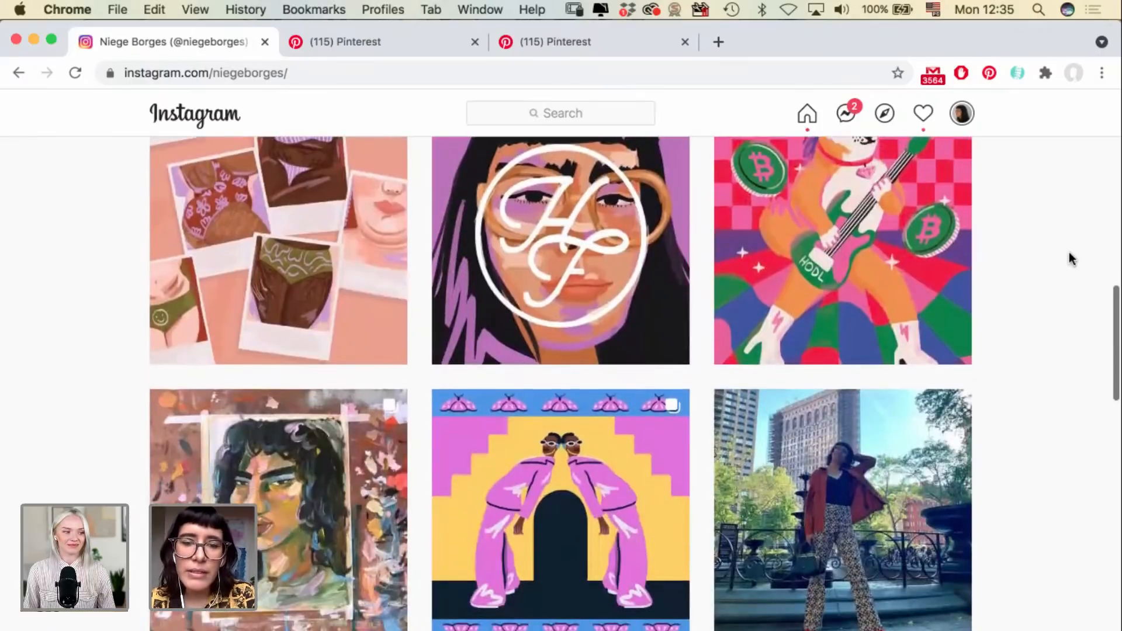
# Find the Vogue Brasil cover illustration of the woman among water lilies in the artist's grid, view its post and close it.
pyautogui.scroll(-2, 1072, 259)
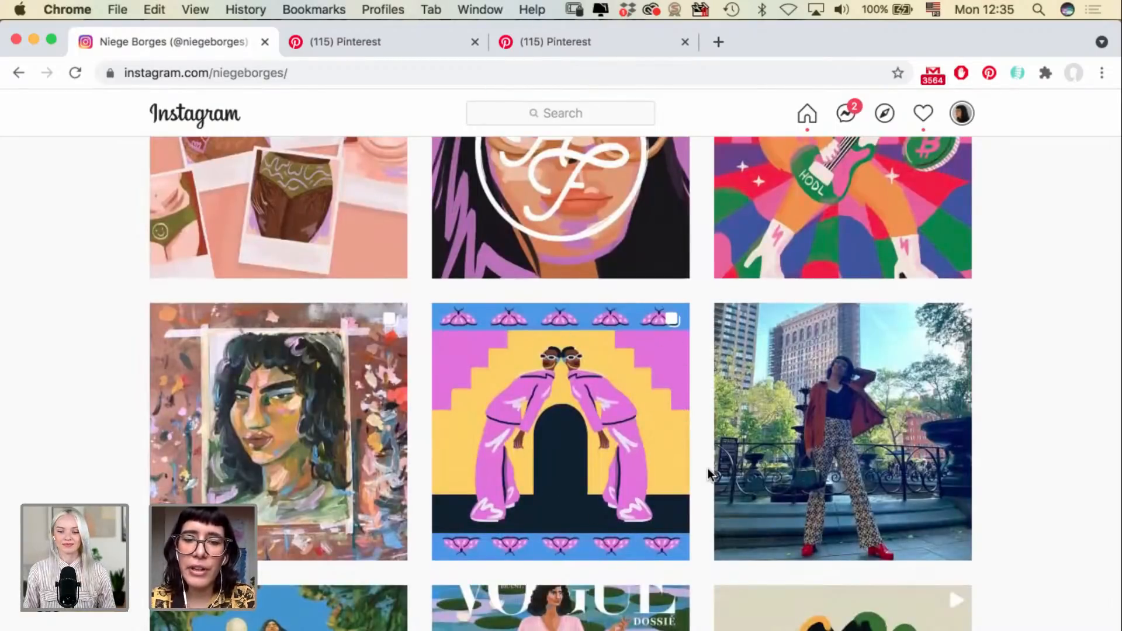
pyautogui.scroll(-3, 708, 468)
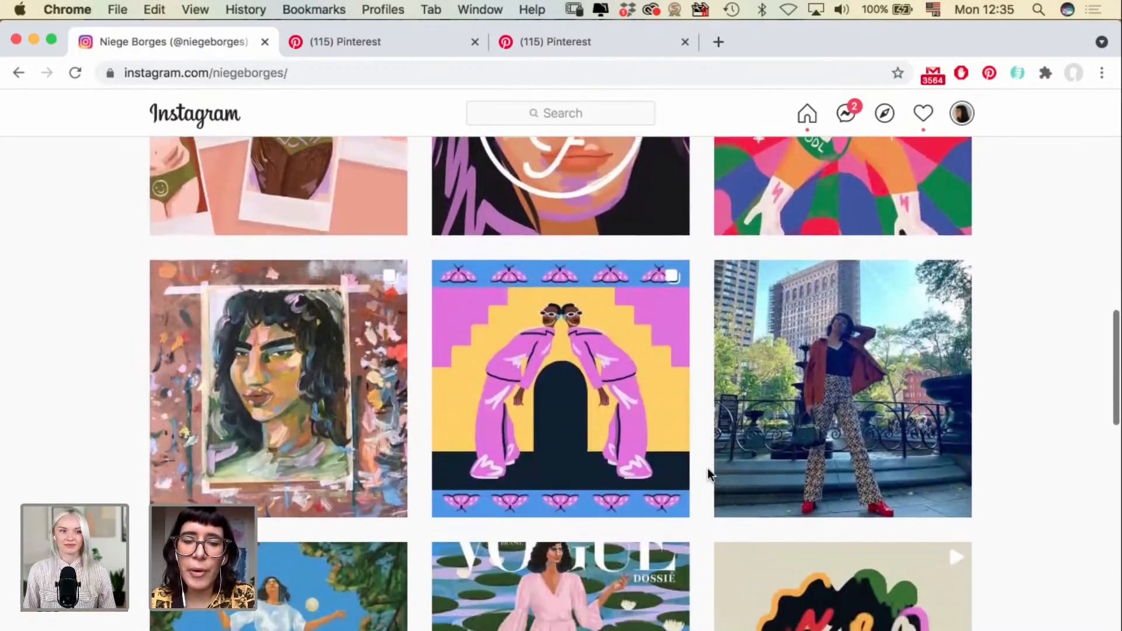
pyautogui.scroll(-3, 707, 468)
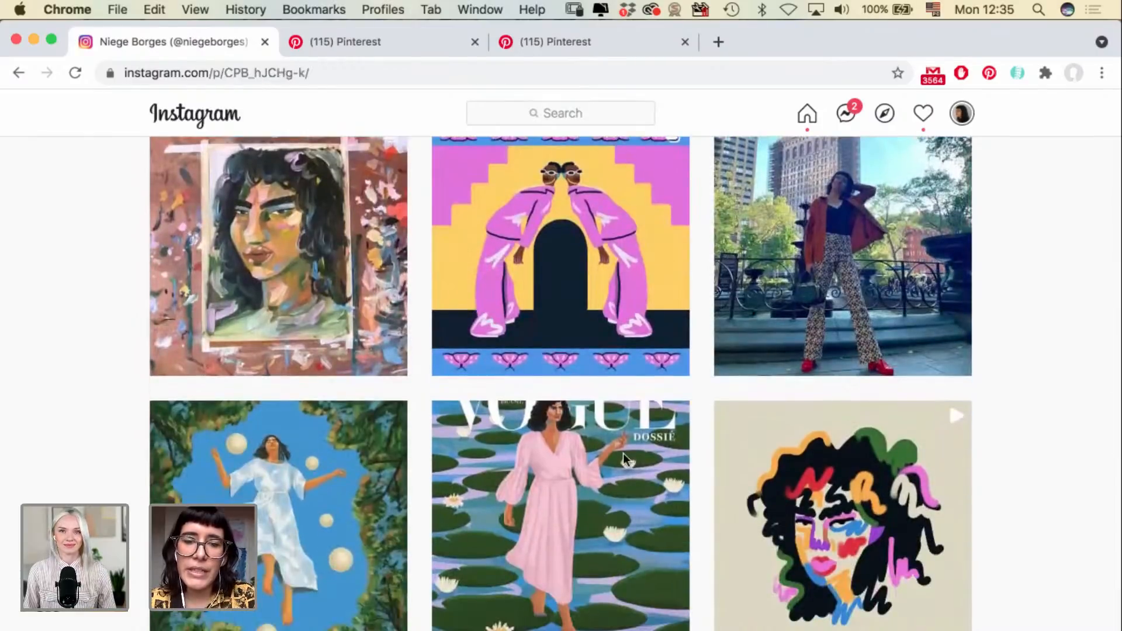
pyautogui.click(623, 453)
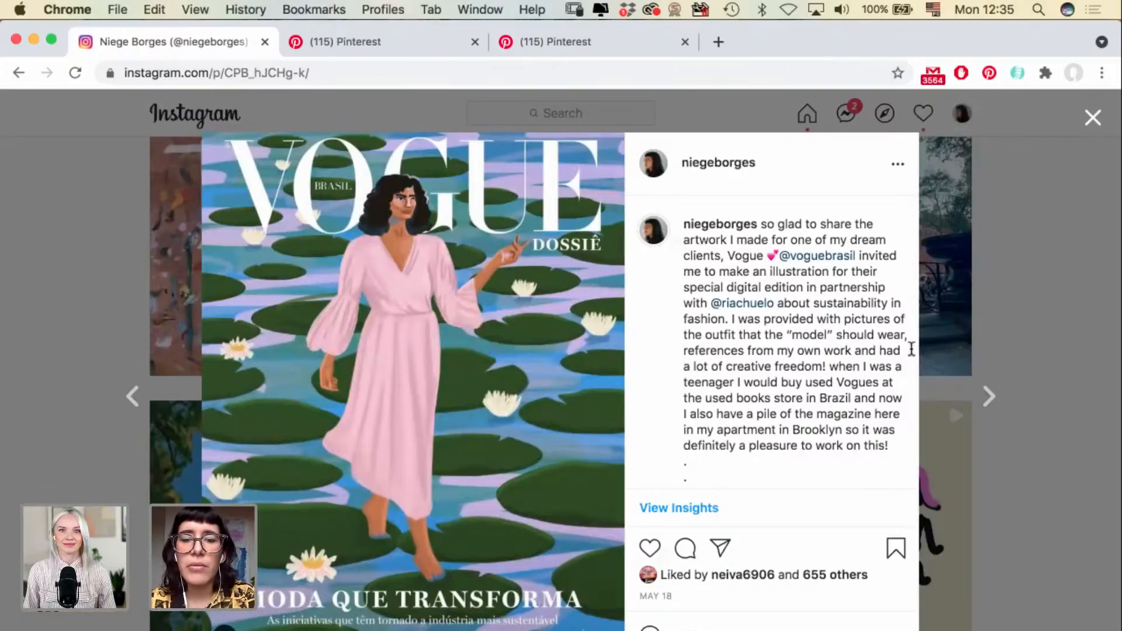
pyautogui.click(1093, 120)
# Look through the artist's older posts, from the Vogue cover down to the zodiac sign illustrations.
pyautogui.scroll(-2, 1041, 287)
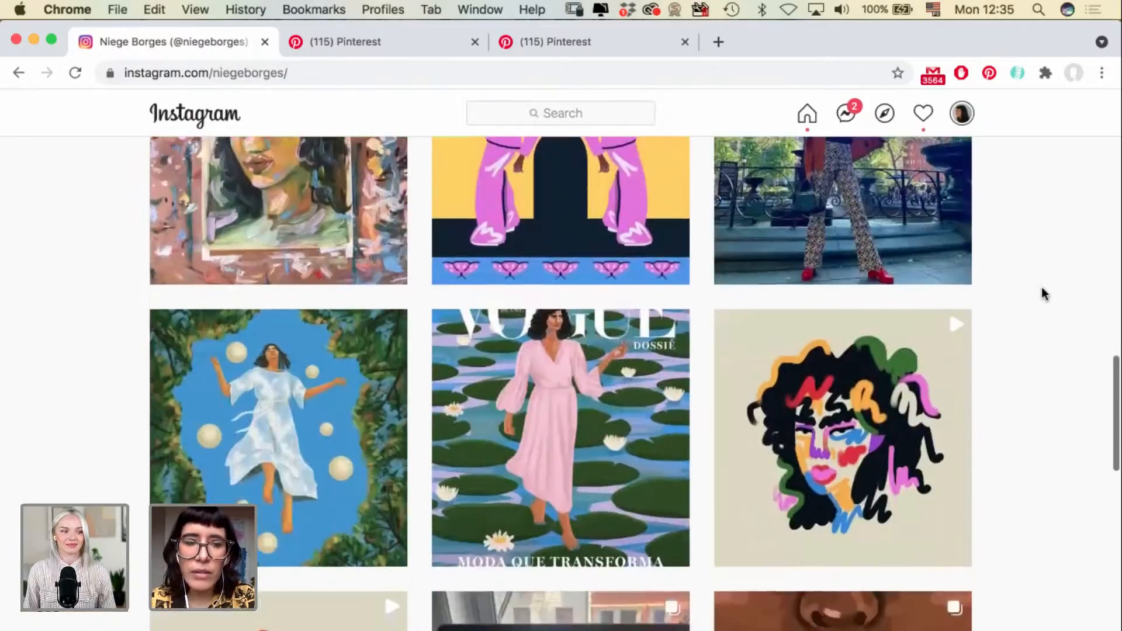
pyautogui.scroll(-8, 1042, 288)
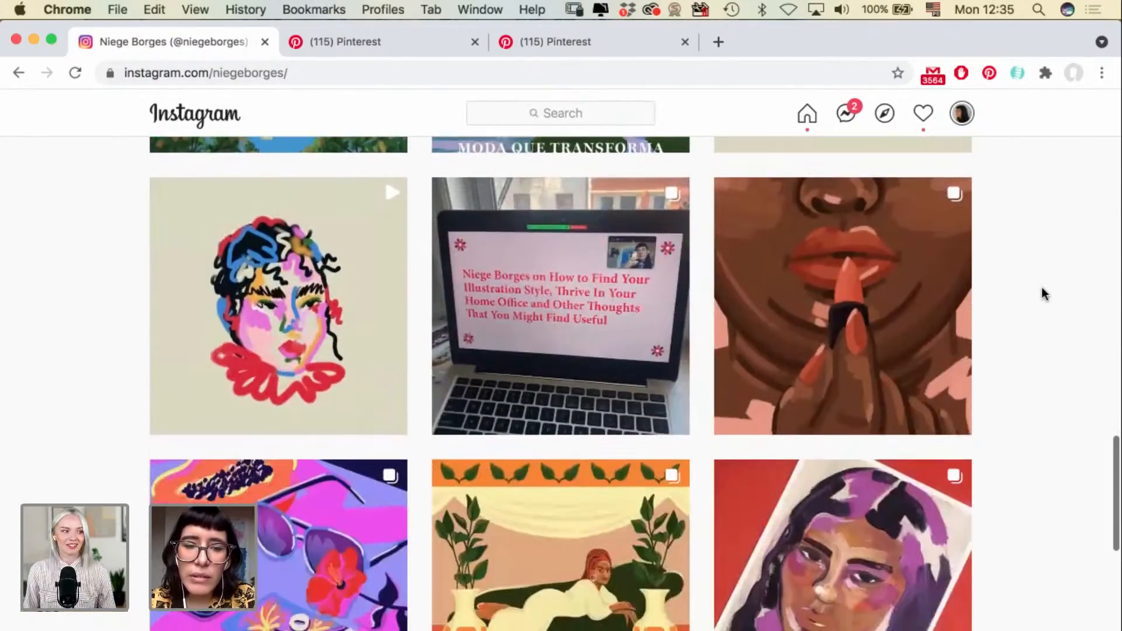
pyautogui.scroll(-8, 1042, 288)
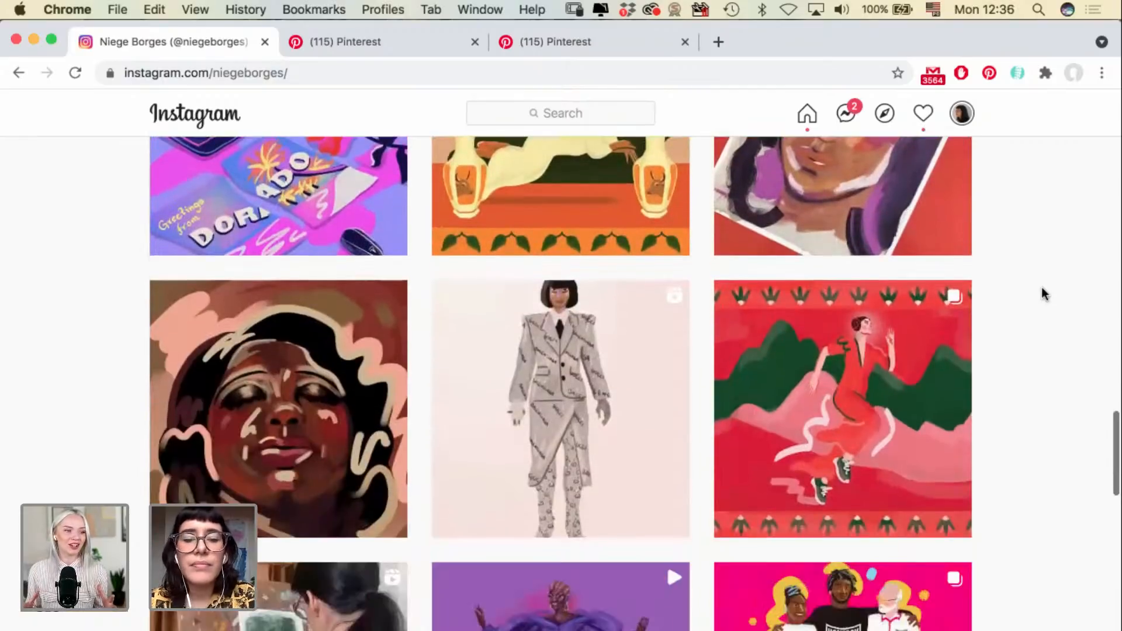
pyautogui.scroll(-6, 1042, 288)
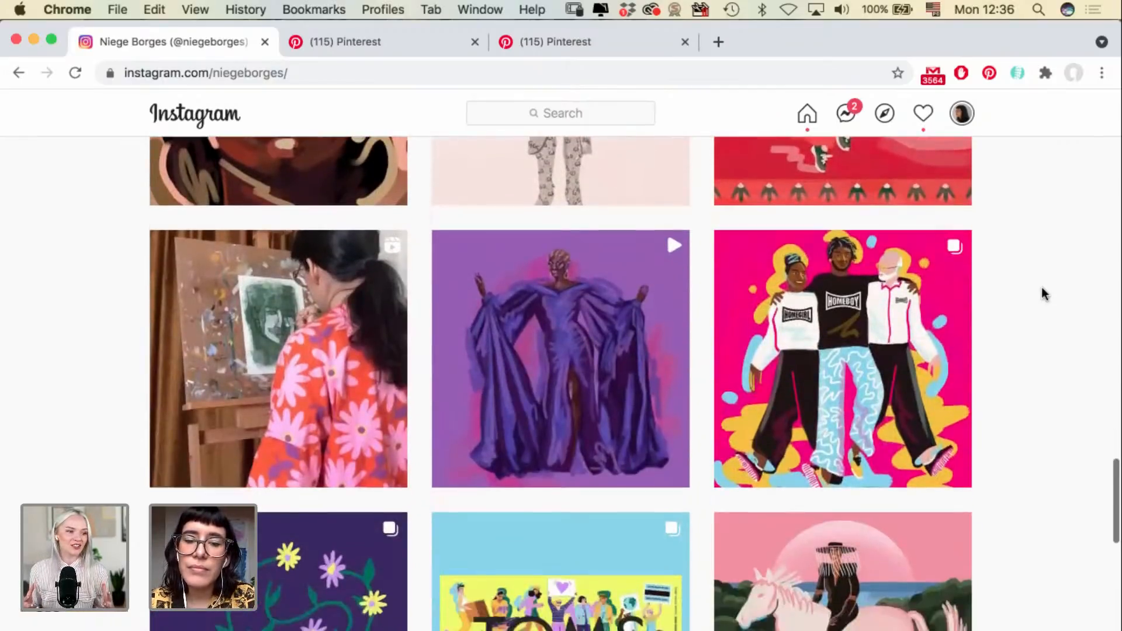
pyautogui.scroll(-3, 1044, 294)
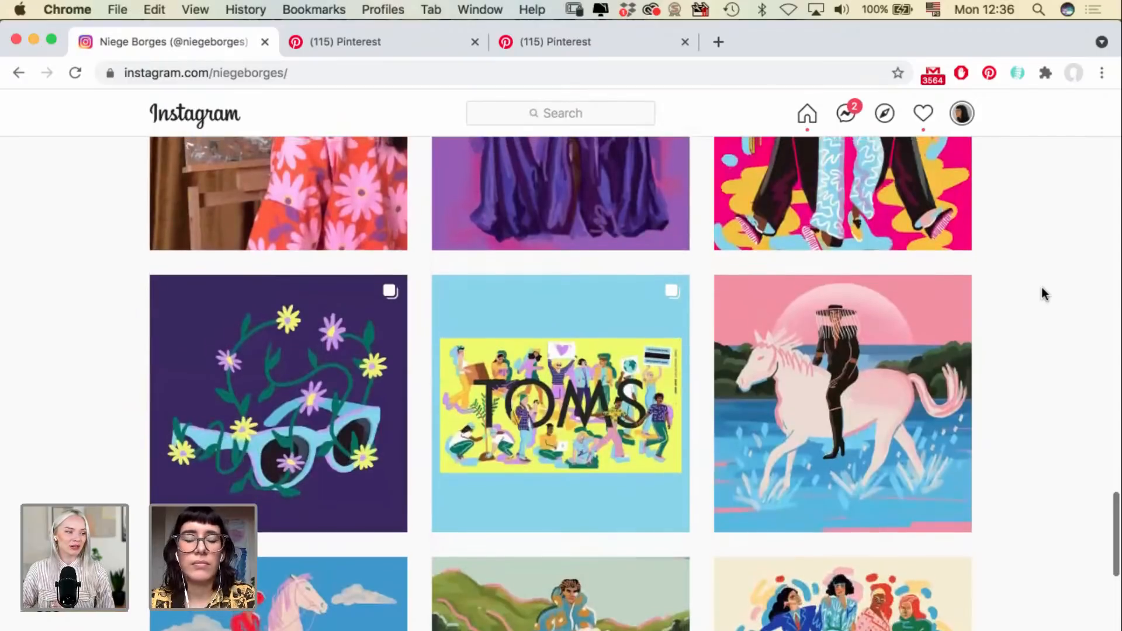
pyautogui.scroll(-7, 1044, 294)
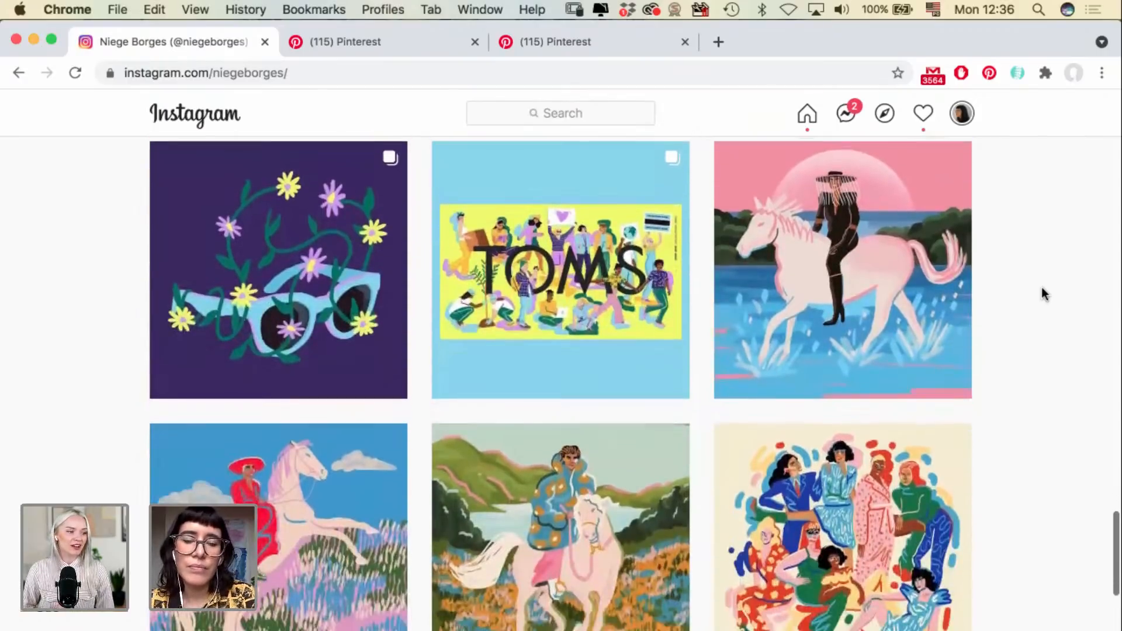
pyautogui.scroll(-2, 1043, 293)
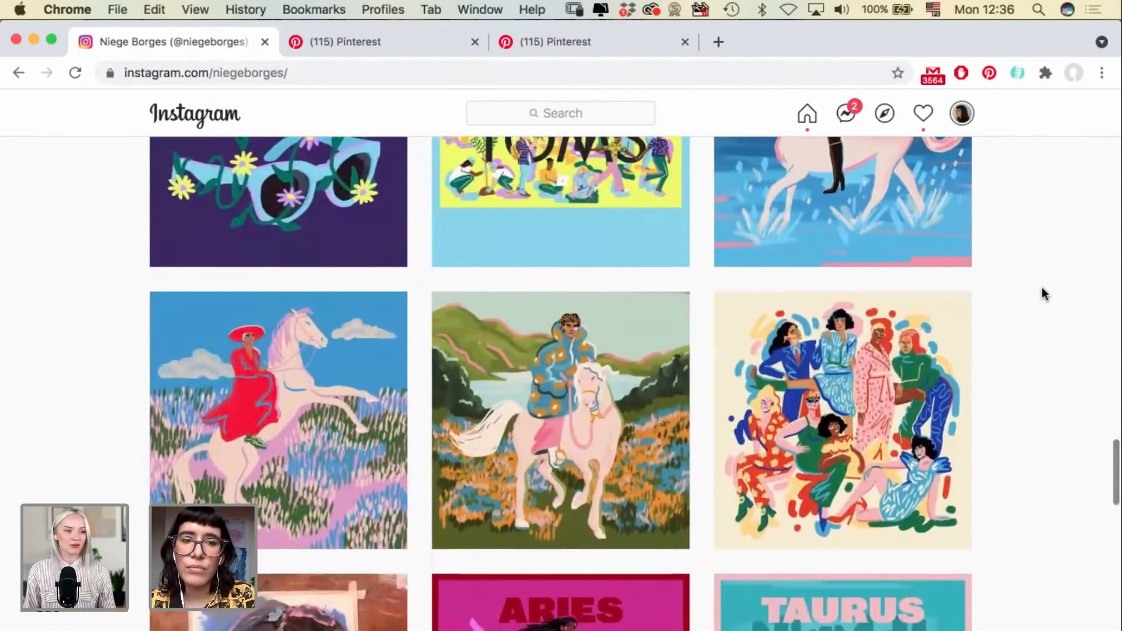
pyautogui.scroll(-2, 1045, 294)
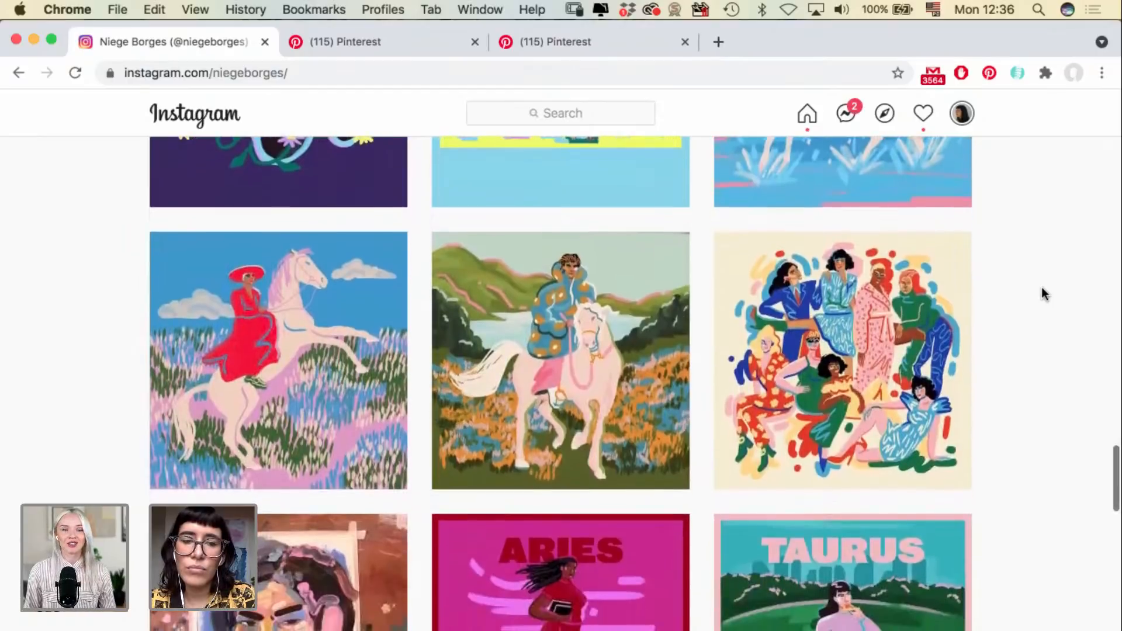
pyautogui.scroll(-6, 1045, 294)
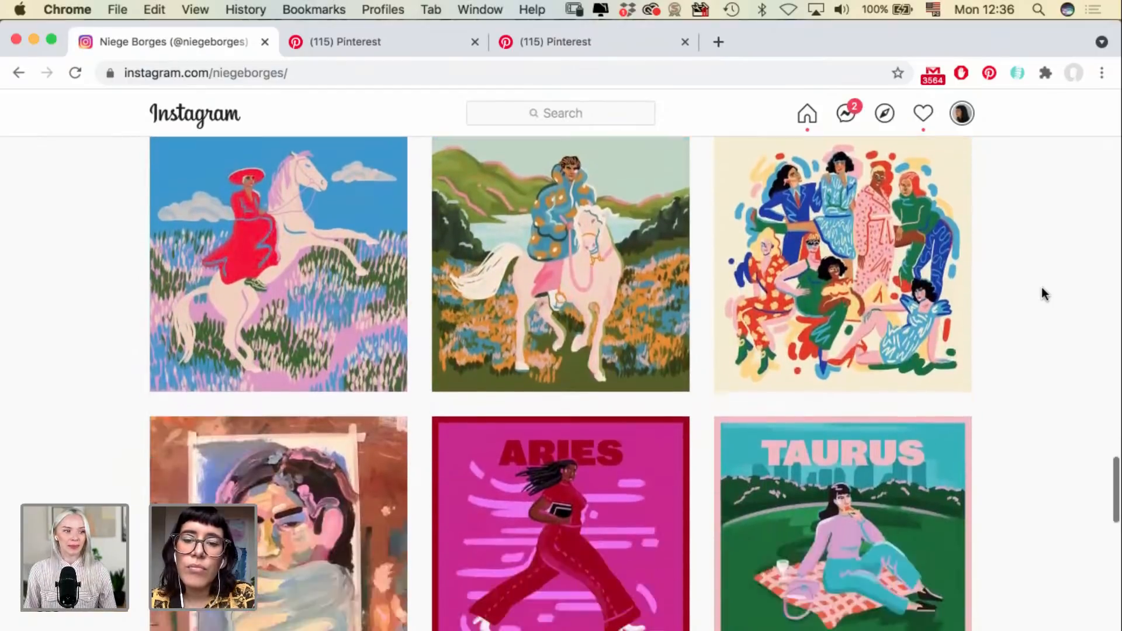
pyautogui.scroll(-14, 1045, 294)
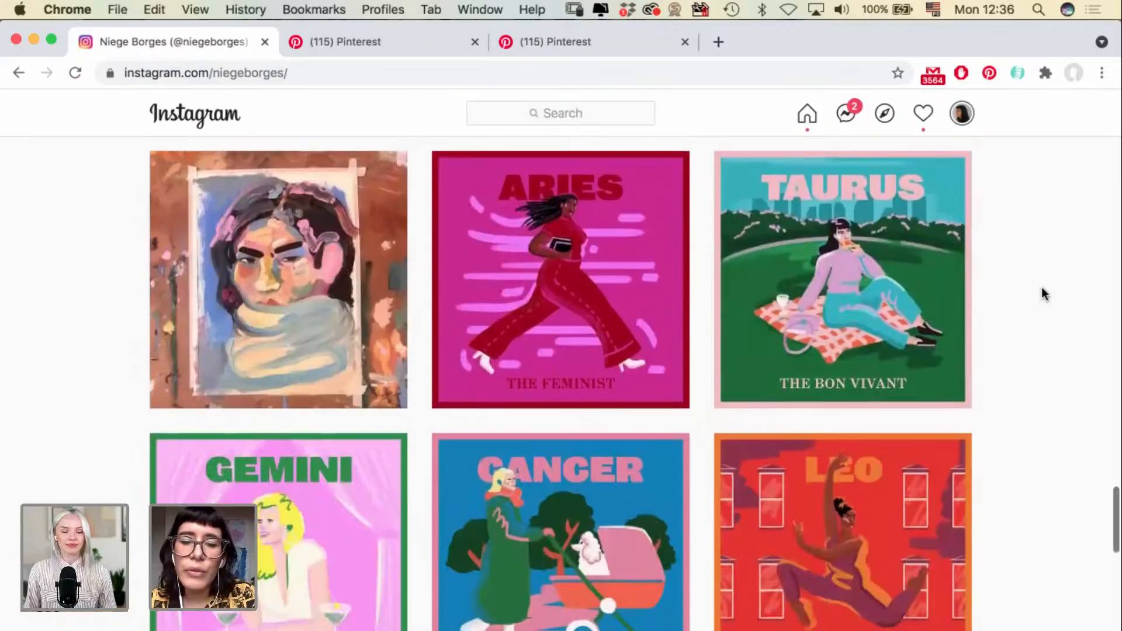
# Return to the illustration of the red-dressed rider on a rearing white horse, view its post and close it.
pyautogui.scroll(20, 1044, 294)
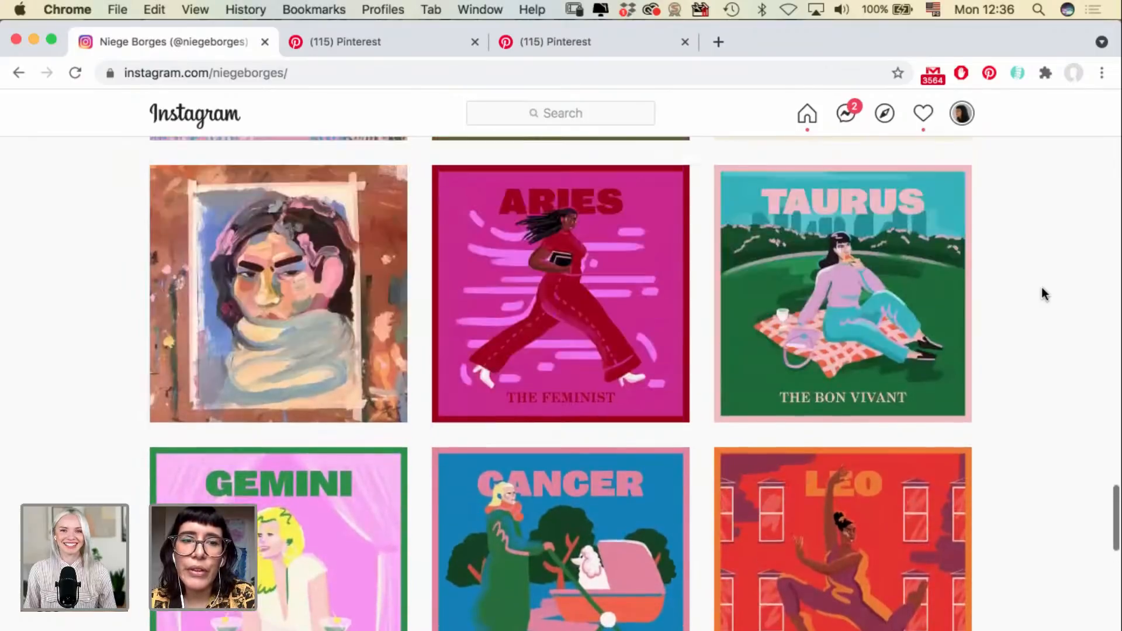
pyautogui.scroll(3, 1042, 288)
pyautogui.scroll(-3, 1042, 288)
pyautogui.scroll(4, 1042, 289)
pyautogui.scroll(-3, 1006, 312)
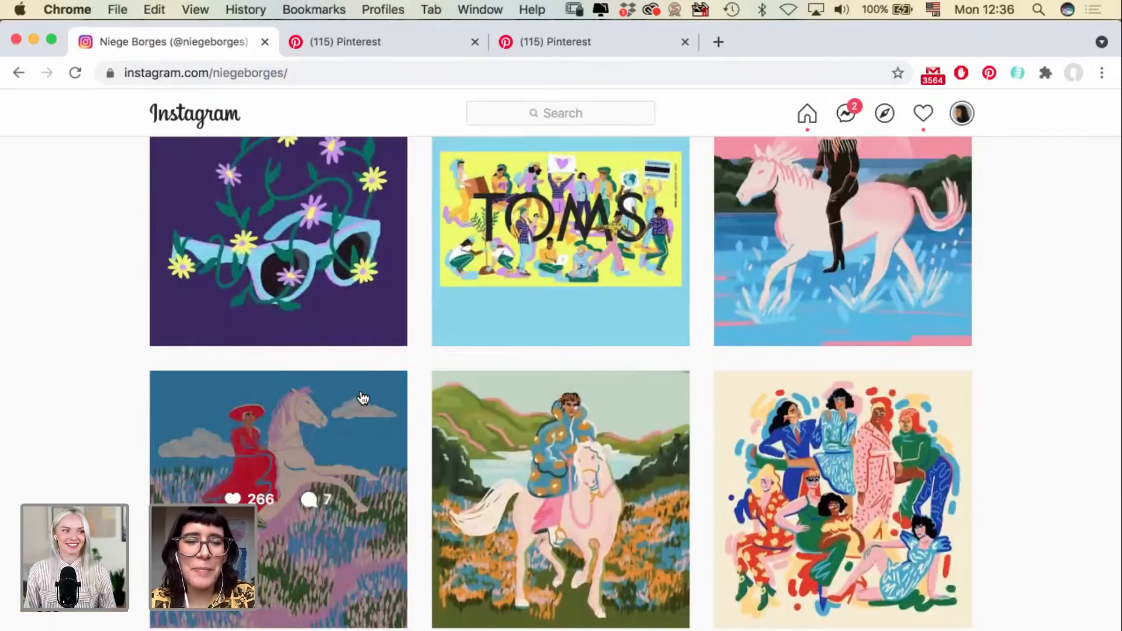
pyautogui.click(360, 391)
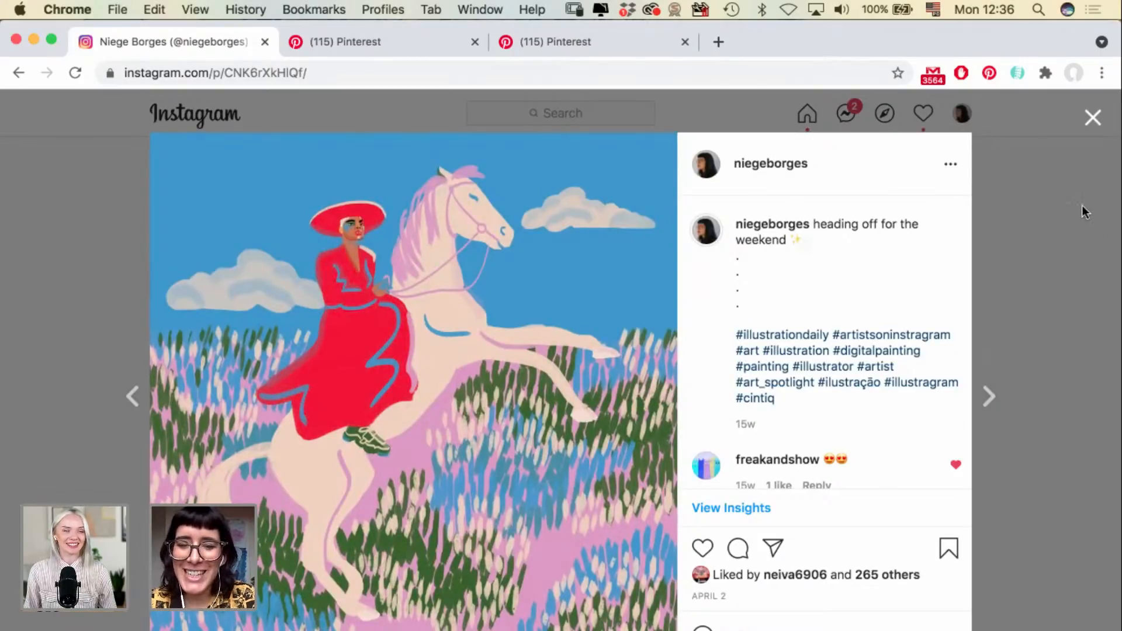
pyautogui.click(991, 329)
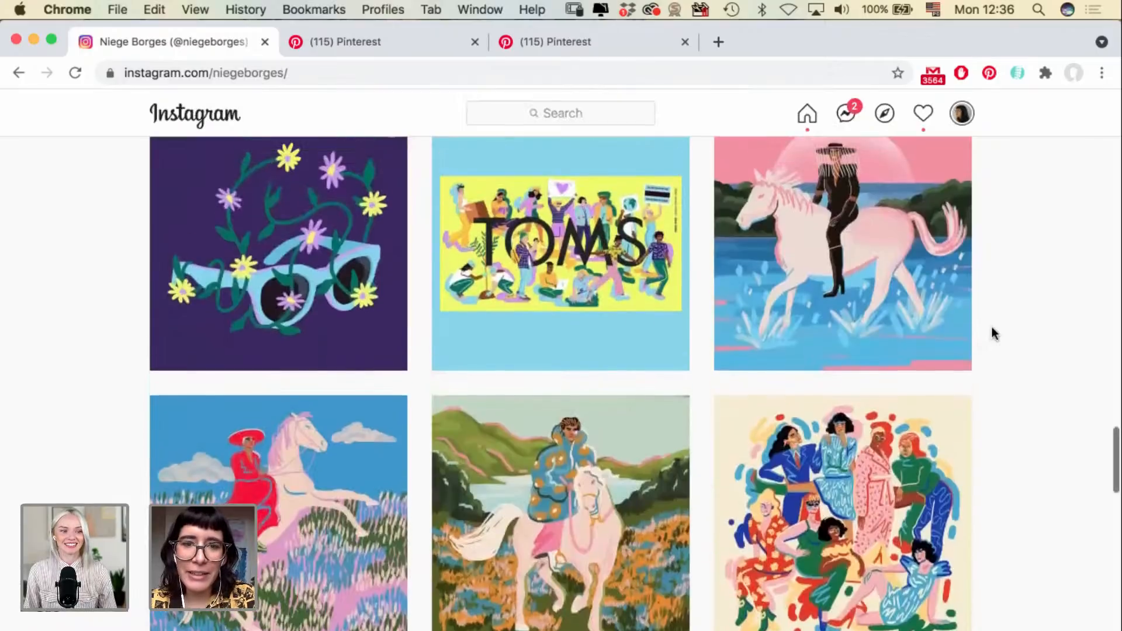
# Find the photo of the artist holding up a large oil painting of a walking figure, view its post and close it.
pyautogui.scroll(-10, 992, 334)
pyautogui.scroll(-18, 992, 332)
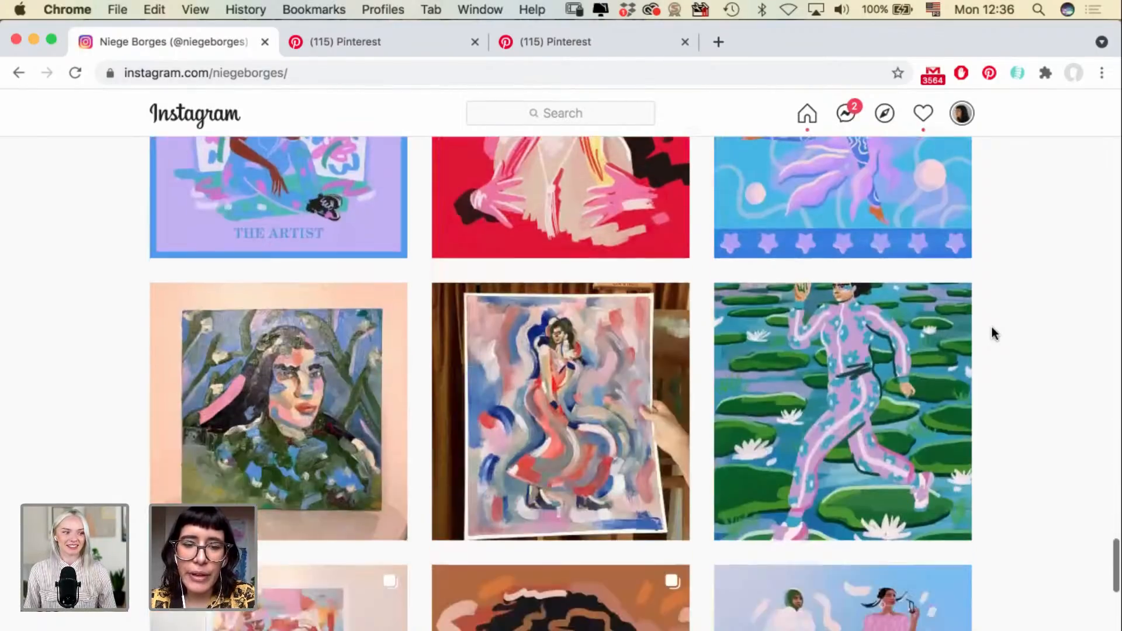
pyautogui.scroll(-12, 994, 333)
pyautogui.scroll(-5, 993, 334)
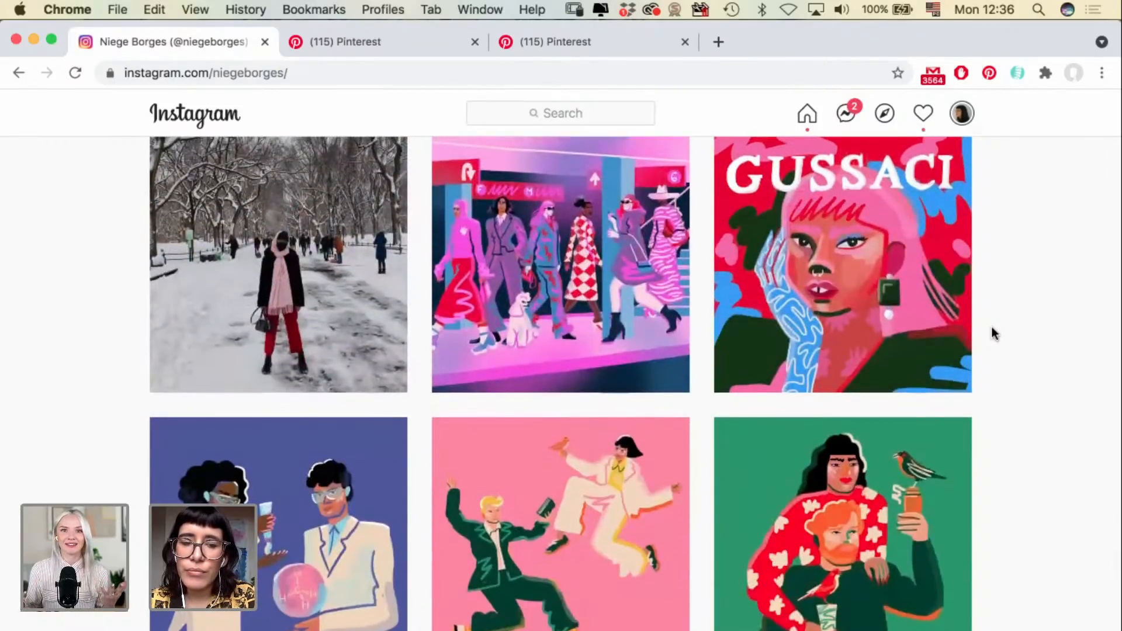
pyautogui.scroll(-12, 991, 328)
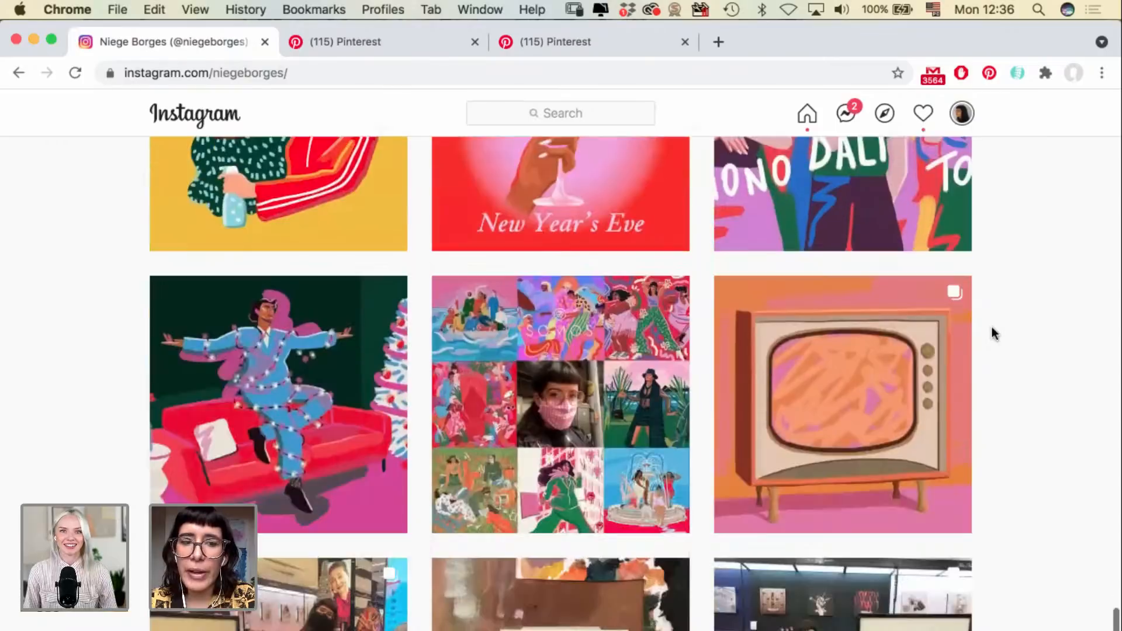
pyautogui.scroll(-10, 992, 333)
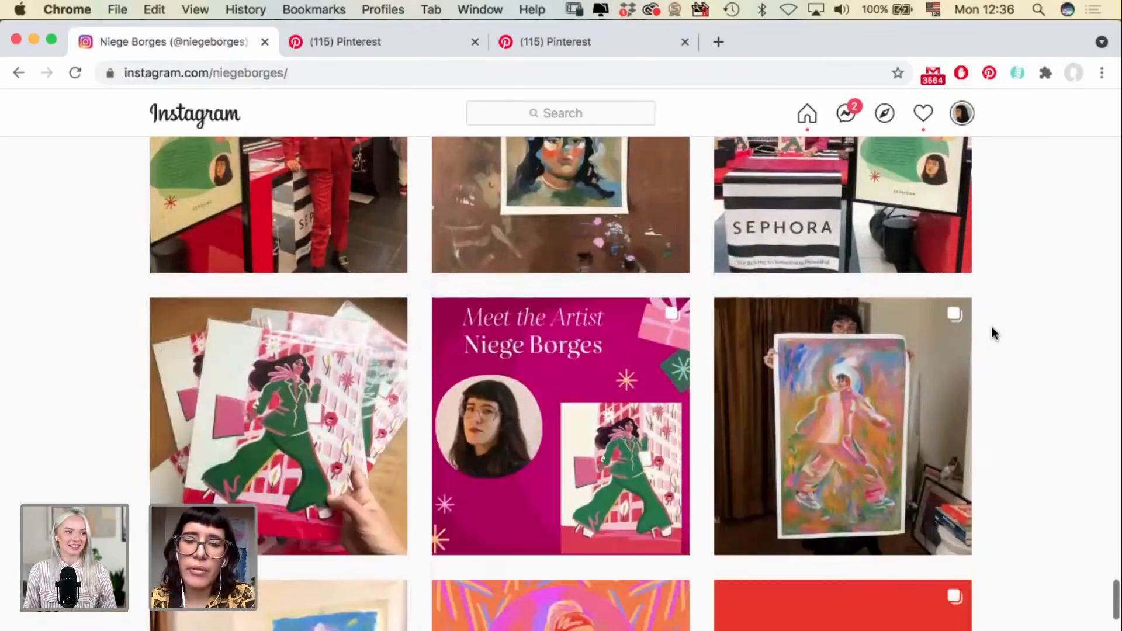
pyautogui.scroll(-2, 992, 327)
pyautogui.click(893, 279)
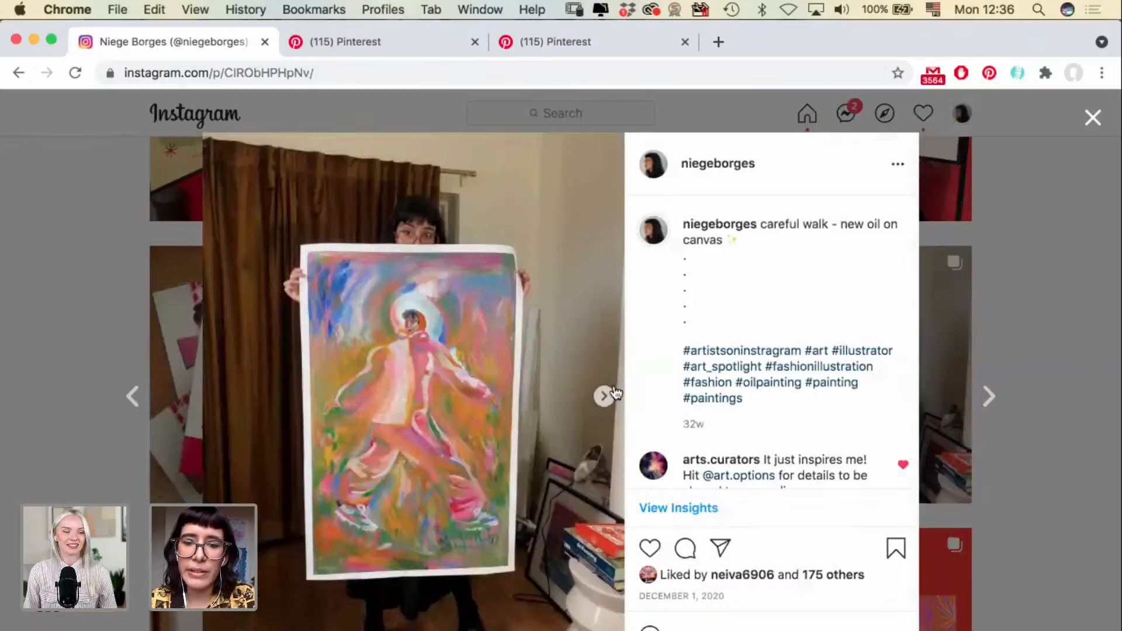
pyautogui.click(1093, 118)
# Examine the earlier posts in the grid, from the oil painting photo past the three cake-dress character illustrations.
pyautogui.scroll(-3, 1043, 350)
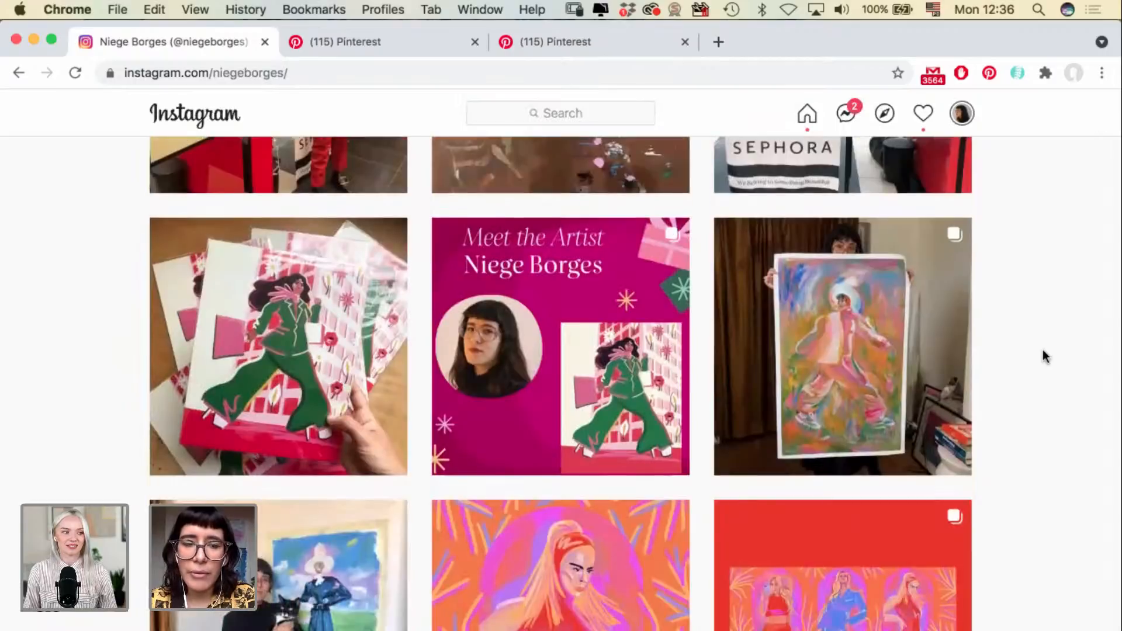
pyautogui.scroll(-2, 1042, 350)
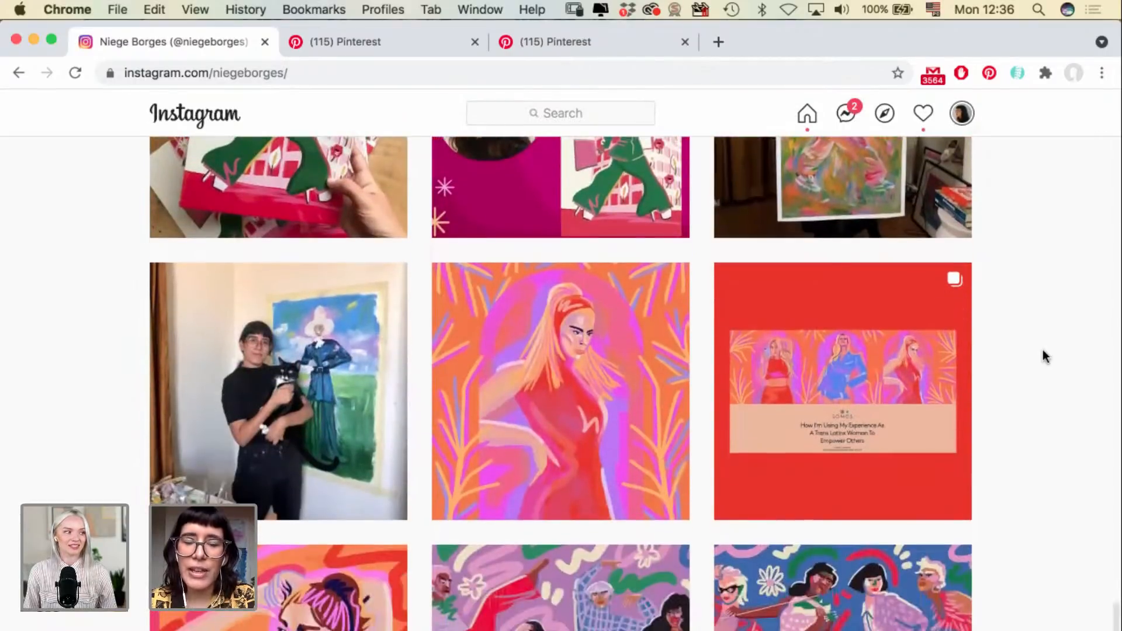
pyautogui.scroll(-3, 1044, 353)
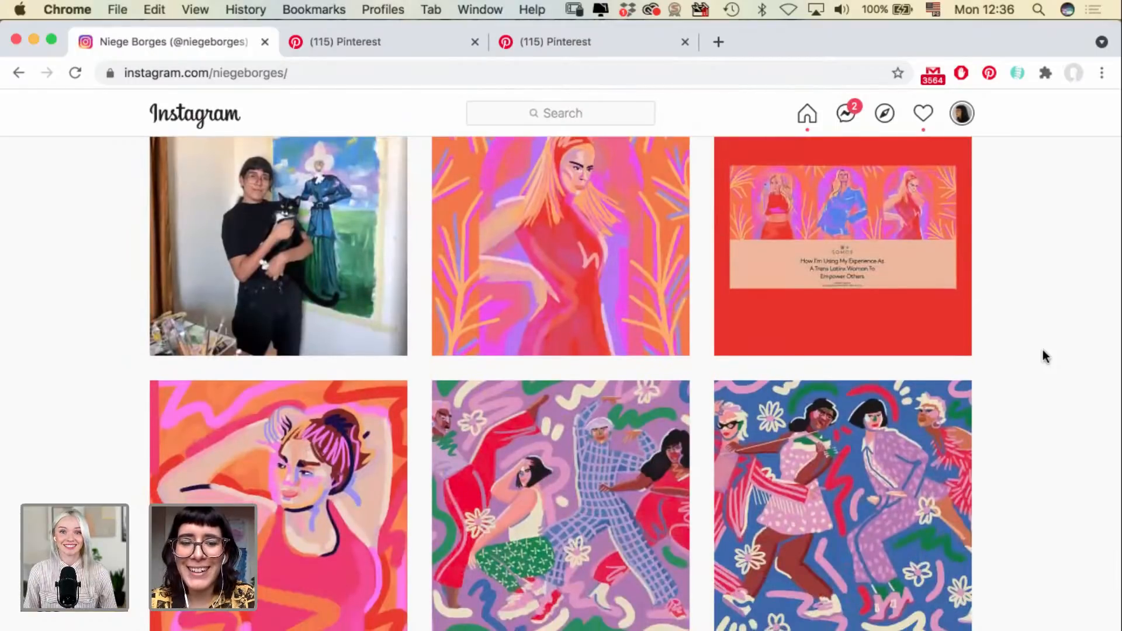
pyautogui.scroll(-3, 1045, 357)
pyautogui.scroll(-3, 1045, 356)
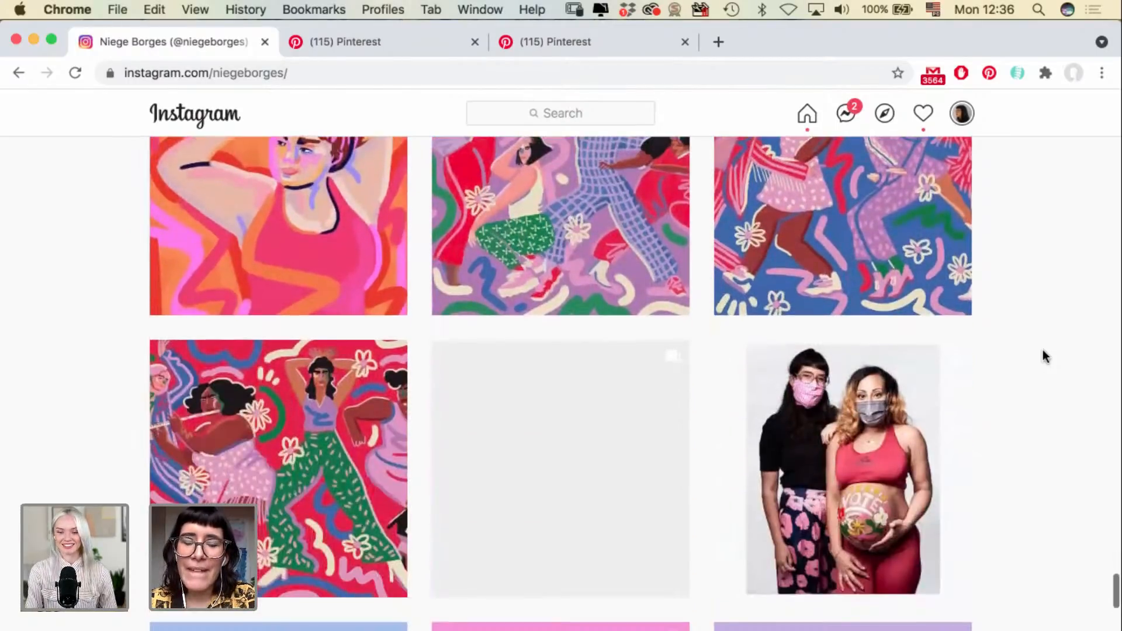
pyautogui.scroll(-6, 1046, 356)
pyautogui.scroll(-1, 1043, 351)
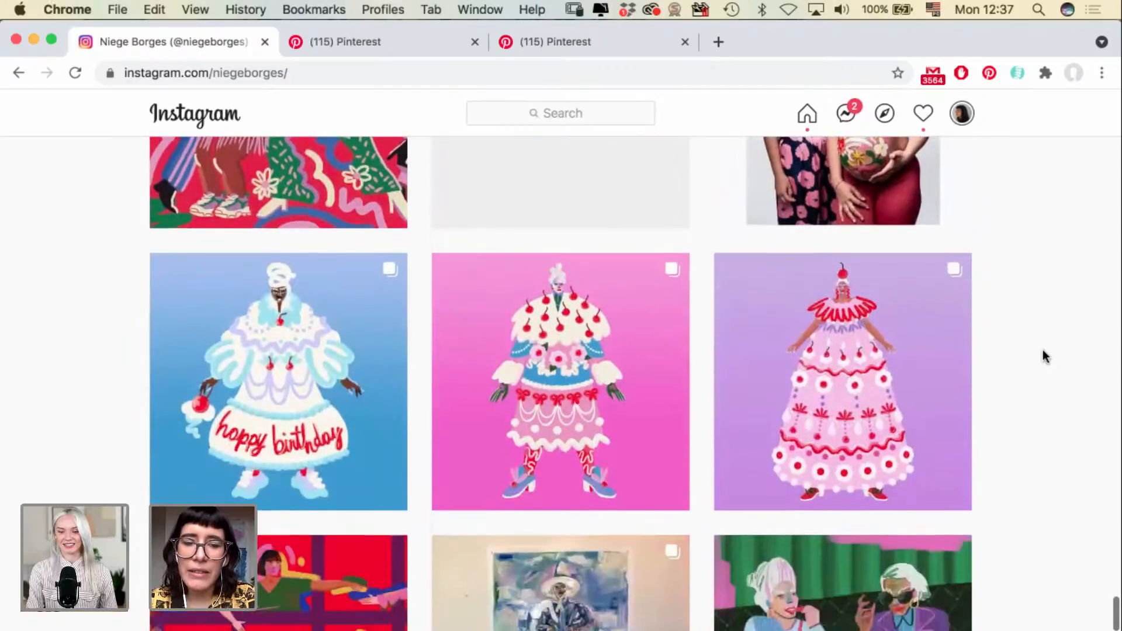
pyautogui.scroll(-2, 1043, 355)
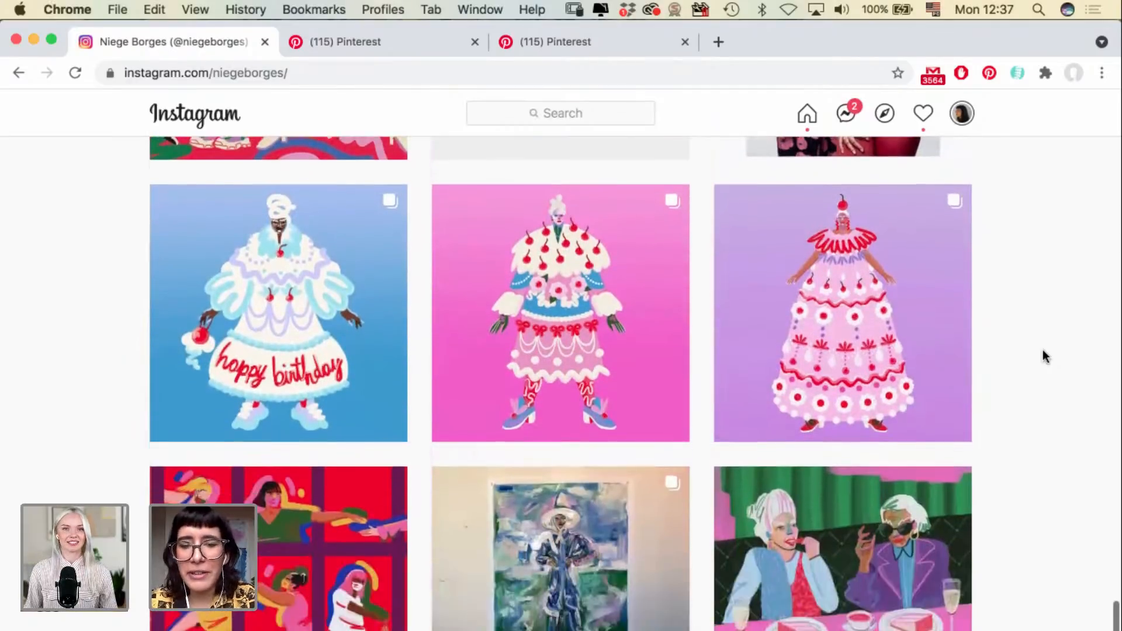
pyautogui.scroll(-1, 1043, 356)
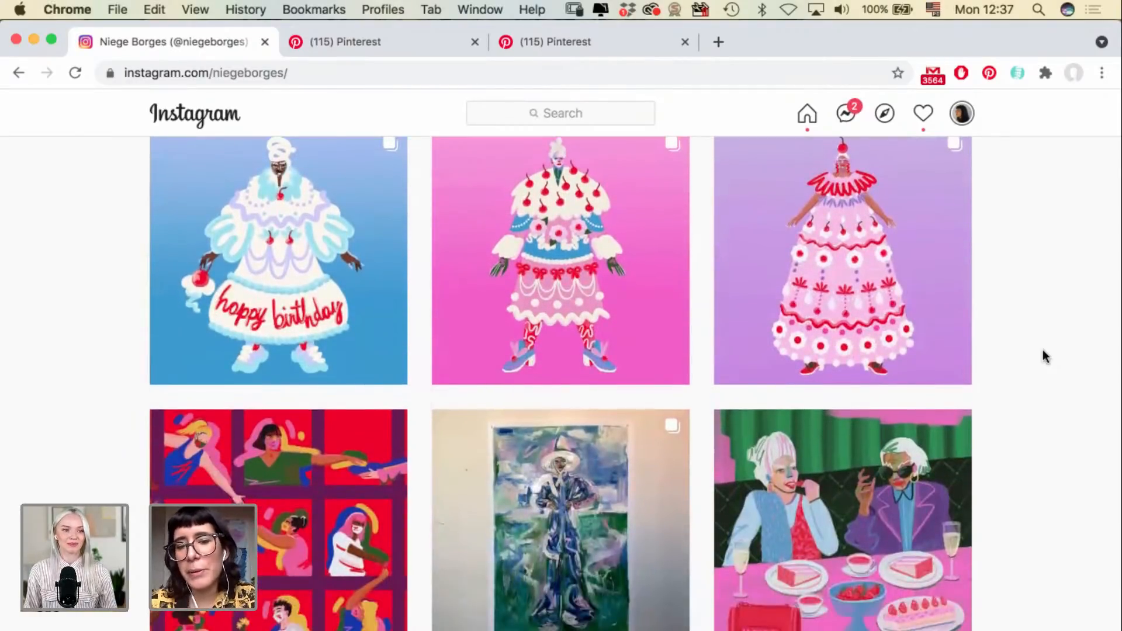
pyautogui.scroll(-1, 1045, 355)
pyautogui.scroll(-2, 1045, 355)
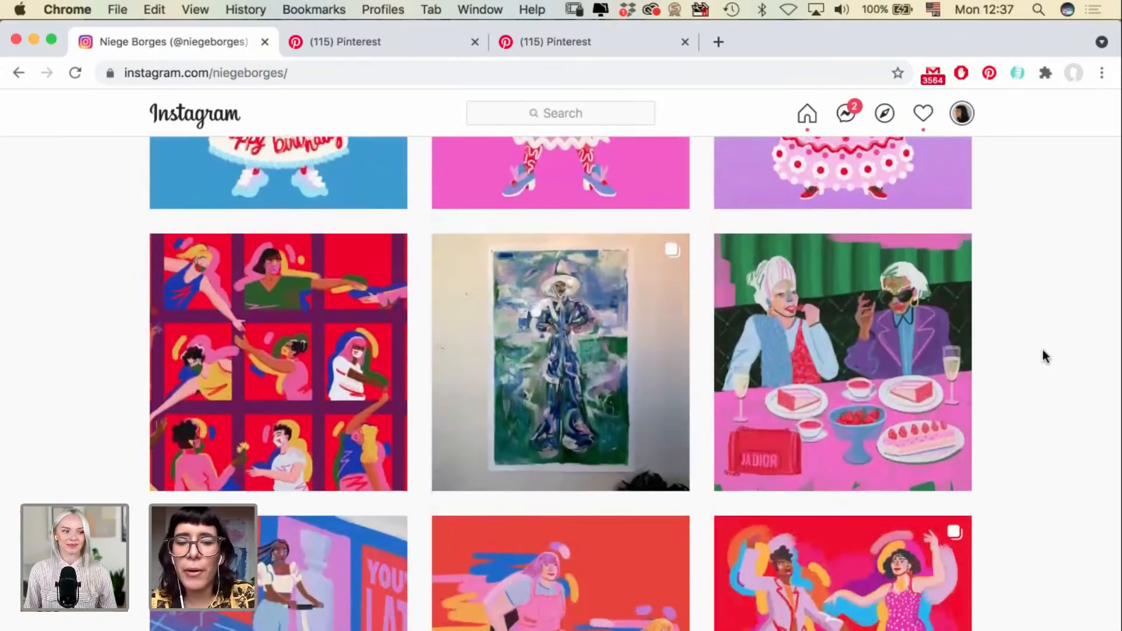
# Find the red flip-flop illustration made for Havaianas further down the grid and open its post.
pyautogui.scroll(-3, 1045, 356)
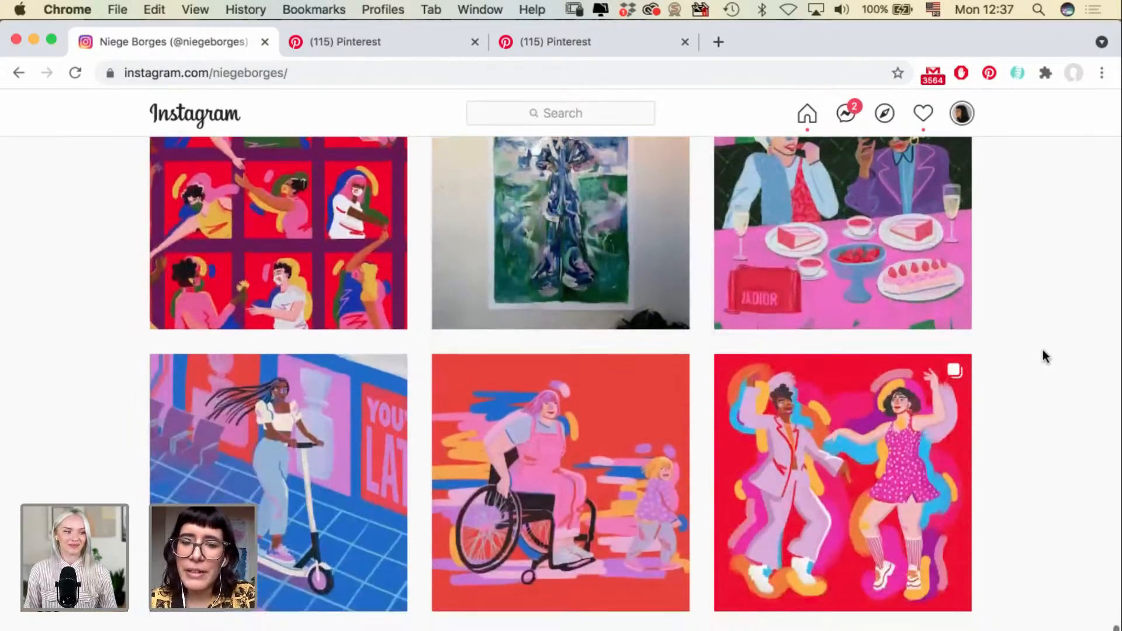
pyautogui.scroll(-1, 1045, 355)
pyautogui.scroll(-6, 1045, 357)
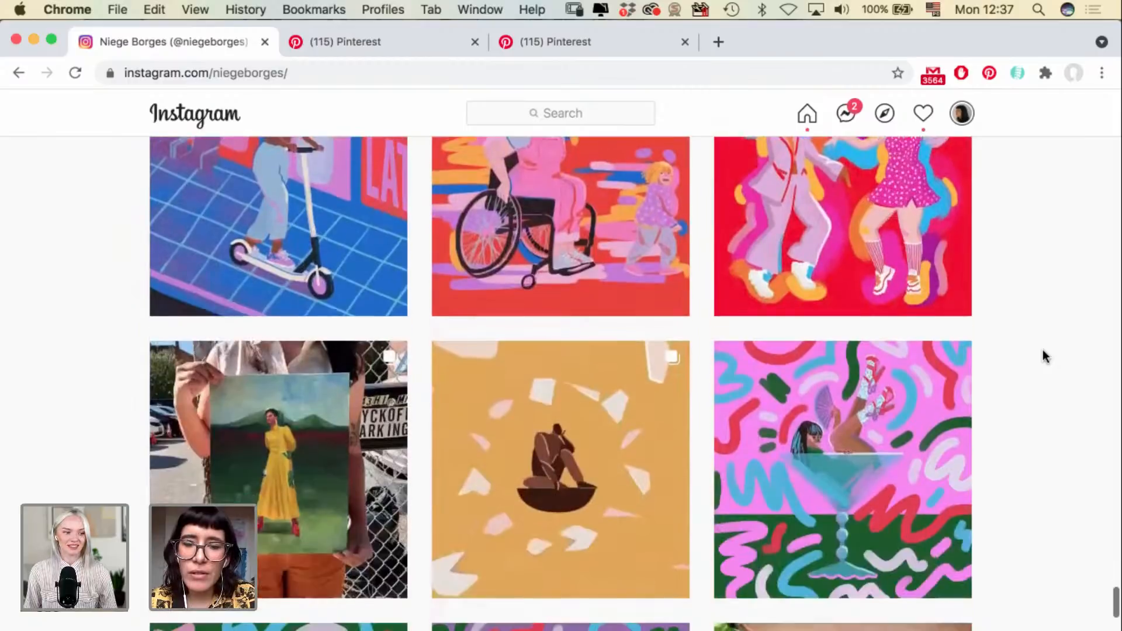
pyautogui.scroll(-6, 1045, 356)
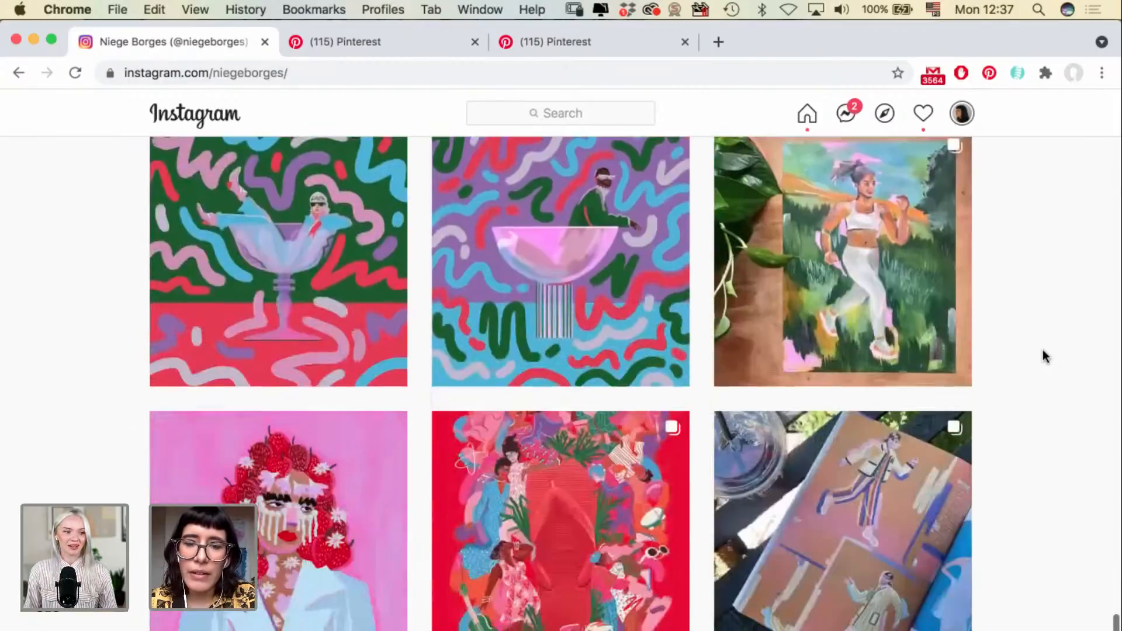
pyautogui.click(625, 424)
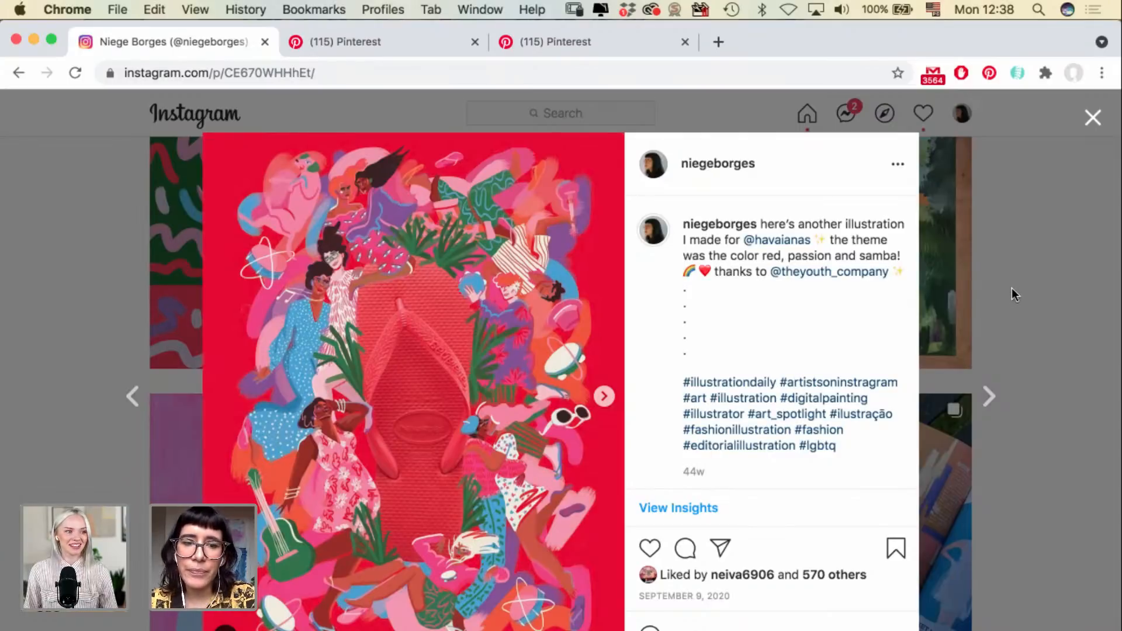
# Close the flip-flop illustration's post and examine the earlier posts in the grid, past the roller-skating groups to the framed fashion portraits.
pyautogui.click(1092, 116)
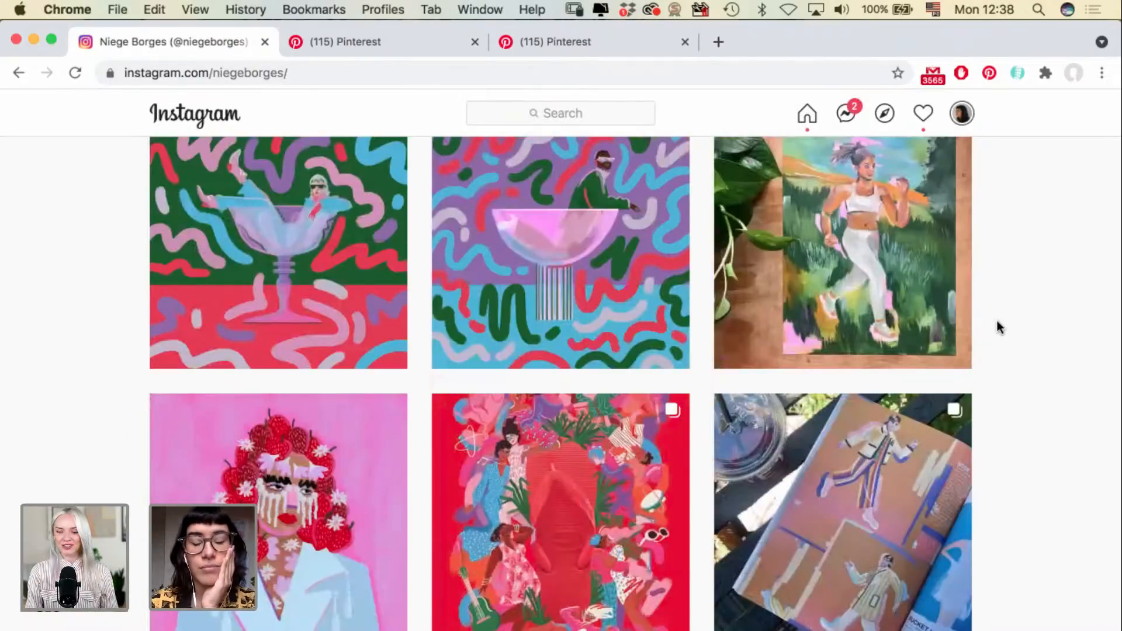
pyautogui.scroll(-7, 998, 327)
pyautogui.scroll(-5, 998, 327)
pyautogui.scroll(-1, 998, 325)
pyautogui.scroll(-3, 998, 325)
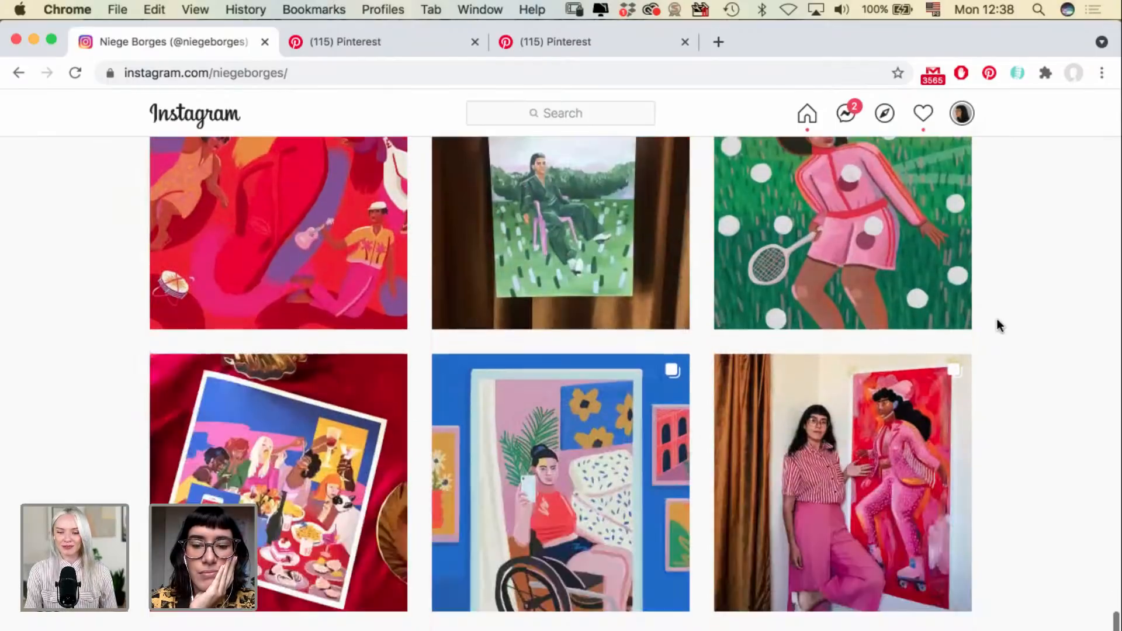
pyautogui.scroll(-5, 998, 325)
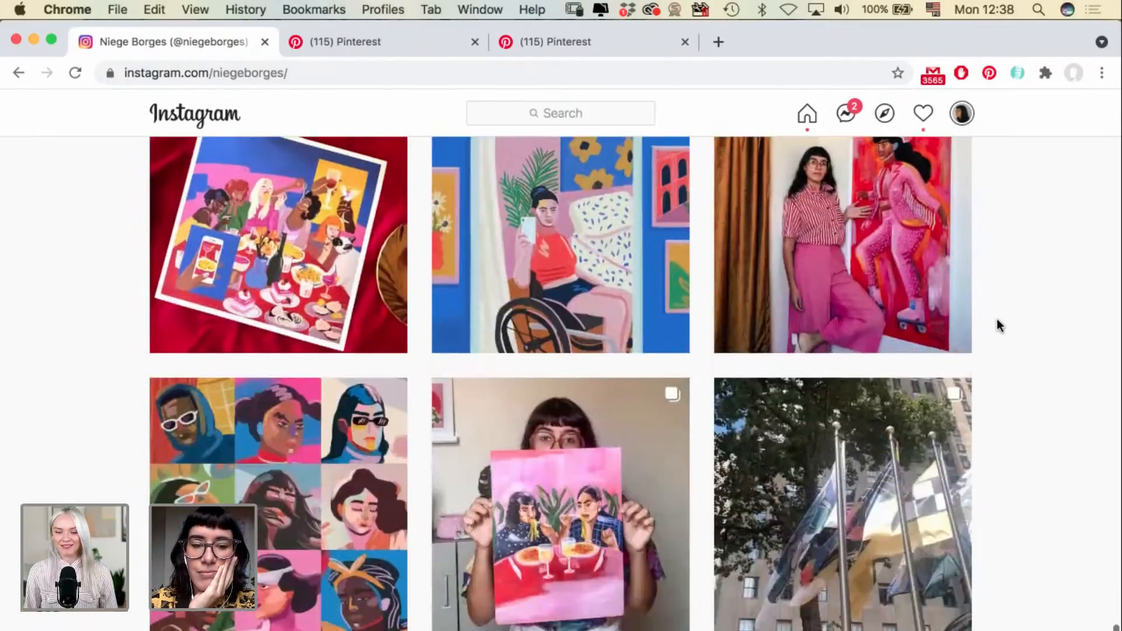
pyautogui.scroll(-6, 997, 325)
pyautogui.scroll(-3, 997, 325)
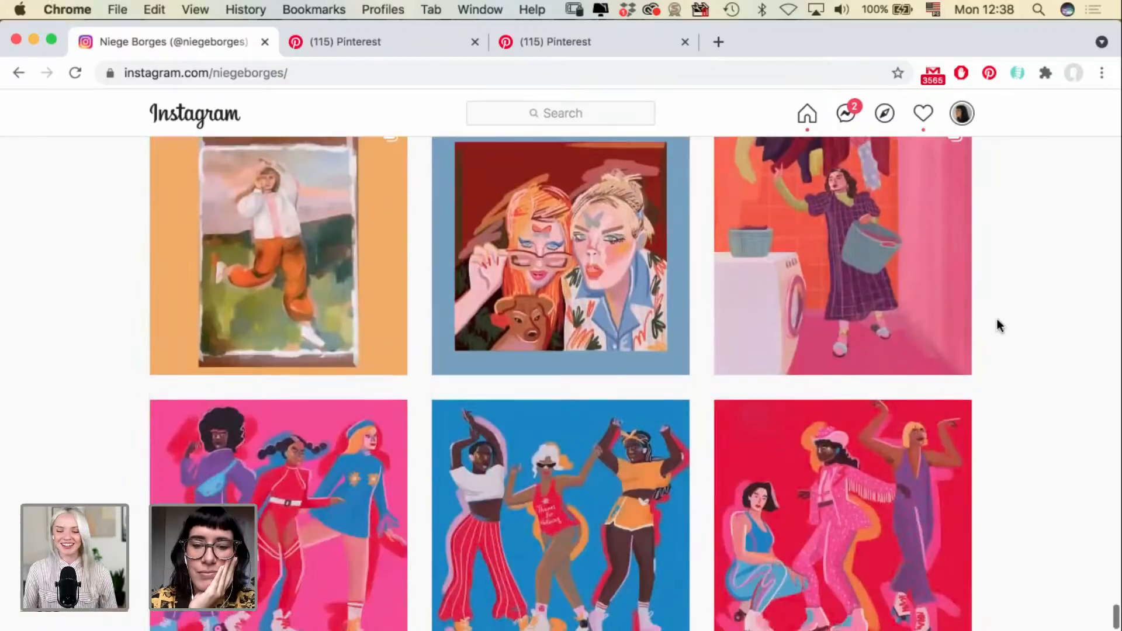
pyautogui.scroll(-6, 997, 325)
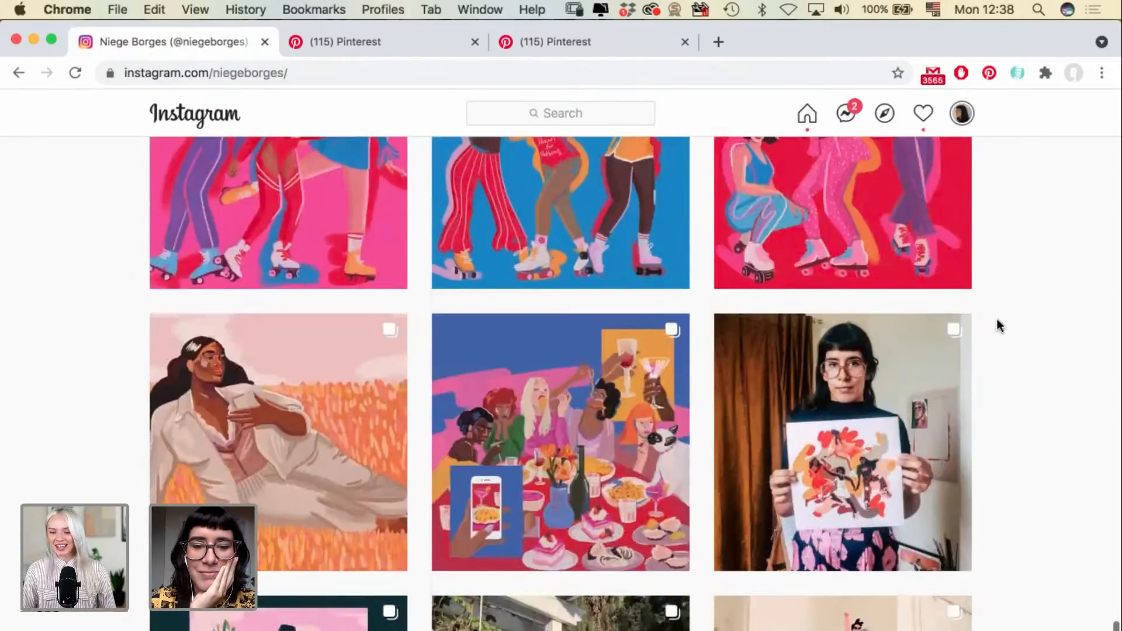
pyautogui.scroll(-5, 999, 325)
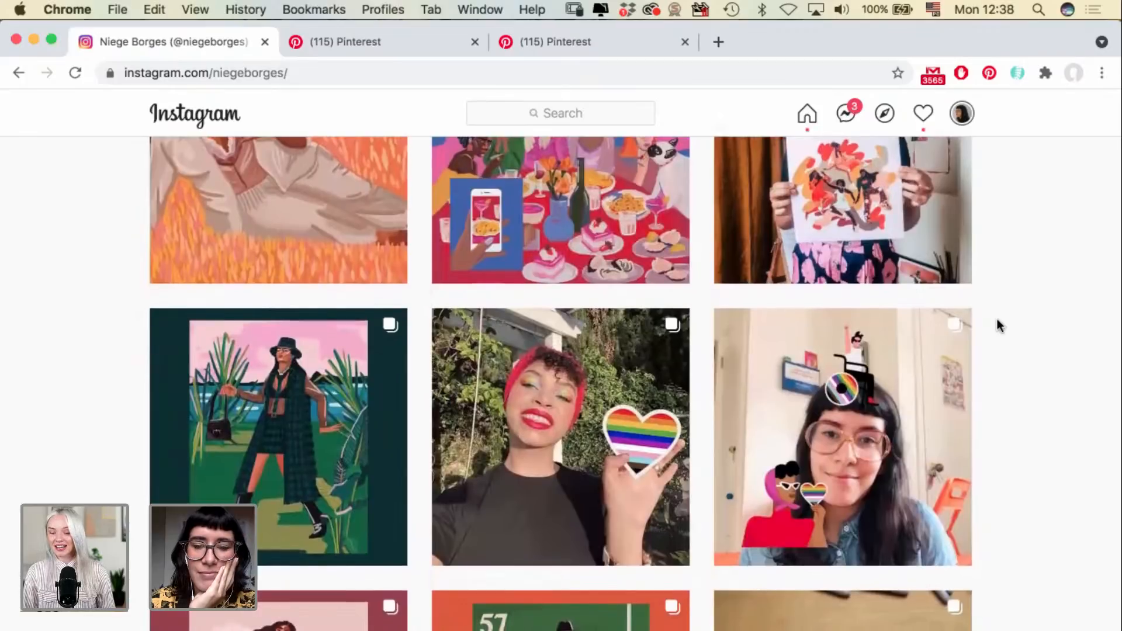
pyautogui.scroll(-2, 999, 326)
pyautogui.scroll(-3, 998, 326)
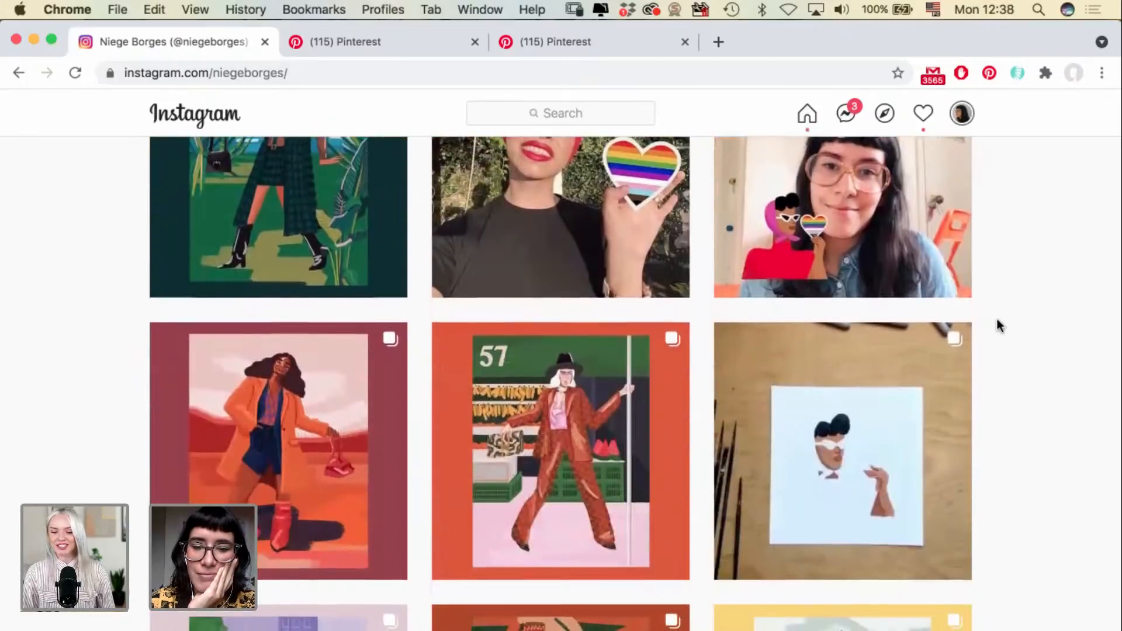
pyautogui.scroll(-3, 999, 326)
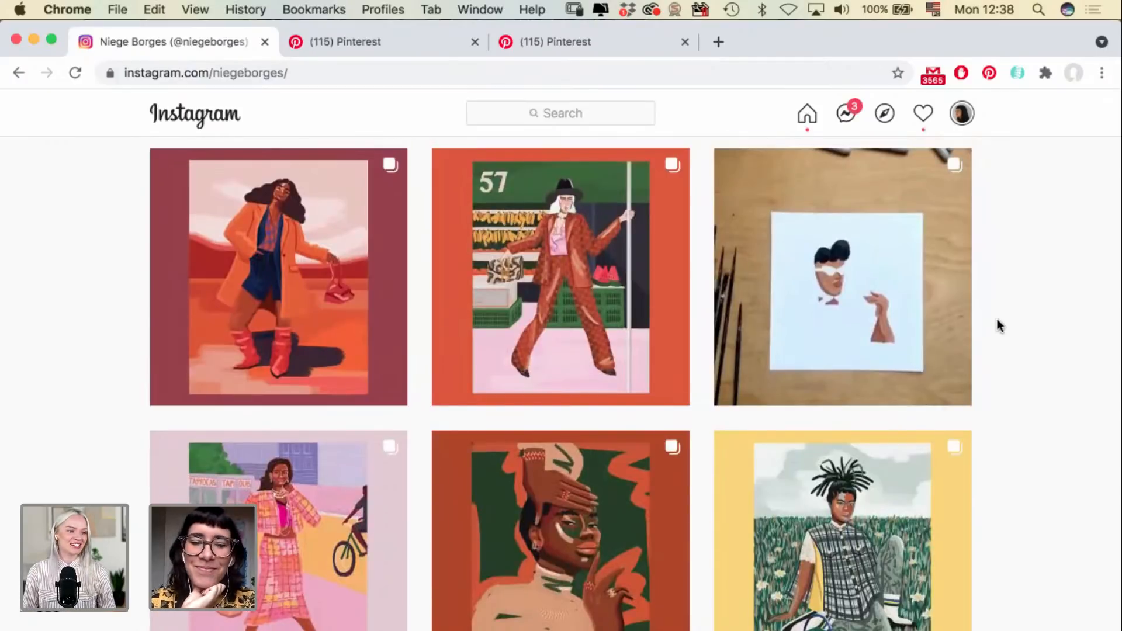
pyautogui.scroll(-2, 999, 326)
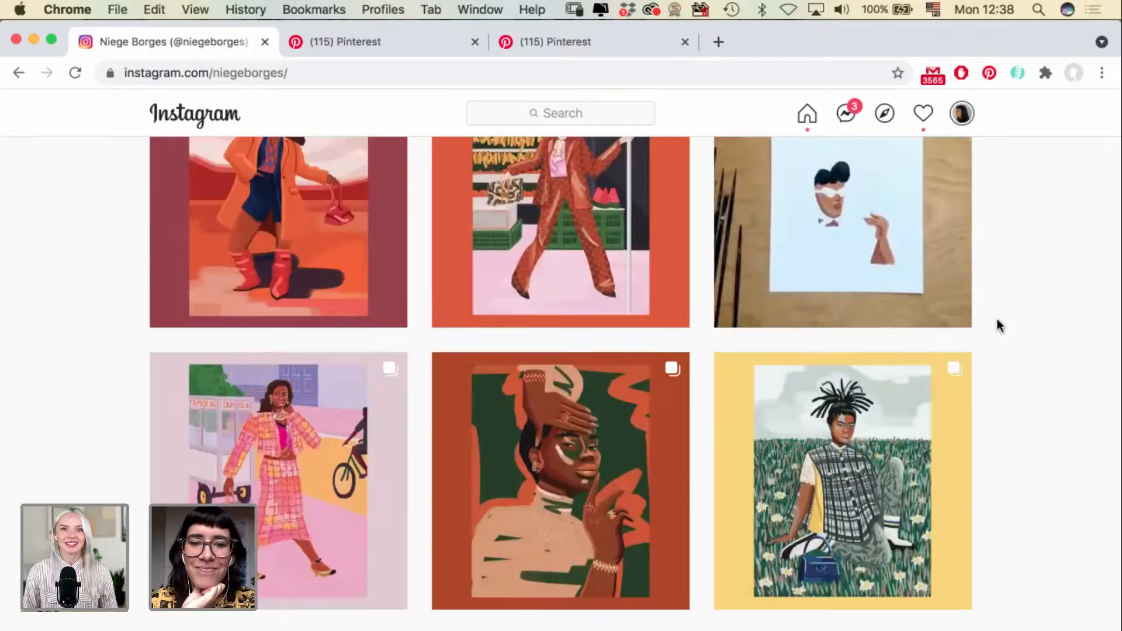
pyautogui.scroll(-2, 999, 326)
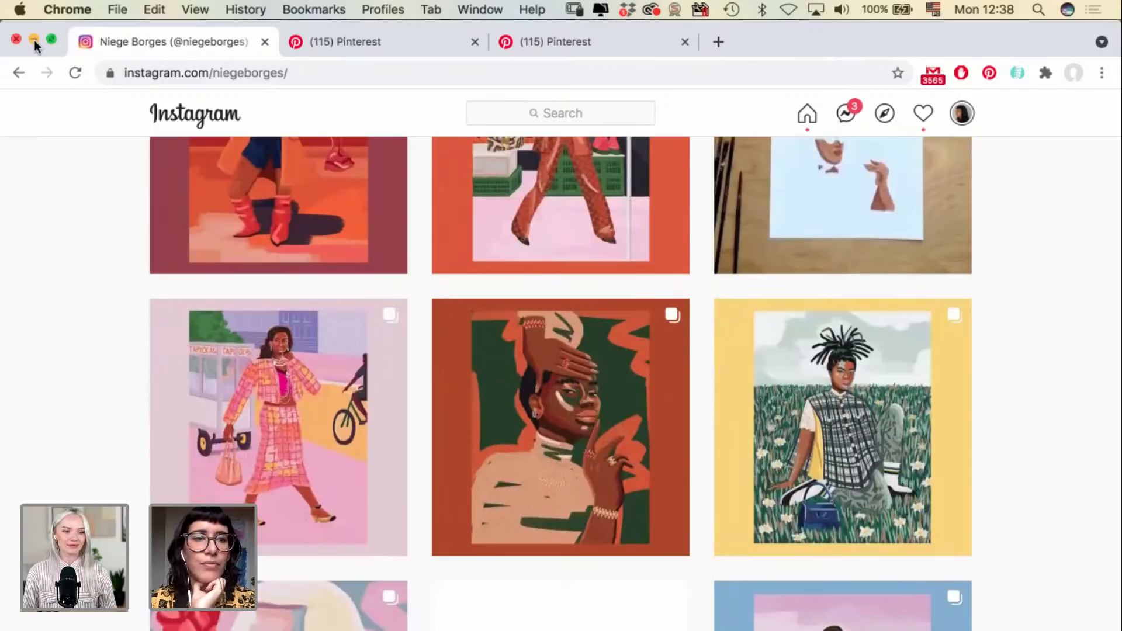
# Switch from the browser to Illustrator and bring the blank artboard with its surrounding reference photos into view.
pyautogui.click(35, 41)
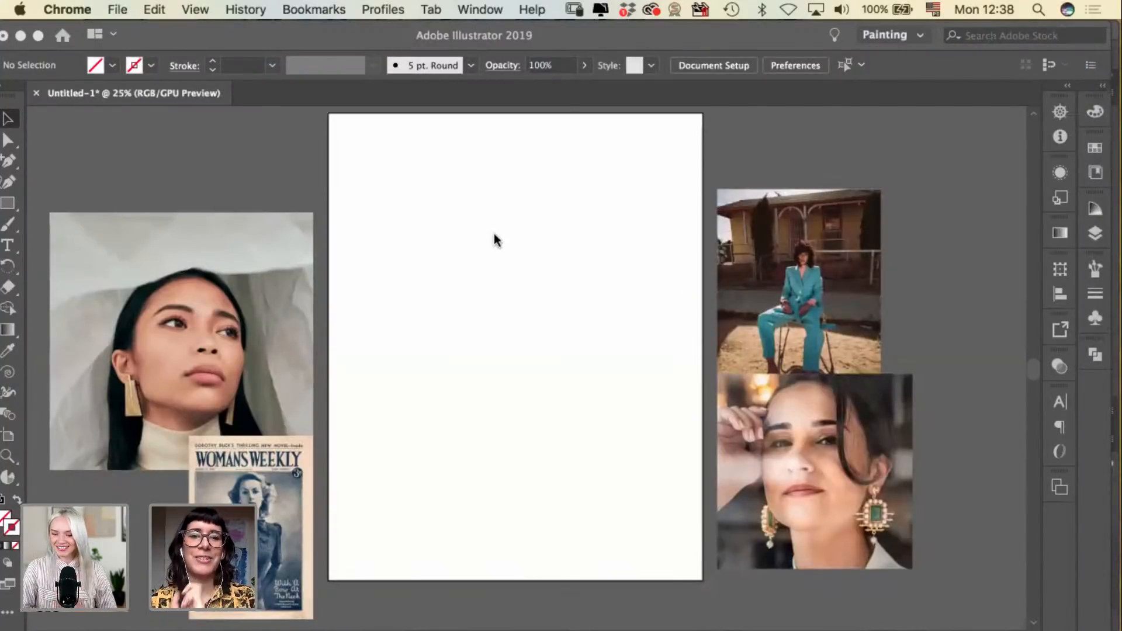
pyautogui.click(478, 203)
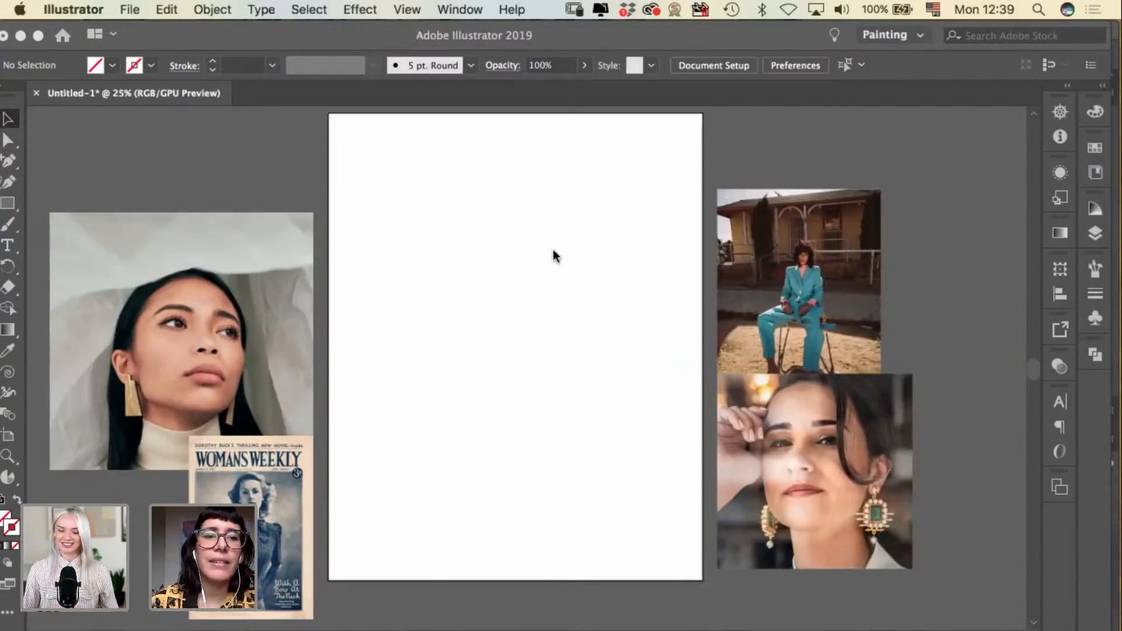
pyautogui.moveTo(502, 183)
pyautogui.mouseDown()
pyautogui.moveTo(526, 200)
pyautogui.moveTo(491, 193)
pyautogui.mouseUp()
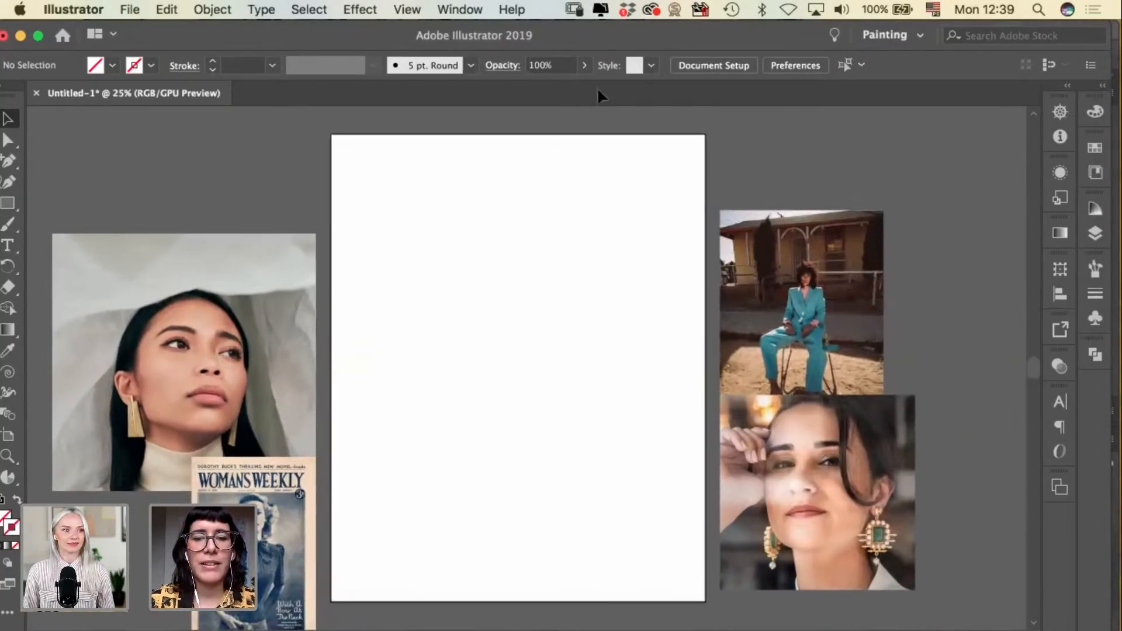
pyautogui.moveTo(502, 356); pyautogui.dragTo(512, 348)
# Move the turtleneck portrait and the blue-suit photo up so neither overlaps the reference image below it.
pyautogui.moveTo(316, 294); pyautogui.dragTo(314, 247)
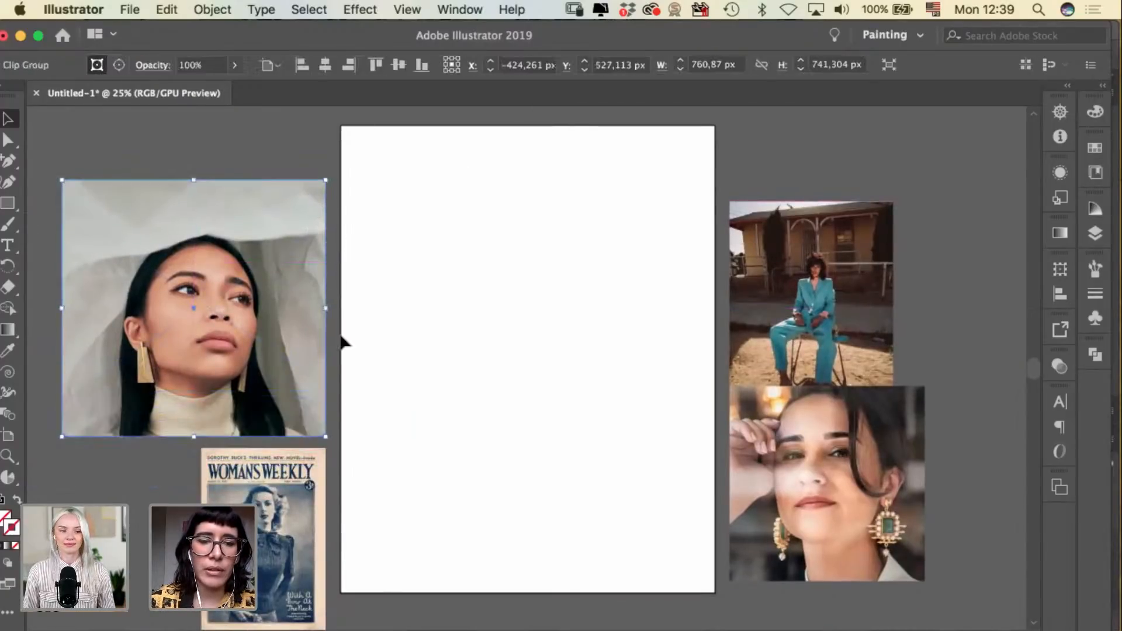
pyautogui.click(401, 456)
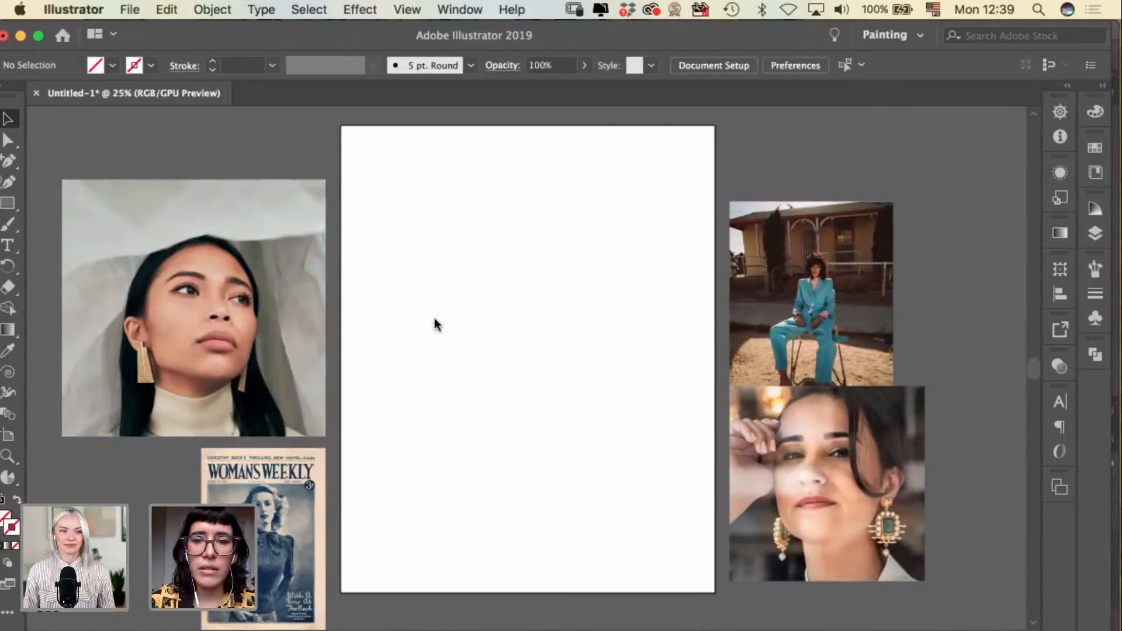
pyautogui.moveTo(800, 294); pyautogui.dragTo(800, 266)
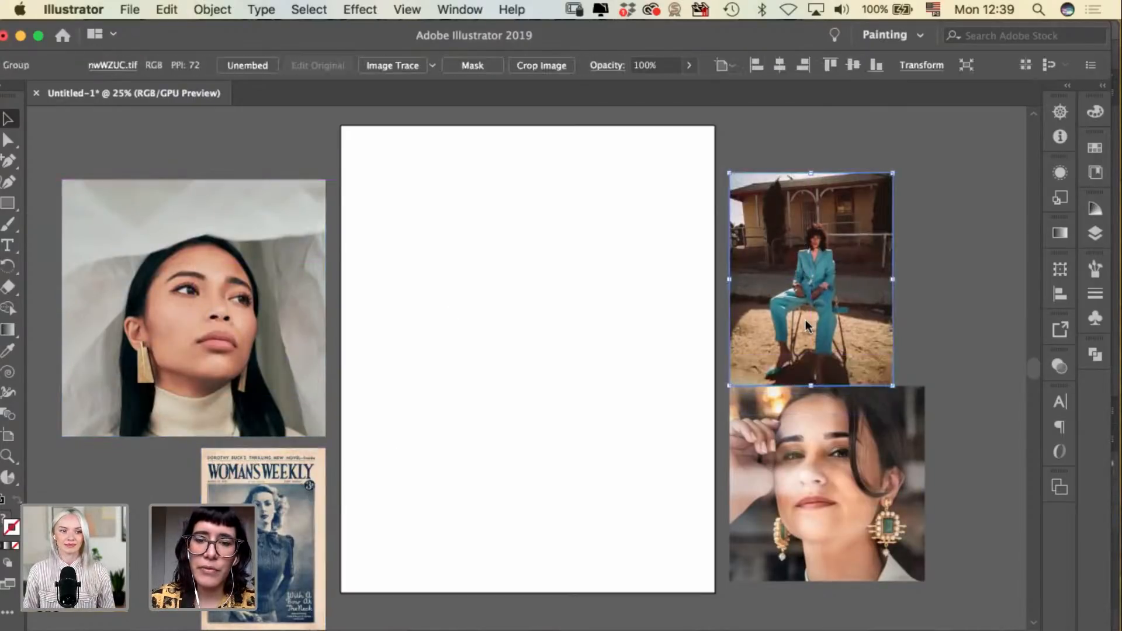
pyautogui.click(403, 297)
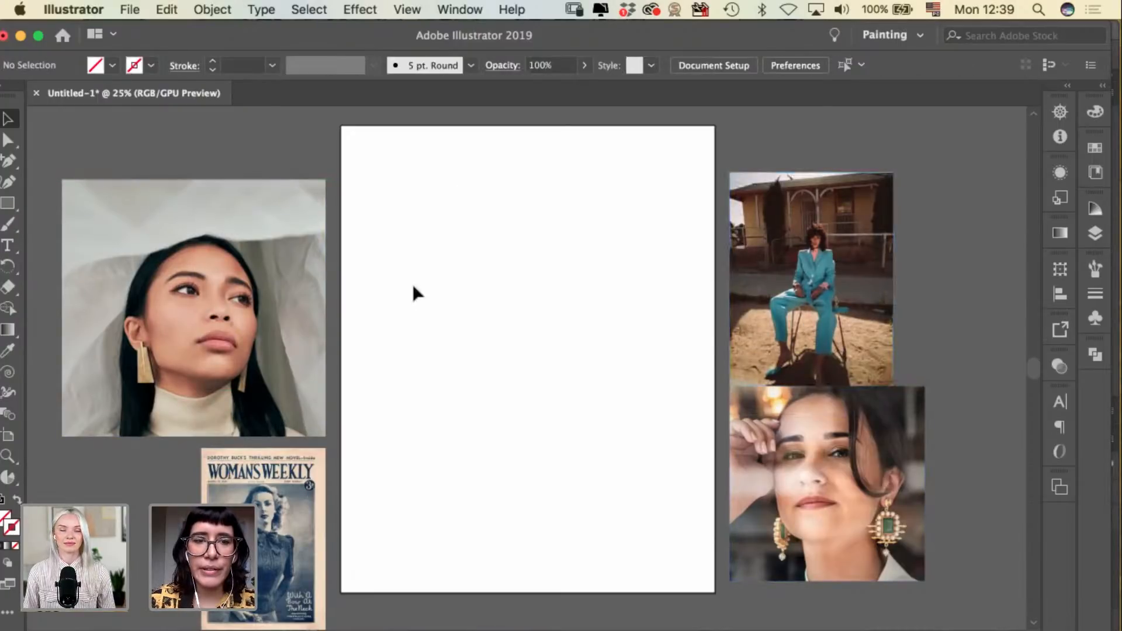
# Sketch the ear outline on the artboard with the Paintbrush in the default 1 pt black stroke and shift it slightly left.
pyautogui.press('b')
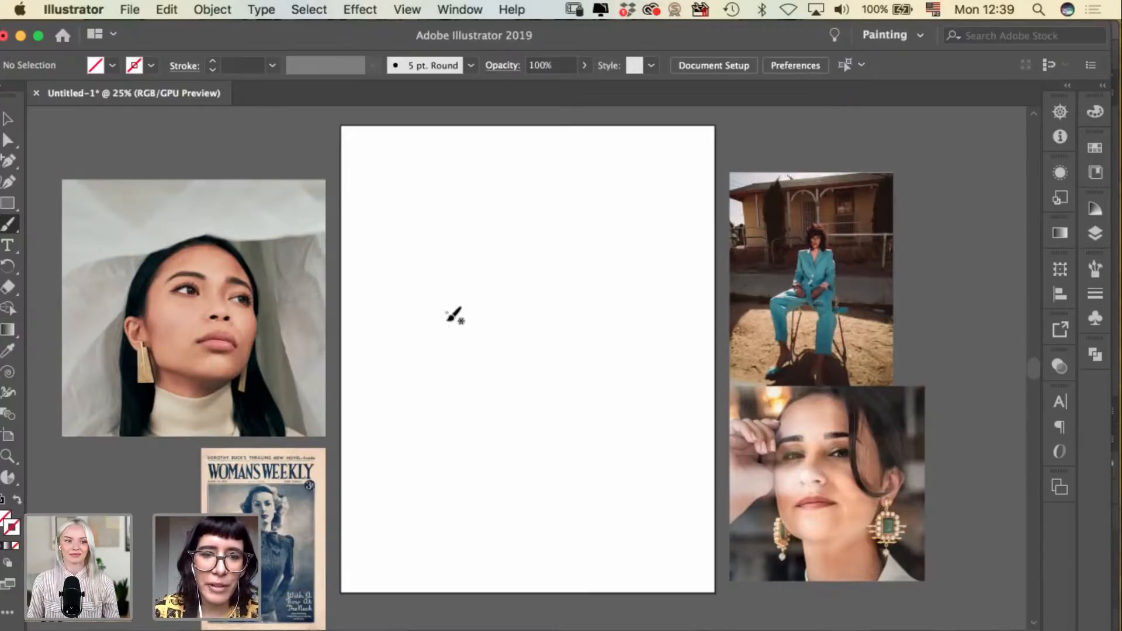
pyautogui.press('d')
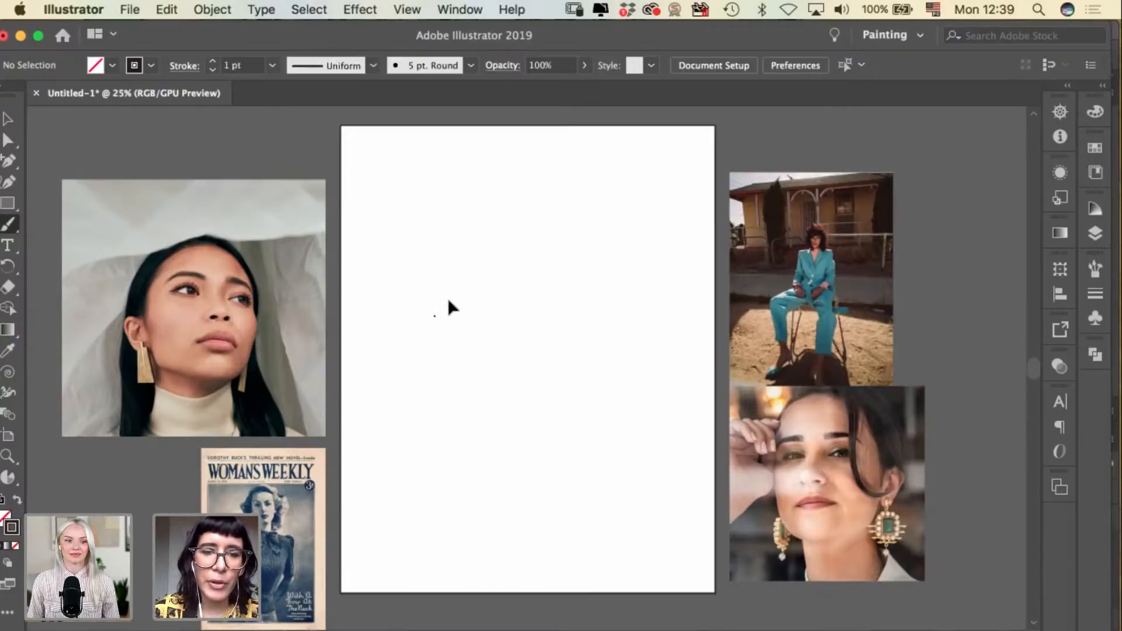
pyautogui.moveTo(439, 323); pyautogui.dragTo(426, 356)
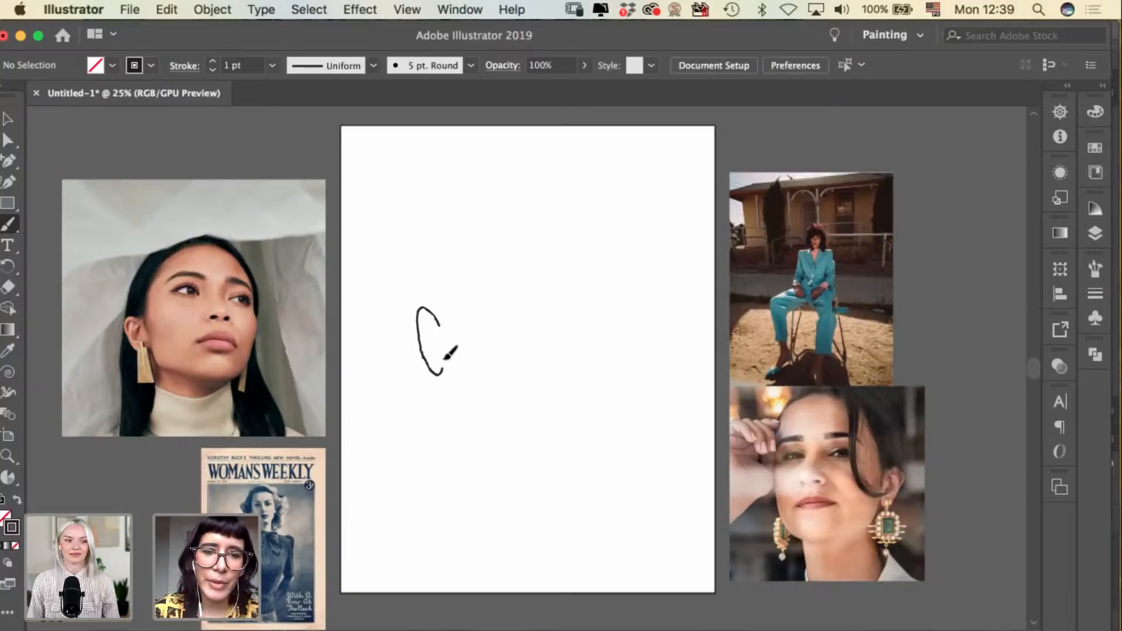
pyautogui.press('v')
pyautogui.click(419, 348)
# Sketch the head outline from the ear up over the forehead, and from below the ear along the jaw to the chin.
pyautogui.moveTo(435, 317)
pyautogui.mouseDown()
pyautogui.moveTo(409, 315)
pyautogui.moveTo(426, 337)
pyautogui.moveTo(436, 261)
pyautogui.moveTo(470, 247)
pyautogui.moveTo(463, 240)
pyautogui.moveTo(531, 220)
pyautogui.moveTo(547, 174)
pyautogui.moveTo(557, 219)
pyautogui.mouseUp()
pyautogui.click(485, 162)
pyautogui.press('b')
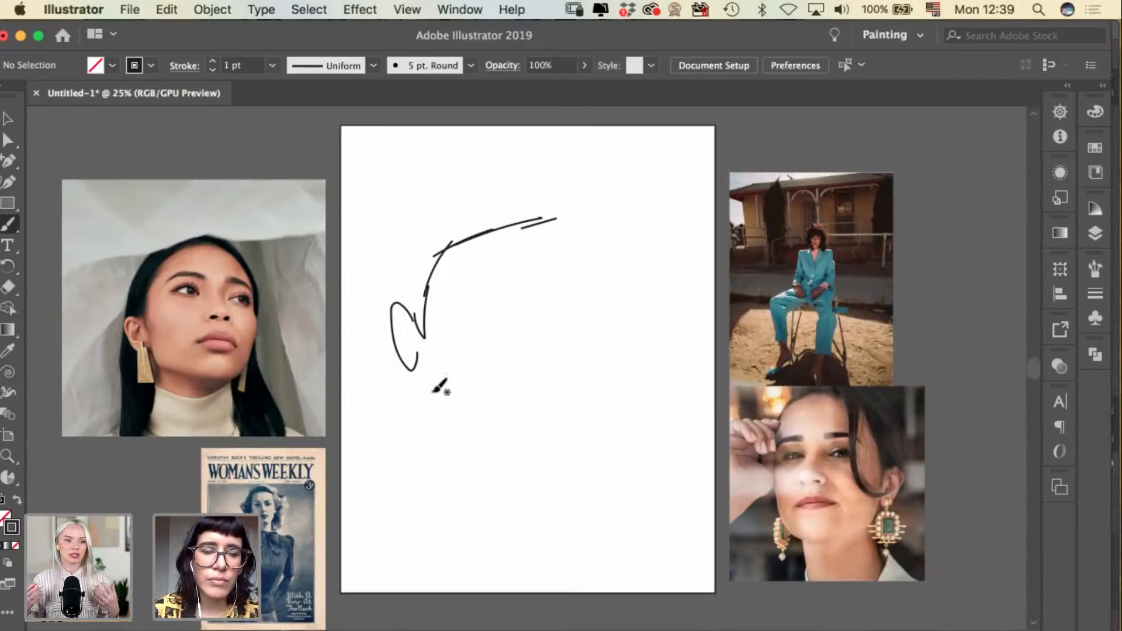
pyautogui.moveTo(431, 380)
pyautogui.mouseDown()
pyautogui.moveTo(438, 428)
pyautogui.moveTo(534, 482)
pyautogui.moveTo(602, 489)
pyautogui.mouseUp()
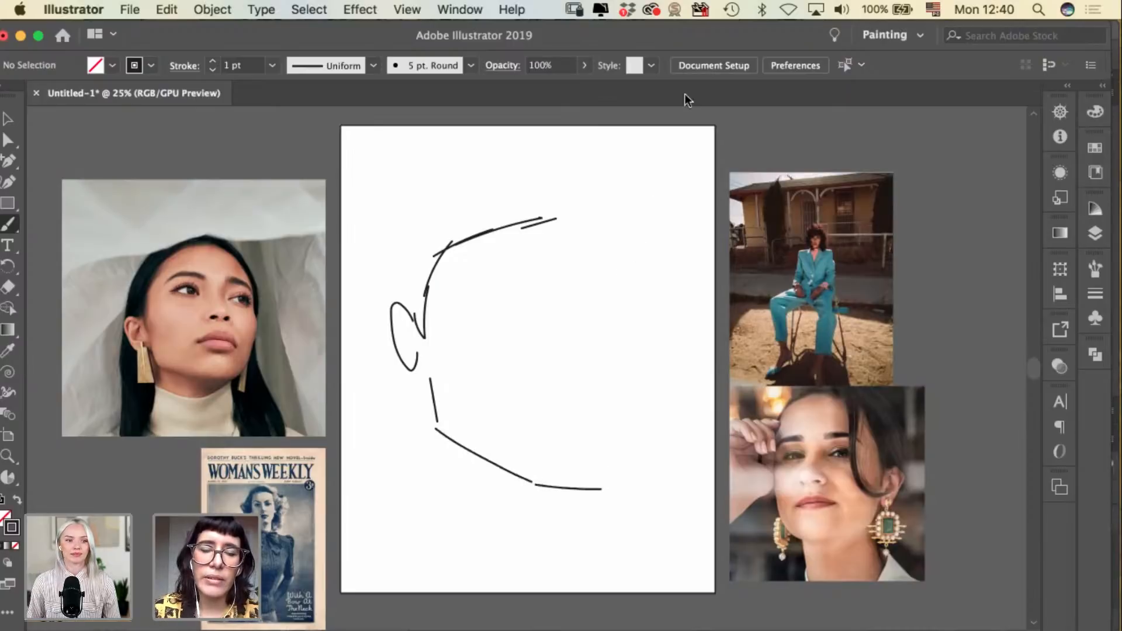
# Sketch the far side of the head from the crown past the brow and cheek, closing the outline at the chin.
pyautogui.moveTo(556, 215)
pyautogui.mouseDown()
pyautogui.moveTo(639, 222)
pyautogui.moveTo(601, 216)
pyautogui.moveTo(648, 244)
pyautogui.moveTo(644, 356)
pyautogui.moveTo(621, 351)
pyautogui.mouseUp()
pyautogui.press('v')
pyautogui.click(655, 345)
pyautogui.press('b')
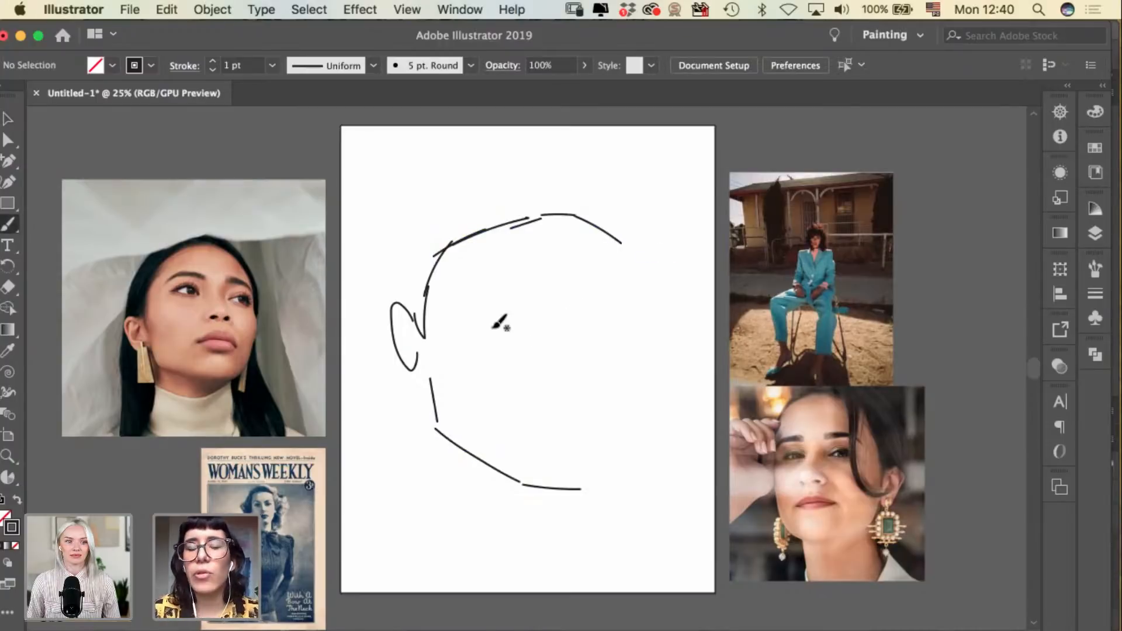
pyautogui.moveTo(621, 244)
pyautogui.mouseDown()
pyautogui.moveTo(649, 260)
pyautogui.moveTo(660, 332)
pyautogui.moveTo(674, 345)
pyautogui.moveTo(642, 463)
pyautogui.mouseUp()
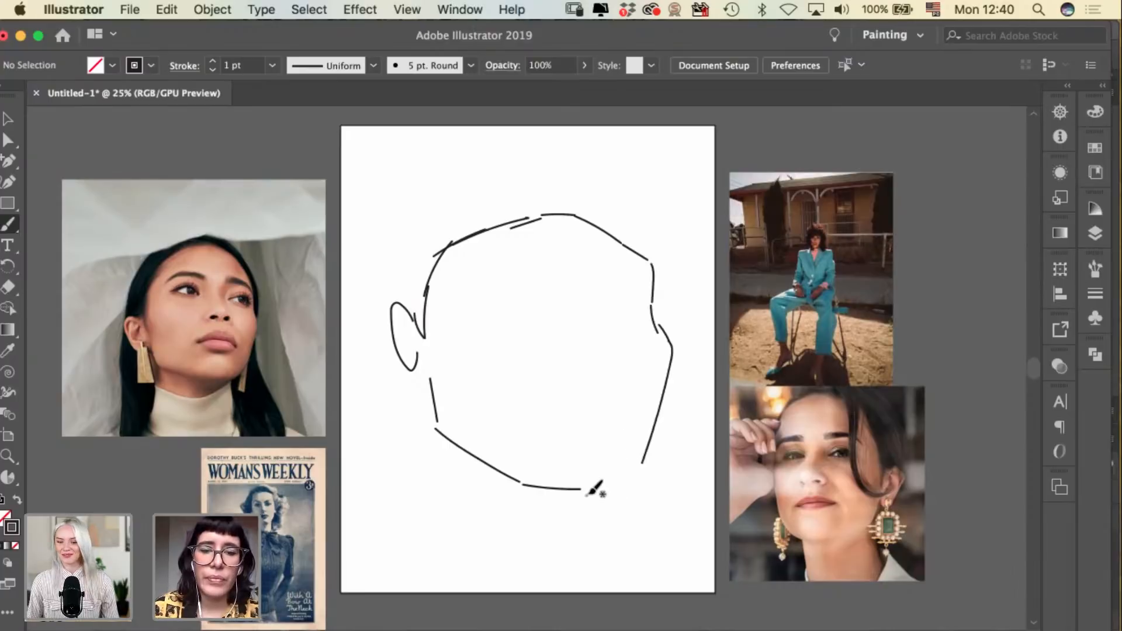
pyautogui.moveTo(632, 476); pyautogui.dragTo(627, 480)
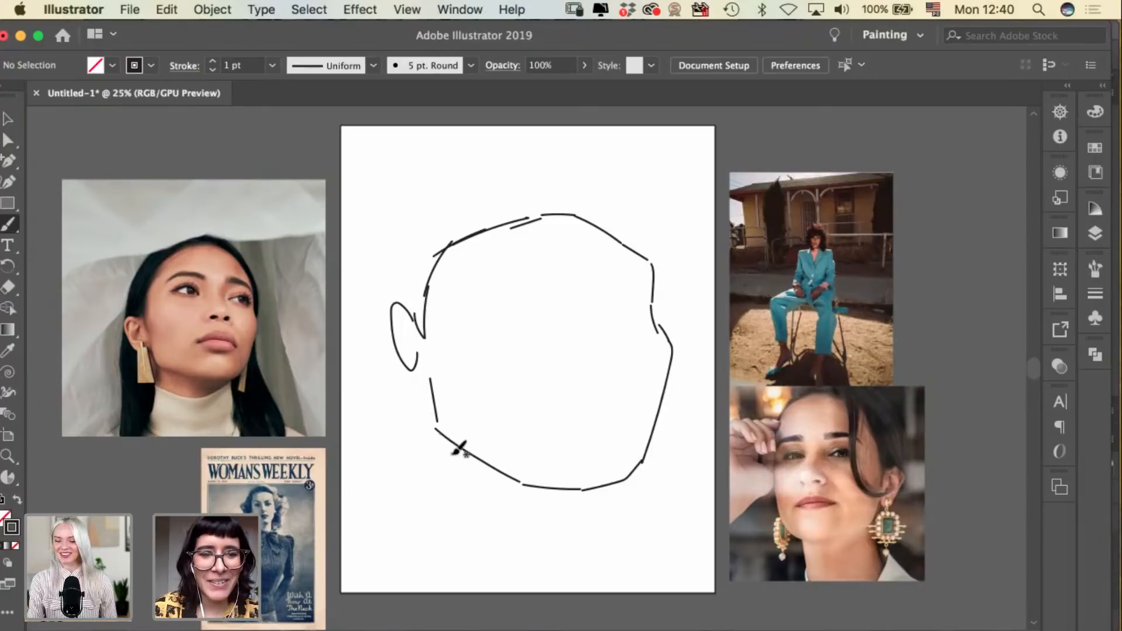
# Rework the jaw and chin with a second row of brush strokes just outside the first line, undoing unwanted strokes.
pyautogui.press('super+z')
pyautogui.moveTo(449, 458)
pyautogui.mouseDown()
pyautogui.moveTo(436, 428)
pyautogui.moveTo(484, 473)
pyautogui.mouseUp()
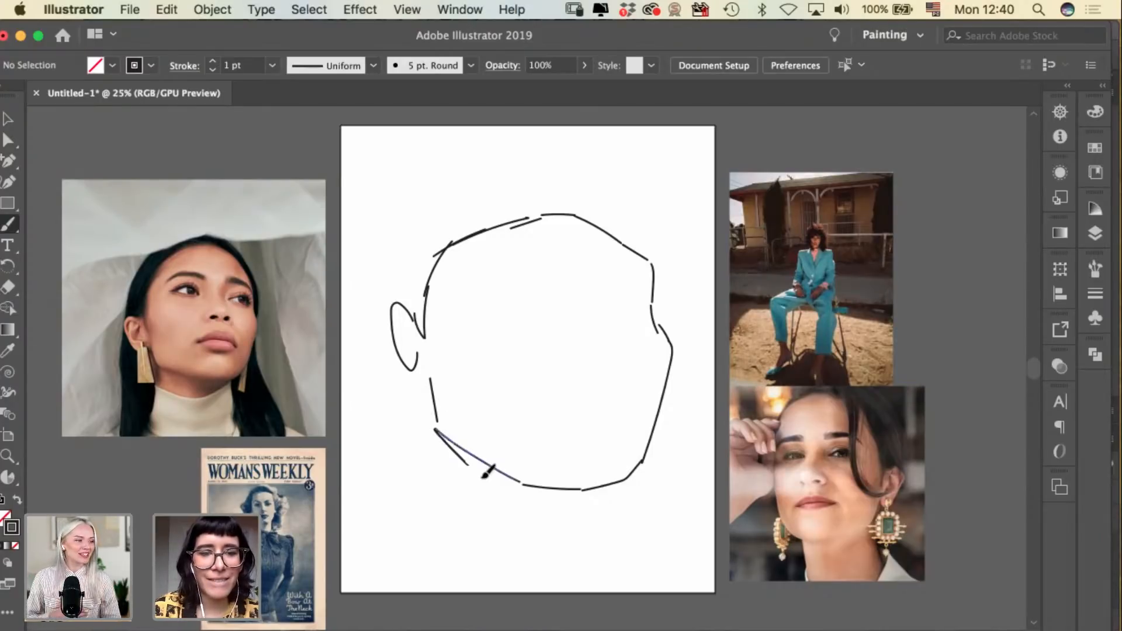
pyautogui.press('super+z')
pyautogui.moveTo(637, 467)
pyautogui.mouseDown()
pyautogui.moveTo(621, 488)
pyautogui.moveTo(587, 498)
pyautogui.mouseUp()
pyautogui.moveTo(501, 486); pyautogui.dragTo(592, 497)
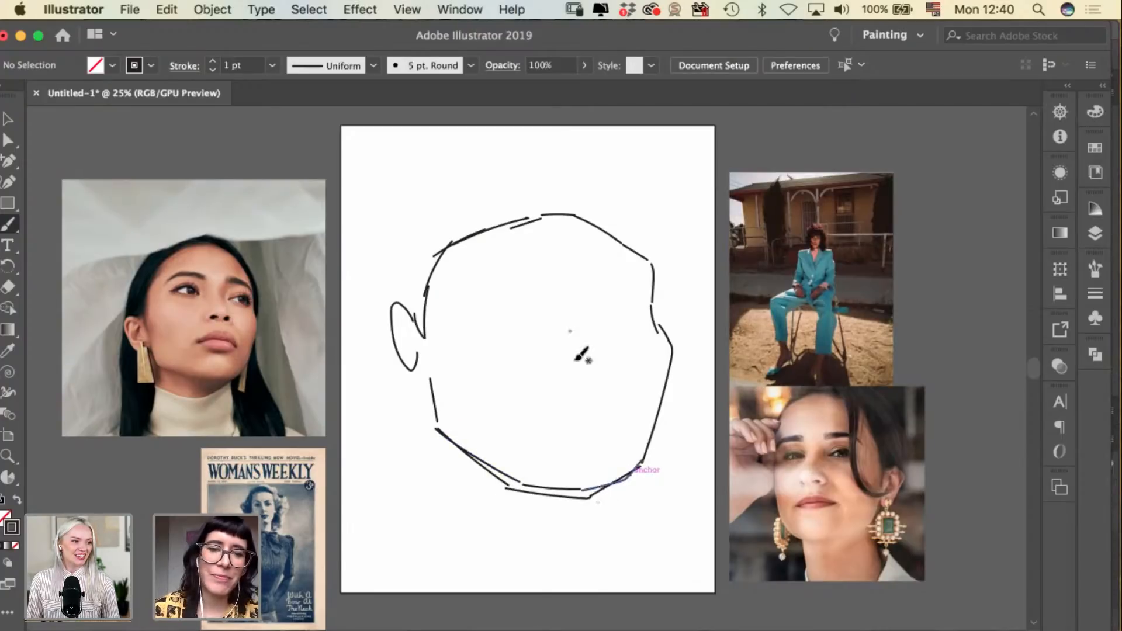
# Enlarge the ear sketch outward and downward and set it against the side of the head.
pyautogui.press('v')
pyautogui.moveTo(367, 285)
pyautogui.mouseDown()
pyautogui.moveTo(430, 378)
pyautogui.moveTo(374, 295)
pyautogui.mouseUp()
pyautogui.moveTo(400, 370); pyautogui.dragTo(400, 386)
pyautogui.moveTo(428, 345); pyautogui.dragTo(425, 343)
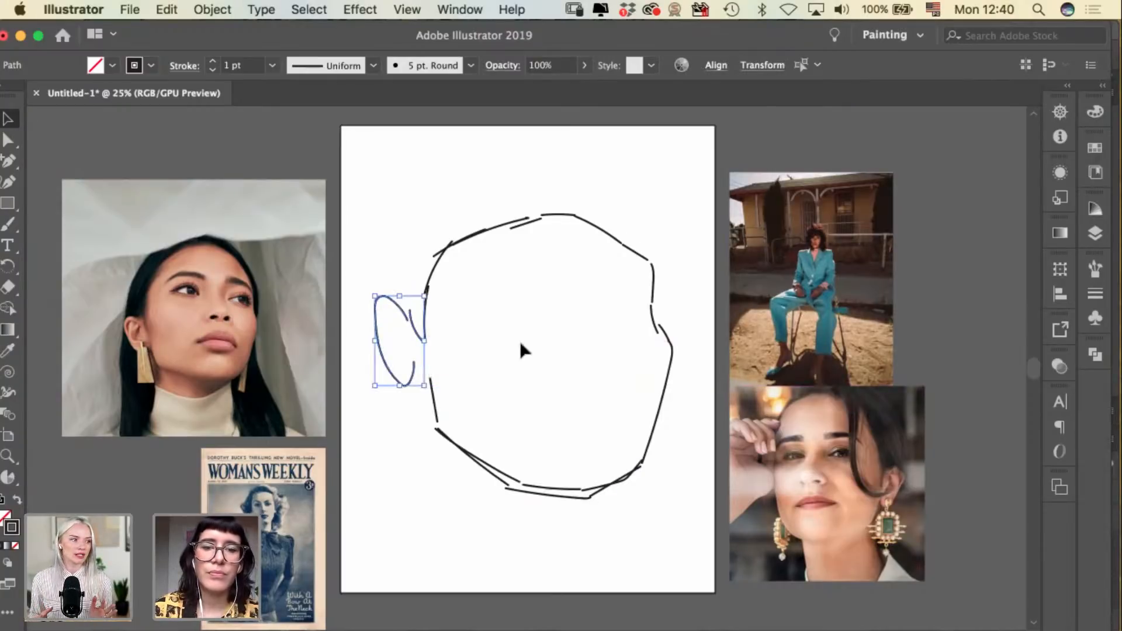
pyautogui.click(521, 351)
# Rotate the forehead line on the far side of the face slightly clockwise and nudge it inward.
pyautogui.click(639, 258)
pyautogui.moveTo(659, 212); pyautogui.dragTo(671, 217)
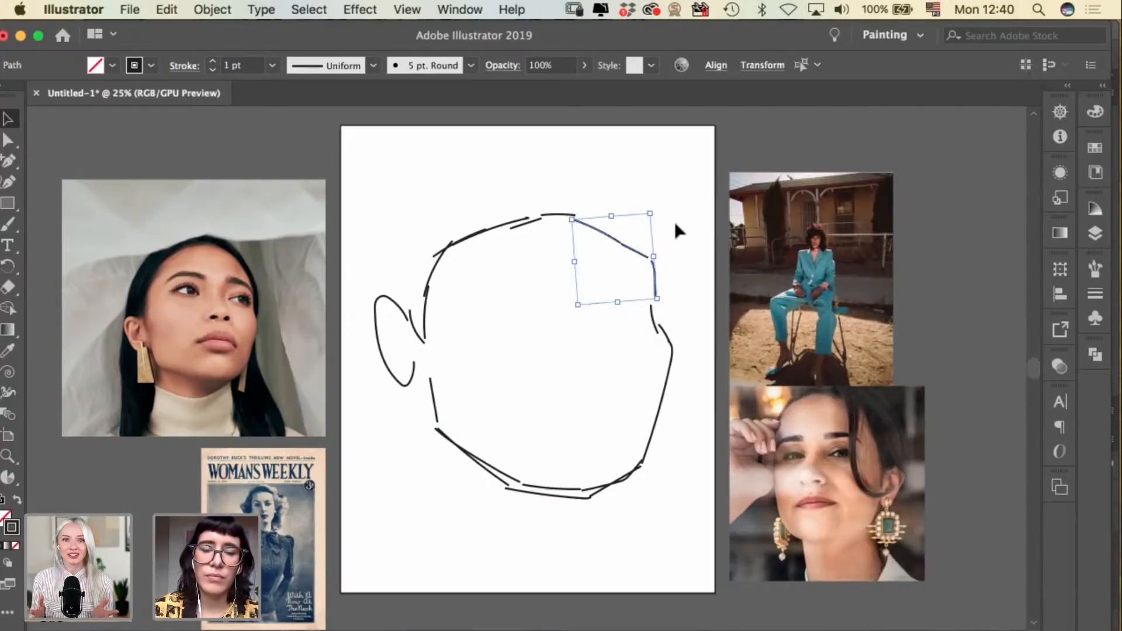
pyautogui.moveTo(655, 255); pyautogui.dragTo(646, 258)
pyautogui.click(709, 125)
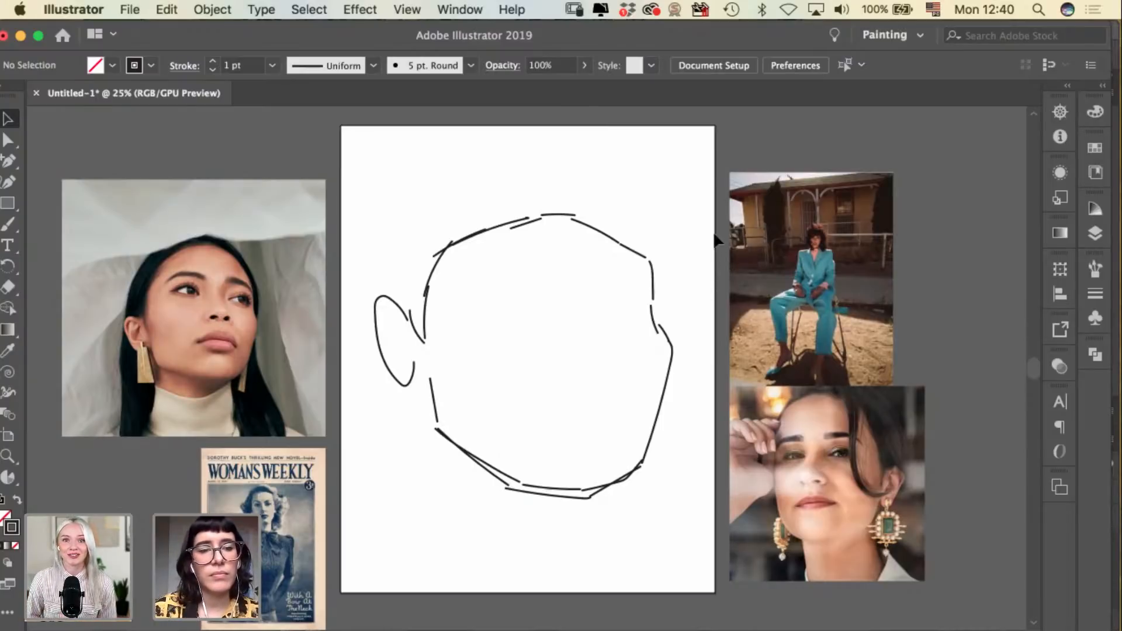
# Sketch the far eye with an arched upper lid and a nearly flat lower lid, and adjust the lower lid line.
pyautogui.press('b')
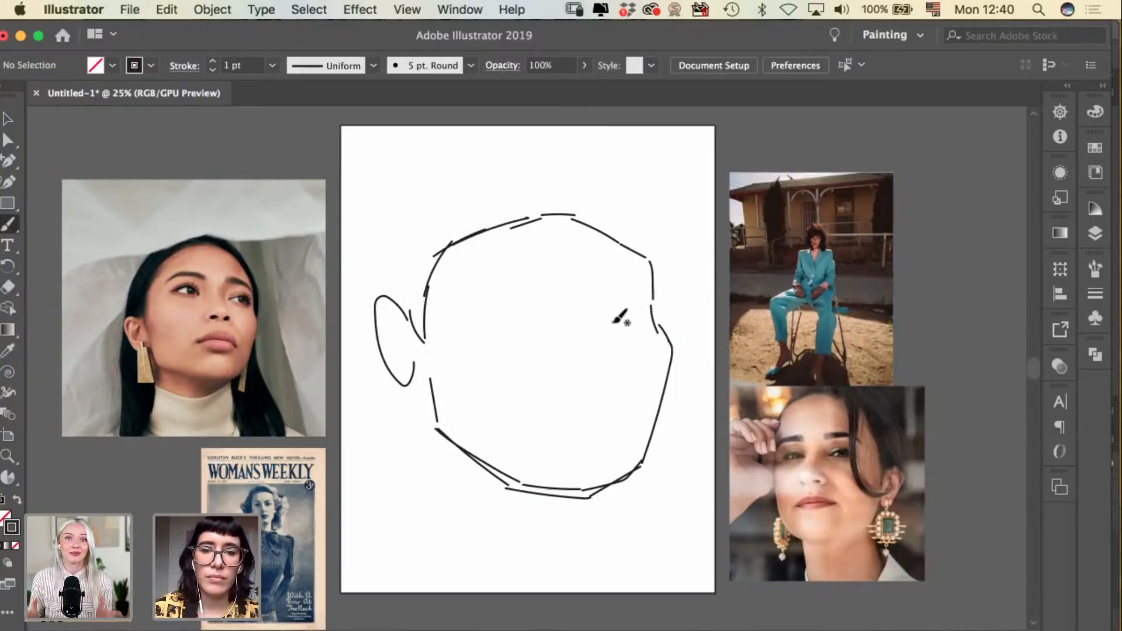
pyautogui.moveTo(598, 325); pyautogui.dragTo(631, 313)
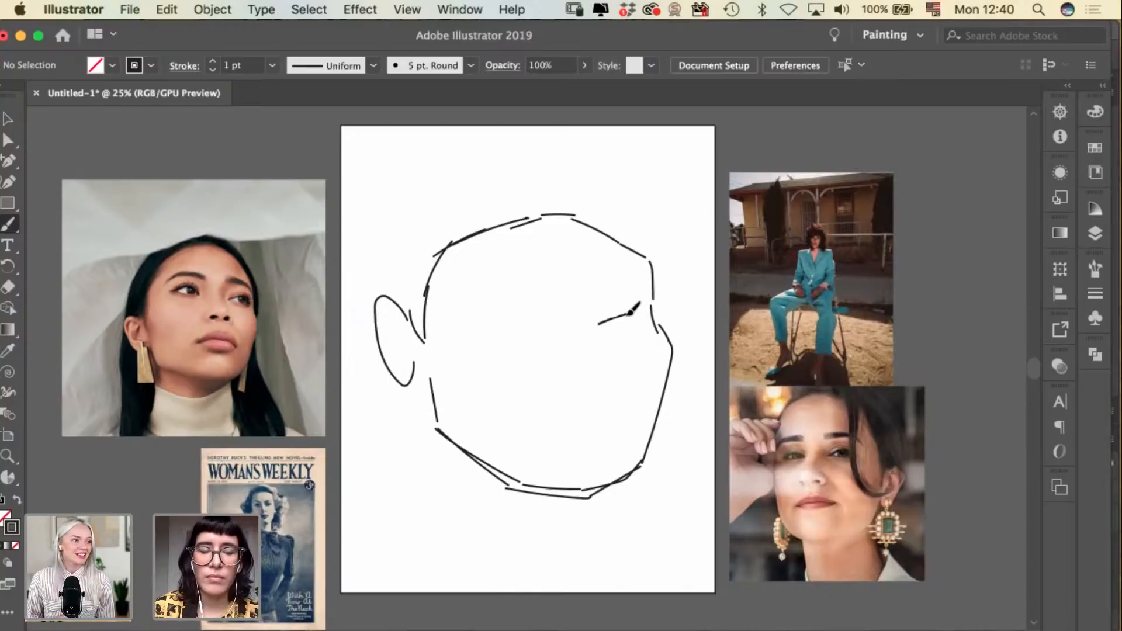
pyautogui.press('cmd+z')
pyautogui.moveTo(594, 318)
pyautogui.mouseDown()
pyautogui.moveTo(632, 308)
pyautogui.moveTo(605, 316)
pyautogui.moveTo(639, 329)
pyautogui.mouseUp()
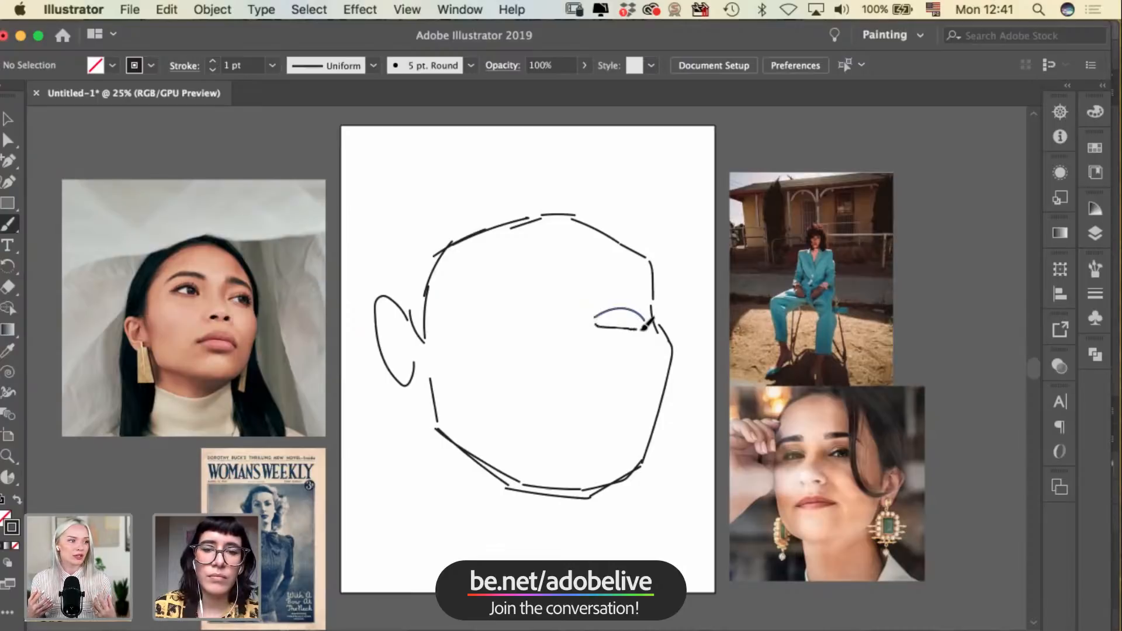
pyautogui.press('v')
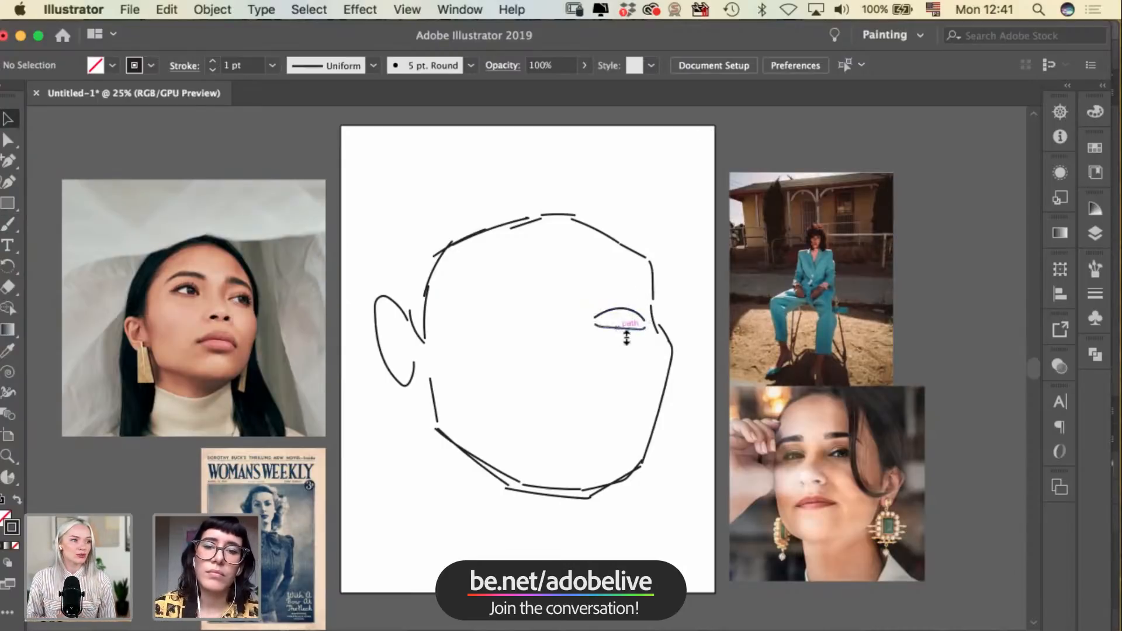
pyautogui.click(617, 328)
pyautogui.click(688, 294)
pyautogui.press('b')
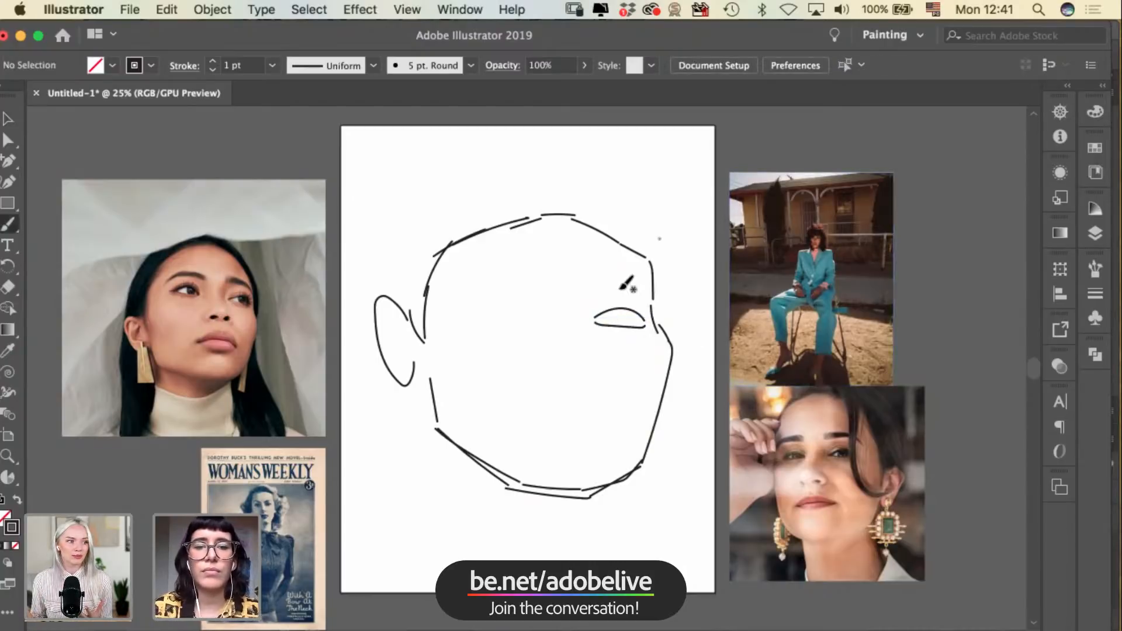
# Add an iris and darker upper lid to the far eye, then sketch the nose bridge line and short eyebrow strokes around it.
pyautogui.moveTo(621, 311)
pyautogui.mouseDown()
pyautogui.moveTo(588, 322)
pyautogui.moveTo(619, 310)
pyautogui.moveTo(591, 322)
pyautogui.moveTo(630, 311)
pyautogui.moveTo(620, 310)
pyautogui.moveTo(649, 320)
pyautogui.mouseUp()
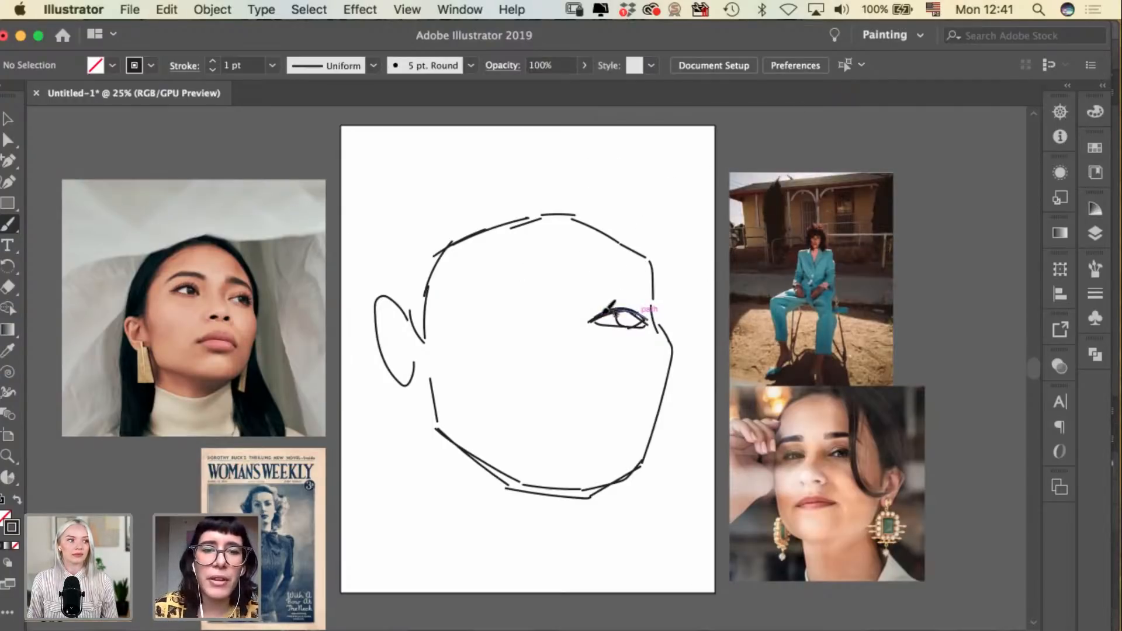
pyautogui.press('super+z')
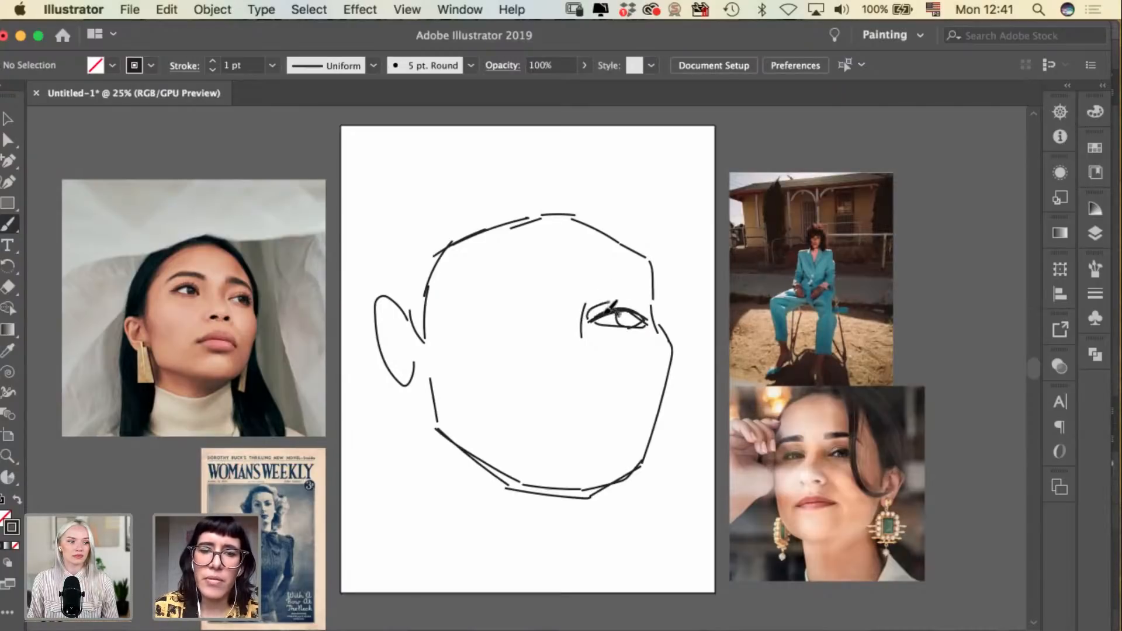
pyautogui.moveTo(588, 315)
pyautogui.mouseDown()
pyautogui.moveTo(608, 288)
pyautogui.moveTo(645, 299)
pyautogui.mouseUp()
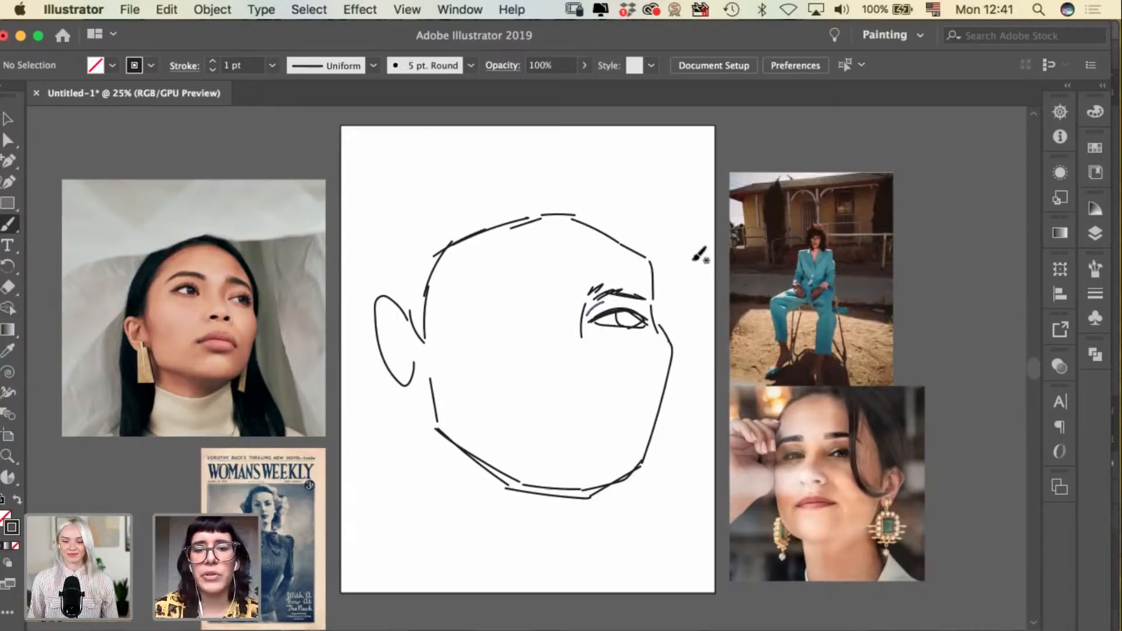
# Nudge the long cheek line on the far side of the face slightly inward.
pyautogui.press('v')
pyautogui.click(670, 403)
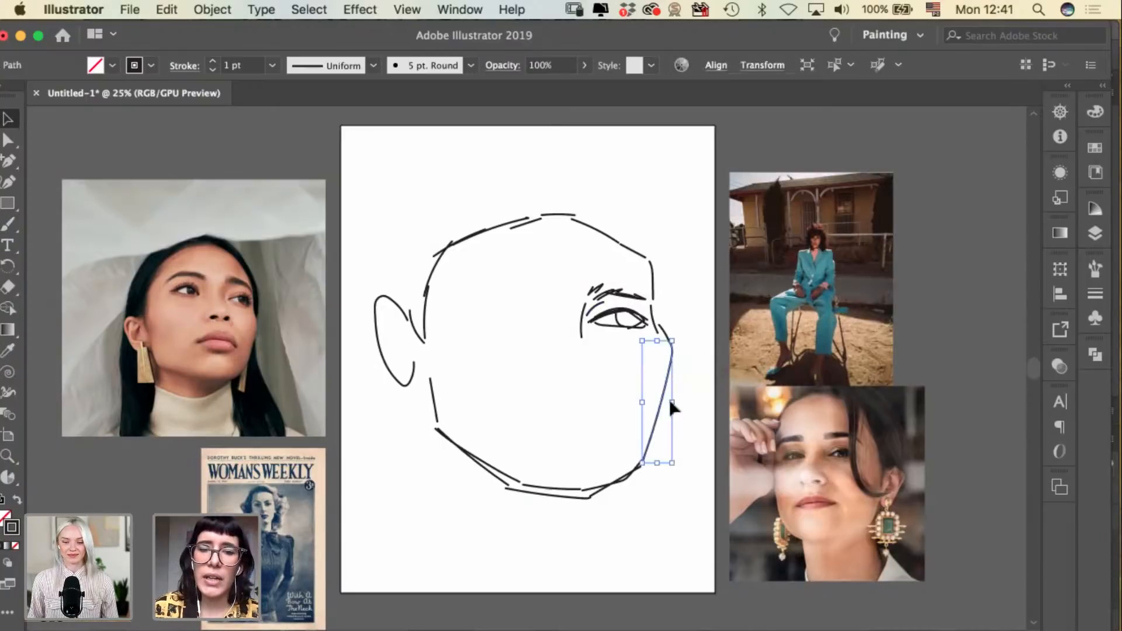
pyautogui.moveTo(688, 405); pyautogui.dragTo(694, 401)
pyautogui.click(718, 349)
pyautogui.press('b')
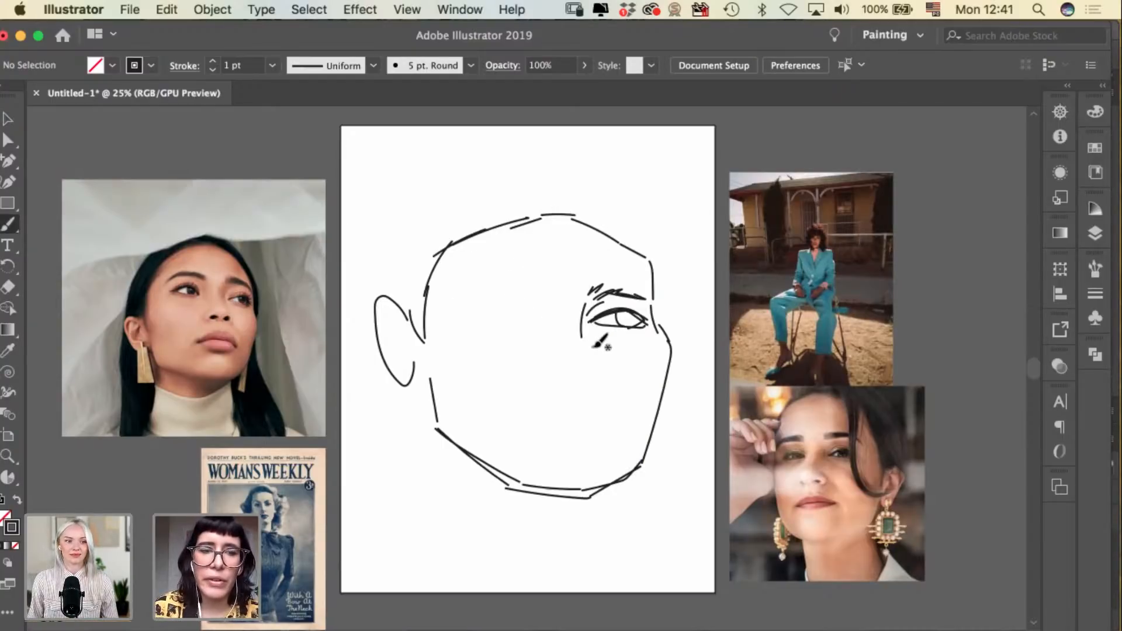
# Sketch the nose wings and nostrils between the eye and mouth area, and shift them slightly toward the far side of the face.
pyautogui.moveTo(588, 343); pyautogui.dragTo(601, 364)
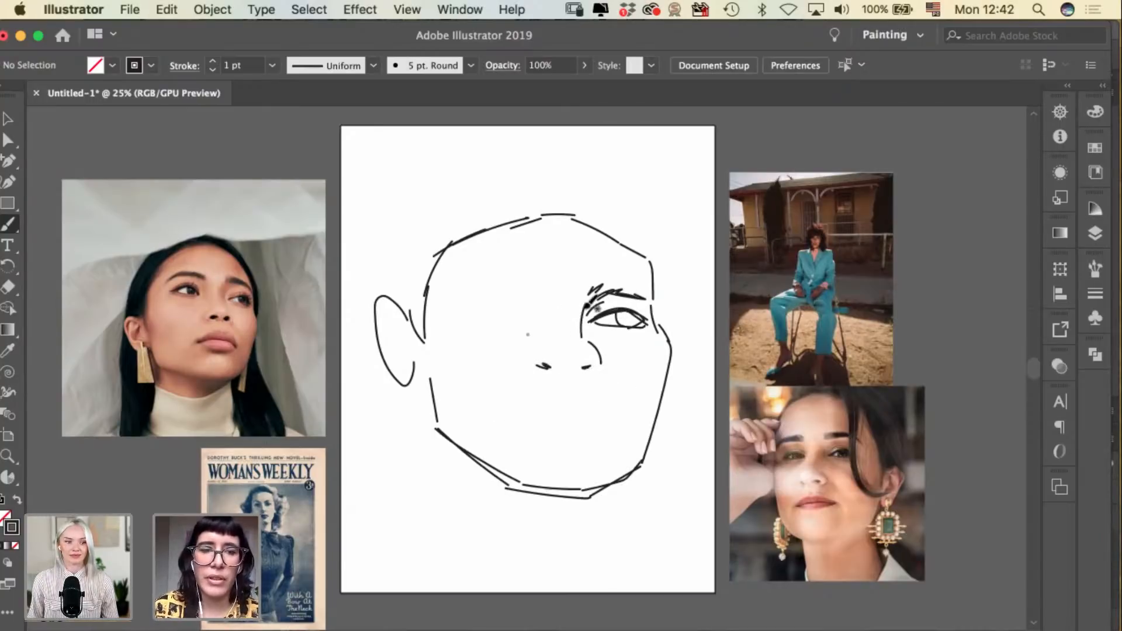
pyautogui.moveTo(529, 349); pyautogui.dragTo(525, 366)
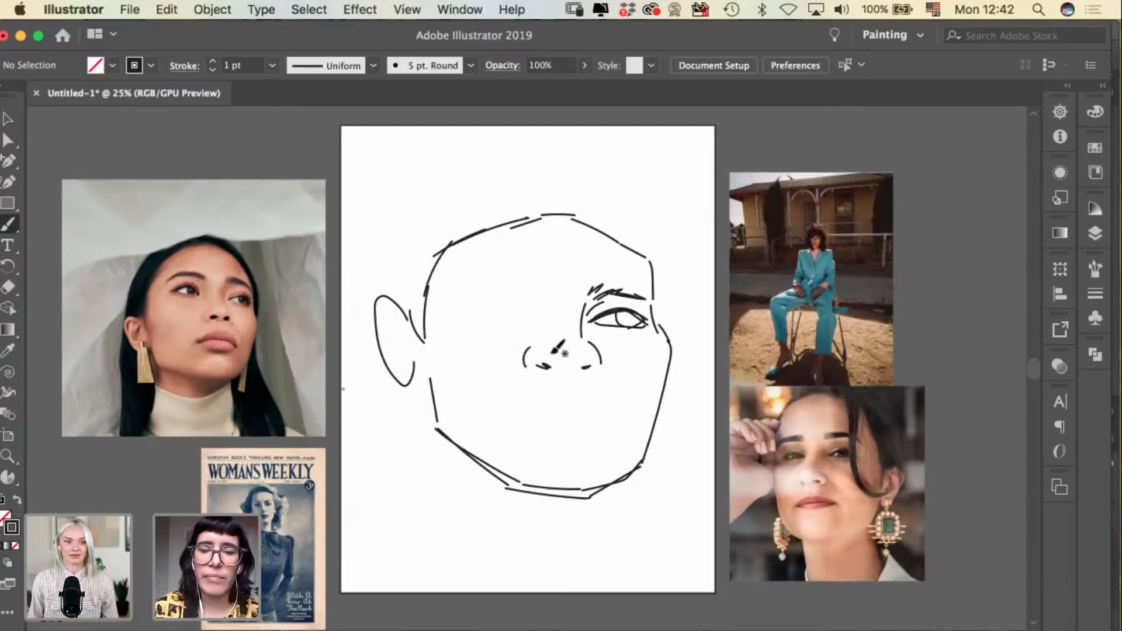
pyautogui.press('v')
pyautogui.moveTo(619, 387); pyautogui.dragTo(620, 388)
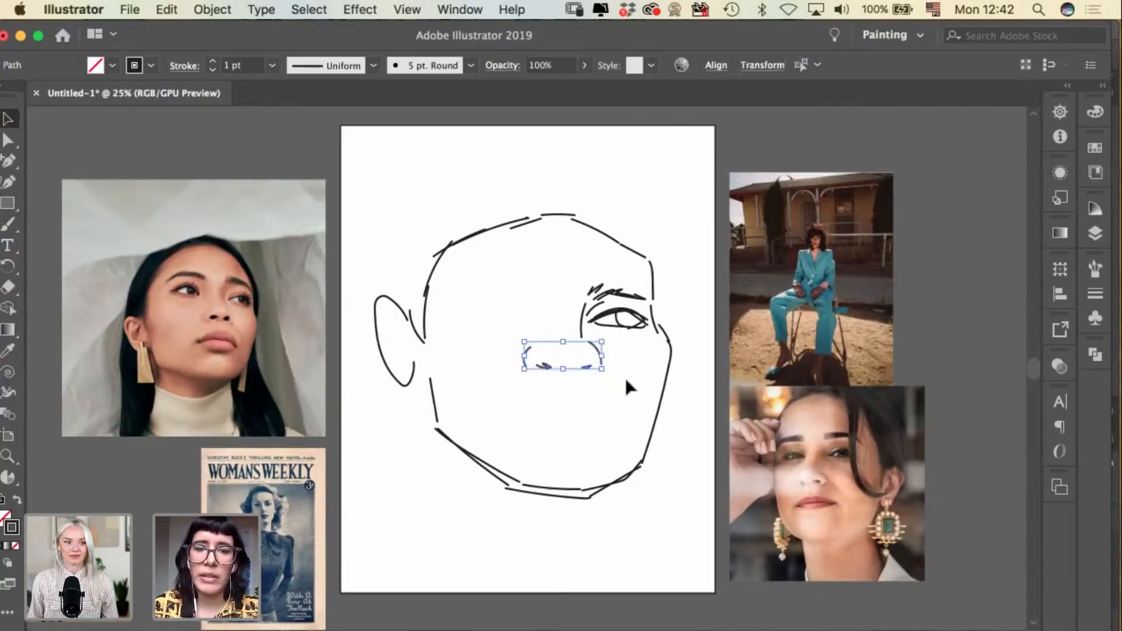
pyautogui.click(644, 346)
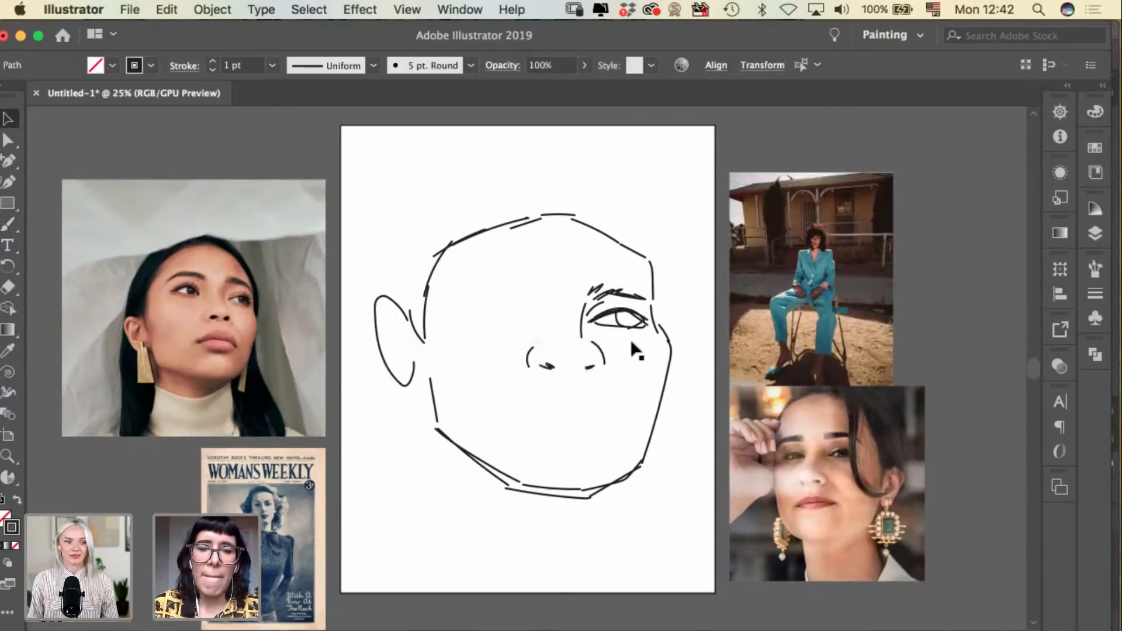
pyautogui.doubleClick(590, 316)
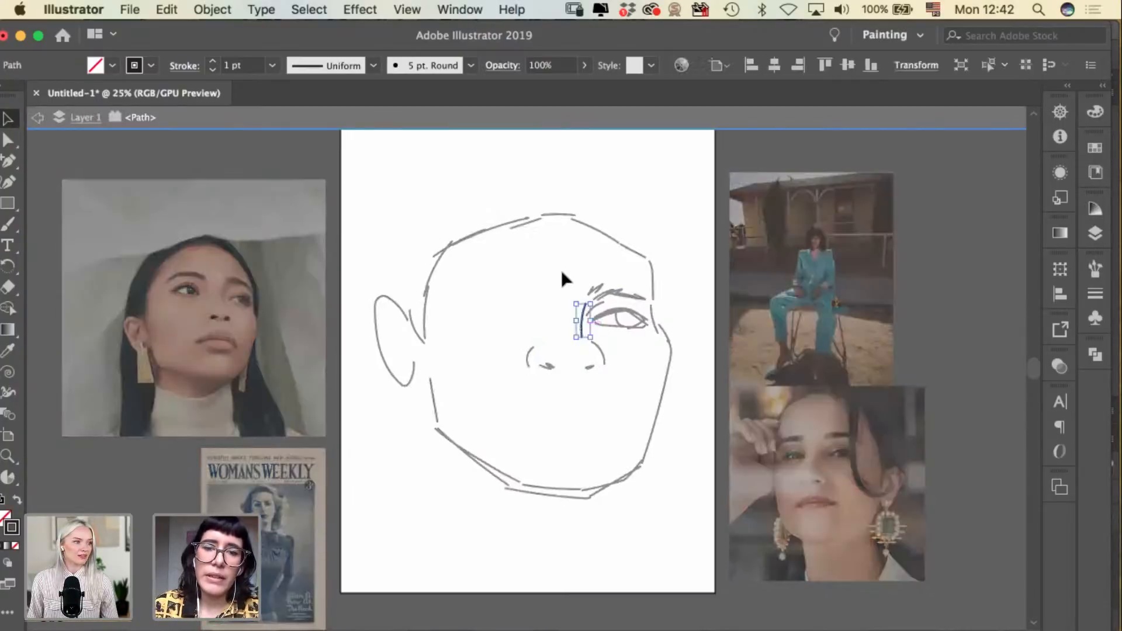
pyautogui.doubleClick(562, 269)
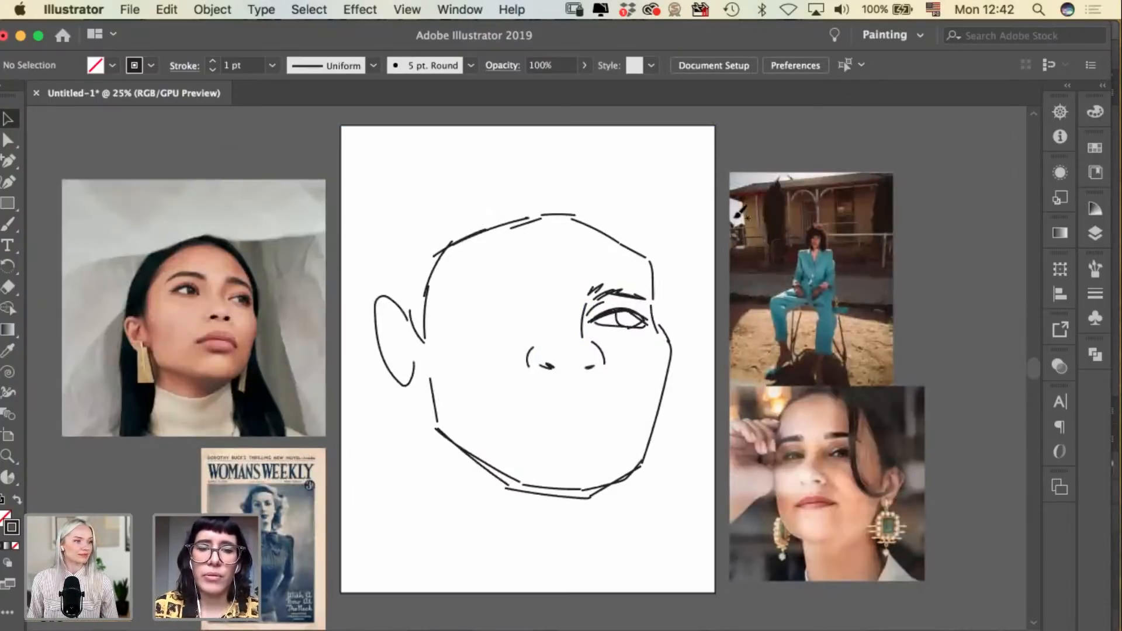
# Sketch the upper lip and the line between the lips, tilting the far half of that line slightly clockwise.
pyautogui.press('b')
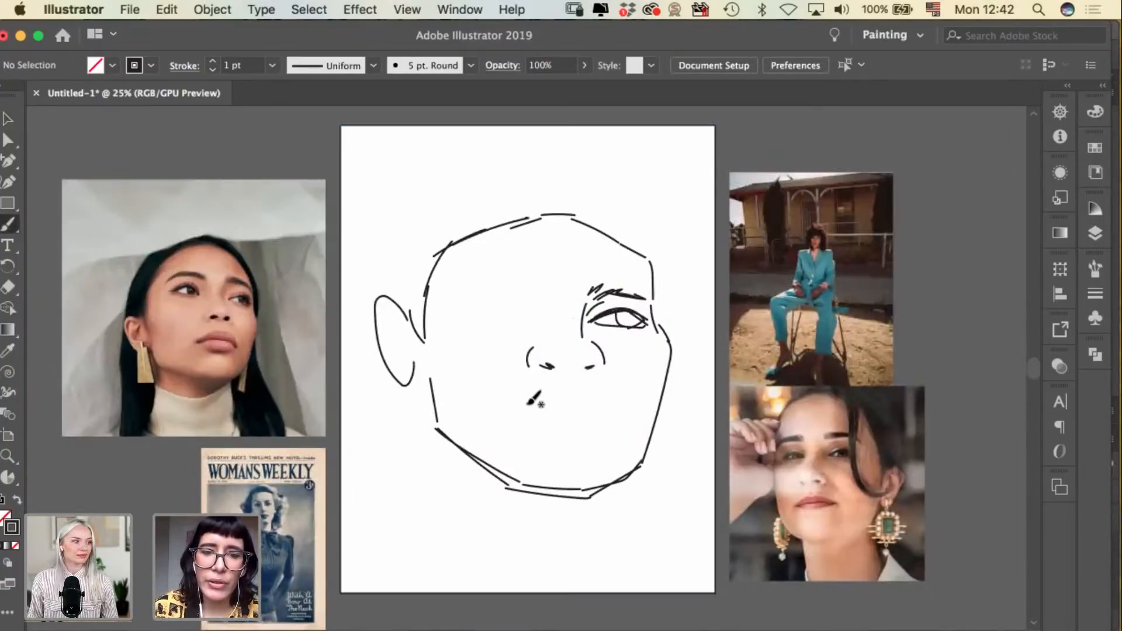
pyautogui.moveTo(572, 404); pyautogui.dragTo(609, 405)
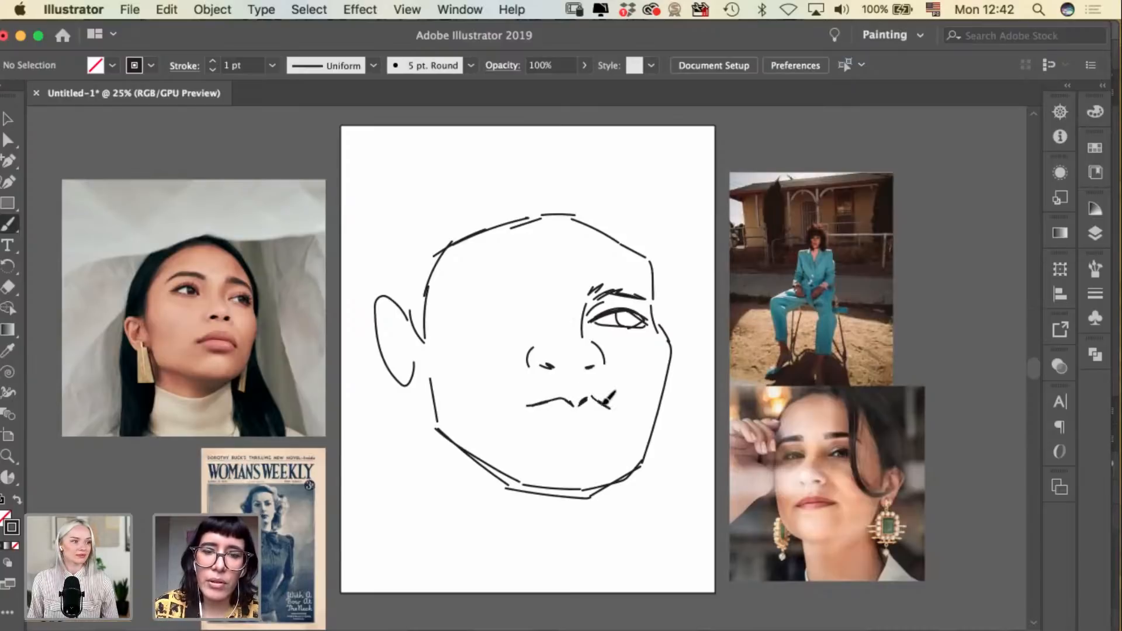
pyautogui.moveTo(533, 401); pyautogui.dragTo(521, 410)
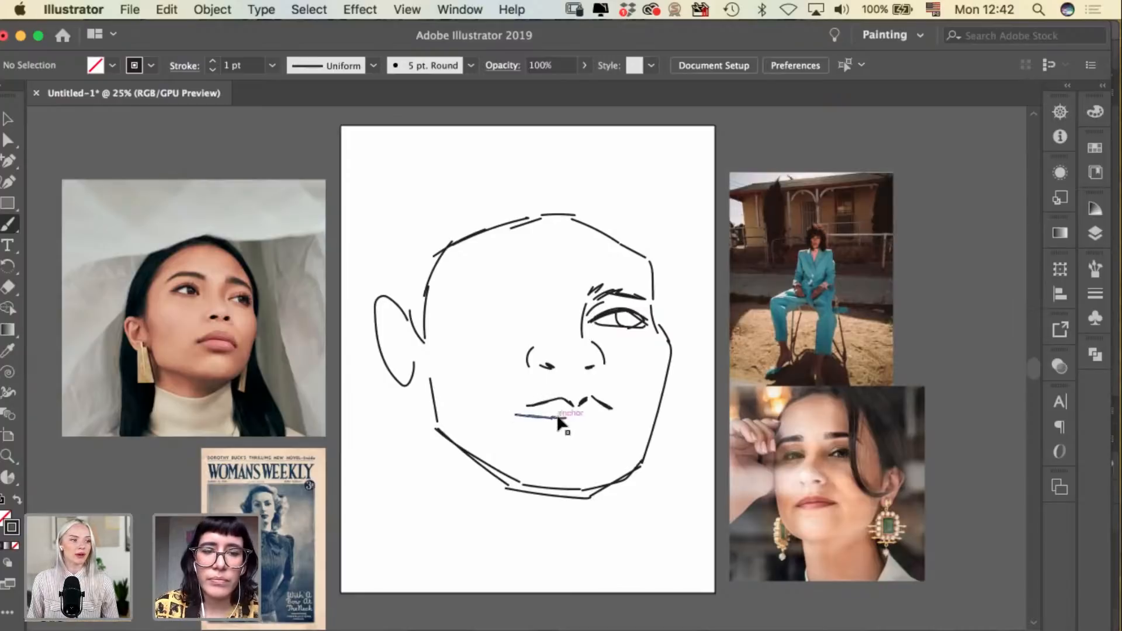
pyautogui.press('super+z')
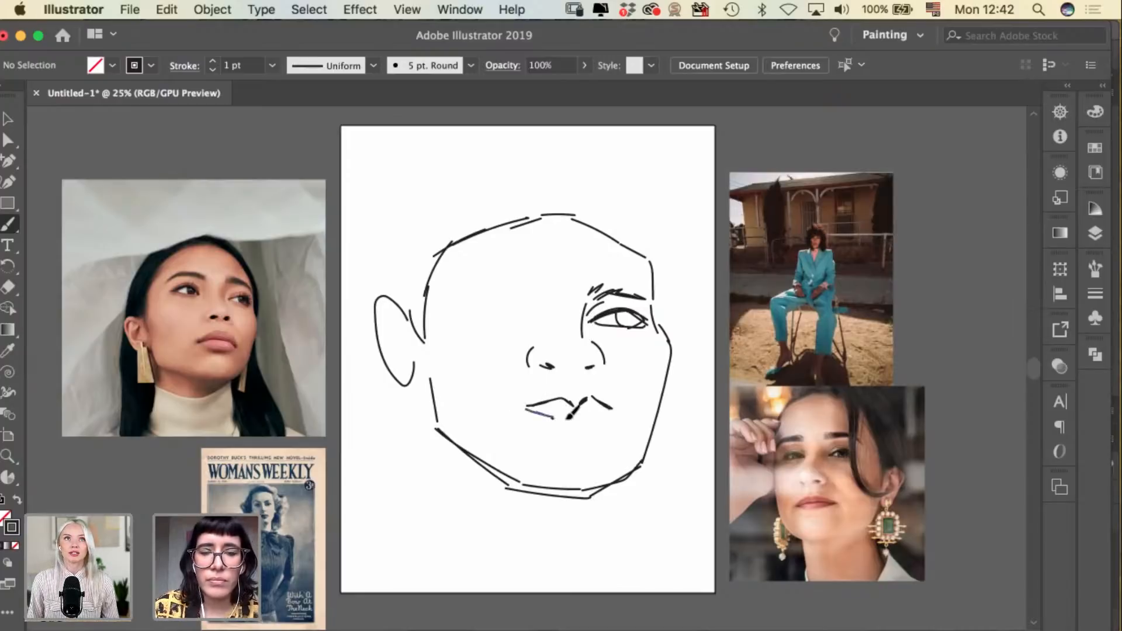
pyautogui.moveTo(517, 413)
pyautogui.mouseDown()
pyautogui.moveTo(554, 392)
pyautogui.moveTo(571, 407)
pyautogui.moveTo(616, 415)
pyautogui.moveTo(547, 417)
pyautogui.mouseUp()
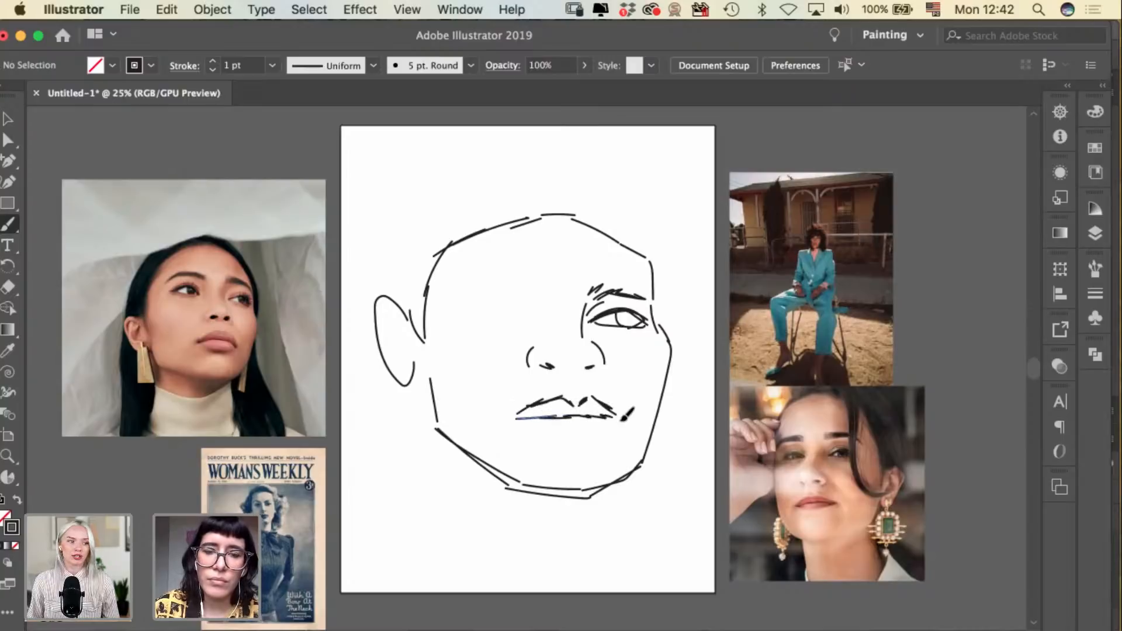
pyautogui.press('v')
pyautogui.click(581, 419)
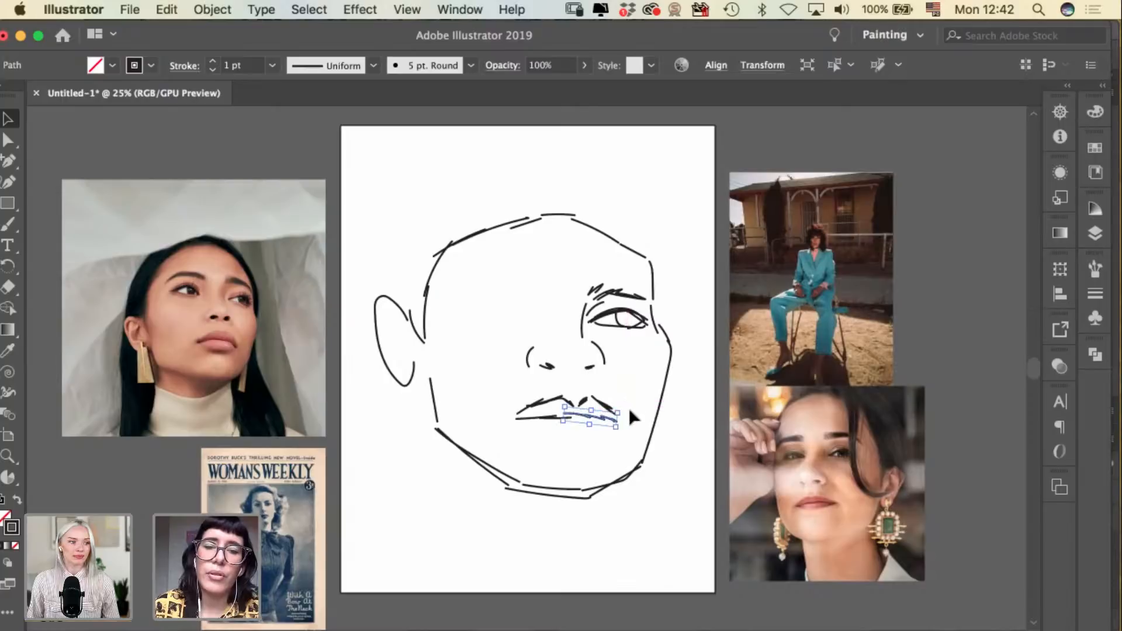
pyautogui.click(682, 414)
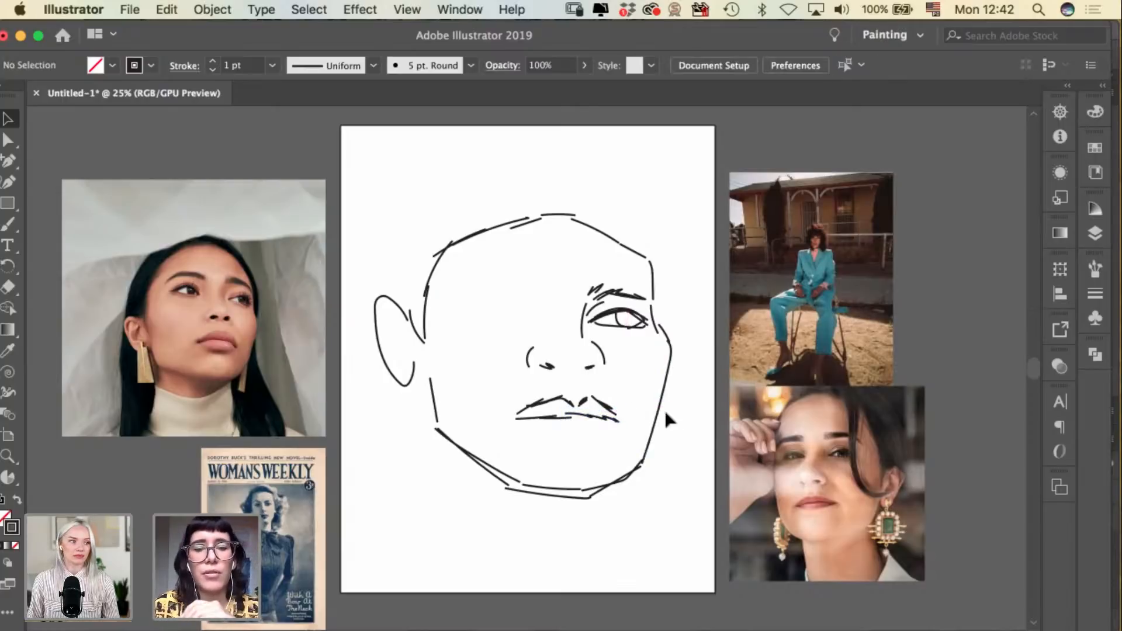
# Fill in the dip of the upper lip and sketch a curved lower lip joining the mouth corners.
pyautogui.press('b')
pyautogui.moveTo(580, 404); pyautogui.dragTo(587, 398)
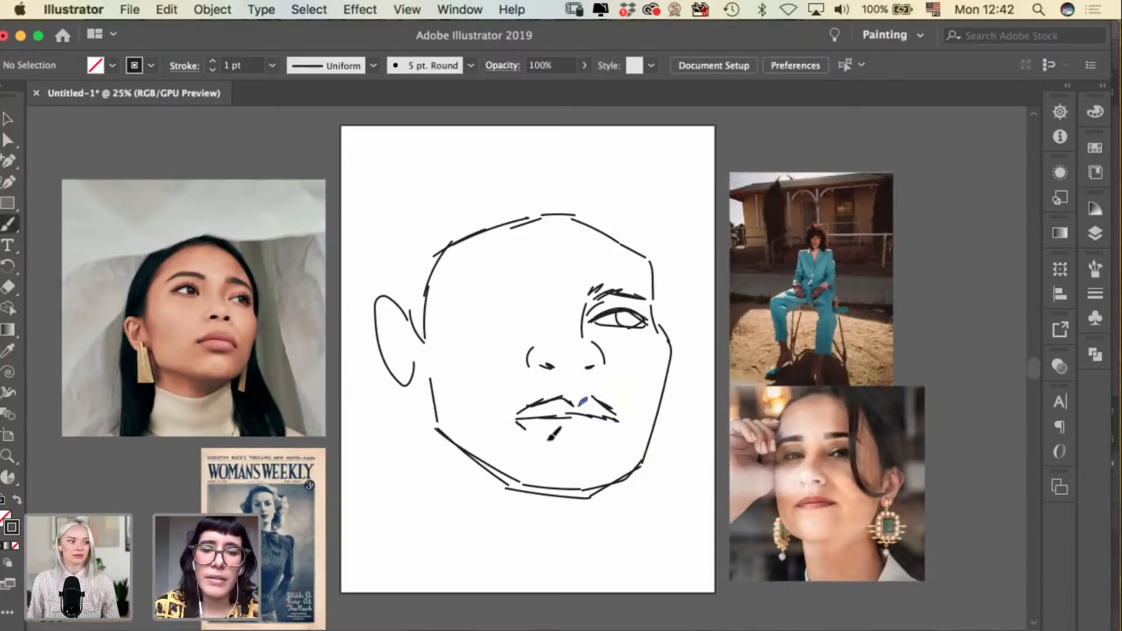
pyautogui.moveTo(551, 438); pyautogui.dragTo(580, 439)
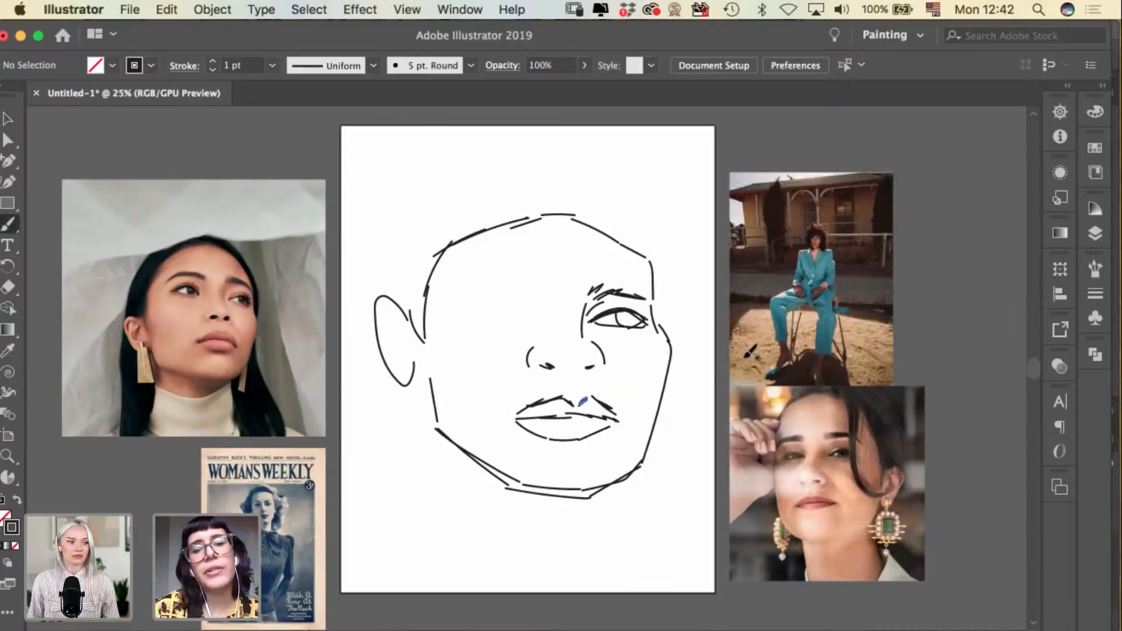
# Rotate the ear sketch slightly clockwise so its upper part leans toward the head.
pyautogui.press('v')
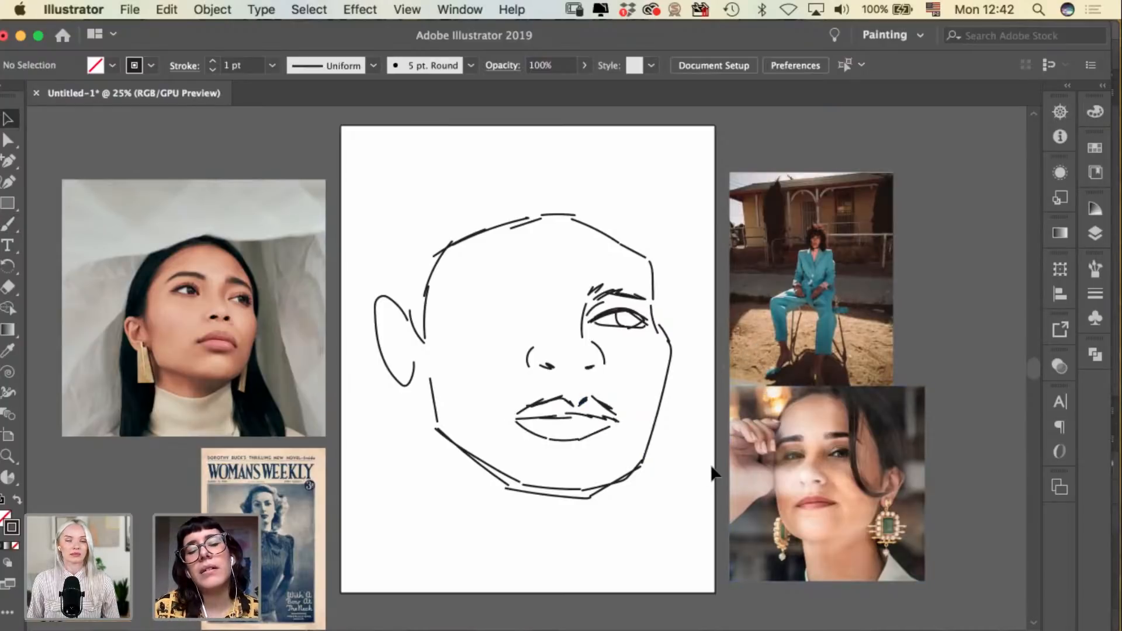
pyautogui.press('b')
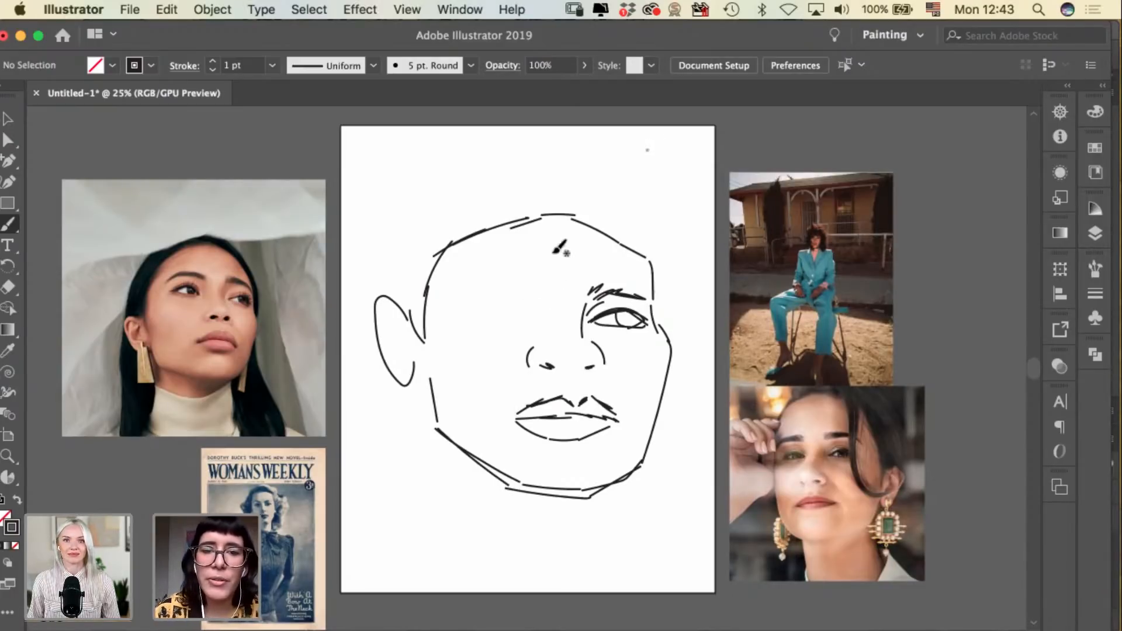
pyautogui.press('v')
pyautogui.moveTo(363, 281); pyautogui.dragTo(411, 389)
pyautogui.moveTo(377, 310); pyautogui.dragTo(380, 305)
pyautogui.click(391, 246)
# Sketch the near eye with a flat lower lid, arched upper lid, iris and dark lash line, undoing unwanted strokes.
pyautogui.press('b')
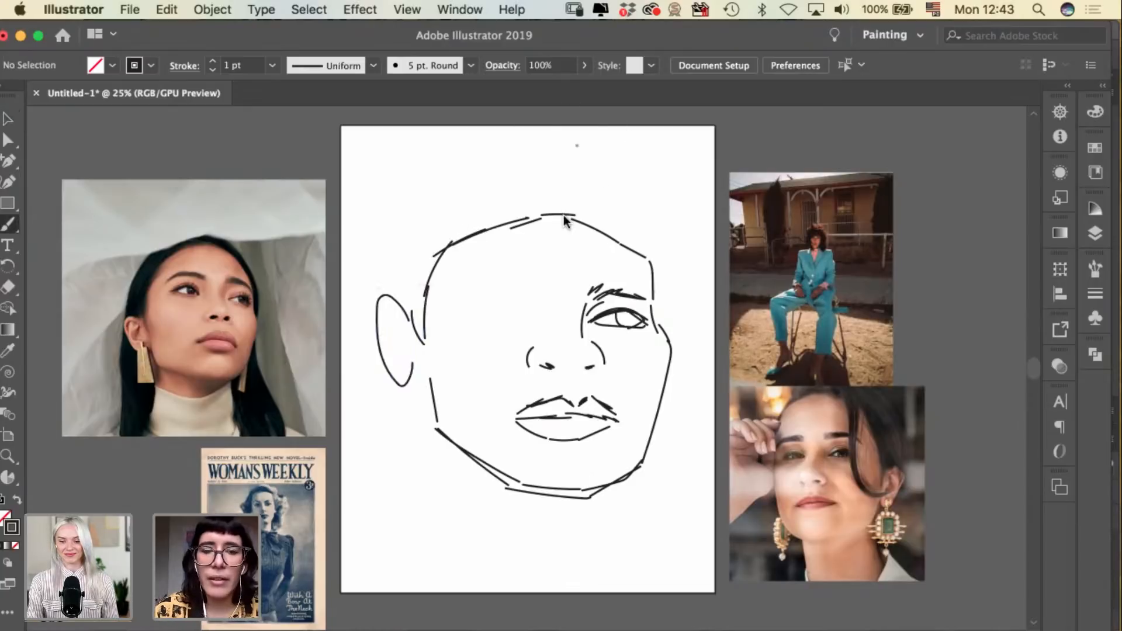
pyautogui.moveTo(470, 318); pyautogui.dragTo(500, 323)
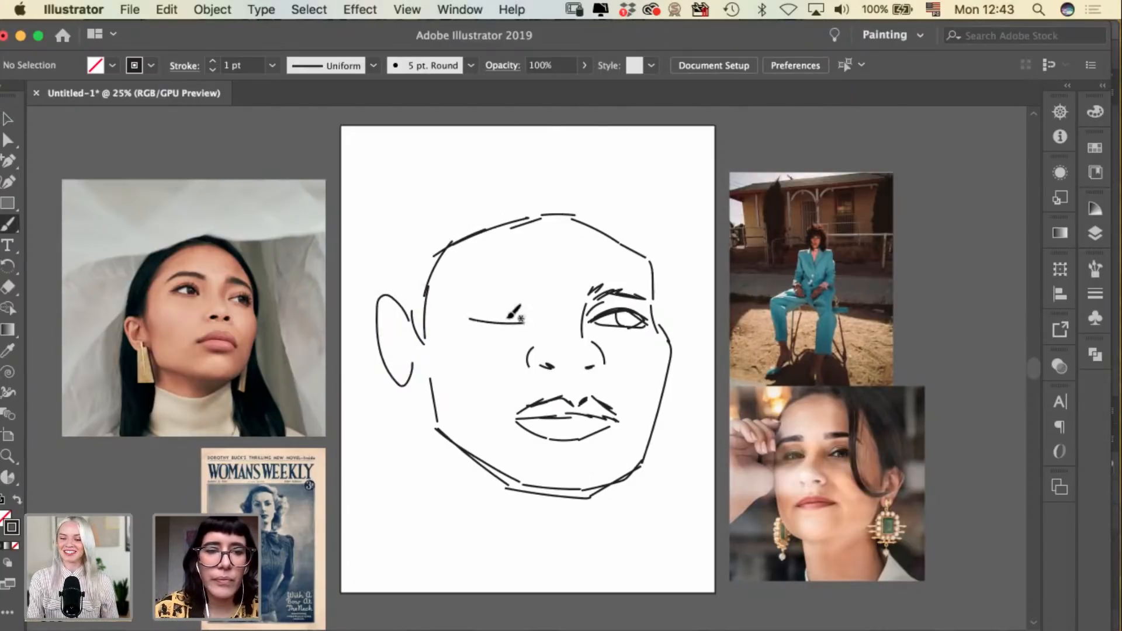
pyautogui.press('super+z')
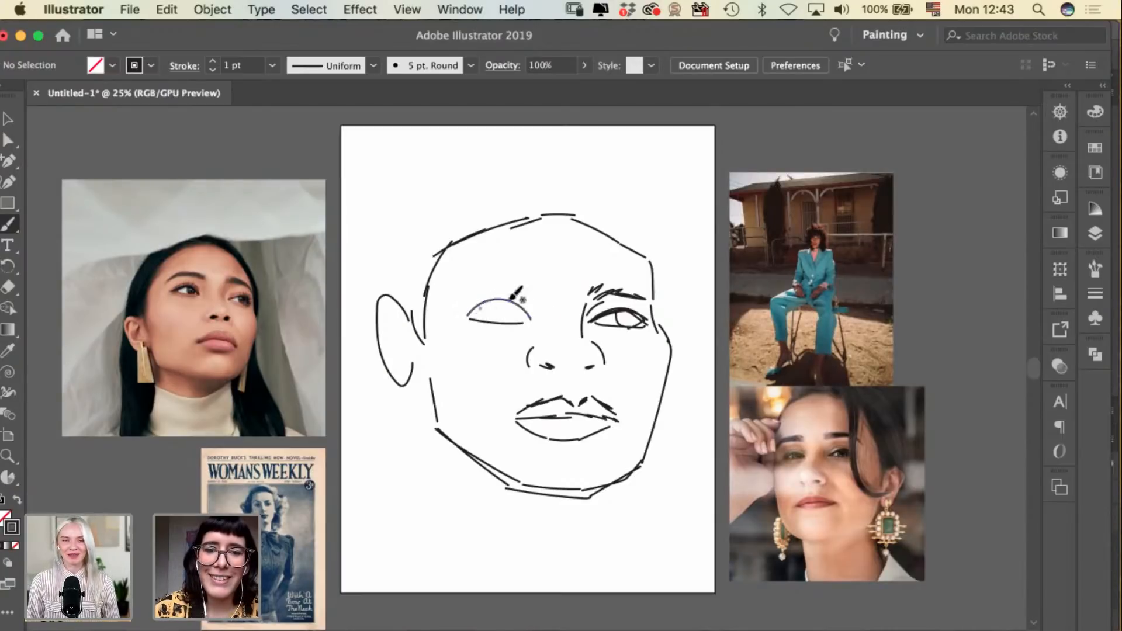
pyautogui.press('super+z')
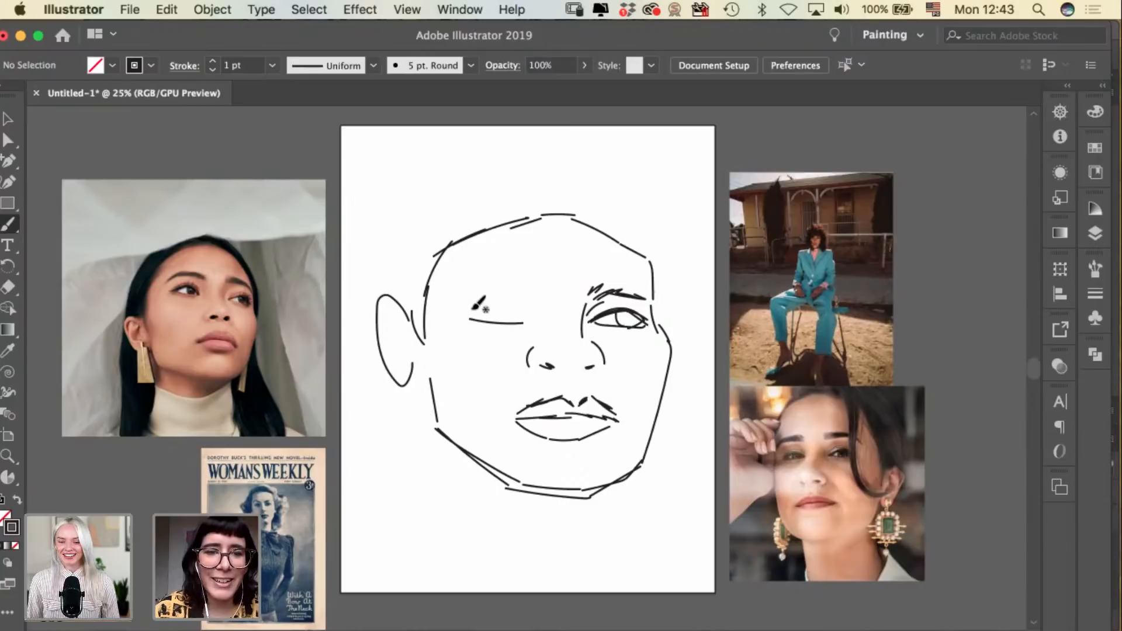
pyautogui.moveTo(473, 314); pyautogui.dragTo(521, 304)
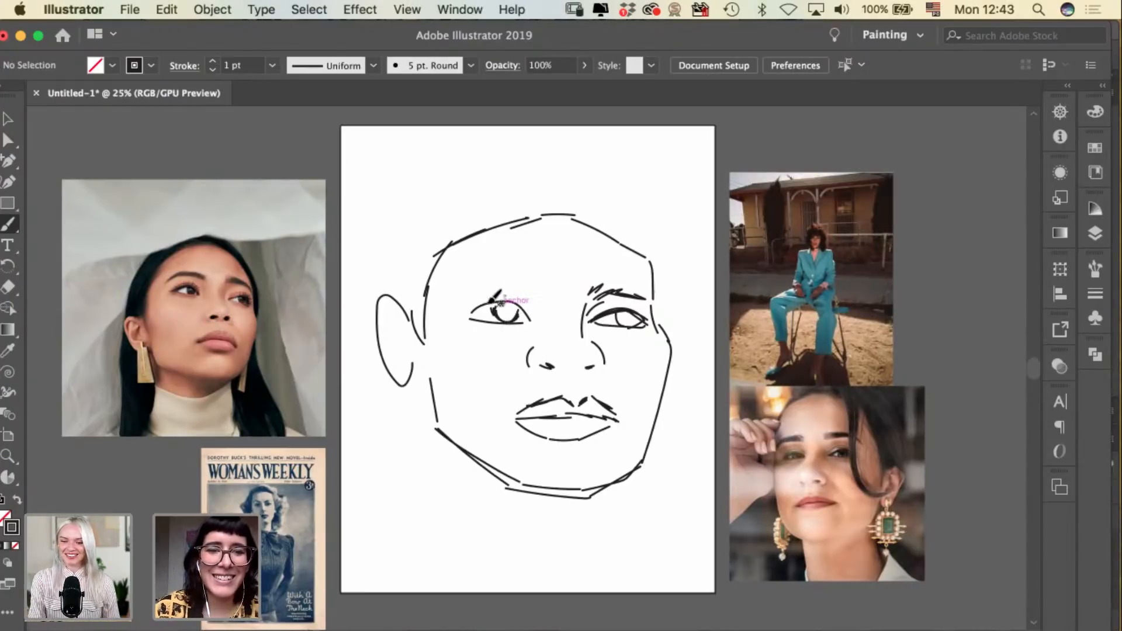
pyautogui.moveTo(462, 319); pyautogui.dragTo(480, 304)
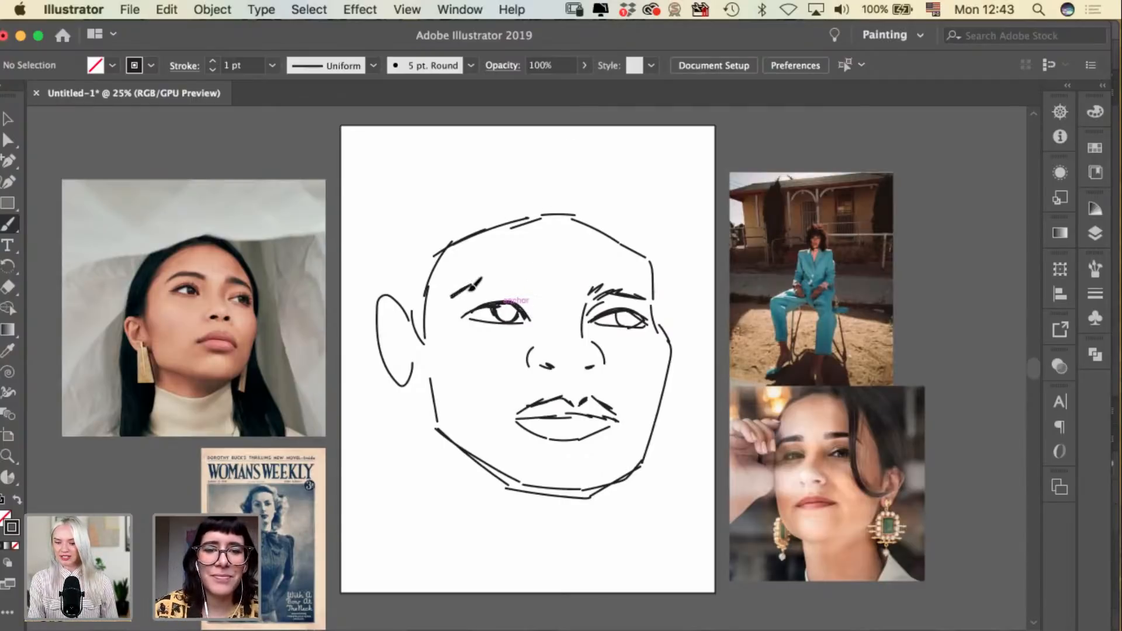
# Redo the near eyebrow with thick arched strokes above the eye and shift it slightly outward toward the ear.
pyautogui.press('super+z')
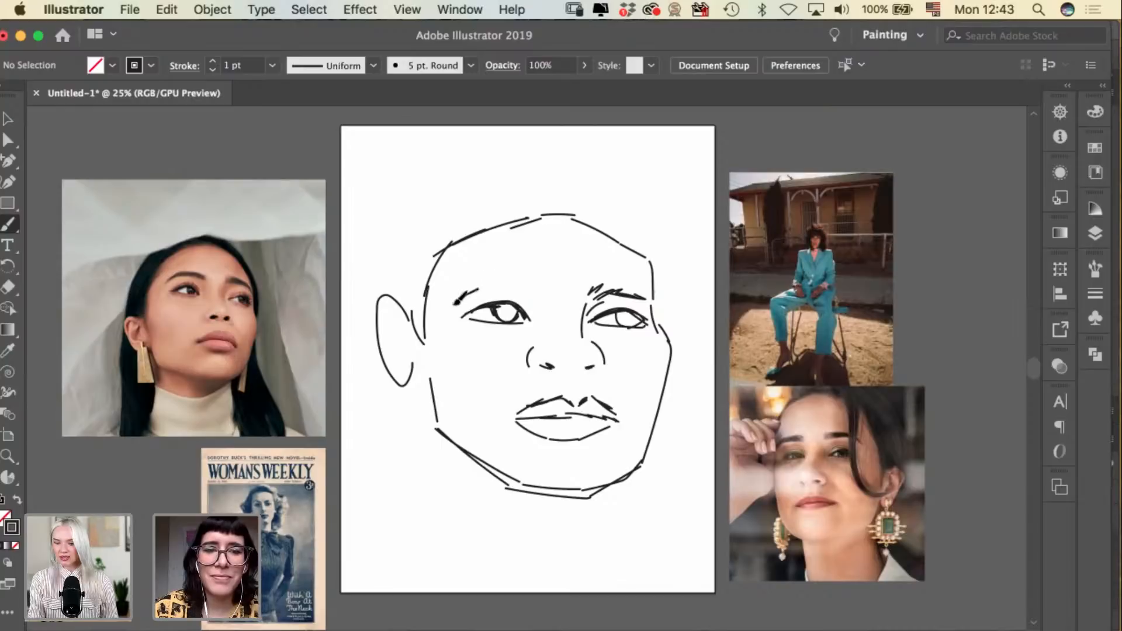
pyautogui.moveTo(494, 283); pyautogui.dragTo(533, 287)
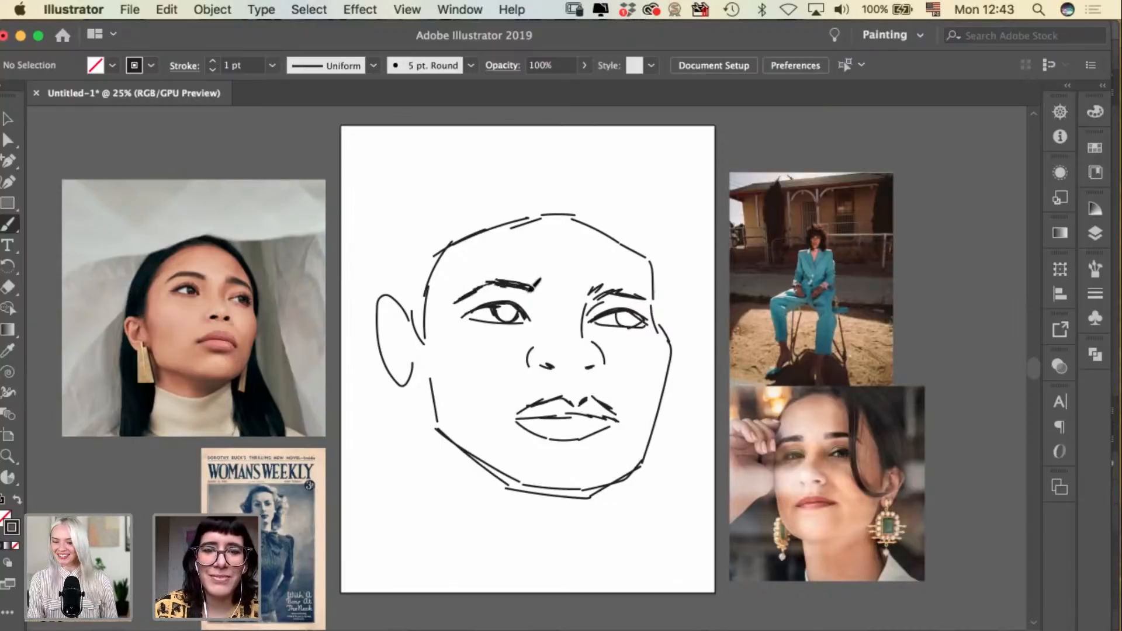
pyautogui.press('v')
pyautogui.click(497, 284)
pyautogui.moveTo(455, 291); pyautogui.dragTo(445, 291)
pyautogui.click(550, 262)
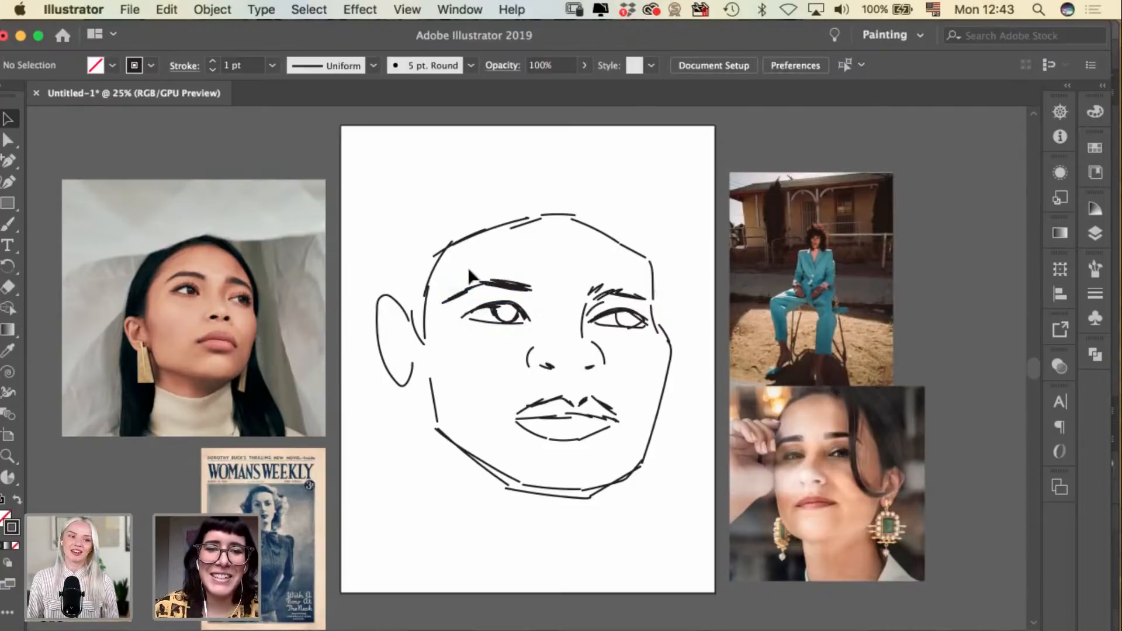
# Narrow the eyes, eyebrows, nose and mouth together slightly from the ear side toward the far side of the face.
pyautogui.moveTo(550, 351); pyautogui.dragTo(641, 451)
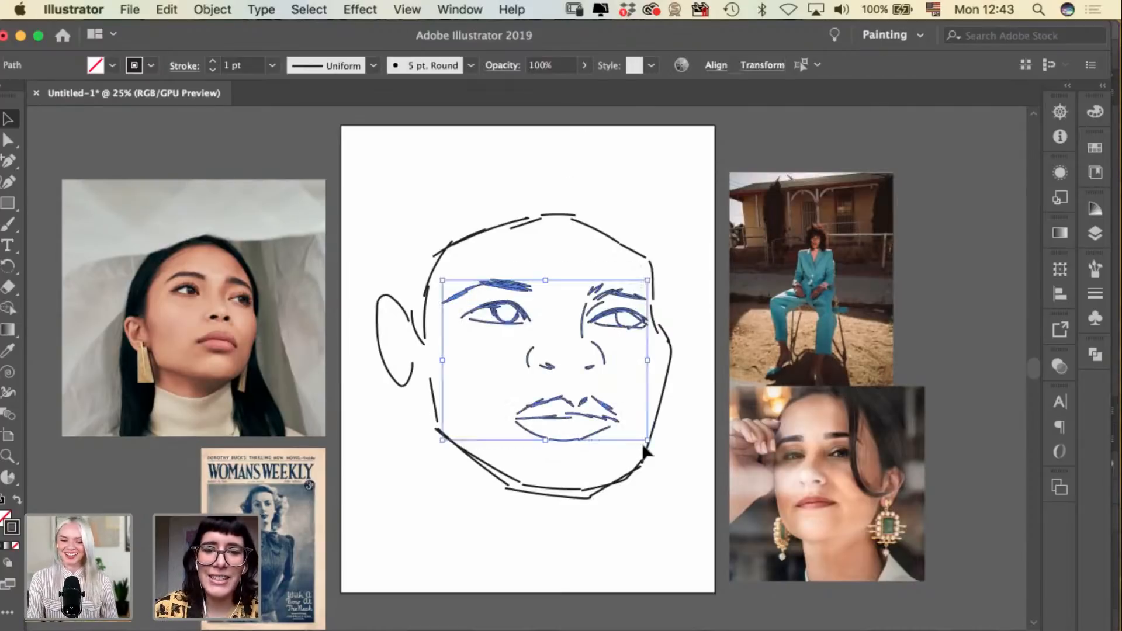
pyautogui.moveTo(444, 363); pyautogui.dragTo(455, 363)
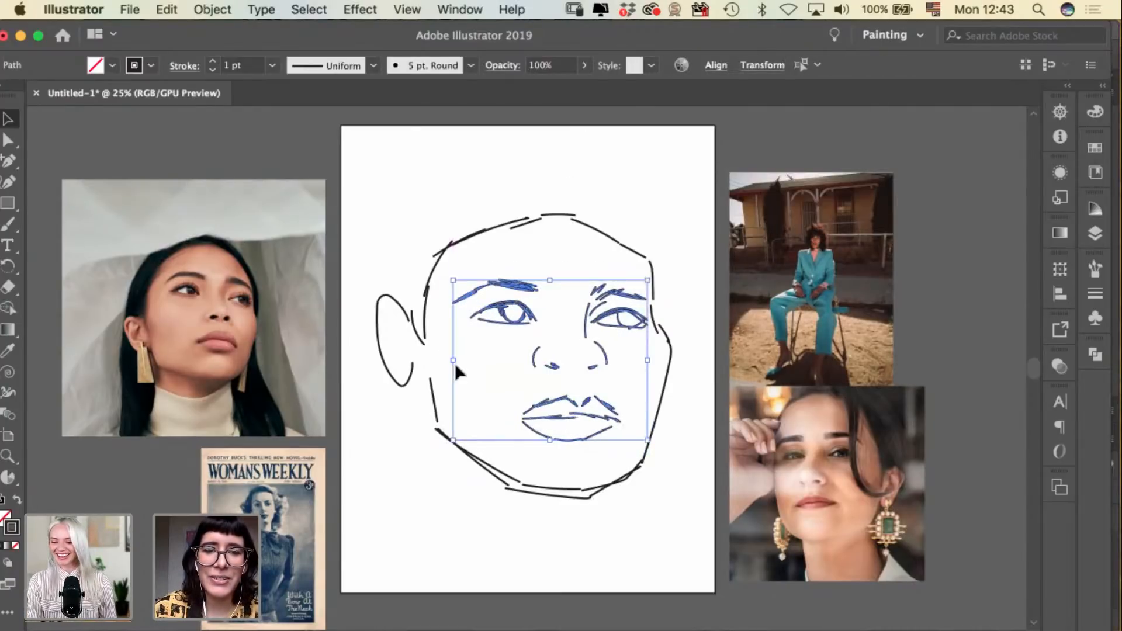
pyautogui.click(478, 384)
# Stretch the outline strokes at the top of the head slightly upward to make the forehead taller.
pyautogui.click(567, 213)
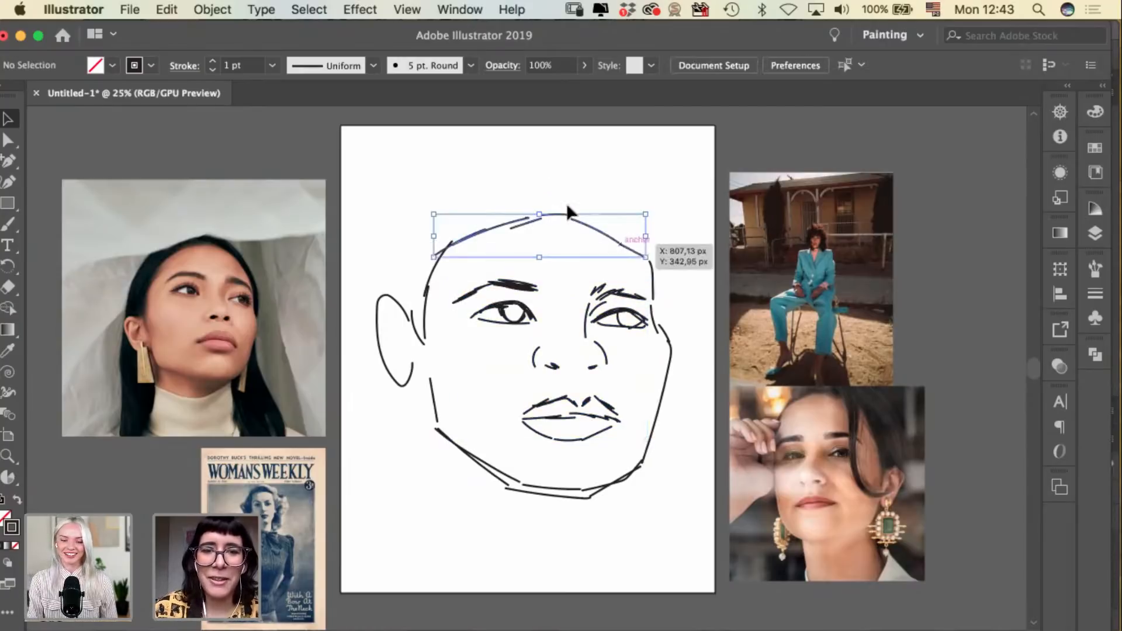
pyautogui.moveTo(536, 211); pyautogui.dragTo(540, 204)
pyautogui.click(617, 173)
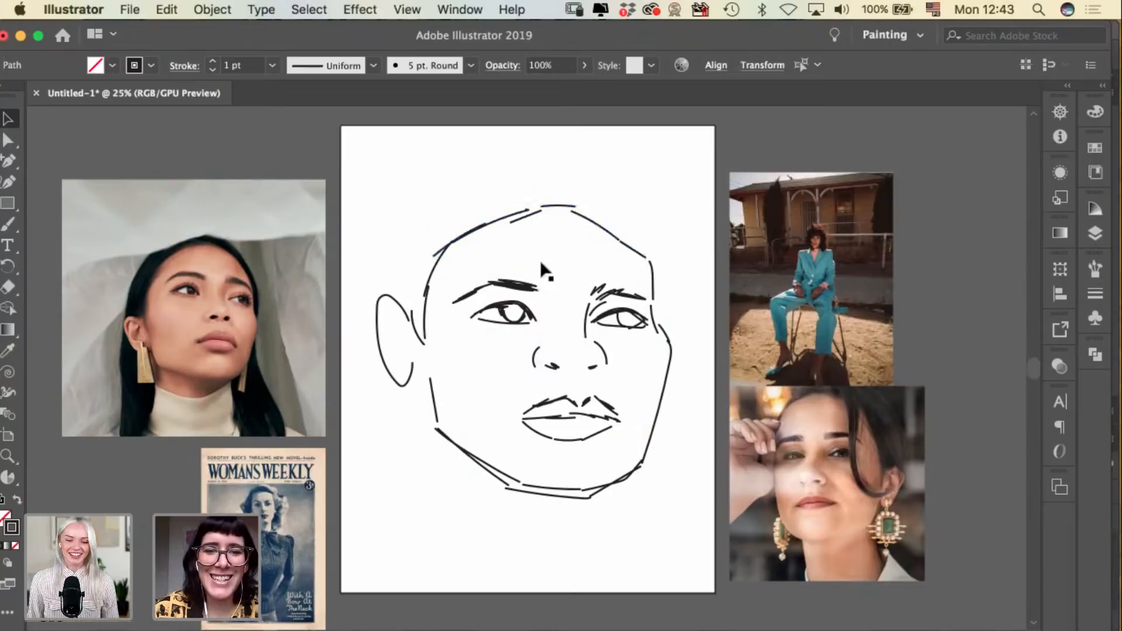
# Shift the head outline stroke beside the ear slightly outward toward the ear.
pyautogui.click(433, 336)
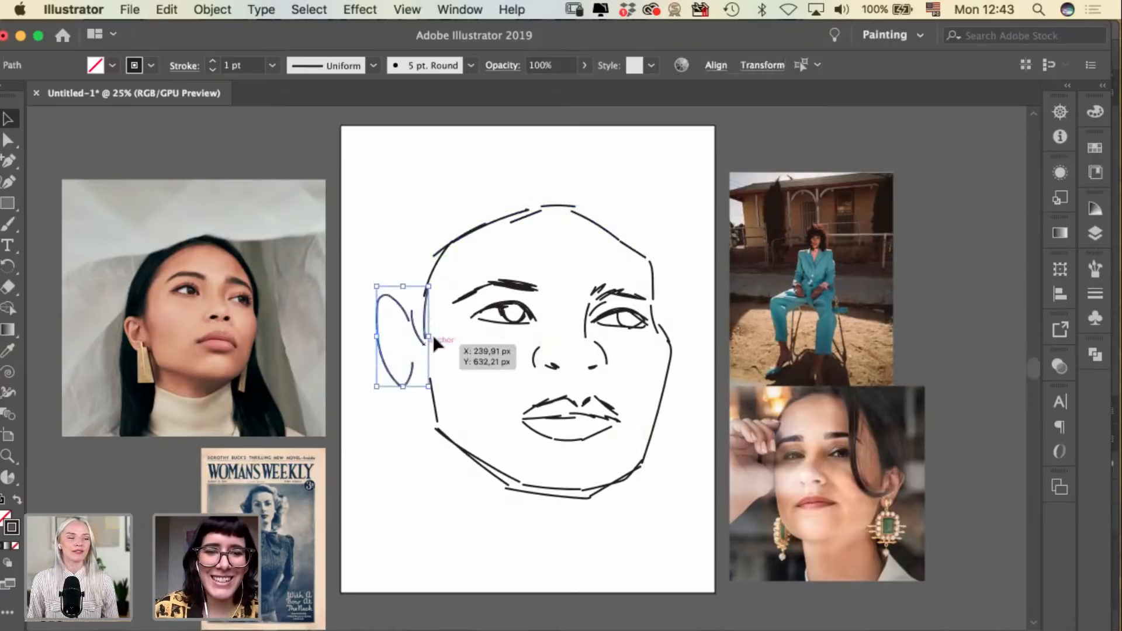
pyautogui.moveTo(426, 338)
pyautogui.mouseDown()
pyautogui.moveTo(453, 263)
pyautogui.moveTo(423, 338)
pyautogui.mouseUp()
pyautogui.click(445, 306)
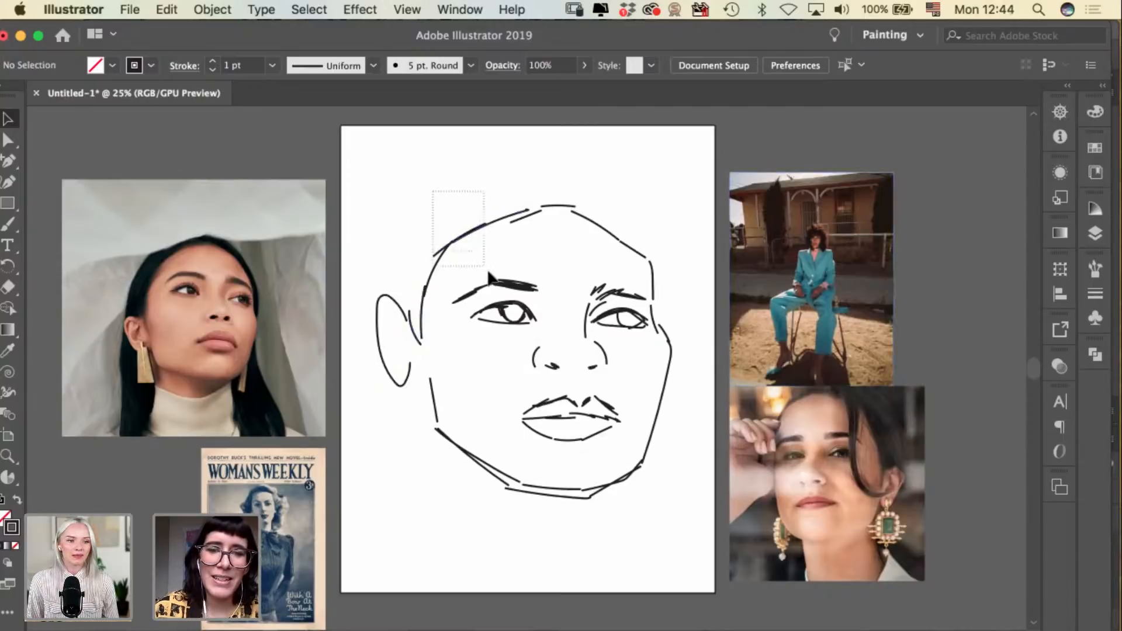
# Stretch the outline strokes on both sides of the crown upward to make the forehead taller.
pyautogui.moveTo(488, 274); pyautogui.dragTo(491, 270)
pyautogui.moveTo(477, 209); pyautogui.dragTo(478, 201)
pyautogui.click(540, 181)
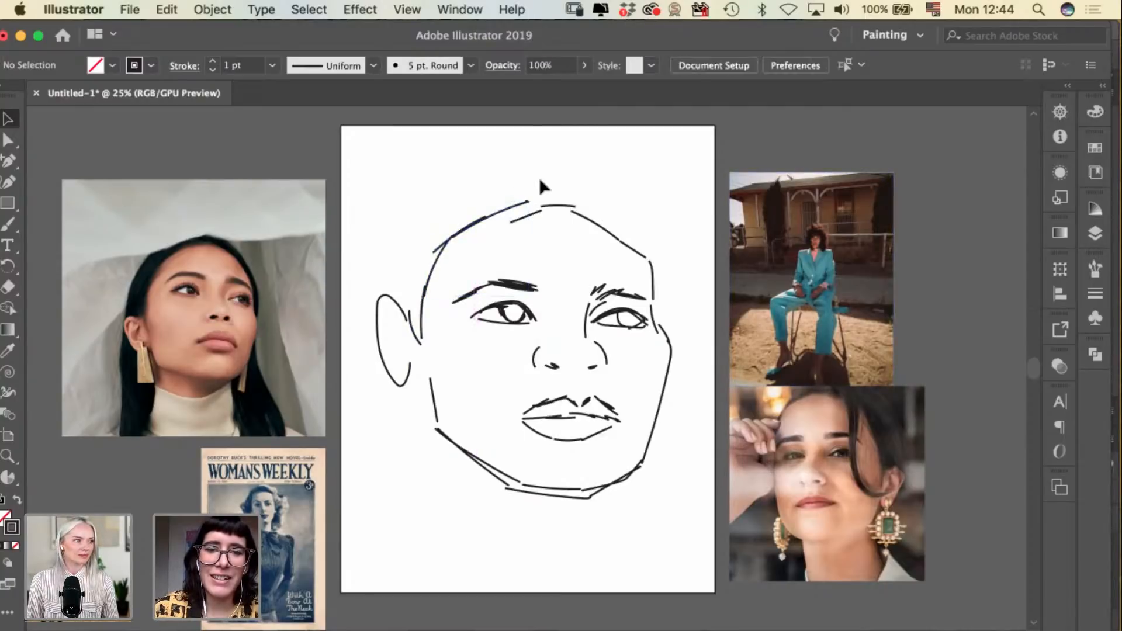
pyautogui.moveTo(667, 269); pyautogui.dragTo(666, 269)
pyautogui.moveTo(582, 203); pyautogui.dragTo(592, 193)
pyautogui.click(647, 182)
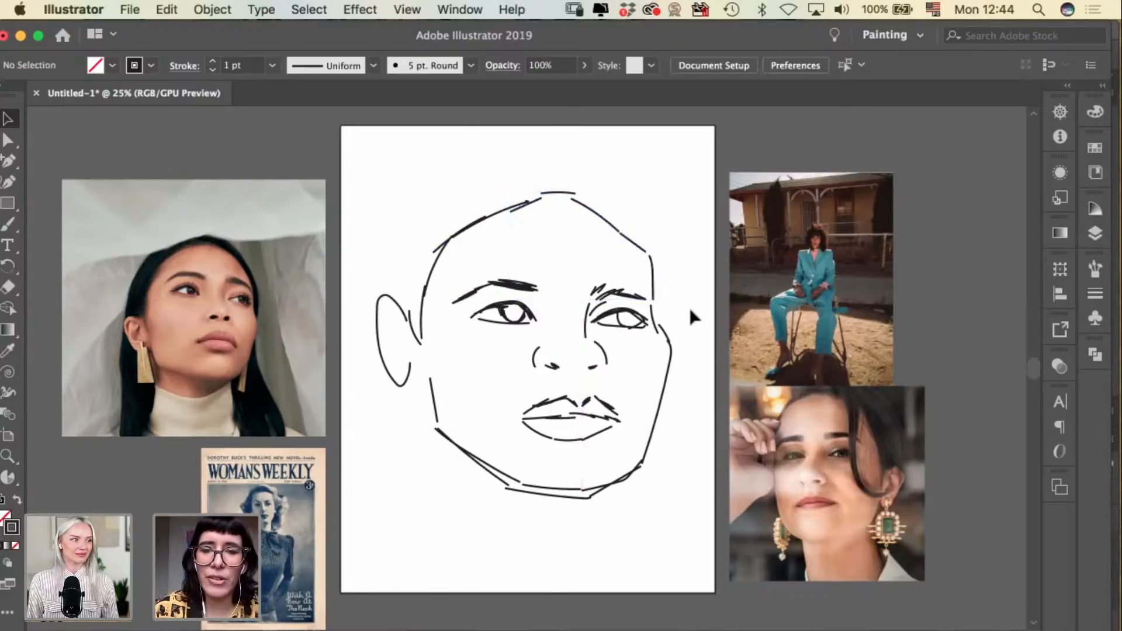
# Shrink the ear outline slightly so it sits closer to the head.
pyautogui.click(419, 328)
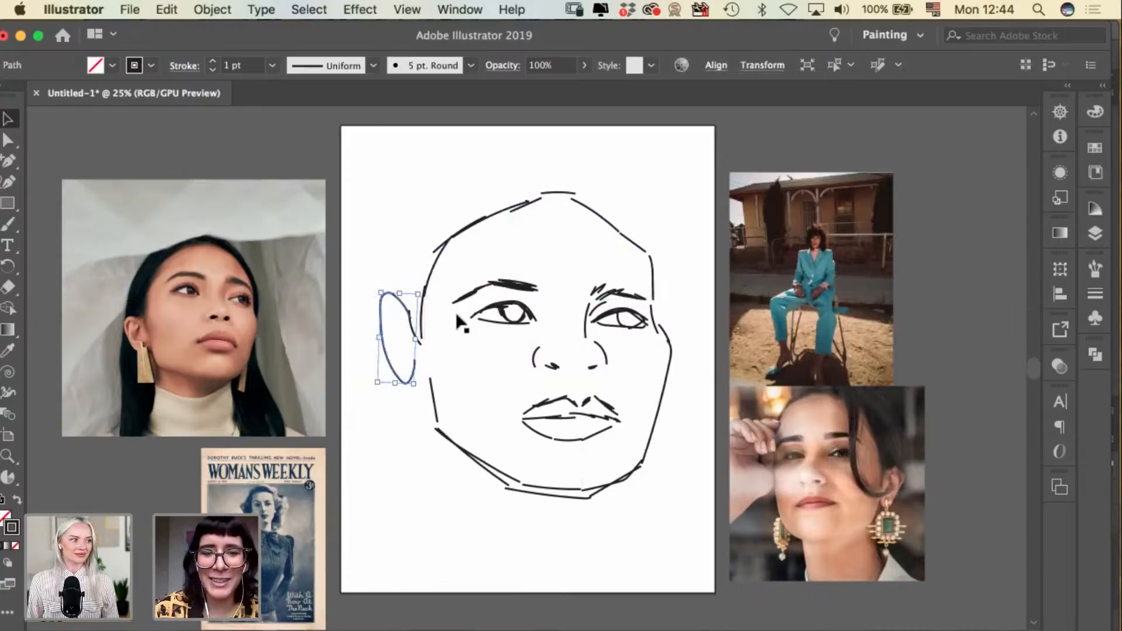
pyautogui.click(462, 353)
pyautogui.press('b')
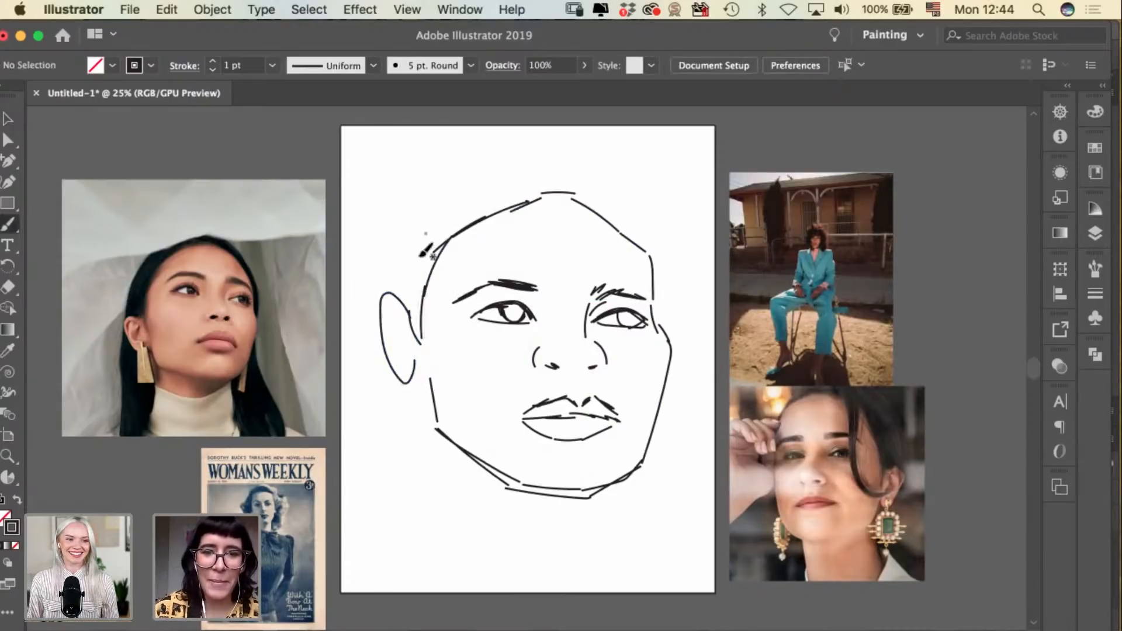
# Adjust the anchor points of the ear-side forehead strokes so they form one smoother line up to the crown.
pyautogui.press('v')
pyautogui.press('a')
pyautogui.click(466, 239)
pyautogui.click(446, 260)
pyautogui.click(453, 239)
pyautogui.moveTo(454, 239); pyautogui.dragTo(509, 243)
pyautogui.click(664, 212)
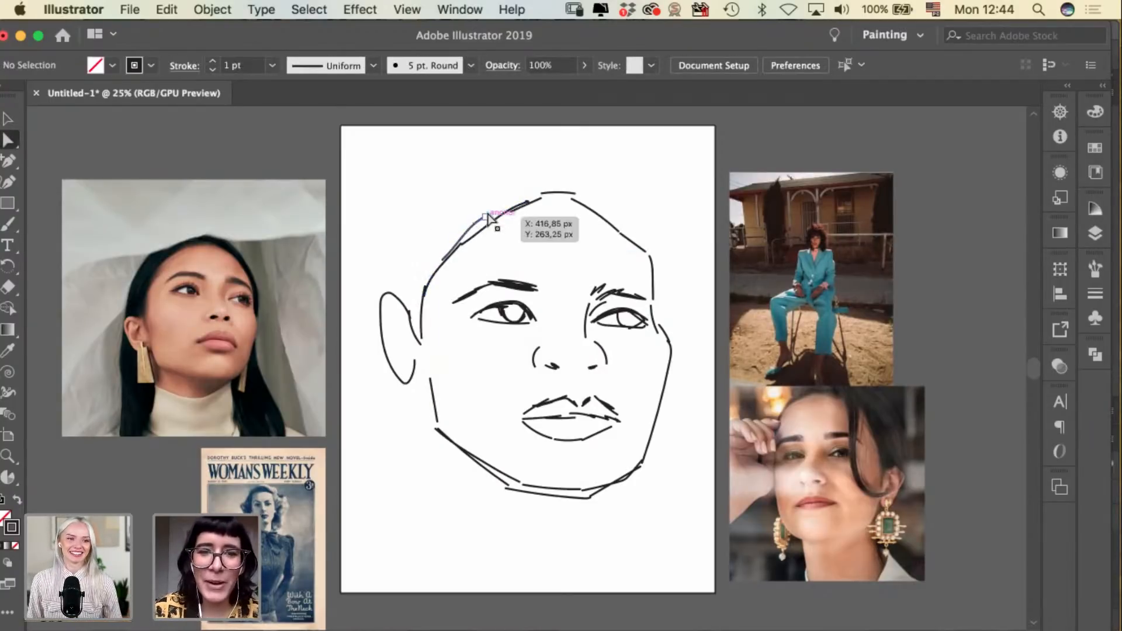
pyautogui.click(491, 216)
pyautogui.click(664, 131)
# Brush a short vertical stroke outside the far temple and a curved cheekbone line from the ear toward the nose.
pyautogui.press('b')
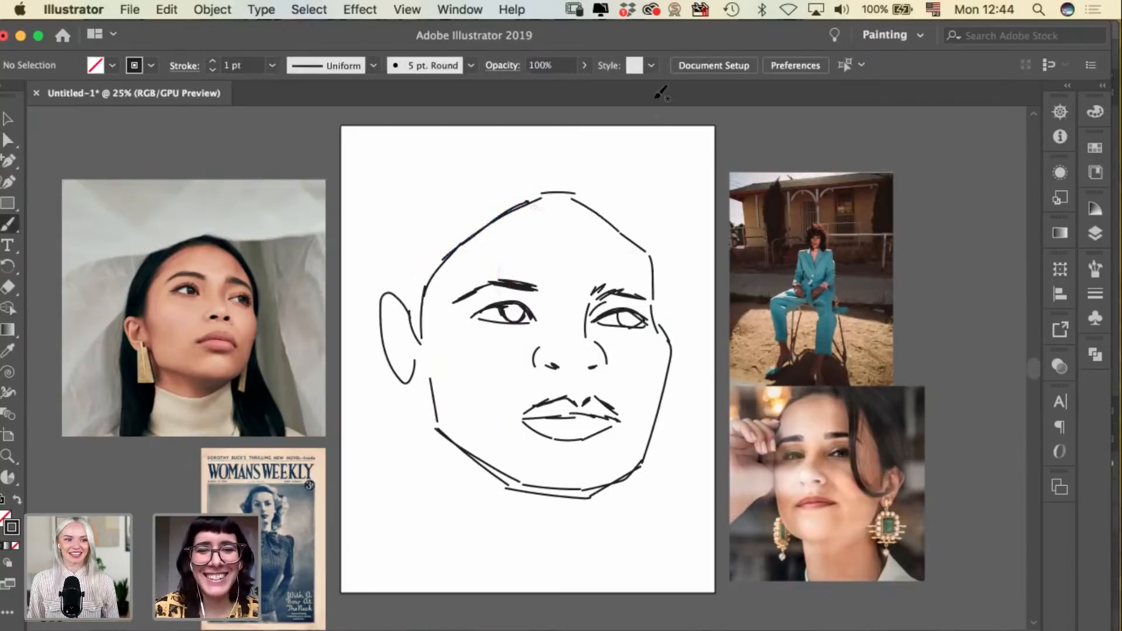
pyautogui.moveTo(662, 266); pyautogui.dragTo(666, 322)
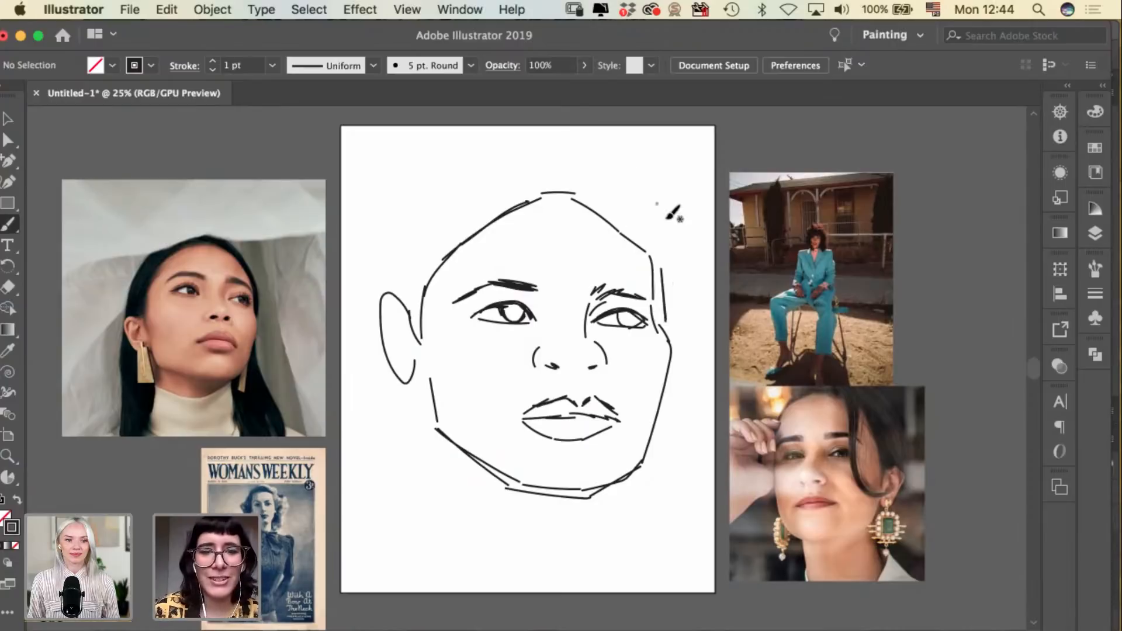
pyautogui.moveTo(433, 331)
pyautogui.mouseDown()
pyautogui.moveTo(482, 380)
pyautogui.moveTo(503, 377)
pyautogui.mouseUp()
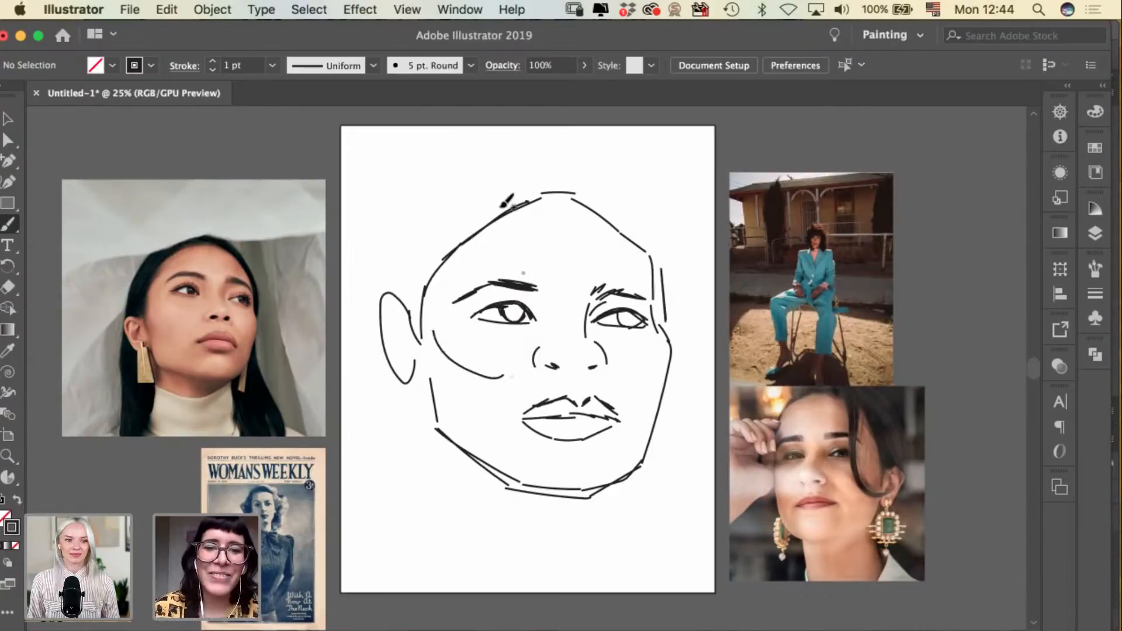
# Reshape the ear-side temple outline at its anchor points and add a short nose-bridge stroke beside the near eye.
pyautogui.press('a')
pyautogui.moveTo(414, 251); pyautogui.dragTo(465, 296)
pyautogui.moveTo(446, 225); pyautogui.dragTo(449, 295)
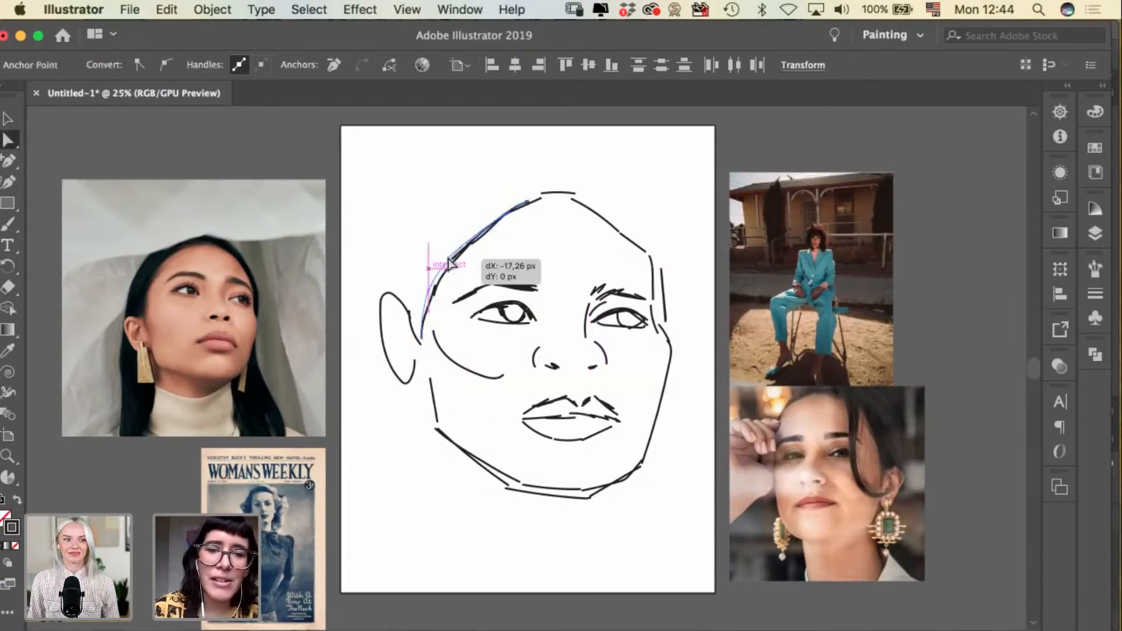
pyautogui.click(596, 165)
pyautogui.press('b')
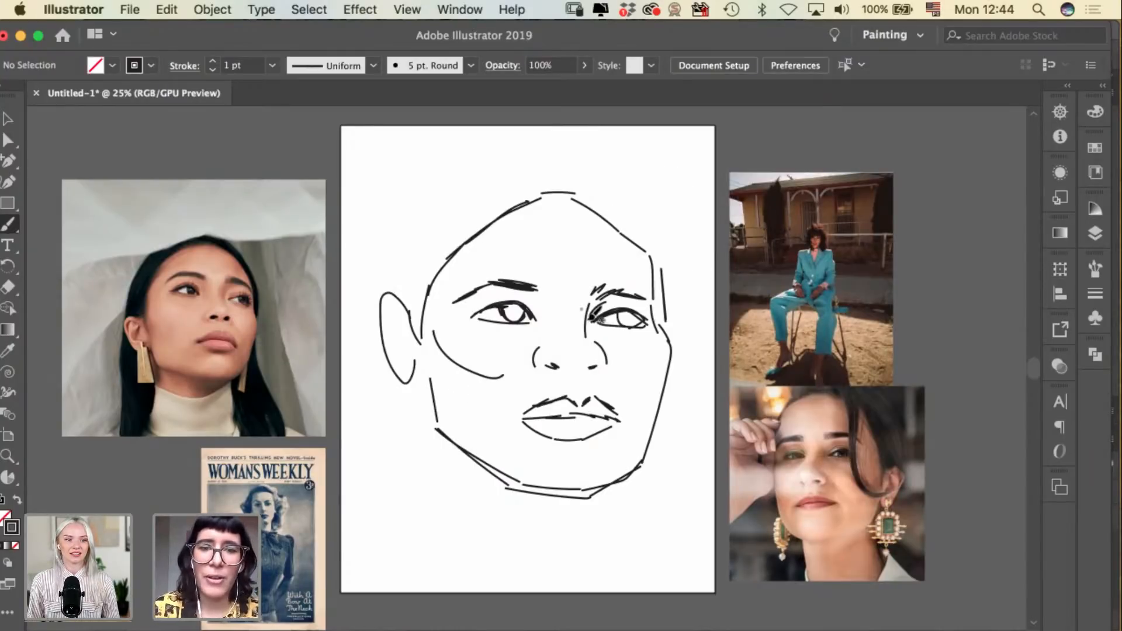
pyautogui.moveTo(539, 301); pyautogui.dragTo(550, 330)
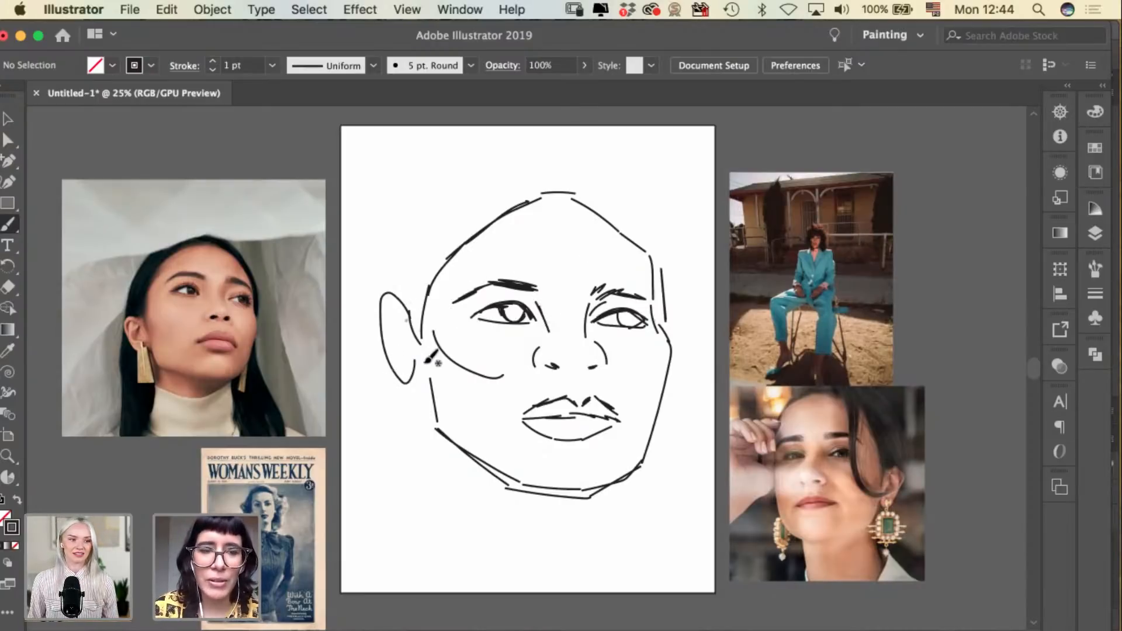
# Move the reference photo with the green earrings over the white-turtleneck portrait photo, beside the sketched ear.
pyautogui.press('v')
pyautogui.click(821, 469)
pyautogui.moveTo(861, 453)
pyautogui.mouseDown()
pyautogui.moveTo(602, 479)
pyautogui.moveTo(288, 351)
pyautogui.moveTo(275, 285)
pyautogui.mouseUp()
pyautogui.click(415, 173)
pyautogui.press('b')
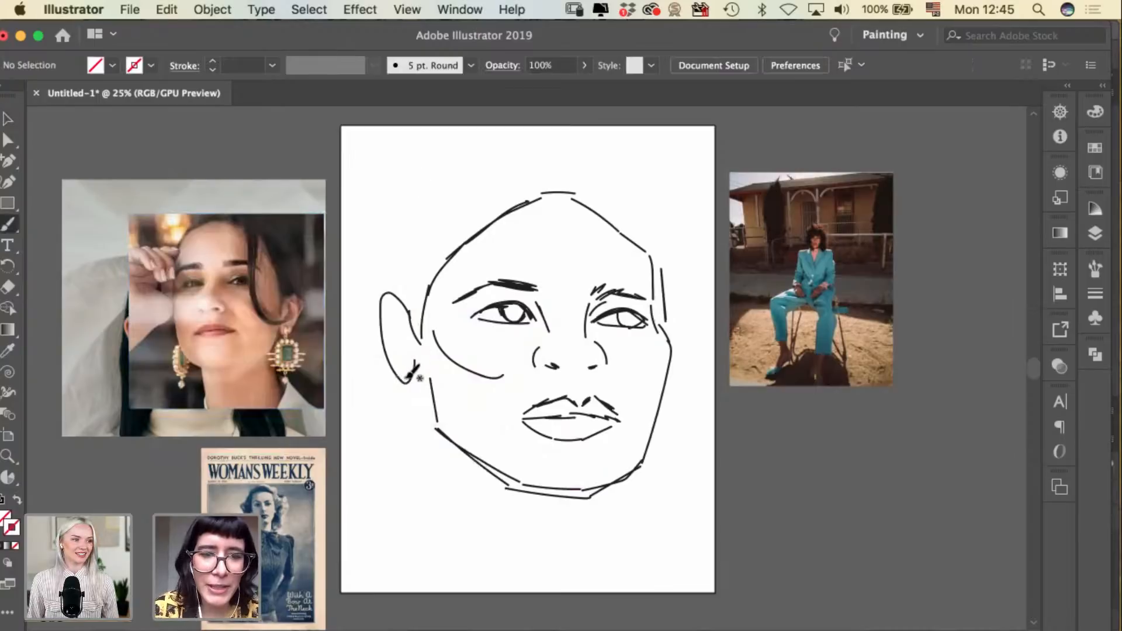
# Draw an earring at the earlobe with a round stud, a small link and a rectangular pendant.
pyautogui.moveTo(409, 381); pyautogui.dragTo(414, 359)
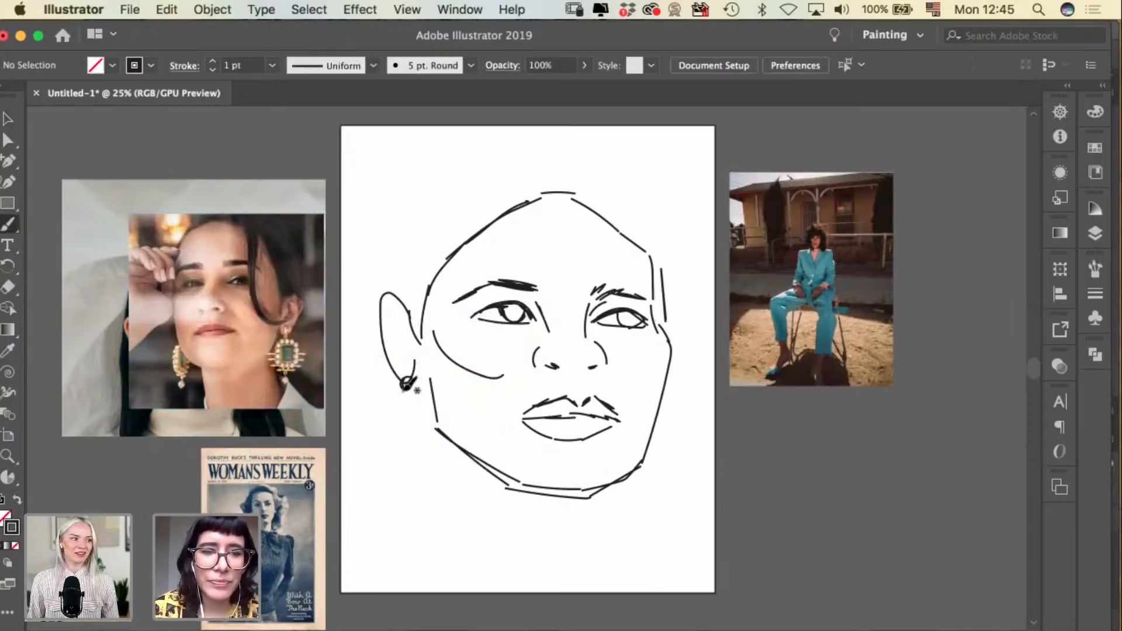
pyautogui.moveTo(408, 390); pyautogui.dragTo(411, 400)
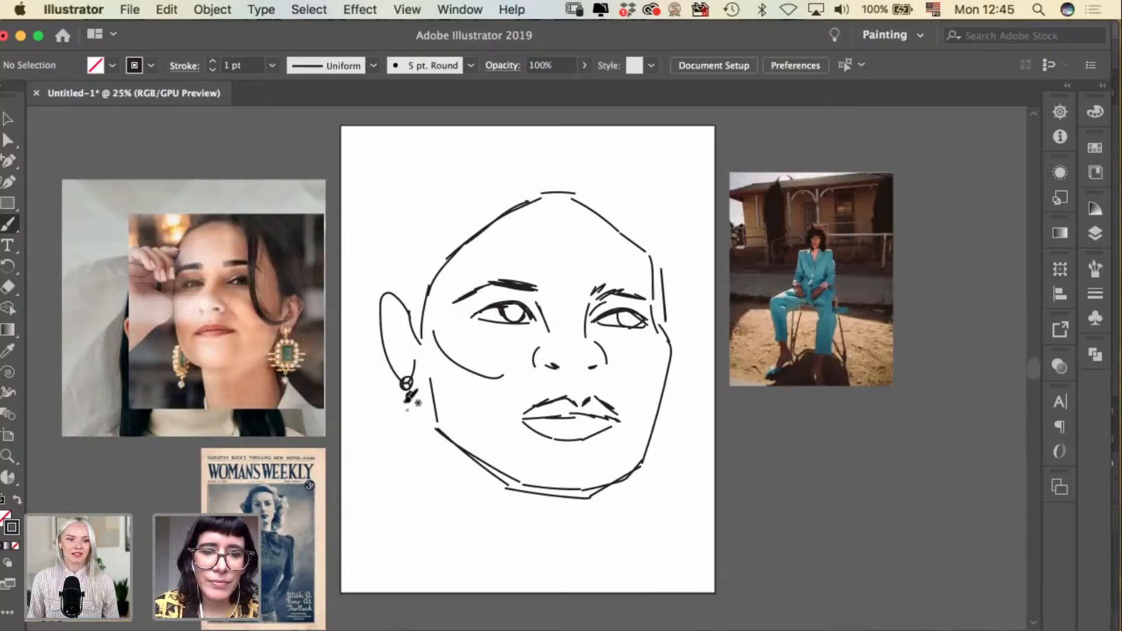
pyautogui.moveTo(390, 404)
pyautogui.mouseDown()
pyautogui.moveTo(391, 456)
pyautogui.moveTo(414, 456)
pyautogui.mouseUp()
pyautogui.moveTo(427, 405); pyautogui.dragTo(419, 458)
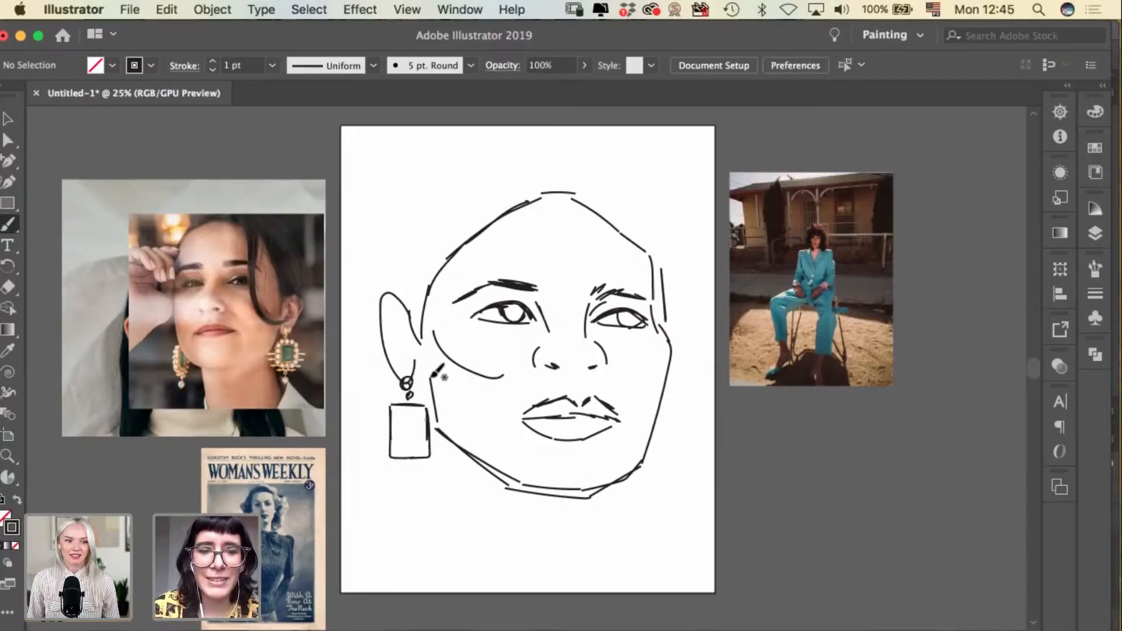
# Detail the earring with an inner rectangle, round-tipped prongs on both sides and a hanging round drop.
pyautogui.moveTo(401, 417)
pyautogui.mouseDown()
pyautogui.moveTo(400, 443)
pyautogui.moveTo(419, 442)
pyautogui.mouseUp()
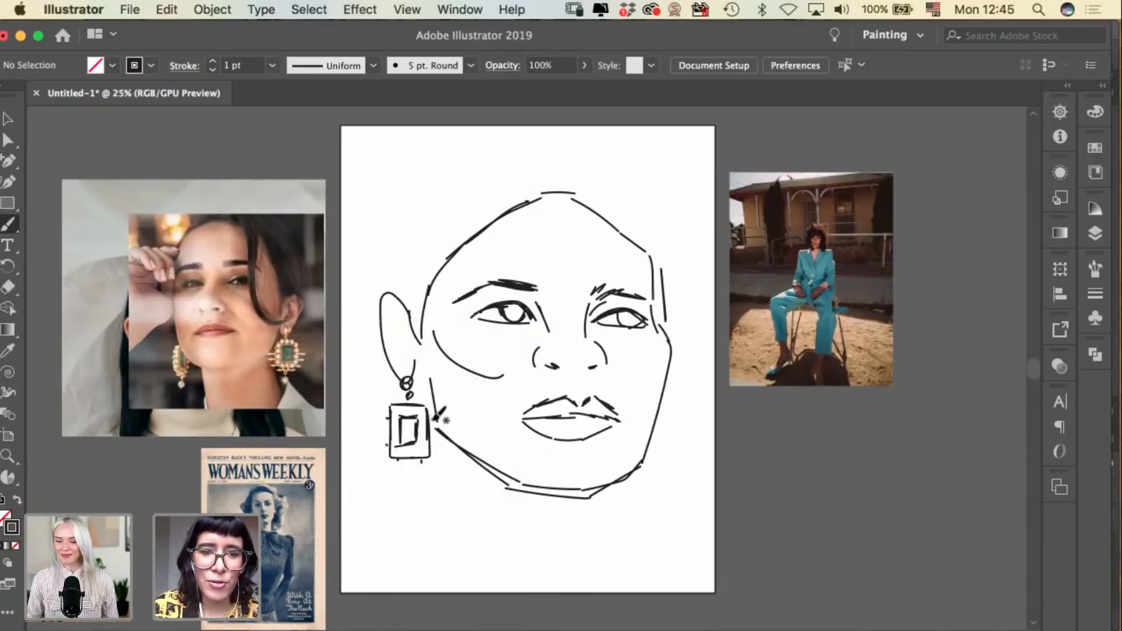
pyautogui.moveTo(429, 417); pyautogui.dragTo(434, 417)
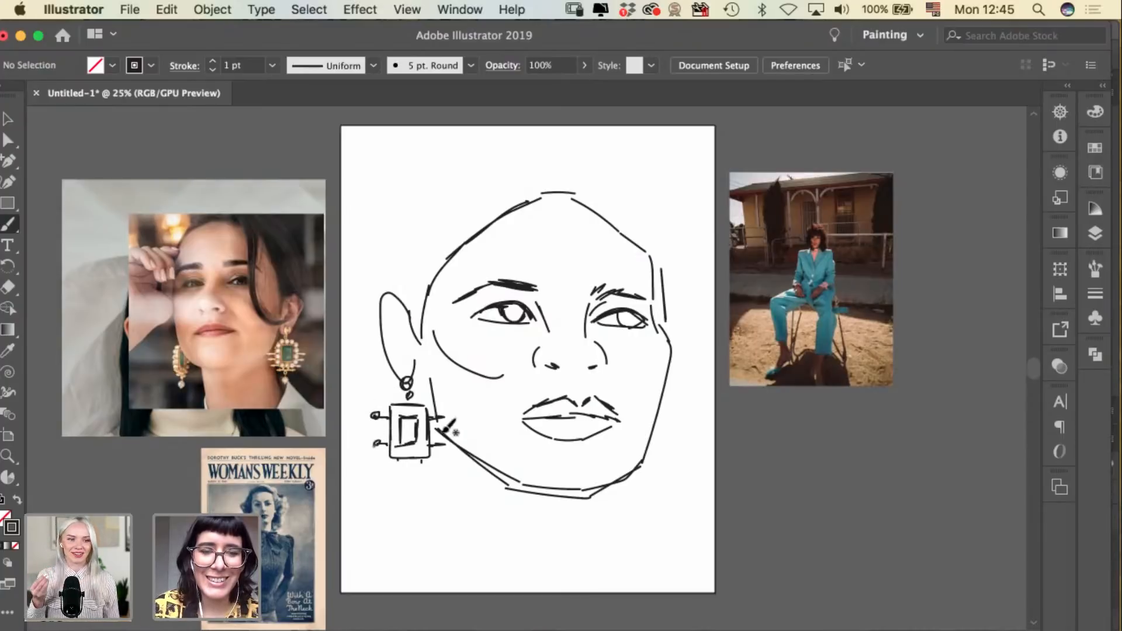
pyautogui.moveTo(445, 440); pyautogui.dragTo(442, 442)
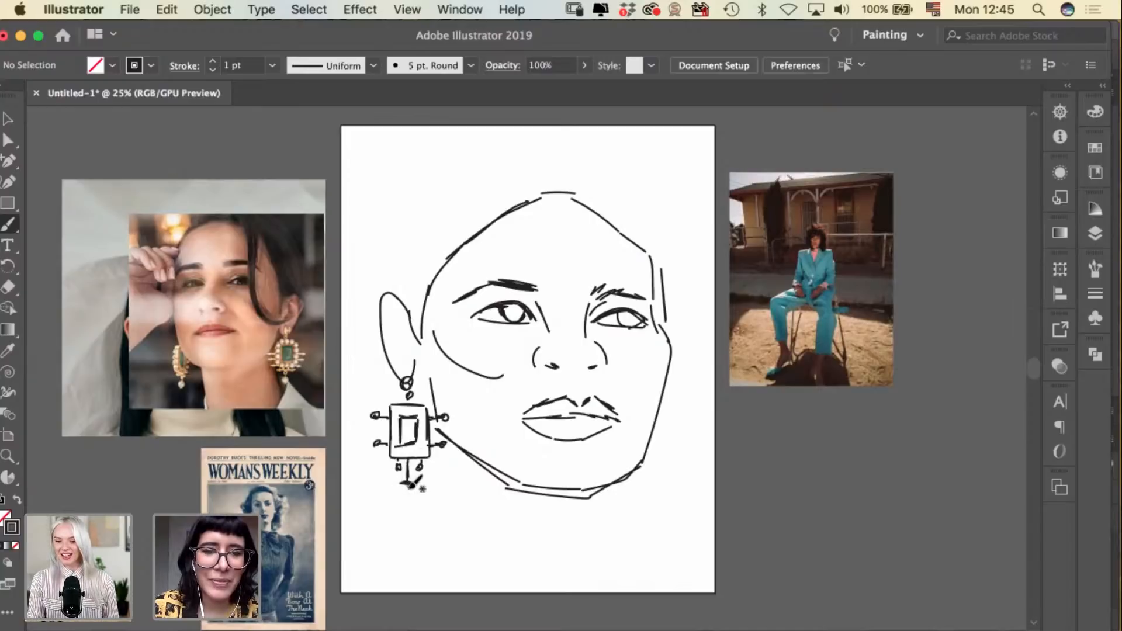
pyautogui.moveTo(409, 484); pyautogui.dragTo(415, 495)
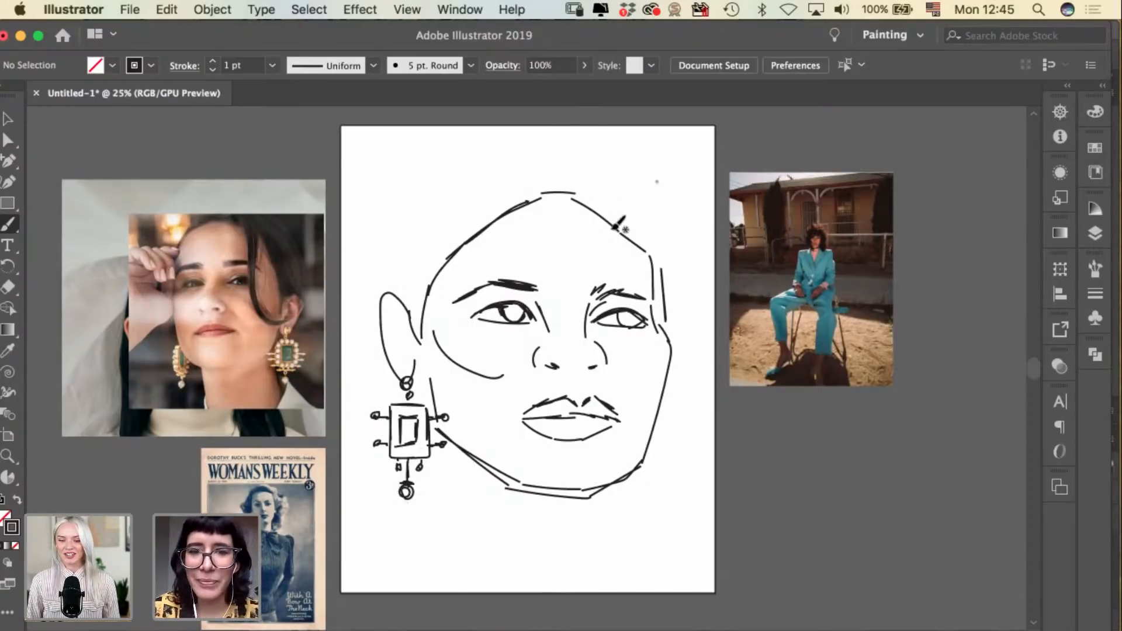
# Sketch loose zigzag neckline strokes below the jaw on both sides, undoing and redrawing the ear-side one.
pyautogui.moveTo(592, 488)
pyautogui.mouseDown()
pyautogui.moveTo(652, 483)
pyautogui.moveTo(576, 531)
pyautogui.moveTo(653, 537)
pyautogui.moveTo(573, 569)
pyautogui.moveTo(672, 566)
pyautogui.moveTo(628, 586)
pyautogui.moveTo(678, 586)
pyautogui.mouseUp()
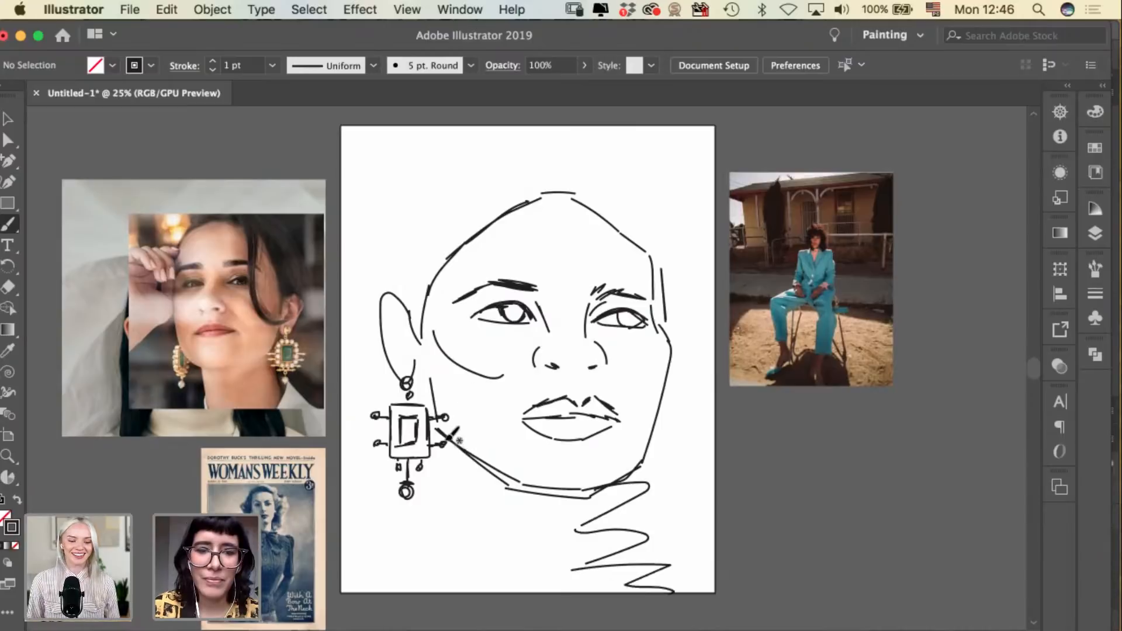
pyautogui.moveTo(422, 462)
pyautogui.mouseDown()
pyautogui.moveTo(458, 494)
pyautogui.moveTo(430, 578)
pyautogui.mouseUp()
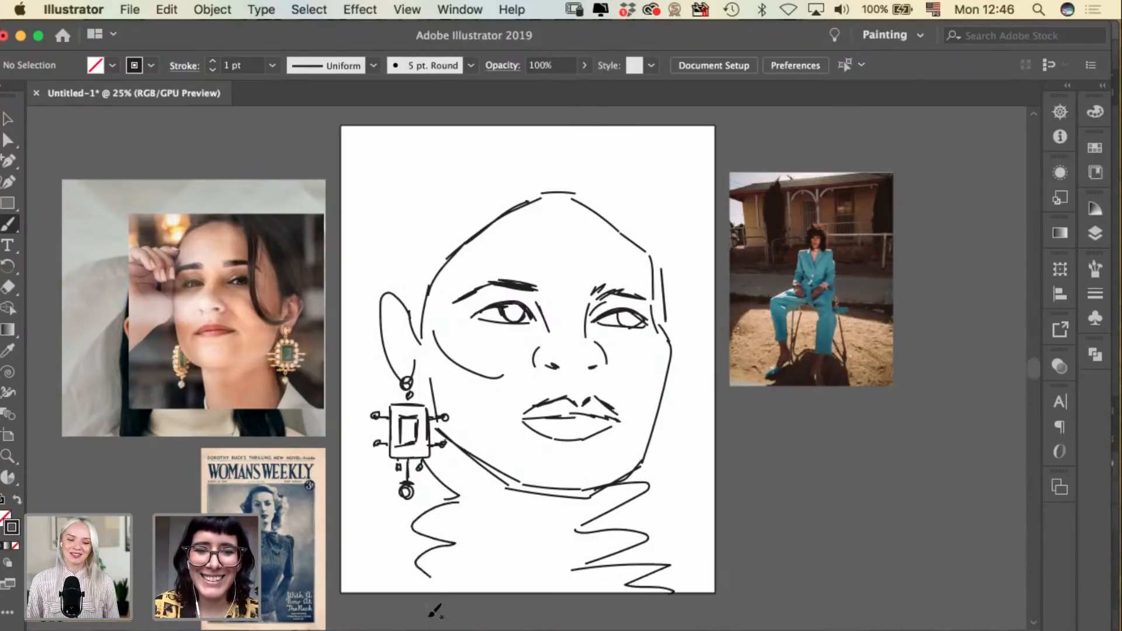
pyautogui.press('super+z')
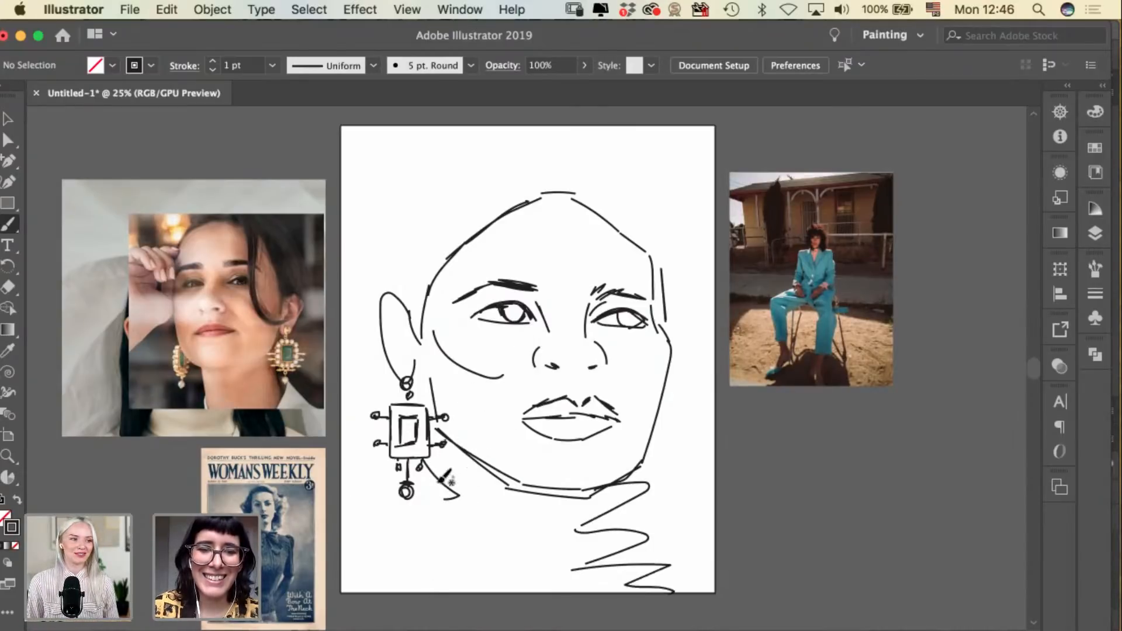
pyautogui.moveTo(444, 496)
pyautogui.mouseDown()
pyautogui.moveTo(392, 513)
pyautogui.moveTo(425, 625)
pyautogui.moveTo(422, 587)
pyautogui.mouseUp()
pyautogui.press('super+z')
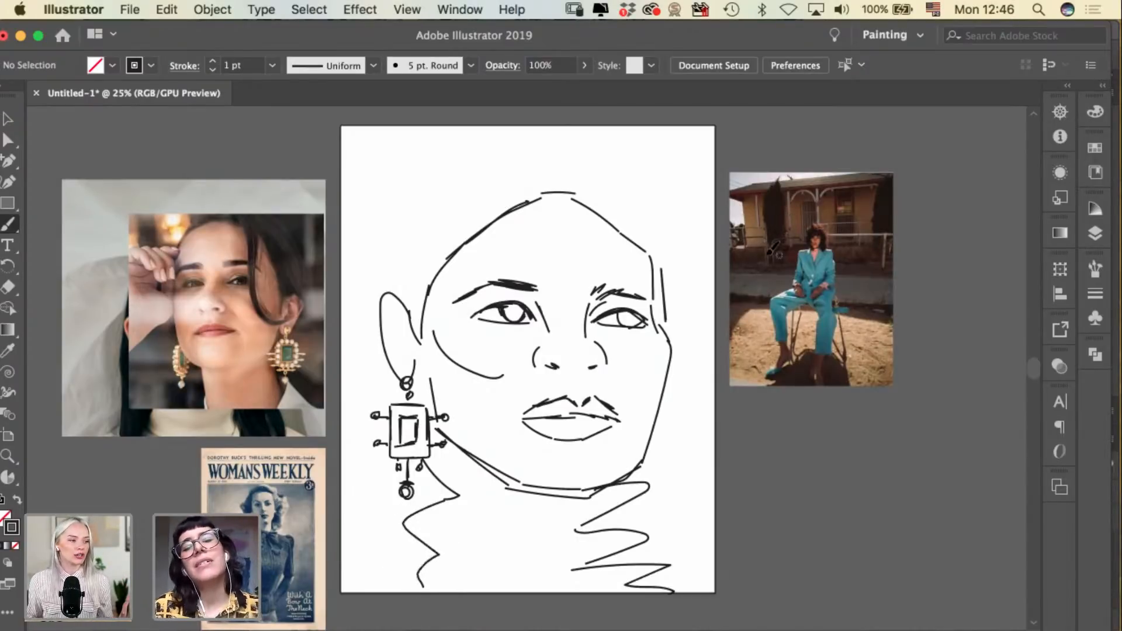
# Move the earring reference photo back below the photo of the woman in the blue suit.
pyautogui.press('v')
pyautogui.moveTo(652, 335)
pyautogui.mouseDown()
pyautogui.moveTo(893, 513)
pyautogui.moveTo(912, 414)
pyautogui.mouseUp()
pyautogui.click(934, 339)
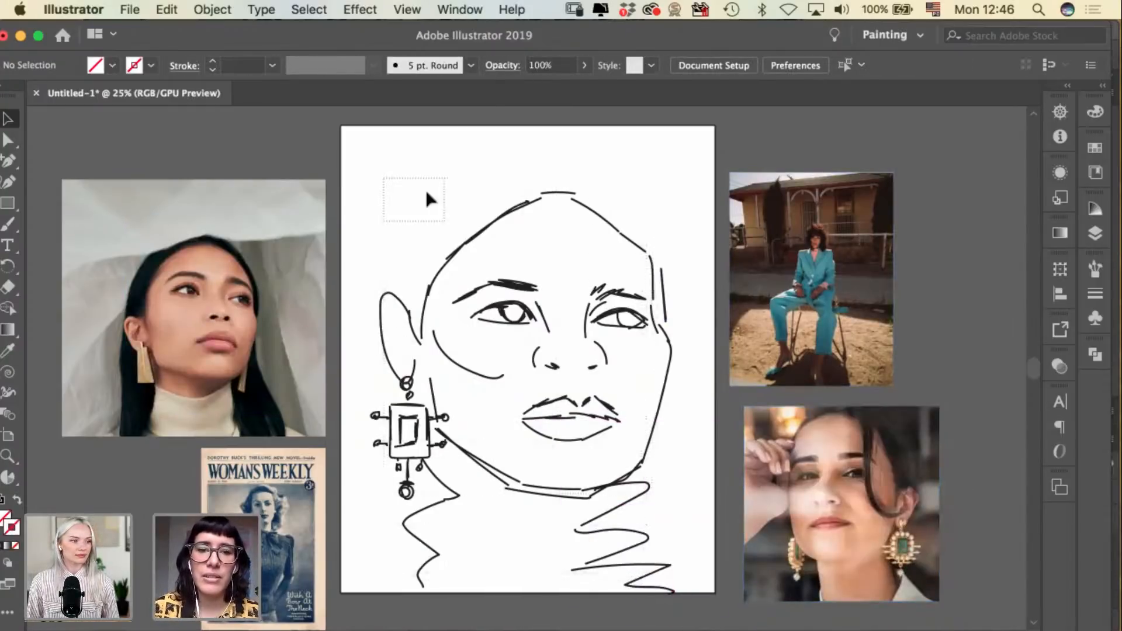
# Select the whole portrait sketch and scale it down slightly toward the artboard's lower edge, freeing space above the head.
pyautogui.moveTo(367, 157)
pyautogui.mouseDown()
pyautogui.moveTo(466, 315)
pyautogui.moveTo(671, 556)
pyautogui.moveTo(687, 602)
pyautogui.mouseUp()
pyautogui.moveTo(371, 196); pyautogui.dragTo(394, 222)
pyautogui.moveTo(650, 277)
pyautogui.mouseDown()
pyautogui.moveTo(651, 293)
pyautogui.moveTo(643, 284)
pyautogui.moveTo(639, 296)
pyautogui.mouseUp()
pyautogui.click(701, 242)
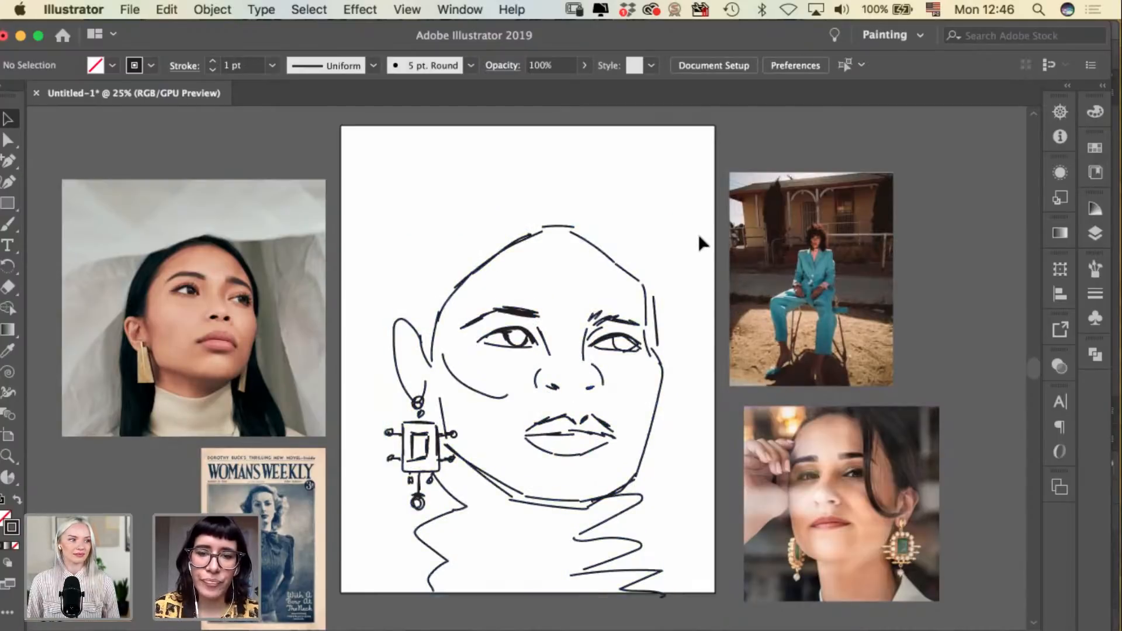
# Brush scalloped curls along the hairline, a rounded hair outline on the far side and hair behind the earring.
pyautogui.press('b')
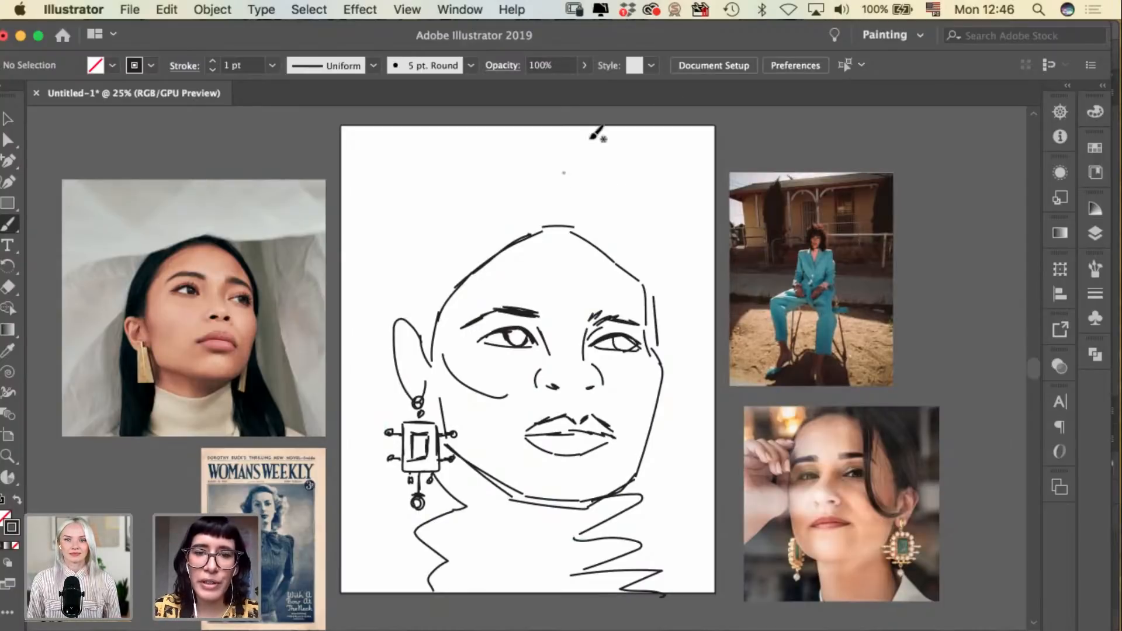
pyautogui.moveTo(515, 244)
pyautogui.mouseDown()
pyautogui.moveTo(529, 268)
pyautogui.moveTo(558, 245)
pyautogui.moveTo(646, 279)
pyautogui.moveTo(639, 307)
pyautogui.moveTo(653, 316)
pyautogui.moveTo(681, 278)
pyautogui.moveTo(683, 226)
pyautogui.moveTo(658, 165)
pyautogui.moveTo(614, 130)
pyautogui.mouseUp()
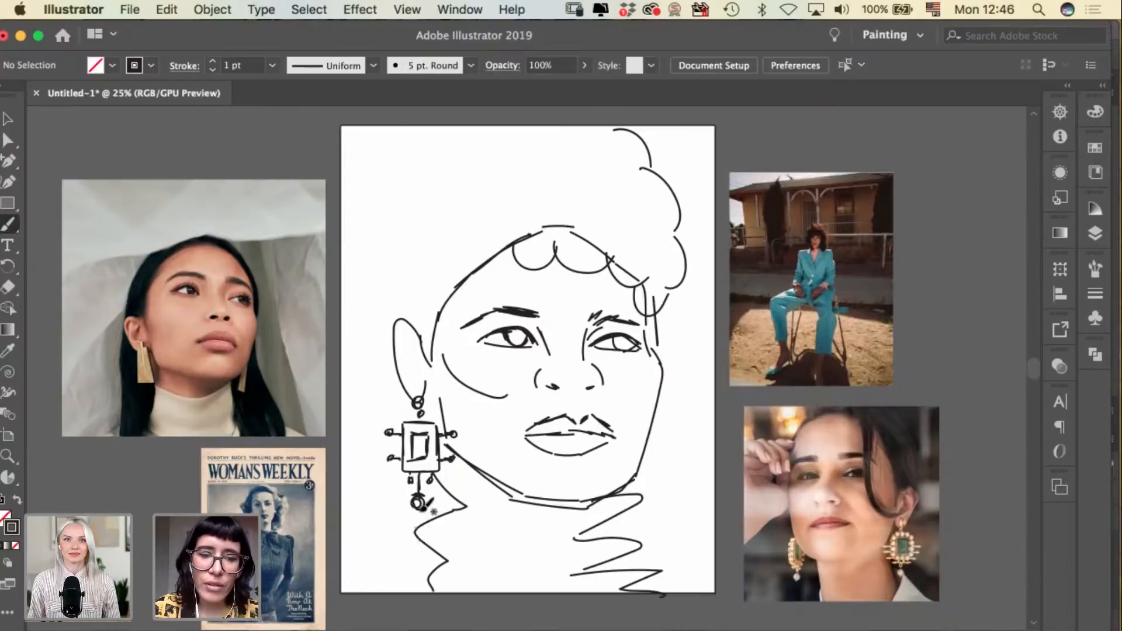
pyautogui.moveTo(416, 535)
pyautogui.mouseDown()
pyautogui.moveTo(381, 503)
pyautogui.moveTo(346, 407)
pyautogui.mouseUp()
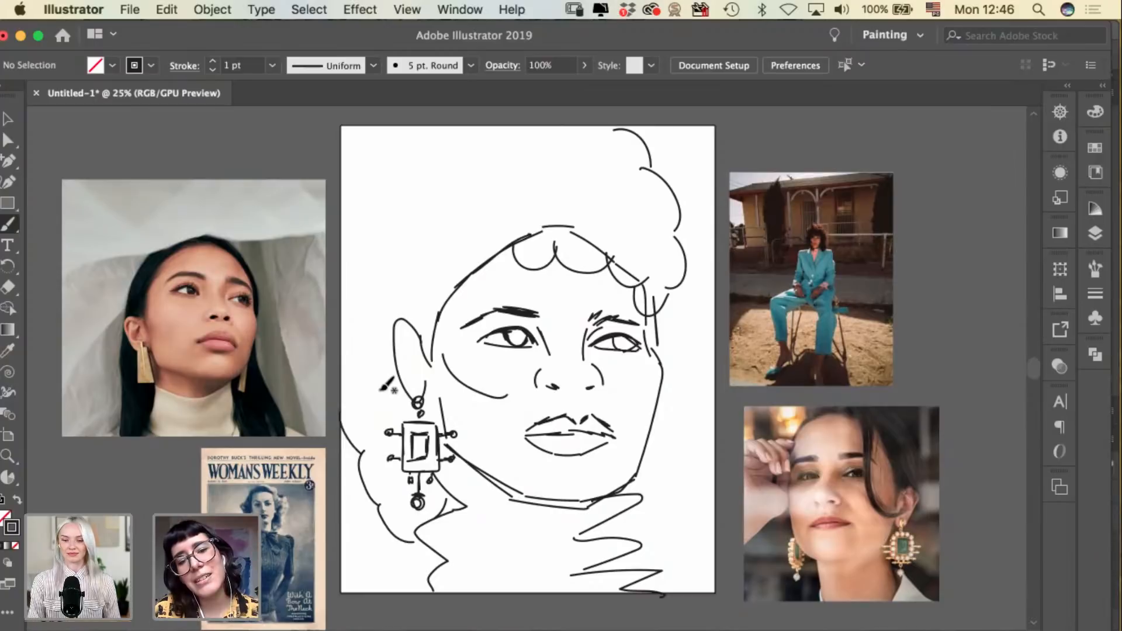
# Shift and stretch the far-side hair curls outward and upward for more volume and connect them at the temple.
pyautogui.press('v')
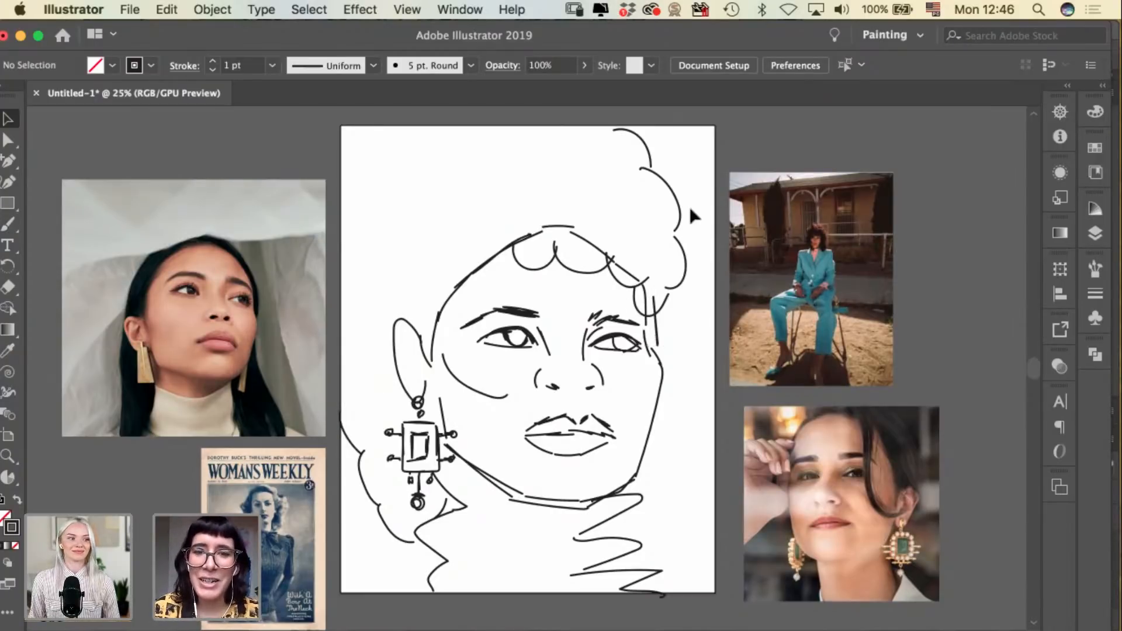
pyautogui.moveTo(654, 180)
pyautogui.mouseDown()
pyautogui.moveTo(671, 166)
pyautogui.moveTo(663, 176)
pyautogui.mouseUp()
pyautogui.moveTo(699, 122)
pyautogui.mouseDown()
pyautogui.moveTo(725, 125)
pyautogui.moveTo(719, 141)
pyautogui.mouseUp()
pyautogui.click(711, 156)
pyautogui.click(681, 260)
pyautogui.moveTo(695, 228); pyautogui.dragTo(716, 224)
pyautogui.click(709, 257)
pyautogui.click(688, 287)
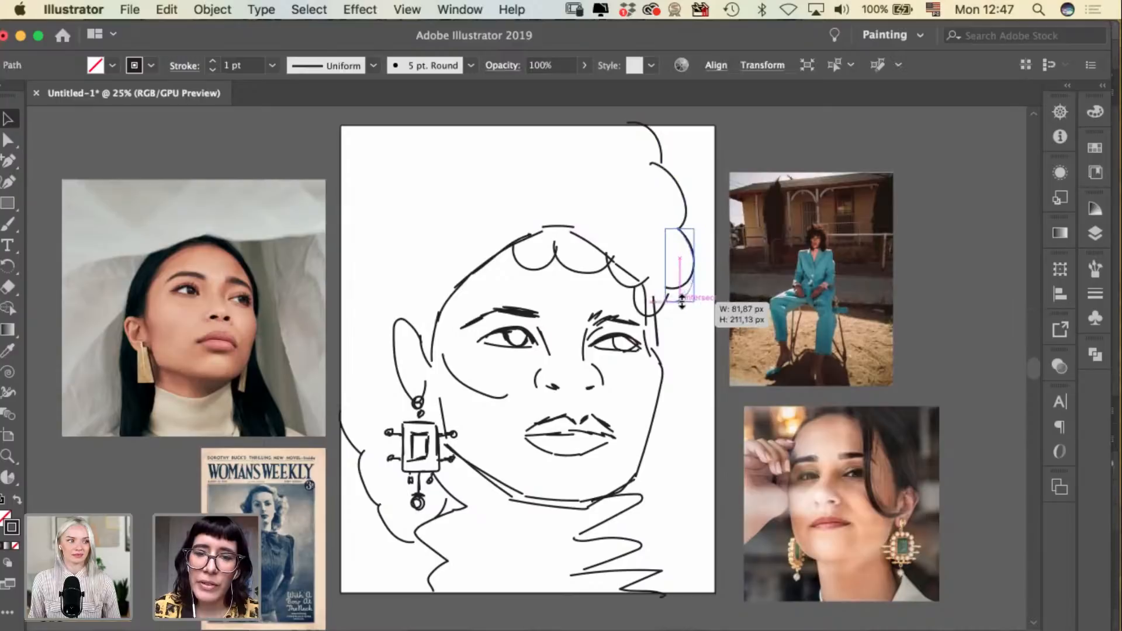
pyautogui.click(692, 349)
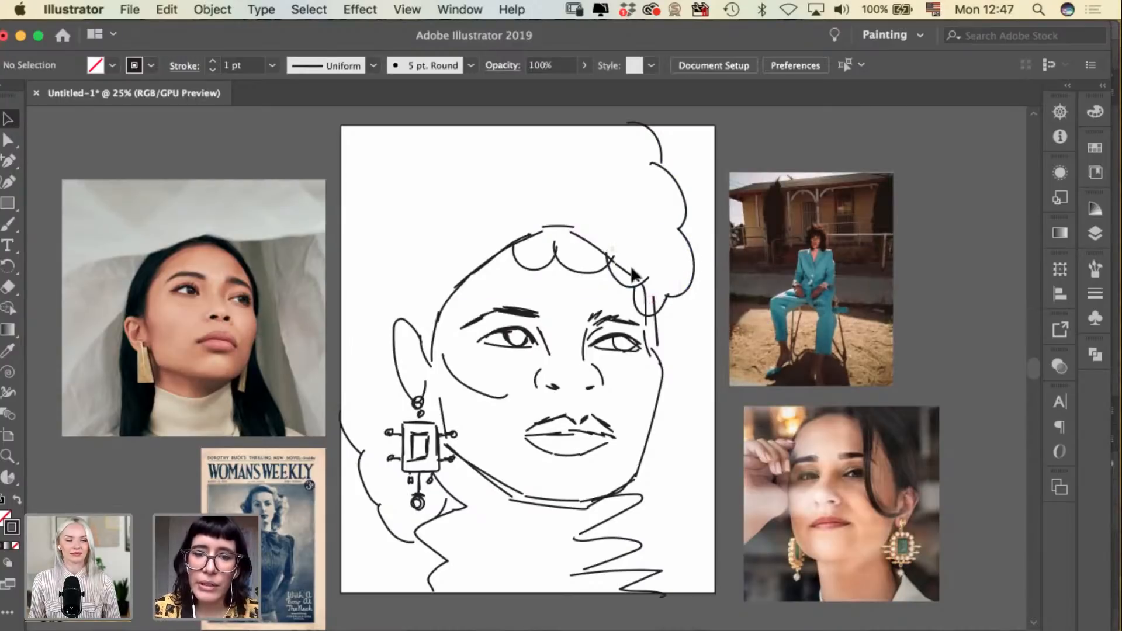
# Delete the far-side forehead outline strokes that run through the curls.
pyautogui.press('a')
pyautogui.click(599, 250)
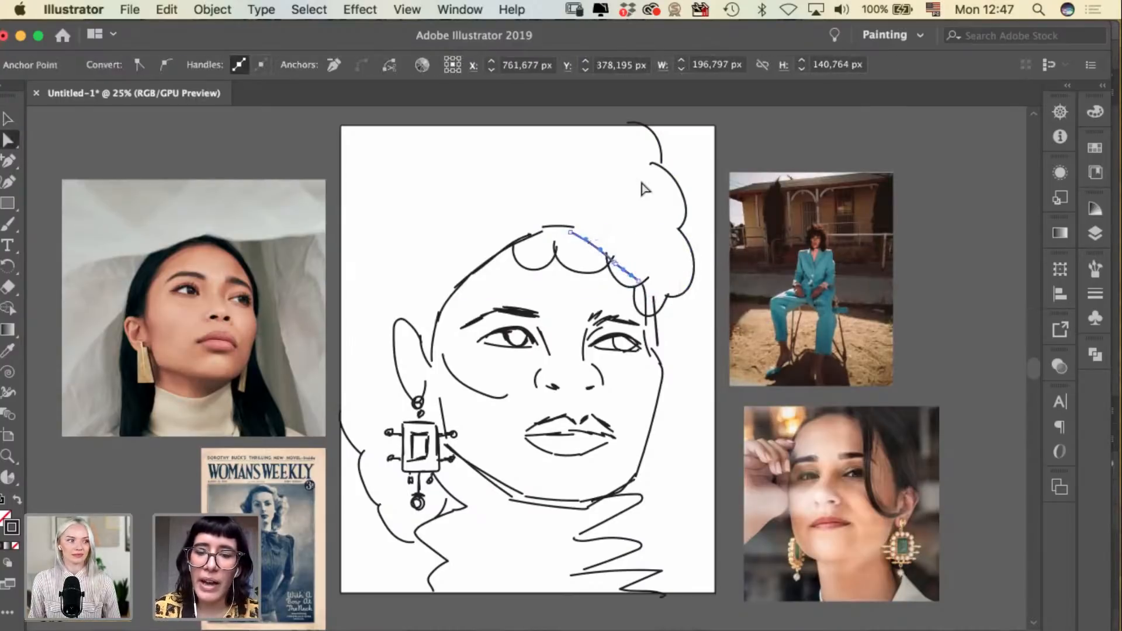
pyautogui.press('Delete')
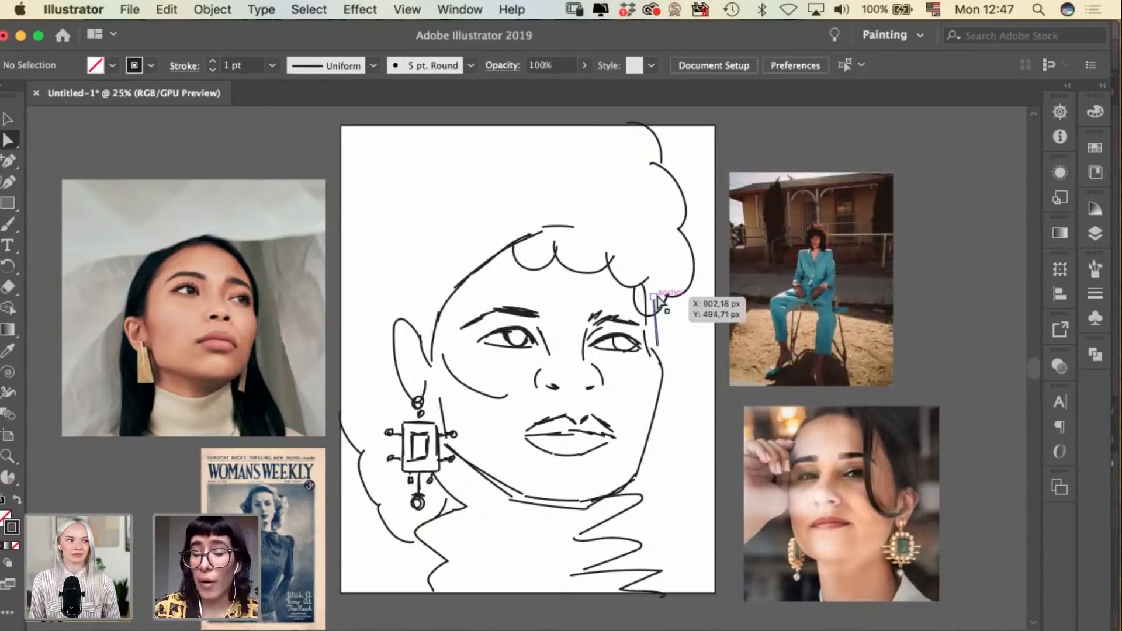
# Delete the leftover short stroke above the forehead and the near-side forehead outline strokes running past the hairline curls.
pyautogui.click(571, 225)
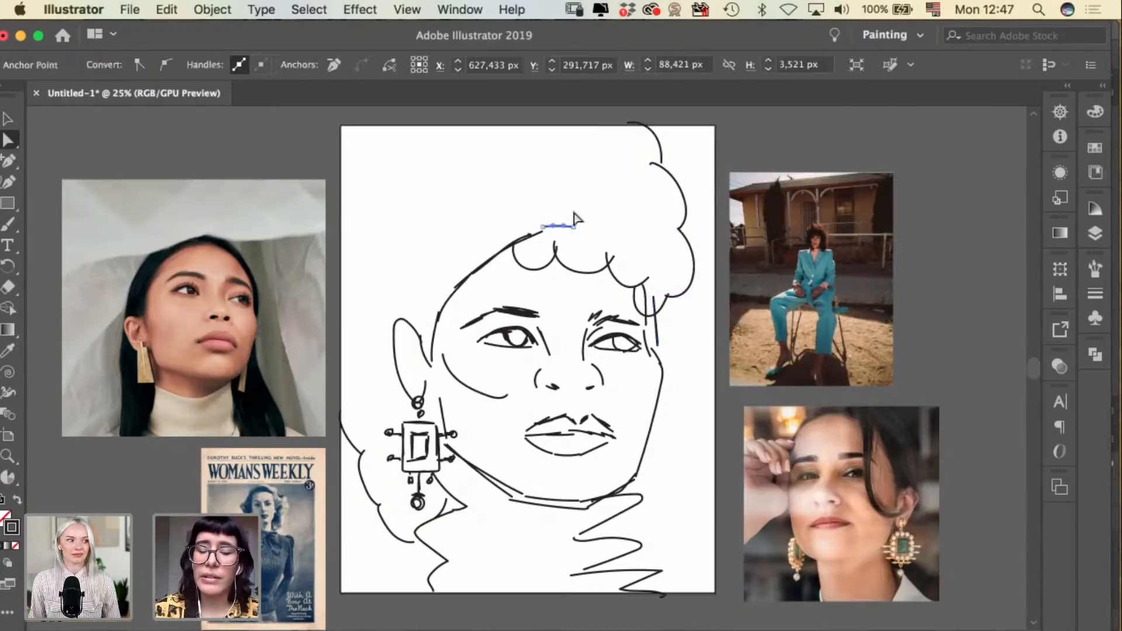
pyautogui.press('Delete')
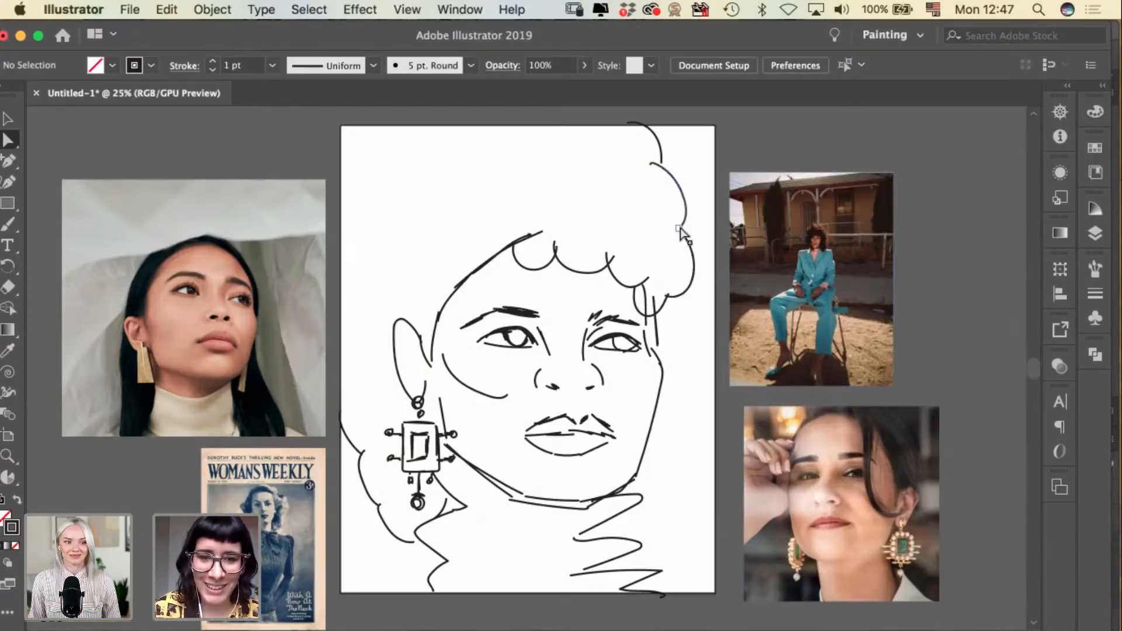
pyautogui.press('v')
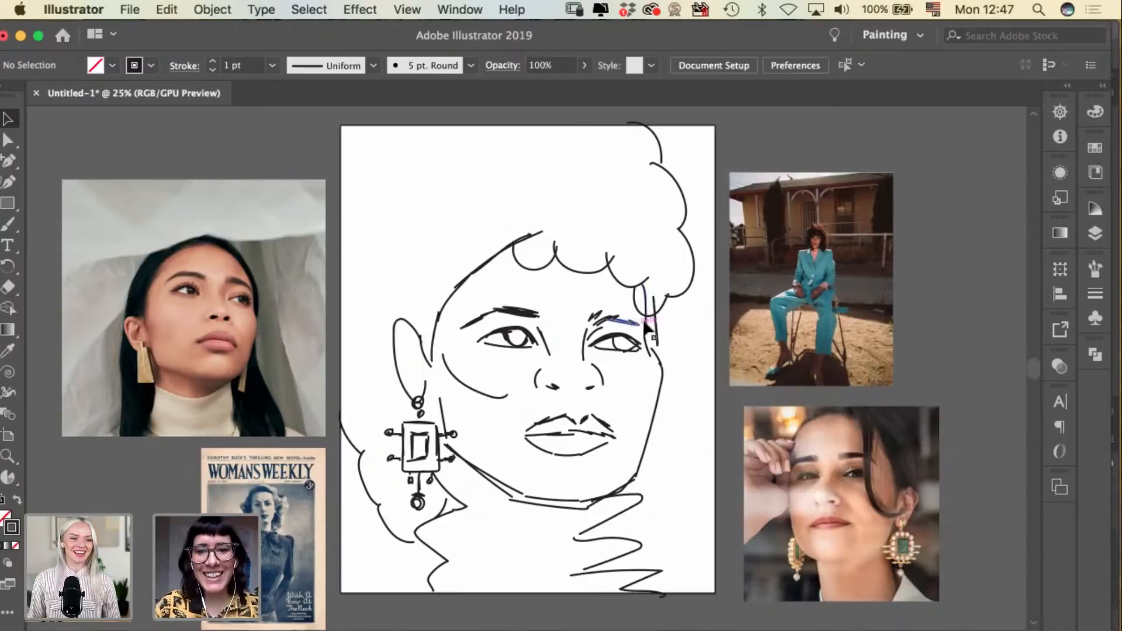
pyautogui.press('a')
pyautogui.click(478, 275)
pyautogui.click(526, 284)
pyautogui.click(500, 257)
pyautogui.click(501, 195)
pyautogui.click(499, 258)
pyautogui.press('Delete')
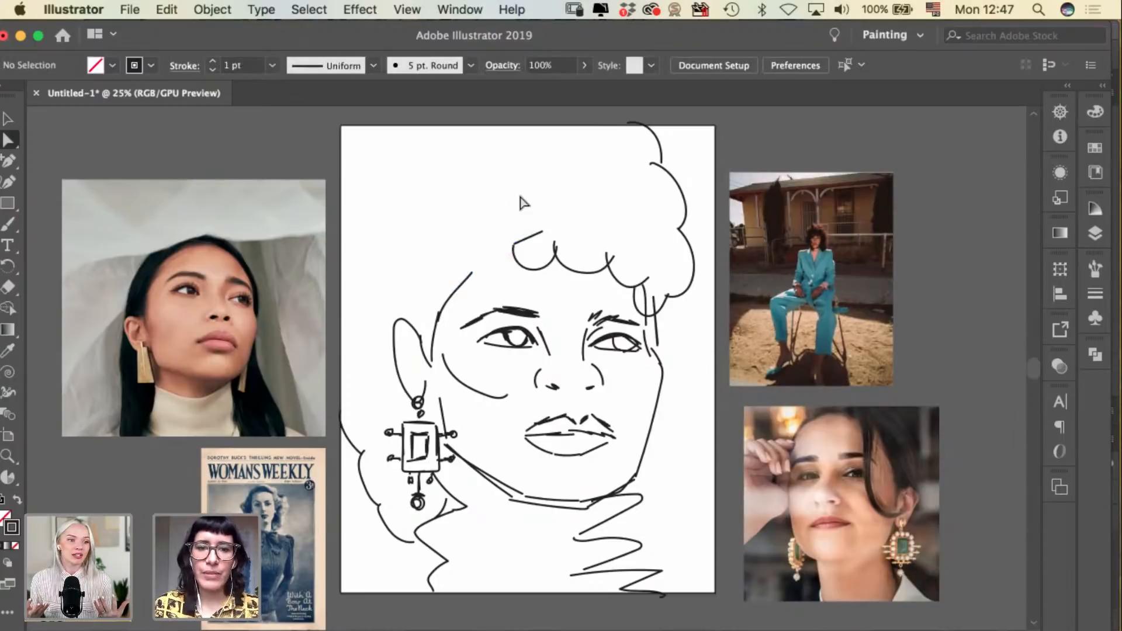
# Brush a curl at the near-side hairline, delete the upper temple outline, and replace it with a curl descending to the temple.
pyautogui.press('b')
pyautogui.moveTo(468, 270)
pyautogui.mouseDown()
pyautogui.moveTo(516, 270)
pyautogui.moveTo(515, 246)
pyautogui.mouseUp()
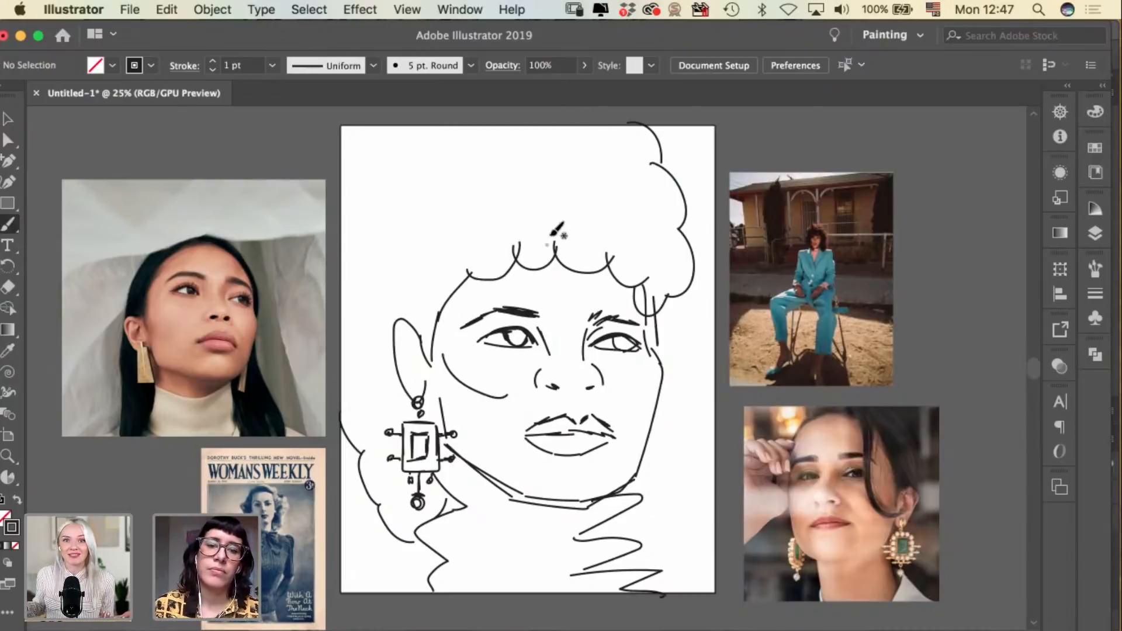
pyautogui.press('a')
pyautogui.click(459, 298)
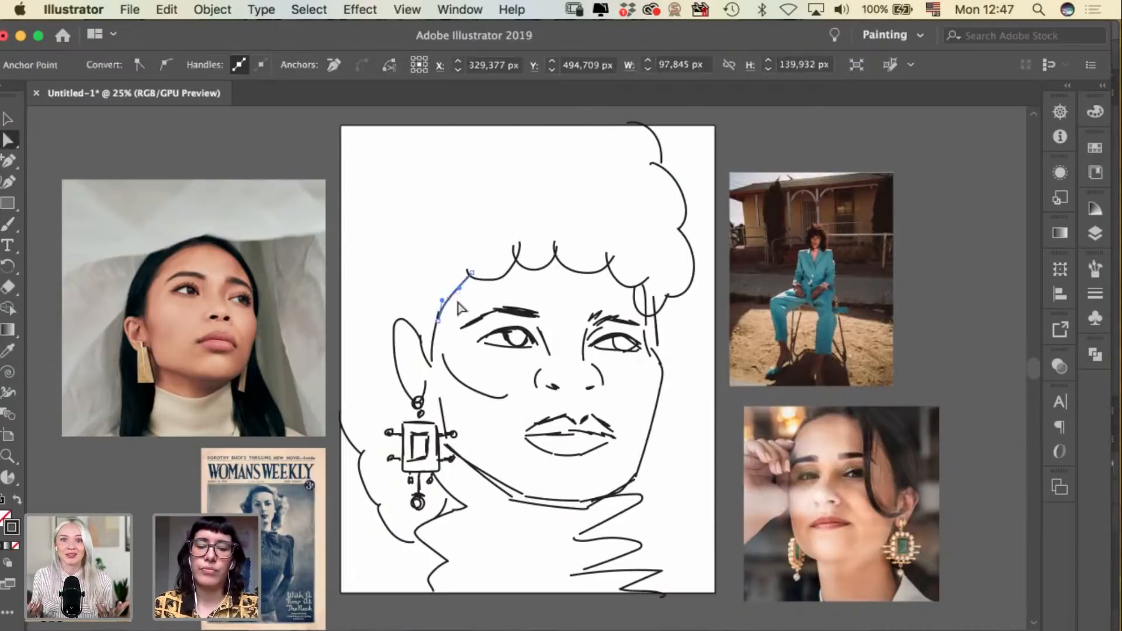
pyautogui.press('Delete')
pyautogui.press('b')
pyautogui.moveTo(467, 246)
pyautogui.mouseDown()
pyautogui.moveTo(476, 282)
pyautogui.moveTo(439, 310)
pyautogui.mouseUp()
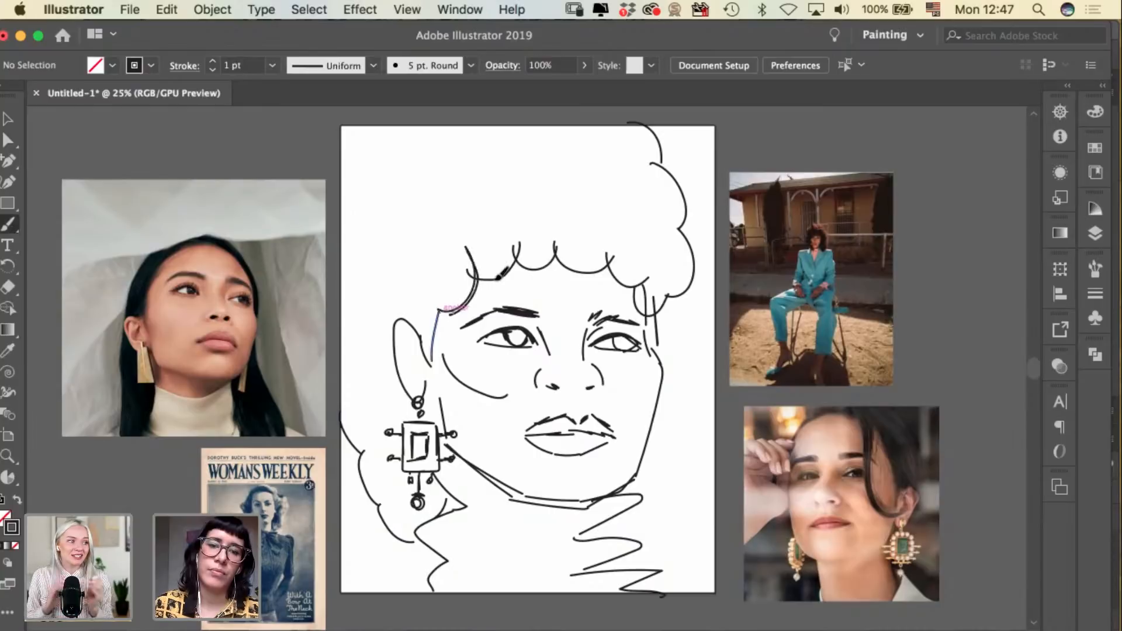
# Delete the small scalloped curls in the near half of the hairline.
pyautogui.press('v')
pyautogui.click(516, 258)
pyautogui.press('Delete')
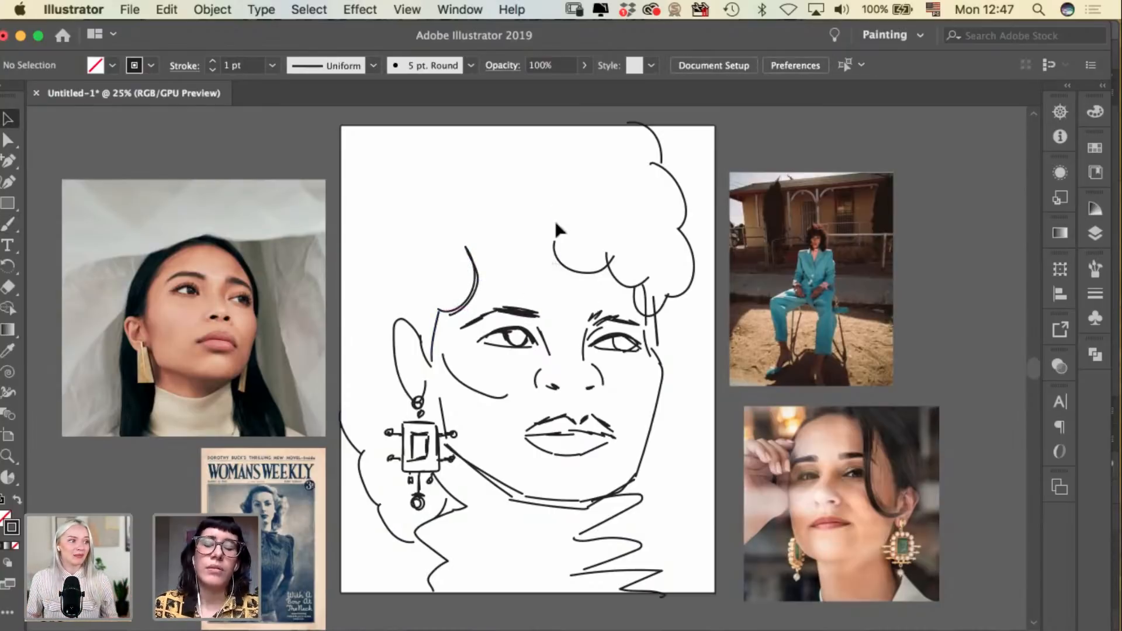
# Brush one wide curl along the hairline, joining the near-side temple curl to the remaining curls above the forehead.
pyautogui.press('b')
pyautogui.moveTo(477, 268); pyautogui.dragTo(539, 229)
pyautogui.press('super+z')
pyautogui.scroll(2, 474, 257)
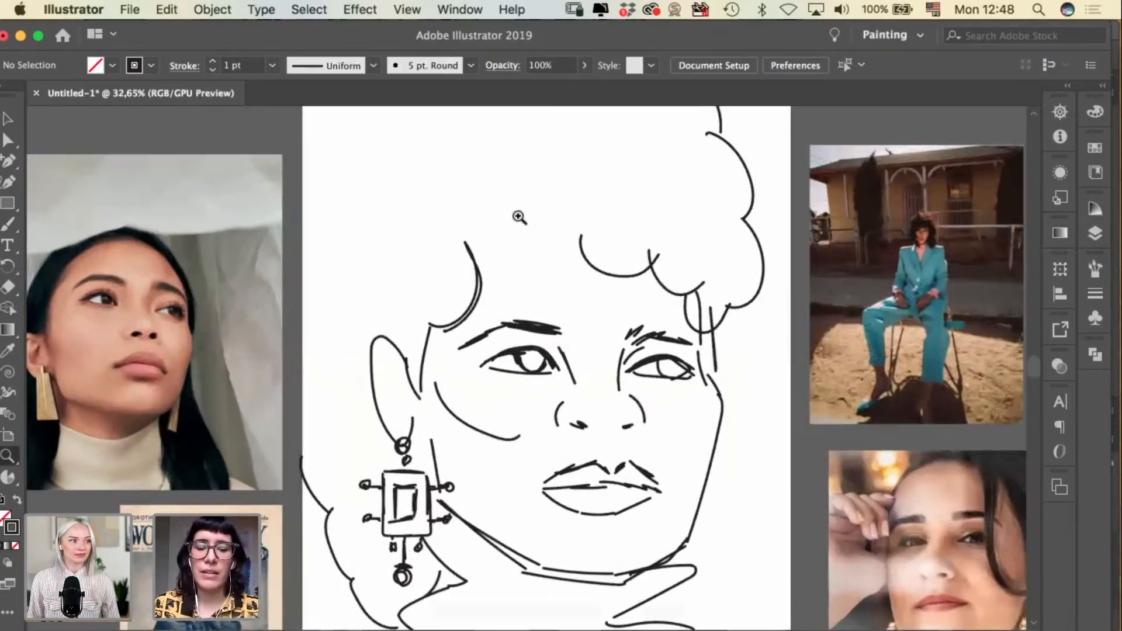
pyautogui.moveTo(477, 259)
pyautogui.mouseDown()
pyautogui.moveTo(569, 276)
pyautogui.moveTo(575, 234)
pyautogui.moveTo(570, 250)
pyautogui.mouseUp()
pyautogui.press('super+z')
pyautogui.press('super+z')
pyautogui.moveTo(467, 262)
pyautogui.mouseDown()
pyautogui.moveTo(549, 279)
pyautogui.moveTo(572, 261)
pyautogui.moveTo(581, 229)
pyautogui.mouseUp()
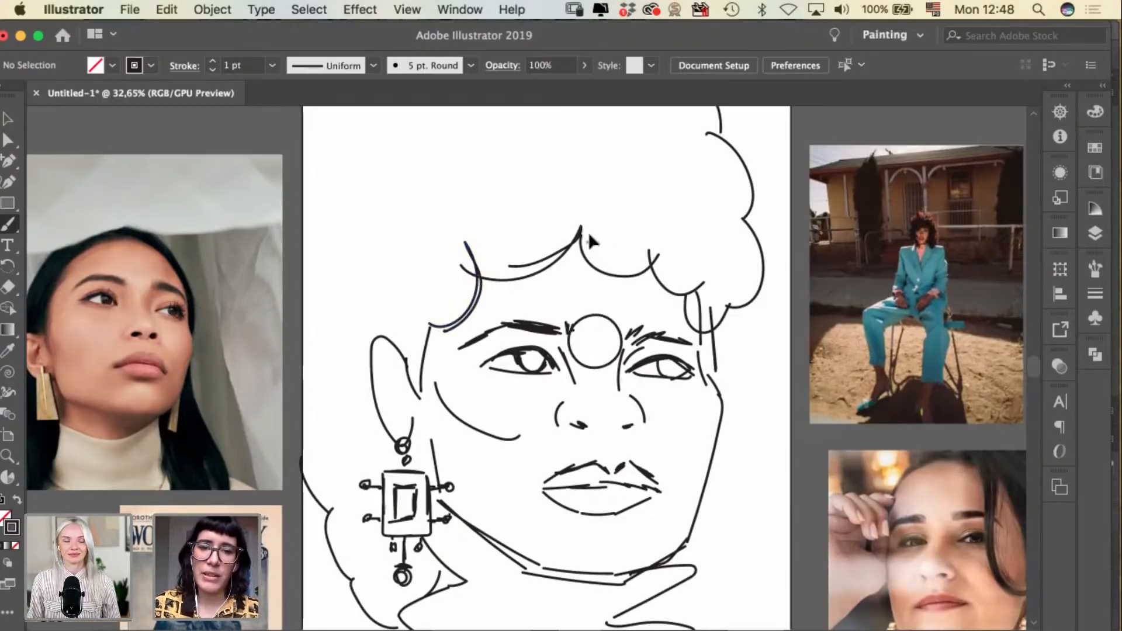
pyautogui.moveTo(770, 394); pyautogui.dragTo(766, 367)
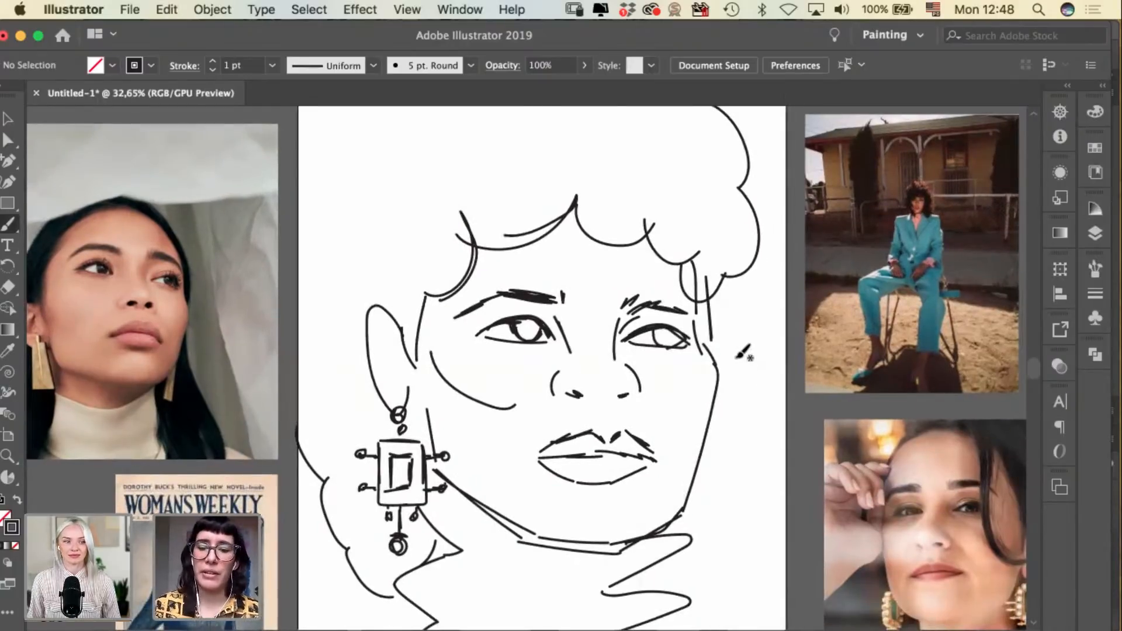
pyautogui.press('super+minus')
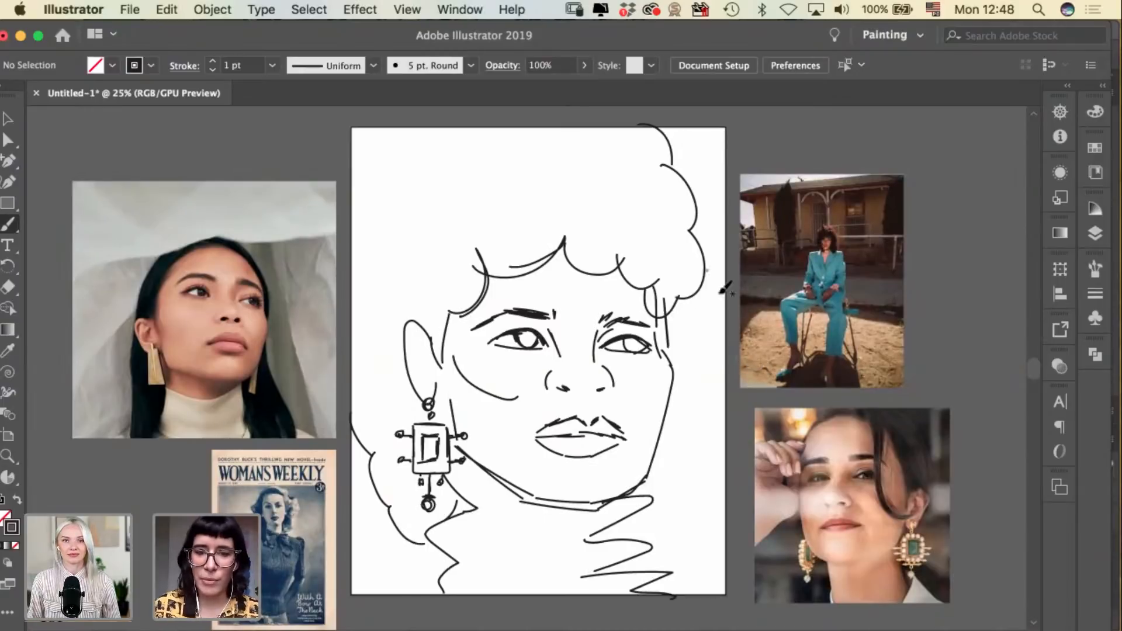
# Shift the application window slightly so its whole tool column is on screen.
pyautogui.press('a')
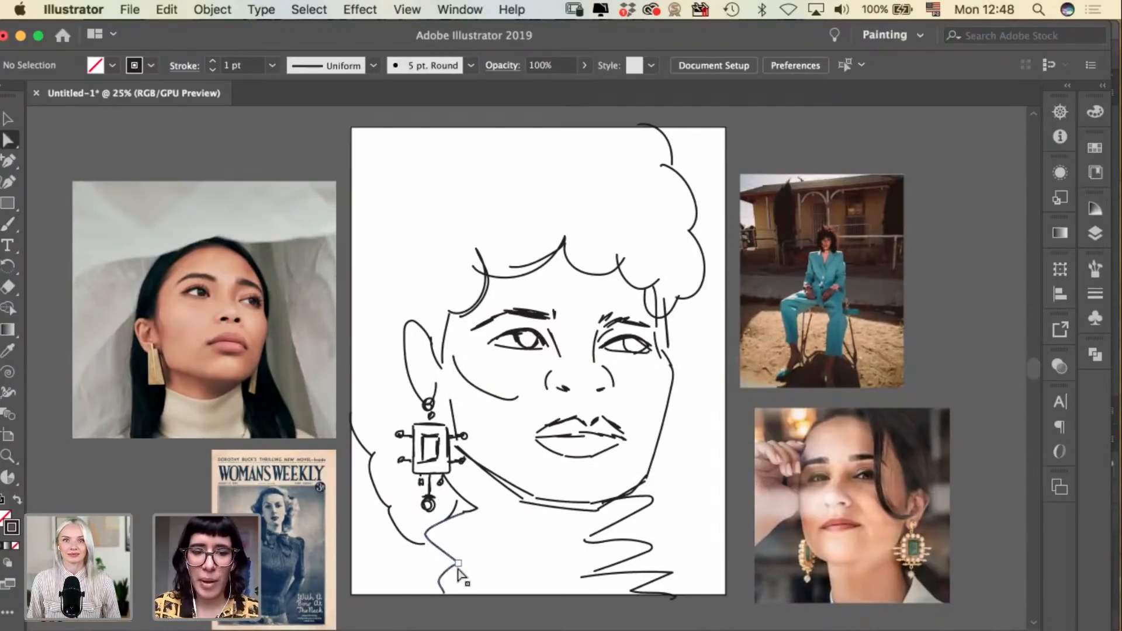
pyautogui.moveTo(439, 587); pyautogui.dragTo(450, 506)
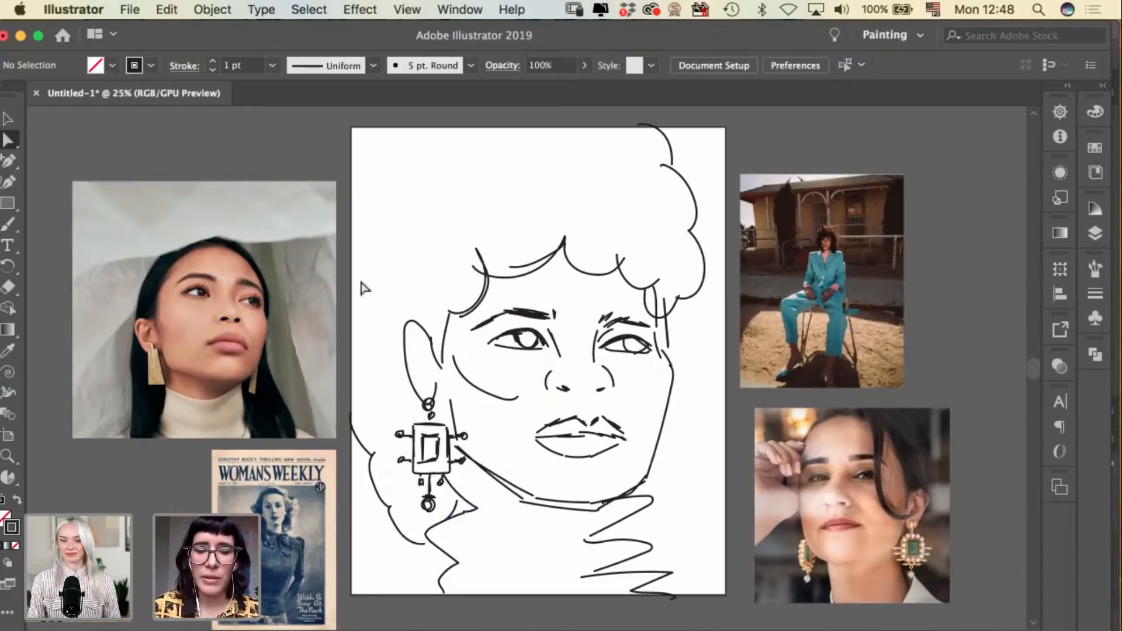
pyautogui.moveTo(246, 26); pyautogui.dragTo(254, 27)
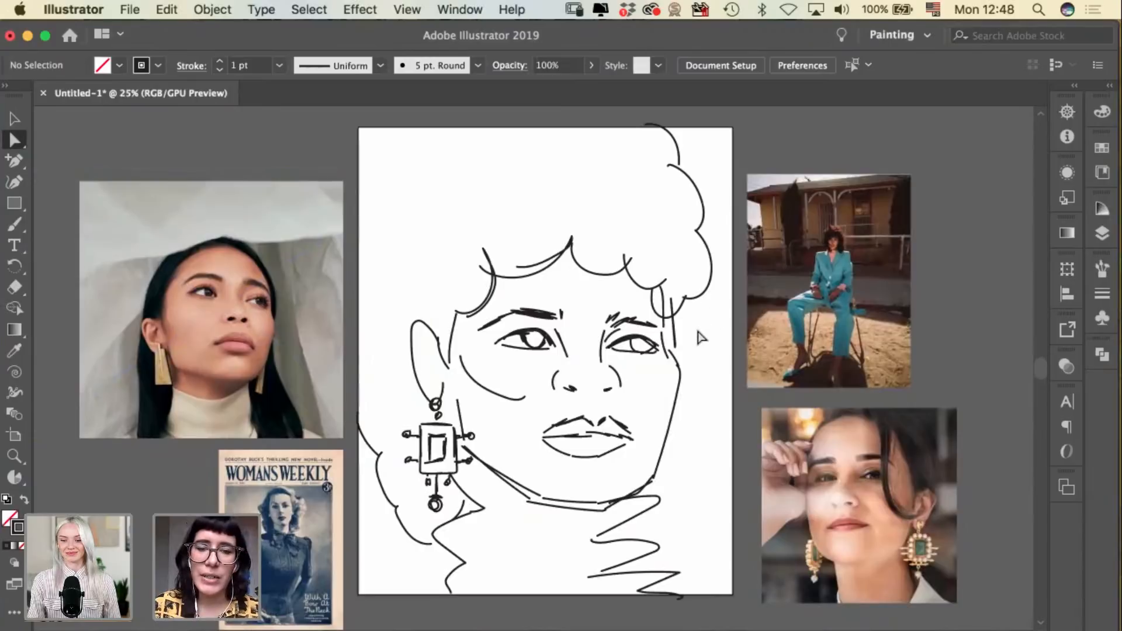
# Flatten the topmost hair stroke behind the earring and brush extra curved strokes along the hair outline below it.
pyautogui.press('v')
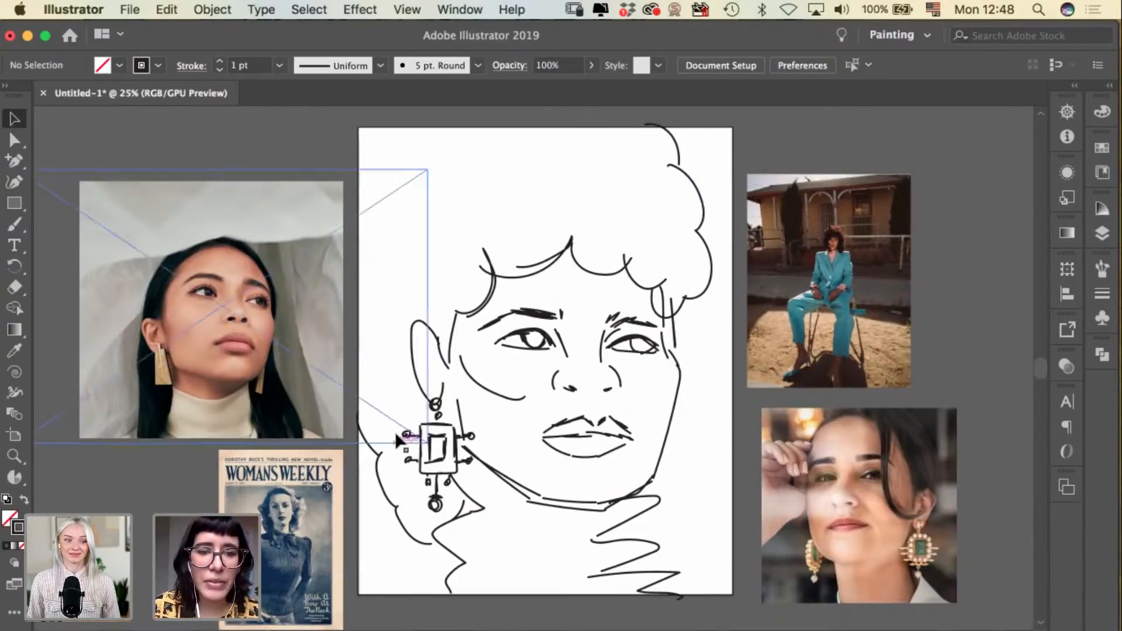
pyautogui.click(368, 439)
pyautogui.moveTo(371, 414); pyautogui.dragTo(369, 440)
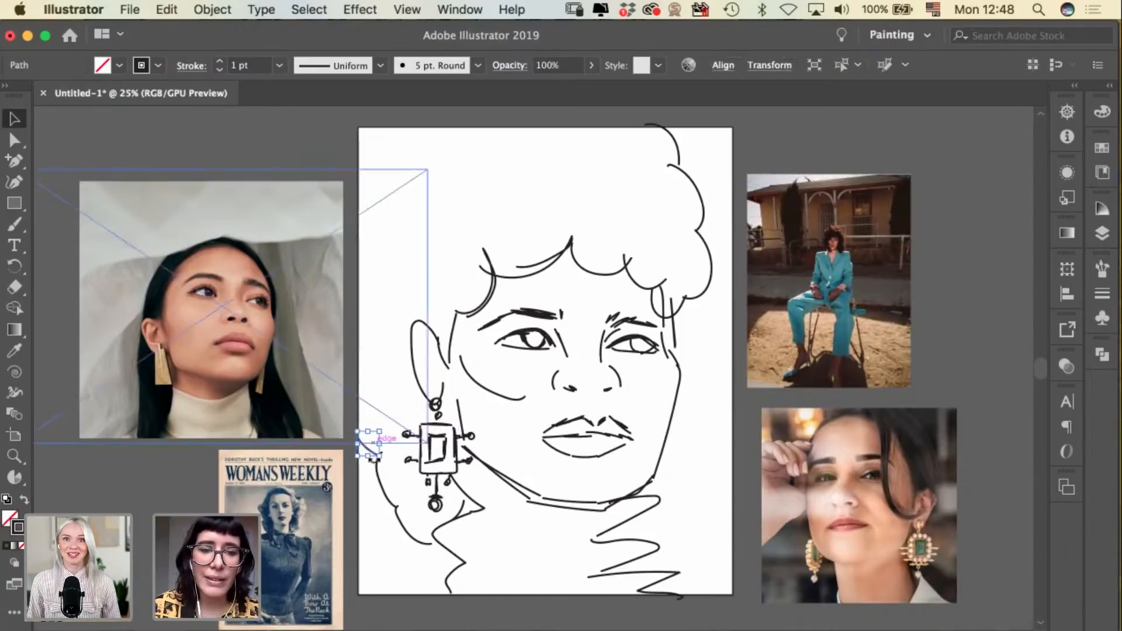
pyautogui.click(381, 507)
pyautogui.click(388, 497)
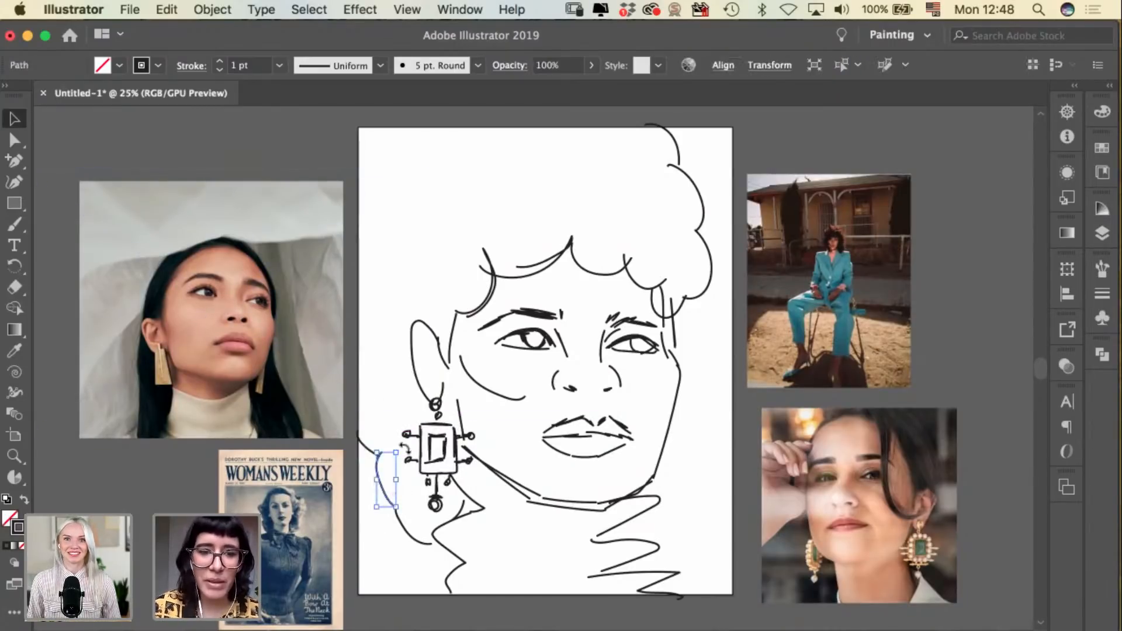
pyautogui.click(408, 559)
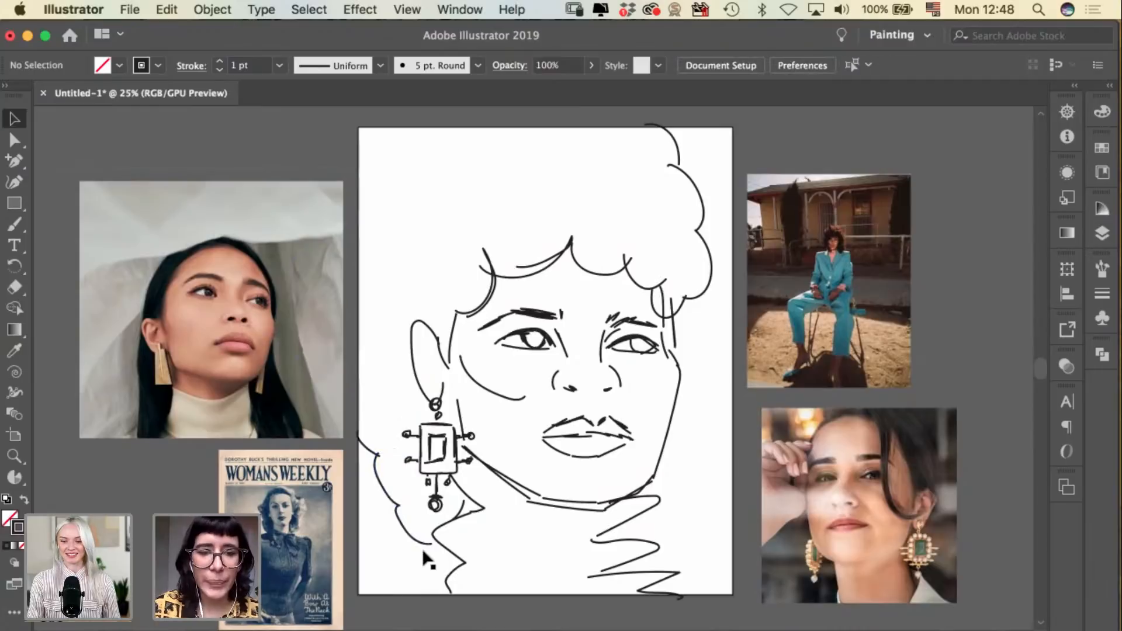
pyautogui.press('b')
pyautogui.moveTo(379, 456)
pyautogui.mouseDown()
pyautogui.moveTo(408, 524)
pyautogui.moveTo(387, 458)
pyautogui.moveTo(399, 515)
pyautogui.moveTo(395, 504)
pyautogui.moveTo(431, 548)
pyautogui.mouseUp()
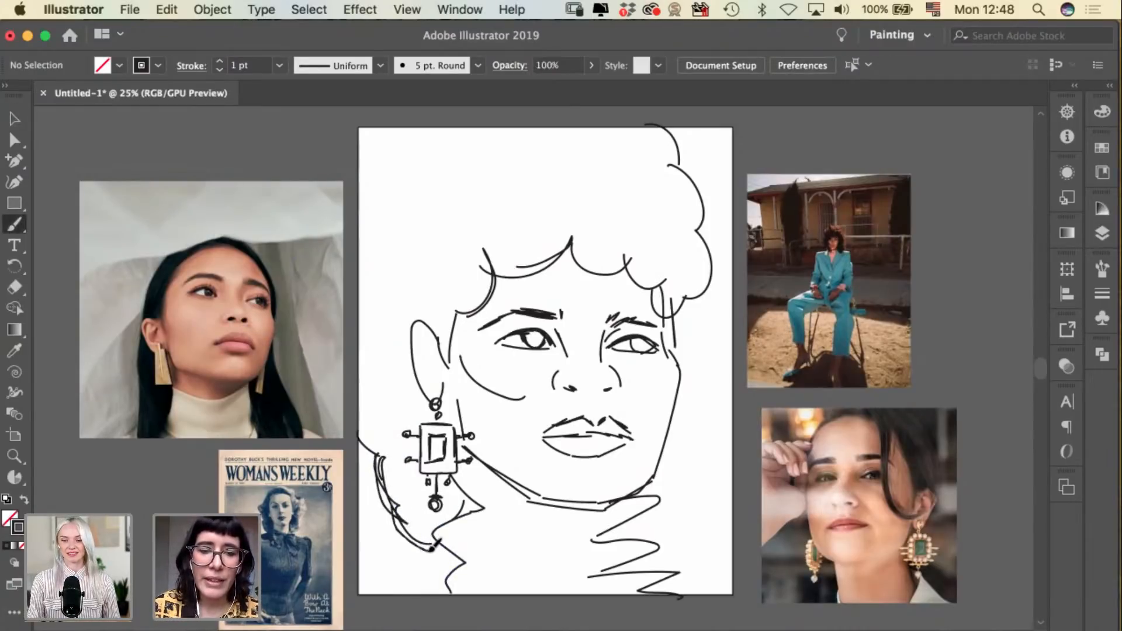
# Rotate the far-side temple line outward to about 341° and adjust its upper end to meet the hair curls.
pyautogui.press('v')
pyautogui.click(677, 339)
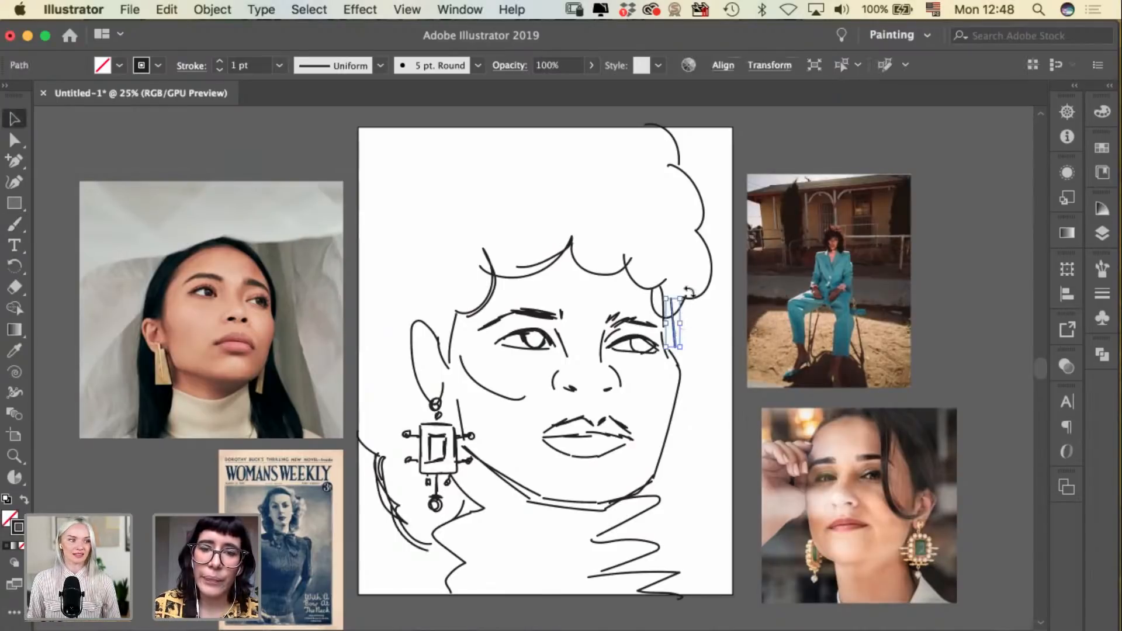
pyautogui.moveTo(689, 295); pyautogui.dragTo(695, 294)
pyautogui.moveTo(693, 292); pyautogui.dragTo(701, 289)
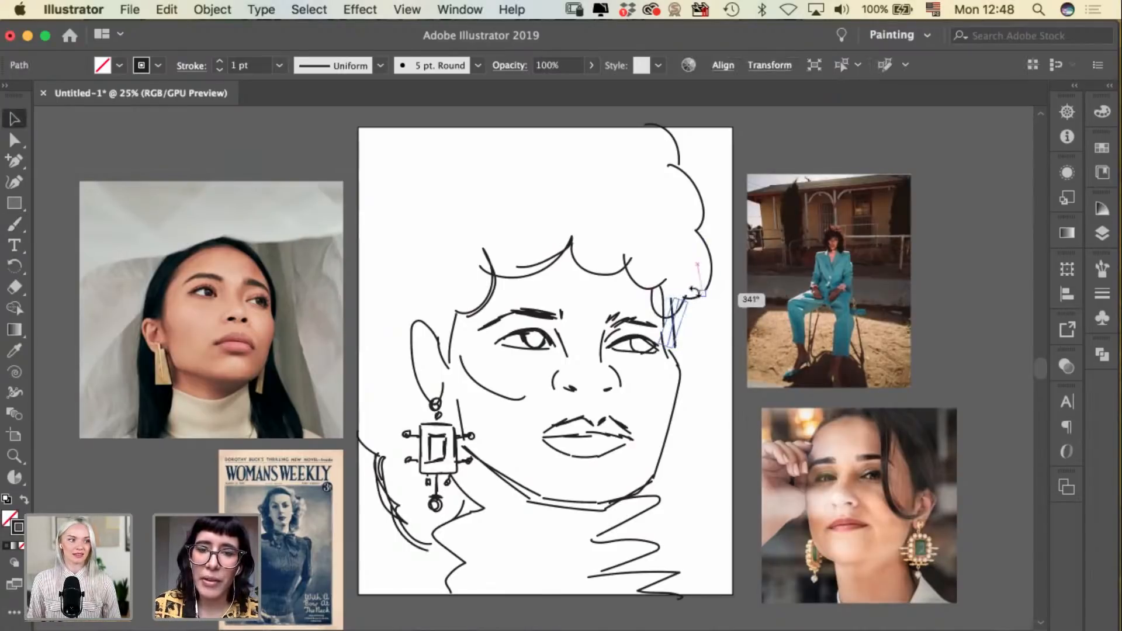
pyautogui.click(713, 327)
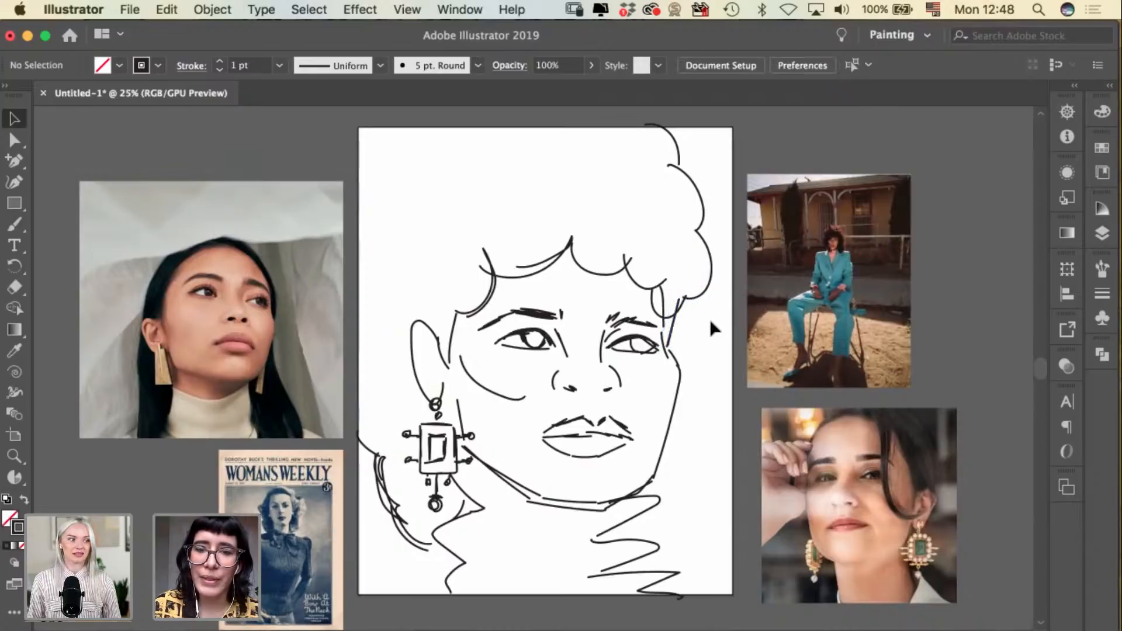
pyautogui.press('a')
pyautogui.click(680, 301)
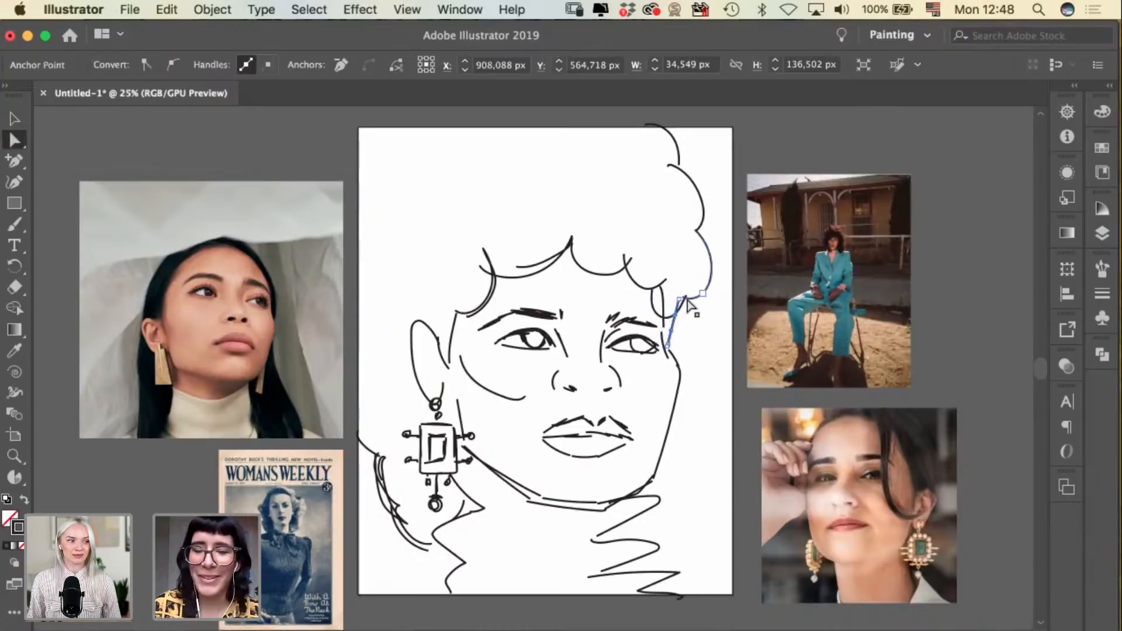
pyautogui.moveTo(683, 303); pyautogui.dragTo(682, 311)
pyautogui.click(705, 314)
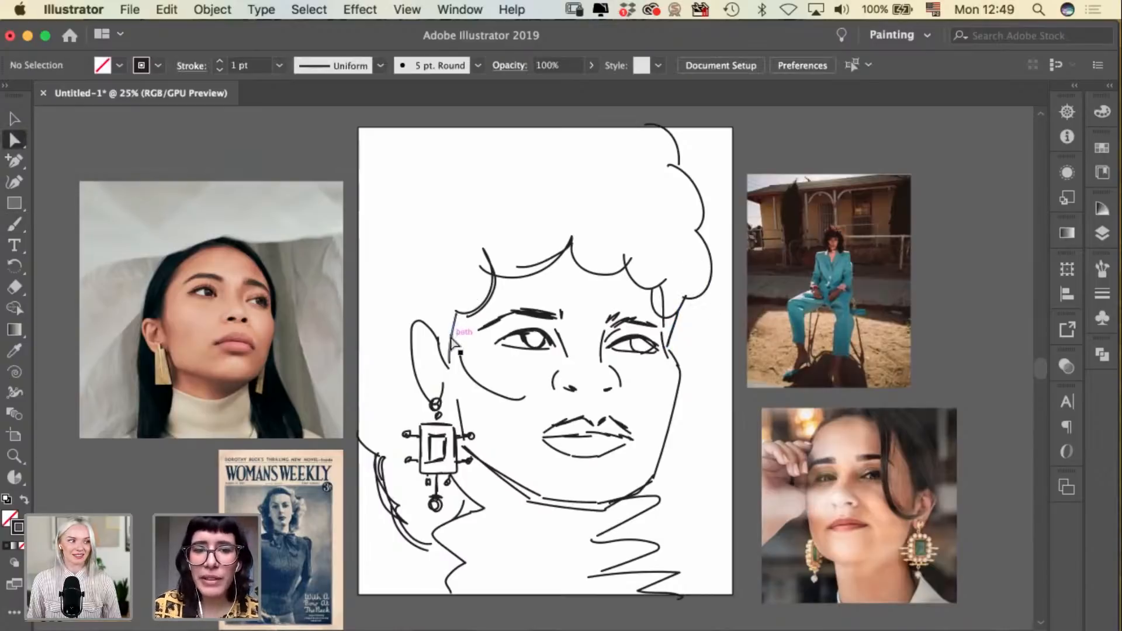
# Bend the near-side temple line beside the ear slightly inward toward the face.
pyautogui.click(452, 342)
pyautogui.moveTo(451, 342)
pyautogui.mouseDown()
pyautogui.moveTo(468, 323)
pyautogui.moveTo(455, 361)
pyautogui.moveTo(471, 326)
pyautogui.moveTo(463, 341)
pyautogui.mouseUp()
pyautogui.click(457, 284)
# Select and copy all strokes of the portrait sketch, leaving out the reference photos.
pyautogui.press('v')
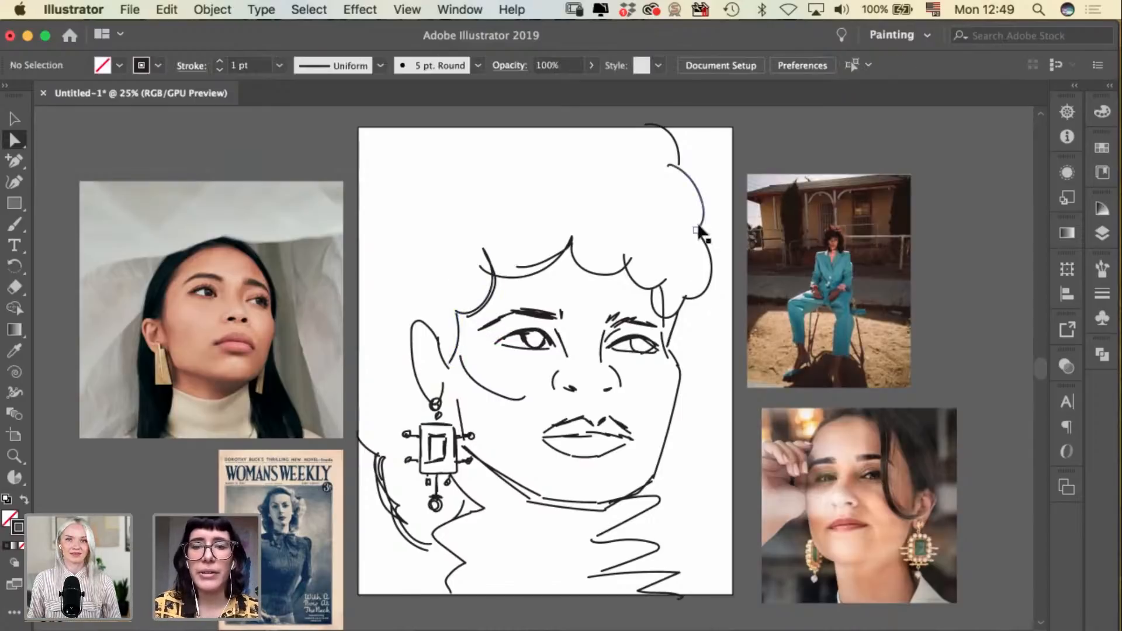
pyautogui.moveTo(712, 139)
pyautogui.mouseDown()
pyautogui.moveTo(356, 580)
pyautogui.moveTo(364, 598)
pyautogui.mouseUp()
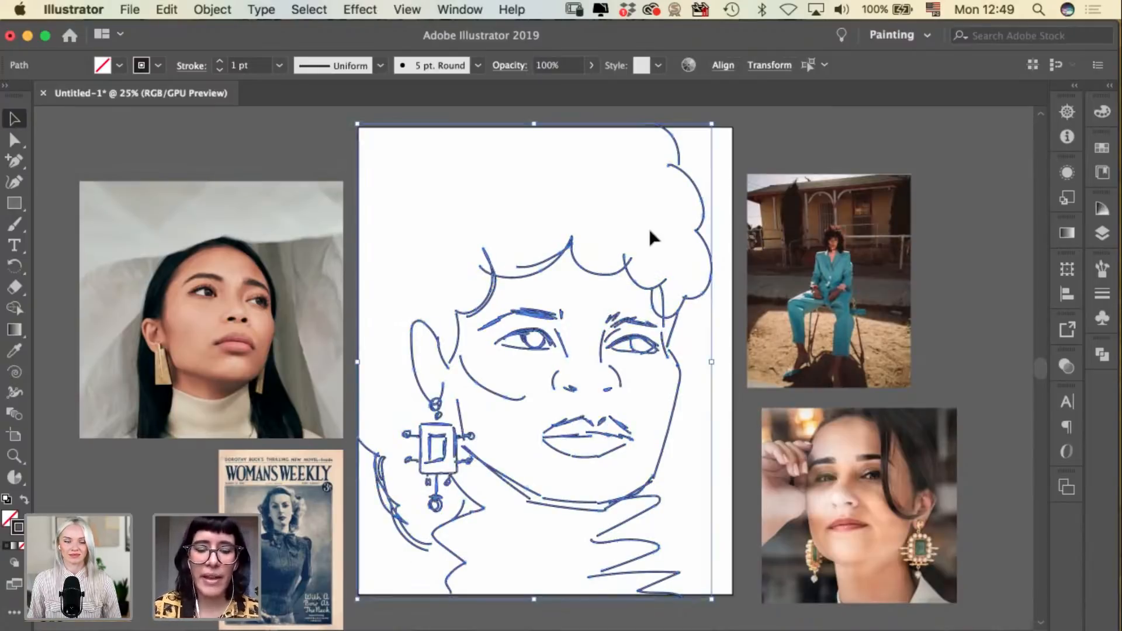
pyautogui.click(760, 150)
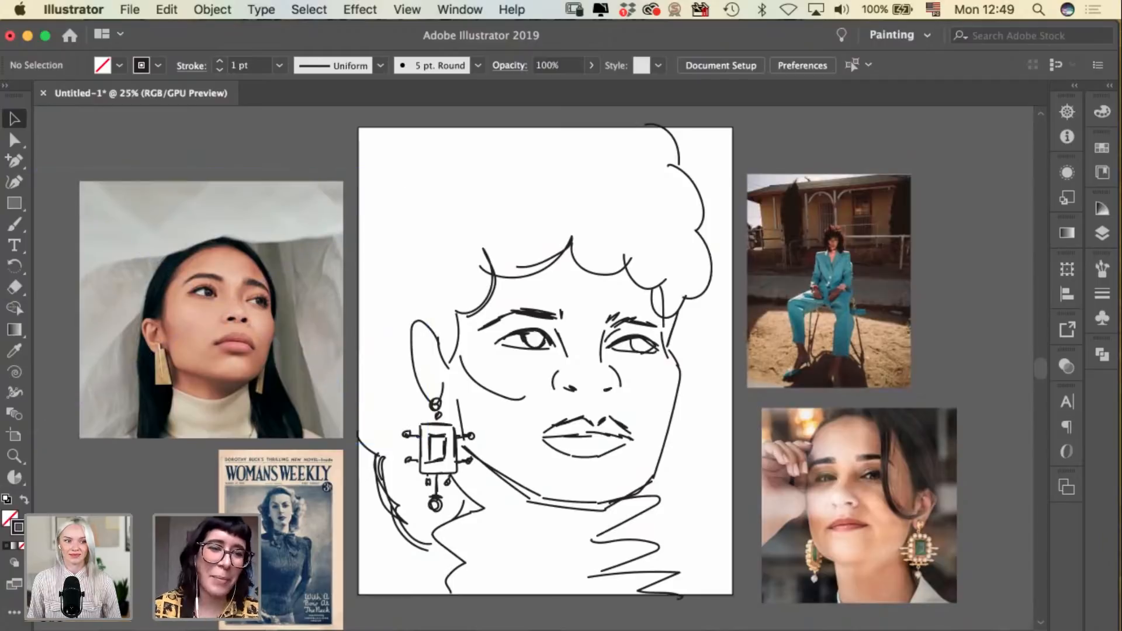
# Switch to Photoshop and paste the portrait sketch as pixels into the Untitled-1 document, keeping its default placement.
pyautogui.moveTo(5, 304)
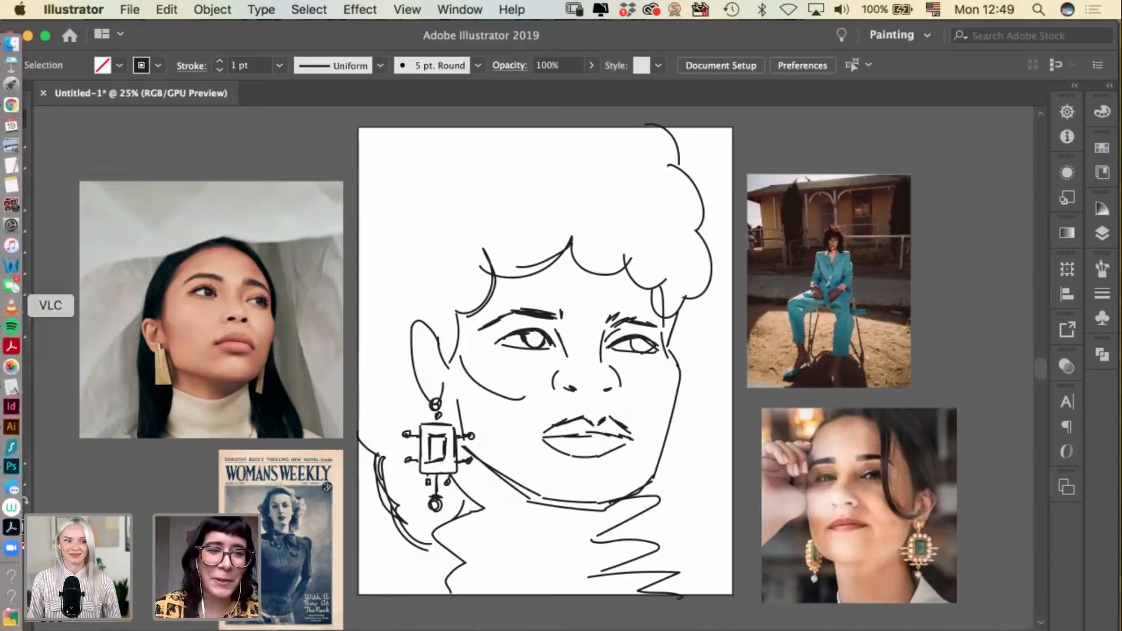
pyautogui.click(10, 469)
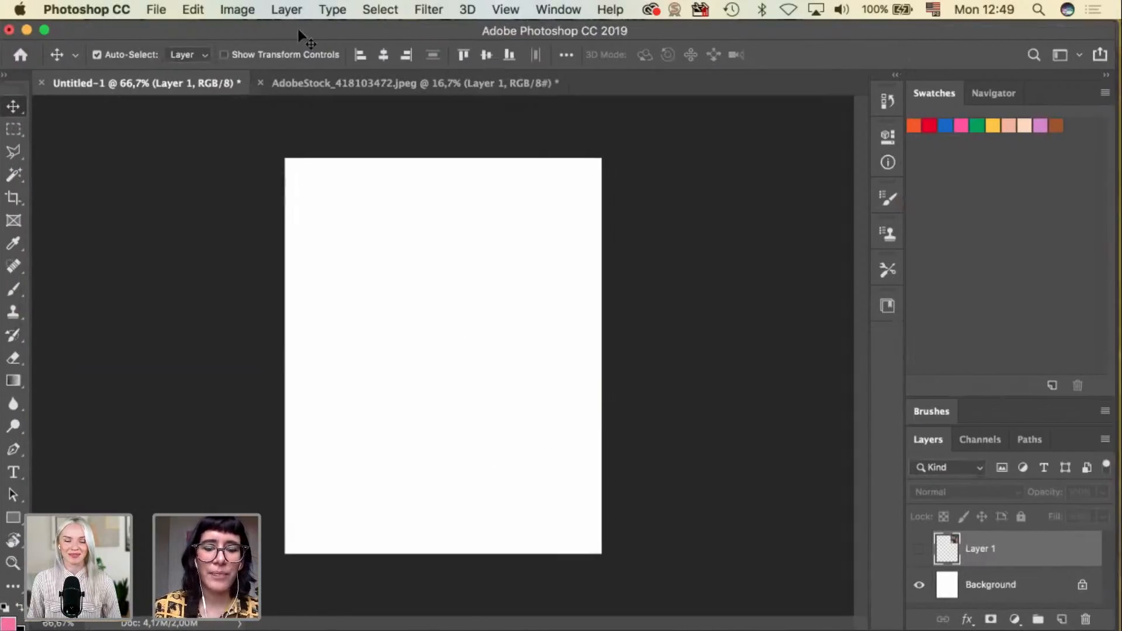
pyautogui.press('super+v')
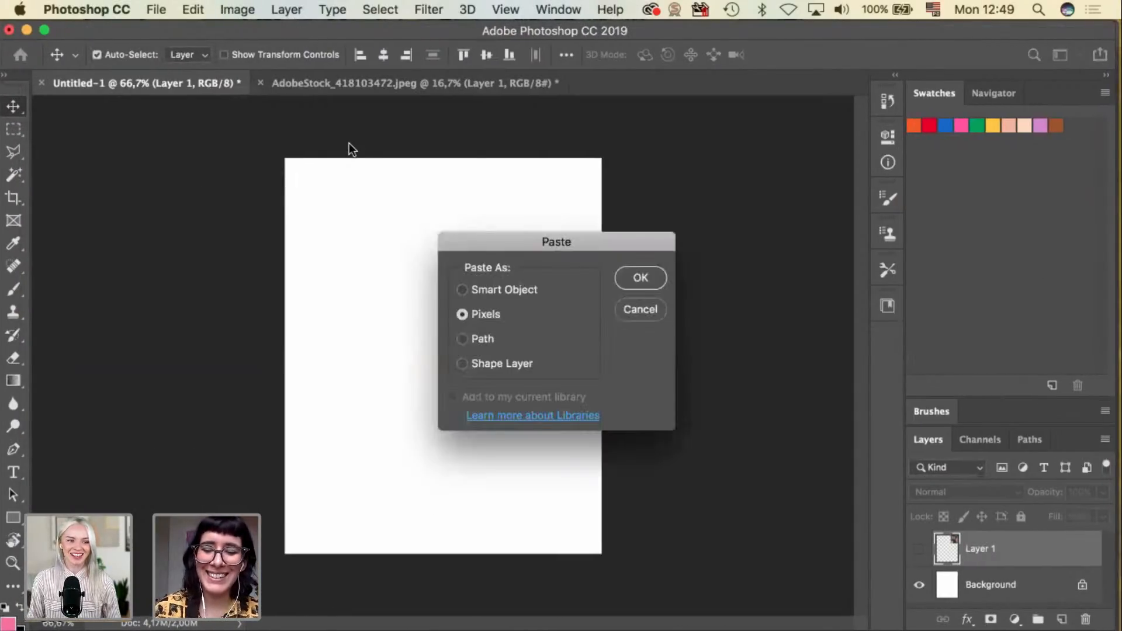
pyautogui.press('Return')
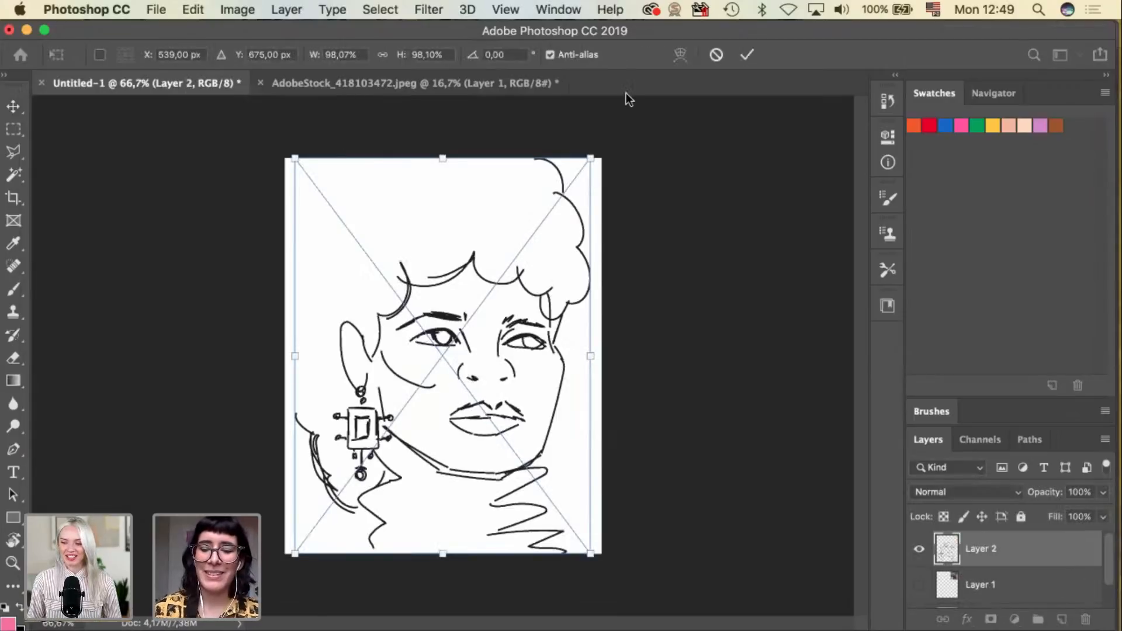
pyautogui.press('Return')
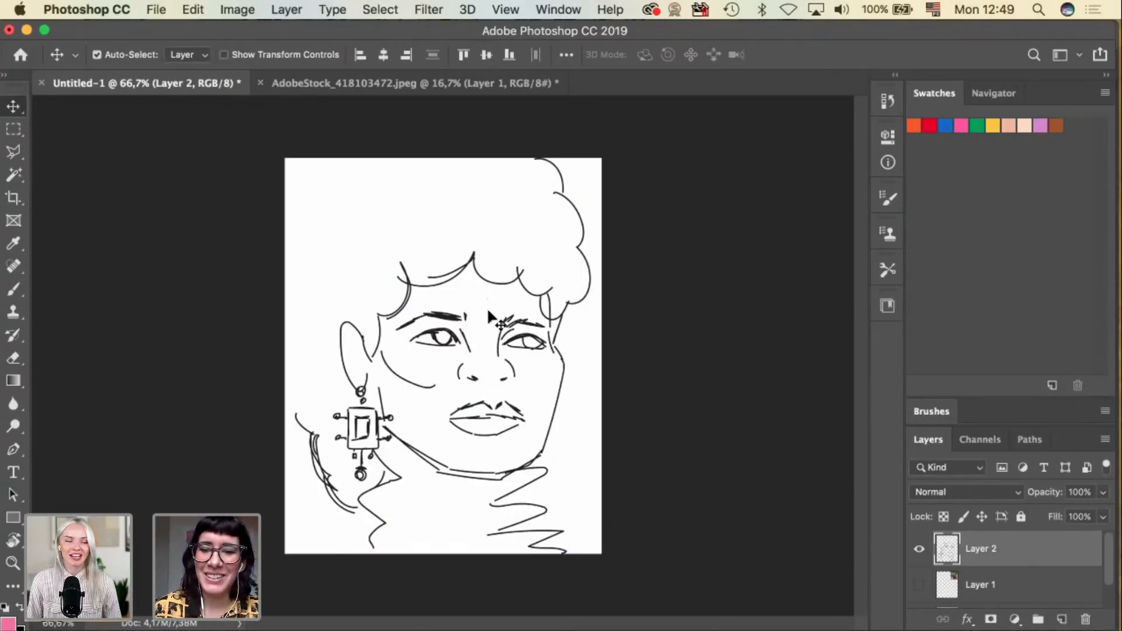
# Add a Solid Color fill layer directly above the Background layer, keeping the portrait in view while its color is picked.
pyautogui.scroll(-2, 1108, 593)
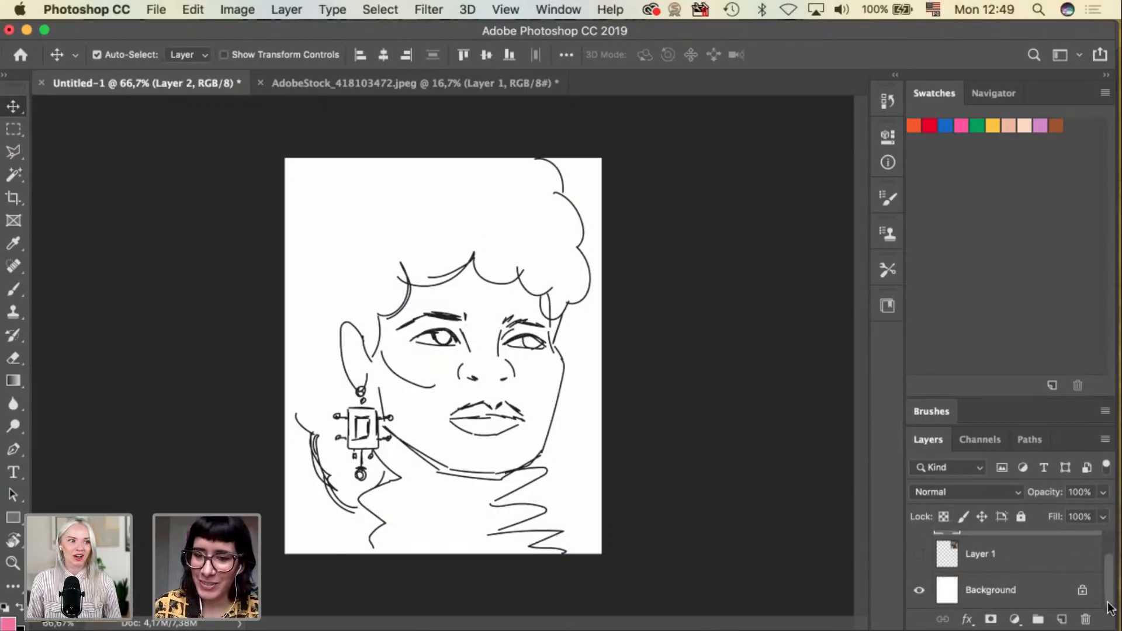
pyautogui.moveTo(1032, 598); pyautogui.dragTo(946, 532)
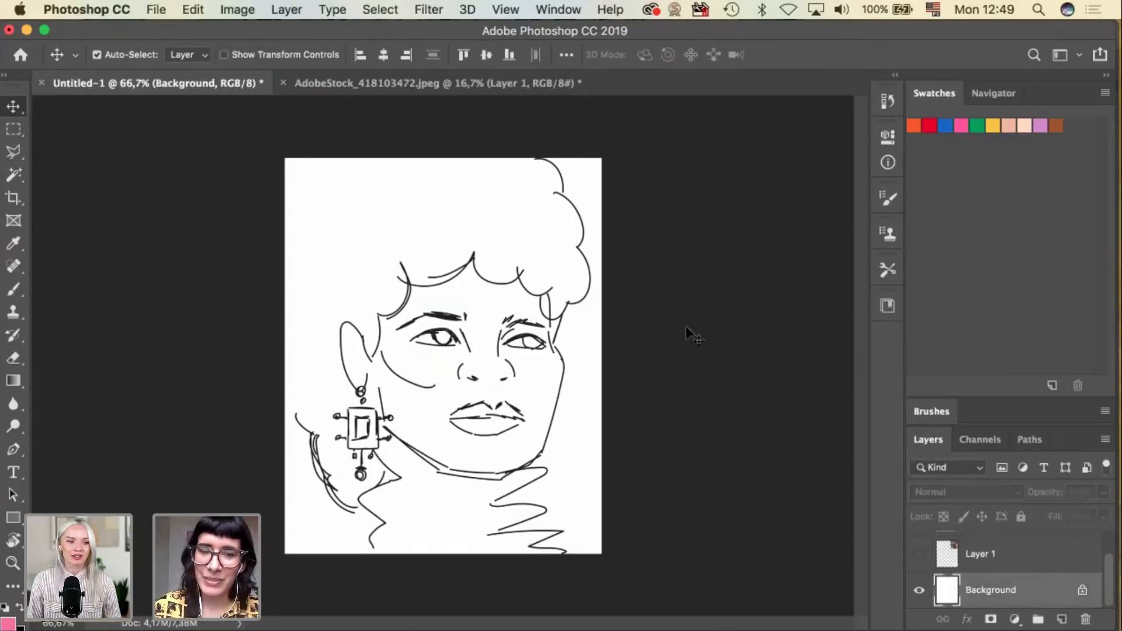
pyautogui.click(286, 10)
pyautogui.moveTo(430, 230)
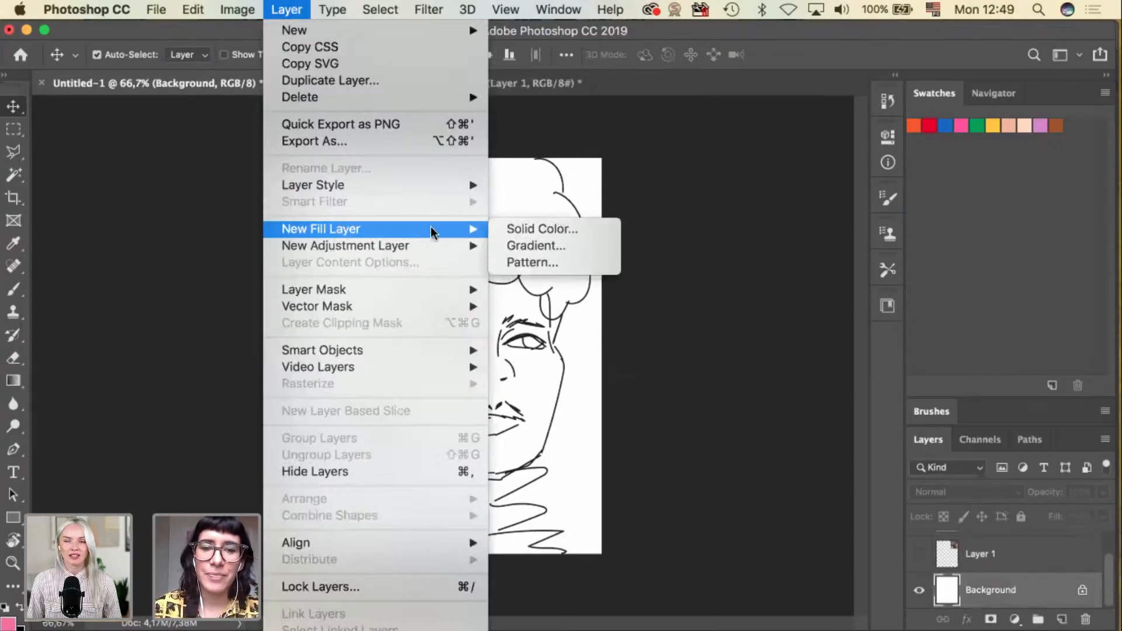
pyautogui.click(518, 234)
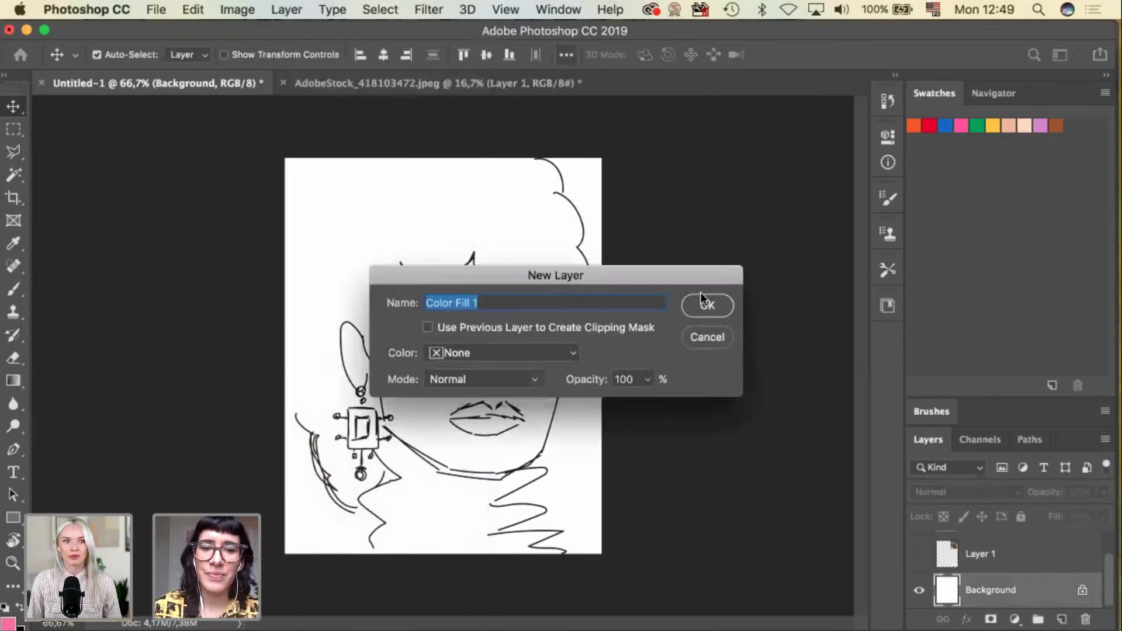
pyautogui.click(706, 305)
pyautogui.moveTo(252, 383); pyautogui.dragTo(731, 314)
pyautogui.moveTo(804, 243); pyautogui.dragTo(837, 241)
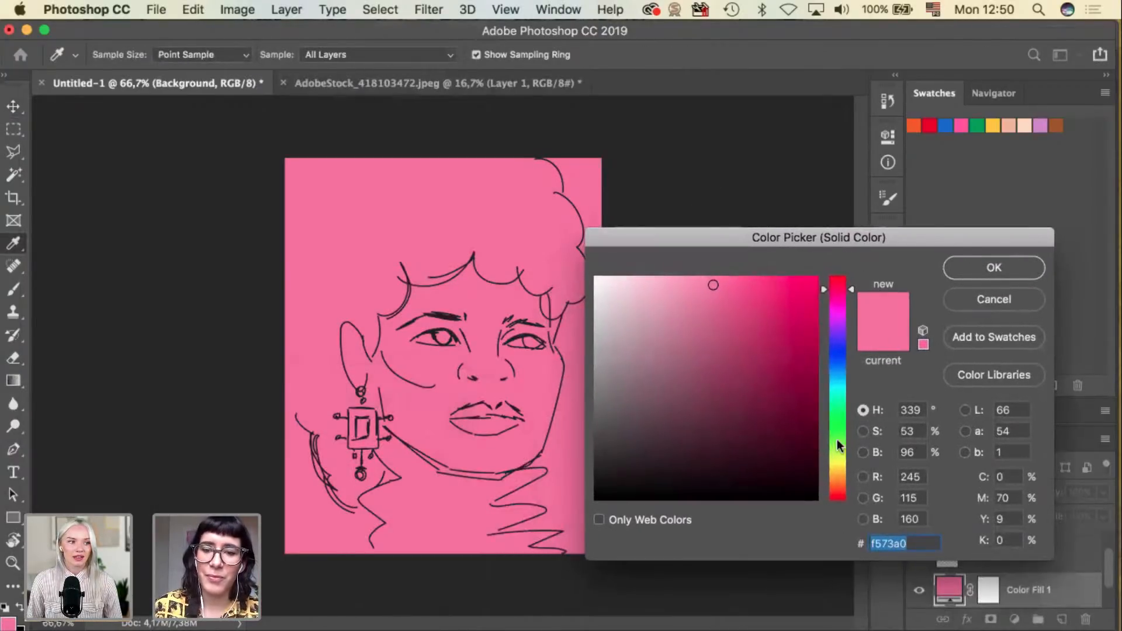
# Try muted green tones, such as #4f7a33, as the fill layer's color behind the sketch.
pyautogui.click(838, 442)
pyautogui.click(720, 387)
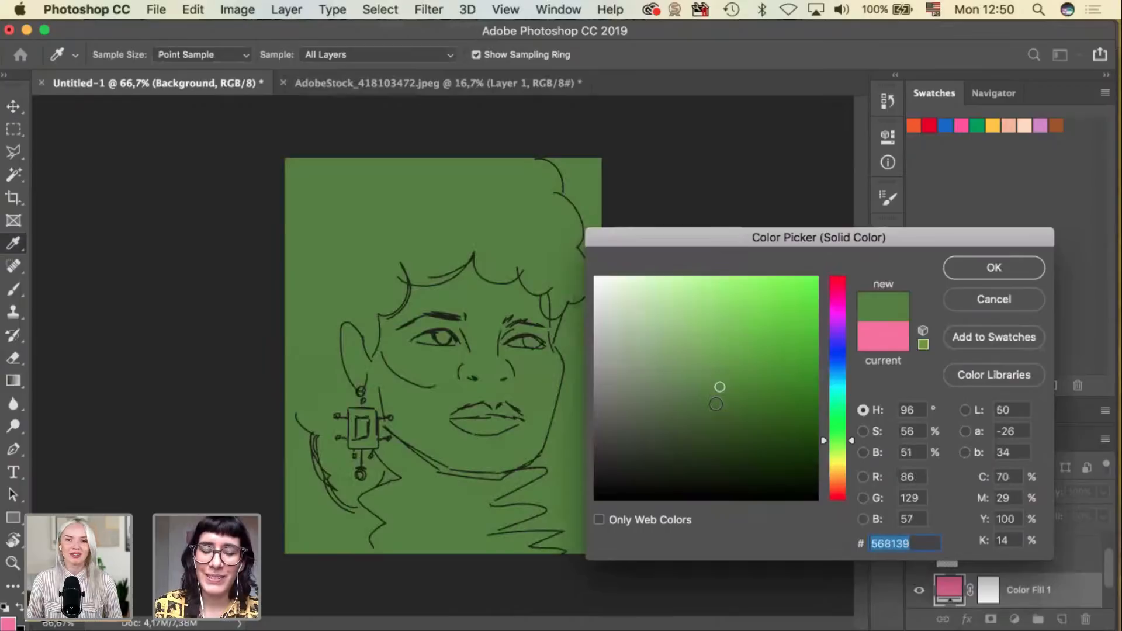
pyautogui.click(721, 387)
pyautogui.click(764, 375)
pyautogui.click(725, 393)
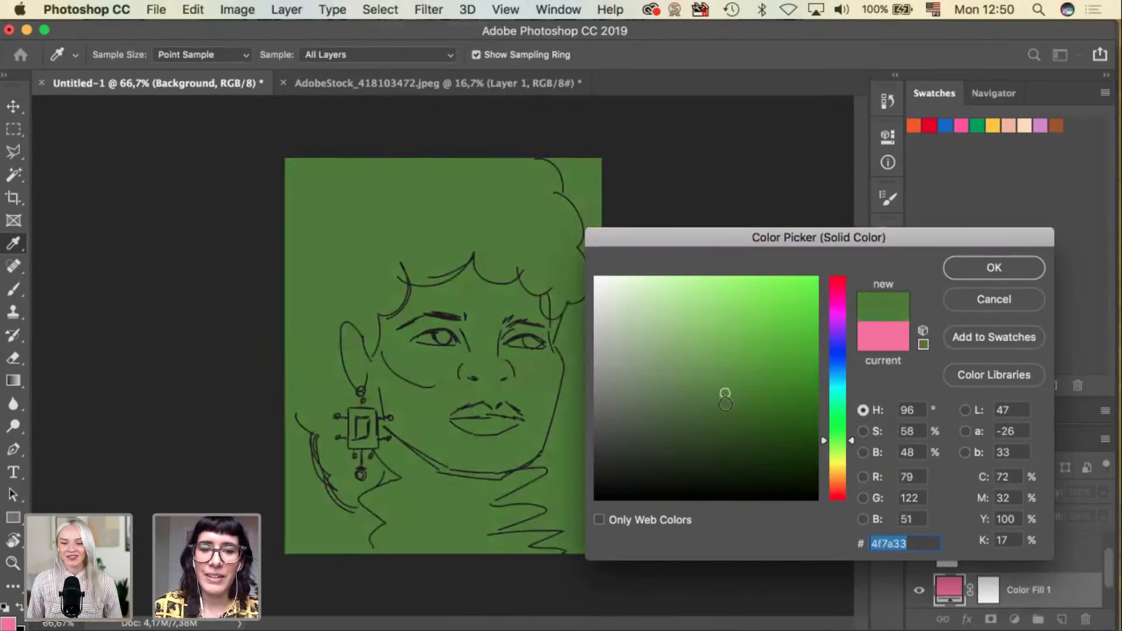
# Try burgundy and purple tones, such as #bf43de, as the fill layer's color.
pyautogui.click(838, 286)
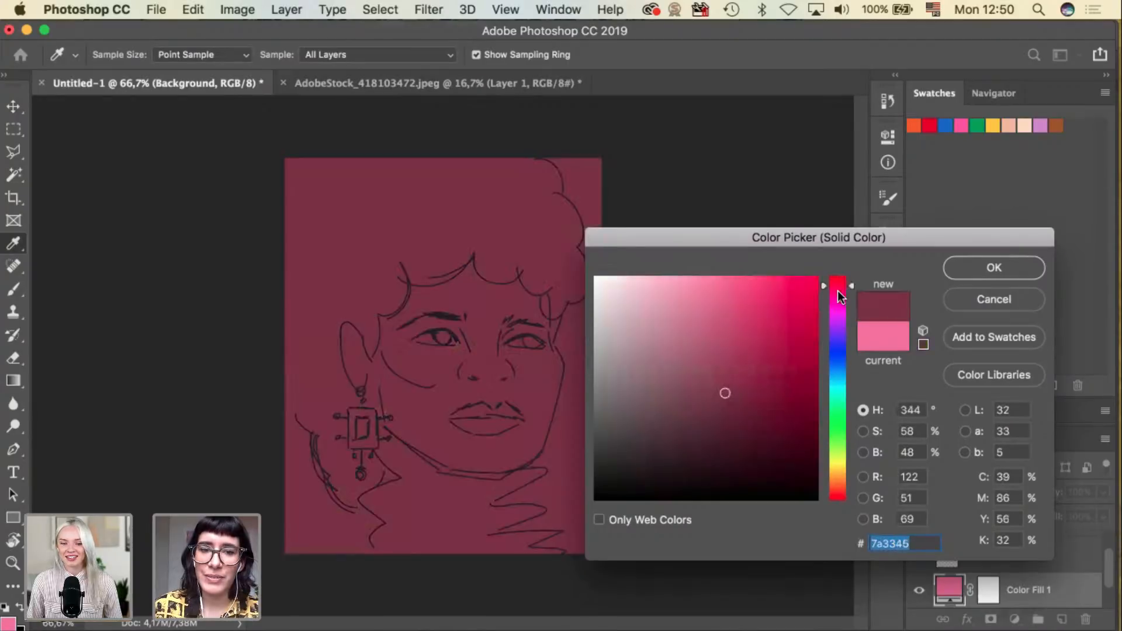
pyautogui.click(840, 309)
pyautogui.click(746, 306)
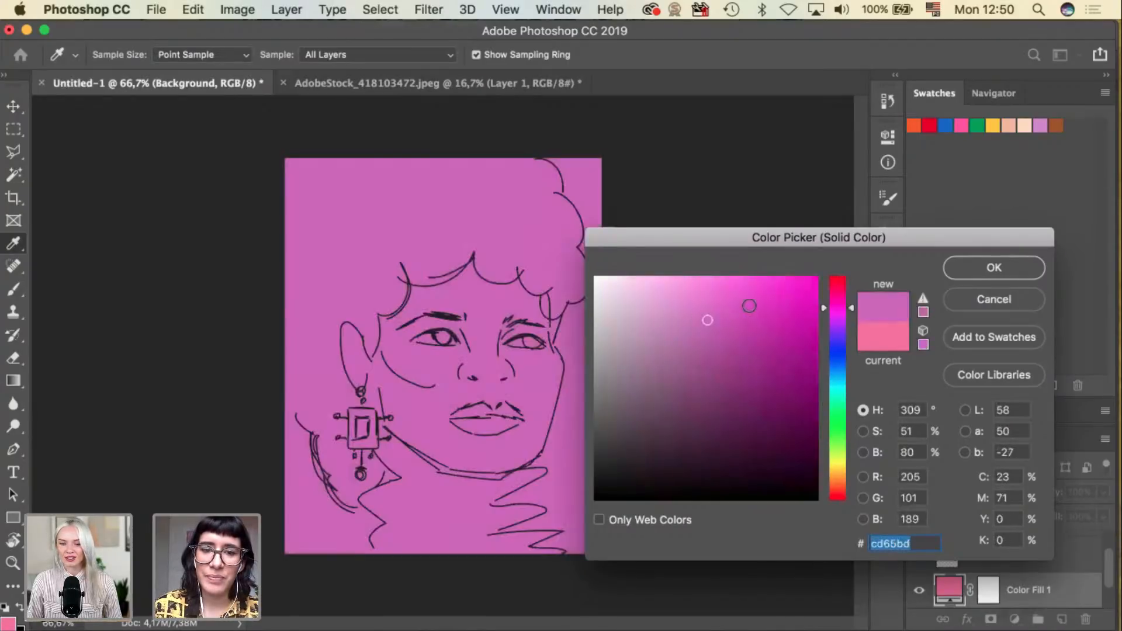
pyautogui.click(750, 305)
pyautogui.click(836, 321)
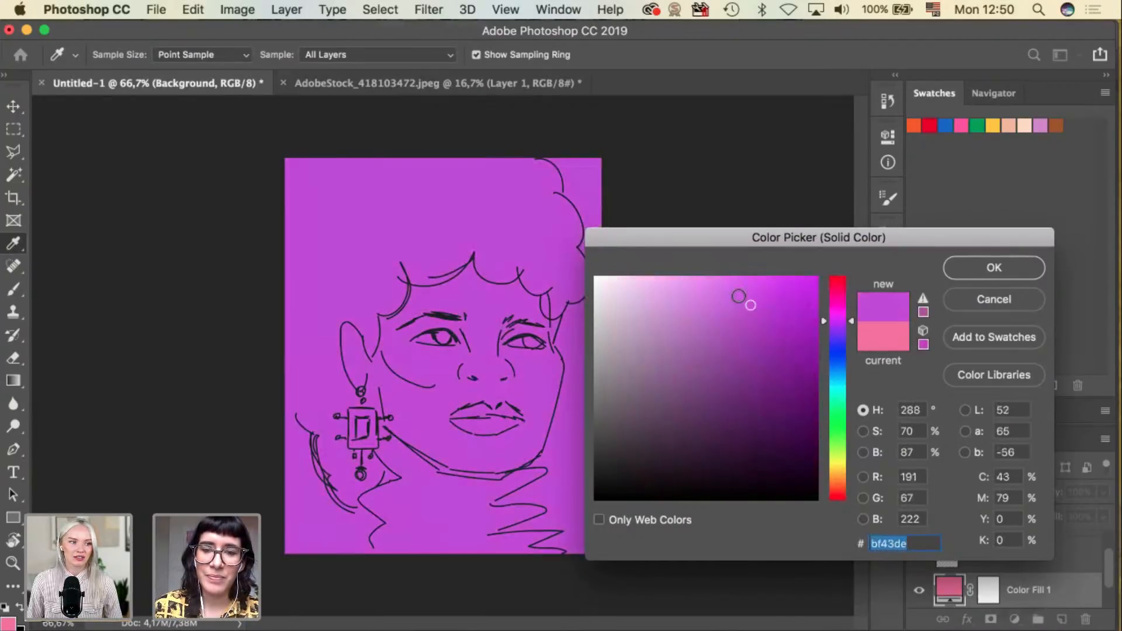
# Set the fill layer's color to the soft pink #eb72ae.
pyautogui.click(835, 295)
pyautogui.click(706, 301)
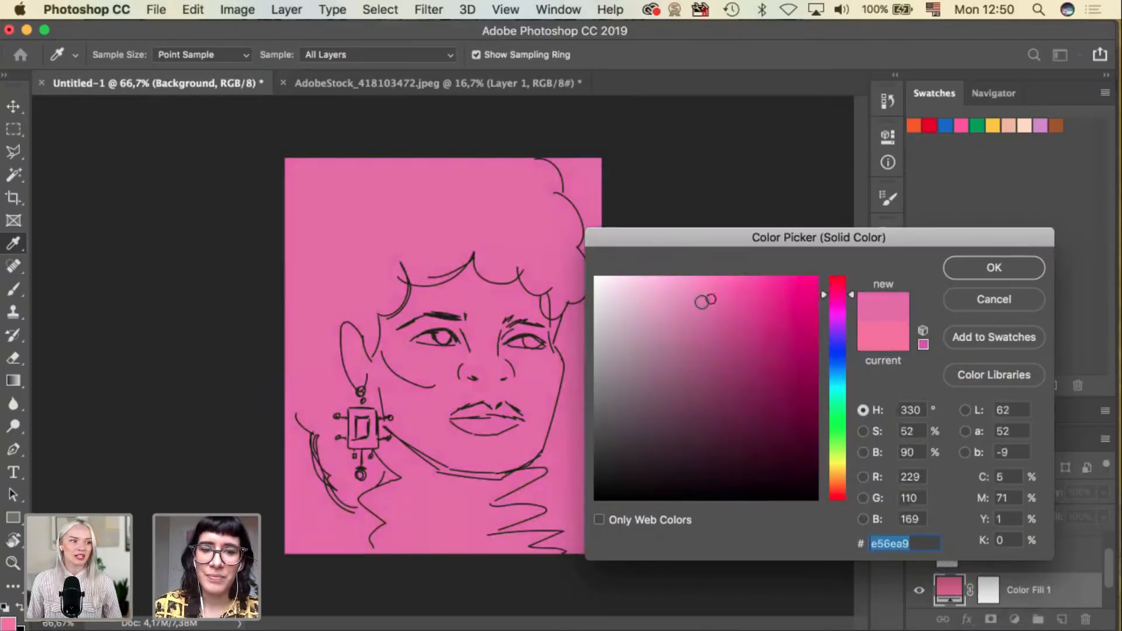
pyautogui.click(709, 294)
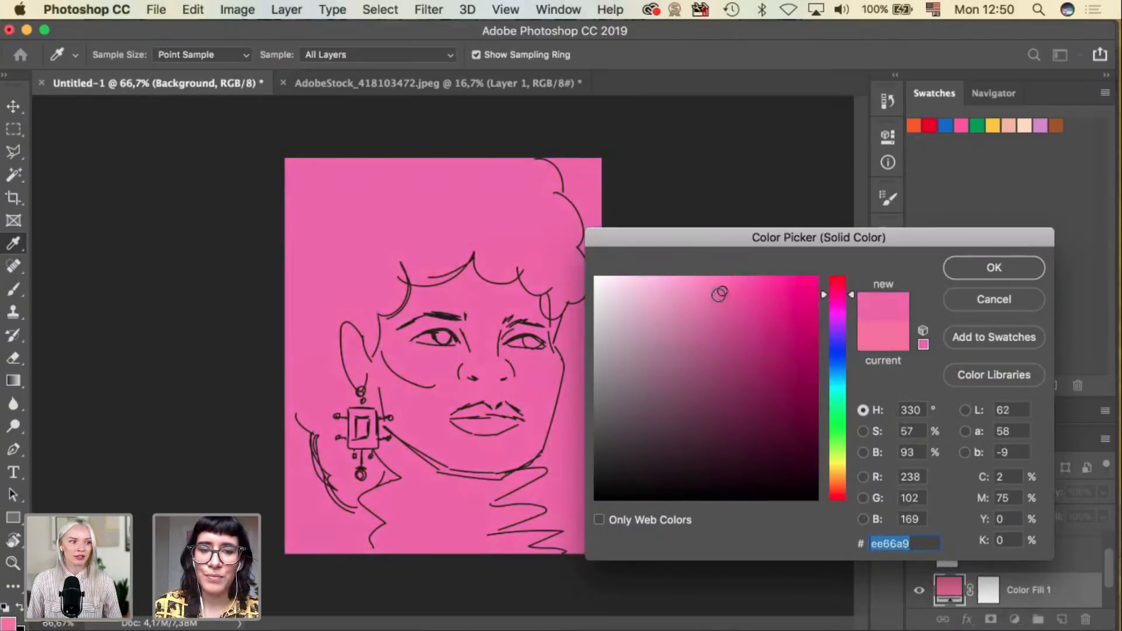
pyautogui.click(711, 296)
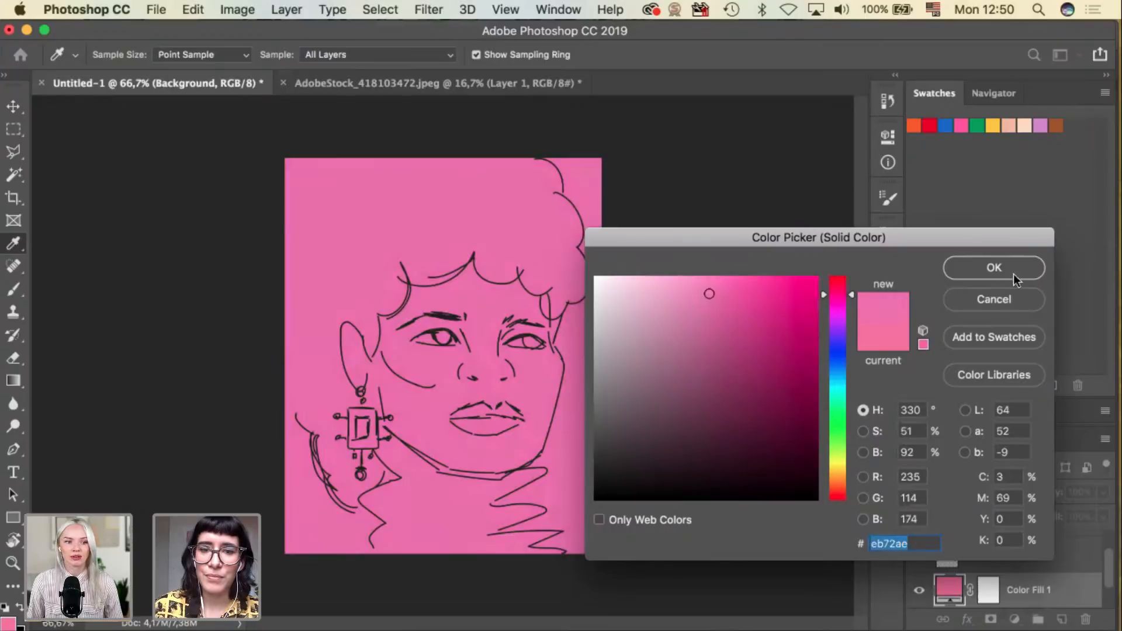
pyautogui.click(1014, 274)
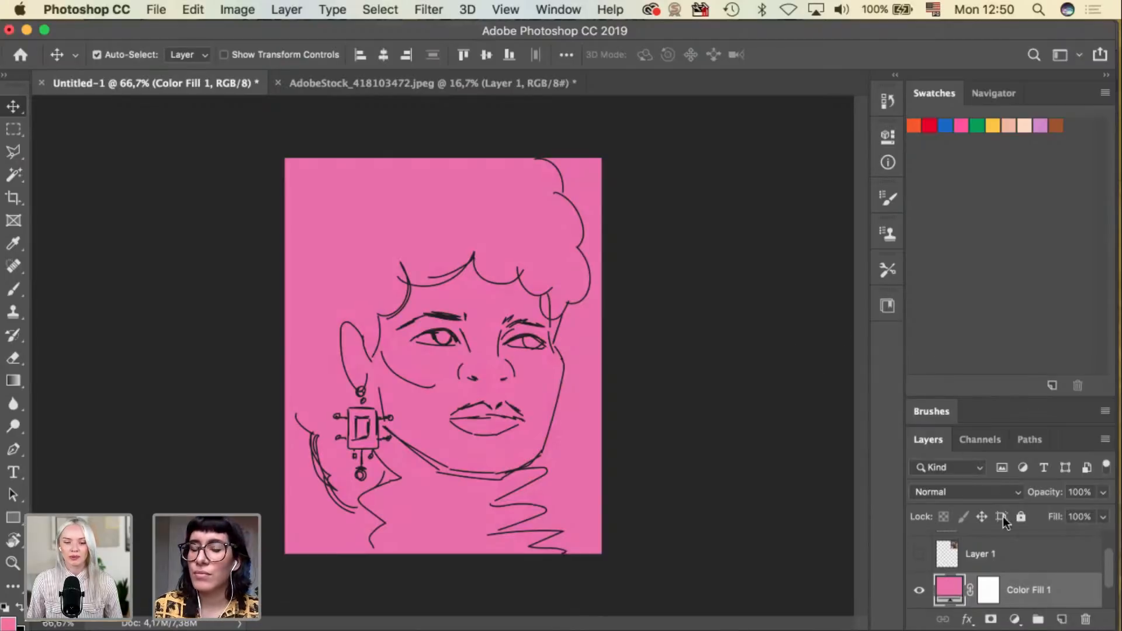
# Create an empty layer above the pink fill and set the foreground color to light orange #ef9c59.
pyautogui.click(1063, 621)
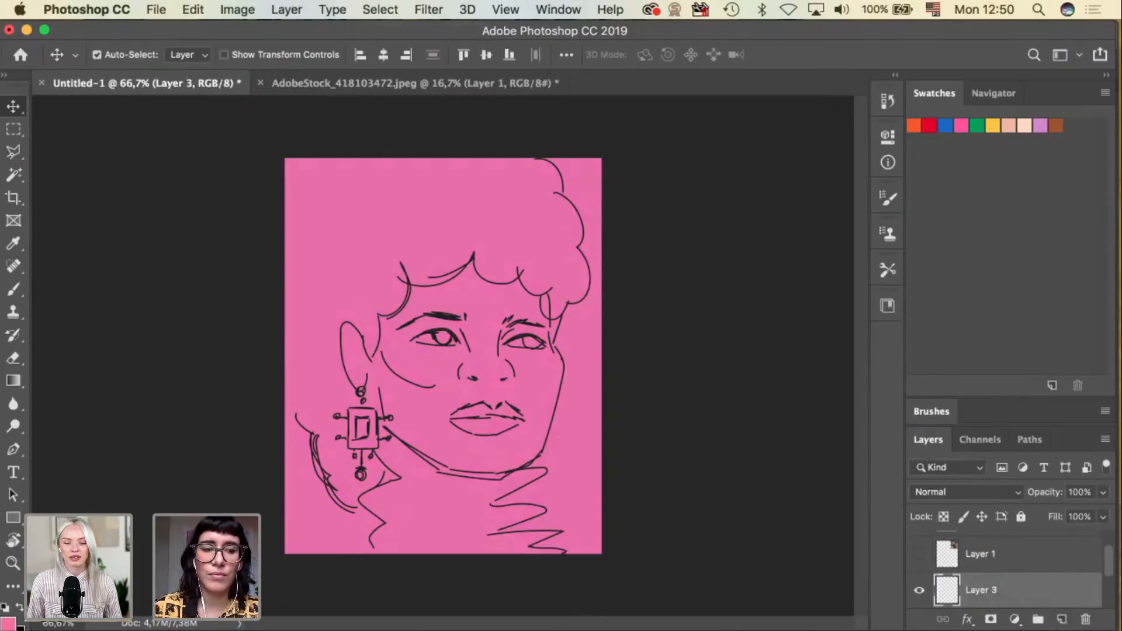
pyautogui.click(9, 621)
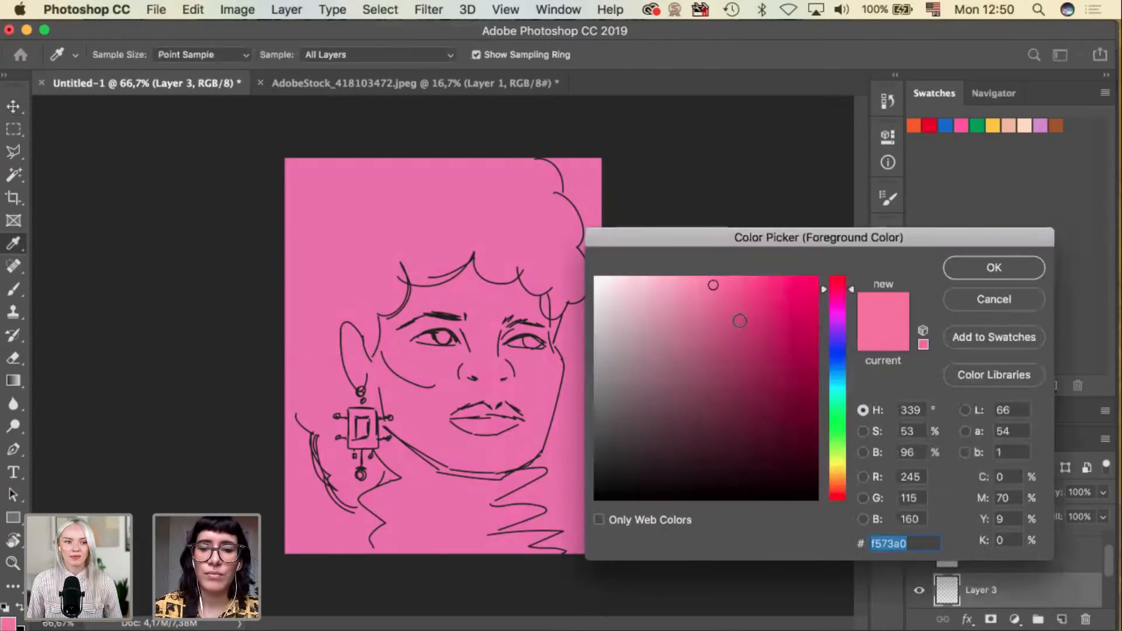
pyautogui.click(834, 488)
pyautogui.moveTo(707, 312); pyautogui.dragTo(735, 291)
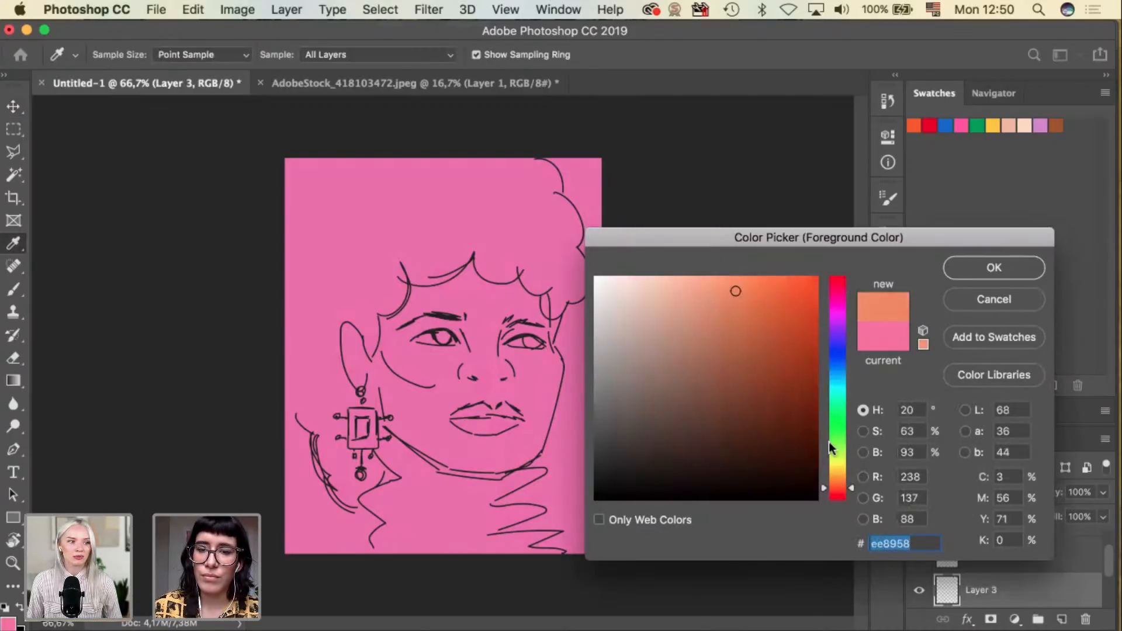
pyautogui.moveTo(829, 492); pyautogui.dragTo(834, 490)
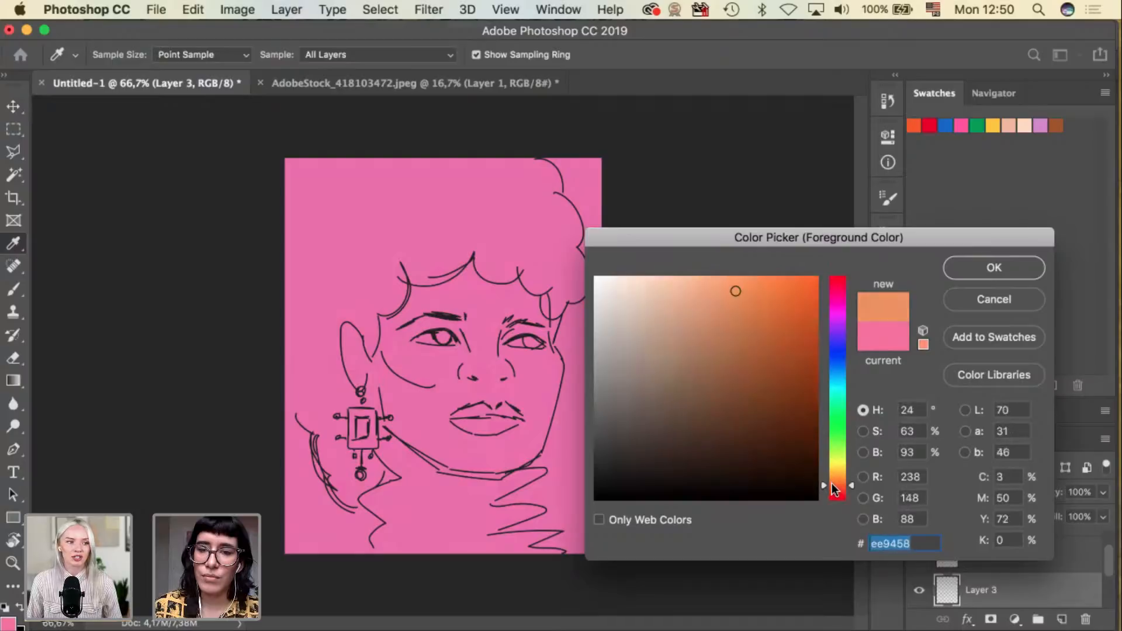
pyautogui.moveTo(756, 294); pyautogui.dragTo(728, 279)
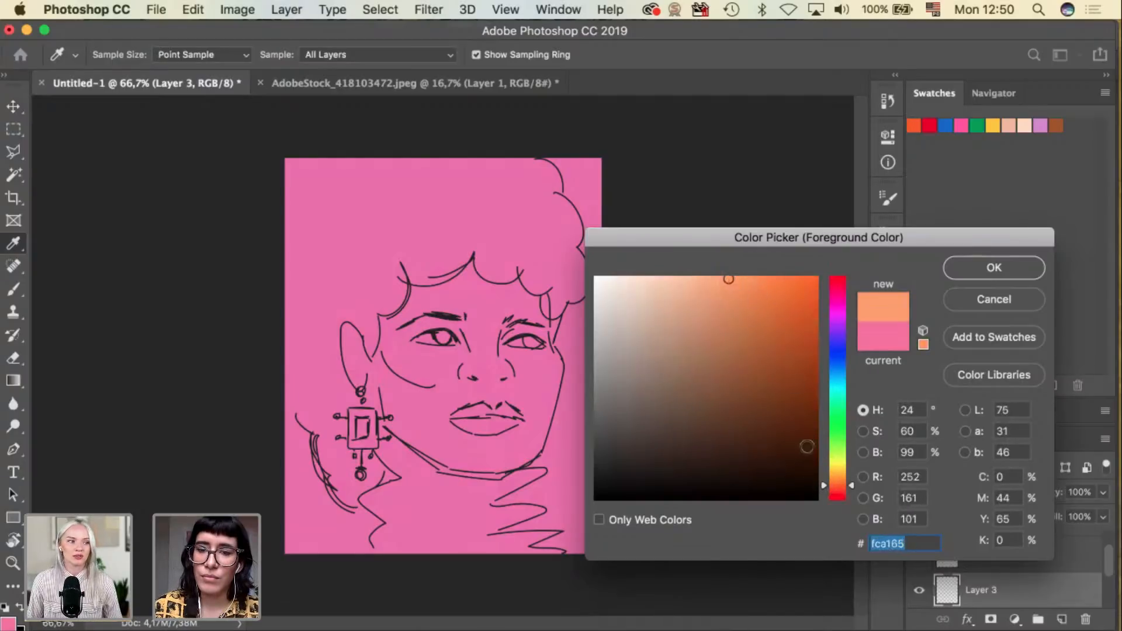
pyautogui.moveTo(835, 492); pyautogui.dragTo(835, 484)
pyautogui.click(735, 289)
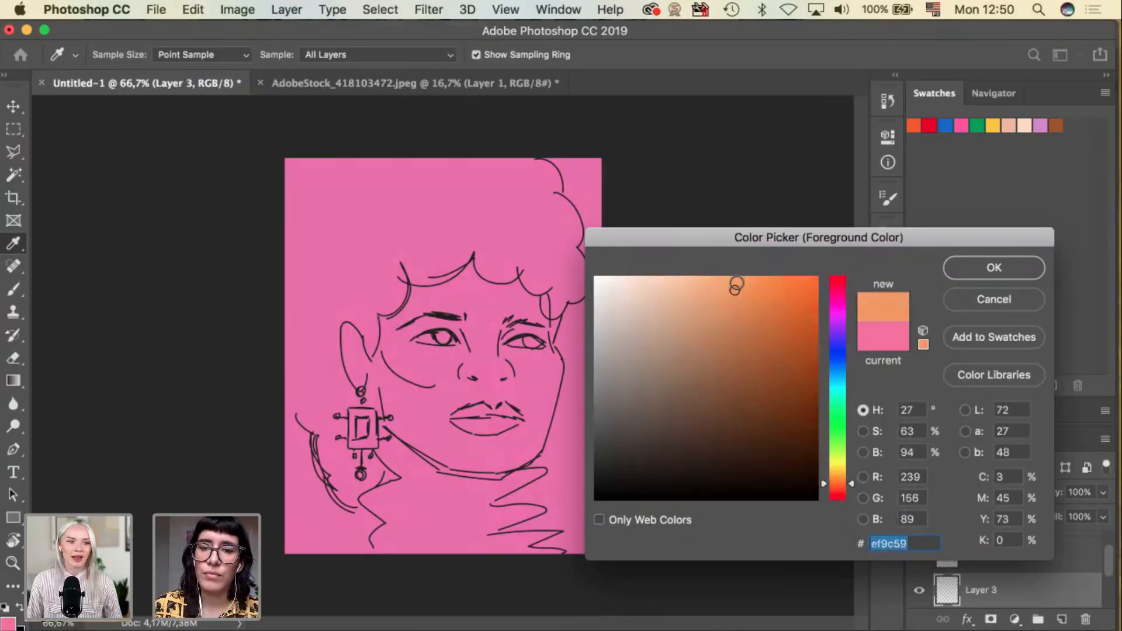
pyautogui.click(971, 267)
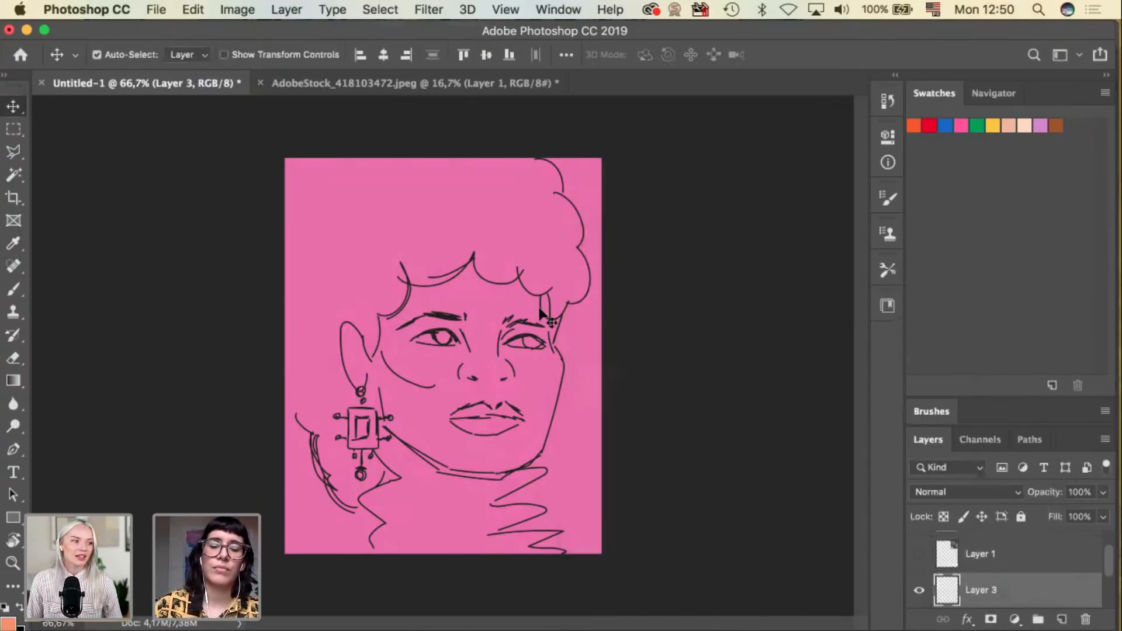
# Choose a textured brush preset, size it to 70 px, and paint orange over the near-side cheek below the cheekbone line.
pyautogui.press('b')
pyautogui.click(105, 54)
pyautogui.click(302, 158)
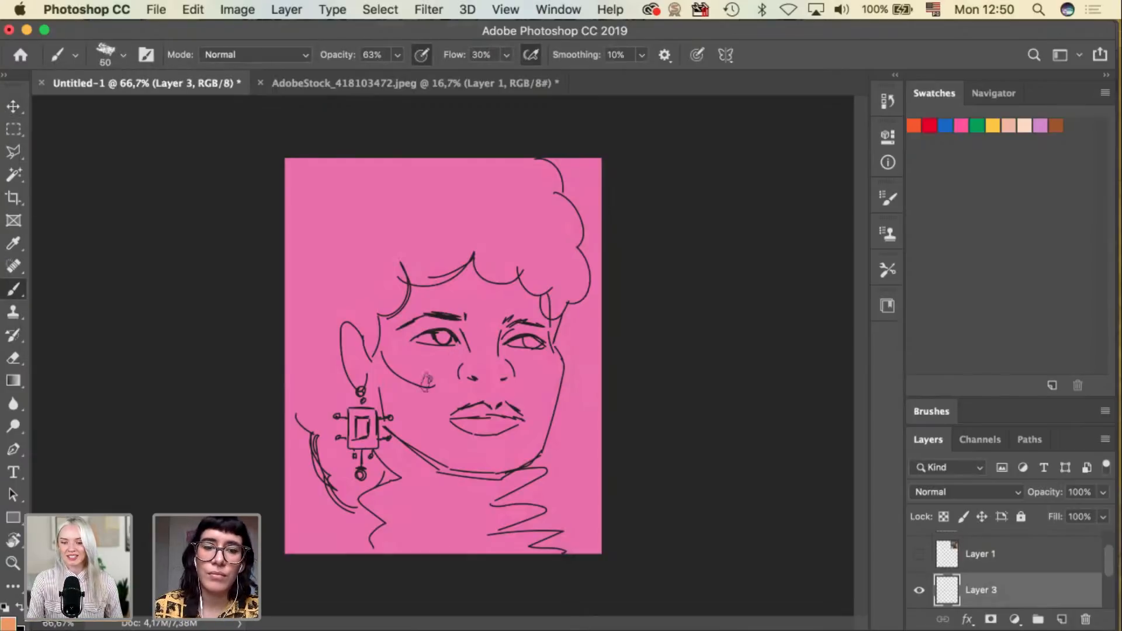
pyautogui.press('[')
pyautogui.press(']')
pyautogui.moveTo(423, 413)
pyautogui.mouseDown()
pyautogui.moveTo(384, 361)
pyautogui.moveTo(399, 410)
pyautogui.moveTo(392, 395)
pyautogui.moveTo(406, 415)
pyautogui.moveTo(435, 414)
pyautogui.mouseUp()
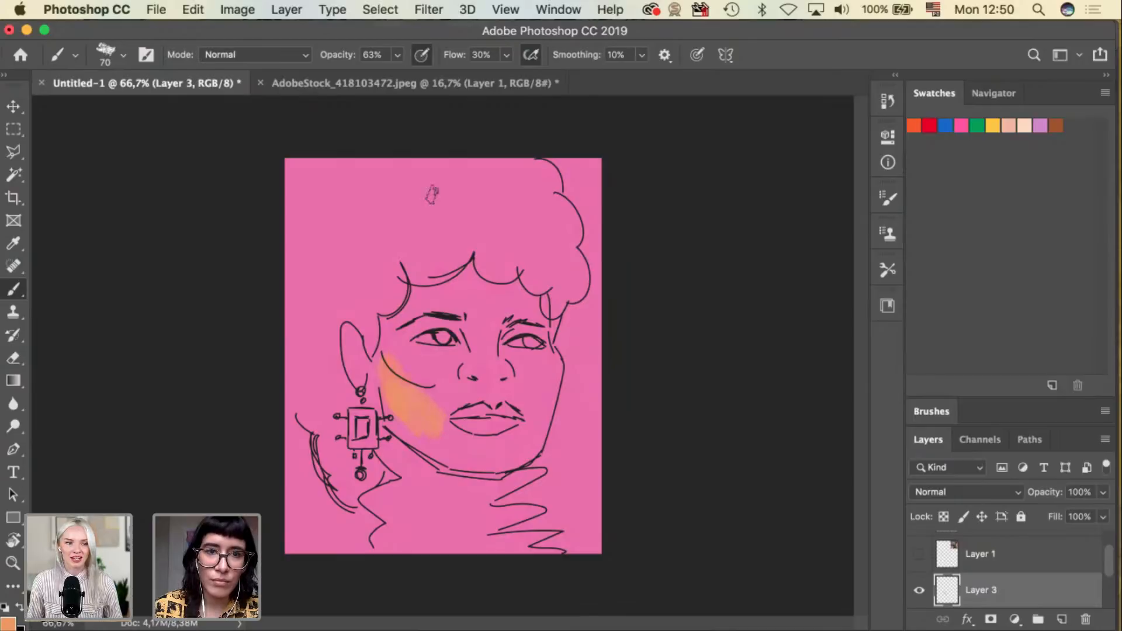
# Raise the brush opacity to 100% and paint the near-side upper cheek, temple and forehead orange up to the forehead's middle.
pyautogui.click(398, 54)
pyautogui.click(428, 75)
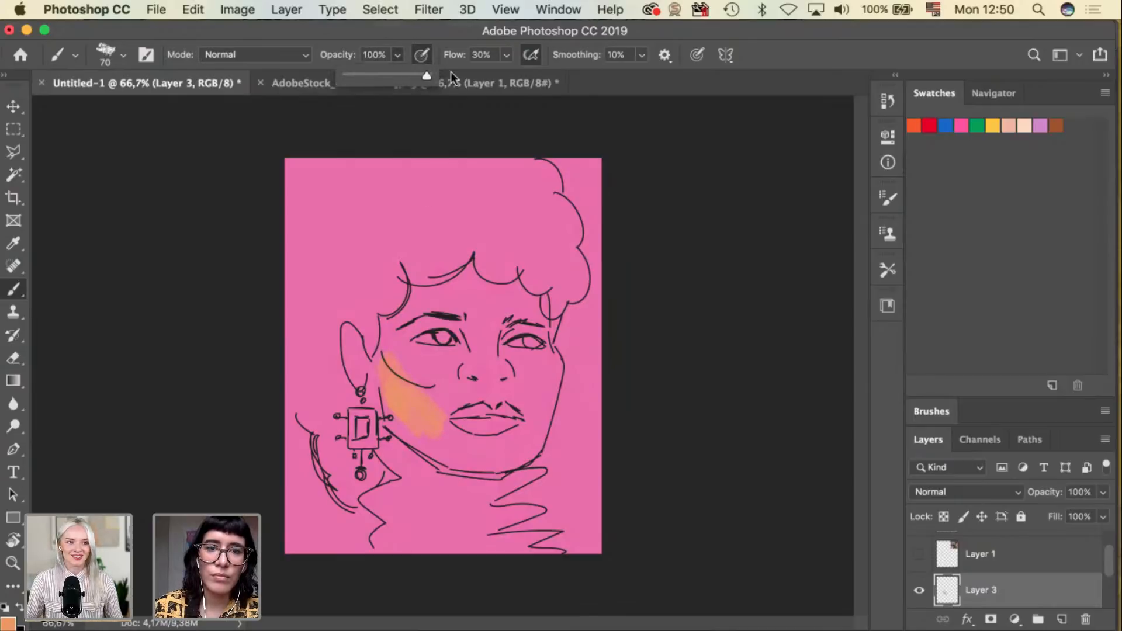
pyautogui.click(412, 367)
pyautogui.moveTo(418, 374)
pyautogui.mouseDown()
pyautogui.moveTo(392, 327)
pyautogui.moveTo(395, 366)
pyautogui.moveTo(401, 313)
pyautogui.moveTo(406, 322)
pyautogui.moveTo(438, 291)
pyautogui.moveTo(480, 286)
pyautogui.moveTo(485, 307)
pyautogui.mouseUp()
# Enlarge the brush to 80 px and paint the far cheek, jaw, chin, nose and the rest of the forehead orange.
pyautogui.press(']')
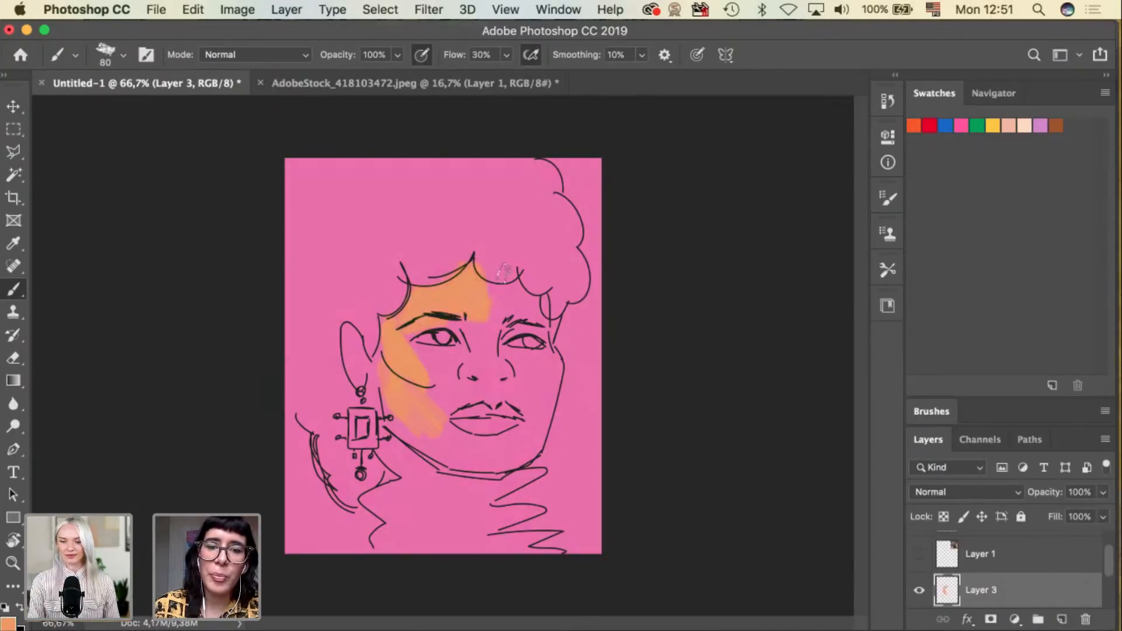
pyautogui.moveTo(540, 348)
pyautogui.mouseDown()
pyautogui.moveTo(518, 355)
pyautogui.moveTo(562, 369)
pyautogui.moveTo(537, 437)
pyautogui.moveTo(544, 379)
pyautogui.moveTo(508, 354)
pyautogui.moveTo(529, 377)
pyautogui.mouseUp()
pyautogui.moveTo(487, 450)
pyautogui.mouseDown()
pyautogui.moveTo(434, 436)
pyautogui.moveTo(465, 456)
pyautogui.moveTo(446, 450)
pyautogui.moveTo(491, 456)
pyautogui.moveTo(472, 458)
pyautogui.moveTo(513, 451)
pyautogui.moveTo(538, 441)
pyautogui.moveTo(552, 398)
pyautogui.mouseUp()
pyautogui.moveTo(447, 445)
pyautogui.mouseDown()
pyautogui.moveTo(462, 431)
pyautogui.moveTo(432, 425)
pyautogui.moveTo(475, 447)
pyautogui.moveTo(502, 445)
pyautogui.moveTo(519, 401)
pyautogui.moveTo(516, 383)
pyautogui.moveTo(507, 393)
pyautogui.moveTo(533, 404)
pyautogui.moveTo(529, 395)
pyautogui.moveTo(403, 403)
pyautogui.moveTo(398, 432)
pyautogui.moveTo(450, 456)
pyautogui.mouseUp()
pyautogui.moveTo(464, 354)
pyautogui.mouseDown()
pyautogui.moveTo(411, 374)
pyautogui.moveTo(437, 363)
pyautogui.moveTo(410, 349)
pyautogui.moveTo(444, 375)
pyautogui.moveTo(490, 480)
pyautogui.moveTo(485, 389)
pyautogui.moveTo(449, 405)
pyautogui.moveTo(498, 395)
pyautogui.mouseUp()
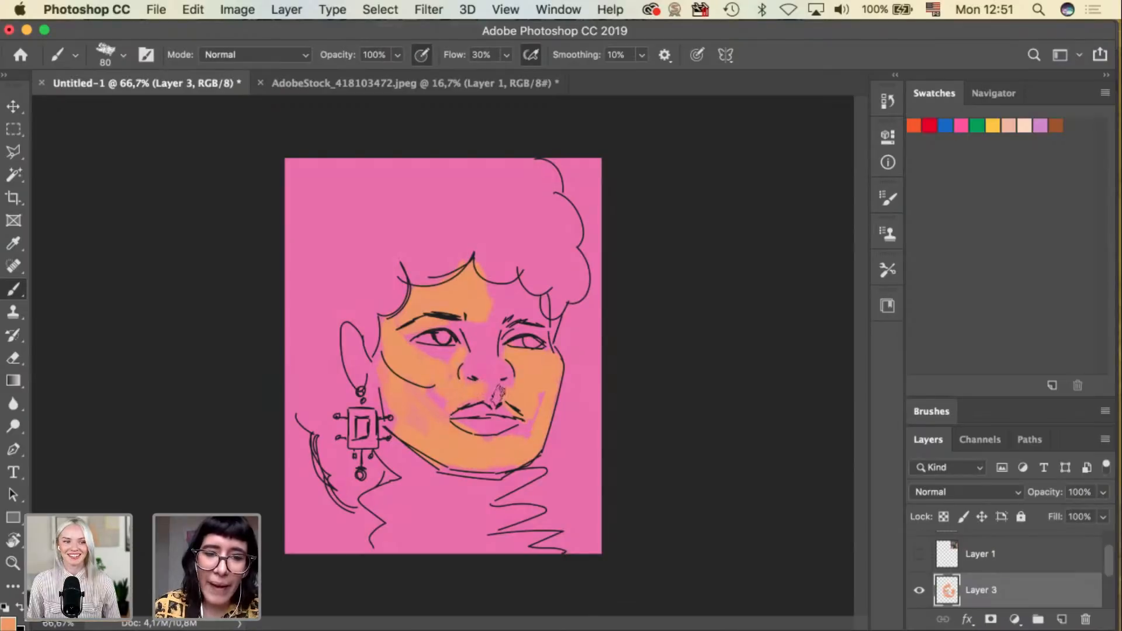
pyautogui.moveTo(504, 322)
pyautogui.mouseDown()
pyautogui.moveTo(485, 354)
pyautogui.moveTo(473, 308)
pyautogui.moveTo(483, 354)
pyautogui.moveTo(470, 313)
pyautogui.moveTo(490, 353)
pyautogui.moveTo(468, 370)
pyautogui.moveTo(505, 374)
pyautogui.mouseUp()
pyautogui.moveTo(542, 331)
pyautogui.mouseDown()
pyautogui.moveTo(527, 305)
pyautogui.moveTo(502, 320)
pyautogui.moveTo(527, 309)
pyautogui.moveTo(490, 293)
pyautogui.moveTo(517, 288)
pyautogui.moveTo(538, 302)
pyautogui.mouseUp()
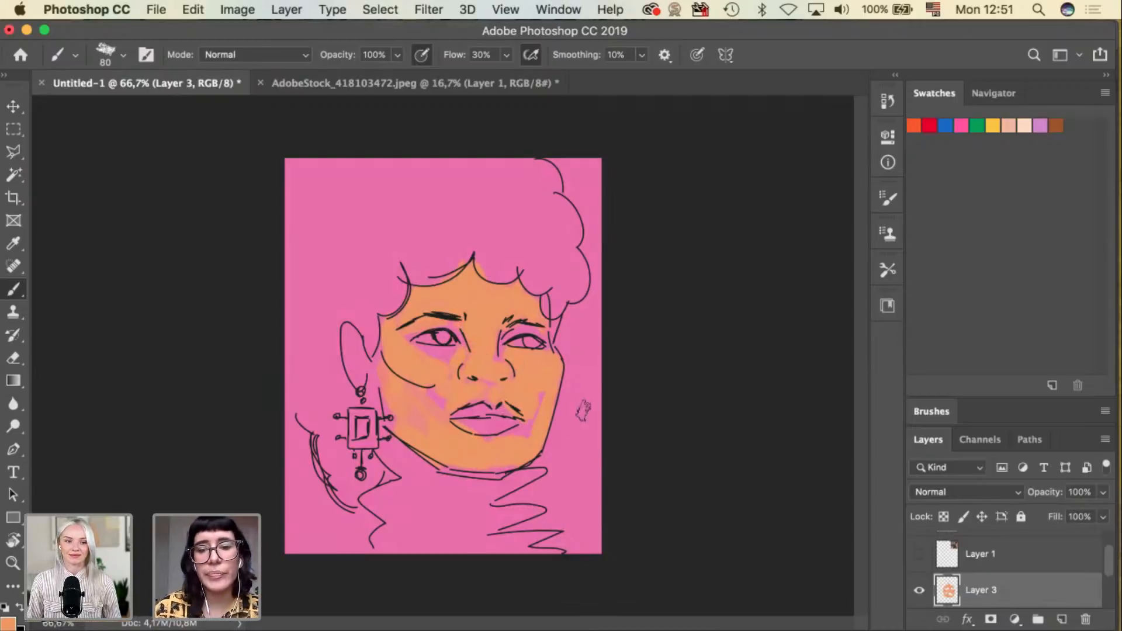
# Add a Color Overlay effect to the painted face layer and open its color for editing, keeping the face in view.
pyautogui.click(967, 619)
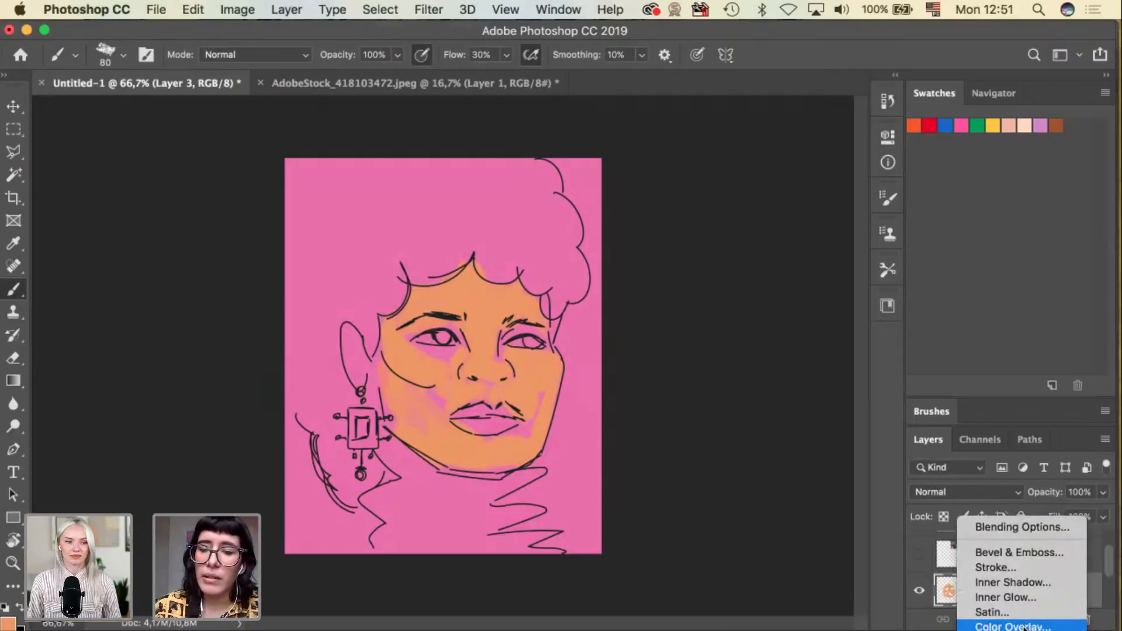
pyautogui.click(1013, 627)
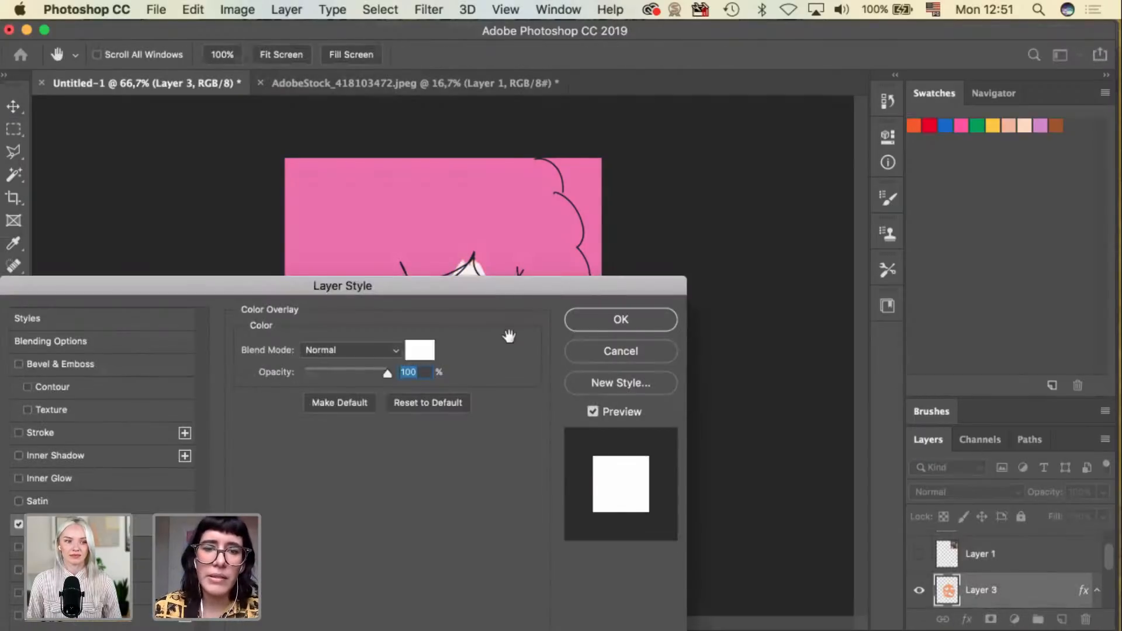
pyautogui.moveTo(508, 287); pyautogui.dragTo(509, 357)
pyautogui.click(434, 419)
pyautogui.moveTo(346, 352); pyautogui.dragTo(308, 482)
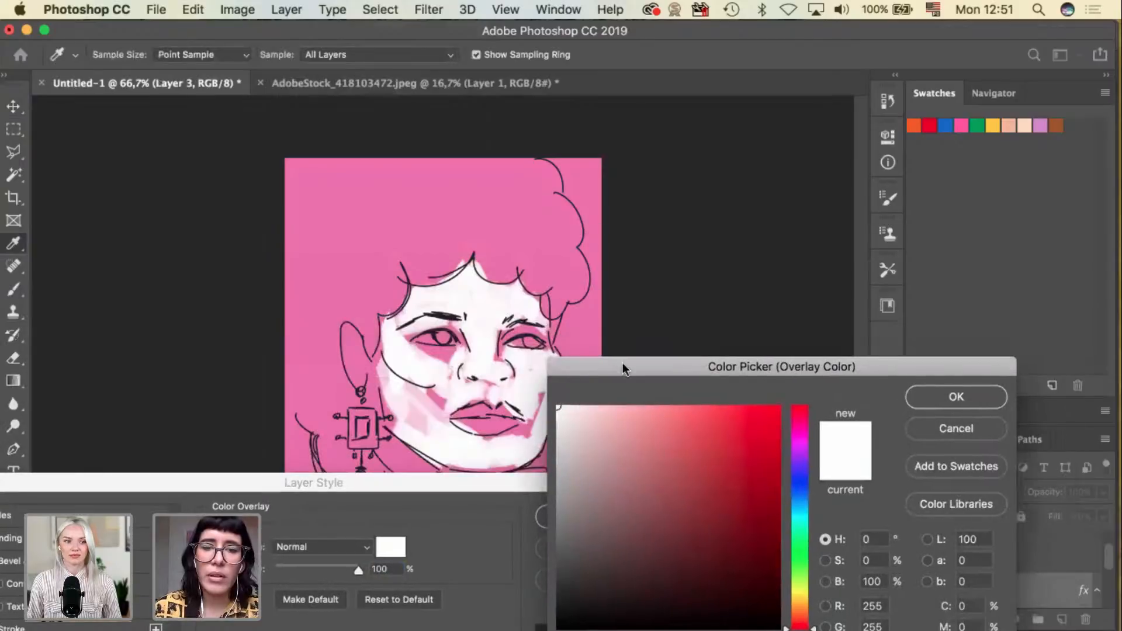
pyautogui.moveTo(621, 363); pyautogui.dragTo(687, 215)
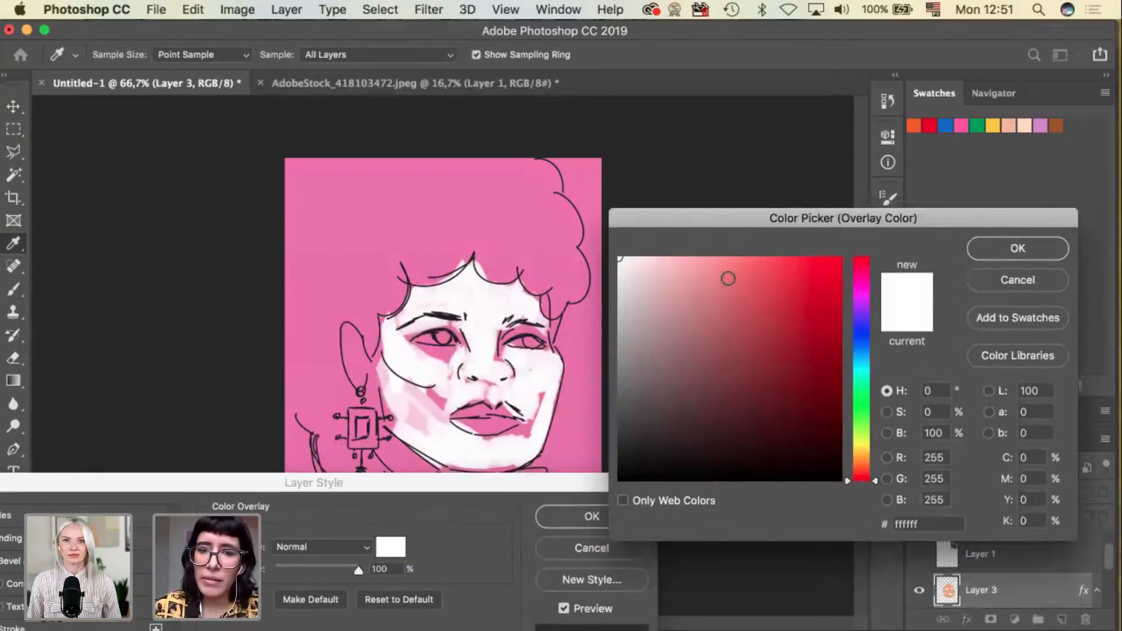
# Set the face layer's Color Overlay to orange #fb8944 and apply the layer style.
pyautogui.click(729, 278)
pyautogui.click(723, 268)
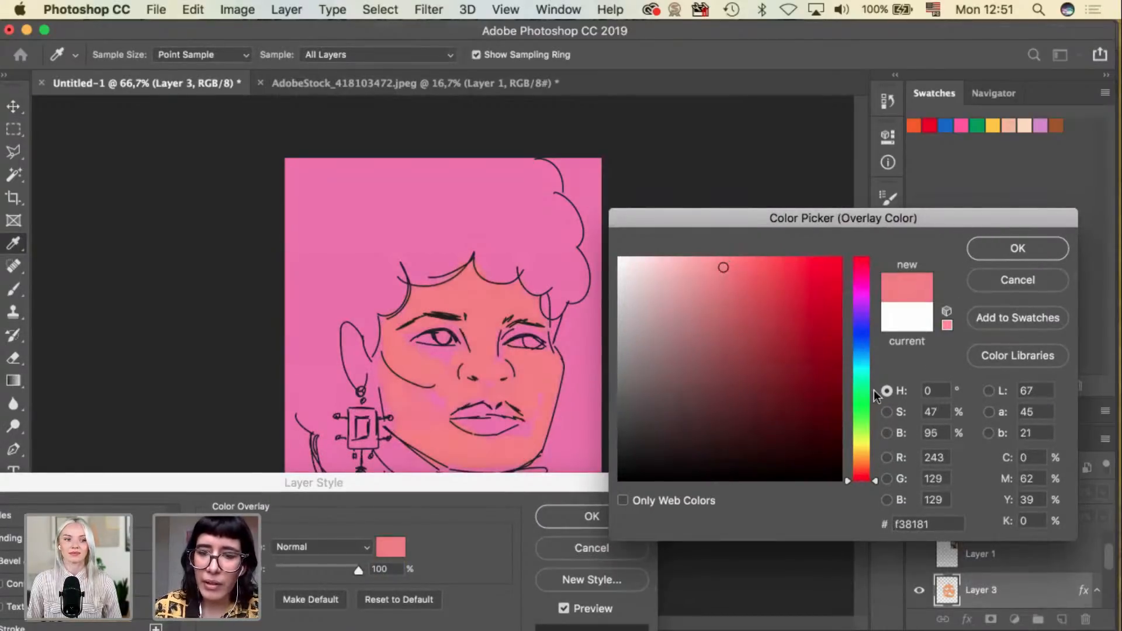
pyautogui.click(860, 468)
pyautogui.click(763, 268)
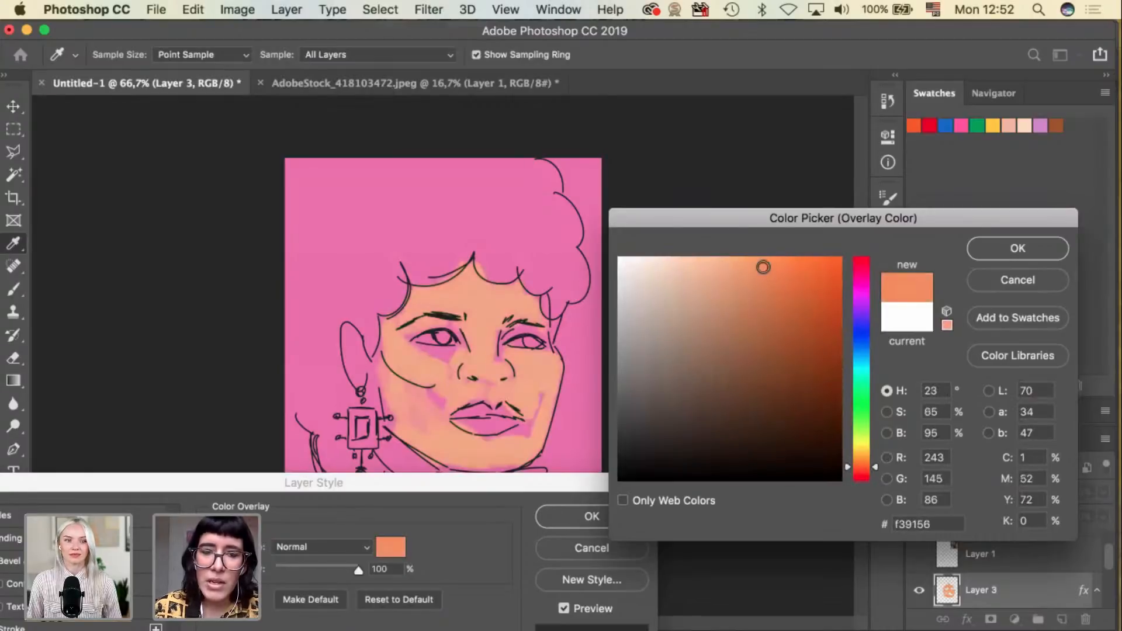
pyautogui.click(769, 260)
pyautogui.click(756, 259)
pyautogui.moveTo(770, 280); pyautogui.dragTo(782, 263)
pyautogui.click(797, 264)
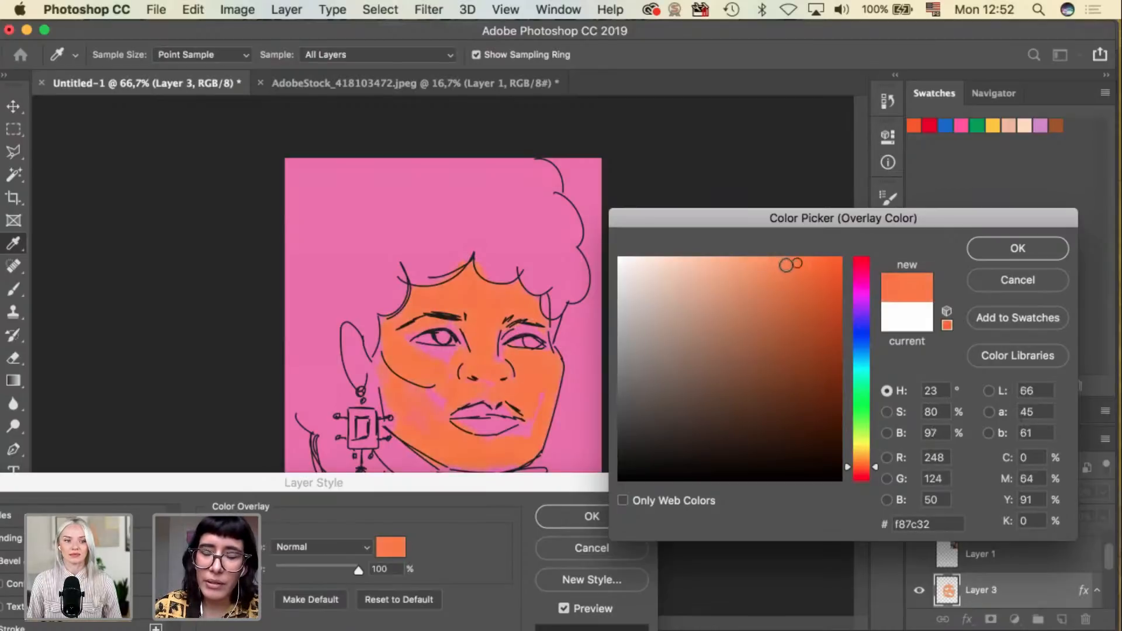
pyautogui.click(789, 261)
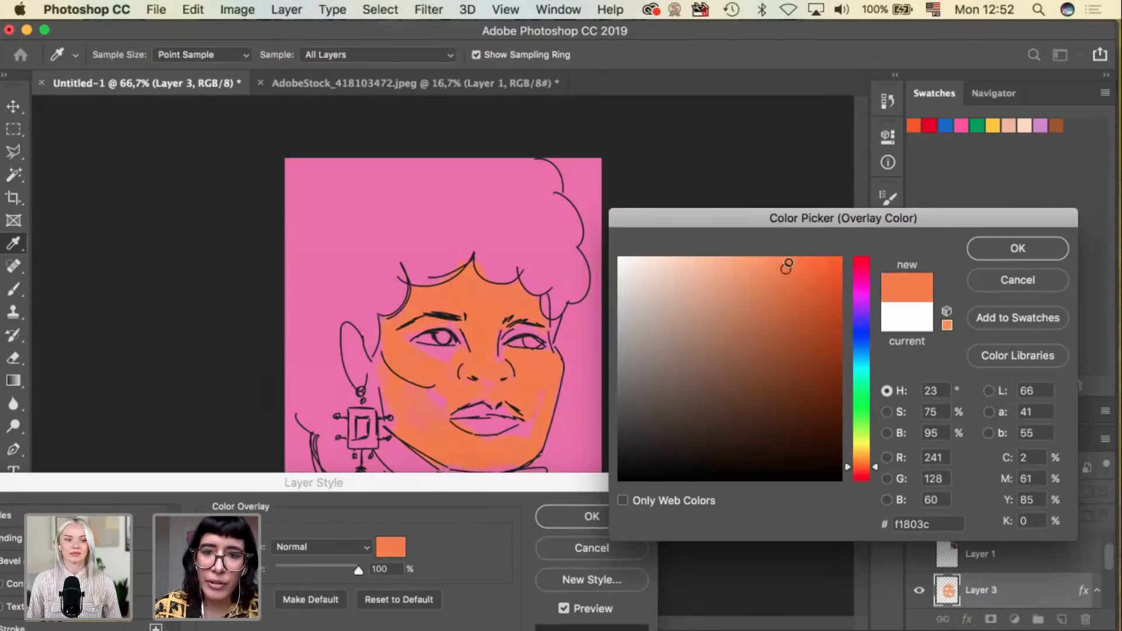
pyautogui.click(782, 261)
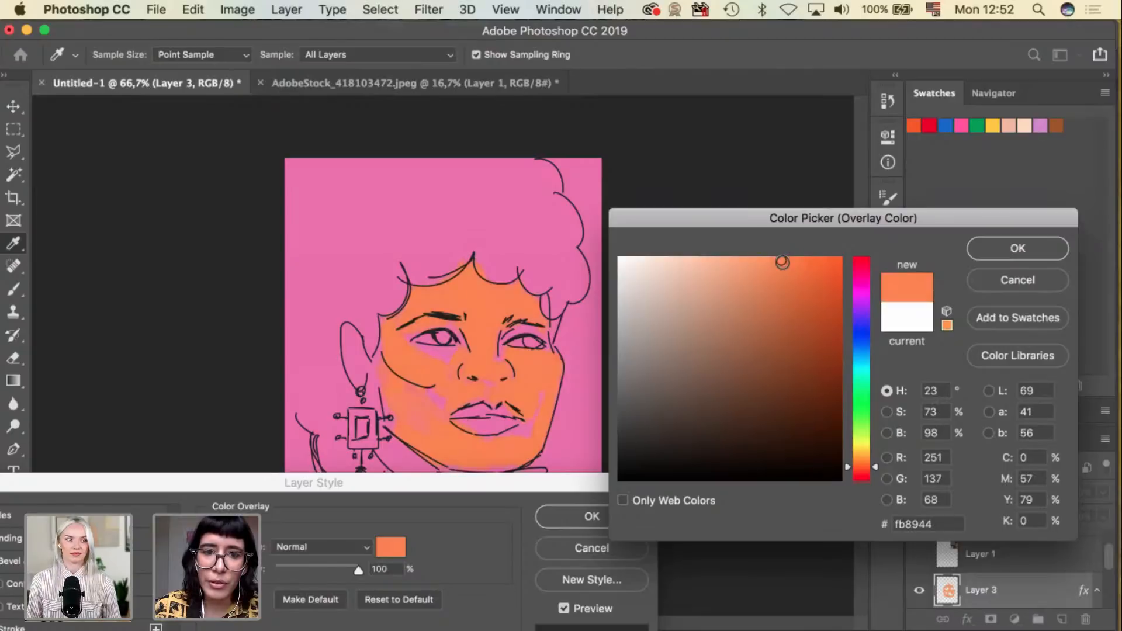
pyautogui.click(988, 243)
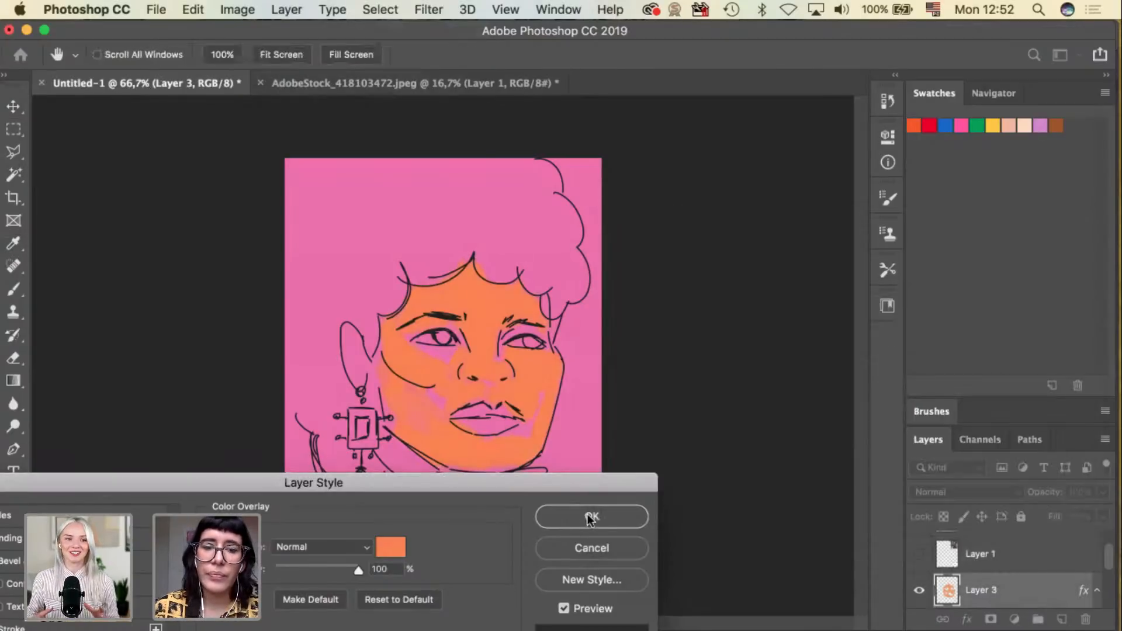
pyautogui.click(588, 517)
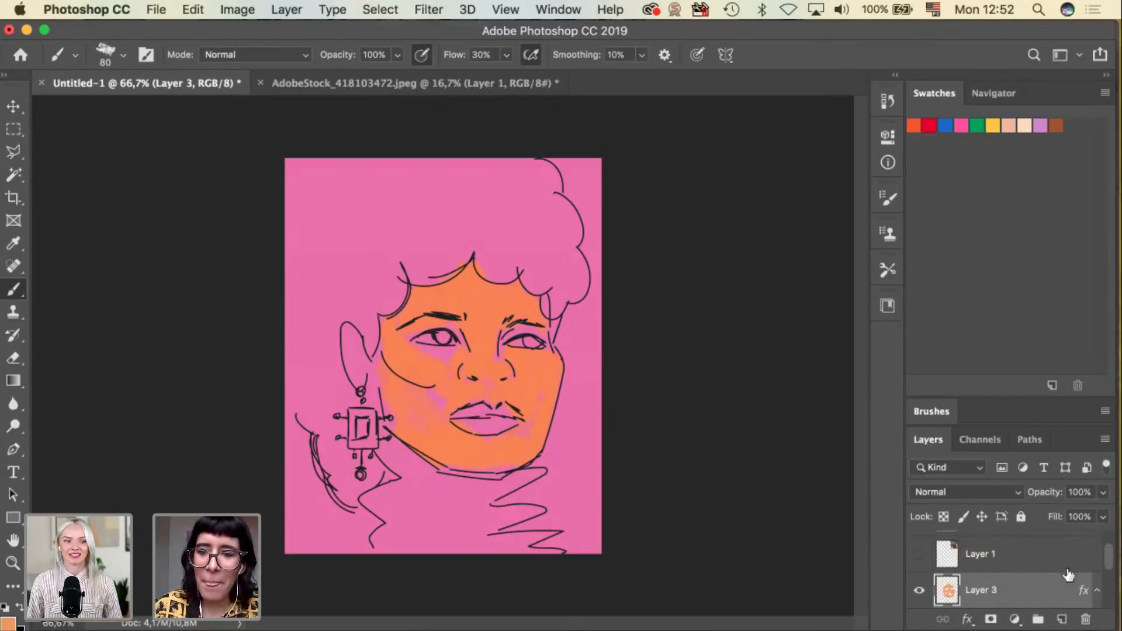
# Set the foreground color to dark brown #302115 and, on a new layer above the face, paint the hair edge along the forehead.
pyautogui.scroll(-1, 1110, 567)
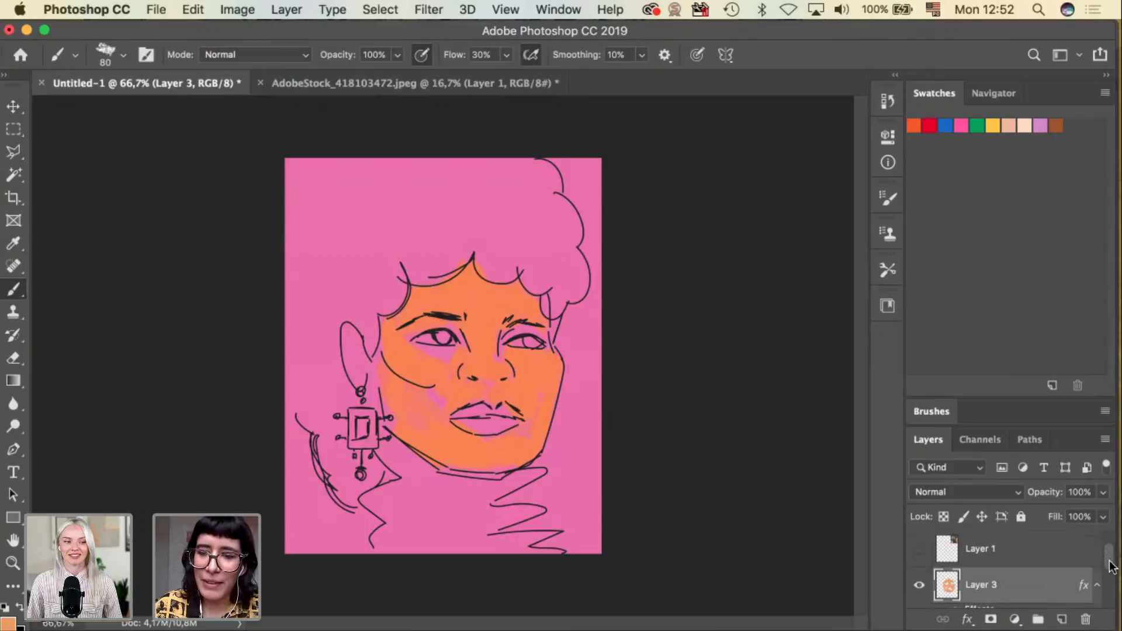
pyautogui.click(8, 624)
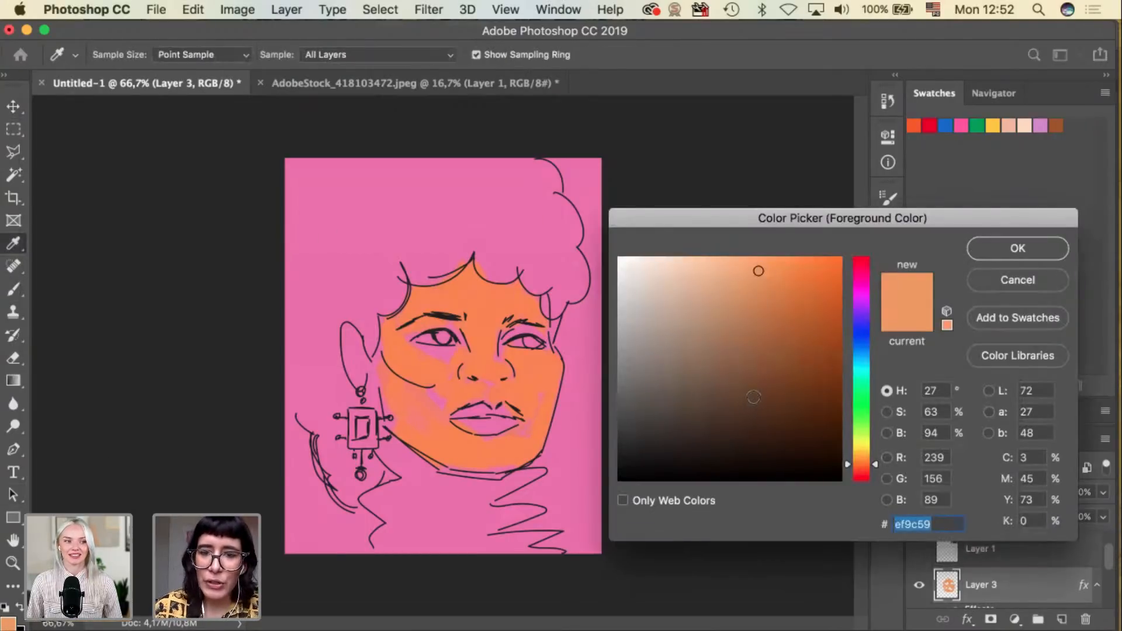
pyautogui.moveTo(747, 431); pyautogui.dragTo(743, 438)
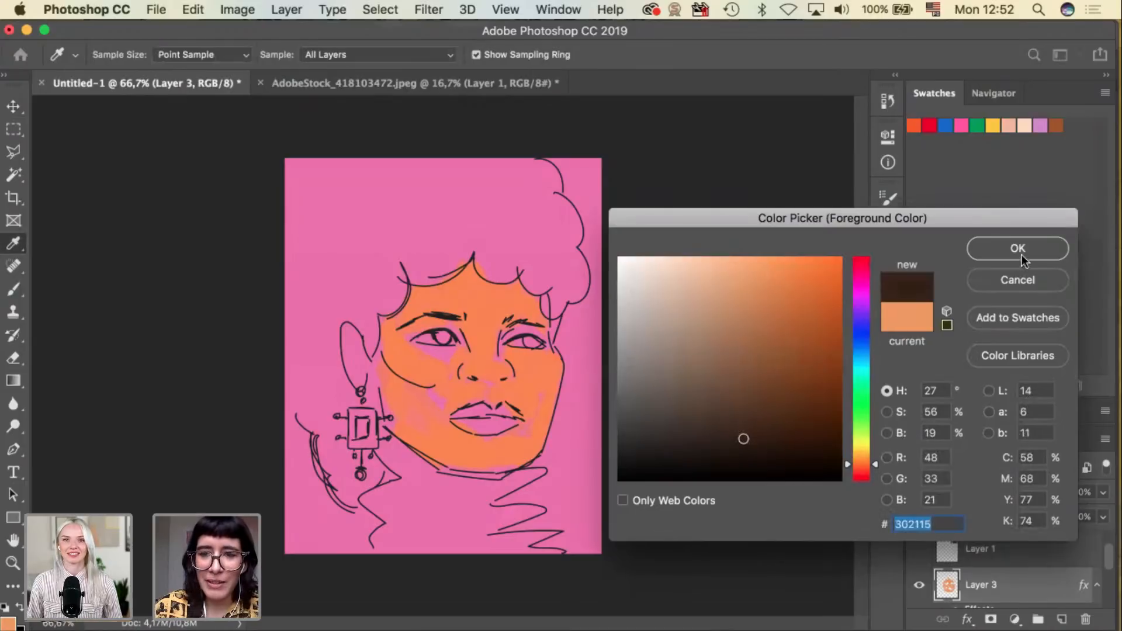
pyautogui.click(1020, 252)
pyautogui.click(1062, 619)
pyautogui.moveTo(409, 266)
pyautogui.mouseDown()
pyautogui.moveTo(478, 247)
pyautogui.moveTo(495, 269)
pyautogui.moveTo(489, 251)
pyautogui.moveTo(513, 261)
pyautogui.moveTo(481, 254)
pyautogui.moveTo(498, 267)
pyautogui.moveTo(529, 261)
pyautogui.moveTo(540, 276)
pyautogui.moveTo(537, 265)
pyautogui.moveTo(541, 283)
pyautogui.moveTo(532, 257)
pyautogui.mouseUp()
# Enlarge the brush to 90 px and fill the curly hair dark brown, including the crown, around the ear and behind the earring.
pyautogui.press(']')
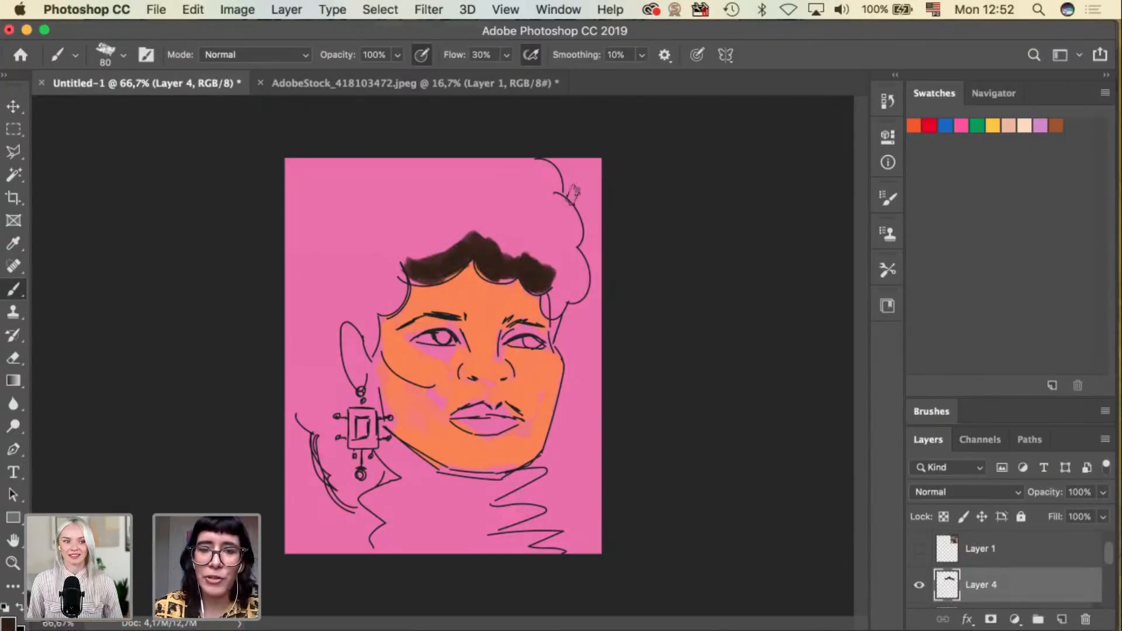
pyautogui.moveTo(558, 213)
pyautogui.mouseDown()
pyautogui.moveTo(546, 174)
pyautogui.moveTo(523, 160)
pyautogui.mouseUp()
pyautogui.moveTo(288, 376)
pyautogui.mouseDown()
pyautogui.moveTo(333, 430)
pyautogui.moveTo(320, 471)
pyautogui.moveTo(350, 488)
pyautogui.moveTo(374, 462)
pyautogui.moveTo(358, 506)
pyautogui.moveTo(330, 500)
pyautogui.mouseUp()
pyautogui.moveTo(333, 304)
pyautogui.mouseDown()
pyautogui.moveTo(345, 389)
pyautogui.moveTo(325, 310)
pyautogui.moveTo(328, 327)
pyautogui.moveTo(374, 319)
pyautogui.moveTo(350, 301)
pyautogui.moveTo(320, 318)
pyautogui.moveTo(319, 333)
pyautogui.moveTo(358, 292)
pyautogui.moveTo(403, 275)
pyautogui.moveTo(374, 310)
pyautogui.moveTo(391, 315)
pyautogui.mouseUp()
pyautogui.moveTo(289, 175)
pyautogui.mouseDown()
pyautogui.moveTo(409, 166)
pyautogui.moveTo(322, 234)
pyautogui.moveTo(422, 233)
pyautogui.moveTo(344, 281)
pyautogui.moveTo(479, 225)
pyautogui.moveTo(432, 251)
pyautogui.moveTo(409, 175)
pyautogui.moveTo(488, 164)
pyautogui.moveTo(386, 201)
pyautogui.moveTo(526, 170)
pyautogui.moveTo(544, 219)
pyautogui.moveTo(485, 211)
pyautogui.moveTo(537, 252)
pyautogui.moveTo(485, 237)
pyautogui.mouseUp()
pyautogui.moveTo(555, 207)
pyautogui.mouseDown()
pyautogui.moveTo(576, 249)
pyautogui.moveTo(552, 225)
pyautogui.moveTo(558, 193)
pyautogui.moveTo(540, 252)
pyautogui.moveTo(547, 225)
pyautogui.mouseUp()
pyautogui.moveTo(550, 301)
pyautogui.mouseDown()
pyautogui.moveTo(555, 287)
pyautogui.moveTo(564, 304)
pyautogui.moveTo(582, 269)
pyautogui.moveTo(584, 298)
pyautogui.mouseUp()
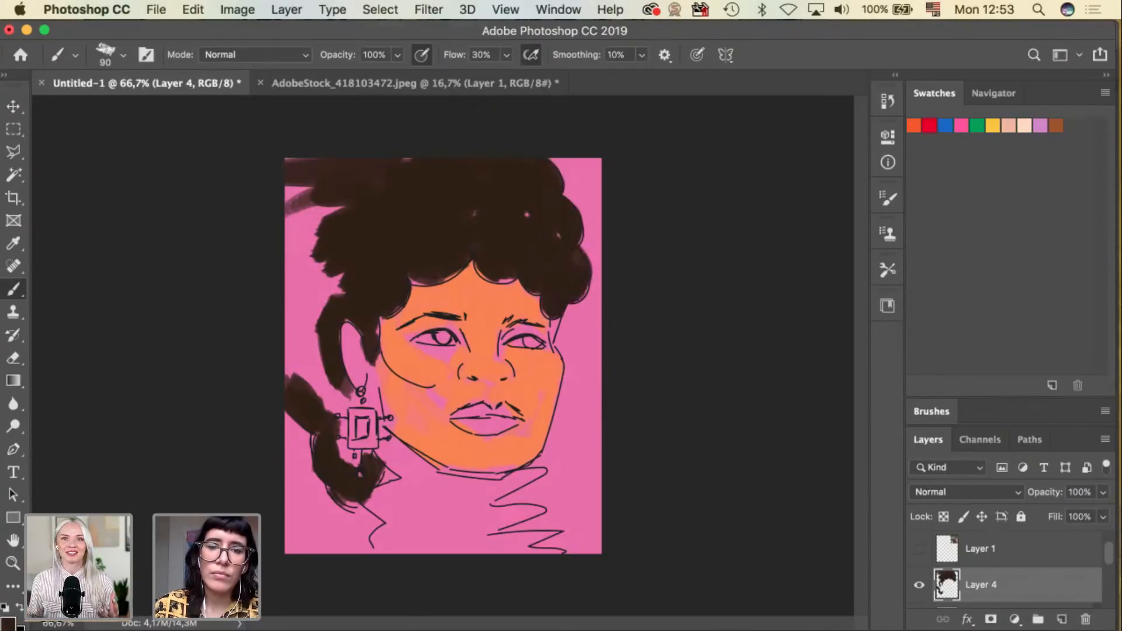
# Extend the dark brown hair out to the canvas edge on the ear side of the head.
pyautogui.moveTo(326, 299)
pyautogui.mouseDown()
pyautogui.moveTo(307, 287)
pyautogui.moveTo(295, 334)
pyautogui.mouseUp()
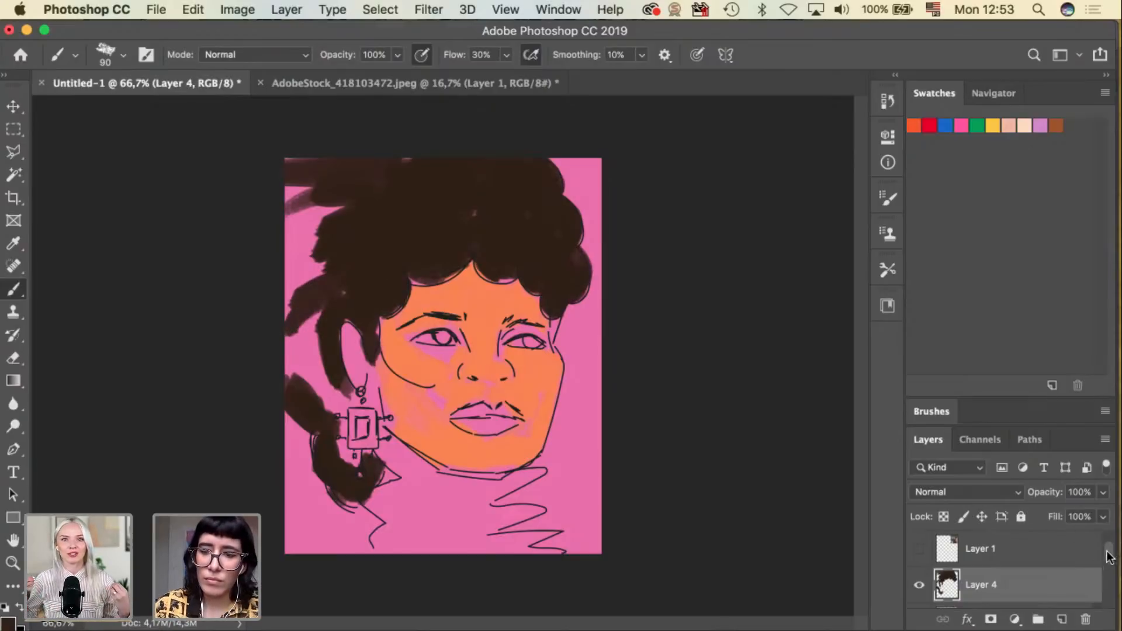
pyautogui.moveTo(1105, 562)
pyautogui.mouseDown()
pyautogui.moveTo(1107, 584)
pyautogui.moveTo(1109, 551)
pyautogui.mouseUp()
pyautogui.scroll(2, 1110, 554)
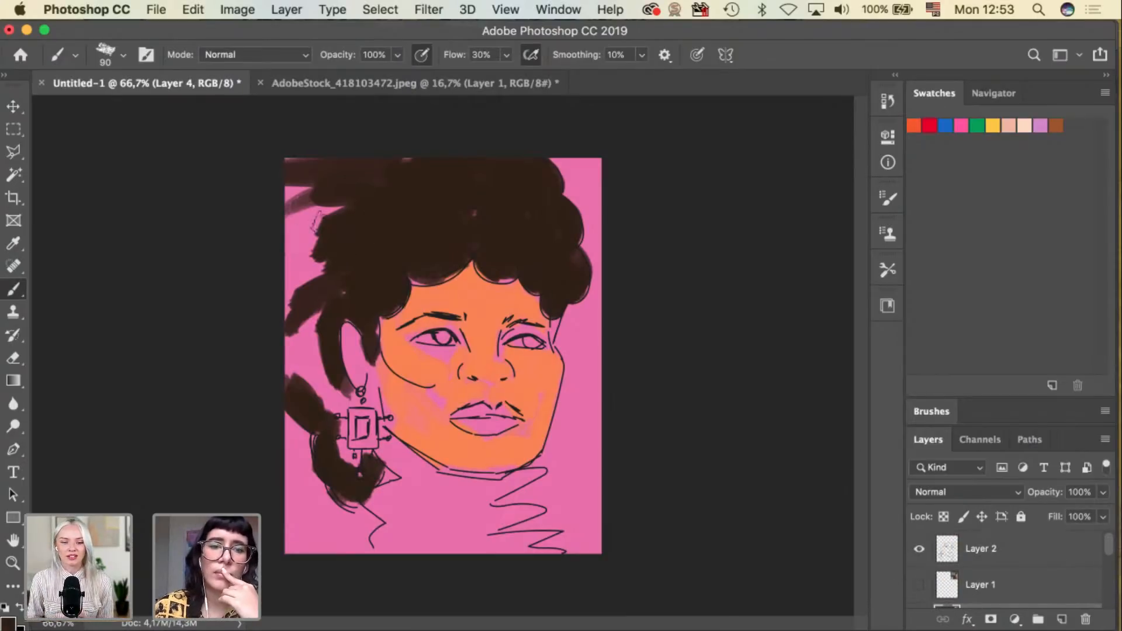
pyautogui.moveTo(297, 279)
pyautogui.mouseDown()
pyautogui.moveTo(318, 266)
pyautogui.moveTo(295, 196)
pyautogui.moveTo(330, 192)
pyautogui.mouseUp()
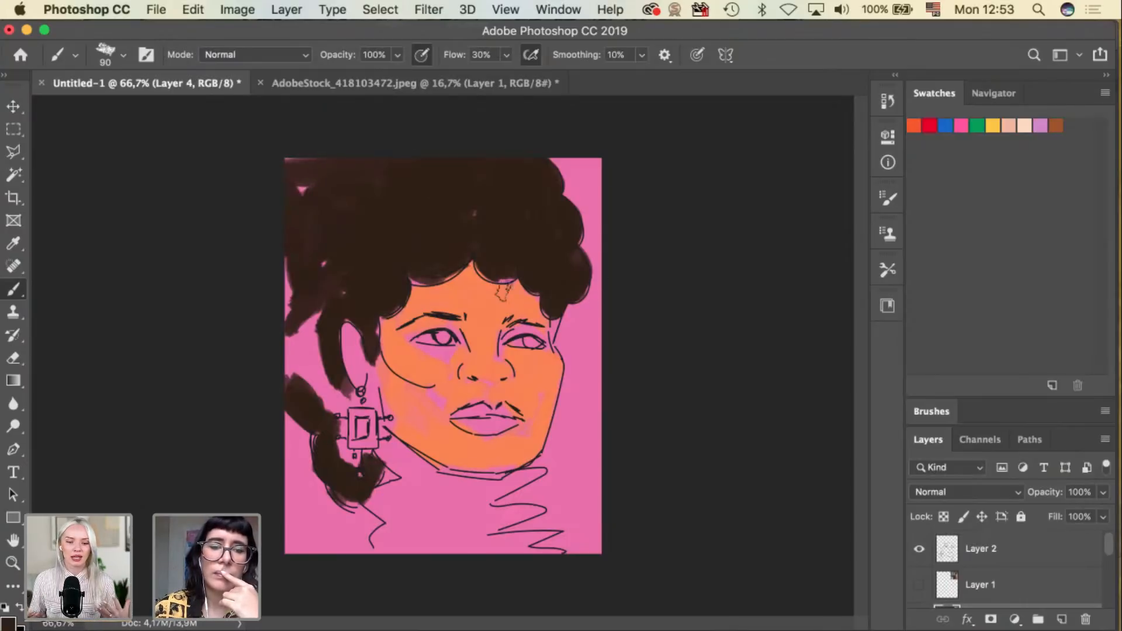
# Enlarge the eraser to 125 px and erase the hair paint along the canvas edge on the ear side.
pyautogui.press('e')
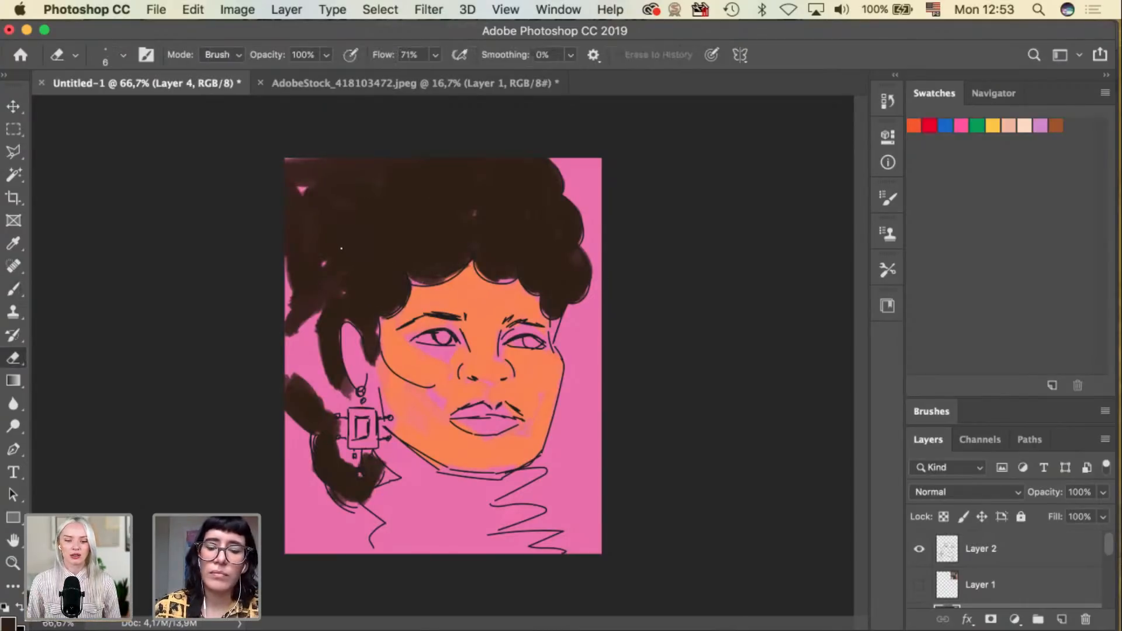
pyautogui.press(']')
pyautogui.press(']')
pyautogui.press(']')
pyautogui.press(']')
pyautogui.press(']')
pyautogui.moveTo(279, 333)
pyautogui.mouseDown()
pyautogui.moveTo(312, 308)
pyautogui.moveTo(288, 161)
pyautogui.moveTo(273, 327)
pyautogui.mouseUp()
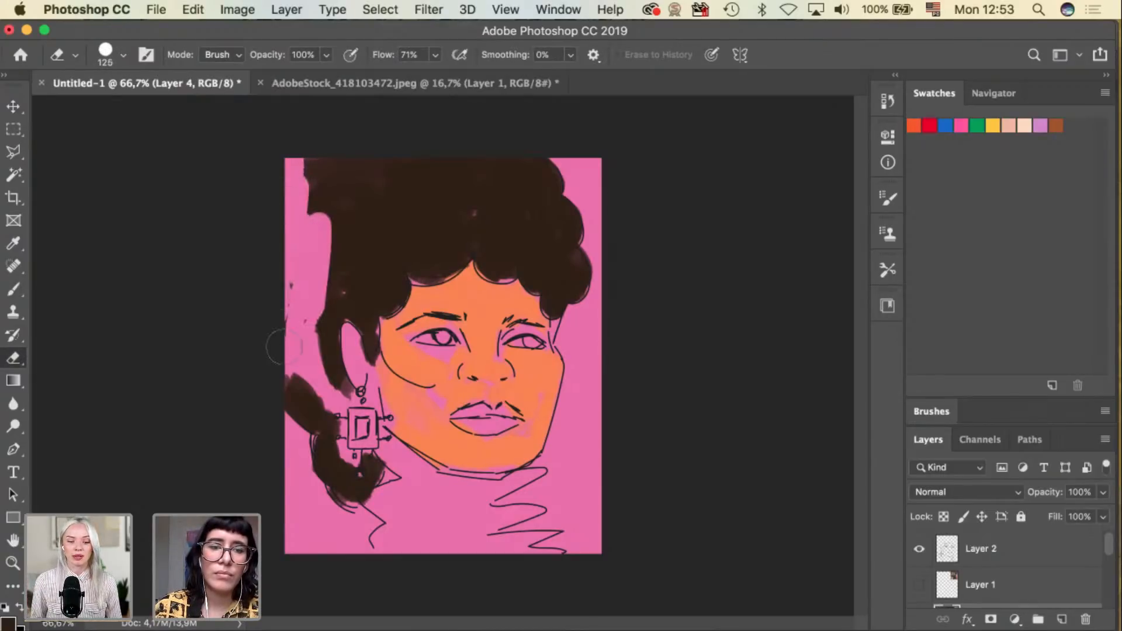
# Repaint the hair's outer contour on the ear side in rounded dark brown curls down to the earring, erasing stray paint in the upper corner.
pyautogui.press('b')
pyautogui.moveTo(330, 237)
pyautogui.mouseDown()
pyautogui.moveTo(301, 234)
pyautogui.moveTo(322, 223)
pyautogui.moveTo(298, 169)
pyautogui.moveTo(280, 167)
pyautogui.moveTo(289, 164)
pyautogui.mouseUp()
pyautogui.moveTo(320, 258)
pyautogui.mouseDown()
pyautogui.moveTo(336, 287)
pyautogui.moveTo(317, 298)
pyautogui.moveTo(332, 340)
pyautogui.moveTo(340, 293)
pyautogui.mouseUp()
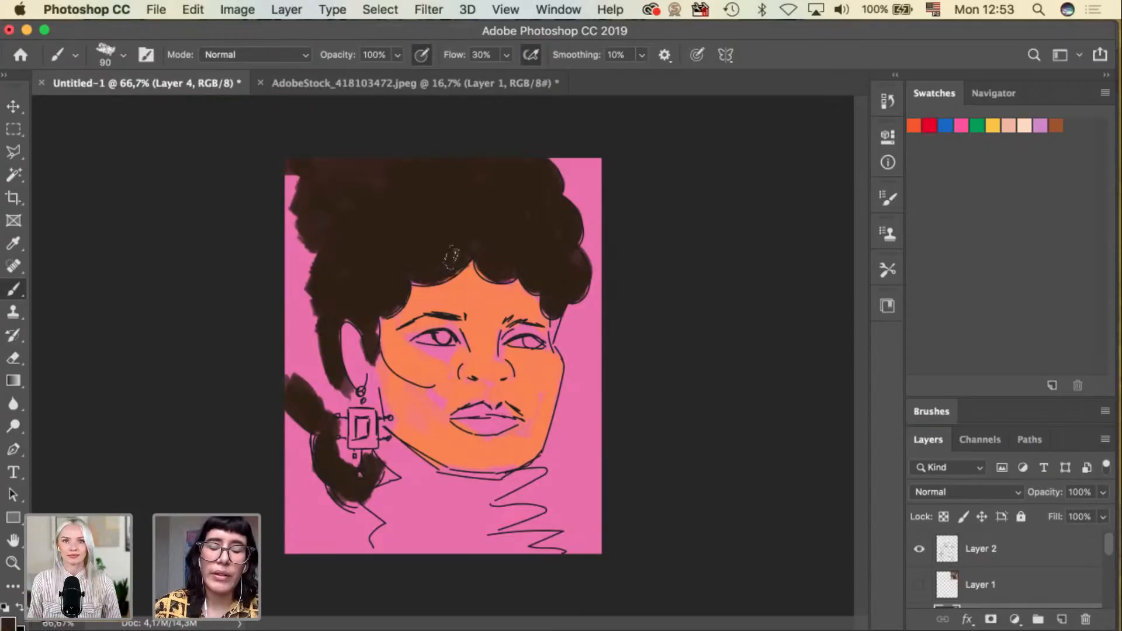
pyautogui.moveTo(323, 332)
pyautogui.mouseDown()
pyautogui.moveTo(335, 258)
pyautogui.moveTo(313, 284)
pyautogui.moveTo(312, 309)
pyautogui.moveTo(328, 317)
pyautogui.moveTo(313, 311)
pyautogui.moveTo(326, 264)
pyautogui.moveTo(316, 249)
pyautogui.moveTo(349, 218)
pyautogui.mouseUp()
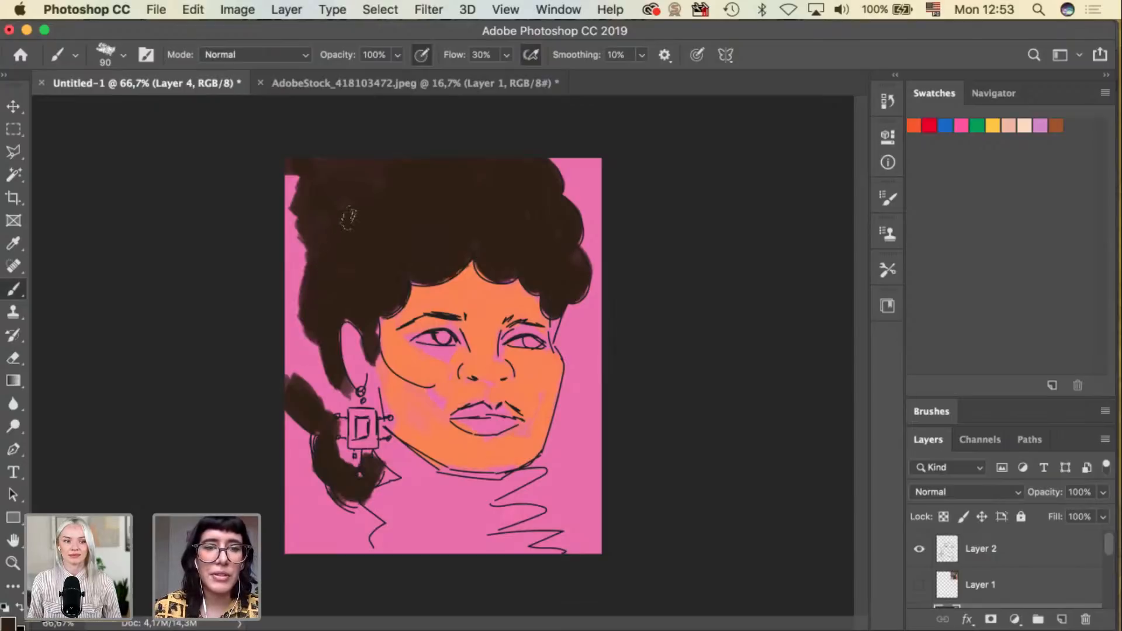
pyautogui.press('e')
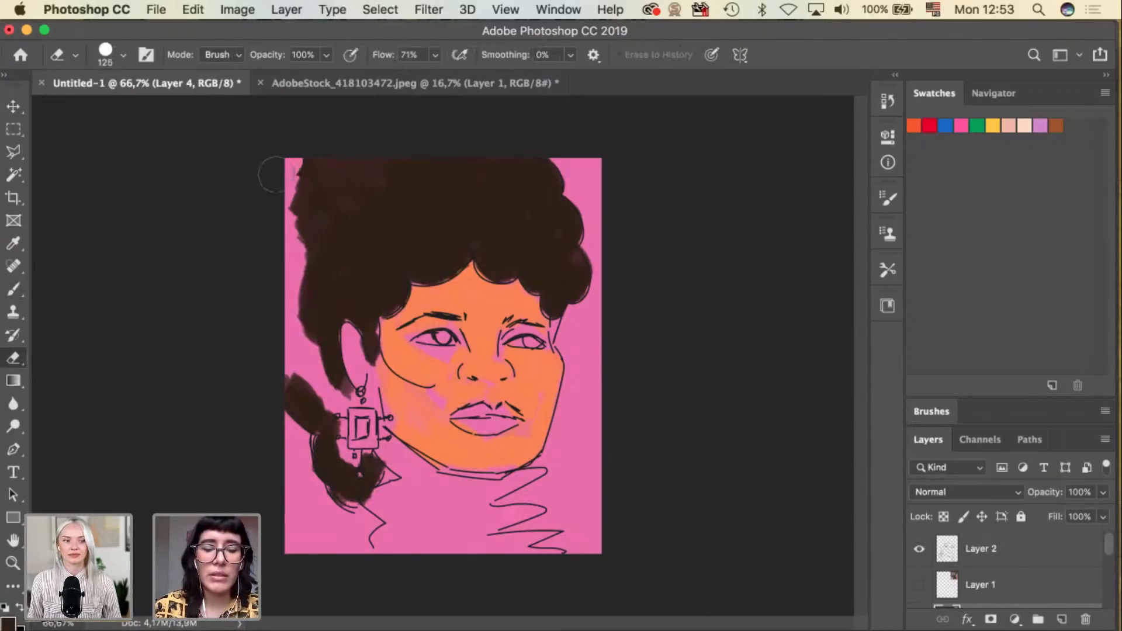
pyautogui.press('b')
pyautogui.moveTo(303, 186)
pyautogui.mouseDown()
pyautogui.moveTo(316, 281)
pyautogui.moveTo(307, 265)
pyautogui.moveTo(307, 325)
pyautogui.moveTo(332, 363)
pyautogui.moveTo(321, 378)
pyautogui.moveTo(309, 342)
pyautogui.moveTo(288, 376)
pyautogui.moveTo(310, 364)
pyautogui.moveTo(317, 404)
pyautogui.moveTo(347, 403)
pyautogui.mouseUp()
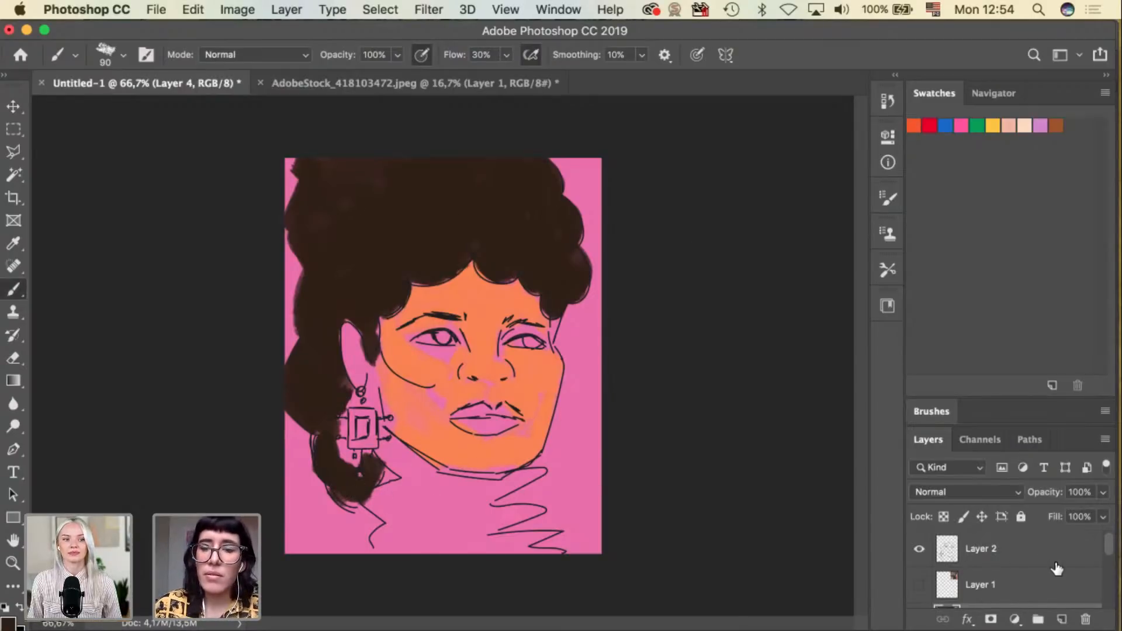
# Show Layer 1 with the reference painting and move it above the line-art Layer 2.
pyautogui.click(925, 590)
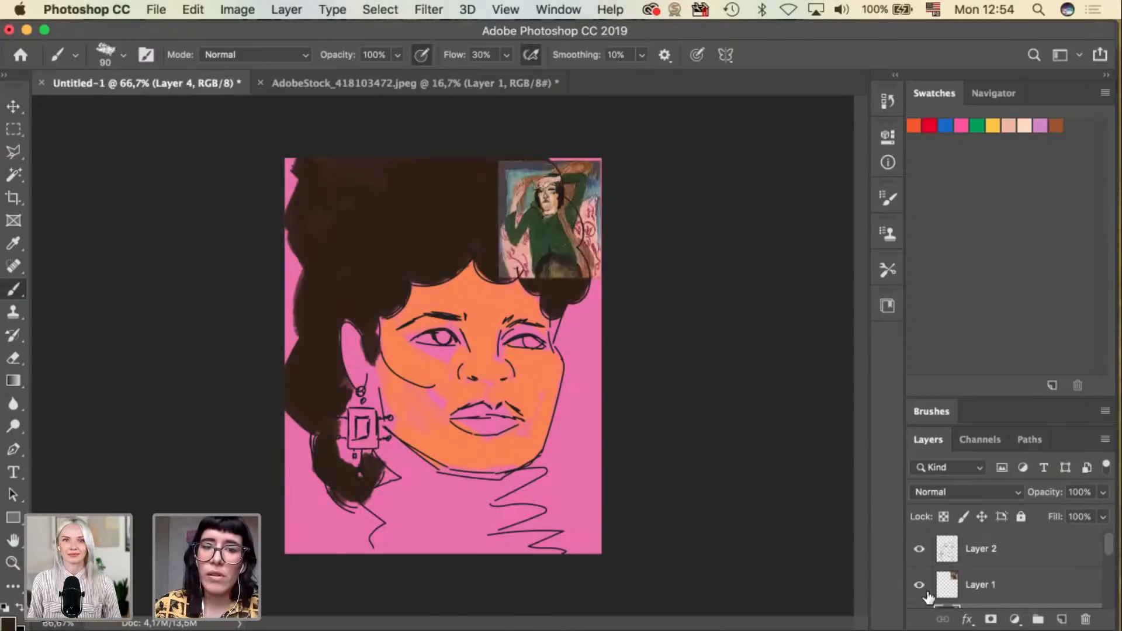
pyautogui.press('v')
pyautogui.moveTo(1005, 590)
pyautogui.mouseDown()
pyautogui.moveTo(1006, 603)
pyautogui.moveTo(1017, 540)
pyautogui.mouseUp()
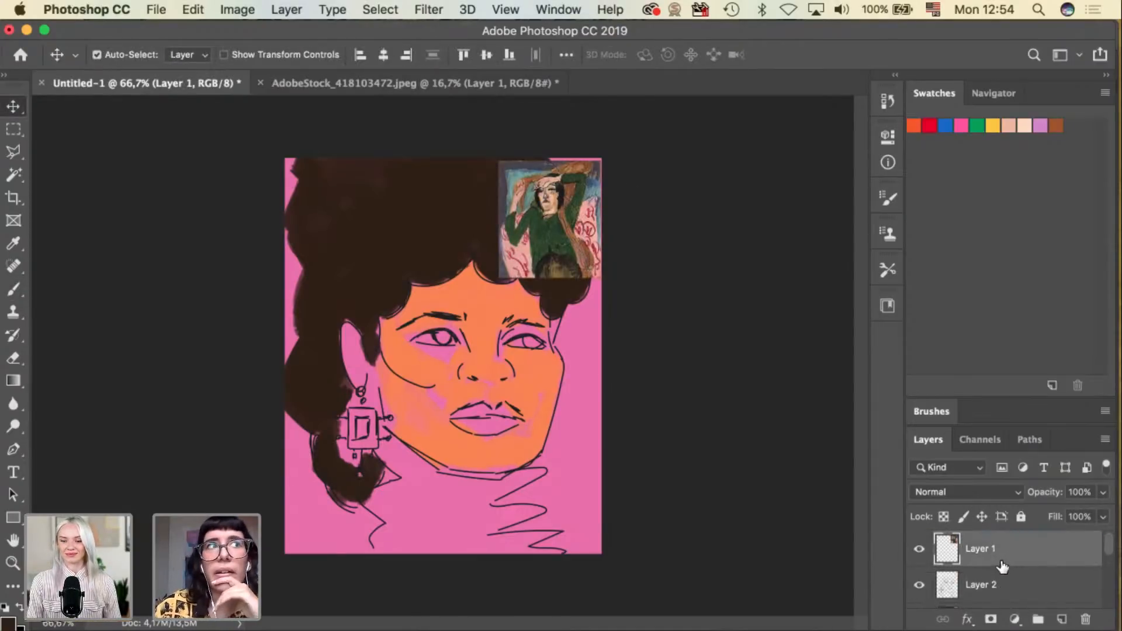
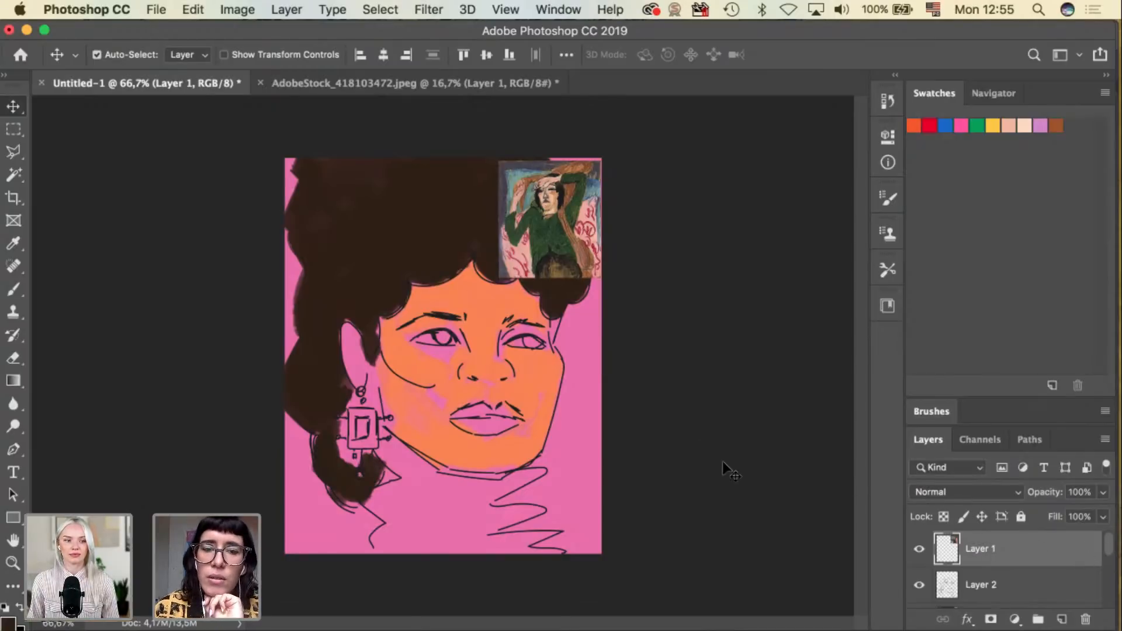
# Add a new layer directly above the orange face layer and set the foreground color to beige #e9d2bf.
pyautogui.click(531, 449)
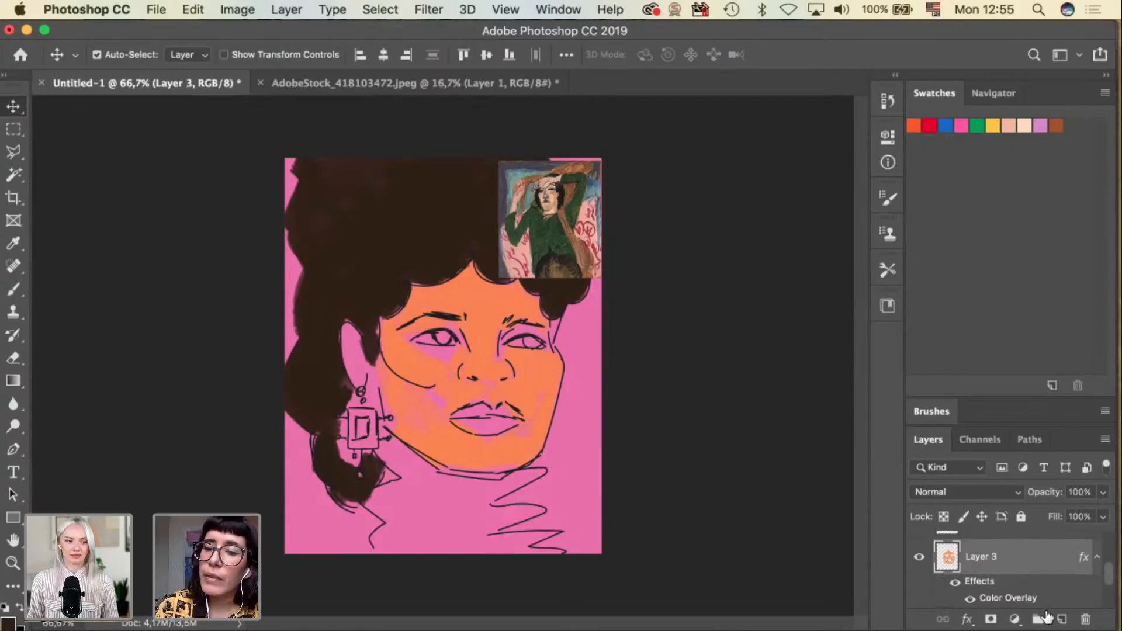
pyautogui.click(1062, 619)
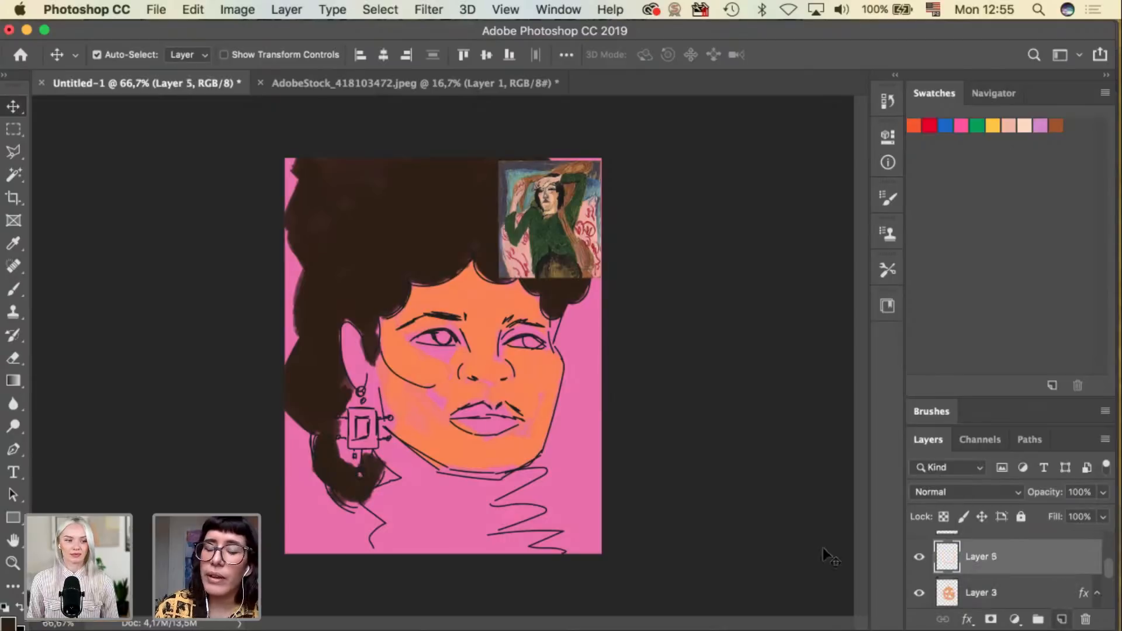
pyautogui.click(10, 623)
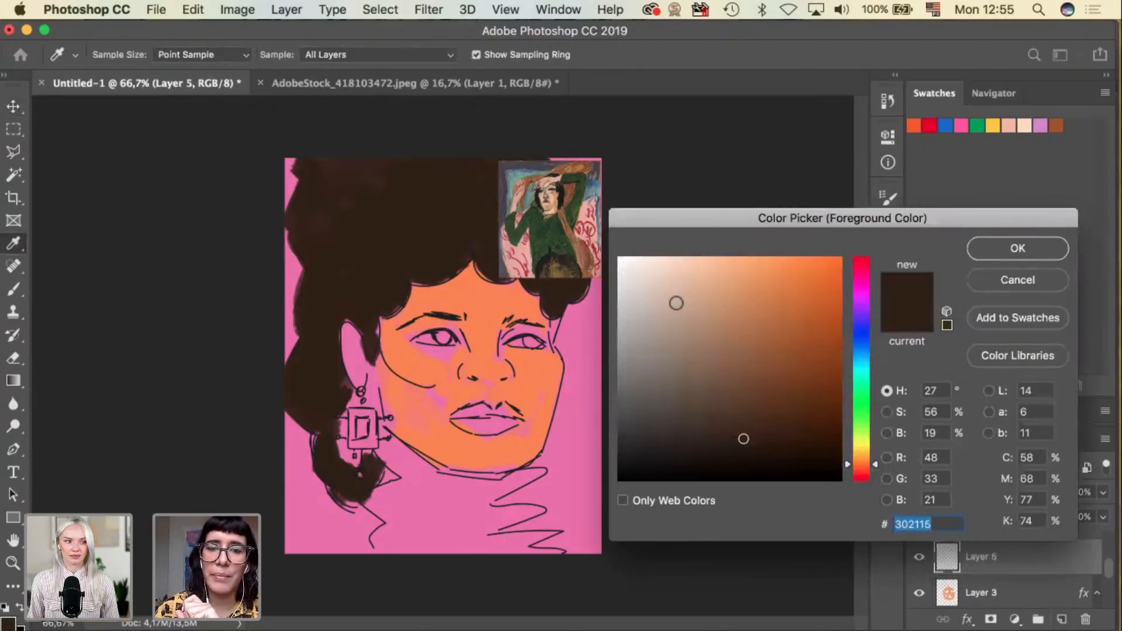
pyautogui.moveTo(664, 290); pyautogui.dragTo(659, 276)
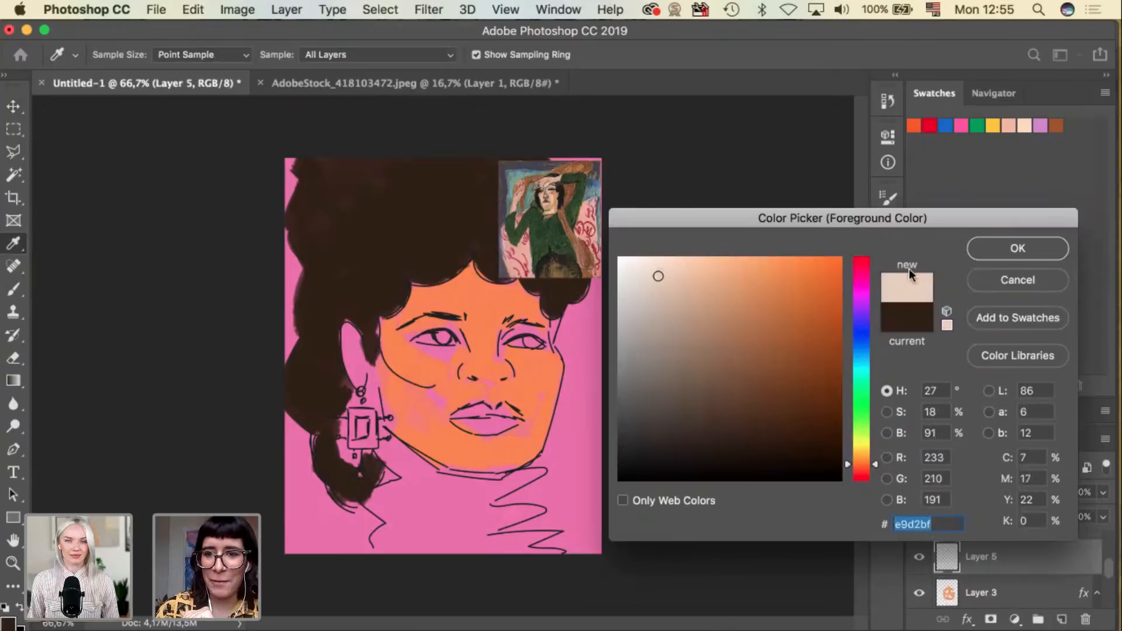
pyautogui.click(1003, 248)
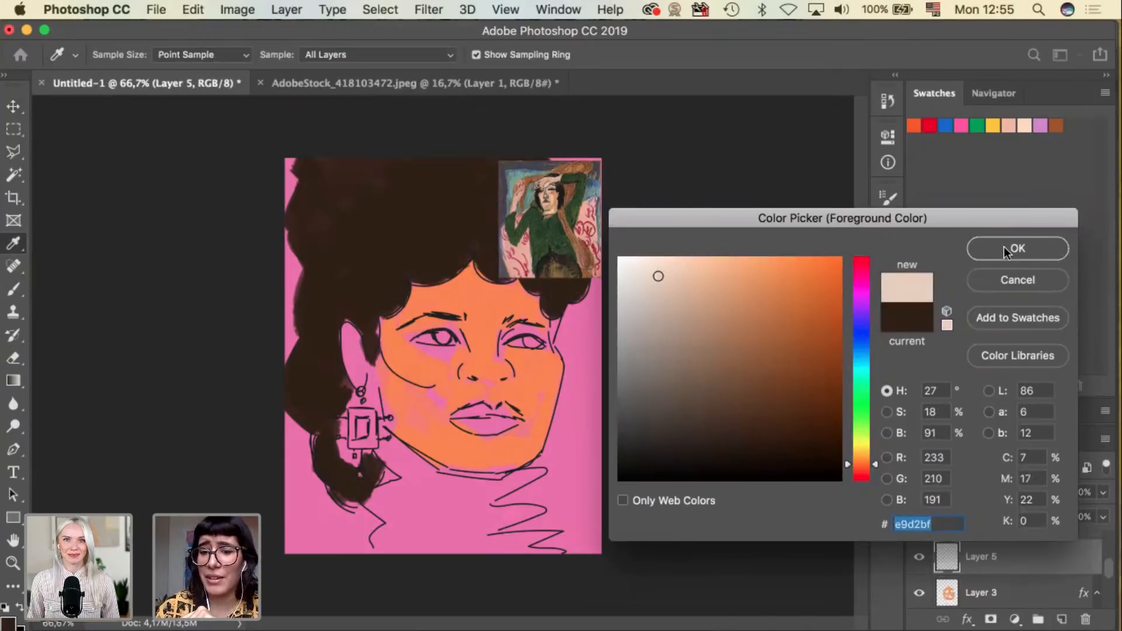
# Paint the turtleneck collar beige below the jaw, reducing the textured brush to 60 px for the finer areas.
pyautogui.press('v')
pyautogui.press('b')
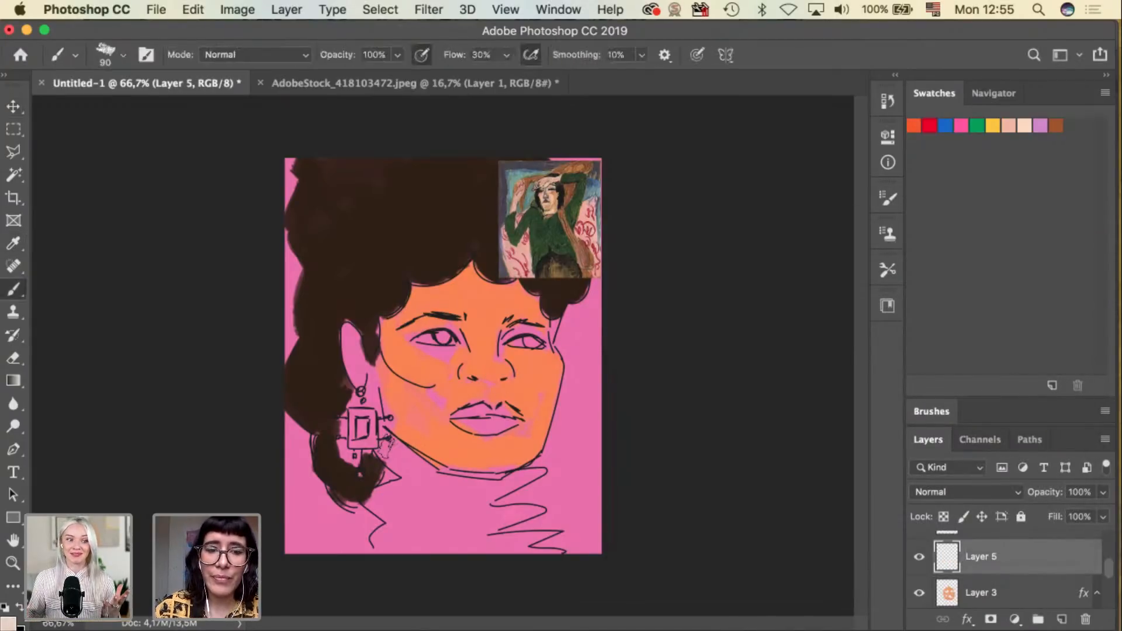
pyautogui.moveTo(386, 444)
pyautogui.mouseDown()
pyautogui.moveTo(464, 487)
pyautogui.moveTo(431, 480)
pyautogui.moveTo(492, 485)
pyautogui.moveTo(435, 487)
pyautogui.moveTo(537, 477)
pyautogui.moveTo(458, 500)
pyautogui.moveTo(536, 517)
pyautogui.moveTo(457, 526)
pyautogui.moveTo(536, 538)
pyautogui.moveTo(444, 536)
pyautogui.moveTo(556, 537)
pyautogui.moveTo(470, 544)
pyautogui.mouseUp()
pyautogui.press('[')
pyautogui.press('[')
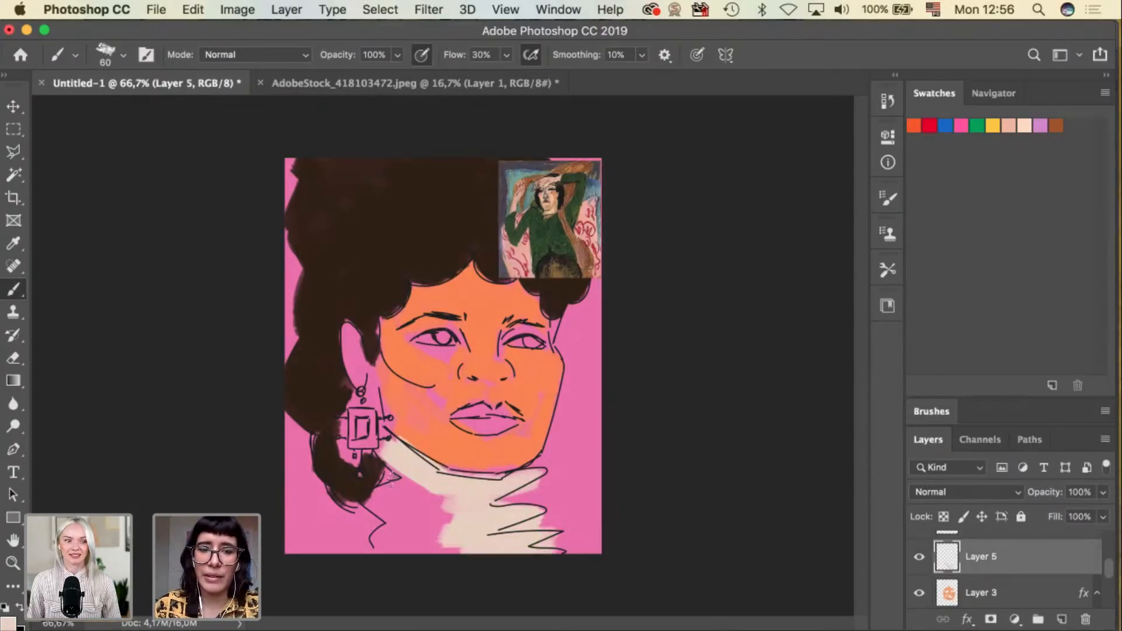
pyautogui.moveTo(434, 501)
pyautogui.mouseDown()
pyautogui.moveTo(389, 505)
pyautogui.moveTo(397, 496)
pyautogui.moveTo(371, 503)
pyautogui.moveTo(438, 507)
pyautogui.moveTo(376, 494)
pyautogui.moveTo(471, 502)
pyautogui.moveTo(395, 527)
pyautogui.moveTo(371, 519)
pyautogui.moveTo(385, 526)
pyautogui.moveTo(376, 536)
pyautogui.moveTo(469, 549)
pyautogui.moveTo(362, 551)
pyautogui.moveTo(444, 536)
pyautogui.mouseUp()
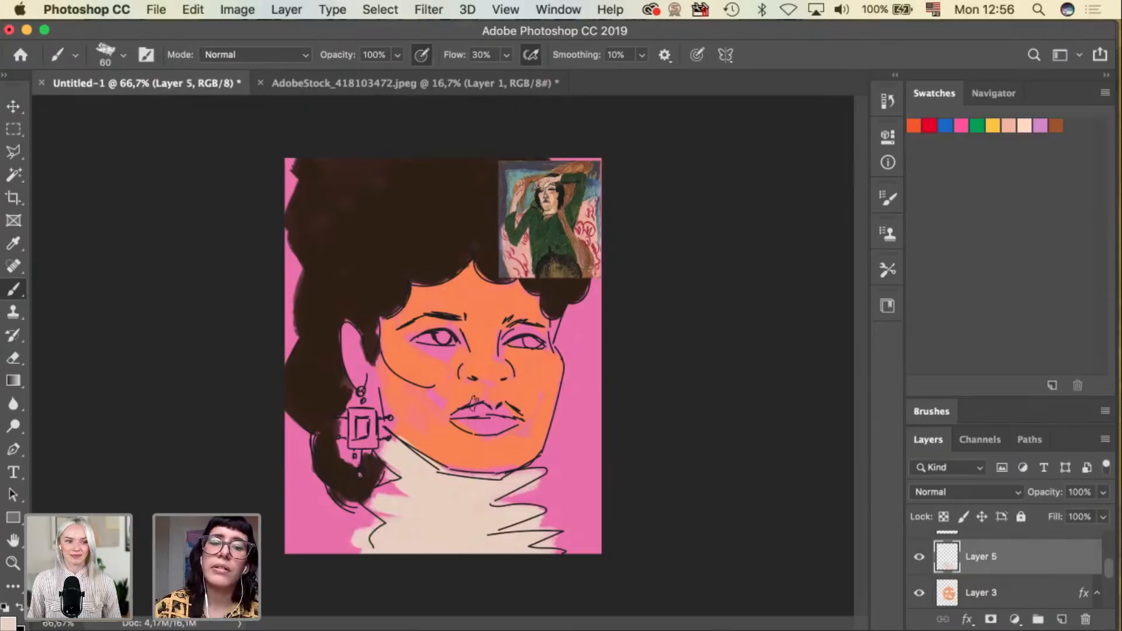
pyautogui.moveTo(458, 470); pyautogui.dragTo(493, 481)
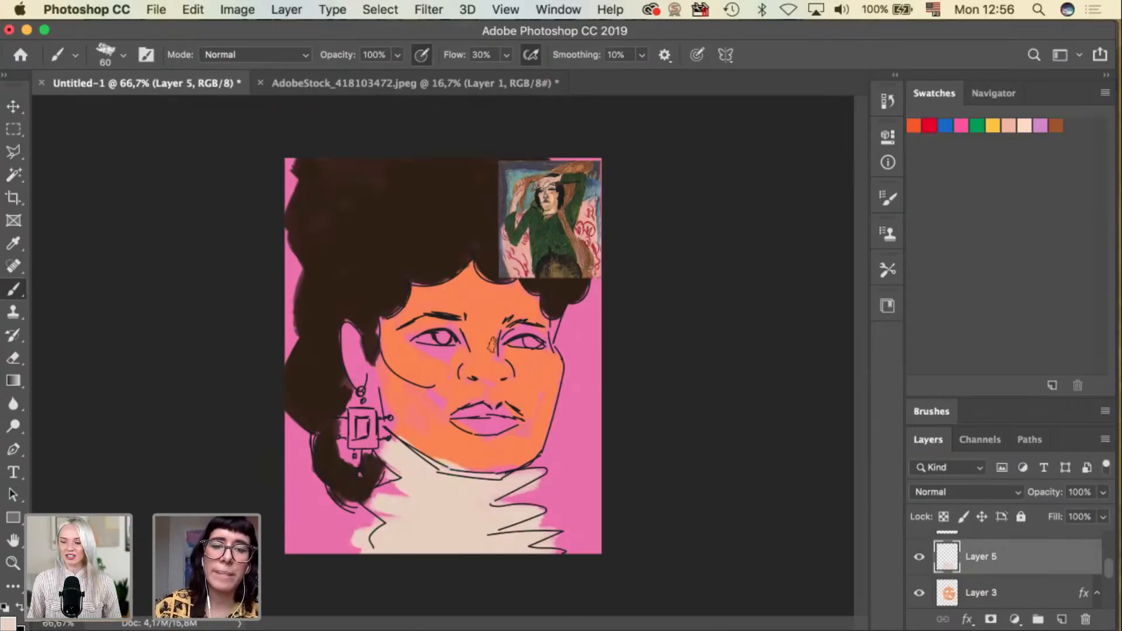
# Enlarge the brush to 80 px and extend the beige sweater toward the shoulder below the earring.
pyautogui.press(']')
pyautogui.press(']')
pyautogui.moveTo(385, 508)
pyautogui.mouseDown()
pyautogui.moveTo(326, 544)
pyautogui.moveTo(427, 545)
pyautogui.mouseUp()
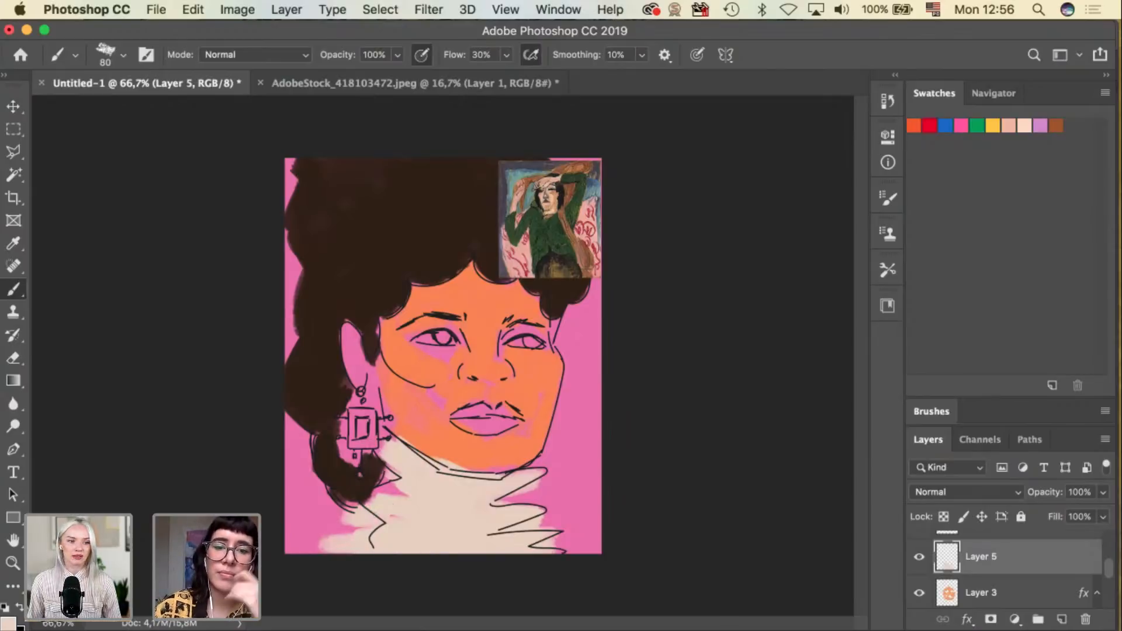
# Sample the light salmon tone from the reference painting and paint 80 px highlights under the earring-side eye on a new layer above the face.
pyautogui.press('i')
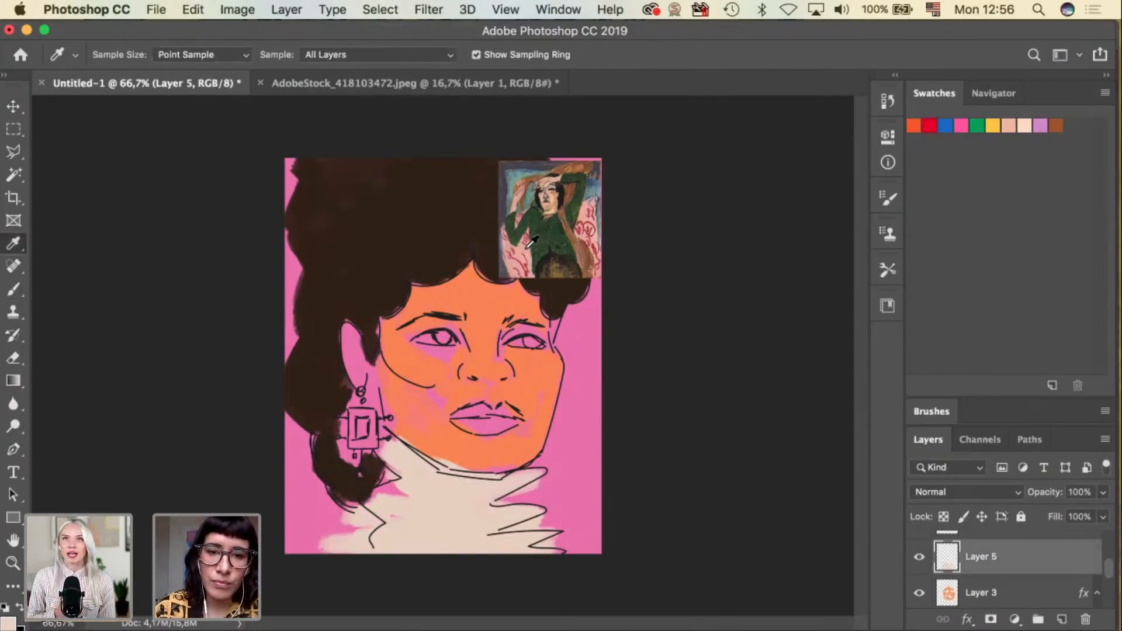
pyautogui.press('v')
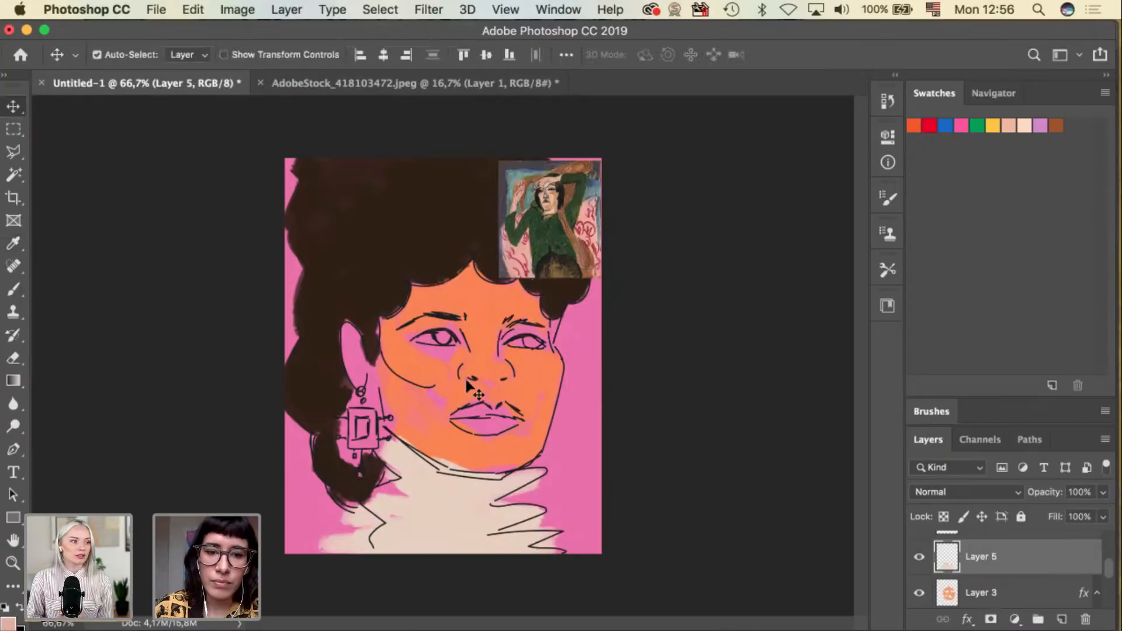
pyautogui.press('BackSpace')
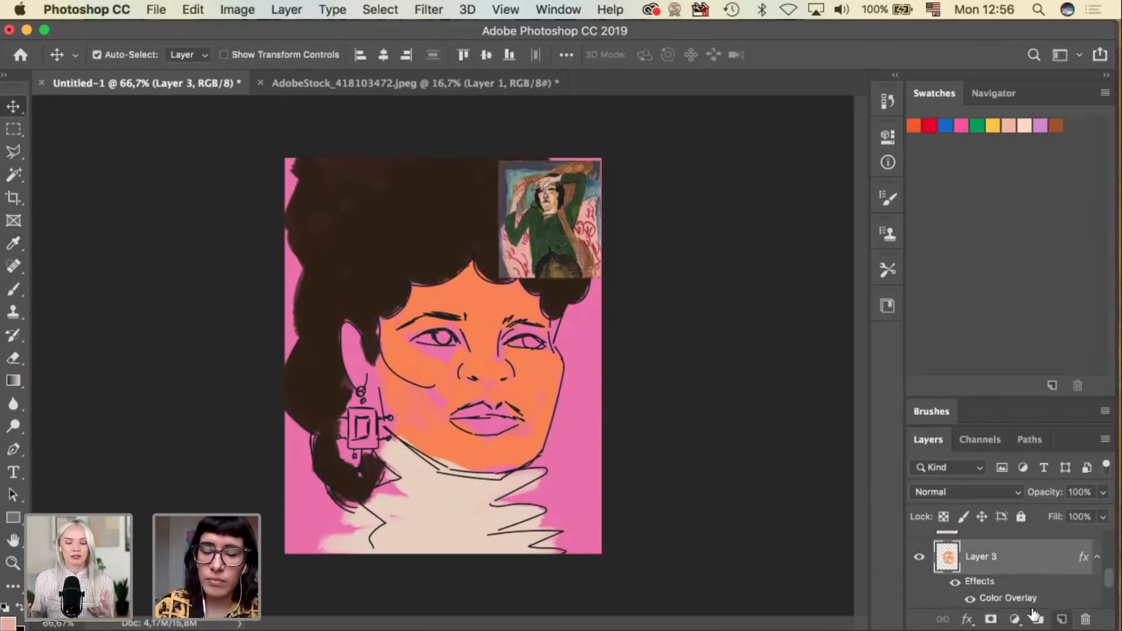
pyautogui.click(1061, 619)
pyautogui.press('b')
pyautogui.moveTo(391, 339)
pyautogui.mouseDown()
pyautogui.moveTo(439, 370)
pyautogui.moveTo(397, 341)
pyautogui.moveTo(470, 366)
pyautogui.mouseUp()
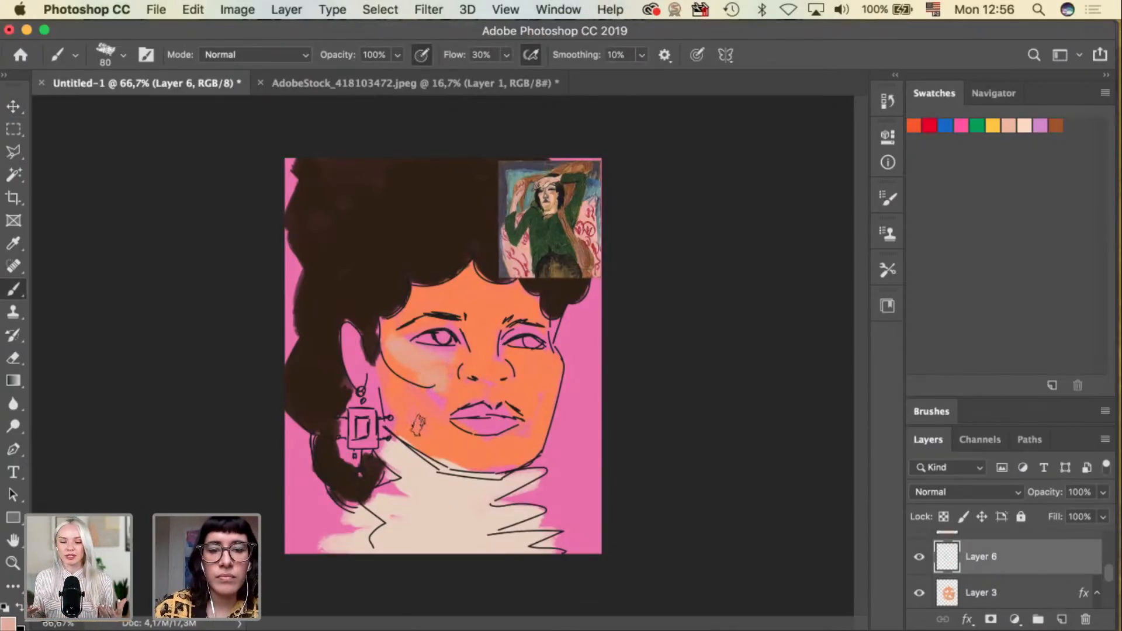
# Reduce the brush to 60 px and add salmon highlights to the opposite cheek and the chin.
pyautogui.press('[')
pyautogui.press('[')
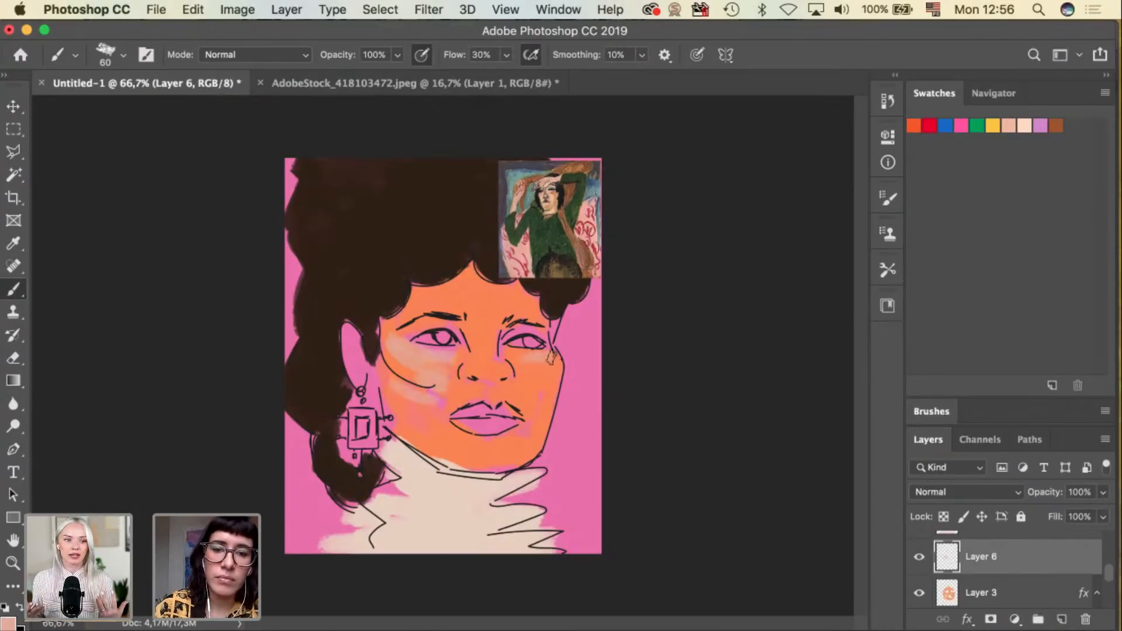
pyautogui.moveTo(557, 355); pyautogui.dragTo(555, 387)
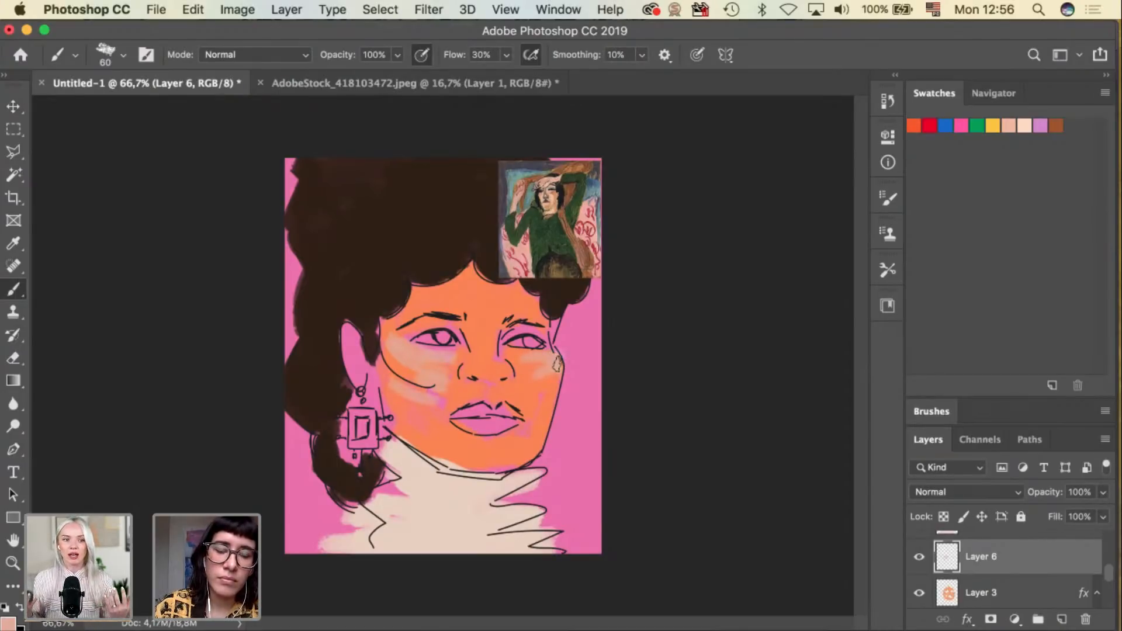
pyautogui.moveTo(489, 446)
pyautogui.mouseDown()
pyautogui.moveTo(474, 447)
pyautogui.moveTo(494, 467)
pyautogui.moveTo(498, 451)
pyautogui.moveTo(472, 442)
pyautogui.moveTo(479, 461)
pyautogui.mouseUp()
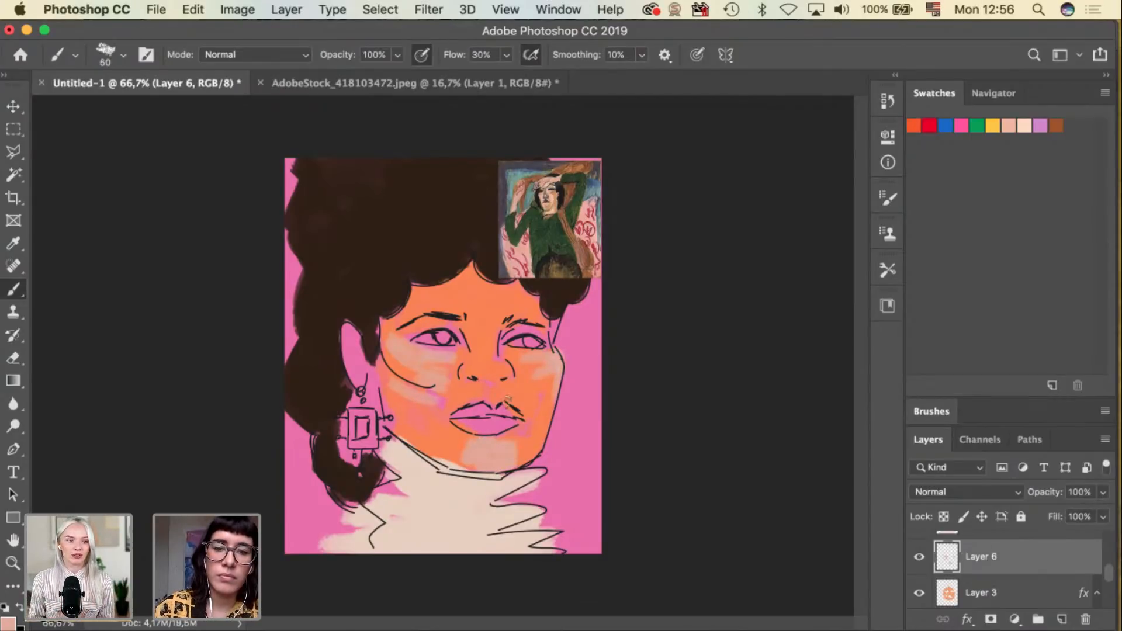
# Sample the dark green from the reference painting and add a new layer between the orange face layer and the pink Color Fill 1.
pyautogui.keyDown('alt'); pyautogui.click(576, 206); pyautogui.keyUp('alt')
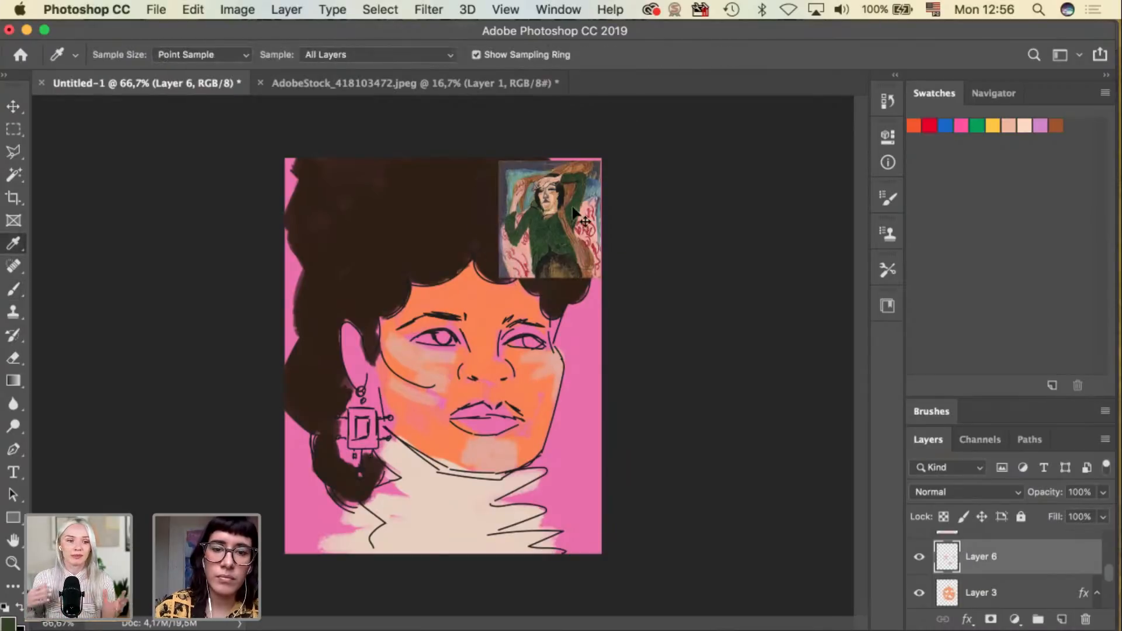
pyautogui.press('v')
pyautogui.click(459, 512)
pyautogui.moveTo(1107, 569); pyautogui.dragTo(1107, 586)
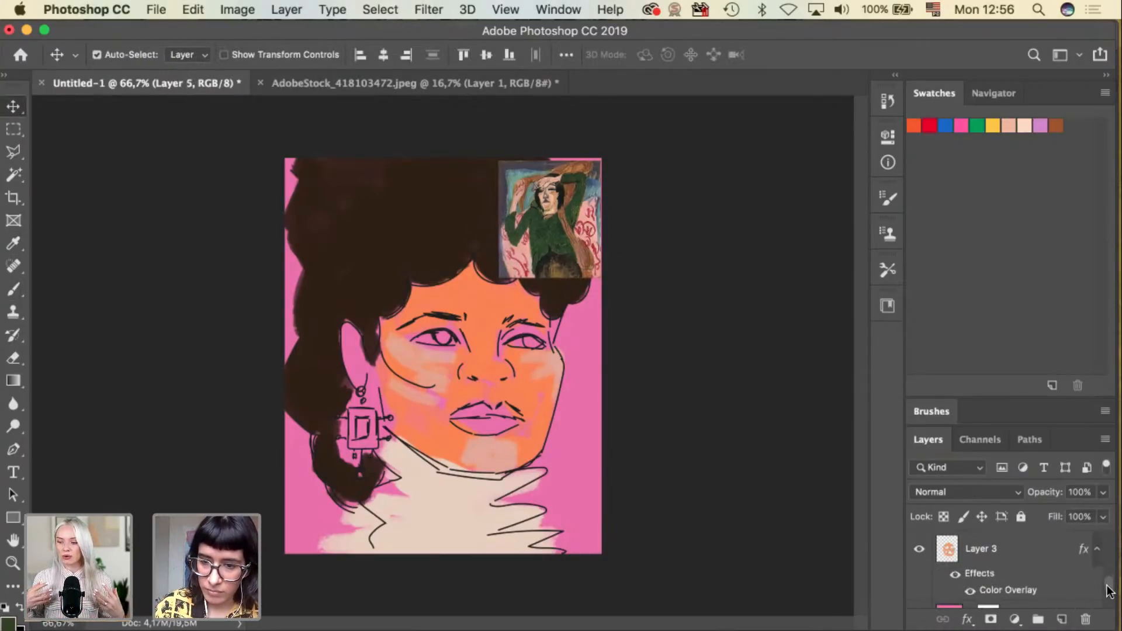
pyautogui.click(1038, 554)
pyautogui.moveTo(1107, 587); pyautogui.dragTo(1109, 594)
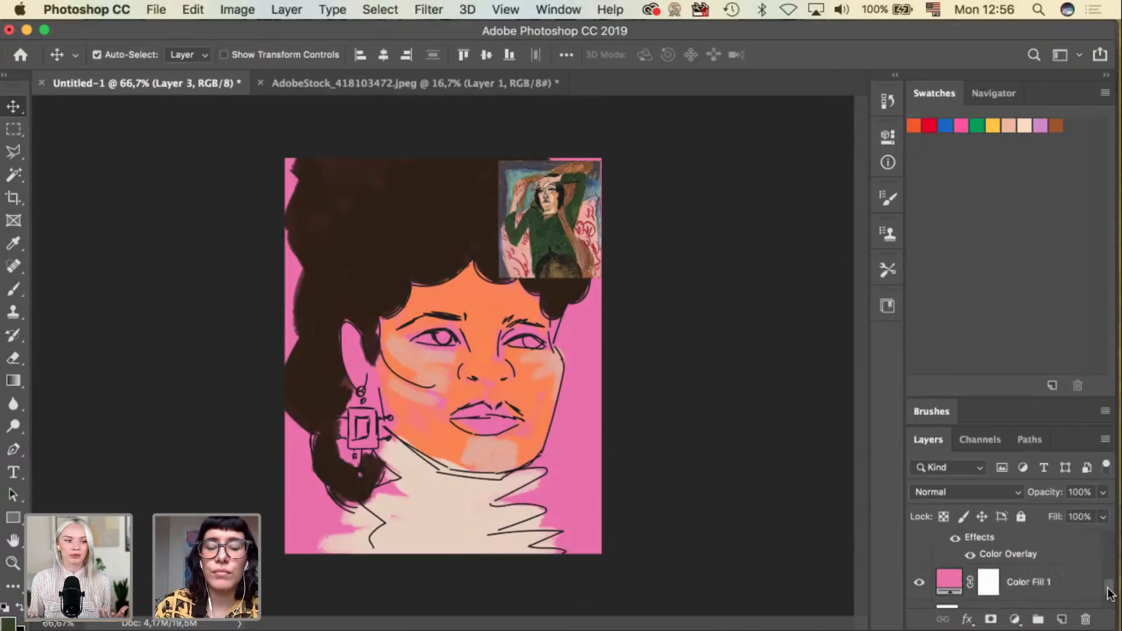
pyautogui.click(1061, 619)
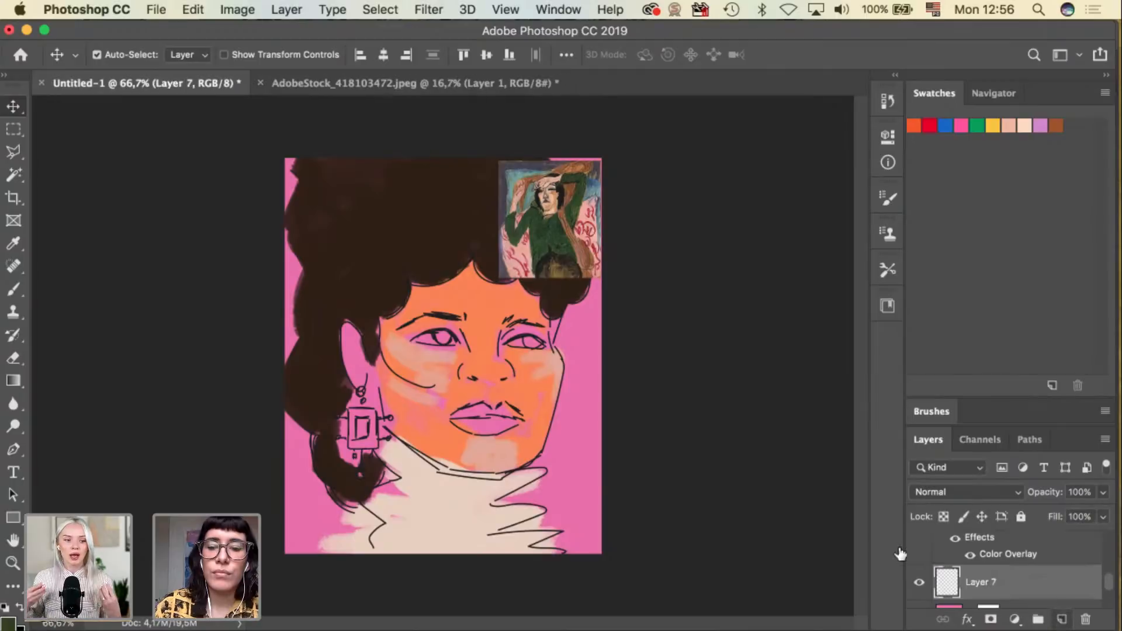
# Paint dark green background strokes beside the sweater and along the face on the side away from the earring, enlarging the brush to 70 px.
pyautogui.press('b')
pyautogui.moveTo(547, 447)
pyautogui.mouseDown()
pyautogui.moveTo(582, 459)
pyautogui.moveTo(498, 503)
pyautogui.moveTo(579, 541)
pyautogui.moveTo(570, 552)
pyautogui.mouseUp()
pyautogui.press(']')
pyautogui.moveTo(576, 328)
pyautogui.mouseDown()
pyautogui.moveTo(561, 346)
pyautogui.moveTo(581, 350)
pyautogui.moveTo(592, 324)
pyautogui.moveTo(579, 299)
pyautogui.mouseUp()
pyautogui.moveTo(589, 337)
pyautogui.mouseDown()
pyautogui.moveTo(570, 375)
pyautogui.moveTo(561, 364)
pyautogui.moveTo(557, 466)
pyautogui.moveTo(568, 445)
pyautogui.mouseUp()
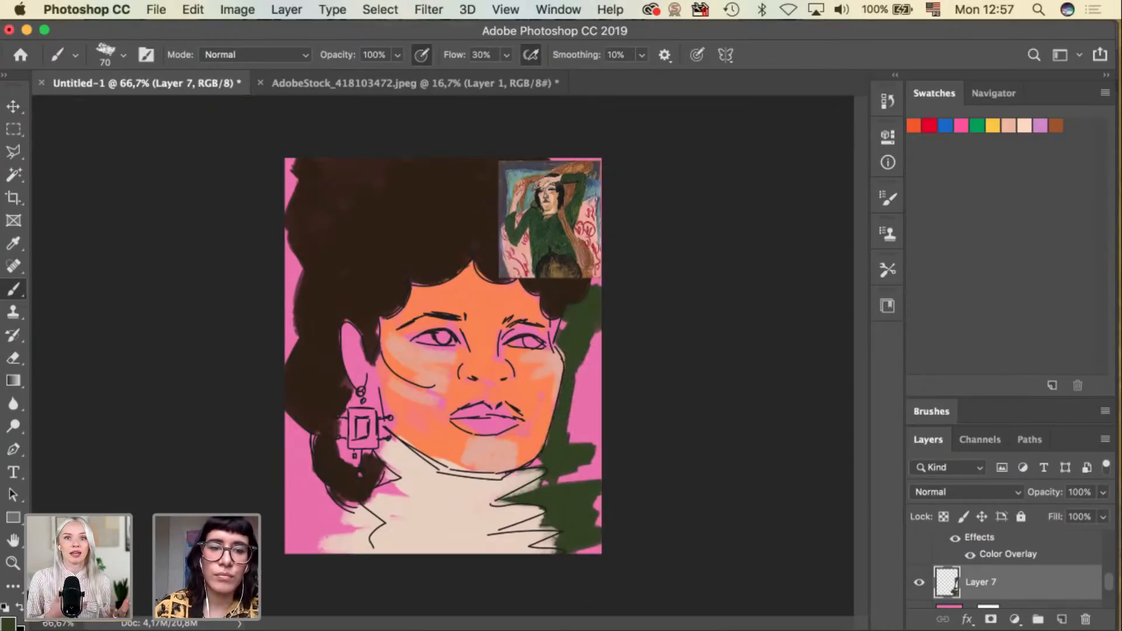
# Extend the dark green behind the hair on the earring side, around both shoulders and into the gap beside the collar.
pyautogui.moveTo(307, 266); pyautogui.dragTo(291, 366)
pyautogui.moveTo(304, 438)
pyautogui.mouseDown()
pyautogui.moveTo(286, 480)
pyautogui.moveTo(354, 532)
pyautogui.moveTo(321, 549)
pyautogui.mouseUp()
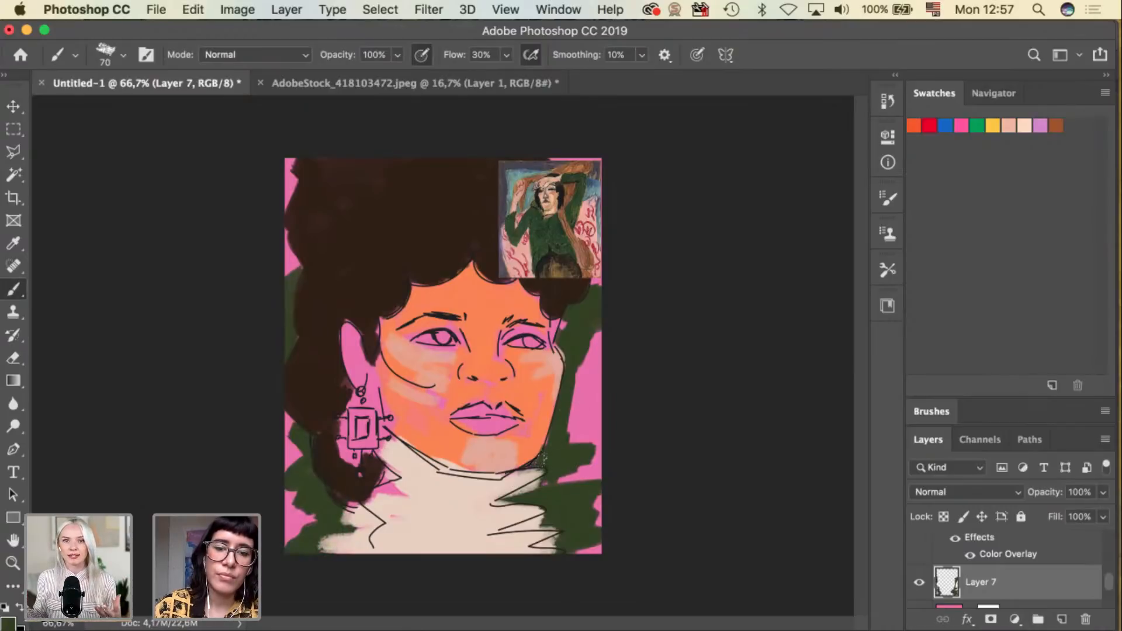
pyautogui.moveTo(558, 465)
pyautogui.mouseDown()
pyautogui.moveTo(589, 457)
pyautogui.moveTo(574, 335)
pyautogui.moveTo(581, 397)
pyautogui.mouseUp()
pyautogui.moveTo(556, 500)
pyautogui.mouseDown()
pyautogui.moveTo(601, 533)
pyautogui.moveTo(584, 550)
pyautogui.mouseUp()
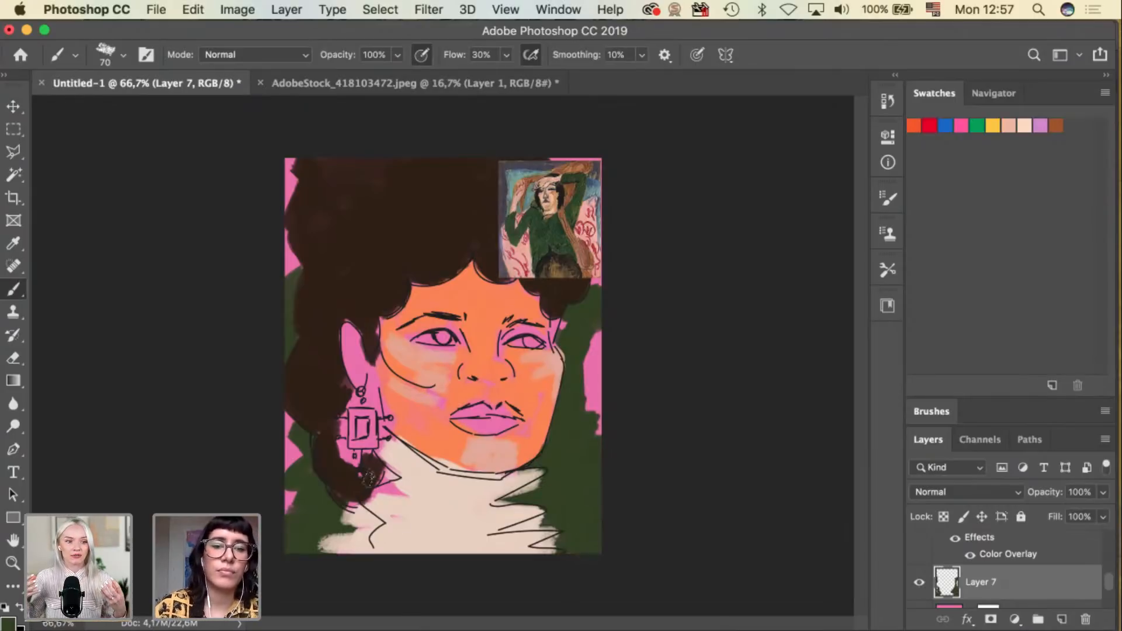
pyautogui.moveTo(403, 502)
pyautogui.mouseDown()
pyautogui.moveTo(377, 494)
pyautogui.moveTo(395, 470)
pyautogui.mouseUp()
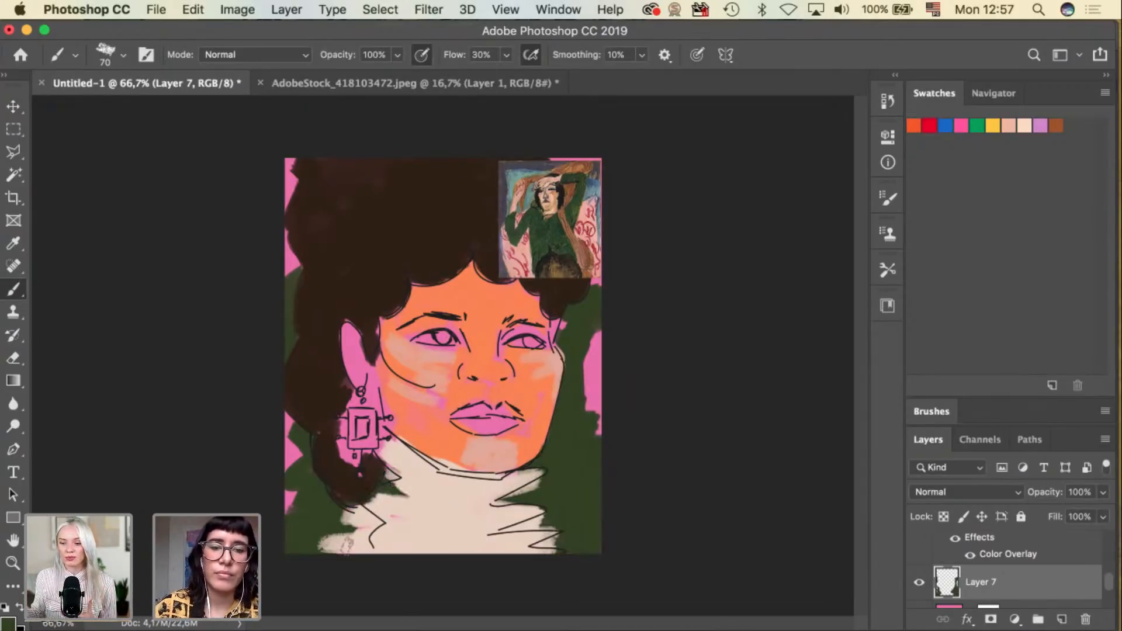
# Sample teal from the reference painting and paint a 40 px shadow along the nose on a new layer above the orange face layer.
pyautogui.press('v')
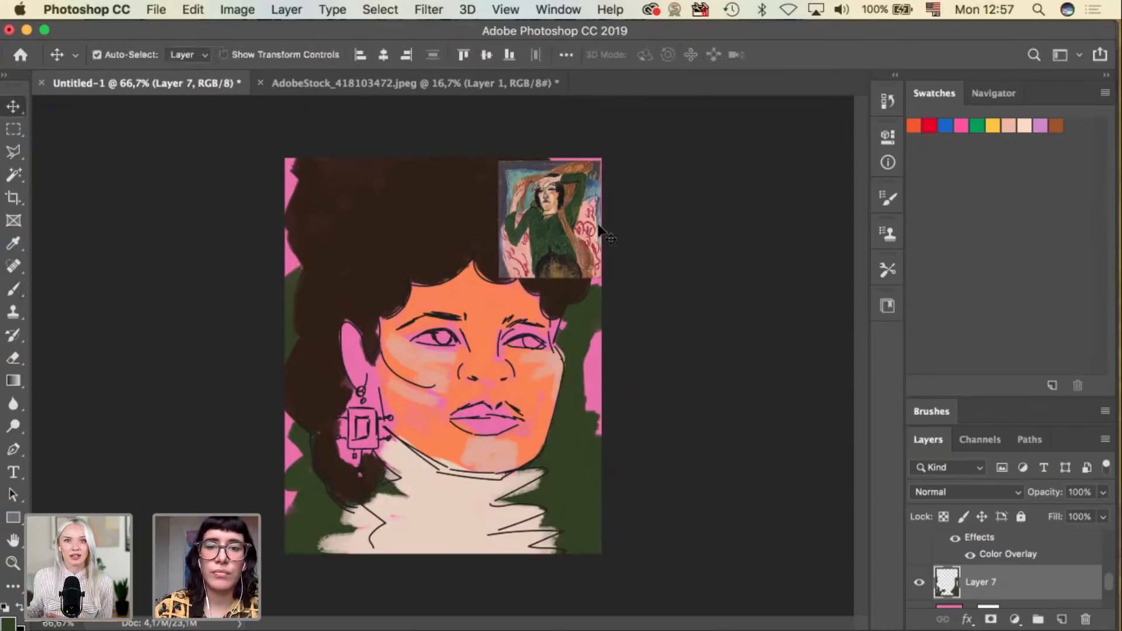
pyautogui.click(572, 240)
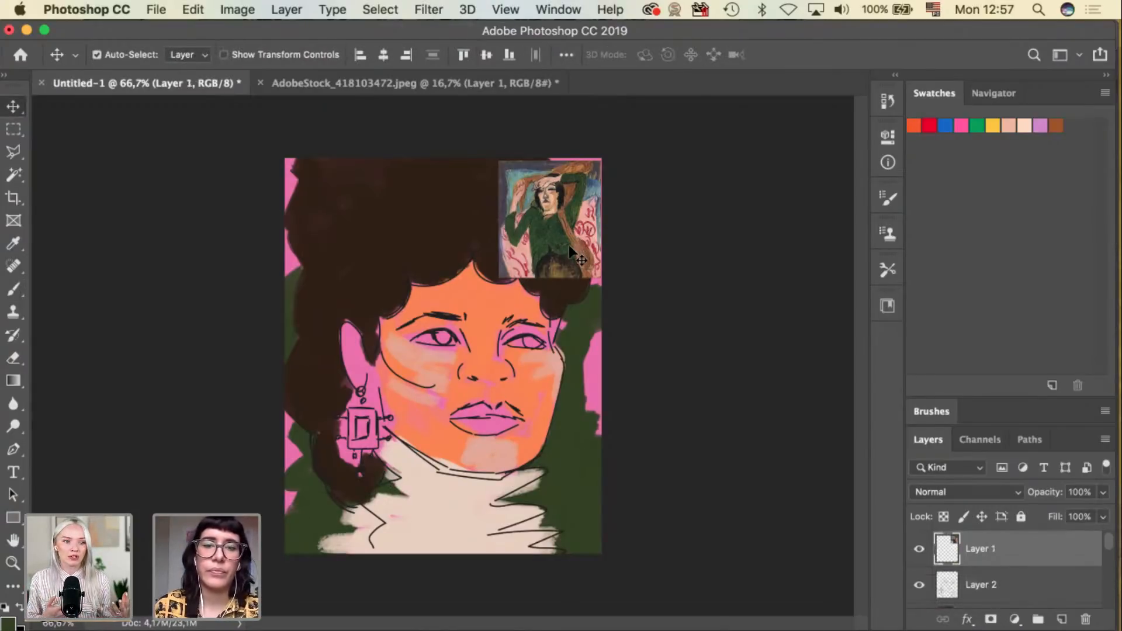
pyautogui.press('i')
pyautogui.click(515, 176)
pyautogui.press('v')
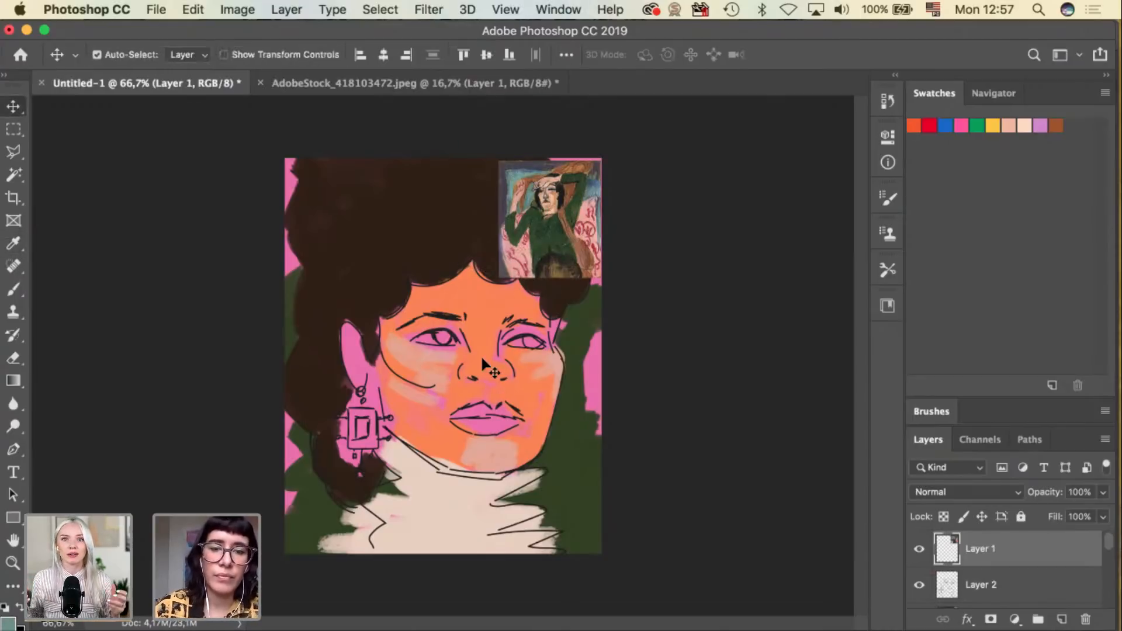
pyautogui.click(537, 328)
pyautogui.click(1062, 620)
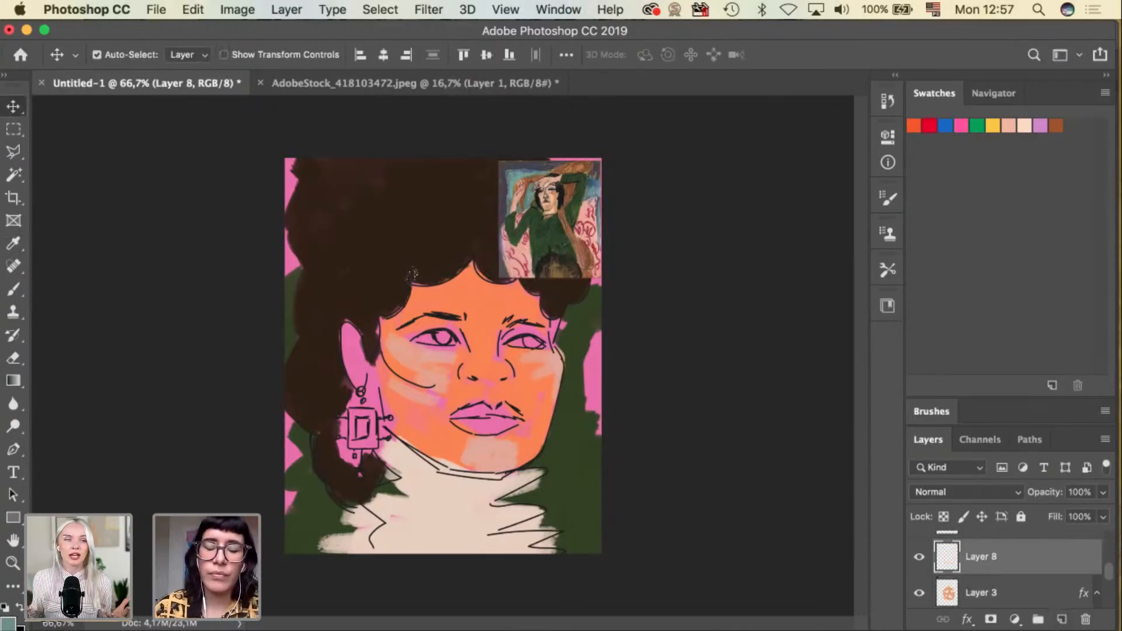
pyautogui.press('b')
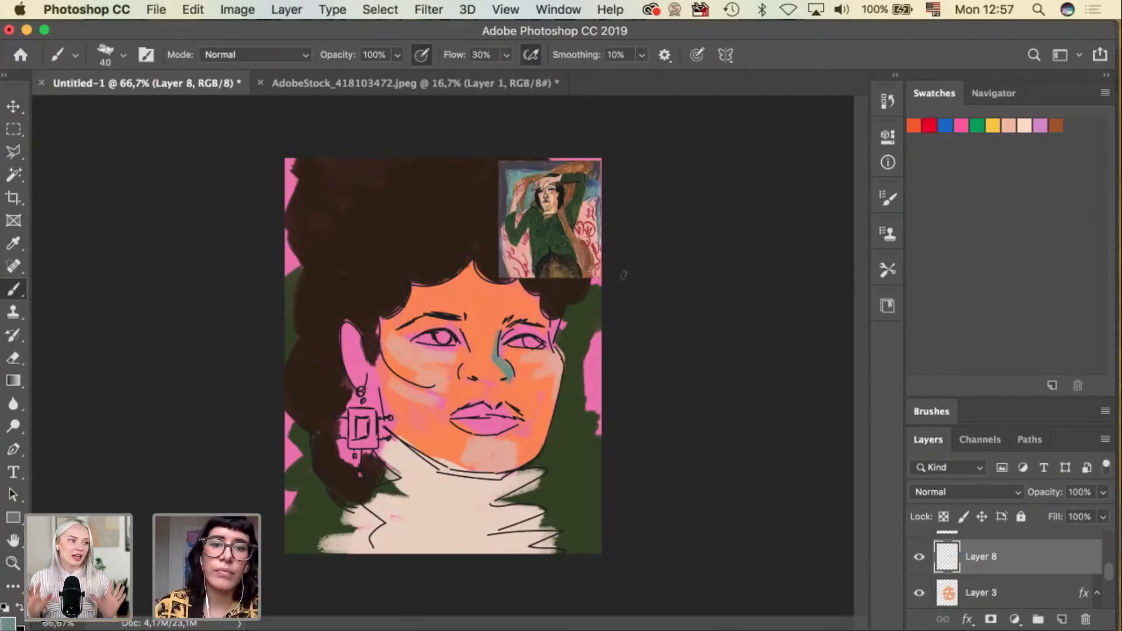
# Hide Layer 1 with the reference painting.
pyautogui.press('v')
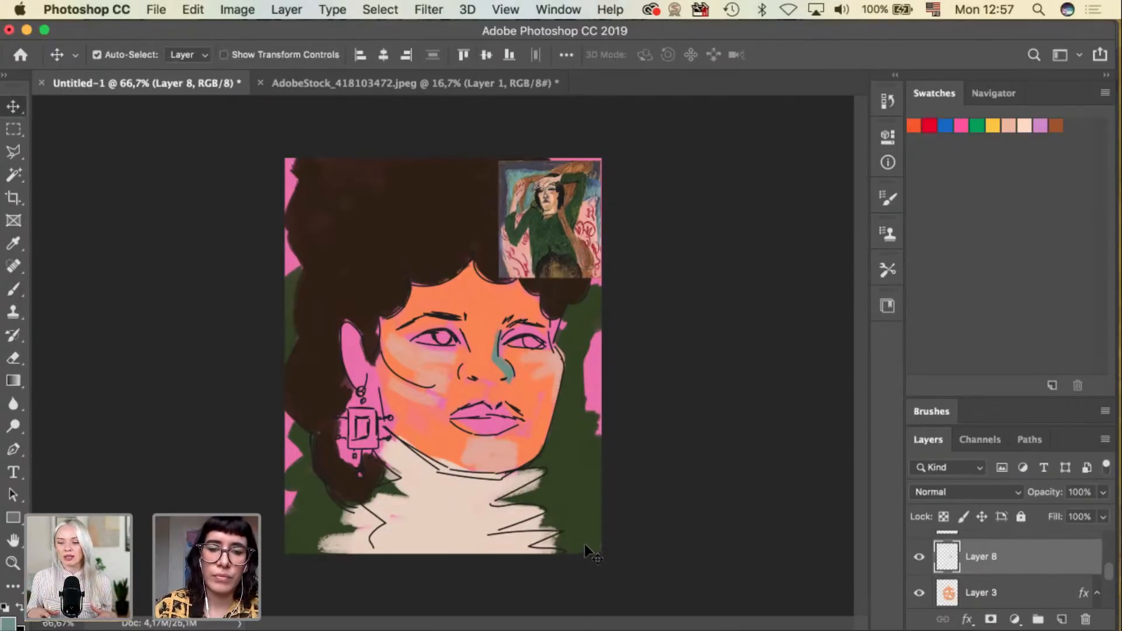
pyautogui.click(570, 245)
pyautogui.click(919, 548)
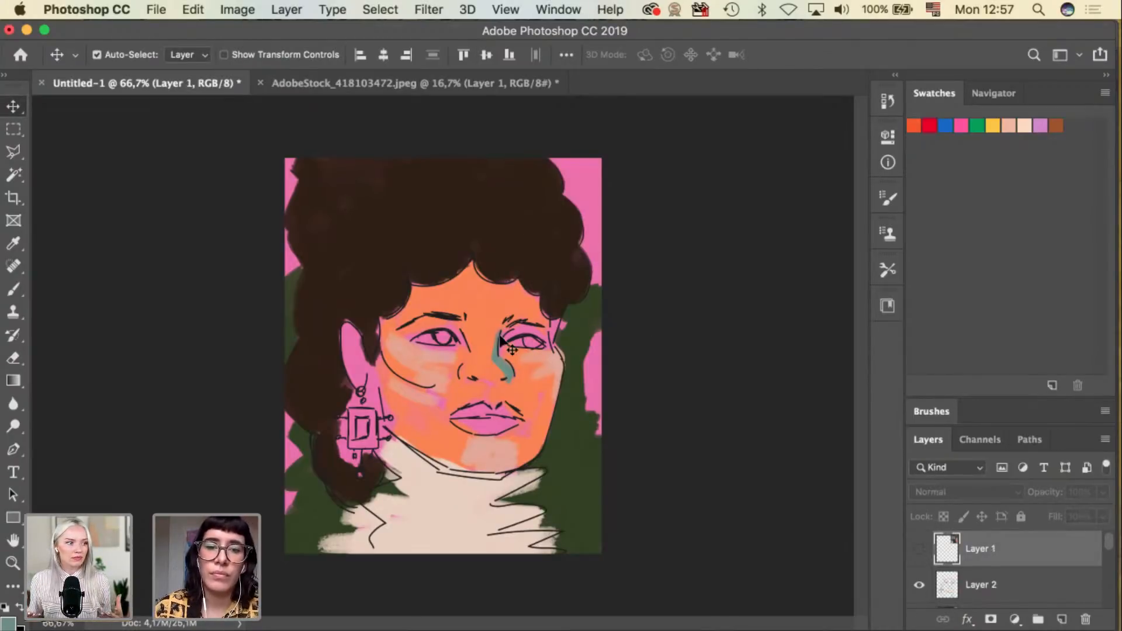
# Sample the turtleneck's beige and add a new layer directly above the orange face layer for brush painting.
pyautogui.click(459, 501)
pyautogui.press('i')
pyautogui.click(459, 503)
pyautogui.press('v')
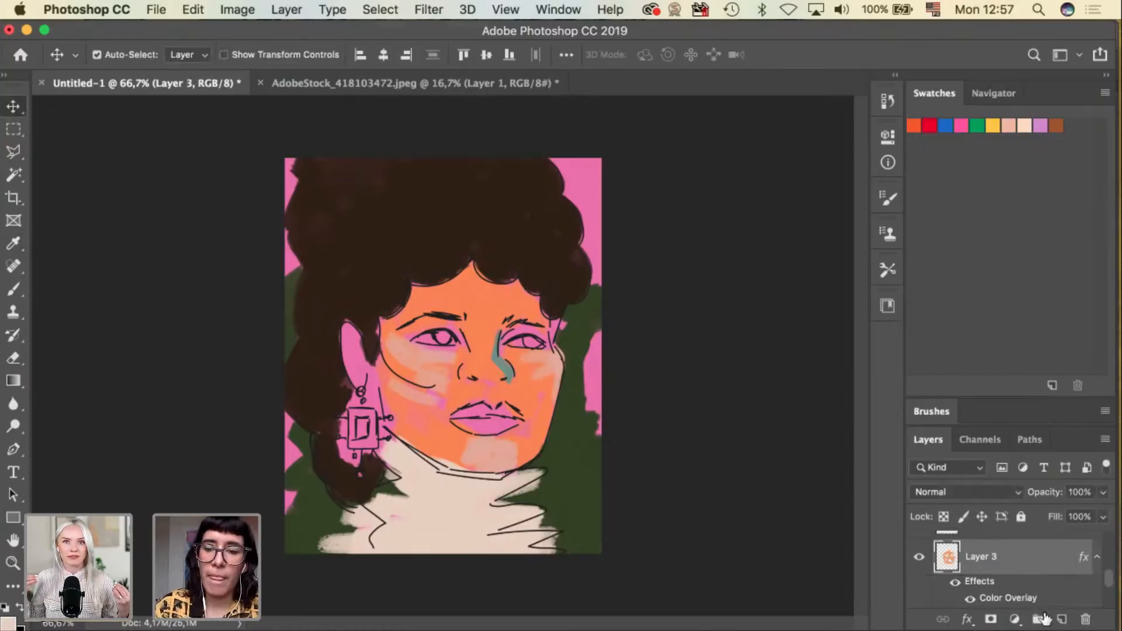
pyautogui.click(1062, 620)
pyautogui.press('b')
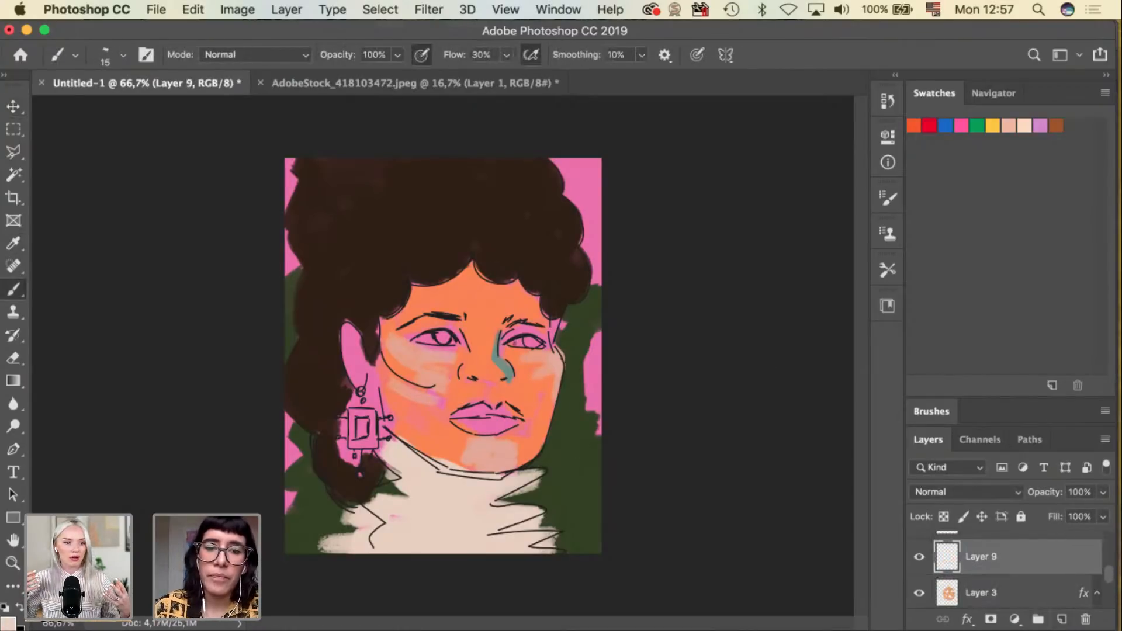
# Fill the eye farther from the earring and the white of the other eye with beige, using 10 px and 15 px brush sizes.
pyautogui.press('super+equal')
pyautogui.press('super+equal')
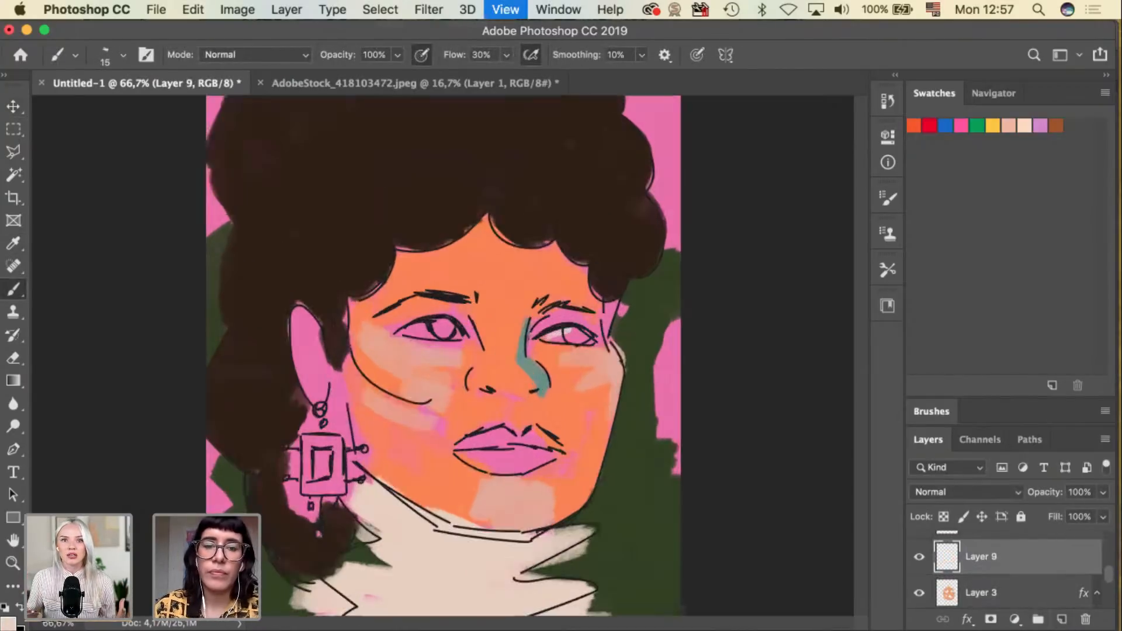
pyautogui.press('[')
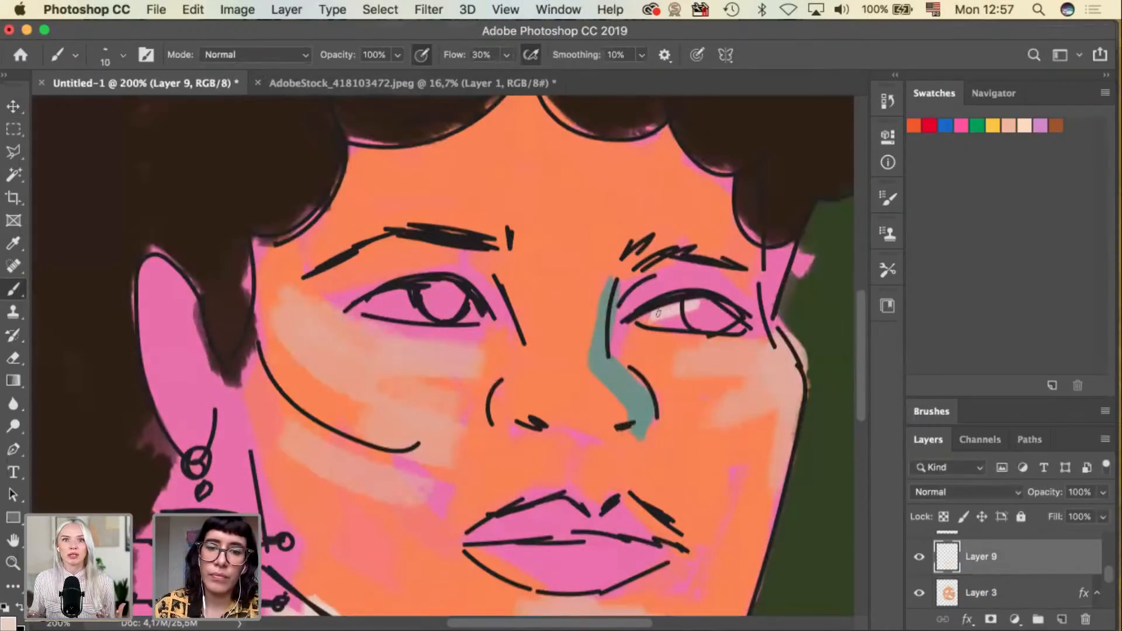
pyautogui.moveTo(643, 321)
pyautogui.mouseDown()
pyautogui.moveTo(679, 320)
pyautogui.moveTo(645, 322)
pyautogui.mouseUp()
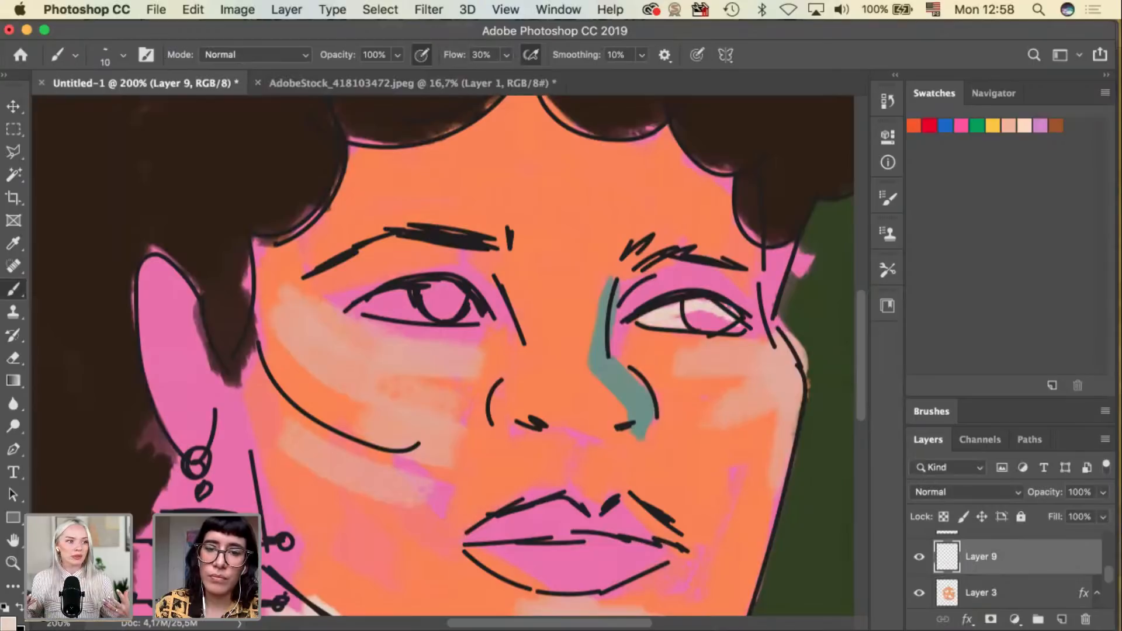
pyautogui.moveTo(716, 326); pyautogui.dragTo(678, 321)
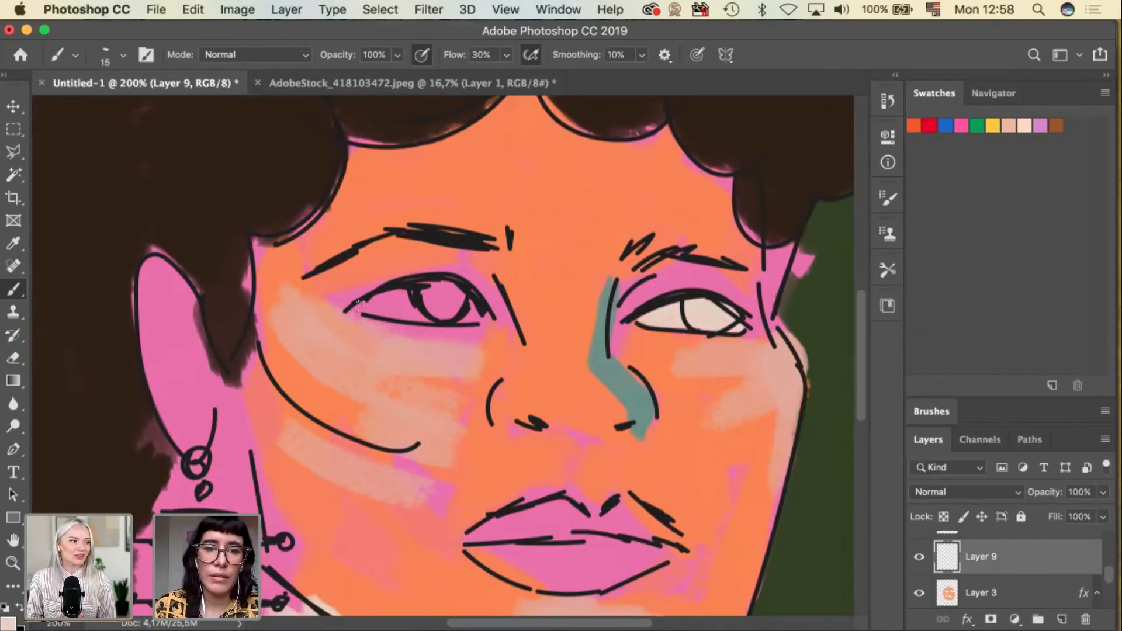
pyautogui.moveTo(393, 297)
pyautogui.mouseDown()
pyautogui.moveTo(366, 306)
pyautogui.moveTo(490, 319)
pyautogui.mouseUp()
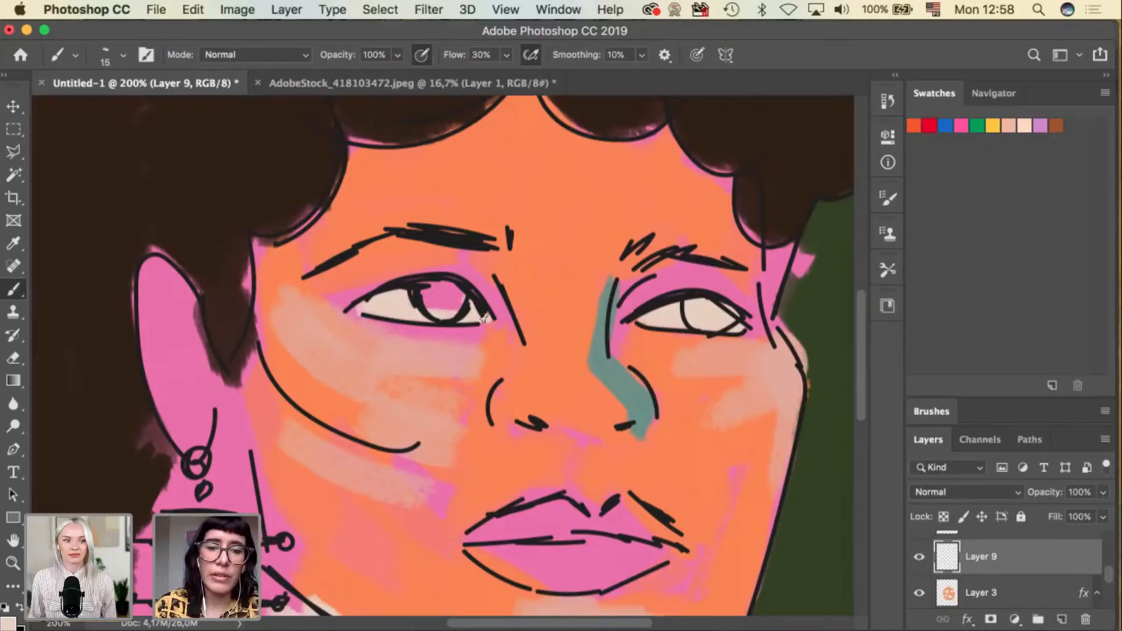
pyautogui.press('super+minus')
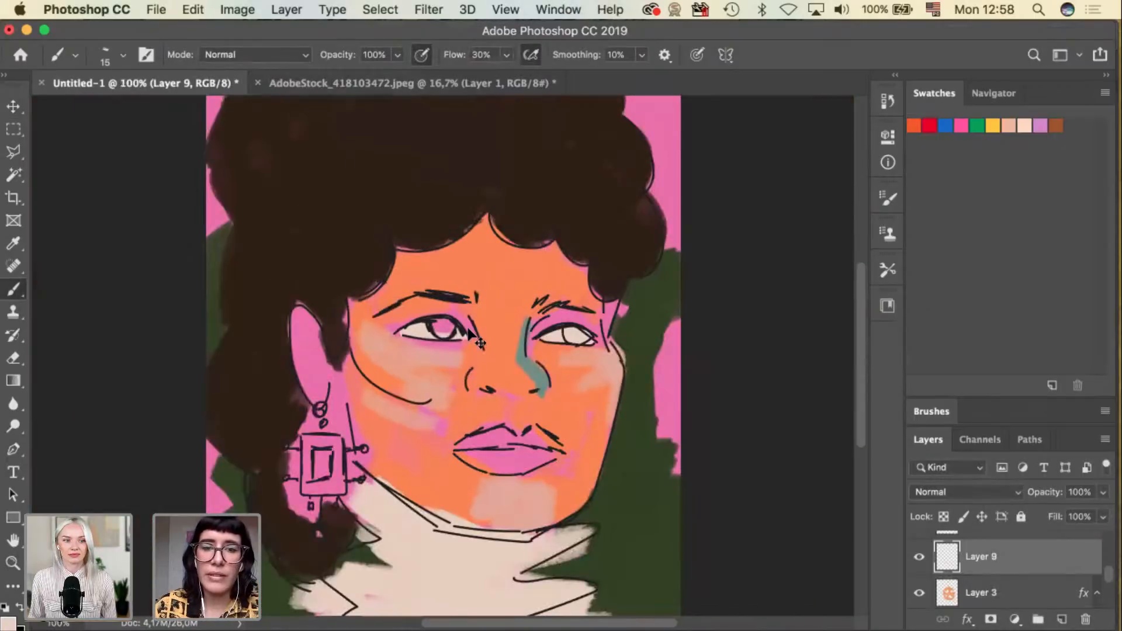
pyautogui.press('super+minus')
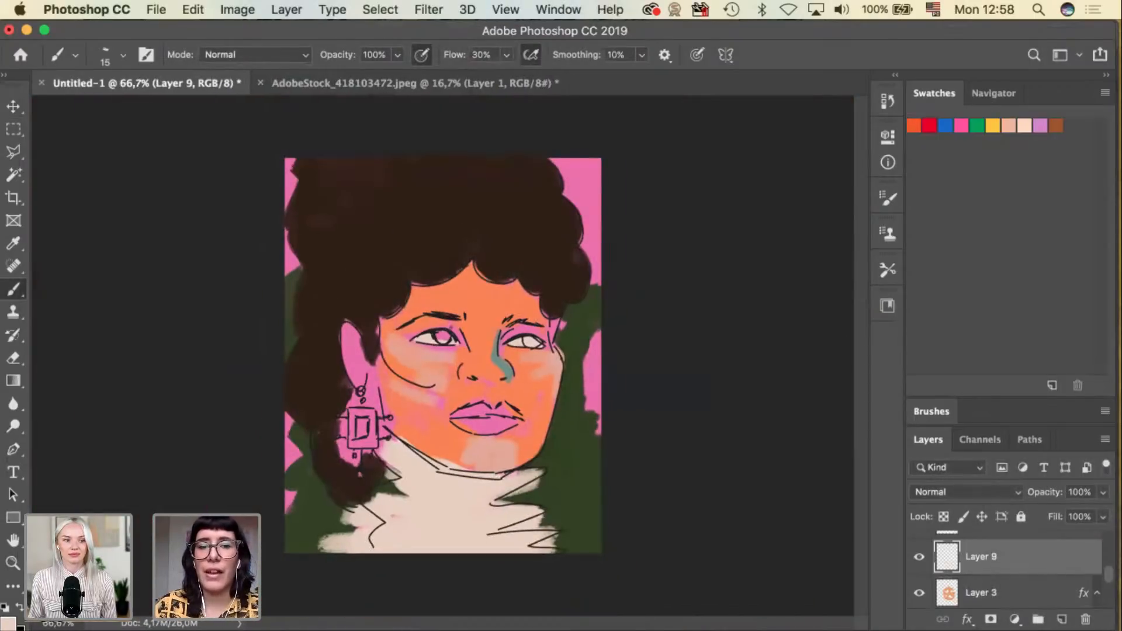
# Sample the teal of the nose shadow and select the layer that holds it.
pyautogui.press('v')
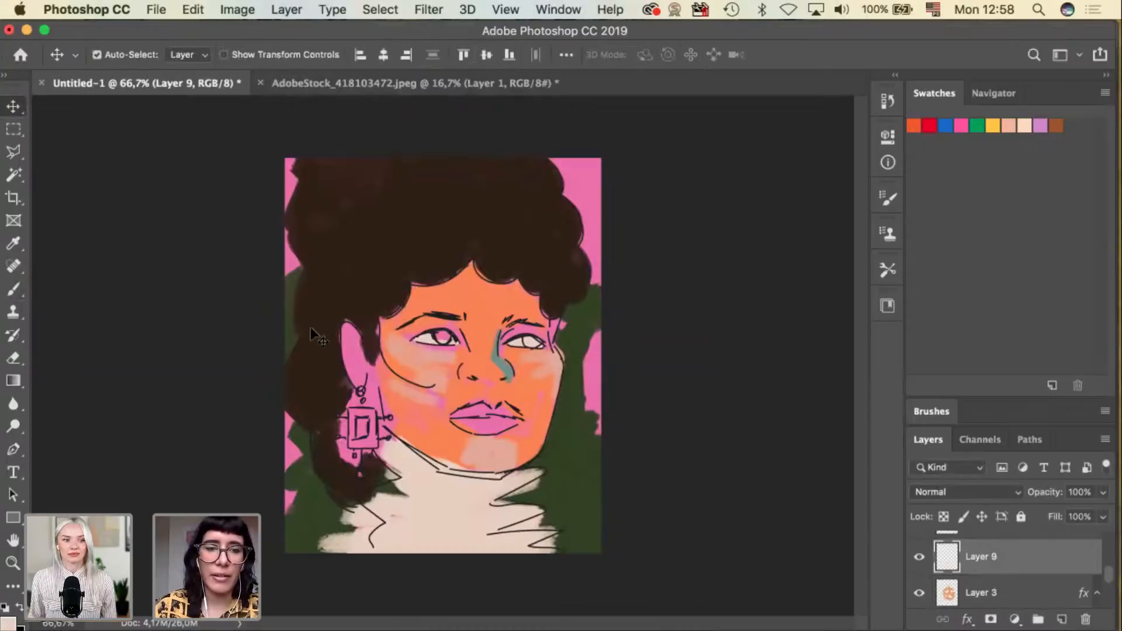
pyautogui.click(285, 326)
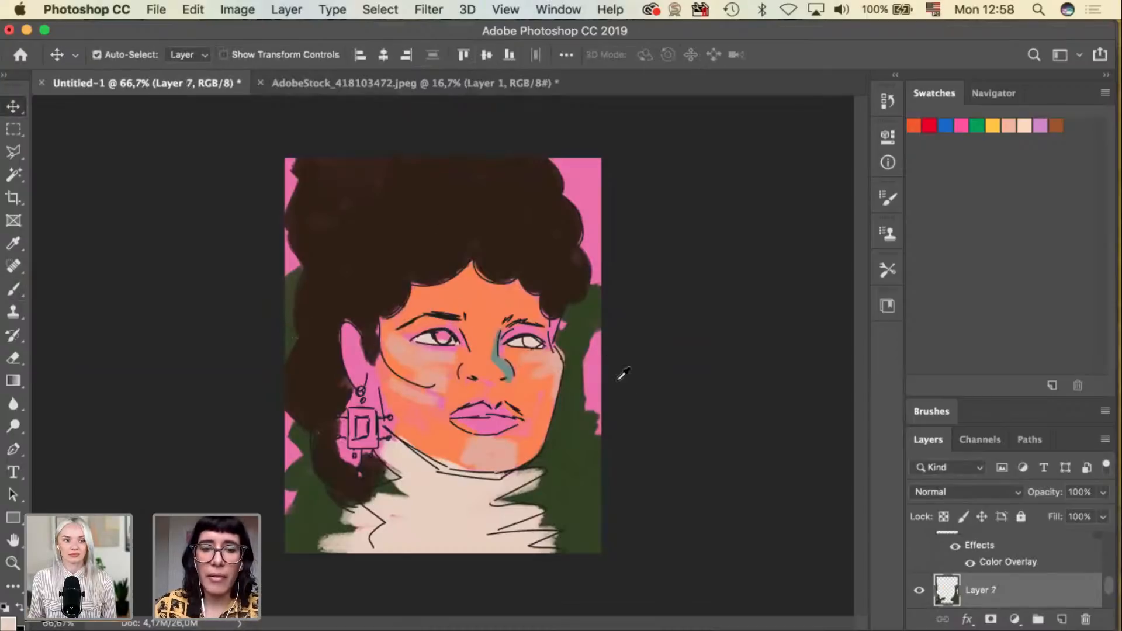
pyautogui.press('i')
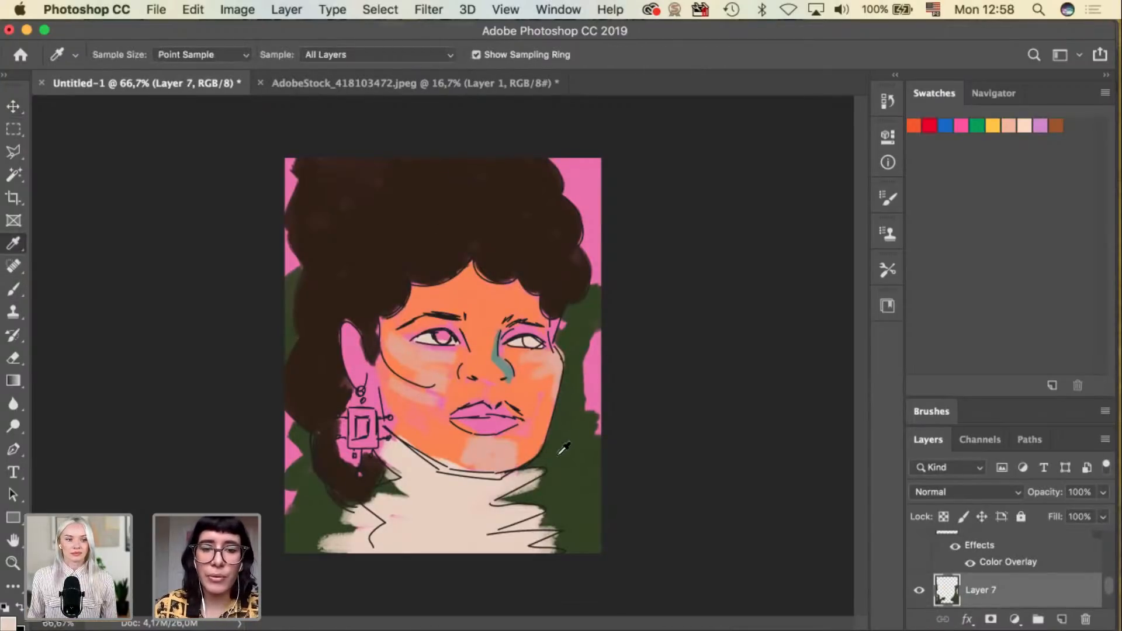
pyautogui.click(504, 367)
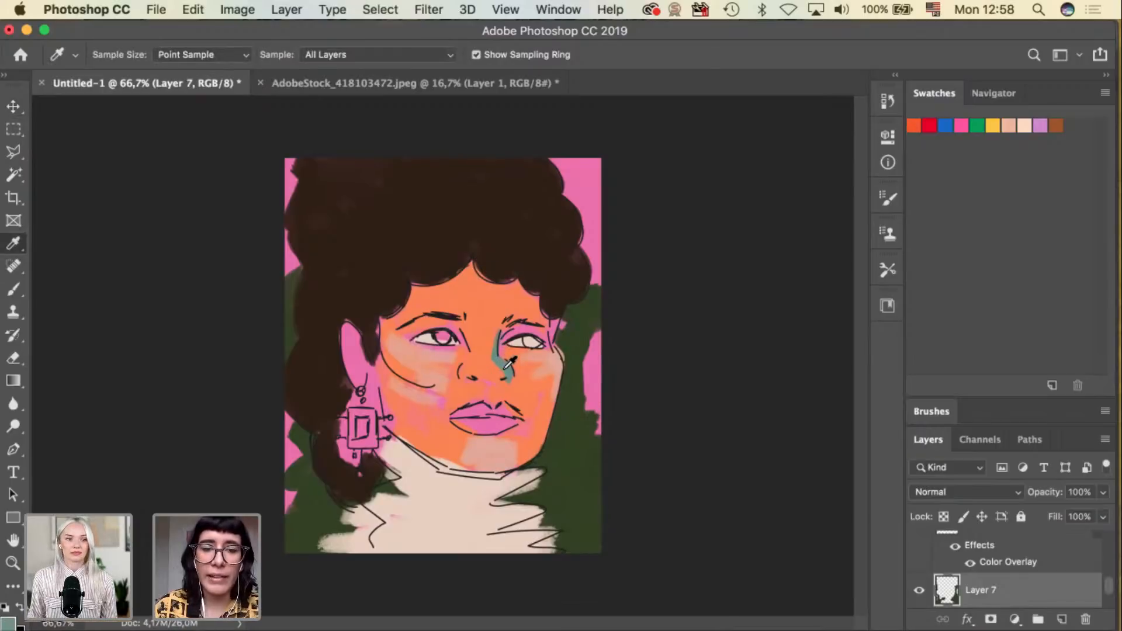
pyautogui.press('v')
pyautogui.click(506, 379)
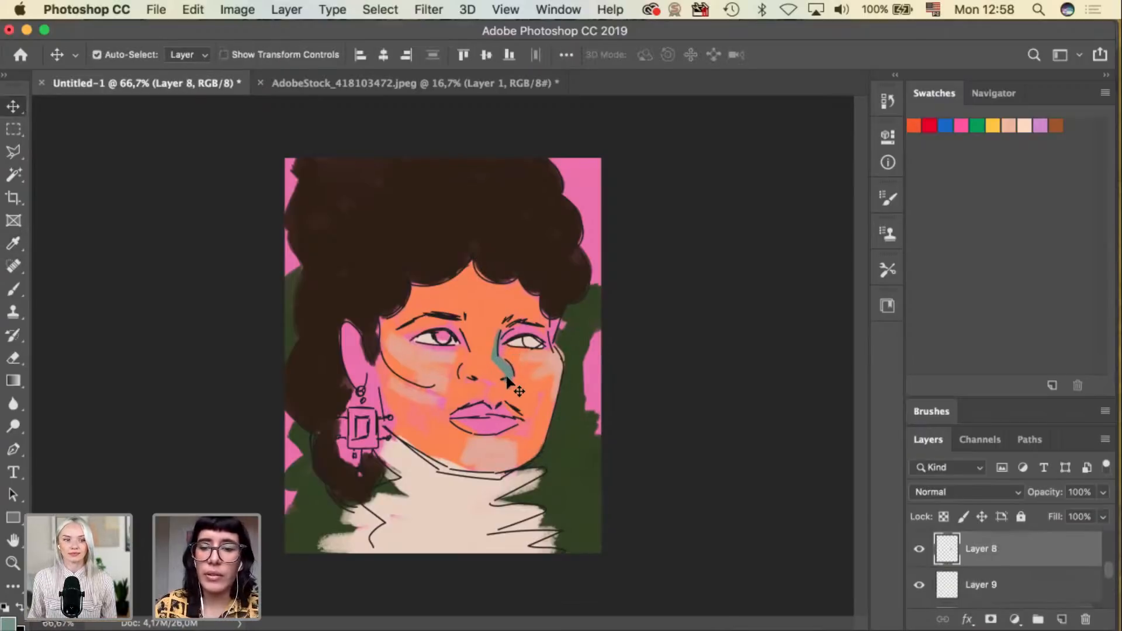
# Fill the ear above the earring with teal on the nose shadow layer, using a 35 px brush.
pyautogui.press('super+1')
pyautogui.press('b')
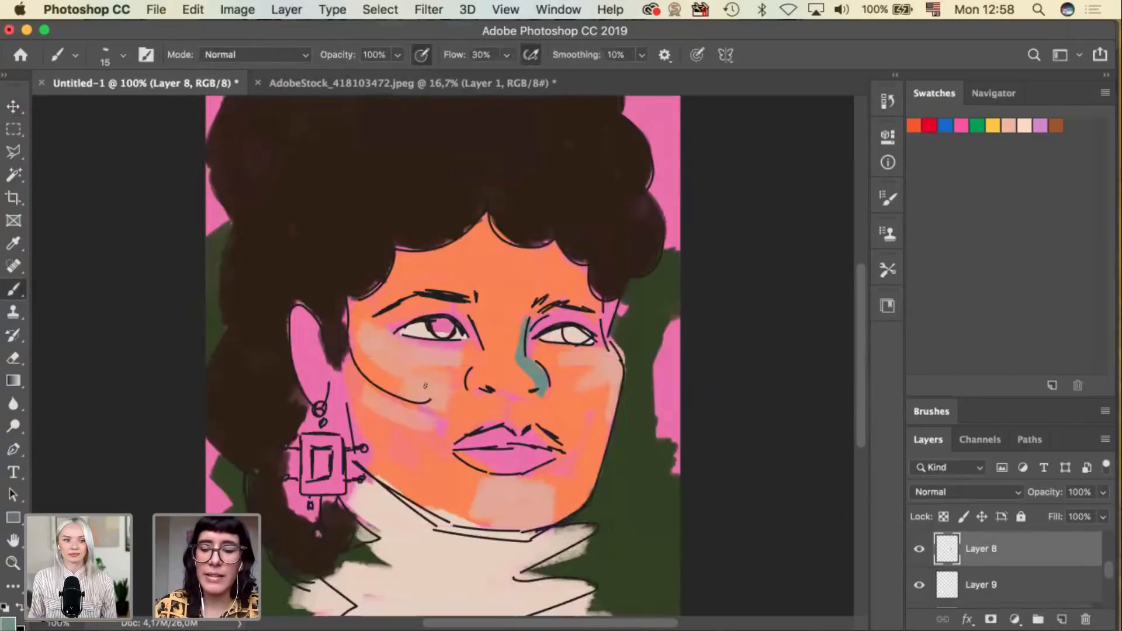
pyautogui.press('super+equal')
pyautogui.press(']')
pyautogui.press(']')
pyautogui.moveTo(170, 272)
pyautogui.mouseDown()
pyautogui.moveTo(149, 301)
pyautogui.moveTo(161, 365)
pyautogui.moveTo(156, 291)
pyautogui.moveTo(188, 366)
pyautogui.moveTo(162, 281)
pyautogui.moveTo(209, 379)
pyautogui.moveTo(190, 318)
pyautogui.moveTo(208, 257)
pyautogui.moveTo(151, 274)
pyautogui.moveTo(166, 322)
pyautogui.moveTo(157, 270)
pyautogui.moveTo(148, 307)
pyautogui.moveTo(146, 285)
pyautogui.moveTo(150, 322)
pyautogui.moveTo(149, 275)
pyautogui.moveTo(151, 352)
pyautogui.moveTo(185, 431)
pyautogui.moveTo(199, 431)
pyautogui.moveTo(197, 412)
pyautogui.moveTo(206, 424)
pyautogui.moveTo(212, 402)
pyautogui.moveTo(187, 440)
pyautogui.mouseUp()
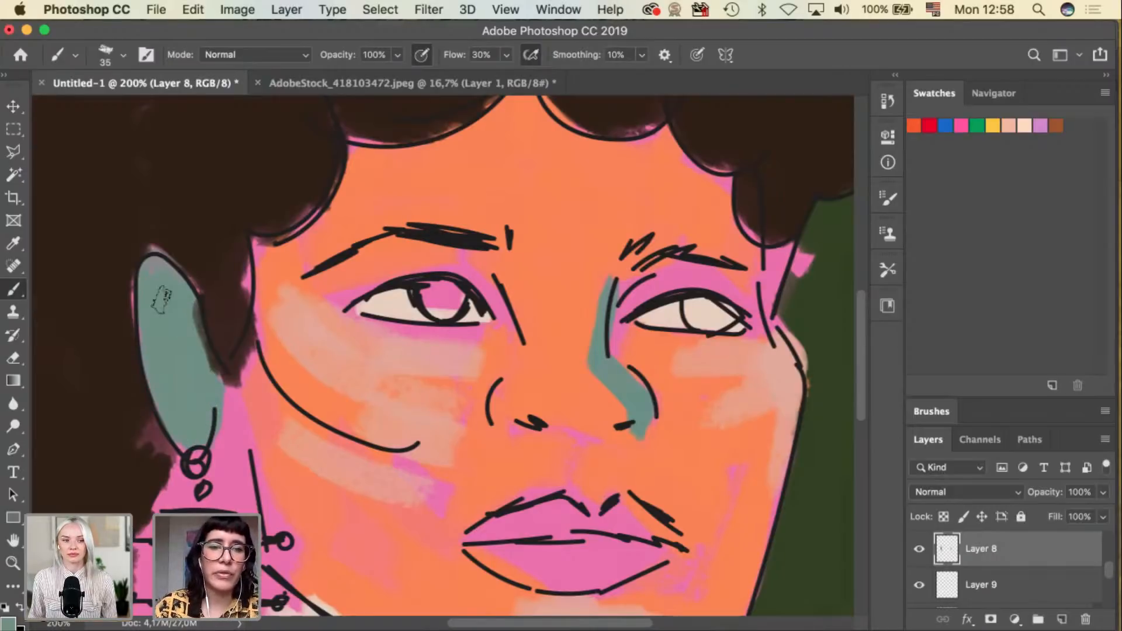
# Select the dark brown hair layer and set the eraser to 35 px beside the ear.
pyautogui.press('v')
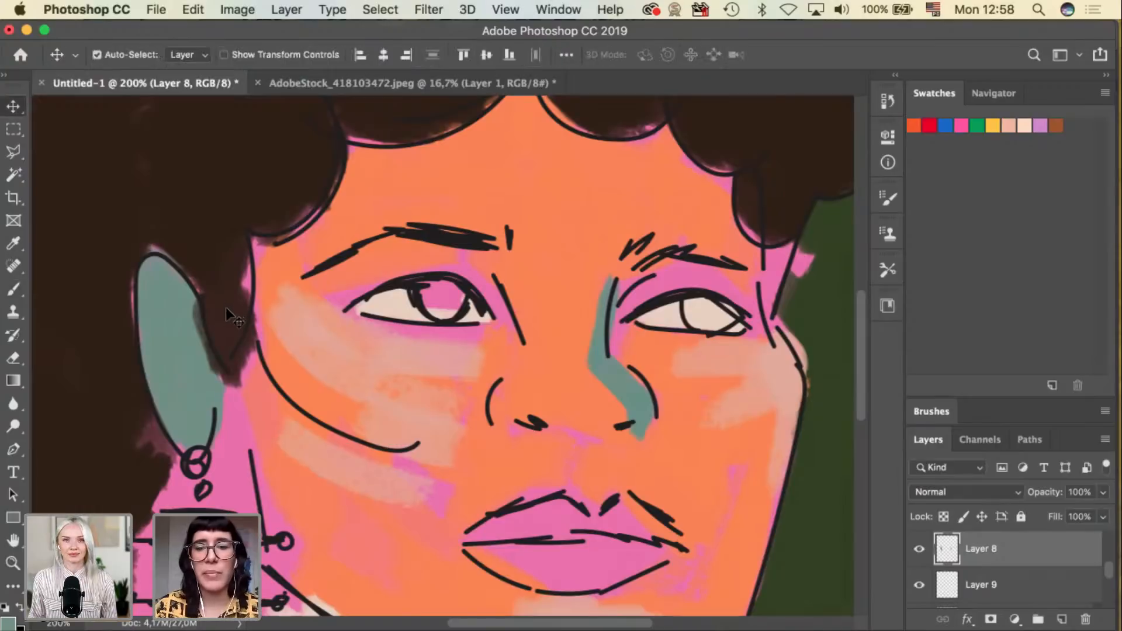
pyautogui.click(226, 308)
pyautogui.press('e')
pyautogui.press('[')
pyautogui.press('[')
pyautogui.press('[')
pyautogui.press('[')
pyautogui.press('[')
pyautogui.press('[')
pyautogui.press('[')
pyautogui.press('[')
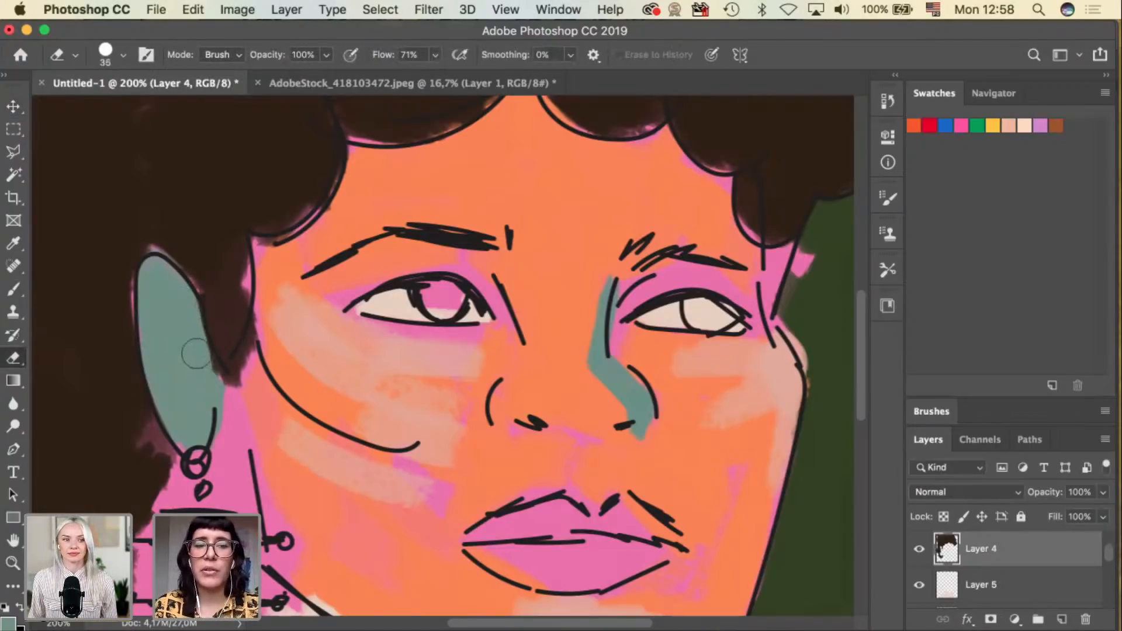
# Sample the orange of the forehead as the foreground color.
pyautogui.press('super+minus')
pyautogui.press('super+minus')
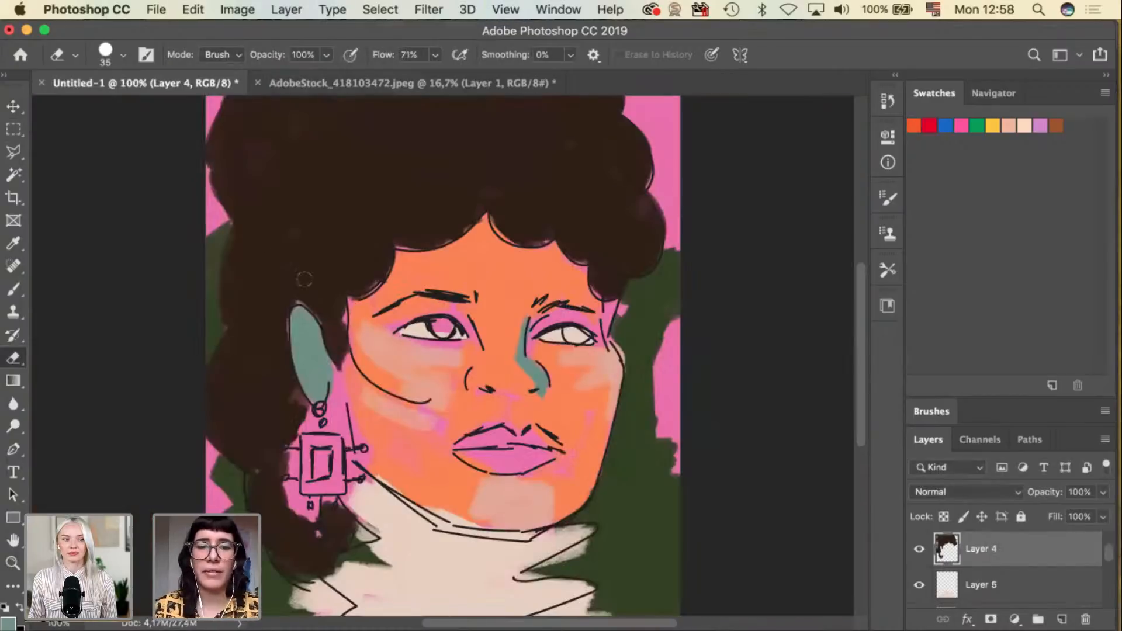
pyautogui.press('v')
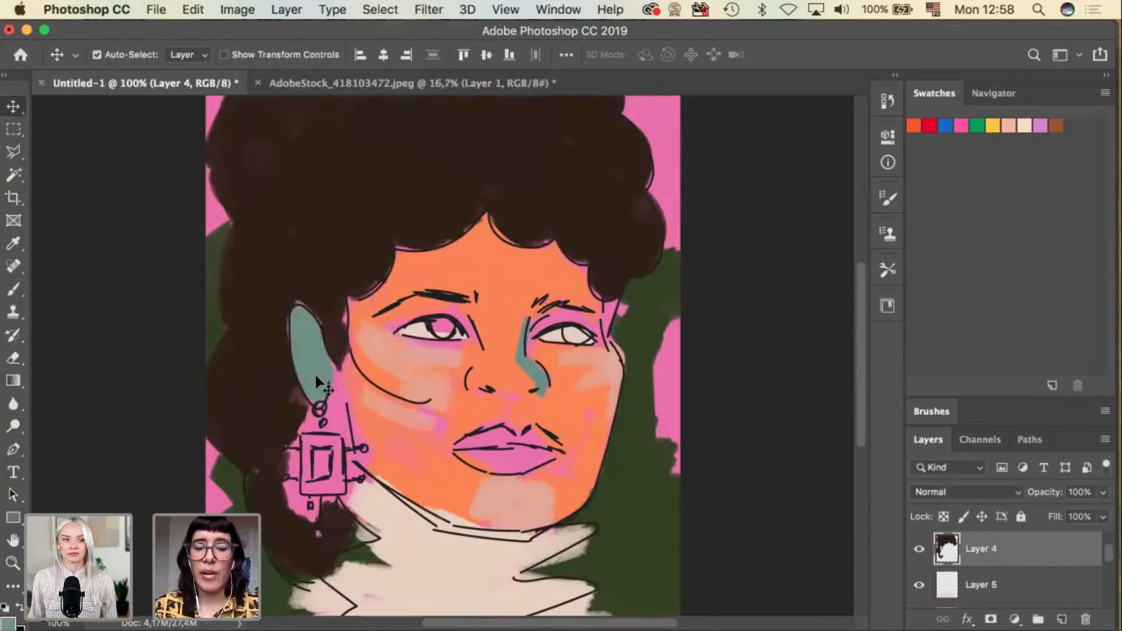
pyautogui.press('i')
pyautogui.click(480, 284)
pyautogui.press('v')
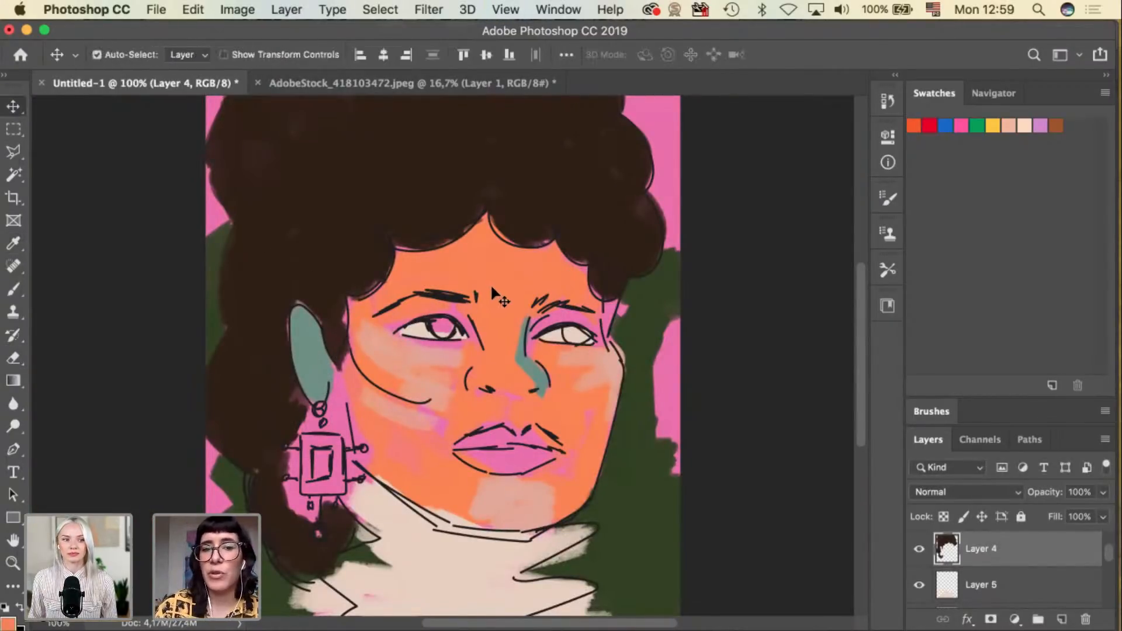
# Change the color of the pink background fill layer to the lighter pink f999c9.
pyautogui.click(669, 190)
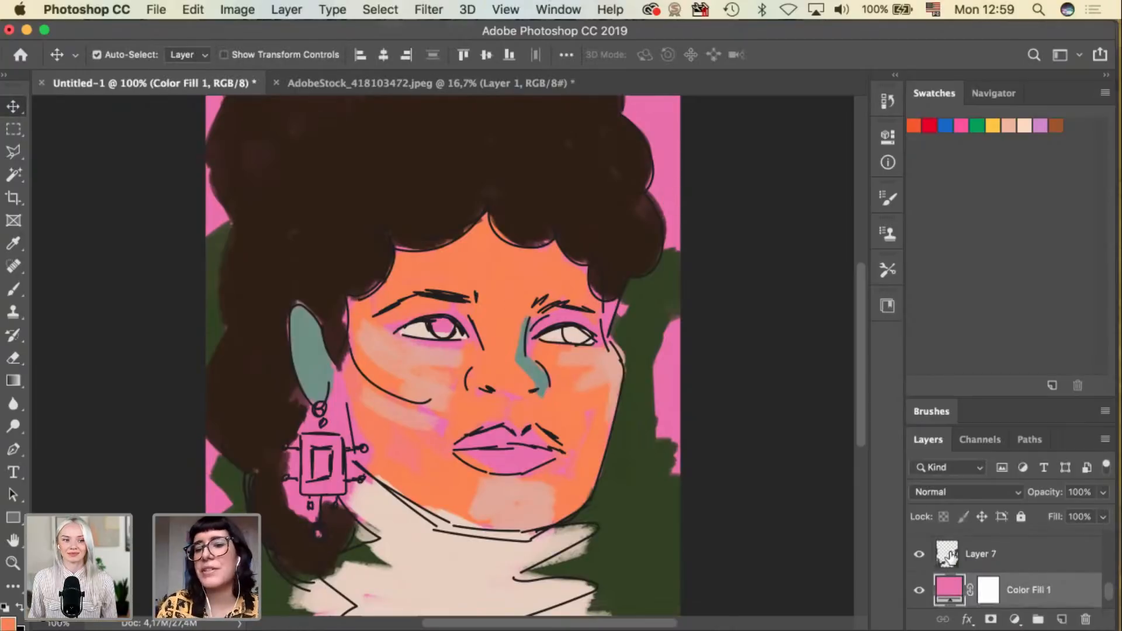
pyautogui.doubleClick(947, 590)
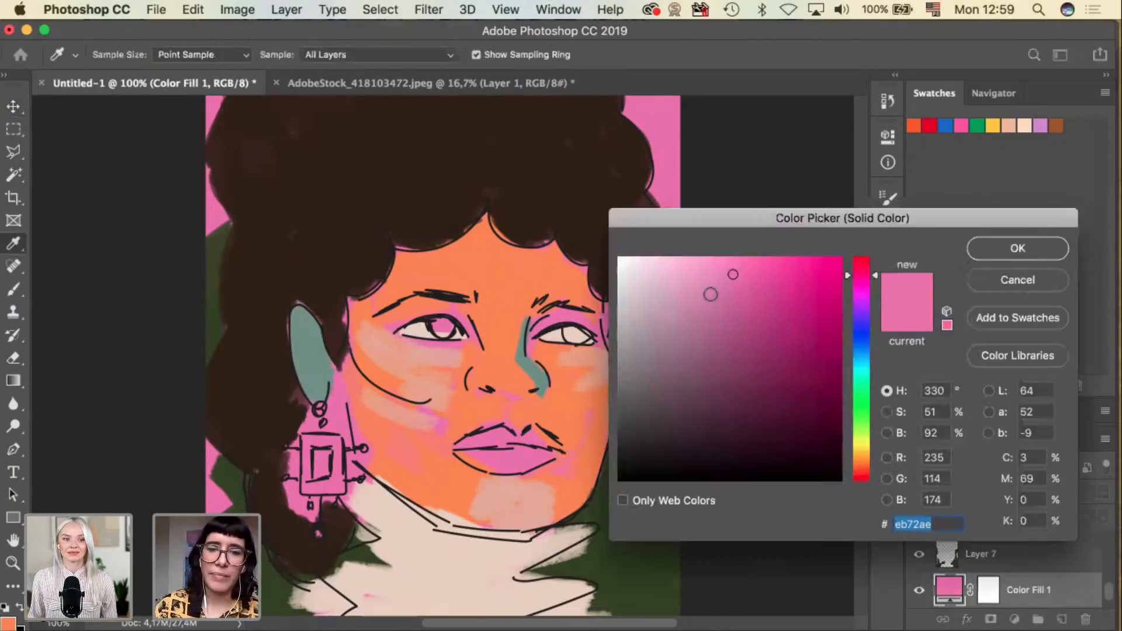
pyautogui.click(724, 267)
pyautogui.moveTo(726, 225); pyautogui.dragTo(742, 296)
pyautogui.click(732, 346)
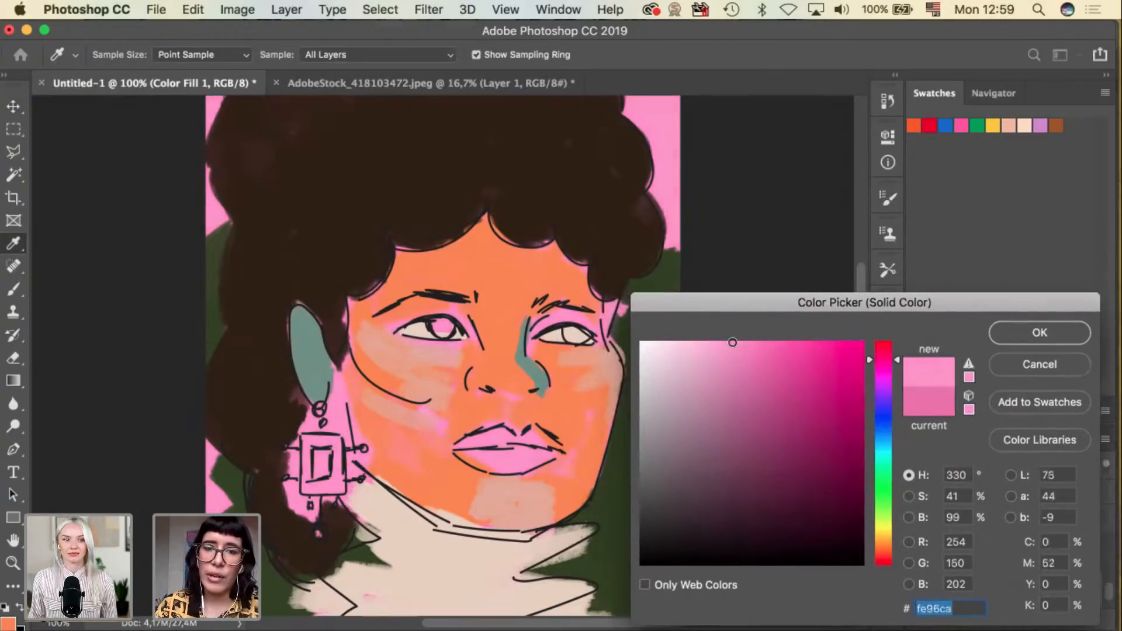
pyautogui.moveTo(733, 346); pyautogui.dragTo(727, 348)
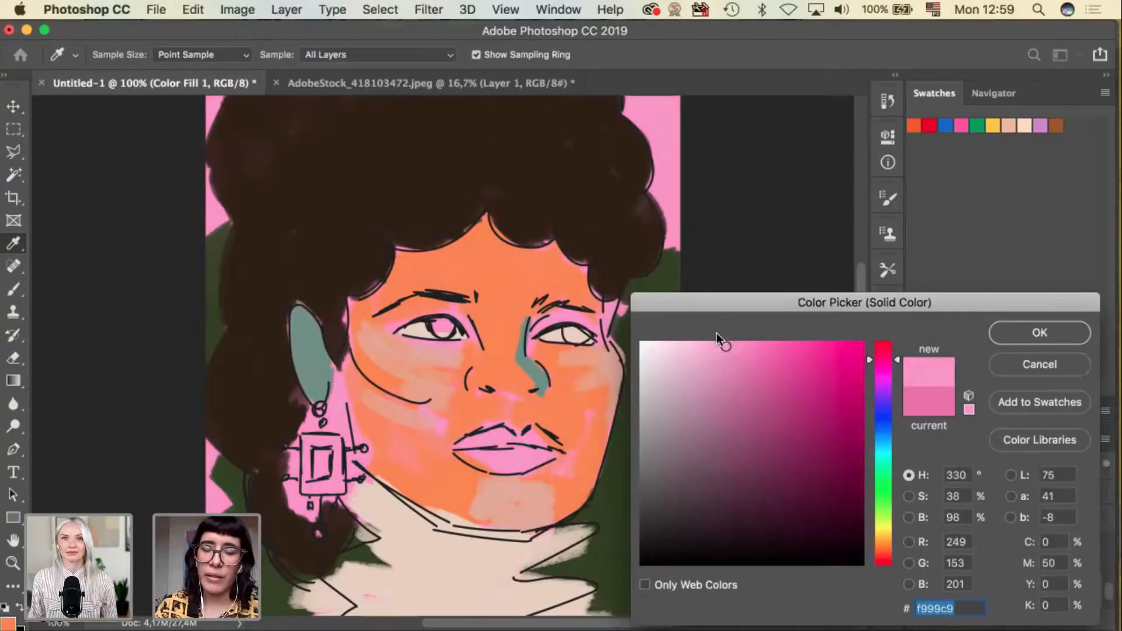
pyautogui.click(1009, 333)
# Hide and show the line sketch layer repeatedly to compare the painting with and without its outlines.
pyautogui.press('v')
pyautogui.hotkey('alt', '.')
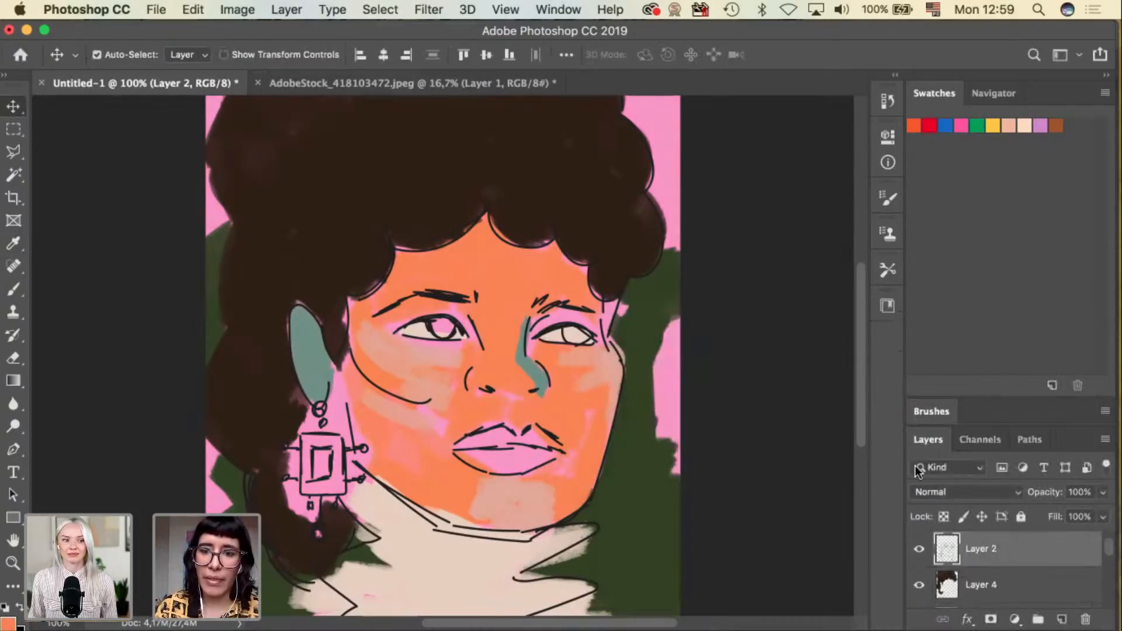
pyautogui.click(919, 552)
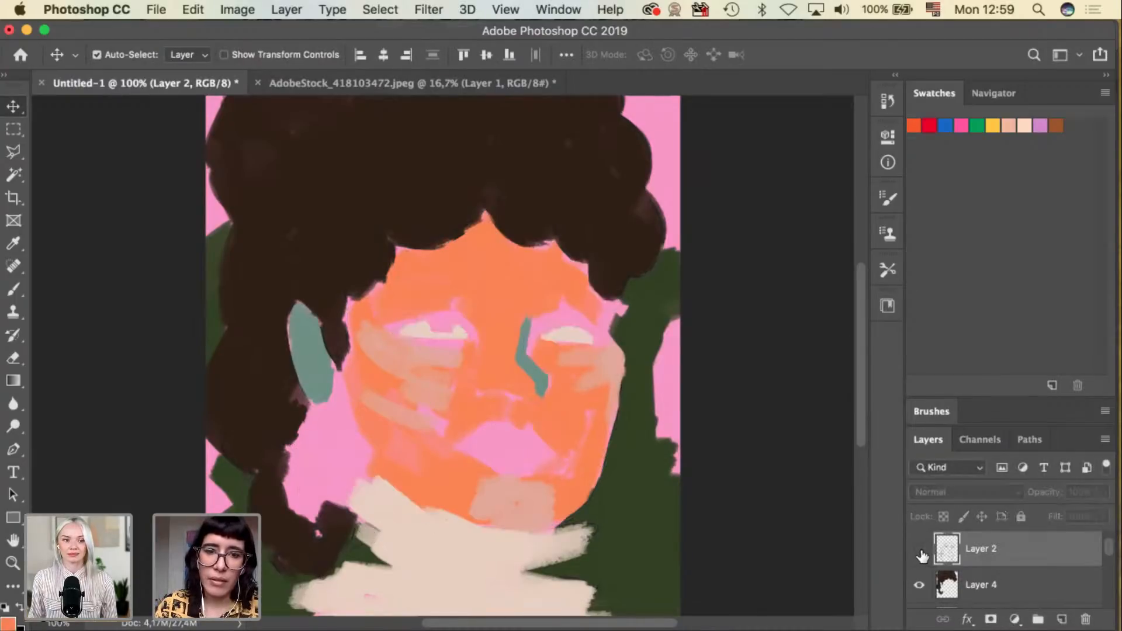
pyautogui.click(920, 553)
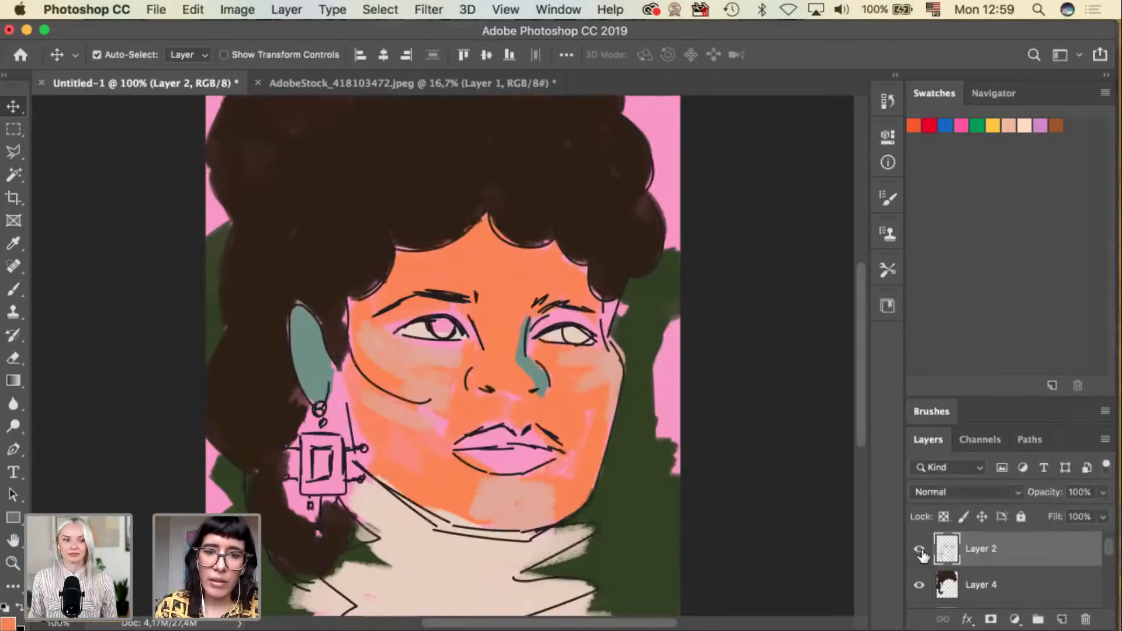
pyautogui.click(919, 552)
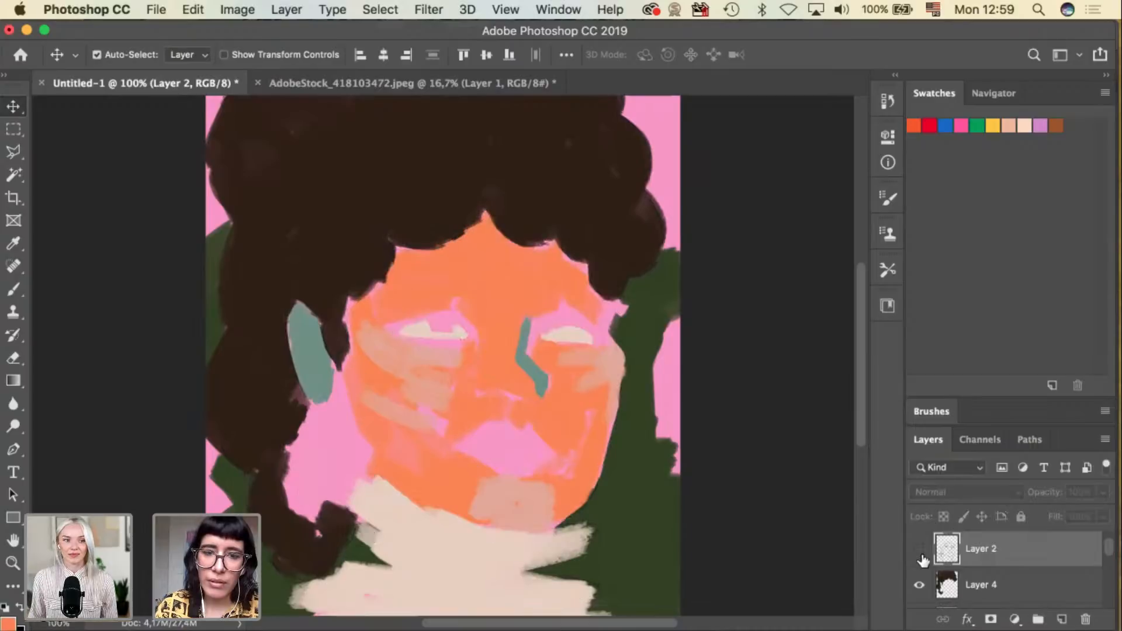
pyautogui.click(919, 552)
# Add a Color Overlay to Layer 6 with the cheek and chin highlights, using the pink sampled from the background.
pyautogui.hotkey('alt', ']')
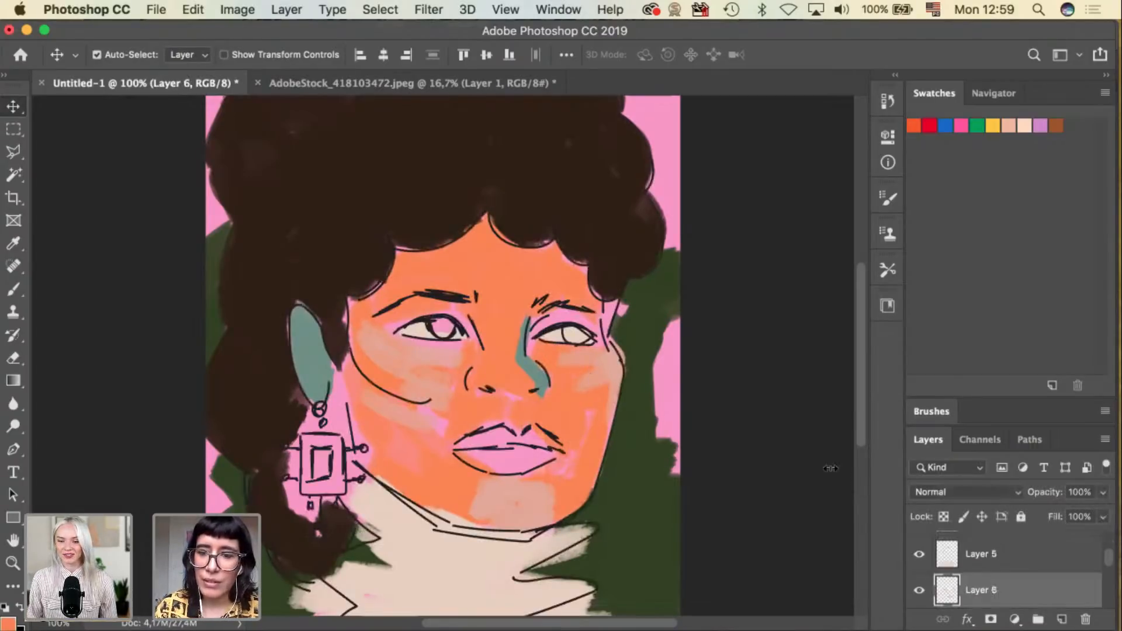
pyautogui.click(920, 590)
pyautogui.click(919, 590)
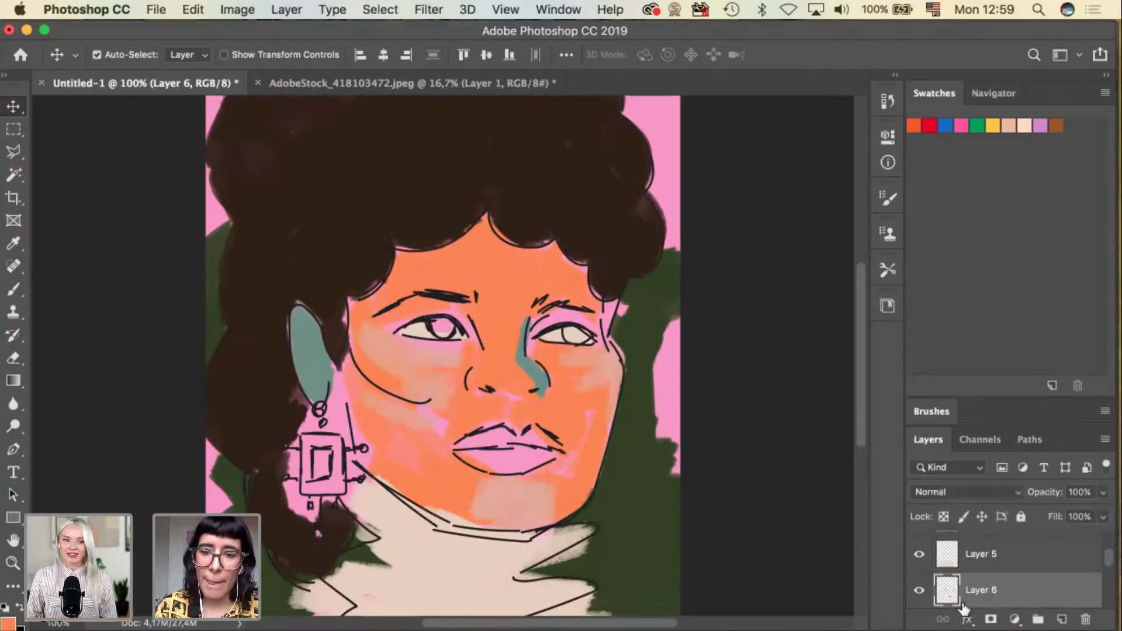
pyautogui.click(967, 619)
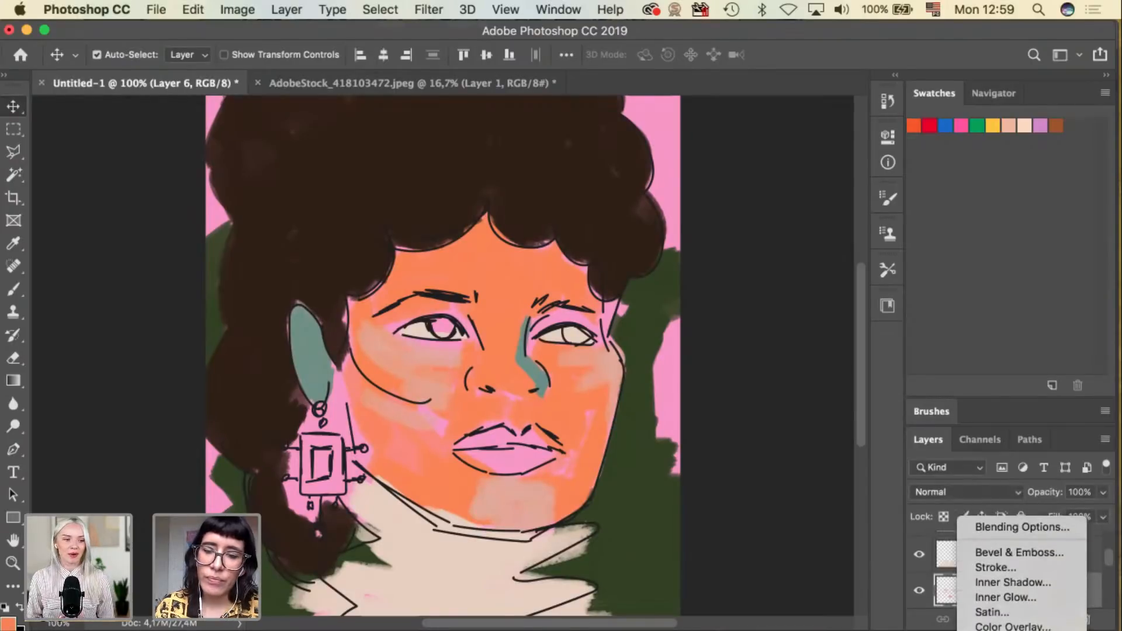
pyautogui.click(735, 267)
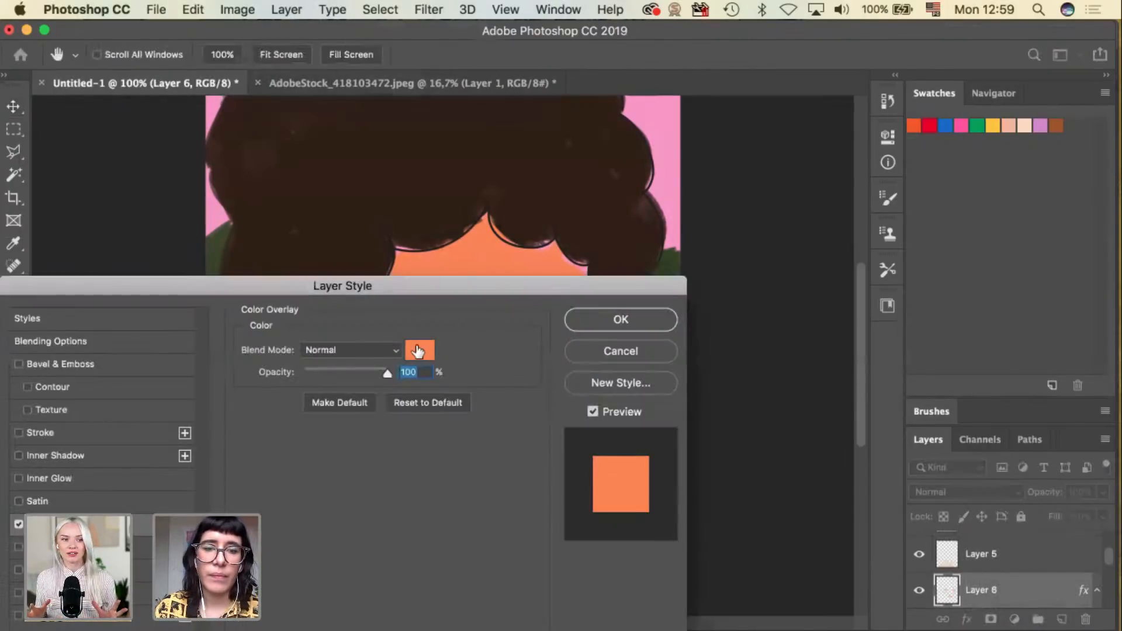
pyautogui.click(420, 349)
pyautogui.click(672, 178)
pyautogui.moveTo(652, 288); pyautogui.dragTo(475, 417)
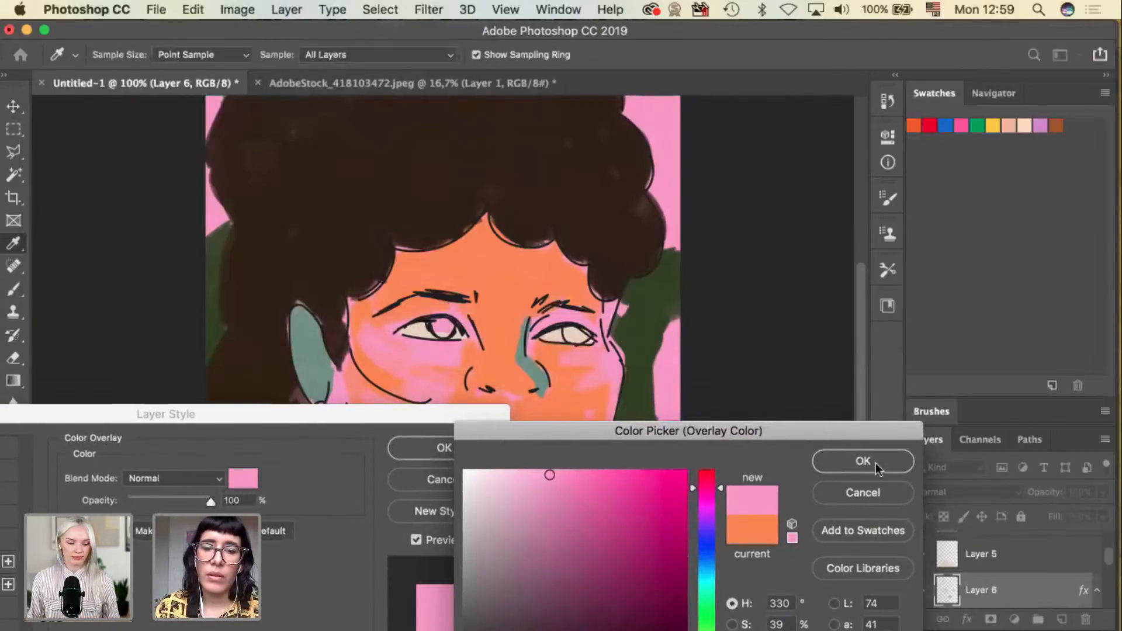
pyautogui.click(863, 462)
pyautogui.click(455, 447)
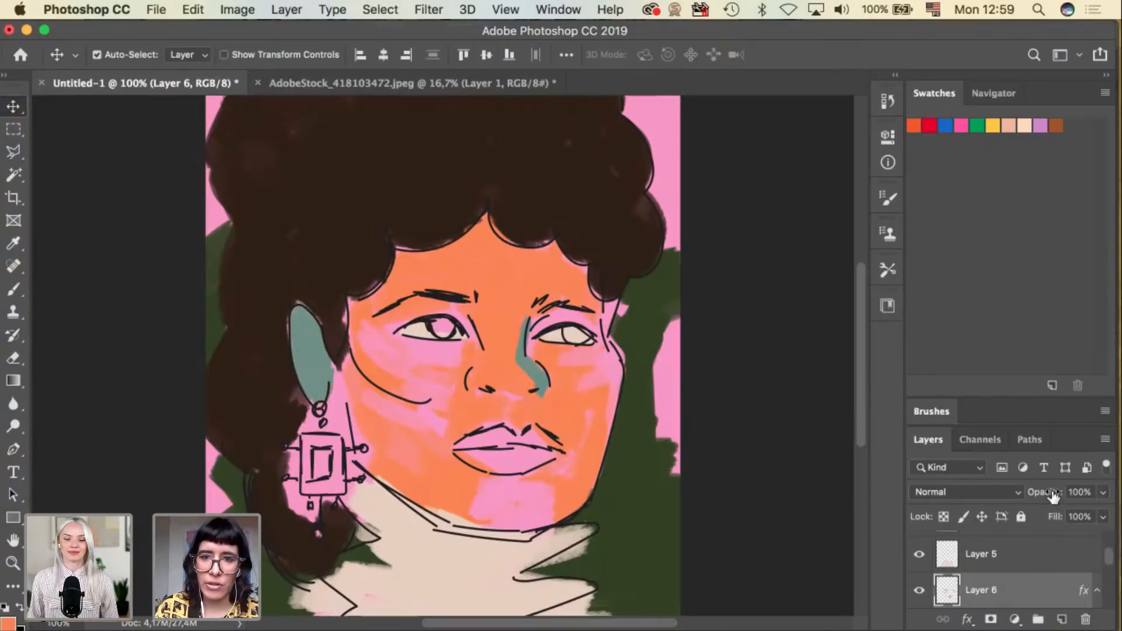
# Change the Color Overlay of the cheek and chin highlights to a slightly paler pink.
pyautogui.scroll(-1, 1110, 560)
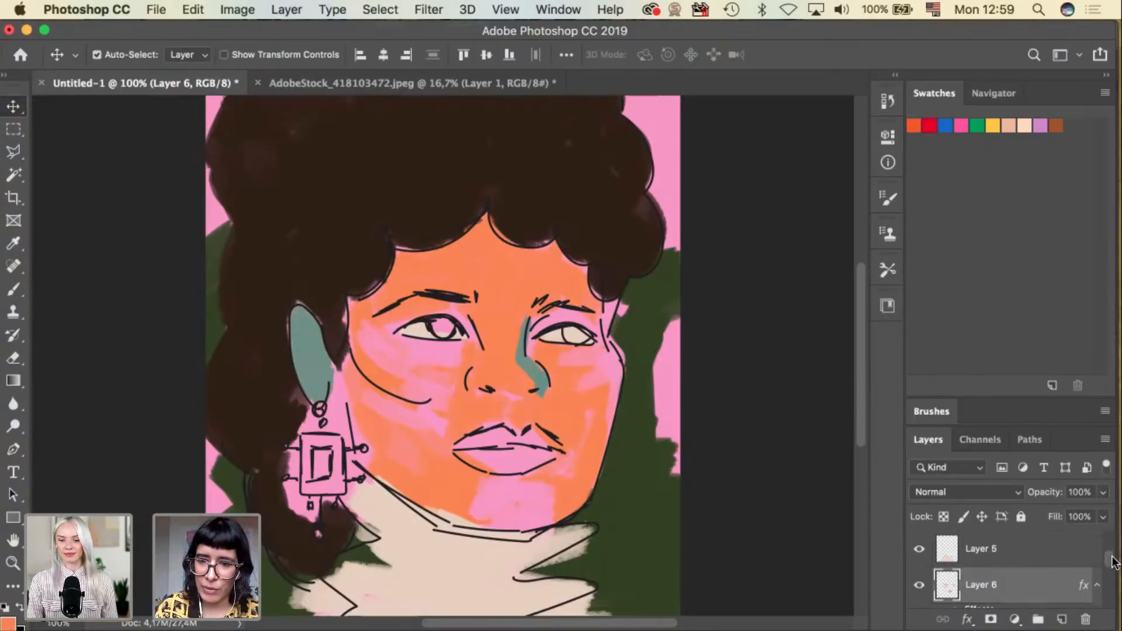
pyautogui.scroll(-3, 1111, 560)
pyautogui.doubleClick(1020, 592)
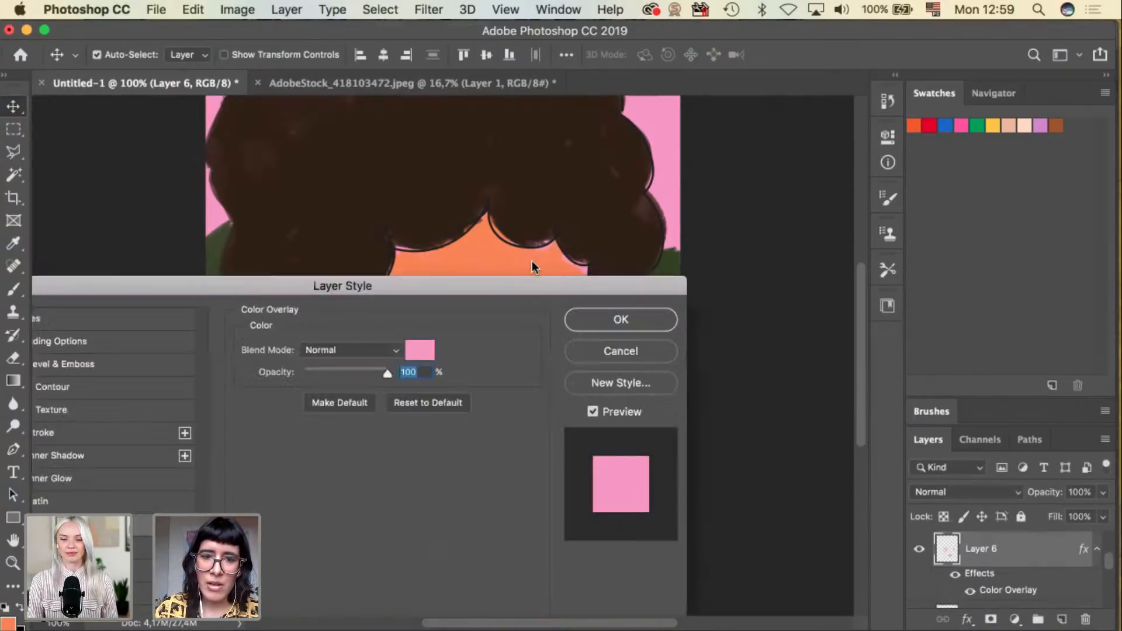
pyautogui.click(419, 349)
pyautogui.moveTo(496, 293); pyautogui.dragTo(442, 488)
pyautogui.moveTo(535, 575); pyautogui.dragTo(758, 323)
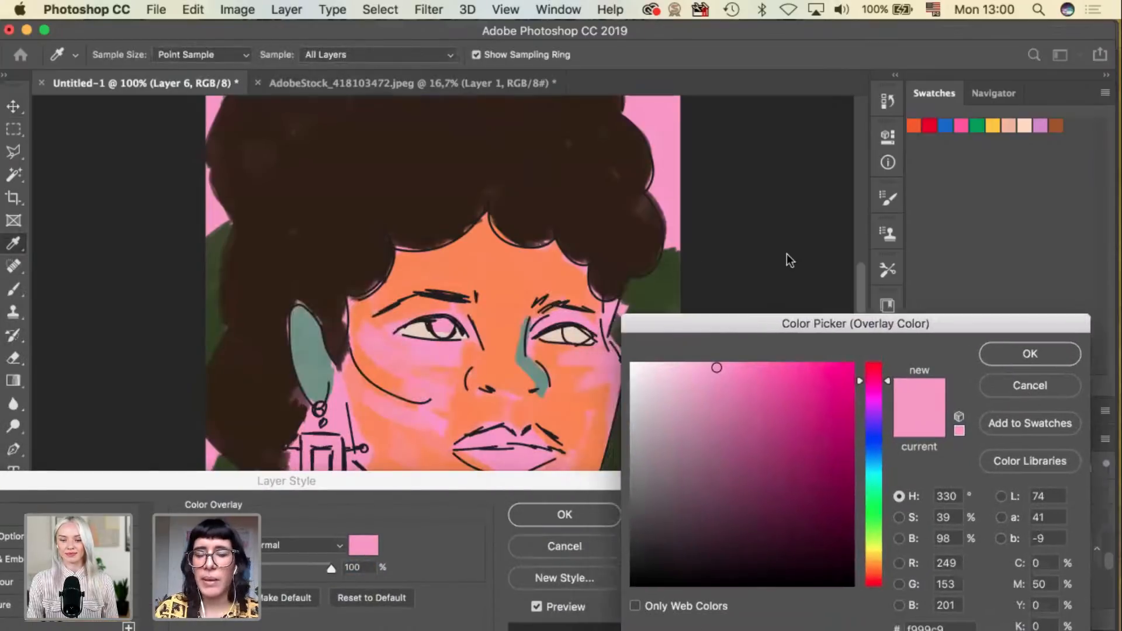
pyautogui.click(694, 373)
pyautogui.click(1030, 354)
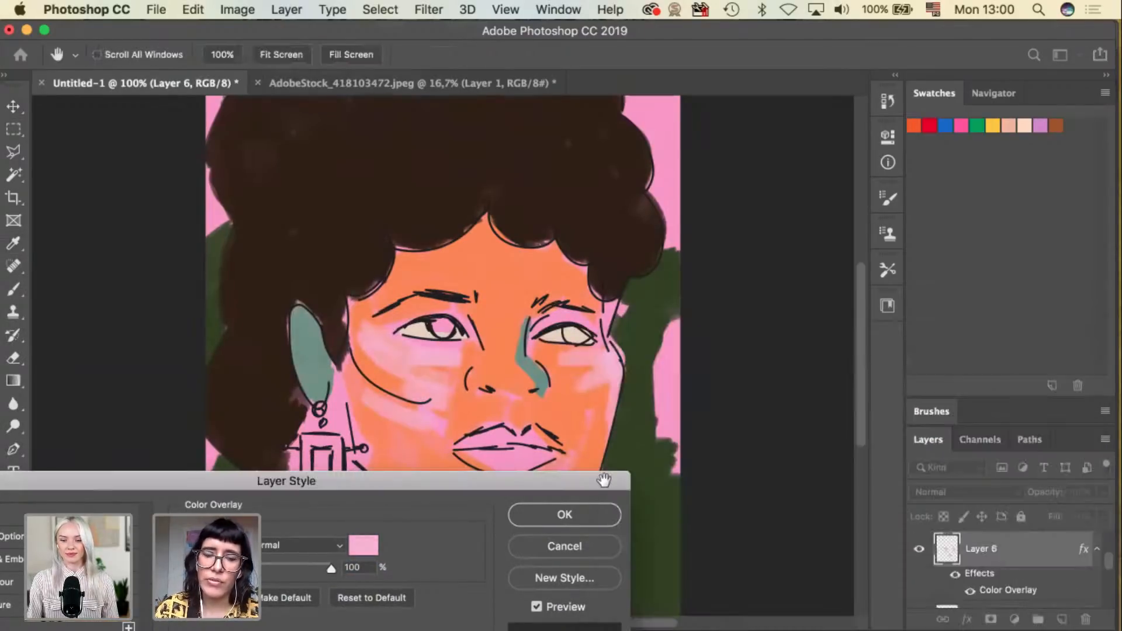
pyautogui.click(600, 516)
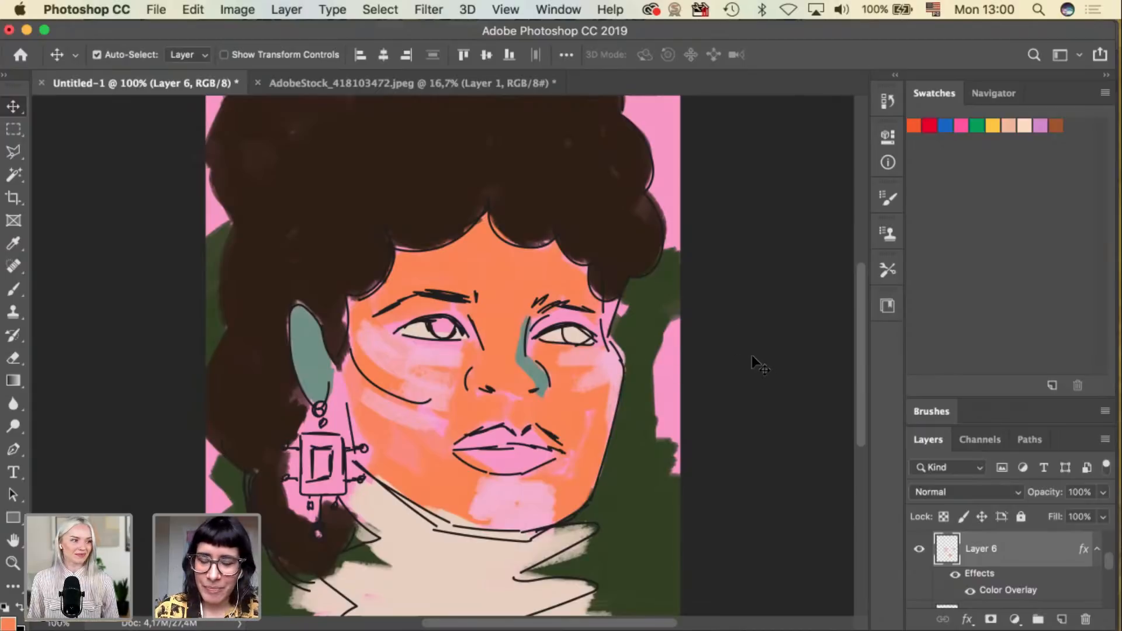
# Toggle the visibility of Layer 9 with the beige eye whites to check its effect, and select the green Layer 7.
pyautogui.hotkey('alt', '[')
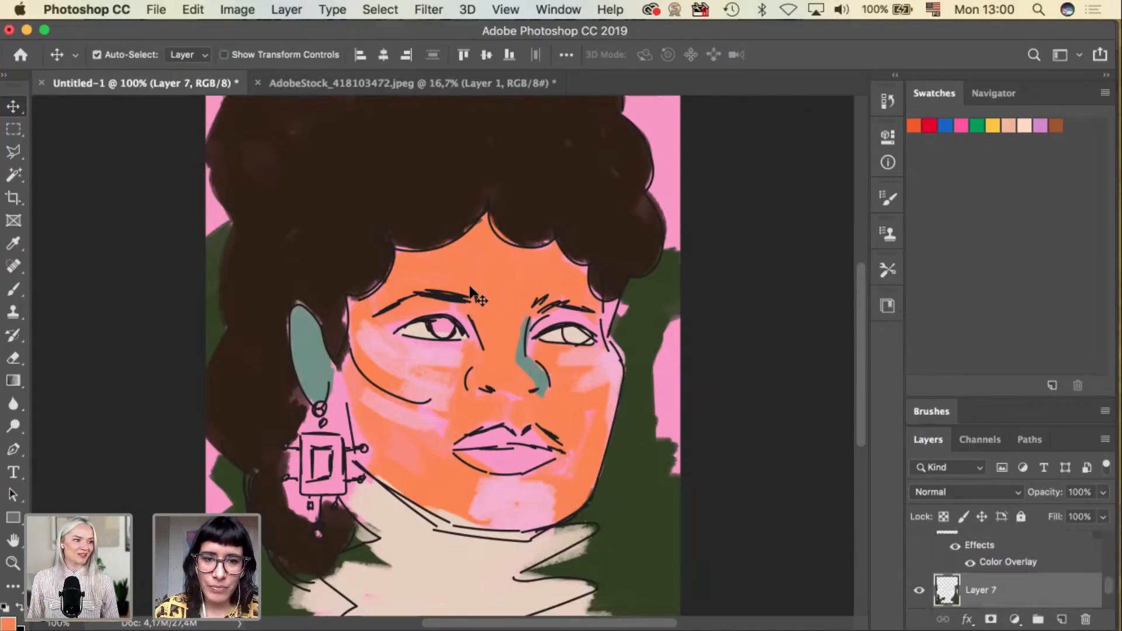
pyautogui.hotkey('alt', ']')
pyautogui.click(919, 549)
pyautogui.click(919, 550)
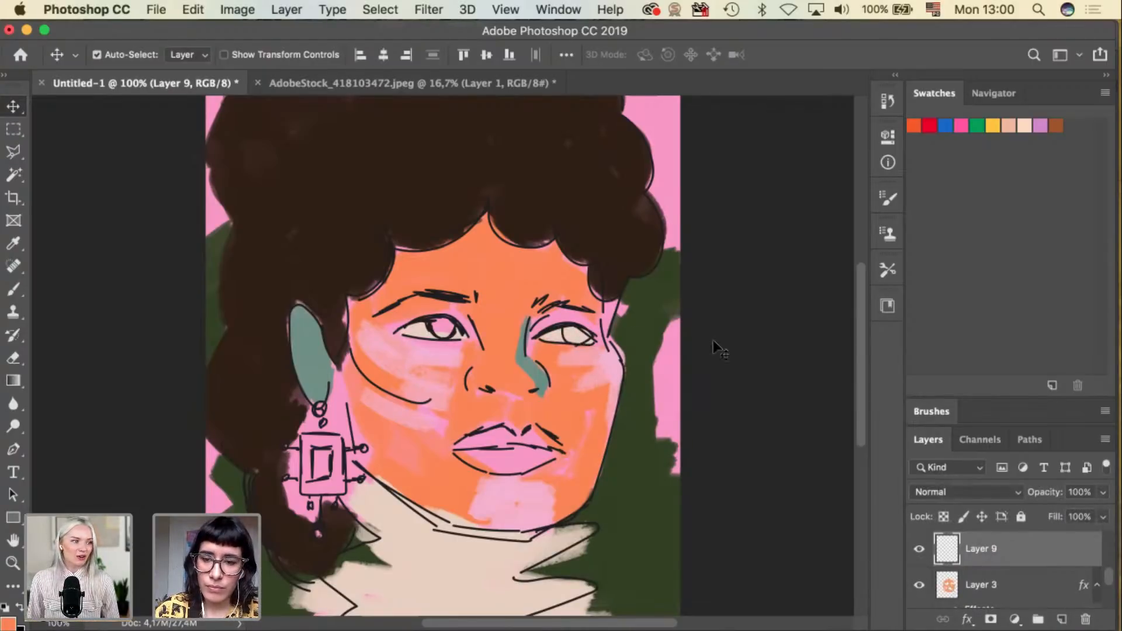
pyautogui.click(921, 550)
pyautogui.click(921, 550)
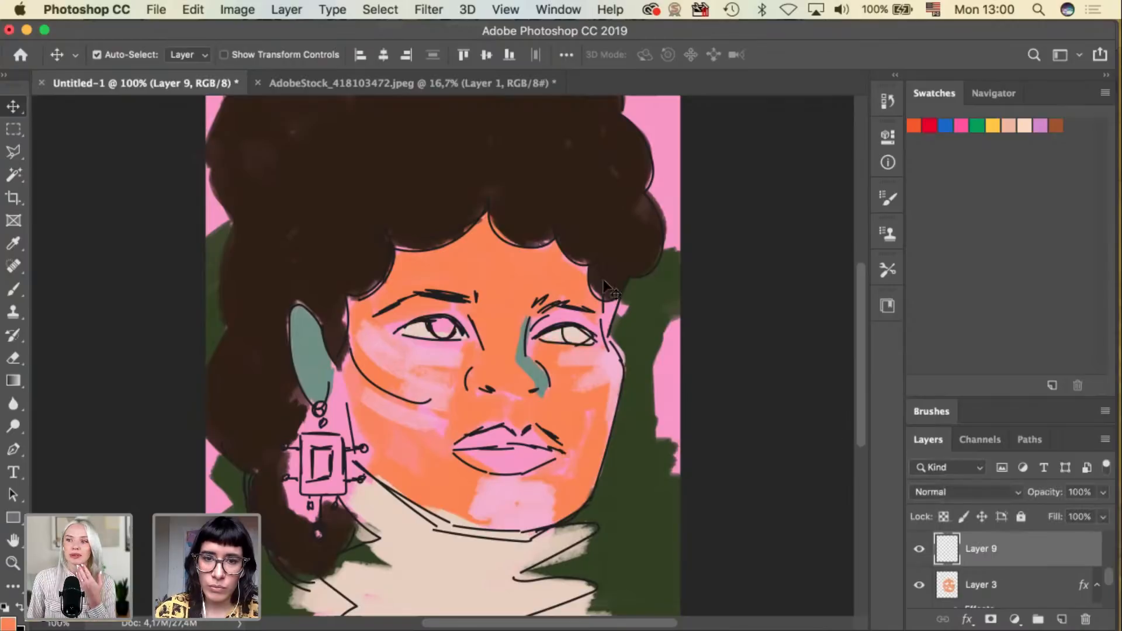
pyautogui.click(611, 414)
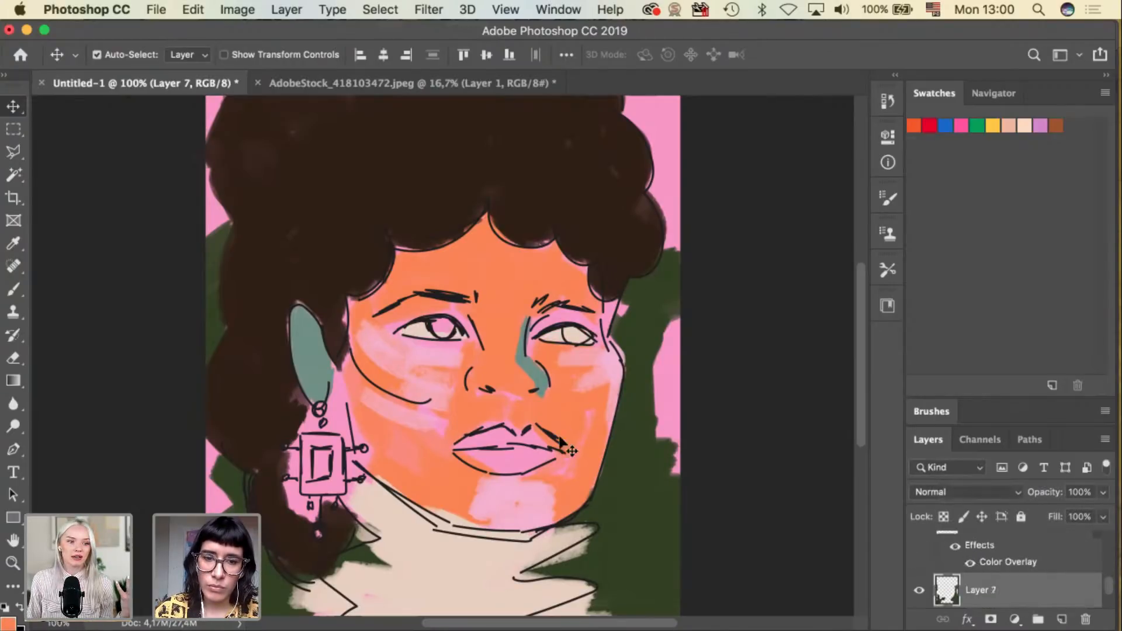
# Add a new layer above the orange face on Layer 3 and set the foreground color to a darker red-orange.
pyautogui.click(542, 449)
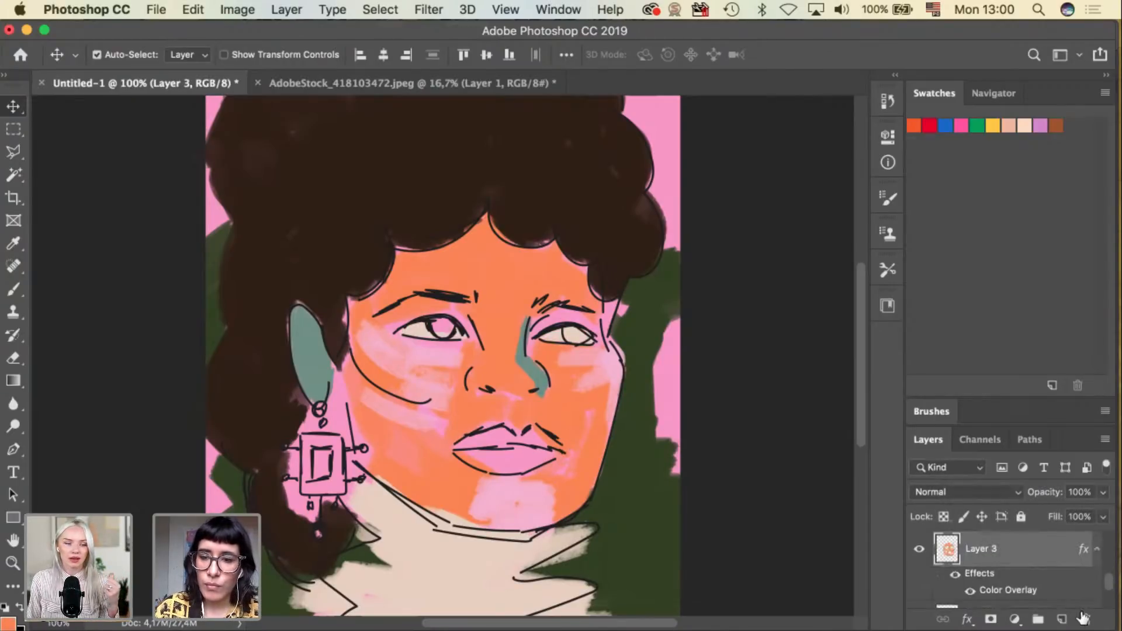
pyautogui.click(1062, 619)
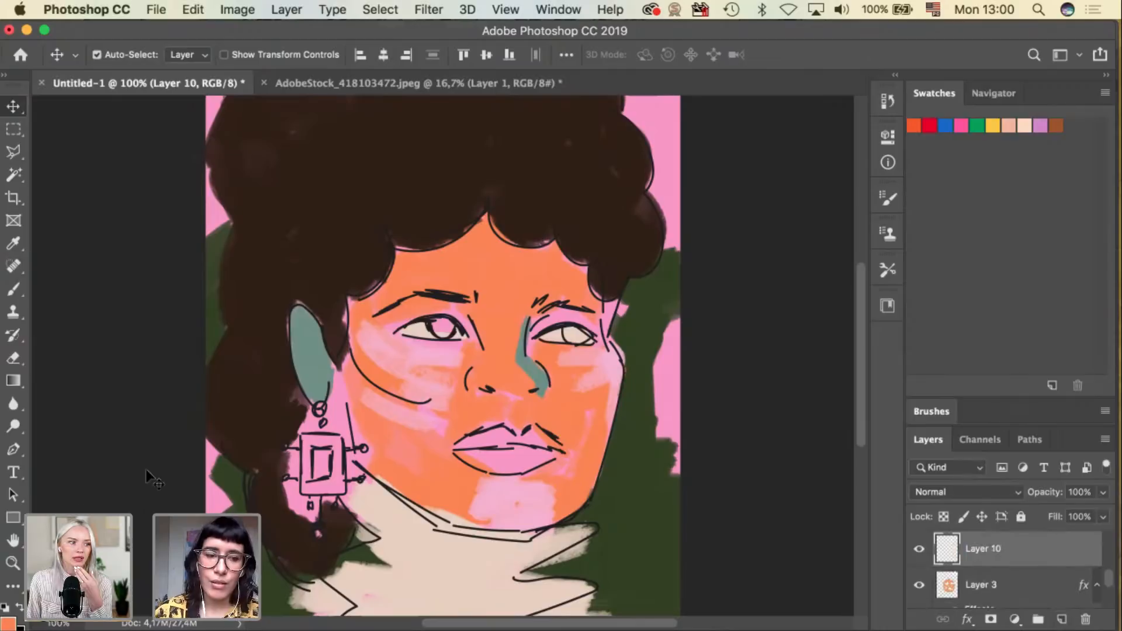
pyautogui.click(8, 623)
pyautogui.moveTo(807, 368)
pyautogui.mouseDown()
pyautogui.moveTo(816, 373)
pyautogui.moveTo(799, 388)
pyautogui.mouseUp()
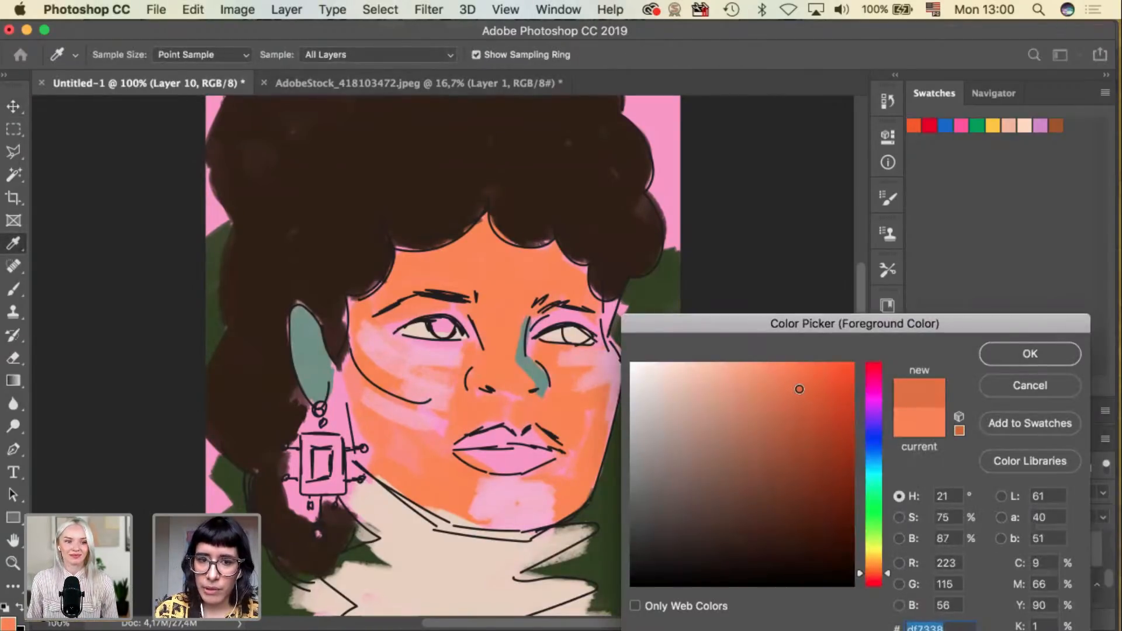
pyautogui.moveTo(874, 584); pyautogui.dragTo(875, 581)
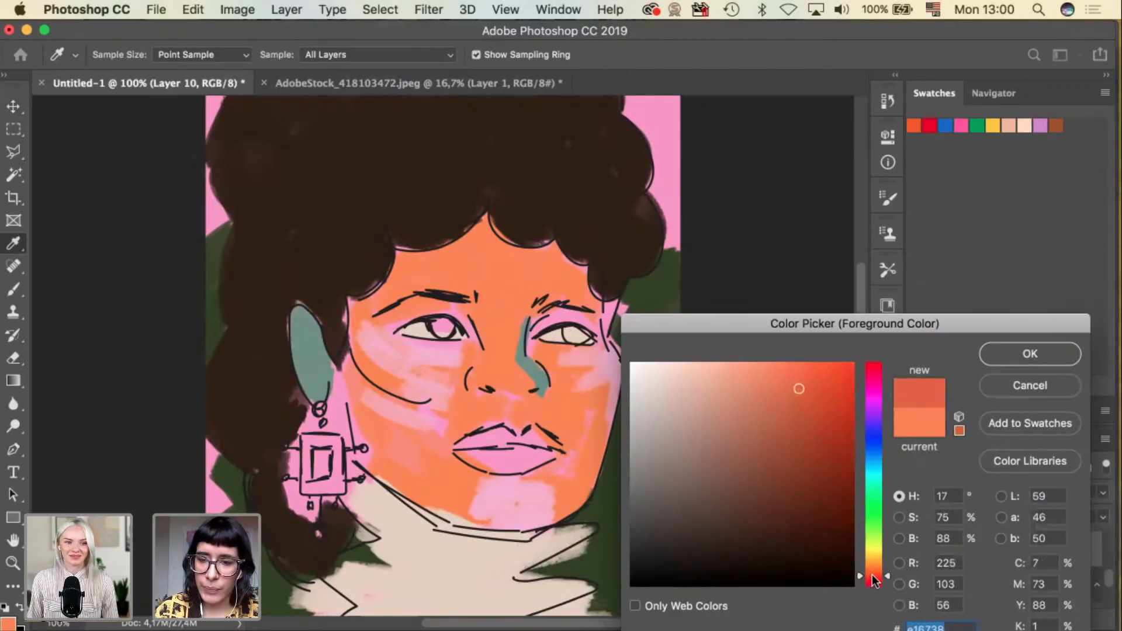
pyautogui.click(1006, 357)
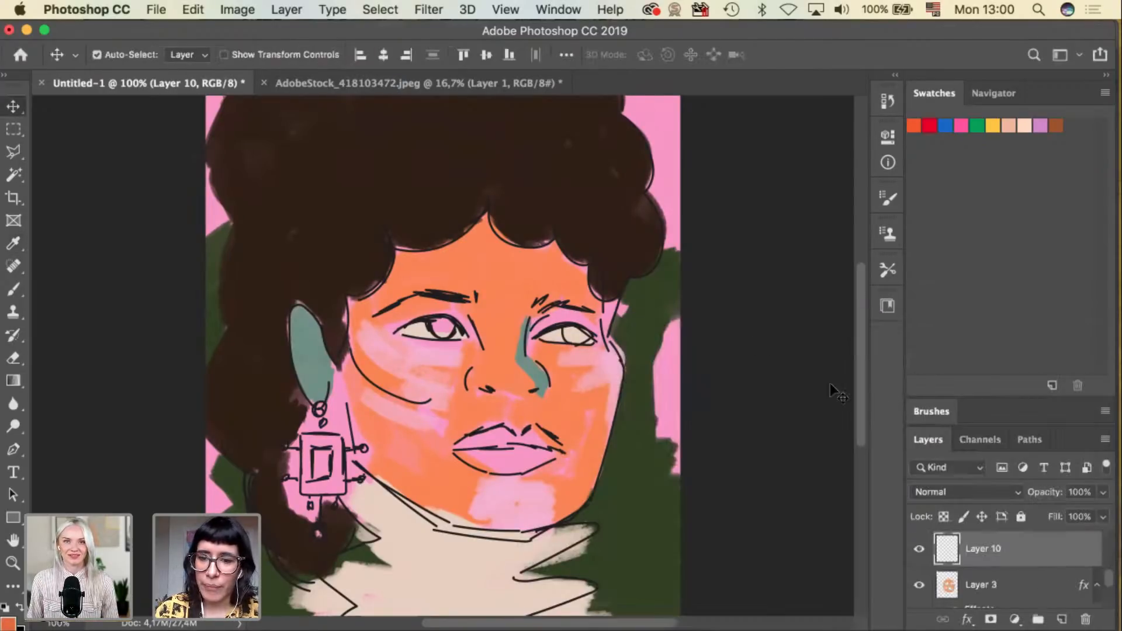
# Fill both lips with the red-orange on Layer 10, and toggle the layer's visibility to check the result.
pyautogui.press('b')
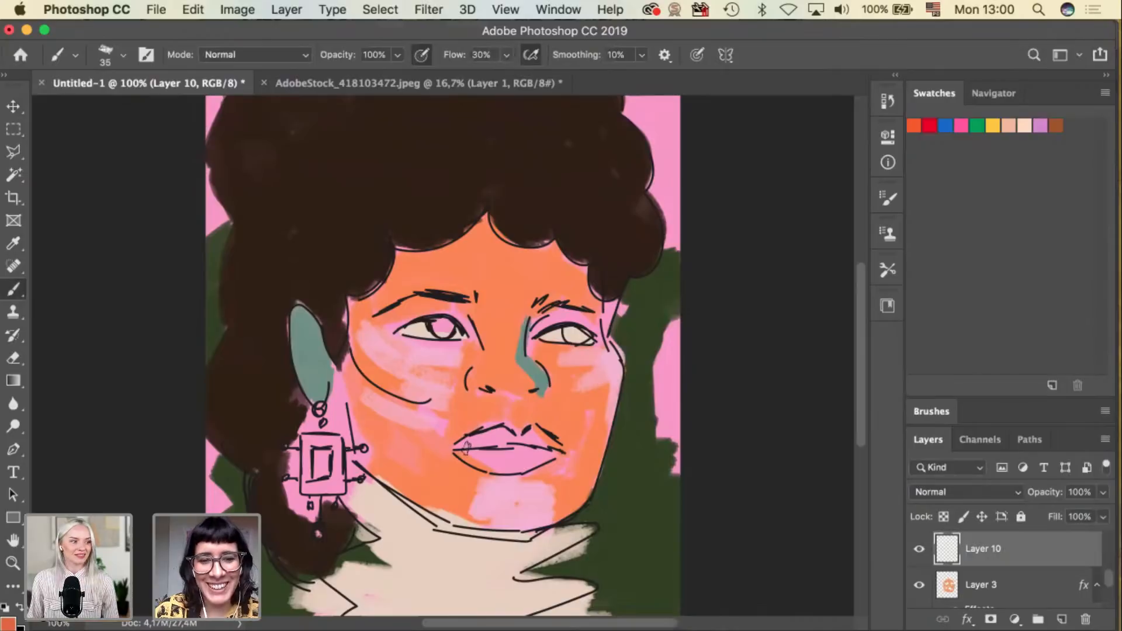
pyautogui.moveTo(462, 451)
pyautogui.mouseDown()
pyautogui.moveTo(493, 463)
pyautogui.moveTo(468, 455)
pyautogui.moveTo(522, 459)
pyautogui.moveTo(516, 467)
pyautogui.moveTo(561, 449)
pyautogui.moveTo(522, 467)
pyautogui.moveTo(538, 454)
pyautogui.moveTo(481, 455)
pyautogui.moveTo(532, 451)
pyautogui.moveTo(477, 387)
pyautogui.moveTo(502, 432)
pyautogui.moveTo(474, 440)
pyautogui.mouseUp()
pyautogui.press('[')
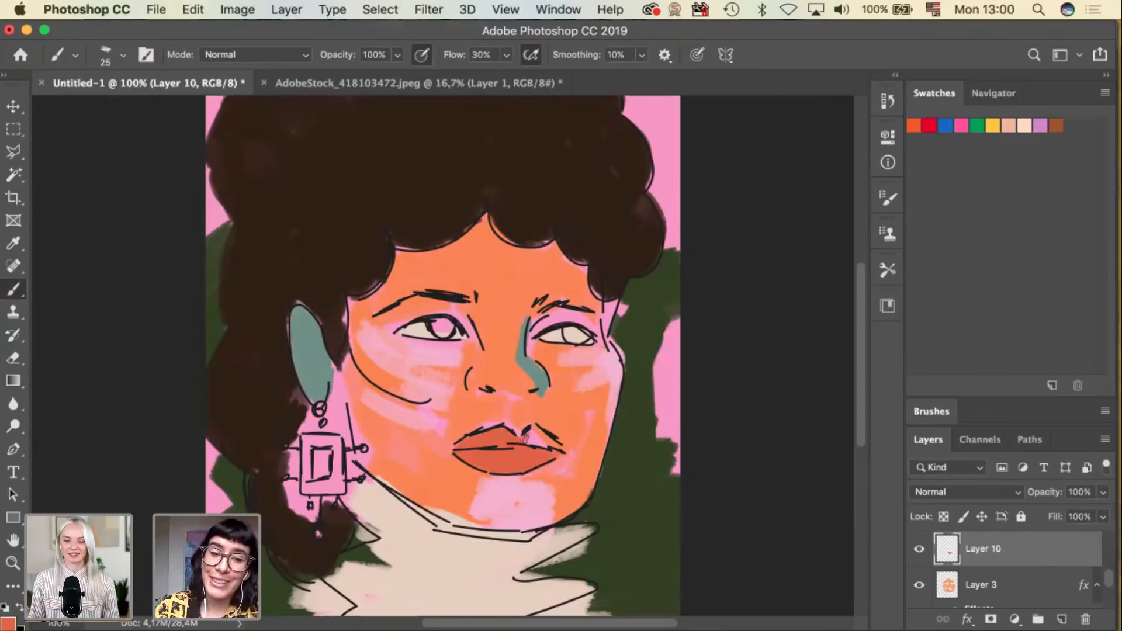
pyautogui.moveTo(539, 439); pyautogui.dragTo(553, 446)
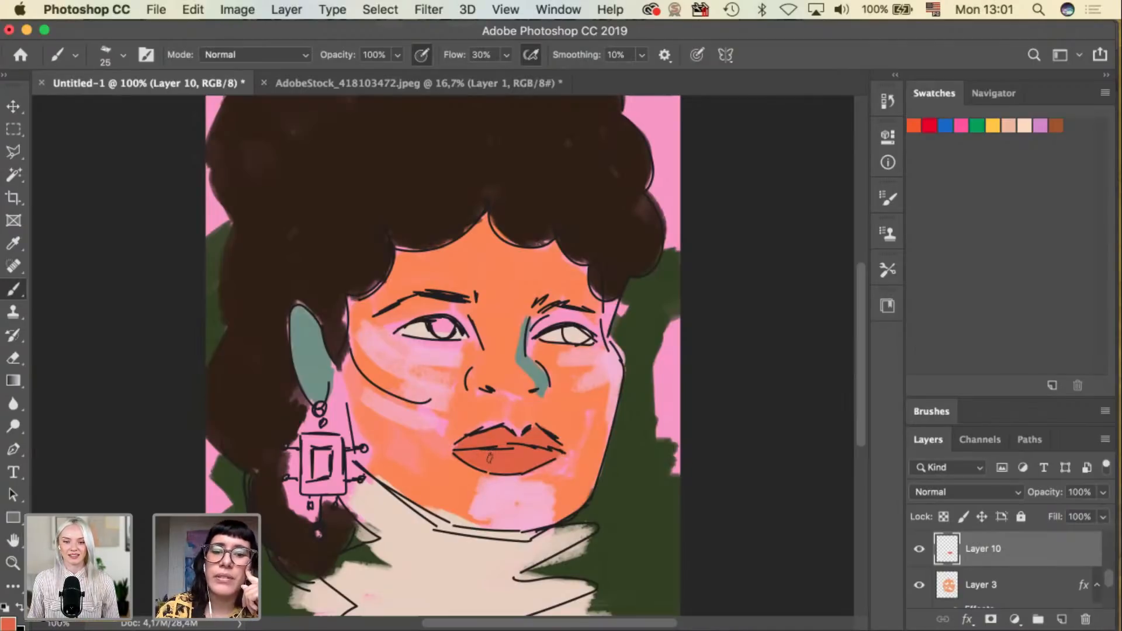
pyautogui.press('v')
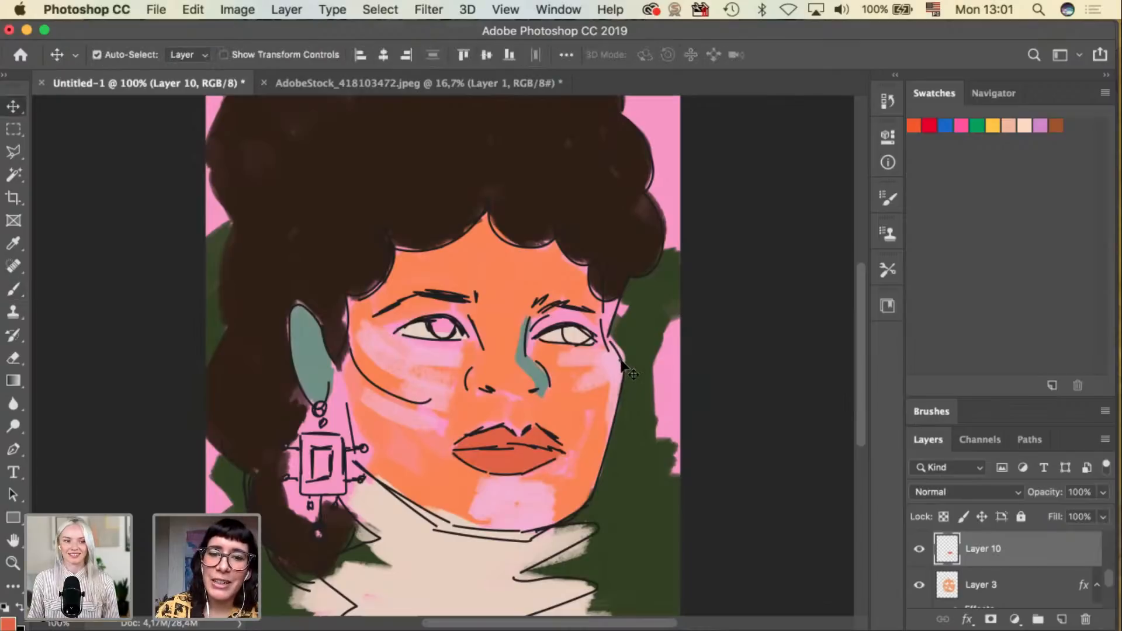
pyautogui.click(629, 365)
pyautogui.click(921, 552)
pyautogui.click(921, 552)
# Paint both irises on Layer 9 with the dark brown sampled from the hair, using a smaller brush.
pyautogui.click(429, 342)
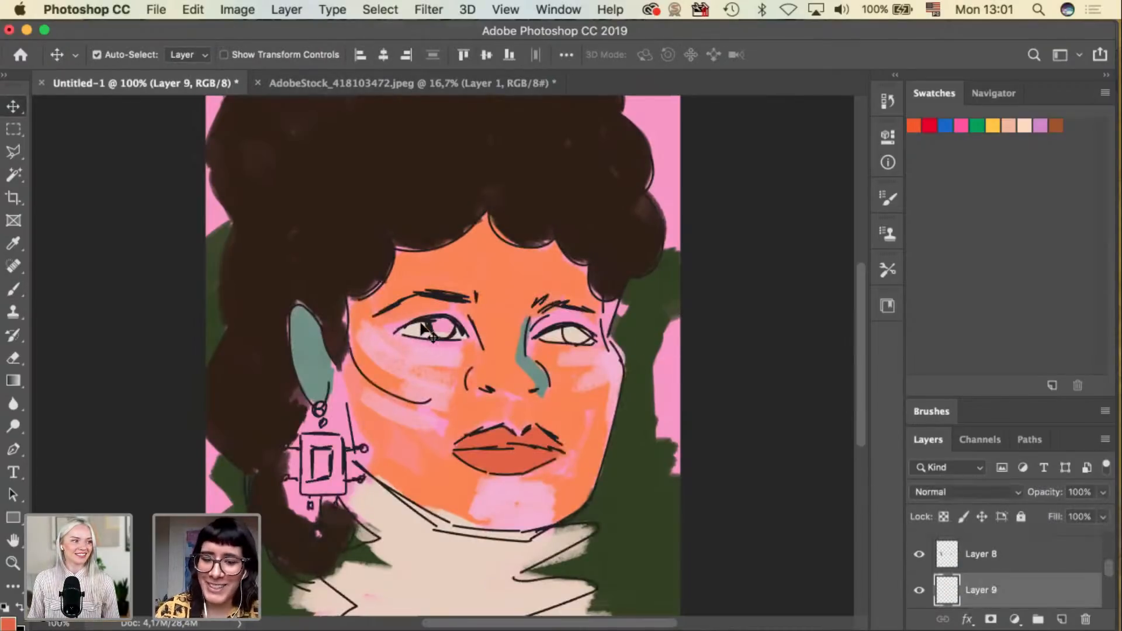
pyautogui.press('i')
pyautogui.click(511, 242)
pyautogui.press('b')
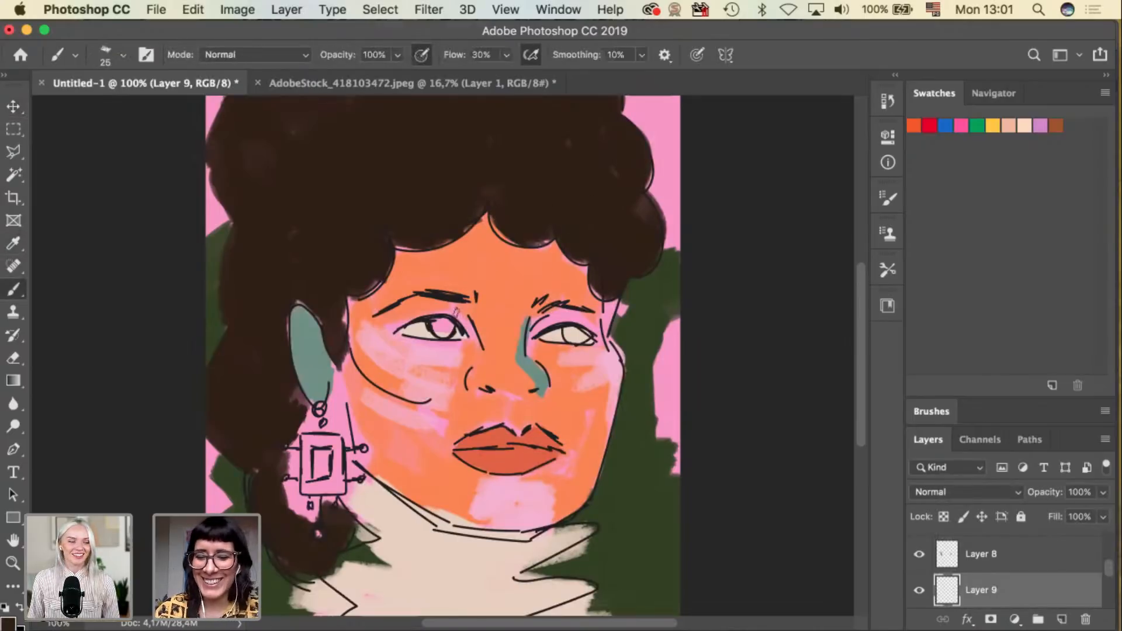
pyautogui.press('super+plus')
pyautogui.press('[')
pyautogui.moveTo(426, 283)
pyautogui.mouseDown()
pyautogui.moveTo(432, 310)
pyautogui.moveTo(424, 283)
pyautogui.moveTo(459, 292)
pyautogui.moveTo(444, 305)
pyautogui.moveTo(439, 295)
pyautogui.moveTo(461, 308)
pyautogui.mouseUp()
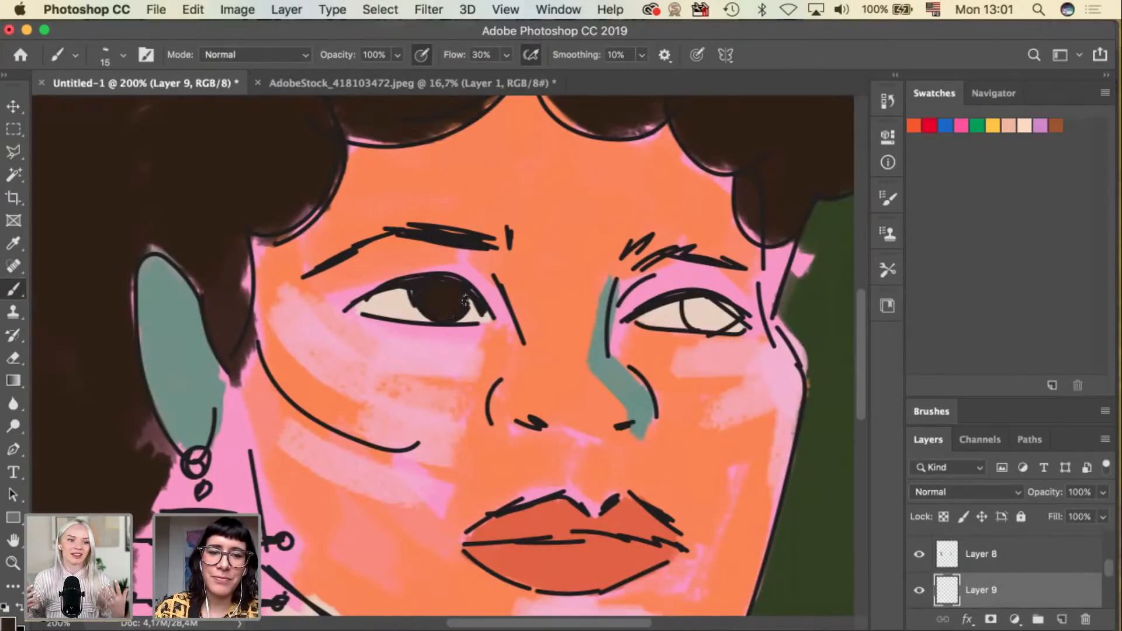
pyautogui.moveTo(690, 305)
pyautogui.mouseDown()
pyautogui.moveTo(693, 319)
pyautogui.moveTo(725, 318)
pyautogui.moveTo(704, 302)
pyautogui.moveTo(719, 307)
pyautogui.mouseUp()
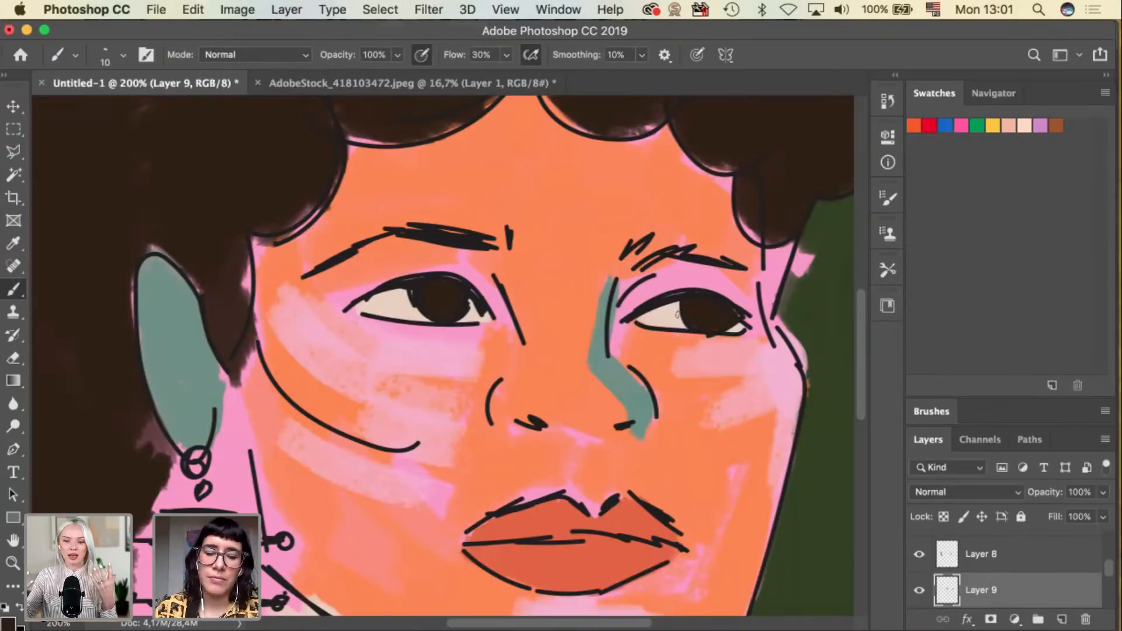
# Add a new layer above the line sketch and paint a dark brown upper lash line with a wing on the right-hand eye.
pyautogui.press('v')
pyautogui.click(678, 311)
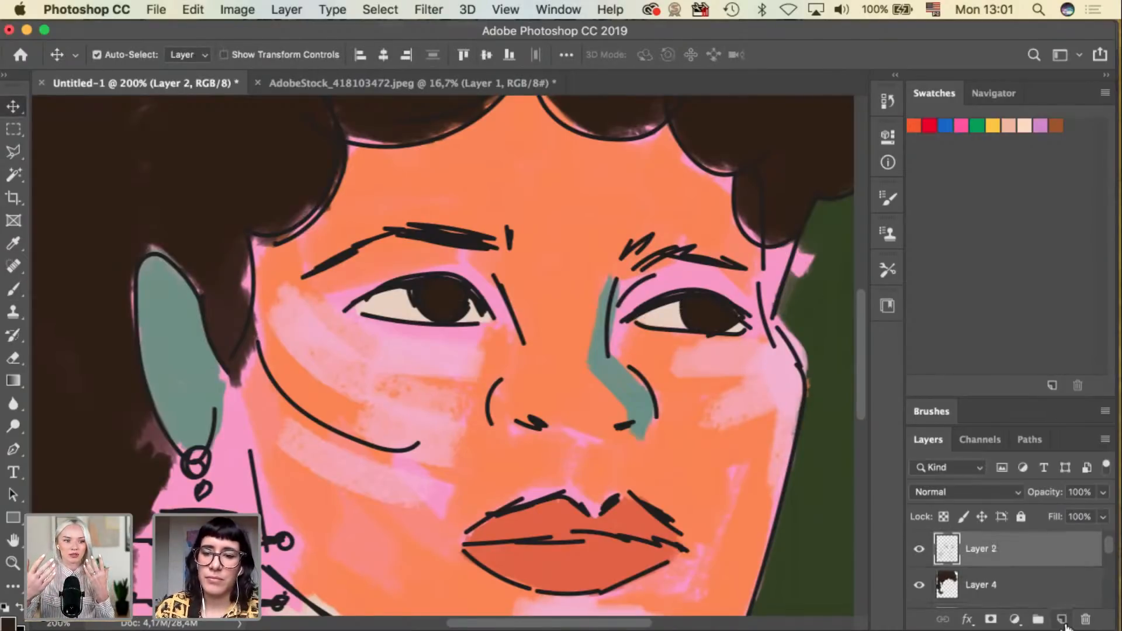
pyautogui.click(1061, 619)
pyautogui.press('b')
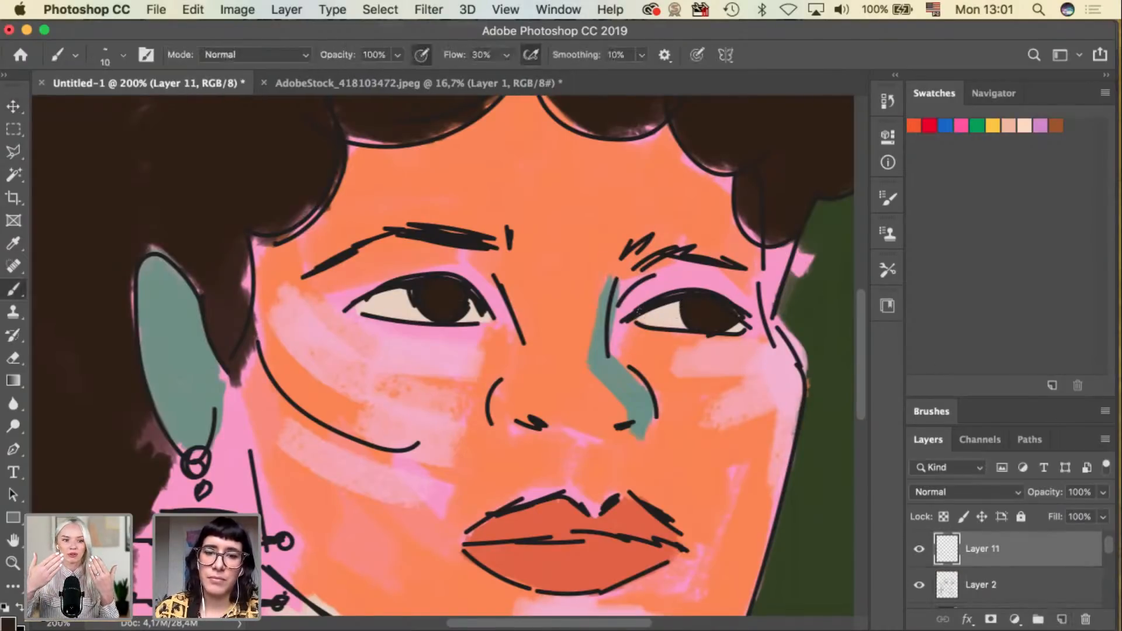
pyautogui.moveTo(632, 316)
pyautogui.mouseDown()
pyautogui.moveTo(687, 294)
pyautogui.moveTo(757, 323)
pyautogui.mouseUp()
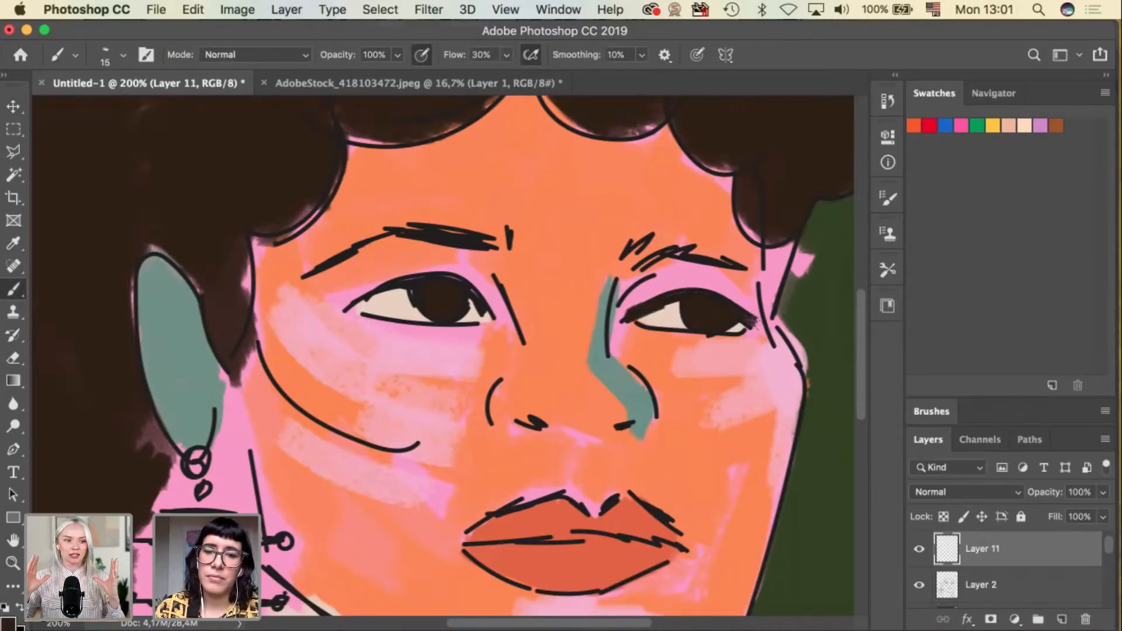
pyautogui.press('super+z')
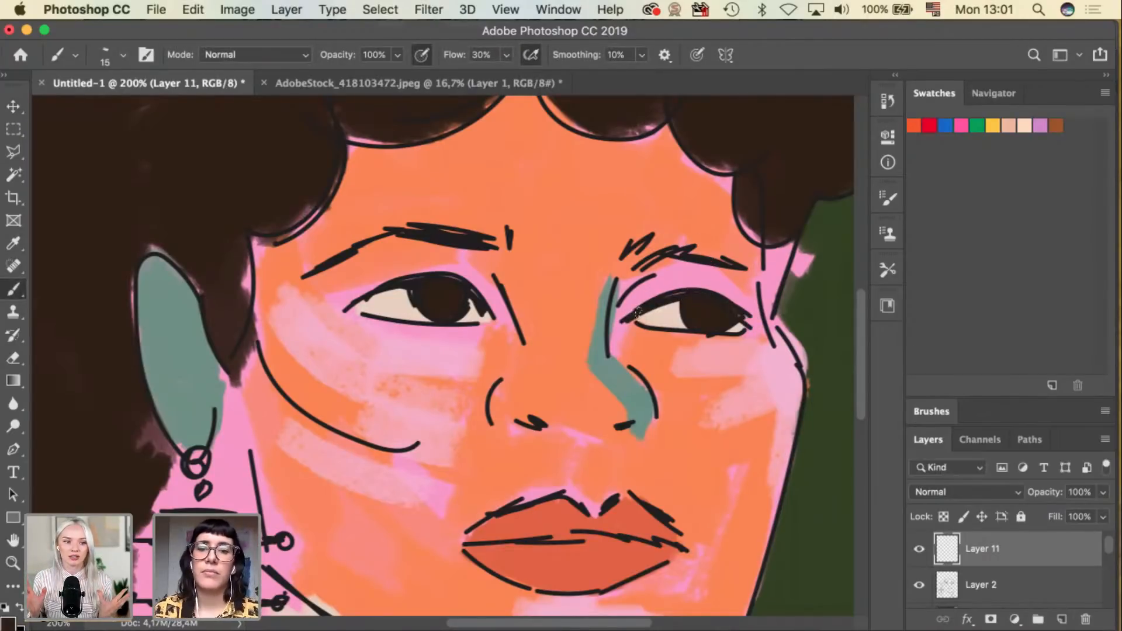
pyautogui.moveTo(625, 319)
pyautogui.mouseDown()
pyautogui.moveTo(698, 298)
pyautogui.moveTo(760, 324)
pyautogui.moveTo(773, 317)
pyautogui.moveTo(760, 322)
pyautogui.mouseUp()
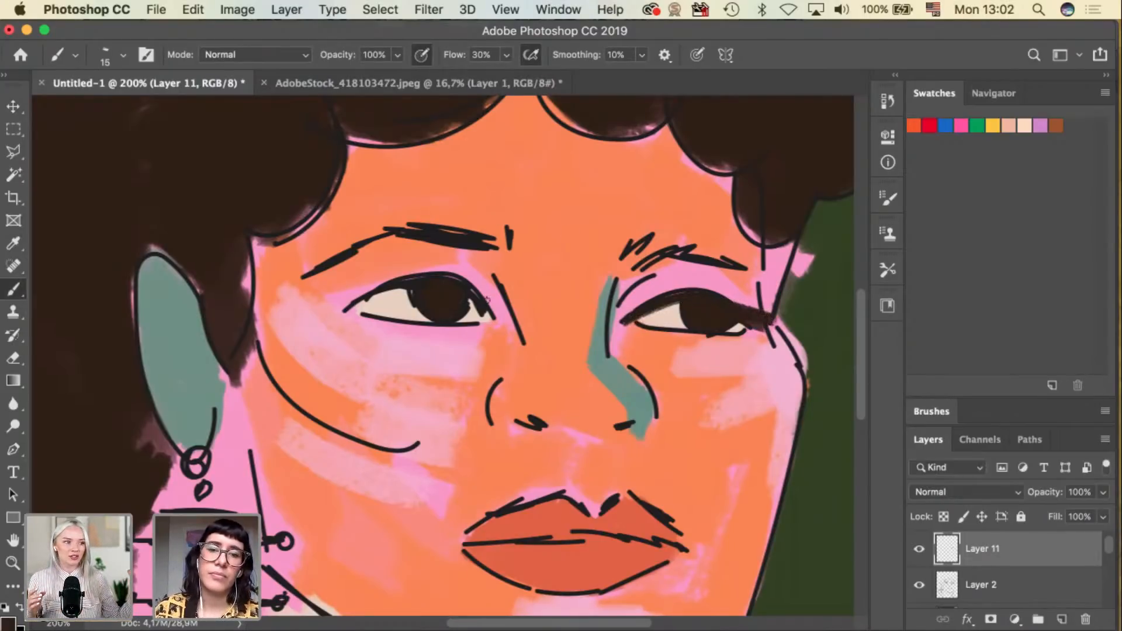
# Paint the dark brown upper lash line and outer wing of the left-hand eye, undoing and repeating unsatisfactory strokes.
pyautogui.moveTo(489, 300)
pyautogui.mouseDown()
pyautogui.moveTo(450, 274)
pyautogui.moveTo(334, 301)
pyautogui.moveTo(397, 287)
pyautogui.mouseUp()
pyautogui.press('super+z')
pyautogui.press('super+z')
pyautogui.moveTo(332, 305)
pyautogui.mouseDown()
pyautogui.moveTo(356, 290)
pyautogui.moveTo(330, 302)
pyautogui.moveTo(390, 286)
pyautogui.moveTo(366, 305)
pyautogui.moveTo(333, 286)
pyautogui.moveTo(412, 276)
pyautogui.mouseUp()
pyautogui.press('super+z')
pyautogui.press('super+z')
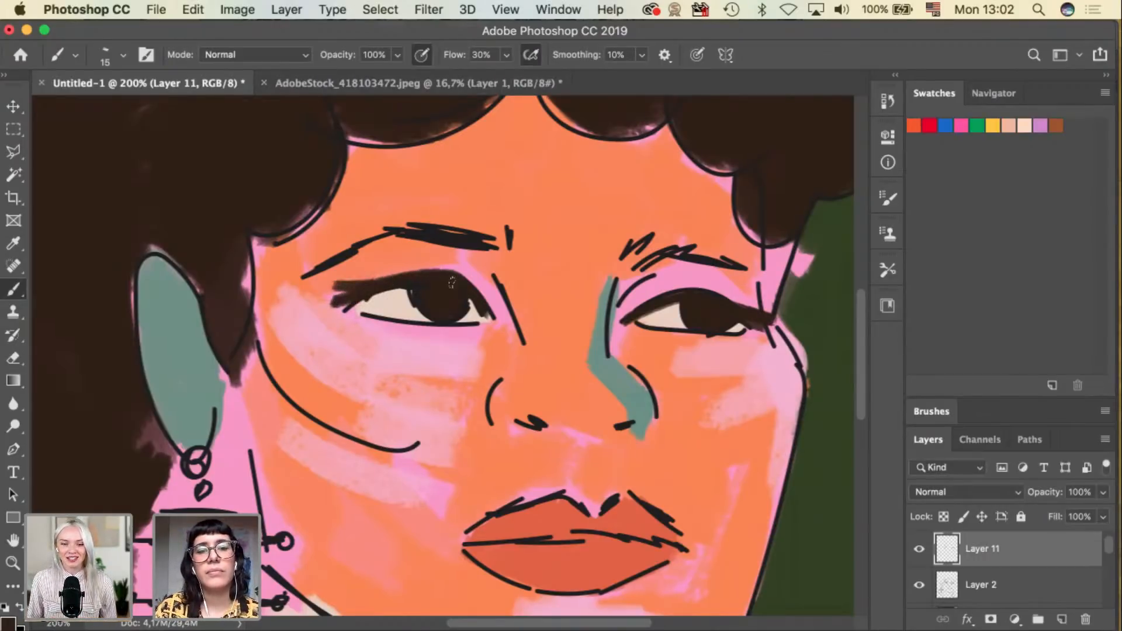
pyautogui.press(']')
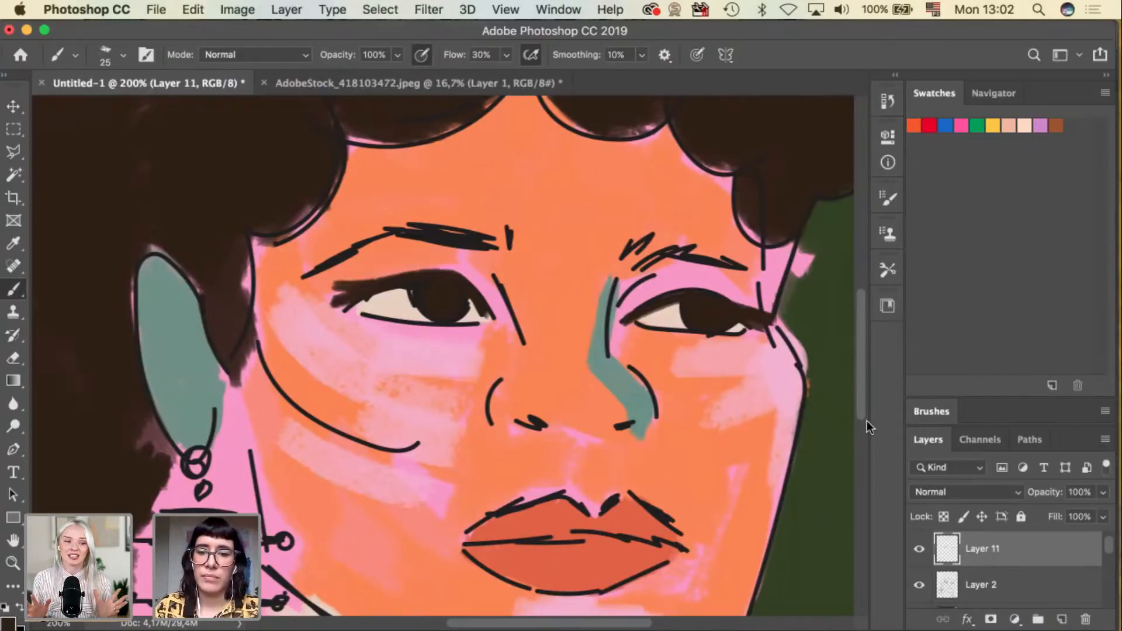
# Hide the line sketch on Layer 2 and examine the painted eyes and lips without outlines.
pyautogui.press('super+minus')
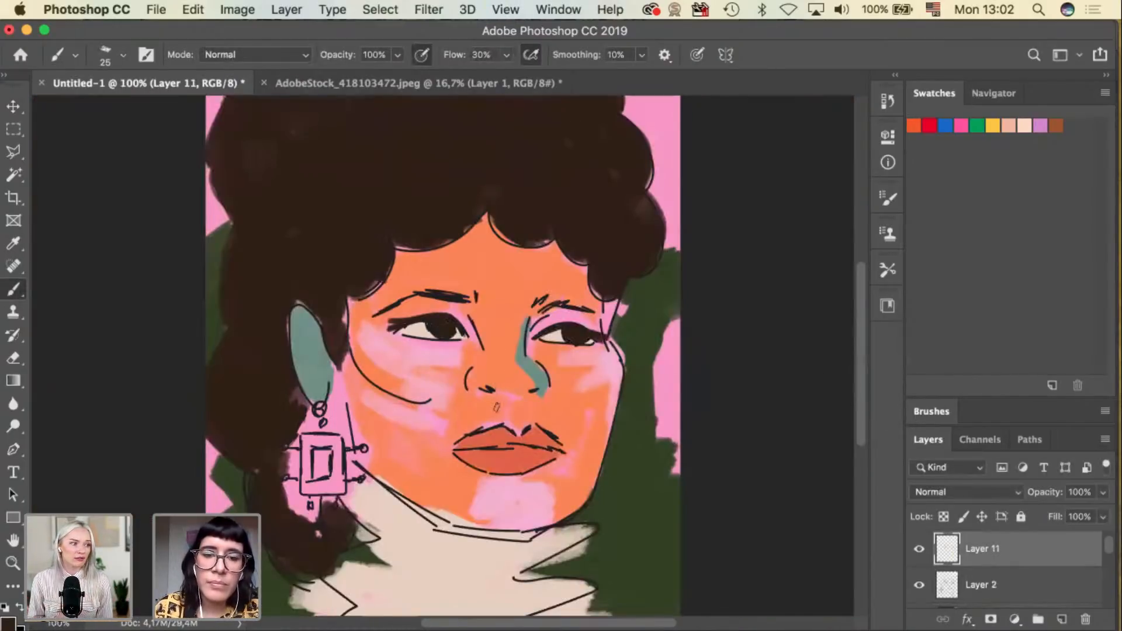
pyautogui.press('v')
pyautogui.click(512, 436)
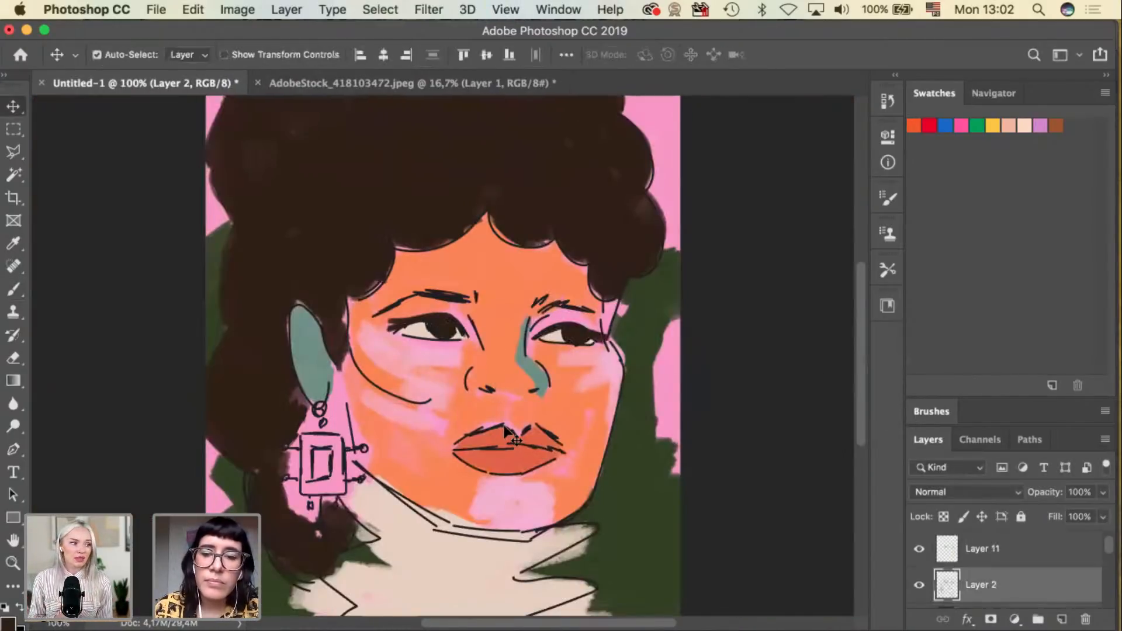
pyautogui.click(920, 585)
pyautogui.press('super+minus')
pyautogui.press('super+plus')
pyautogui.press('super+plus')
pyautogui.press('super+plus')
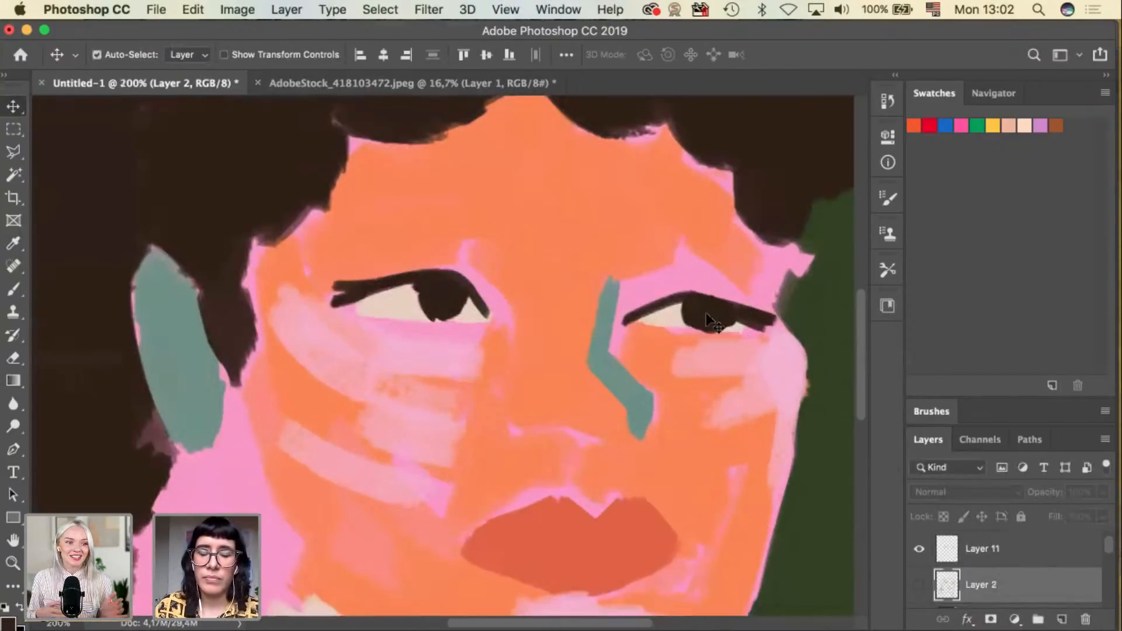
# Sample the beige of the eye whites and paint the outer corner of the right-hand eye with it on Layer 11.
pyautogui.click(707, 313)
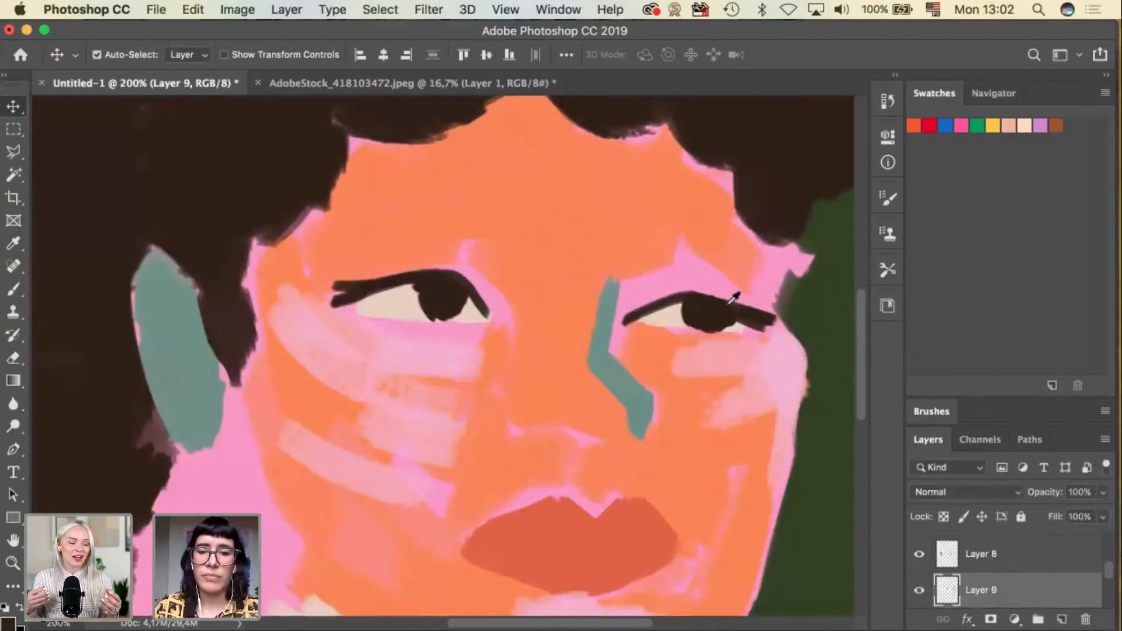
pyautogui.press('b')
pyautogui.keyDown('alt'); pyautogui.click(730, 318); pyautogui.keyUp('alt')
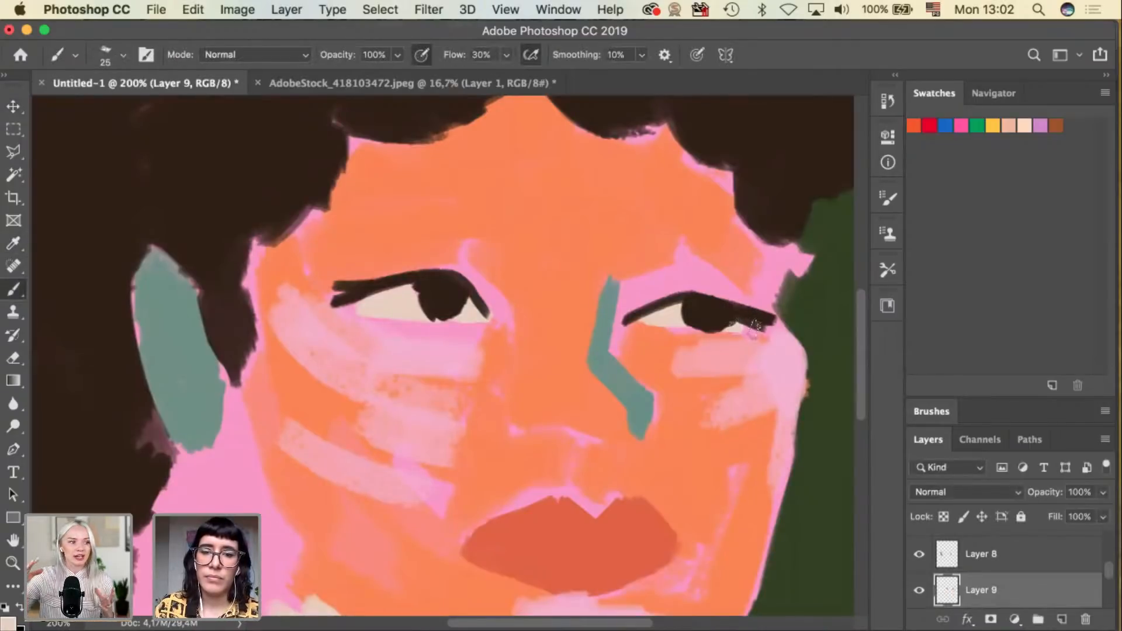
pyautogui.press('[')
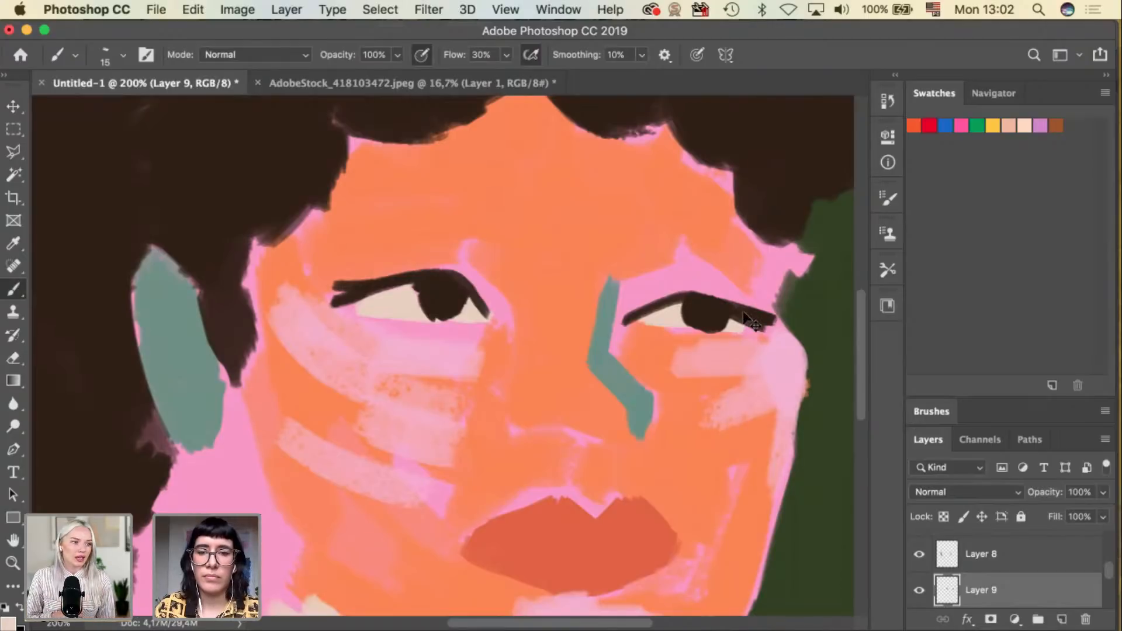
pyautogui.press('super+alt+shift+n')
pyautogui.press('e')
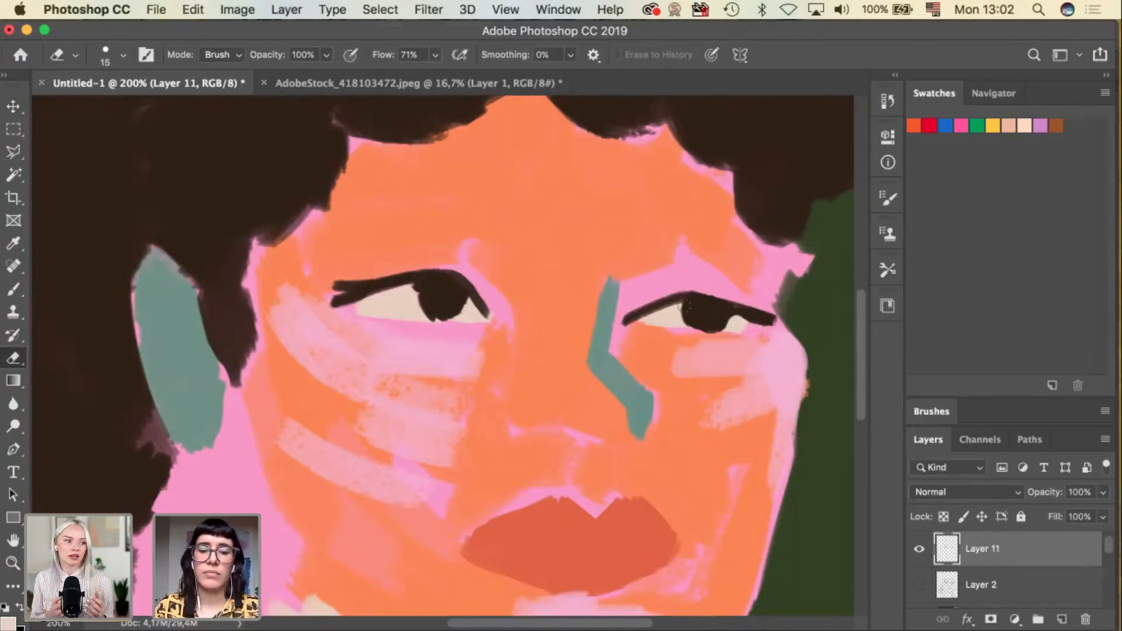
pyautogui.press('i')
pyautogui.press('b')
pyautogui.moveTo(751, 327); pyautogui.dragTo(737, 321)
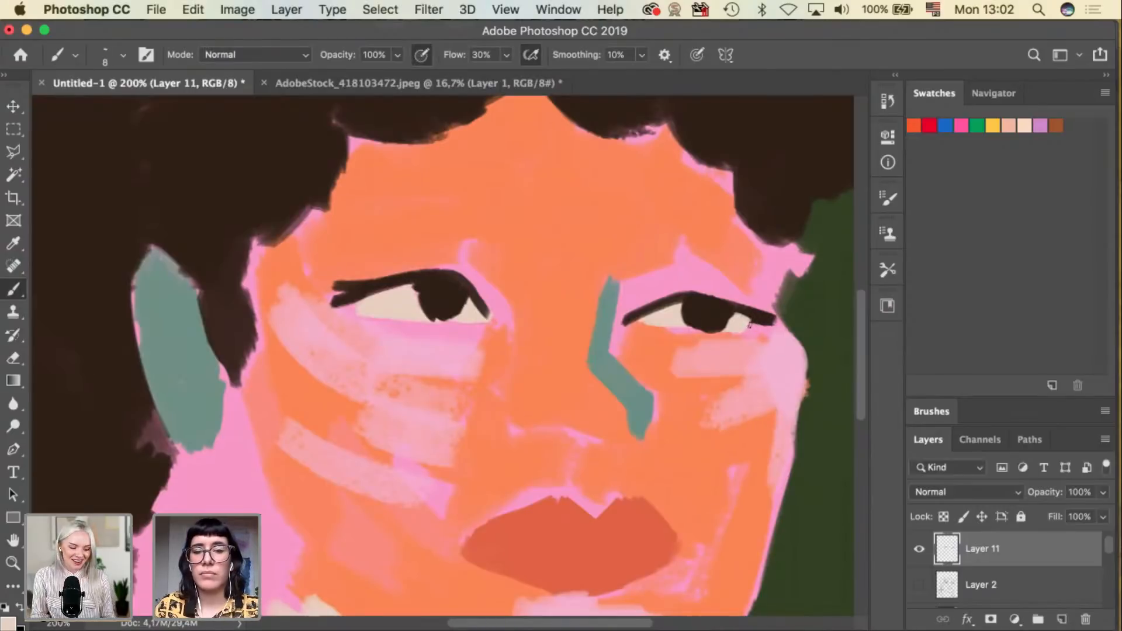
# Sample the dark brown and smooth the edges of both irises and the right-hand upper lash line with a fine brush.
pyautogui.press('i')
pyautogui.click(688, 317)
pyautogui.press('b')
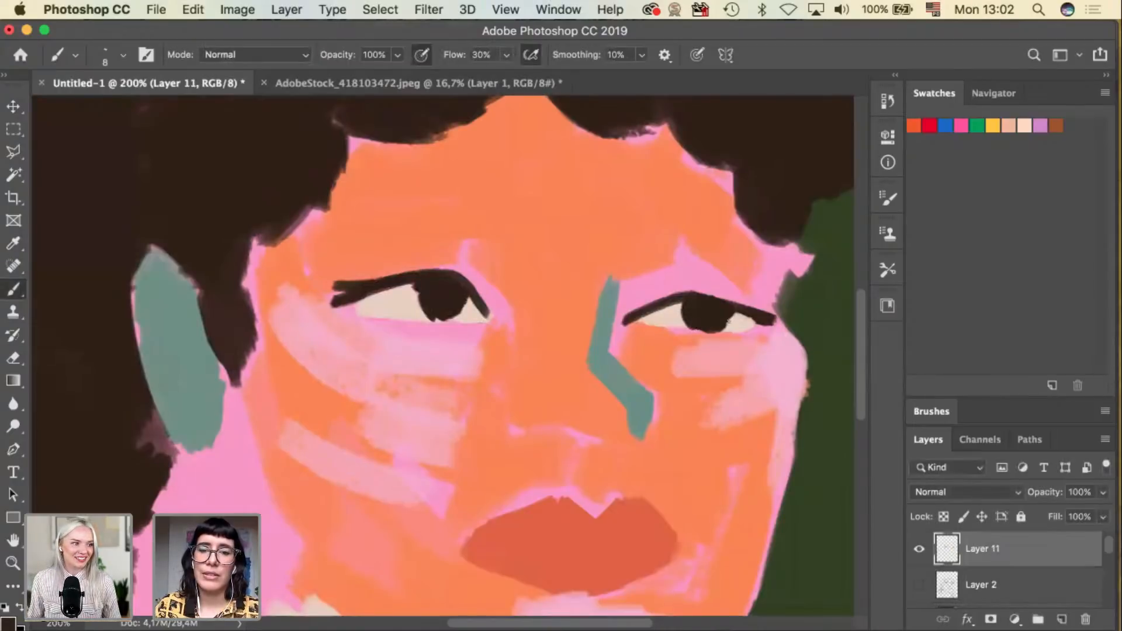
pyautogui.moveTo(727, 322); pyautogui.dragTo(729, 321)
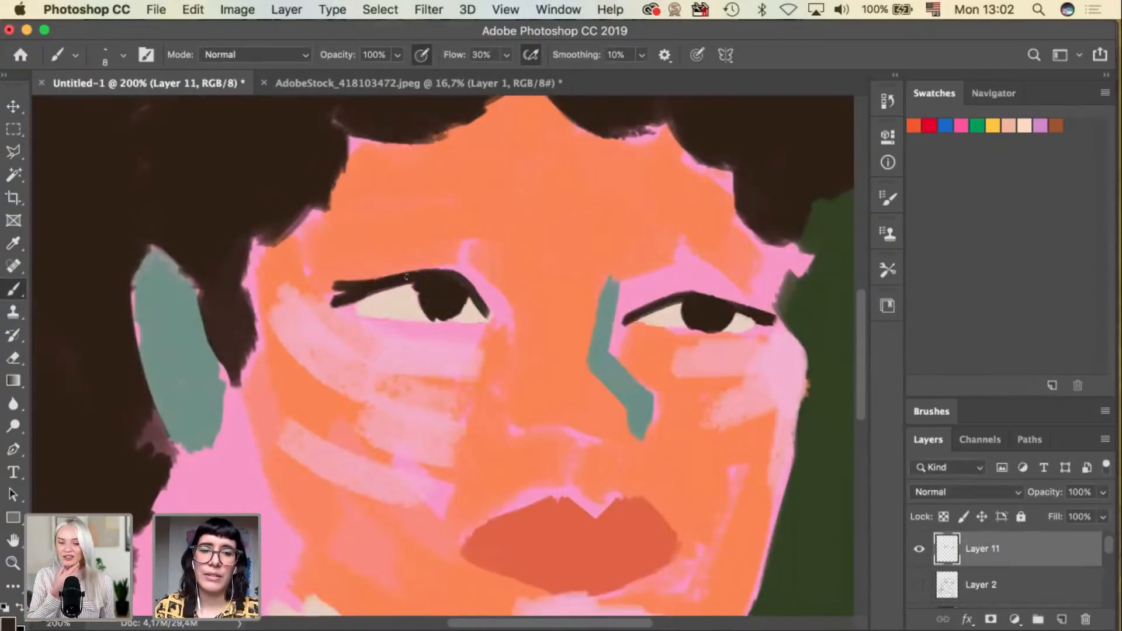
pyautogui.moveTo(411, 279); pyautogui.dragTo(430, 316)
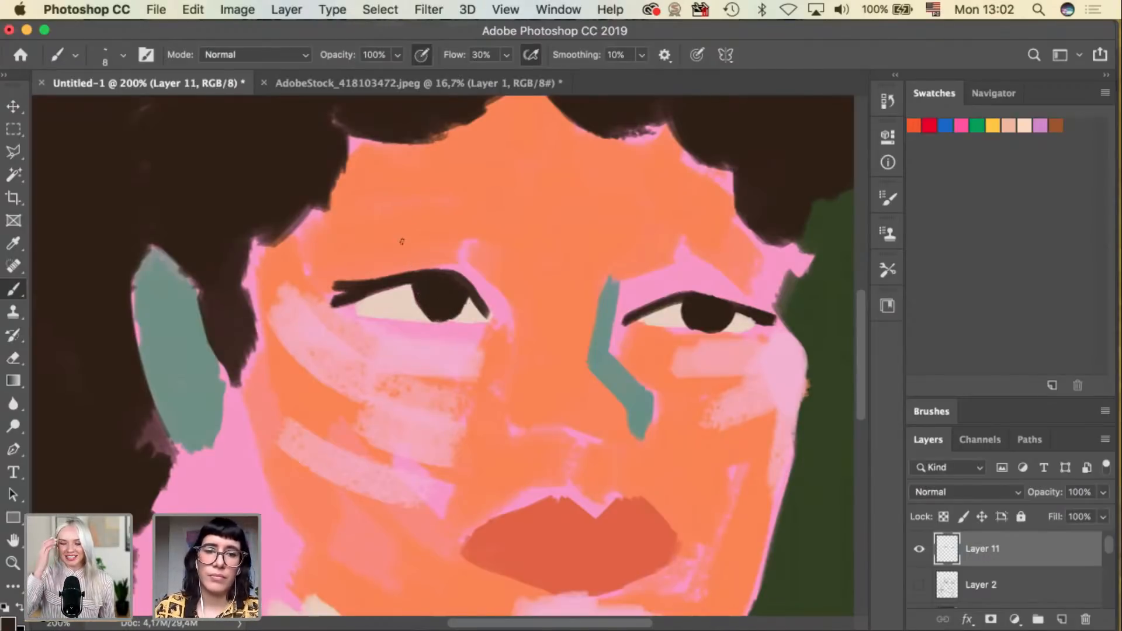
pyautogui.moveTo(423, 310); pyautogui.dragTo(418, 285)
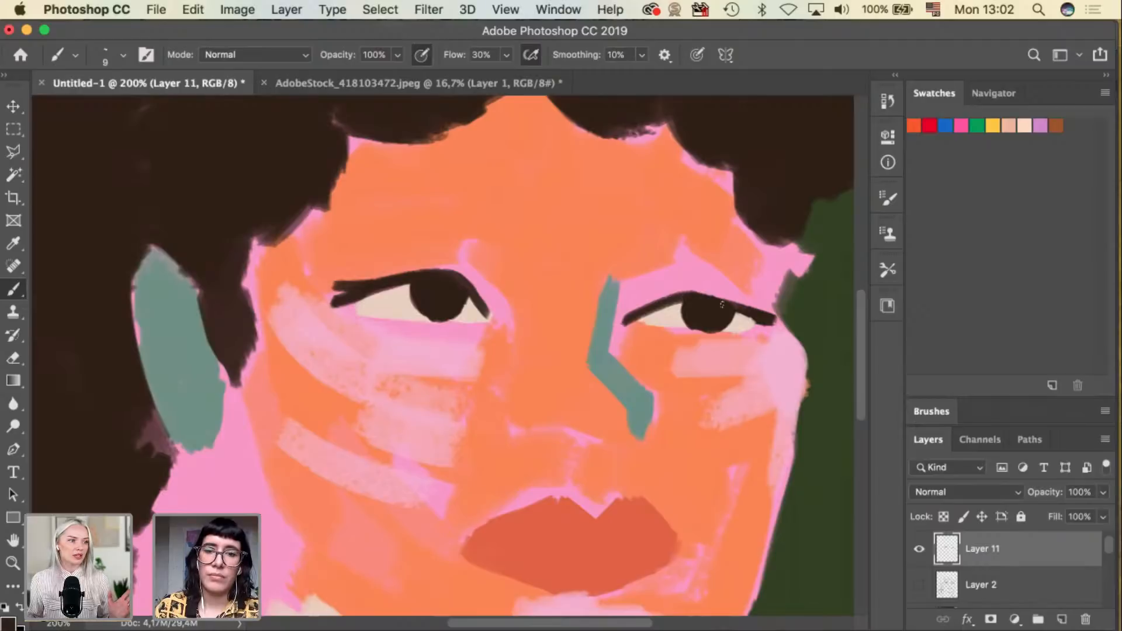
pyautogui.moveTo(741, 303)
pyautogui.mouseDown()
pyautogui.moveTo(694, 294)
pyautogui.moveTo(757, 314)
pyautogui.mouseUp()
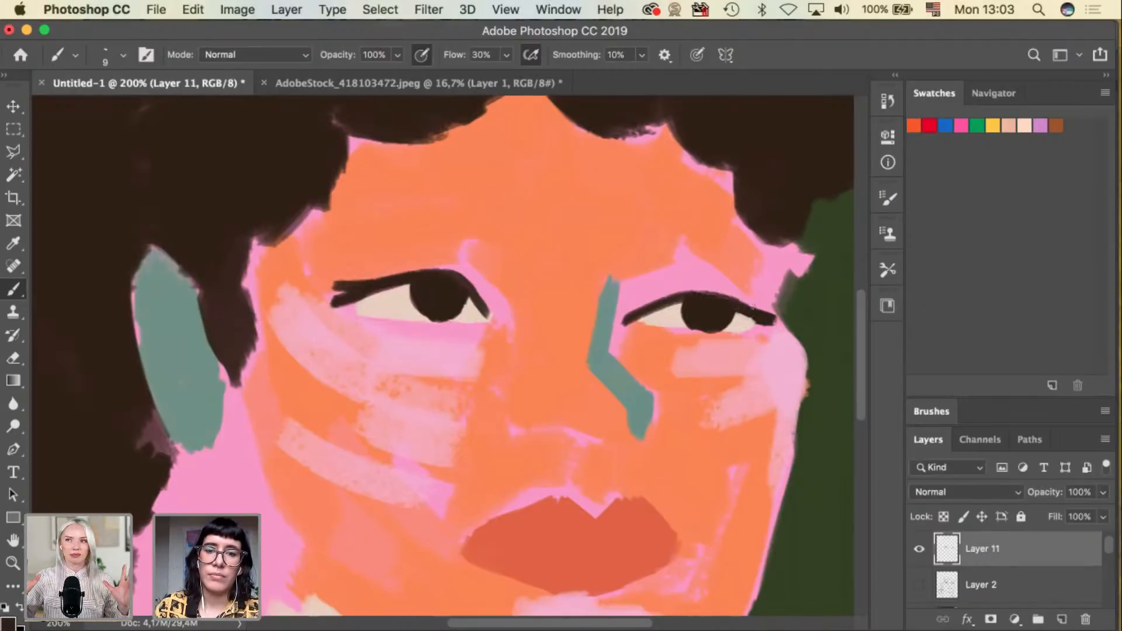
# Show the line sketch on Layer 2 over the whole portrait.
pyautogui.press('super+minus')
pyautogui.press('super+minus')
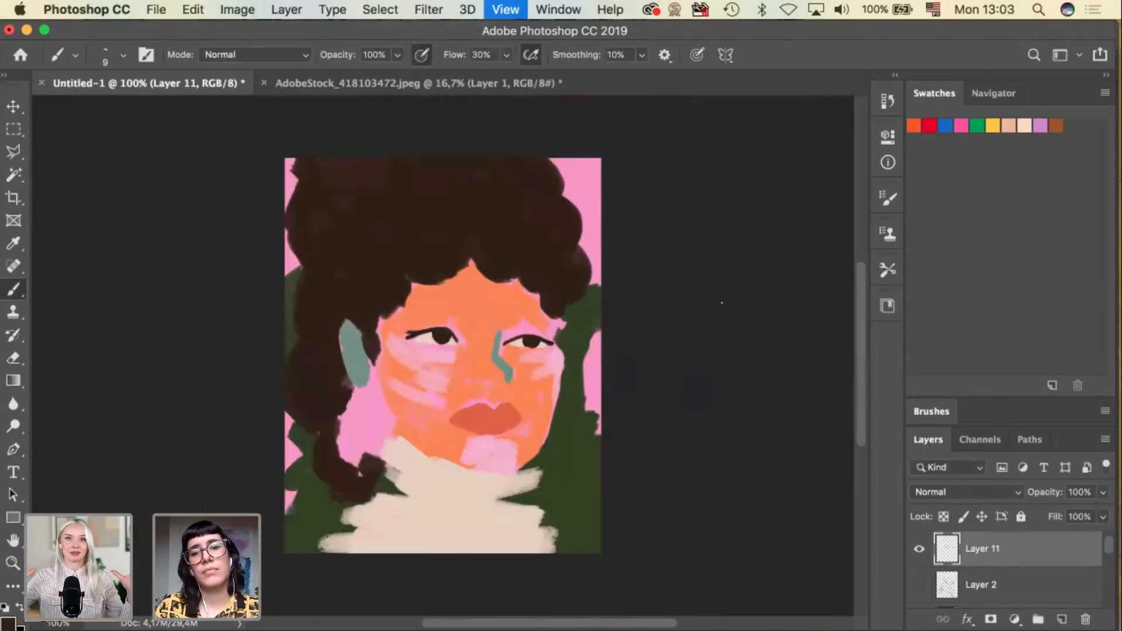
pyautogui.click(920, 585)
pyautogui.press('v')
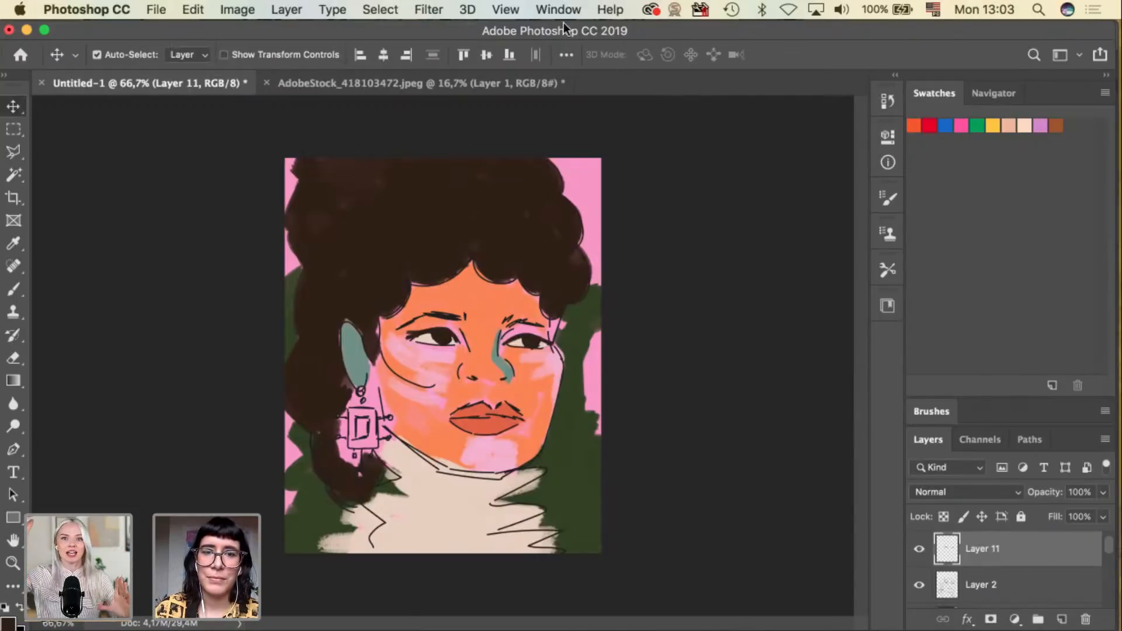
# Select the lips on Layer 10, sample their red-orange, and set the foreground color to the darker red-orange d5592a for brushing.
pyautogui.click(762, 262)
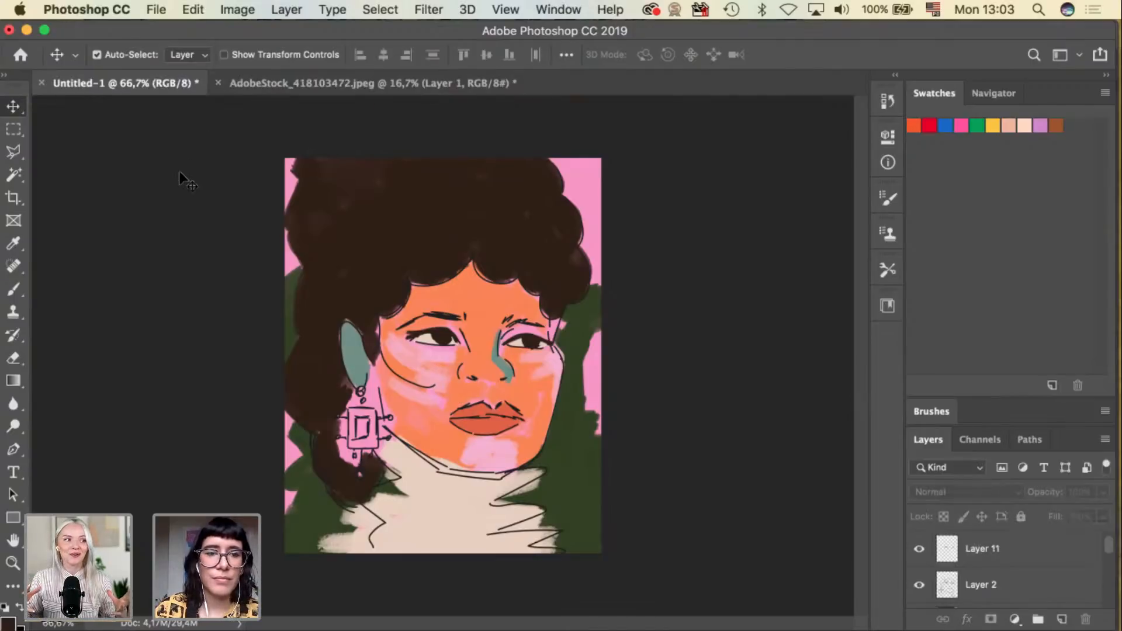
pyautogui.press('super+equal')
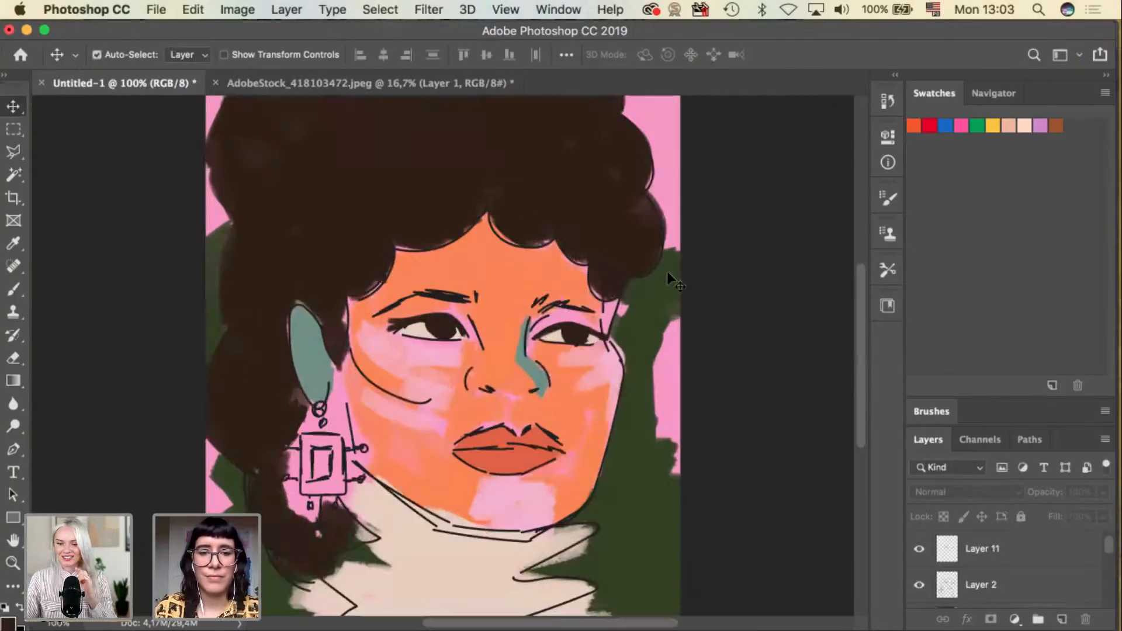
pyautogui.click(577, 225)
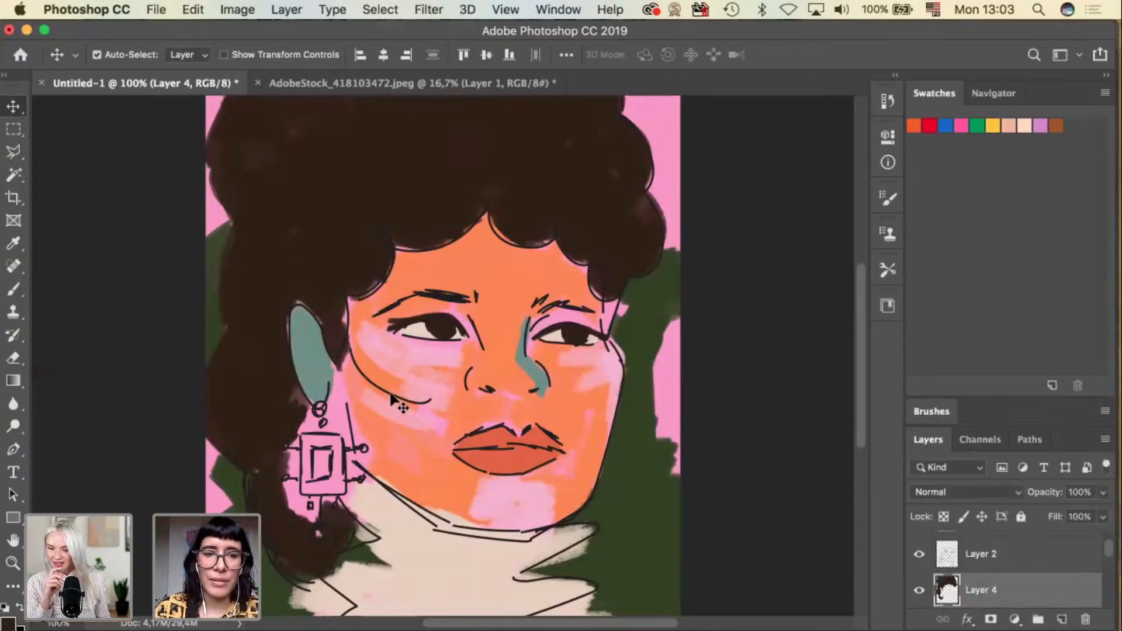
pyautogui.moveTo(750, 365); pyautogui.dragTo(754, 308)
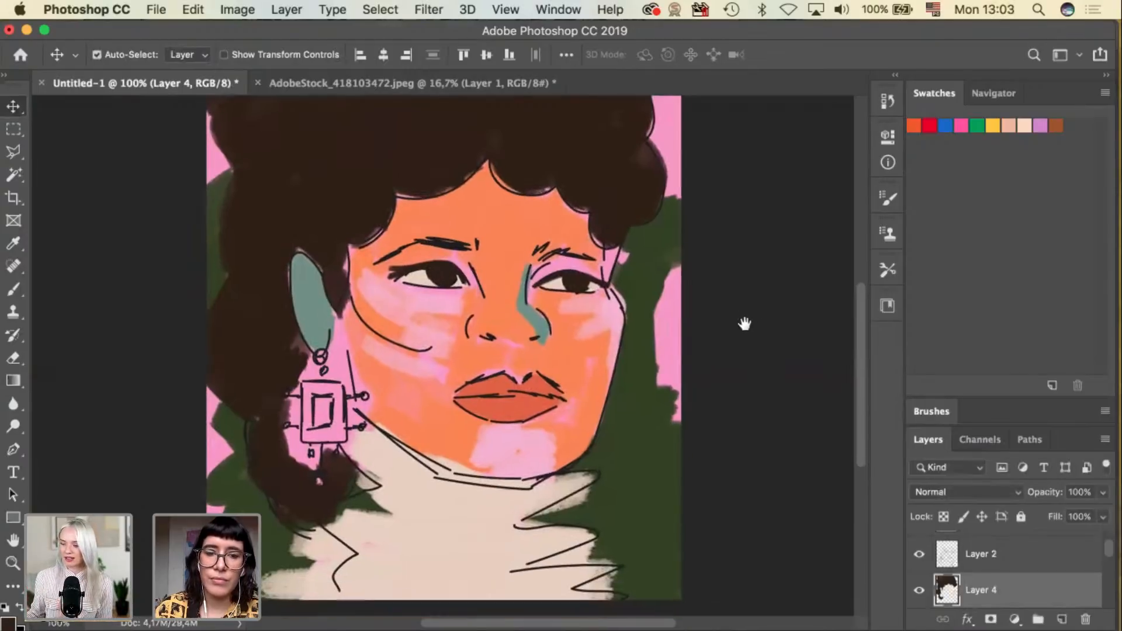
pyautogui.click(524, 414)
pyautogui.press('i')
pyautogui.click(523, 405)
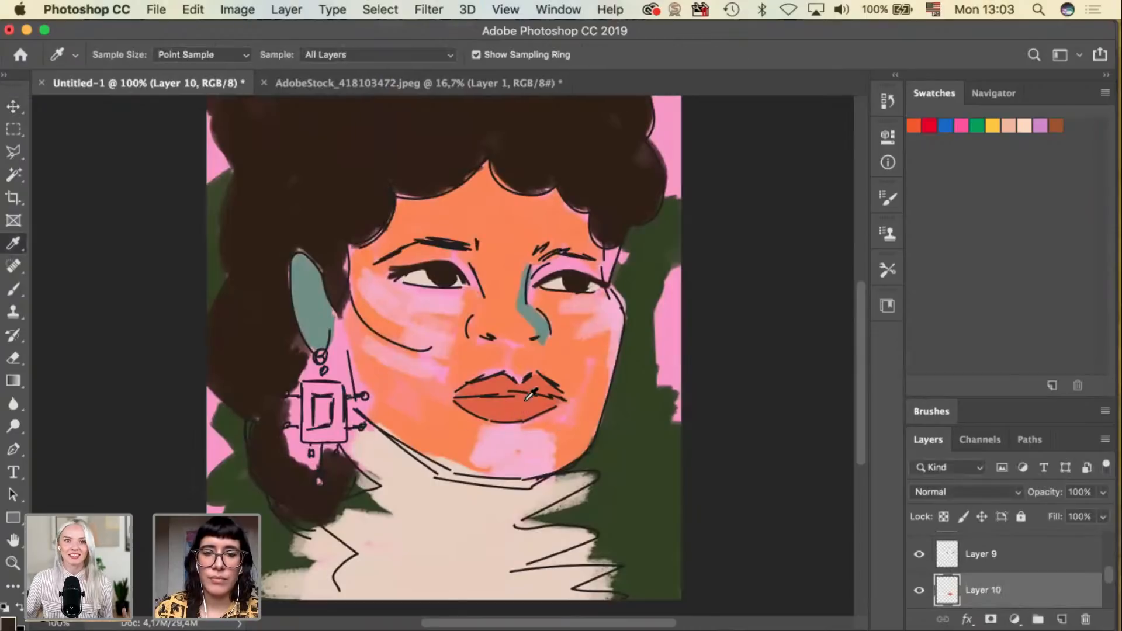
pyautogui.click(9, 623)
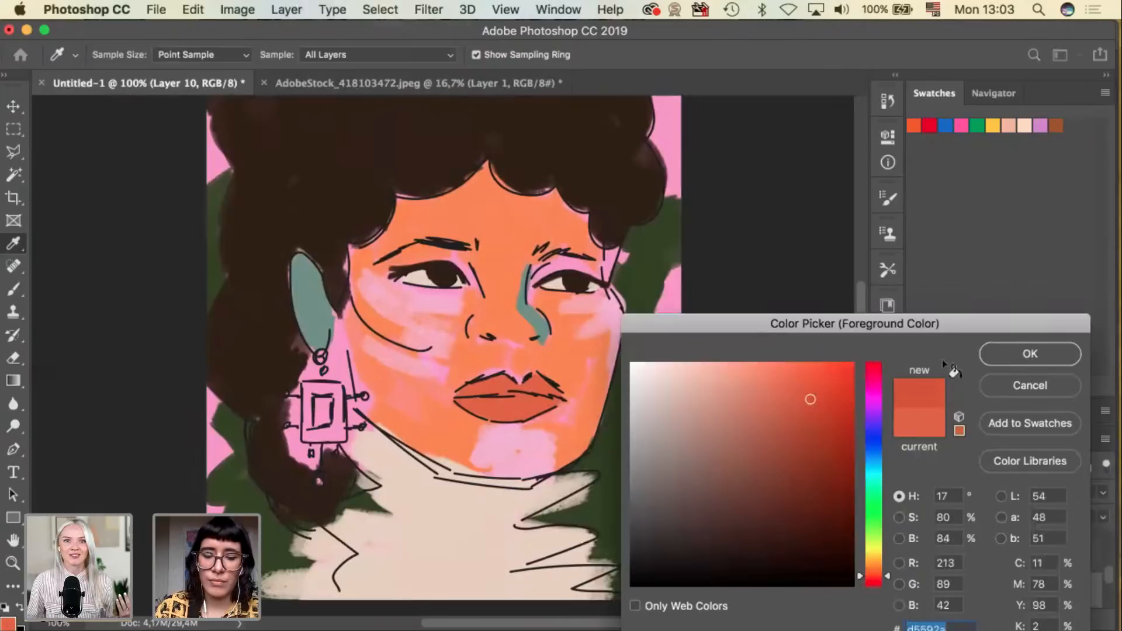
pyautogui.click(1030, 354)
pyautogui.press('b')
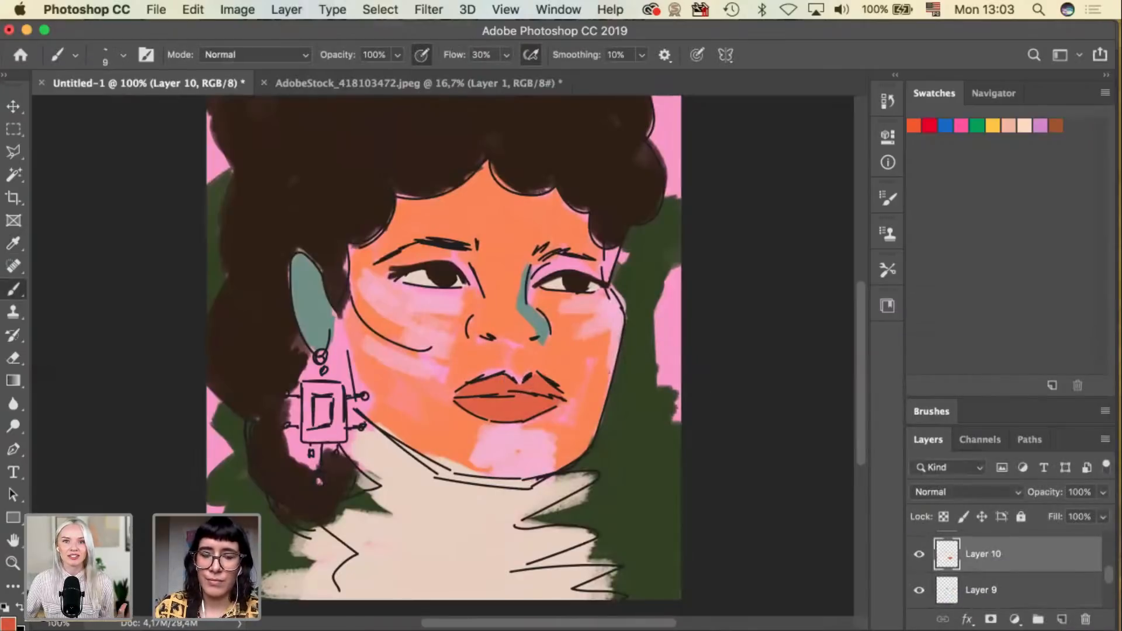
# Shade the lower edge of the bottom lip with the darker red-orange on Layer 10, using brush sizes between 15 and 25.
pyautogui.press('super+plus')
pyautogui.press(']')
pyautogui.press(']')
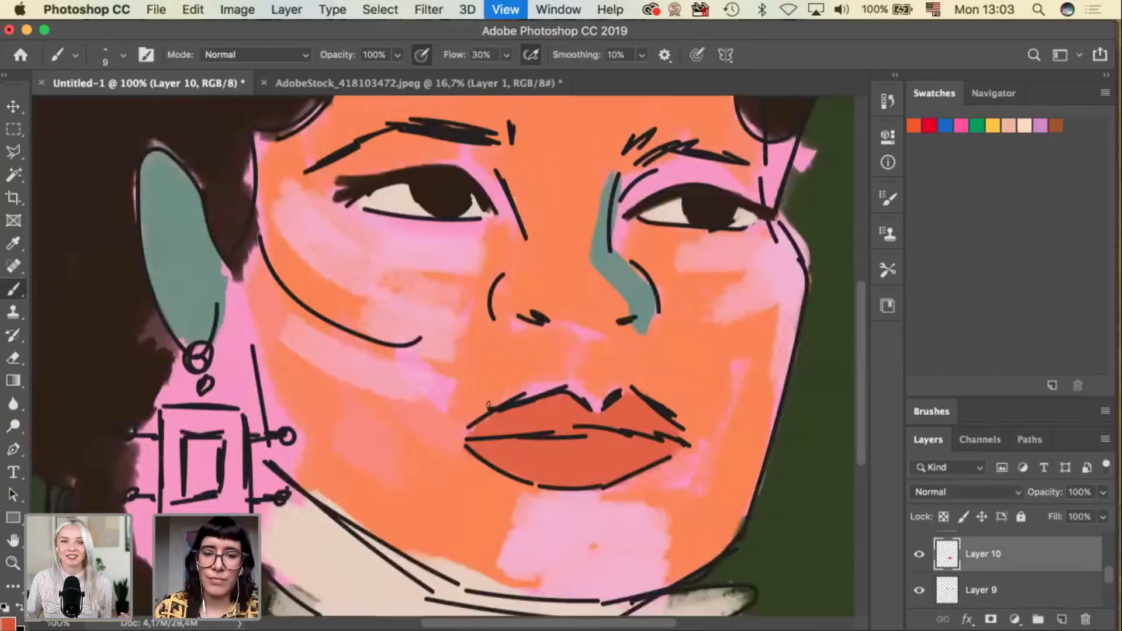
pyautogui.moveTo(565, 481)
pyautogui.mouseDown()
pyautogui.moveTo(475, 440)
pyautogui.moveTo(597, 480)
pyautogui.moveTo(554, 474)
pyautogui.moveTo(676, 453)
pyautogui.moveTo(654, 466)
pyautogui.moveTo(675, 448)
pyautogui.moveTo(586, 480)
pyautogui.mouseUp()
pyautogui.press(']')
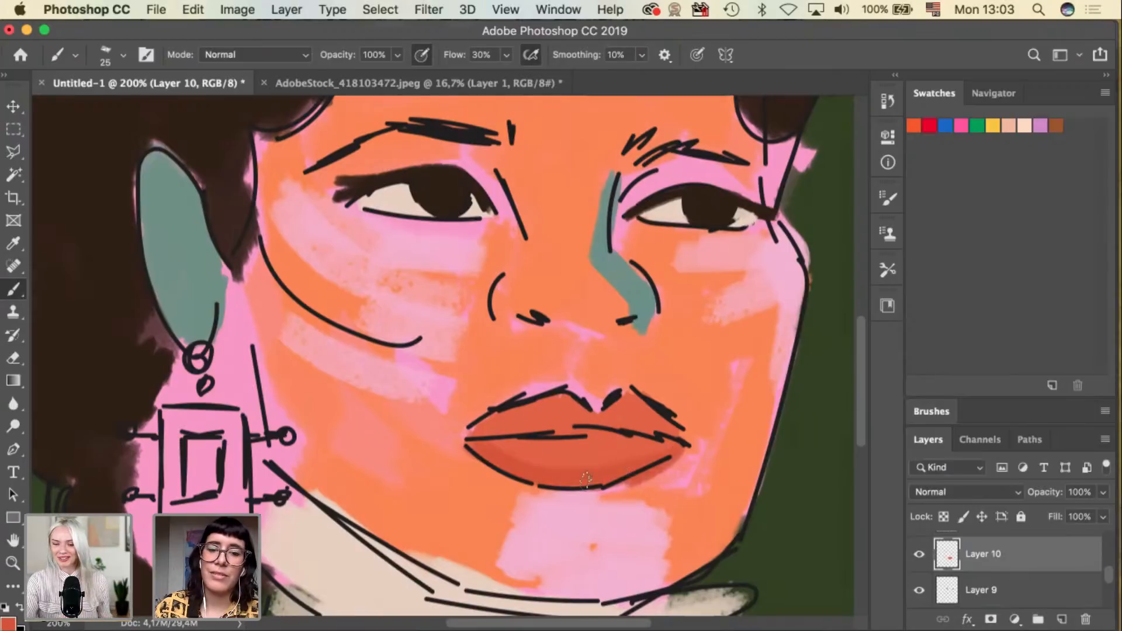
pyautogui.press('[')
pyautogui.press('[')
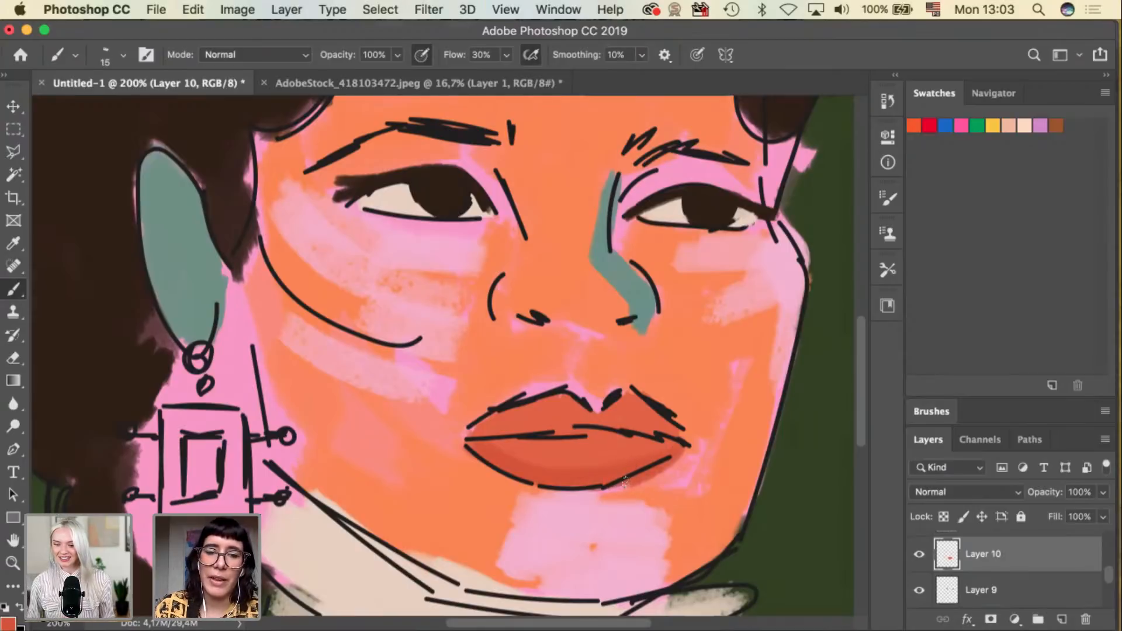
pyautogui.press(']')
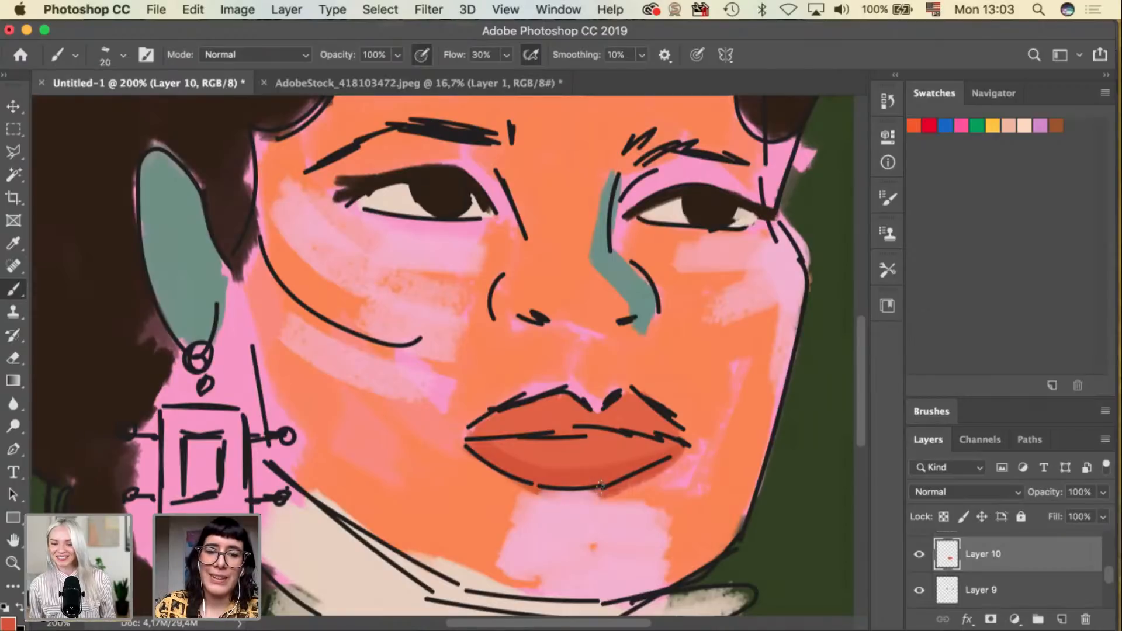
# Select the pink chin highlight on Layer 6 and erase its upper edge along the bottom lip with a size 15 eraser.
pyautogui.press('v')
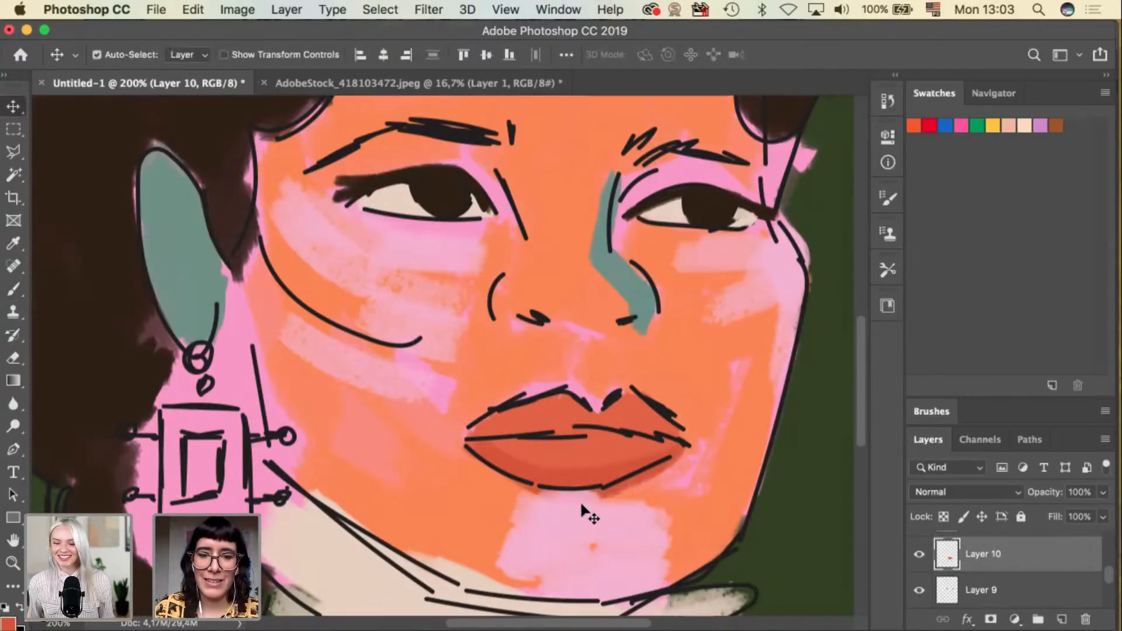
pyautogui.click(582, 506)
pyautogui.press('e')
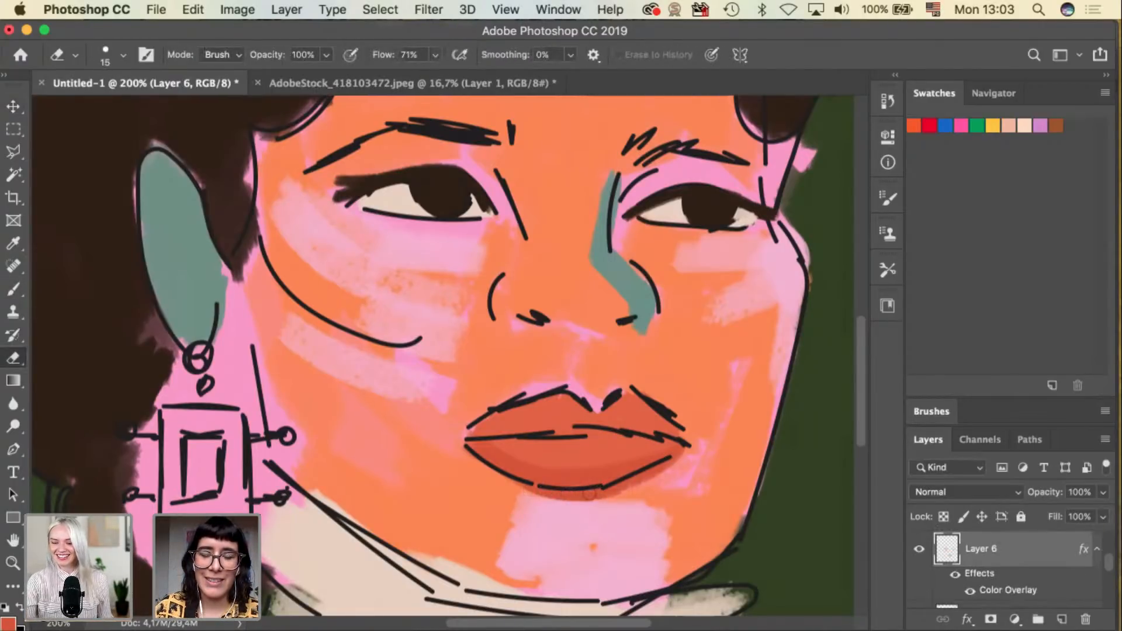
# Sample the red of the lower lip and extend the mouth's left corner outward on the lips layer with a 20 px brush.
pyautogui.press('v')
pyautogui.click(586, 474)
pyautogui.press('i')
pyautogui.click(585, 472)
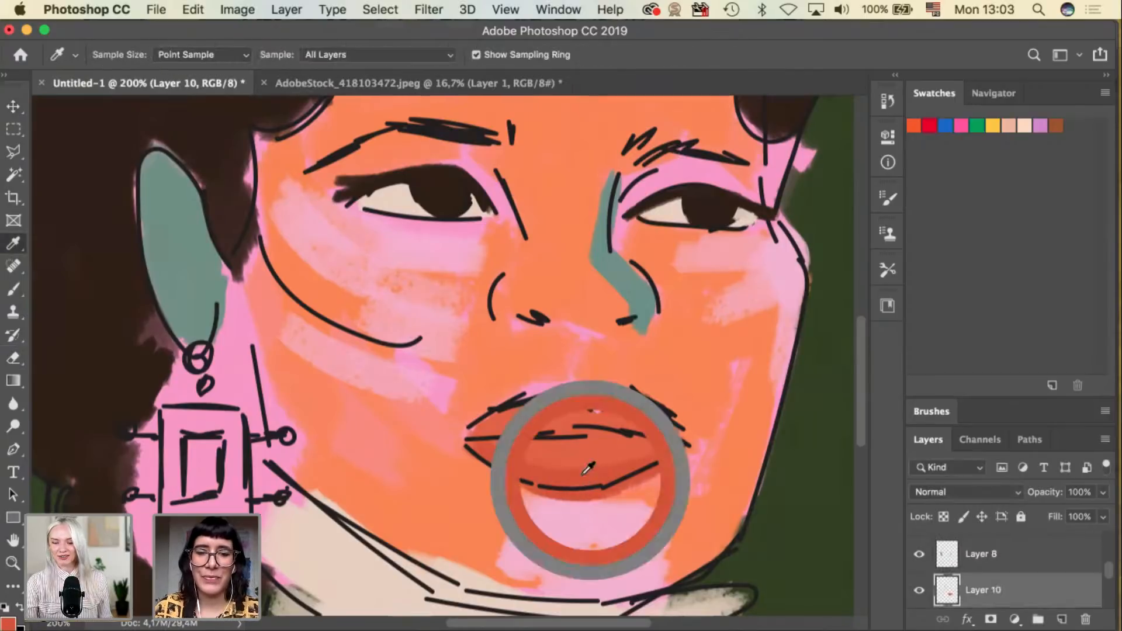
pyautogui.press('b')
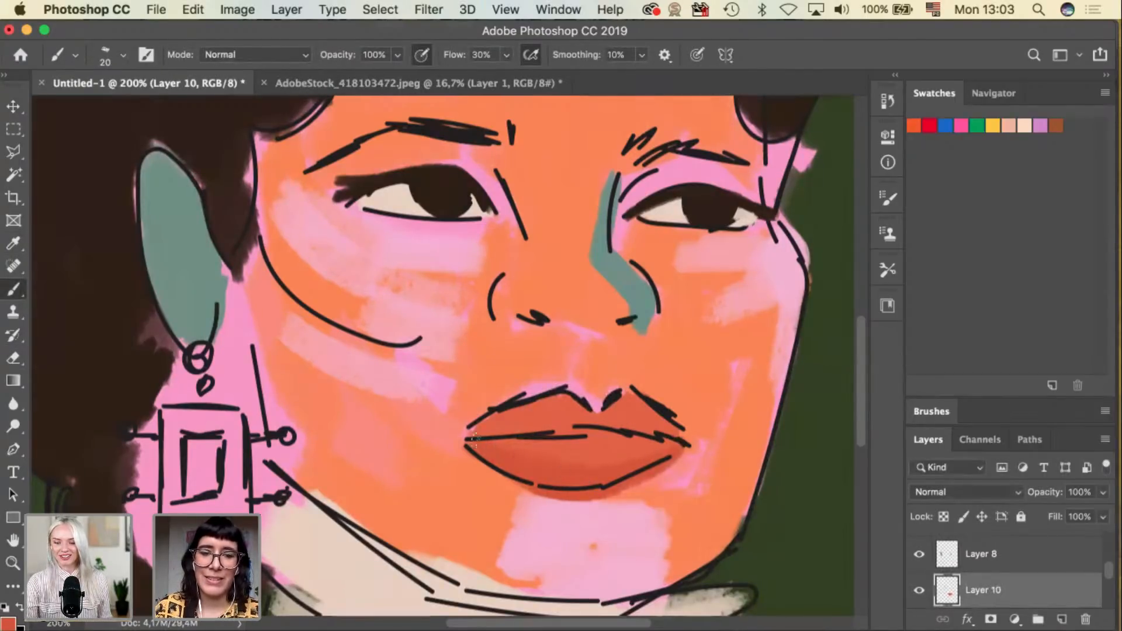
pyautogui.press('[')
pyautogui.moveTo(451, 438); pyautogui.dragTo(465, 438)
pyautogui.press(']')
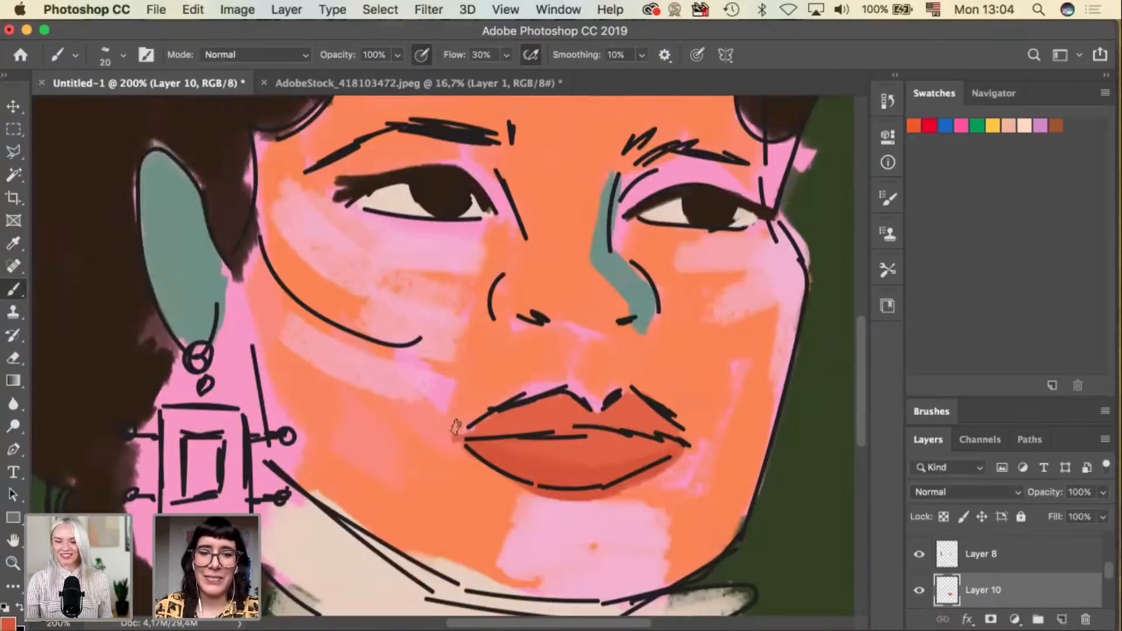
pyautogui.moveTo(460, 436); pyautogui.dragTo(442, 429)
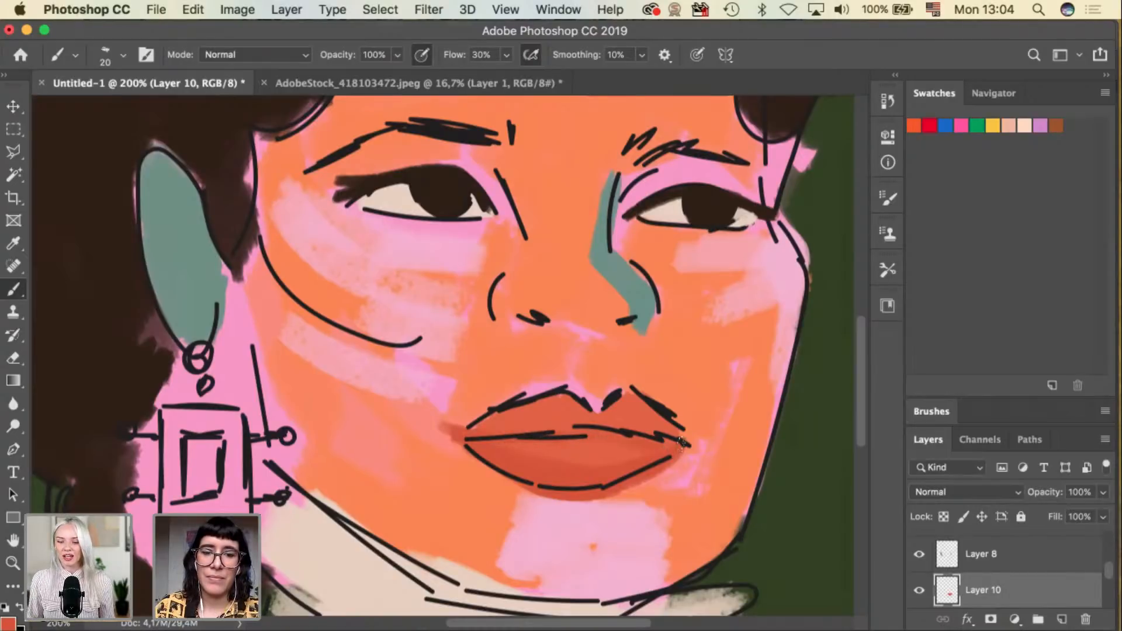
# Paint dark brown hair sampled from the hair layer around the earring and at the right temple, using a 35 px brush.
pyautogui.press('super+minus')
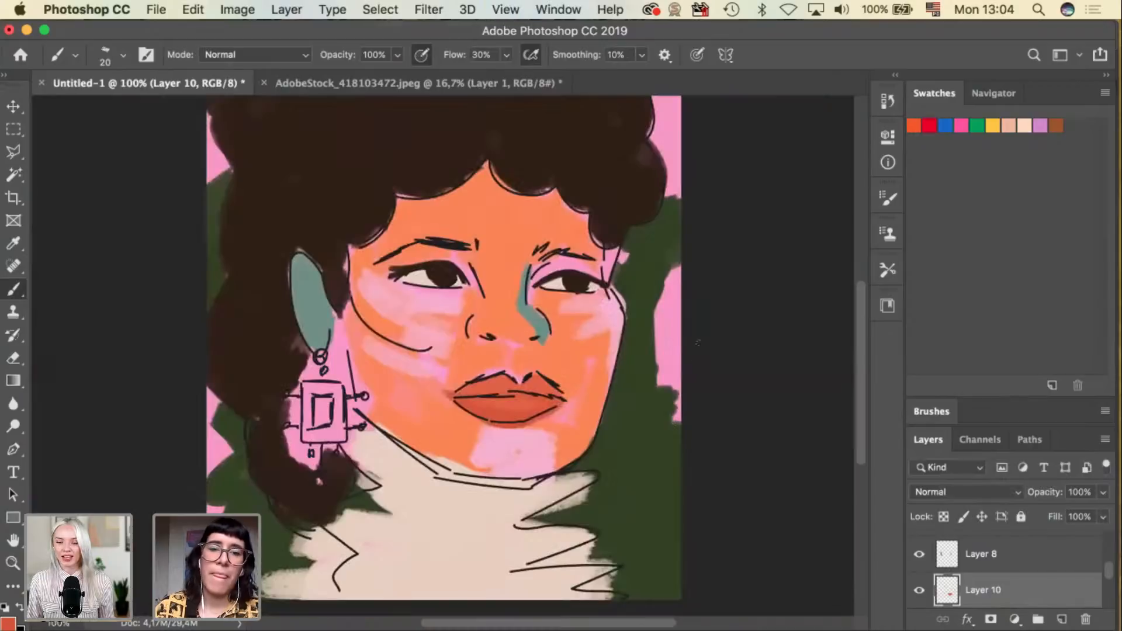
pyautogui.press('v')
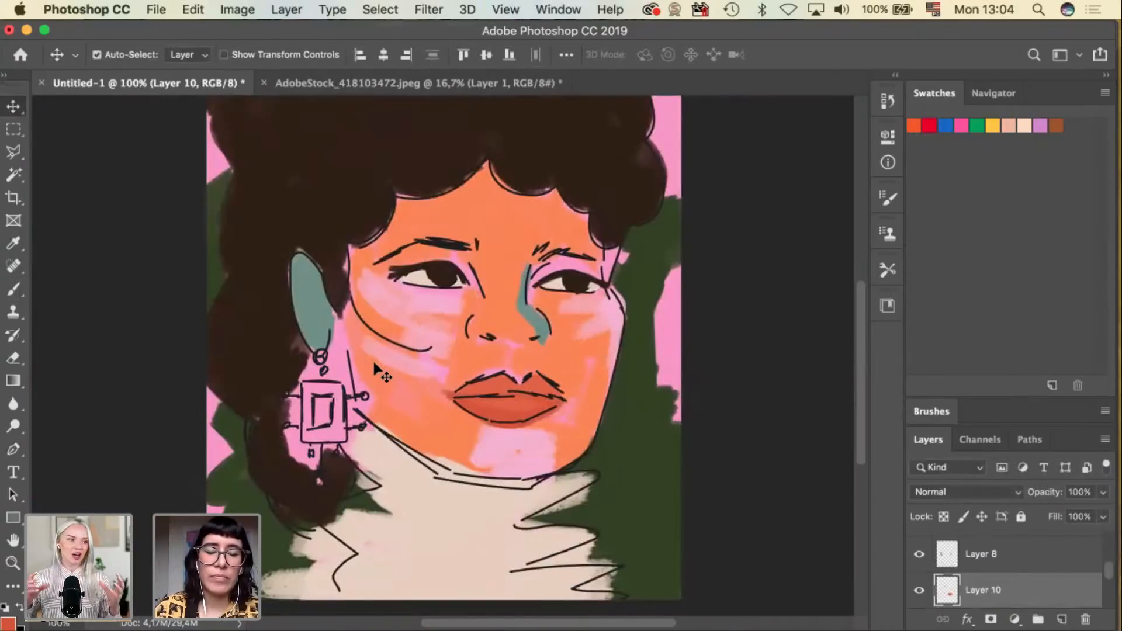
pyautogui.click(266, 367)
pyautogui.press('i')
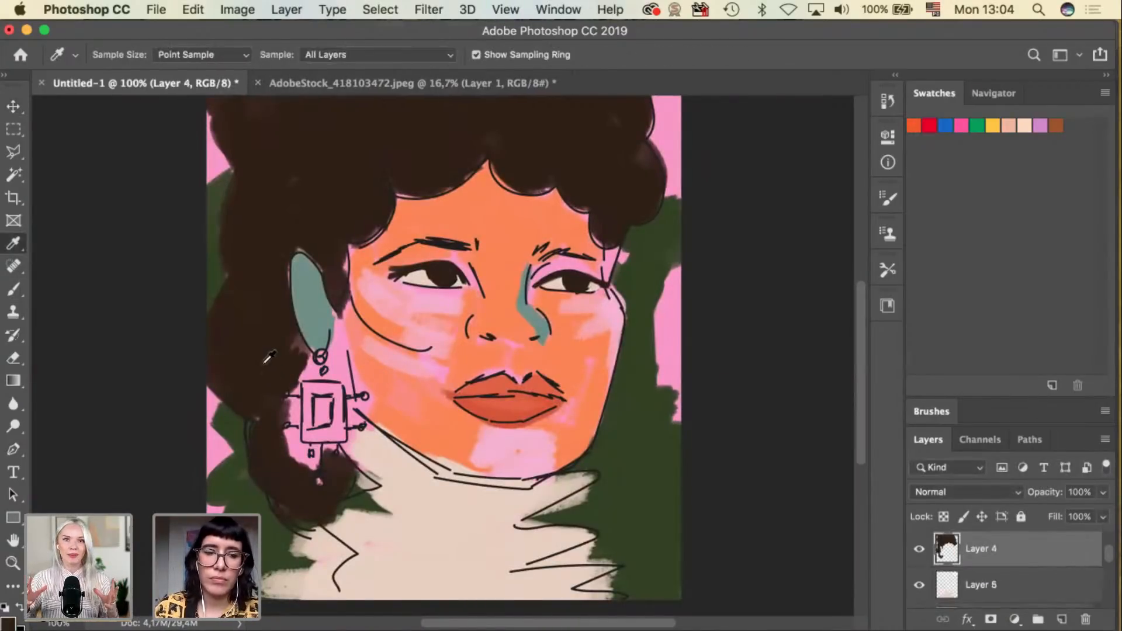
pyautogui.click(266, 358)
pyautogui.press('b')
pyautogui.press(']')
pyautogui.press(']')
pyautogui.press(']')
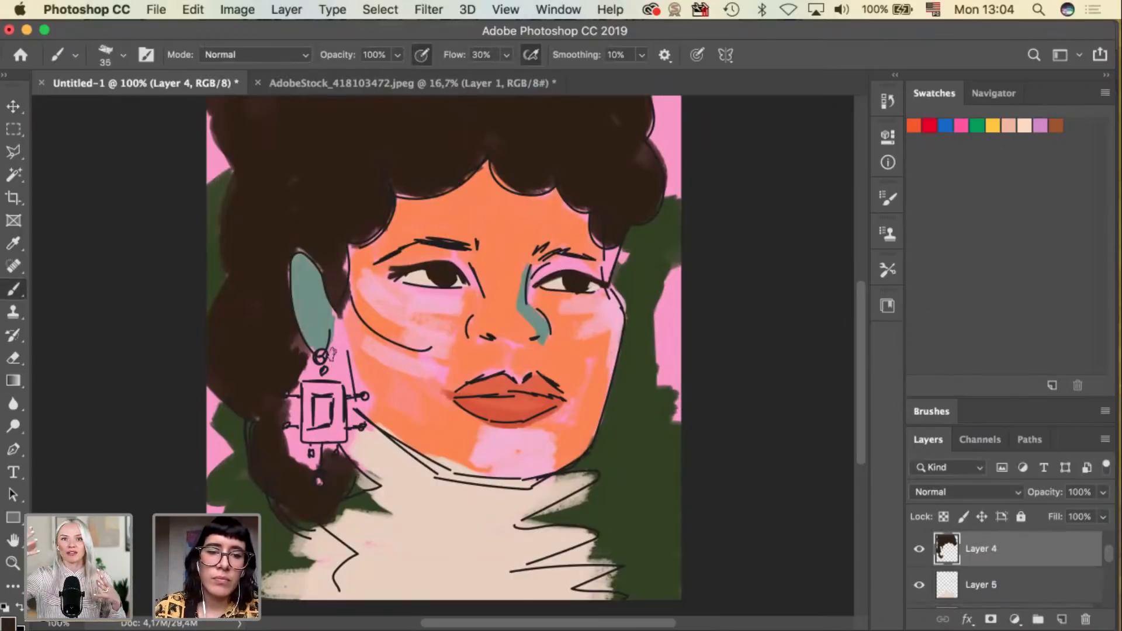
pyautogui.moveTo(335, 316)
pyautogui.mouseDown()
pyautogui.moveTo(340, 368)
pyautogui.moveTo(348, 328)
pyautogui.moveTo(348, 386)
pyautogui.moveTo(312, 377)
pyautogui.moveTo(314, 360)
pyautogui.moveTo(296, 468)
pyautogui.moveTo(295, 453)
pyautogui.moveTo(333, 463)
pyautogui.moveTo(327, 447)
pyautogui.moveTo(315, 464)
pyautogui.moveTo(312, 449)
pyautogui.mouseUp()
pyautogui.moveTo(349, 386)
pyautogui.mouseDown()
pyautogui.moveTo(342, 427)
pyautogui.moveTo(353, 426)
pyautogui.mouseUp()
pyautogui.moveTo(354, 386)
pyautogui.mouseDown()
pyautogui.moveTo(345, 445)
pyautogui.moveTo(310, 447)
pyautogui.moveTo(272, 503)
pyautogui.mouseUp()
pyautogui.moveTo(614, 243)
pyautogui.mouseDown()
pyautogui.moveTo(610, 260)
pyautogui.moveTo(615, 250)
pyautogui.mouseUp()
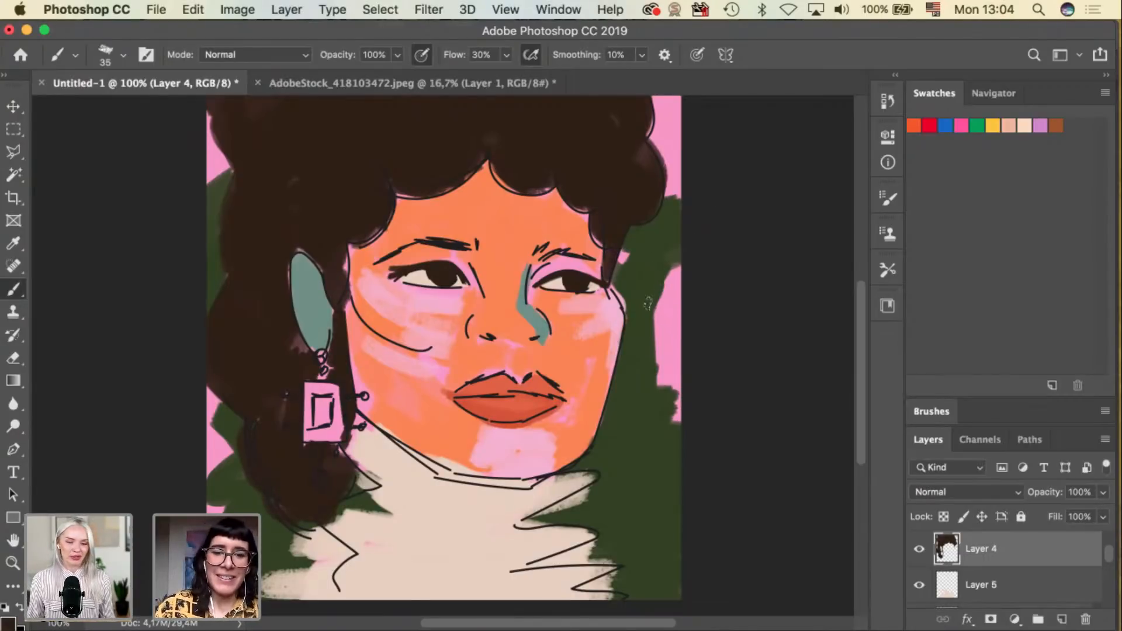
# Add a new layer above the face layer and paint both eyebrows thick in dark brown with a 25 px brush.
pyautogui.press('v')
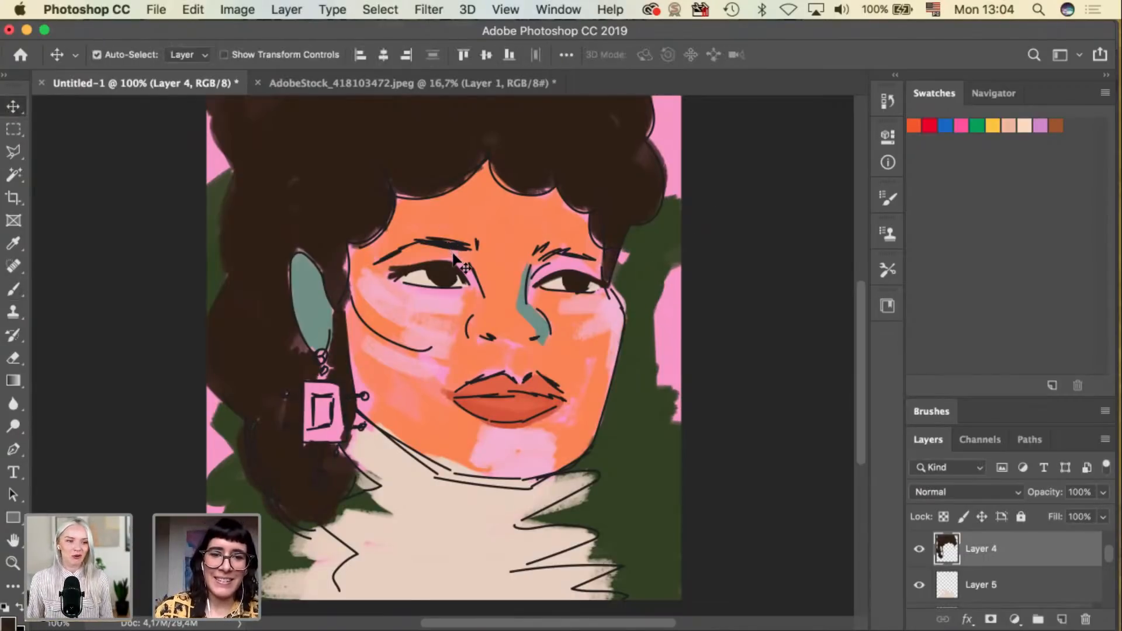
pyautogui.click(483, 260)
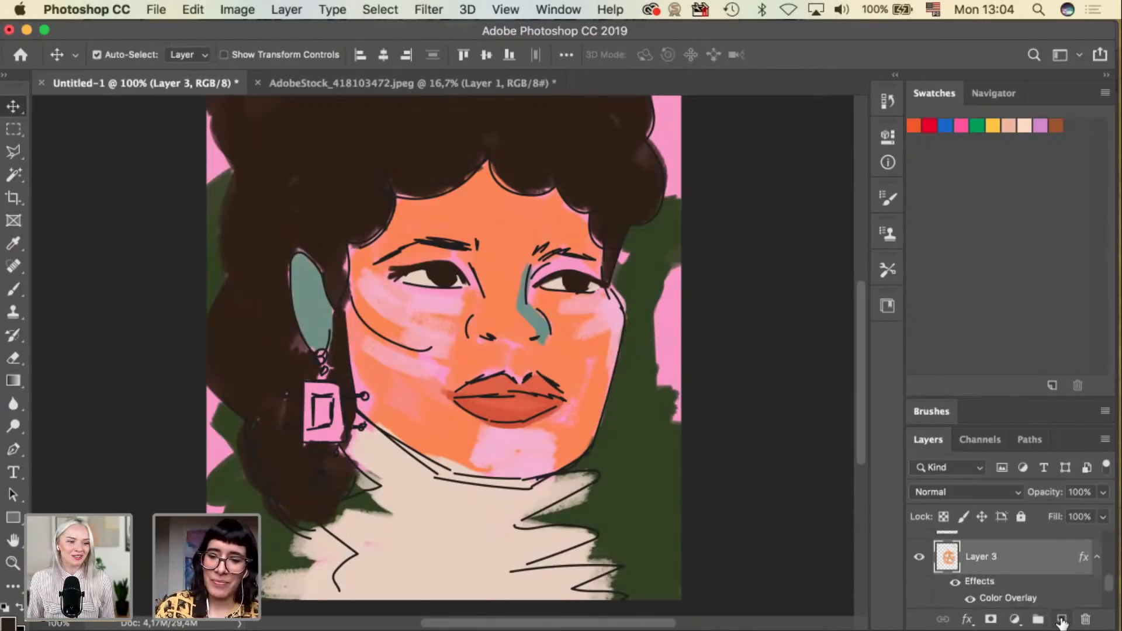
pyautogui.click(1062, 620)
pyautogui.press('b')
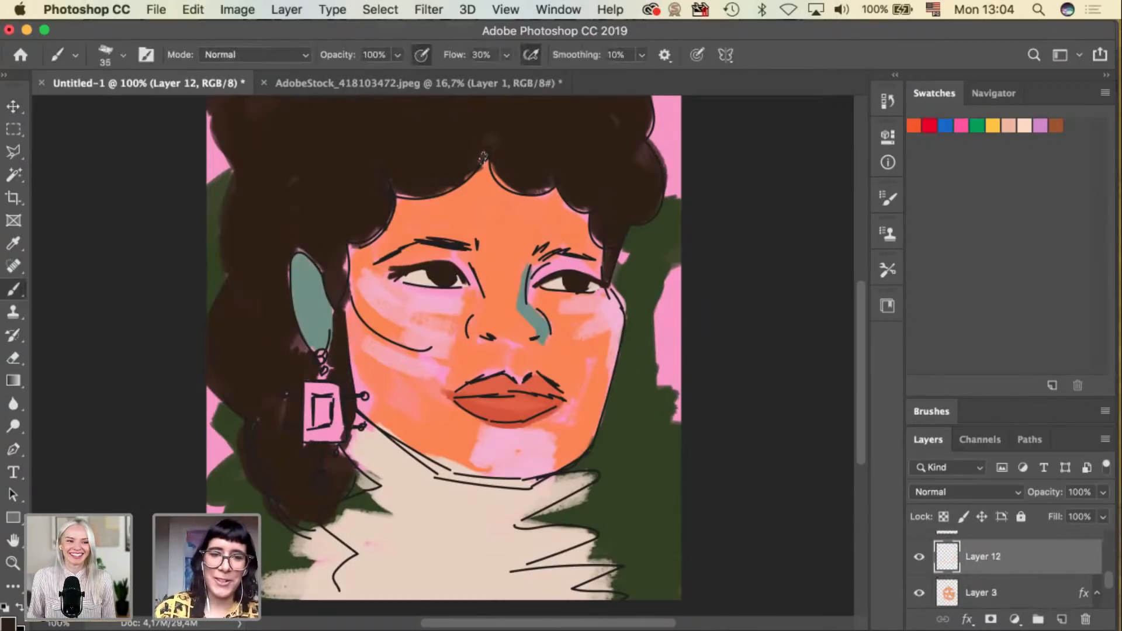
pyautogui.press('[')
pyautogui.moveTo(416, 236); pyautogui.dragTo(481, 242)
pyautogui.moveTo(375, 264); pyautogui.dragTo(417, 240)
pyautogui.moveTo(529, 240)
pyautogui.mouseDown()
pyautogui.moveTo(556, 264)
pyautogui.moveTo(567, 249)
pyautogui.moveTo(604, 268)
pyautogui.mouseUp()
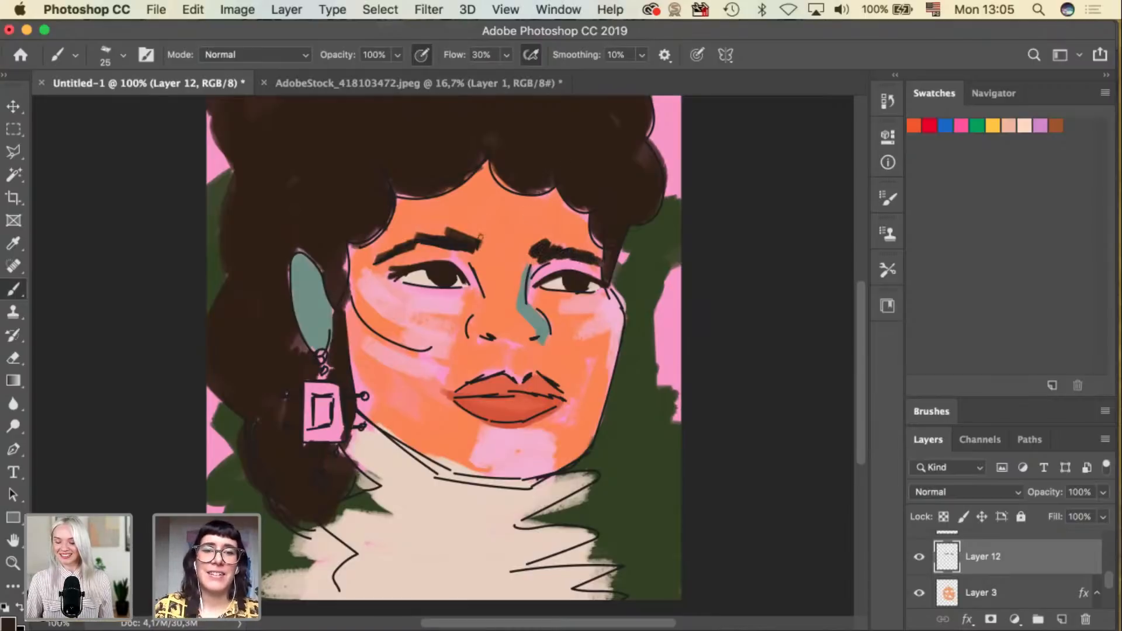
pyautogui.moveTo(466, 245)
pyautogui.mouseDown()
pyautogui.moveTo(528, 248)
pyautogui.moveTo(477, 234)
pyautogui.moveTo(447, 246)
pyautogui.moveTo(485, 254)
pyautogui.mouseUp()
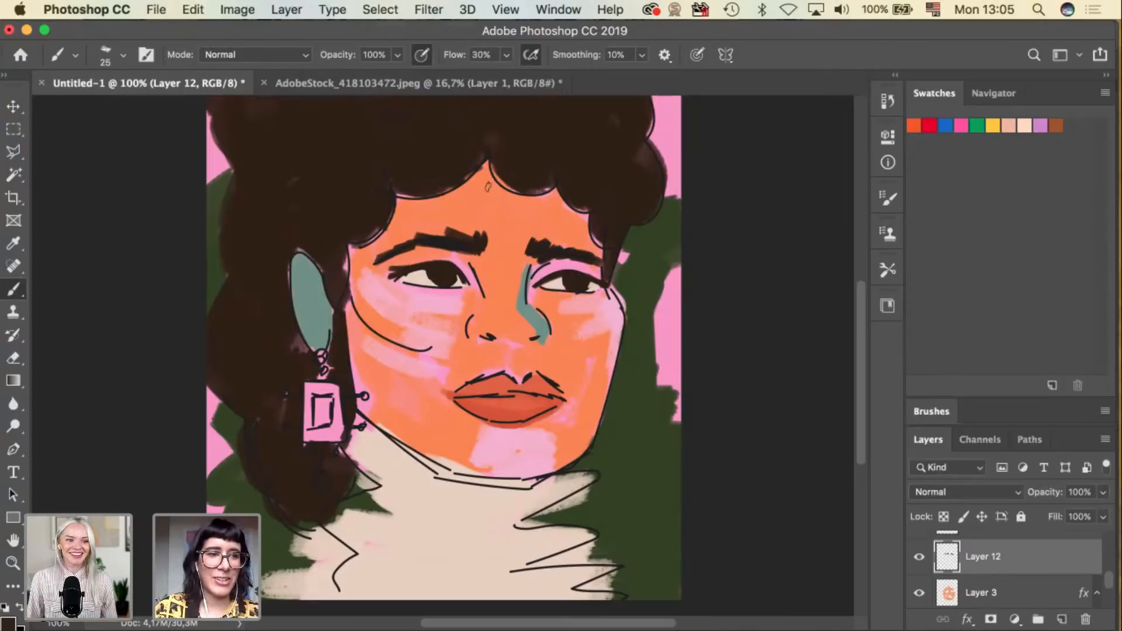
# Hide the line sketch layer to examine the painted portrait, and show the sketch again.
pyautogui.press('v')
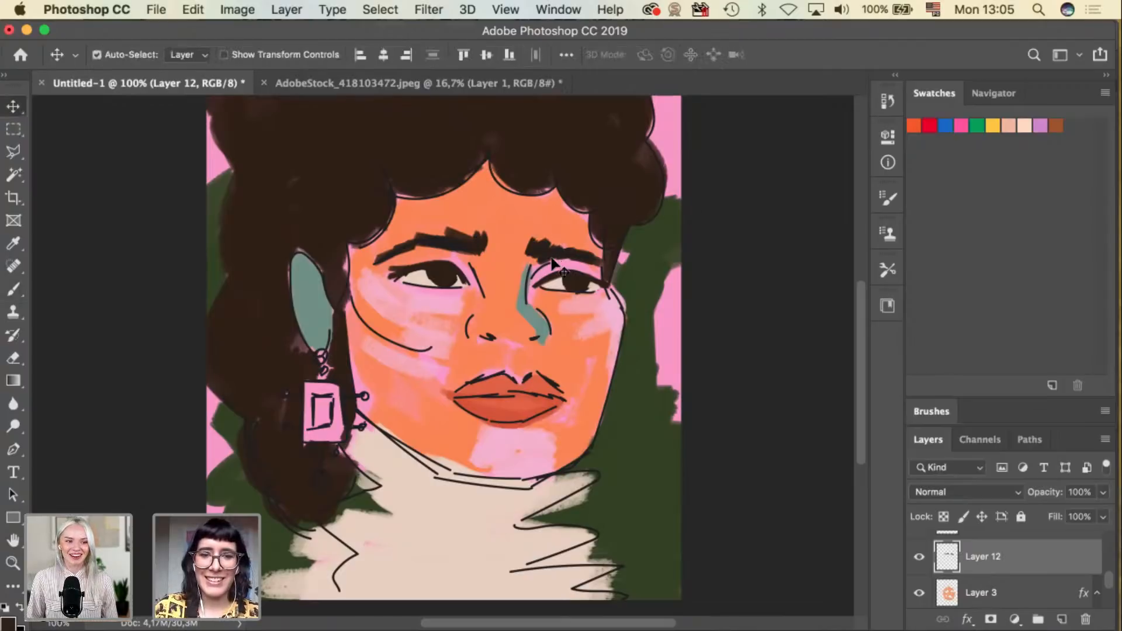
pyautogui.click(545, 268)
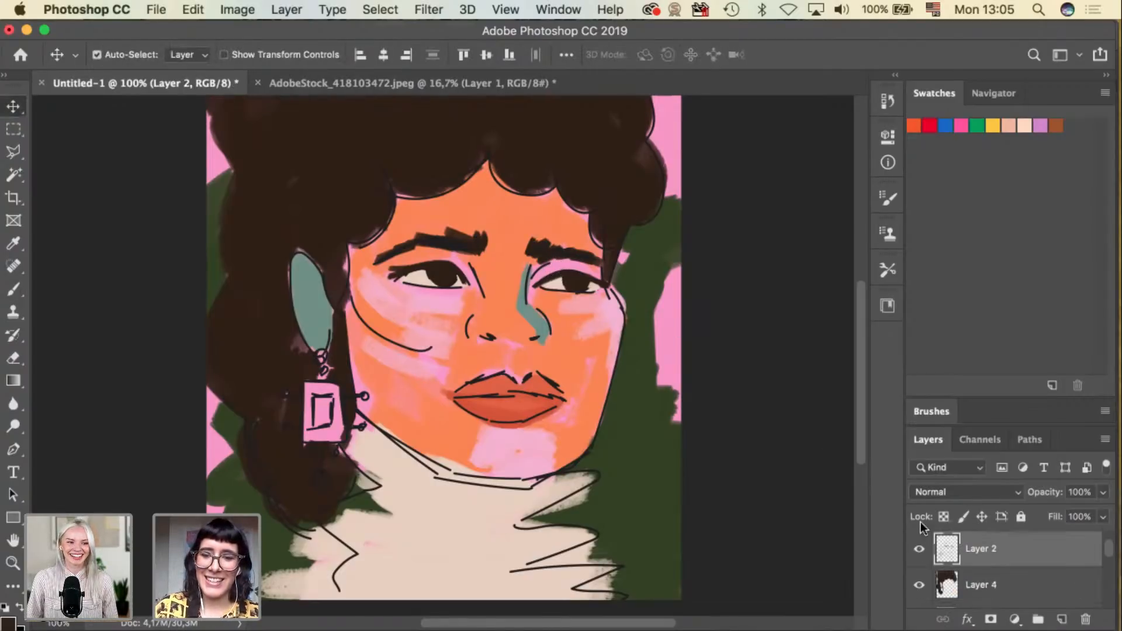
pyautogui.click(918, 550)
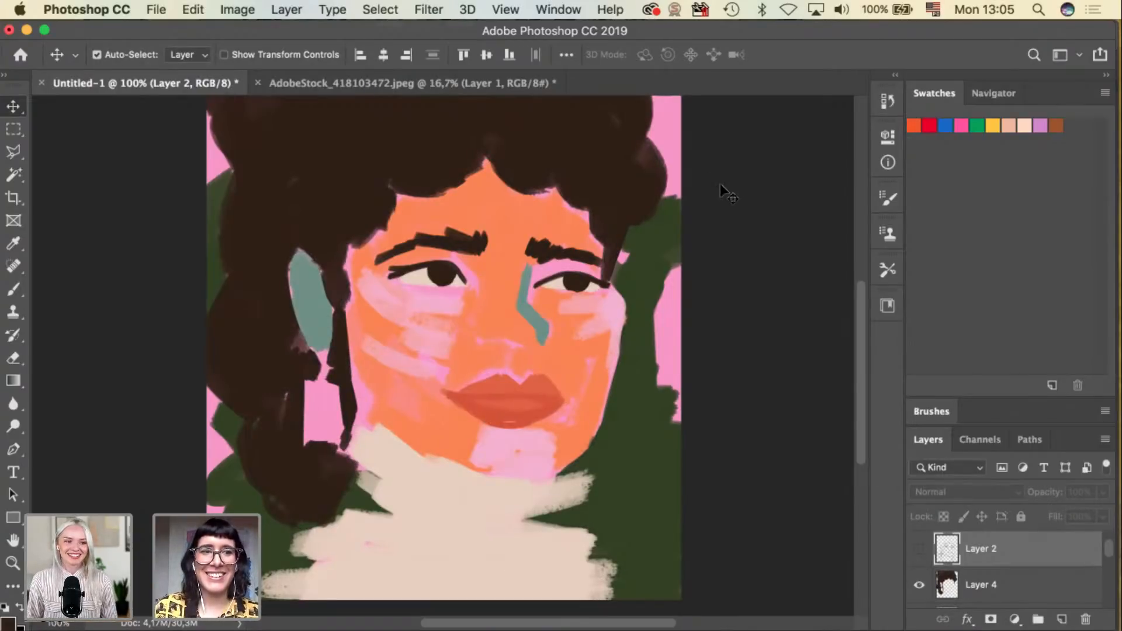
pyautogui.scroll(2, 732, 198)
pyautogui.press('super+comma')
# Touch up the dark brown hair at the right temple on the hair layer.
pyautogui.click(621, 295)
pyautogui.press('b')
pyautogui.moveTo(613, 275); pyautogui.dragTo(612, 259)
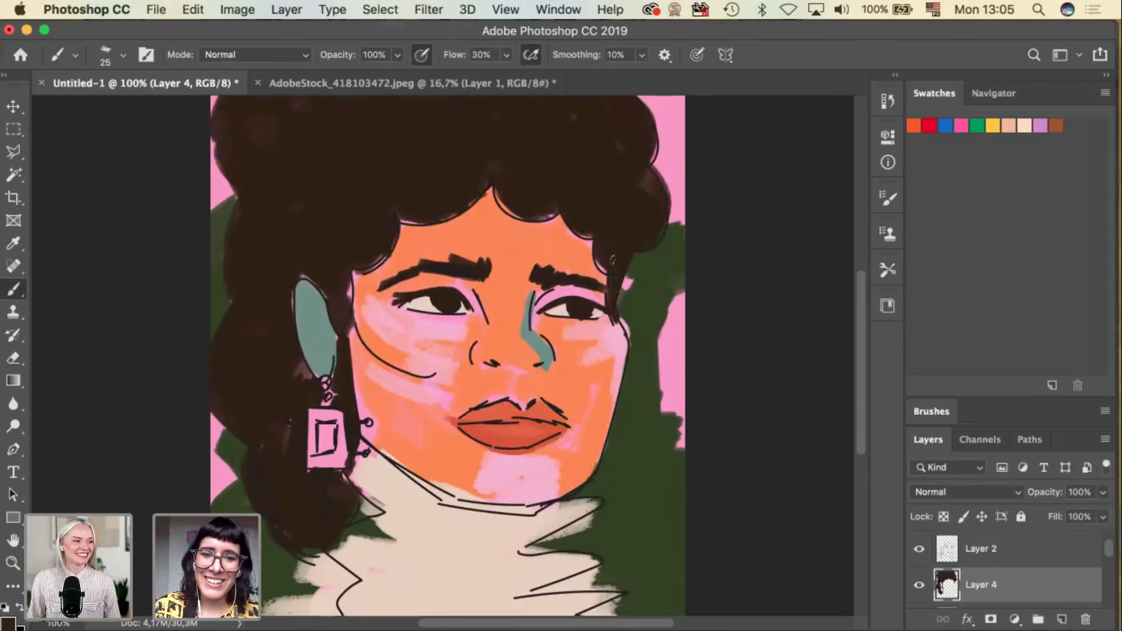
pyautogui.click(506, 324)
pyautogui.click(1061, 621)
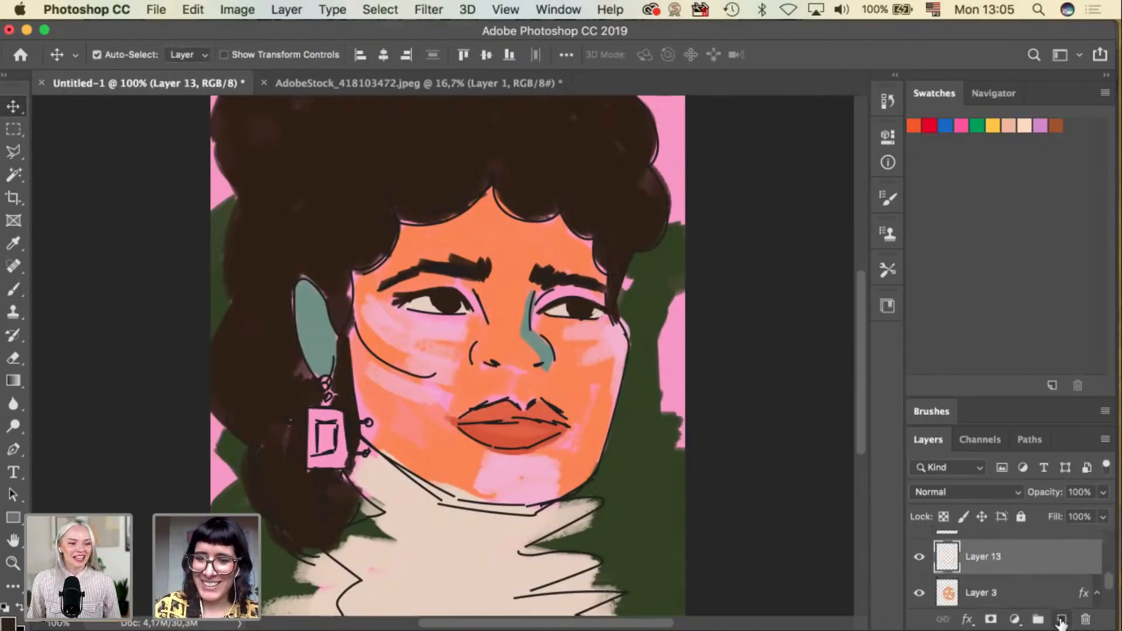
pyautogui.press('i')
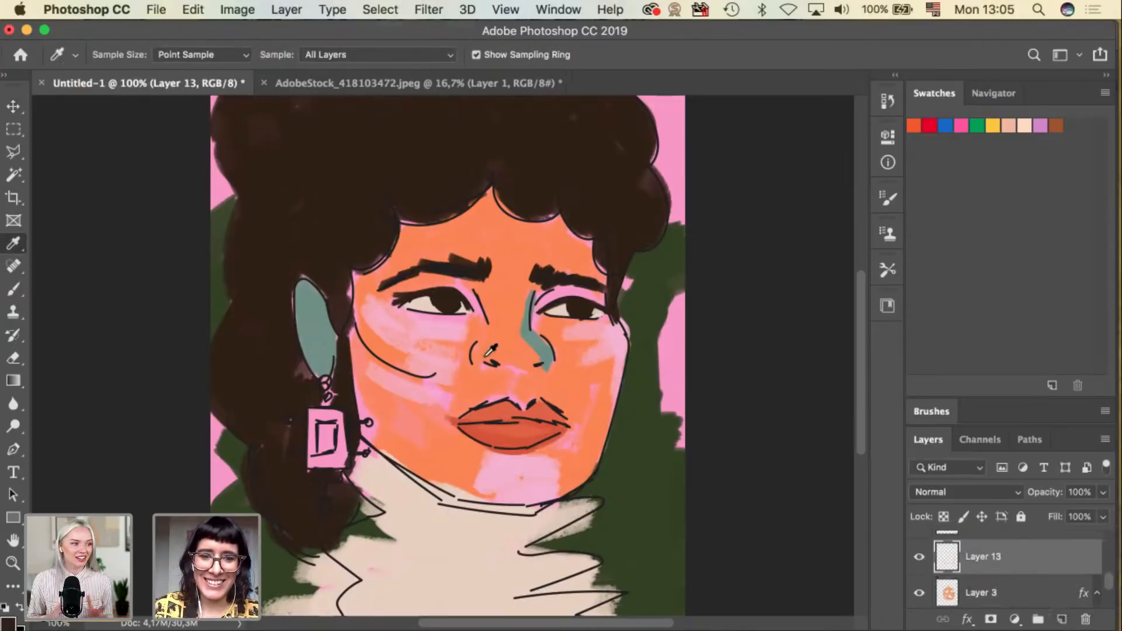
pyautogui.click(8, 623)
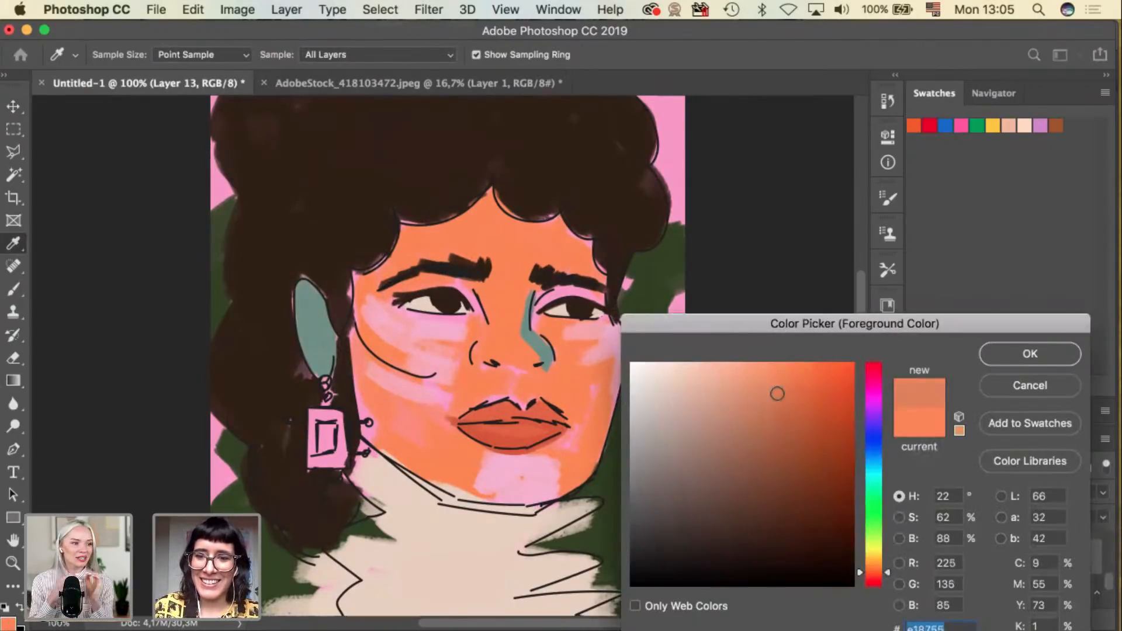
pyautogui.click(805, 406)
pyautogui.click(1030, 354)
pyautogui.press('b')
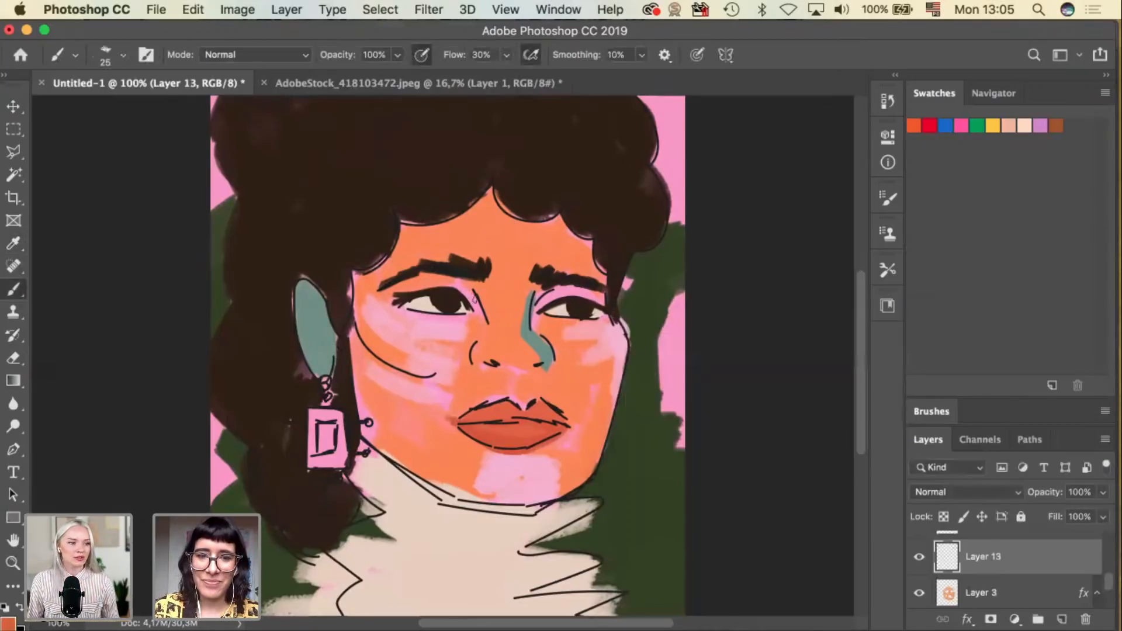
pyautogui.press('v')
pyautogui.press('BackSpace')
# Try red for the background color fill layer and set it to light pink #f3accf.
pyautogui.scroll(-2, 982, 561)
pyautogui.click(954, 590)
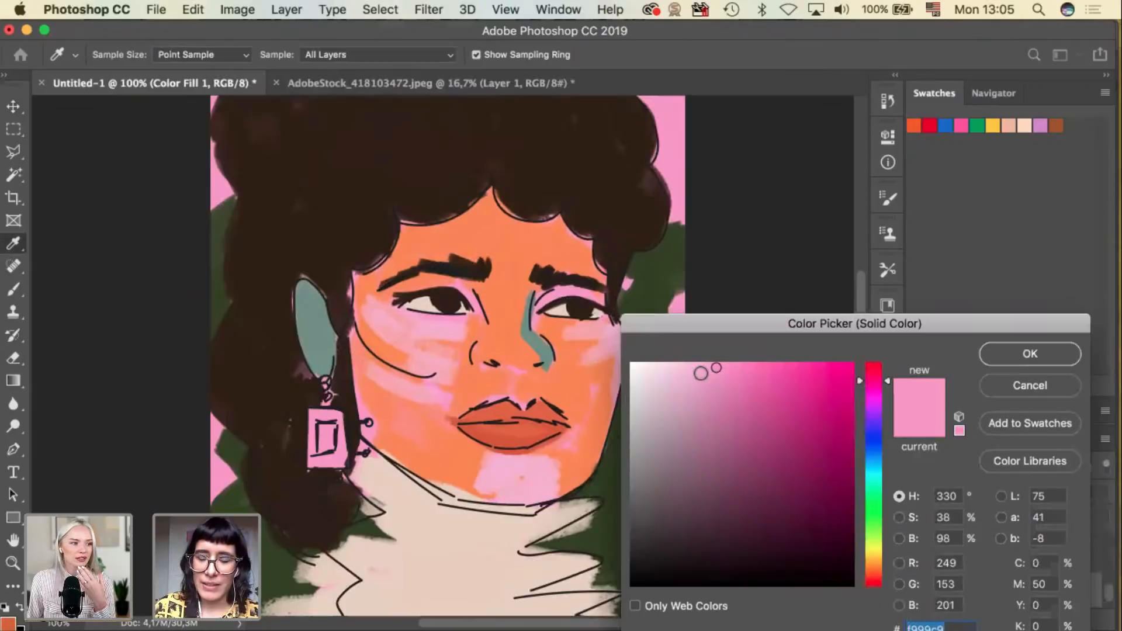
pyautogui.click(700, 370)
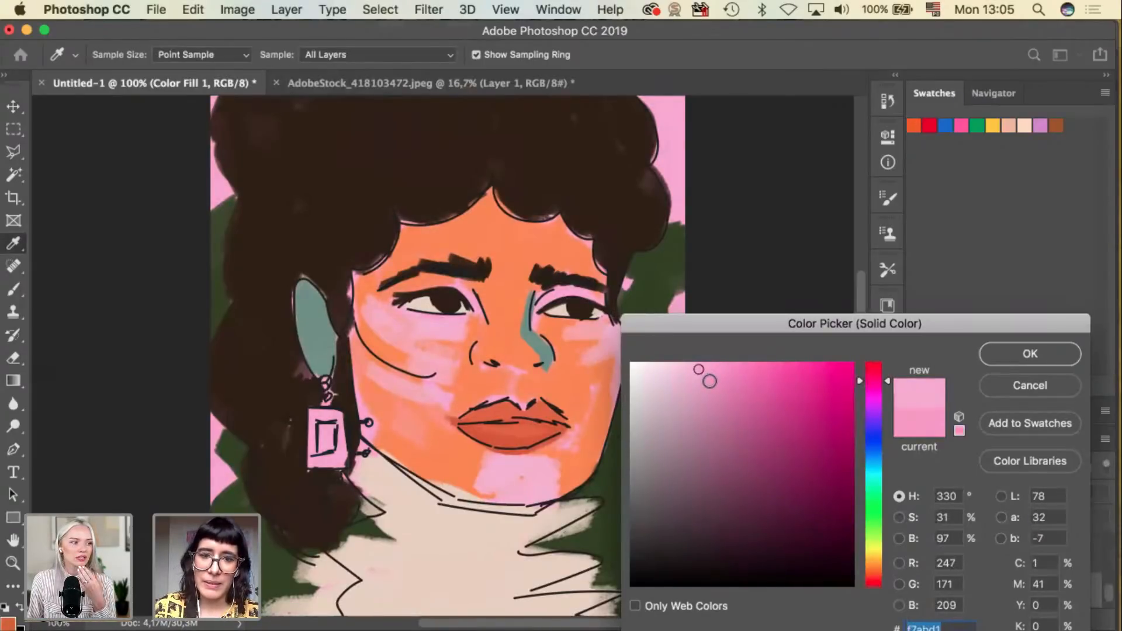
pyautogui.click(875, 365)
pyautogui.moveTo(812, 372)
pyautogui.mouseDown()
pyautogui.moveTo(826, 371)
pyautogui.moveTo(816, 373)
pyautogui.mouseUp()
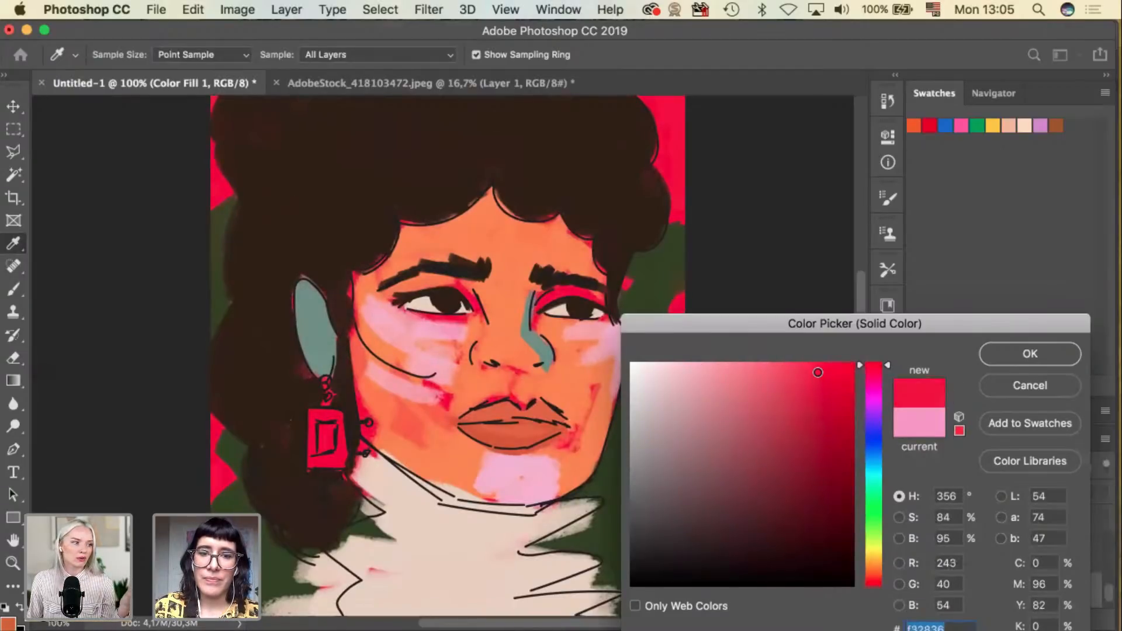
pyautogui.click(915, 423)
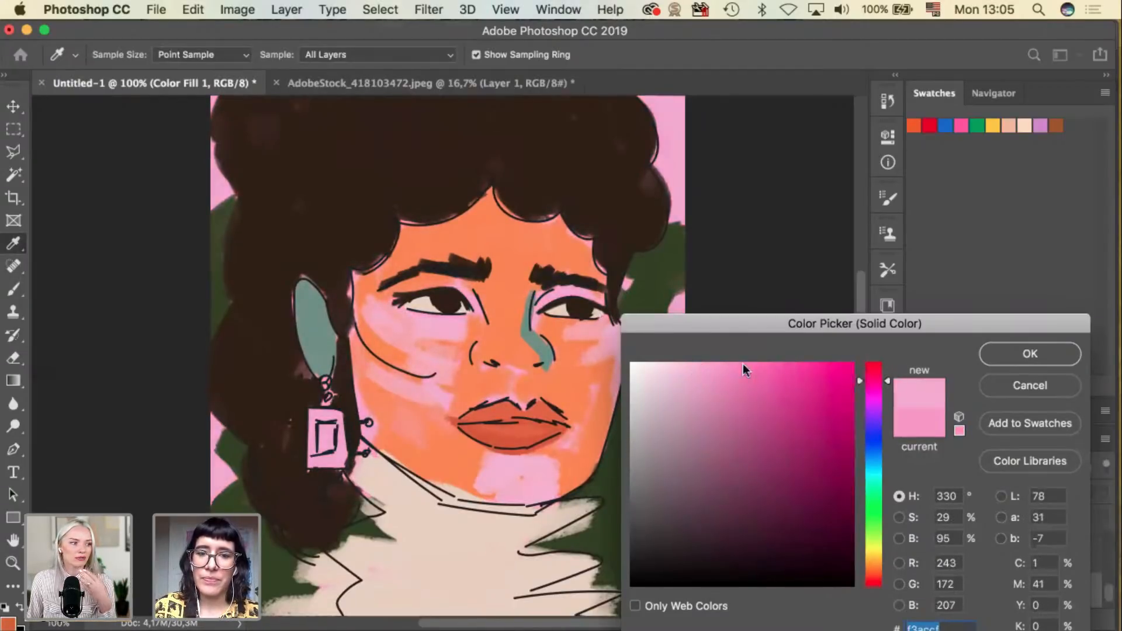
pyautogui.press('Return')
pyautogui.press('v')
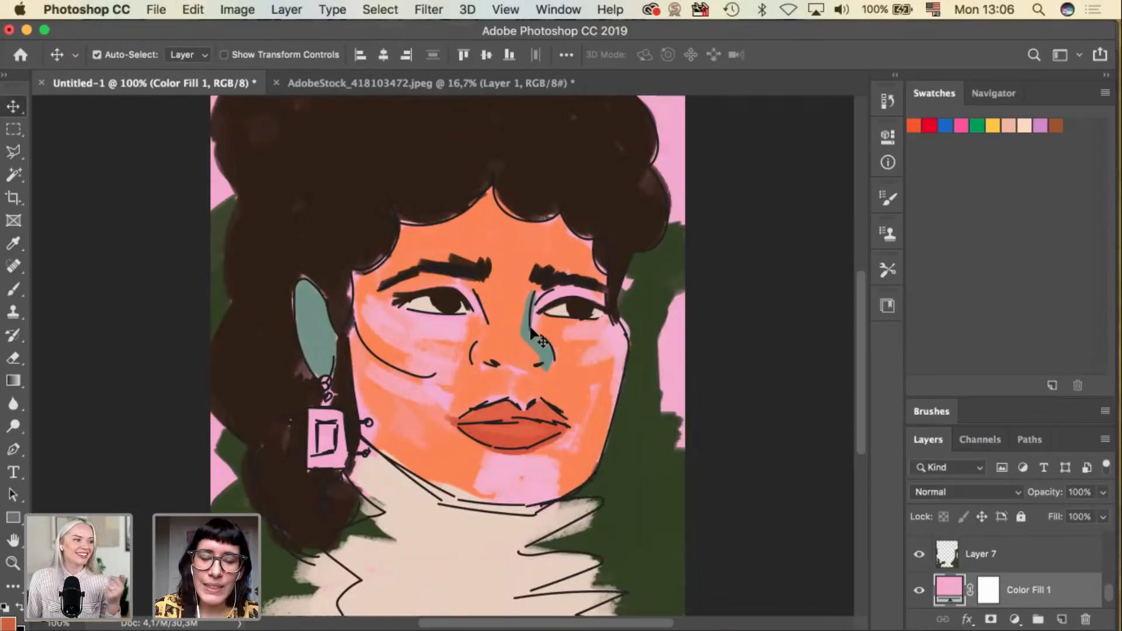
pyautogui.click(483, 313)
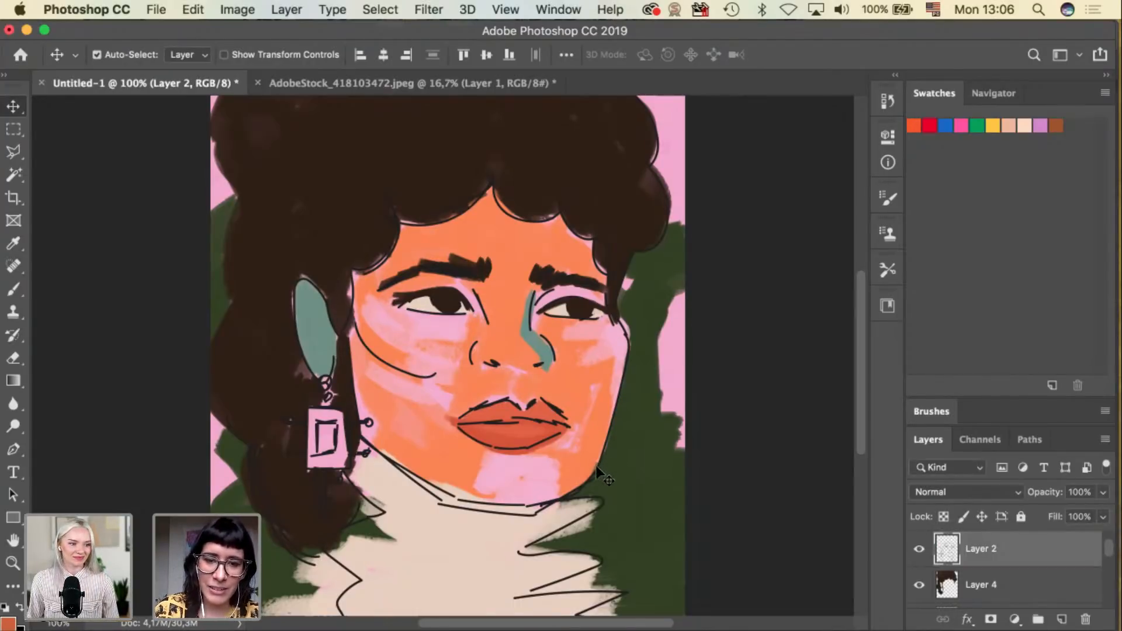
pyautogui.click(586, 482)
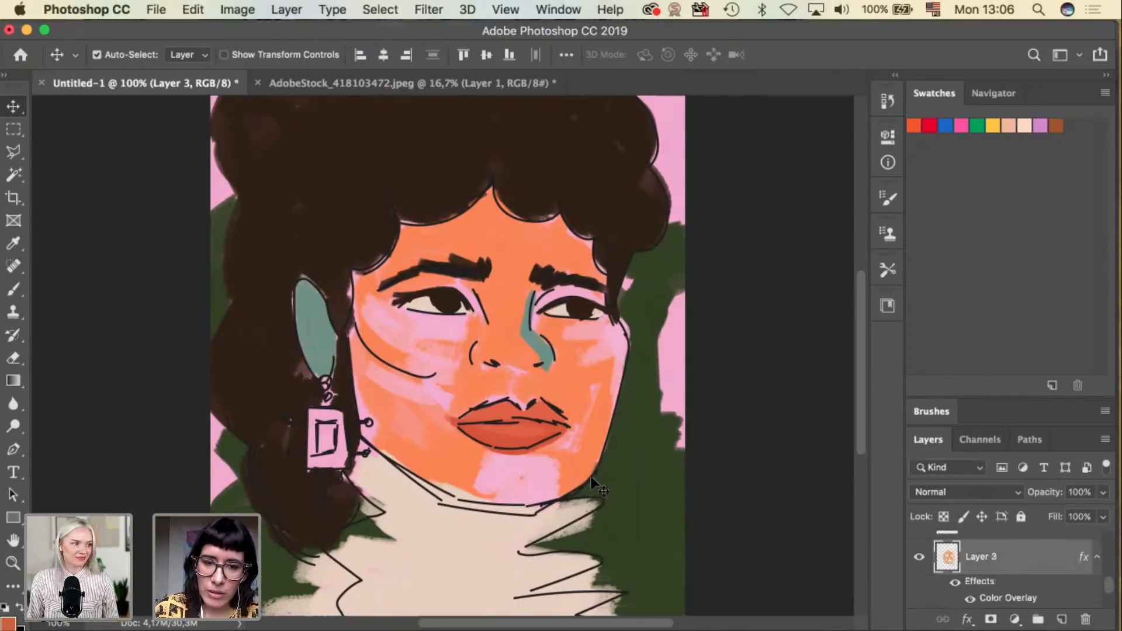
pyautogui.click(595, 473)
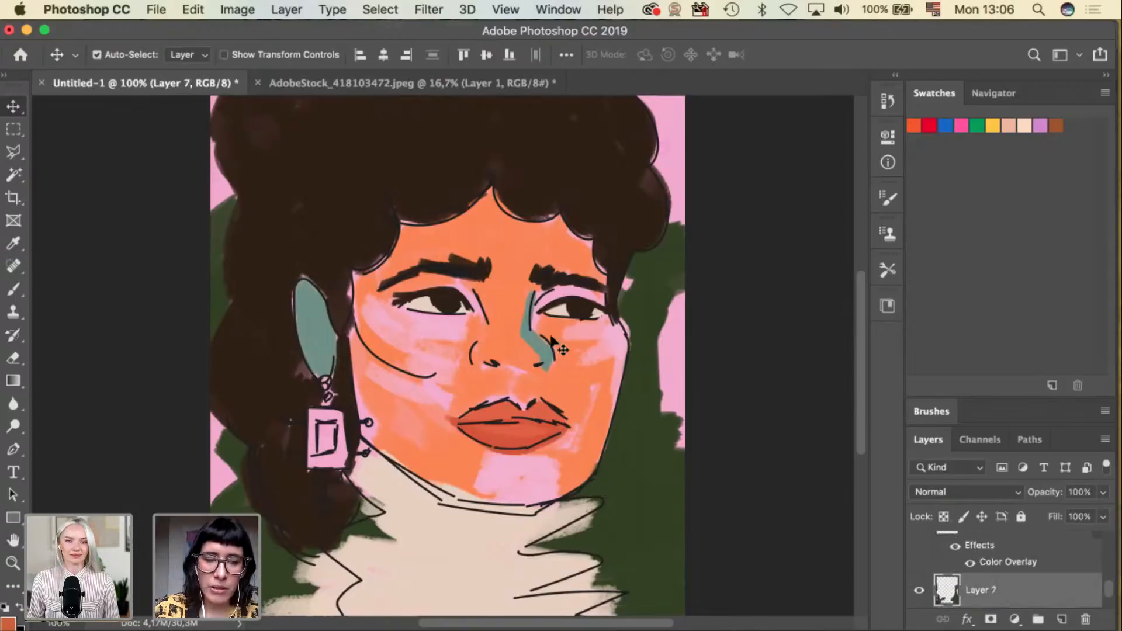
pyautogui.press('b')
pyautogui.click(114, 59)
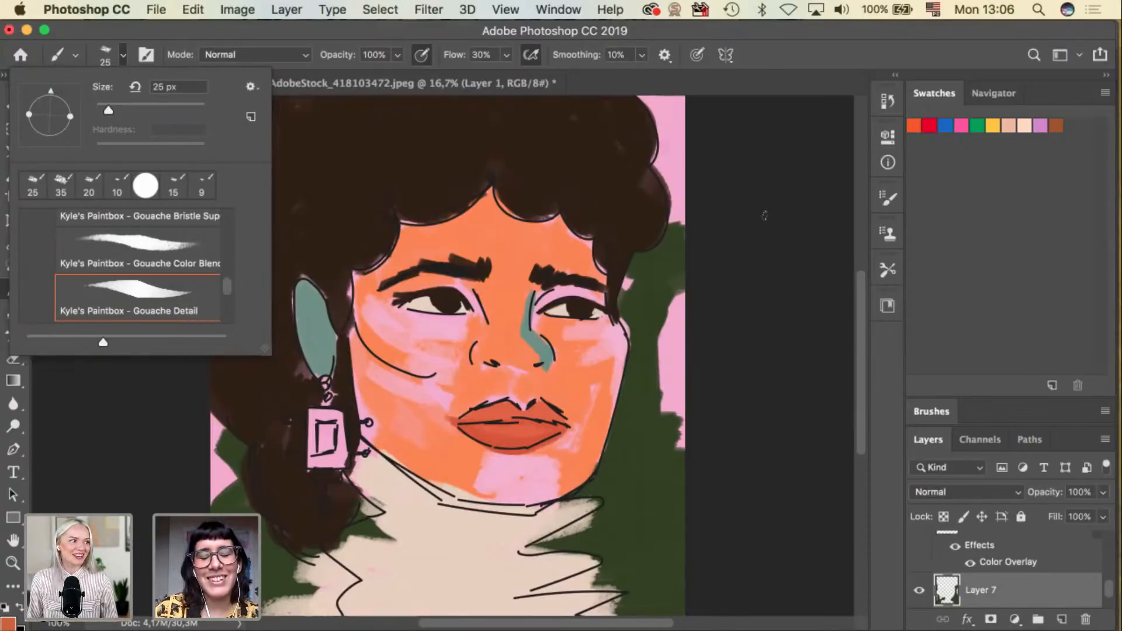
pyautogui.click(761, 222)
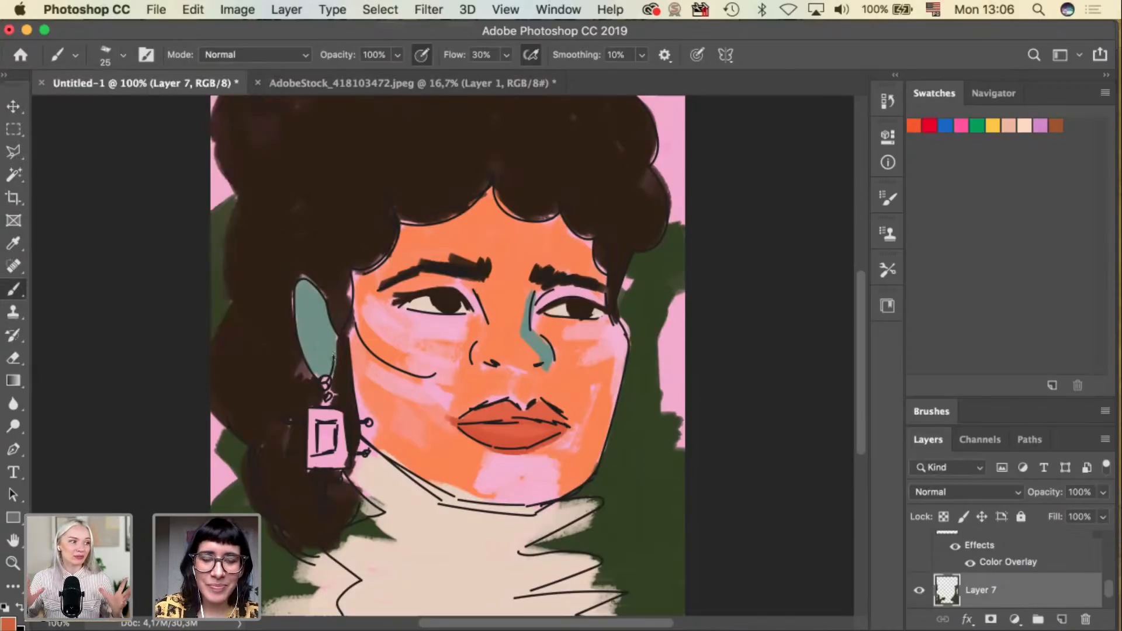
# Add a new layer above the dark brown hair layer and choose a golden orange brush color for the earring.
pyautogui.press('v')
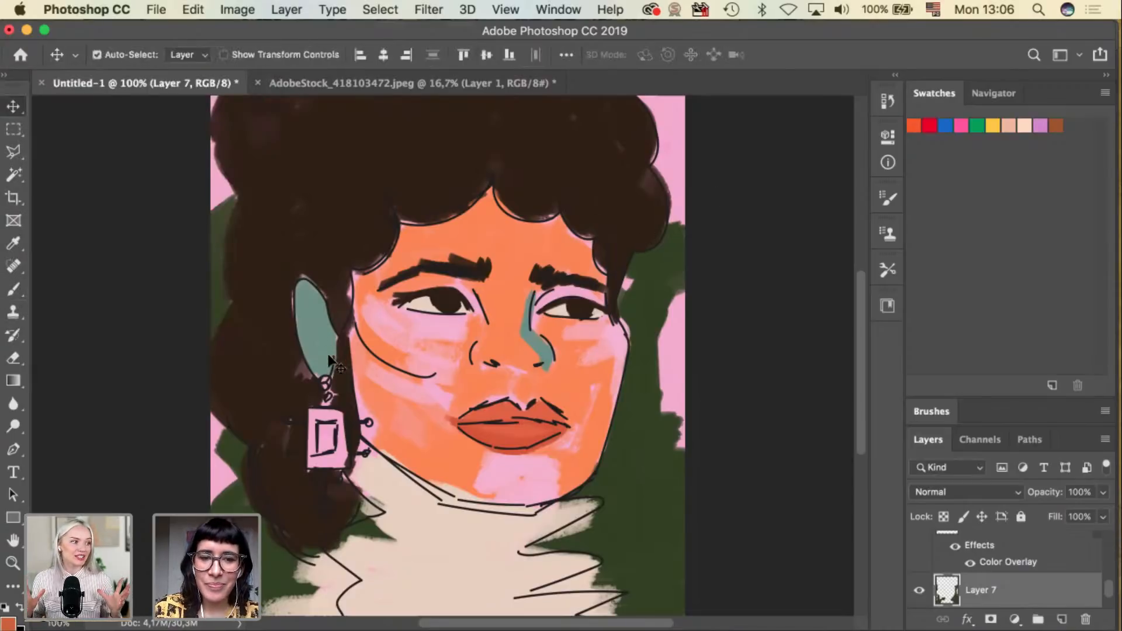
pyautogui.click(342, 396)
pyautogui.click(1050, 621)
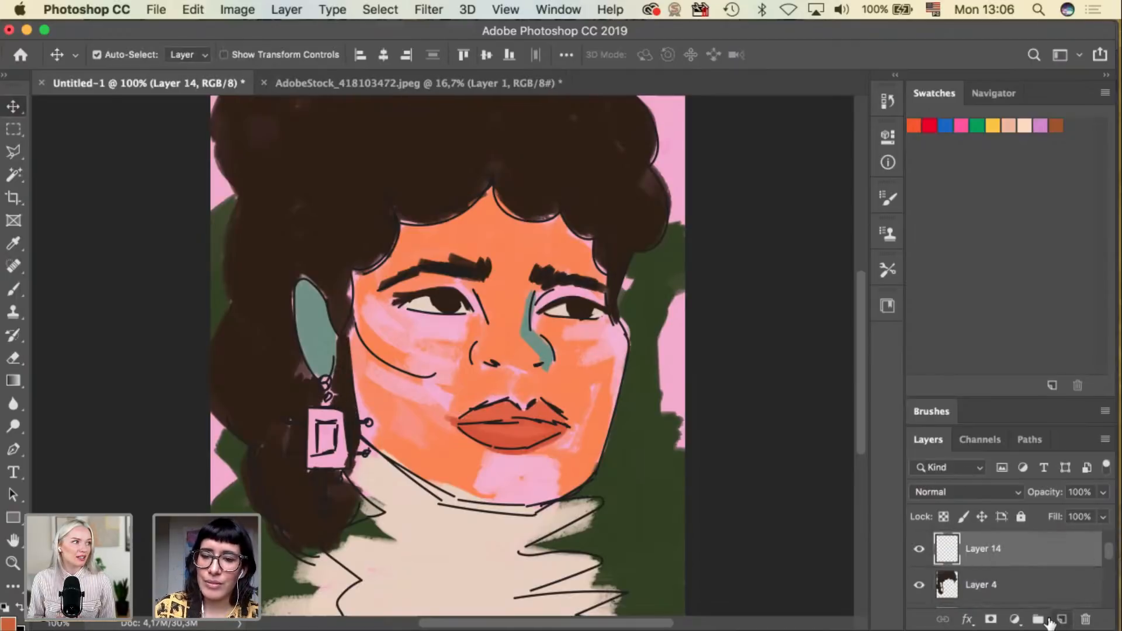
pyautogui.click(8, 622)
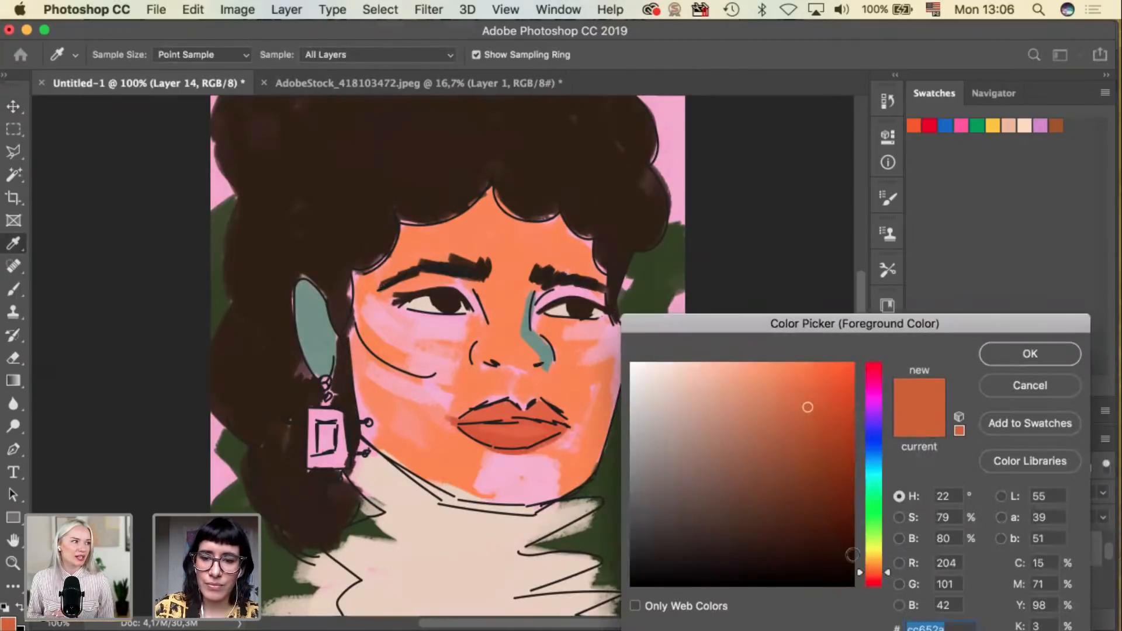
pyautogui.click(876, 563)
pyautogui.moveTo(817, 377); pyautogui.dragTo(830, 380)
pyautogui.click(1030, 354)
pyautogui.press('b')
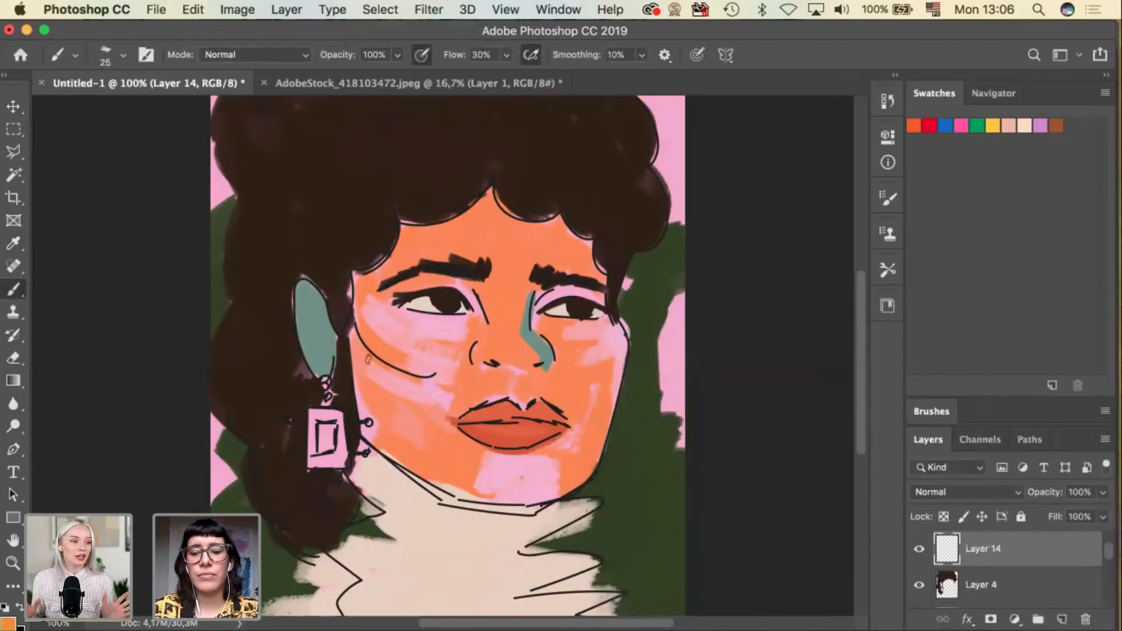
# Paint the earring's square frame golden orange with a 25 px brush, leaving its center open, and refine its edges at 20 px.
pyautogui.hotkey('ctrl', '+')
pyautogui.press('[')
pyautogui.press('[')
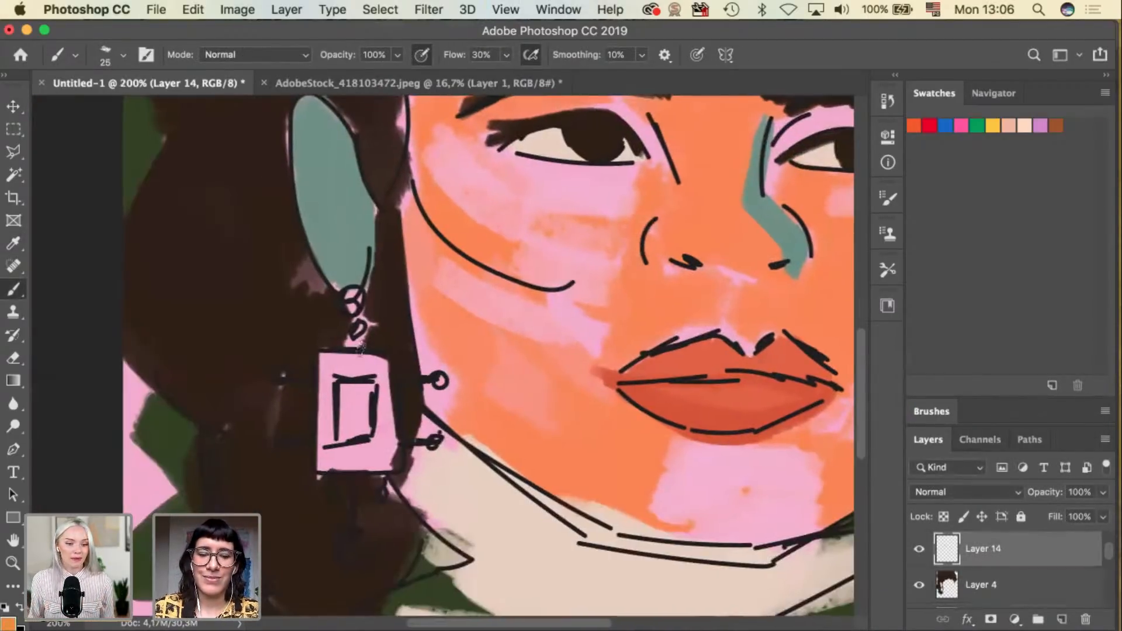
pyautogui.press(']')
pyautogui.press(']')
pyautogui.moveTo(323, 357)
pyautogui.mouseDown()
pyautogui.moveTo(320, 457)
pyautogui.moveTo(393, 465)
pyautogui.mouseUp()
pyautogui.moveTo(389, 368)
pyautogui.mouseDown()
pyautogui.moveTo(388, 455)
pyautogui.moveTo(387, 370)
pyautogui.moveTo(390, 456)
pyautogui.moveTo(345, 365)
pyautogui.moveTo(330, 368)
pyautogui.moveTo(372, 361)
pyautogui.moveTo(325, 360)
pyautogui.moveTo(386, 365)
pyautogui.moveTo(337, 389)
pyautogui.moveTo(325, 418)
pyautogui.moveTo(325, 377)
pyautogui.moveTo(323, 448)
pyautogui.moveTo(388, 457)
pyautogui.moveTo(384, 377)
pyautogui.moveTo(387, 457)
pyautogui.mouseUp()
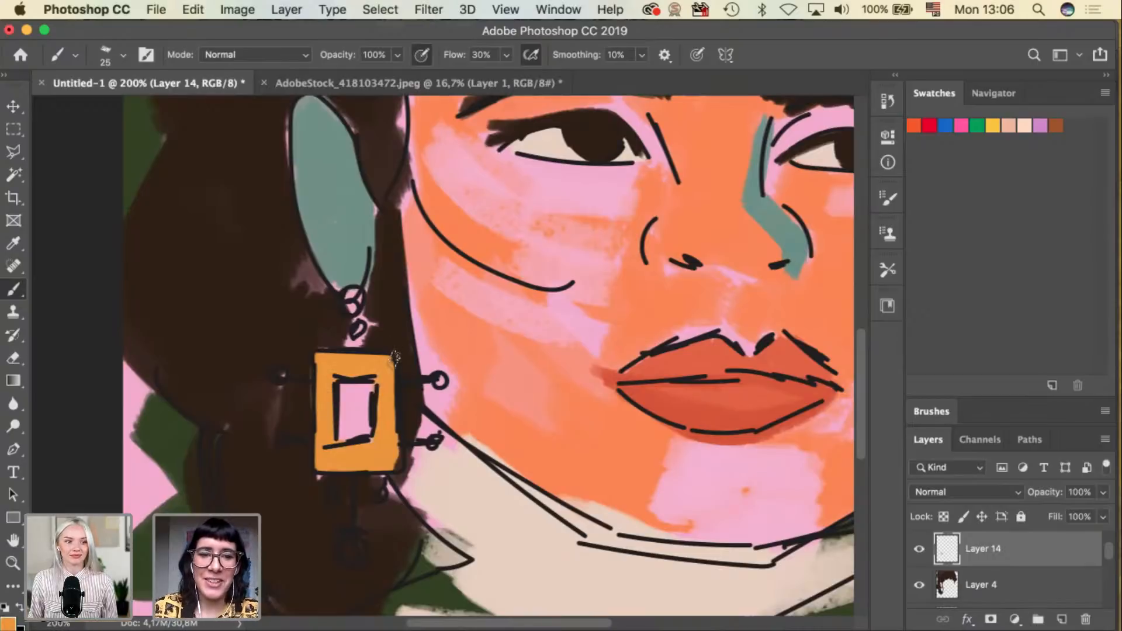
pyautogui.press('[')
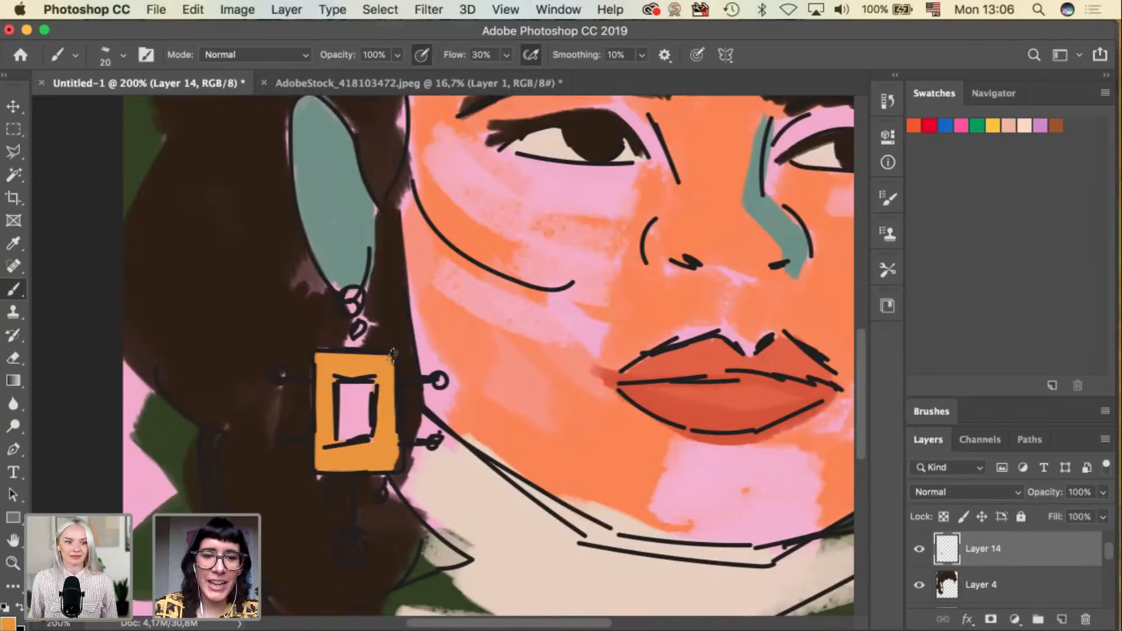
pyautogui.moveTo(389, 359)
pyautogui.mouseDown()
pyautogui.moveTo(394, 451)
pyautogui.moveTo(369, 450)
pyautogui.mouseUp()
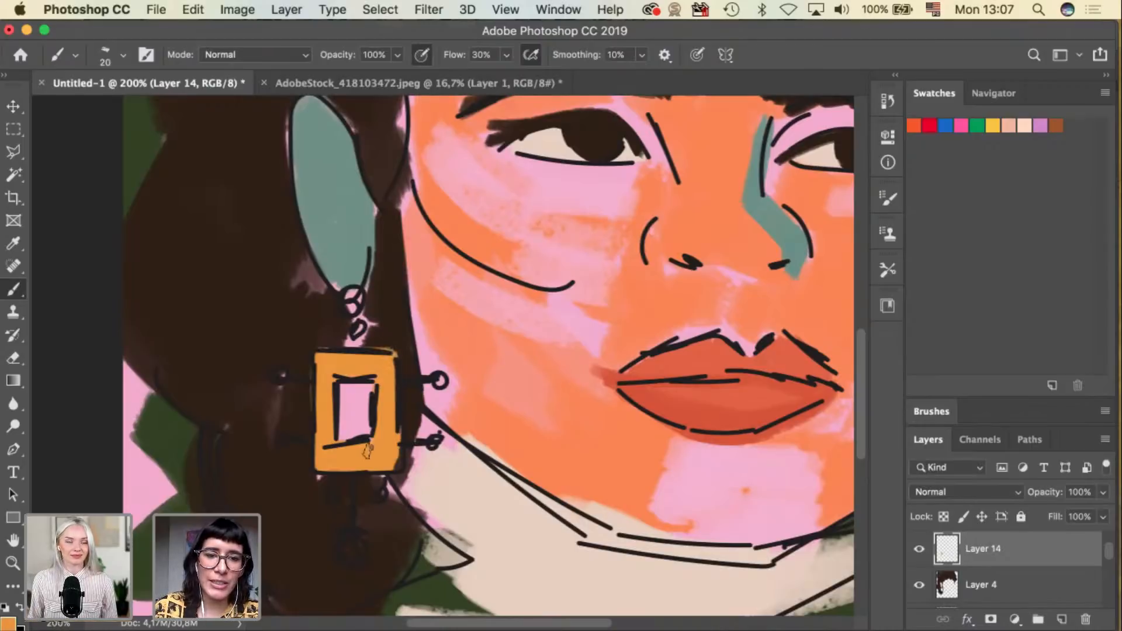
# Fill the earring's upper connecting ring with golden orange.
pyautogui.press('super+minus')
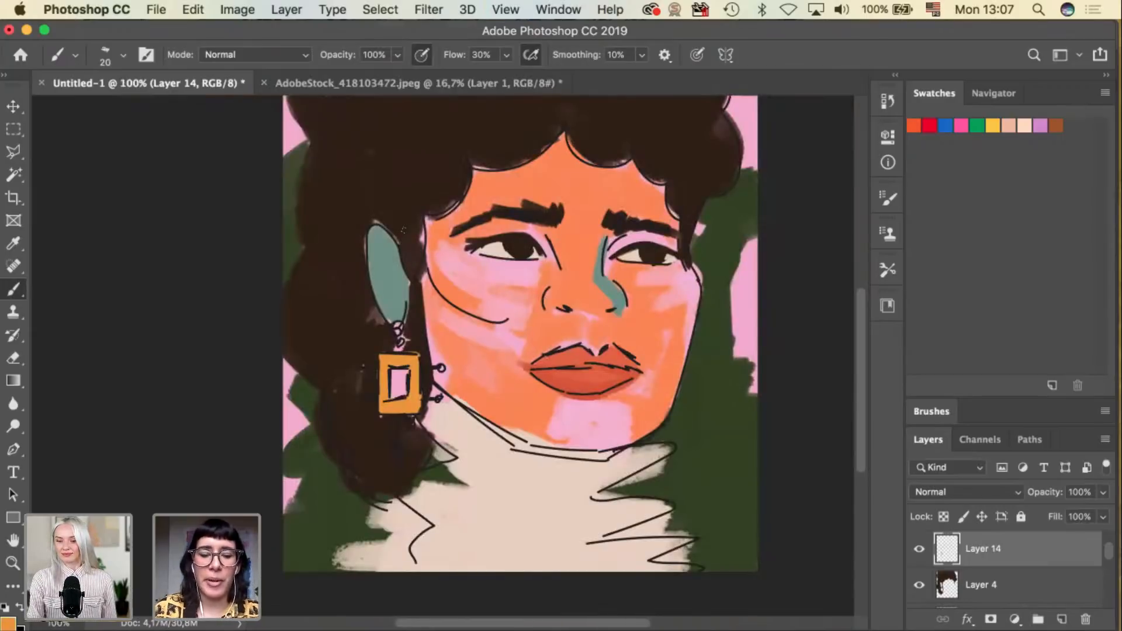
pyautogui.press('v')
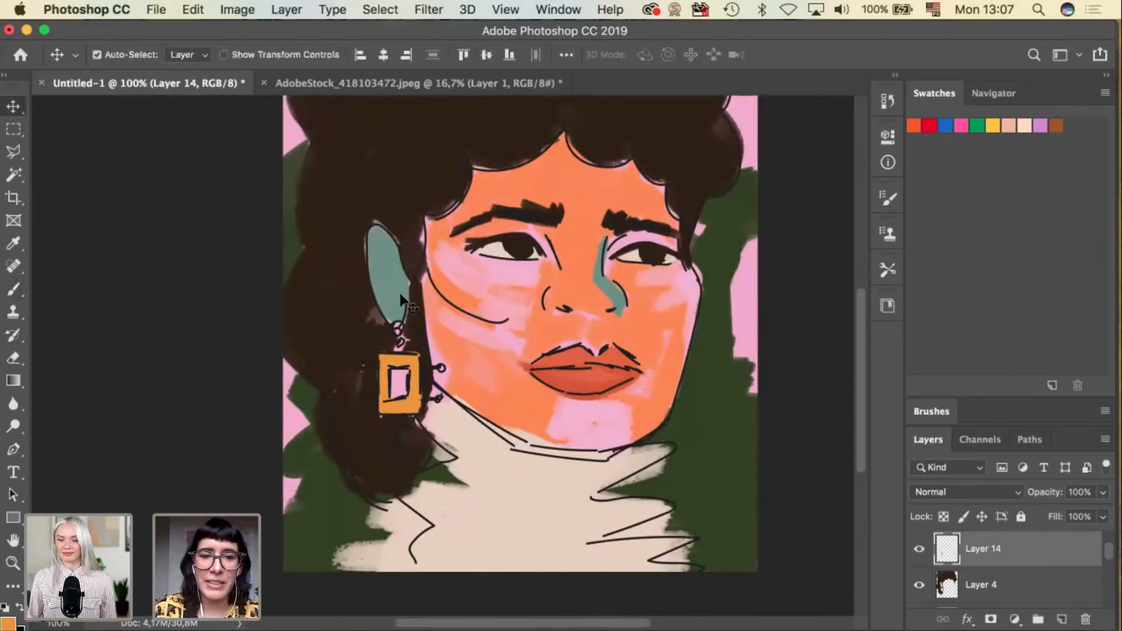
pyautogui.press('super+plus')
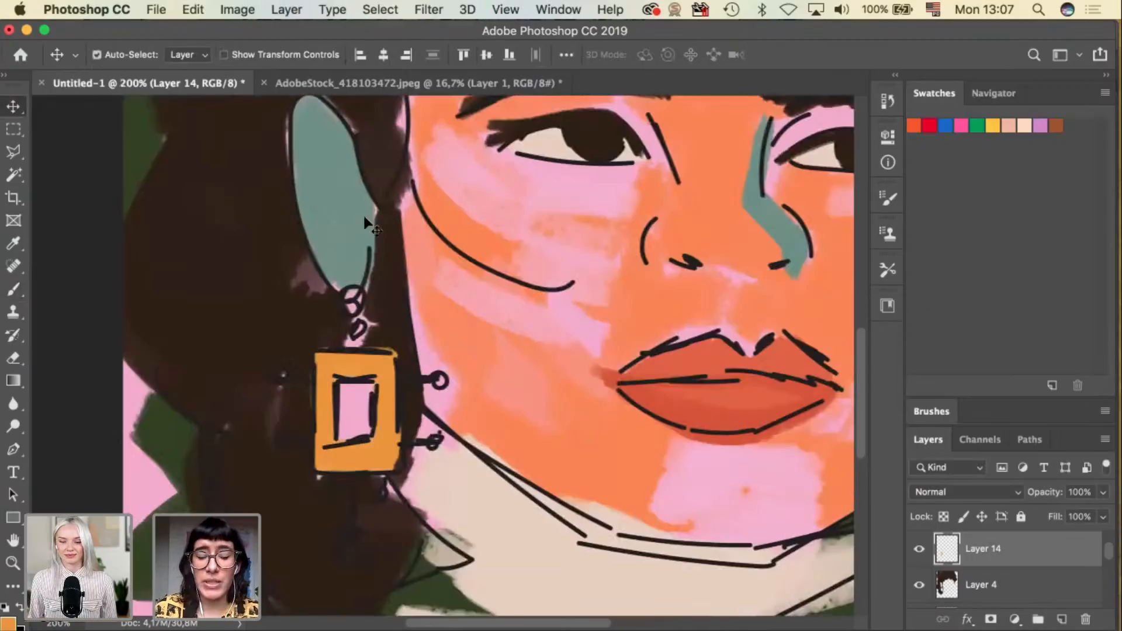
pyautogui.press('b')
pyautogui.press('[')
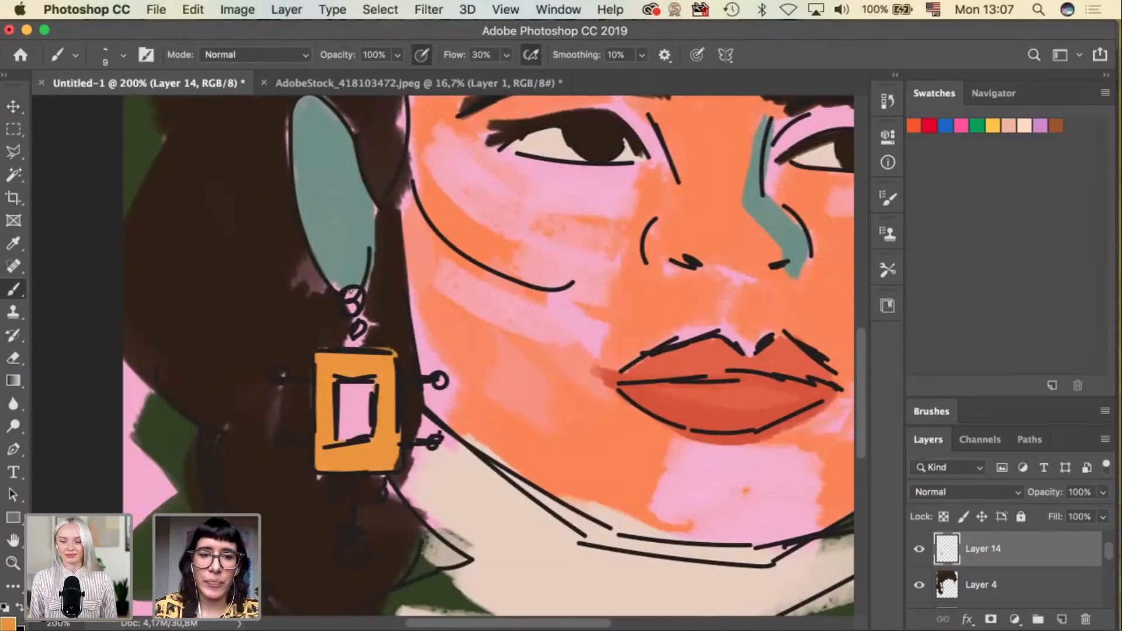
pyautogui.press(']')
pyautogui.press(']')
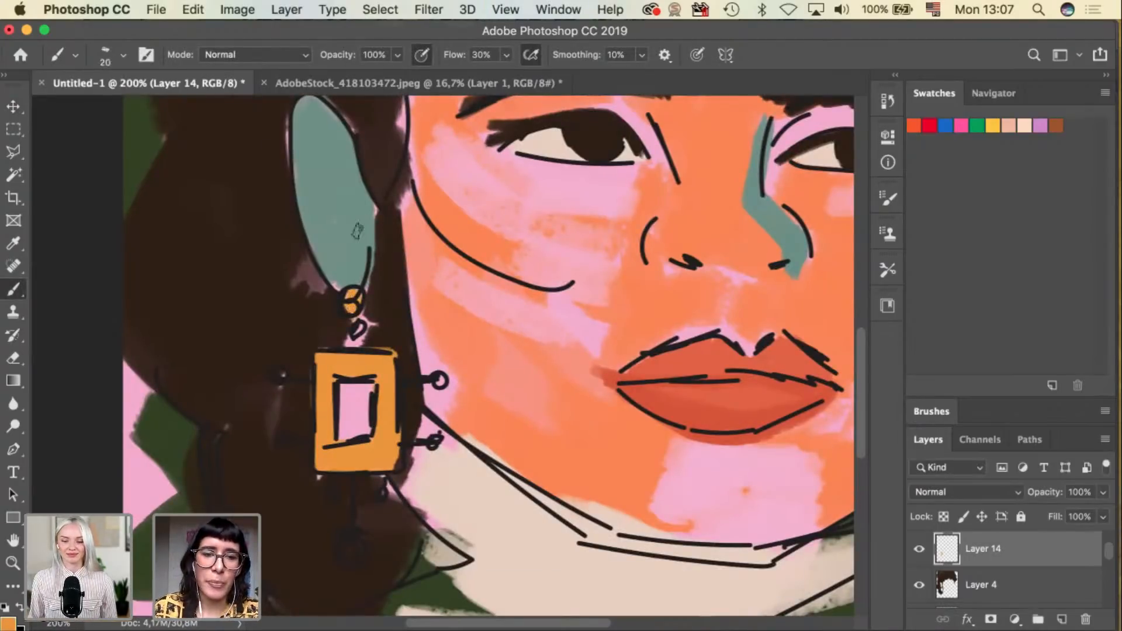
# Choose a pale peach brush color and a 10 px brush for the small link above the earring's frame.
pyautogui.click(8, 622)
pyautogui.moveTo(704, 381)
pyautogui.mouseDown()
pyautogui.moveTo(688, 387)
pyautogui.moveTo(684, 376)
pyautogui.mouseUp()
pyautogui.click(1009, 360)
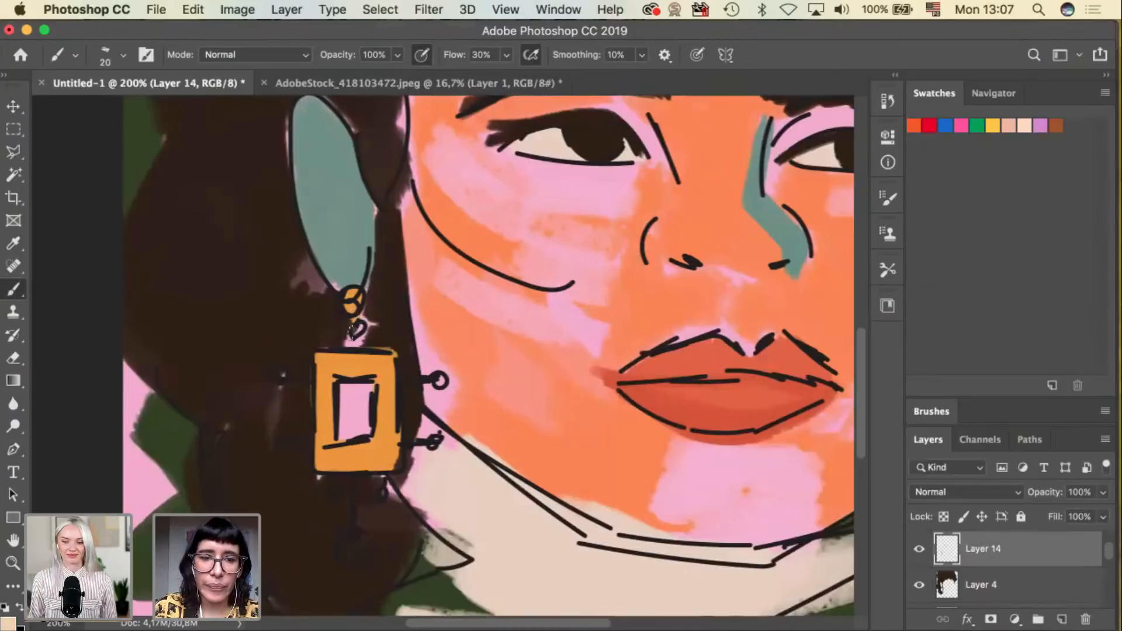
pyautogui.press('[')
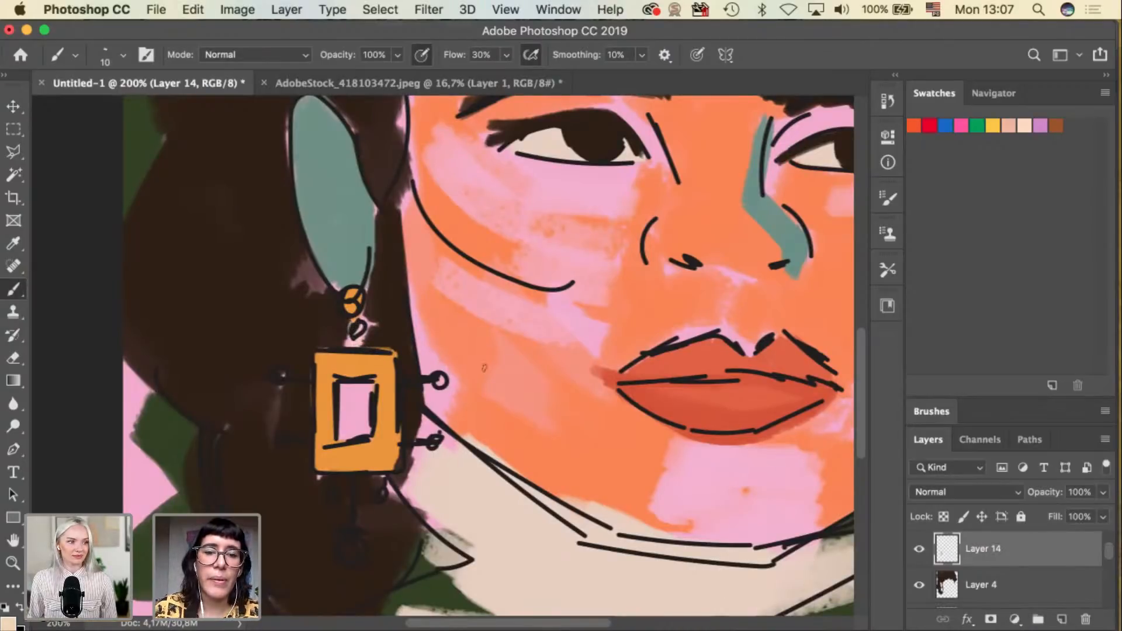
# Hide the line sketch on Layer 2 so only the painted portrait shows.
pyautogui.press('v')
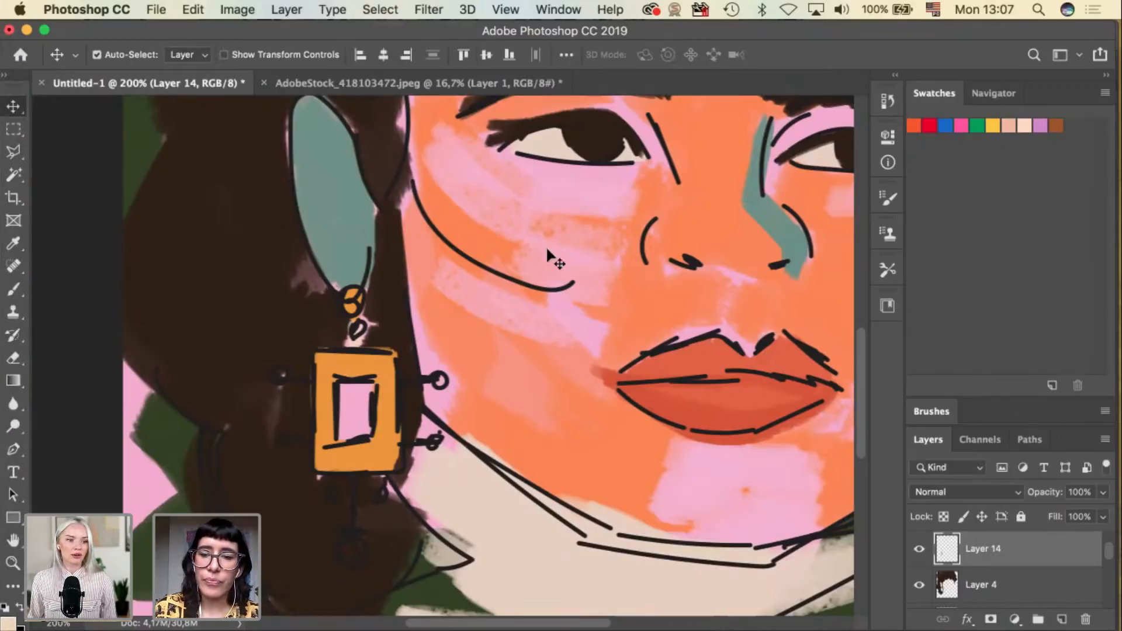
pyautogui.press('super+minus')
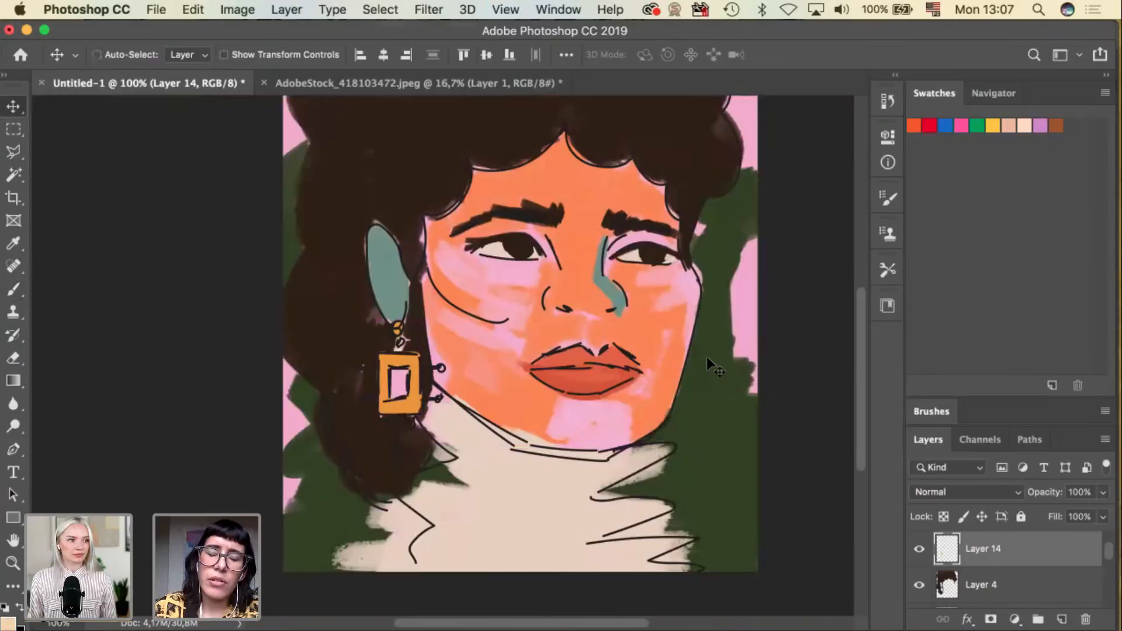
pyautogui.keyDown('super'); pyautogui.click(699, 385); pyautogui.keyUp('super')
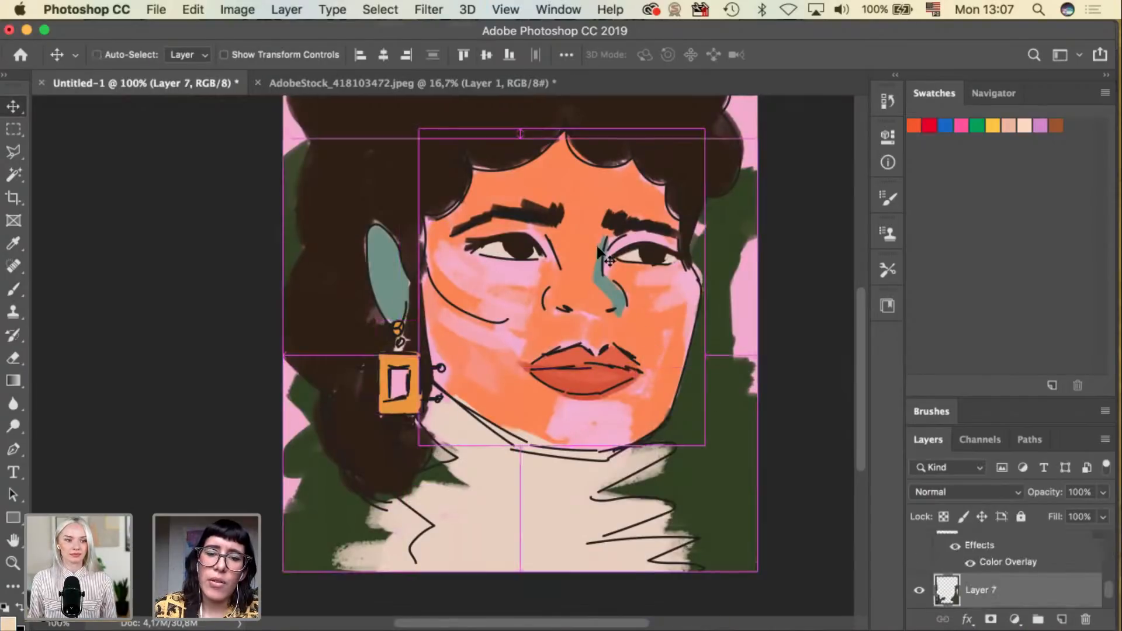
pyautogui.press('super+minus')
pyautogui.keyDown('super'); pyautogui.click(491, 311); pyautogui.keyUp('super')
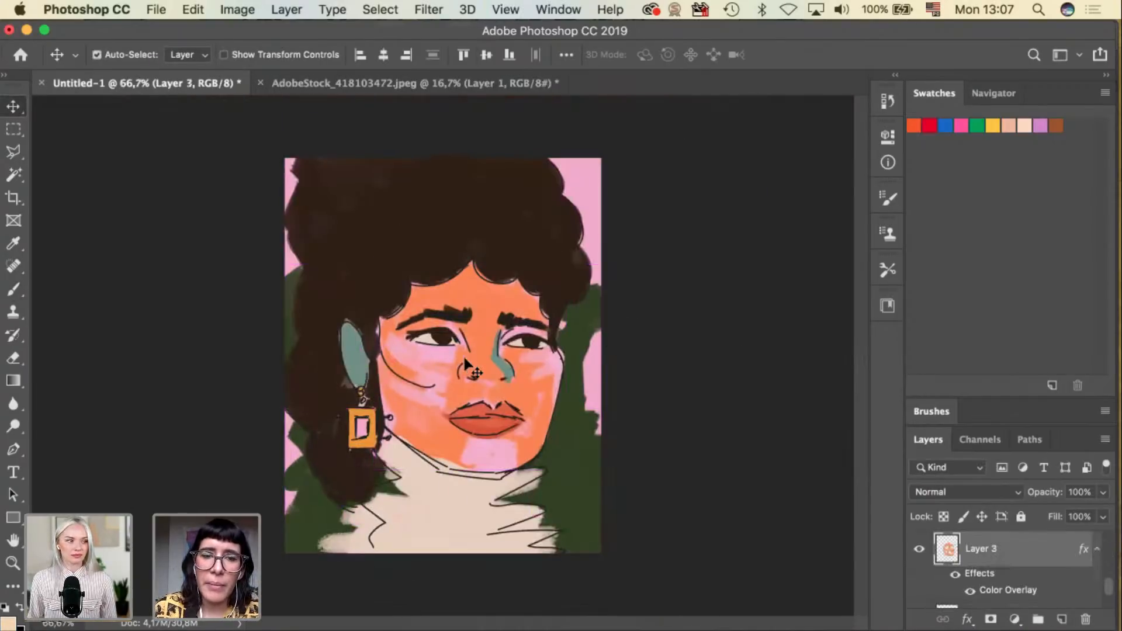
pyautogui.click(501, 365)
pyautogui.scroll(3, 1113, 552)
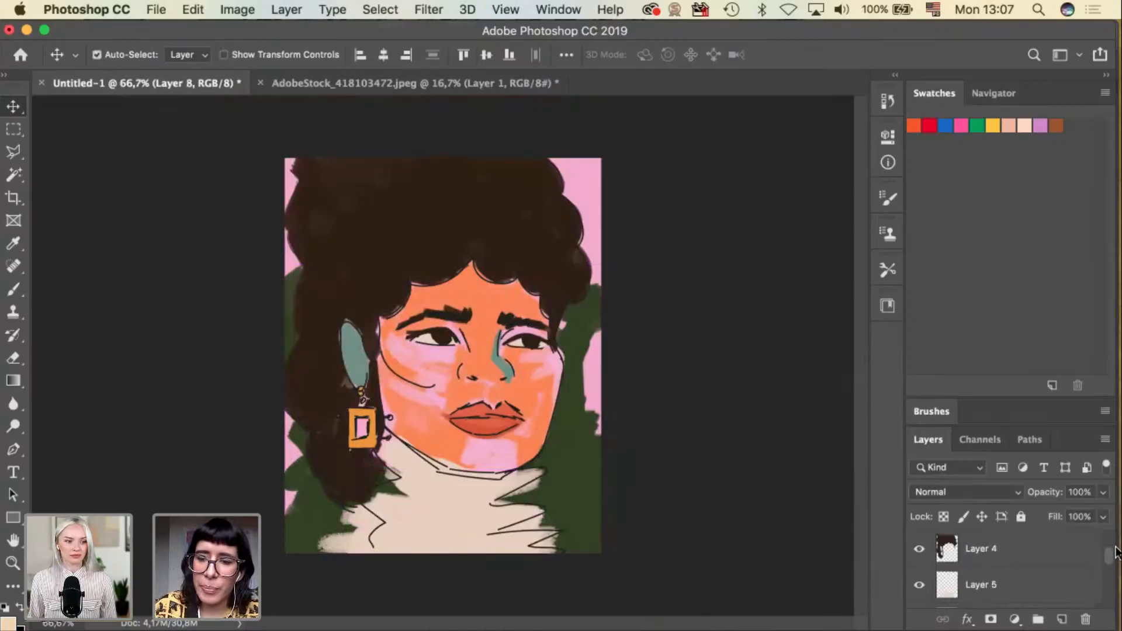
pyautogui.scroll(3, 1116, 541)
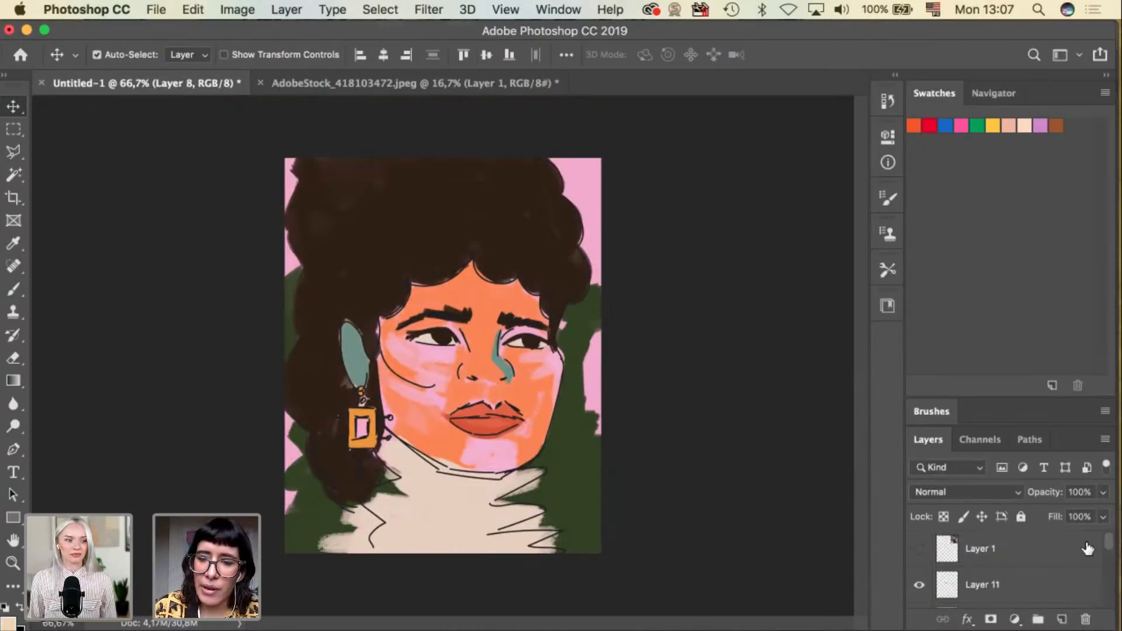
pyautogui.scroll(-2, 1110, 541)
pyautogui.click(920, 585)
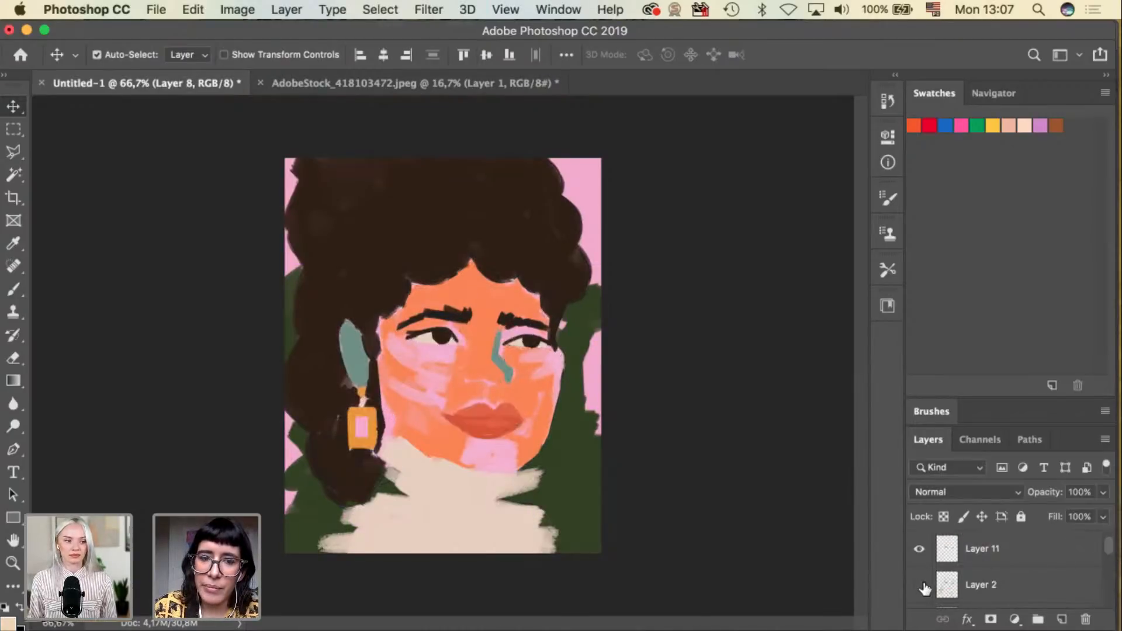
# Select the dark hair layer, Layer 4, and sample the face's orange as the brush color.
pyautogui.press('super+1')
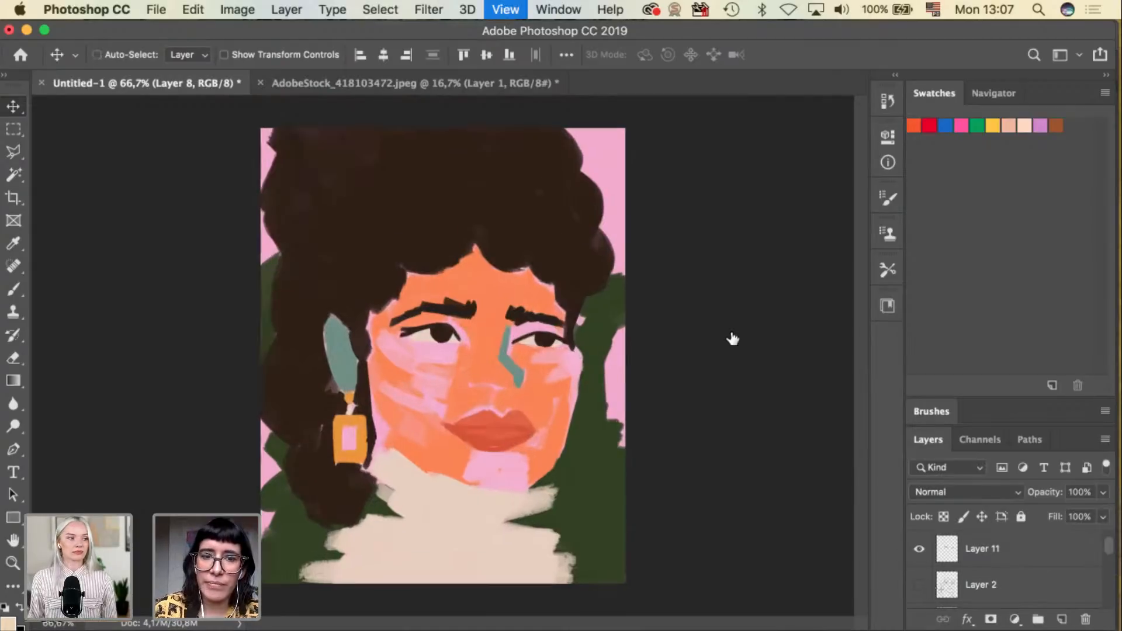
pyautogui.click(615, 366)
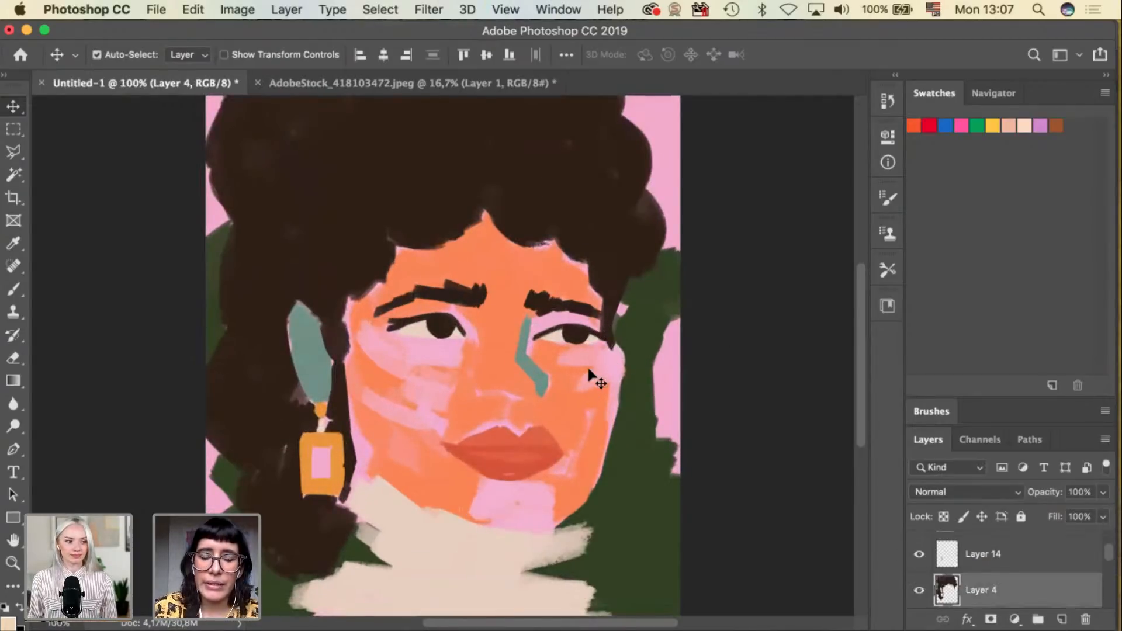
pyautogui.press('b')
pyautogui.keyDown('alt'); pyautogui.click(541, 427); pyautogui.keyUp('alt')
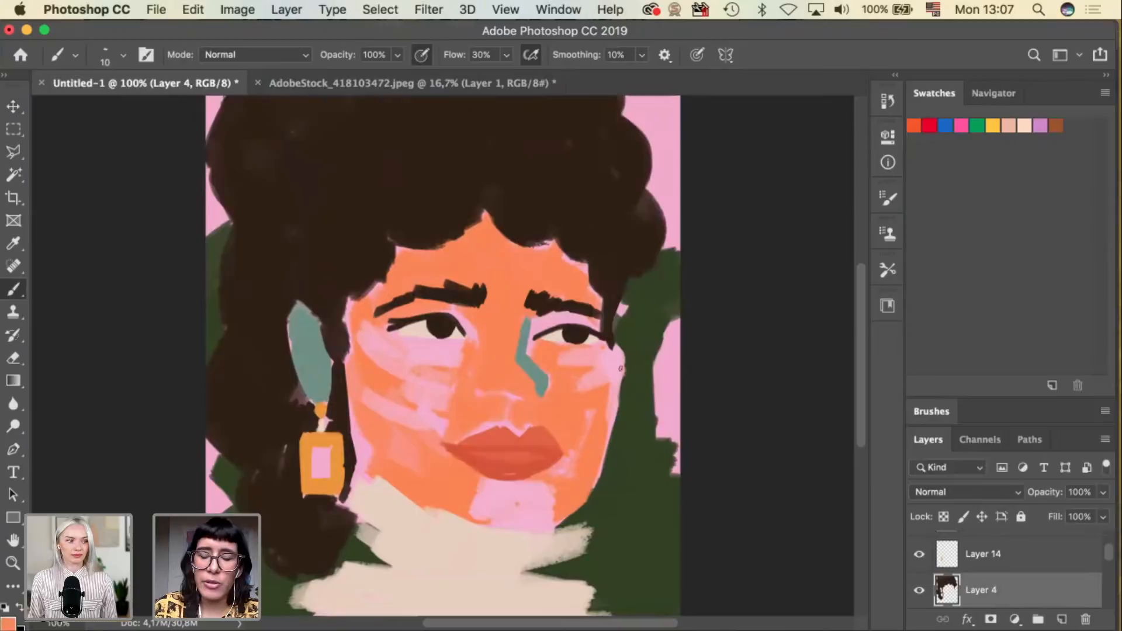
pyautogui.moveTo(616, 398)
pyautogui.mouseDown()
pyautogui.moveTo(623, 367)
pyautogui.moveTo(607, 439)
pyautogui.mouseUp()
pyautogui.press('super+z')
pyautogui.press('super+z')
pyautogui.press('super+z')
# Paint the outer cheek, jaw and chin contour orange with a 25 px brush, and enlarge the brush to 40 px.
pyautogui.moveTo(624, 369); pyautogui.dragTo(602, 452)
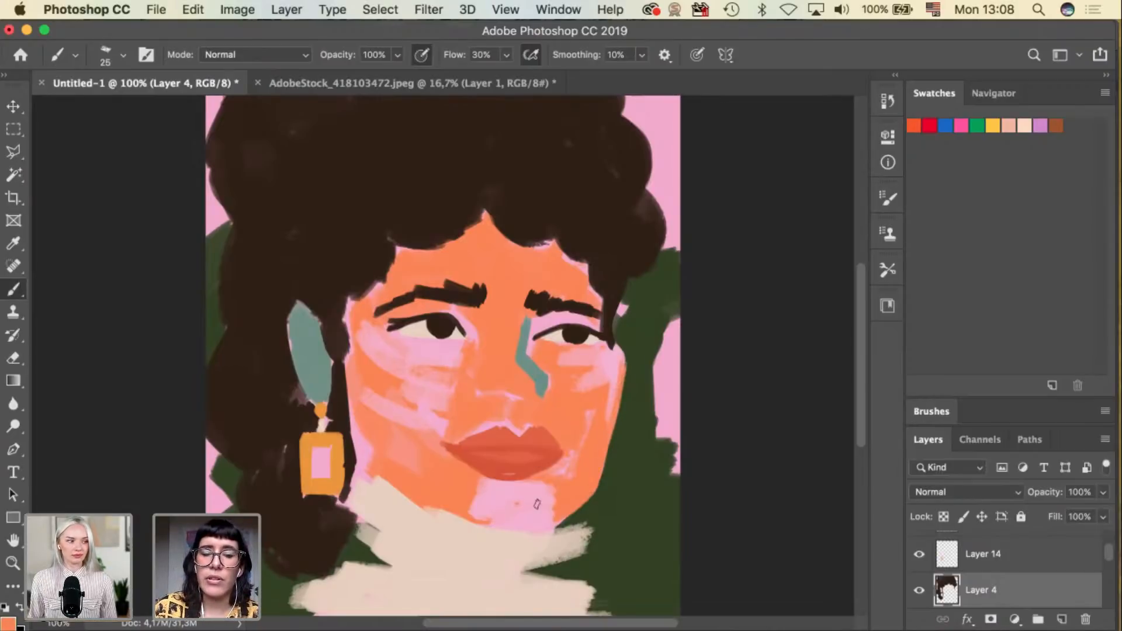
pyautogui.moveTo(524, 534)
pyautogui.mouseDown()
pyautogui.moveTo(470, 525)
pyautogui.moveTo(558, 521)
pyautogui.moveTo(590, 486)
pyautogui.mouseUp()
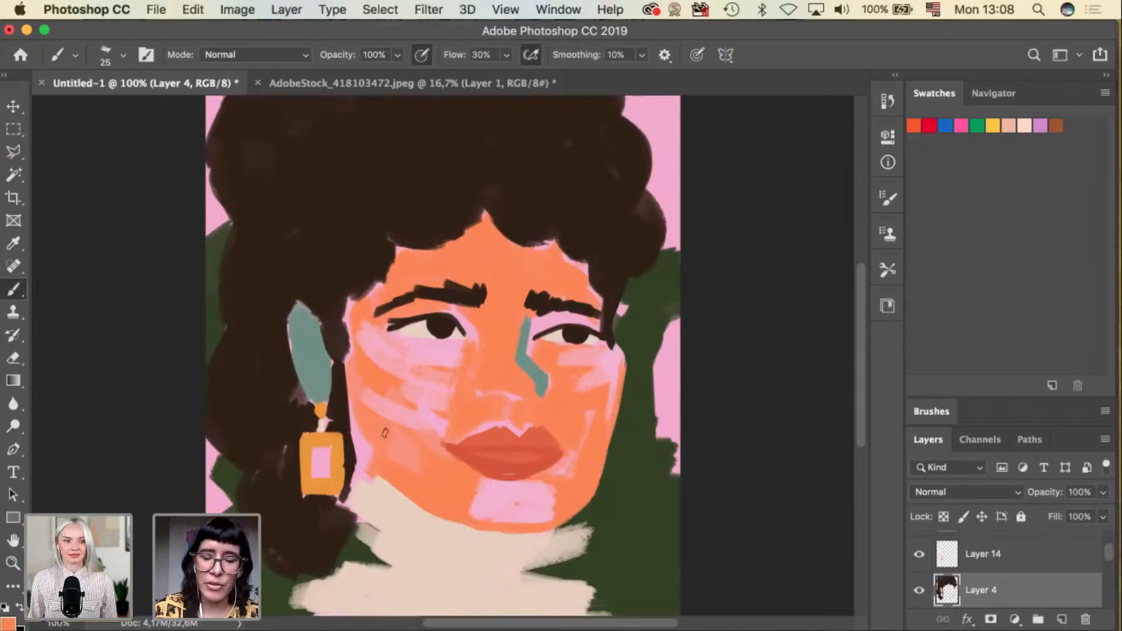
pyautogui.press(']')
pyautogui.press(']')
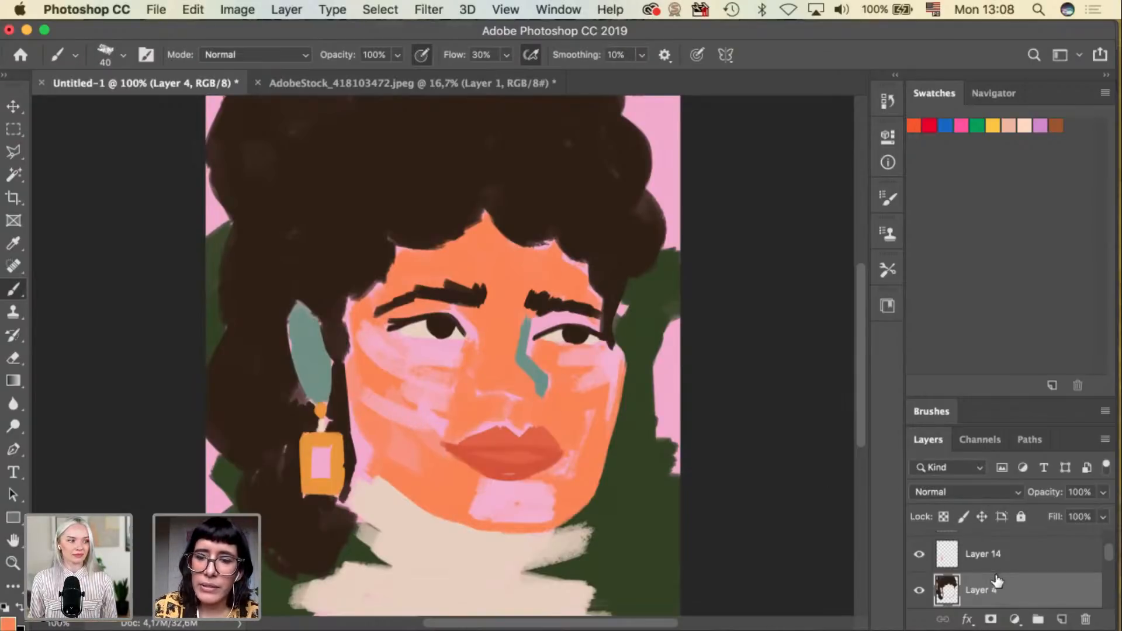
# Undo the latest orange strokes along the lower jaw beside the turtleneck.
pyautogui.scroll(-2, 999, 579)
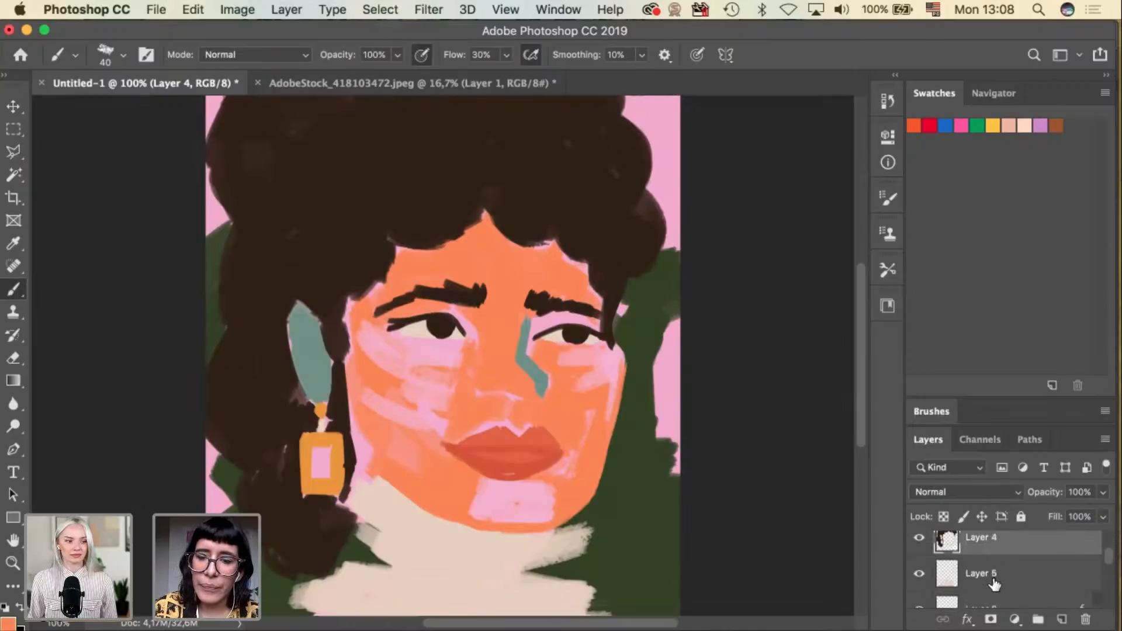
pyautogui.press('super+z')
pyautogui.press('super+z')
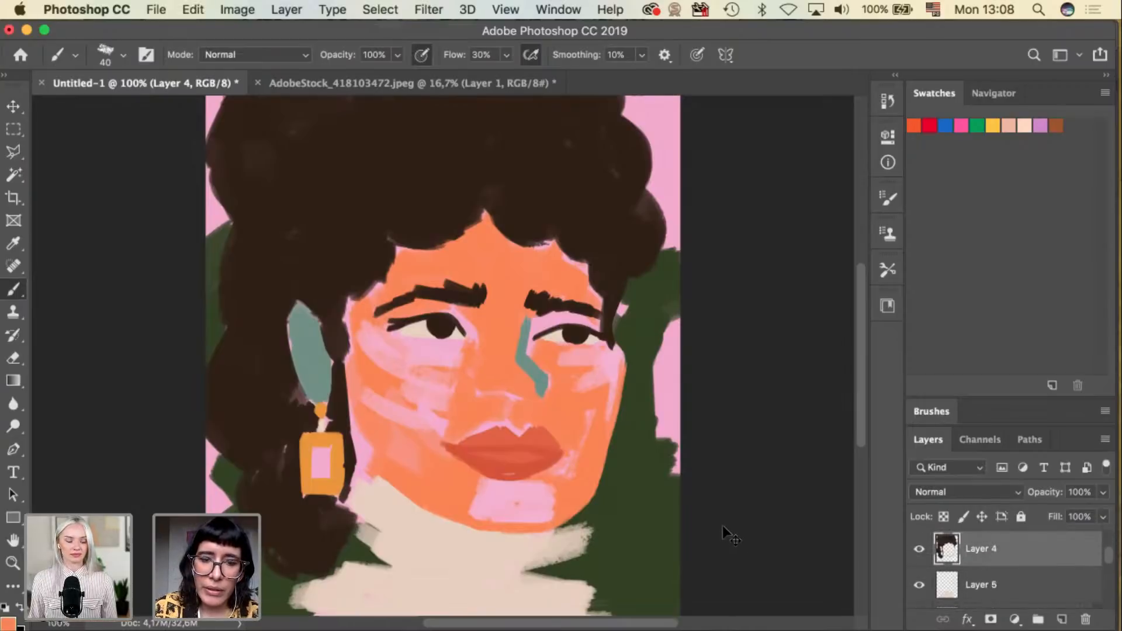
pyautogui.press('super+z')
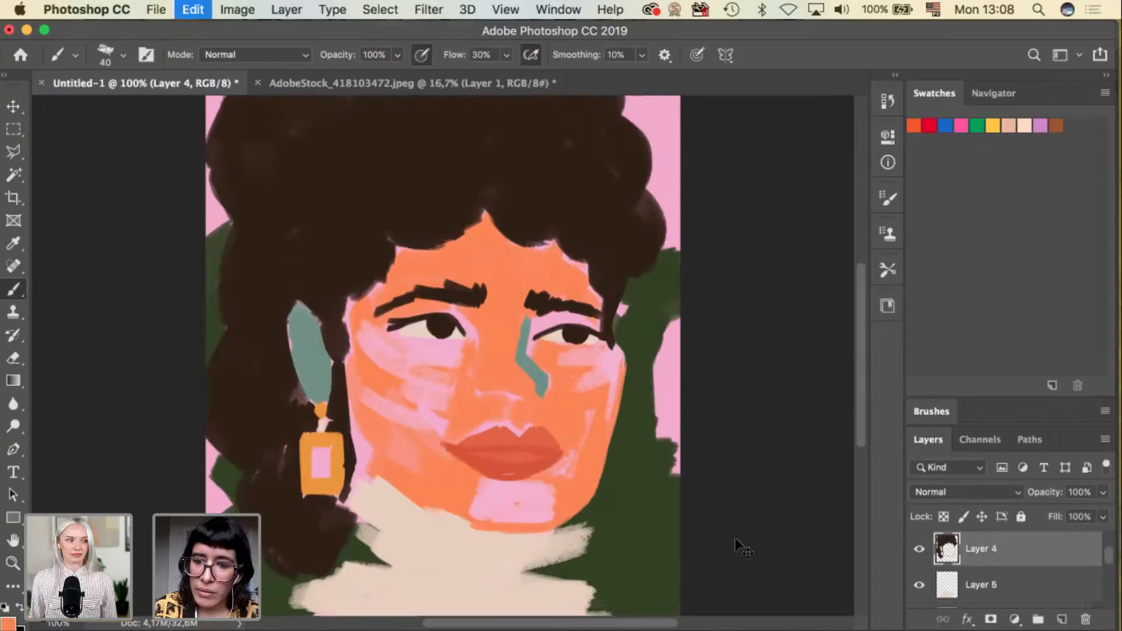
pyautogui.press('super+z')
# Change the Color Overlay of the face layer, Layer 3, to the yellower orange #e88b28.
pyautogui.press('v')
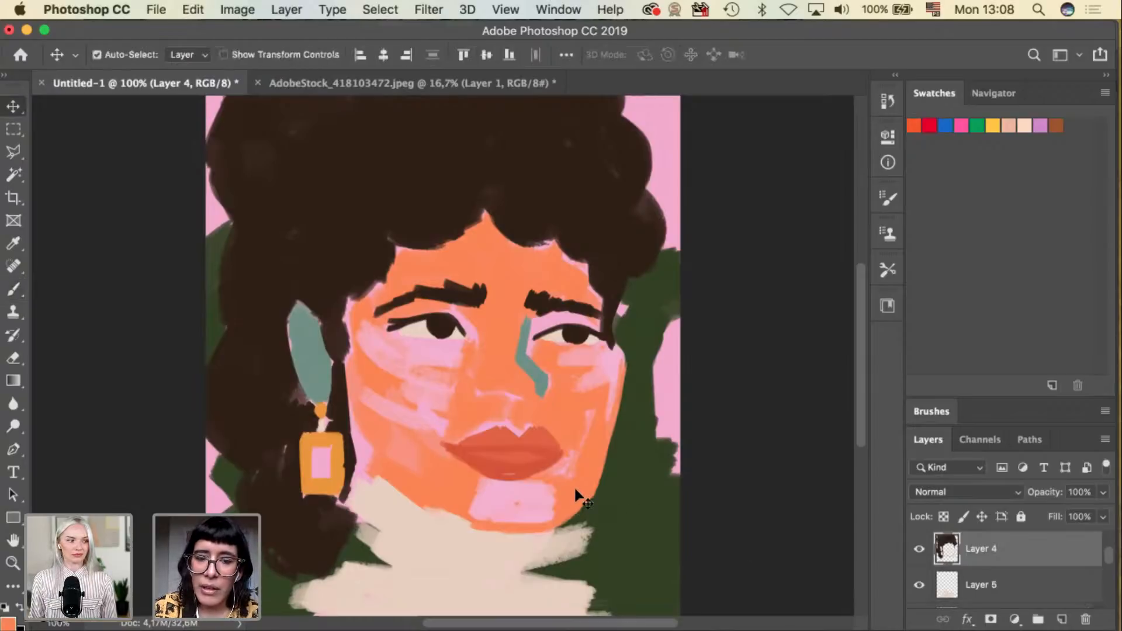
pyautogui.click(595, 496)
pyautogui.doubleClick(996, 598)
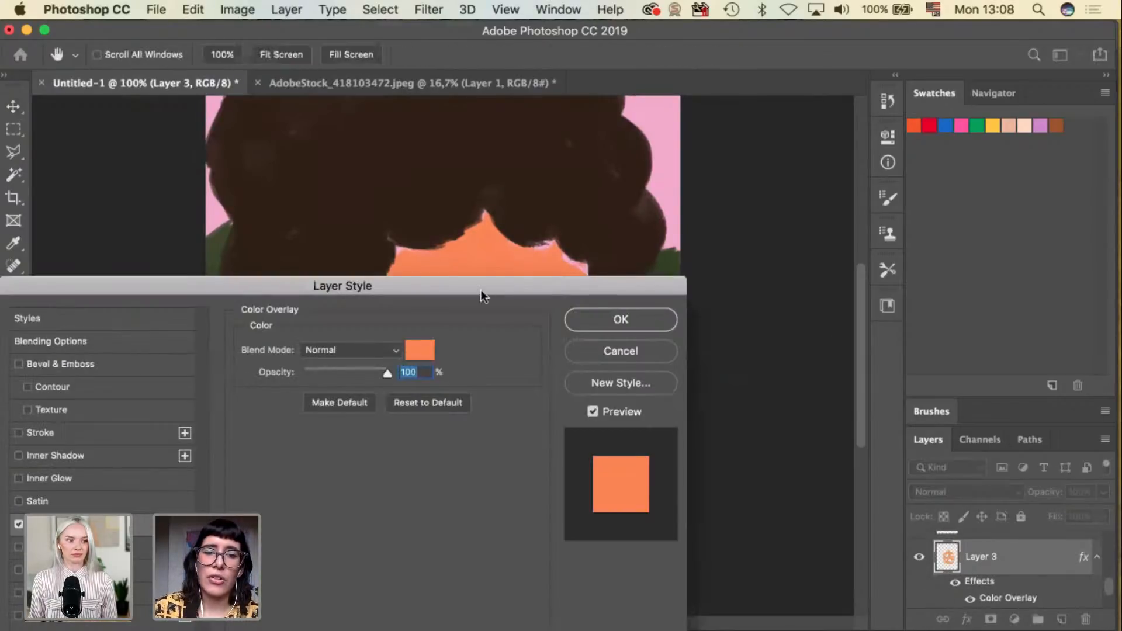
pyautogui.click(420, 350)
pyautogui.moveTo(468, 286); pyautogui.dragTo(334, 488)
pyautogui.moveTo(602, 529); pyautogui.dragTo(814, 281)
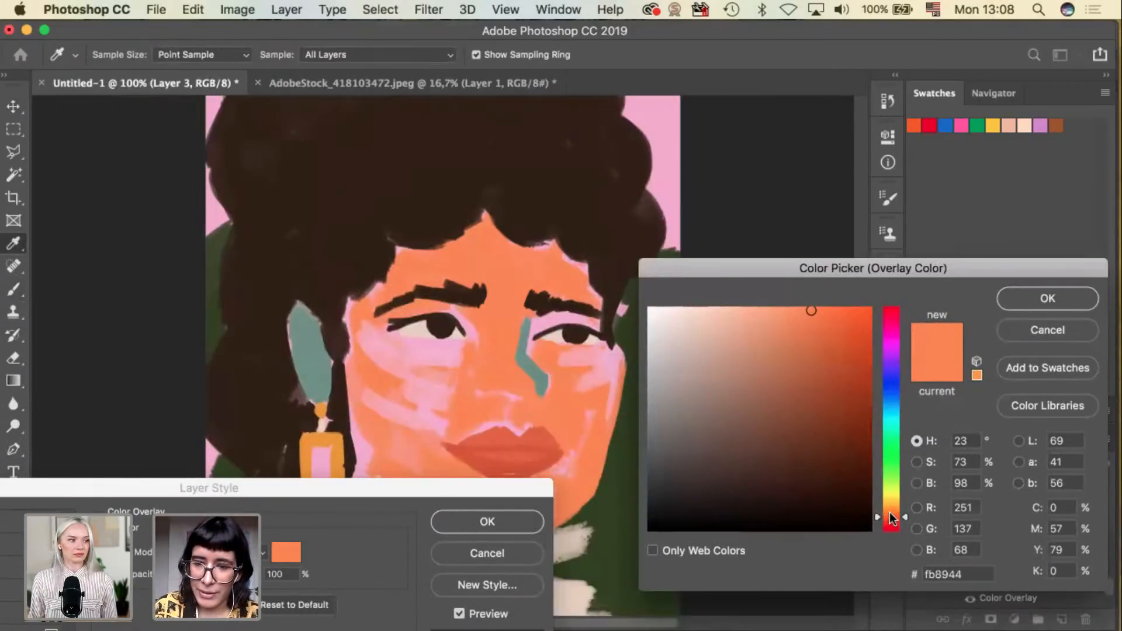
pyautogui.moveTo(891, 517); pyautogui.dragTo(892, 511)
pyautogui.moveTo(775, 309)
pyautogui.mouseDown()
pyautogui.moveTo(774, 333)
pyautogui.moveTo(832, 331)
pyautogui.mouseUp()
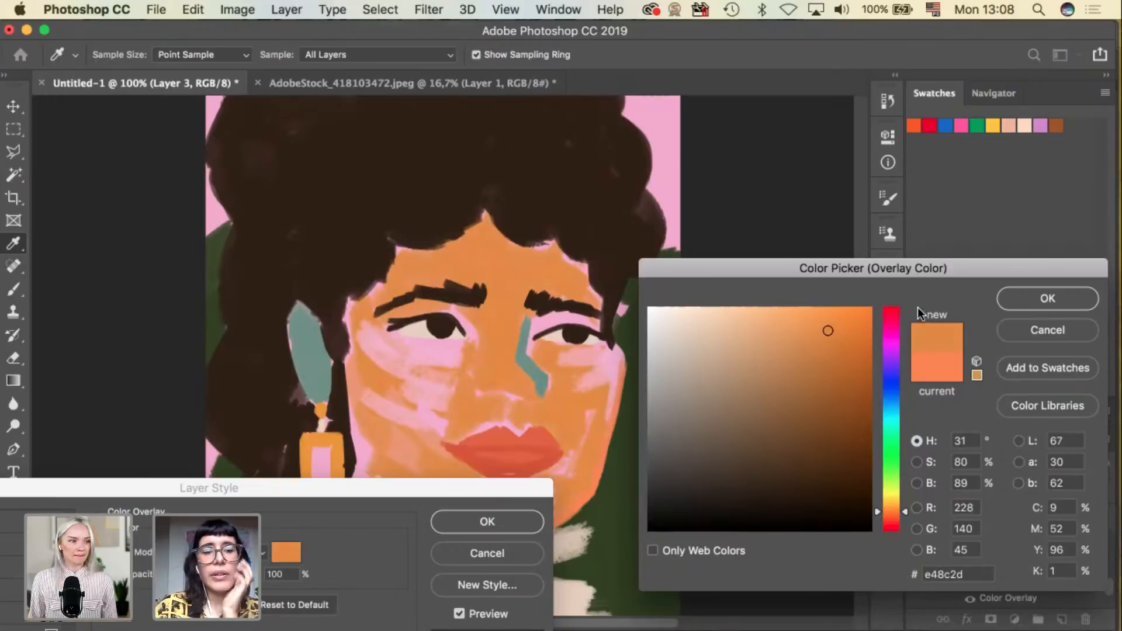
pyautogui.moveTo(825, 326); pyautogui.dragTo(833, 327)
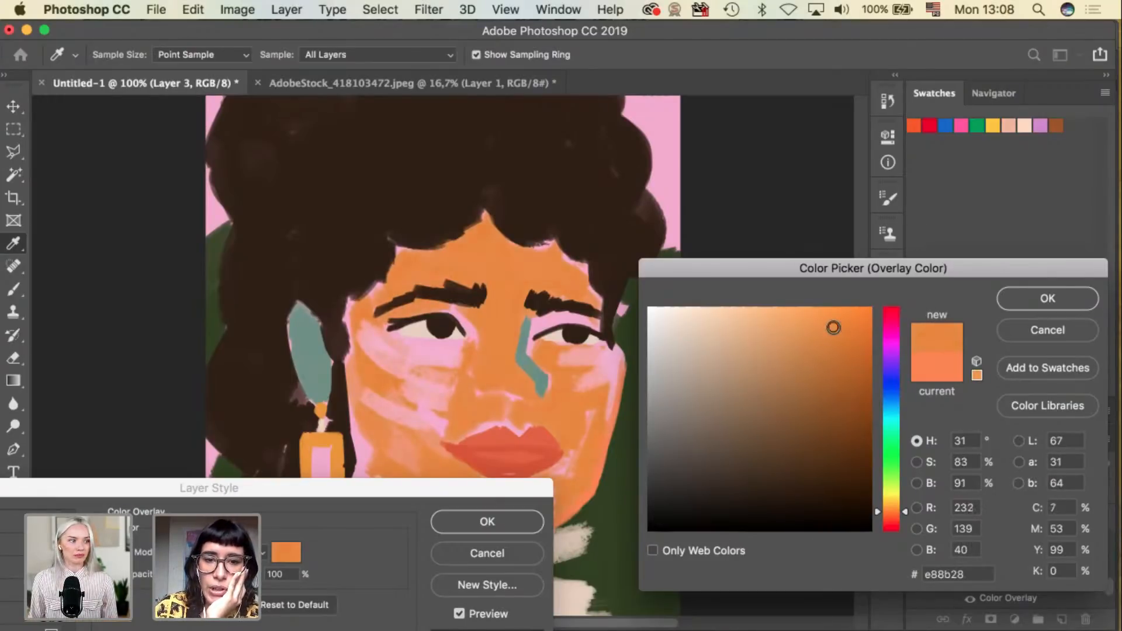
pyautogui.click(1015, 300)
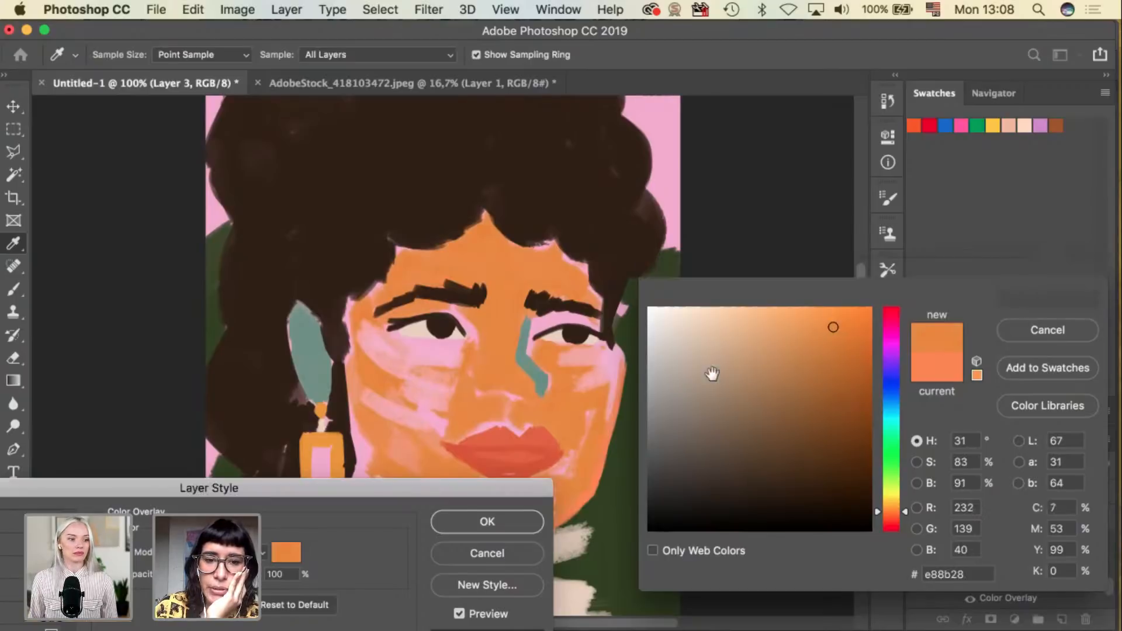
pyautogui.click(514, 517)
# Erase the old orange contour strokes along the outer cheek, jaw and chin on Layer 4, enlarging the eraser to 35 px.
pyautogui.click(605, 457)
pyautogui.press('e')
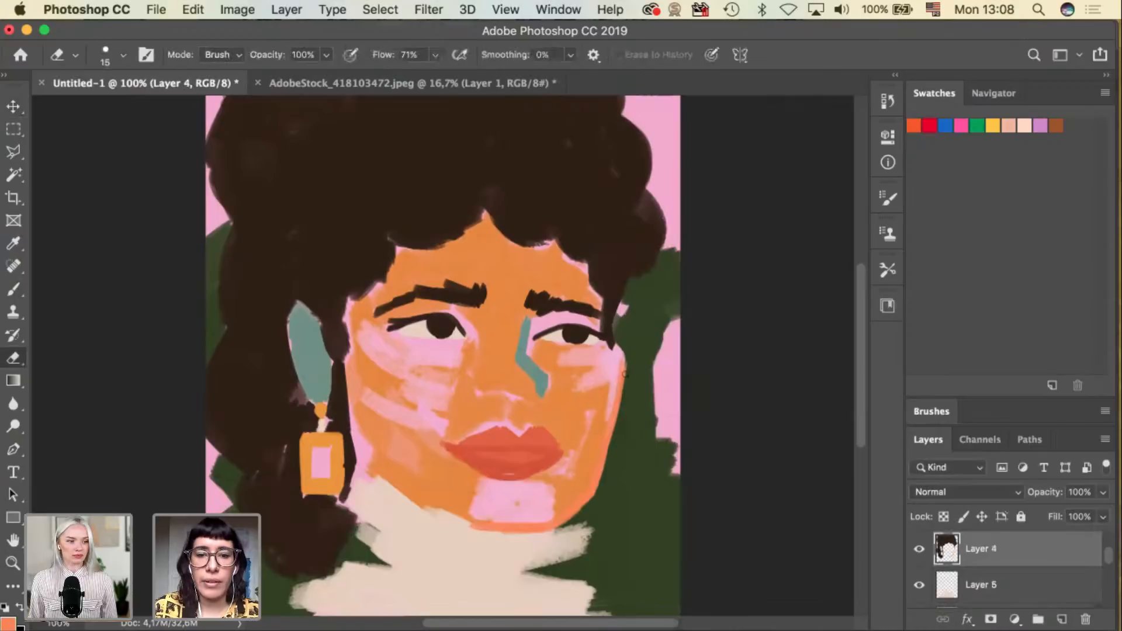
pyautogui.moveTo(605, 436)
pyautogui.mouseDown()
pyautogui.moveTo(602, 471)
pyautogui.moveTo(543, 529)
pyautogui.moveTo(468, 526)
pyautogui.moveTo(515, 532)
pyautogui.mouseUp()
pyautogui.moveTo(584, 386); pyautogui.dragTo(614, 384)
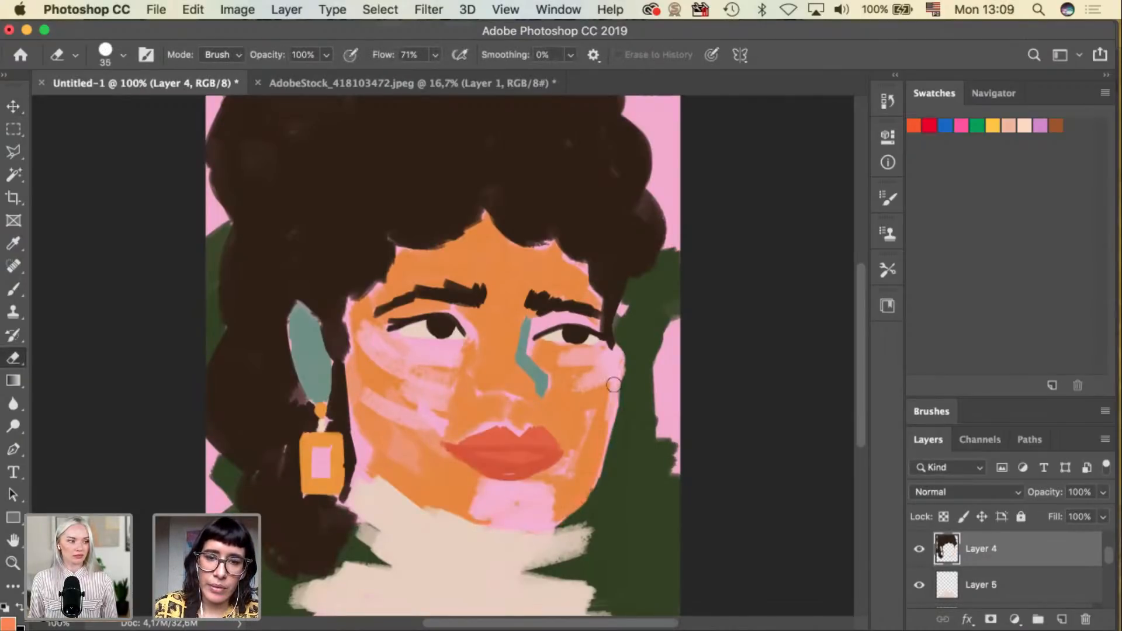
# Select the face layer, Layer 3, and ready the brush with the face's new orange.
pyautogui.keyDown('super'); pyautogui.click(562, 404); pyautogui.keyUp('super')
pyautogui.press('o')
pyautogui.press('i')
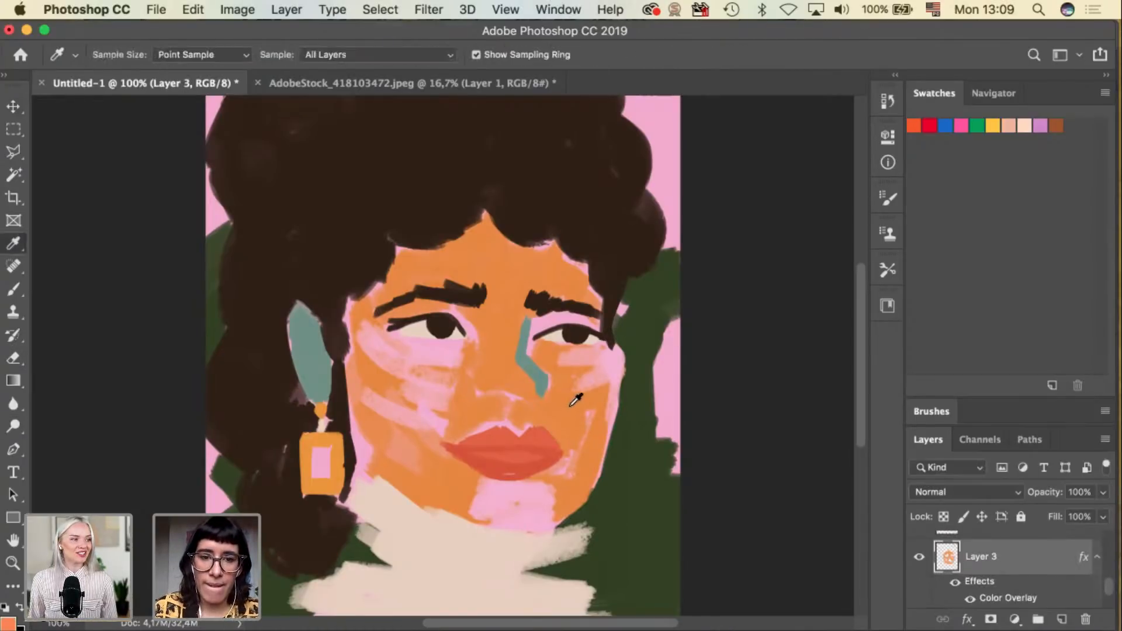
pyautogui.press('b')
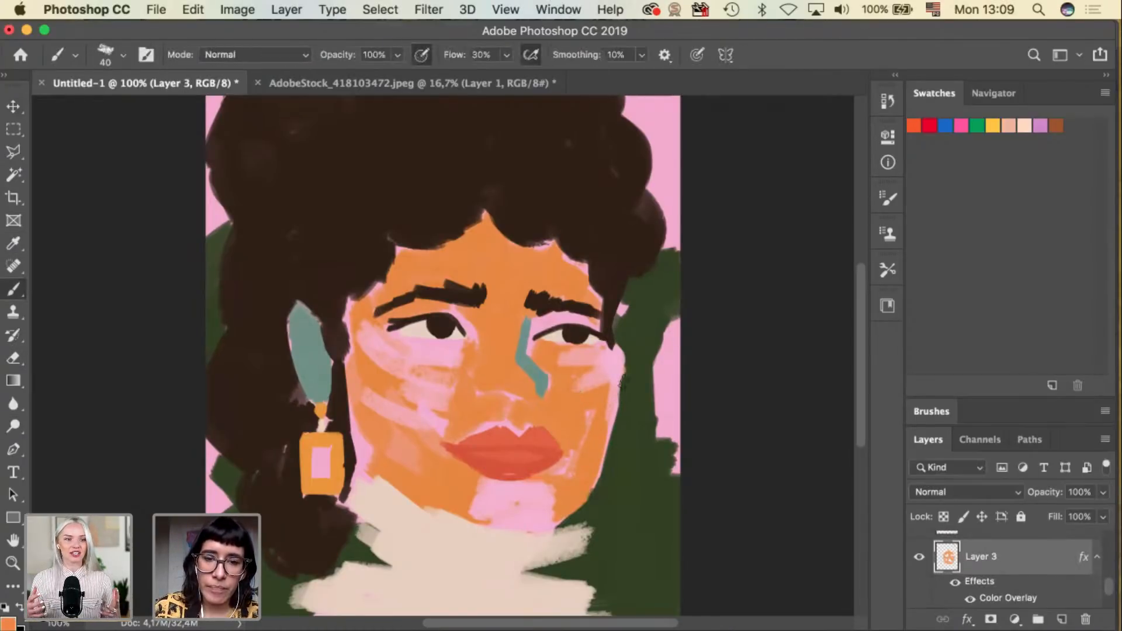
# Try to paint the outer cheek and jaw edge with single long orange strokes on Layer 3.
pyautogui.press('super+z')
pyautogui.moveTo(624, 370); pyautogui.dragTo(603, 466)
pyautogui.press('super+z')
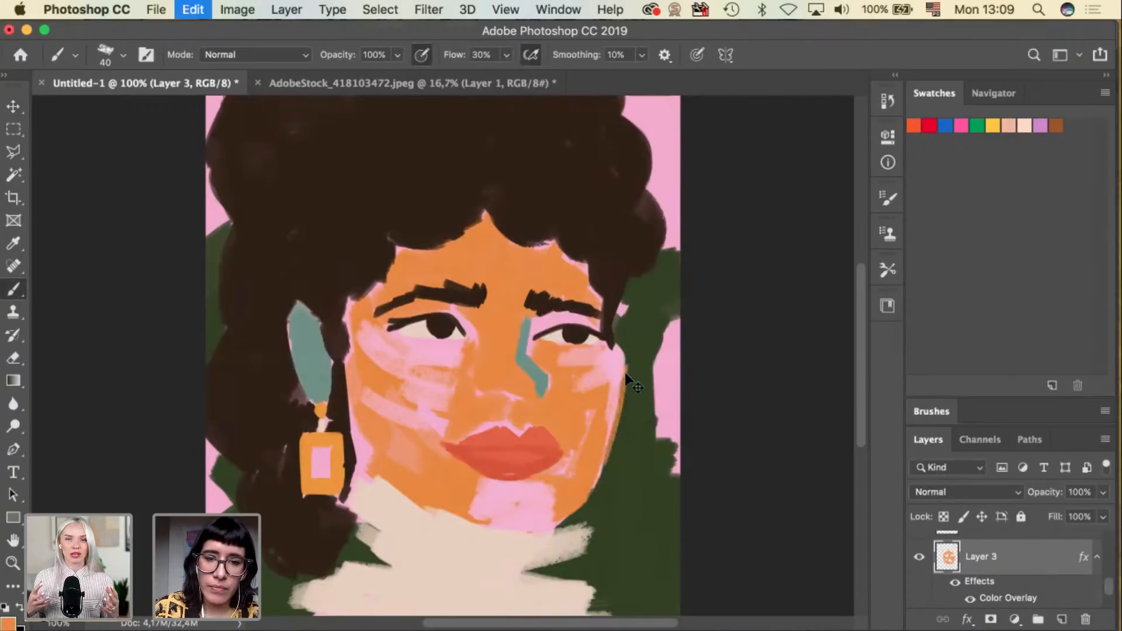
pyautogui.moveTo(626, 360); pyautogui.dragTo(603, 466)
pyautogui.press('super+z')
pyautogui.moveTo(625, 368); pyautogui.dragTo(603, 466)
pyautogui.press('super+z')
# Paint the outer cheek and jaw edge orange on Layer 3, enlarging the brush to 45 px.
pyautogui.moveTo(624, 370); pyautogui.dragTo(604, 466)
pyautogui.moveTo(622, 412); pyautogui.dragTo(598, 480)
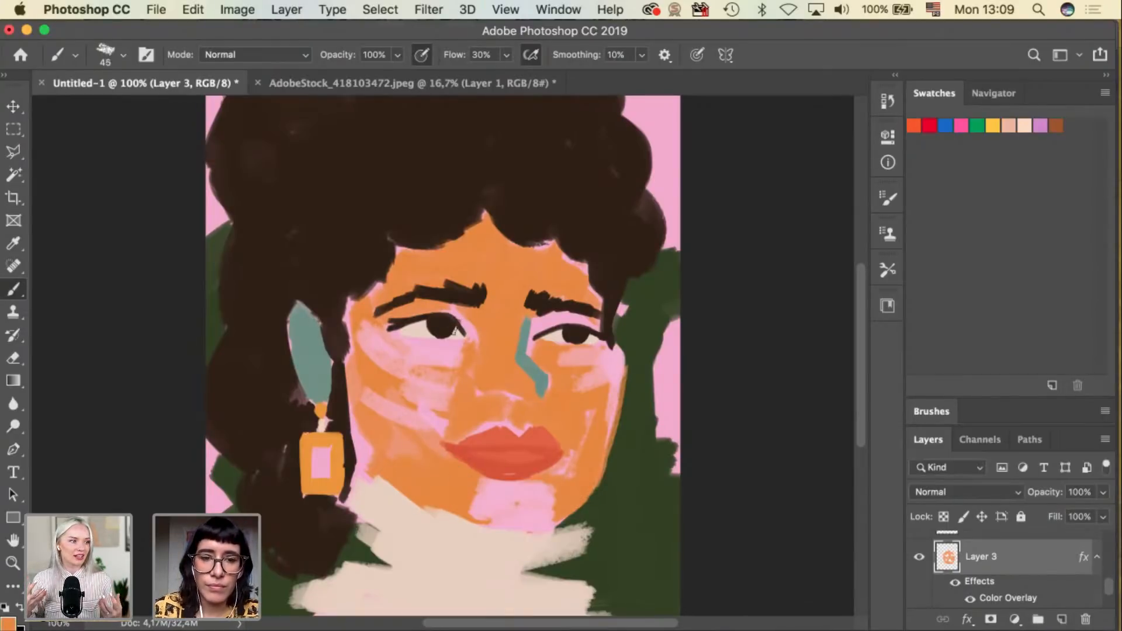
pyautogui.press(']')
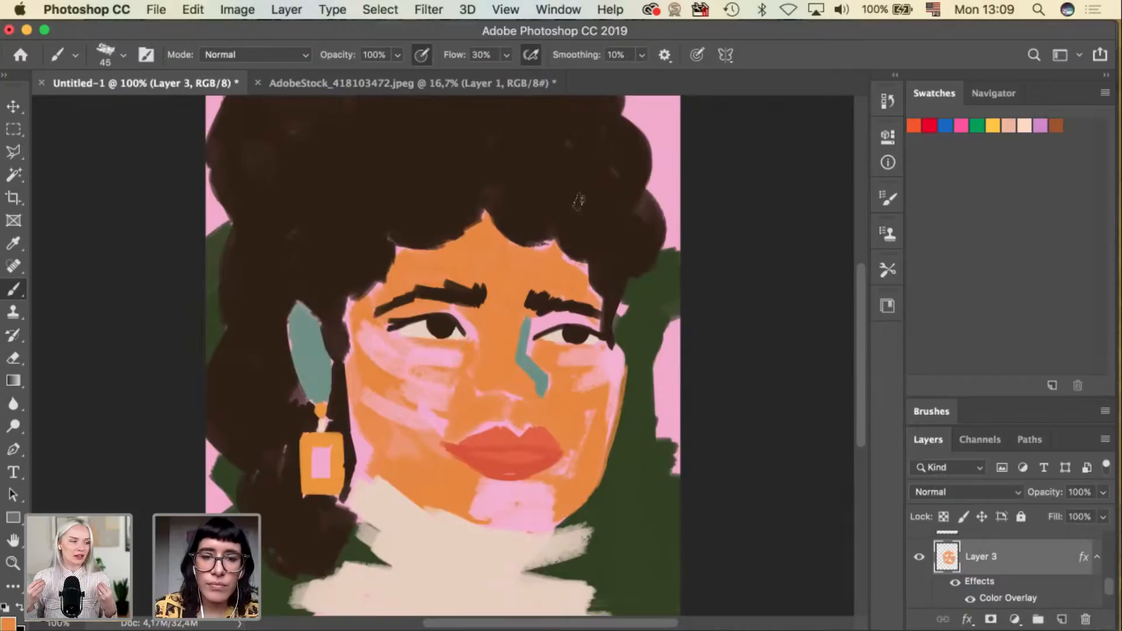
# Select the hair layer, Layer 4, sample its dark brown and clean up the hairline above the forehead with a 40 px brush.
pyautogui.press('[')
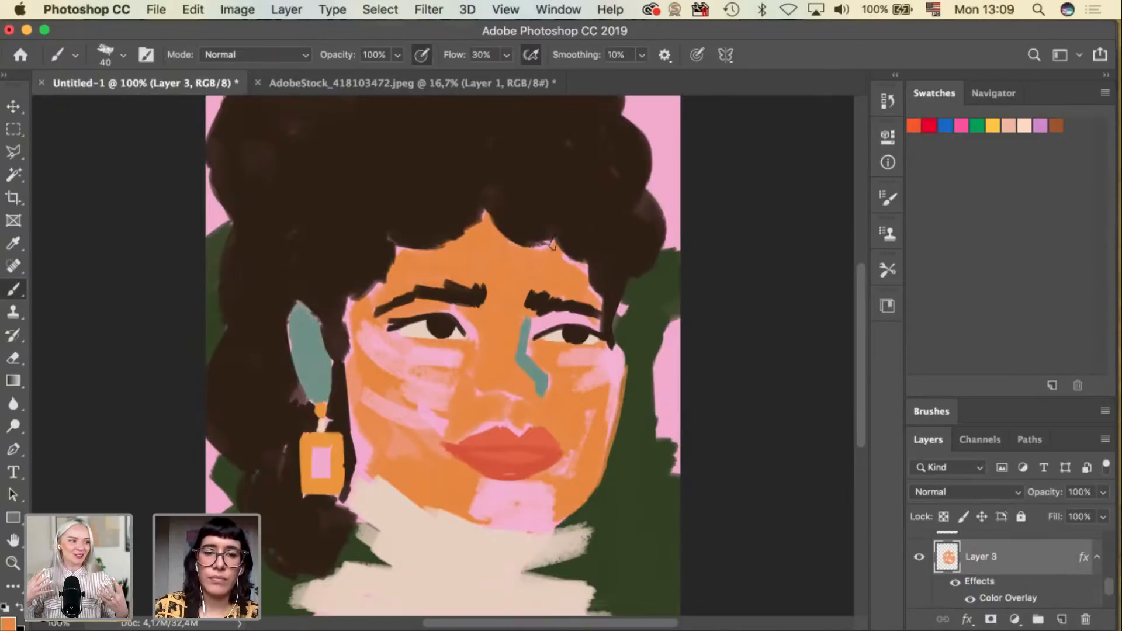
pyautogui.press('v')
pyautogui.click(436, 220)
pyautogui.keyDown('alt'); pyautogui.click(451, 222); pyautogui.keyUp('alt')
pyautogui.press('b')
pyautogui.moveTo(472, 219)
pyautogui.mouseDown()
pyautogui.moveTo(447, 237)
pyautogui.moveTo(484, 207)
pyautogui.mouseUp()
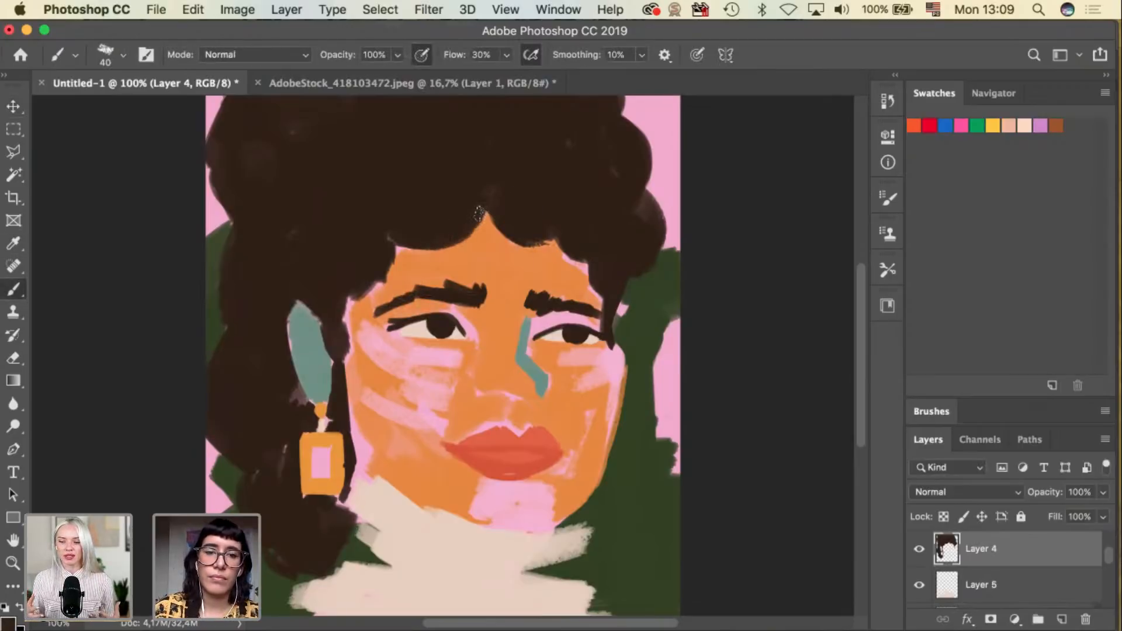
pyautogui.moveTo(404, 242)
pyautogui.mouseDown()
pyautogui.moveTo(364, 282)
pyautogui.moveTo(392, 258)
pyautogui.moveTo(360, 273)
pyautogui.moveTo(408, 233)
pyautogui.mouseUp()
# Round off the hairline above the far eyebrow with a 30 px brush, and the temple on the earring side with a 40 px brush.
pyautogui.press('[')
pyautogui.press('[')
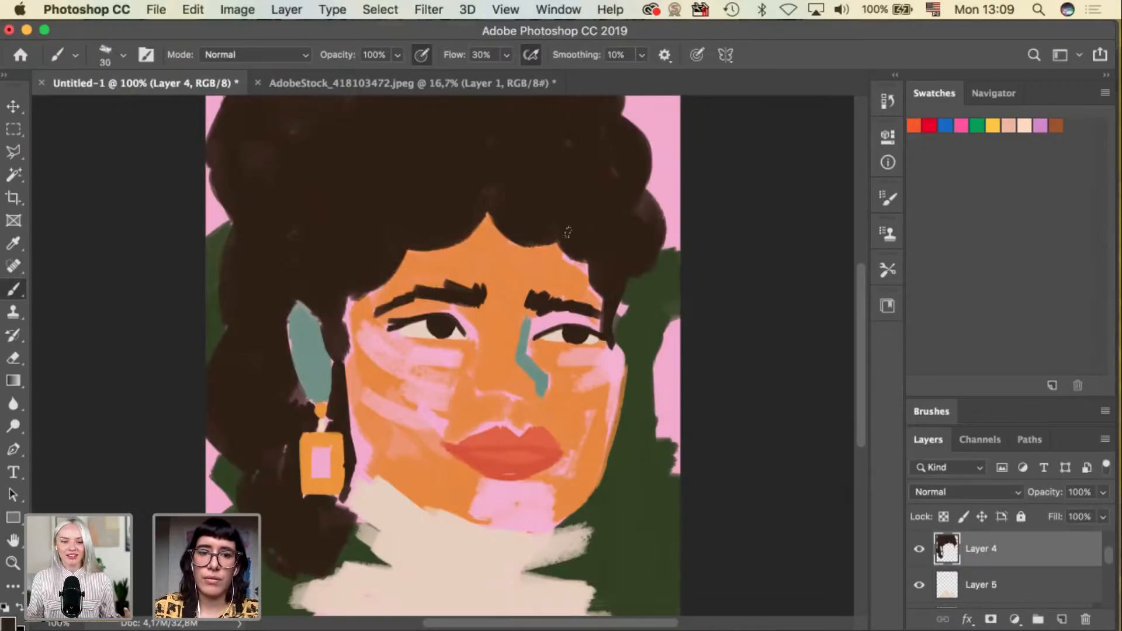
pyautogui.moveTo(574, 241); pyautogui.dragTo(583, 199)
pyautogui.press(']')
pyautogui.press(']')
pyautogui.moveTo(347, 292)
pyautogui.mouseDown()
pyautogui.moveTo(351, 352)
pyautogui.moveTo(339, 287)
pyautogui.moveTo(371, 279)
pyautogui.moveTo(350, 288)
pyautogui.moveTo(409, 243)
pyautogui.mouseUp()
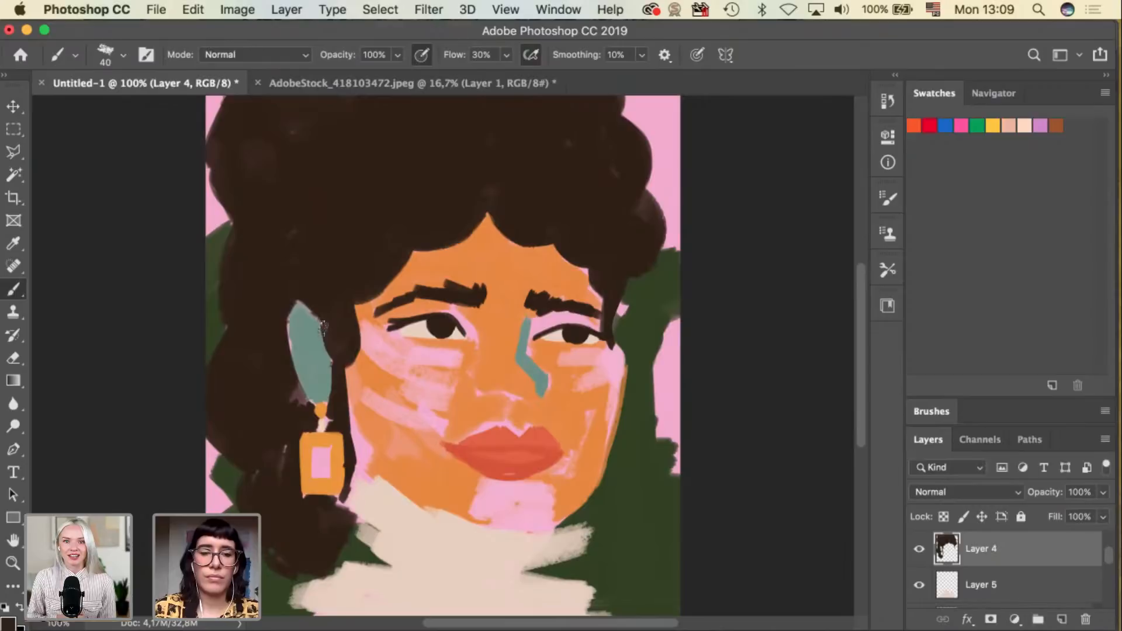
pyautogui.press('i')
pyautogui.press('v')
pyautogui.click(323, 333)
pyautogui.press('b')
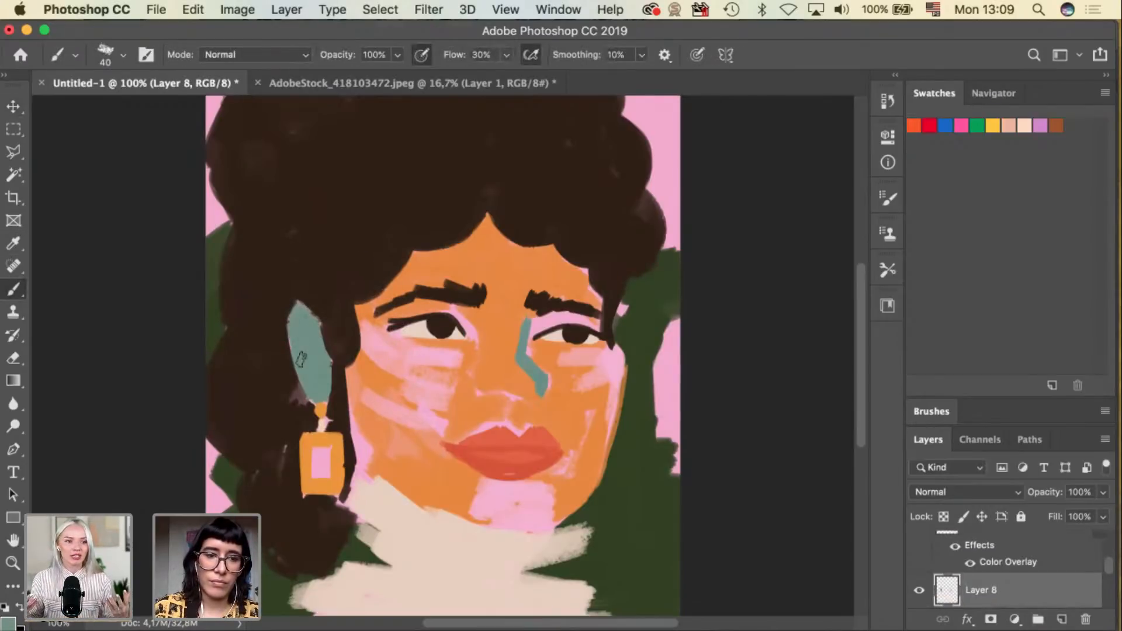
# Paint dark hair on Layer 4 over the tip of the teal ear shape and into the curls on the opposite side.
pyautogui.press('v')
pyautogui.click(329, 309)
pyautogui.press('b')
pyautogui.moveTo(296, 290)
pyautogui.mouseDown()
pyautogui.moveTo(342, 308)
pyautogui.moveTo(288, 284)
pyautogui.moveTo(339, 323)
pyautogui.moveTo(293, 283)
pyautogui.moveTo(311, 299)
pyautogui.mouseUp()
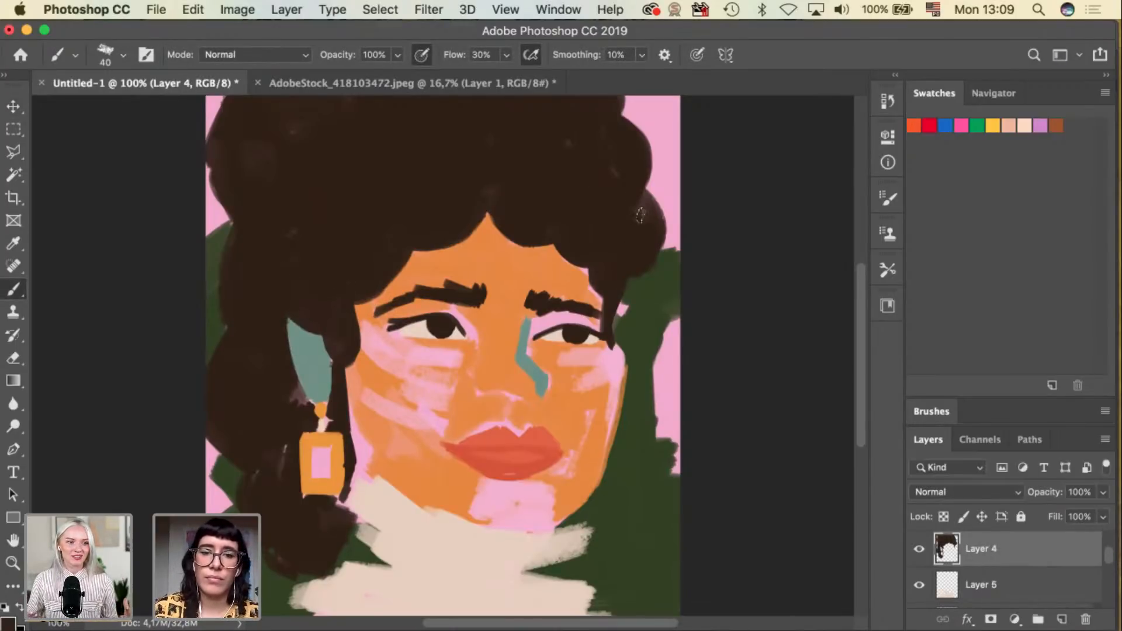
pyautogui.moveTo(626, 175)
pyautogui.mouseDown()
pyautogui.moveTo(623, 259)
pyautogui.moveTo(607, 236)
pyautogui.mouseUp()
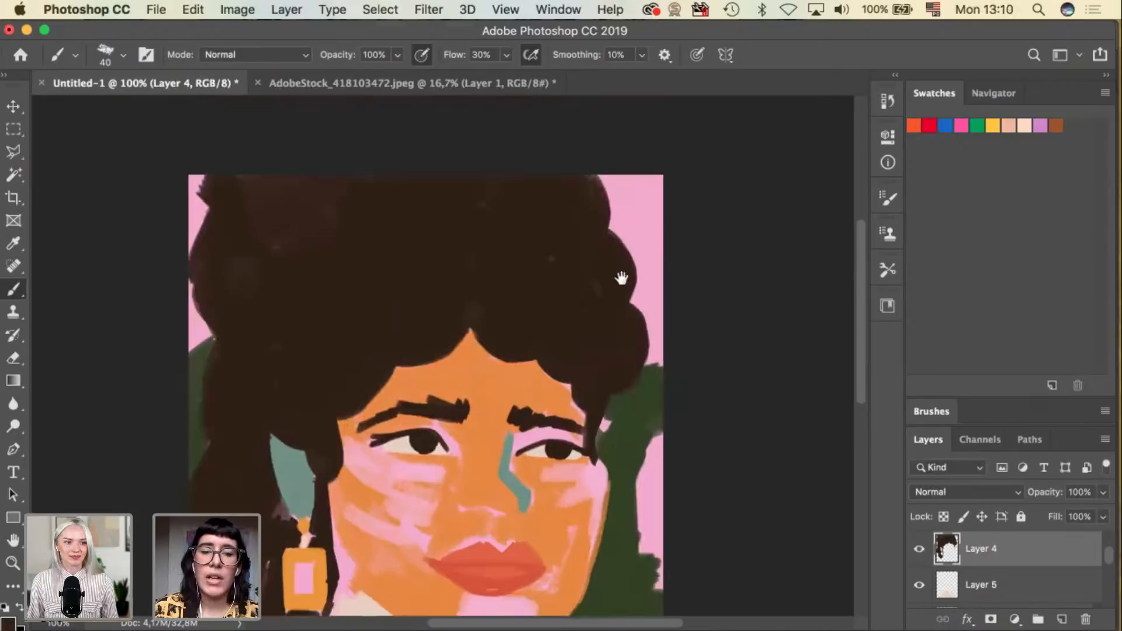
pyautogui.scroll(-5, 445, 411)
pyautogui.keyDown('ctrl'); pyautogui.click(431, 443); pyautogui.keyUp('ctrl')
pyautogui.press('i')
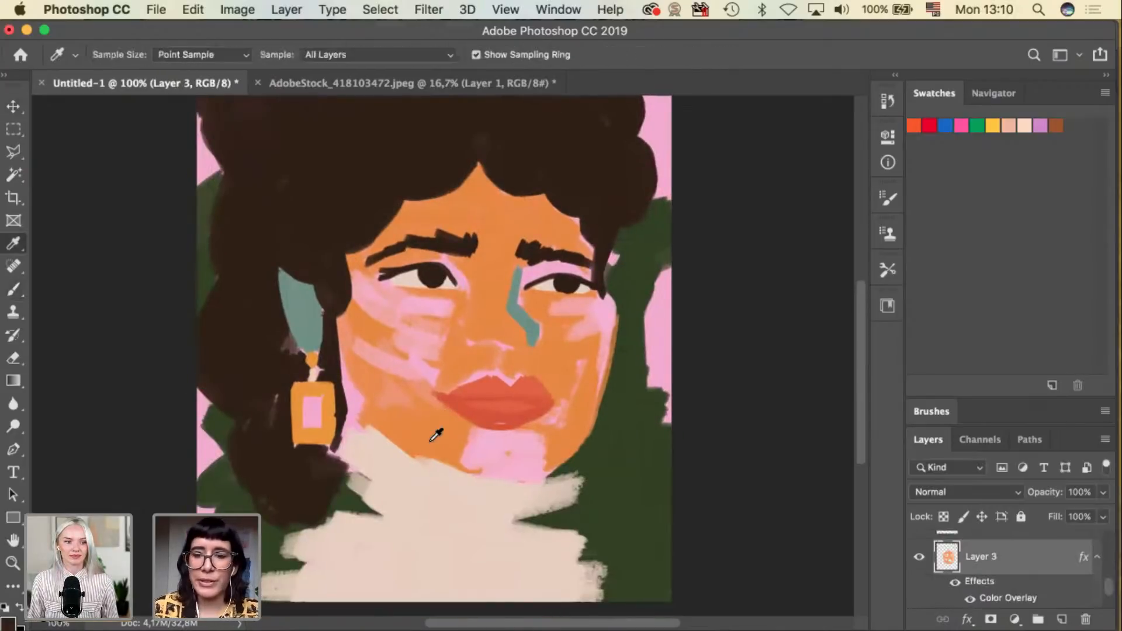
pyautogui.click(440, 442)
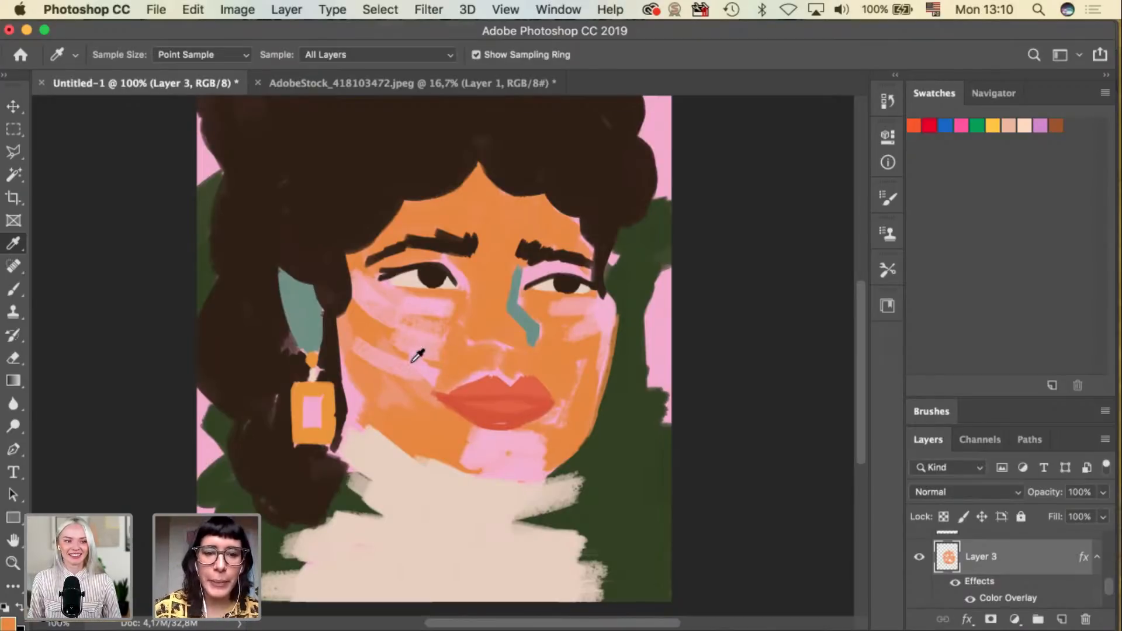
pyautogui.press('b')
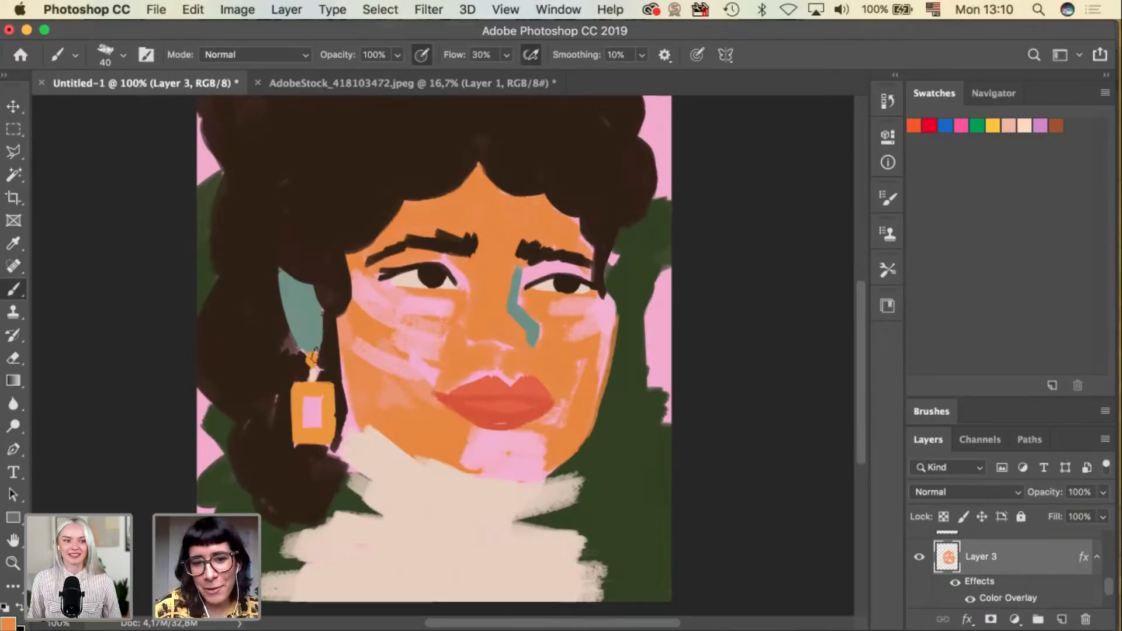
# Sample the lip red with a 25 px brush and select the lips layer, Layer 10.
pyautogui.press('i')
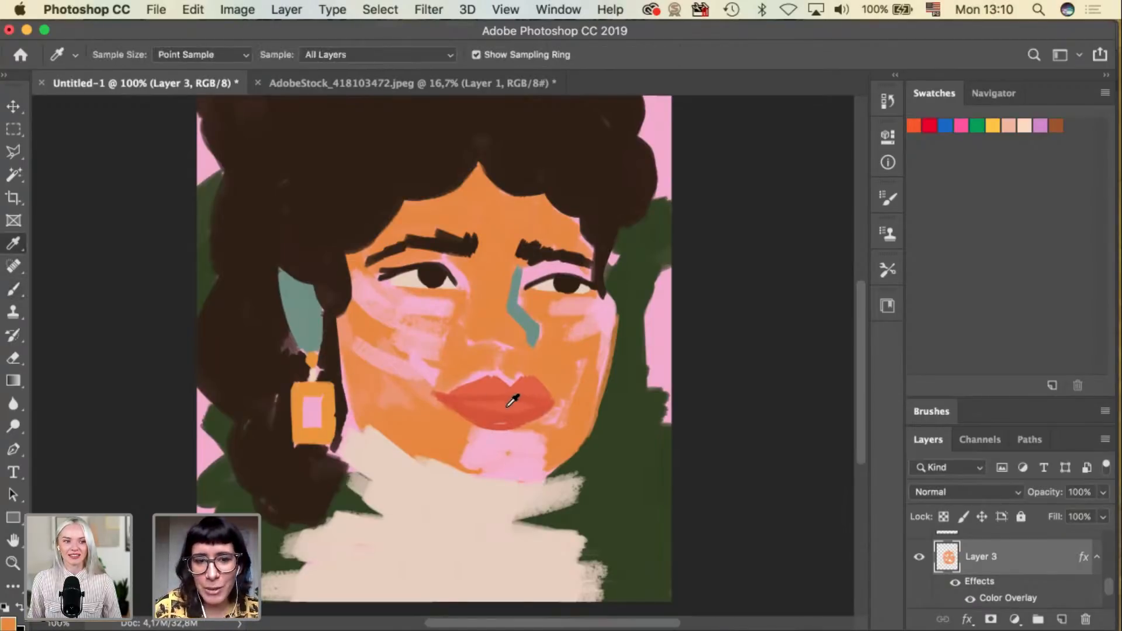
pyautogui.press('b')
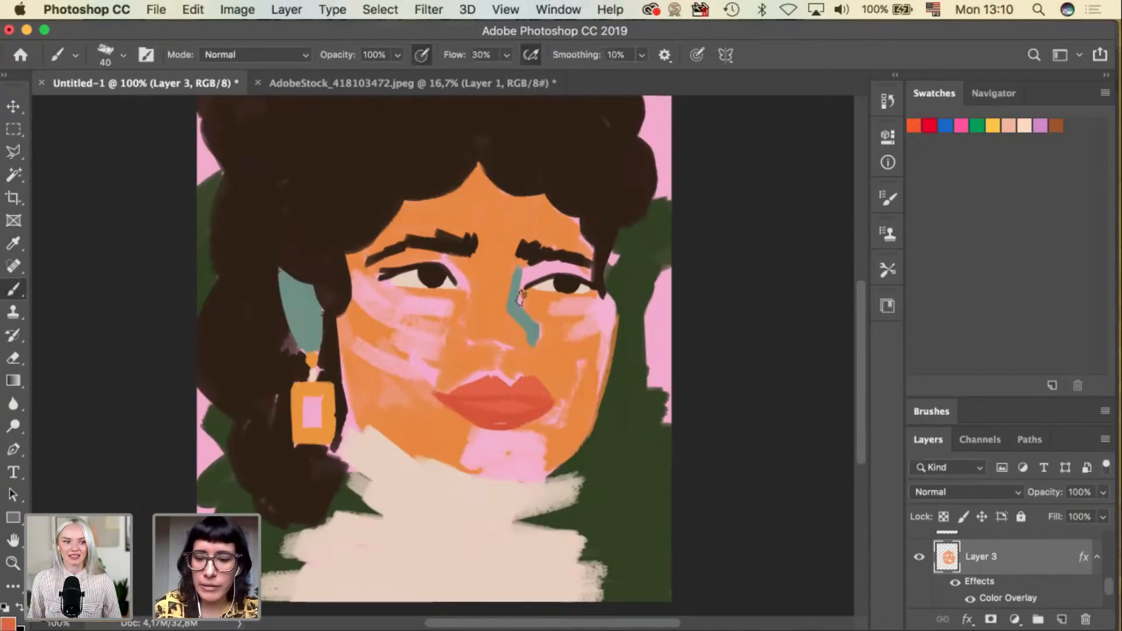
pyautogui.press('[')
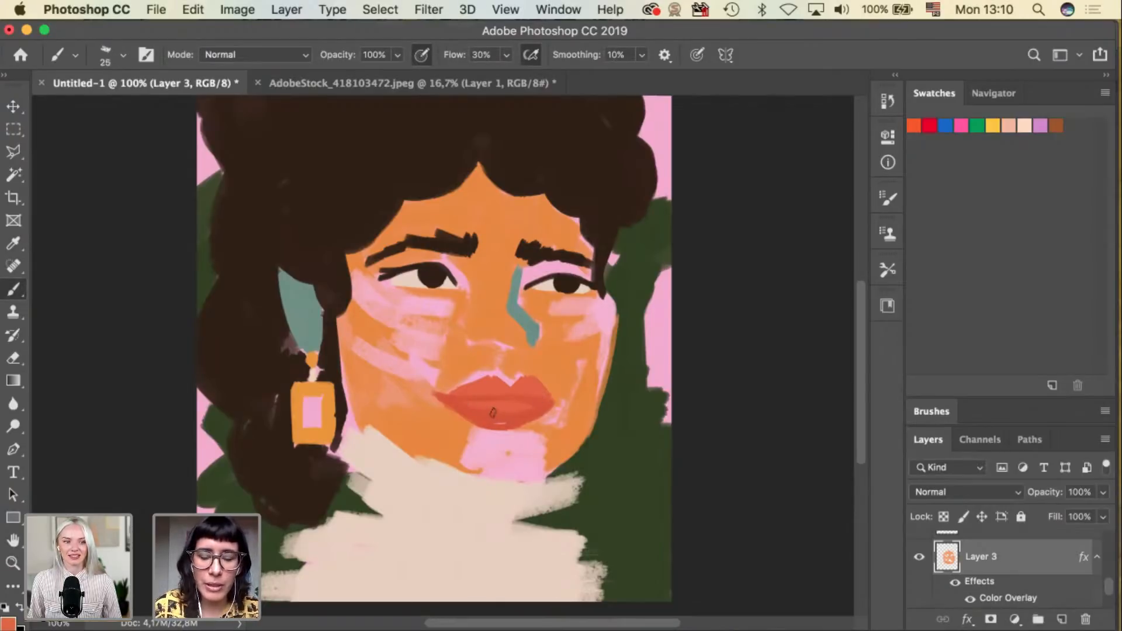
pyautogui.keyDown('super'); pyautogui.click(494, 424); pyautogui.keyUp('super')
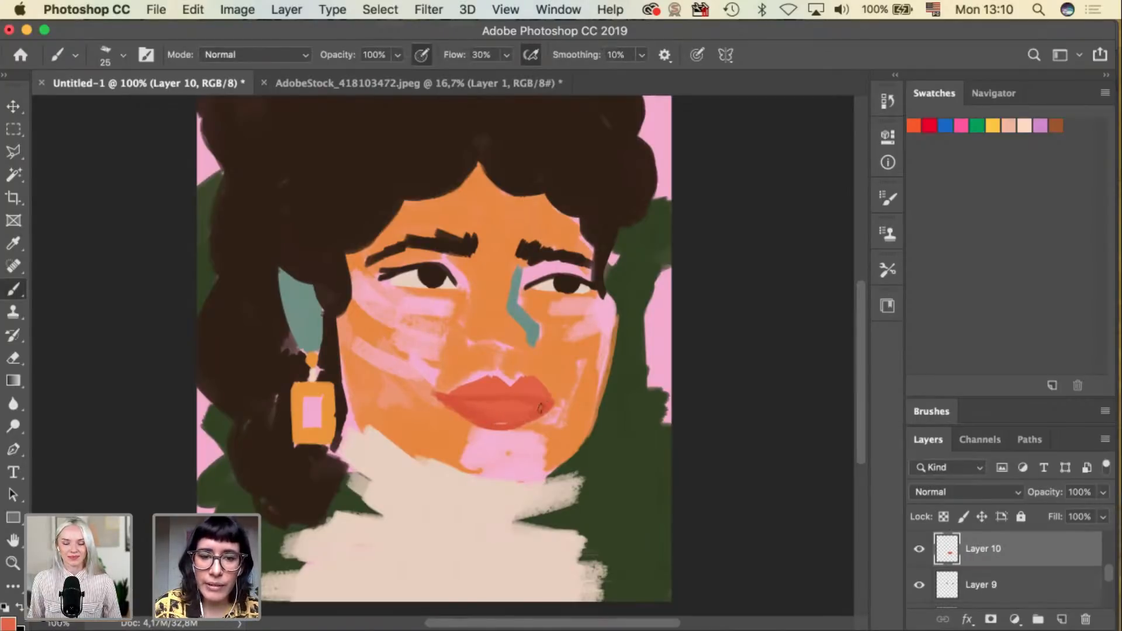
# Cover the pink above the upper lip with the skin orange on Layer 10, and sharpen the upper lip in red with a 15 px brush.
pyautogui.press('super+plus')
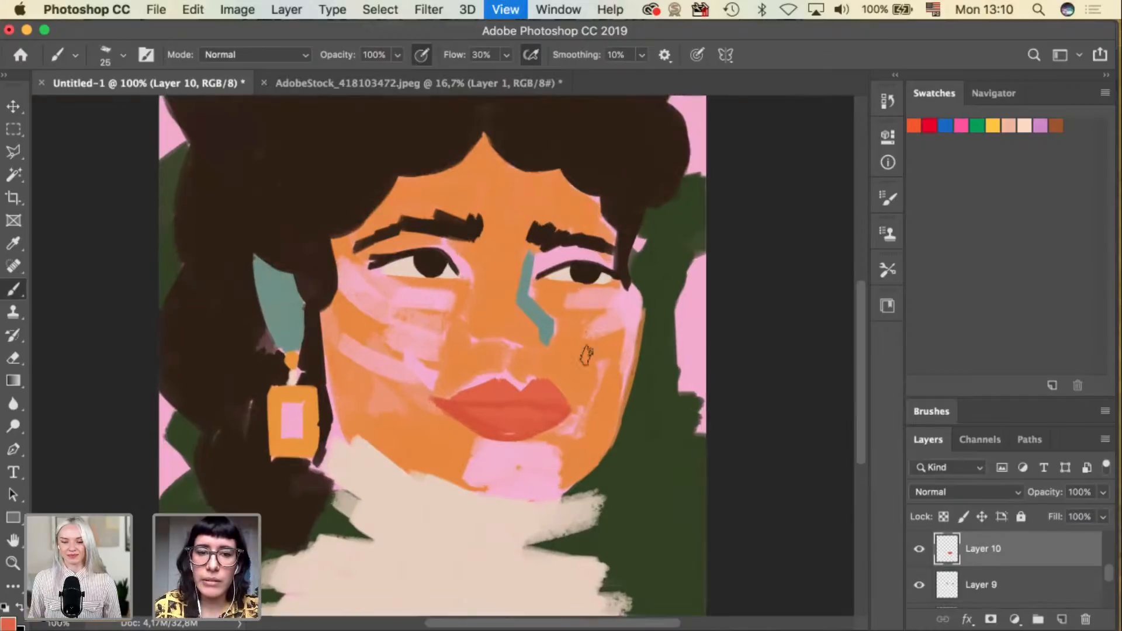
pyautogui.keyDown('alt'); pyautogui.click(591, 377); pyautogui.keyUp('alt')
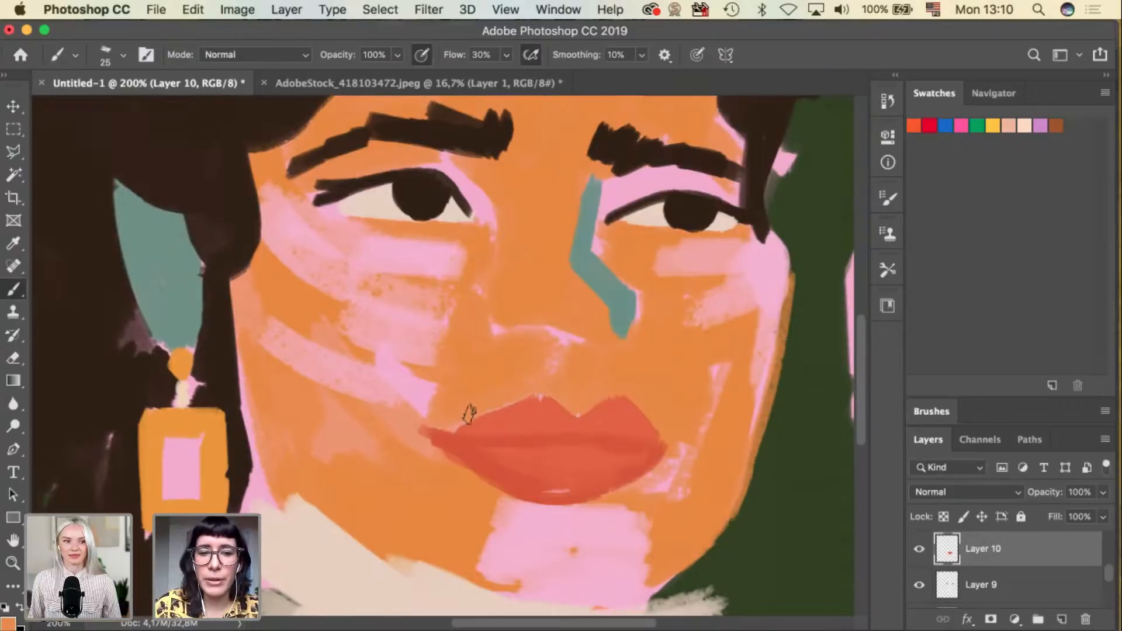
pyautogui.keyDown('alt'); pyautogui.click(533, 411); pyautogui.keyUp('alt')
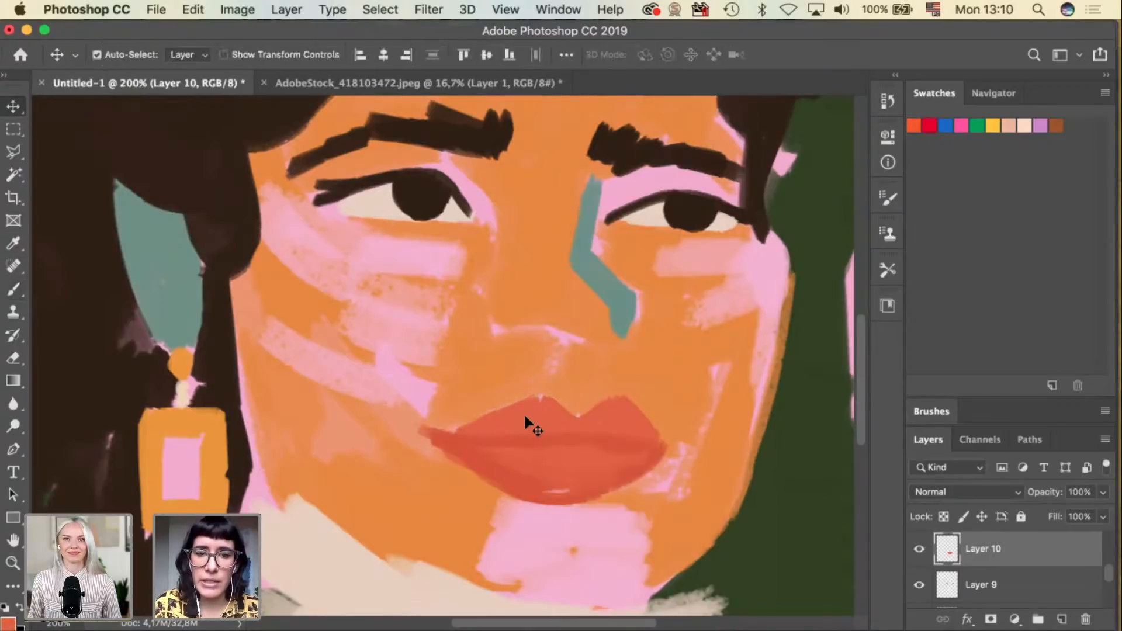
pyautogui.press('[')
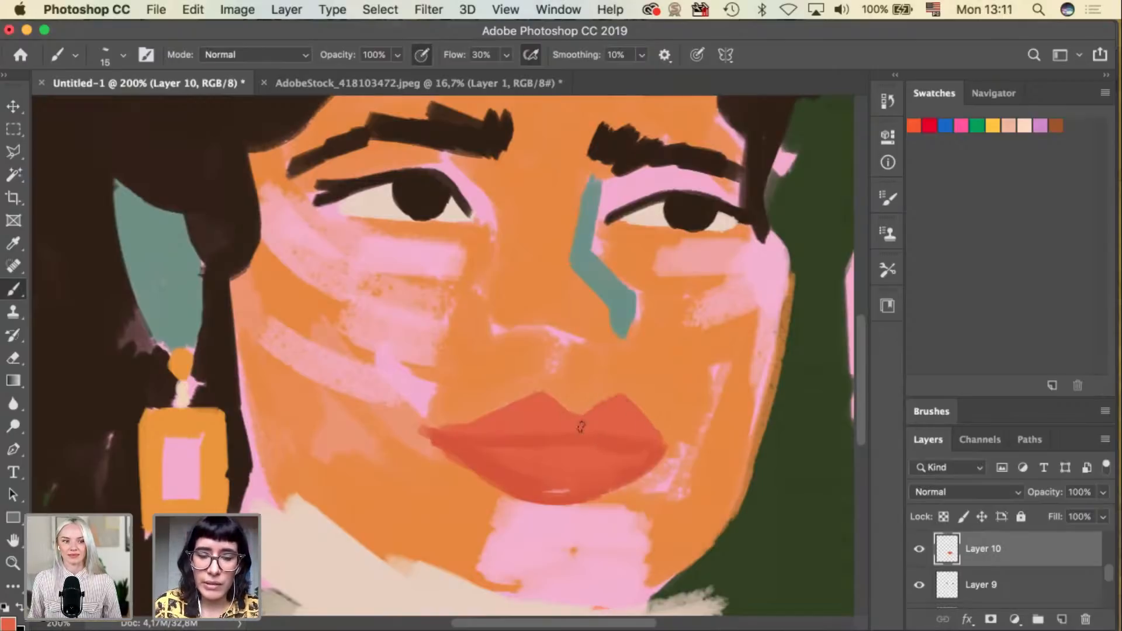
# Paint the lip line and lower lip in the darker lip red, and erase the pale fleck on the lower lip from Layer 6.
pyautogui.press('i')
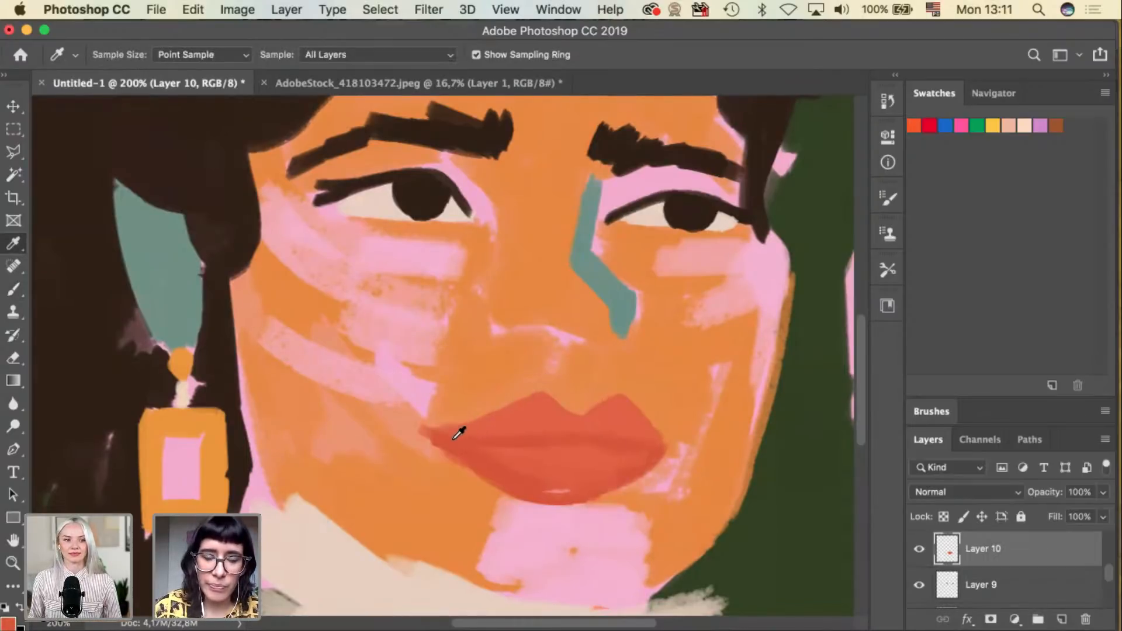
pyautogui.press('b')
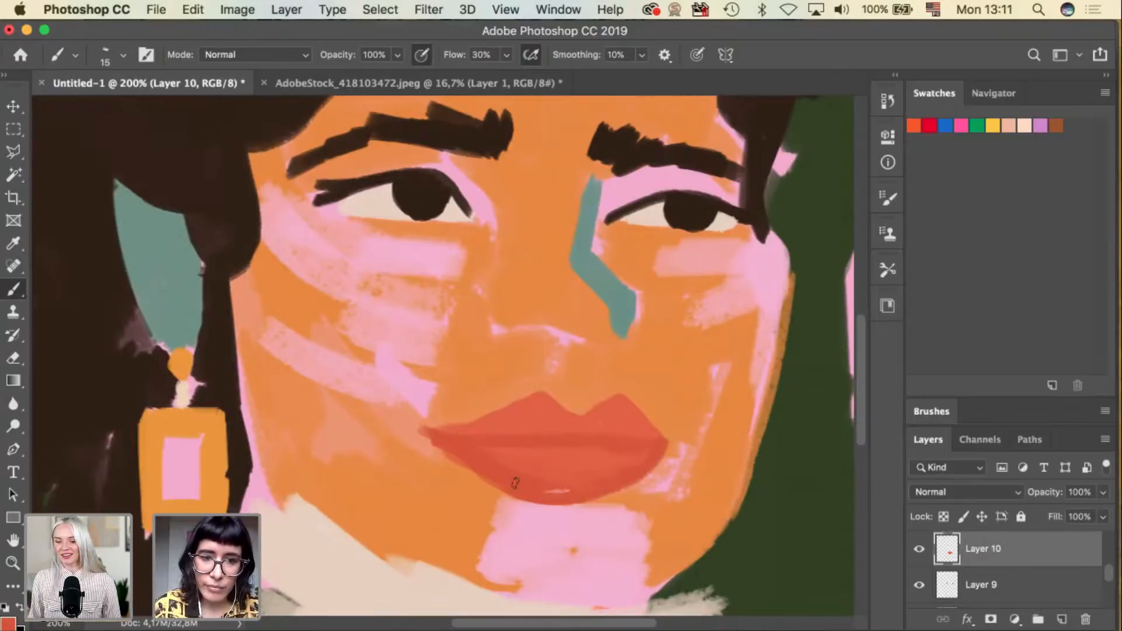
pyautogui.moveTo(458, 456); pyautogui.dragTo(561, 490)
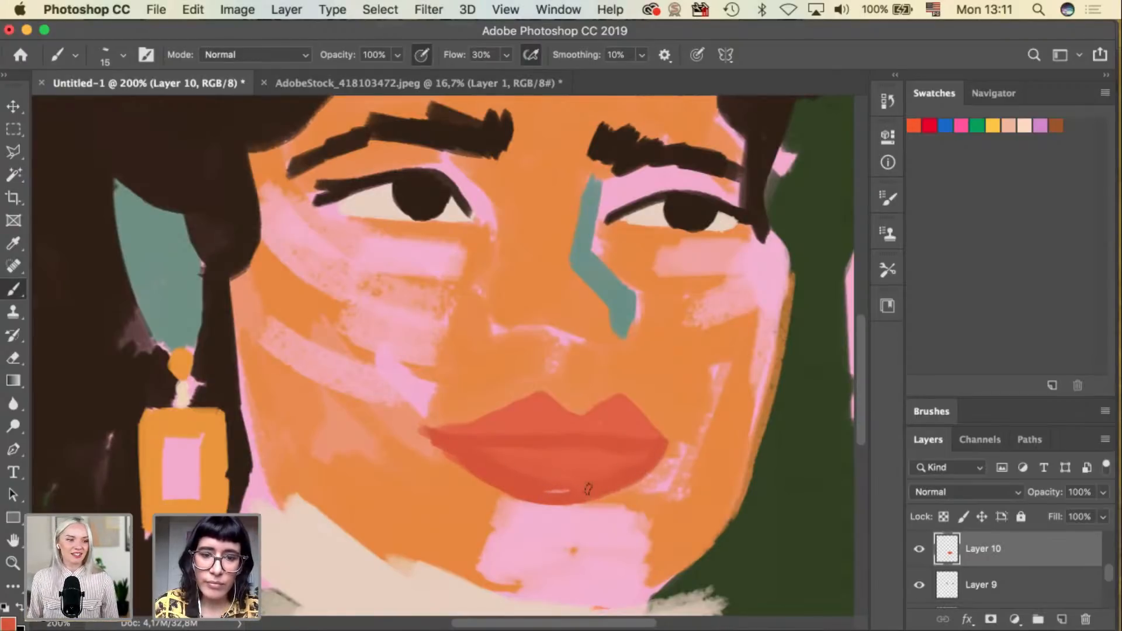
pyautogui.keyDown('ctrl'); pyautogui.click(563, 501); pyautogui.keyUp('ctrl')
pyautogui.press('e')
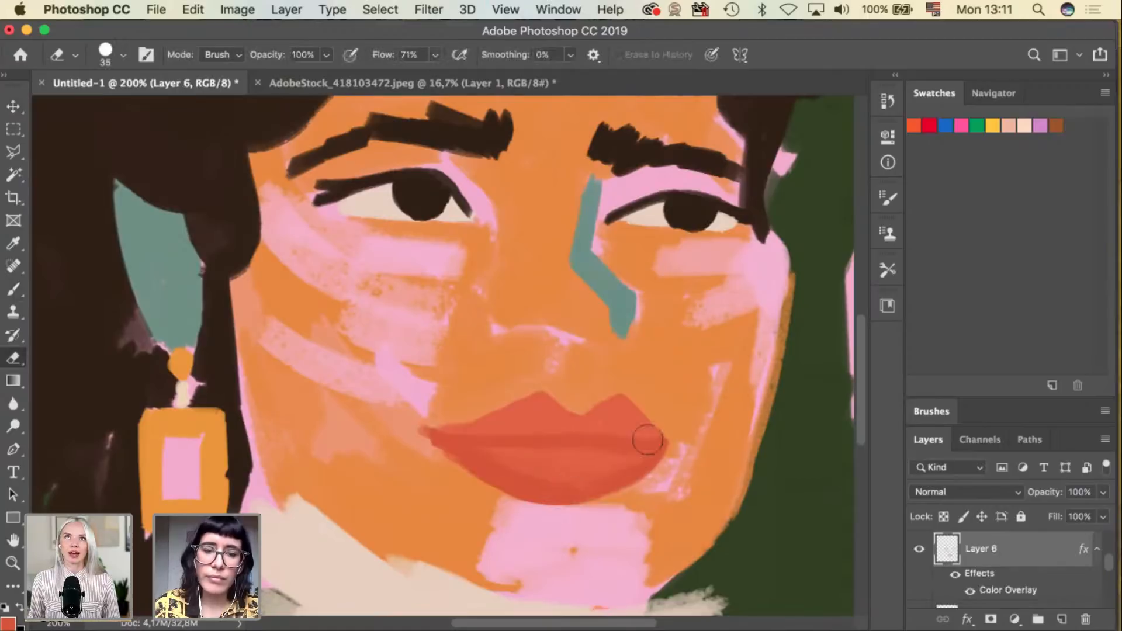
# Select the face layer, Layer 3, and touch up the pink fleck at the temple hairline with the sampled skin orange.
pyautogui.hotkey('ctrl', '-')
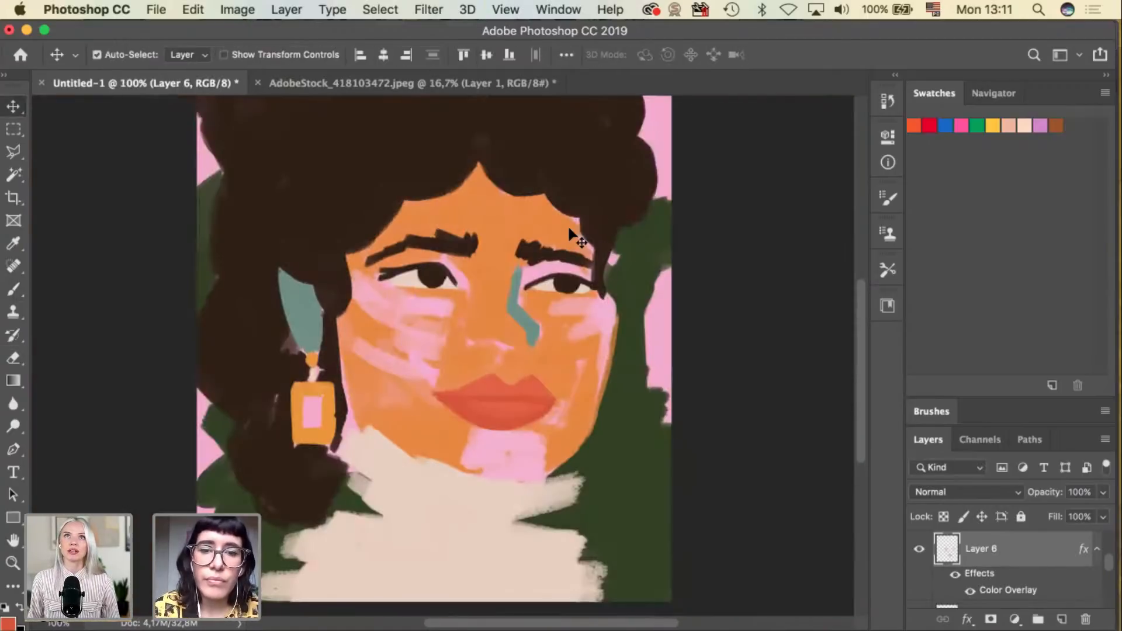
pyautogui.keyDown('ctrl'); pyautogui.click(570, 229); pyautogui.keyUp('ctrl')
pyautogui.press('b')
pyautogui.keyDown('alt'); pyautogui.click(575, 229); pyautogui.keyUp('alt')
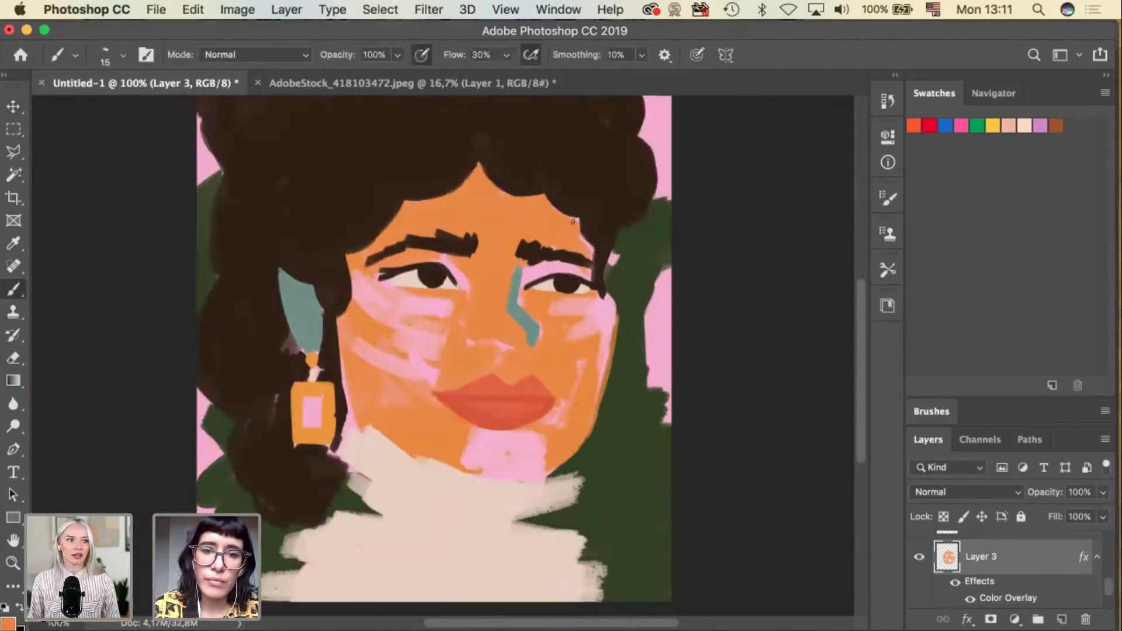
# Sample the background pink and paint a highlight along the forehead hairline on a new layer above Layer 3 with a 40 px brush.
pyautogui.press('i')
pyautogui.click(666, 153)
pyautogui.press('b')
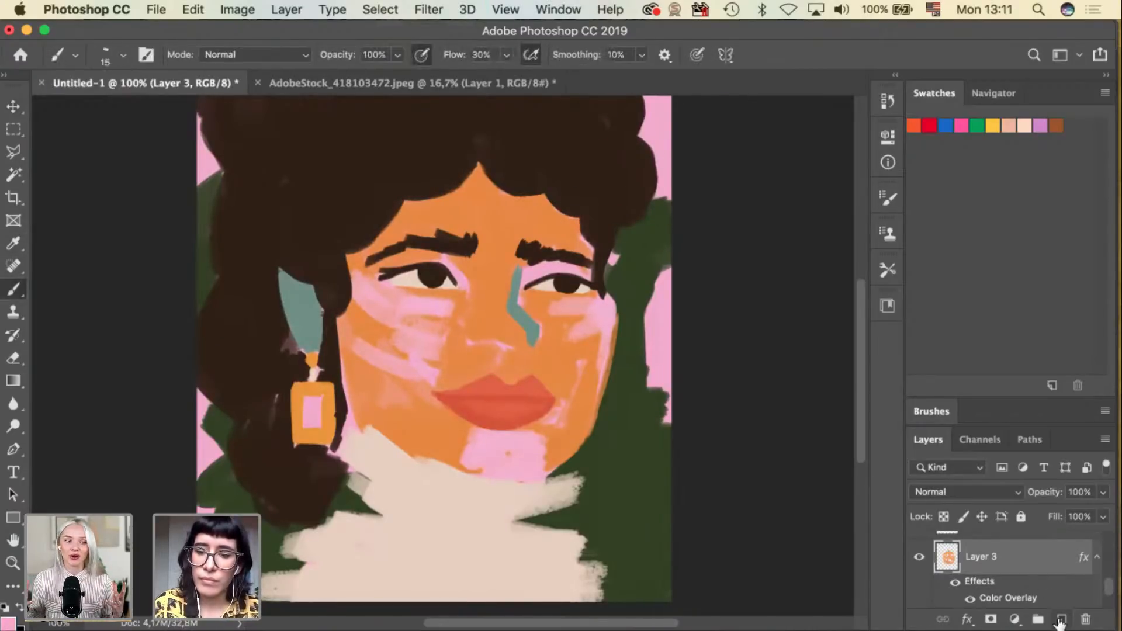
pyautogui.click(1061, 620)
pyautogui.press(']')
pyautogui.press(']')
pyautogui.press(']')
pyautogui.moveTo(388, 227)
pyautogui.mouseDown()
pyautogui.moveTo(426, 215)
pyautogui.moveTo(375, 229)
pyautogui.moveTo(417, 197)
pyautogui.moveTo(477, 186)
pyautogui.mouseUp()
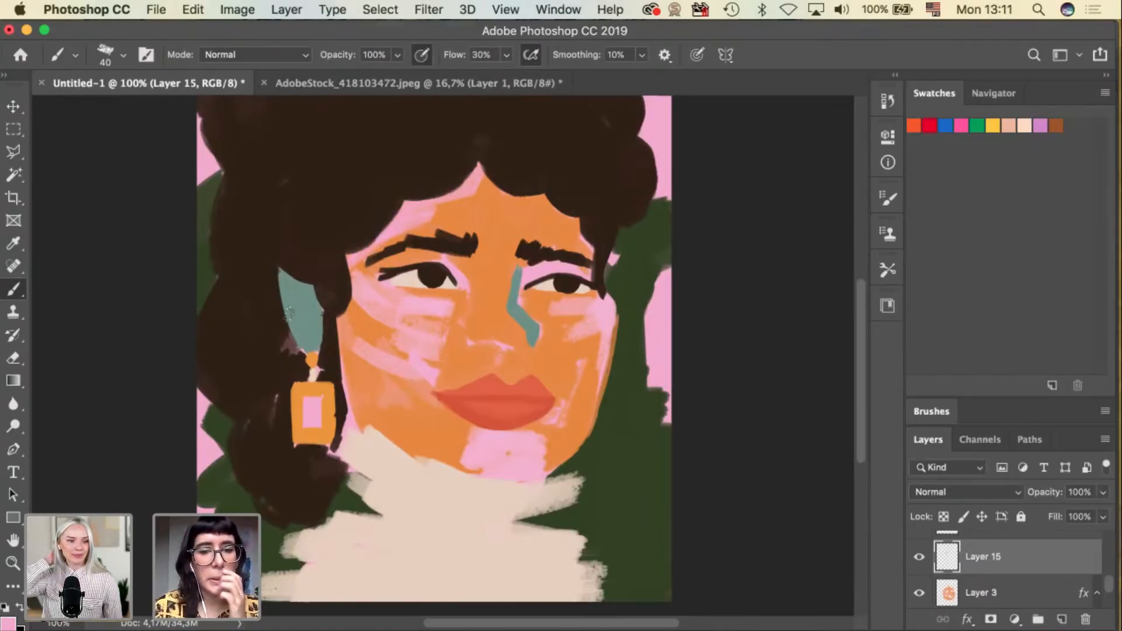
# Select the lips layer, Layer 10, and sample the upper lip red for a 25 px brush.
pyautogui.press('v')
pyautogui.click(492, 392)
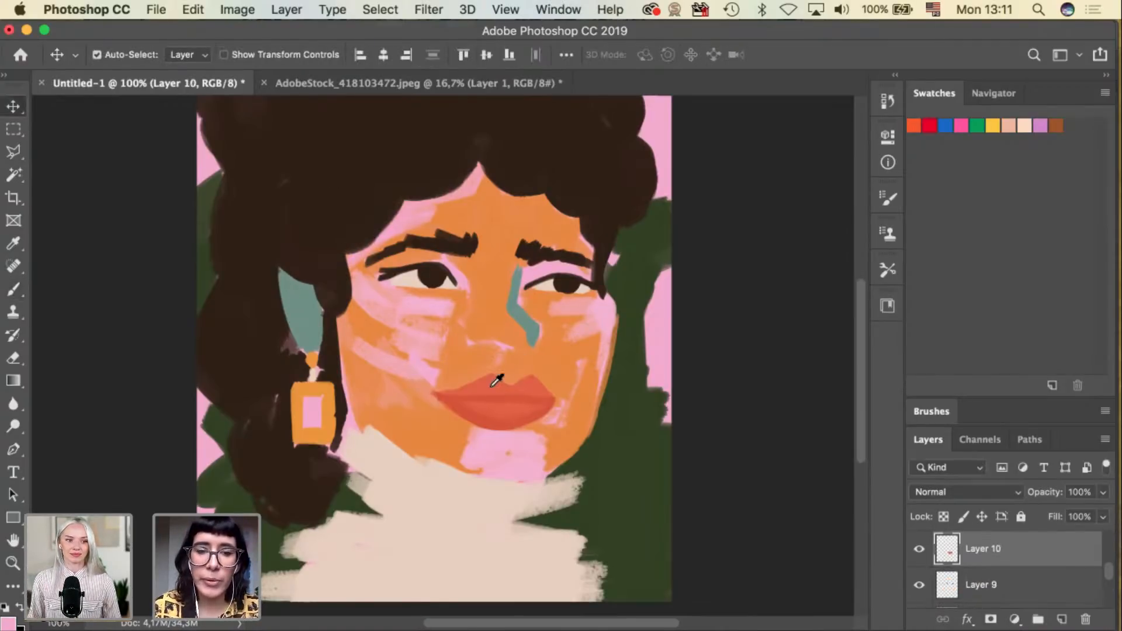
pyautogui.press('i')
pyautogui.click(497, 379)
pyautogui.press('b')
pyautogui.press('[')
pyautogui.press('[')
pyautogui.press('[')
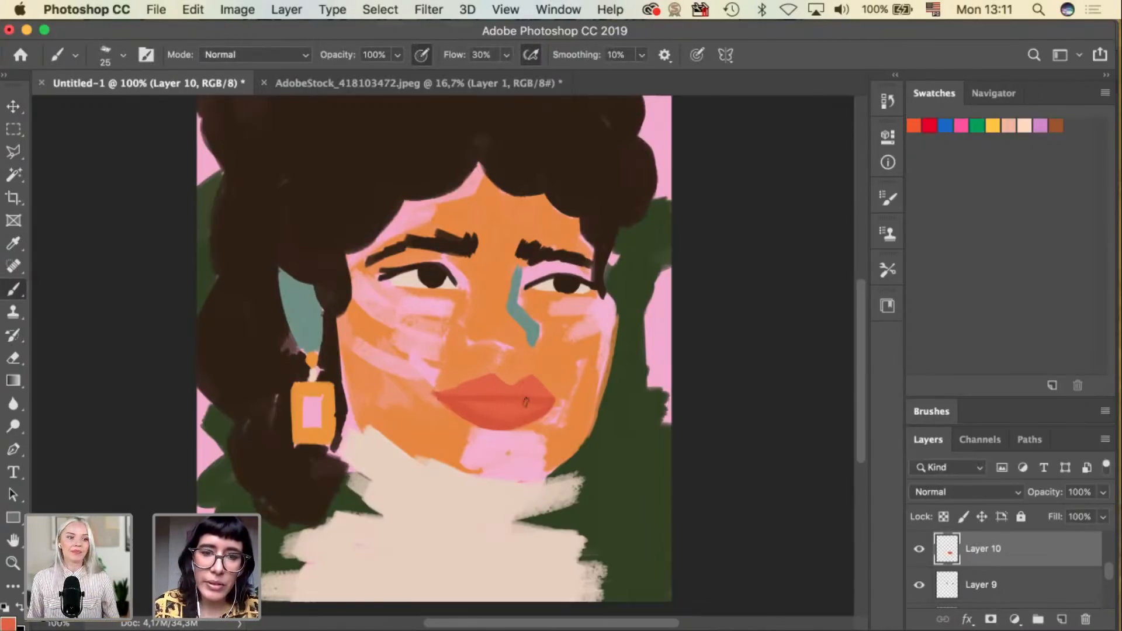
# Sample the orange and cover the pink along the outer cheek contour below the eye on Layer 11 with a 40 px brush.
pyautogui.press('v')
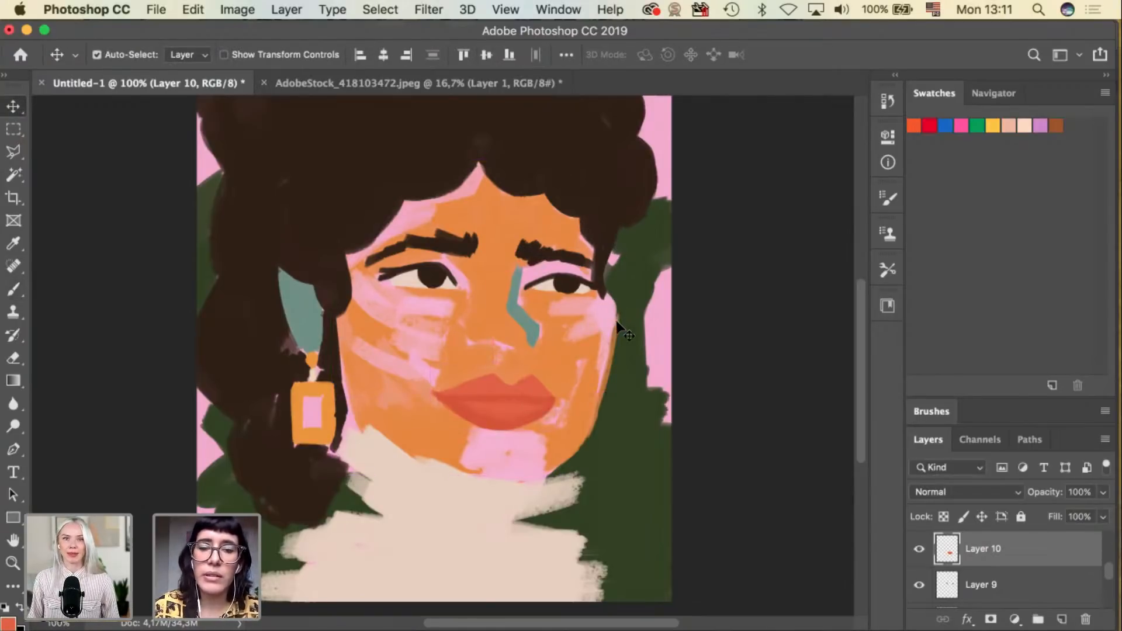
pyautogui.press('i')
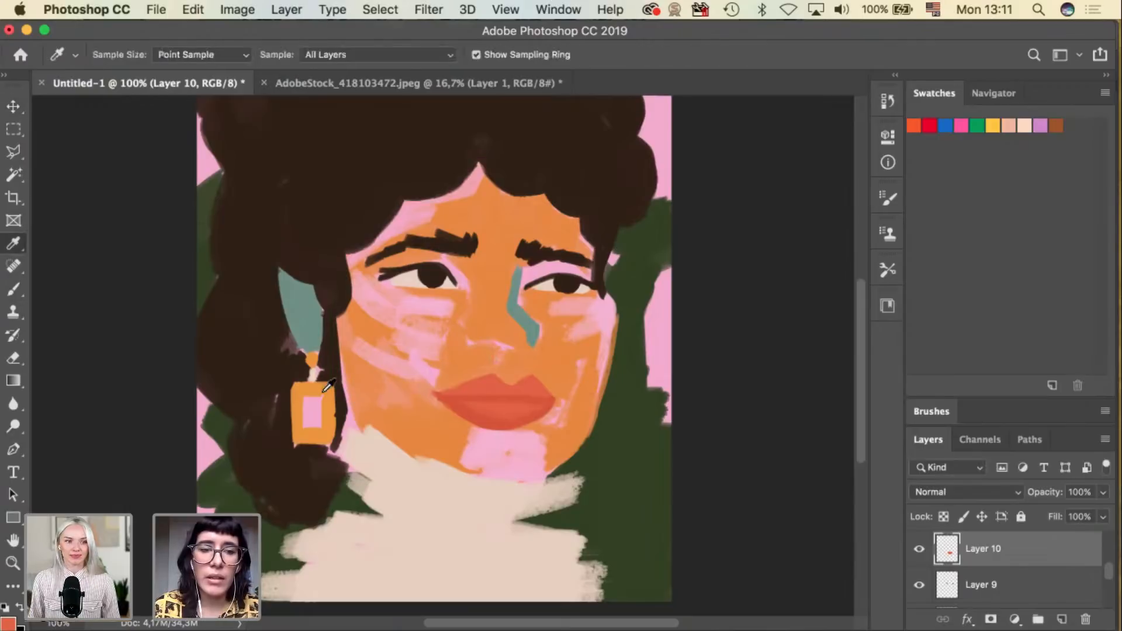
pyautogui.press('b')
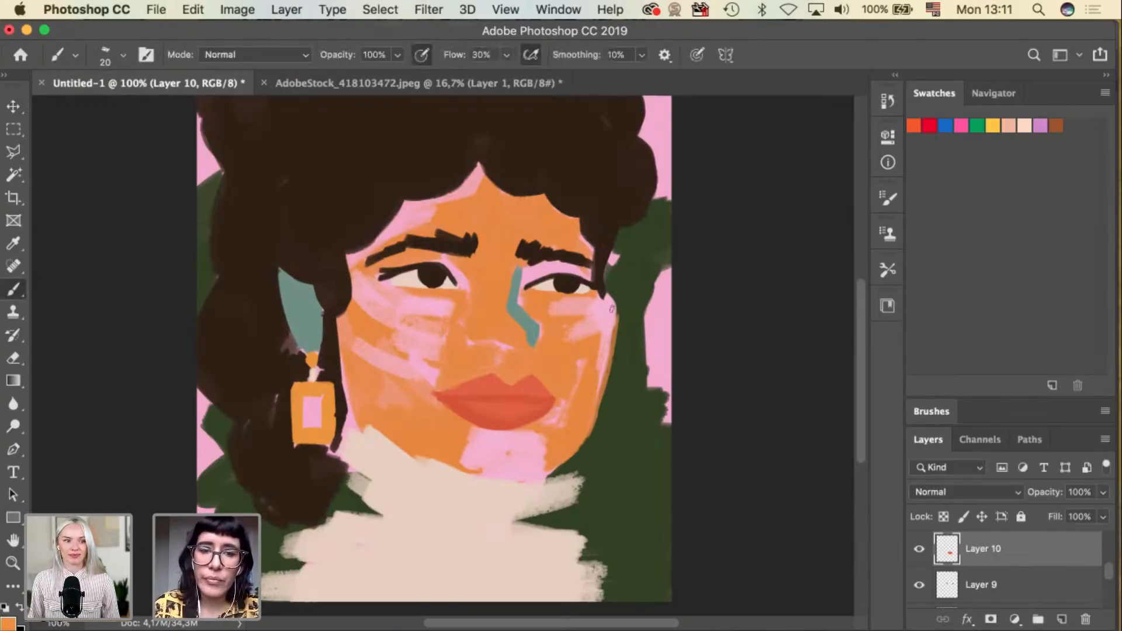
pyautogui.keyDown('super'); pyautogui.click(604, 291); pyautogui.keyUp('super')
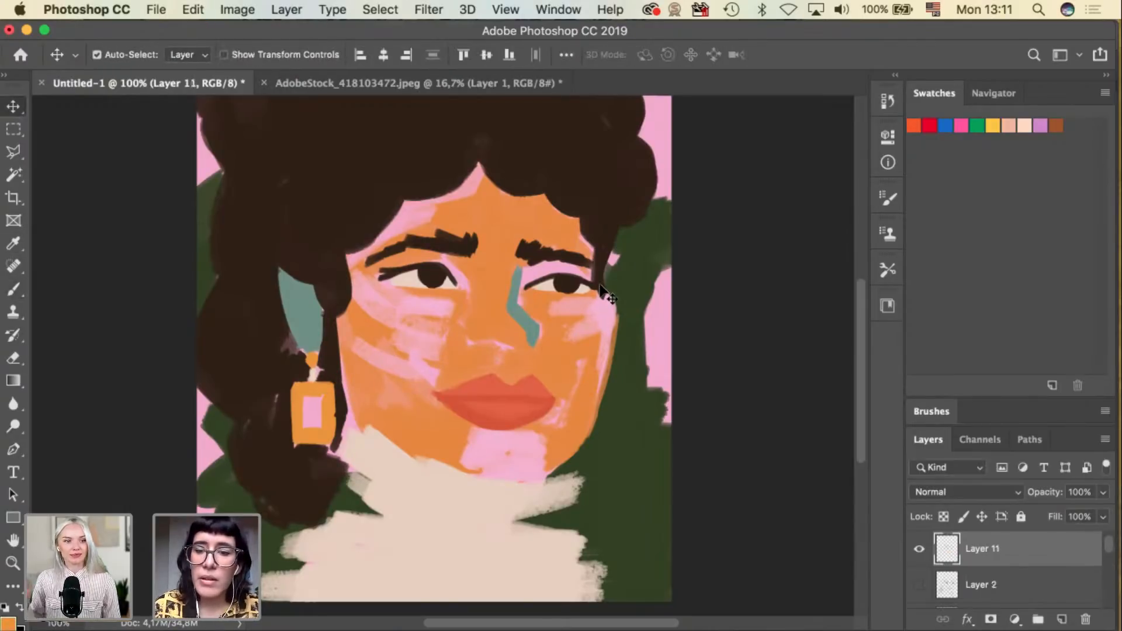
pyautogui.press('super+z')
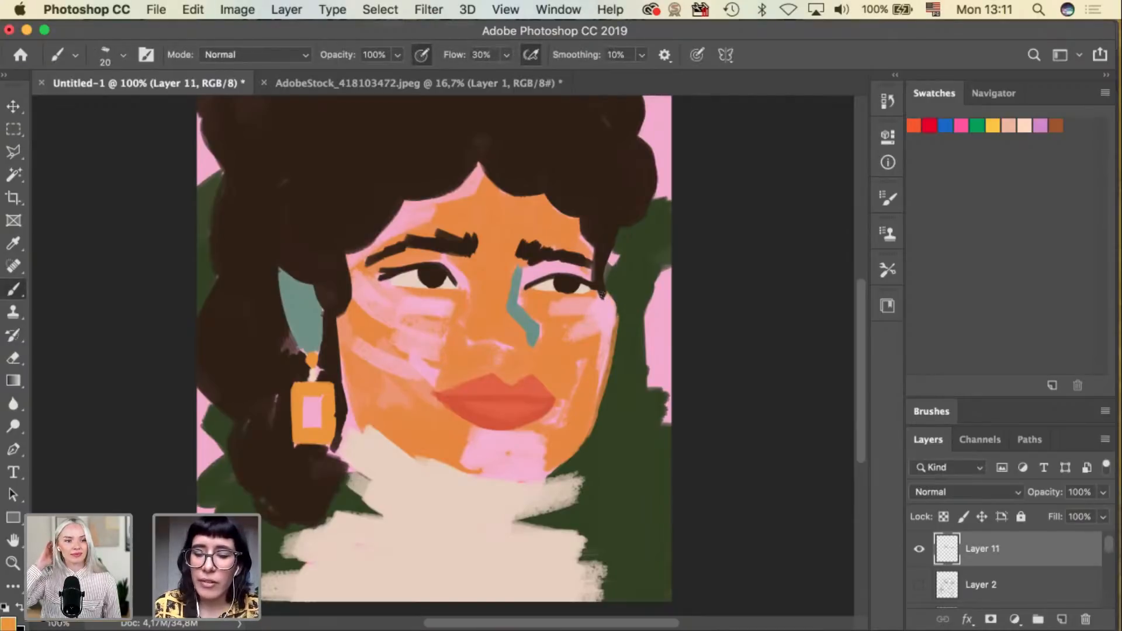
pyautogui.press(']')
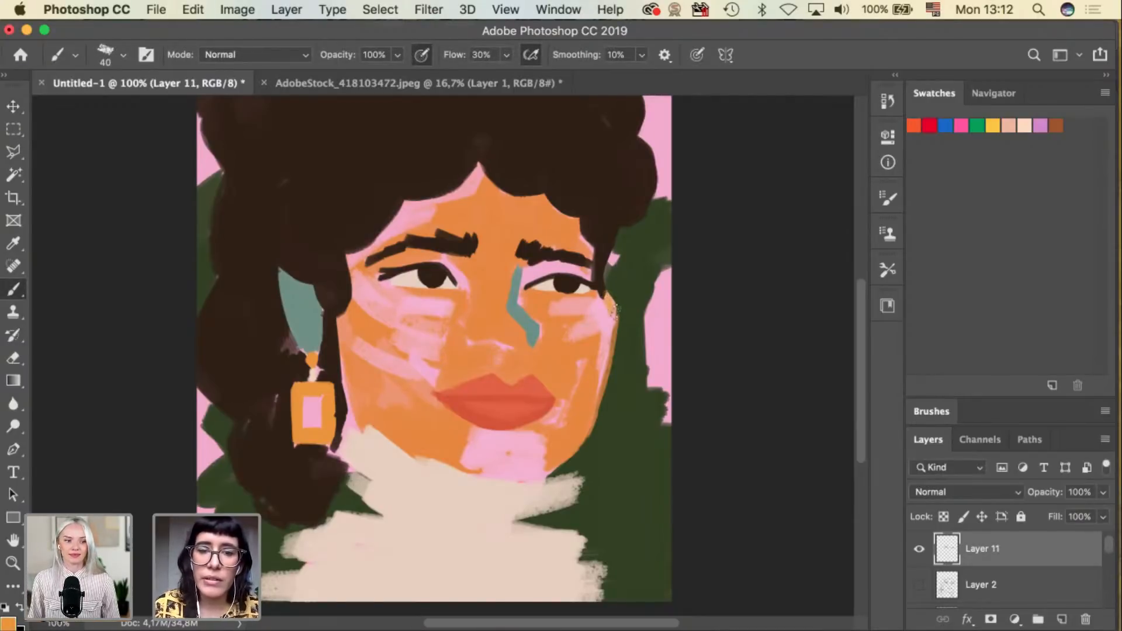
pyautogui.moveTo(610, 350)
pyautogui.mouseDown()
pyautogui.moveTo(594, 414)
pyautogui.moveTo(615, 320)
pyautogui.moveTo(590, 428)
pyautogui.moveTo(602, 387)
pyautogui.mouseUp()
pyautogui.moveTo(588, 429); pyautogui.dragTo(607, 262)
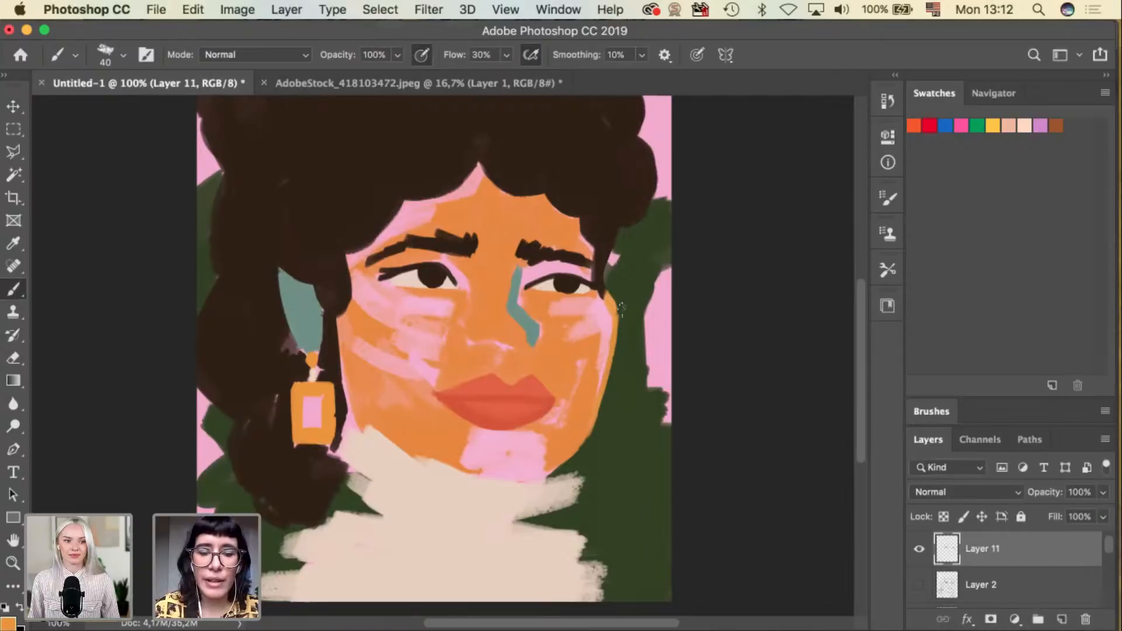
# Trim the orange outer cheek contour beside the eye with the eraser, working on Layer 11 and Layer 3.
pyautogui.press('e')
pyautogui.press('v')
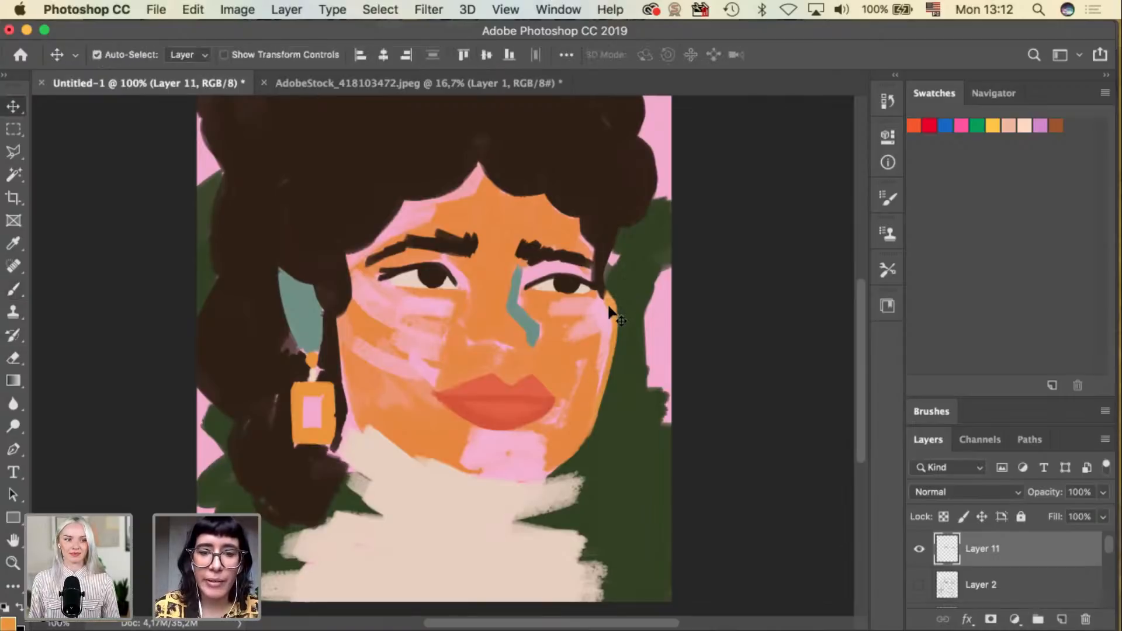
pyautogui.press('e')
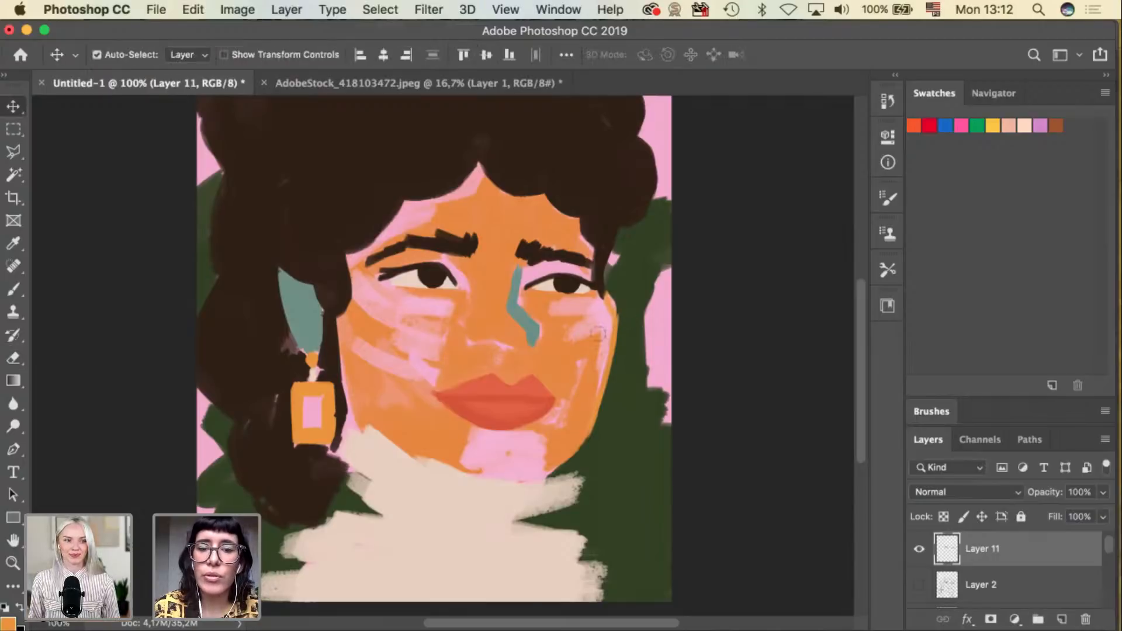
pyautogui.keyDown('super'); pyautogui.click(619, 301); pyautogui.keyUp('super')
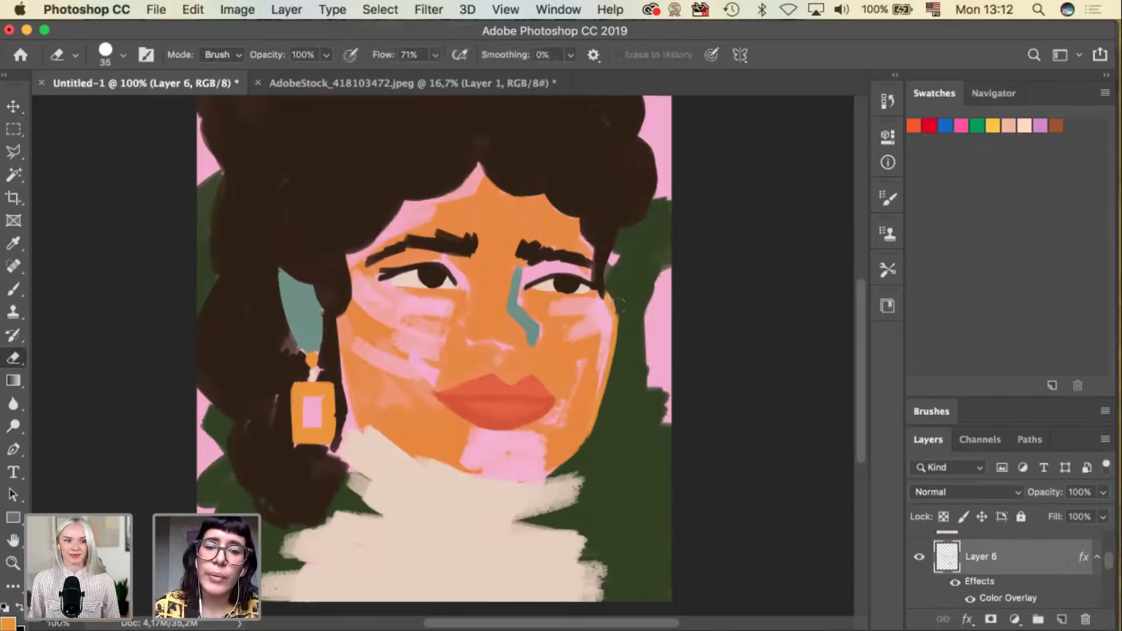
pyautogui.keyDown('super'); pyautogui.click(622, 330); pyautogui.keyUp('super')
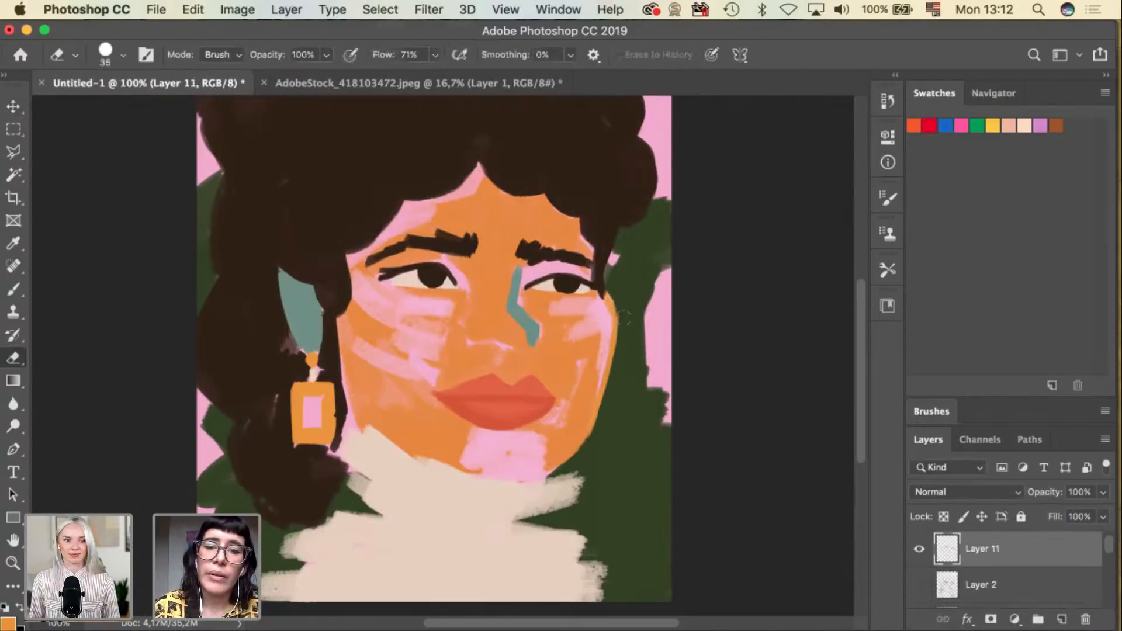
pyautogui.press('super')
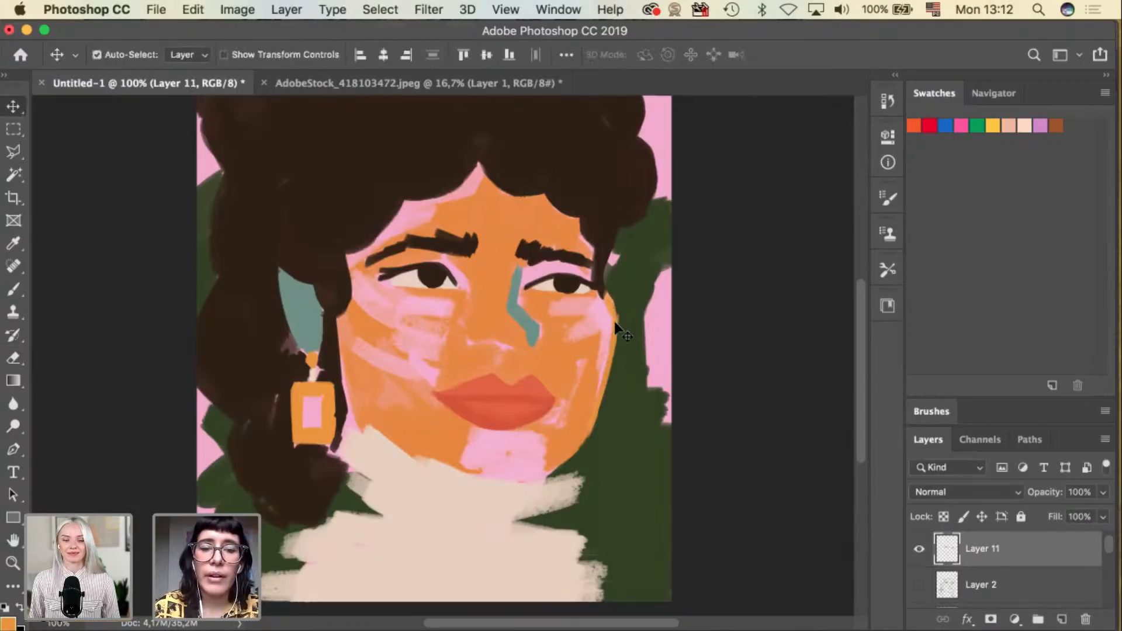
pyautogui.press('super')
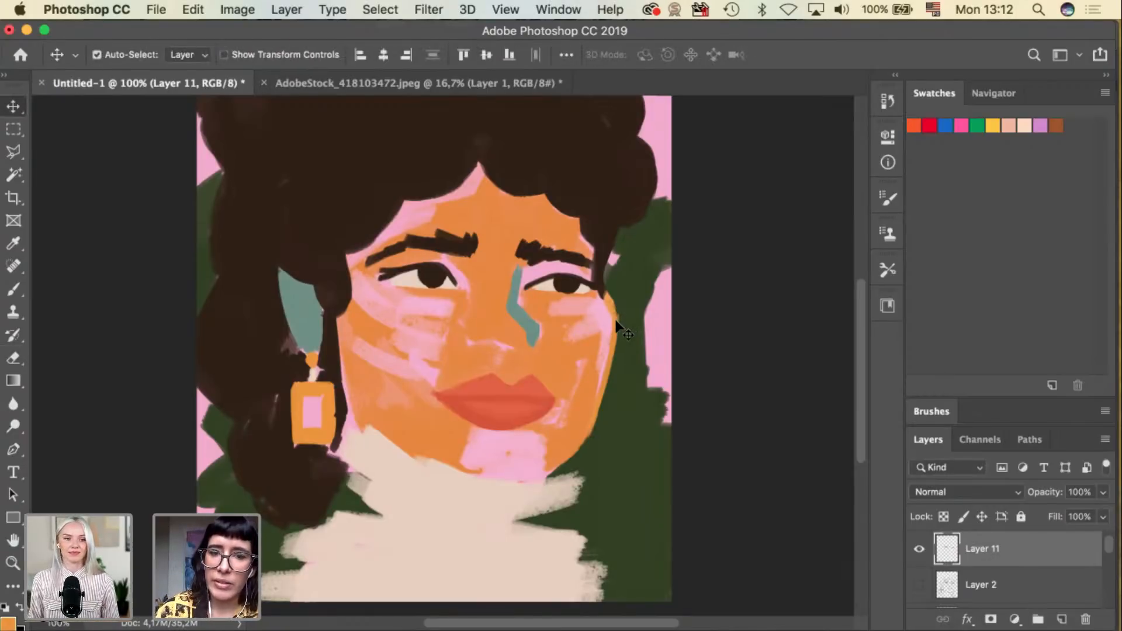
pyautogui.press('e')
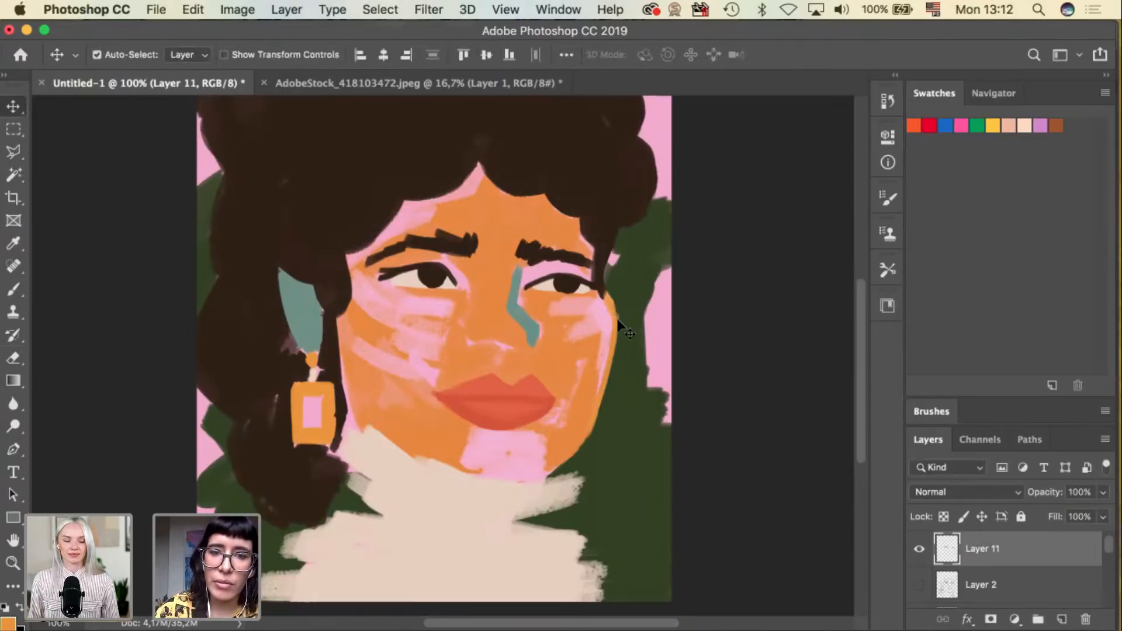
pyautogui.keyDown('super'); pyautogui.click(622, 318); pyautogui.keyUp('super')
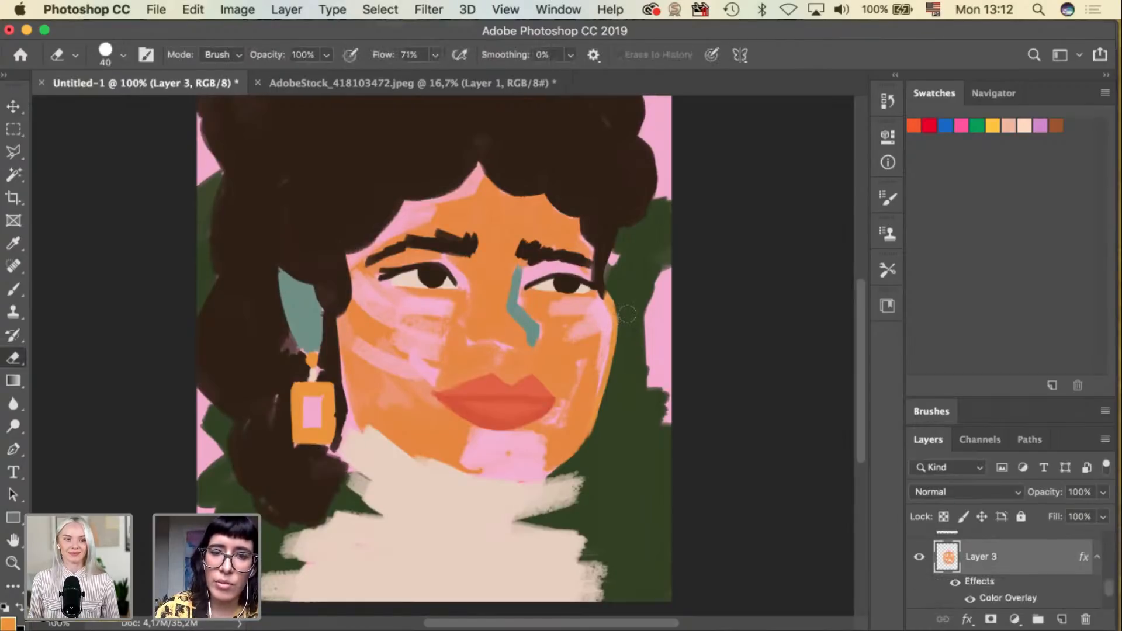
# Show the line sketch on Layer 2 over the painted portrait.
pyautogui.press('v')
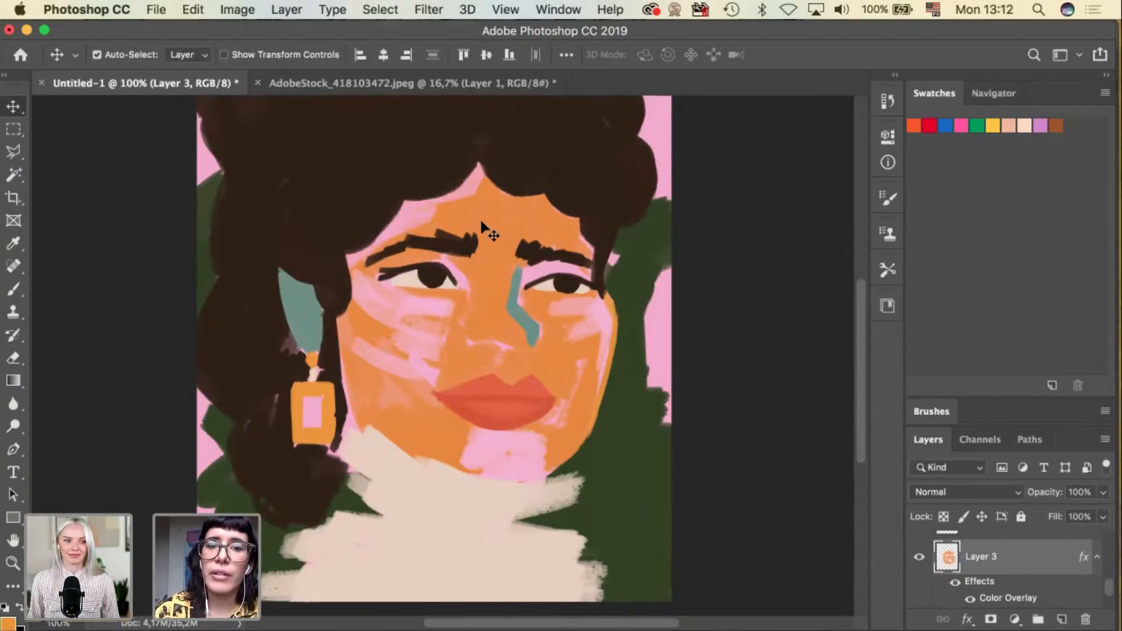
pyautogui.scroll(3, 1026, 582)
pyautogui.scroll(5, 1019, 580)
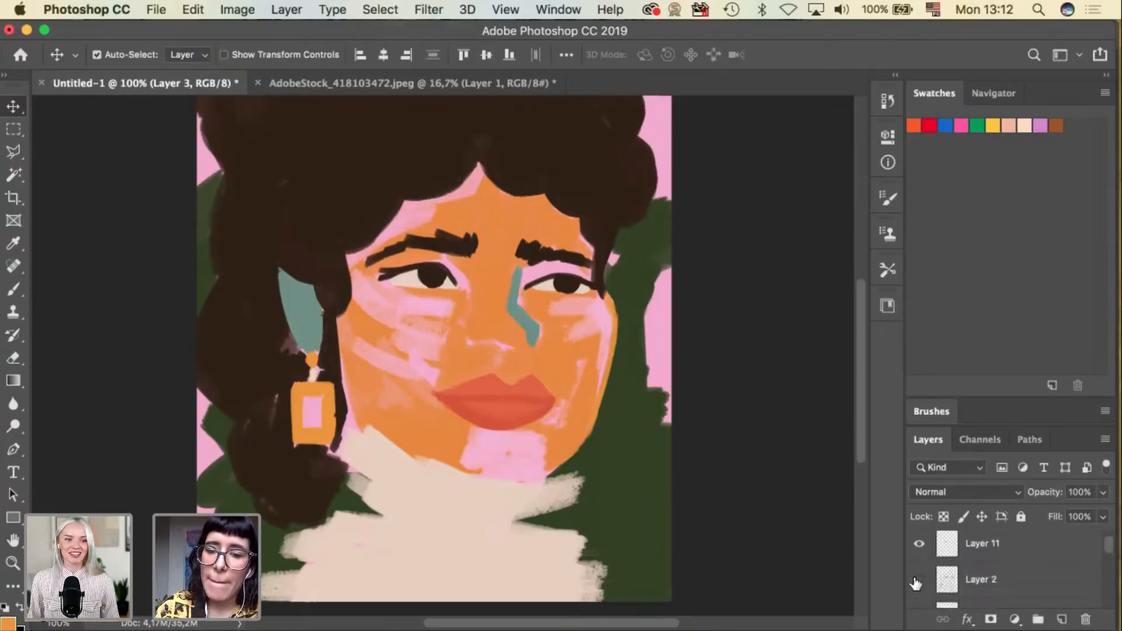
pyautogui.click(918, 580)
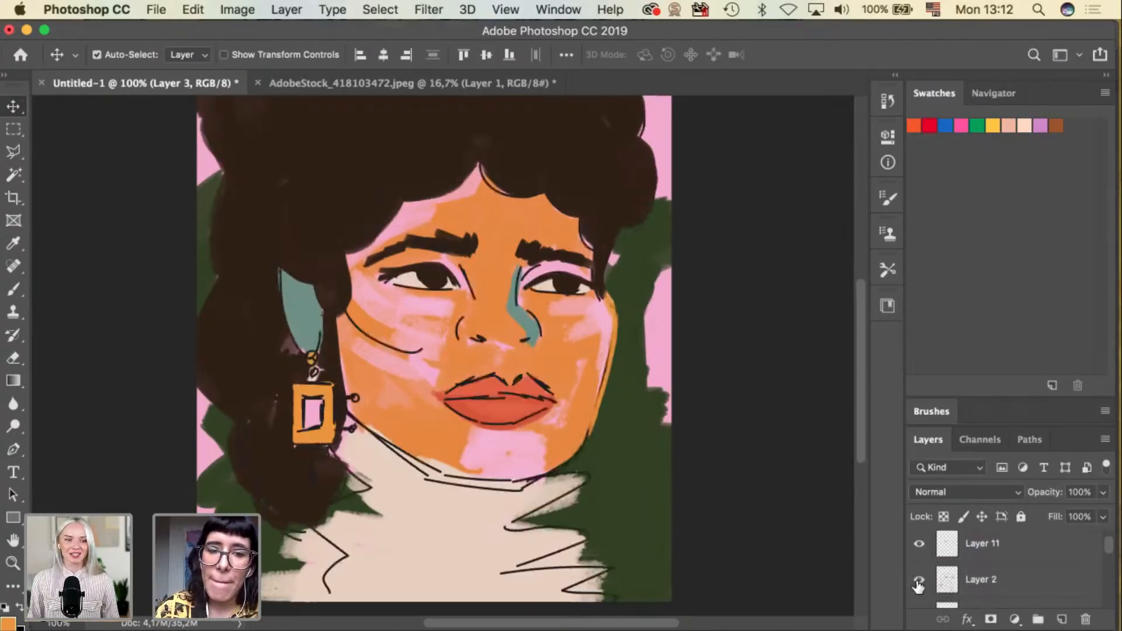
# Sample the skin orange from Layer 3 and darken the foreground color to #cc761a.
pyautogui.click(522, 322)
pyautogui.press('i')
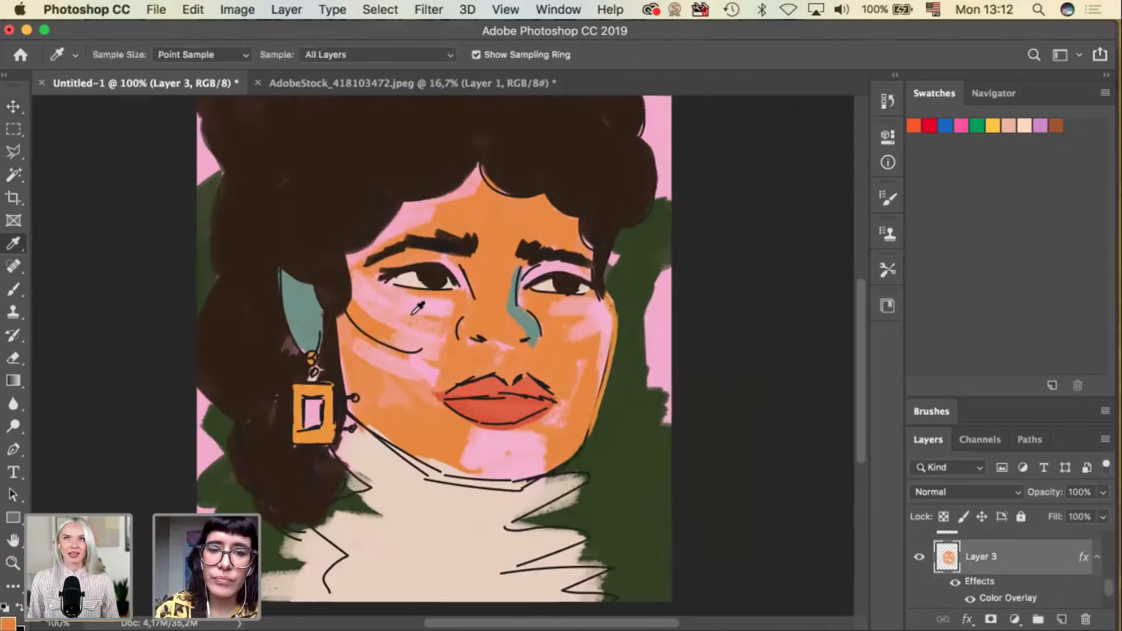
pyautogui.click(8, 623)
pyautogui.moveTo(846, 345)
pyautogui.mouseDown()
pyautogui.moveTo(831, 348)
pyautogui.moveTo(843, 351)
pyautogui.mouseUp()
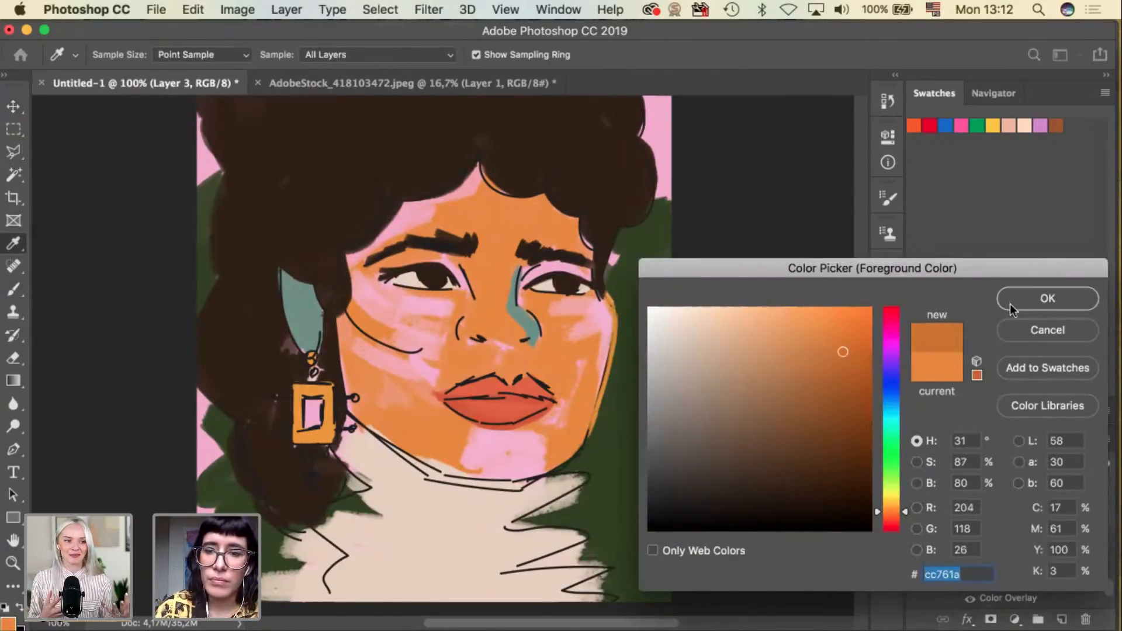
pyautogui.click(1029, 301)
pyautogui.press('v')
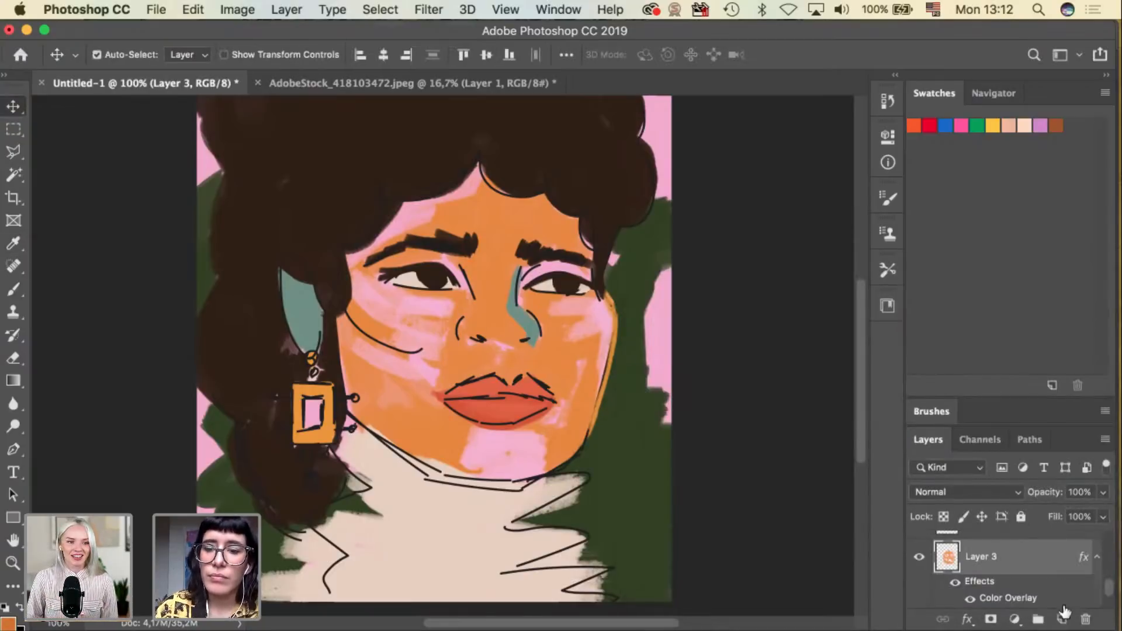
# Add a new layer above Layer 3 and shade around the inner eye and nose in the darker orange with a 35 px brush.
pyautogui.click(1062, 619)
pyautogui.press('b')
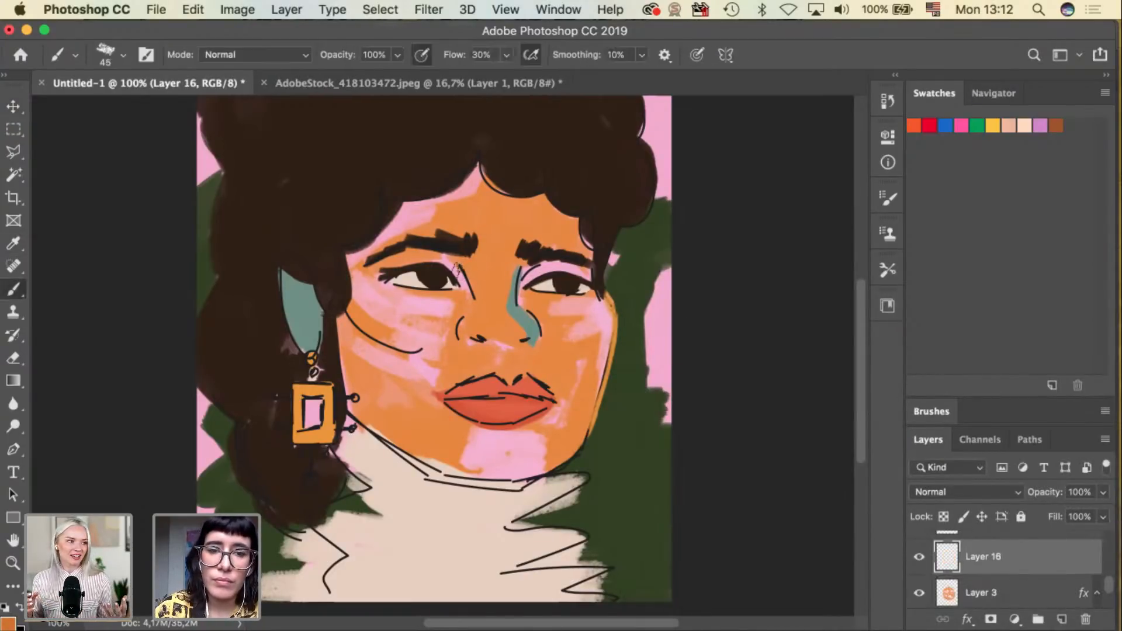
pyautogui.press('[')
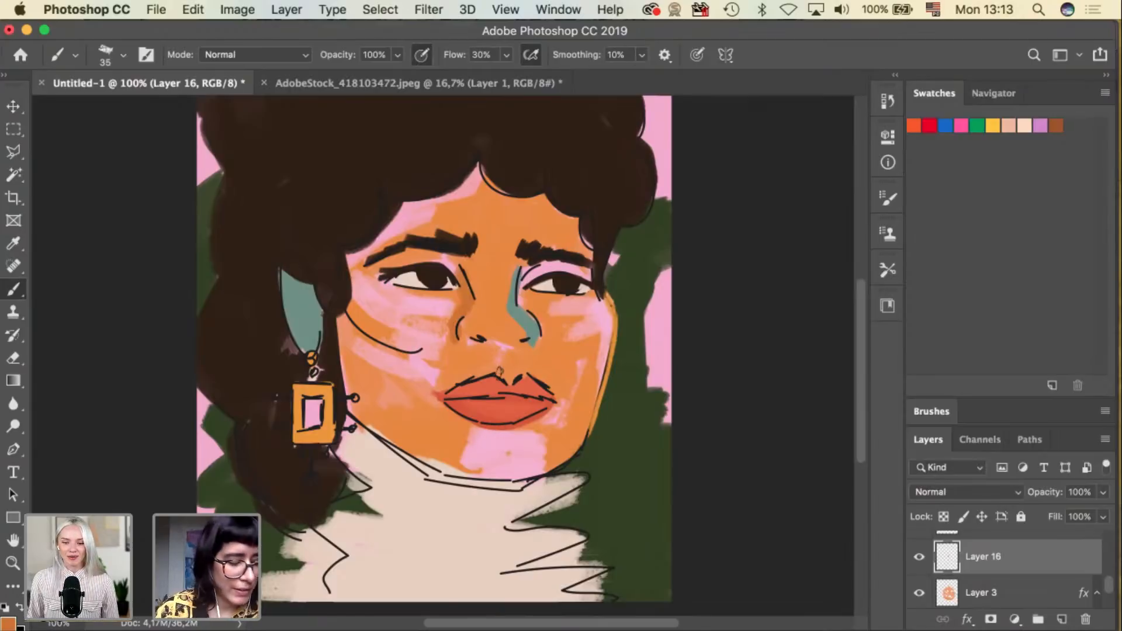
# Paint a darker orange shadow under the lower lip on a new layer above Layer 6, and undo the extra stroke at the chin.
pyautogui.press('v')
pyautogui.click(501, 438)
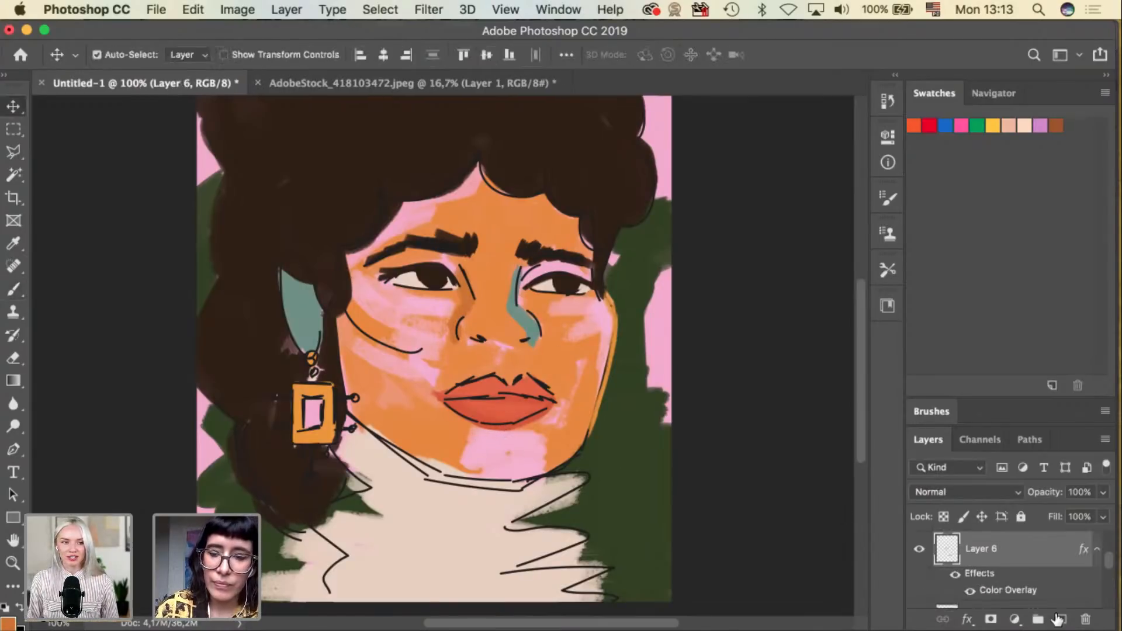
pyautogui.click(1062, 619)
pyautogui.press('b')
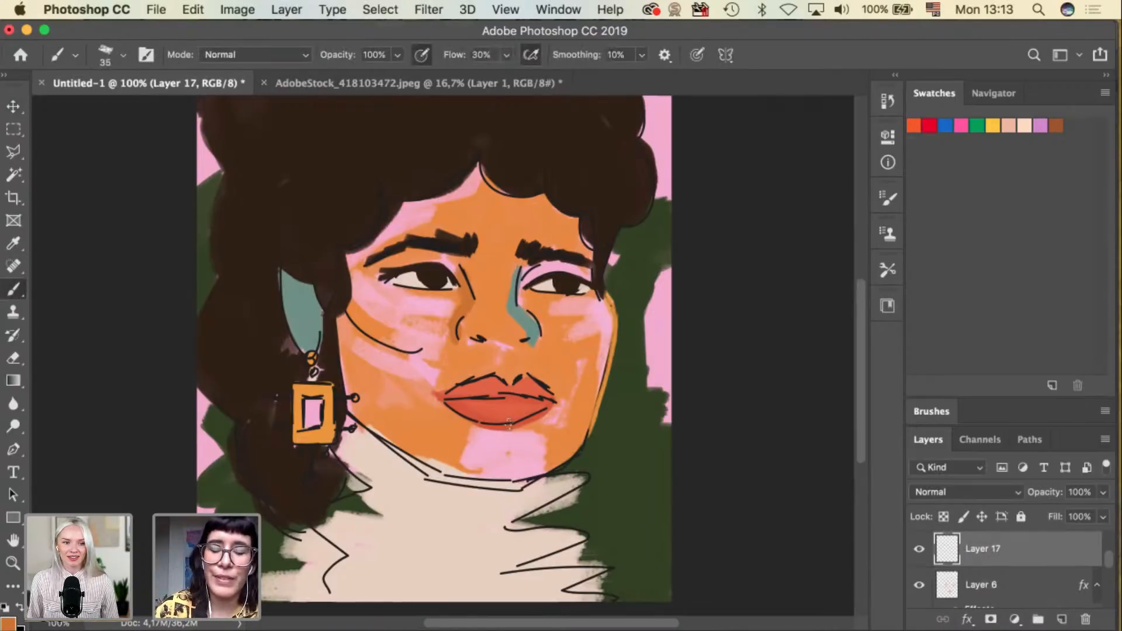
pyautogui.moveTo(482, 433); pyautogui.dragTo(517, 433)
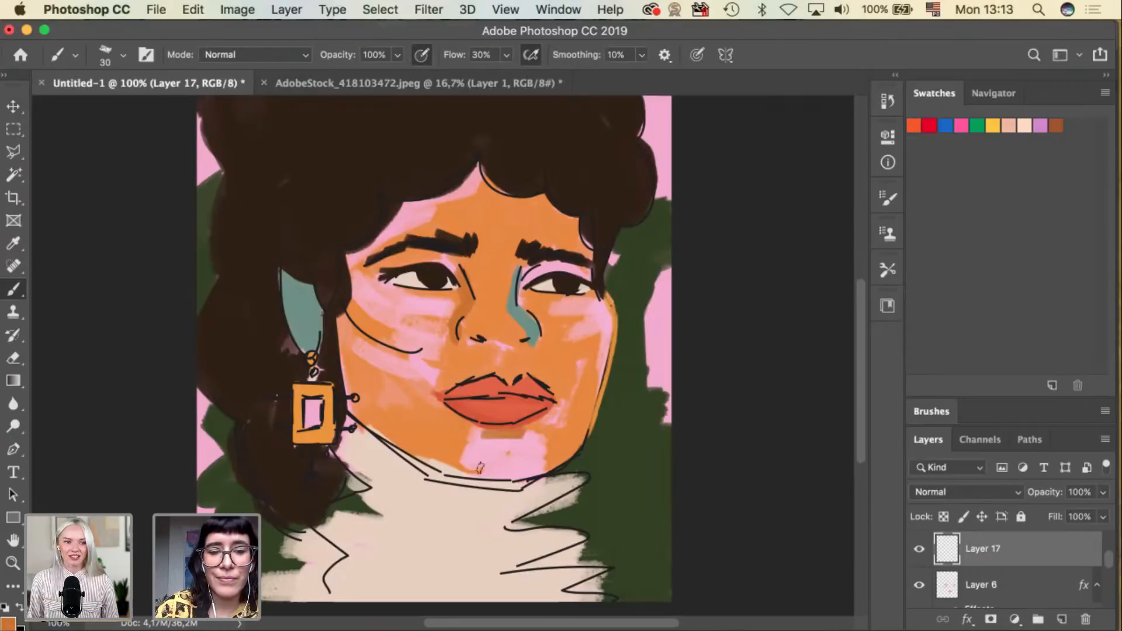
pyautogui.press('super+z')
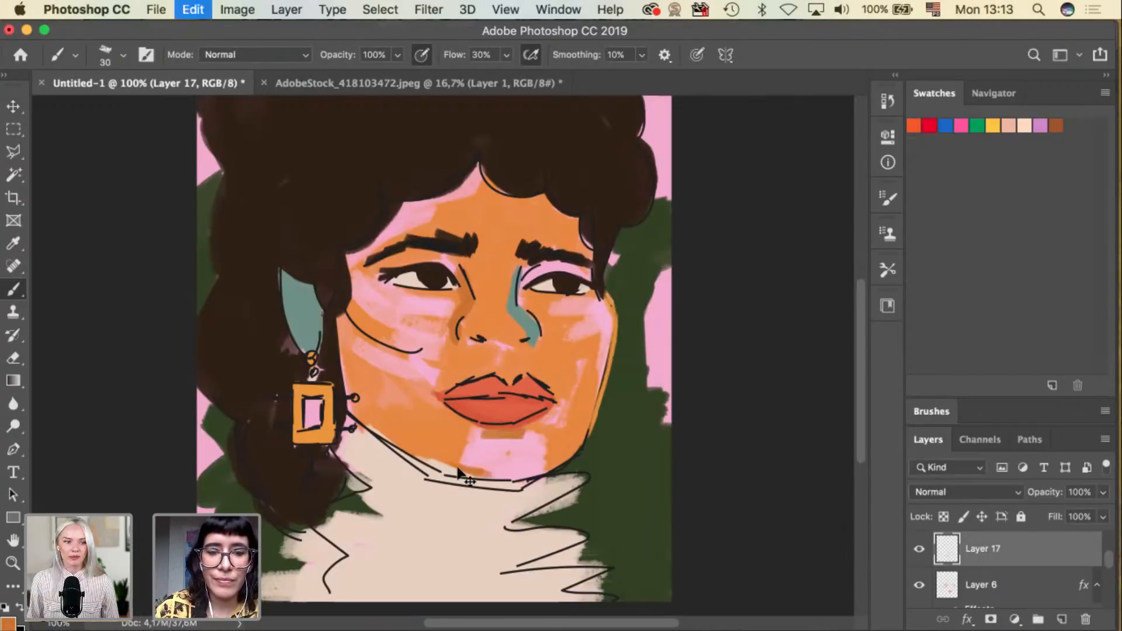
# Add a new layer above Layer 5 and paint a darker orange shadow along the chin and jawline with the 30 px brush.
pyautogui.press('v')
pyautogui.click(437, 504)
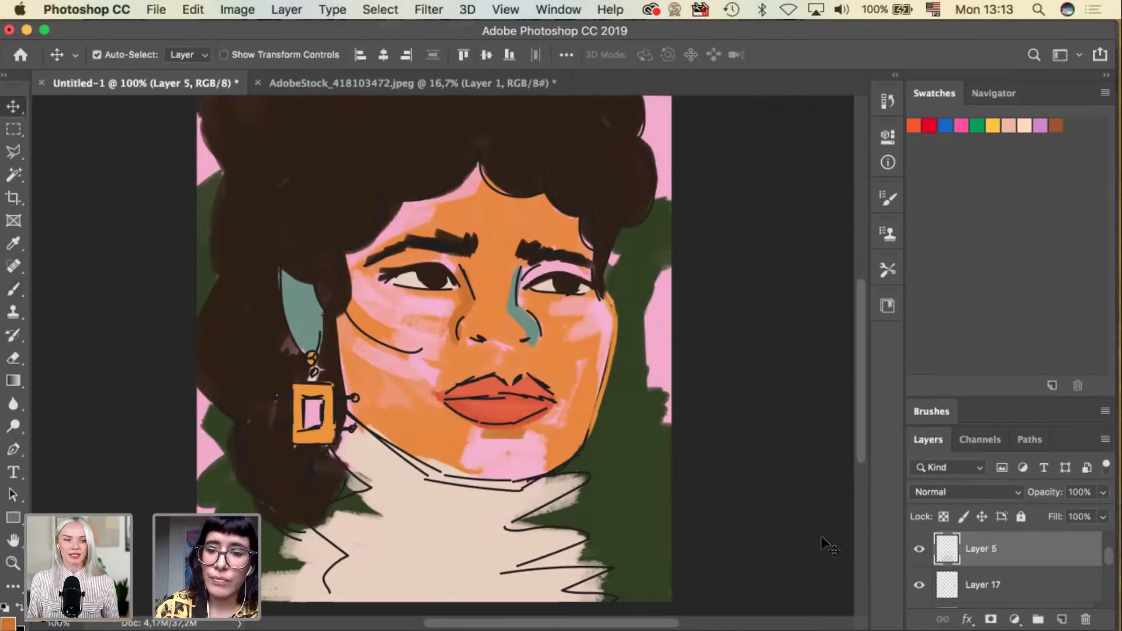
pyautogui.click(1062, 619)
pyautogui.press('b')
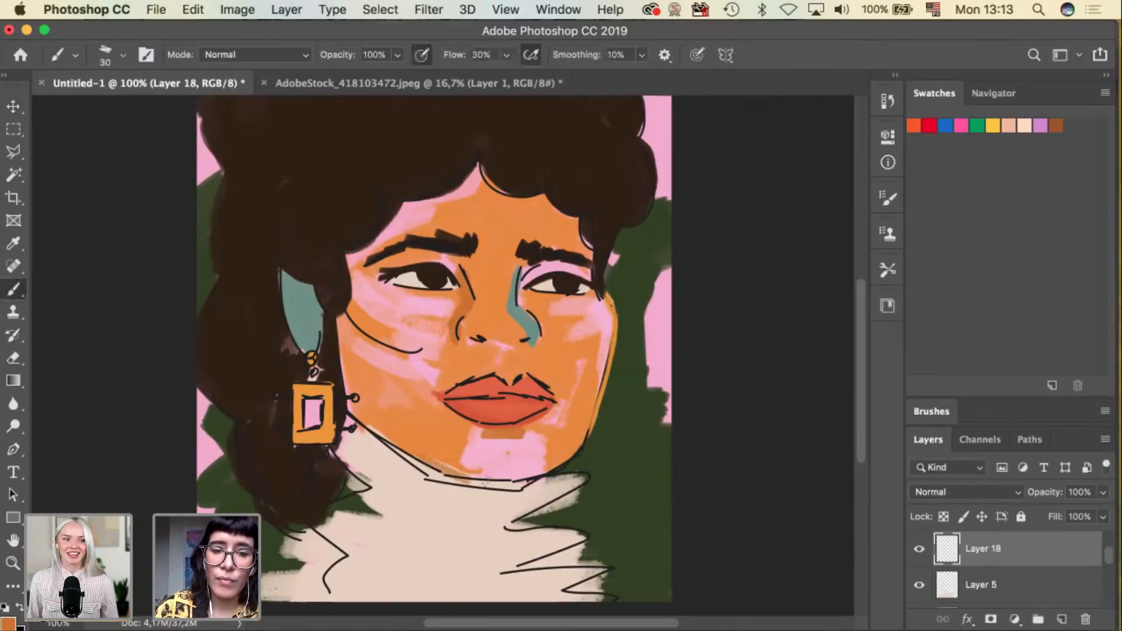
pyautogui.moveTo(524, 473)
pyautogui.mouseDown()
pyautogui.moveTo(559, 467)
pyautogui.moveTo(589, 441)
pyautogui.mouseUp()
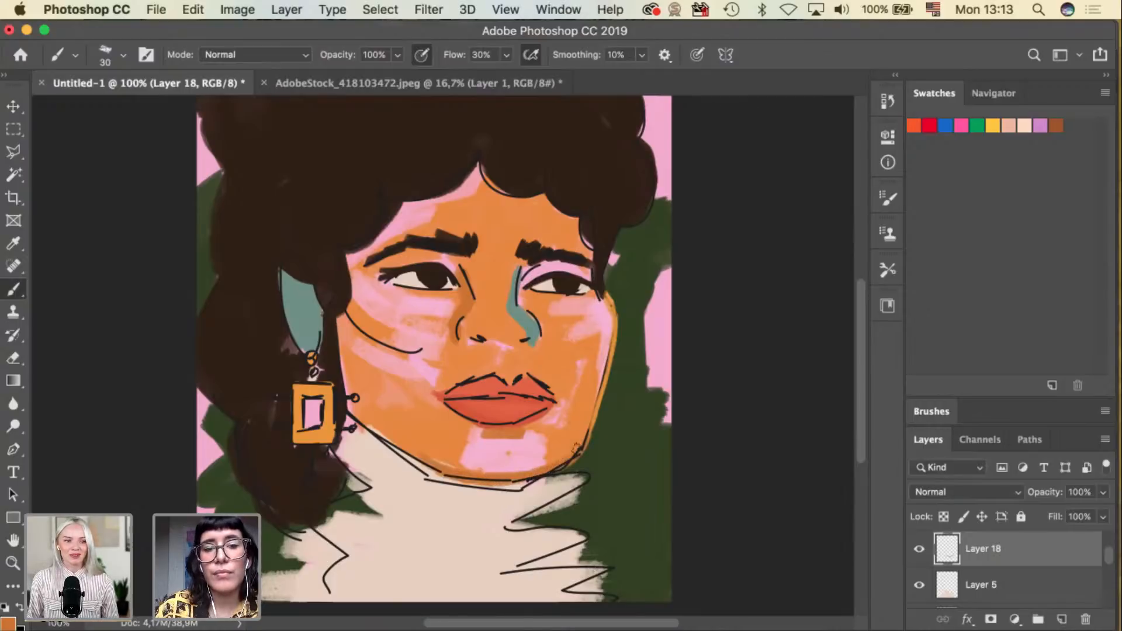
pyautogui.moveTo(366, 416); pyautogui.dragTo(436, 466)
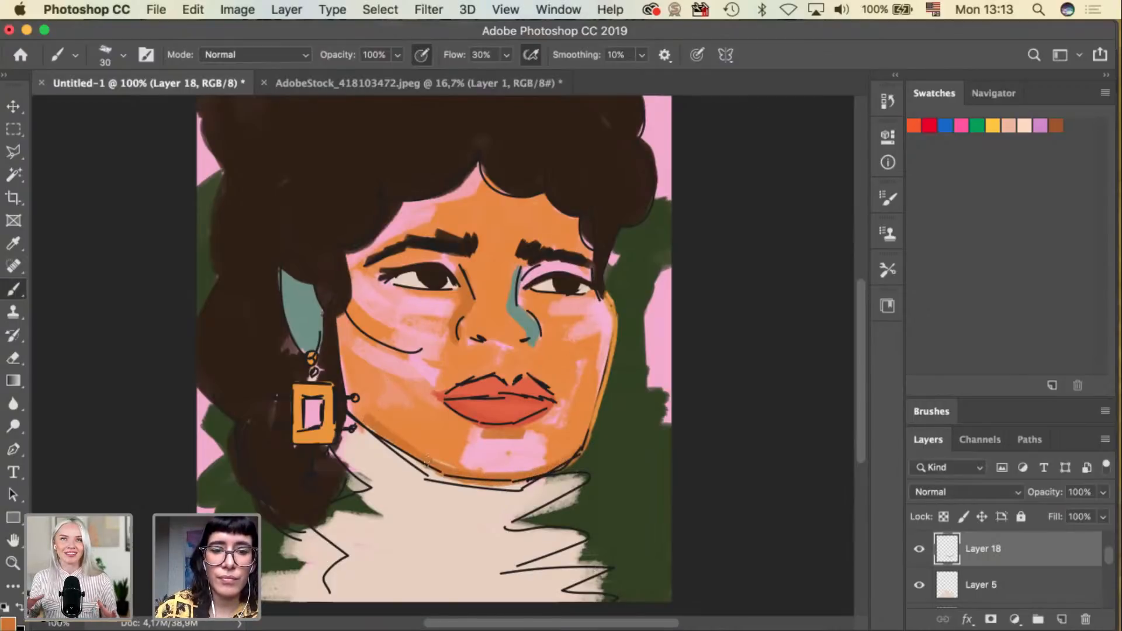
# Hide the line sketch on Layer 2.
pyautogui.press('v')
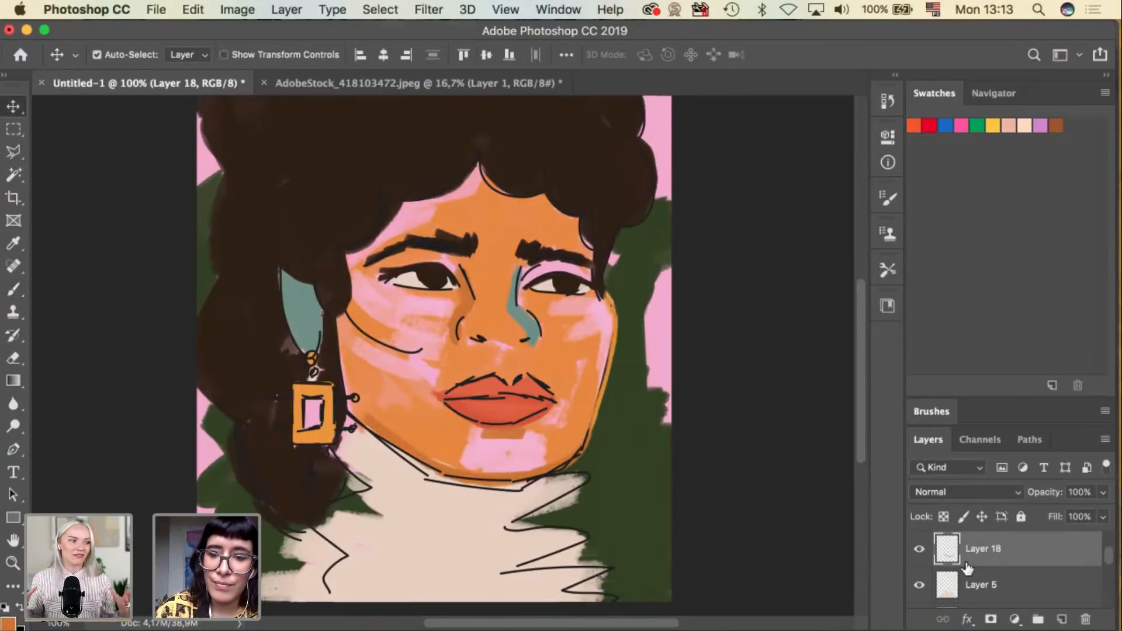
pyautogui.click(566, 468)
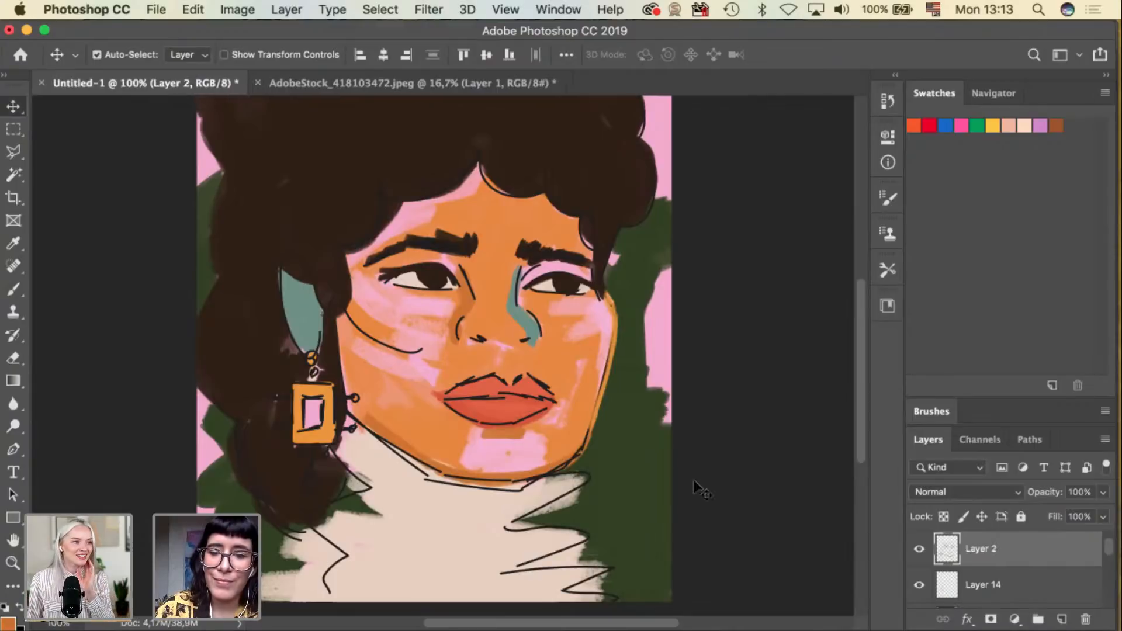
pyautogui.click(920, 550)
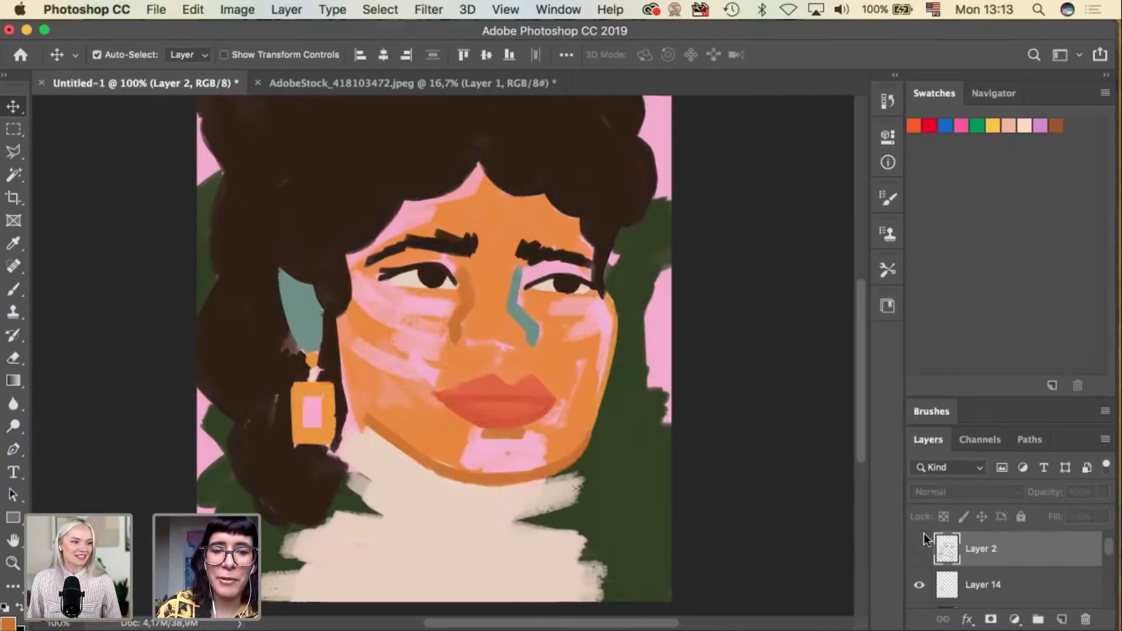
# Extend the dark brown hair on Layer 4 between the earring and the cheek with a 40 px brush, undoing stray strokes.
pyautogui.click(308, 330)
pyautogui.click(267, 344)
pyautogui.press('b')
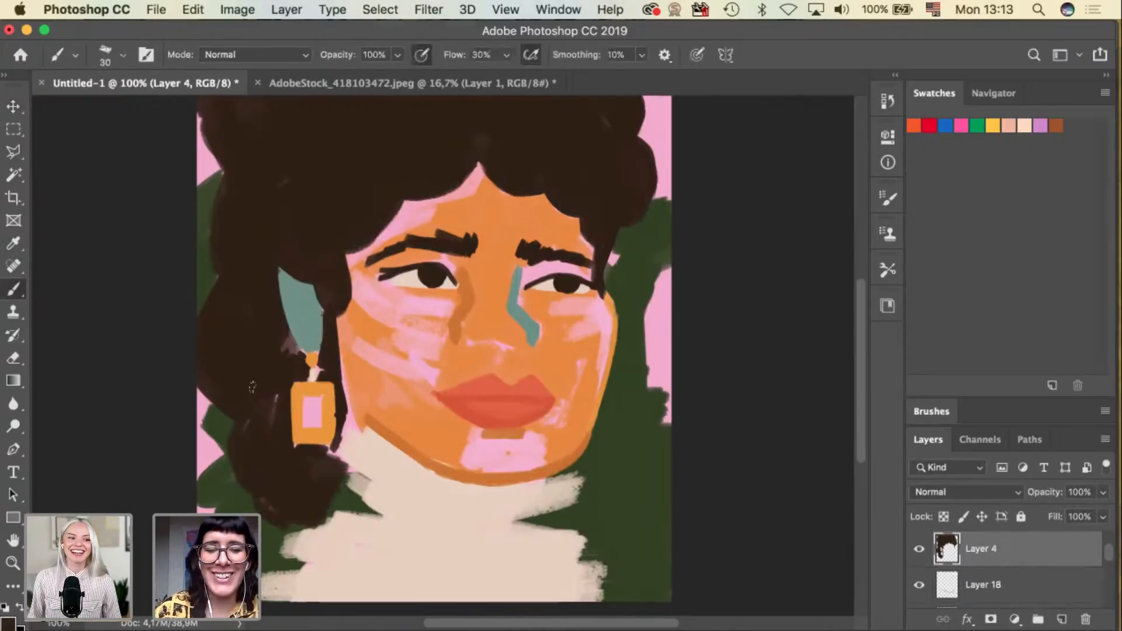
pyautogui.press('v')
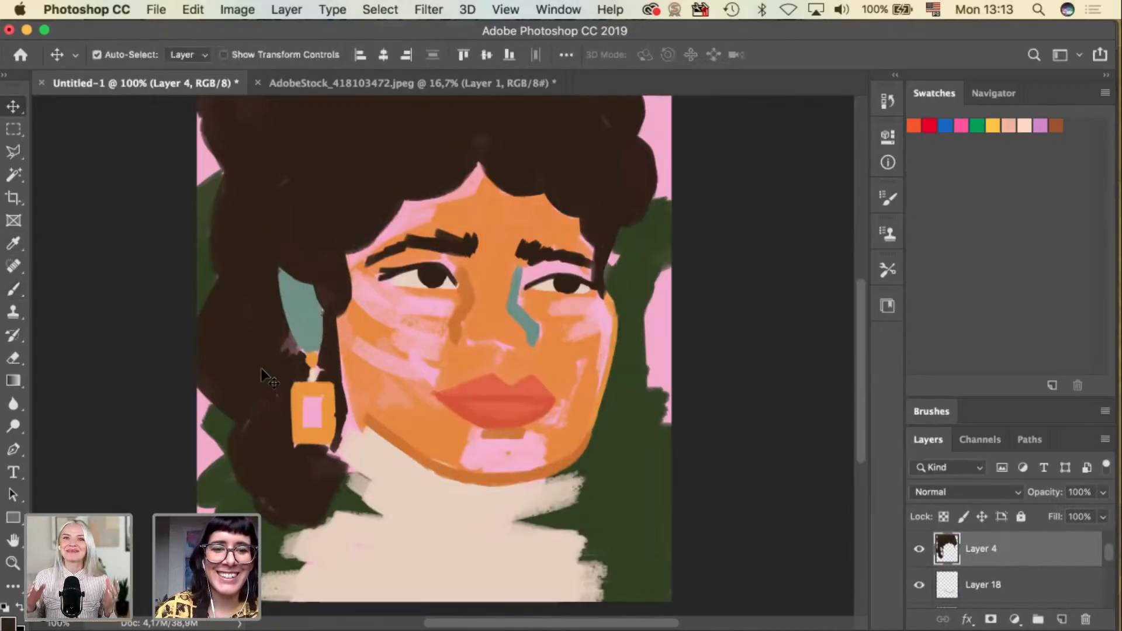
pyautogui.press('b')
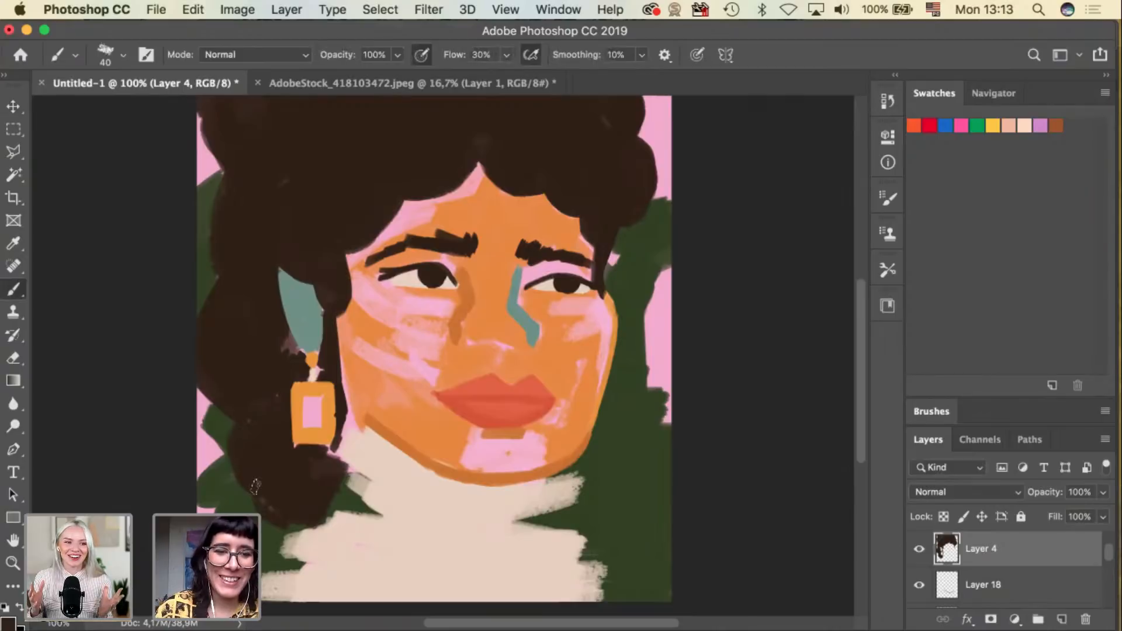
pyautogui.moveTo(352, 406)
pyautogui.mouseDown()
pyautogui.moveTo(351, 427)
pyautogui.moveTo(339, 346)
pyautogui.moveTo(350, 418)
pyautogui.mouseUp()
pyautogui.press('super+z')
pyautogui.moveTo(340, 355)
pyautogui.mouseDown()
pyautogui.moveTo(351, 420)
pyautogui.moveTo(341, 351)
pyautogui.moveTo(353, 410)
pyautogui.moveTo(341, 393)
pyautogui.moveTo(341, 463)
pyautogui.moveTo(380, 491)
pyautogui.moveTo(341, 452)
pyautogui.moveTo(347, 423)
pyautogui.moveTo(352, 453)
pyautogui.mouseUp()
pyautogui.press('super+z')
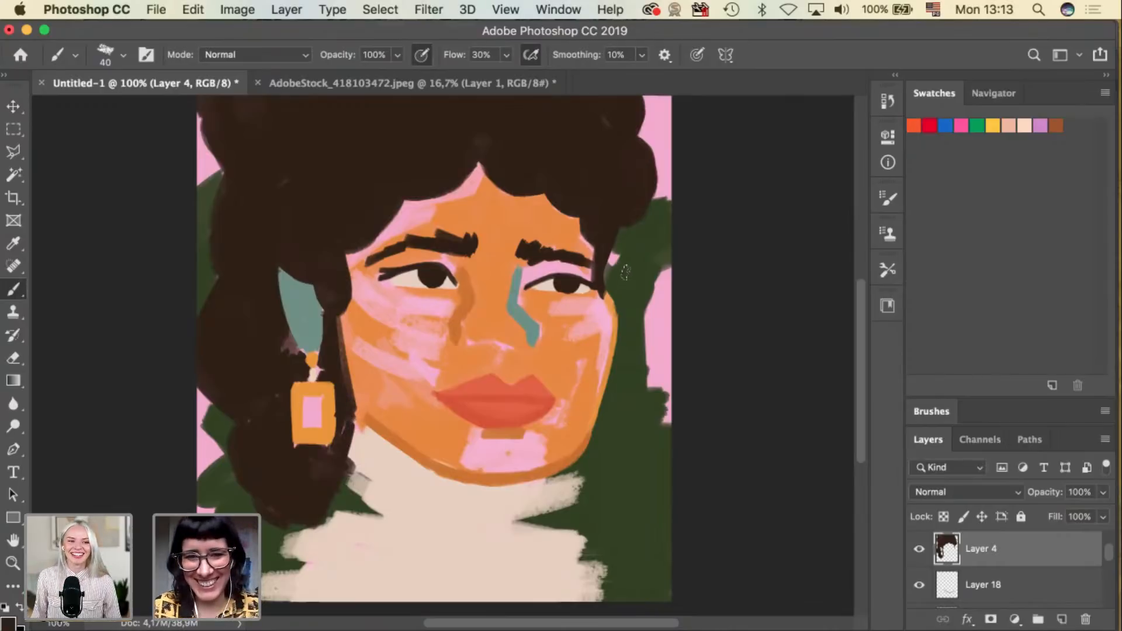
# Select Layer 5 below the jaw shadow layer and show the line sketch on Layer 2 again.
pyautogui.press('v')
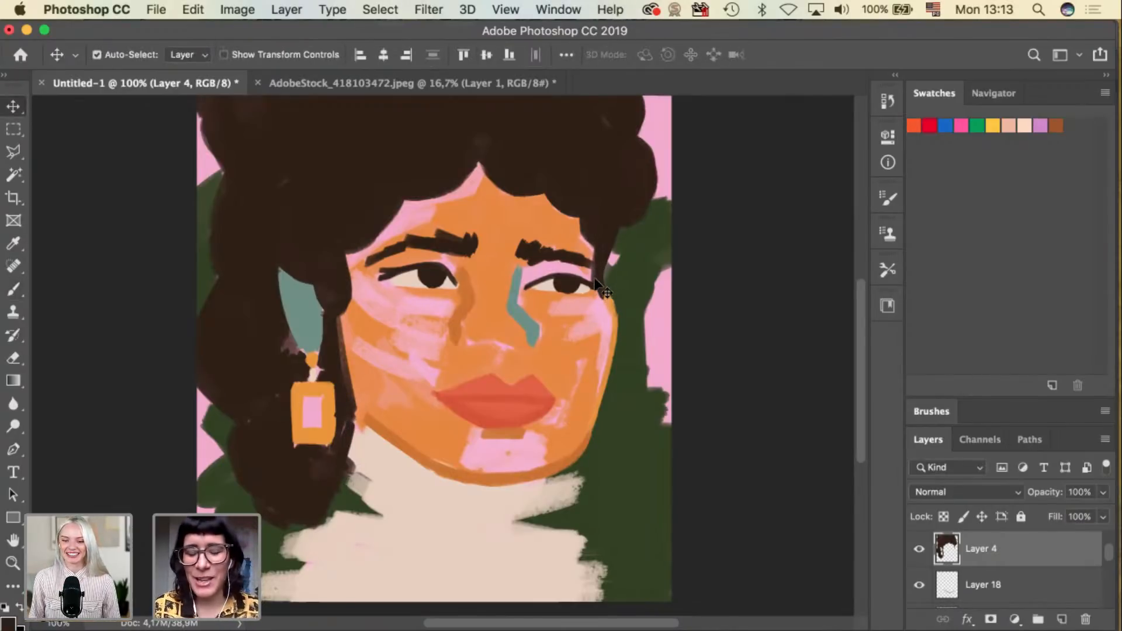
pyautogui.click(600, 291)
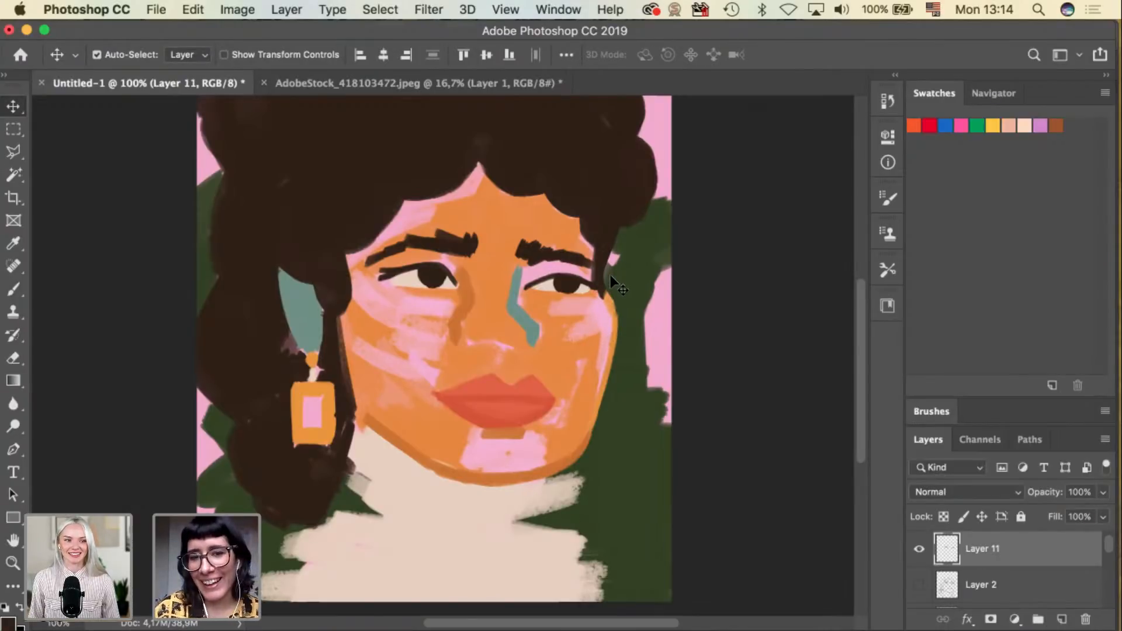
pyautogui.click(450, 478)
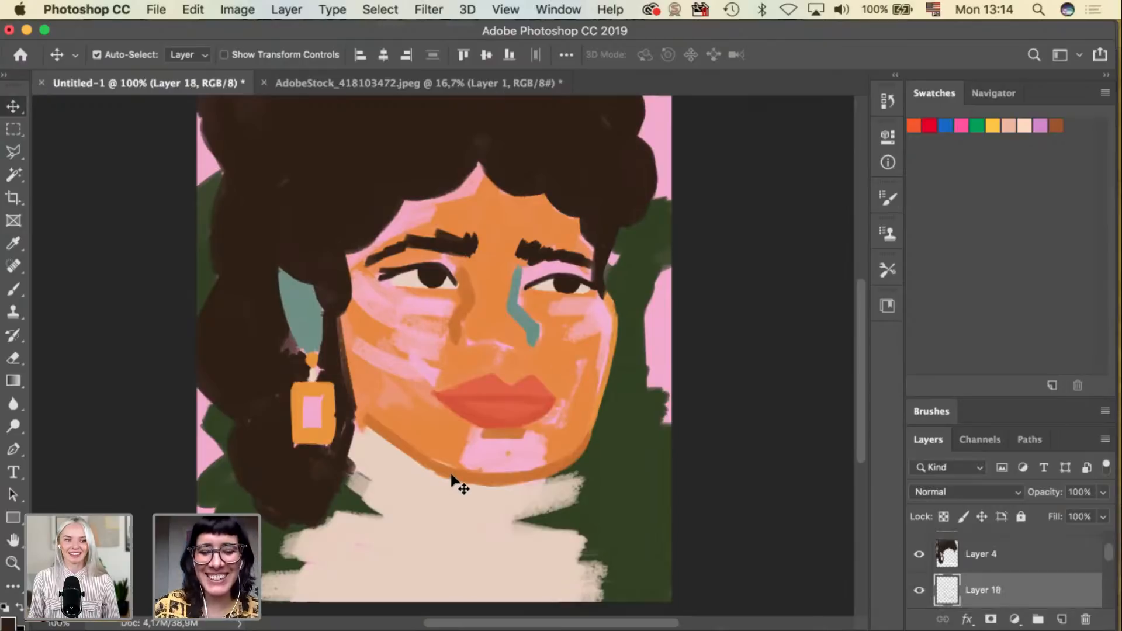
pyautogui.hotkey('alt', '[')
pyautogui.press('b')
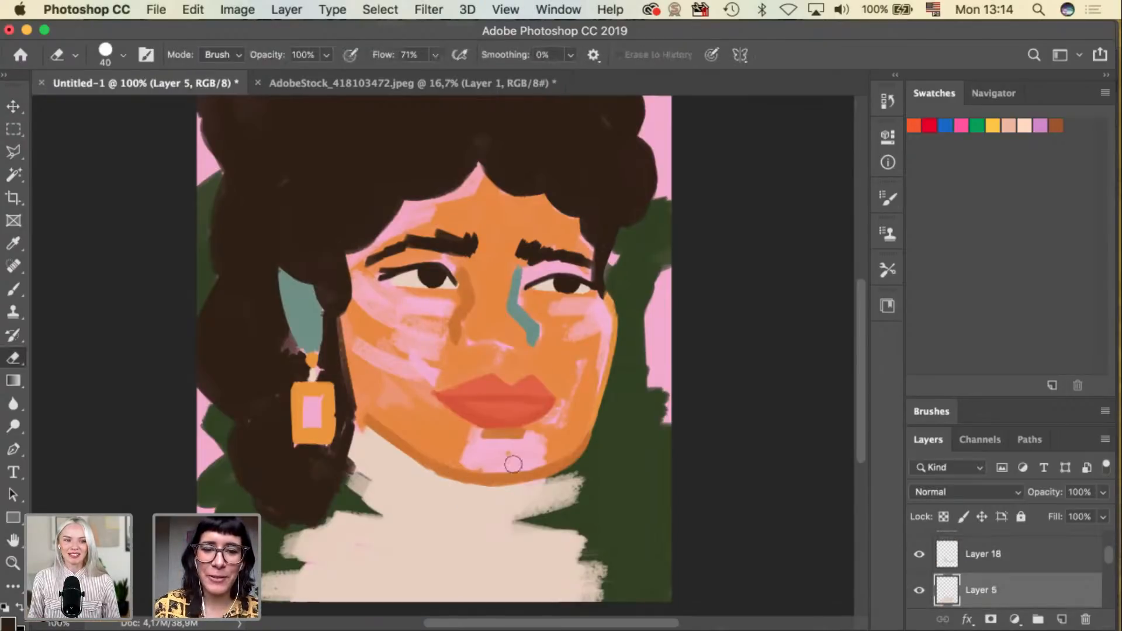
pyautogui.press('v')
pyautogui.scroll(3, 982, 579)
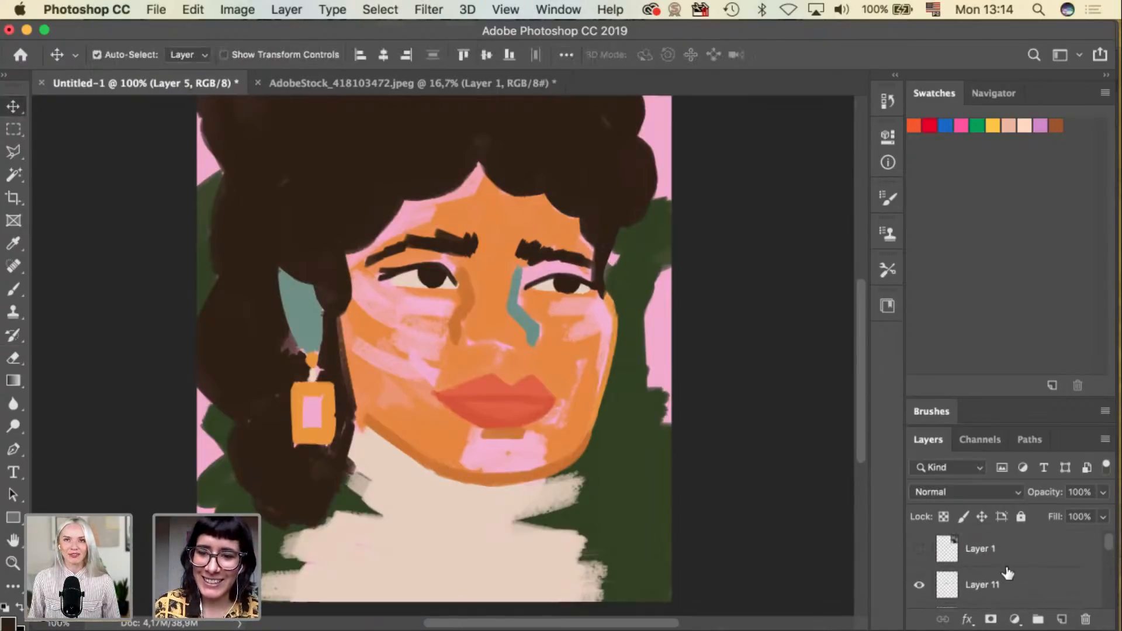
pyautogui.scroll(-1, 926, 592)
pyautogui.click(919, 578)
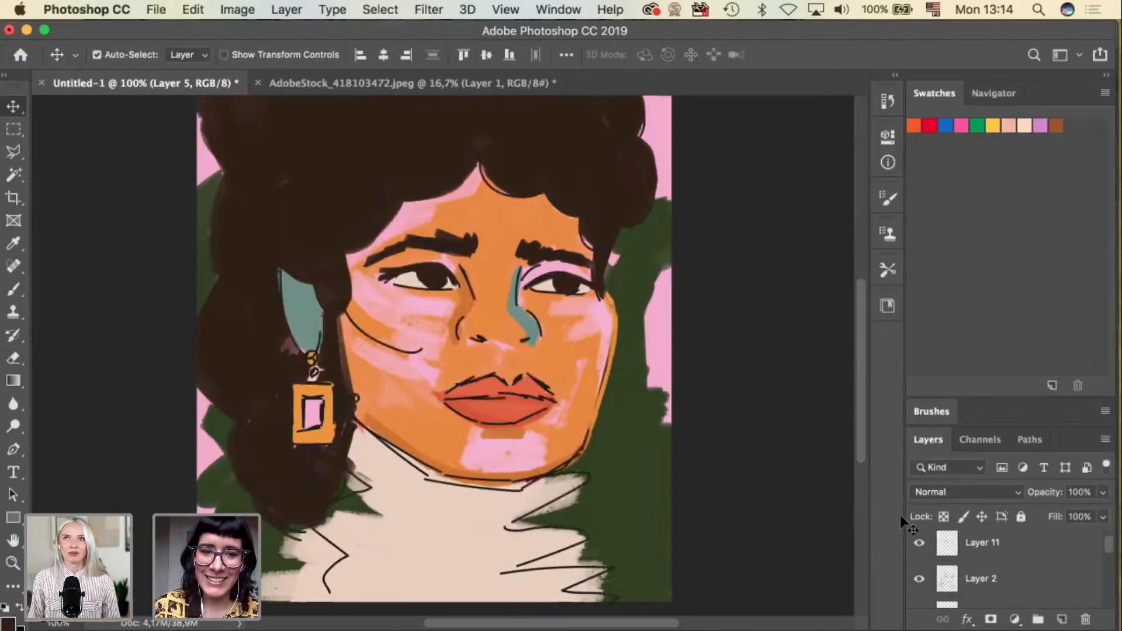
pyautogui.press('i')
pyautogui.click(466, 298)
pyautogui.click(13, 624)
pyautogui.moveTo(842, 351)
pyautogui.mouseDown()
pyautogui.moveTo(825, 381)
pyautogui.moveTo(846, 384)
pyautogui.mouseUp()
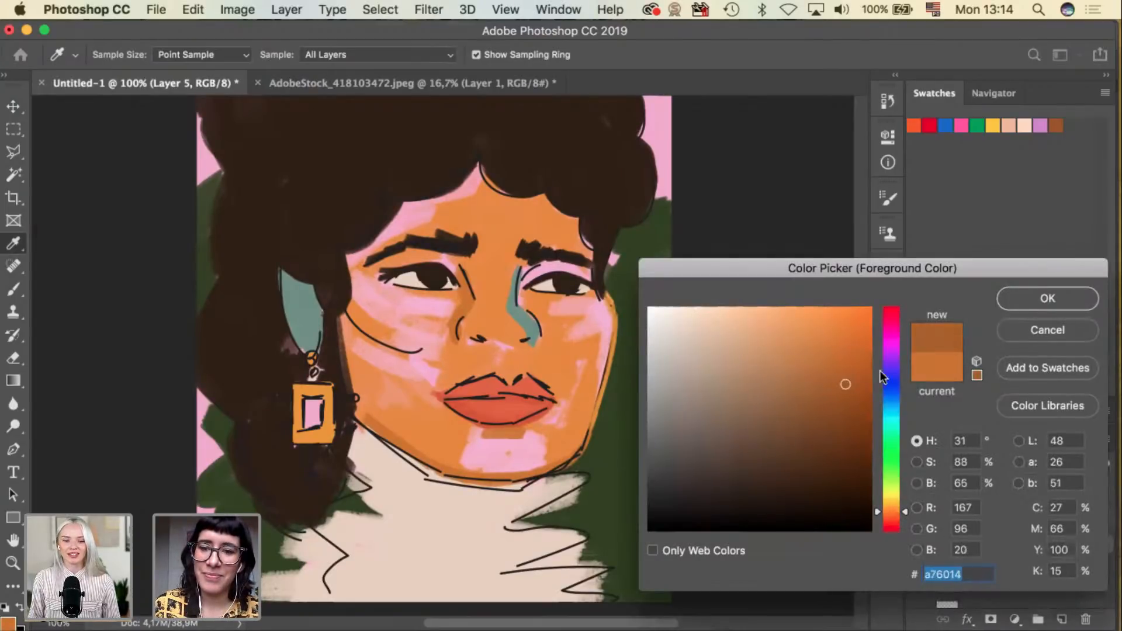
pyautogui.click(889, 507)
pyautogui.moveTo(889, 507); pyautogui.dragTo(889, 504)
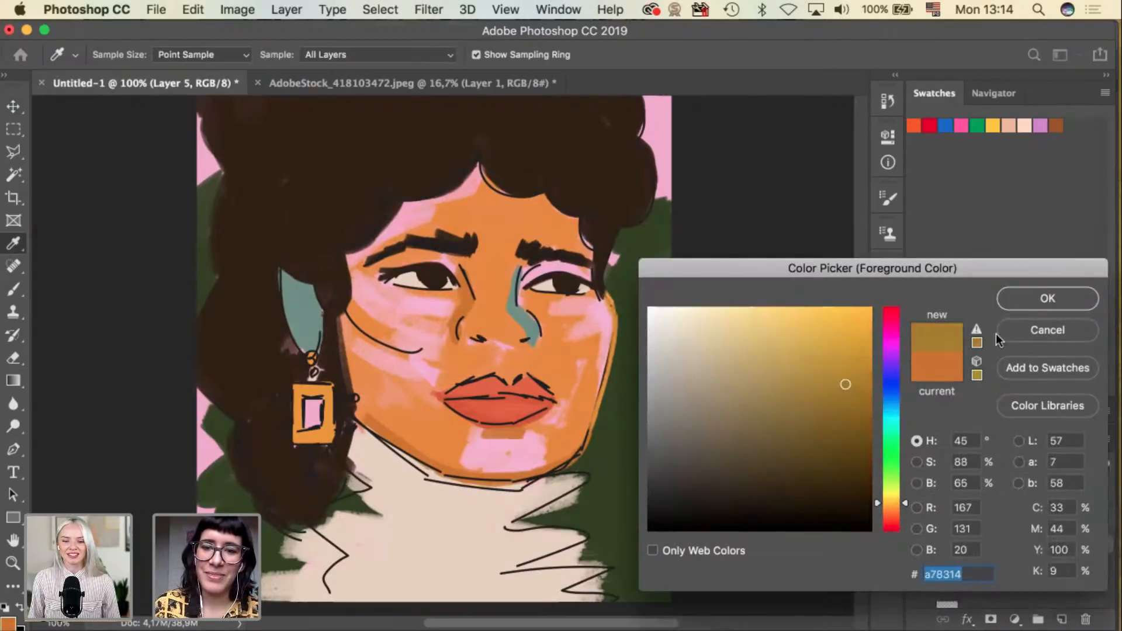
pyautogui.press('Return')
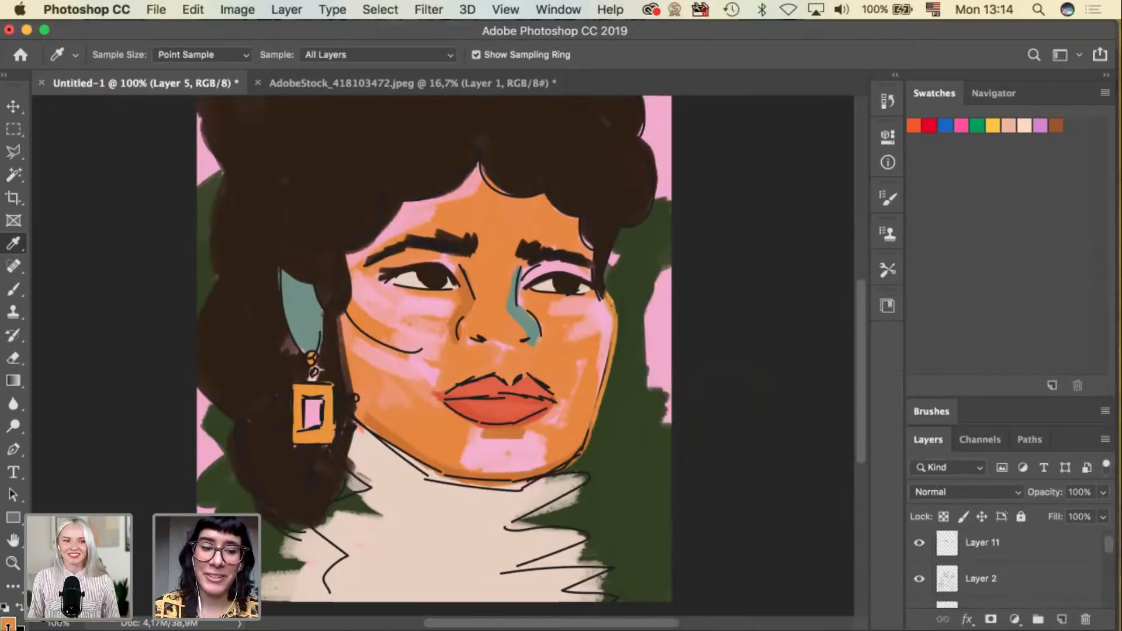
# Darken the foreground color to #be6e18 and paint nostril shadows under the nose on Layer 5 with a 20 px brush.
pyautogui.click(7, 623)
pyautogui.moveTo(846, 353); pyautogui.dragTo(844, 364)
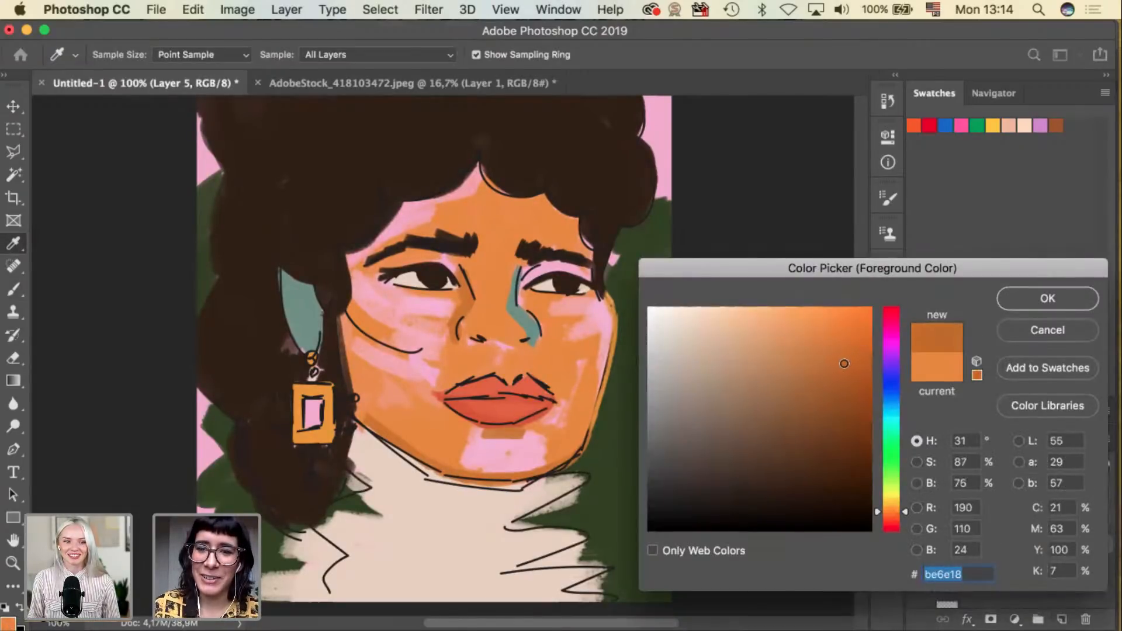
pyautogui.click(1005, 298)
pyautogui.press('b')
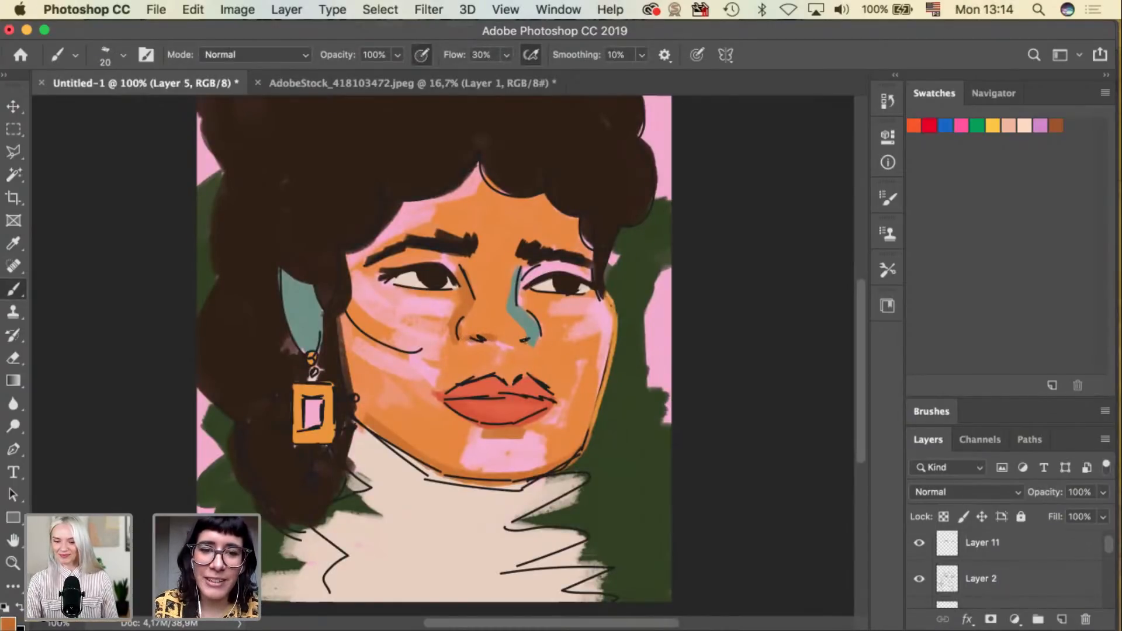
pyautogui.press('v')
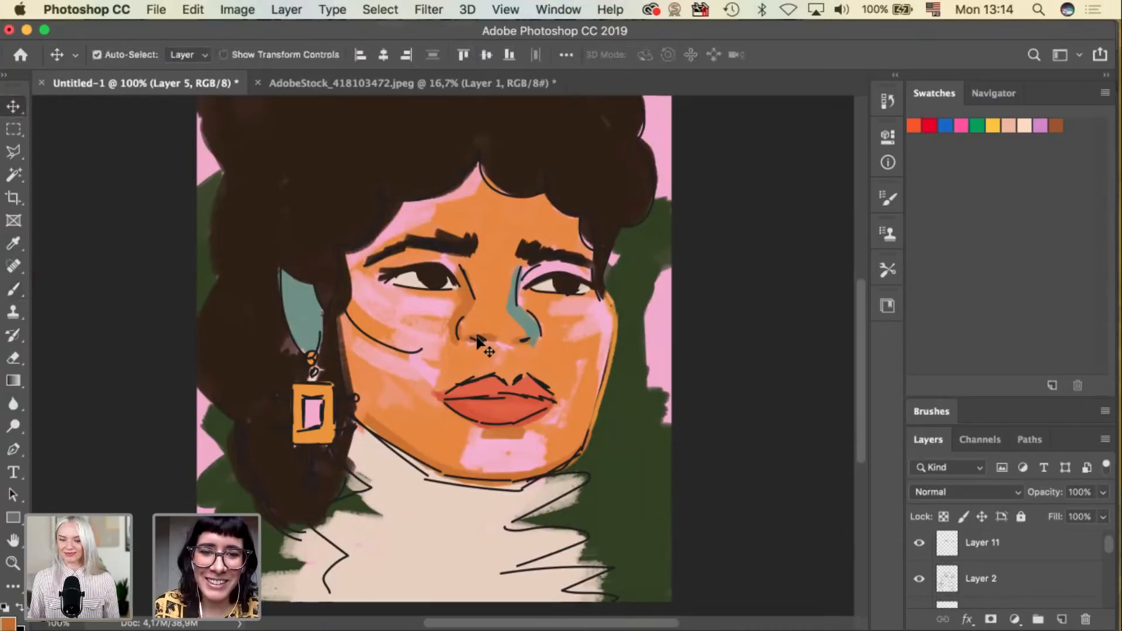
# Hide the line sketch on Layer 2 and touch up the nostril shadow beside the teal nose line.
pyautogui.click(919, 579)
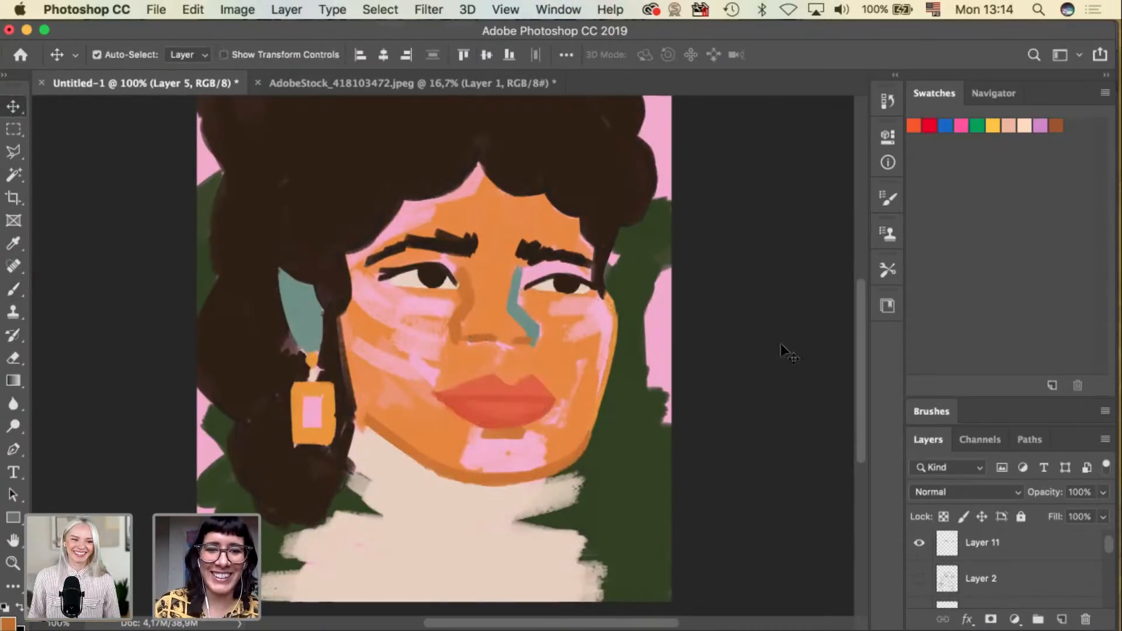
pyautogui.press('i')
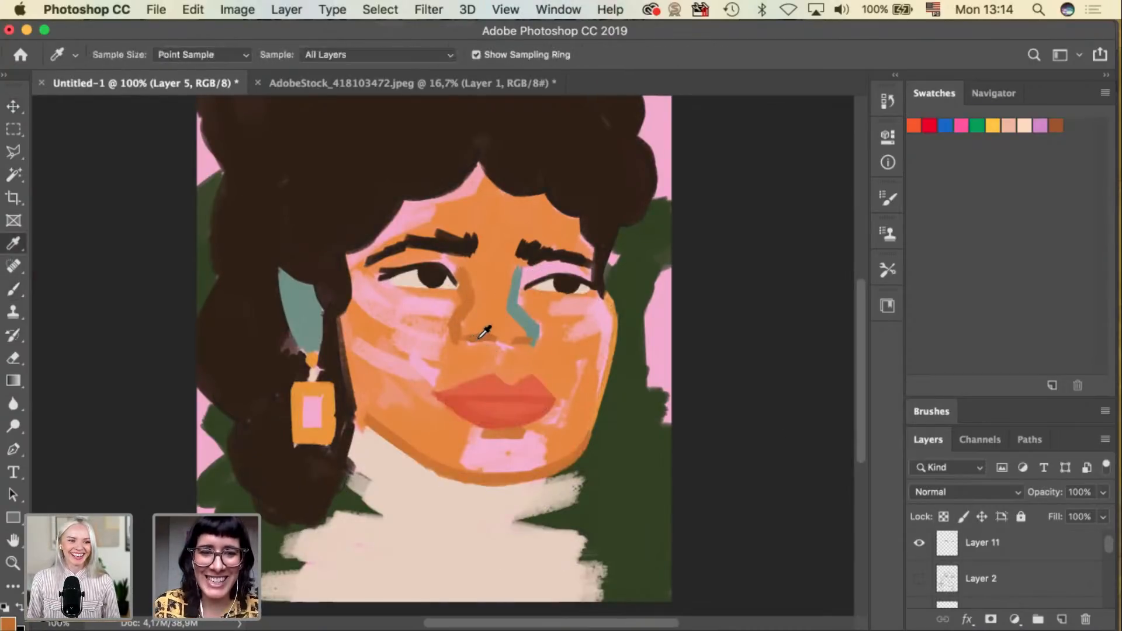
pyautogui.press('v')
pyautogui.press('b')
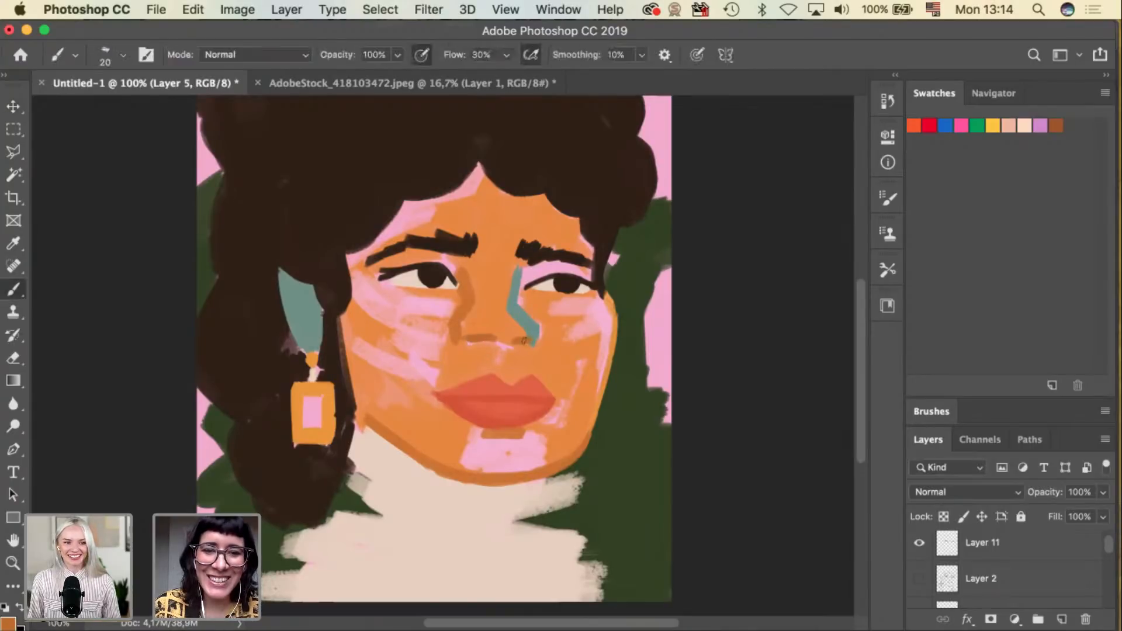
# Sample the teal nose line on Layer 8, lighten the color to #87b6aa, and paint a highlight along the line.
pyautogui.press('v')
pyautogui.click(534, 325)
pyautogui.press('i')
pyautogui.click(532, 328)
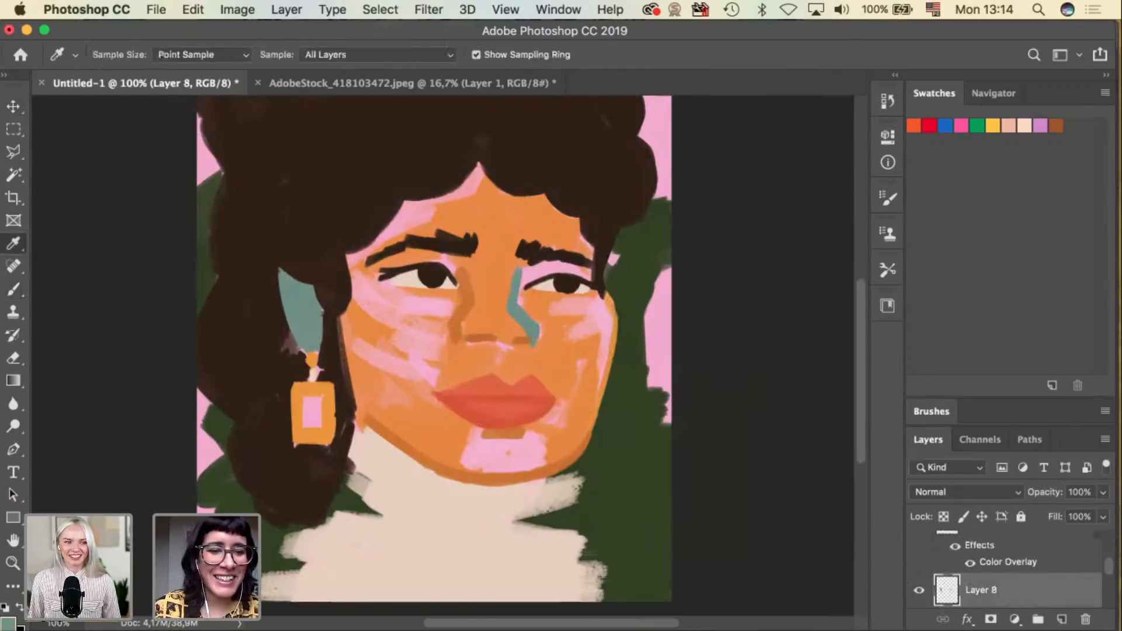
pyautogui.click(9, 622)
pyautogui.click(706, 367)
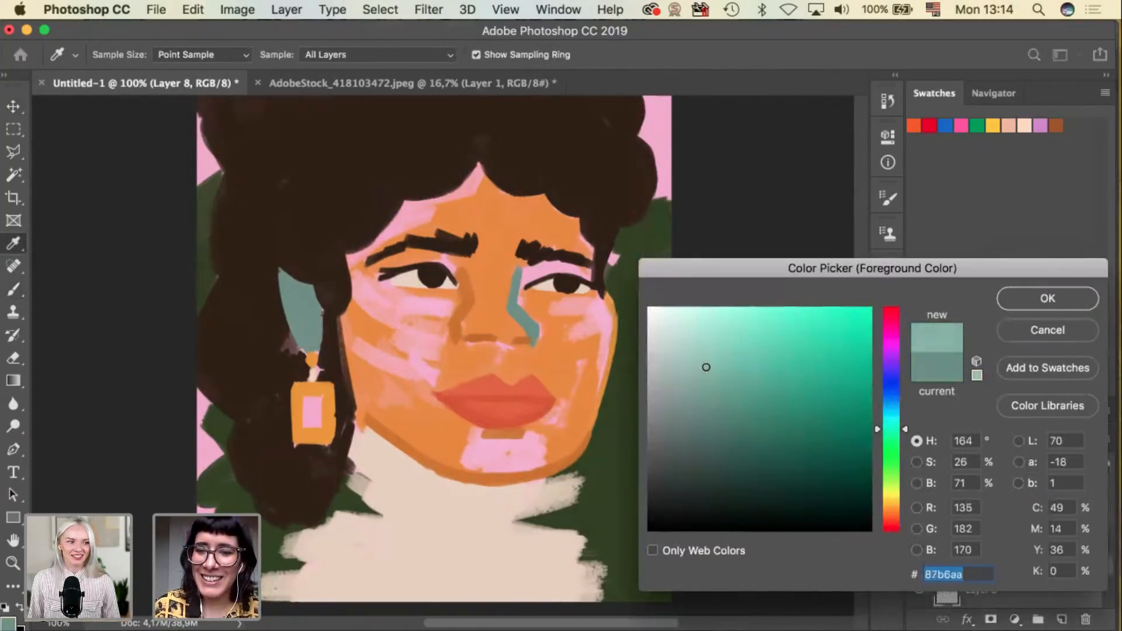
pyautogui.click(1000, 309)
pyautogui.press('b')
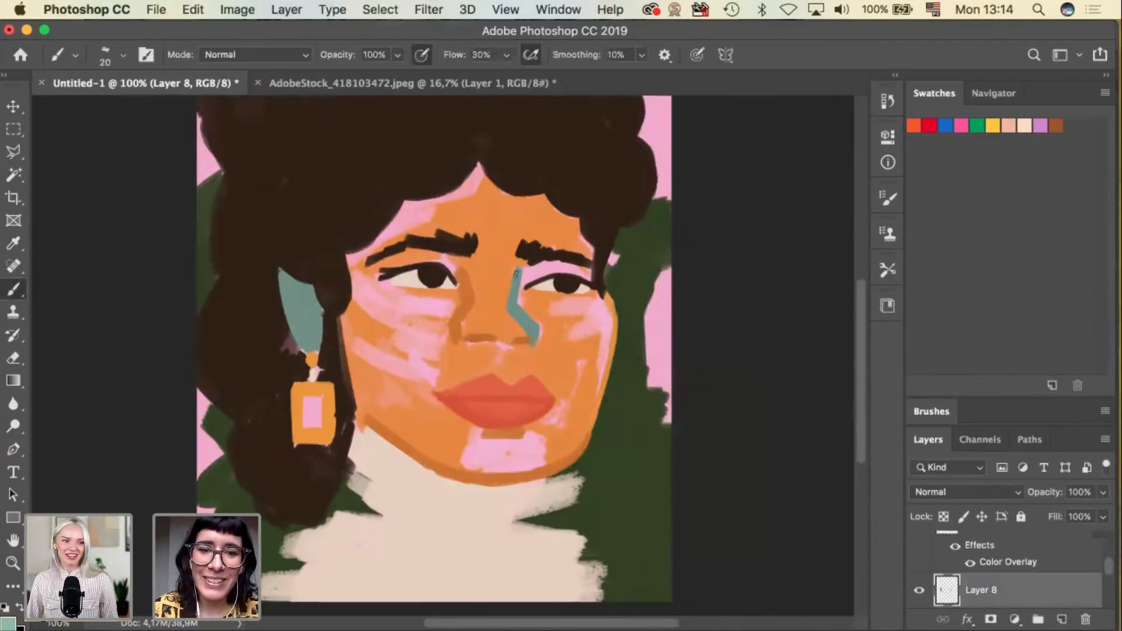
pyautogui.moveTo(514, 306)
pyautogui.mouseDown()
pyautogui.moveTo(520, 272)
pyautogui.moveTo(514, 305)
pyautogui.moveTo(537, 330)
pyautogui.mouseUp()
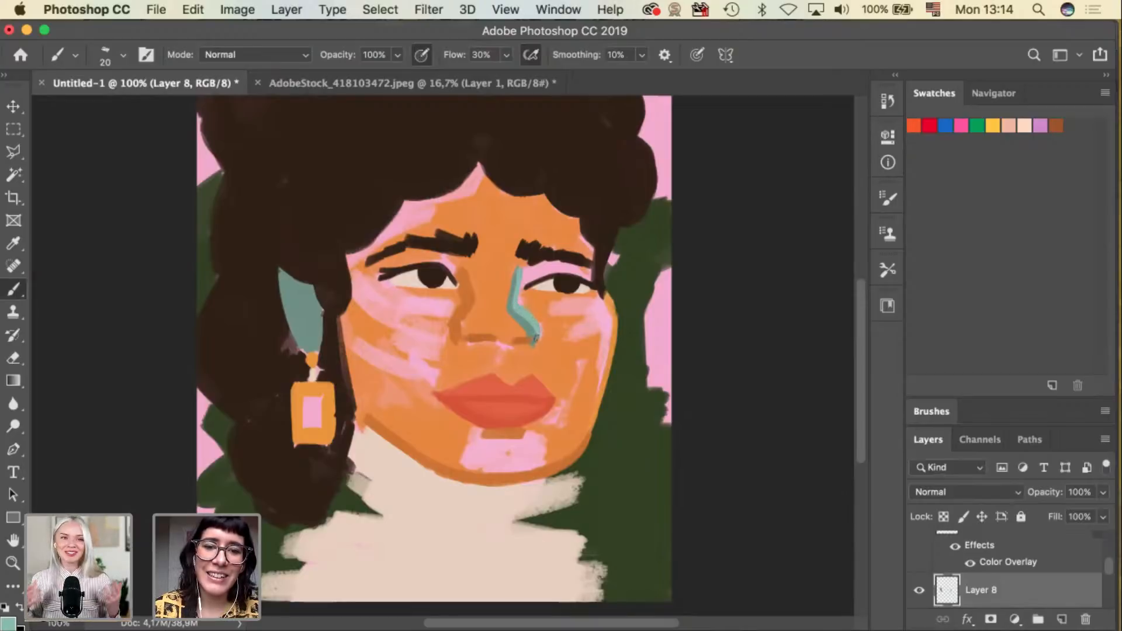
# Sample the skin orange and paint over the edge of the teal nose line on Layer 8 to thin it.
pyautogui.press('v')
pyautogui.press('b')
pyautogui.keyDown('alt'); pyautogui.click(479, 301); pyautogui.keyUp('alt')
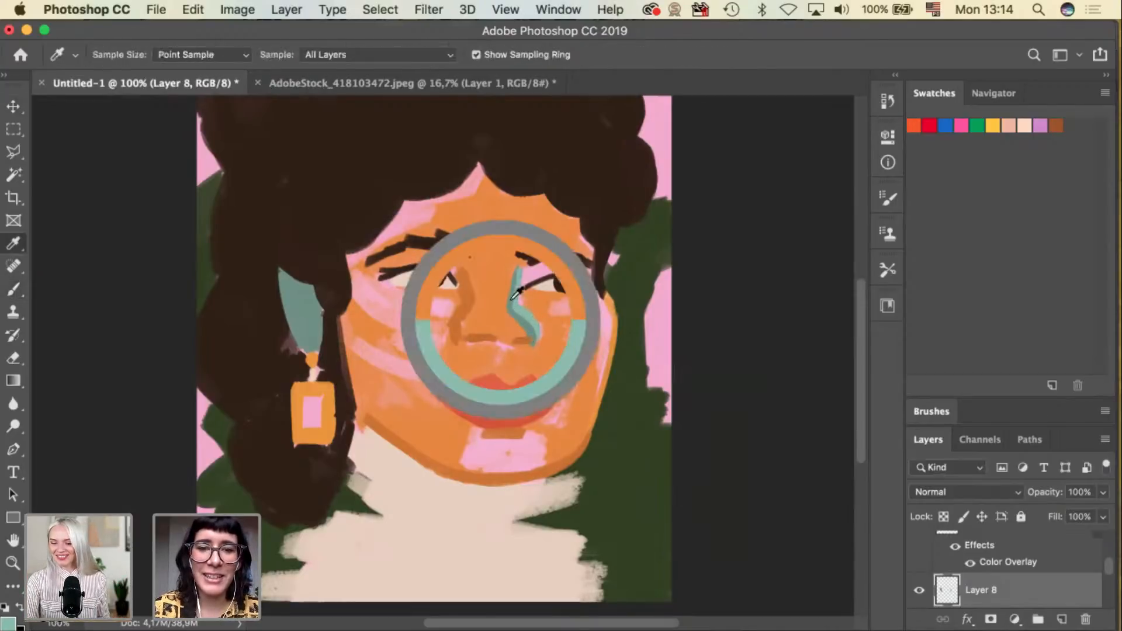
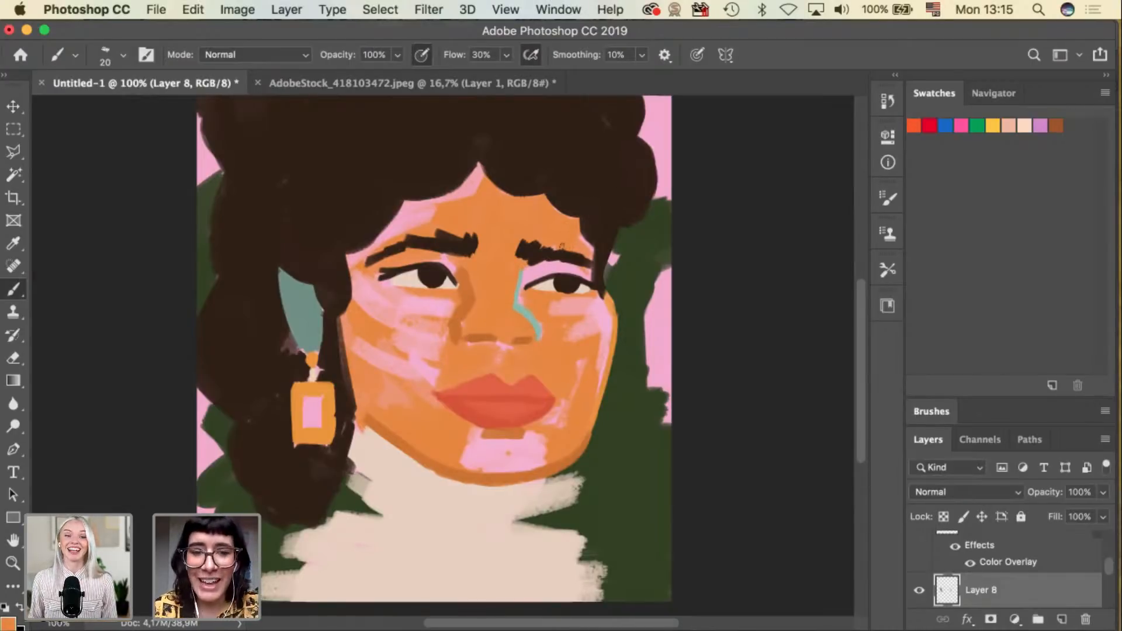
pyautogui.keyDown('alt'); pyautogui.click(517, 297); pyautogui.keyUp('alt')
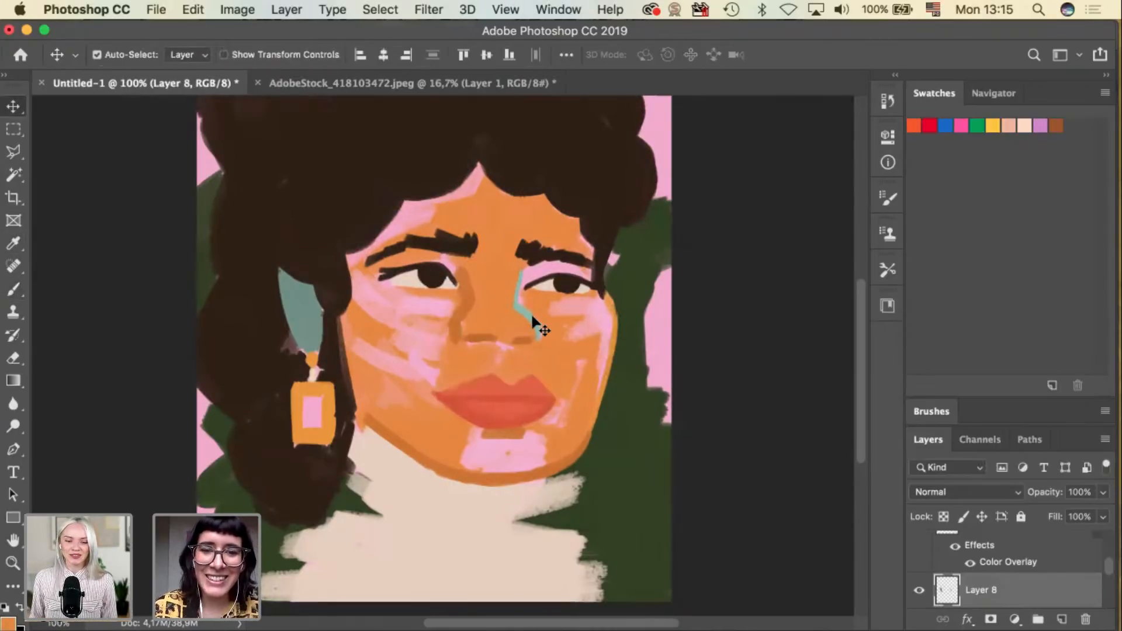
# Set the brush to 72% opacity and 35 px, sample the teal, and repaint the upper nose line on Layer 8.
pyautogui.click(399, 55)
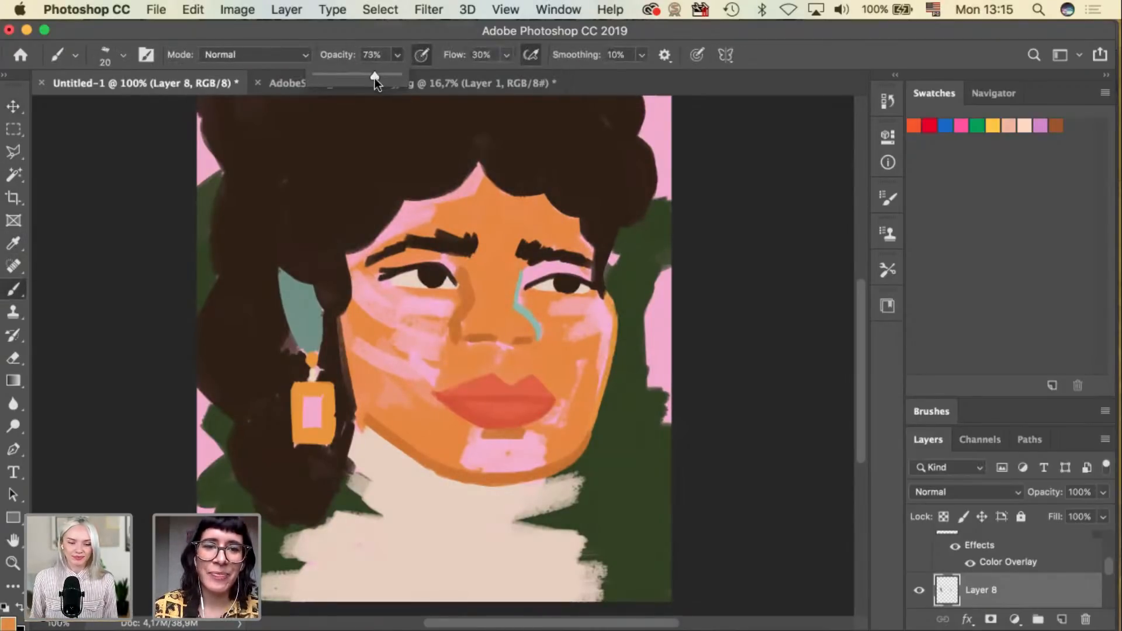
pyautogui.press(']')
pyautogui.press(']')
pyautogui.press(']')
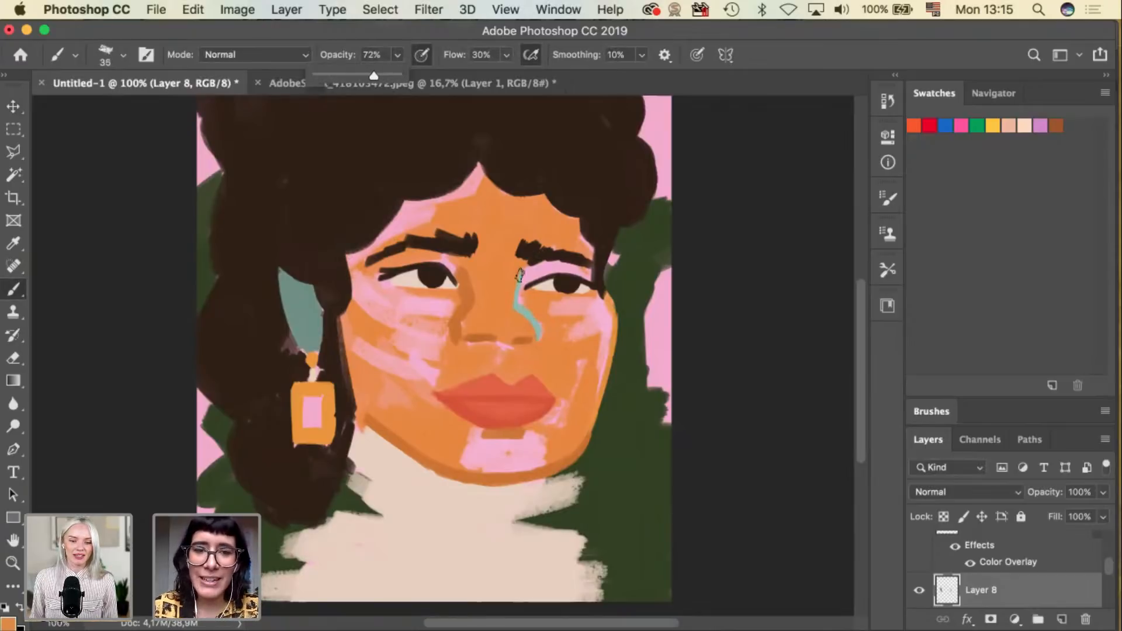
pyautogui.click(514, 302)
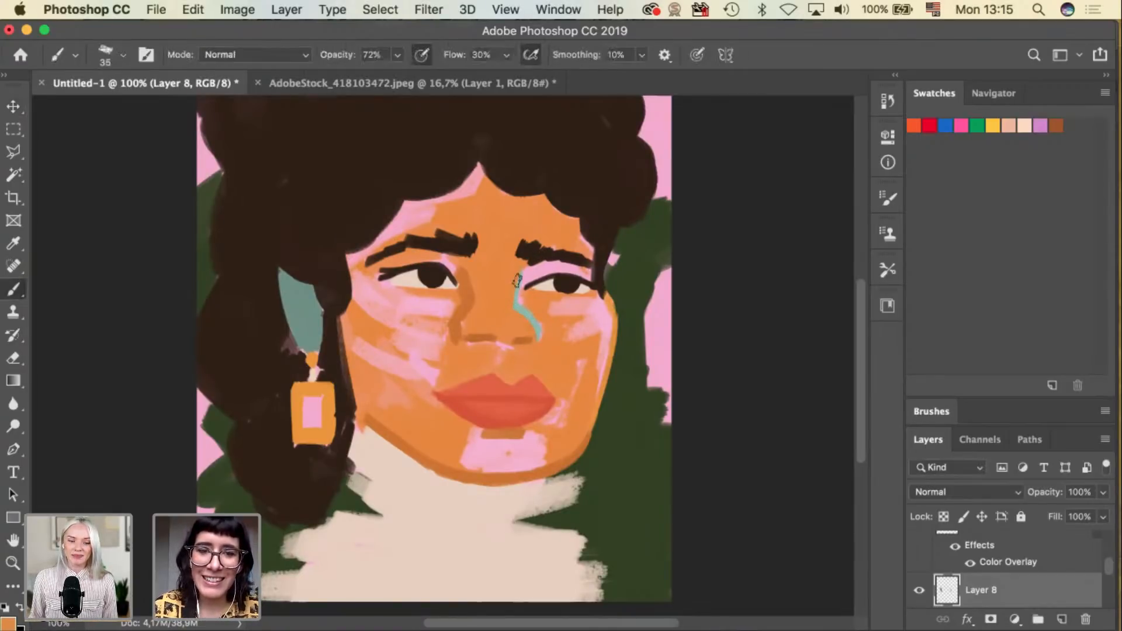
pyautogui.press('super+z')
pyautogui.keyDown('alt'); pyautogui.click(530, 303); pyautogui.keyUp('alt')
pyautogui.moveTo(518, 273); pyautogui.dragTo(510, 303)
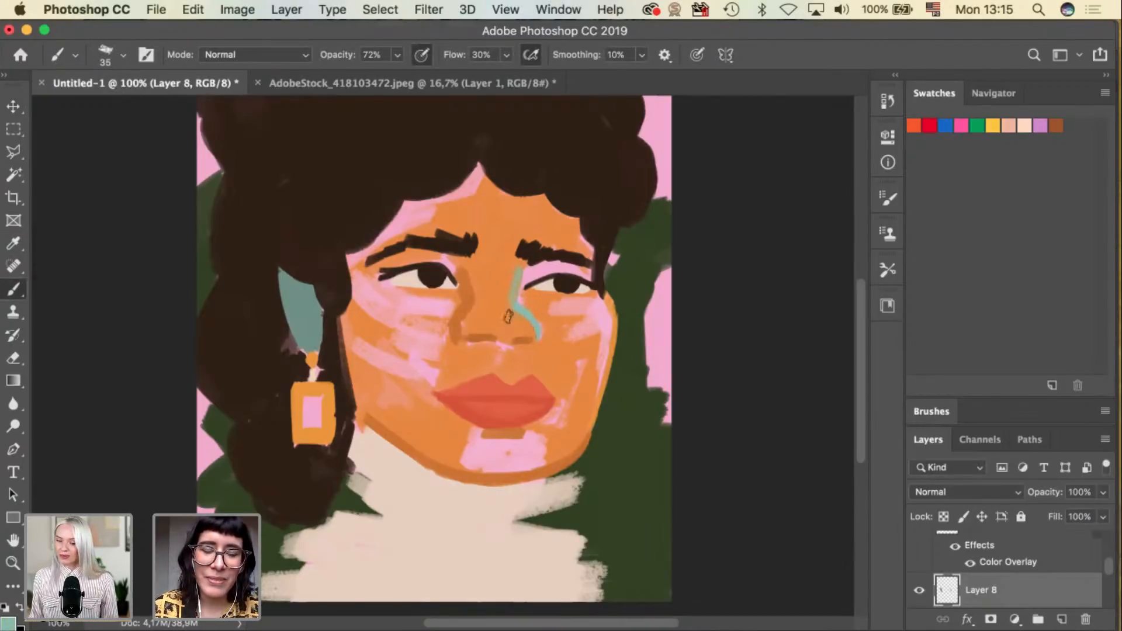
# Sample the dark green background and paint a shadow down the earring side of the nose on Layer 8, reducing the opacity to 45%.
pyautogui.keyDown('alt'); pyautogui.click(628, 400); pyautogui.keyUp('alt')
pyautogui.moveTo(476, 311)
pyautogui.mouseDown()
pyautogui.moveTo(468, 337)
pyautogui.moveTo(460, 329)
pyautogui.mouseUp()
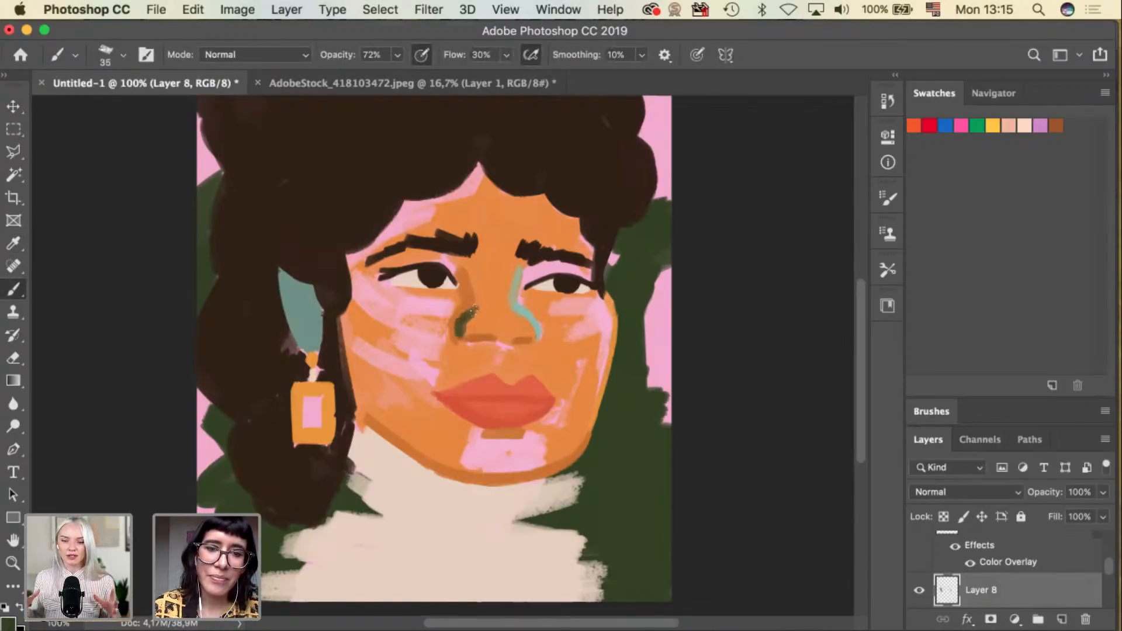
pyautogui.moveTo(399, 55); pyautogui.dragTo(353, 34)
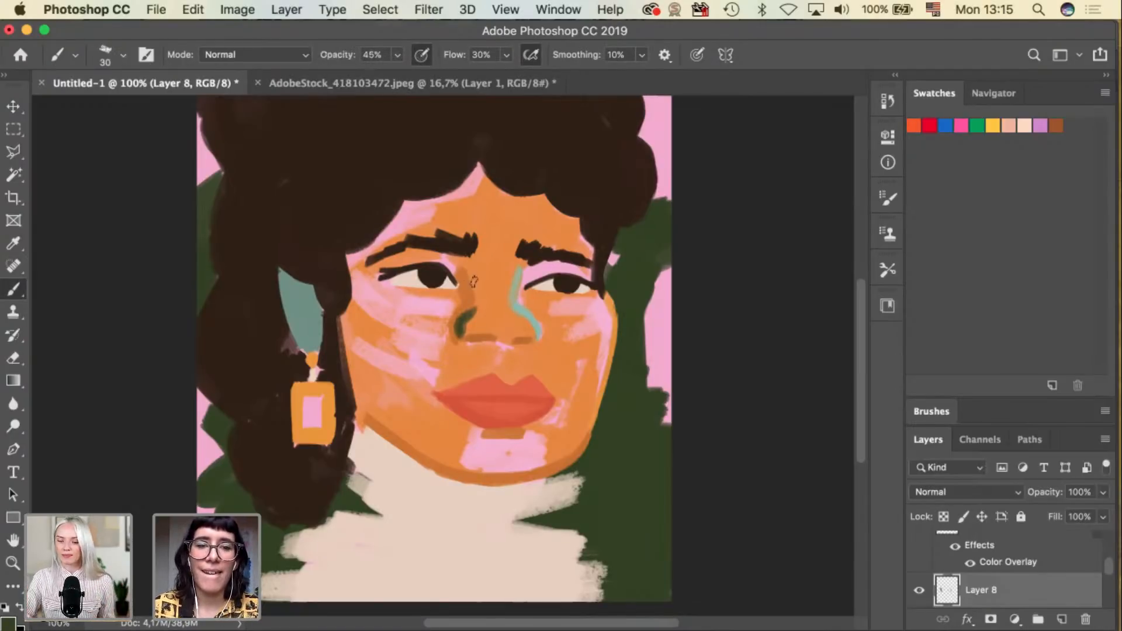
pyautogui.moveTo(466, 266); pyautogui.dragTo(474, 302)
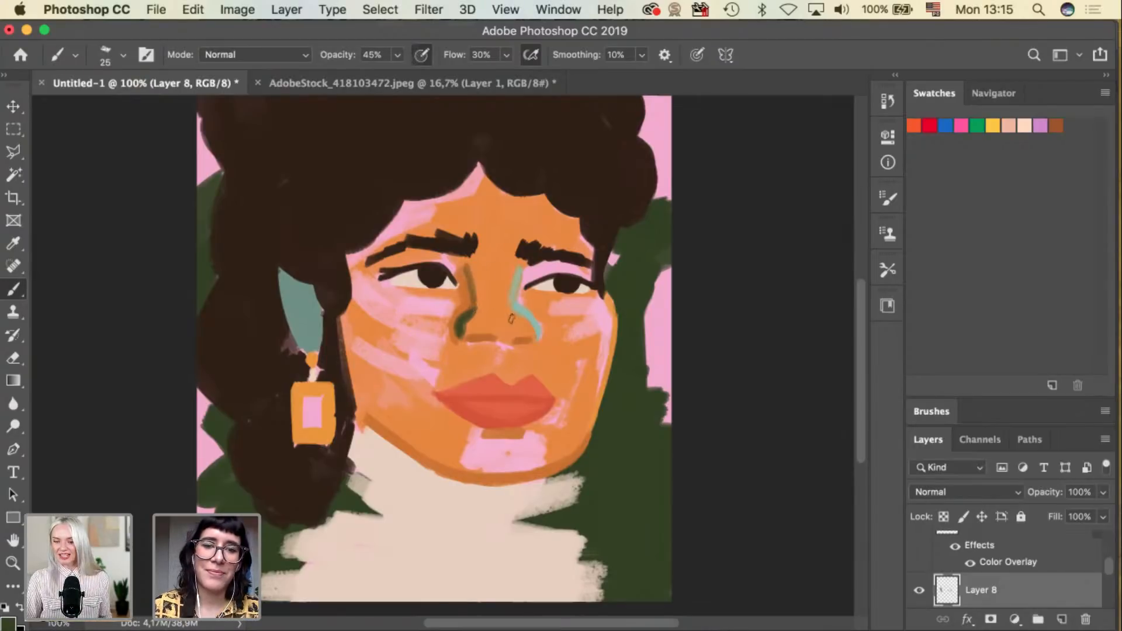
pyautogui.press('v')
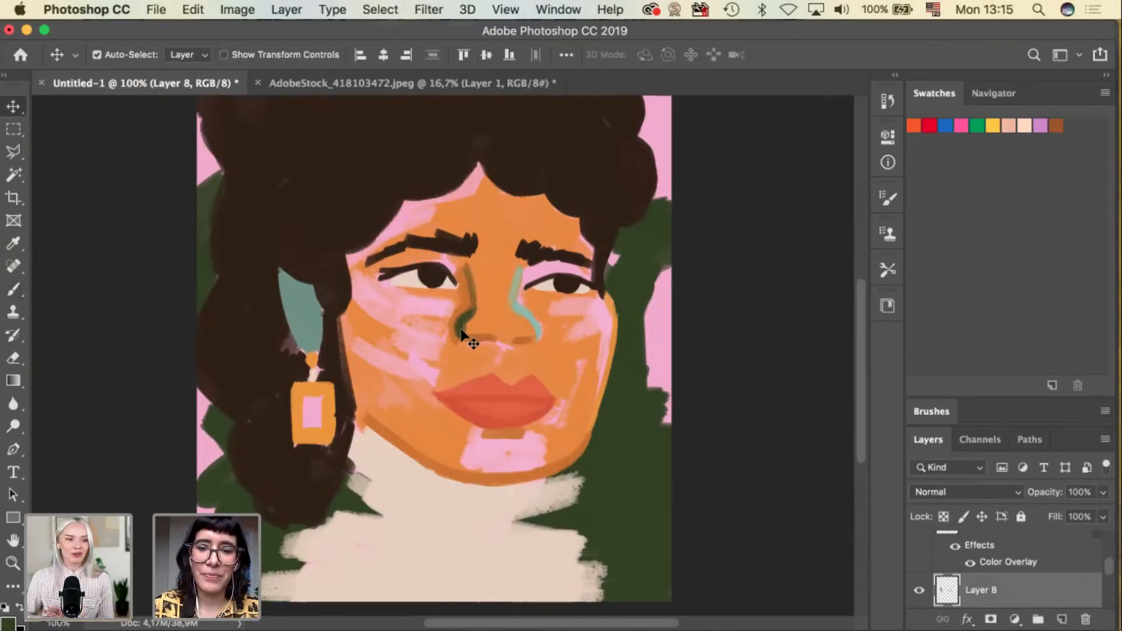
pyautogui.press('b')
pyautogui.moveTo(491, 341)
pyautogui.mouseDown()
pyautogui.moveTo(469, 339)
pyautogui.moveTo(495, 345)
pyautogui.mouseUp()
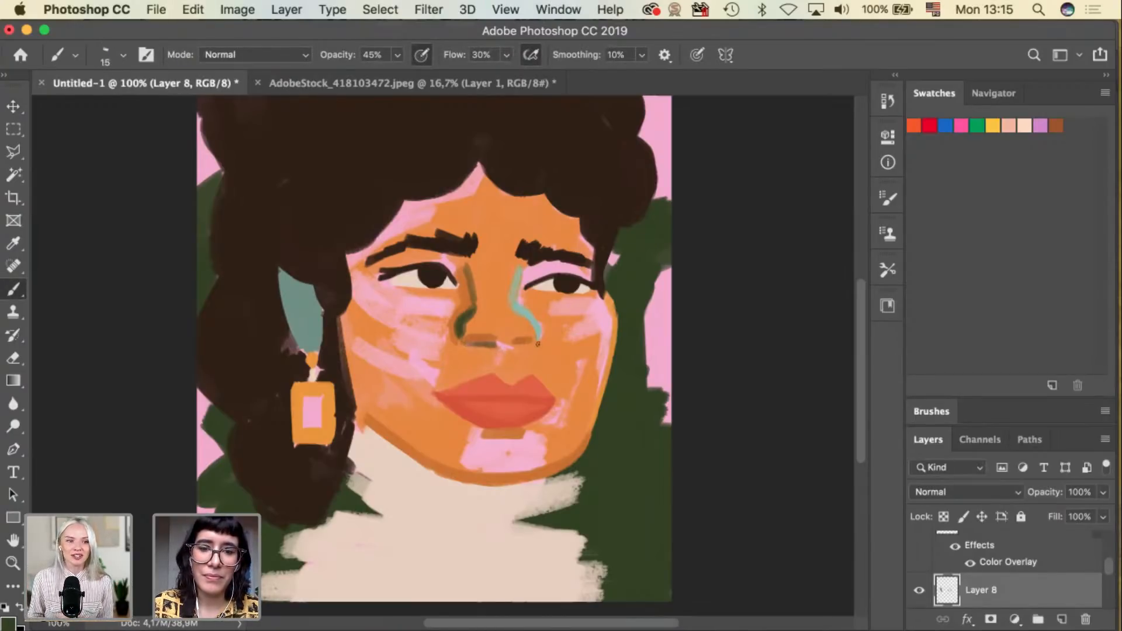
pyautogui.press('super+z')
pyautogui.press('super+z')
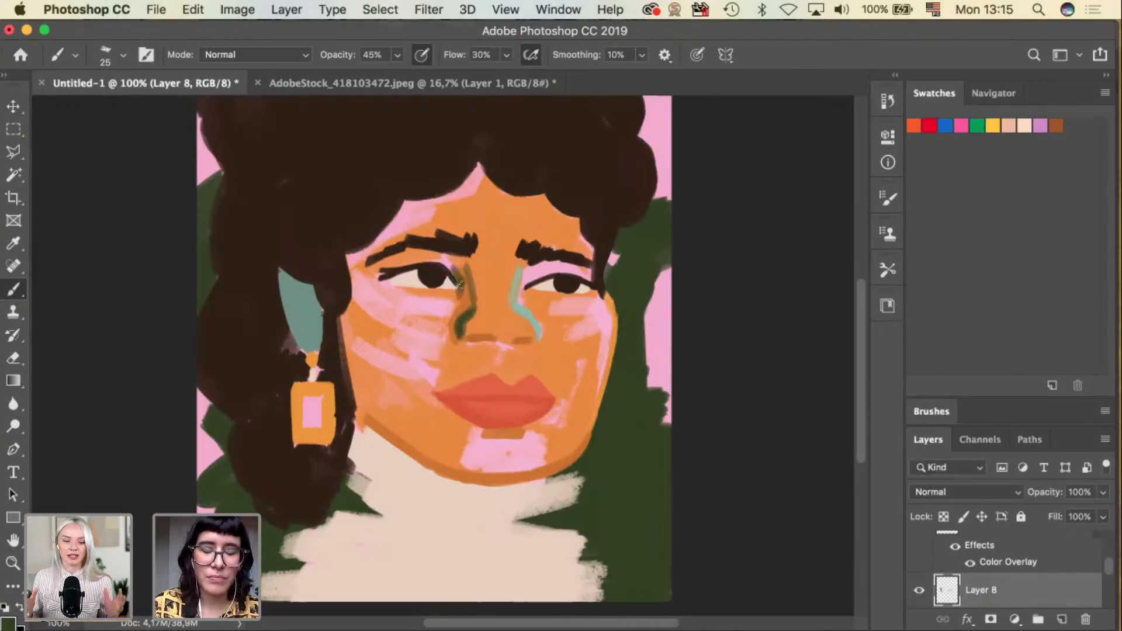
# Reduce the brush opacity to 24% and shade the inner corner and upper lid of the earring-side eye in dark green.
pyautogui.moveTo(398, 55); pyautogui.dragTo(380, 77)
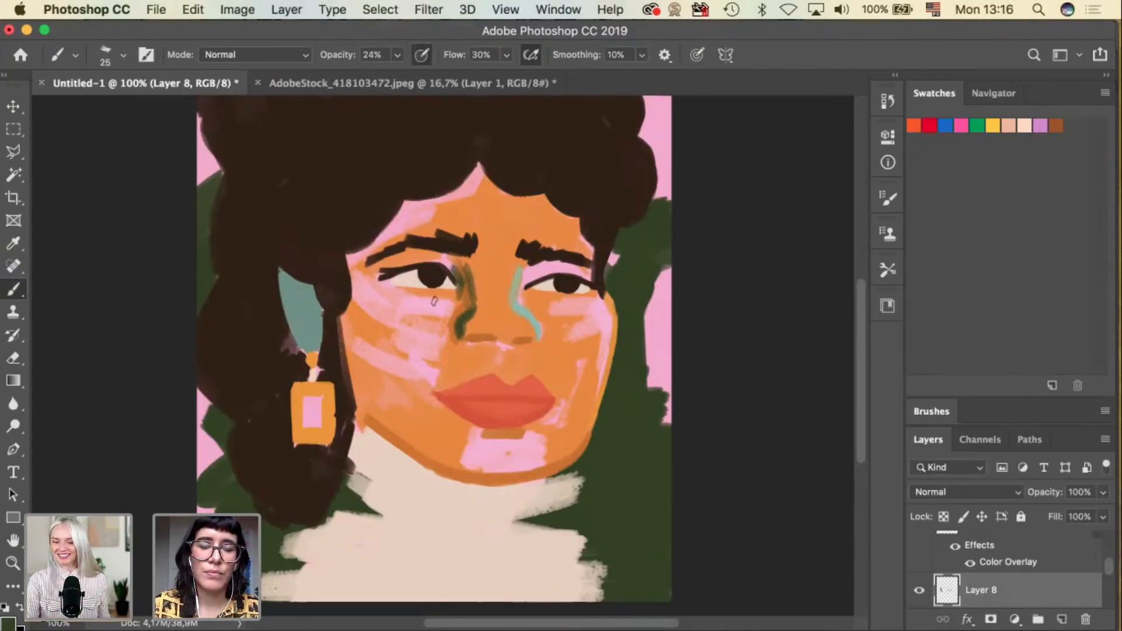
pyautogui.moveTo(432, 259); pyautogui.dragTo(435, 264)
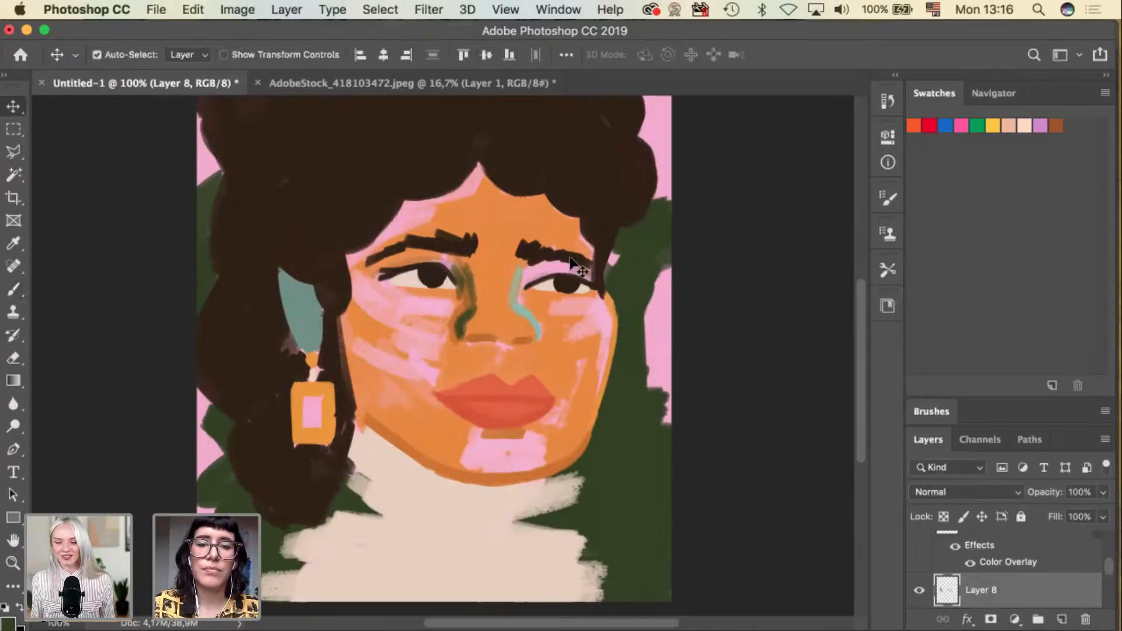
# Select the eyebrows on Layer 12, set the brush to 100% opacity, and extend the brow above the teal line in its sampled dark color.
pyautogui.keyDown('super'); pyautogui.click(575, 266); pyautogui.keyUp('super')
pyautogui.click(397, 54)
pyautogui.click(420, 76)
pyautogui.moveTo(462, 78); pyautogui.dragTo(853, 69)
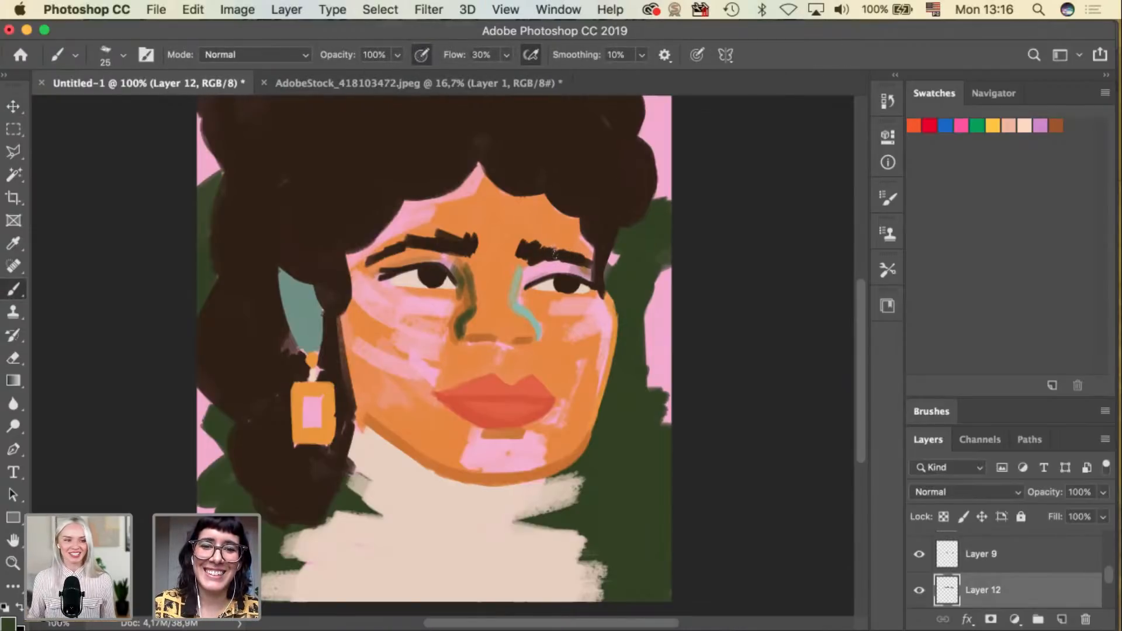
pyautogui.press('super+z')
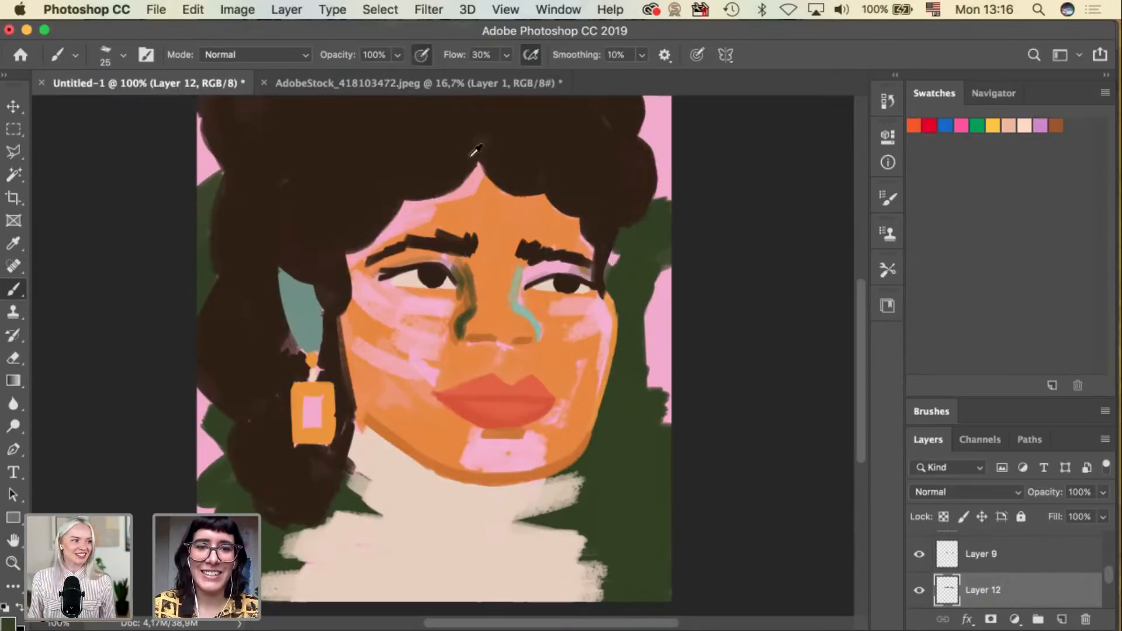
pyautogui.keyDown('alt'); pyautogui.click(554, 253); pyautogui.keyUp('alt')
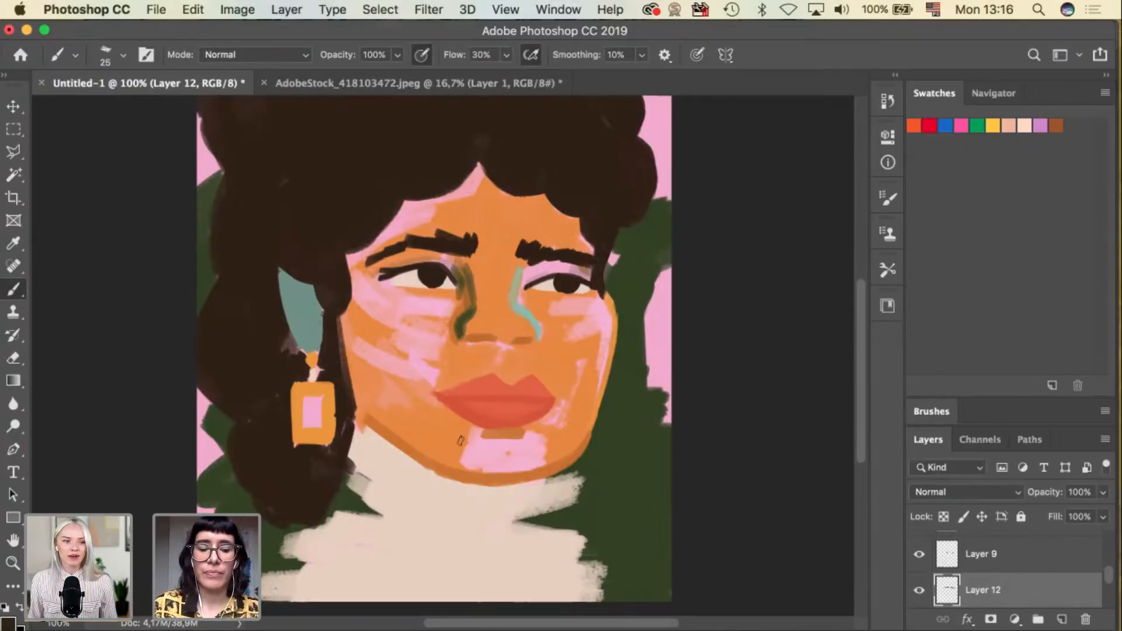
# Sample the cream of the turtleneck on Layer 5 and fill out the neck and both shoulders with a 70 px brush.
pyautogui.keyDown('super'); pyautogui.click(454, 519); pyautogui.keyUp('super')
pyautogui.keyDown('alt'); pyautogui.click(459, 513); pyautogui.keyUp('alt')
pyautogui.press(']')
pyautogui.press(']')
pyautogui.press(']')
pyautogui.press(']')
pyautogui.moveTo(550, 491)
pyautogui.mouseDown()
pyautogui.moveTo(573, 487)
pyautogui.moveTo(567, 504)
pyautogui.moveTo(502, 536)
pyautogui.moveTo(593, 524)
pyautogui.moveTo(566, 569)
pyautogui.moveTo(613, 584)
pyautogui.mouseUp()
pyautogui.moveTo(363, 497); pyautogui.dragTo(359, 465)
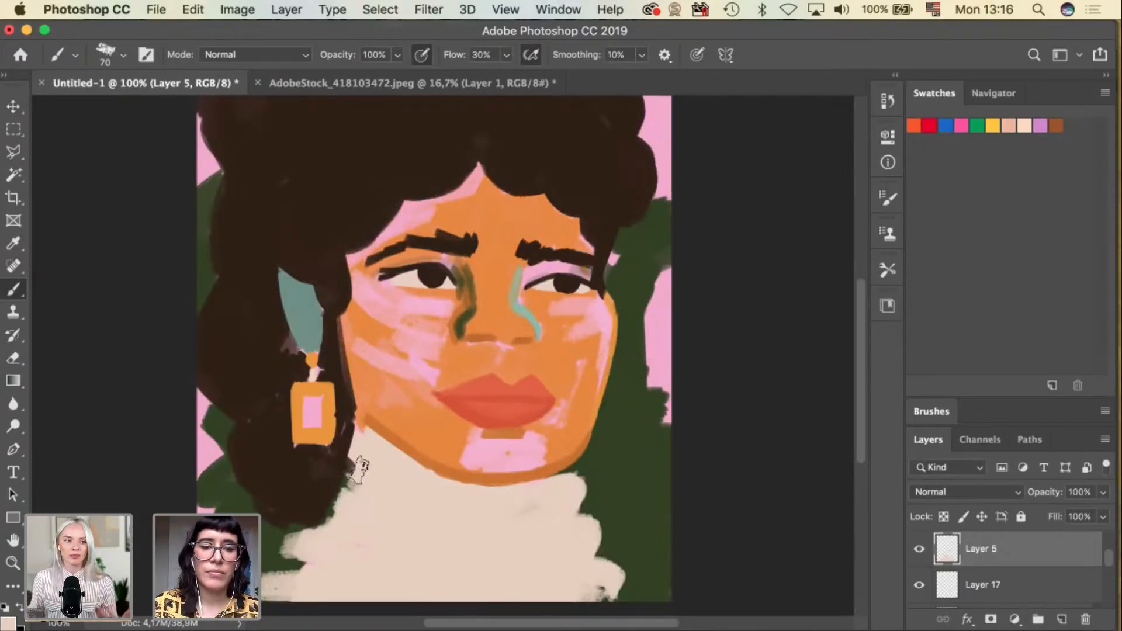
pyautogui.moveTo(575, 588); pyautogui.dragTo(623, 598)
pyautogui.moveTo(341, 584)
pyautogui.mouseDown()
pyautogui.moveTo(273, 538)
pyautogui.moveTo(345, 564)
pyautogui.moveTo(301, 563)
pyautogui.moveTo(266, 584)
pyautogui.mouseUp()
pyautogui.moveTo(642, 561)
pyautogui.mouseDown()
pyautogui.moveTo(608, 571)
pyautogui.moveTo(637, 585)
pyautogui.moveTo(586, 585)
pyautogui.moveTo(666, 599)
pyautogui.mouseUp()
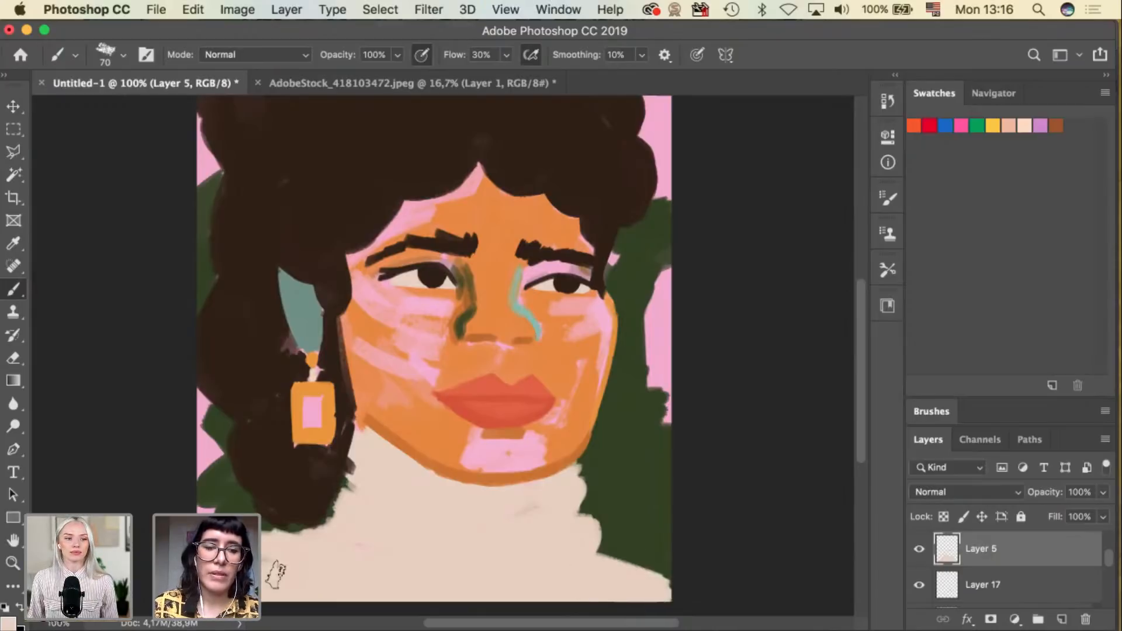
# Select the hair on Layer 4, sample its dark brown, and round off the lower curls beside the neck.
pyautogui.press('v')
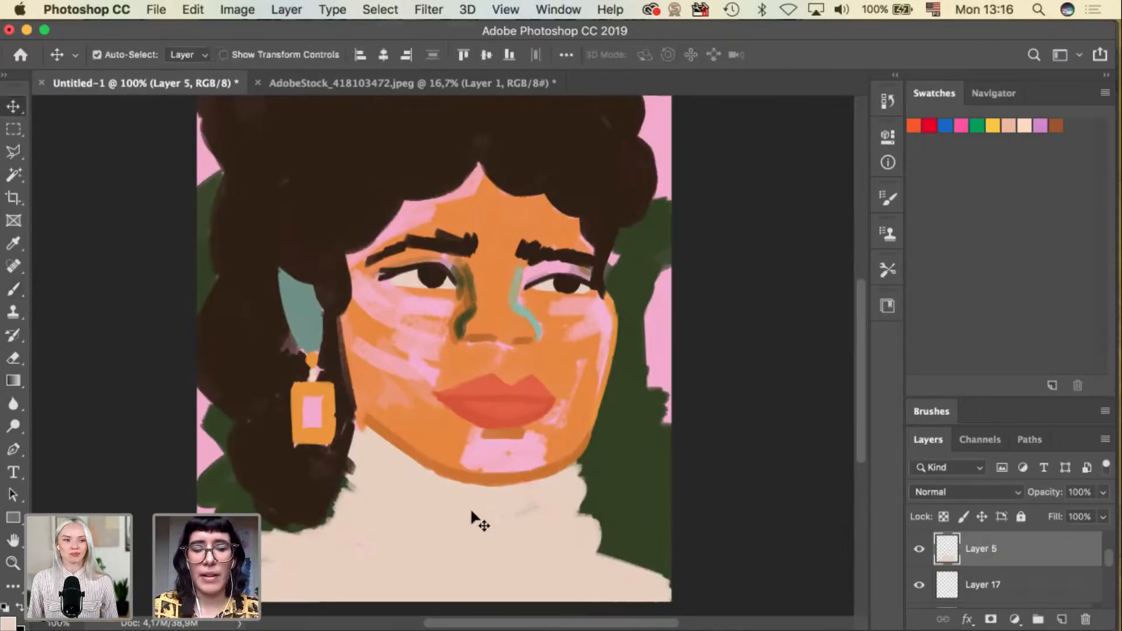
pyautogui.click(305, 491)
pyautogui.press('i')
pyautogui.click(325, 485)
pyautogui.press('v')
pyautogui.press('b')
pyautogui.moveTo(342, 475)
pyautogui.mouseDown()
pyautogui.moveTo(328, 519)
pyautogui.moveTo(270, 485)
pyautogui.moveTo(280, 511)
pyautogui.moveTo(310, 531)
pyautogui.moveTo(354, 452)
pyautogui.moveTo(353, 520)
pyautogui.mouseUp()
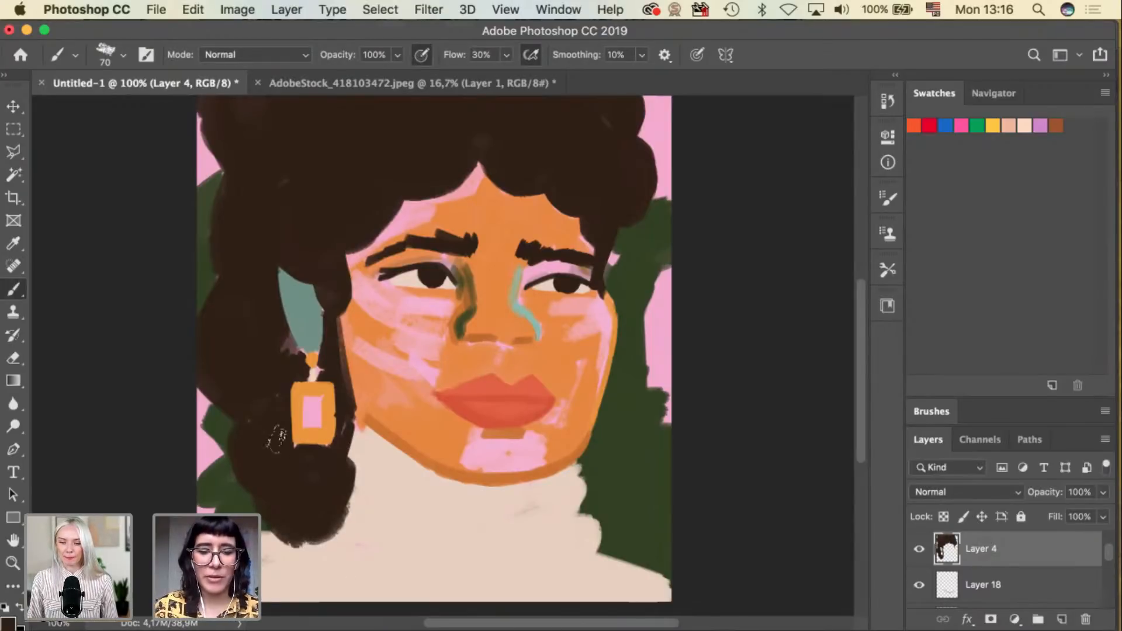
# Sample the brown hair beside the teal earring and paint over the pinkish smudge there on Layer 4.
pyautogui.press('v')
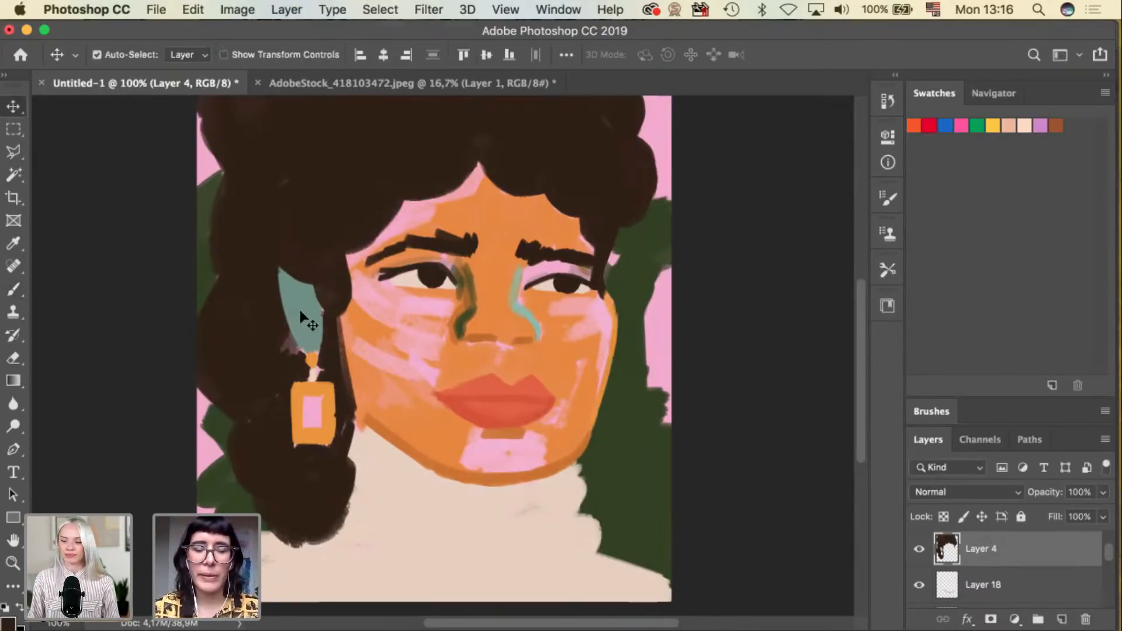
pyautogui.press('i')
pyautogui.click(279, 345)
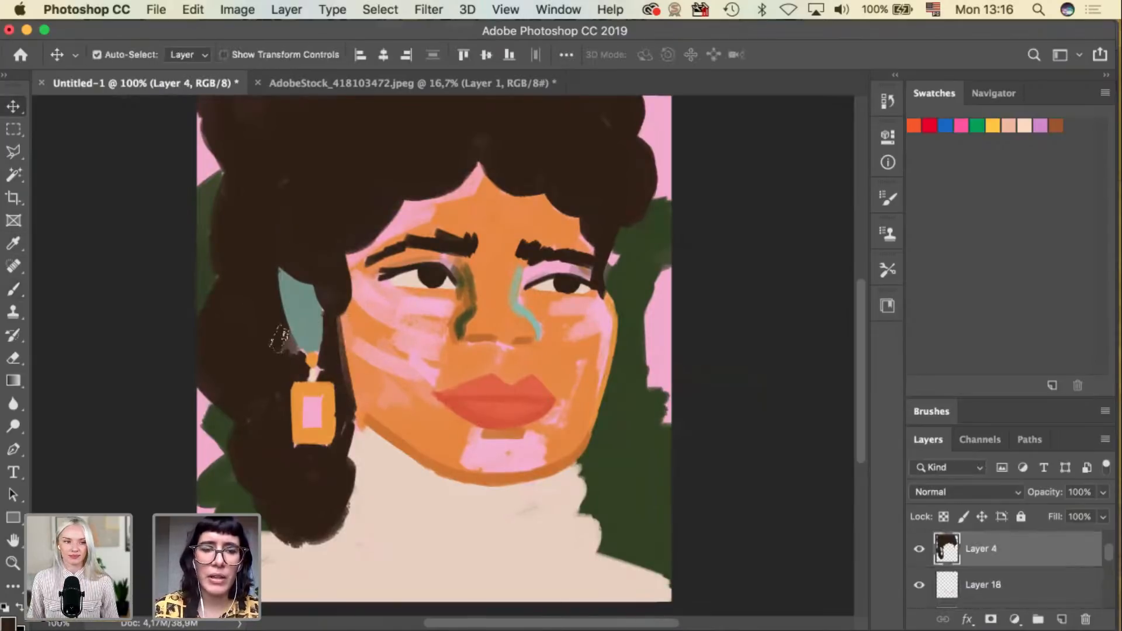
pyautogui.press('b')
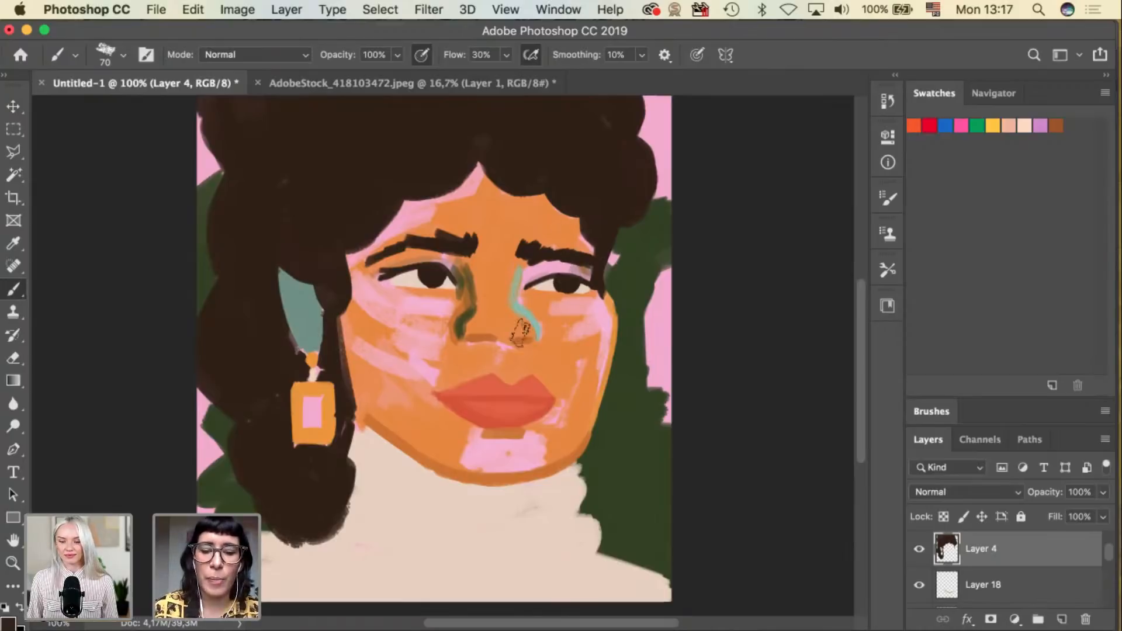
# Sample the dark orange and rework the jawline shadow on Layer 18 with a 45 px brush, undoing and repeating the stroke from ear to chin.
pyautogui.press('i')
pyautogui.click(457, 465)
pyautogui.press('b')
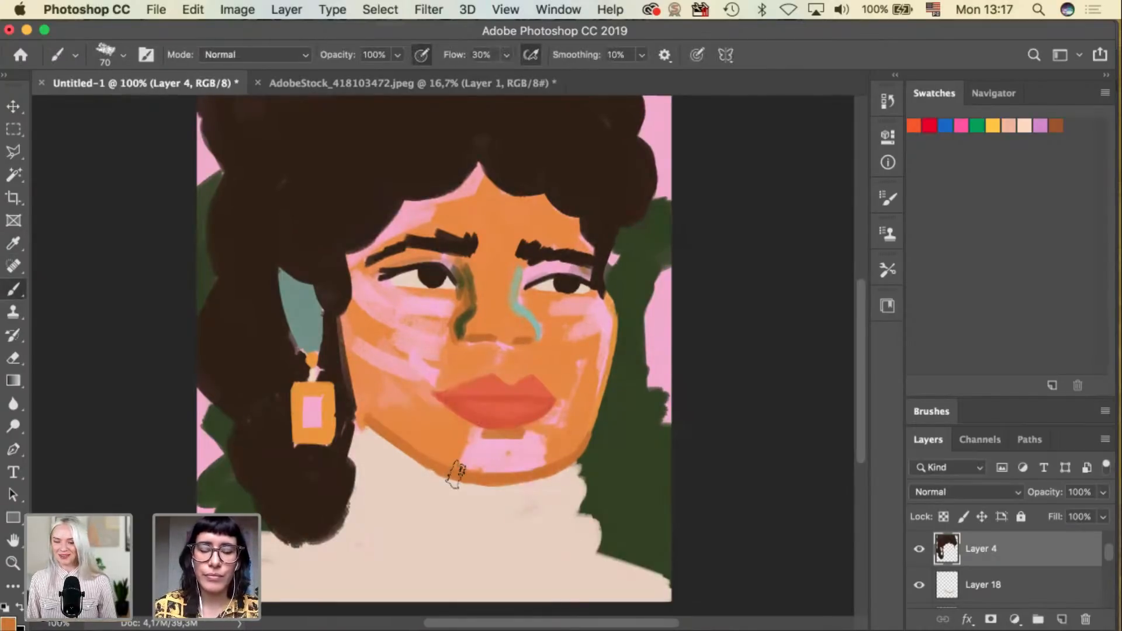
pyautogui.keyDown('super'); pyautogui.click(475, 489); pyautogui.keyUp('super')
pyautogui.press('[')
pyautogui.press('[')
pyautogui.press('[')
pyautogui.moveTo(375, 434); pyautogui.dragTo(428, 462)
pyautogui.press('super+z')
pyautogui.moveTo(372, 422); pyautogui.dragTo(451, 472)
pyautogui.press('super+z')
pyautogui.moveTo(371, 422); pyautogui.dragTo(478, 481)
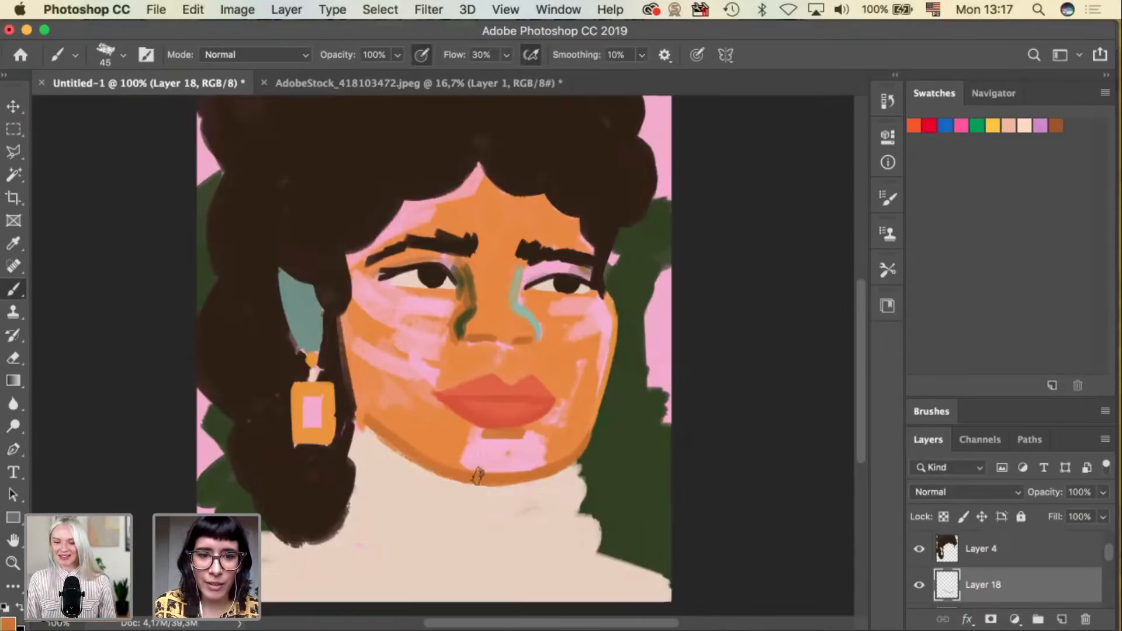
pyautogui.press('super+z')
pyautogui.moveTo(372, 422); pyautogui.dragTo(476, 481)
pyautogui.press('super+z')
pyautogui.moveTo(372, 423); pyautogui.dragTo(492, 481)
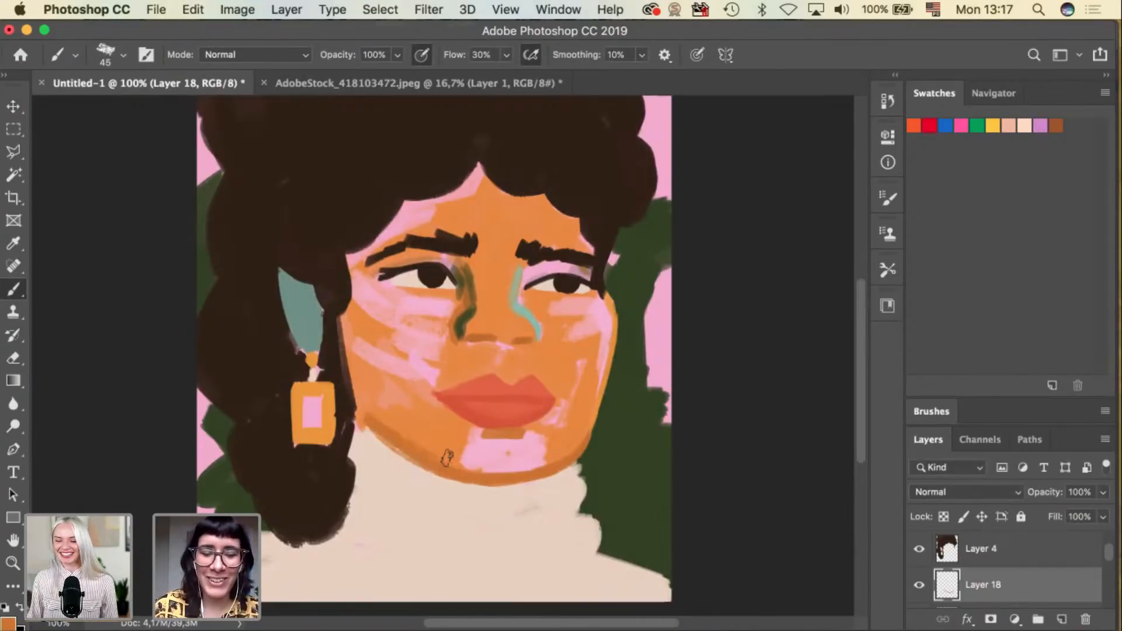
pyautogui.press('super+z')
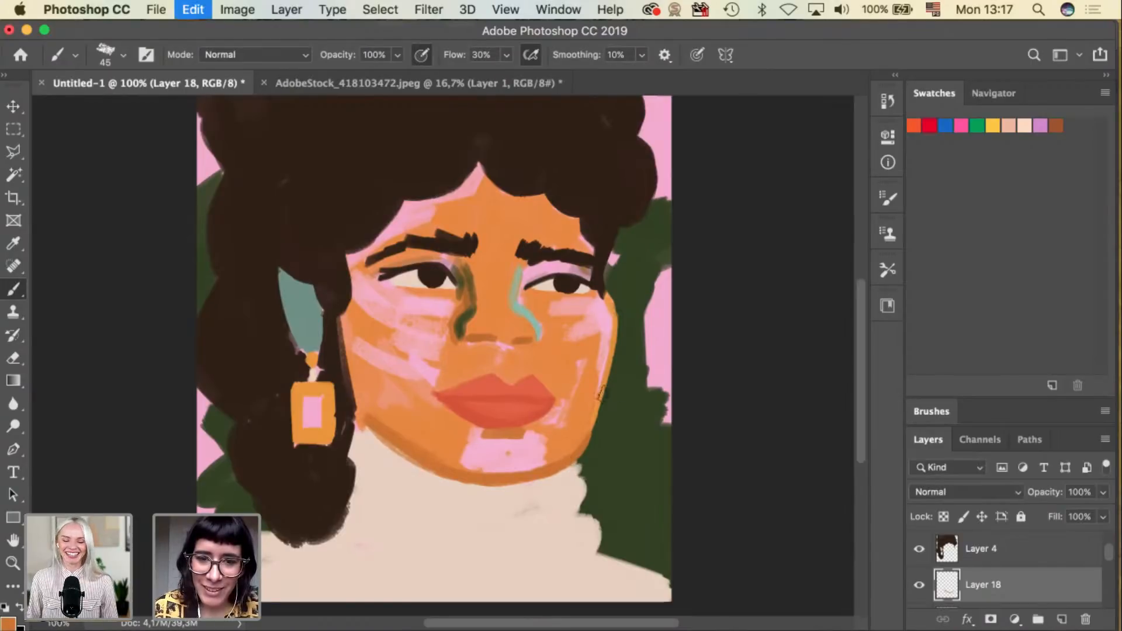
# Select the lips on Layer 10, lighten the foreground color to #f27b4d, and paint highlights on the upper lip with 25 to 35 px brushes.
pyautogui.keyDown('super'); pyautogui.click(602, 416); pyautogui.keyUp('super')
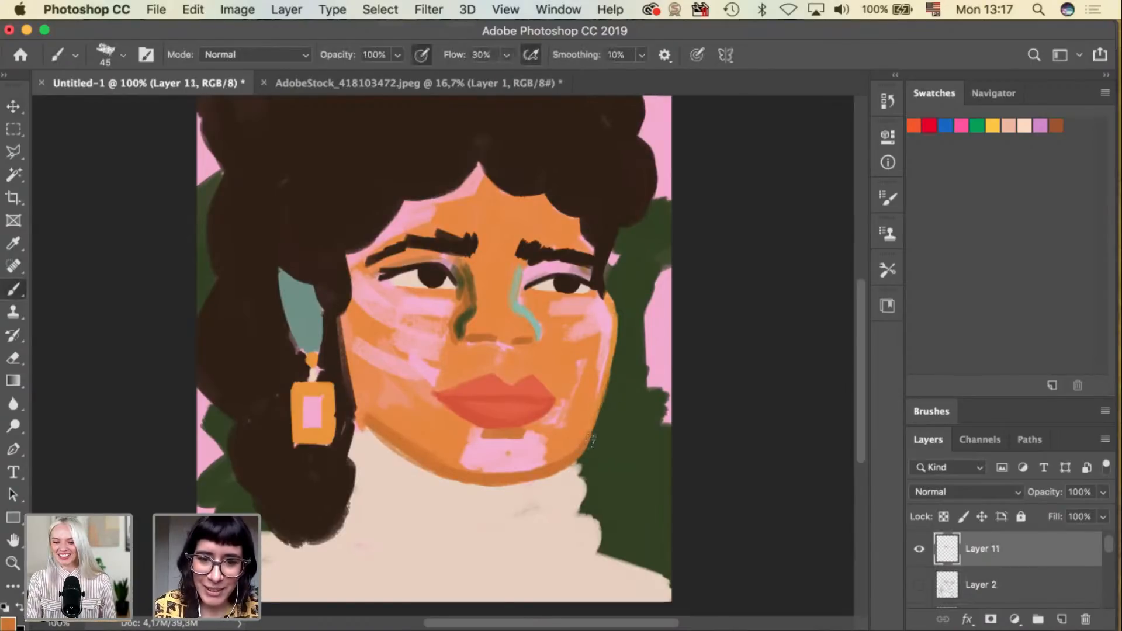
pyautogui.keyDown('super'); pyautogui.click(525, 389); pyautogui.keyUp('super')
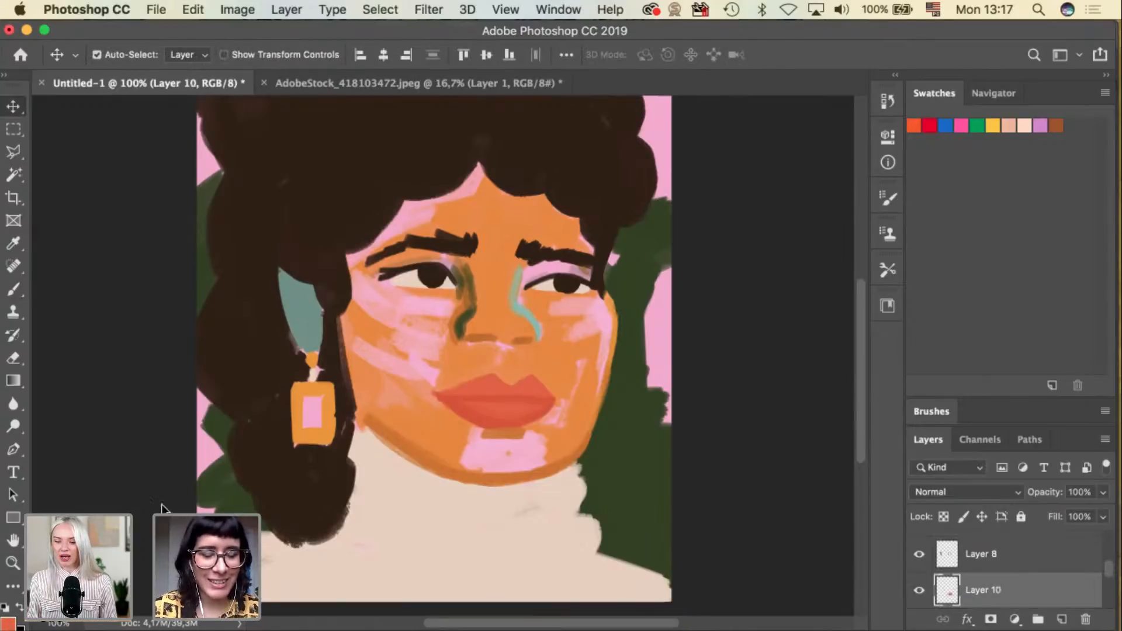
pyautogui.click(9, 626)
pyautogui.moveTo(806, 321); pyautogui.dragTo(801, 319)
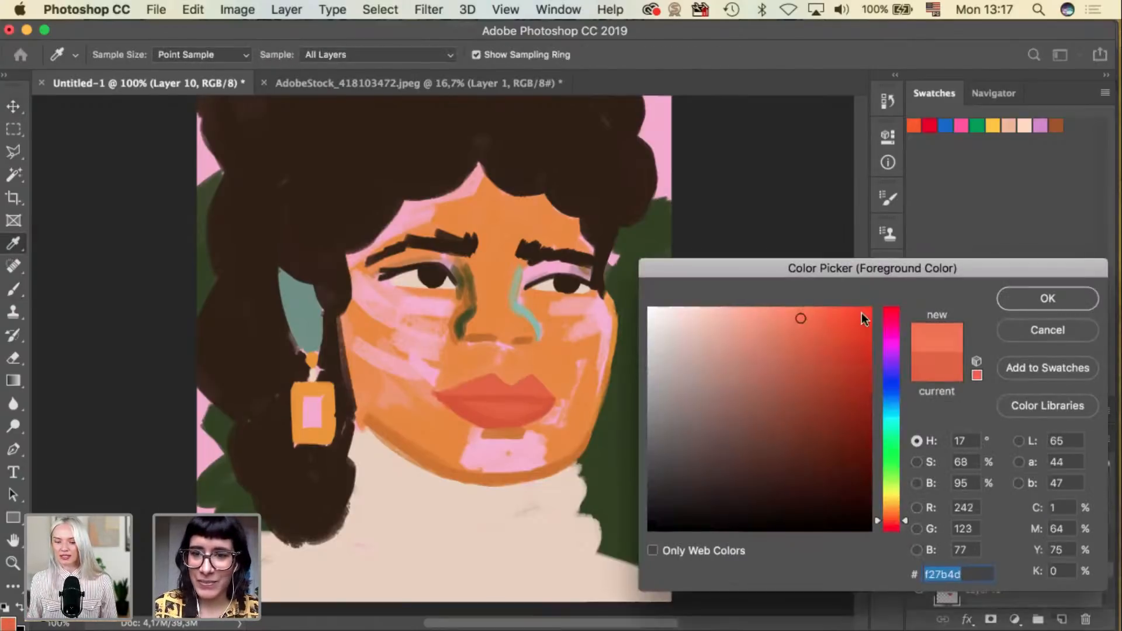
pyautogui.click(1030, 299)
pyautogui.press('b')
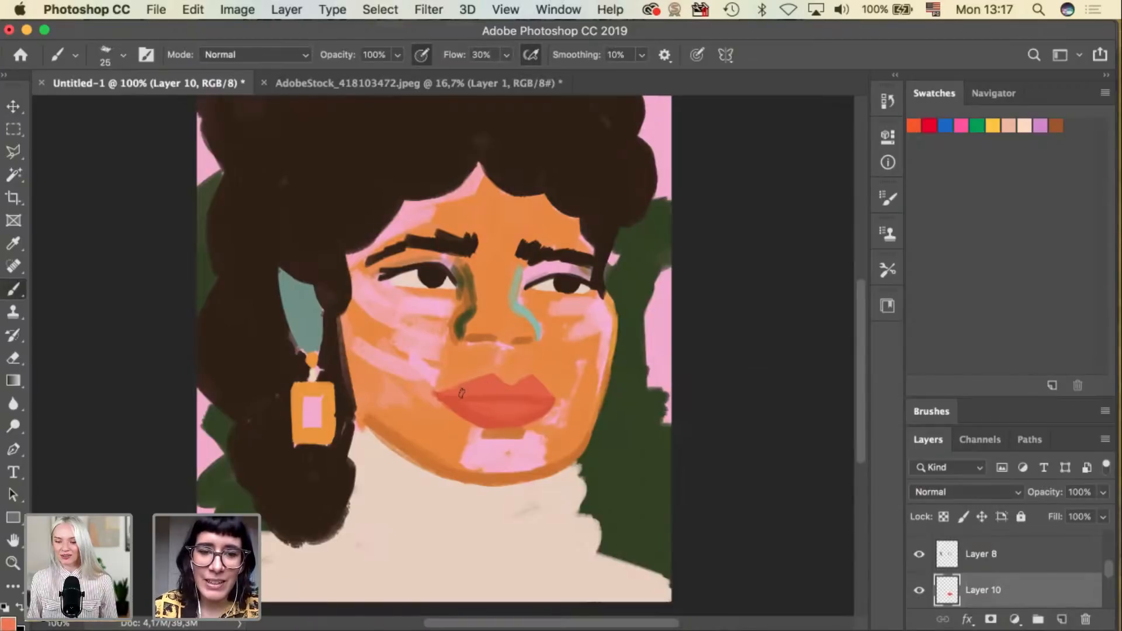
pyautogui.moveTo(489, 390); pyautogui.dragTo(500, 390)
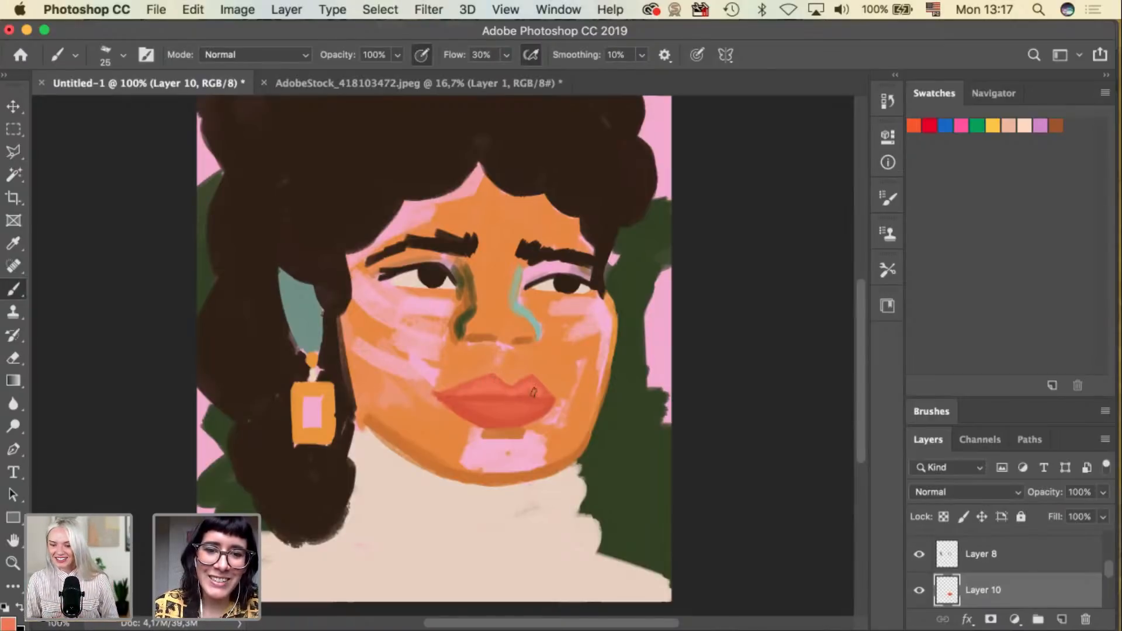
pyautogui.press(']')
pyautogui.press('super+z')
pyautogui.press('super+z')
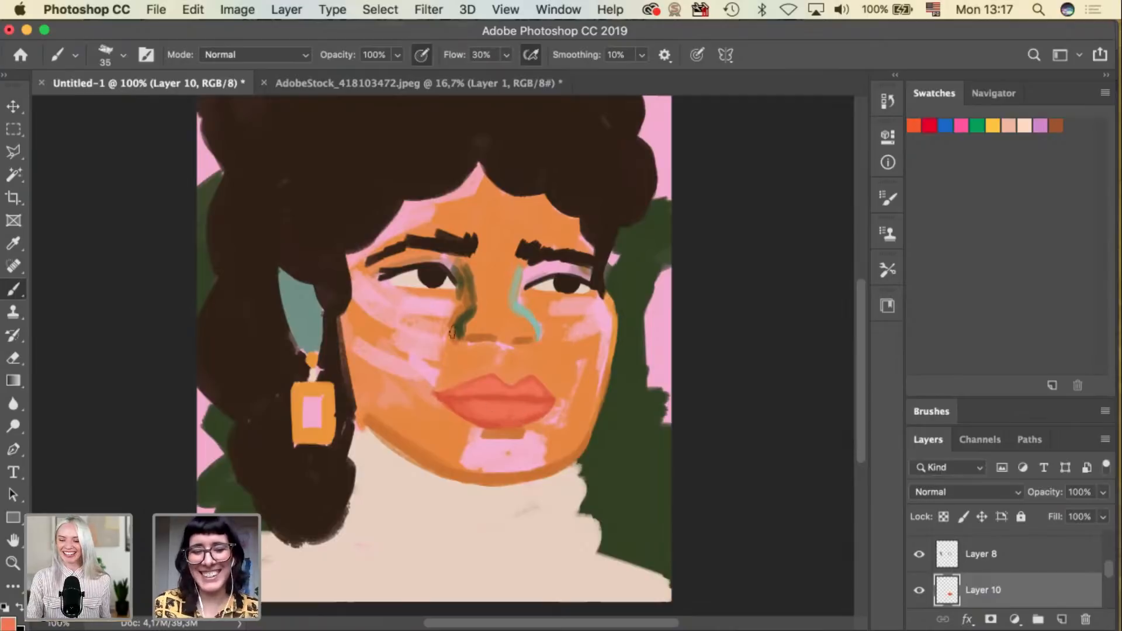
# Sample the dark orange and paint a shadow up the far side of the jaw on Layer 18 at 45 px and 74% opacity.
pyautogui.keyDown('alt'); pyautogui.click(572, 455); pyautogui.keyUp('alt')
pyautogui.keyDown('super'); pyautogui.click(576, 470); pyautogui.keyUp('super')
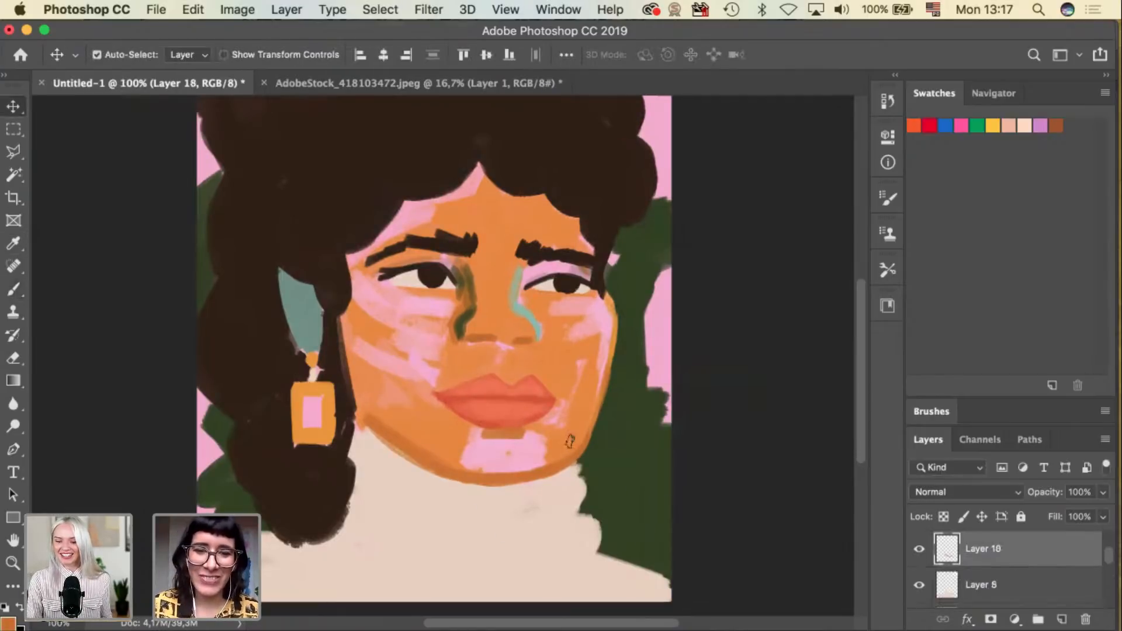
pyautogui.press(']')
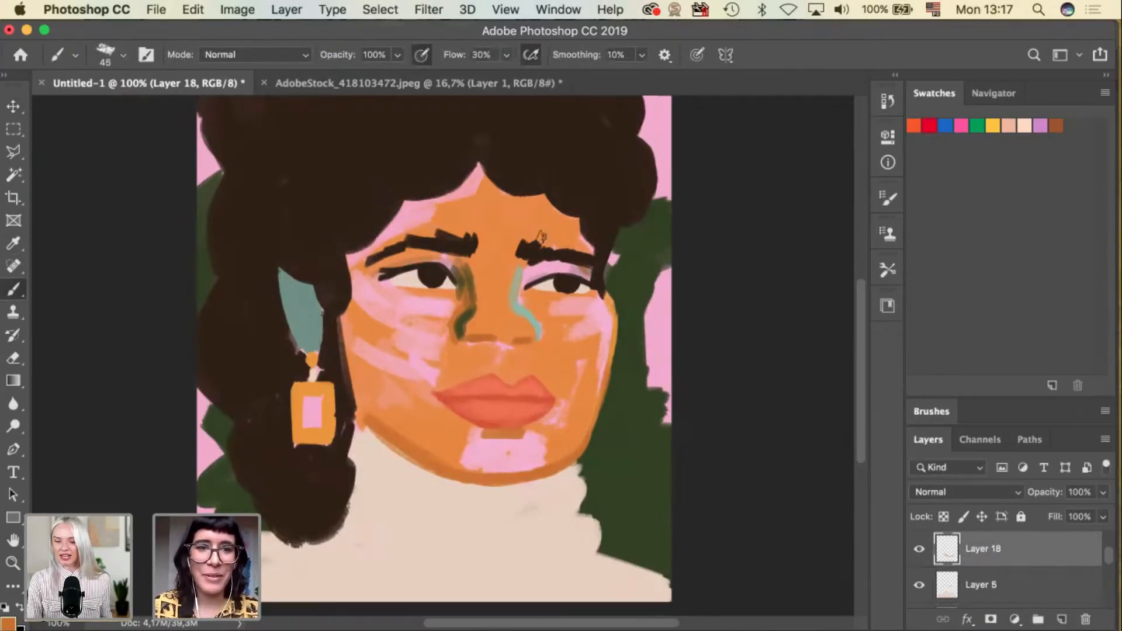
pyautogui.click(398, 54)
pyautogui.moveTo(390, 78); pyautogui.dragTo(373, 78)
pyautogui.click(602, 379)
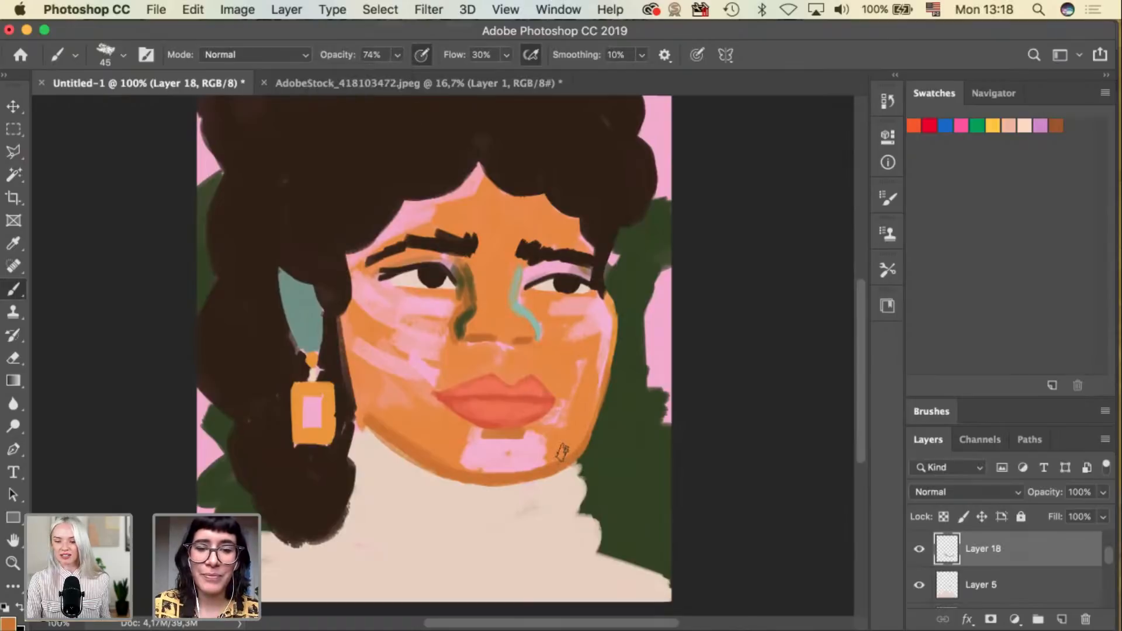
# Switch to Layer 11 and build up the dark orange jawline and cheek shadow with a 45 to 60 px brush, undoing stray strokes.
pyautogui.press('super+z')
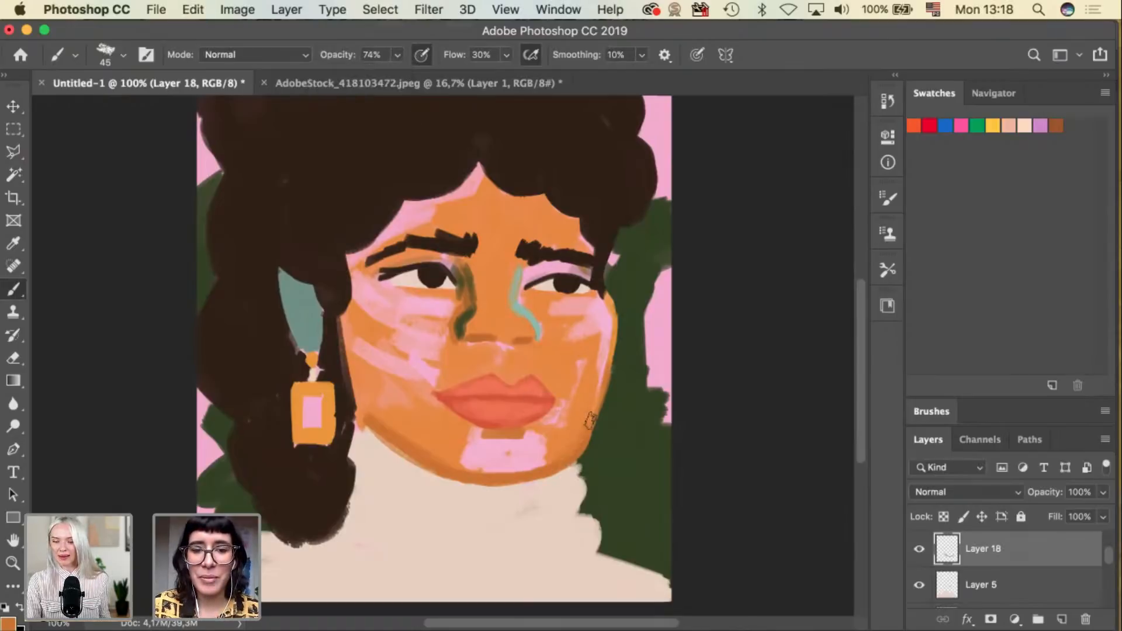
pyautogui.keyDown('super'); pyautogui.click(596, 412); pyautogui.keyUp('super')
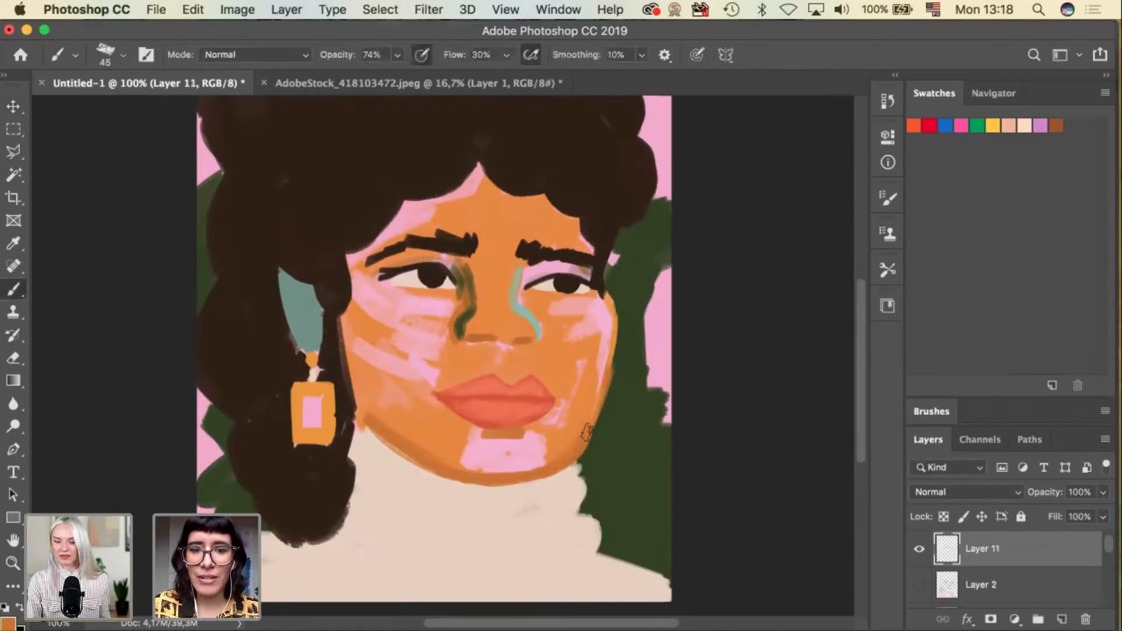
pyautogui.press('super+z')
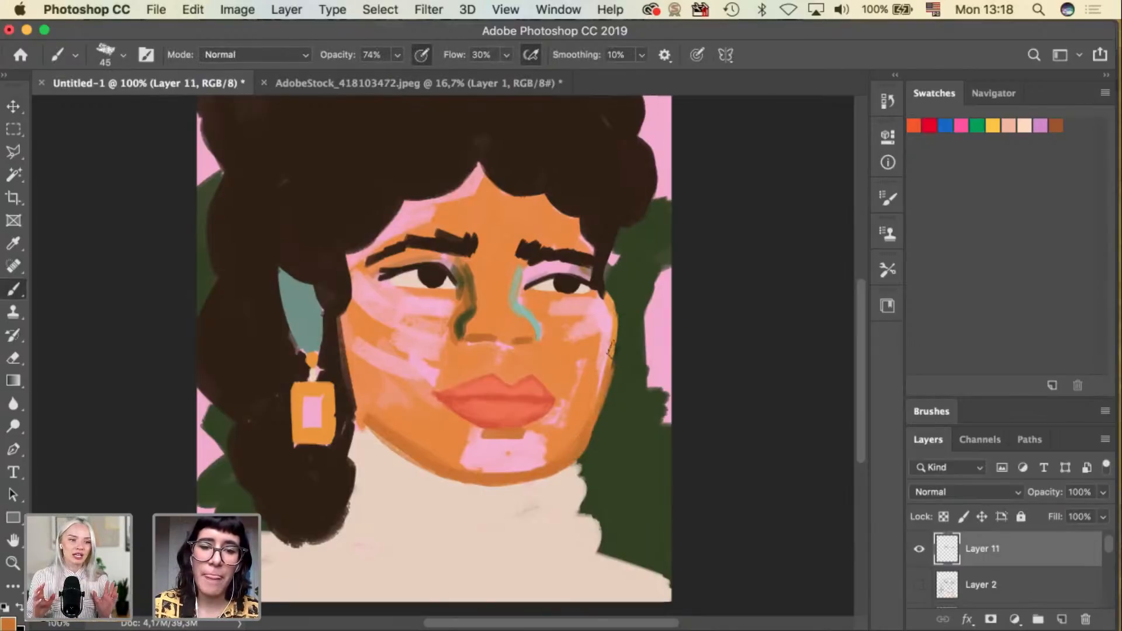
pyautogui.press(']')
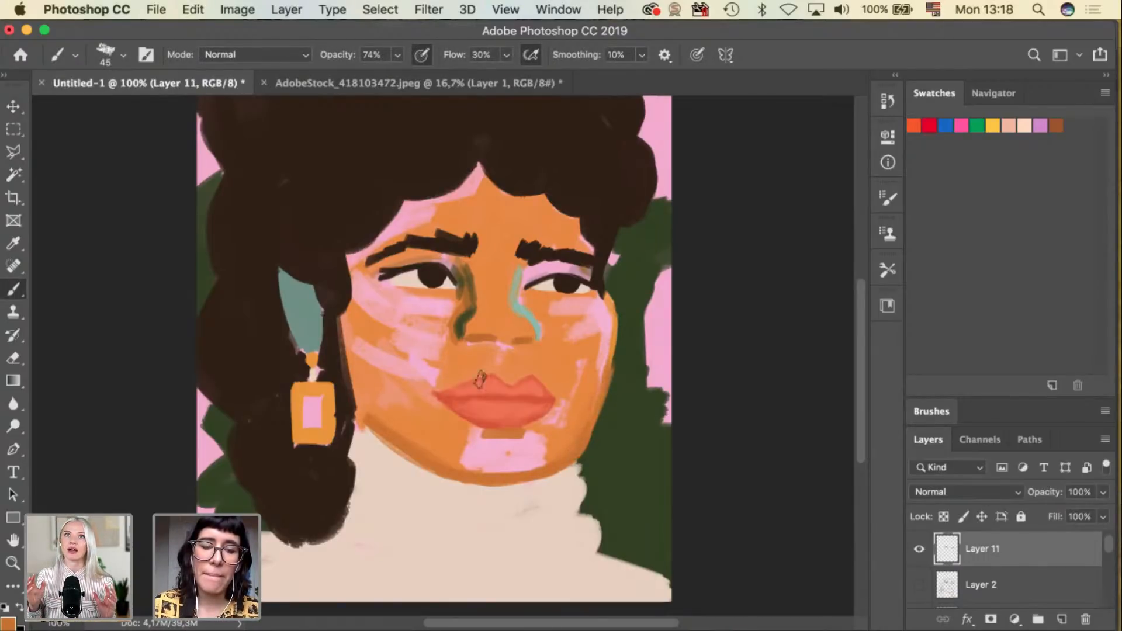
pyautogui.press(']')
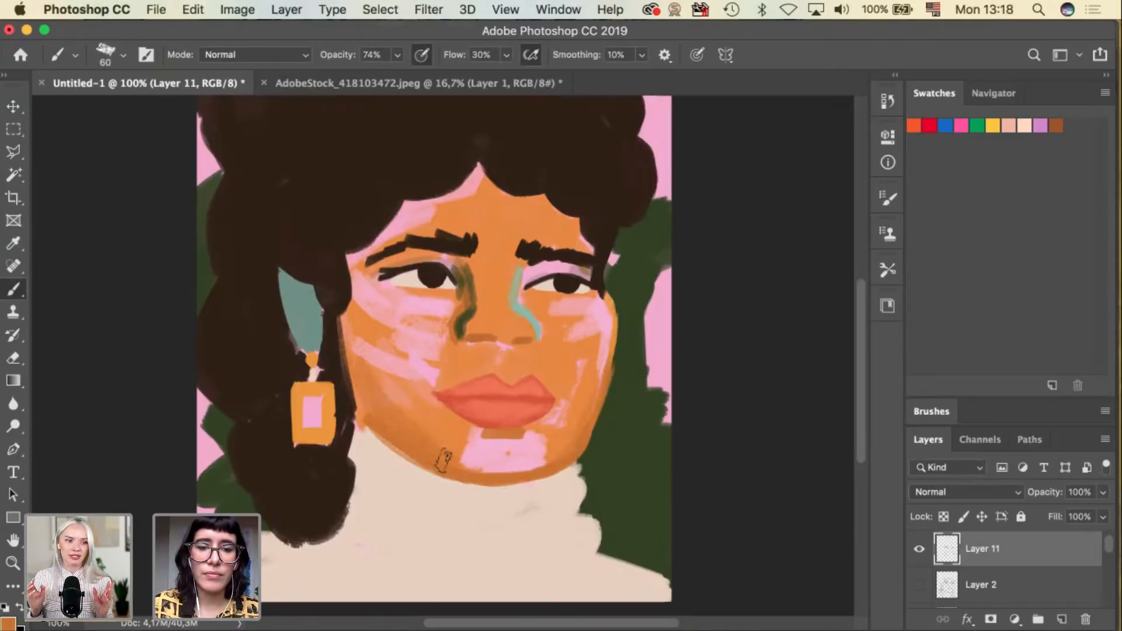
pyautogui.press('super+z')
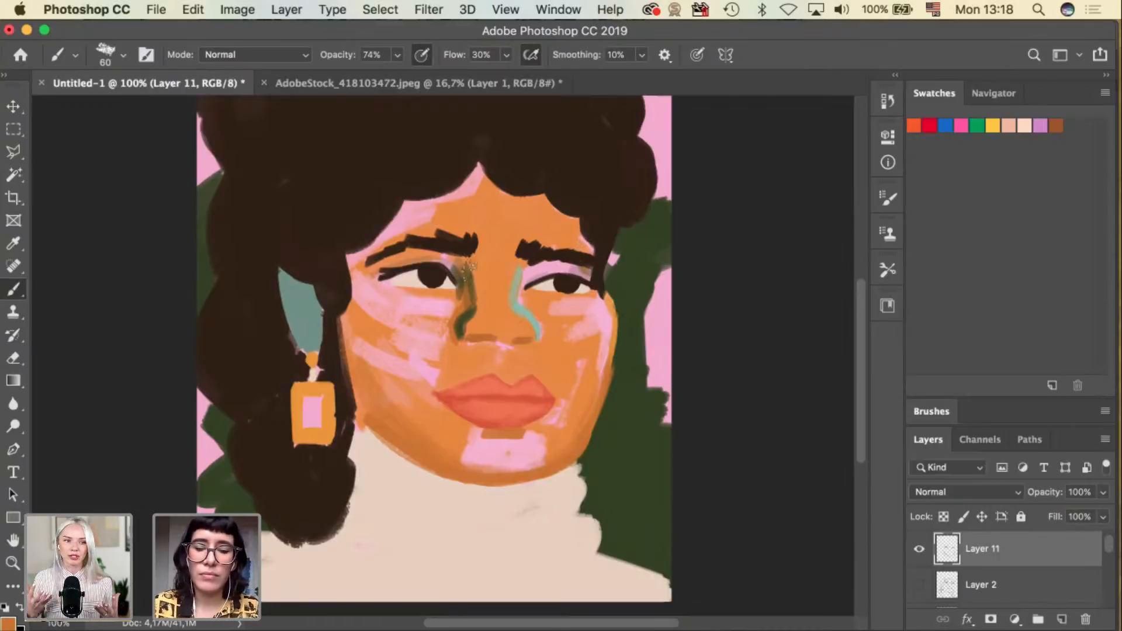
# Cover the dark green nose line with dark orange at 45 px and shade beneath both eyes with a 30 to 25 px brush.
pyautogui.press('[')
pyautogui.press('[')
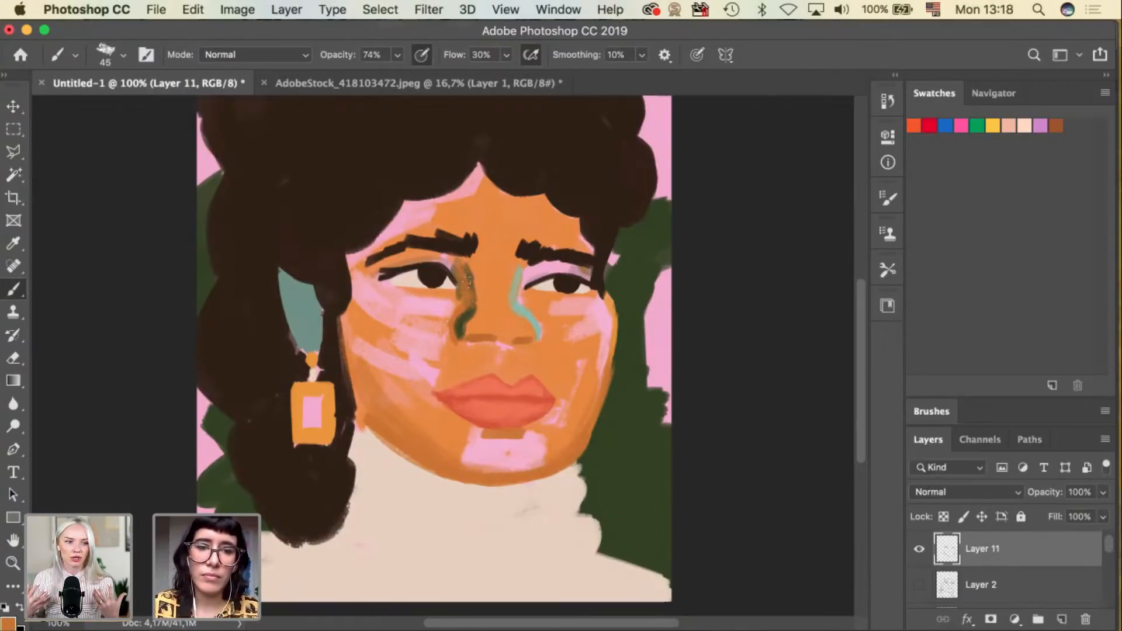
pyautogui.moveTo(453, 263)
pyautogui.mouseDown()
pyautogui.moveTo(471, 296)
pyautogui.moveTo(456, 295)
pyautogui.moveTo(462, 323)
pyautogui.mouseUp()
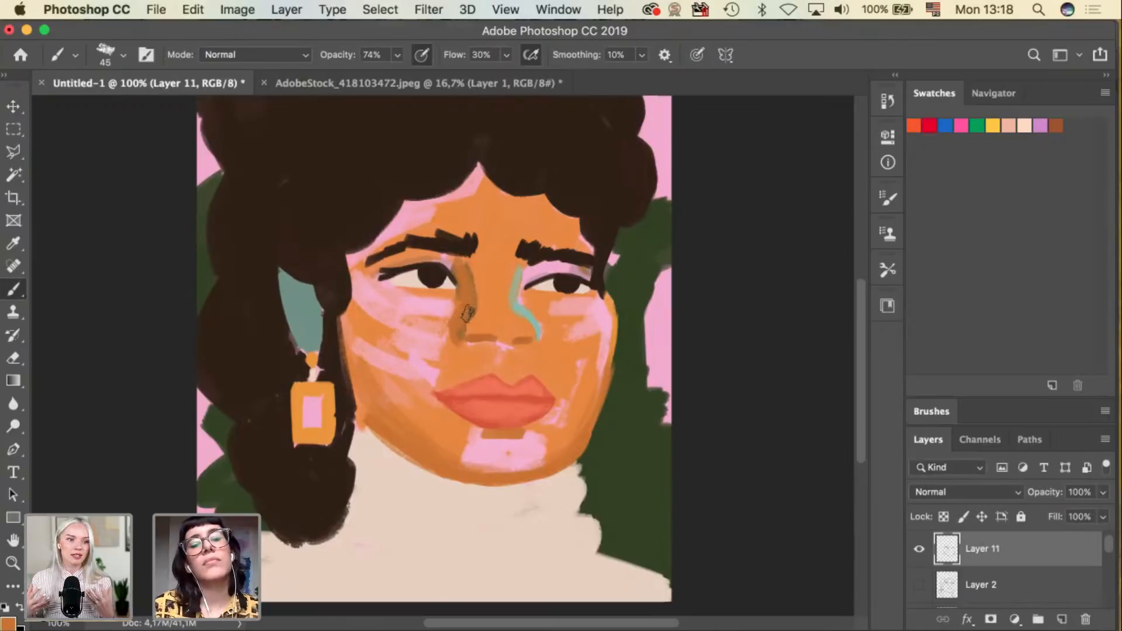
pyautogui.press('[')
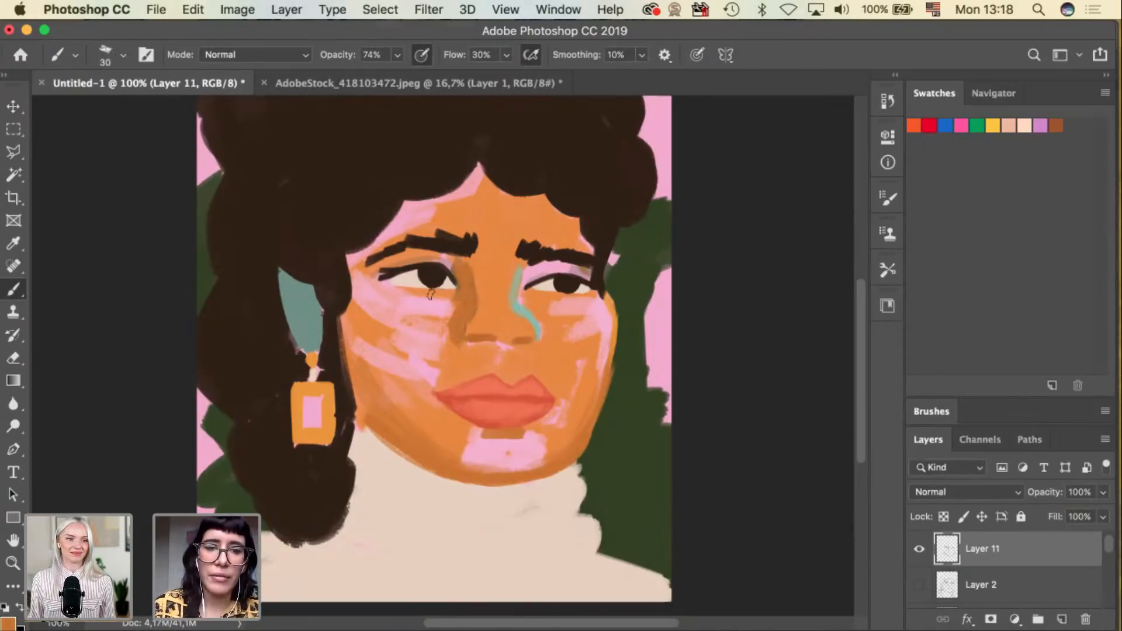
pyautogui.press('[')
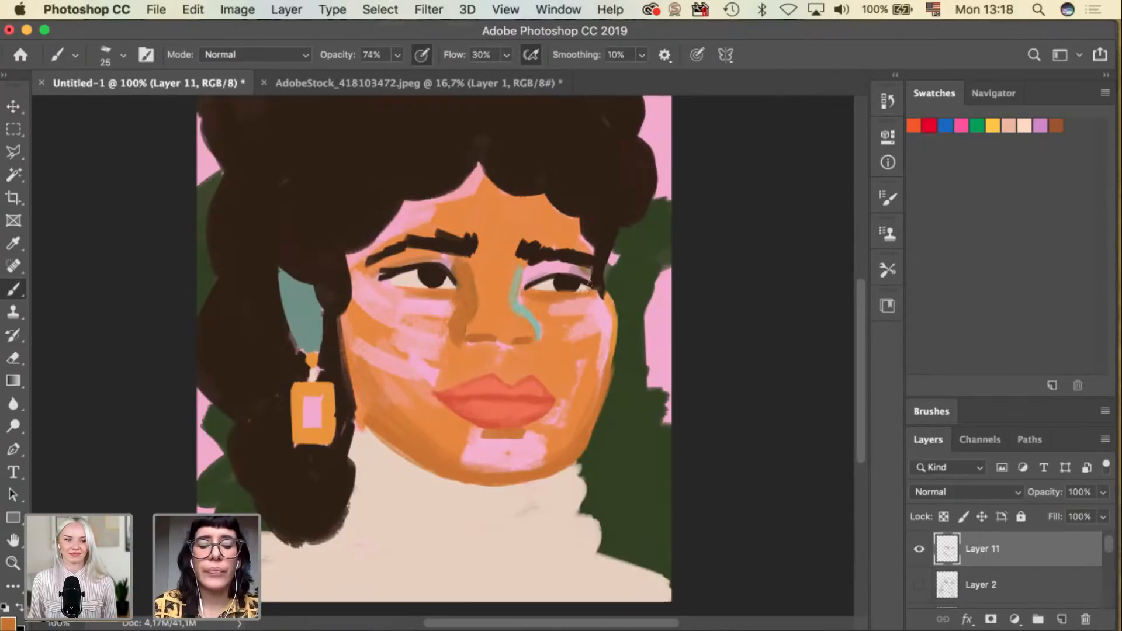
# Sample the skin orange from the nose bridge and soften the edge of the nose-side shadow with a 40 to 30 px brush.
pyautogui.keyDown('alt'); pyautogui.click(665, 311); pyautogui.keyUp('alt')
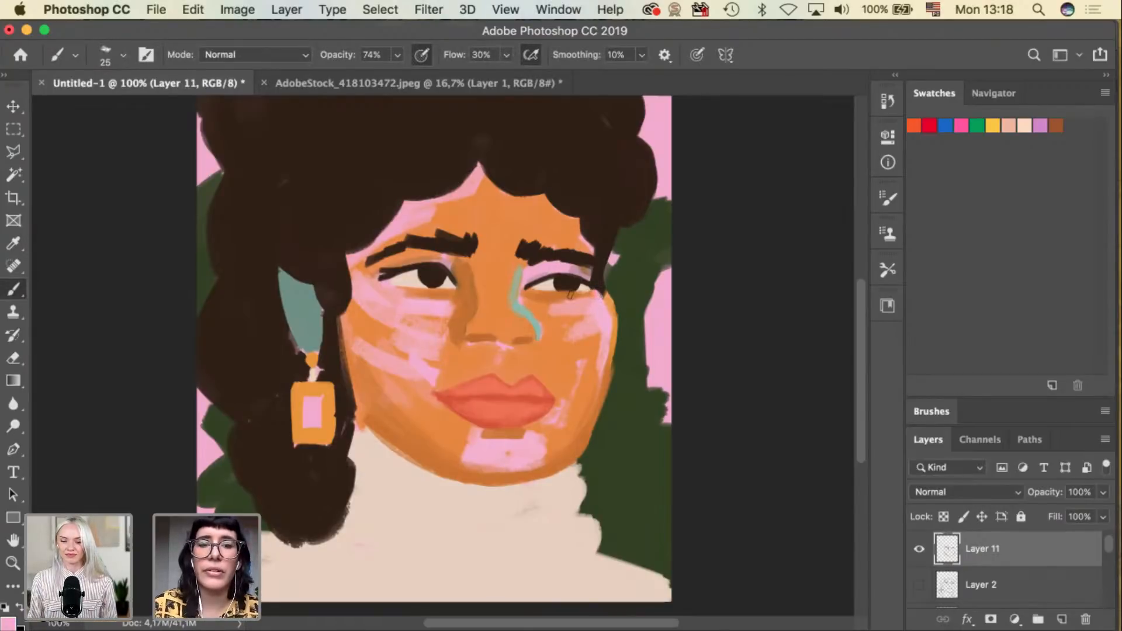
pyautogui.press('v')
pyautogui.press('i')
pyautogui.click(485, 295)
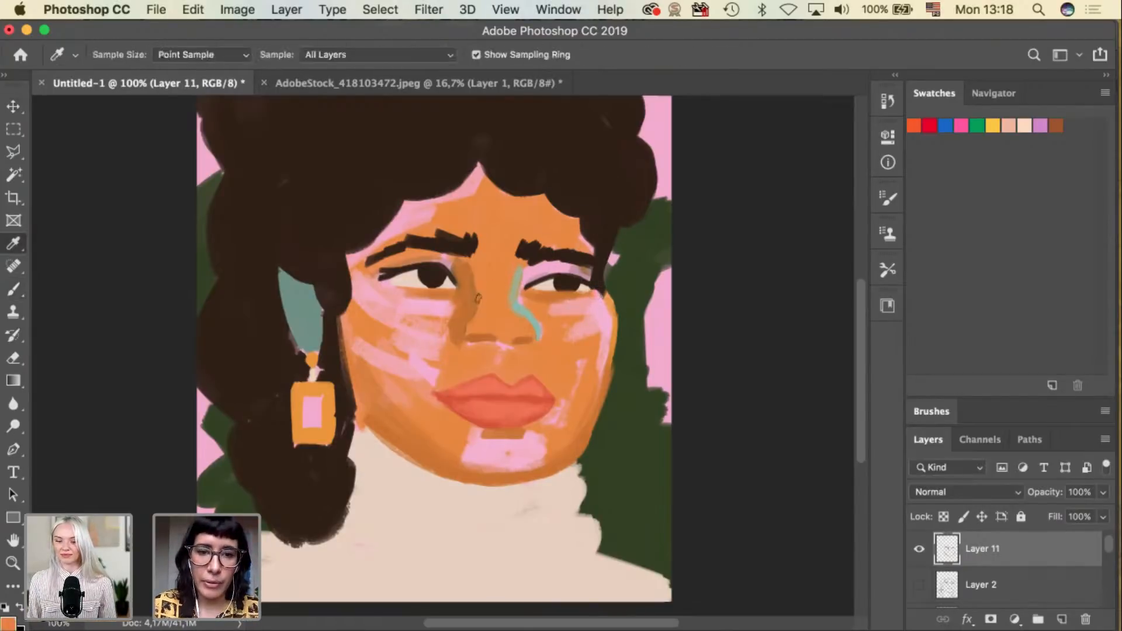
pyautogui.press('b')
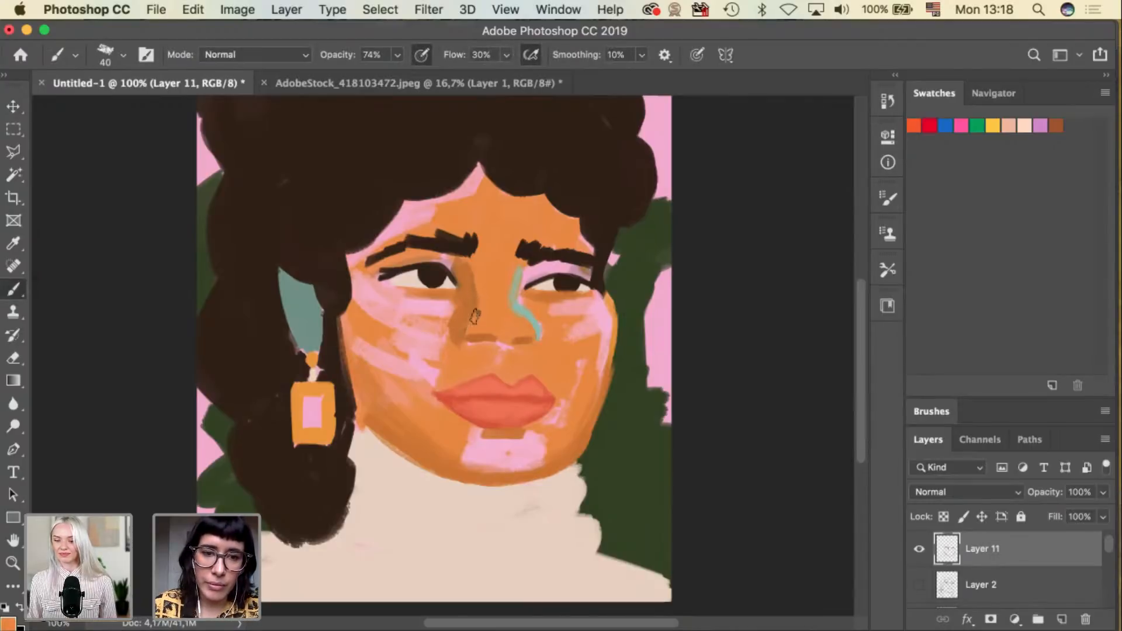
pyautogui.press('[')
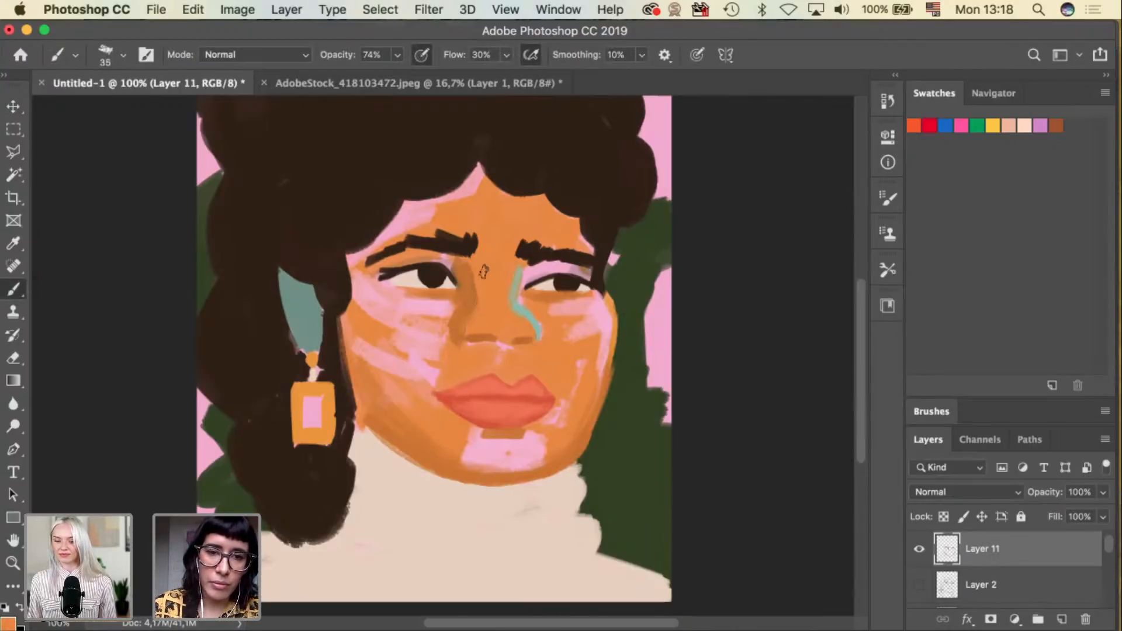
pyautogui.press('[')
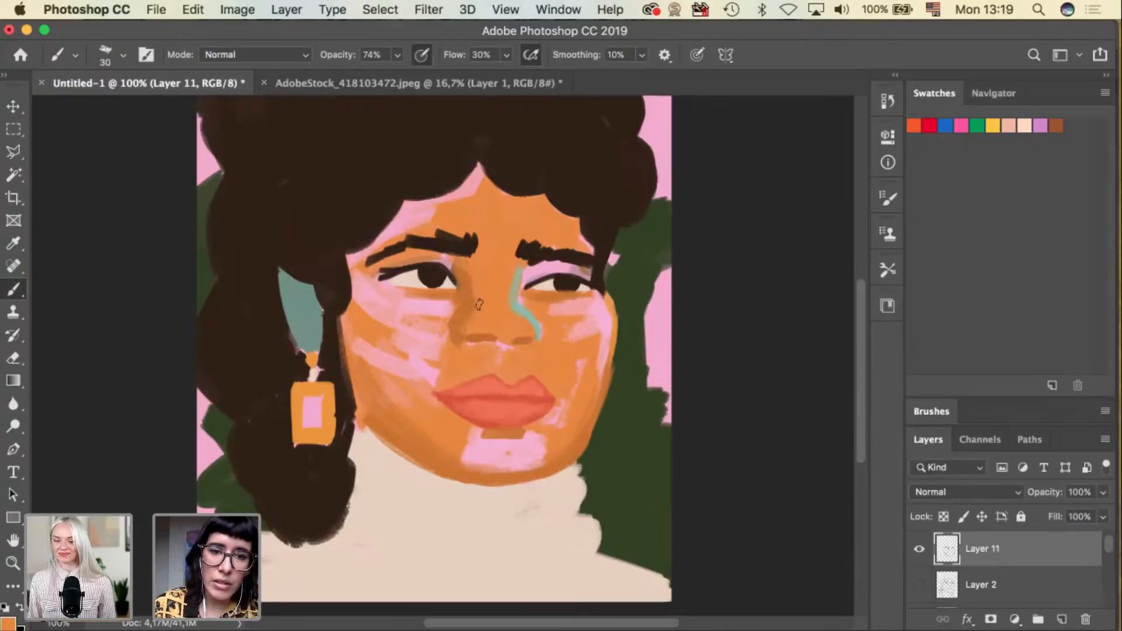
# Darken the dark orange foreground color to a deeper brown and shade the nostril with a 20 px brush.
pyautogui.press('i')
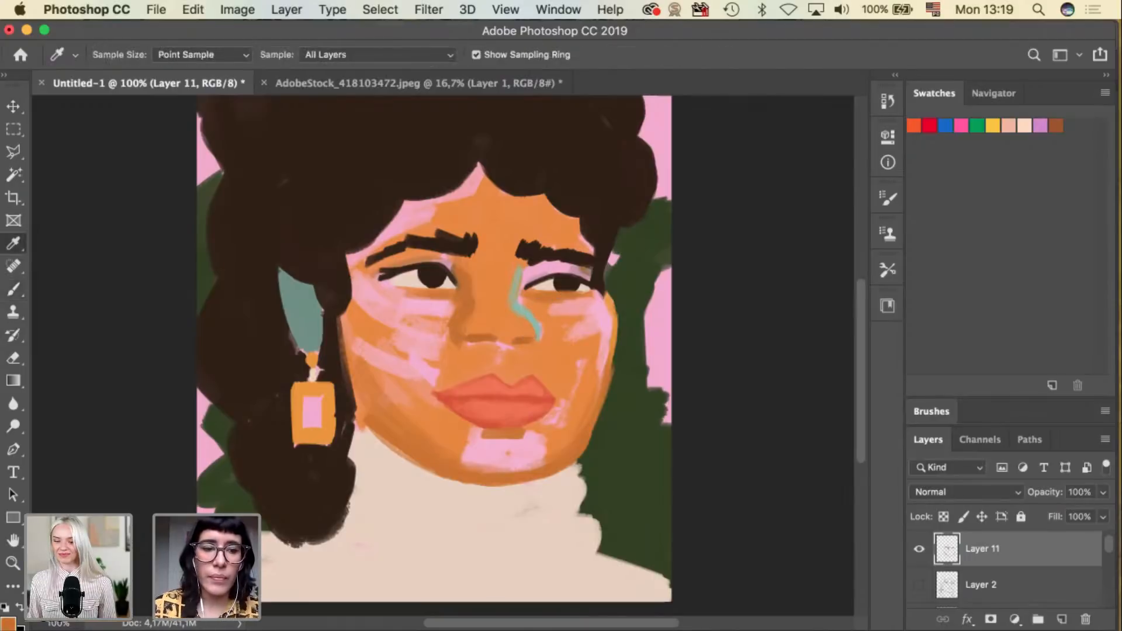
pyautogui.click(13, 621)
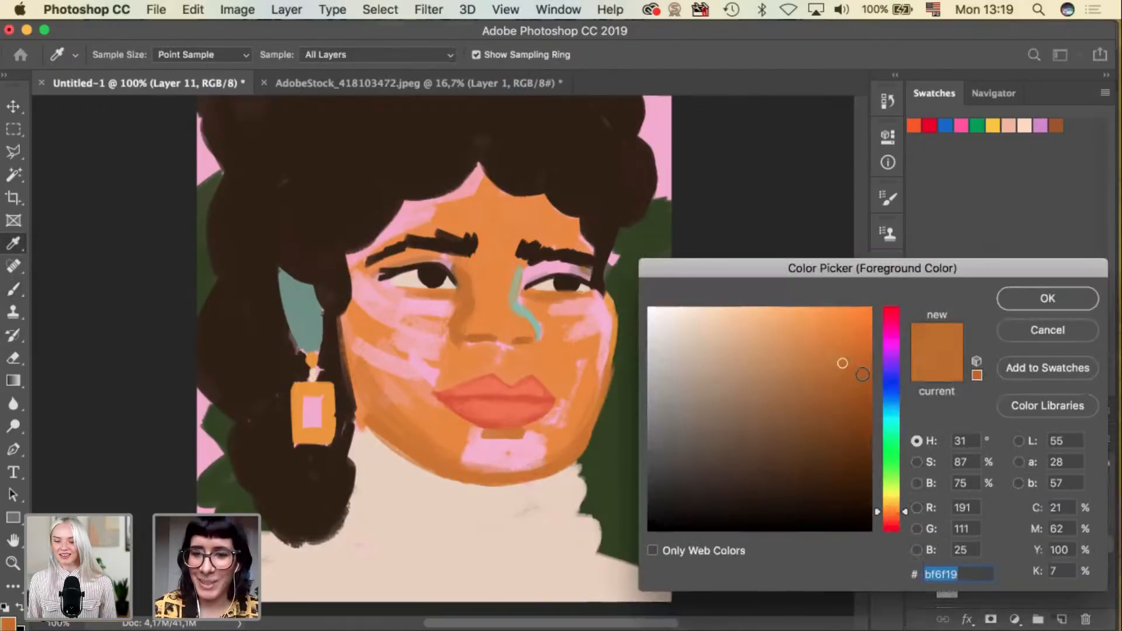
pyautogui.click(844, 402)
pyautogui.click(1037, 298)
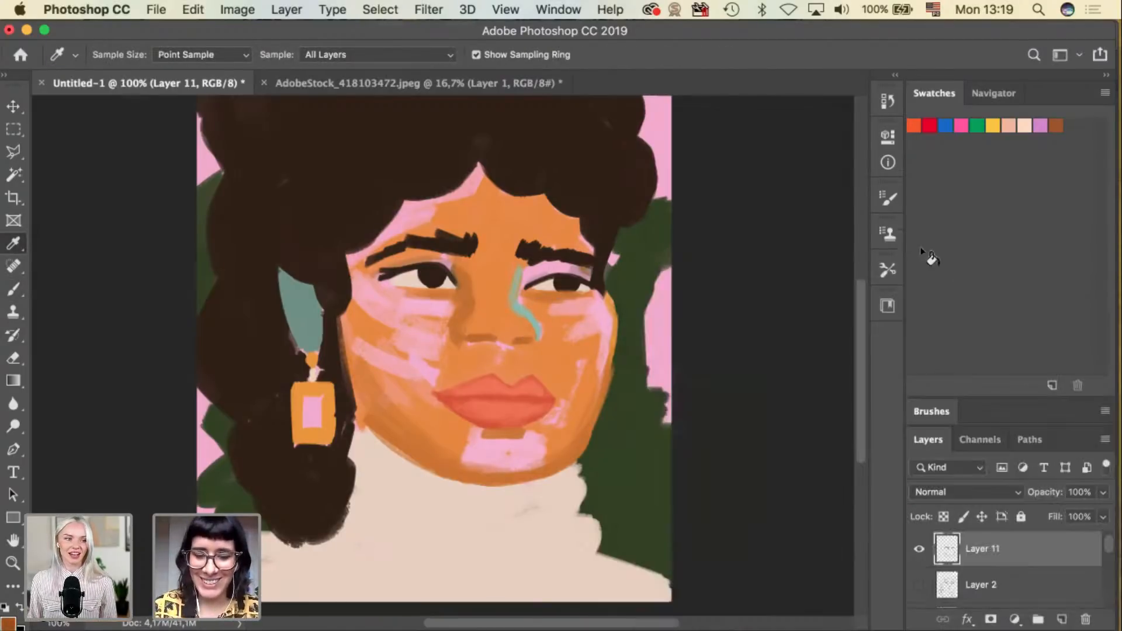
pyautogui.press('b')
pyautogui.press('[')
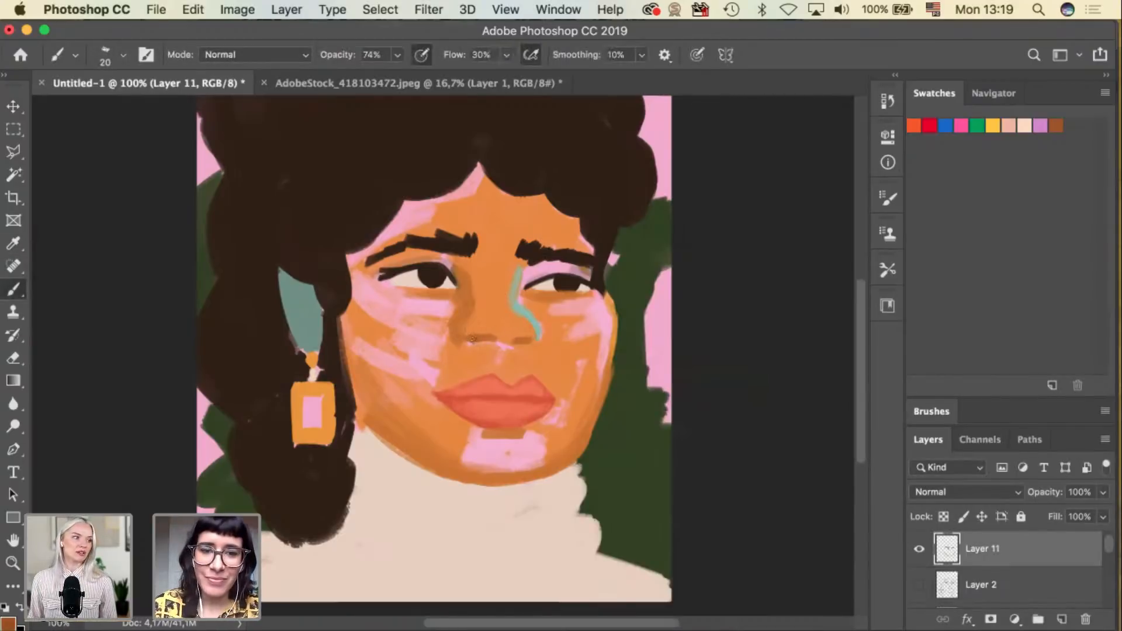
# Undo the strokes under the nose, lower the brush opacity to 26%, and paint a soft philtrum shadow above the upper lip at 25 px.
pyautogui.press(']')
pyautogui.moveTo(468, 346); pyautogui.dragTo(511, 349)
pyautogui.press('super+z')
pyautogui.press('super+z')
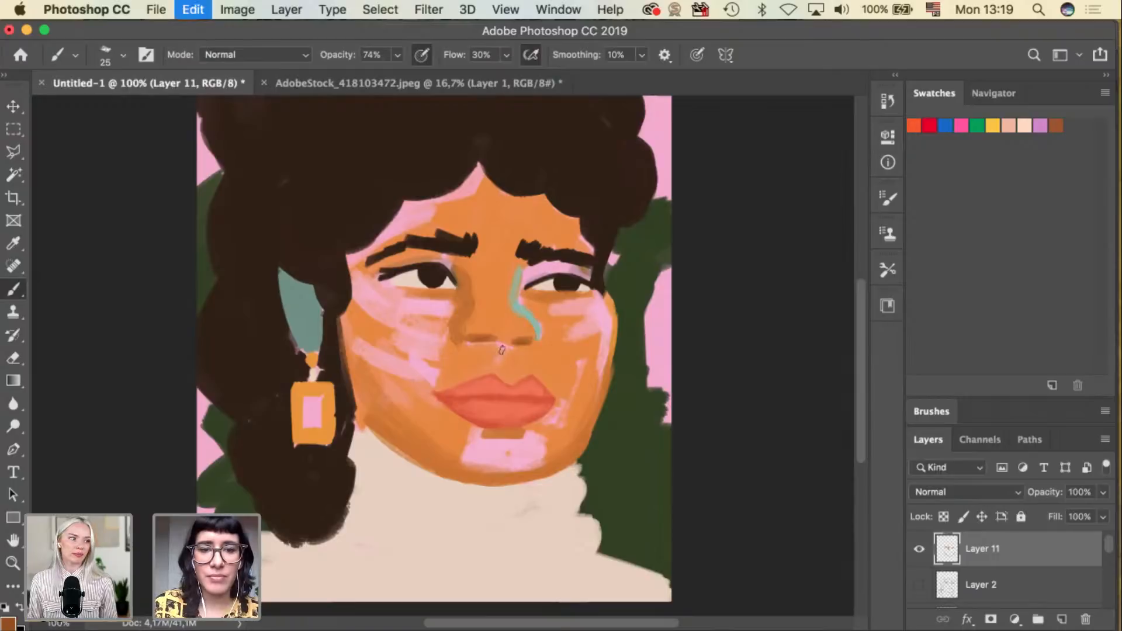
pyautogui.click(398, 55)
pyautogui.moveTo(400, 76); pyautogui.dragTo(358, 76)
pyautogui.click(504, 360)
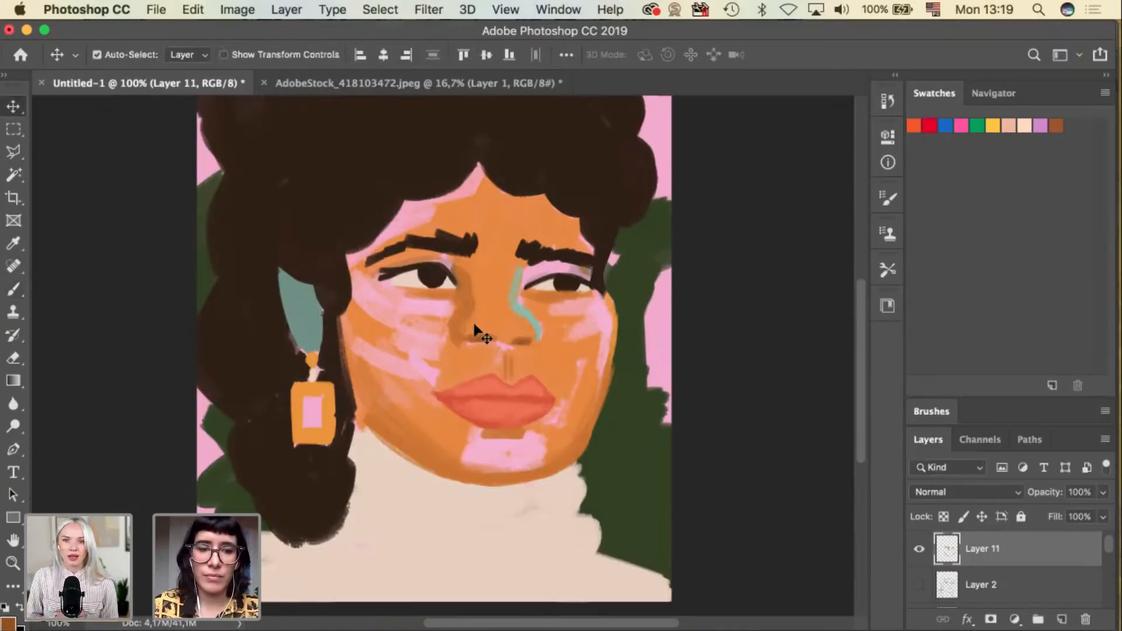
# Glaze muted teal shadows along the jawline on Layer 11 with a 40 px brush at 26% opacity, undoing unwanted strokes.
pyautogui.keyDown('alt'); pyautogui.click(425, 366); pyautogui.keyUp('alt')
pyautogui.press(']')
pyautogui.press(']')
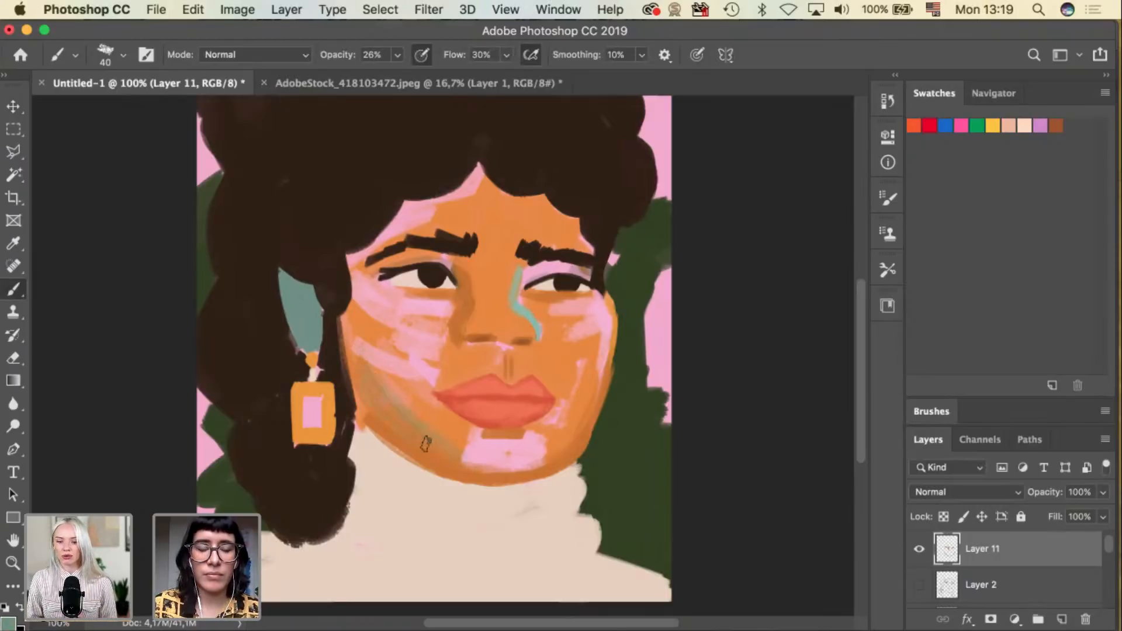
pyautogui.moveTo(408, 460); pyautogui.dragTo(476, 480)
pyautogui.press('super+z')
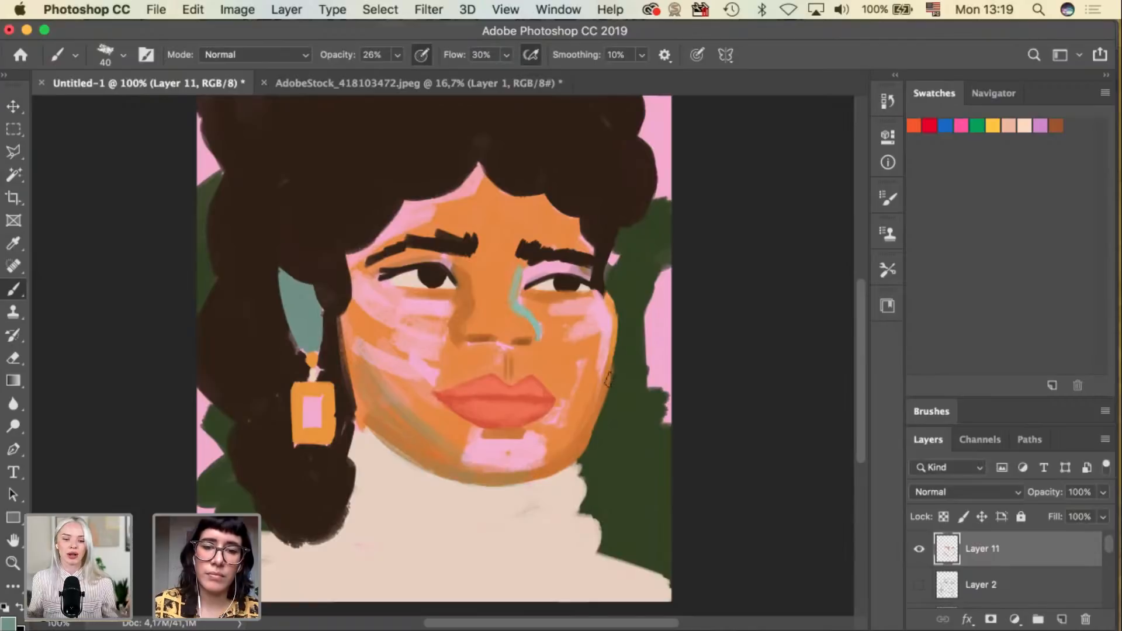
pyautogui.press('super+z')
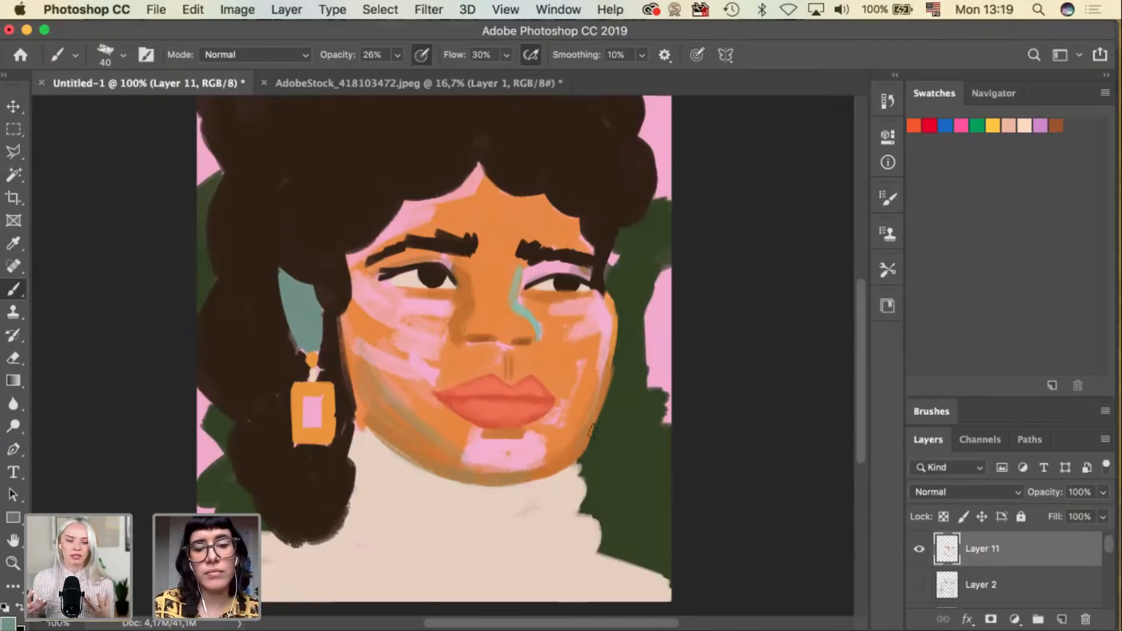
pyautogui.press('super+z')
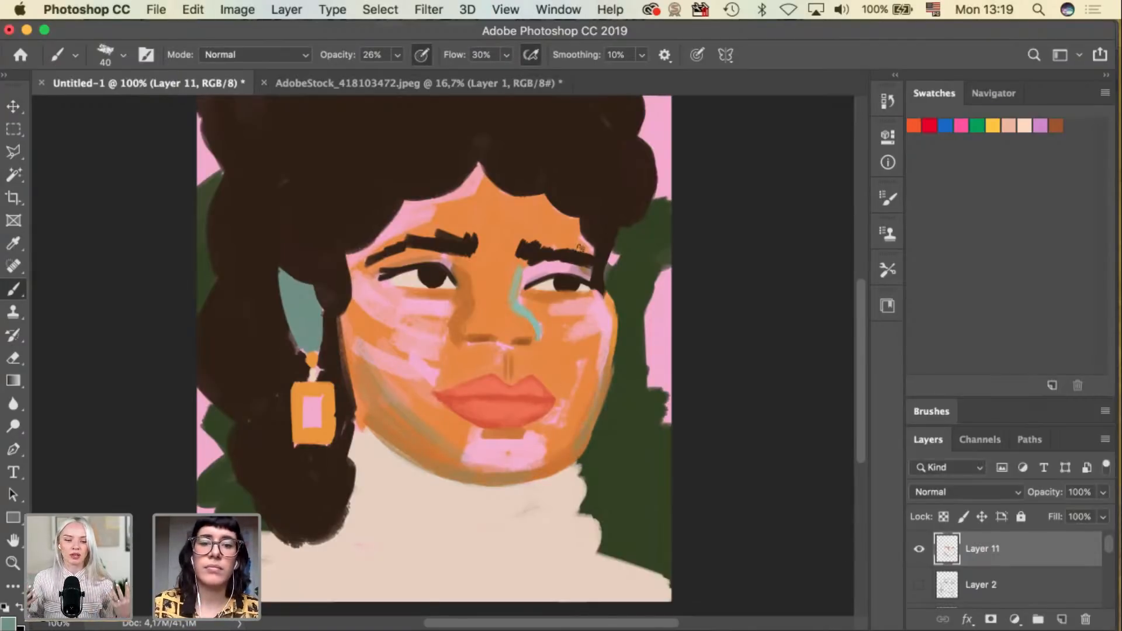
# Sample the light skin orange, select the face shape on Layer 3, and add a new layer above it.
pyautogui.keyDown('alt'); pyautogui.click(464, 228); pyautogui.keyUp('alt')
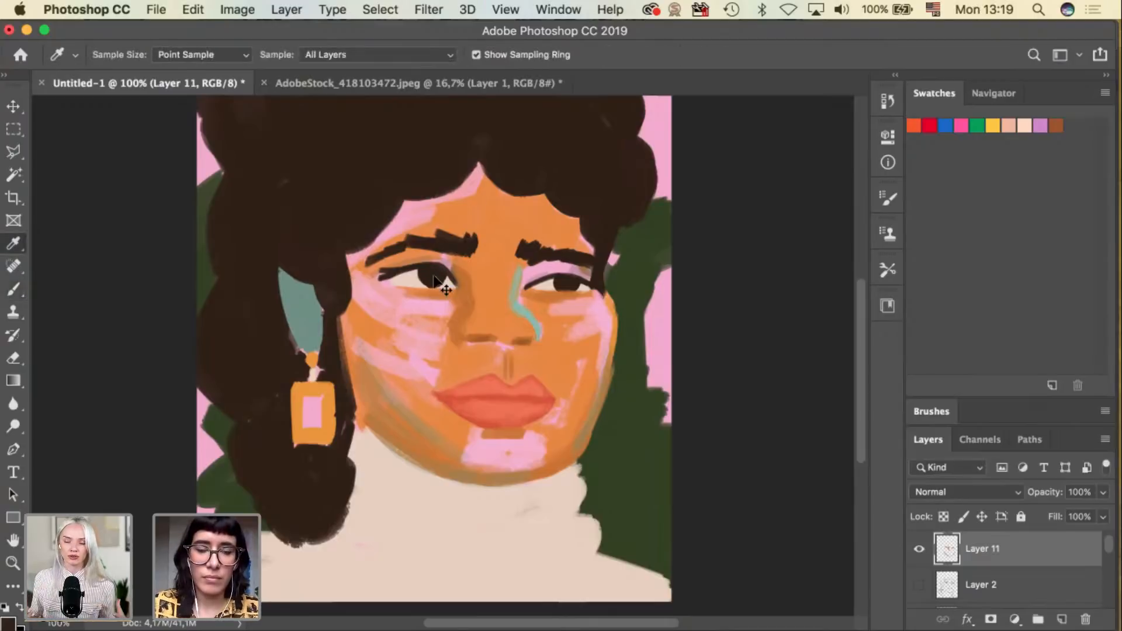
pyautogui.press('v')
pyautogui.press('i')
pyautogui.click(351, 321)
pyautogui.press('v')
pyautogui.click(424, 266)
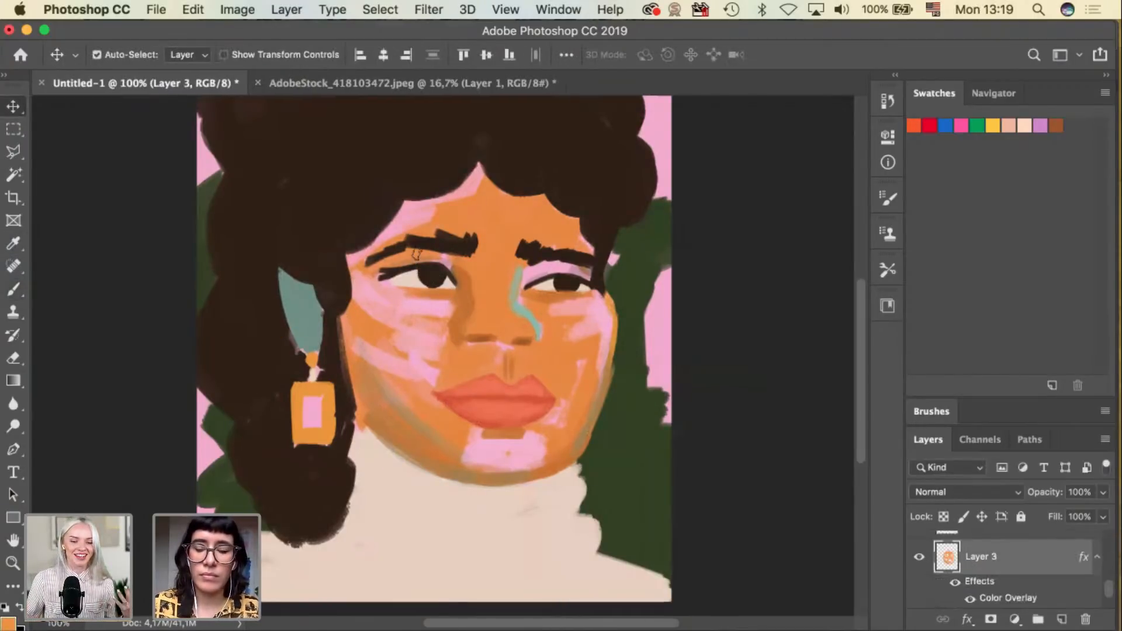
pyautogui.press('b')
pyautogui.click(1062, 619)
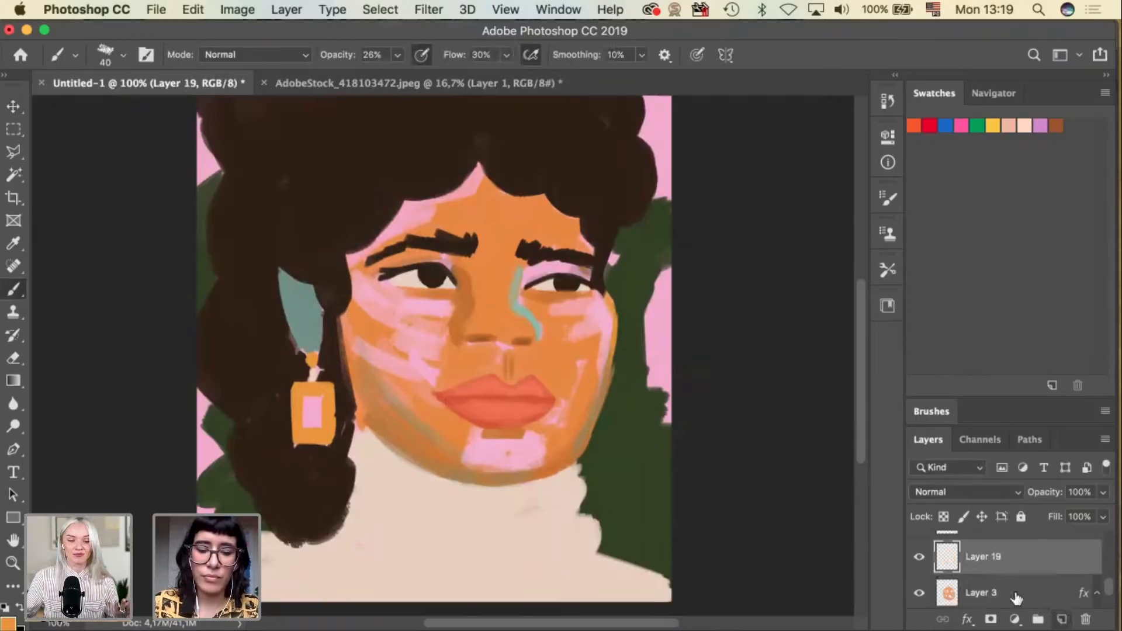
# Set the brush to 50 px and 100% opacity and paint light orange on the eyelid nearest the earring.
pyautogui.press(']')
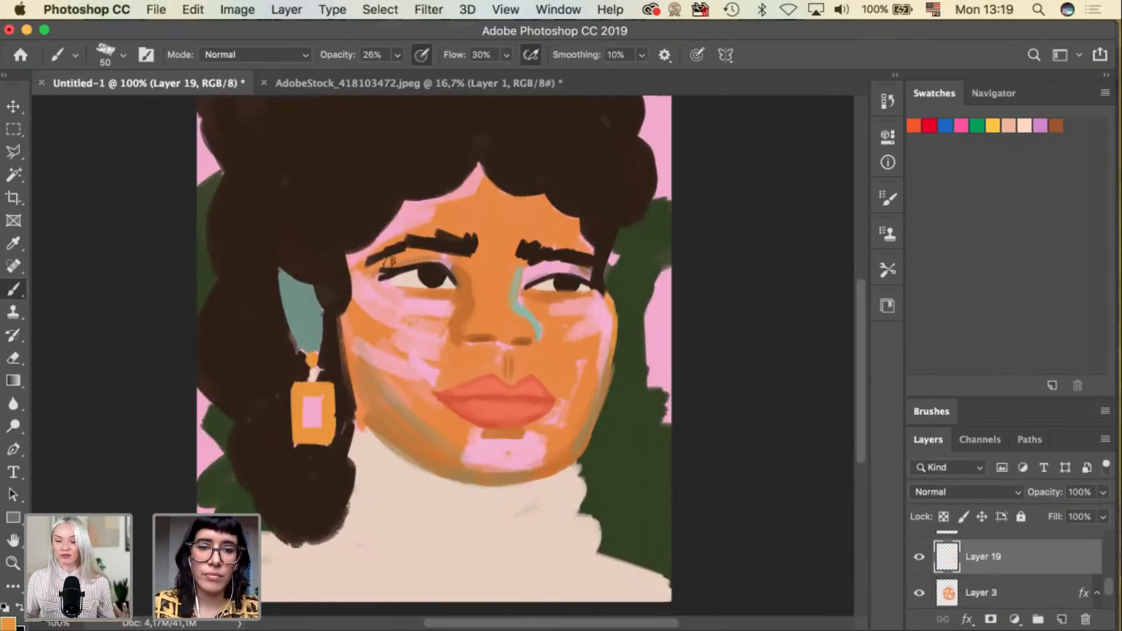
pyautogui.click(397, 54)
pyautogui.moveTo(405, 75); pyautogui.dragTo(463, 75)
pyautogui.moveTo(374, 262)
pyautogui.mouseDown()
pyautogui.moveTo(385, 275)
pyautogui.moveTo(395, 266)
pyautogui.mouseUp()
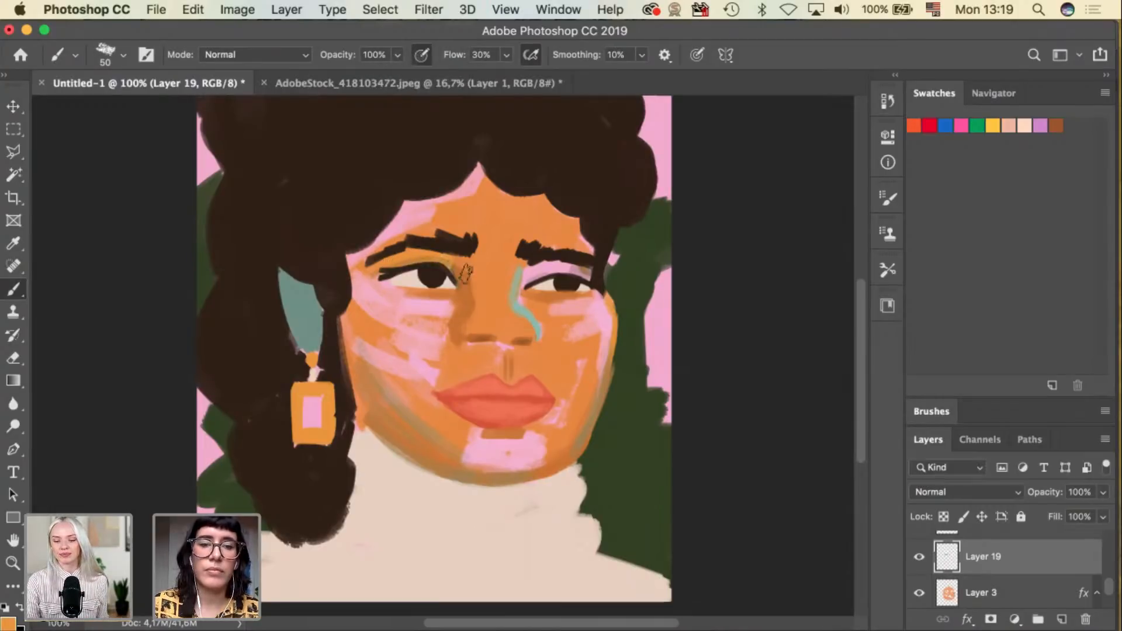
# Switch back to Layer 11 and rework the light orange on the eyelid nearest the earring at 40 px, undoing two strokes.
pyautogui.press('v')
pyautogui.click(442, 153)
pyautogui.press('b')
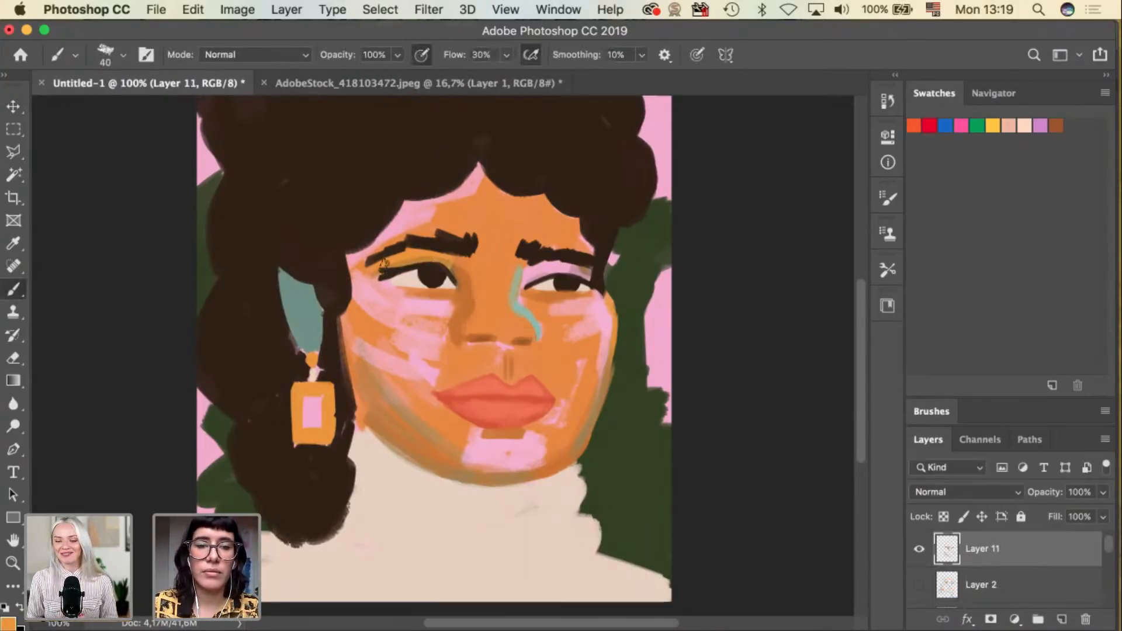
pyautogui.press('super+z')
pyautogui.press('super+z')
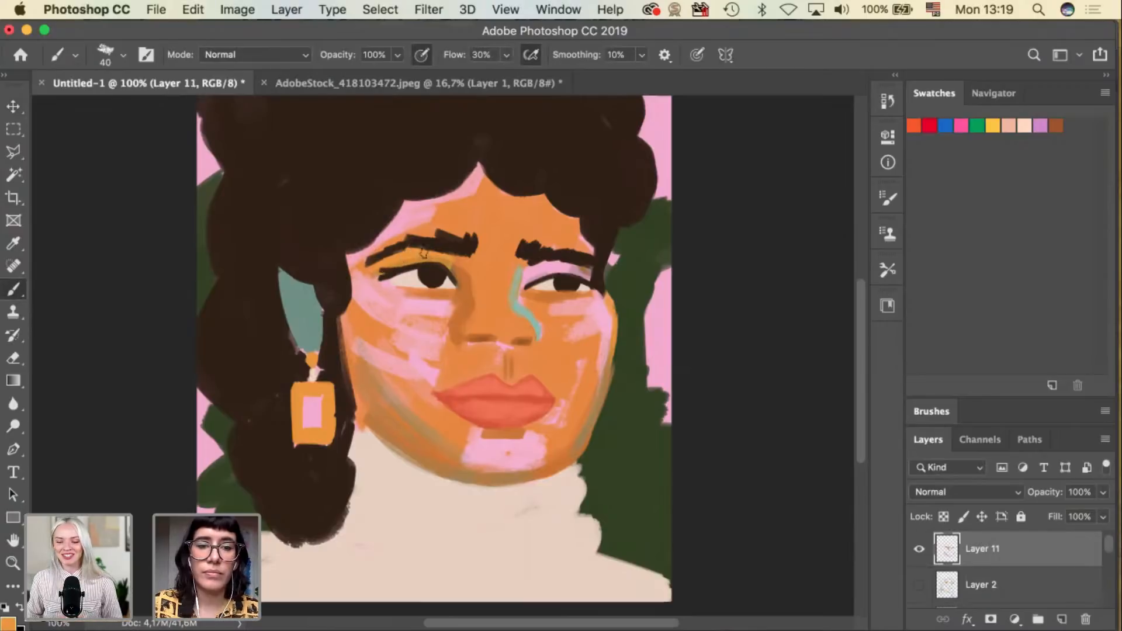
# Try painting orange on the eyelid farther from the earring with a 30 px brush, and undo the stroke.
pyautogui.press('[')
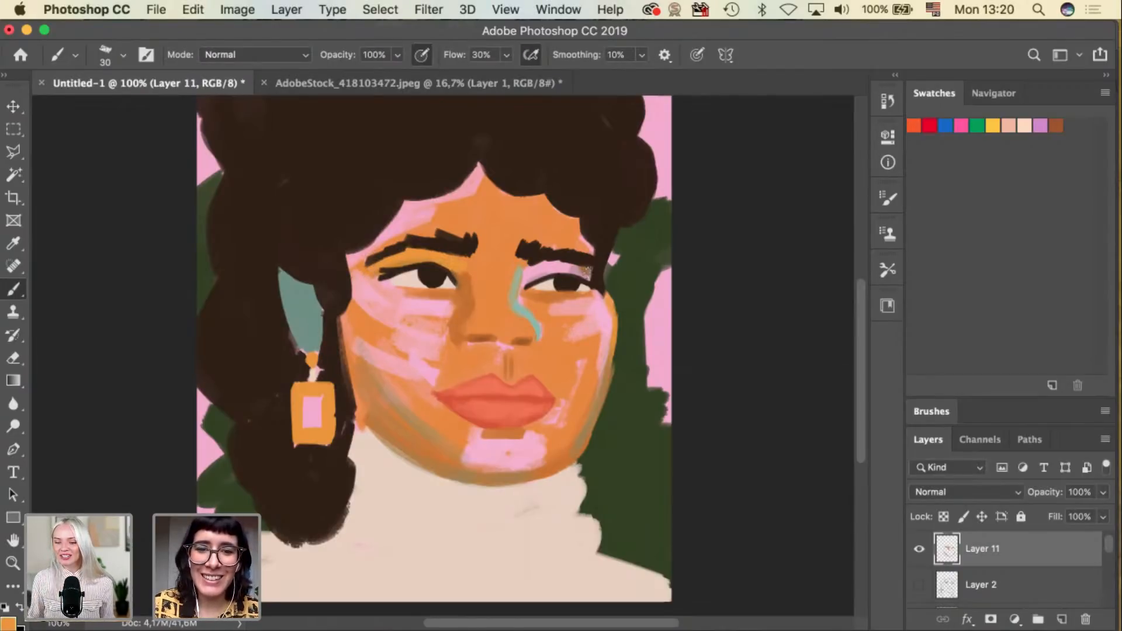
pyautogui.press('i')
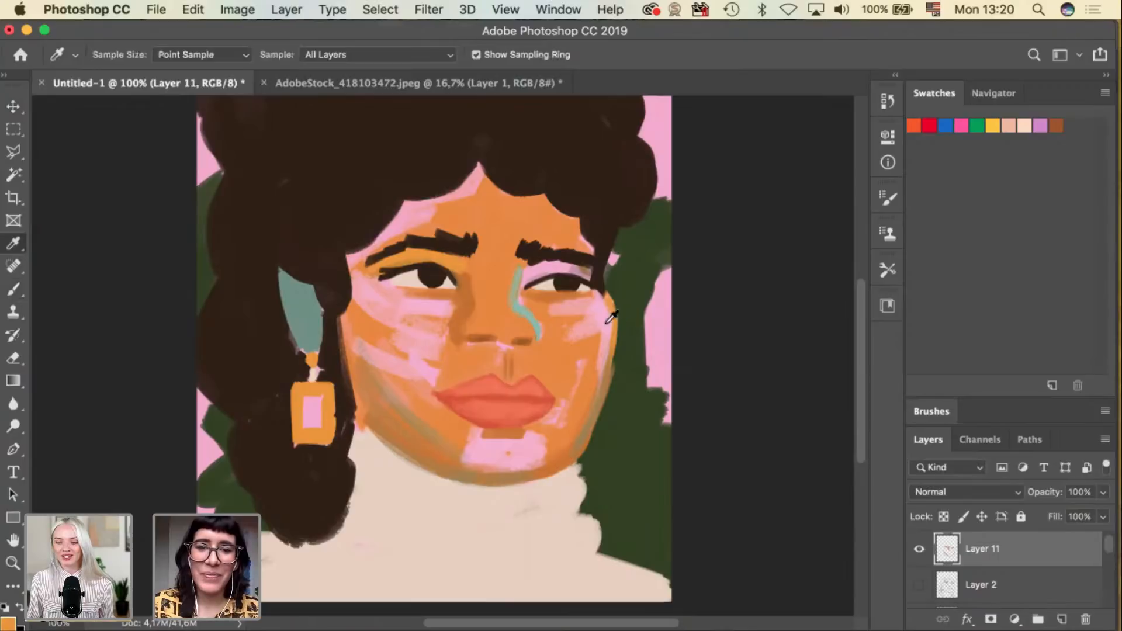
pyautogui.press('b')
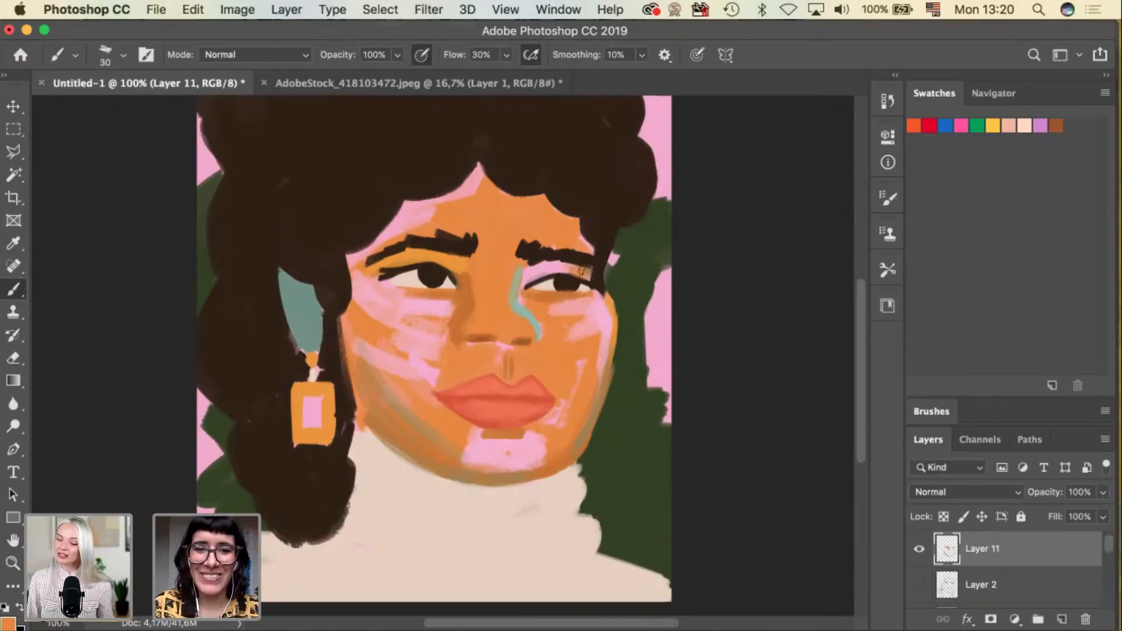
pyautogui.press('super+z')
# Rework the upper end of the teal nose line near the inner eye with a 20 px brush, sampling skin orange and teal.
pyautogui.press('i')
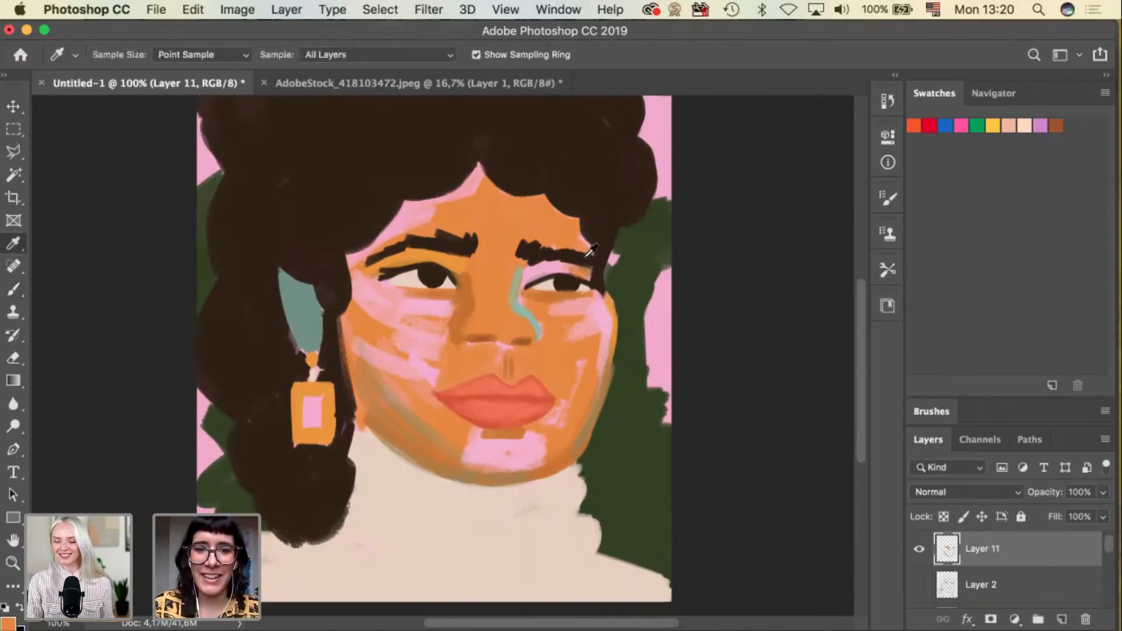
pyautogui.click(587, 255)
pyautogui.press('b')
pyautogui.press('[')
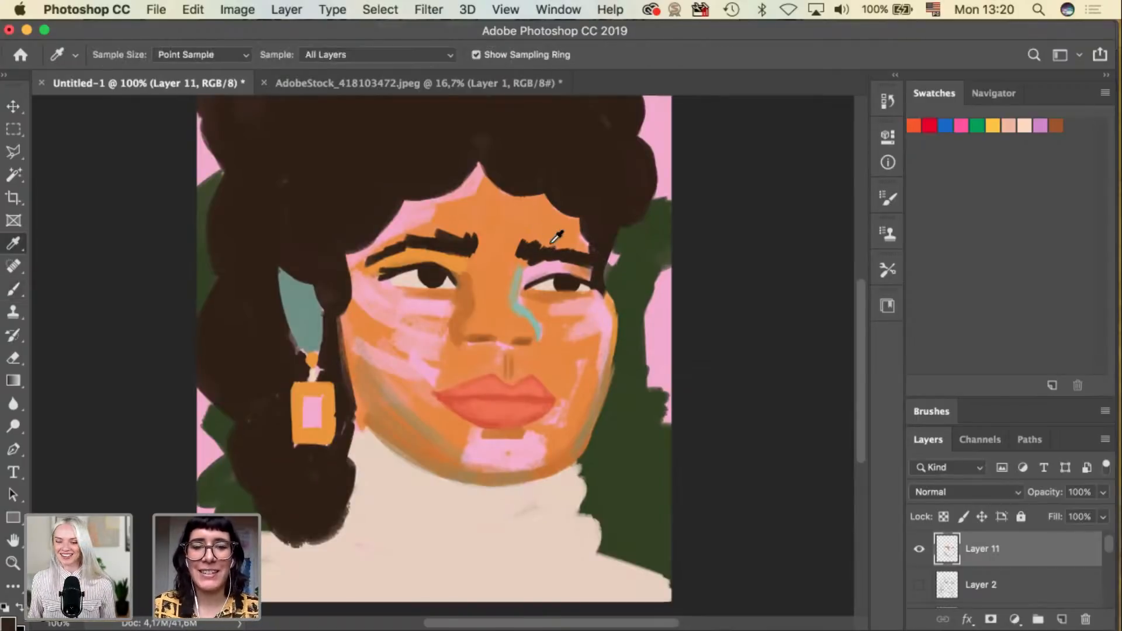
pyautogui.keyDown('alt'); pyautogui.click(513, 300); pyautogui.keyUp('alt')
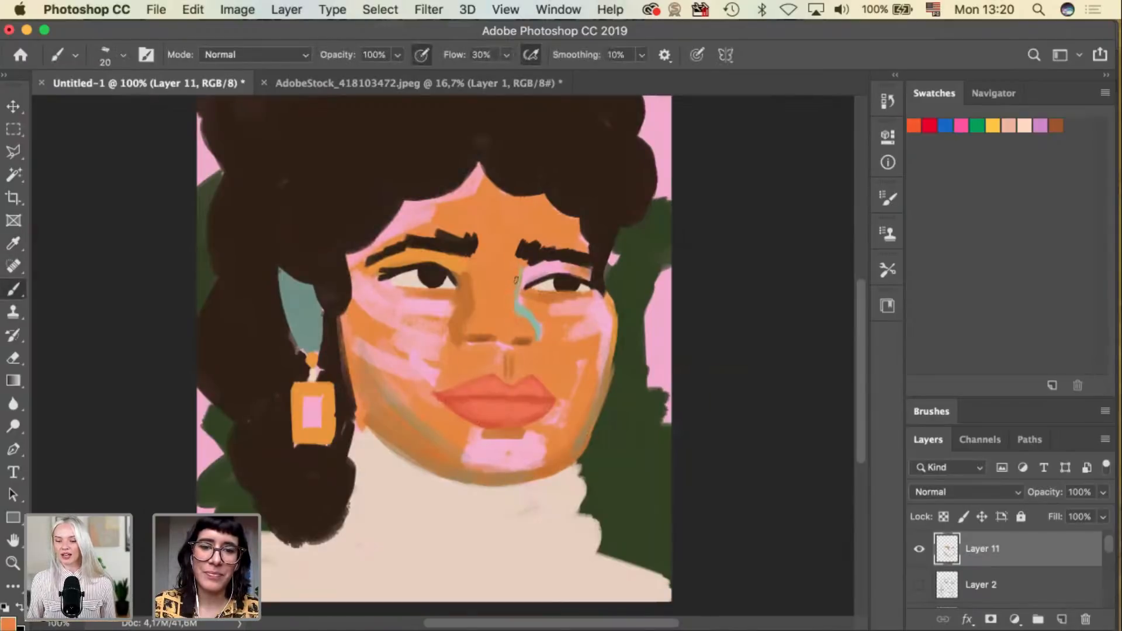
pyautogui.keyDown('alt'); pyautogui.click(526, 306); pyautogui.keyUp('alt')
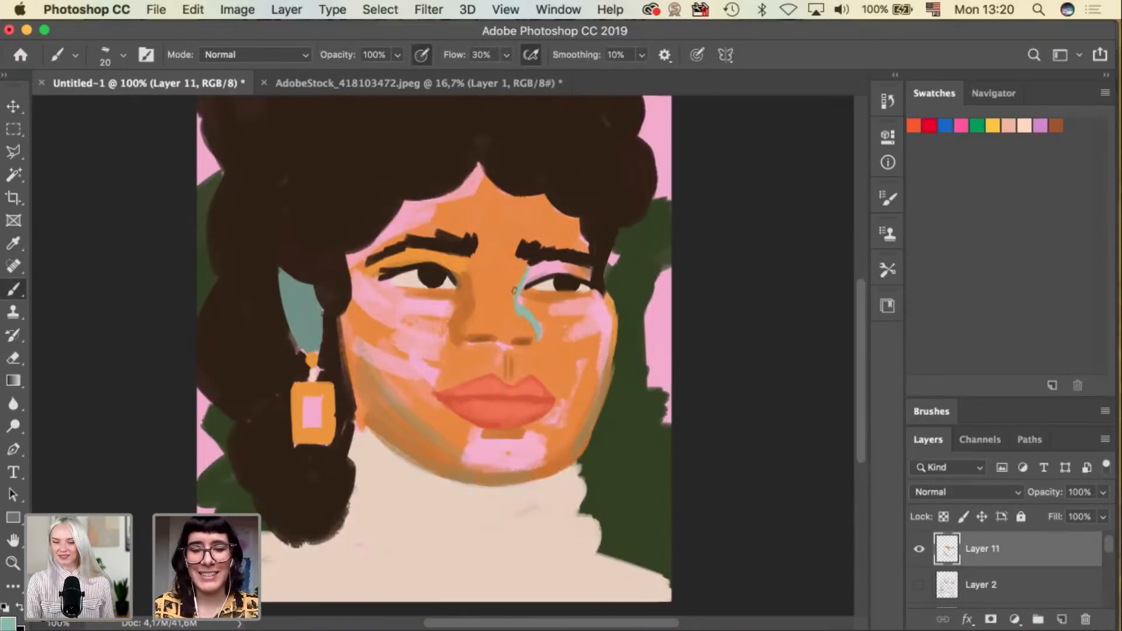
# Sample the background's dark green and paint a 30 px stroke along the nose bridge beside the eye nearest the earring.
pyautogui.keyDown('alt'); pyautogui.click(655, 237); pyautogui.keyUp('alt')
pyautogui.press(']')
pyautogui.moveTo(467, 264); pyautogui.dragTo(476, 313)
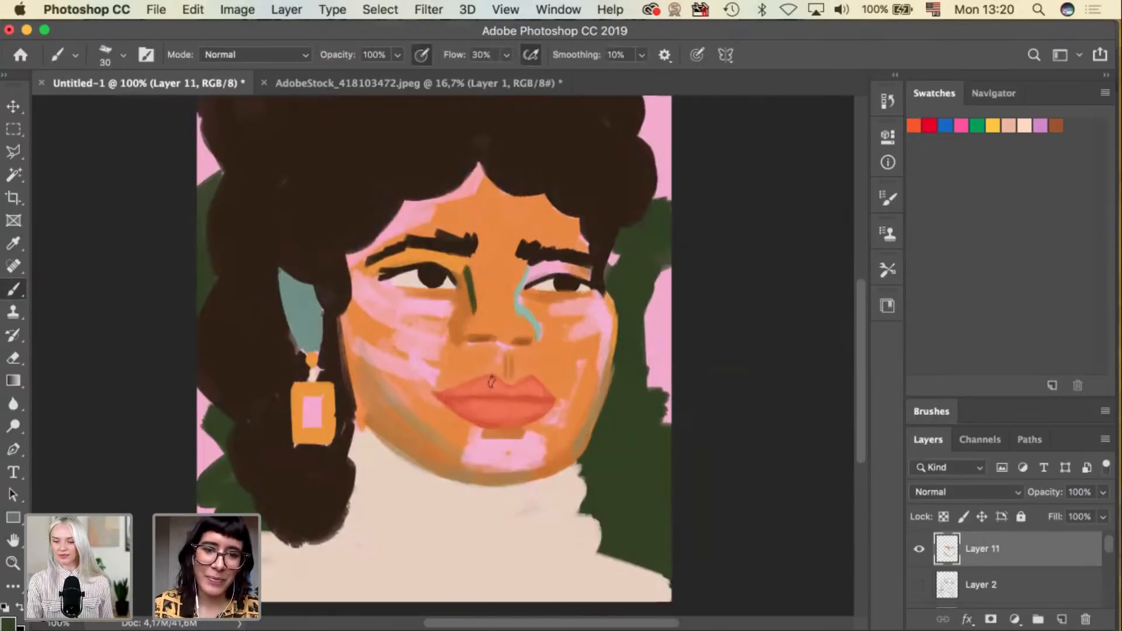
# Try drawing a thin dark brown mouth line between the lips on Layer 10 with a 10 px brush, undoing stray strokes.
pyautogui.press('alt')
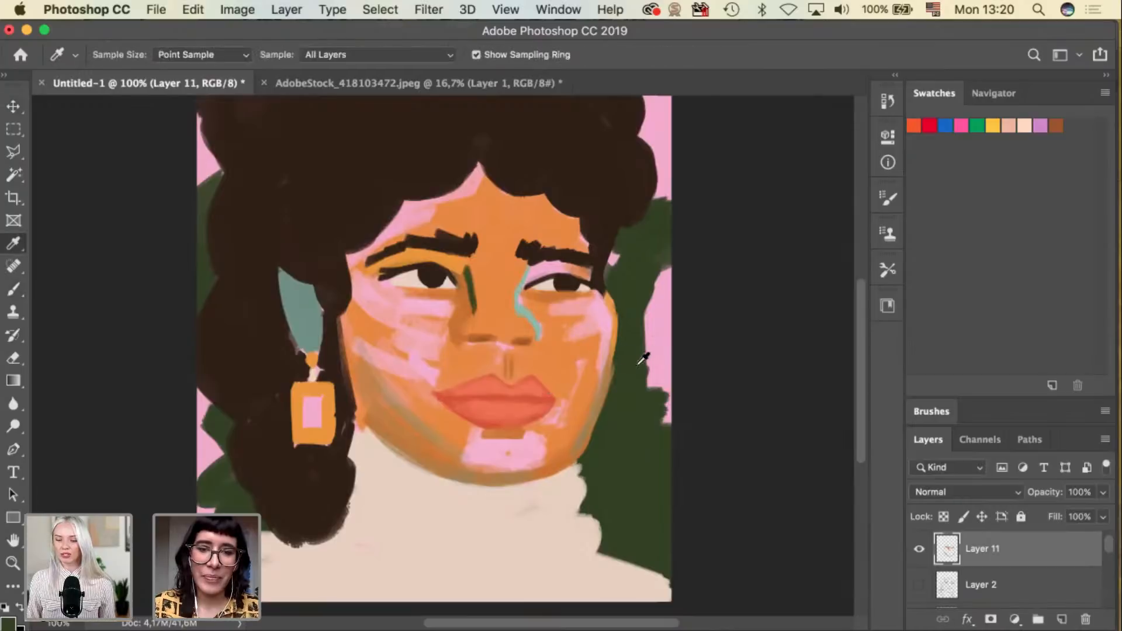
pyautogui.press('v')
pyautogui.click(507, 402)
pyautogui.press('b')
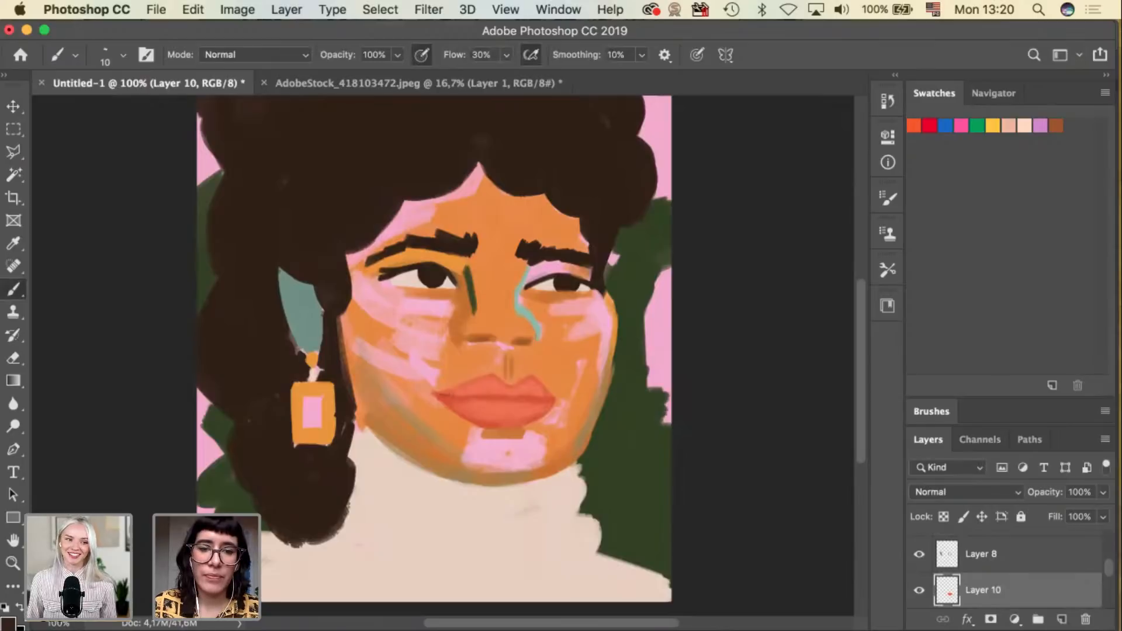
pyautogui.press('super+z')
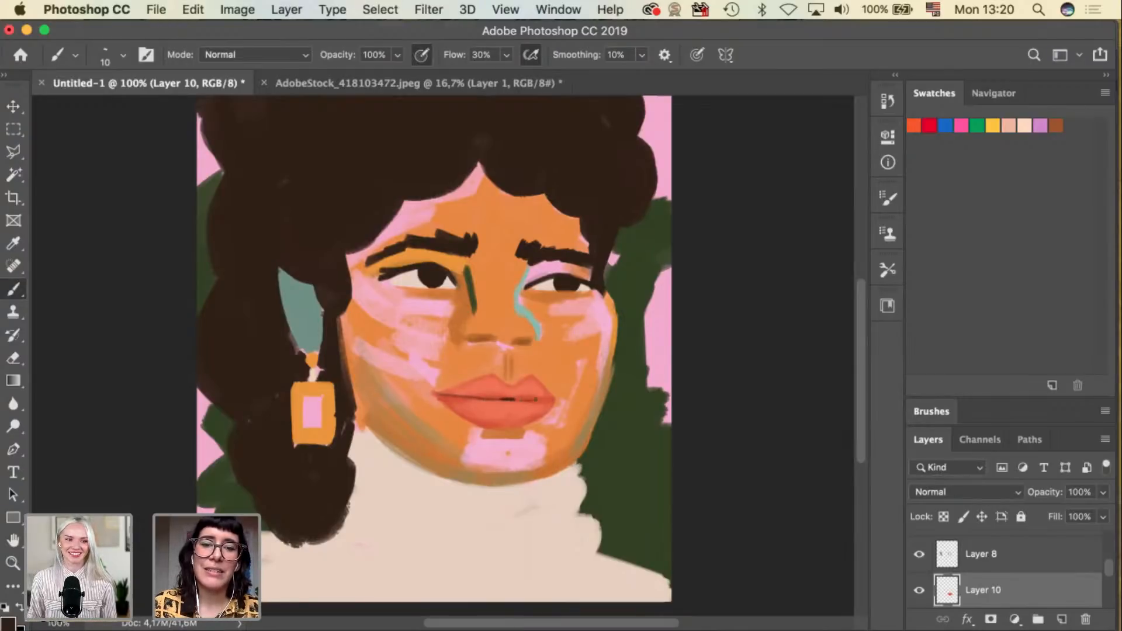
pyautogui.press('super+z')
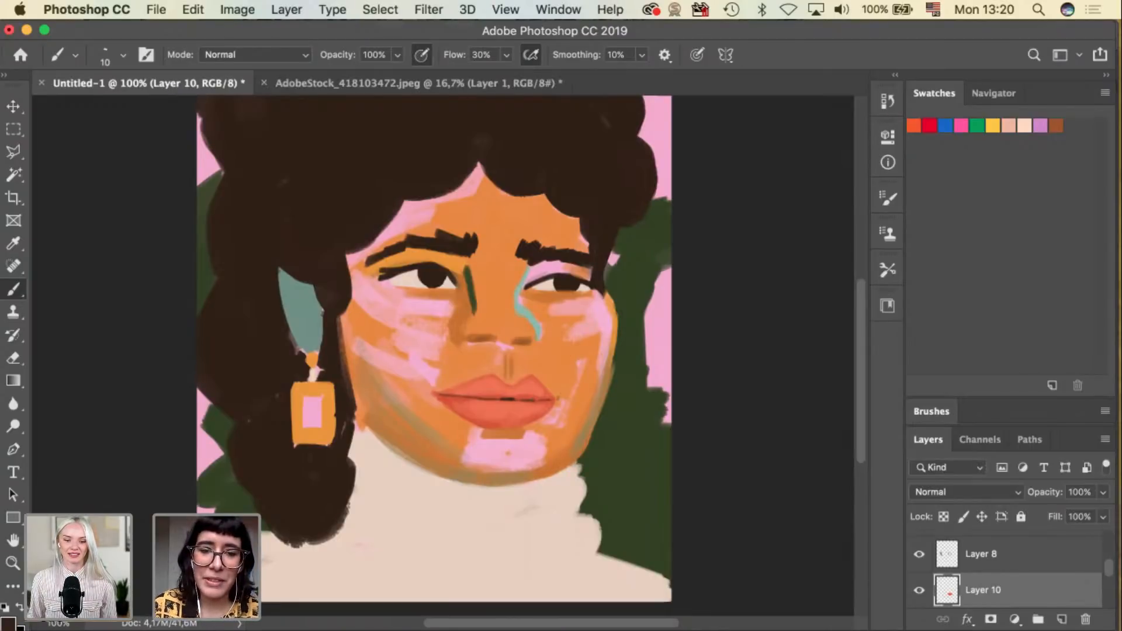
# Sample the lip coral and set the foreground to the deeper orange-red db5a28.
pyautogui.press('i')
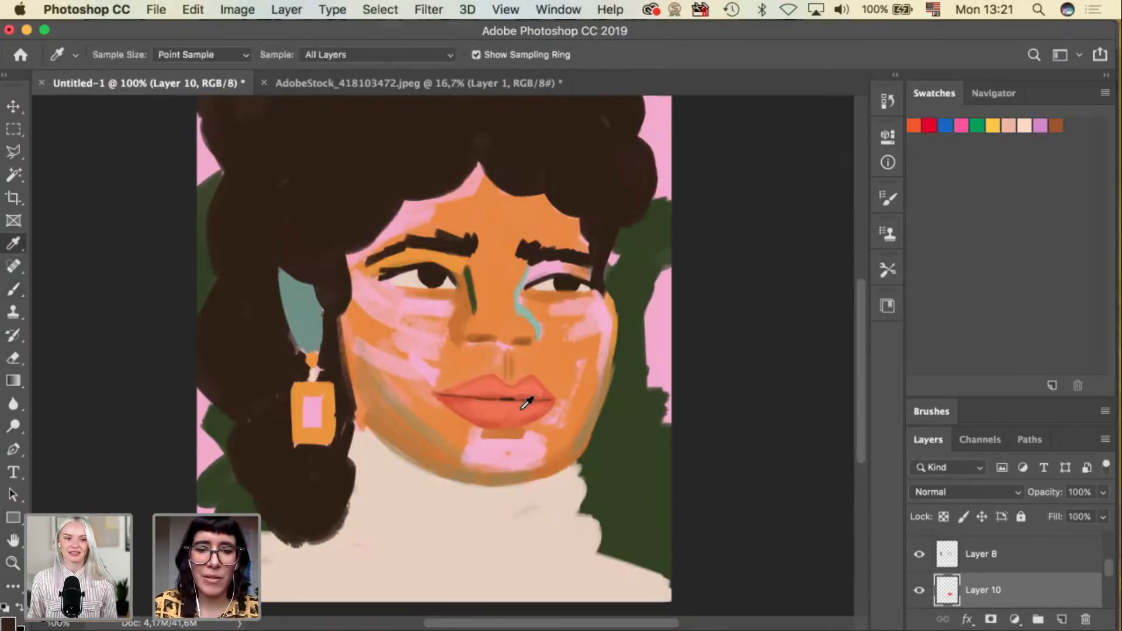
pyautogui.click(485, 399)
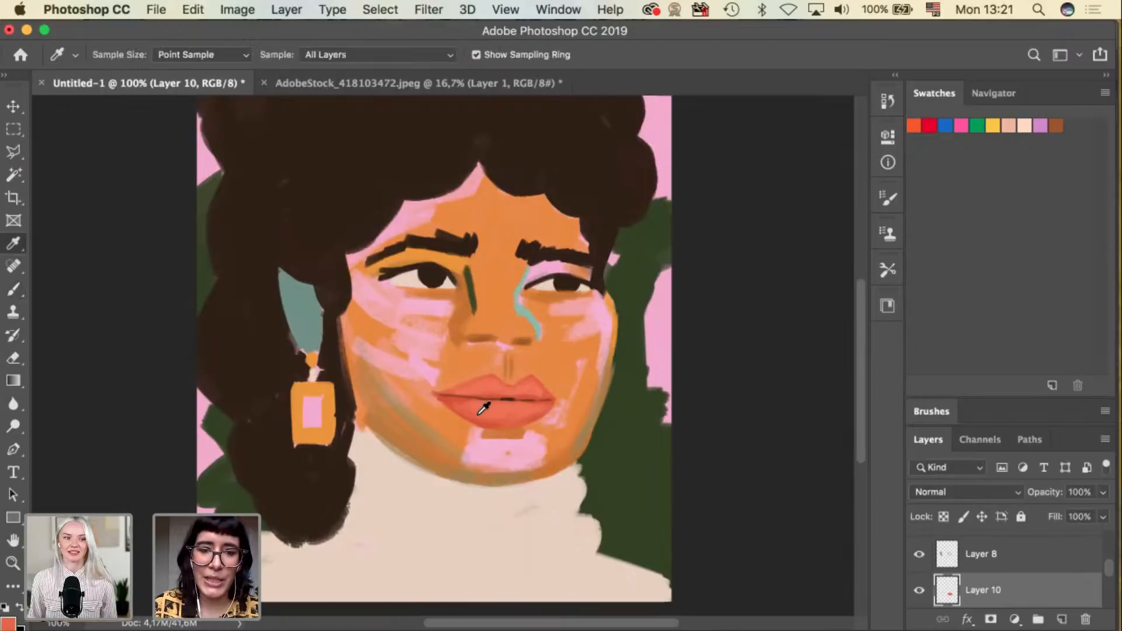
pyautogui.click(9, 622)
pyautogui.click(829, 339)
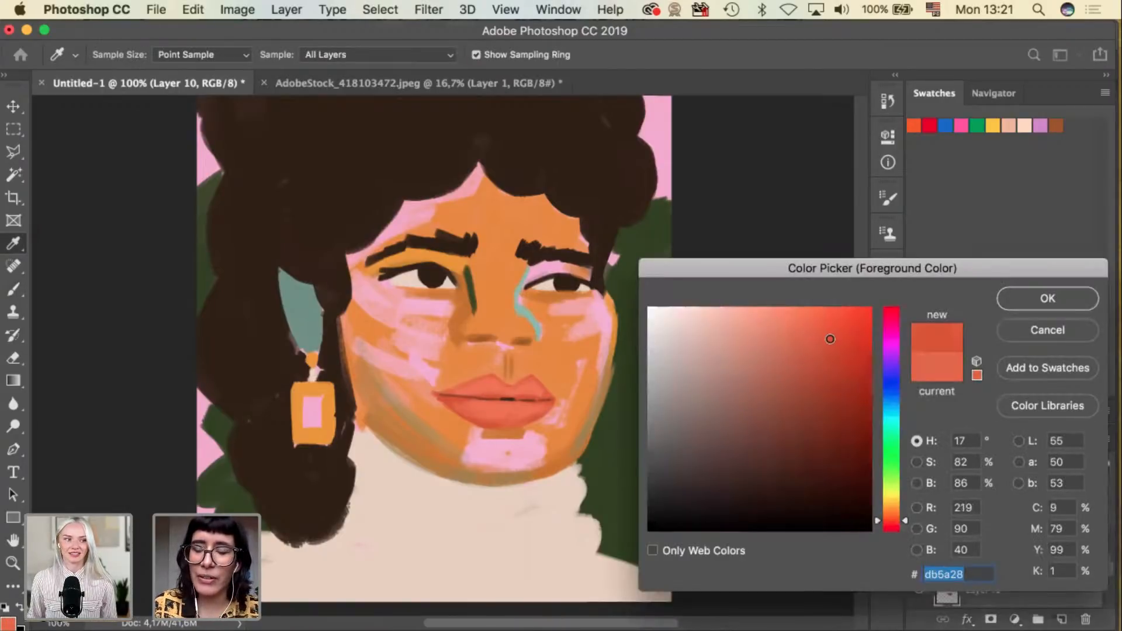
pyautogui.click(1050, 299)
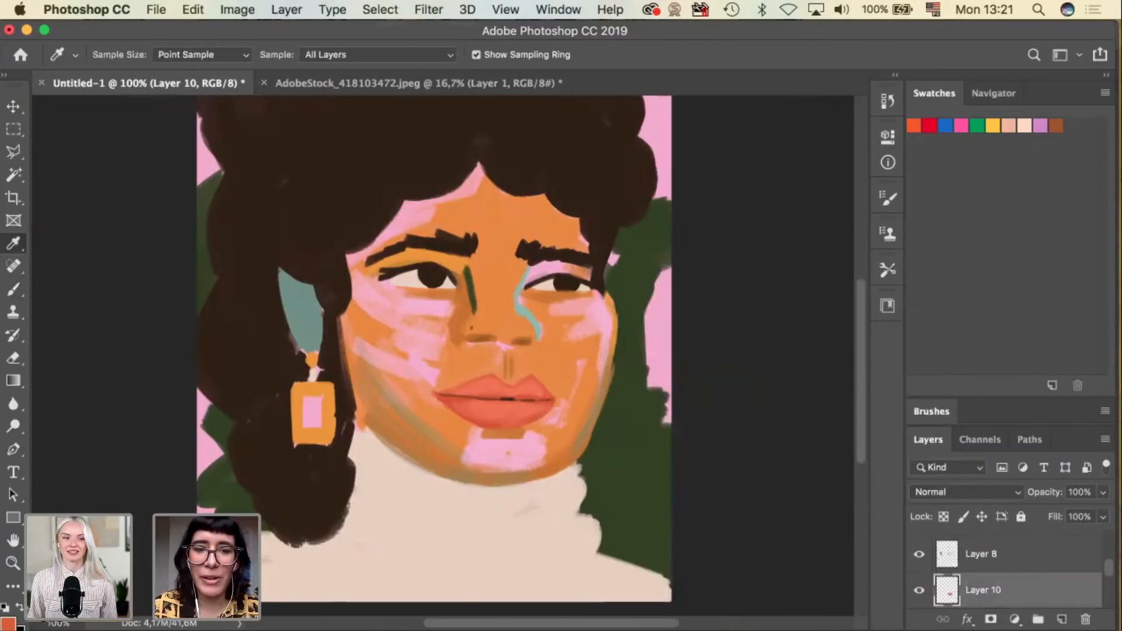
# Try shading the mouth line in orange-red at 20 px, and undo the strokes together with the dark line between the lips.
pyautogui.press('b')
pyautogui.press(']')
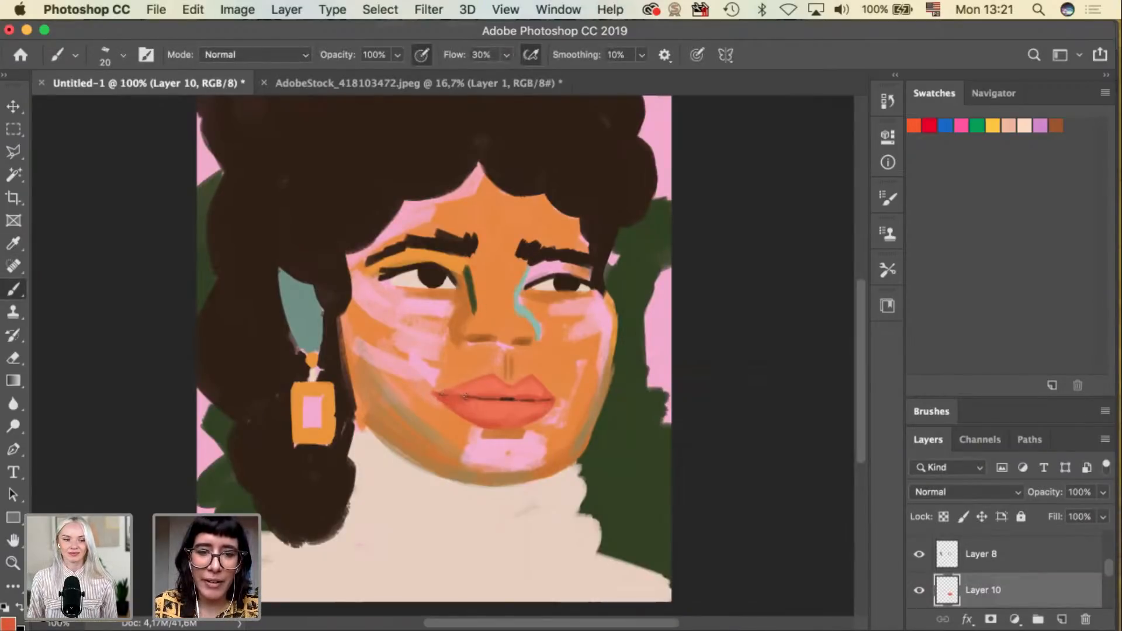
pyautogui.press('super+z')
pyautogui.press('super+z')
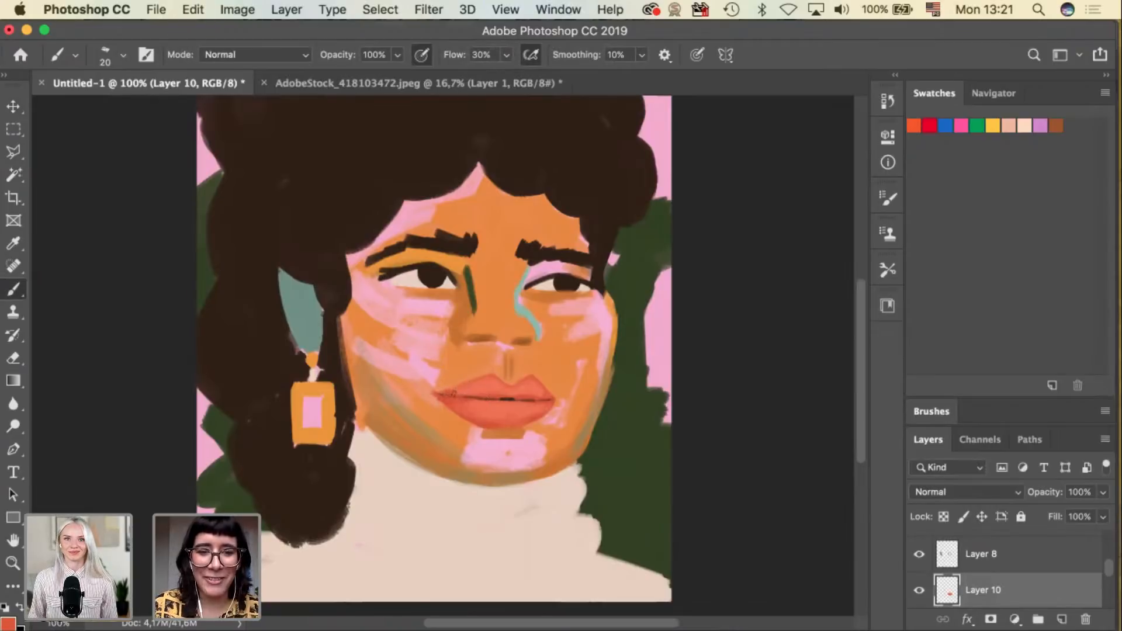
pyautogui.press('super+z')
pyautogui.press('super+z')
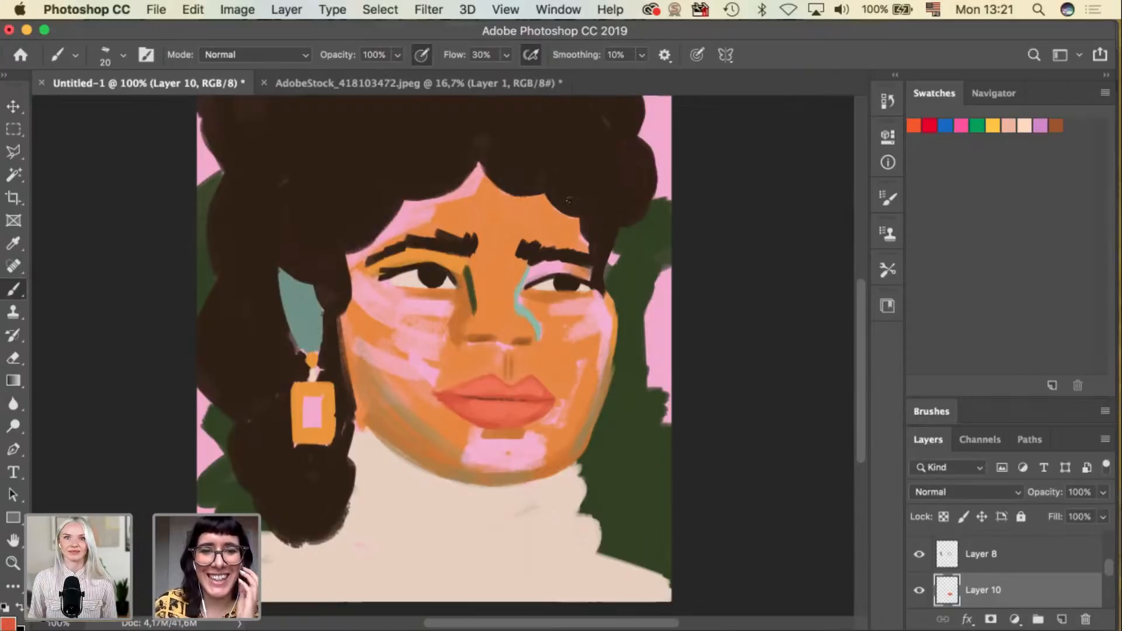
# Switch to Illustrator and copy the reference photo of the woman wearing green jewelled earrings.
pyautogui.moveTo(3, 325)
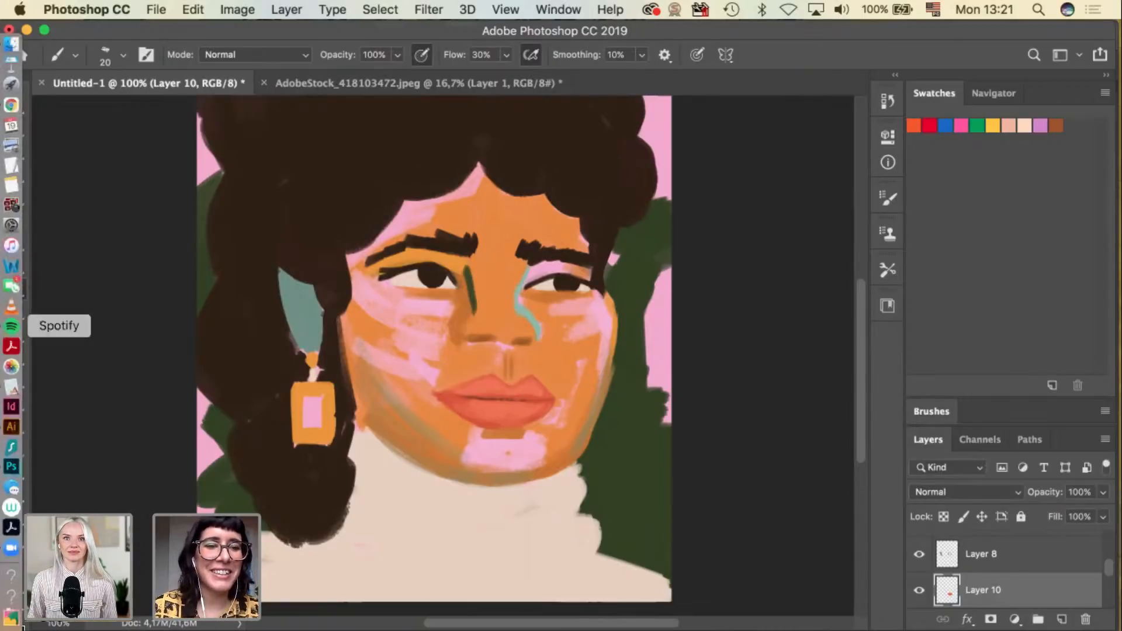
pyautogui.click(12, 427)
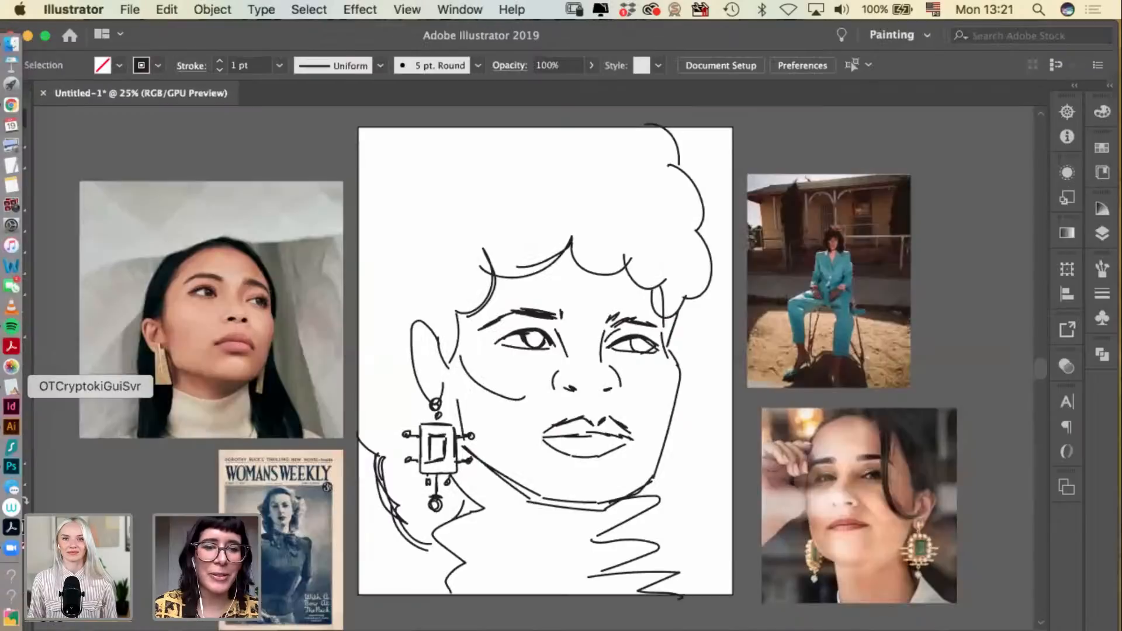
pyautogui.click(854, 482)
pyautogui.moveTo(851, 474); pyautogui.dragTo(852, 473)
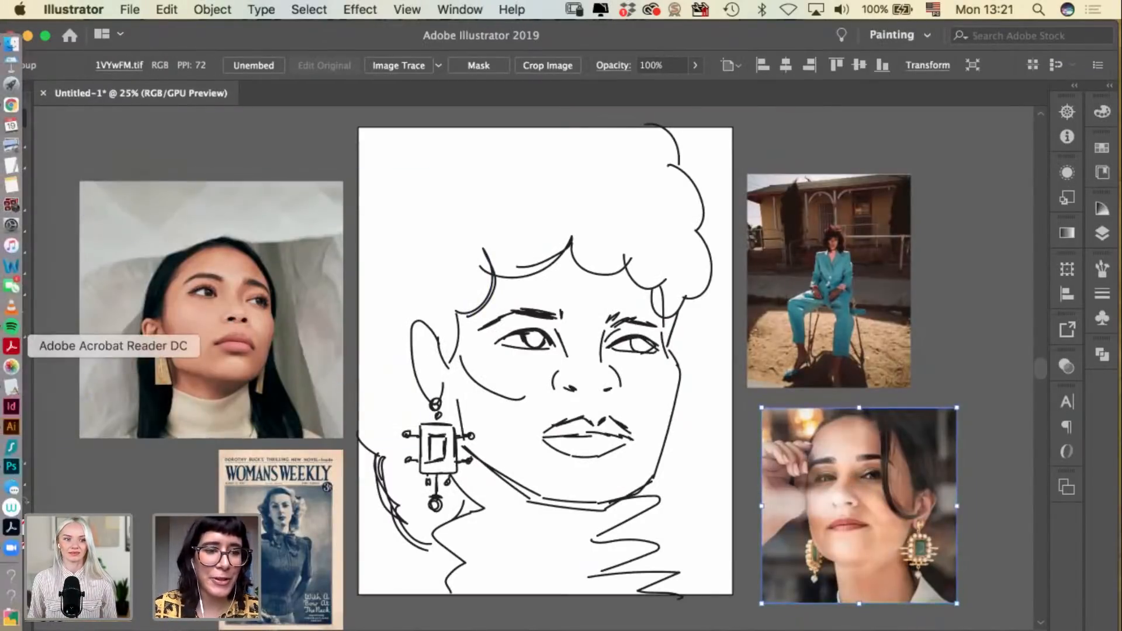
# Switch back to Photoshop, paste the reference photo into the portrait, and move its layer to the top of the stack.
pyautogui.click(11, 466)
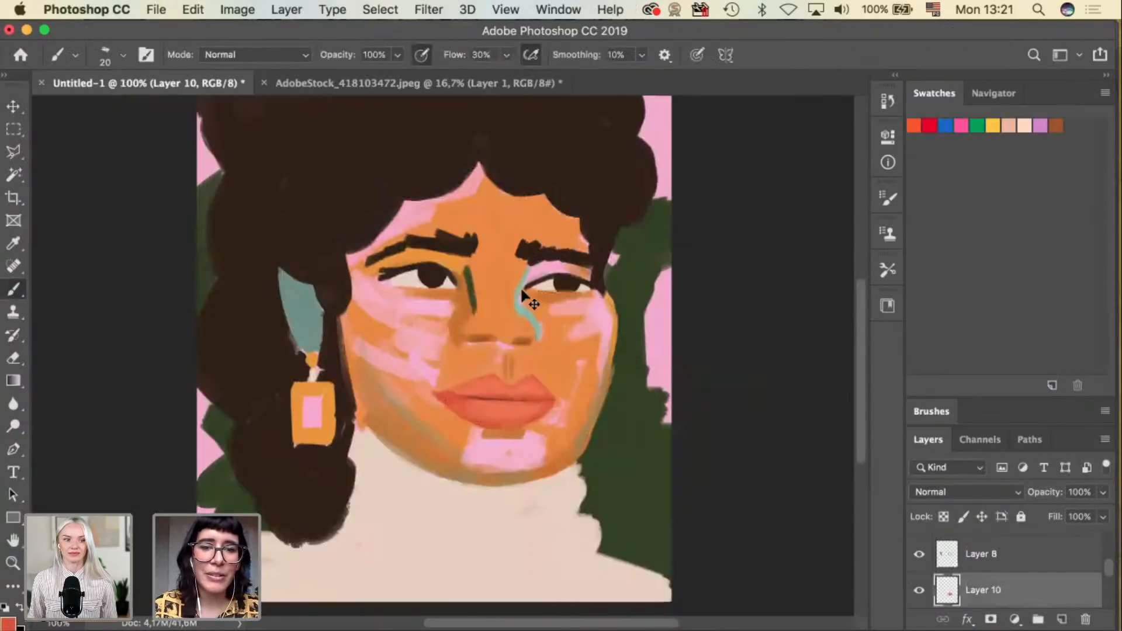
pyautogui.press('super+v')
pyautogui.click(641, 279)
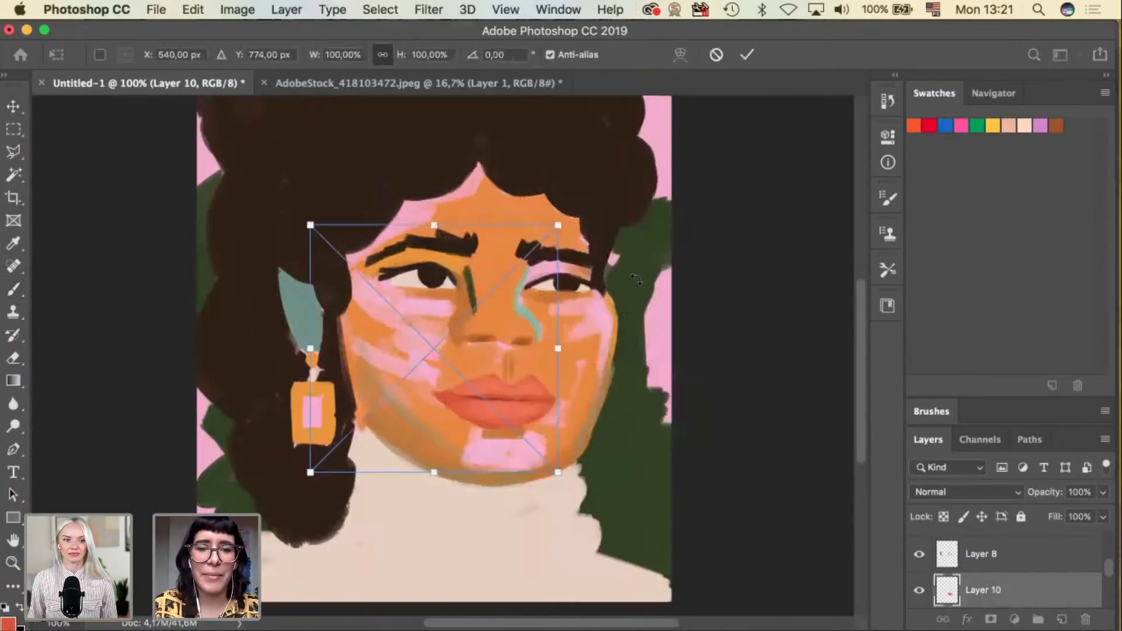
pyautogui.press('Return')
pyautogui.press('b')
pyautogui.moveTo(999, 597)
pyautogui.mouseDown()
pyautogui.moveTo(1010, 466)
pyautogui.moveTo(982, 538)
pyautogui.mouseUp()
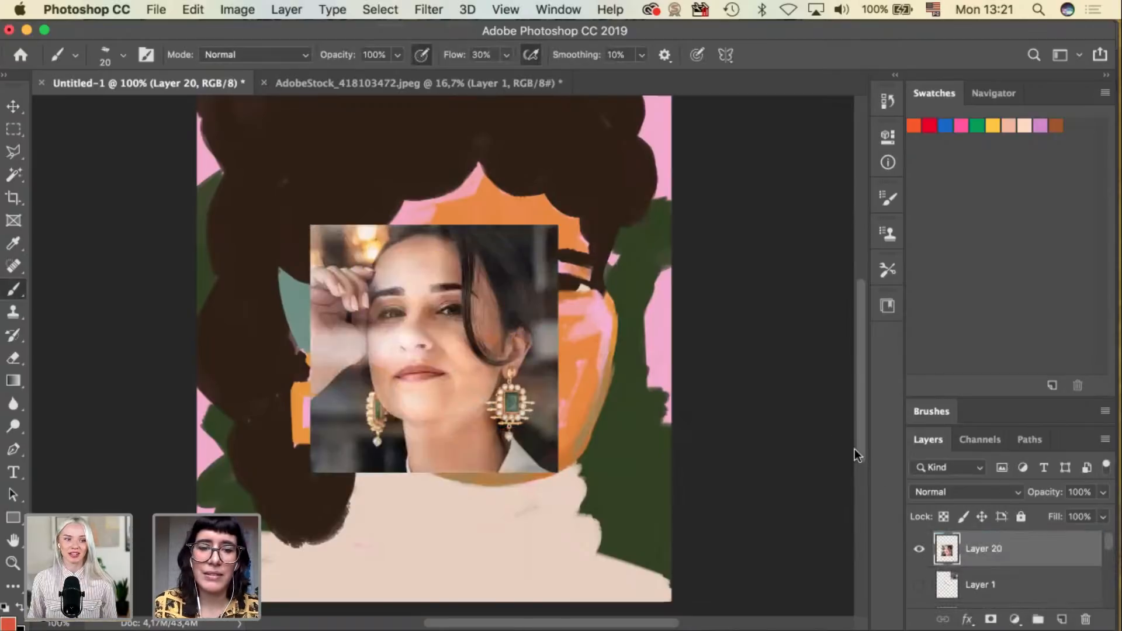
# Flip the reference photo horizontally and move it next to the painted earring.
pyautogui.hotkey('ctrl', 't')
pyautogui.rightClick(485, 315)
pyautogui.click(584, 533)
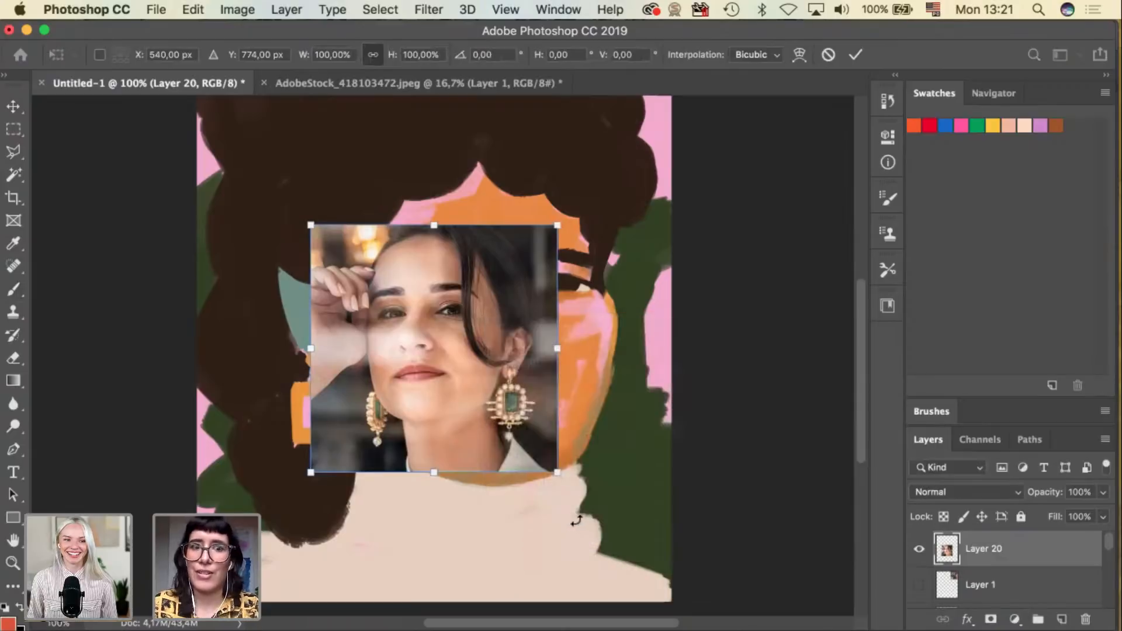
pyautogui.press('Return')
pyautogui.press('v')
pyautogui.moveTo(423, 332); pyautogui.dragTo(460, 344)
pyautogui.press('super+plus')
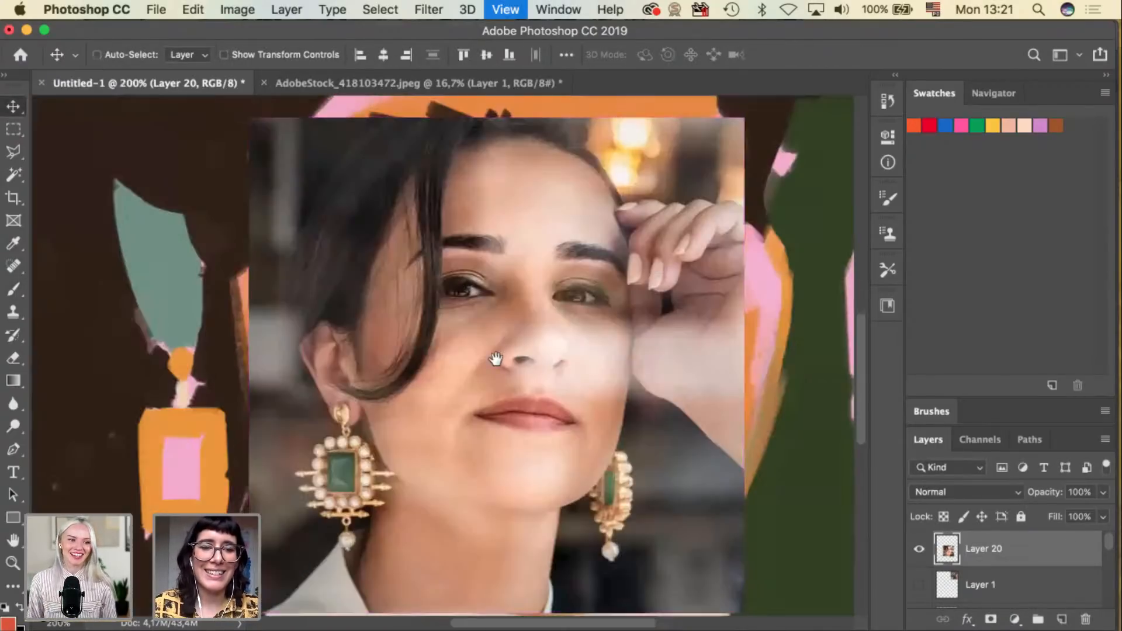
# Select the earring's Layer 14, sample its orange, and fill out the edges of the square frame with a 20 px brush.
pyautogui.hscroll(-5, 351, 293)
pyautogui.keyDown('super'); pyautogui.click(325, 269); pyautogui.keyUp('super')
pyautogui.press('i')
pyautogui.click(341, 371)
pyautogui.press('b')
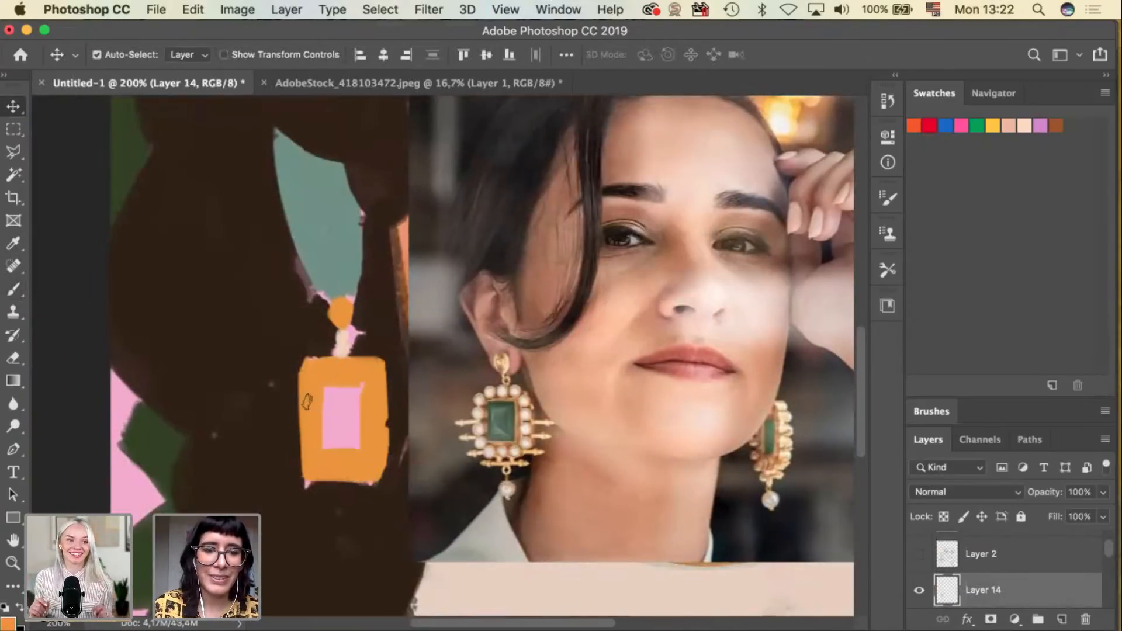
pyautogui.moveTo(303, 380)
pyautogui.mouseDown()
pyautogui.moveTo(301, 471)
pyautogui.moveTo(342, 481)
pyautogui.mouseUp()
pyautogui.moveTo(374, 386)
pyautogui.mouseDown()
pyautogui.moveTo(383, 453)
pyautogui.moveTo(383, 379)
pyautogui.moveTo(311, 364)
pyautogui.mouseUp()
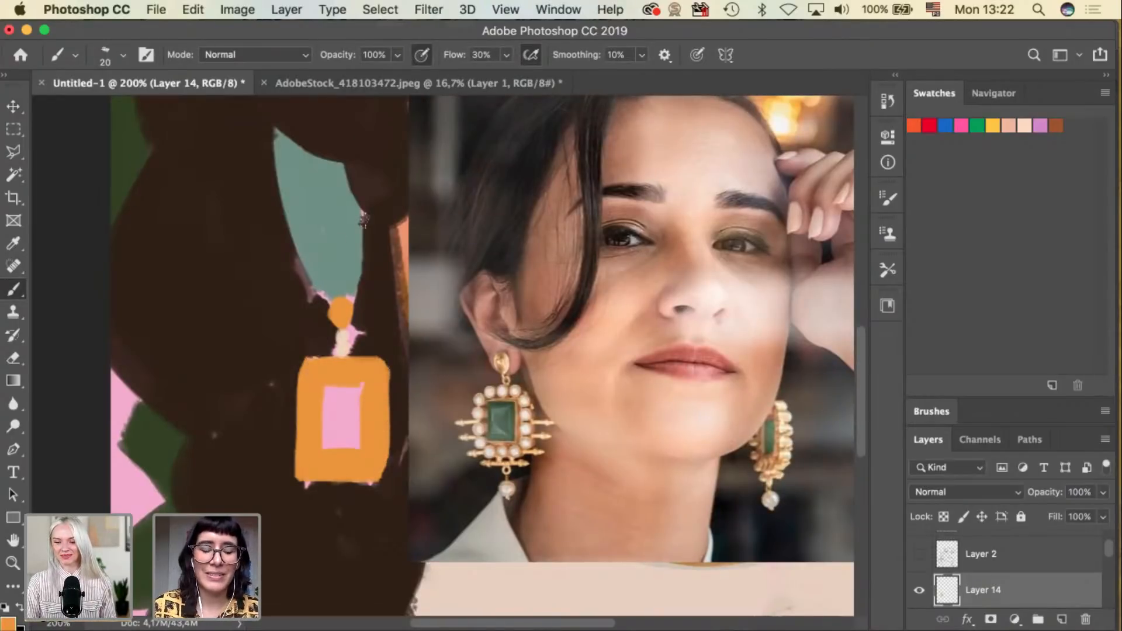
# Select the hair on Layer 4, sample its dark brown, and cover the pink gaps around the earring at 20 px.
pyautogui.keyDown('ctrl'); pyautogui.click(380, 319); pyautogui.keyUp('ctrl')
pyautogui.keyDown('alt'); pyautogui.click(377, 314); pyautogui.keyUp('alt')
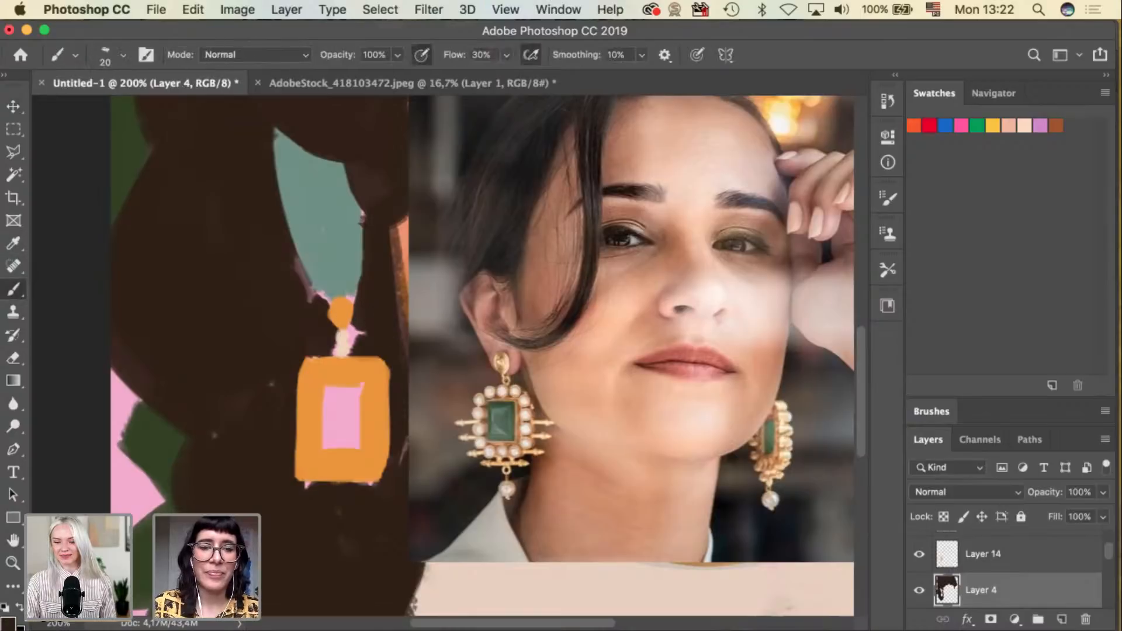
pyautogui.moveTo(354, 322); pyautogui.dragTo(356, 343)
pyautogui.moveTo(350, 353); pyautogui.dragTo(330, 354)
pyautogui.moveTo(361, 305)
pyautogui.mouseDown()
pyautogui.moveTo(310, 303)
pyautogui.moveTo(330, 297)
pyautogui.mouseUp()
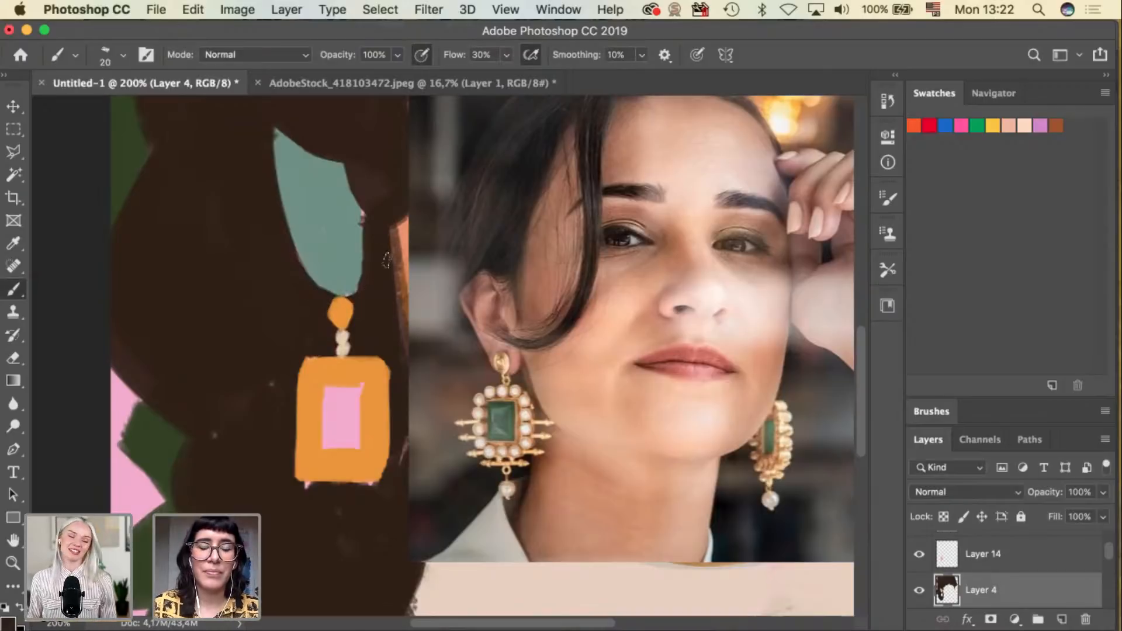
pyautogui.moveTo(369, 284)
pyautogui.mouseDown()
pyautogui.moveTo(393, 427)
pyautogui.moveTo(424, 267)
pyautogui.mouseUp()
pyautogui.moveTo(385, 482); pyautogui.dragTo(378, 472)
# Select Layer 14 and straighten both sides of the orange earring square with the Eraser at 40 px and 25 px.
pyautogui.press('v')
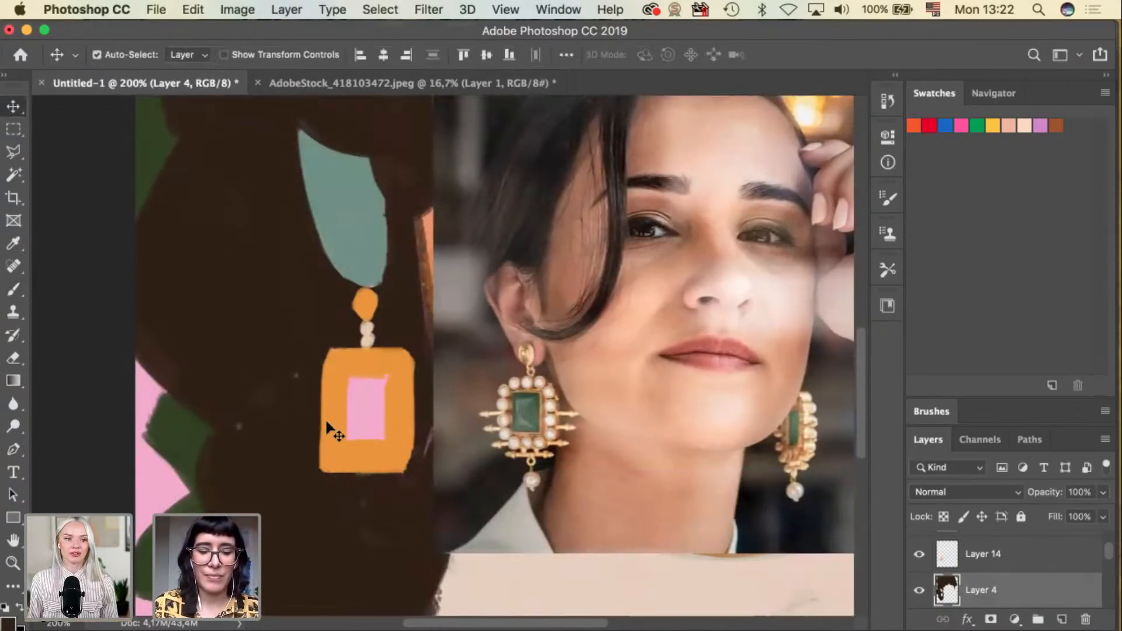
pyautogui.click(325, 418)
pyautogui.press('e')
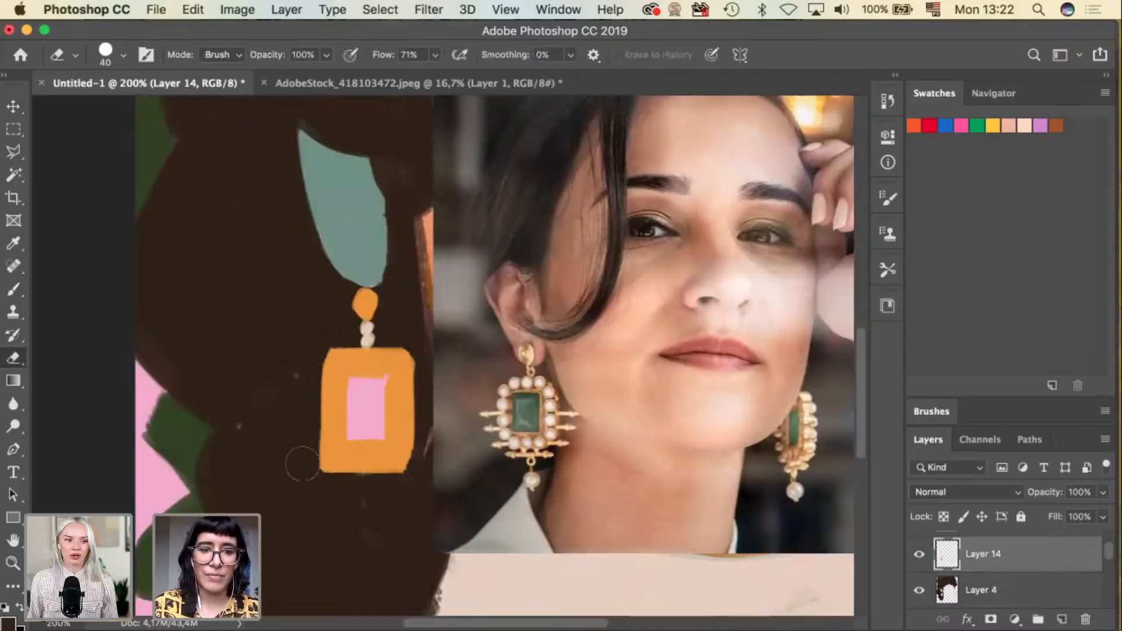
pyautogui.moveTo(305, 374); pyautogui.dragTo(309, 480)
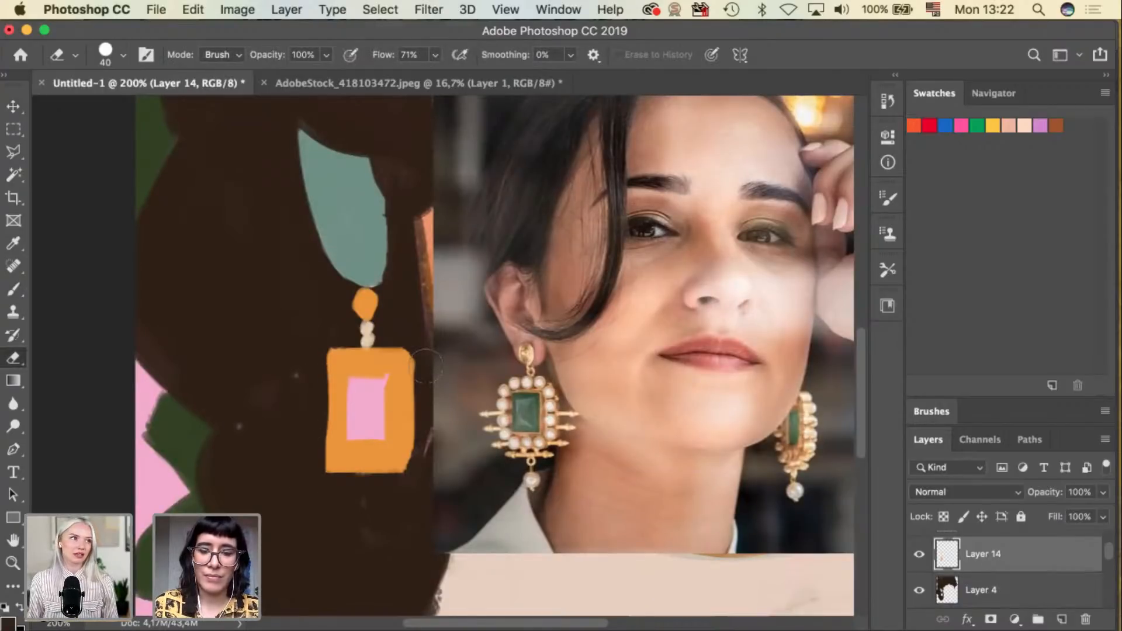
pyautogui.press('[')
pyautogui.moveTo(413, 358); pyautogui.dragTo(411, 451)
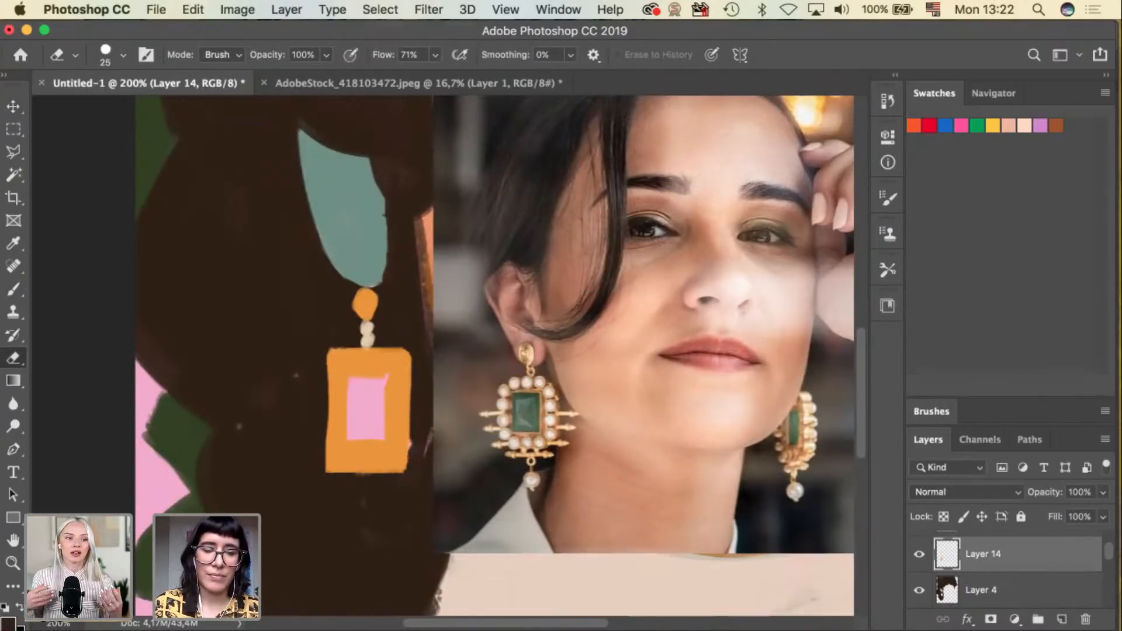
# Select the hair's Layer 4 and cover the leftover pink spot beside the earring square with dark brown at 20 px.
pyautogui.press('v')
pyautogui.click(403, 514)
pyautogui.press('i')
pyautogui.press('b')
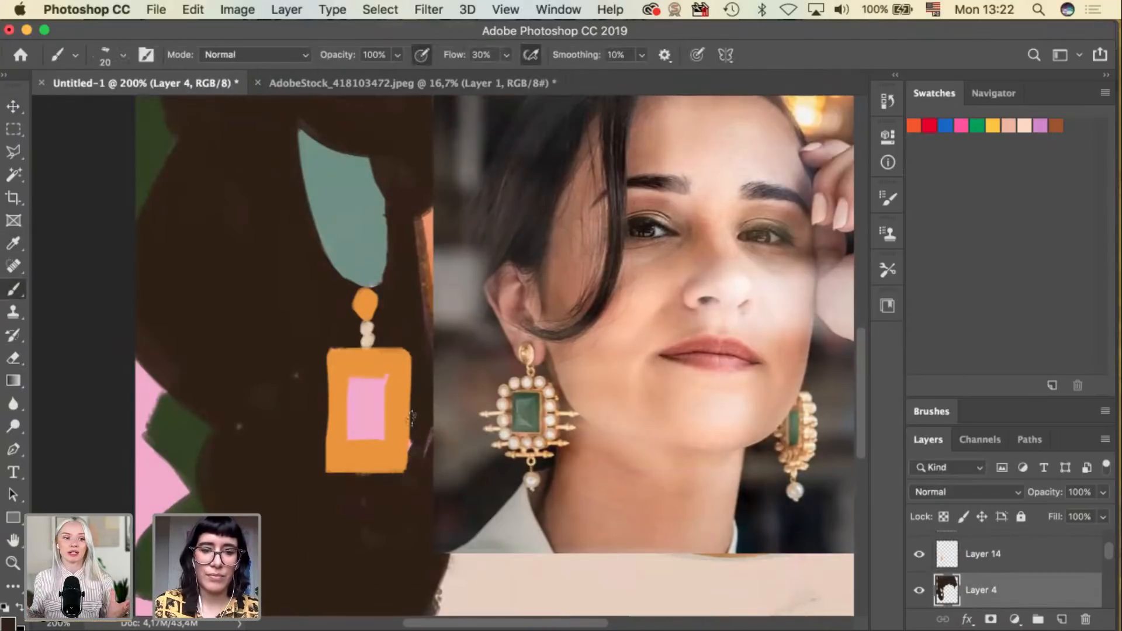
# Add a new layer above the earring's Layer 14 and sample a pearl off-white from the reference photo's earring.
pyautogui.press('v')
pyautogui.click(401, 426)
pyautogui.click(1062, 620)
pyautogui.press('i')
pyautogui.click(532, 377)
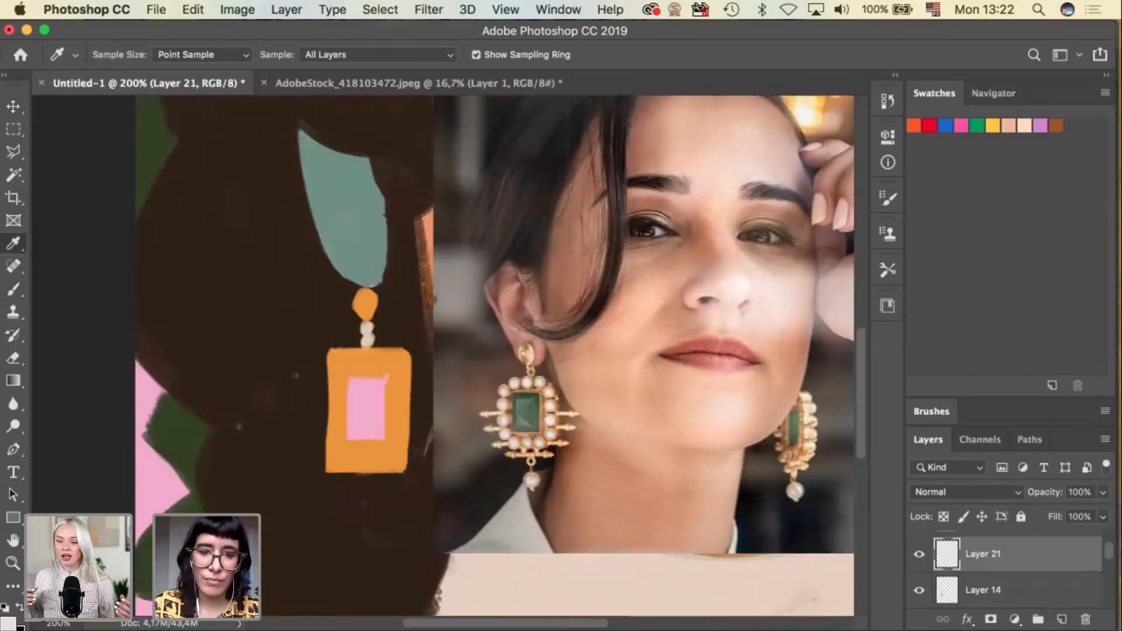
# Try a first off-white pearl on the upper edge of the orange square.
pyautogui.press('b')
pyautogui.press(']')
pyautogui.press(']')
pyautogui.press(']')
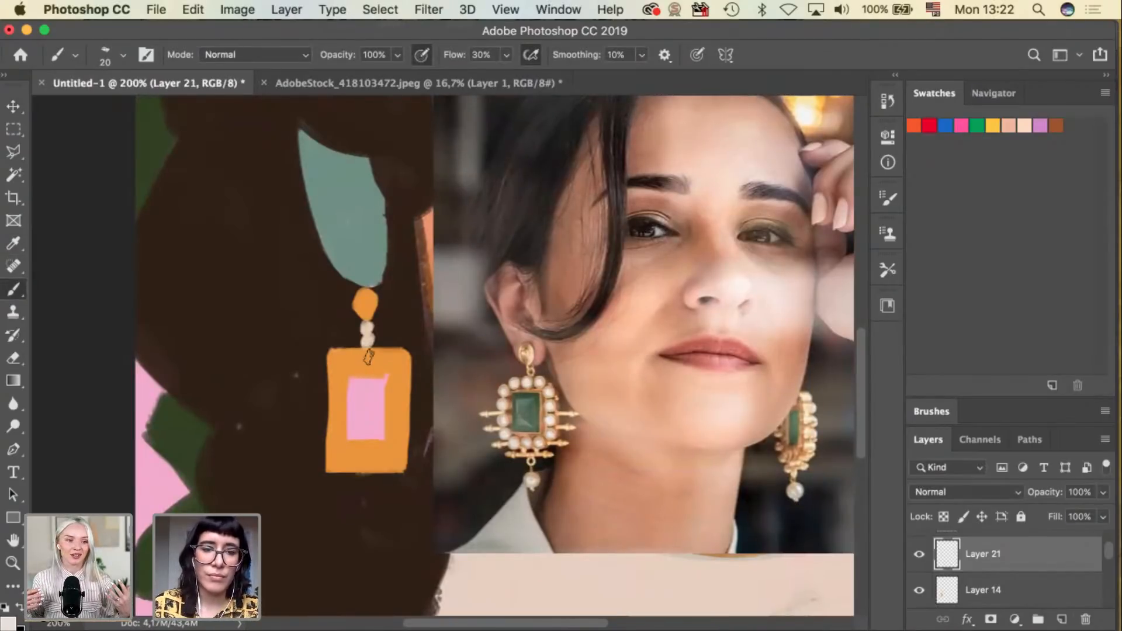
pyautogui.moveTo(377, 358)
pyautogui.mouseDown()
pyautogui.moveTo(368, 361)
pyautogui.moveTo(395, 360)
pyautogui.moveTo(385, 356)
pyautogui.mouseUp()
pyautogui.press('super+z')
pyautogui.press('super+z')
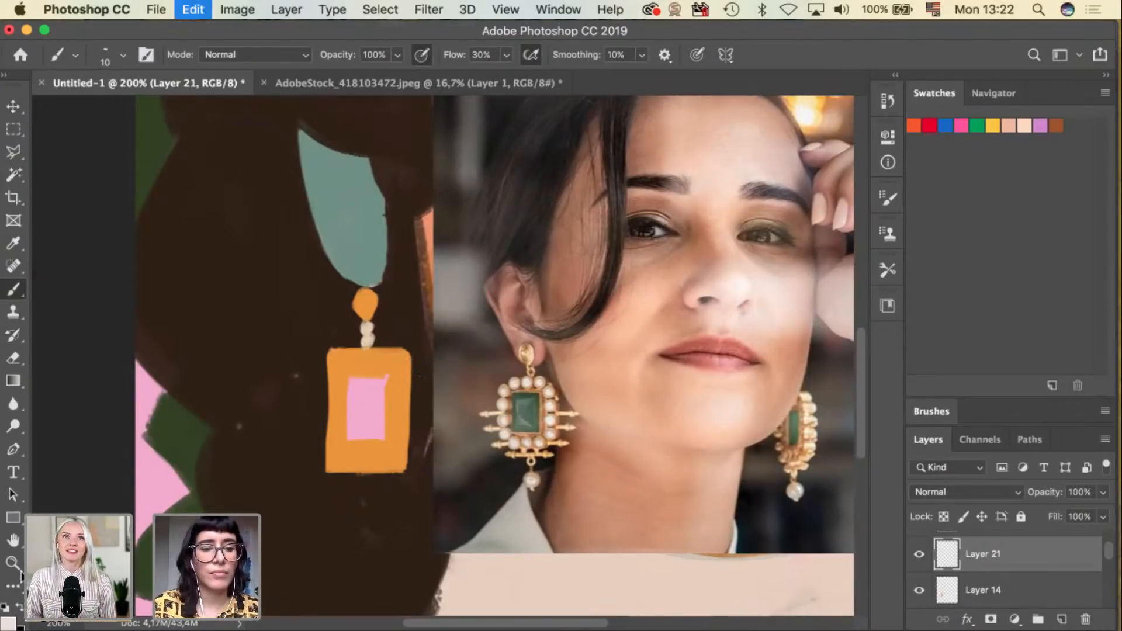
# Set the foreground colour to #dbcebe and paint three pearls from the middle of the square's upper edge to its right corner at 10 px.
pyautogui.click(8, 621)
pyautogui.click(677, 334)
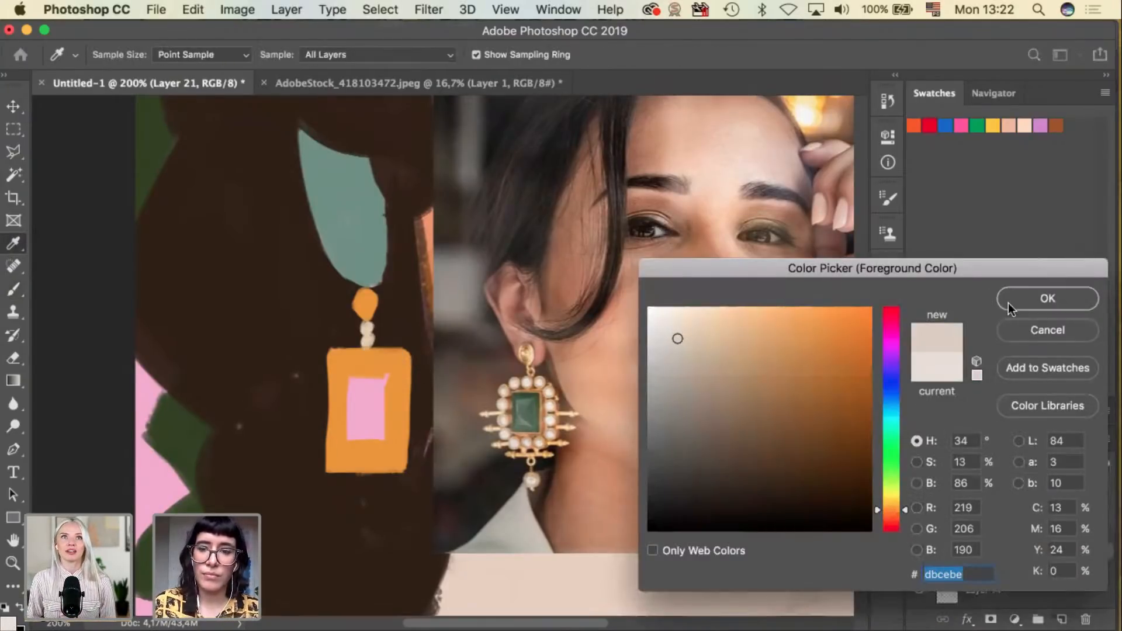
pyautogui.click(1010, 302)
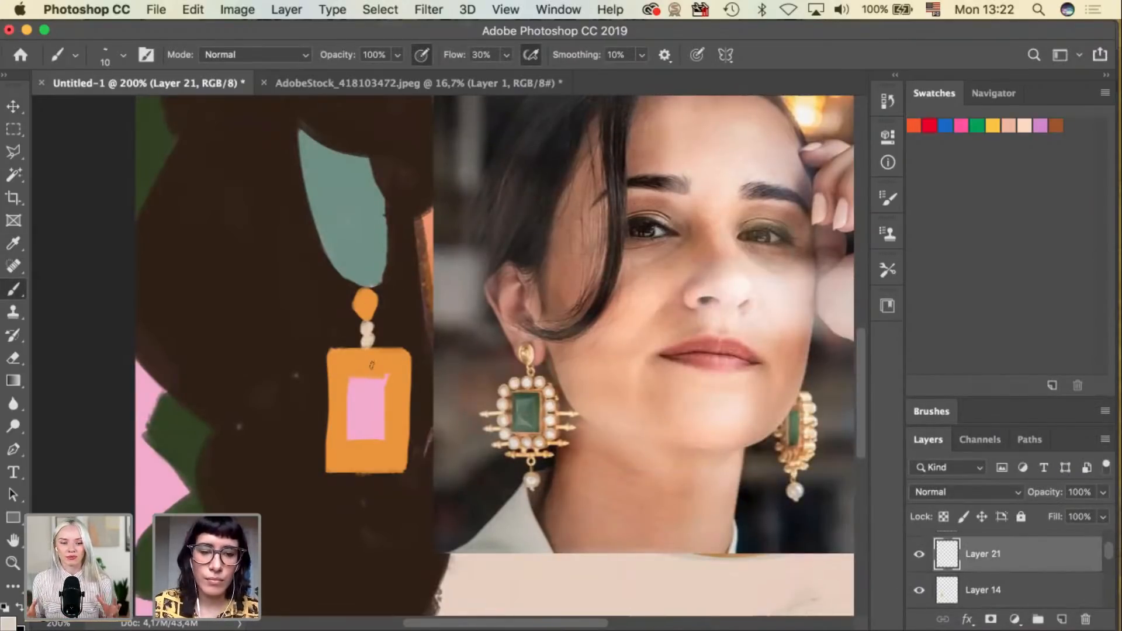
pyautogui.press('super+z')
pyautogui.moveTo(359, 359); pyautogui.dragTo(375, 355)
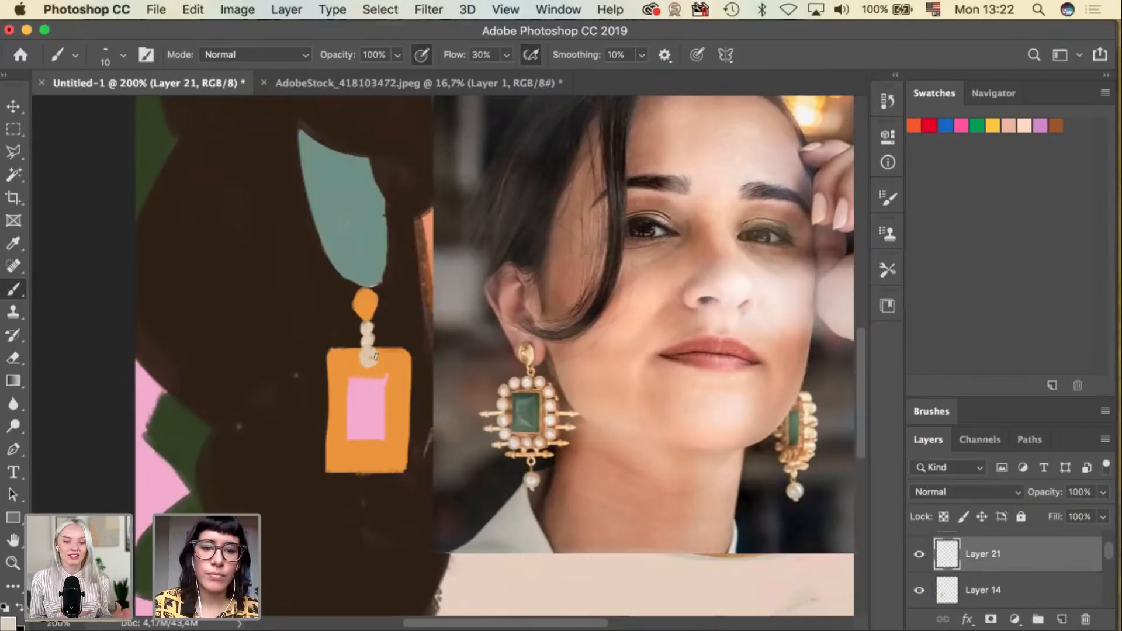
pyautogui.click(387, 355)
pyautogui.click(403, 356)
pyautogui.click(409, 363)
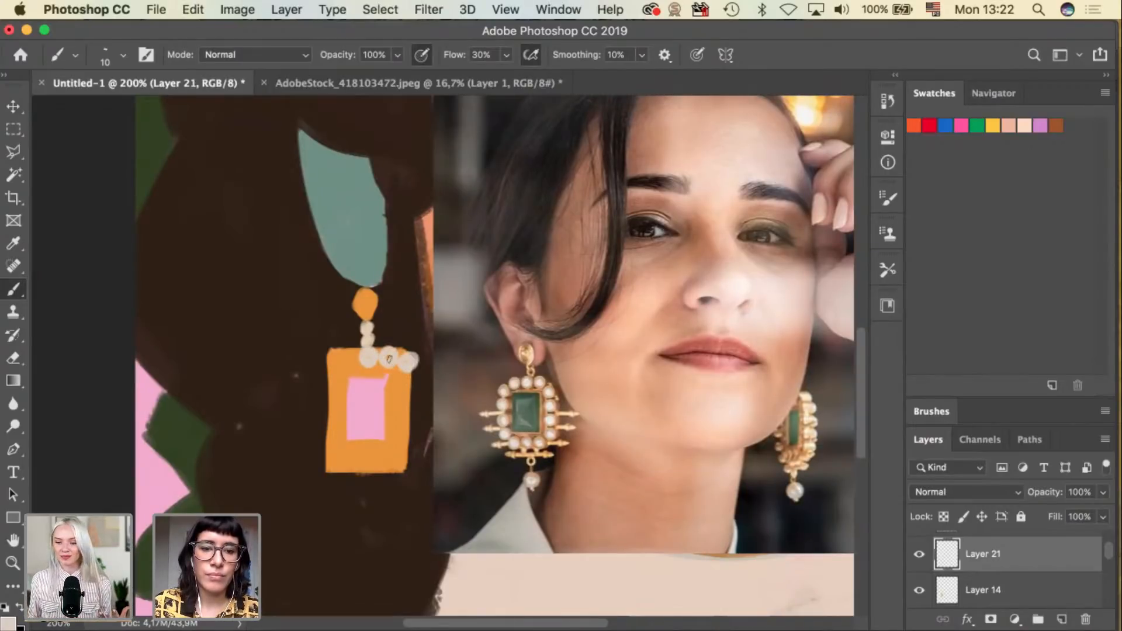
# Paint a column of round off-white pearls down the right side of the orange square with the 10 px brush.
pyautogui.click(410, 383)
pyautogui.click(412, 374)
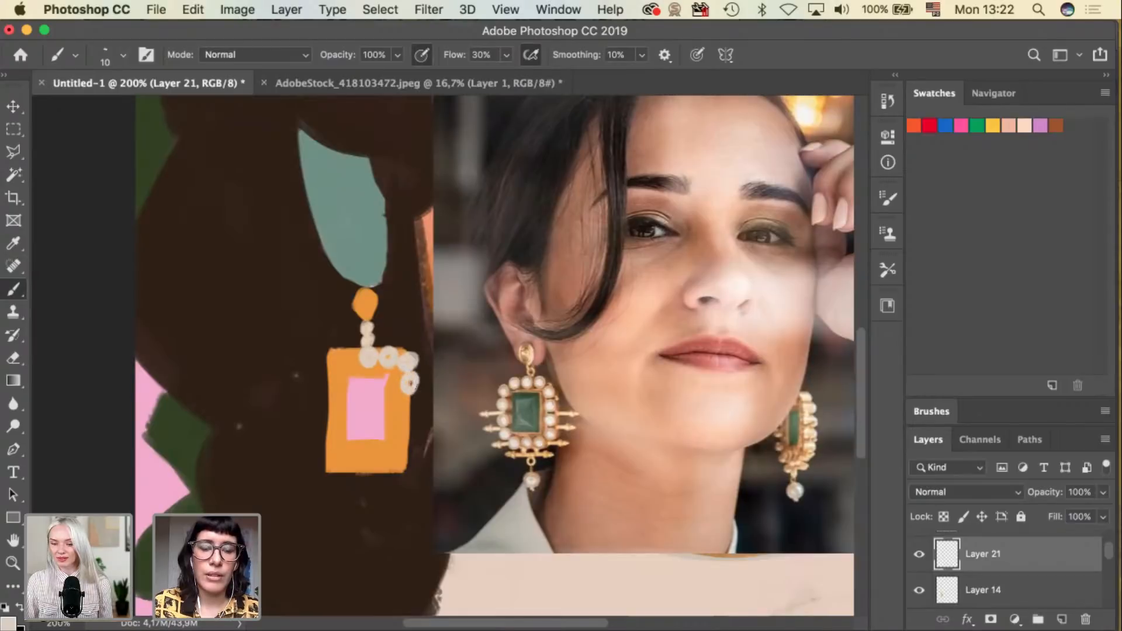
pyautogui.moveTo(407, 409); pyautogui.dragTo(412, 405)
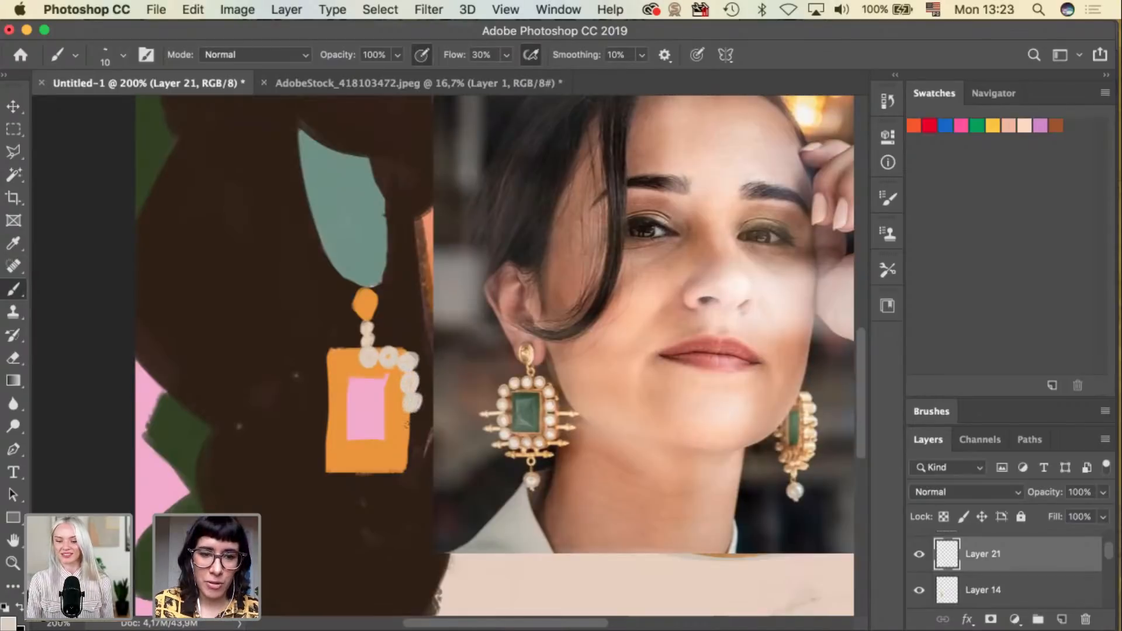
pyautogui.click(409, 420)
pyautogui.click(410, 419)
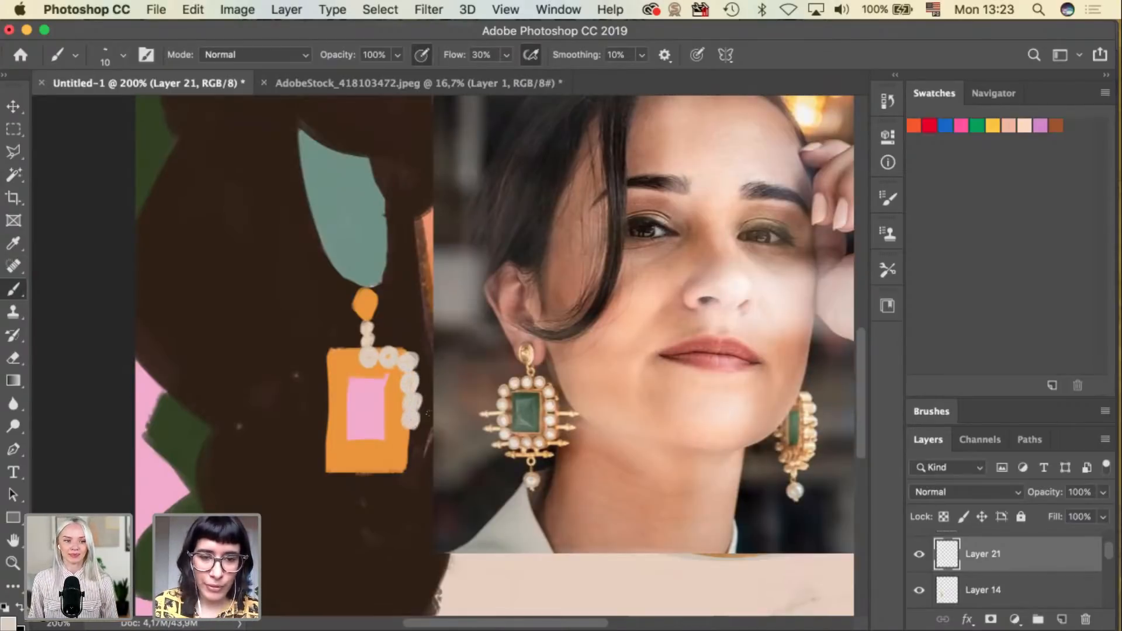
pyautogui.click(408, 437)
pyautogui.click(409, 434)
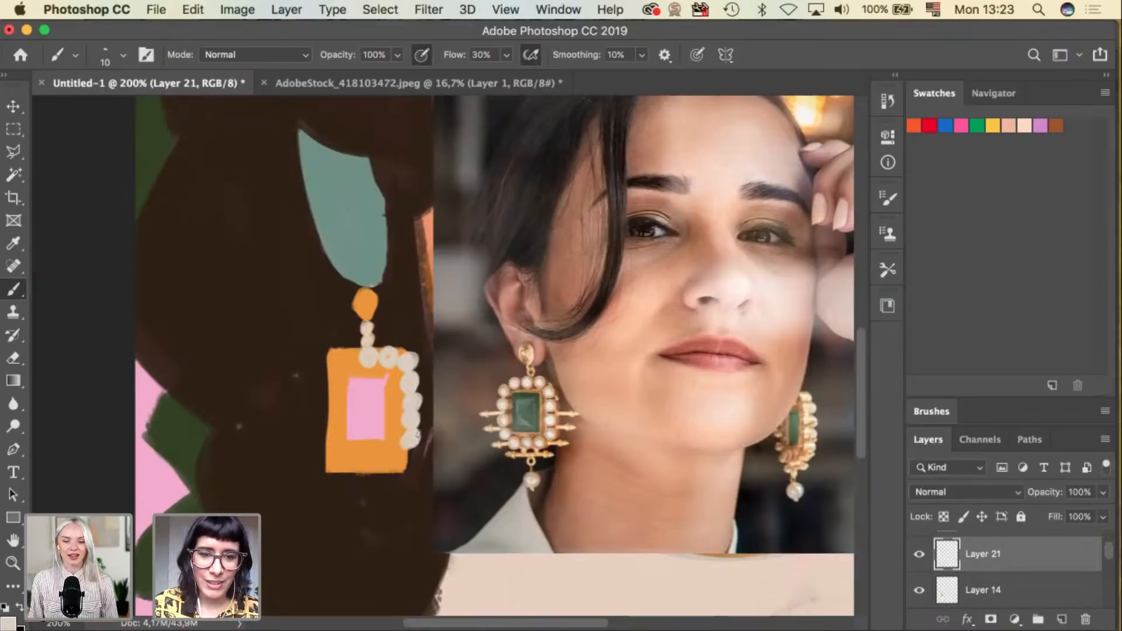
pyautogui.click(409, 459)
pyautogui.click(412, 454)
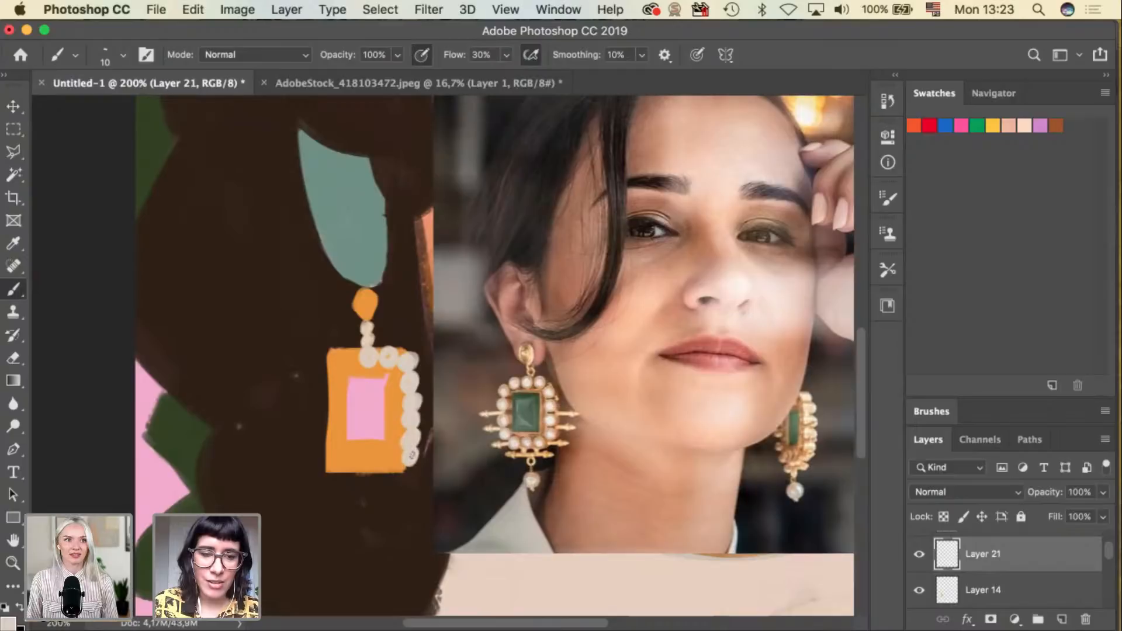
# Paint a row of off-white pearls along the lower edge of the orange square, corner to corner.
pyautogui.click(331, 471)
pyautogui.click(333, 472)
pyautogui.click(353, 476)
pyautogui.click(352, 471)
pyautogui.click(371, 474)
pyautogui.click(375, 475)
pyautogui.click(394, 474)
pyautogui.click(392, 471)
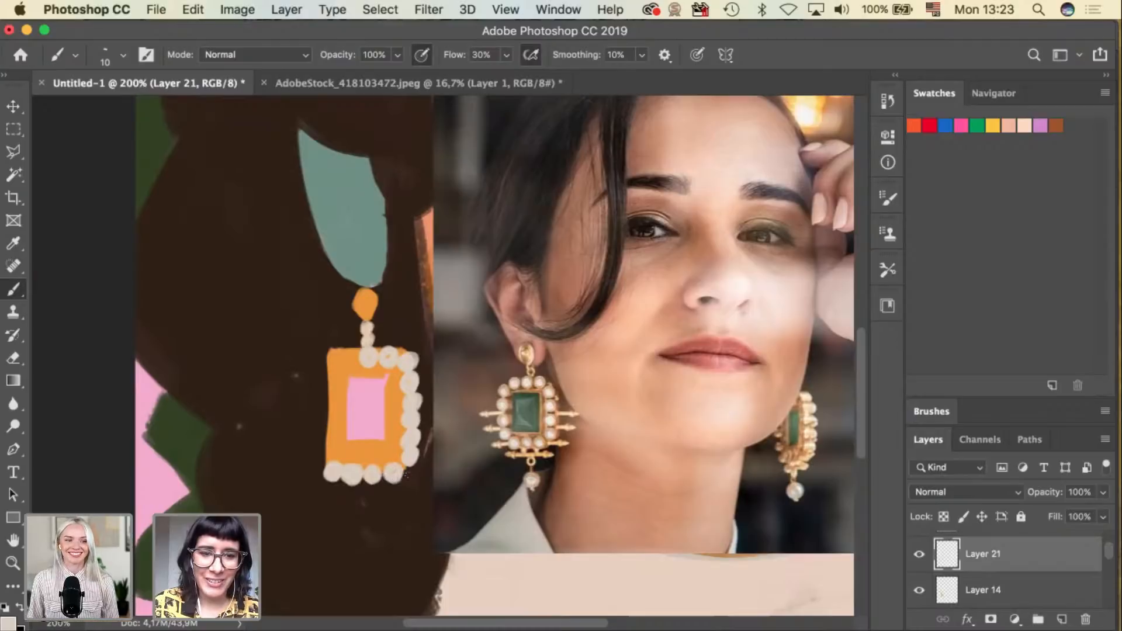
pyautogui.click(412, 470)
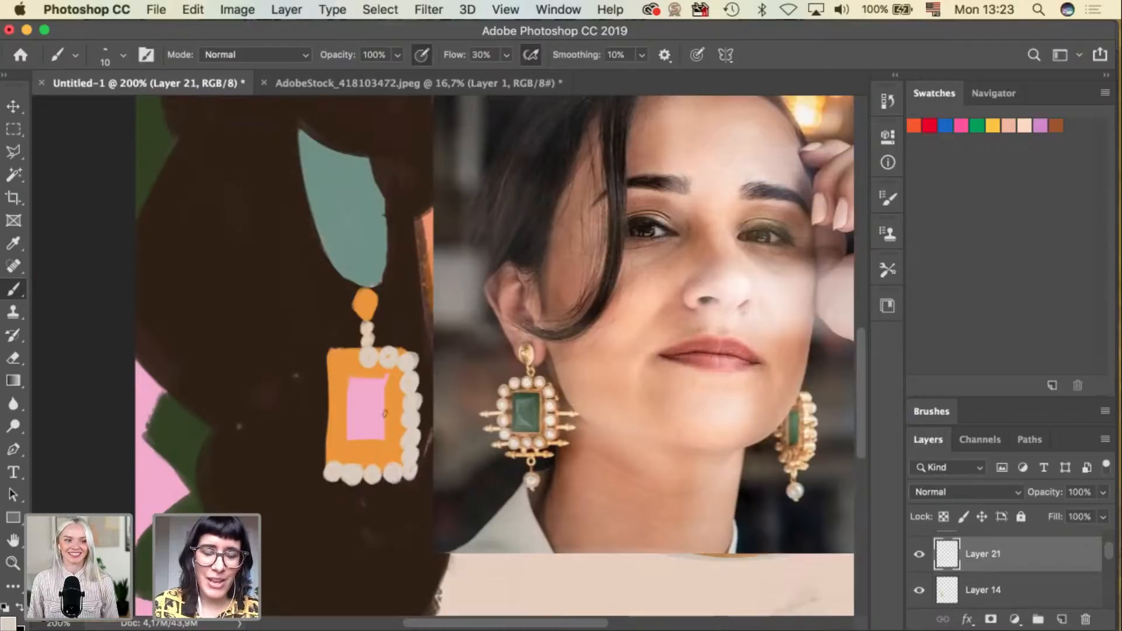
# Paint the missing pearls on the square's upper edge, from the middle to its left corner.
pyautogui.click(354, 355)
pyautogui.press('super+z')
pyautogui.click(350, 355)
pyautogui.click(340, 354)
pyautogui.click(335, 354)
# Paint pearls down the square's left side and redo the pearl at the upper-right corner with a 15 px brush.
pyautogui.click(330, 374)
pyautogui.click(329, 399)
pyautogui.click(325, 397)
pyautogui.click(330, 419)
pyautogui.click(330, 437)
pyautogui.click(332, 457)
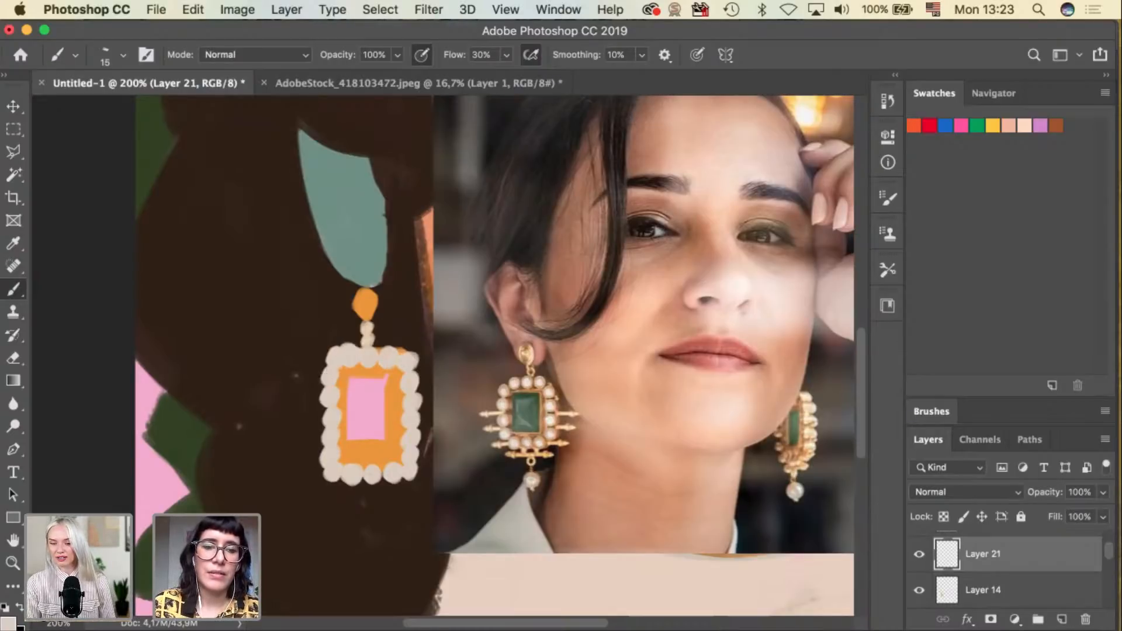
pyautogui.press('super+z')
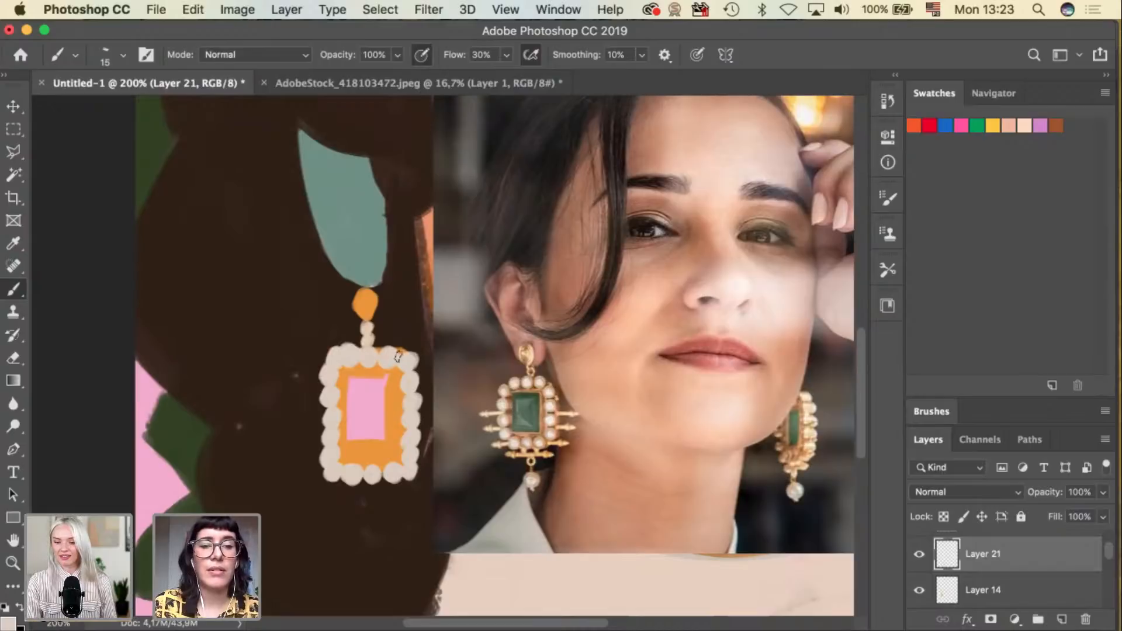
pyautogui.click(412, 358)
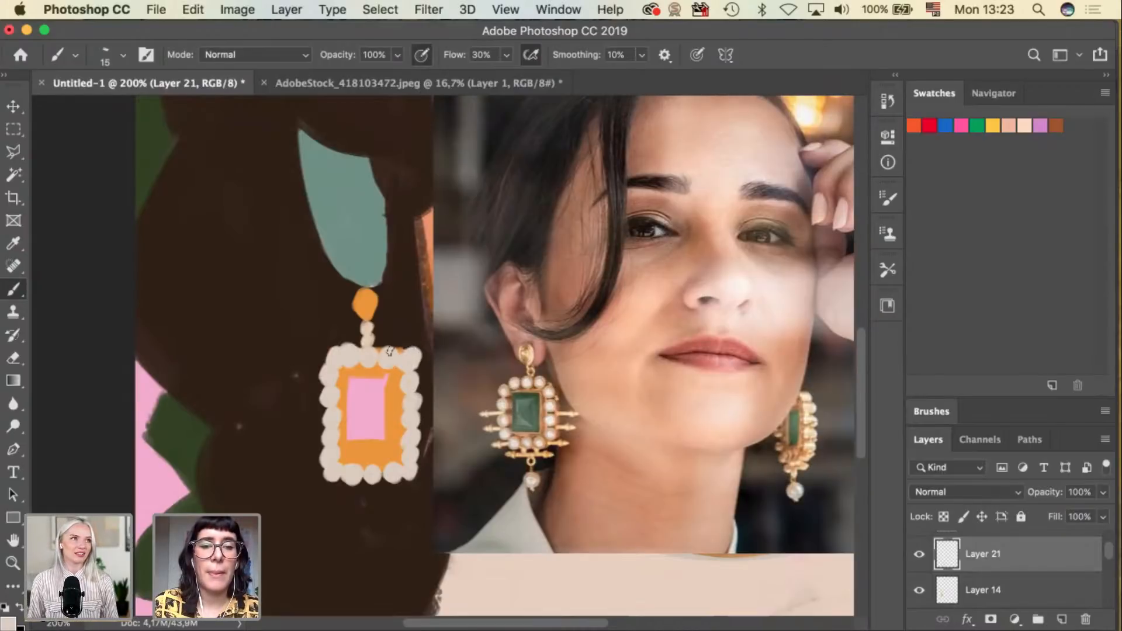
# Select Layer 14 and erase the orange peeking out beyond the pearl border.
pyautogui.press('v')
pyautogui.click(396, 381)
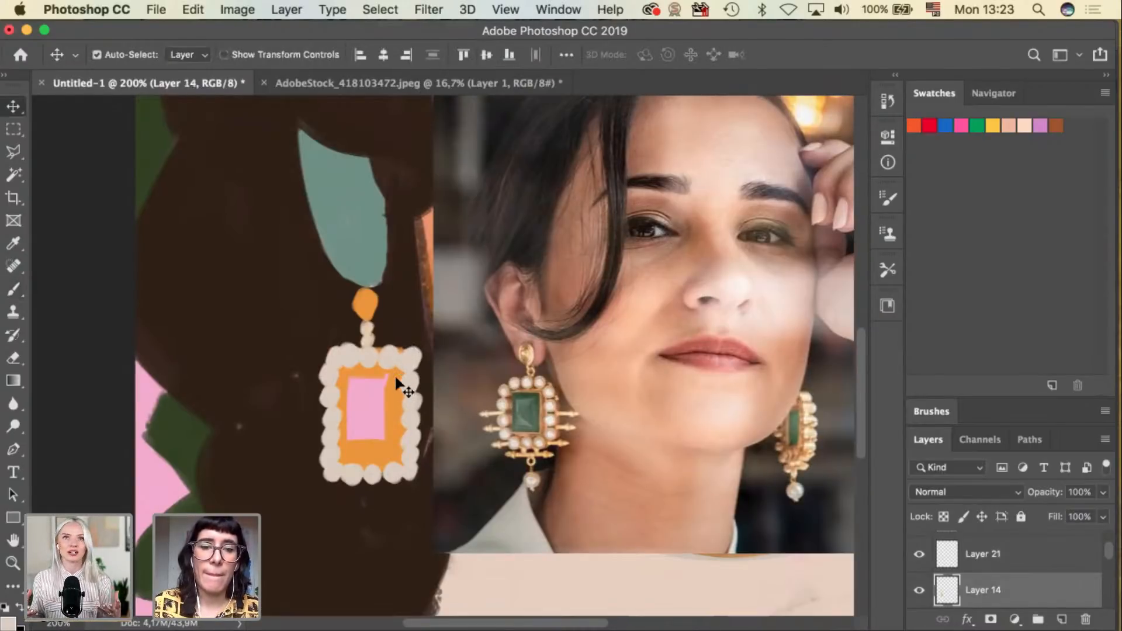
pyautogui.press('e')
pyautogui.press('v')
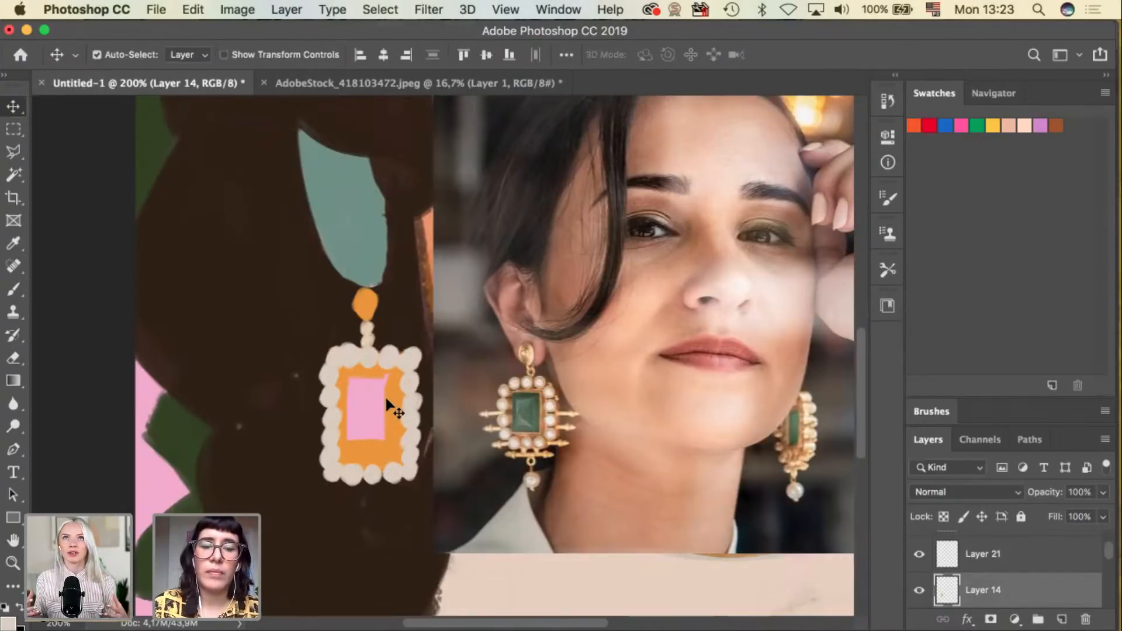
# Select Layer 21, sample dark green #3a4628, and draw a 50 x 87 px rectangle over the earring's pink centre.
pyautogui.click(385, 375)
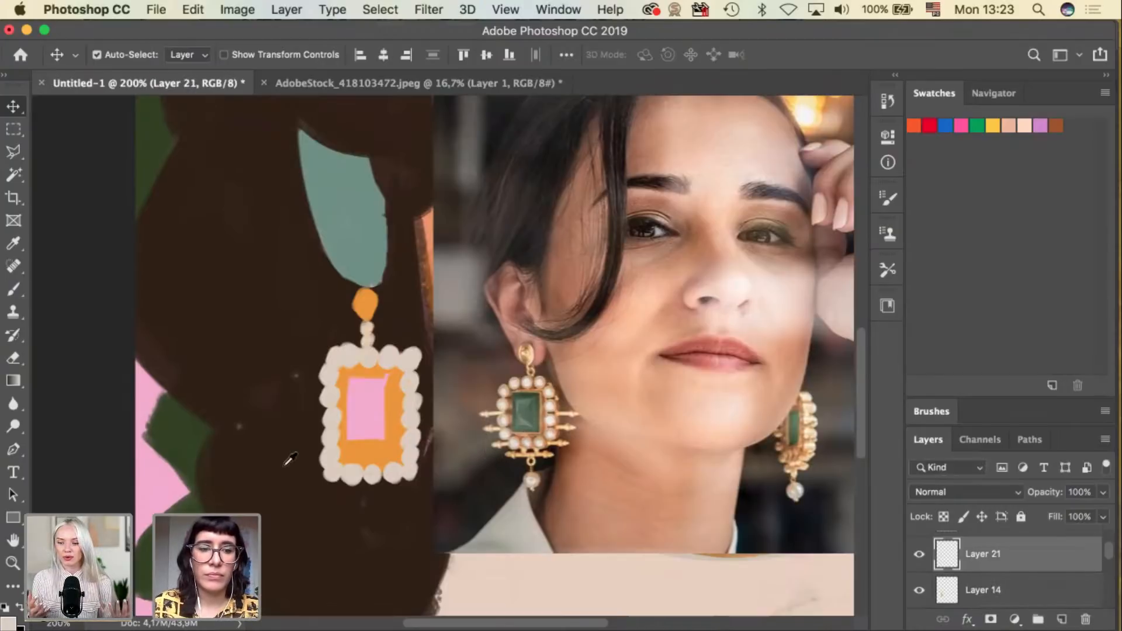
pyautogui.press('i')
pyautogui.click(8, 619)
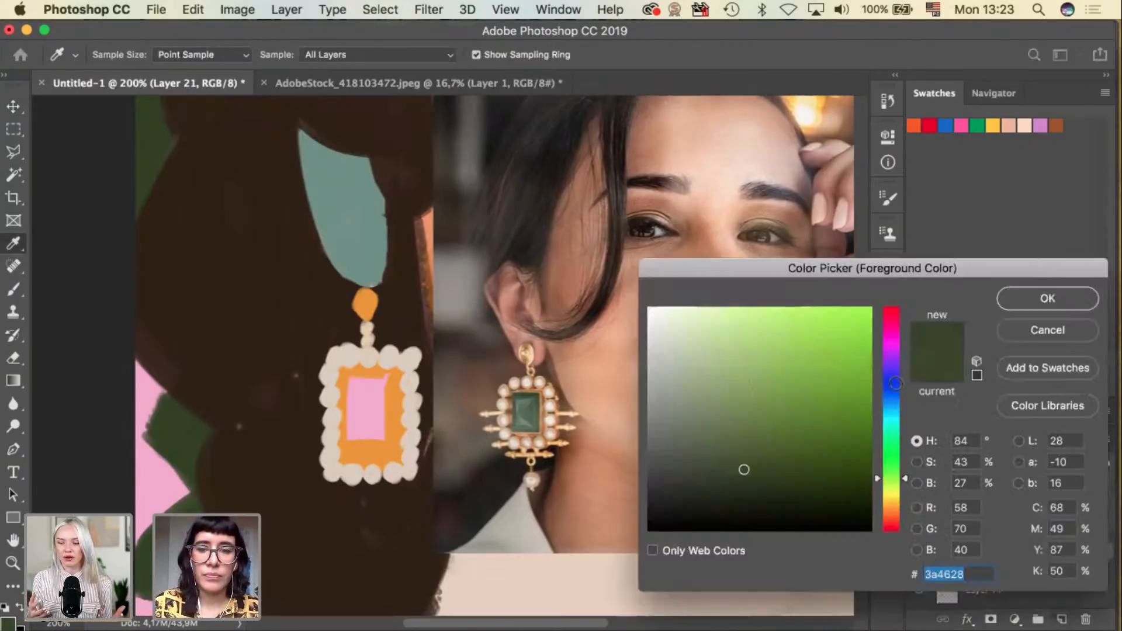
pyautogui.click(1045, 328)
pyautogui.click(13, 514)
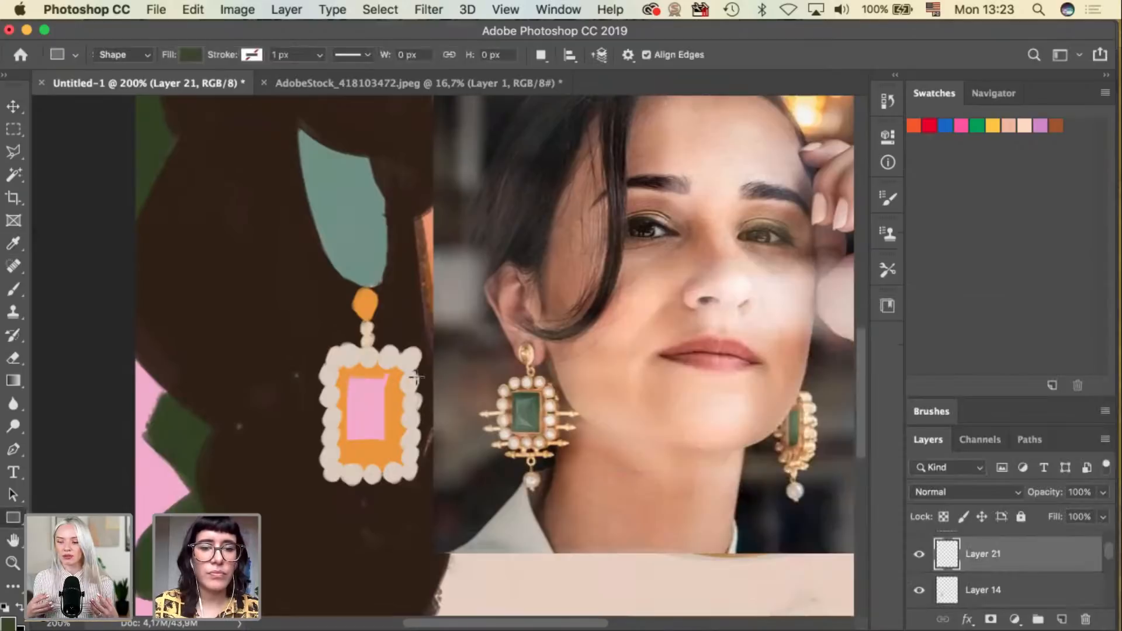
pyautogui.moveTo(347, 374); pyautogui.dragTo(391, 450)
# Adjust the green rectangle's position inside the orange frame and rasterize its layer.
pyautogui.press('v')
pyautogui.moveTo(377, 403); pyautogui.dragTo(381, 409)
pyautogui.press('Right')
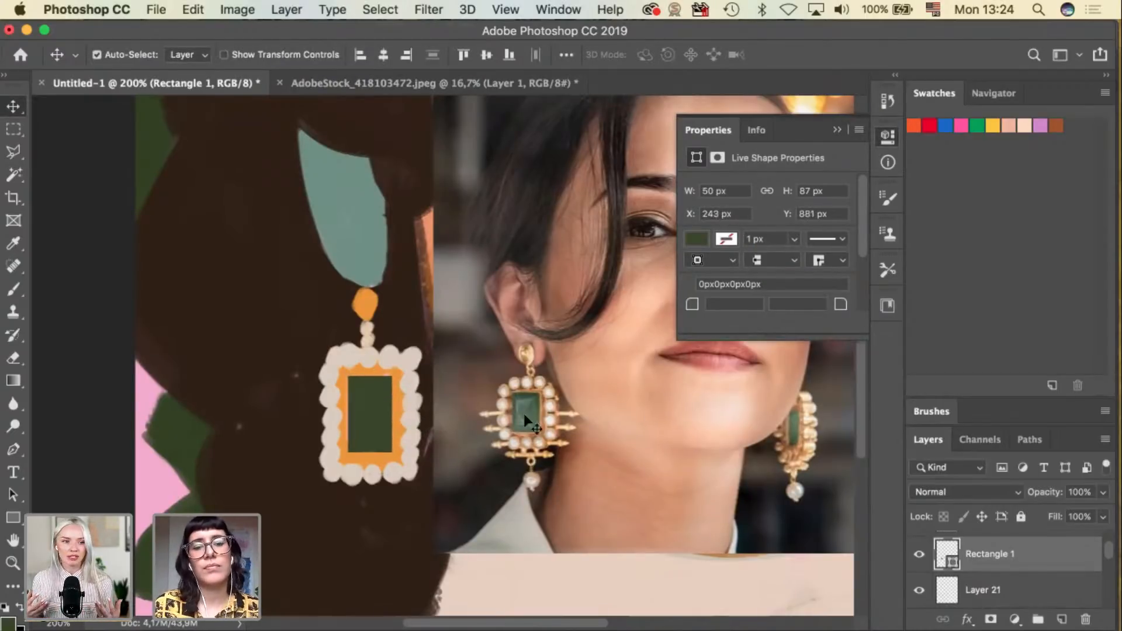
pyautogui.rightClick(1002, 550)
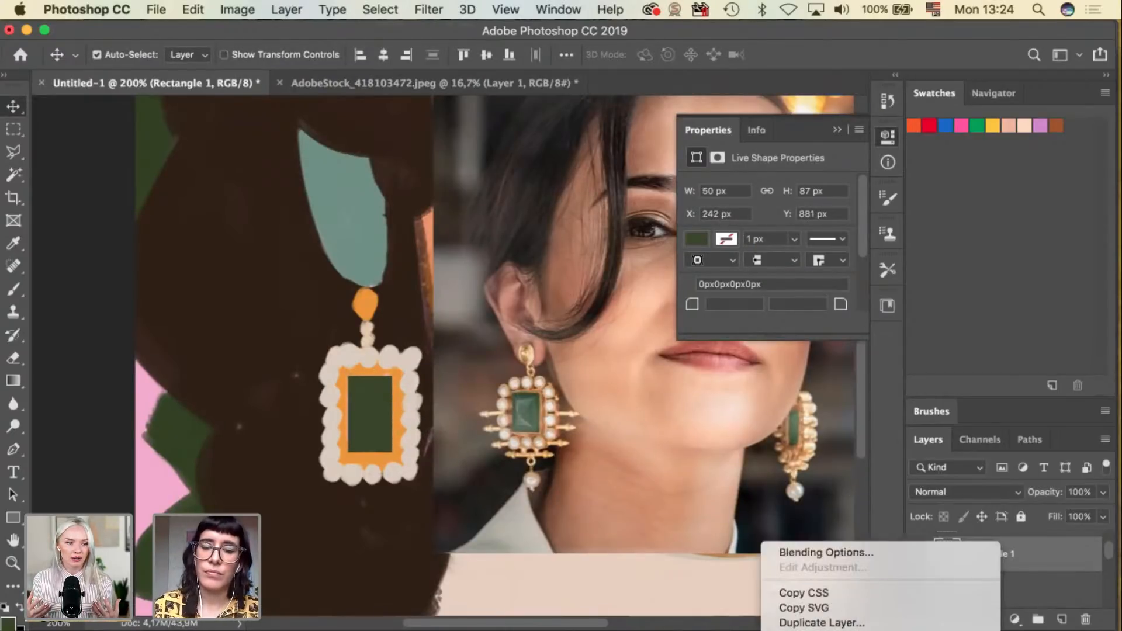
pyautogui.click(877, 629)
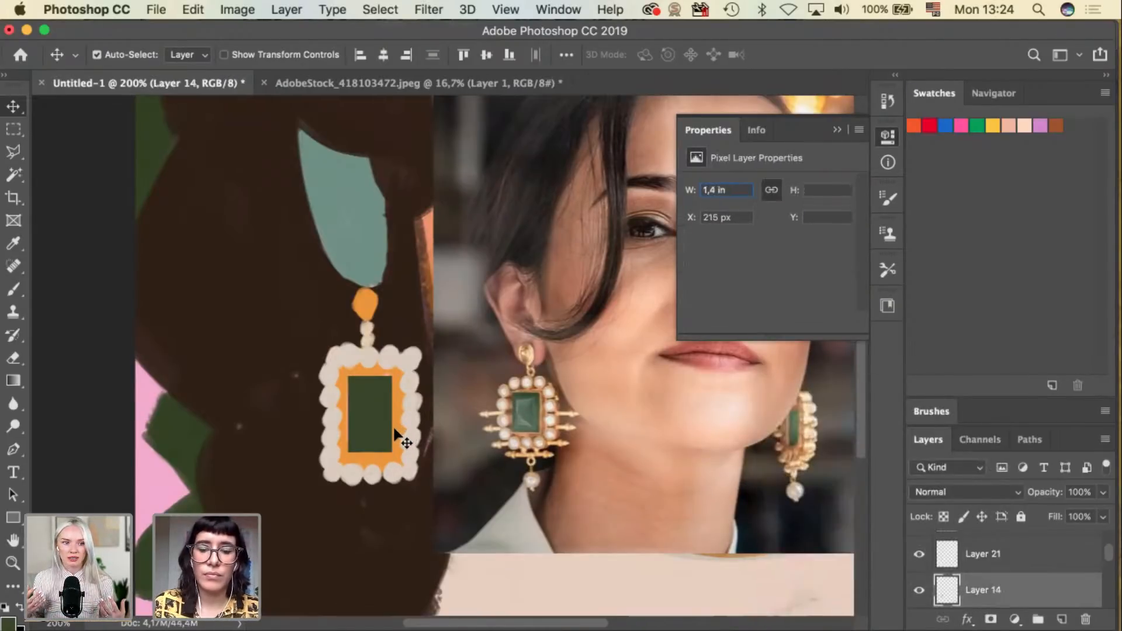
pyautogui.press('i')
pyautogui.click(401, 393)
pyautogui.press('b')
pyautogui.press(']')
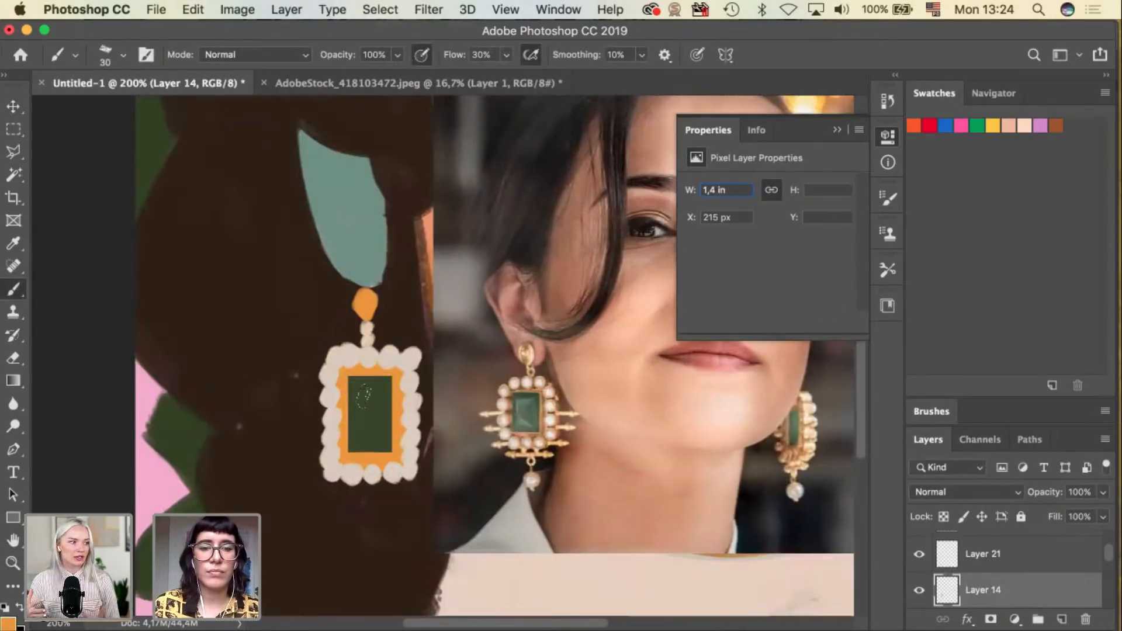
# Select the green rectangle and nudge it slightly down to centre it in the orange frame.
pyautogui.press('v')
pyautogui.click(371, 401)
pyautogui.press('Right')
pyautogui.press('Down')
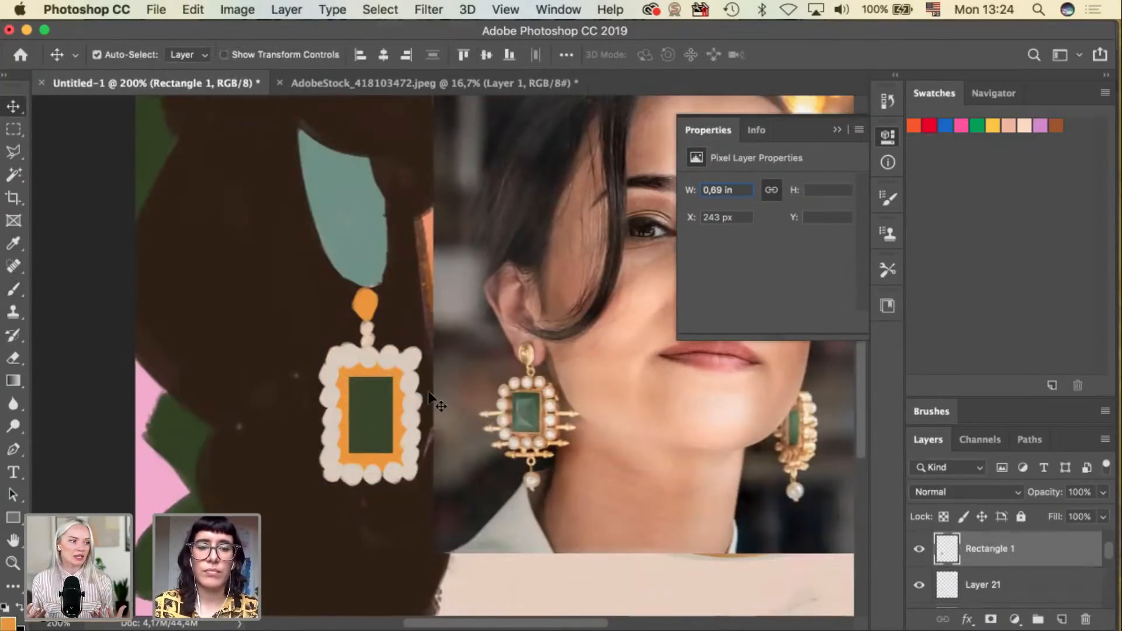
pyautogui.press('Left')
# Sample the rectangle's green and roughen and extend its edges by hand with a 9 px brush on Rectangle 1.
pyautogui.press('i')
pyautogui.click(379, 391)
pyautogui.press('b')
pyautogui.press('[')
pyautogui.press('[')
pyautogui.press('[')
pyautogui.press('[')
pyautogui.press('[')
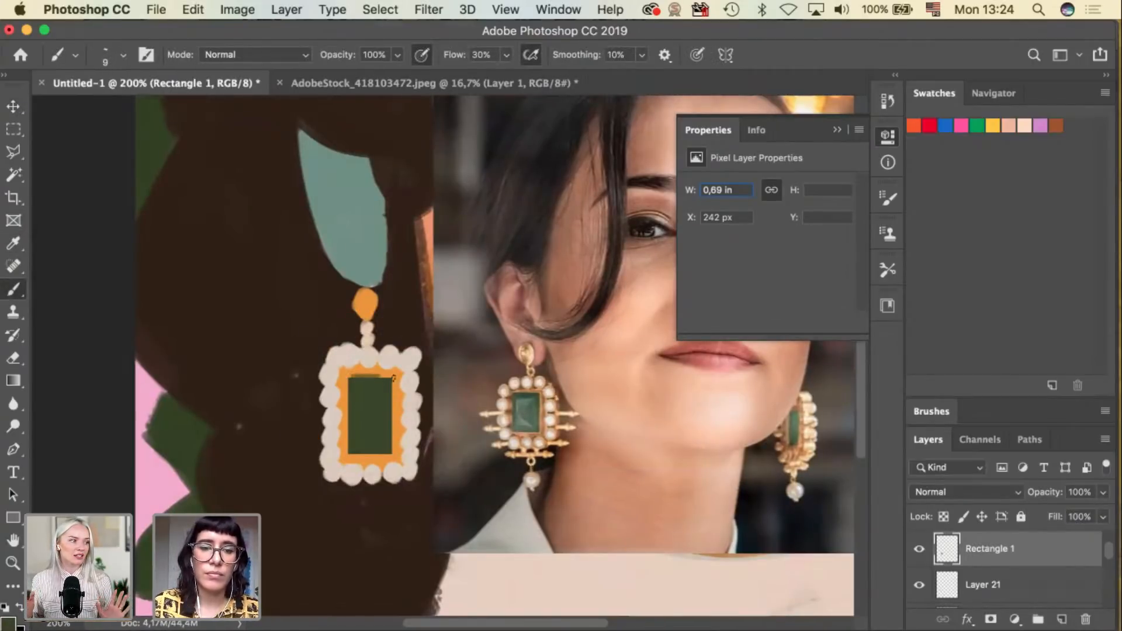
pyautogui.moveTo(386, 427); pyautogui.dragTo(387, 455)
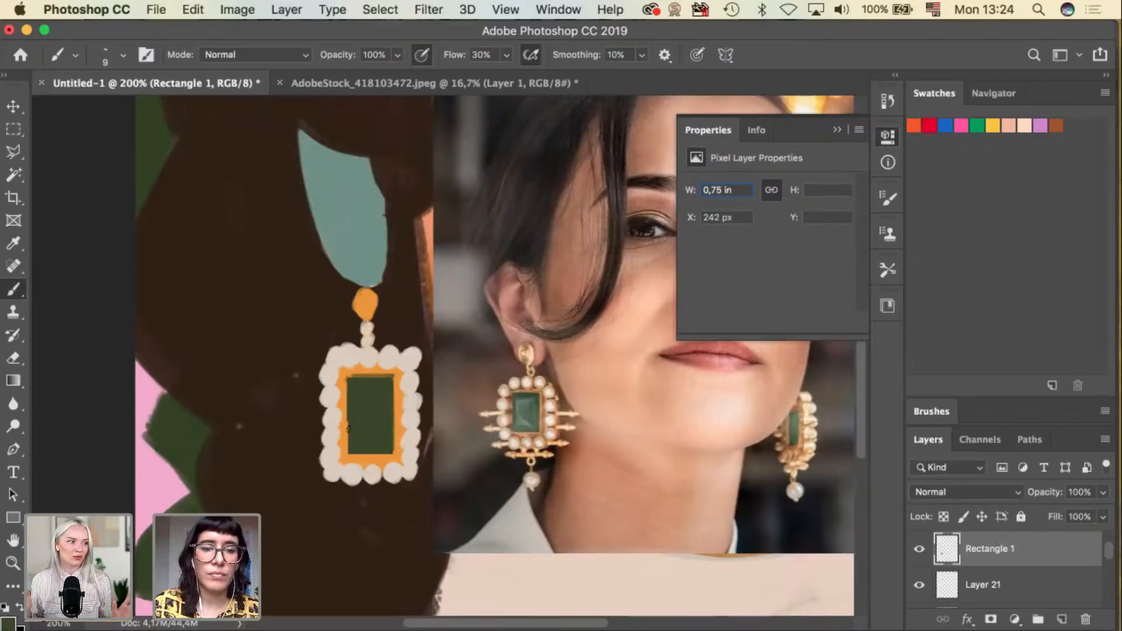
pyautogui.moveTo(366, 454); pyautogui.dragTo(407, 461)
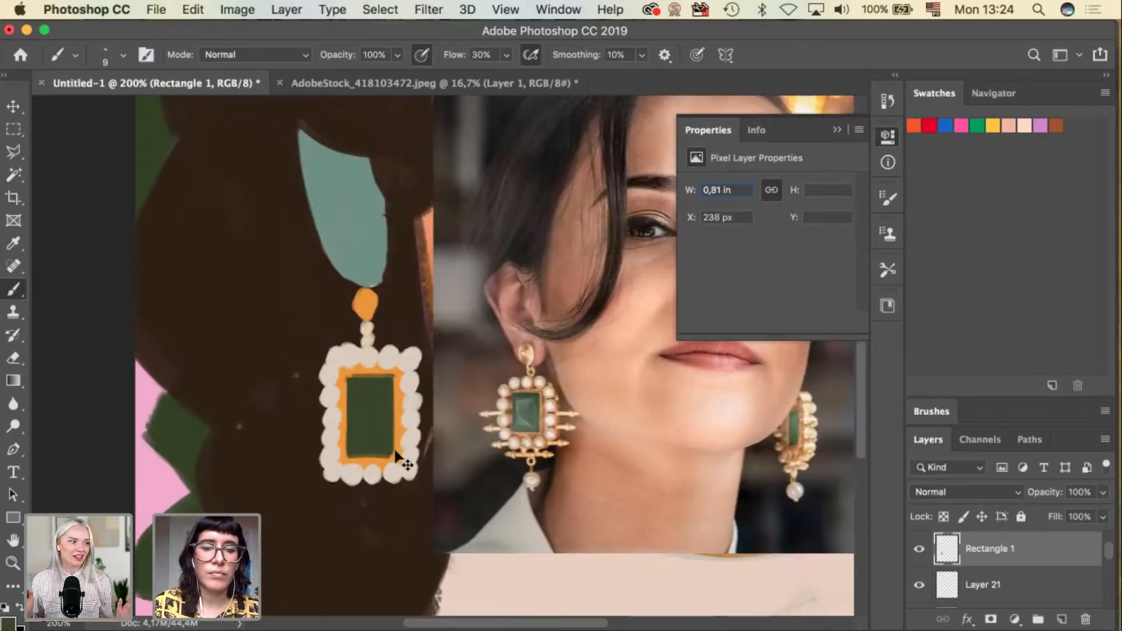
# Try painting an orange spike outward from the pearl border's right side on Layer 14.
pyautogui.press('v')
pyautogui.click(397, 430)
pyautogui.press('b')
pyautogui.keyDown('alt'); pyautogui.click(399, 393); pyautogui.keyUp('alt')
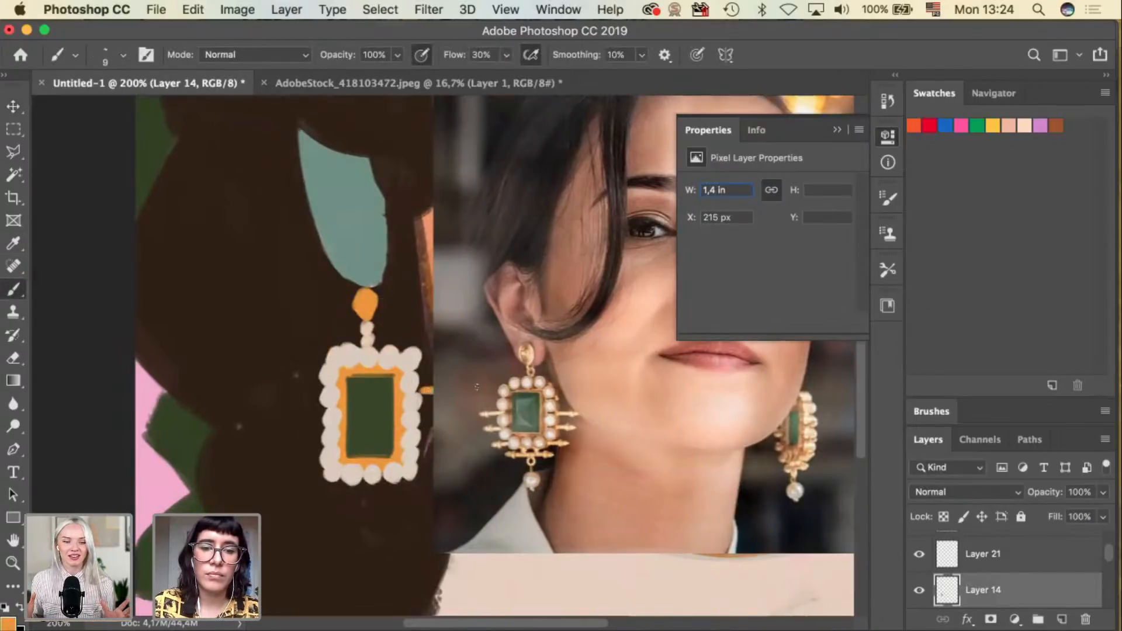
# Undo the orange spike and shift the reference photo on Layer 20 farther away from the painted earring.
pyautogui.press('v')
pyautogui.moveTo(489, 388); pyautogui.dragTo(533, 392)
pyautogui.press('super+z')
pyautogui.press('super+z')
pyautogui.press('super+z')
pyautogui.press('super+z')
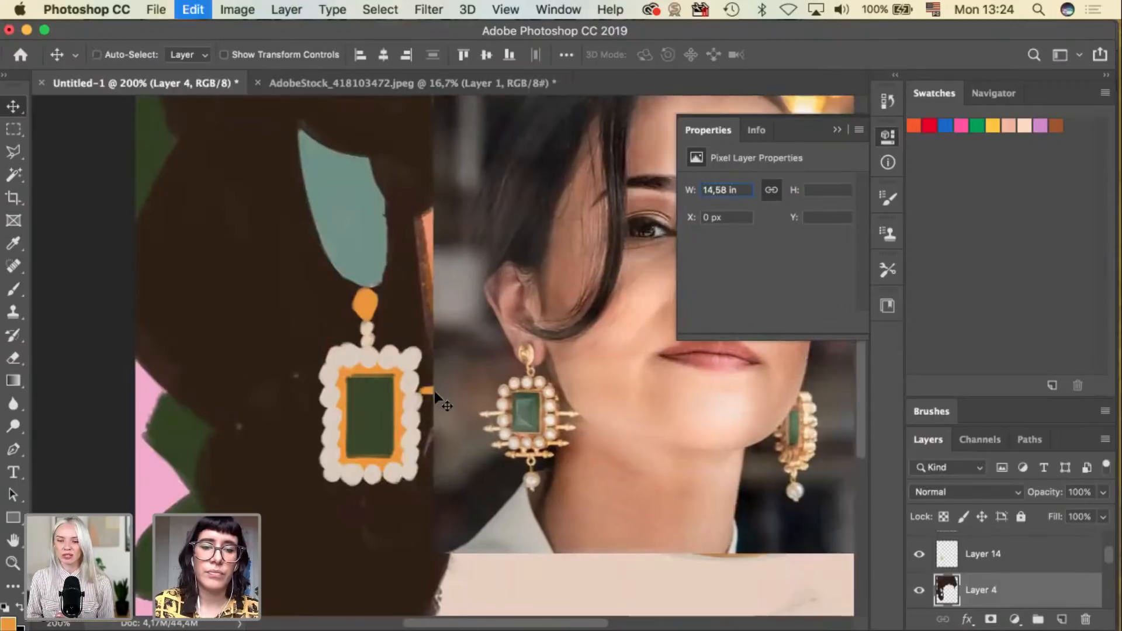
pyautogui.press('super+shift+z')
pyautogui.press('super+shift+z')
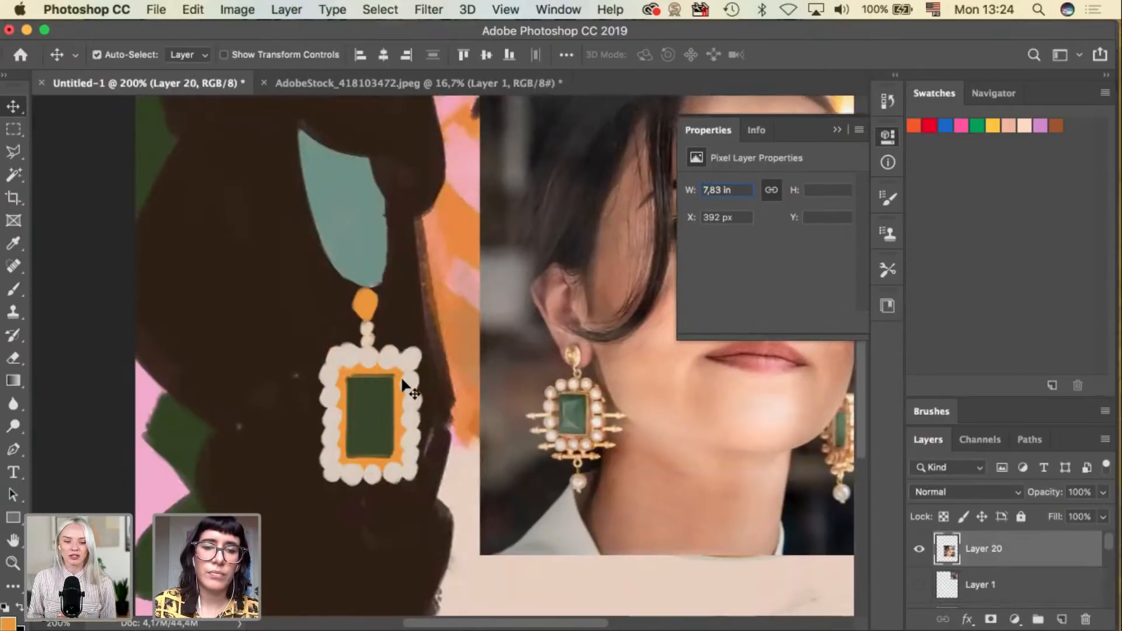
# Paint three short horizontal orange spikes outward from the pearl border's right side on Layer 14 with a 9 px brush.
pyautogui.click(403, 379)
pyautogui.press('i')
pyautogui.press('b')
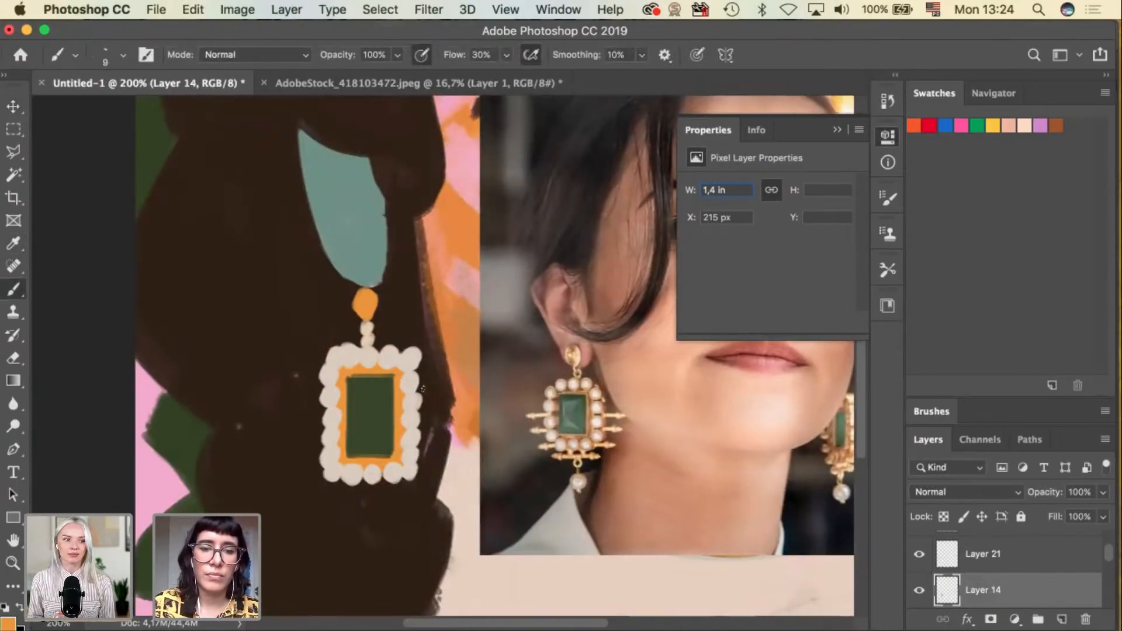
pyautogui.moveTo(421, 389)
pyautogui.mouseDown()
pyautogui.moveTo(438, 387)
pyautogui.moveTo(416, 388)
pyautogui.moveTo(450, 414)
pyautogui.moveTo(434, 417)
pyautogui.moveTo(447, 436)
pyautogui.moveTo(413, 460)
pyautogui.mouseUp()
pyautogui.press('super+z')
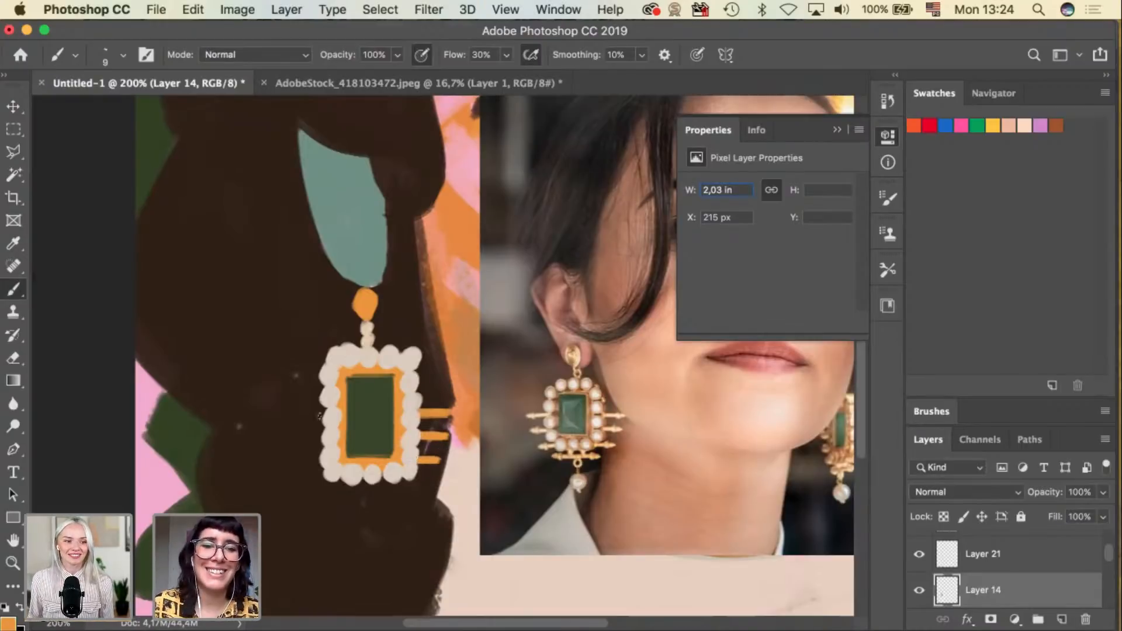
# Paint three matching orange spikes on the pearl border's left side, redoing uneven strokes, and add small cross ticks to all side spikes.
pyautogui.moveTo(338, 413)
pyautogui.mouseDown()
pyautogui.moveTo(301, 413)
pyautogui.moveTo(305, 435)
pyautogui.moveTo(331, 439)
pyautogui.mouseUp()
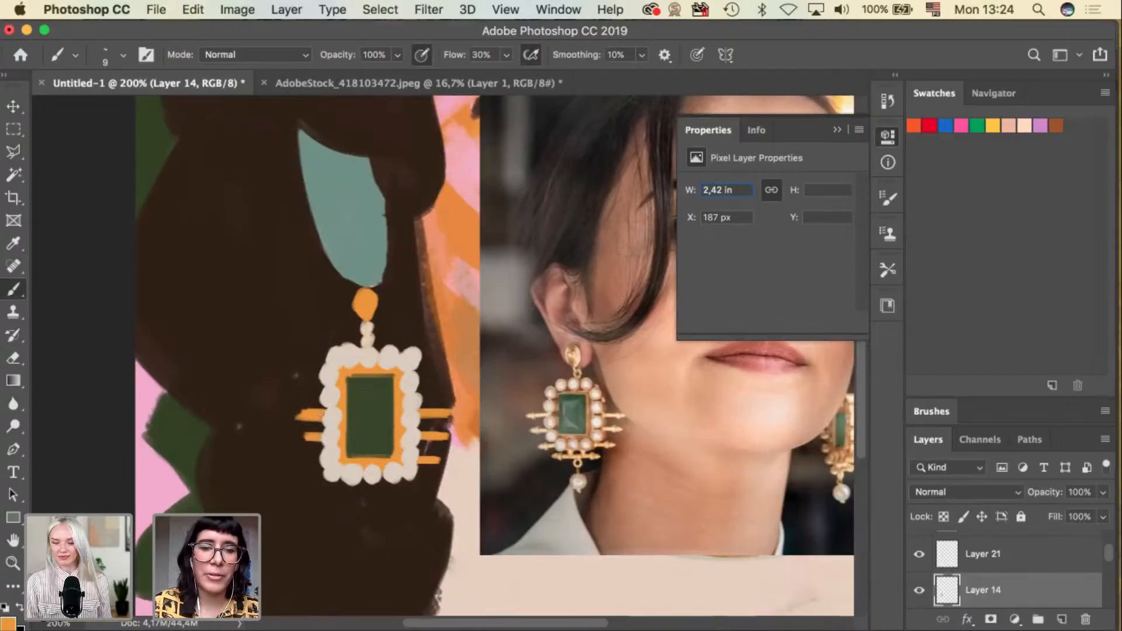
pyautogui.press('super+z')
pyautogui.moveTo(308, 414); pyautogui.dragTo(351, 415)
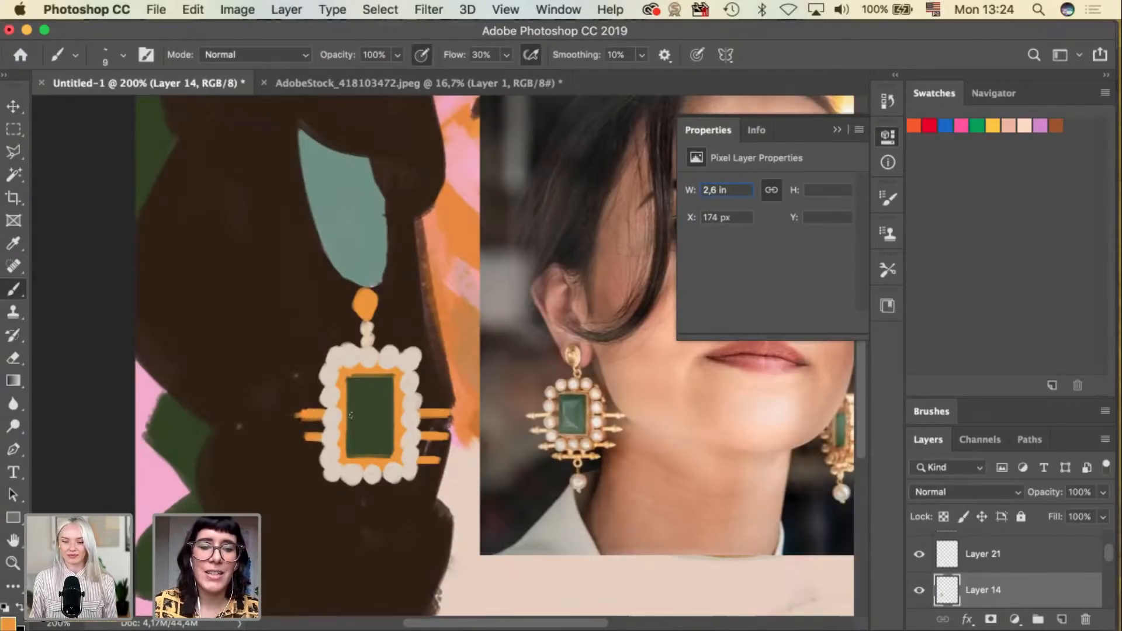
pyautogui.moveTo(335, 462); pyautogui.dragTo(340, 461)
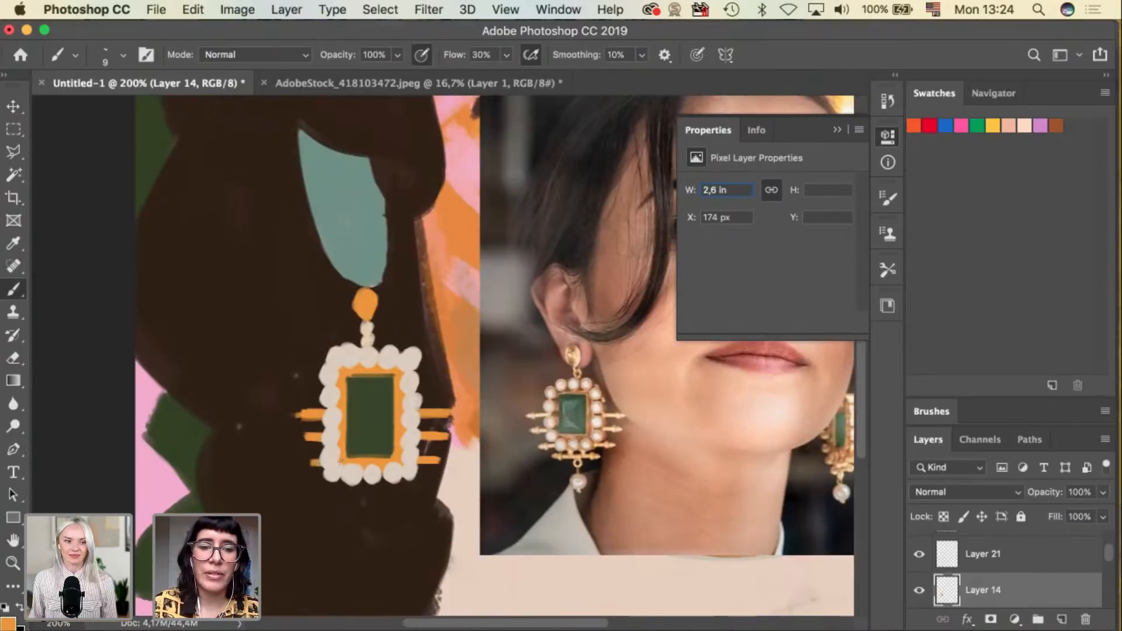
pyautogui.press('super+z')
pyautogui.press('super+z')
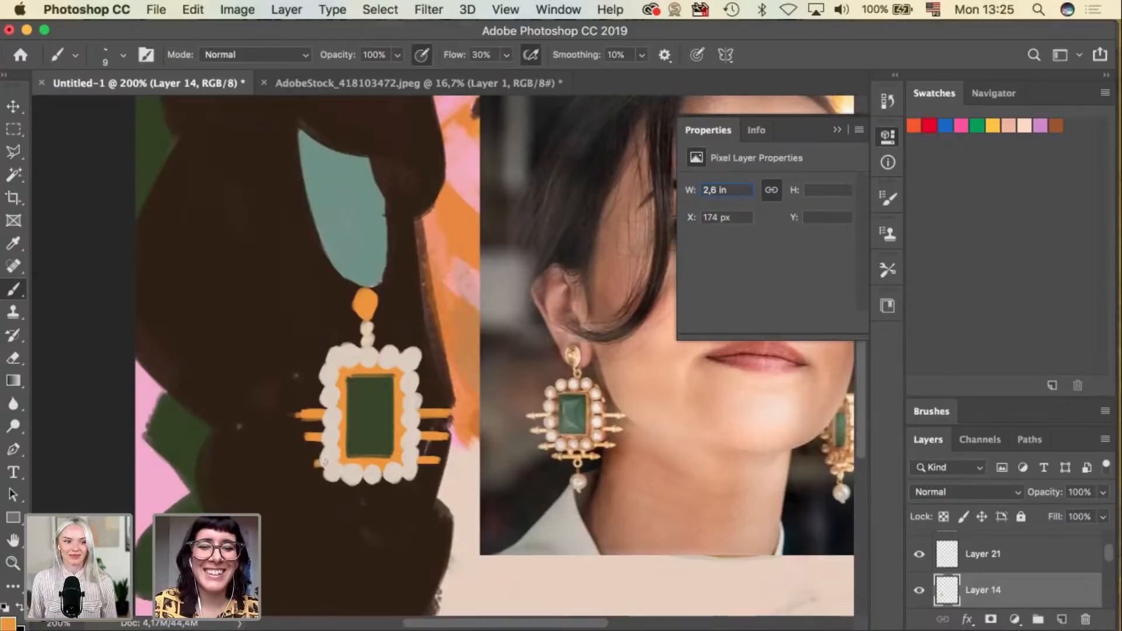
pyautogui.press('super+z')
pyautogui.moveTo(303, 462); pyautogui.dragTo(323, 462)
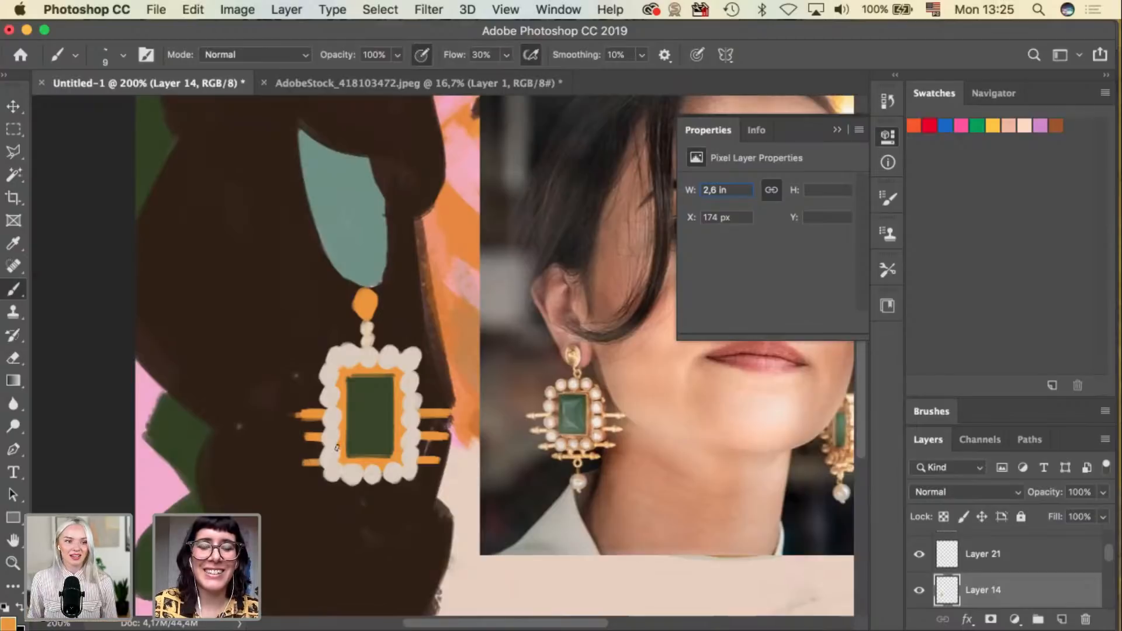
pyautogui.moveTo(287, 413)
pyautogui.mouseDown()
pyautogui.moveTo(330, 416)
pyautogui.moveTo(304, 415)
pyautogui.mouseUp()
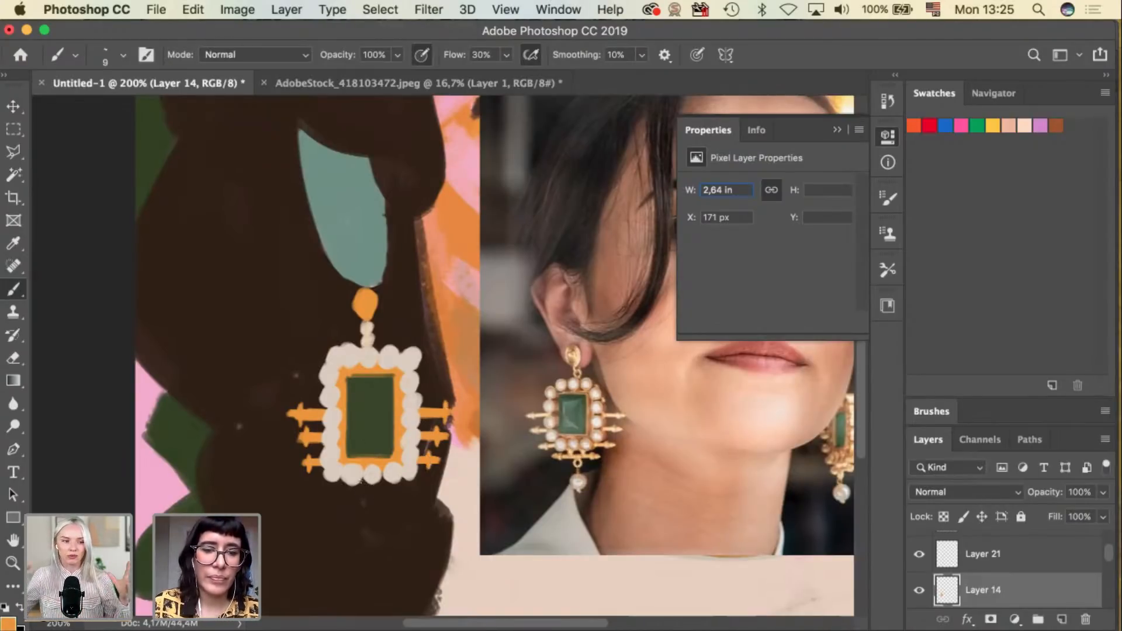
# Paint two orange stems below the pearl border, joined by a horizontal bar with cross ticks and a small ring underneath.
pyautogui.moveTo(353, 493); pyautogui.dragTo(357, 481)
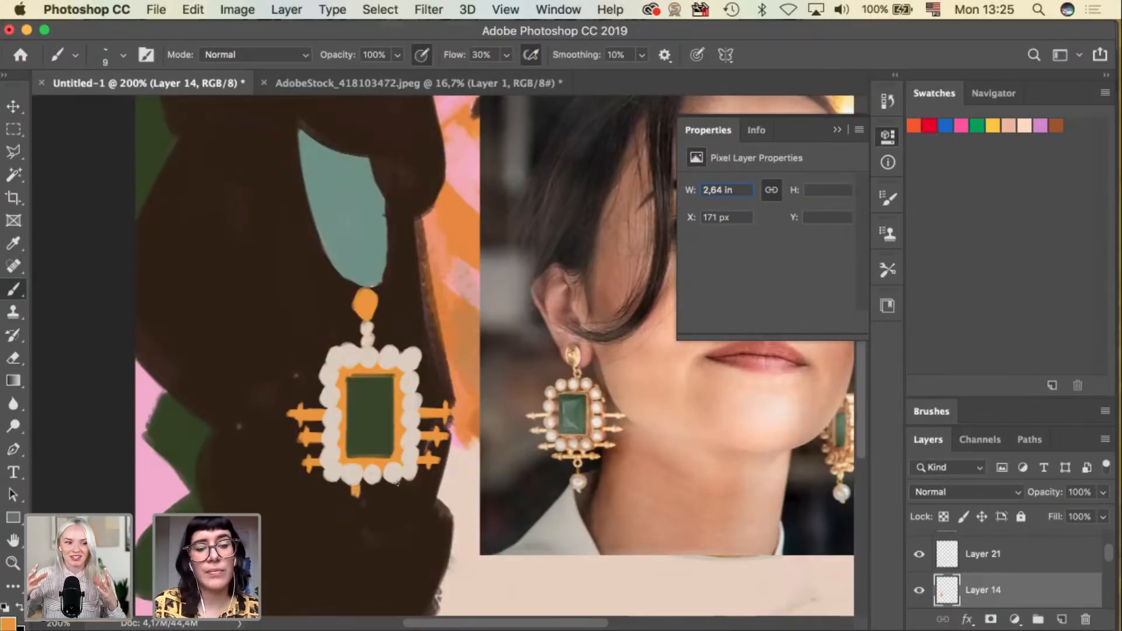
pyautogui.moveTo(328, 502); pyautogui.dragTo(422, 506)
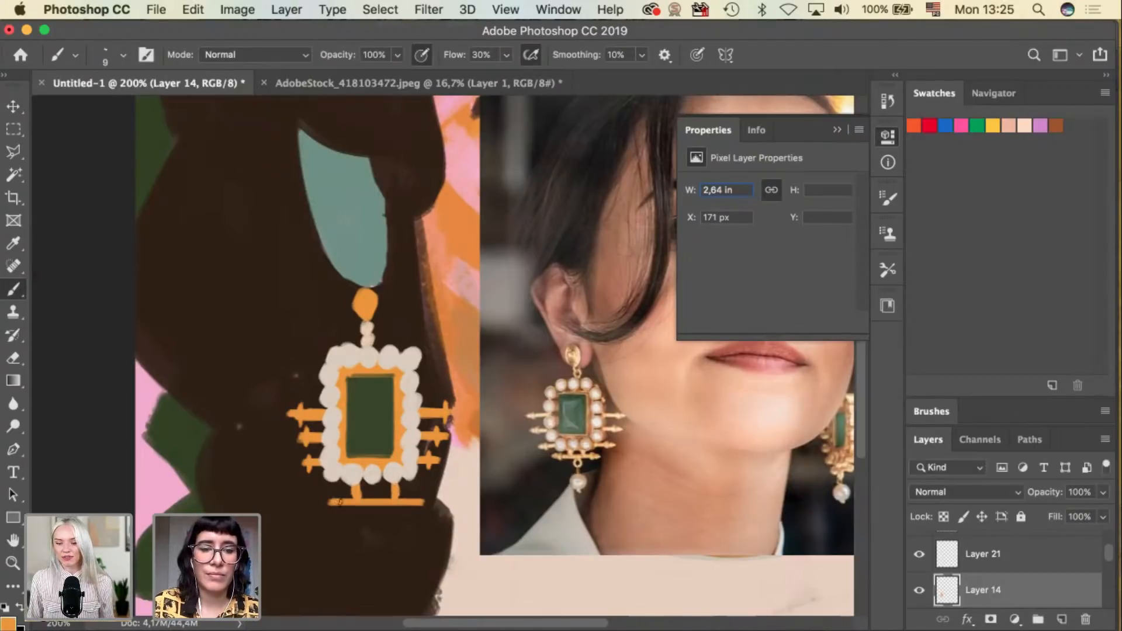
pyautogui.moveTo(416, 498)
pyautogui.mouseDown()
pyautogui.moveTo(369, 514)
pyautogui.moveTo(378, 507)
pyautogui.mouseUp()
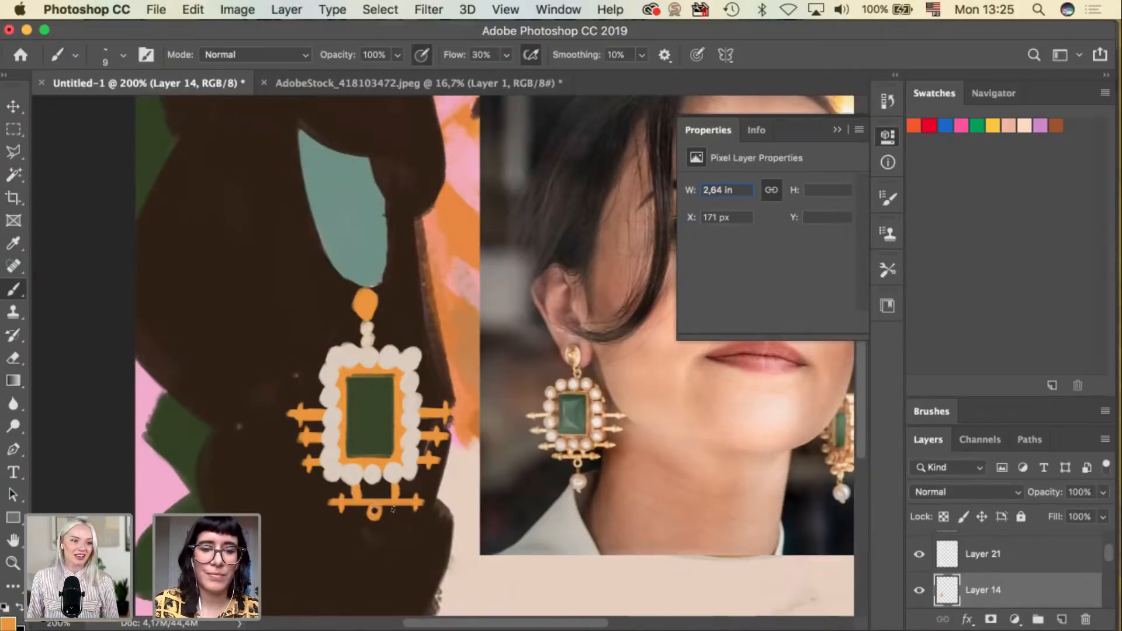
# Paint a large pearl in the sampled border beige below the ring, and finish it with a small orange tip underneath.
pyautogui.keyDown('alt'); pyautogui.click(413, 429); pyautogui.keyUp('alt')
pyautogui.press(']')
pyautogui.press(']')
pyautogui.press(']')
pyautogui.moveTo(367, 526)
pyautogui.mouseDown()
pyautogui.moveTo(371, 541)
pyautogui.moveTo(377, 530)
pyautogui.mouseUp()
pyautogui.press('[')
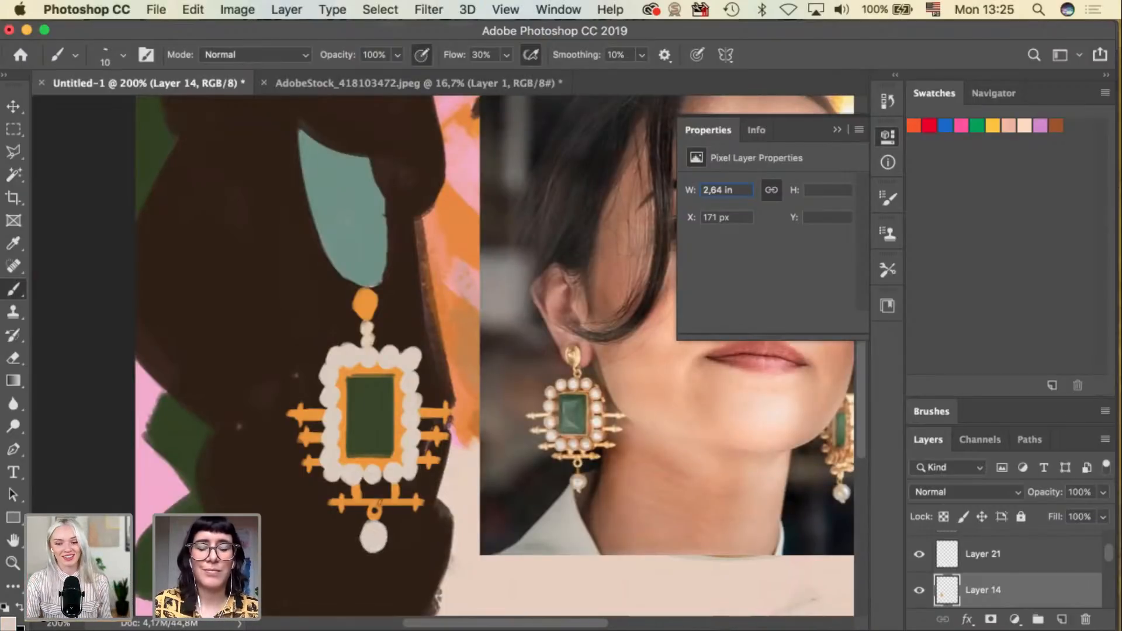
pyautogui.keyDown('alt'); pyautogui.click(396, 490); pyautogui.keyUp('alt')
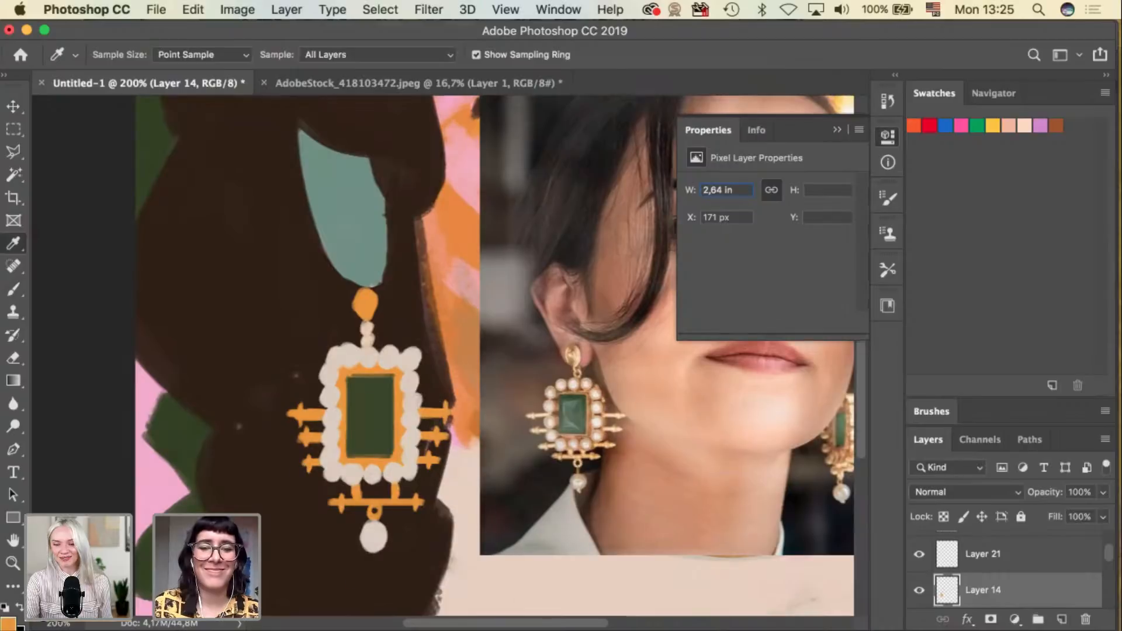
pyautogui.moveTo(372, 554); pyautogui.dragTo(374, 555)
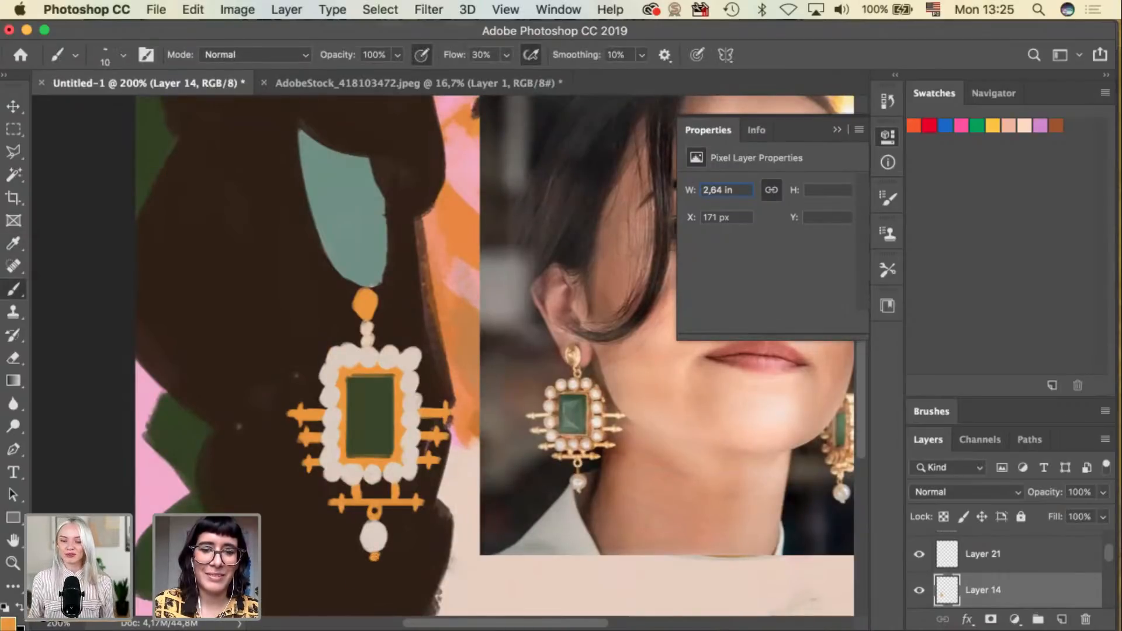
# Round out and enlarge the orange bead at the top of the earring on Layer 14 with a 10 px brush.
pyautogui.press('v')
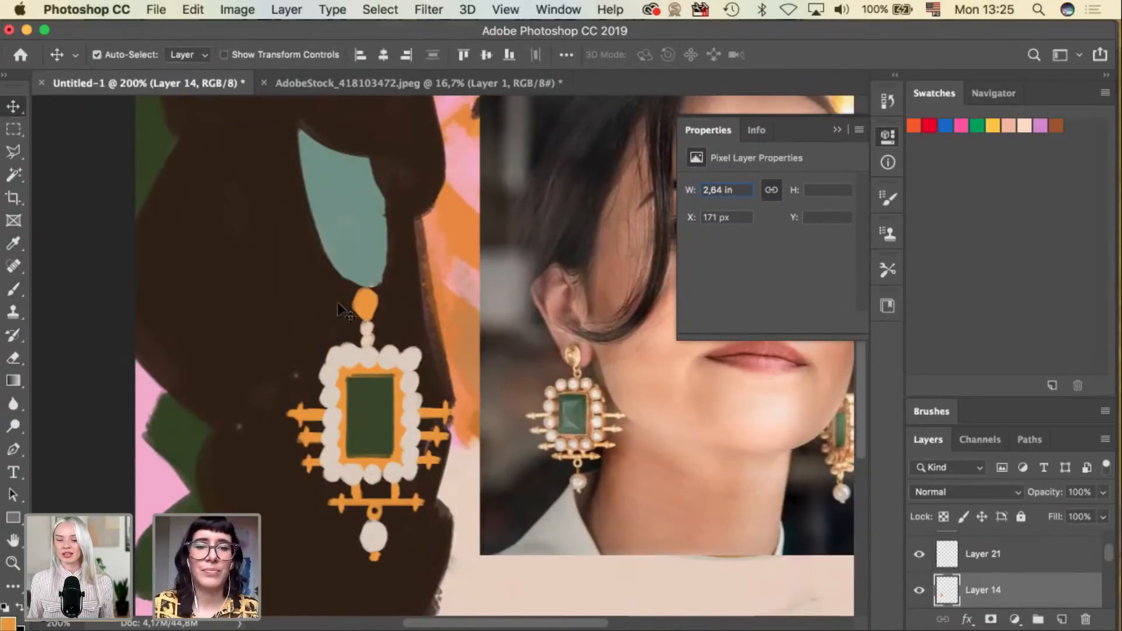
pyautogui.press('i')
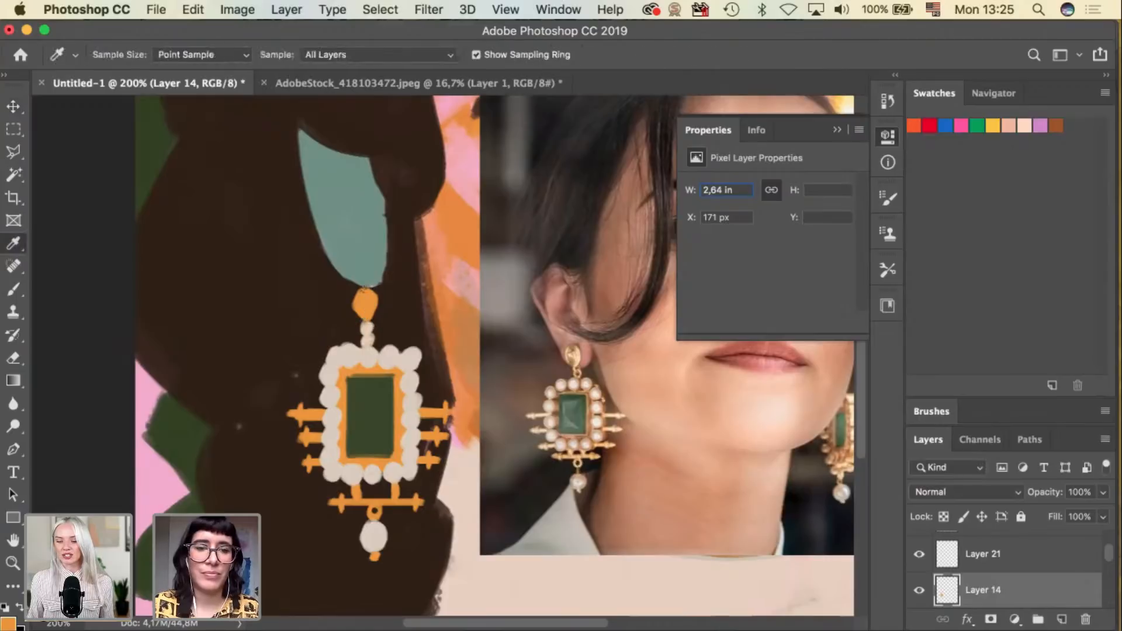
pyautogui.press('b')
pyautogui.moveTo(367, 290)
pyautogui.mouseDown()
pyautogui.moveTo(360, 305)
pyautogui.moveTo(377, 301)
pyautogui.mouseUp()
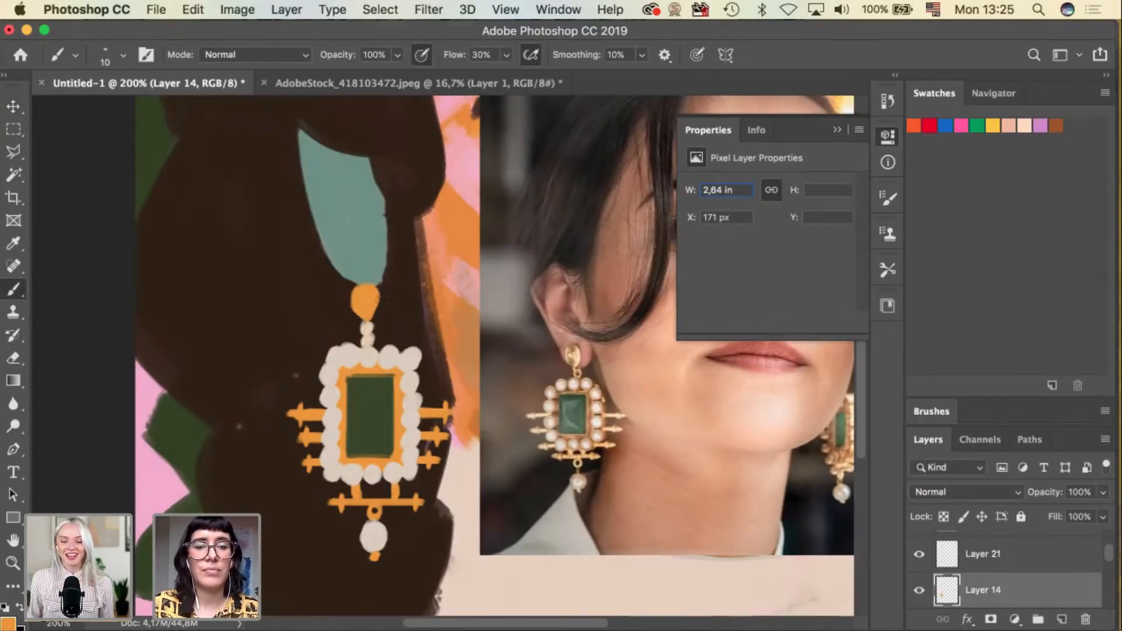
# Delete the reference photo on Layer 20.
pyautogui.press('v')
pyautogui.click(558, 379)
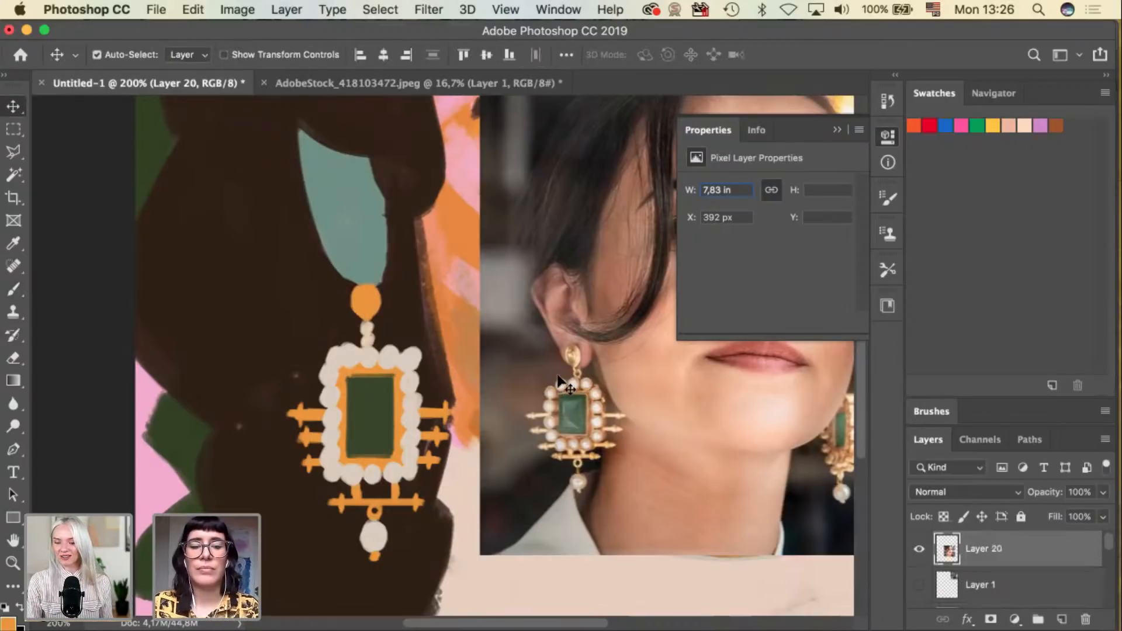
pyautogui.press('Delete')
# Shade the border pearls on Layer 21 with the darker beige #cebca5 and a 10 px brush.
pyautogui.press('super+alt+shift+n')
pyautogui.press('i')
pyautogui.click(411, 356)
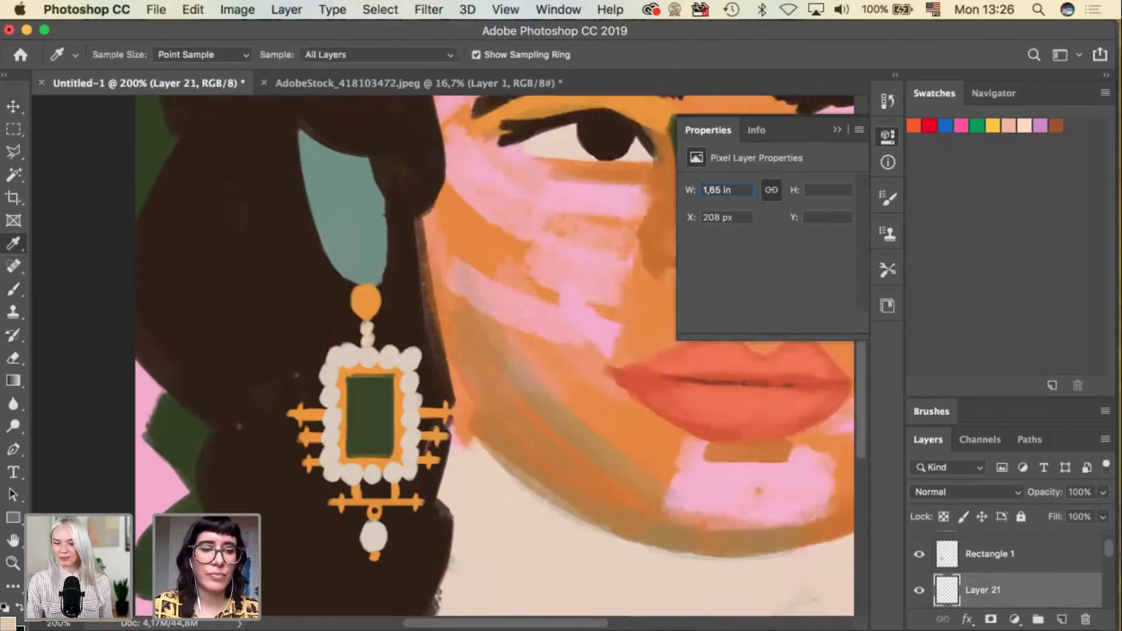
pyautogui.click(8, 622)
pyautogui.click(693, 350)
pyautogui.click(1051, 303)
pyautogui.press('b')
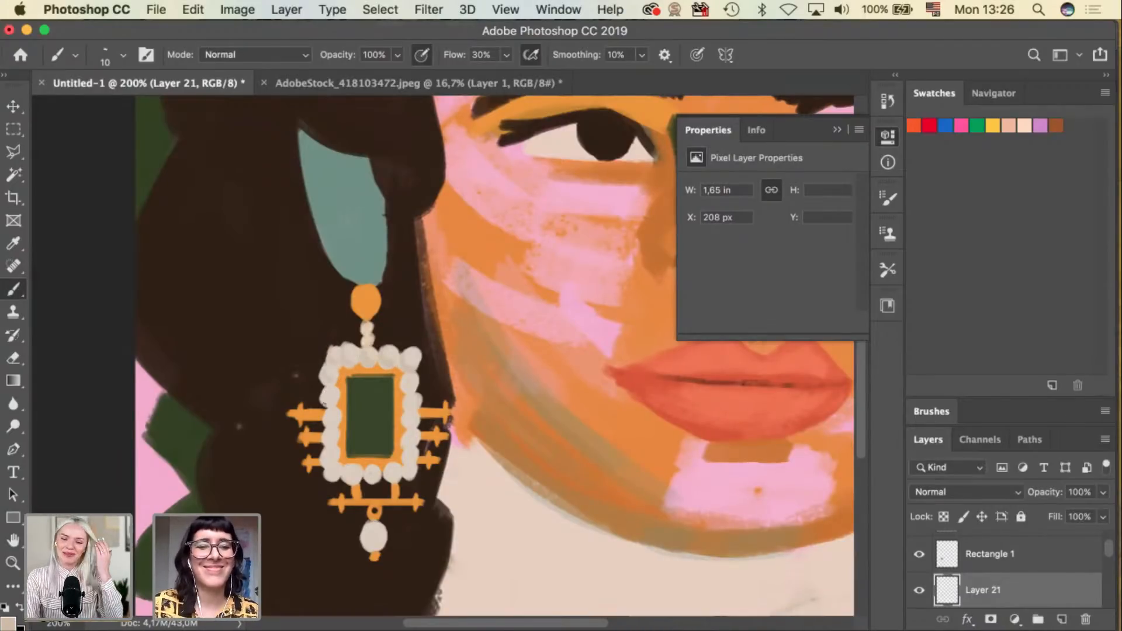
pyautogui.moveTo(325, 450)
pyautogui.mouseDown()
pyautogui.moveTo(329, 477)
pyautogui.moveTo(330, 467)
pyautogui.moveTo(352, 471)
pyautogui.moveTo(344, 478)
pyautogui.moveTo(370, 465)
pyautogui.moveTo(407, 465)
pyautogui.mouseUp()
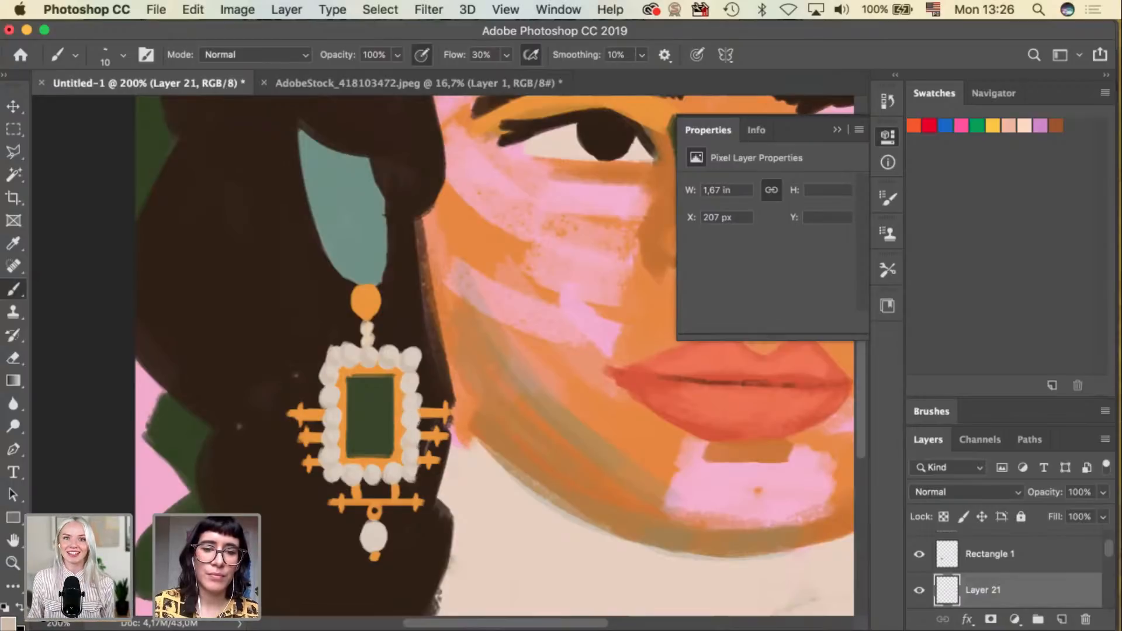
pyautogui.moveTo(409, 389); pyautogui.dragTo(409, 374)
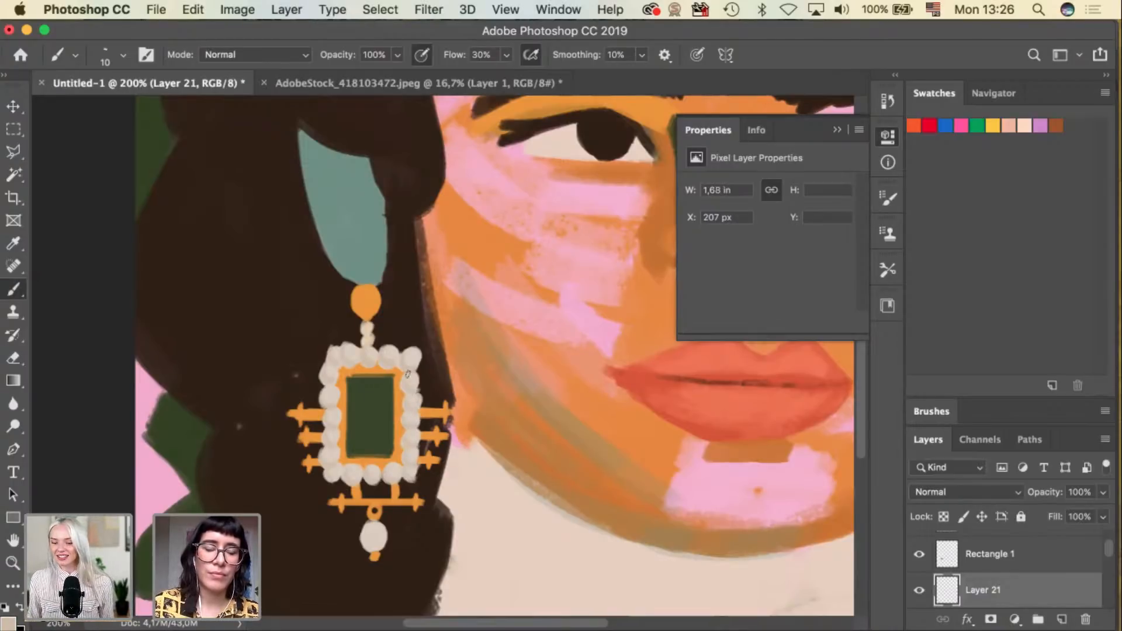
# Choose a lighter beige than #cebca5 and touch up the border pearls on Layer 21 with a 15 px brush.
pyautogui.click(8, 622)
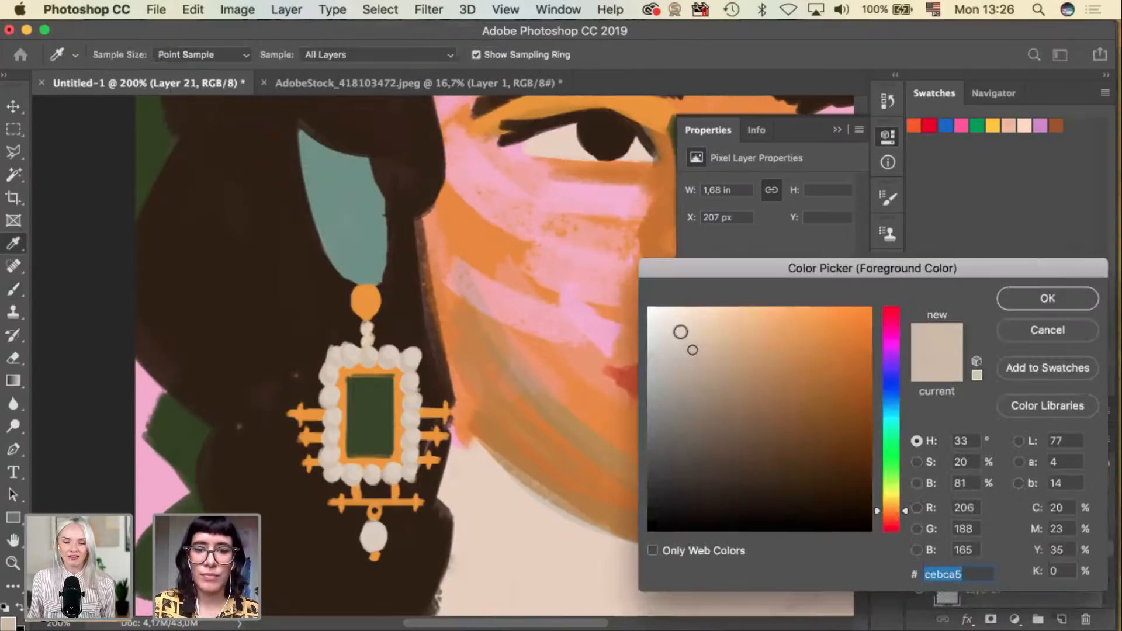
pyautogui.click(1000, 300)
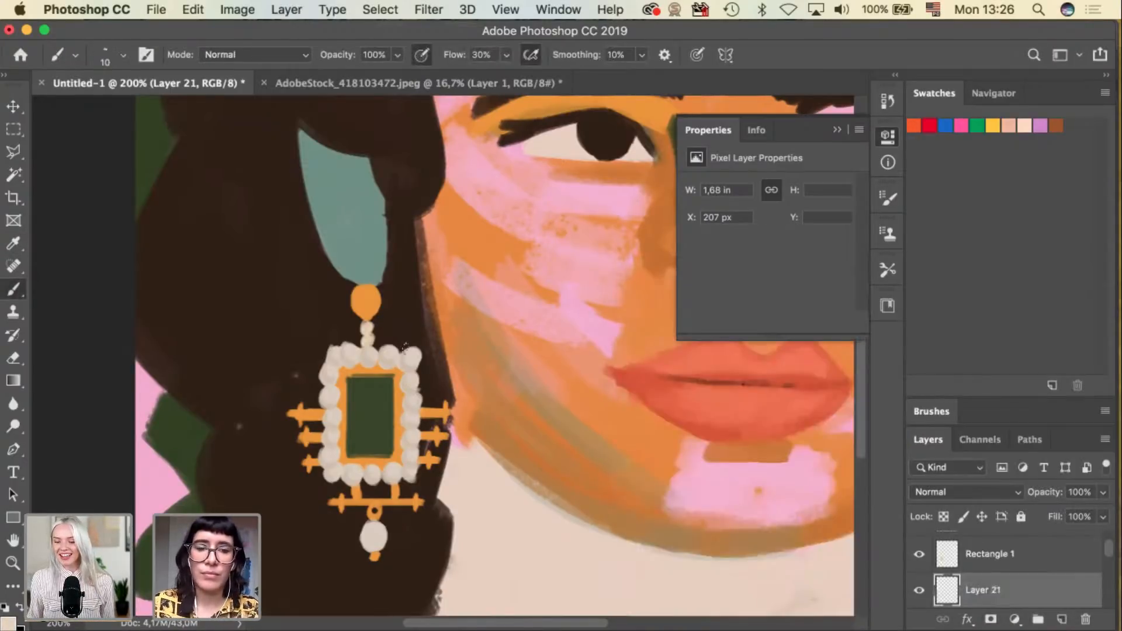
pyautogui.press(']')
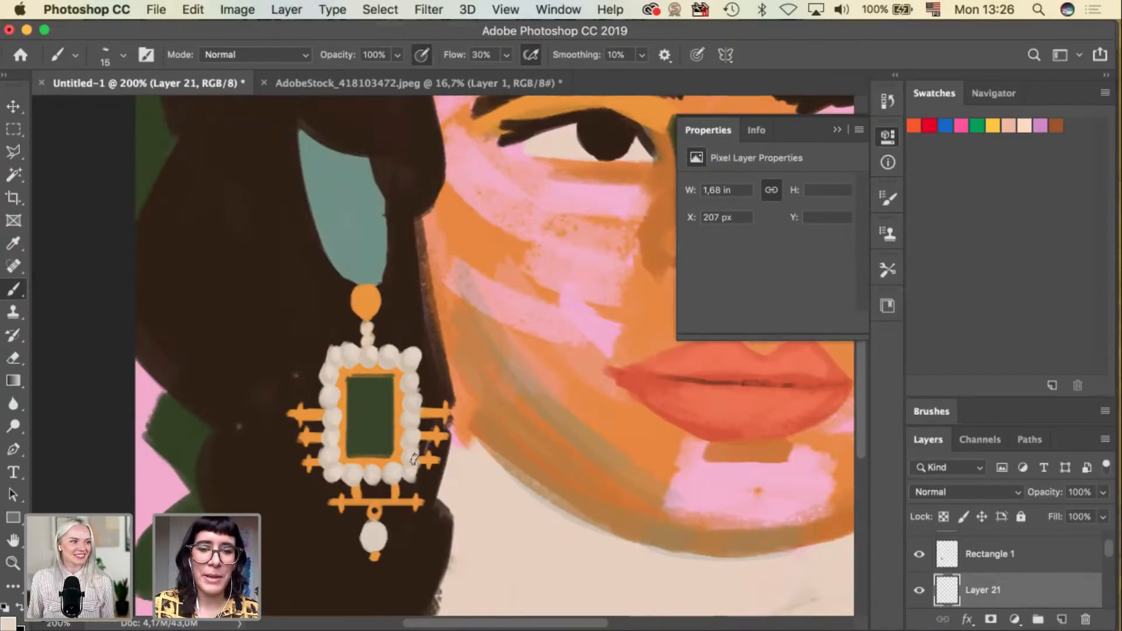
pyautogui.moveTo(419, 403); pyautogui.dragTo(416, 399)
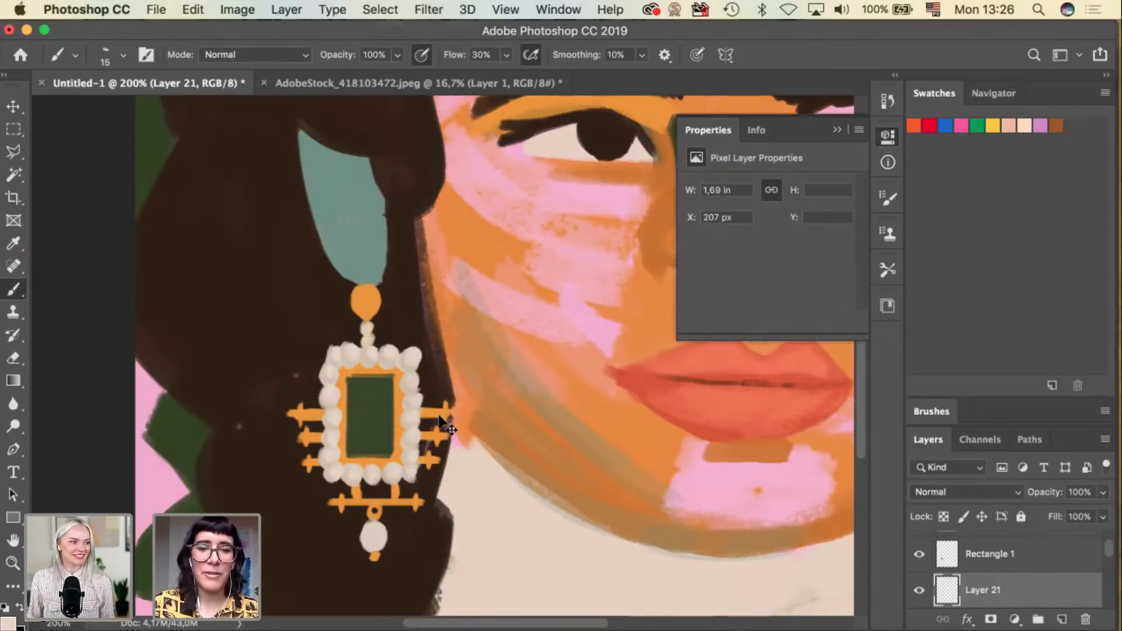
# Paint light beige highlights along the orange side spikes and the lower bar on Layer 14 with an 8 px brush.
pyautogui.press('v')
pyautogui.click(433, 412)
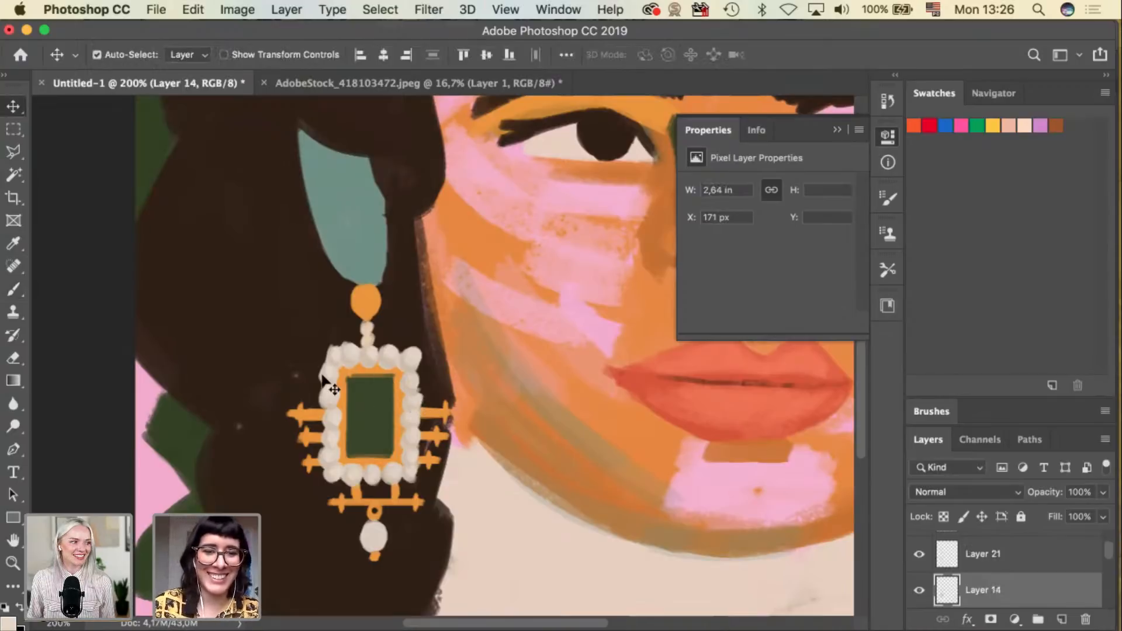
pyautogui.press('b')
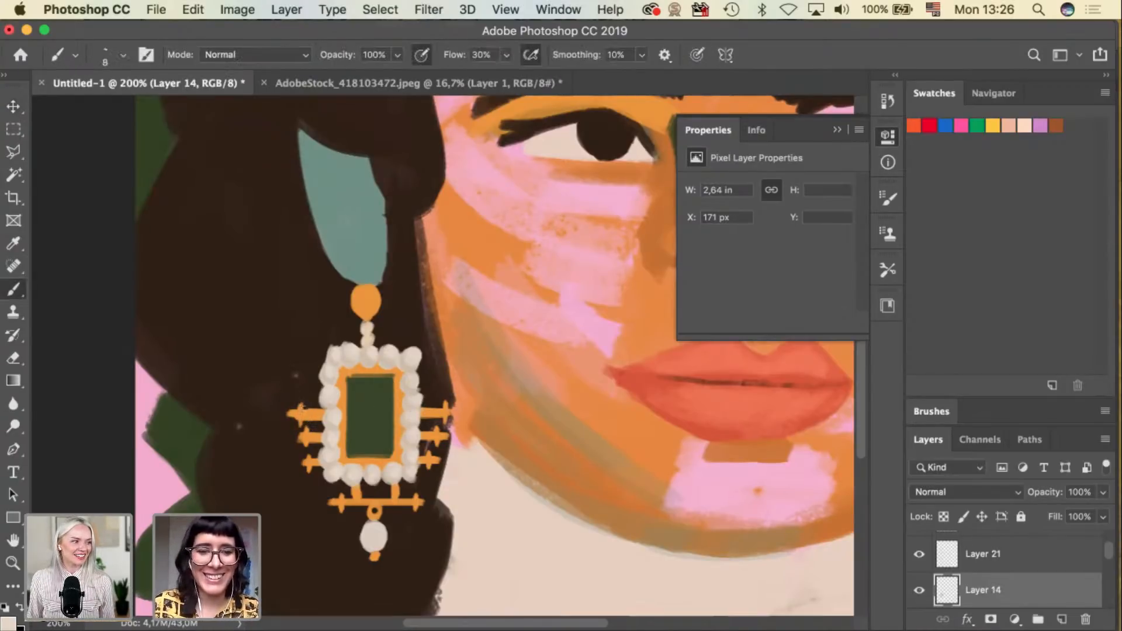
pyautogui.moveTo(302, 413); pyautogui.dragTo(328, 419)
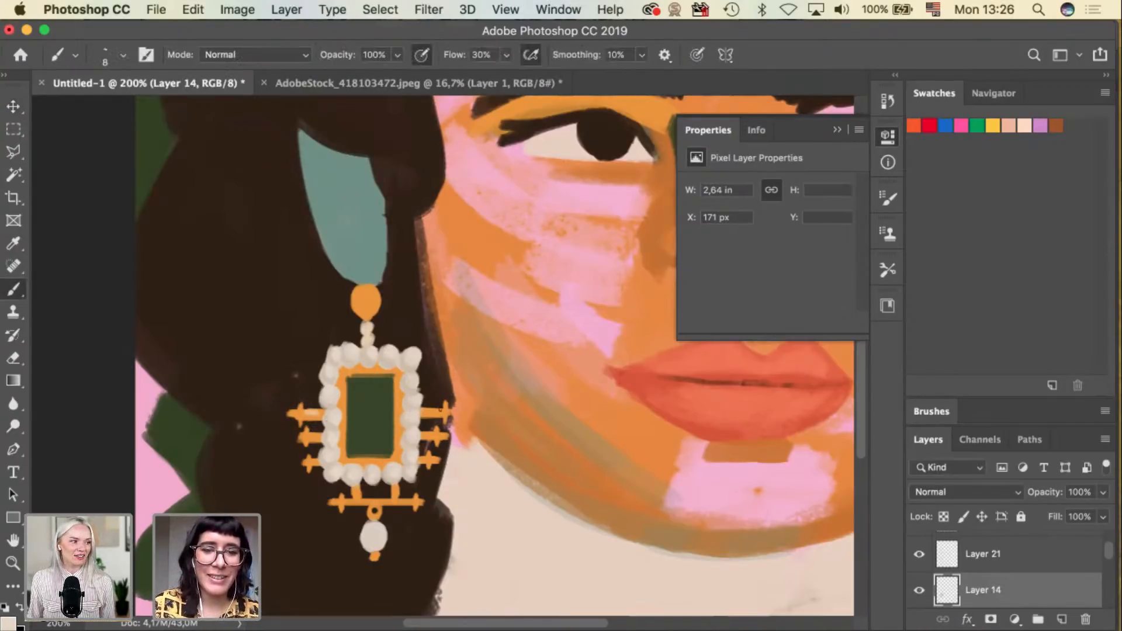
pyautogui.moveTo(431, 411); pyautogui.dragTo(446, 412)
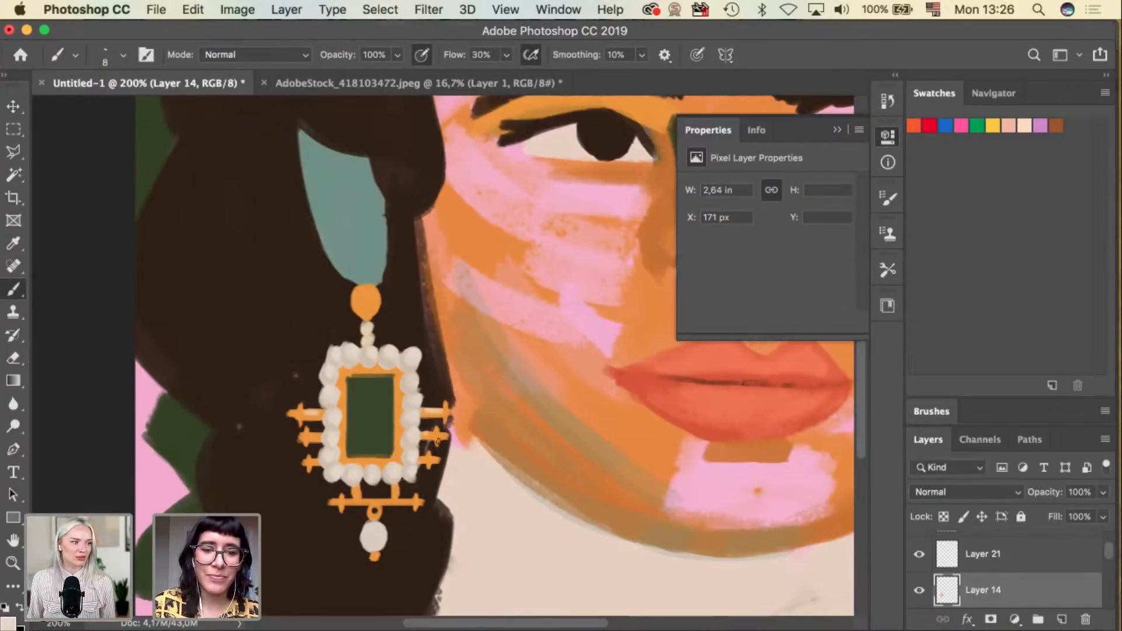
pyautogui.moveTo(308, 433)
pyautogui.mouseDown()
pyautogui.moveTo(322, 434)
pyautogui.moveTo(321, 462)
pyautogui.mouseUp()
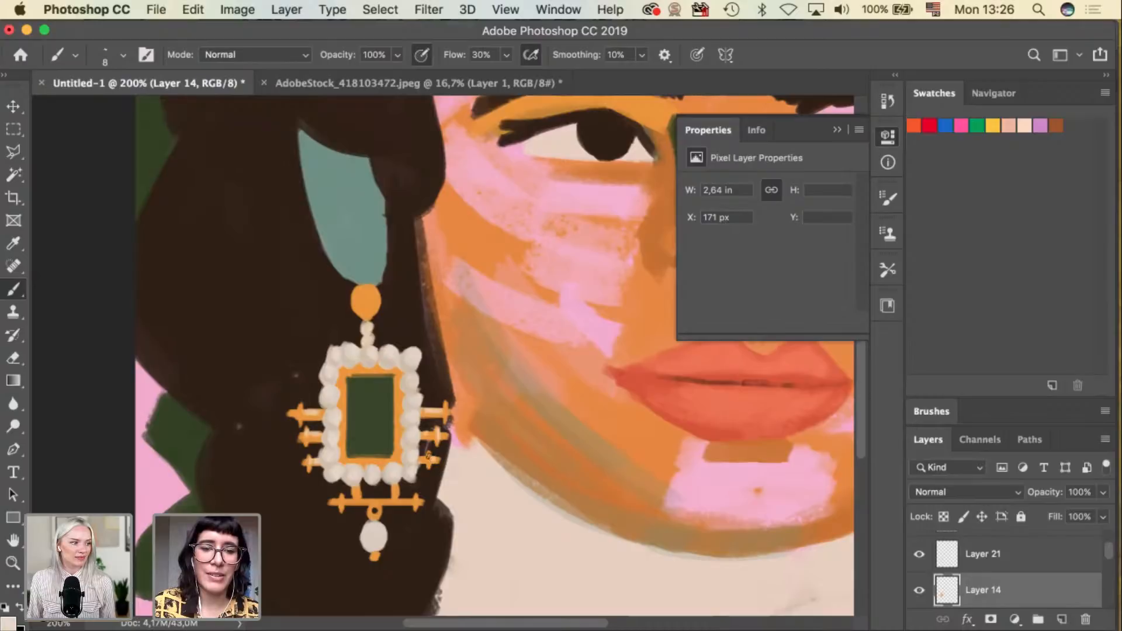
pyautogui.moveTo(339, 501); pyautogui.dragTo(331, 502)
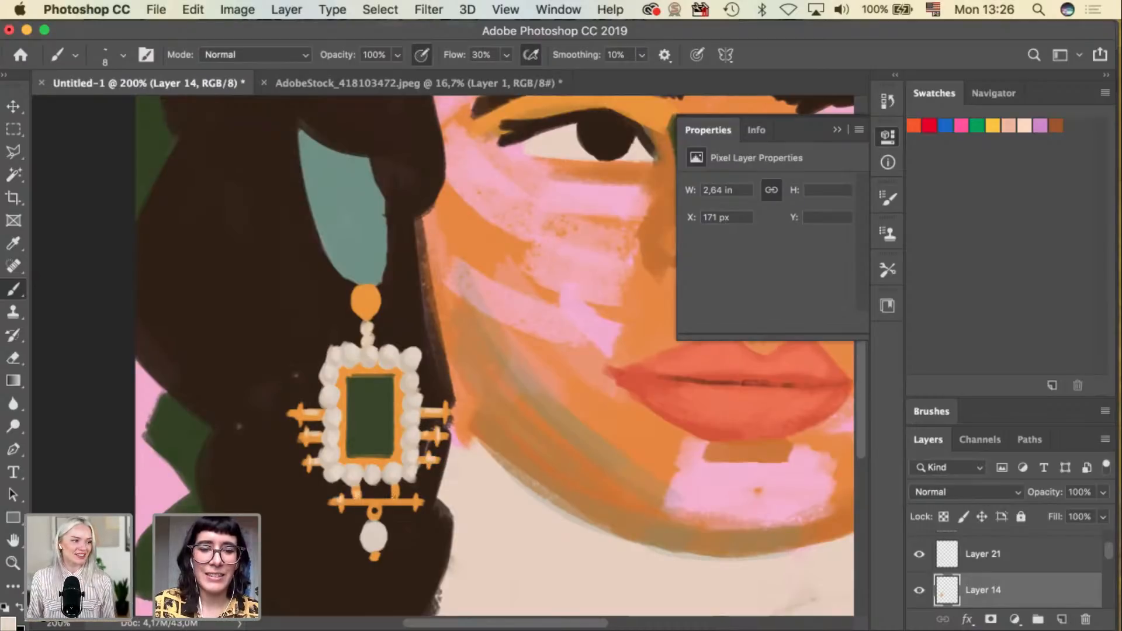
pyautogui.moveTo(356, 502); pyautogui.dragTo(421, 501)
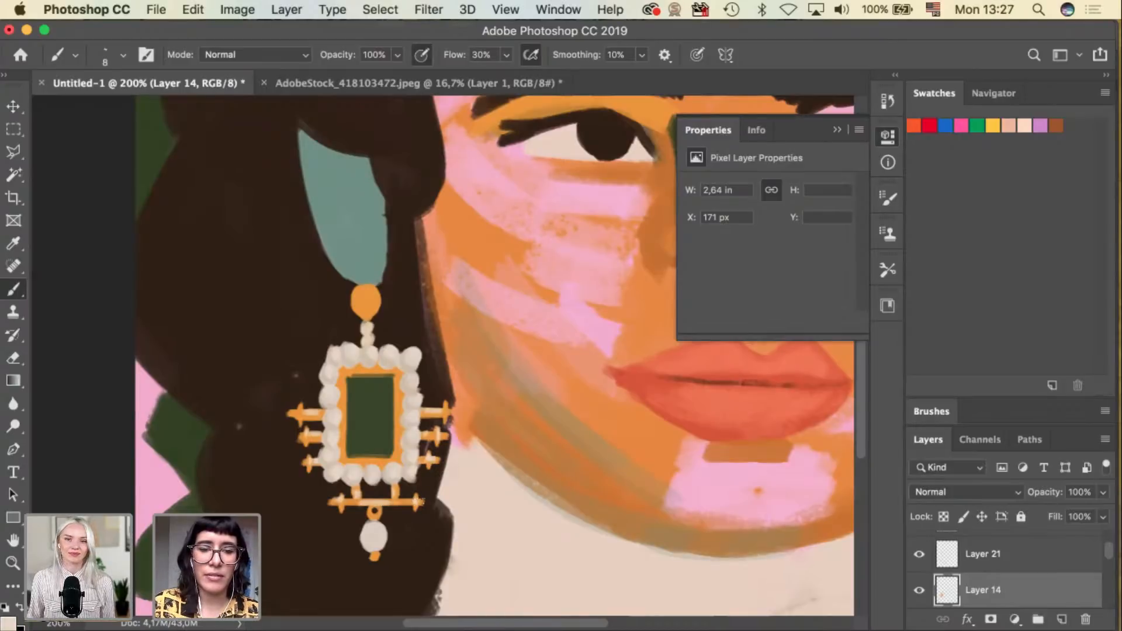
# Shade the hanging drop pearl on Layer 14 with beige and add a white highlight using a 20 px brush.
pyautogui.keyDown('alt'); pyautogui.click(410, 365); pyautogui.keyUp('alt')
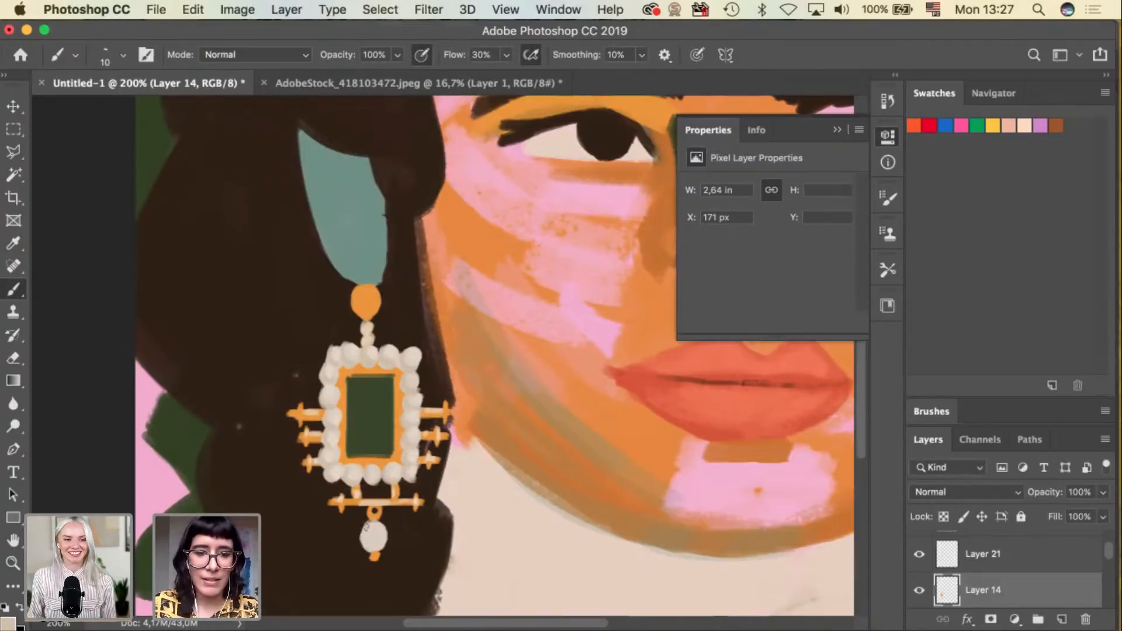
pyautogui.press('super+z')
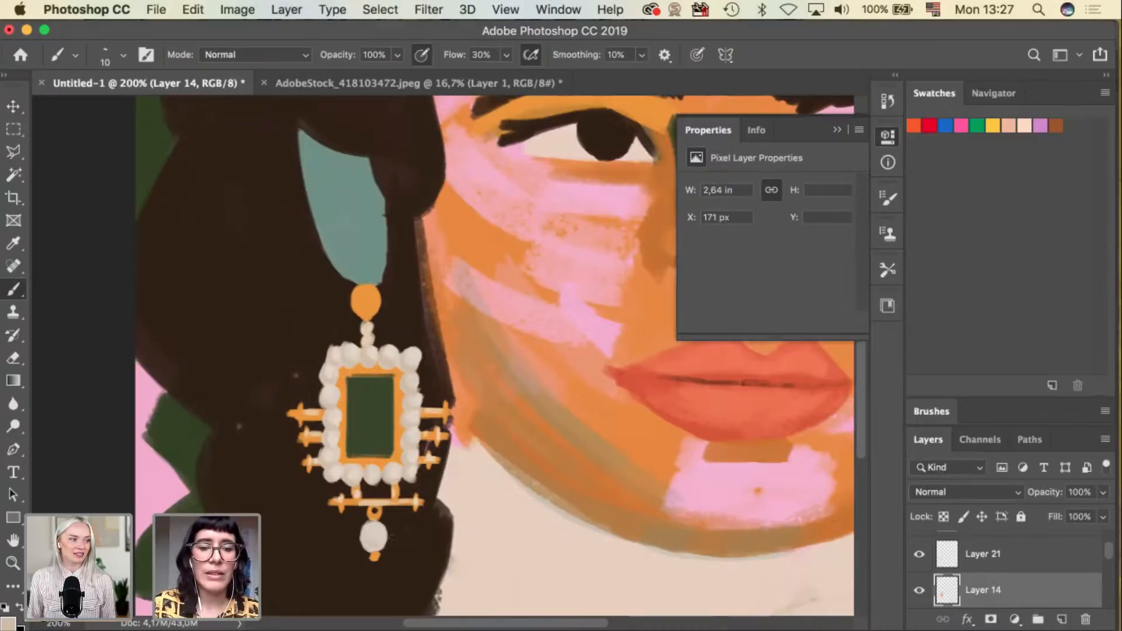
pyautogui.press('i')
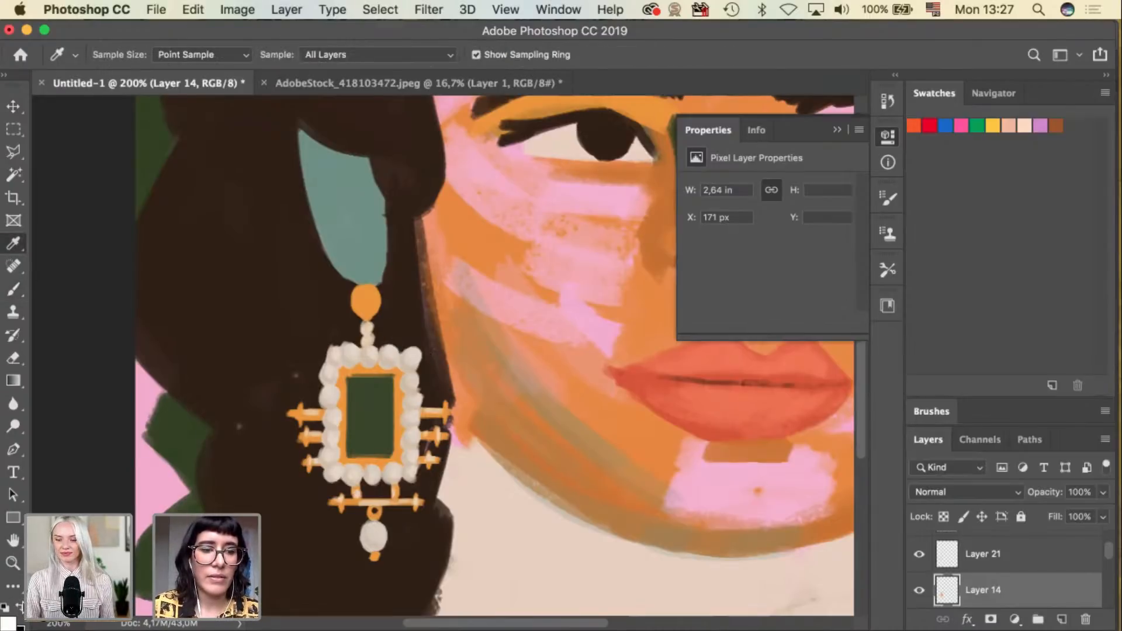
pyautogui.press('b')
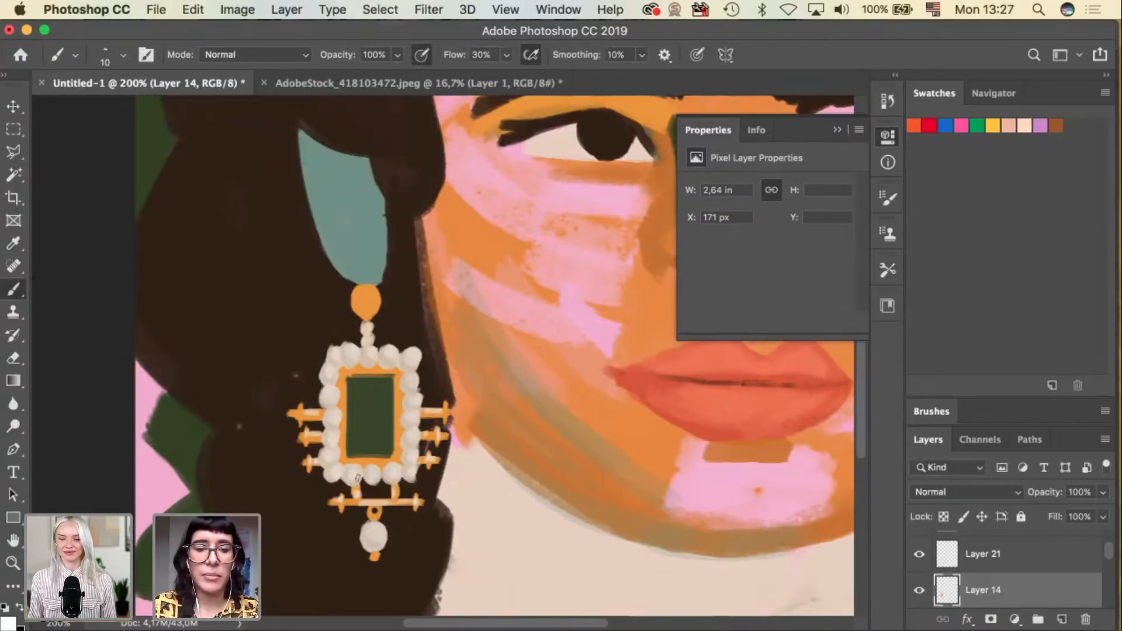
pyautogui.press(']')
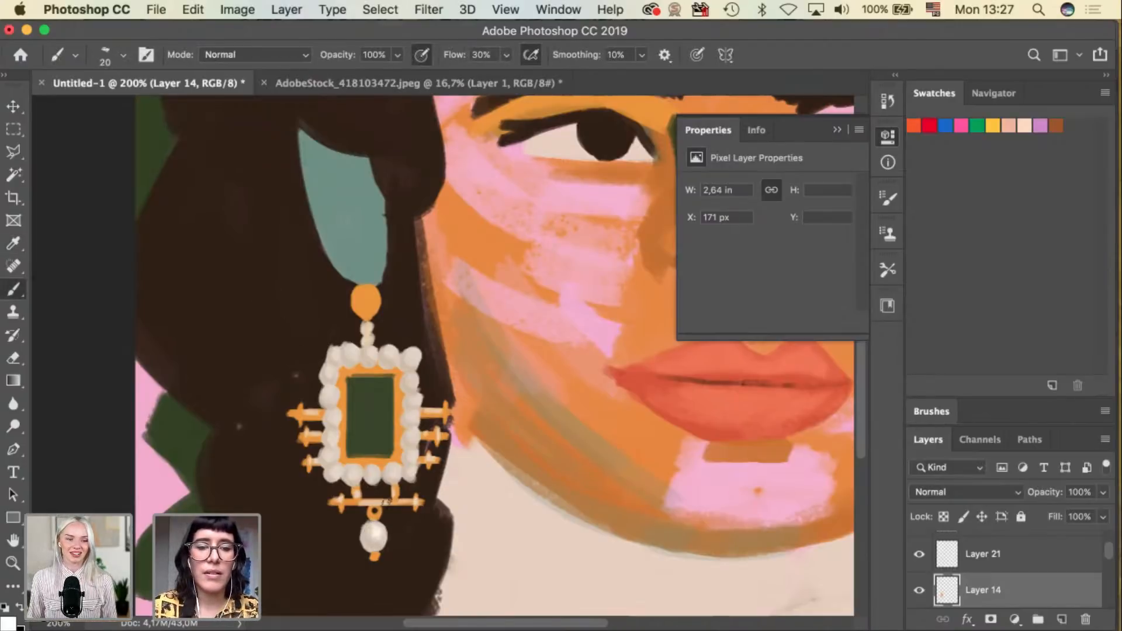
# Sample the dark green on the Rectangle 1 layer and tidy the green stone's edges with a 9 px brush.
pyautogui.press('v')
pyautogui.click(370, 388)
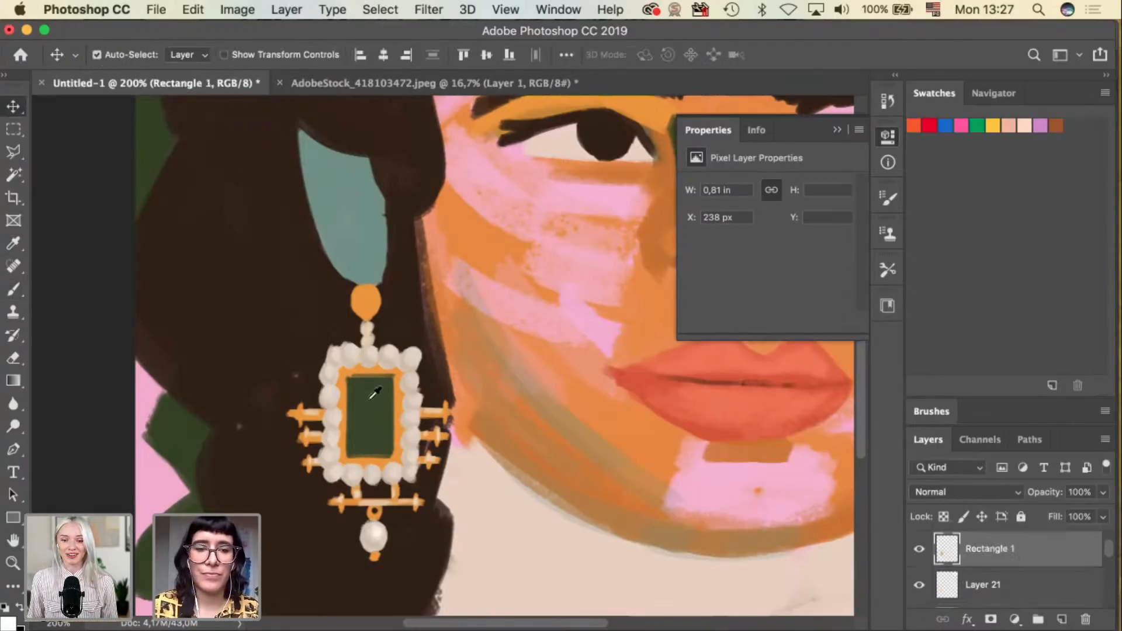
pyautogui.press('i')
pyautogui.click(368, 389)
pyautogui.press('b')
pyautogui.press('[')
pyautogui.press('[')
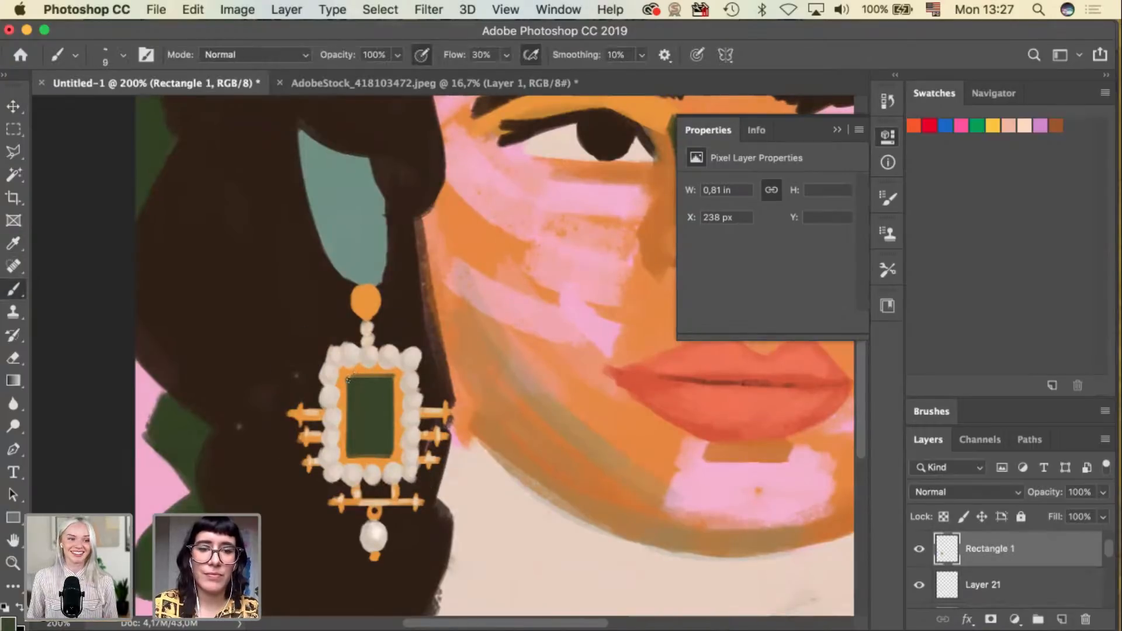
pyautogui.moveTo(391, 431); pyautogui.dragTo(392, 452)
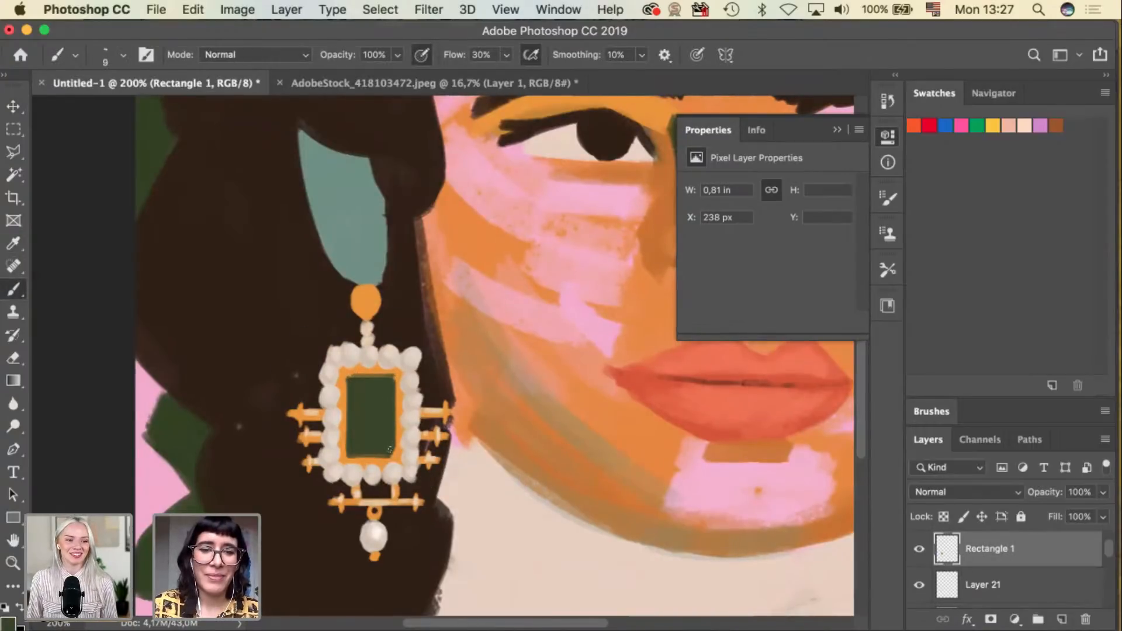
pyautogui.moveTo(348, 377); pyautogui.dragTo(396, 379)
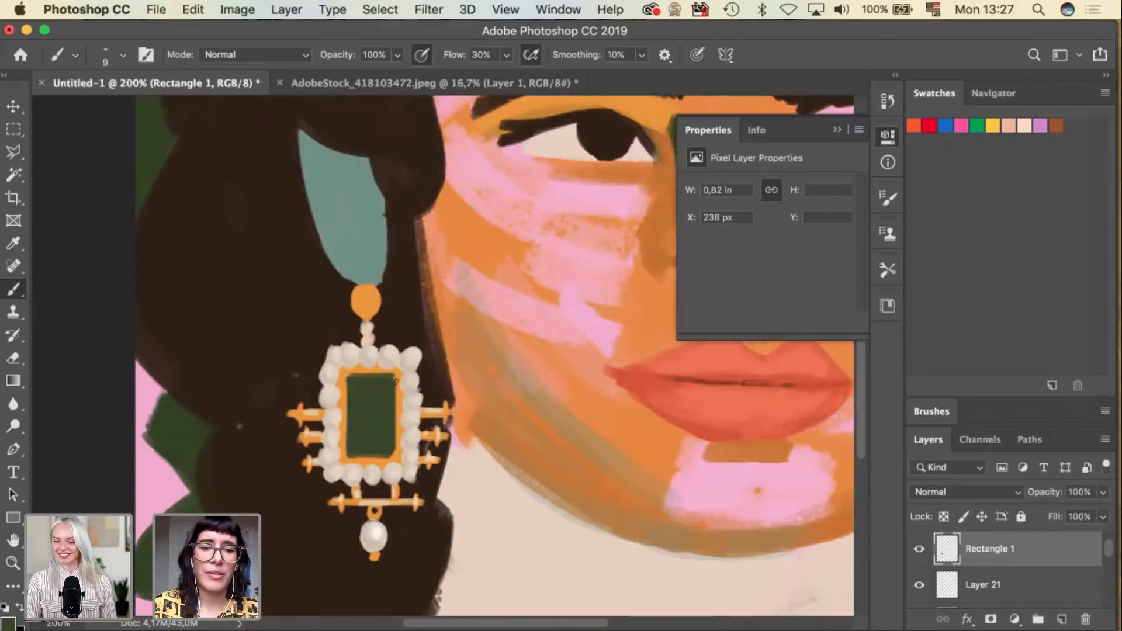
# Paint a light beige cameo silhouette of a head and bust over the green stone on new Layer 22 with a 9 px brush.
pyautogui.press('v')
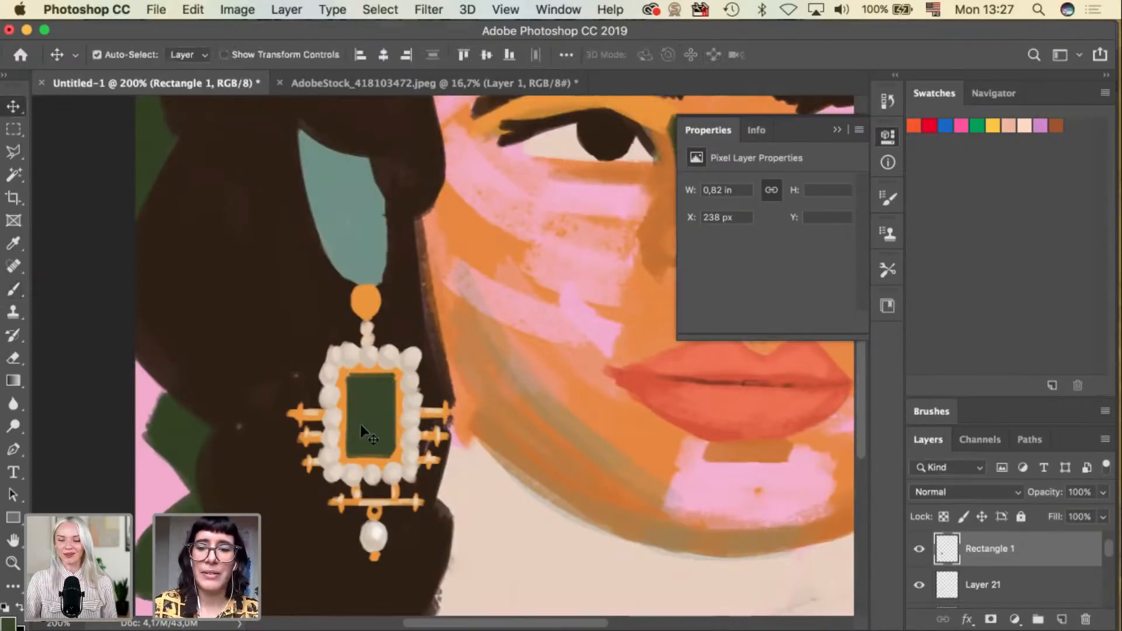
pyautogui.press('i')
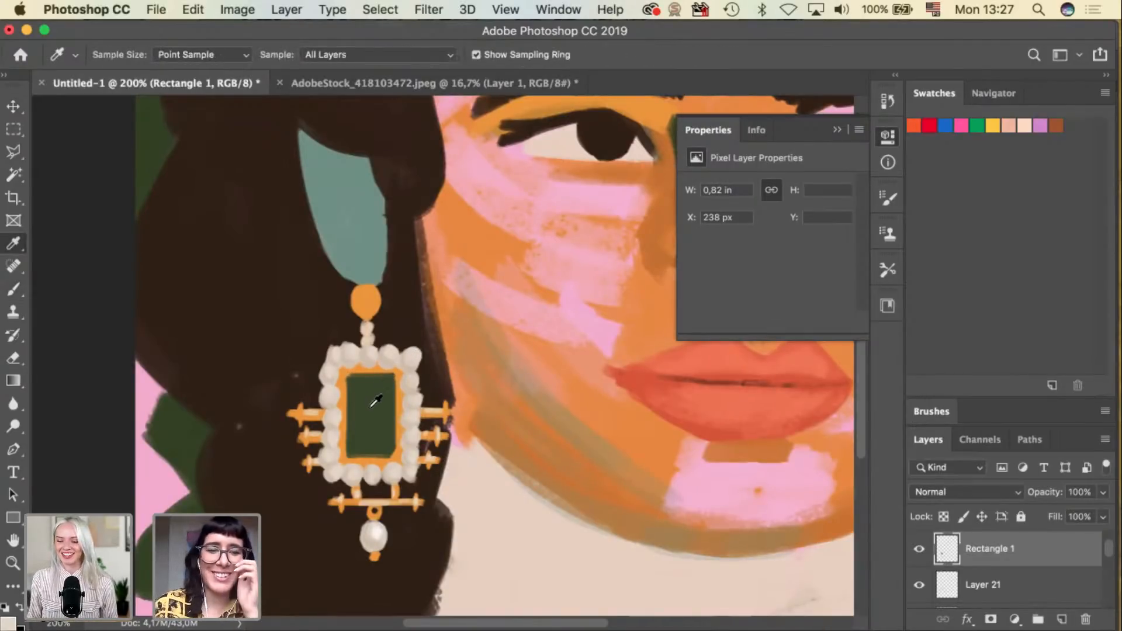
pyautogui.click(1062, 619)
pyautogui.press('b')
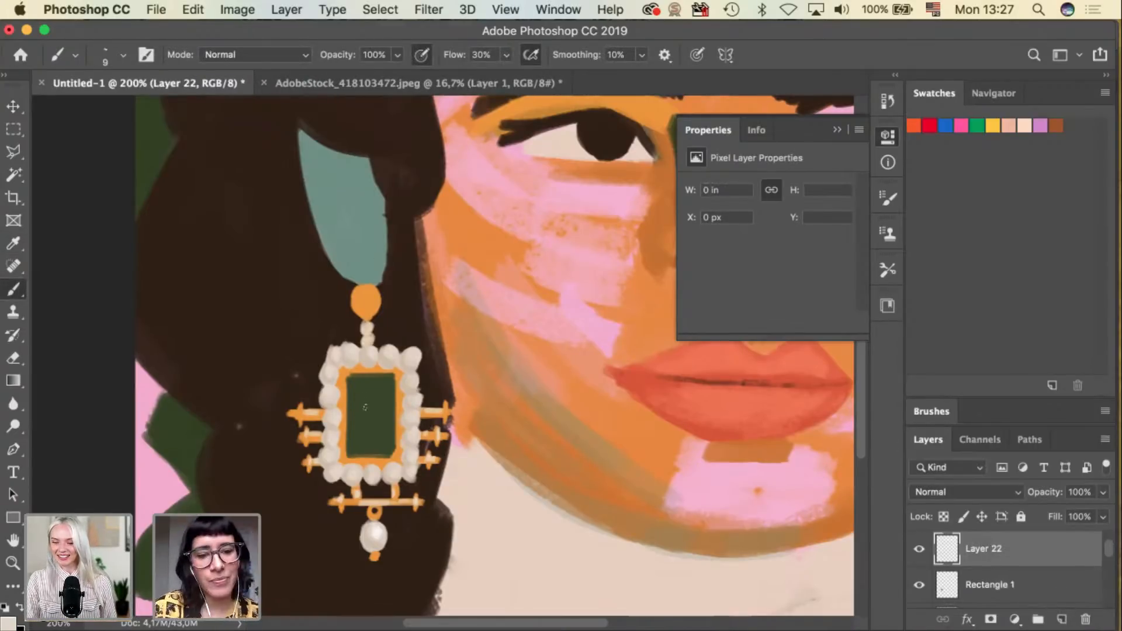
pyautogui.moveTo(368, 422)
pyautogui.mouseDown()
pyautogui.moveTo(380, 397)
pyautogui.moveTo(364, 395)
pyautogui.moveTo(359, 408)
pyautogui.moveTo(357, 399)
pyautogui.moveTo(364, 416)
pyautogui.moveTo(381, 409)
pyautogui.moveTo(359, 423)
pyautogui.moveTo(383, 414)
pyautogui.moveTo(382, 402)
pyautogui.moveTo(381, 427)
pyautogui.mouseUp()
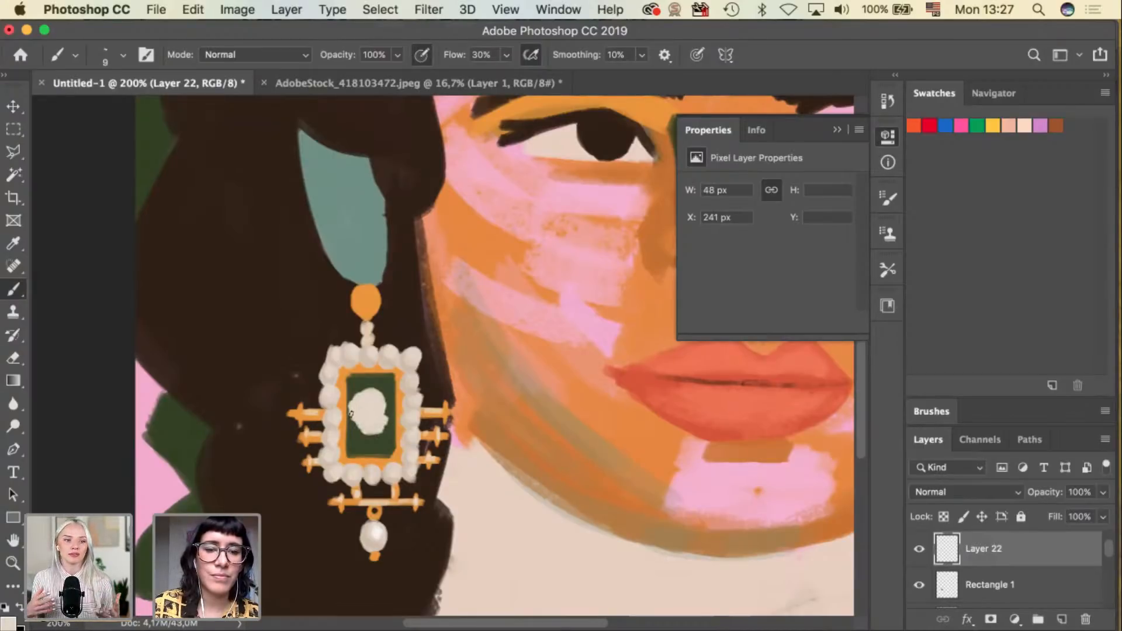
pyautogui.moveTo(350, 406)
pyautogui.mouseDown()
pyautogui.moveTo(377, 442)
pyautogui.moveTo(352, 425)
pyautogui.moveTo(356, 444)
pyautogui.moveTo(372, 446)
pyautogui.moveTo(359, 450)
pyautogui.moveTo(383, 452)
pyautogui.moveTo(364, 434)
pyautogui.moveTo(359, 453)
pyautogui.moveTo(350, 416)
pyautogui.mouseUp()
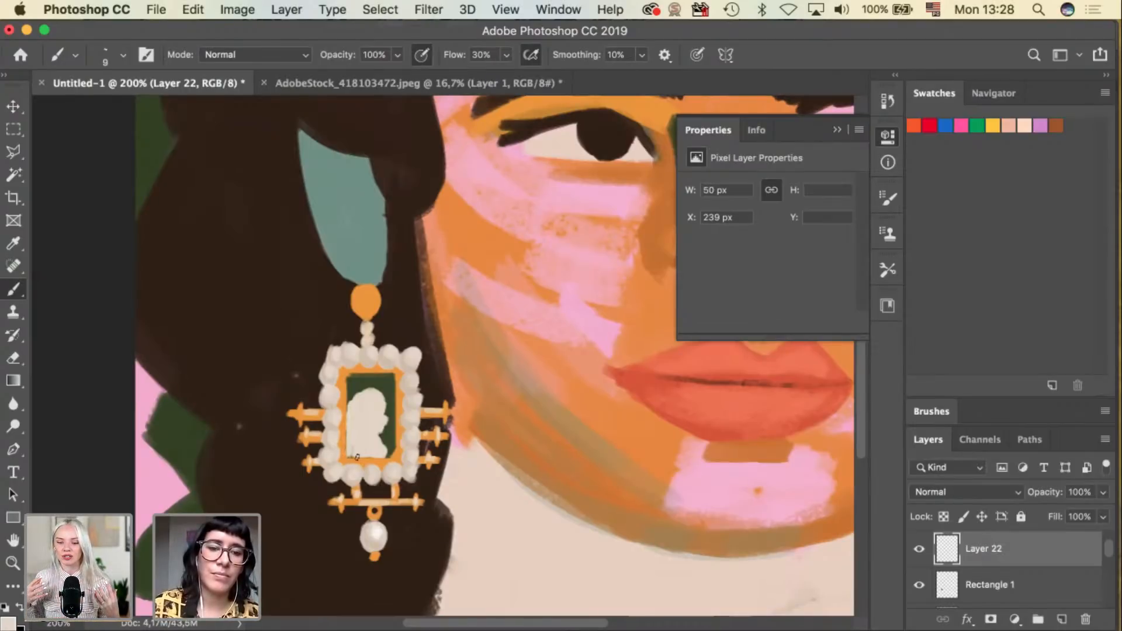
pyautogui.moveTo(350, 457); pyautogui.dragTo(383, 451)
pyautogui.press('super+z')
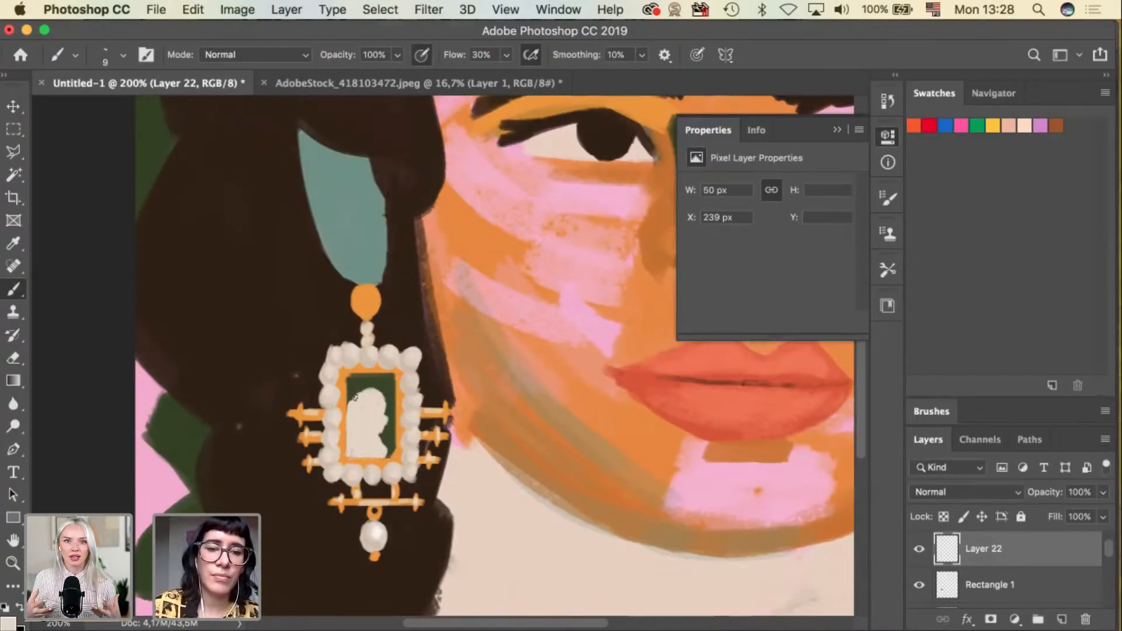
pyautogui.moveTo(352, 400); pyautogui.dragTo(377, 395)
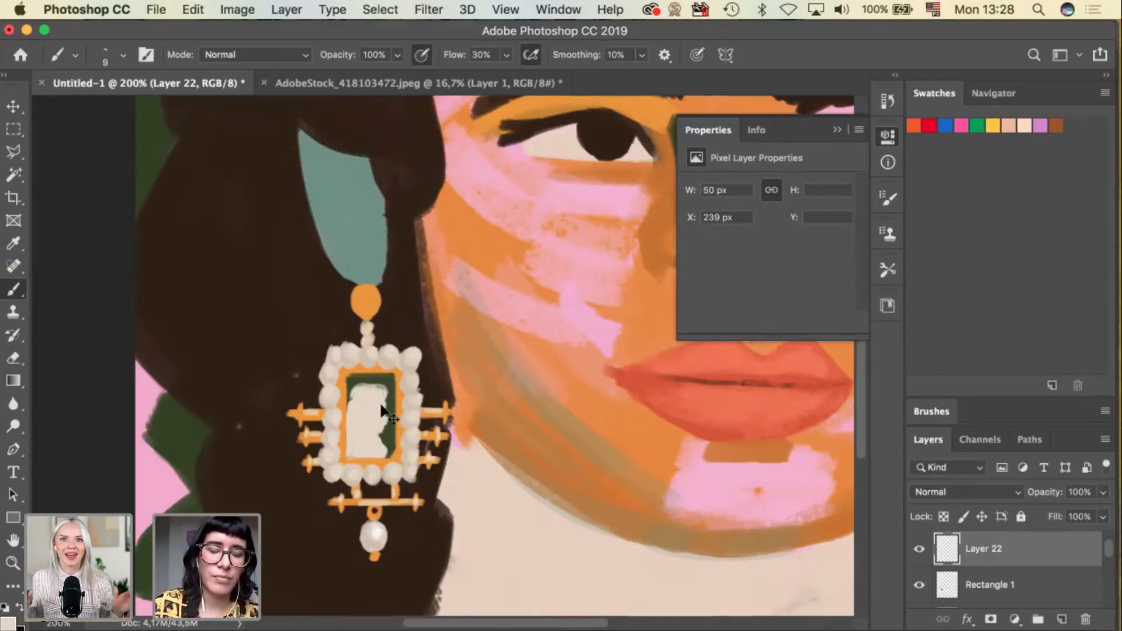
pyautogui.press('super+z')
pyautogui.press('super+z')
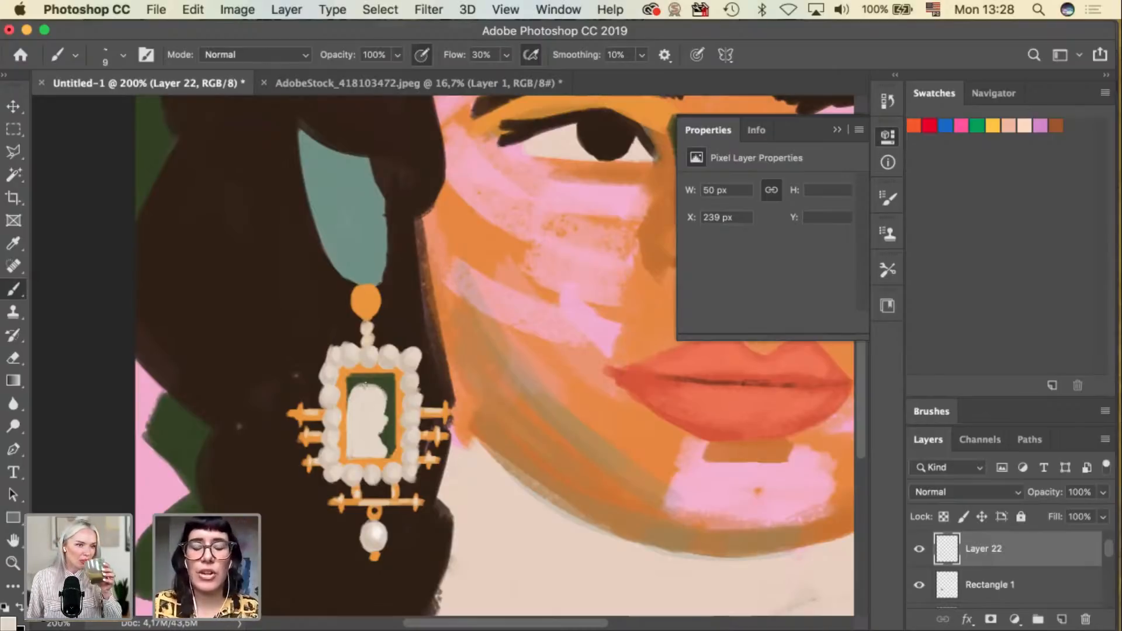
# Paint the cameo's eye and curved hair line on Layer 22 in the stone's dark green with a 7 px brush.
pyautogui.press('i')
pyautogui.press('v')
pyautogui.press('b')
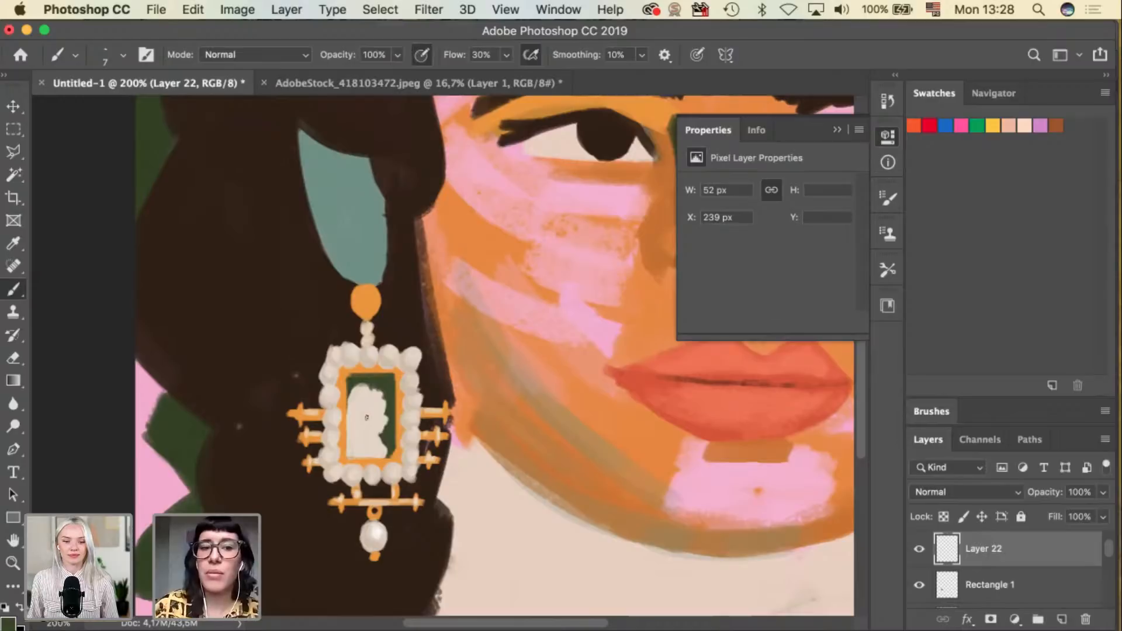
pyautogui.moveTo(356, 411)
pyautogui.mouseDown()
pyautogui.moveTo(368, 436)
pyautogui.moveTo(349, 442)
pyautogui.moveTo(360, 439)
pyautogui.mouseUp()
pyautogui.press('super+z')
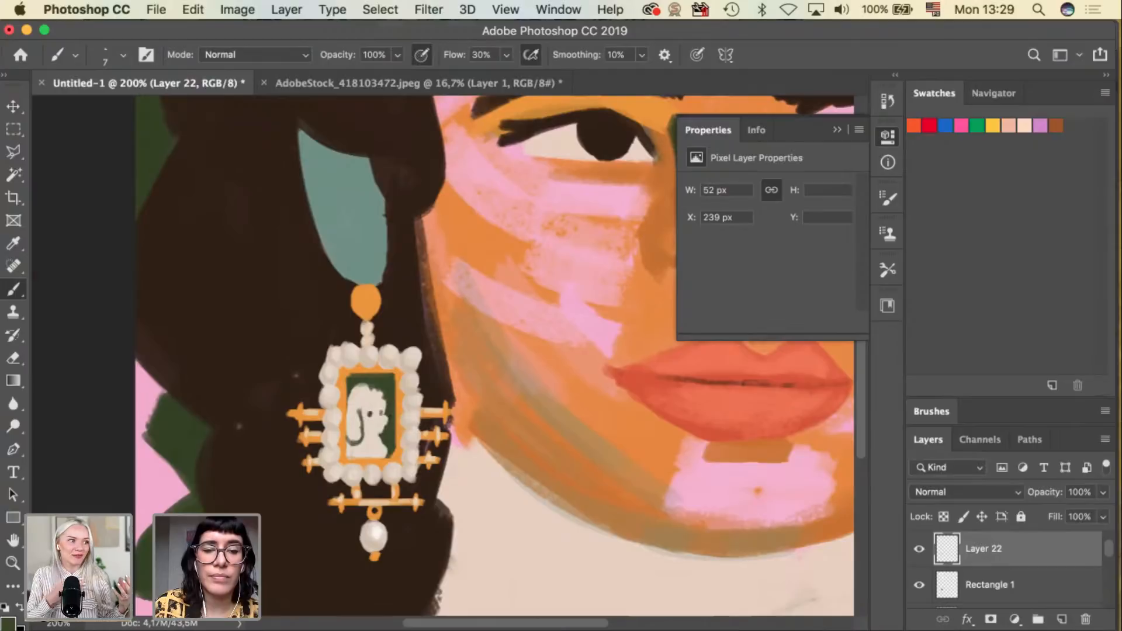
# Paint the dog's dark green nose and mouth on the earring cameo on Layer 22 with a 5 px brush.
pyautogui.press('super+z')
pyautogui.press('super+equal')
pyautogui.press('[')
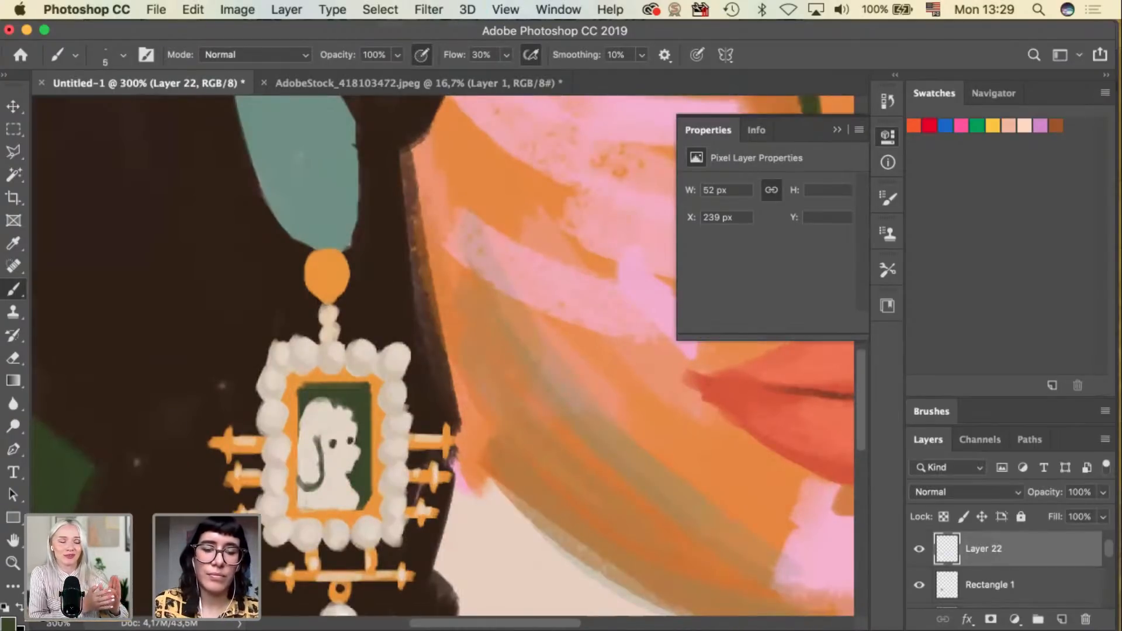
pyautogui.moveTo(340, 445)
pyautogui.mouseDown()
pyautogui.moveTo(357, 449)
pyautogui.moveTo(339, 444)
pyautogui.mouseUp()
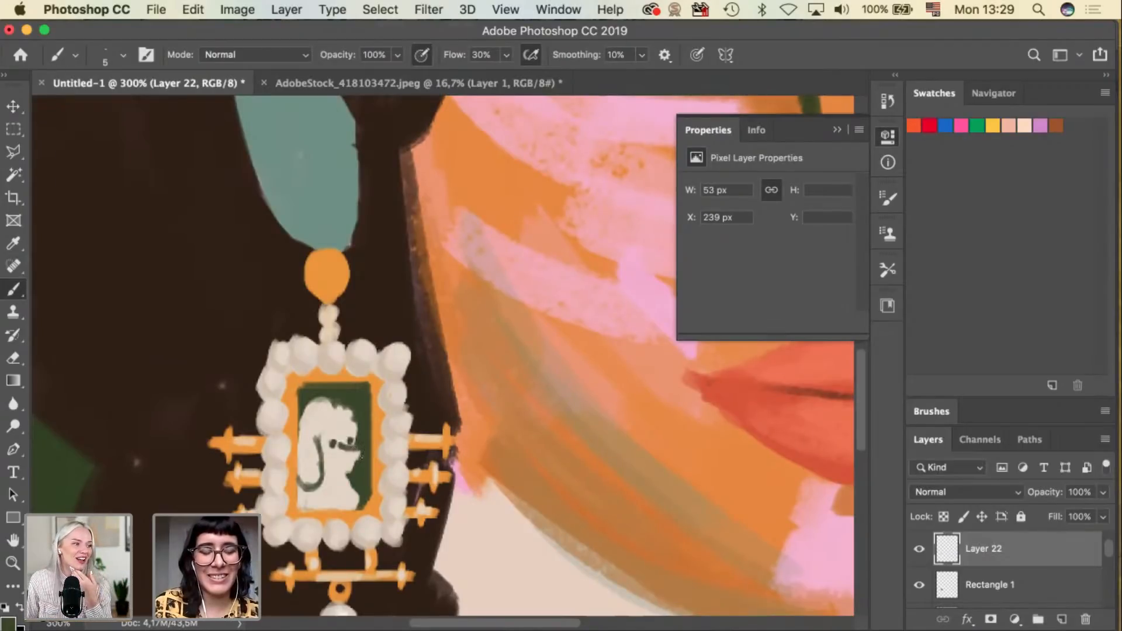
# Touch up the cameo dog's muzzle with sampled cream and the background's left edge with sampled dark green.
pyautogui.keyDown('alt'); pyautogui.click(356, 454); pyautogui.keyUp('alt')
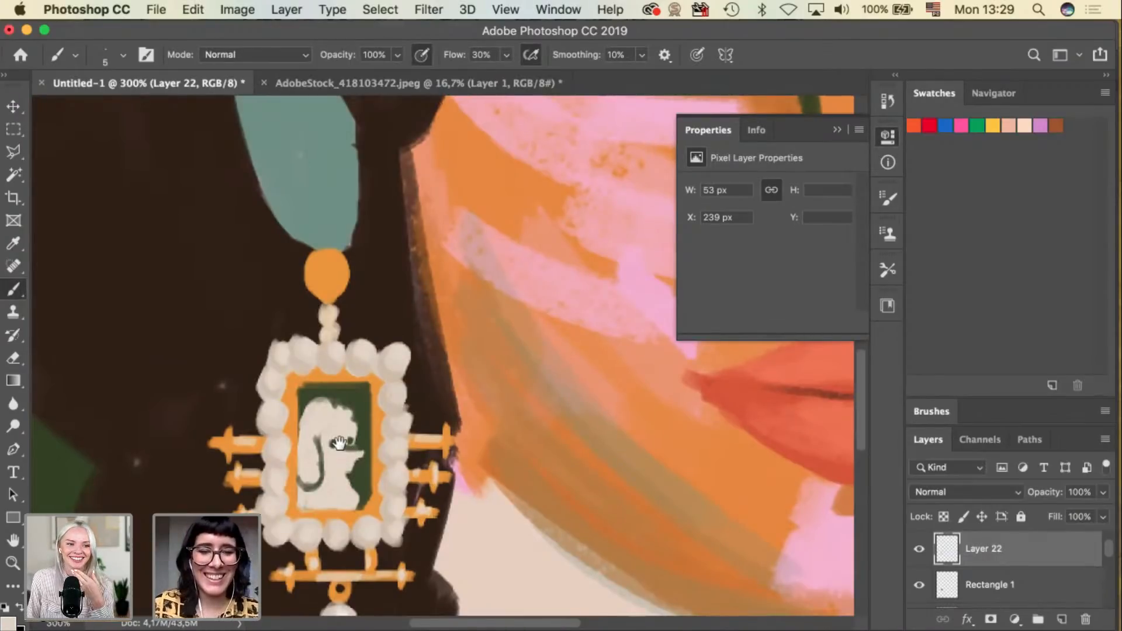
pyautogui.scroll(-1, 342, 439)
pyautogui.press('i')
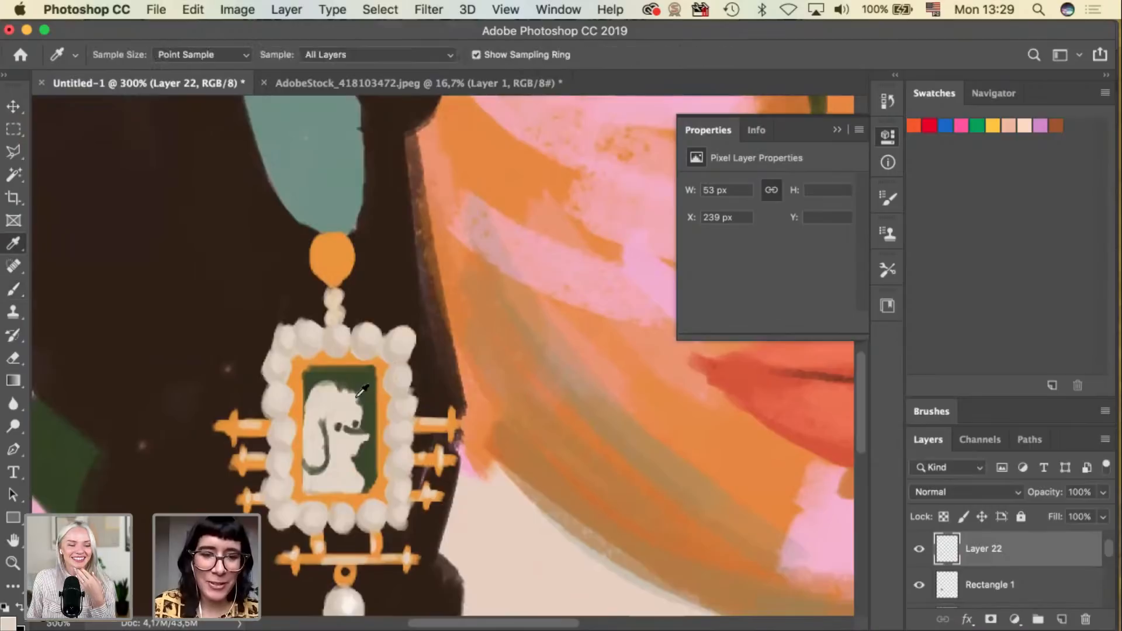
pyautogui.press('b')
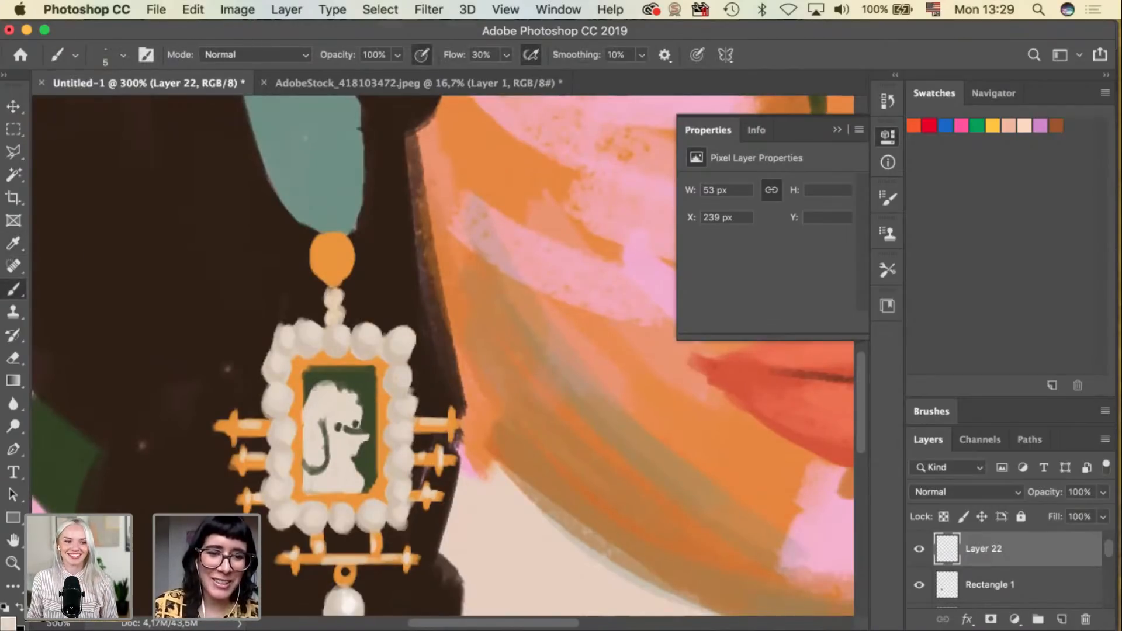
pyautogui.keyDown('alt'); pyautogui.click(316, 381); pyautogui.keyUp('alt')
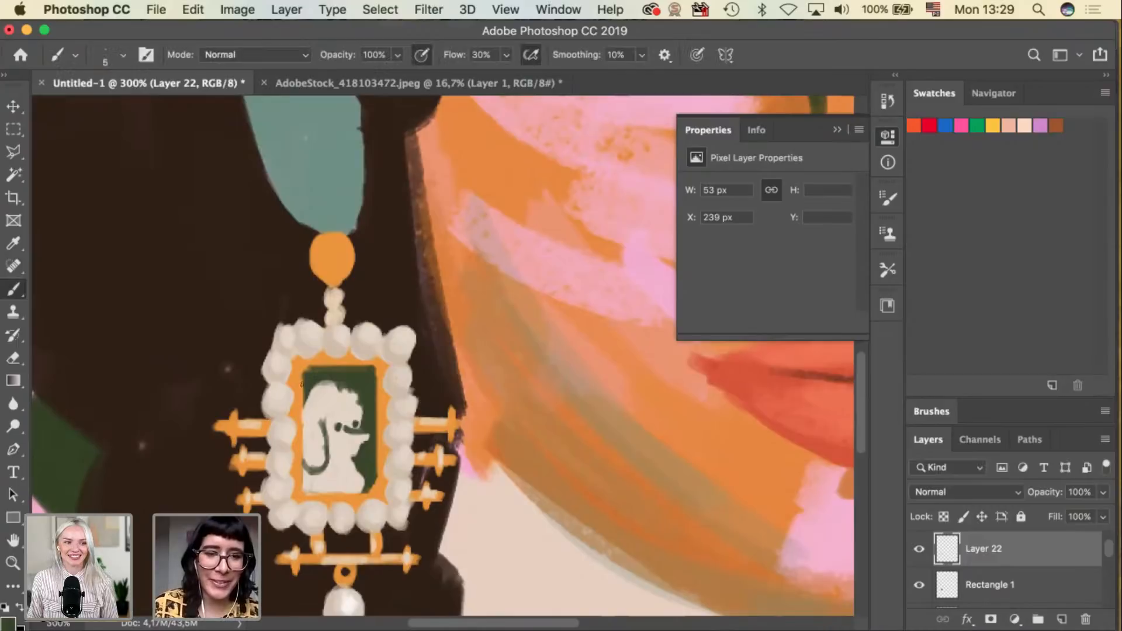
pyautogui.moveTo(302, 400); pyautogui.dragTo(305, 373)
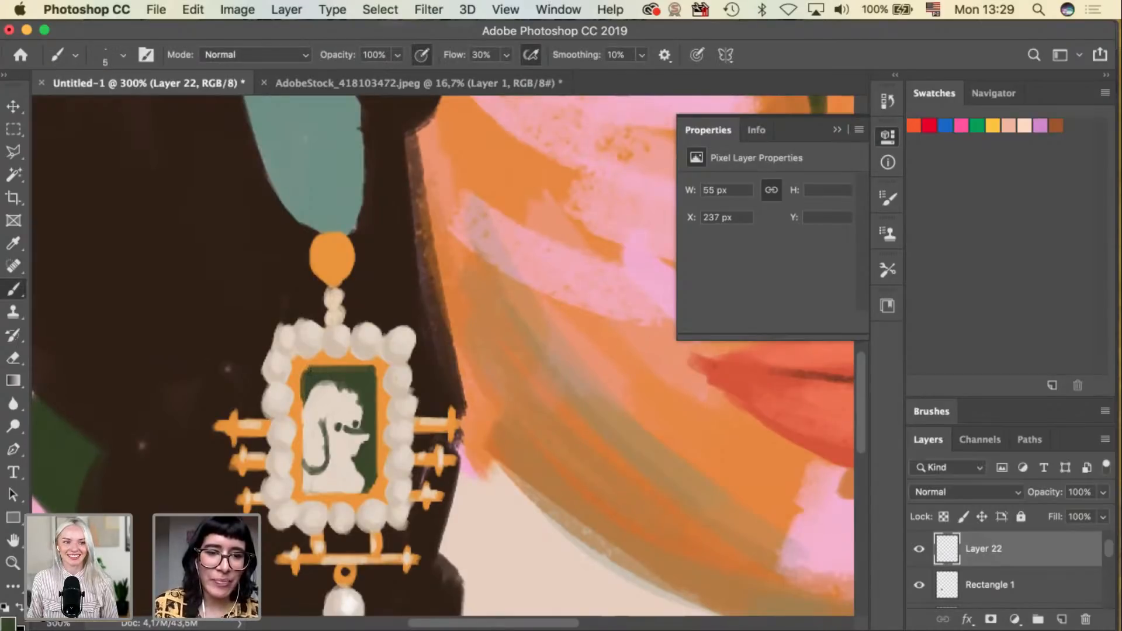
# Give the cameo dog a small tongue, painted in the coral colour sampled from the woman's lips.
pyautogui.keyDown('alt'); pyautogui.click(379, 409); pyautogui.keyUp('alt')
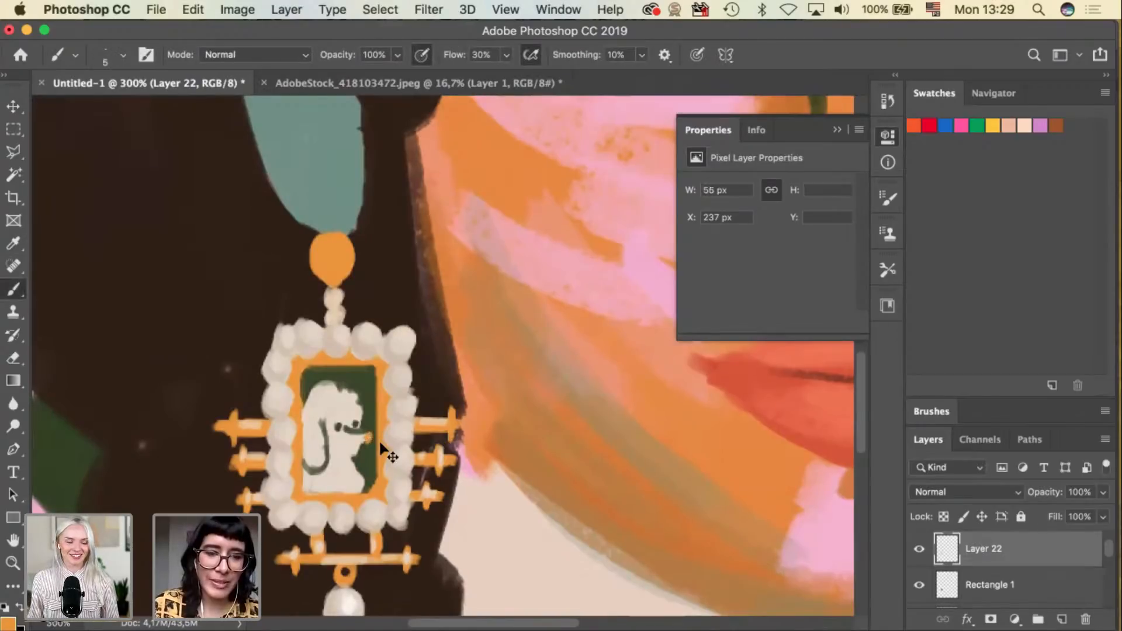
pyautogui.keyDown('alt'); pyautogui.click(776, 395); pyautogui.keyUp('alt')
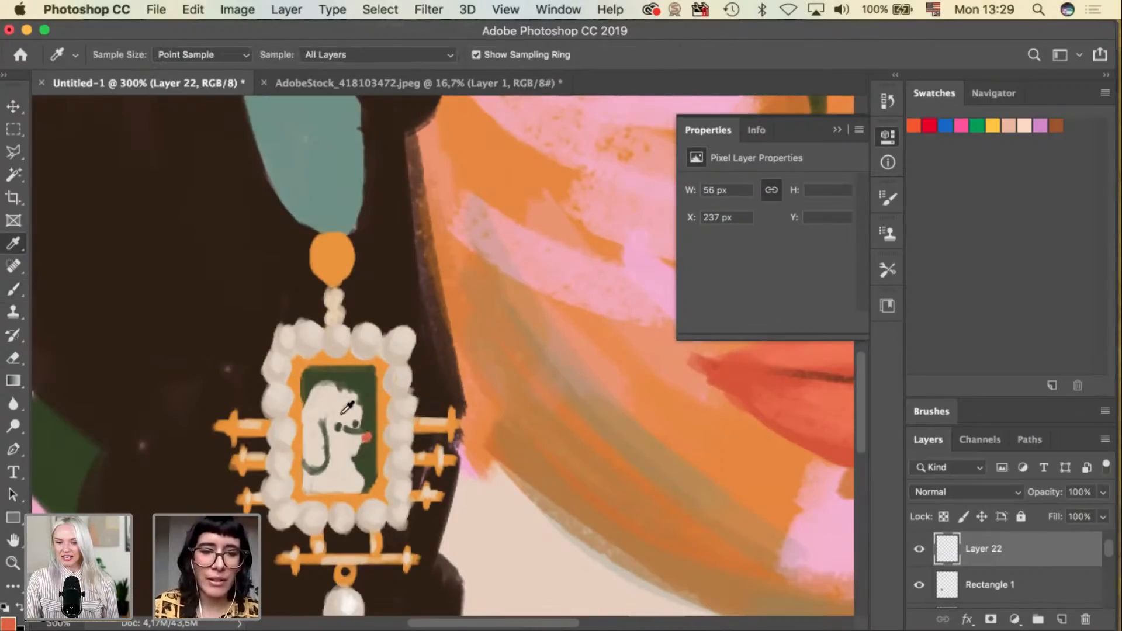
# Try to paint a small dark green marking across the cameo dog's neck, undoing unwanted strokes.
pyautogui.keyDown('alt'); pyautogui.click(344, 449); pyautogui.keyUp('alt')
pyautogui.moveTo(342, 448); pyautogui.dragTo(355, 467)
pyautogui.press('super+z')
pyautogui.keyDown('alt'); pyautogui.click(371, 423); pyautogui.keyUp('alt')
pyautogui.keyDown('alt'); pyautogui.click(368, 390); pyautogui.keyUp('alt')
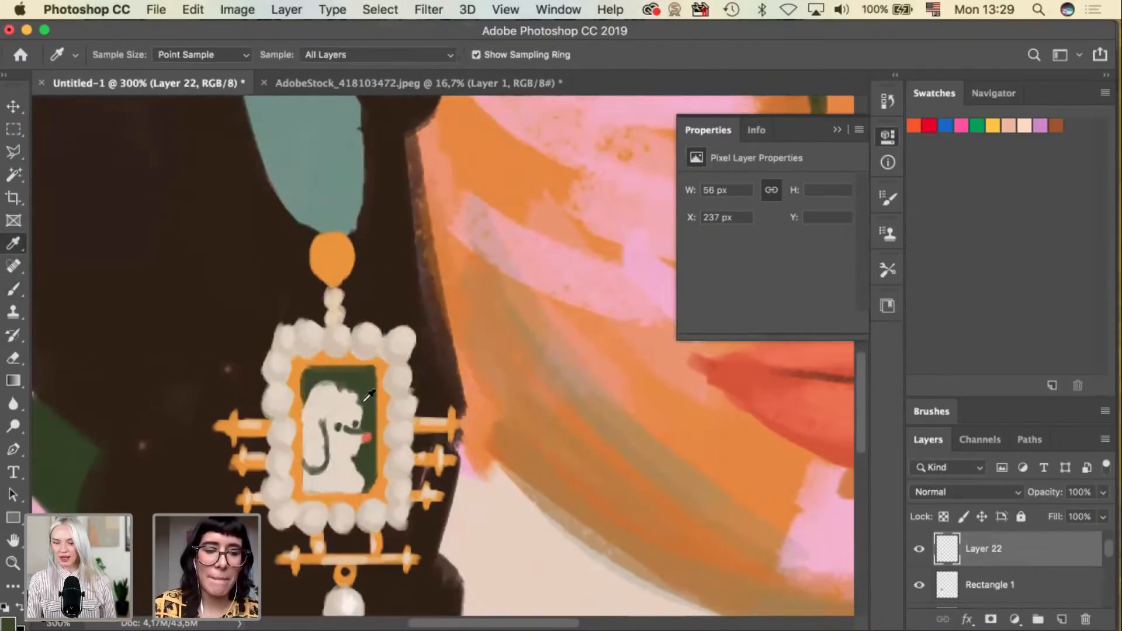
pyautogui.press(']')
pyautogui.press(']')
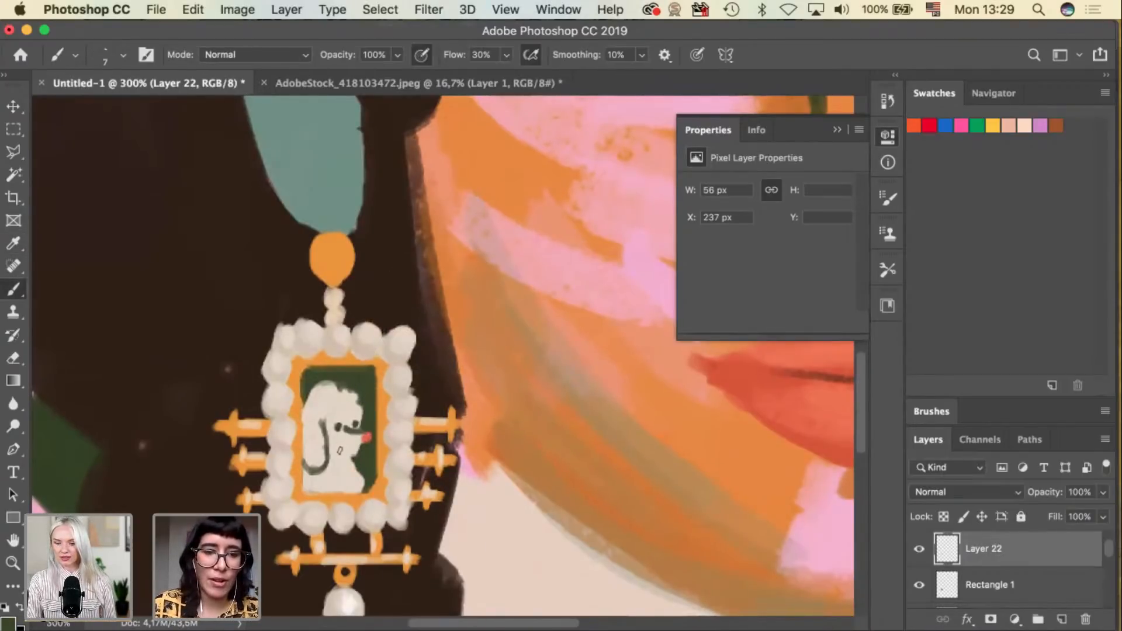
pyautogui.press(']')
pyautogui.moveTo(338, 454); pyautogui.dragTo(366, 462)
pyautogui.press('super+z')
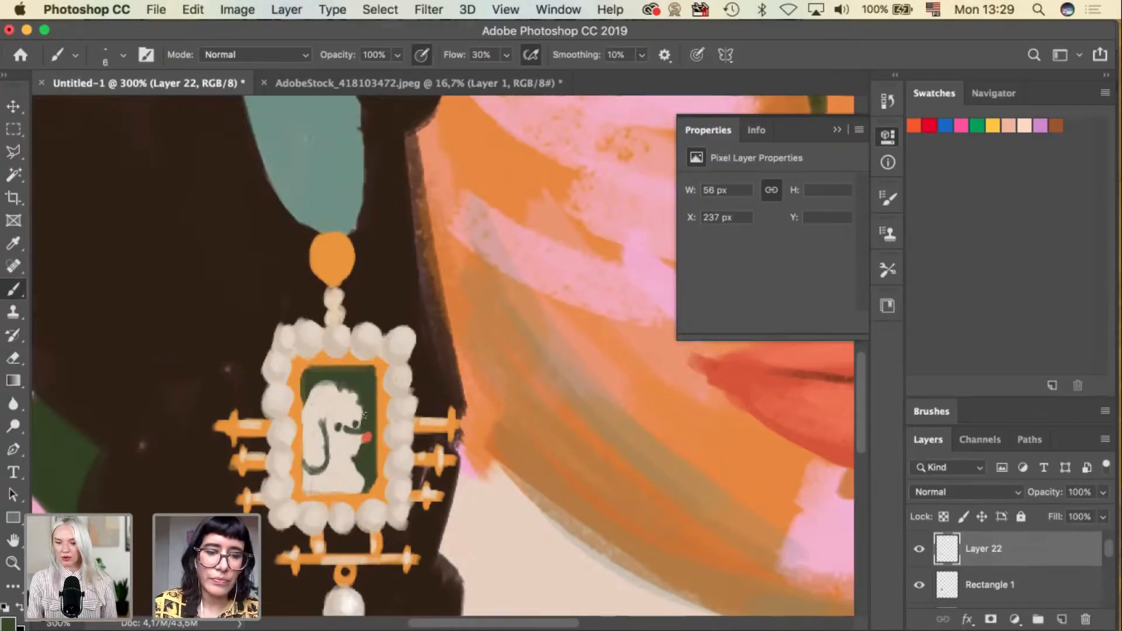
pyautogui.press('alt')
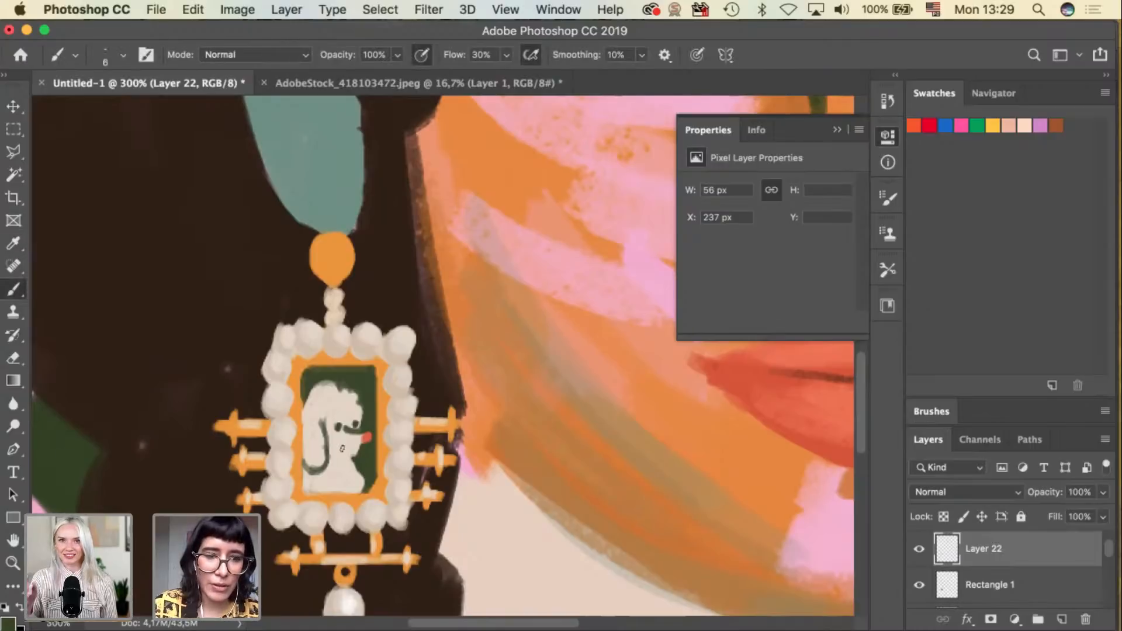
pyautogui.moveTo(337, 440)
pyautogui.mouseDown()
pyautogui.moveTo(362, 445)
pyautogui.moveTo(347, 452)
pyautogui.mouseUp()
pyautogui.press('super+z')
pyautogui.press('super+z')
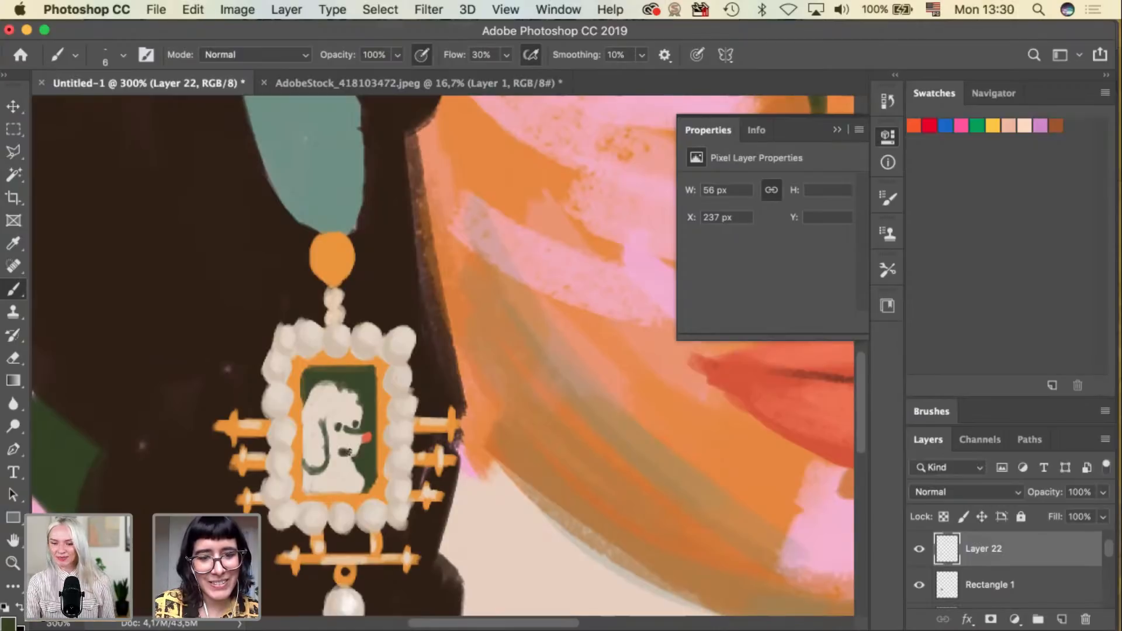
pyautogui.press('super+z')
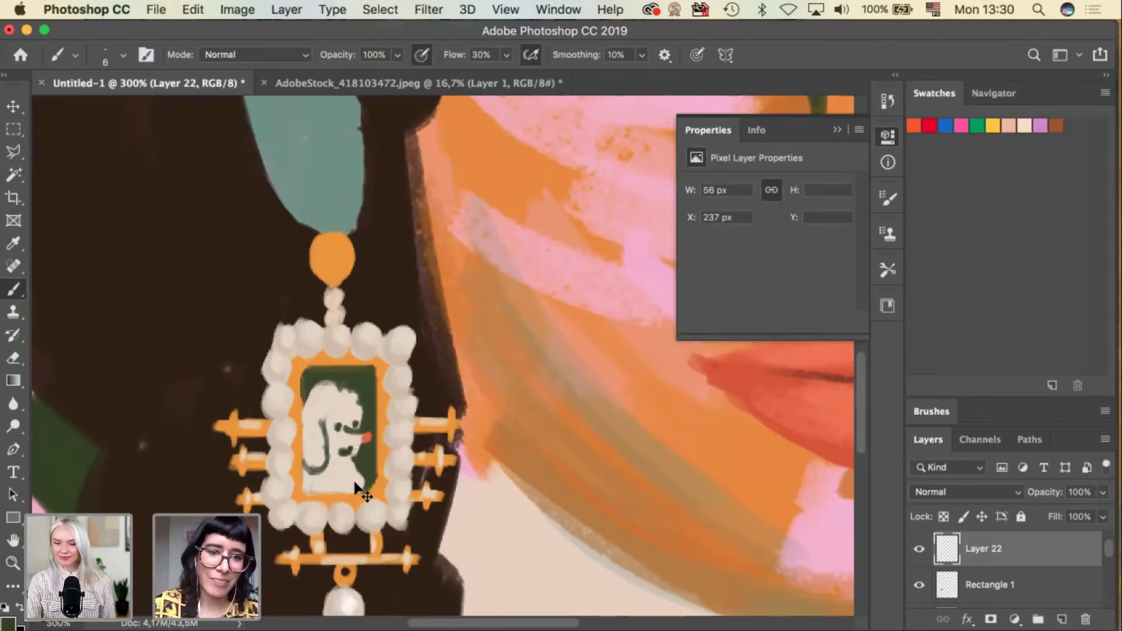
# Repaint the cameo dog's chest in sampled cream with an 8 px brush and restore the dark green background beside it.
pyautogui.keyDown('alt'); pyautogui.click(351, 466); pyautogui.keyUp('alt')
pyautogui.press(']')
pyautogui.press(']')
pyautogui.moveTo(354, 463)
pyautogui.mouseDown()
pyautogui.moveTo(370, 487)
pyautogui.moveTo(357, 488)
pyautogui.moveTo(373, 475)
pyautogui.mouseUp()
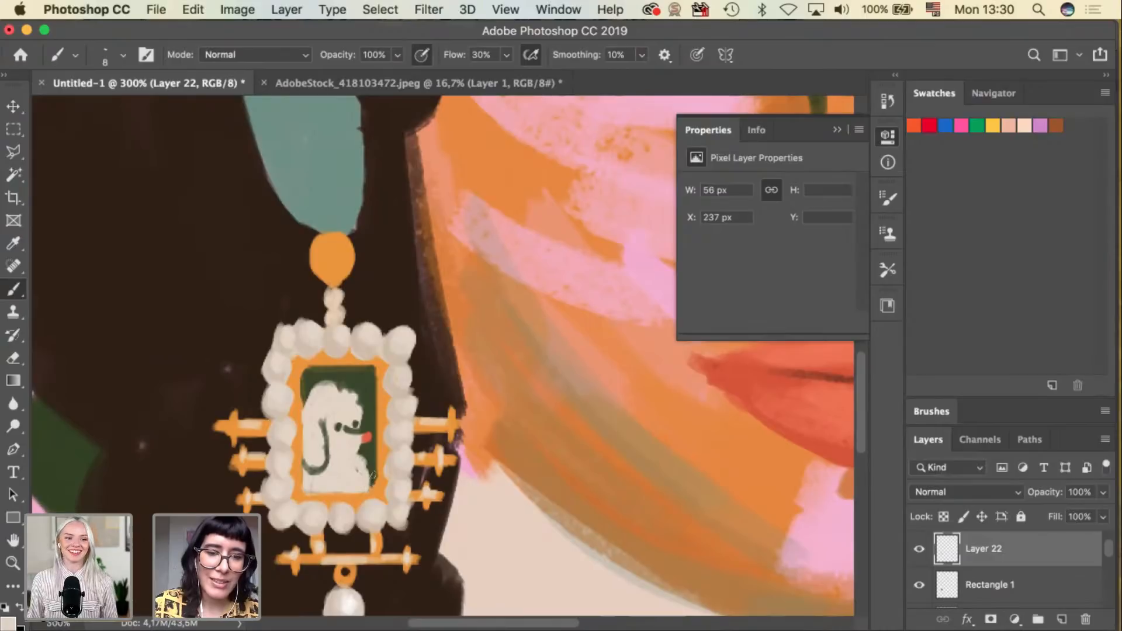
pyautogui.keyDown('alt'); pyautogui.click(376, 472); pyautogui.keyUp('alt')
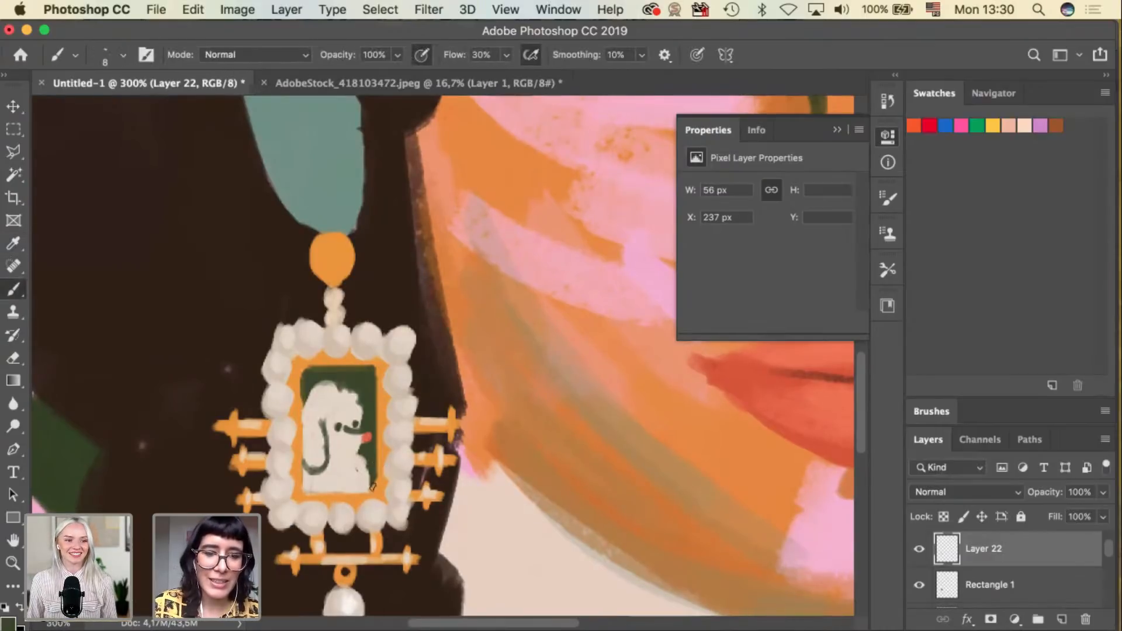
pyautogui.moveTo(374, 470)
pyautogui.mouseDown()
pyautogui.moveTo(373, 488)
pyautogui.moveTo(377, 462)
pyautogui.mouseUp()
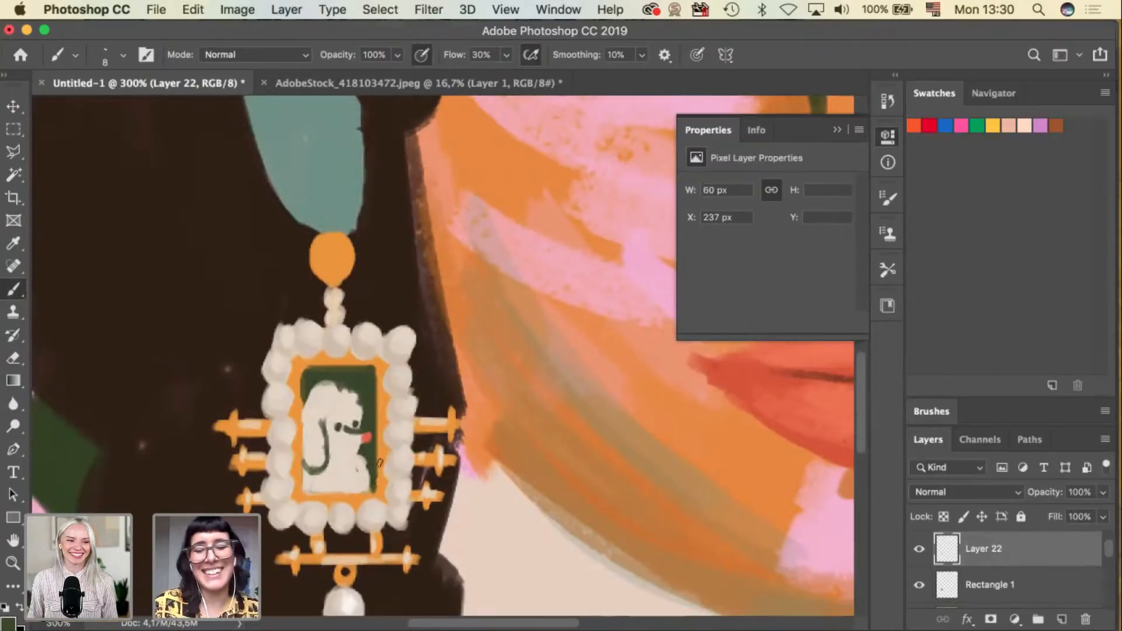
pyautogui.scroll(-6, 386, 439)
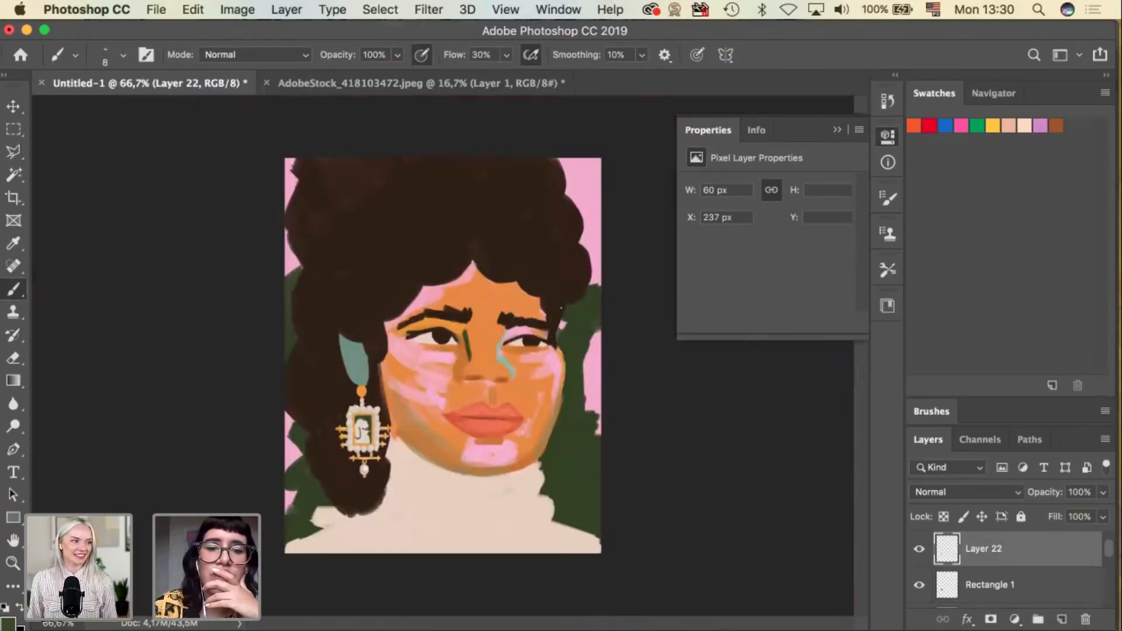
pyautogui.press('super+1')
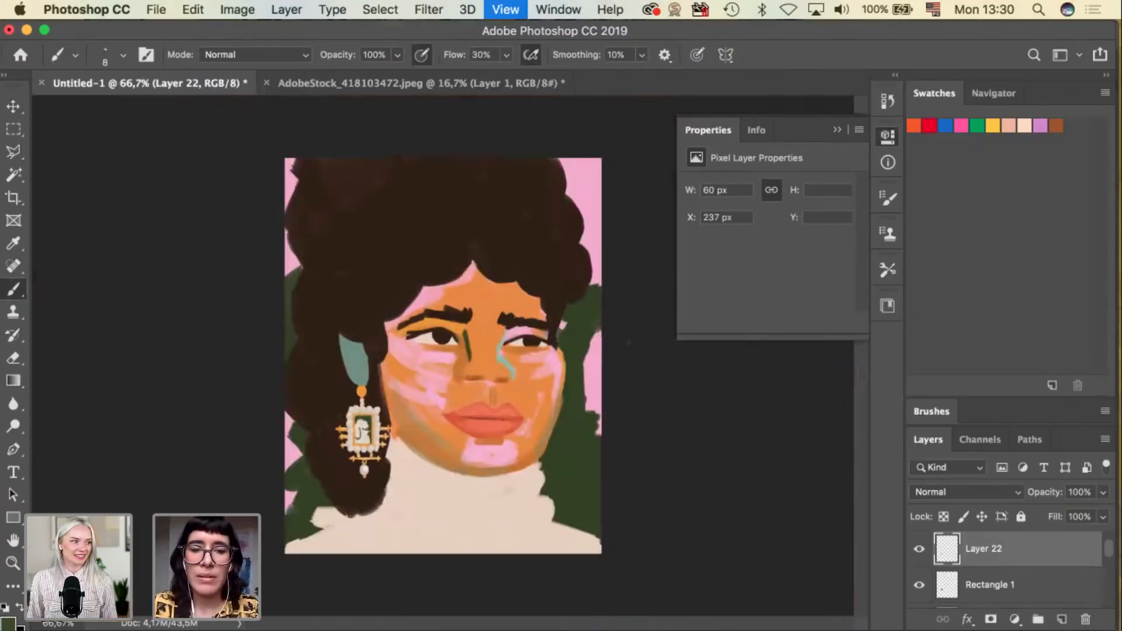
pyautogui.press('v')
pyautogui.click(616, 436)
pyautogui.press('e')
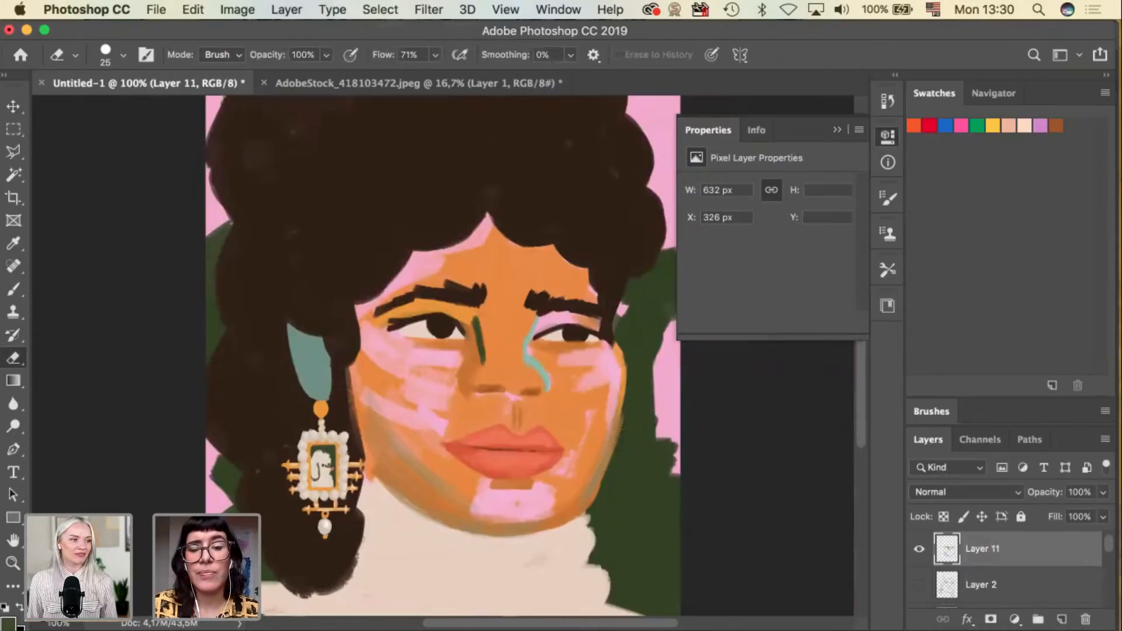
pyautogui.press('v')
pyautogui.click(619, 429)
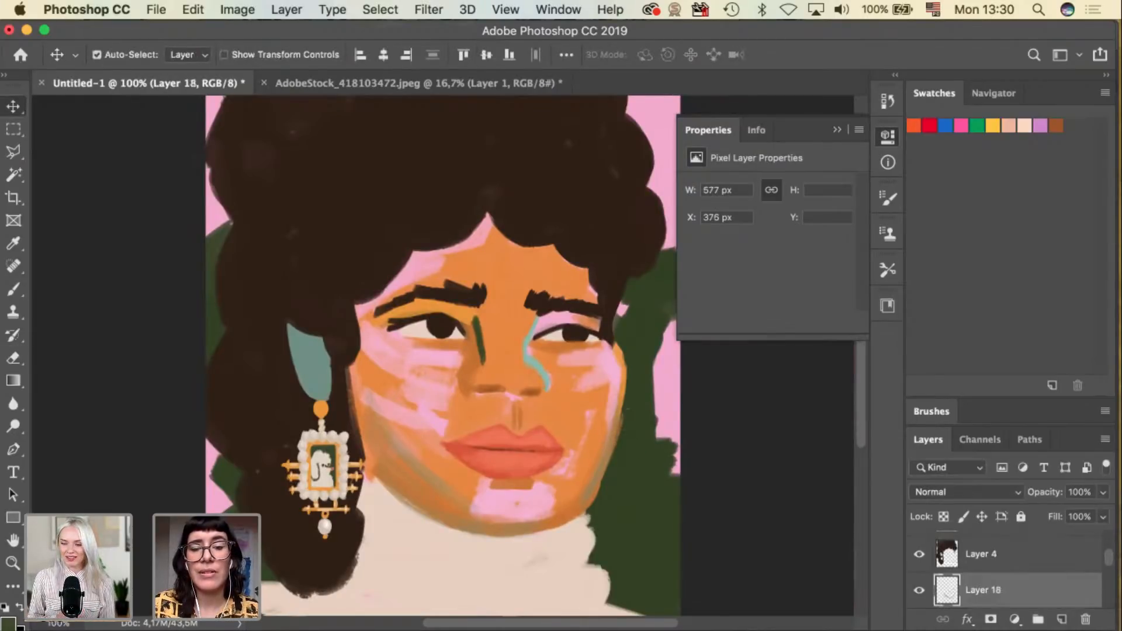
pyautogui.press('e')
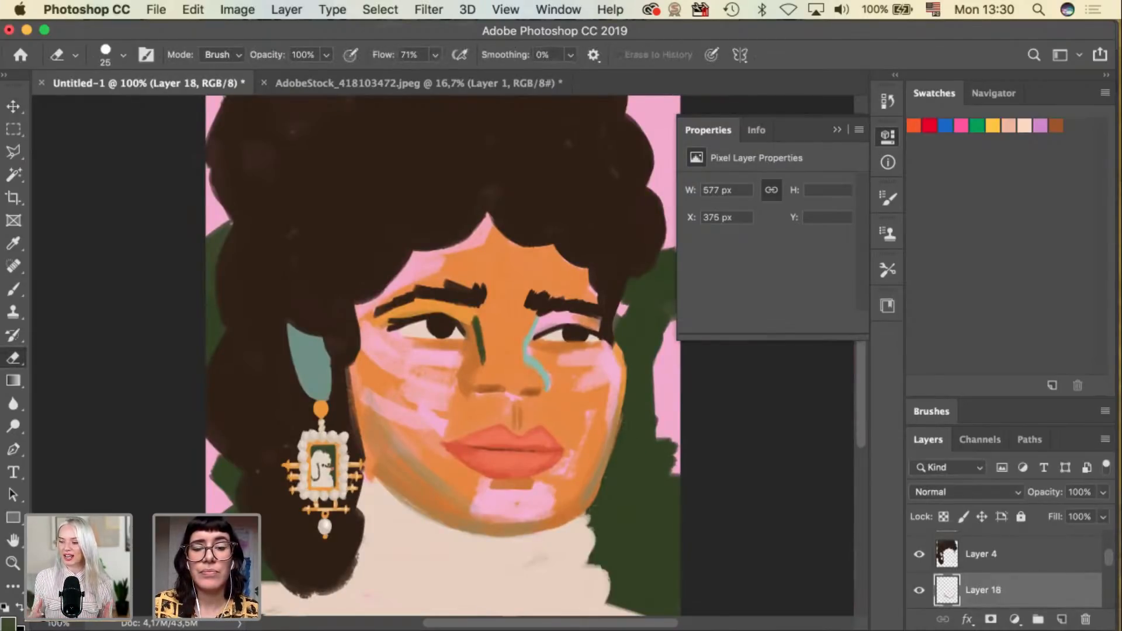
pyautogui.press('v')
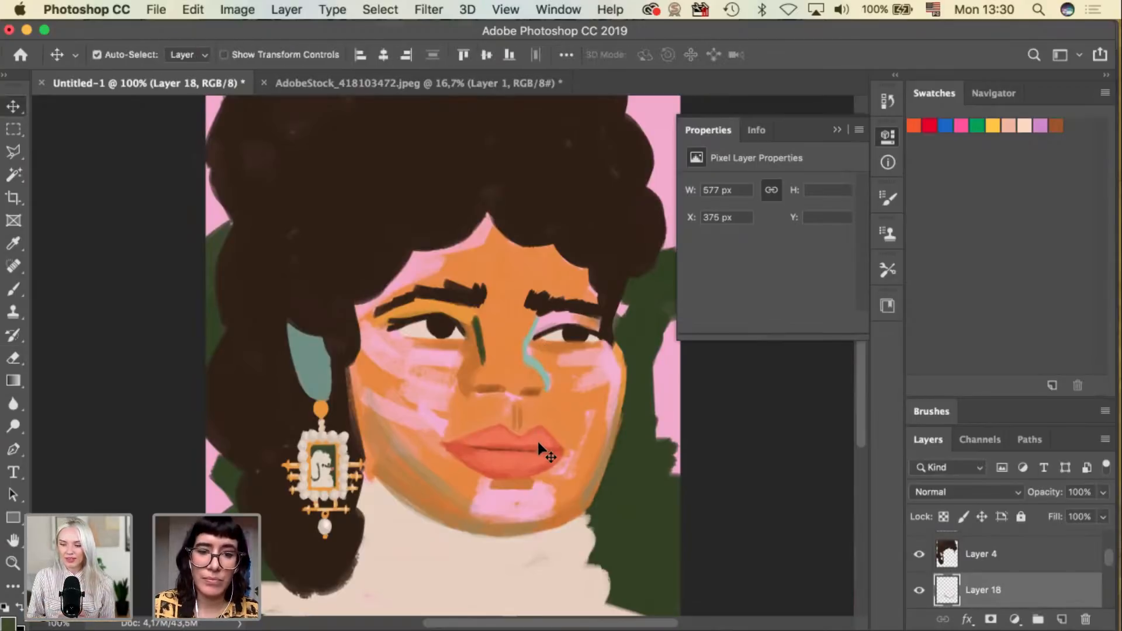
# Paint an olive shadow along the left side of the nose on Layer 11 with a 25 px brush.
pyautogui.click(541, 440)
pyautogui.press('i')
pyautogui.click(483, 345)
pyautogui.press('b')
pyautogui.press(']')
pyautogui.press(']')
pyautogui.press(']')
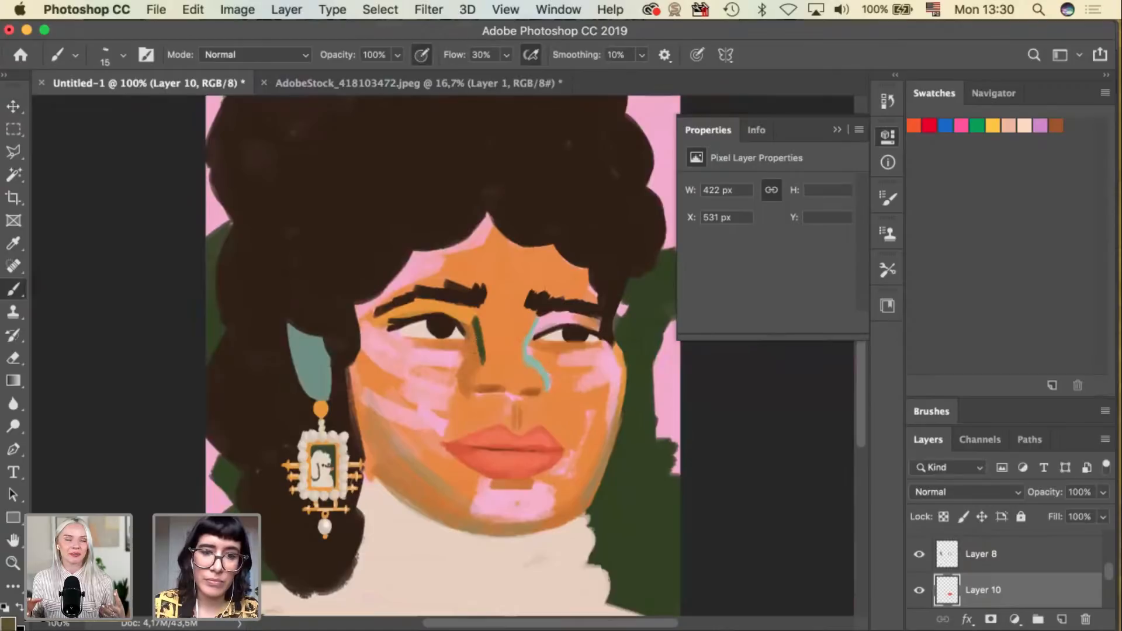
pyautogui.press('super+v')
pyautogui.press(']')
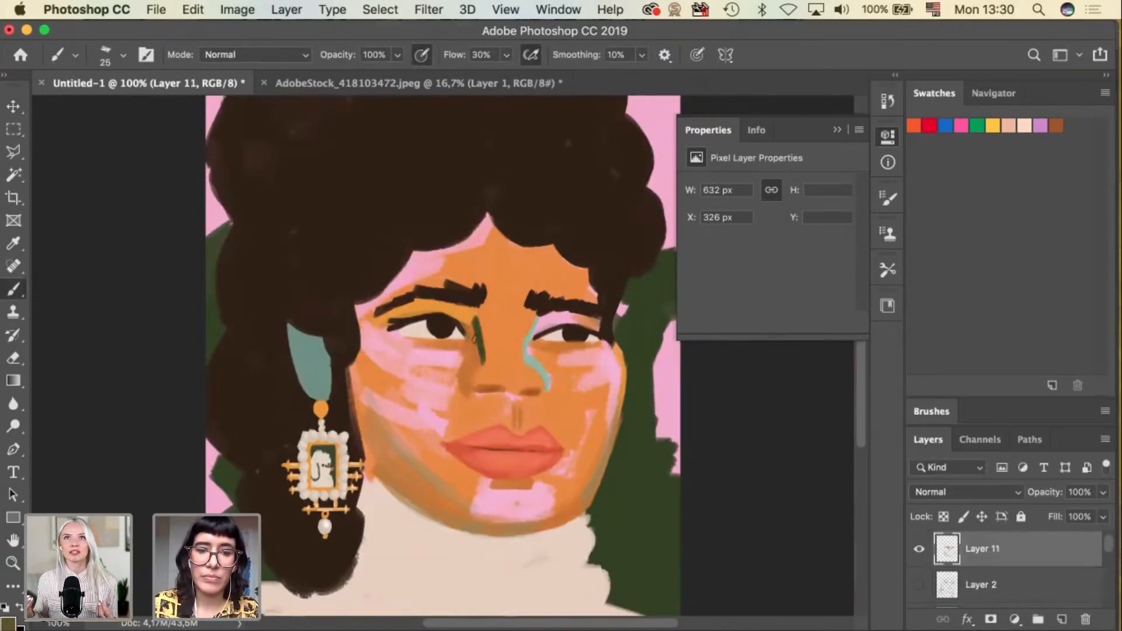
pyautogui.moveTo(465, 349); pyautogui.dragTo(471, 377)
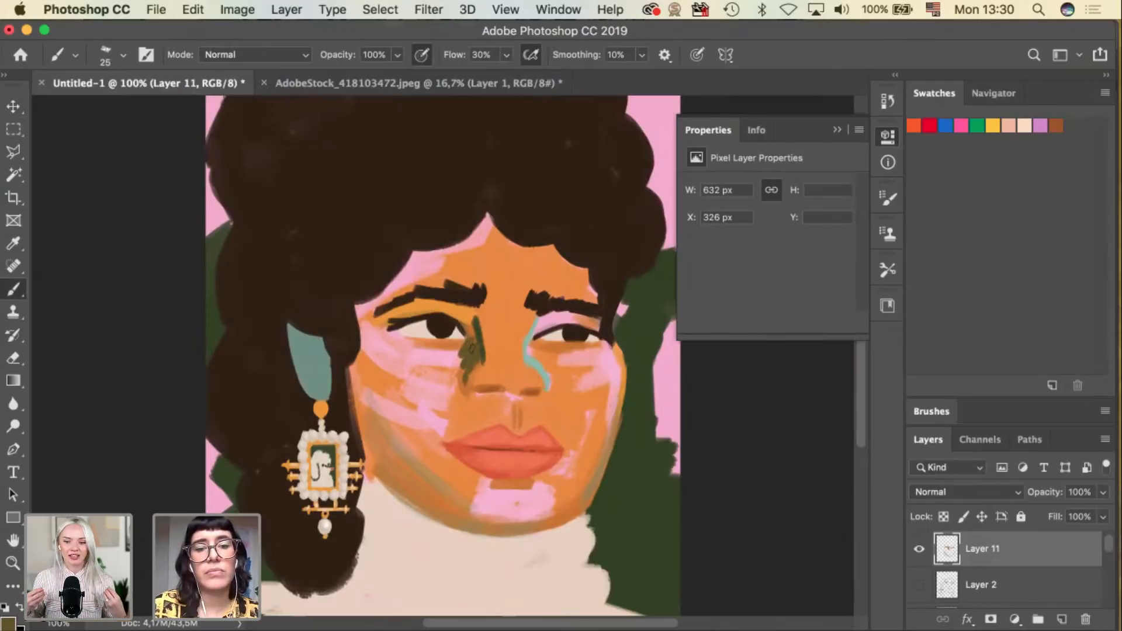
# Sample the dark pupil colour and rework the right-hand eye's outer corner on Layer 9 with a 15 px brush, undoing unwanted strokes.
pyautogui.press('super')
pyautogui.press('alt')
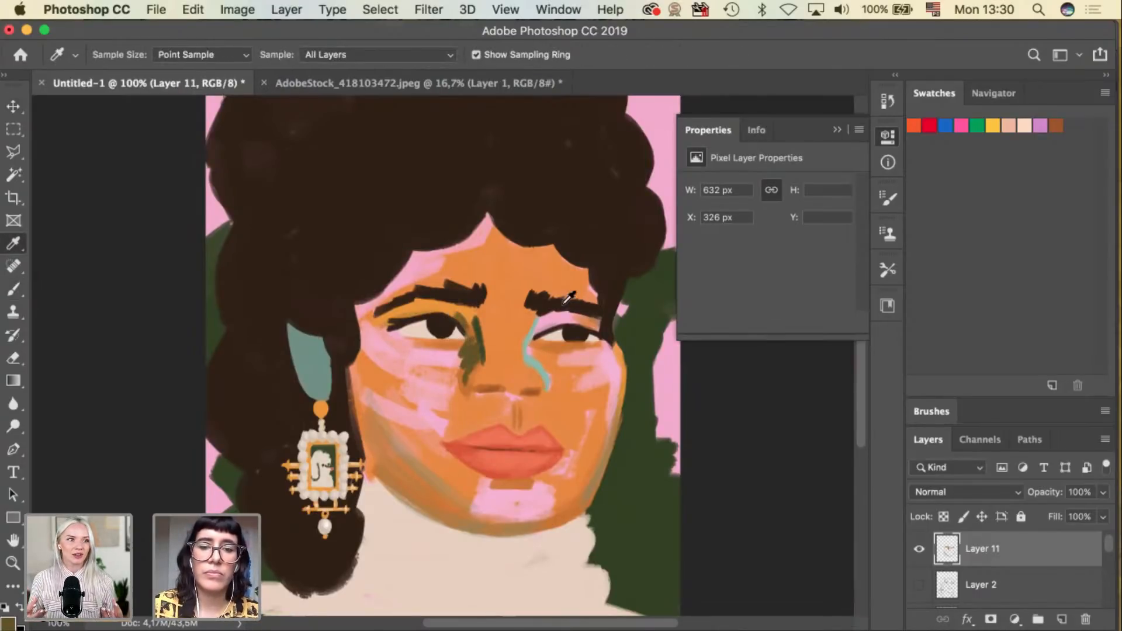
pyautogui.click(570, 332)
pyautogui.keyDown('super'); pyautogui.click(578, 328); pyautogui.keyUp('super')
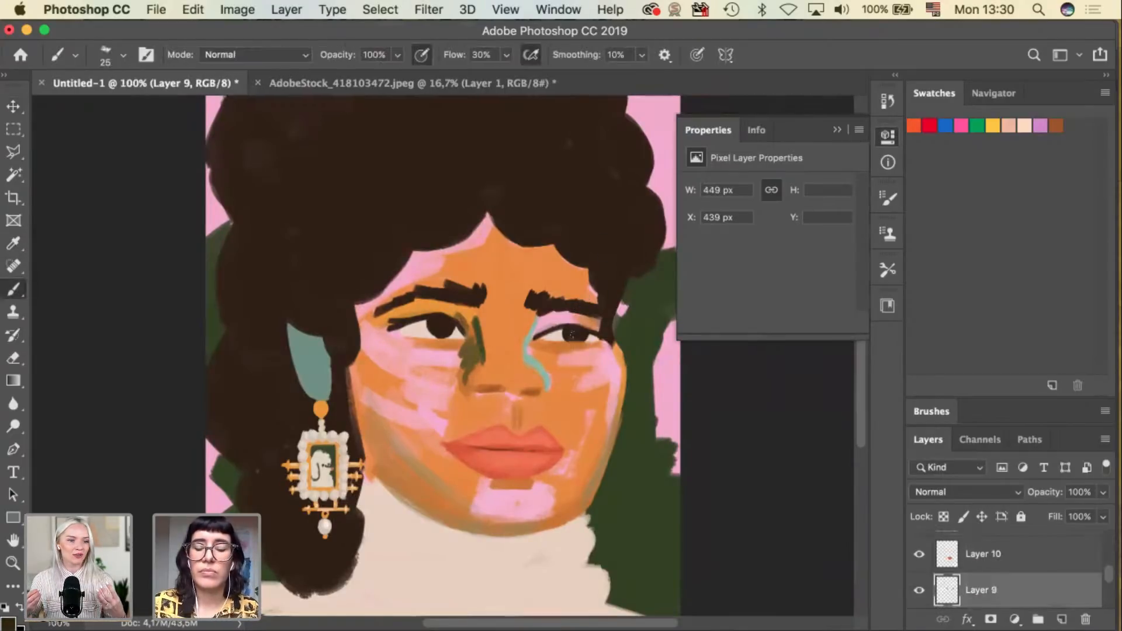
pyautogui.press('super+z')
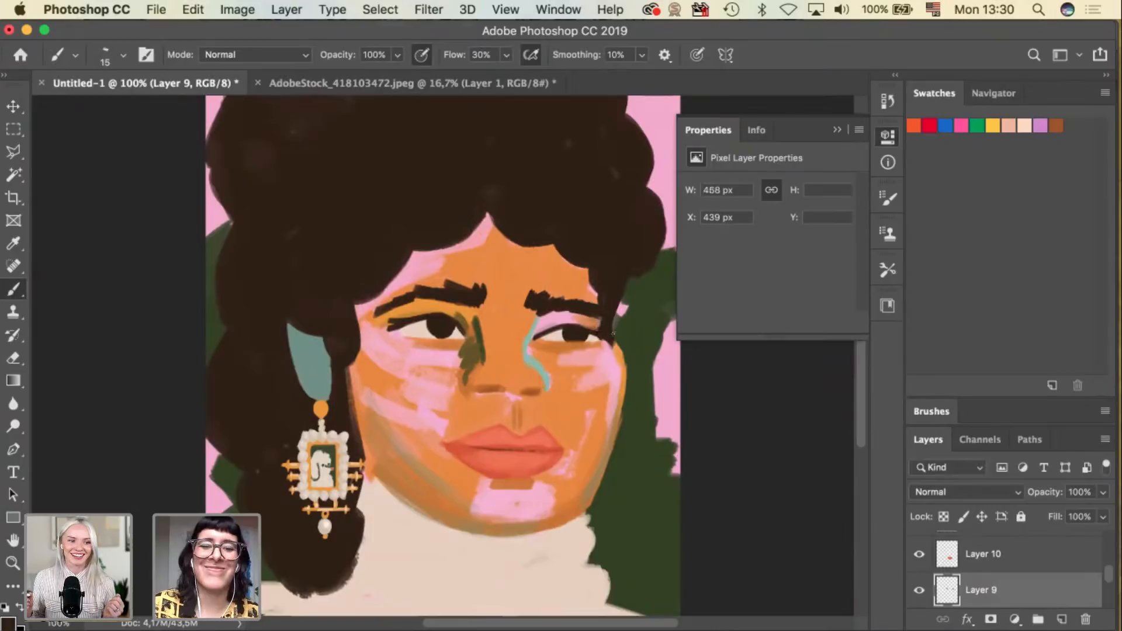
pyautogui.press('super+z')
pyautogui.press('super+z')
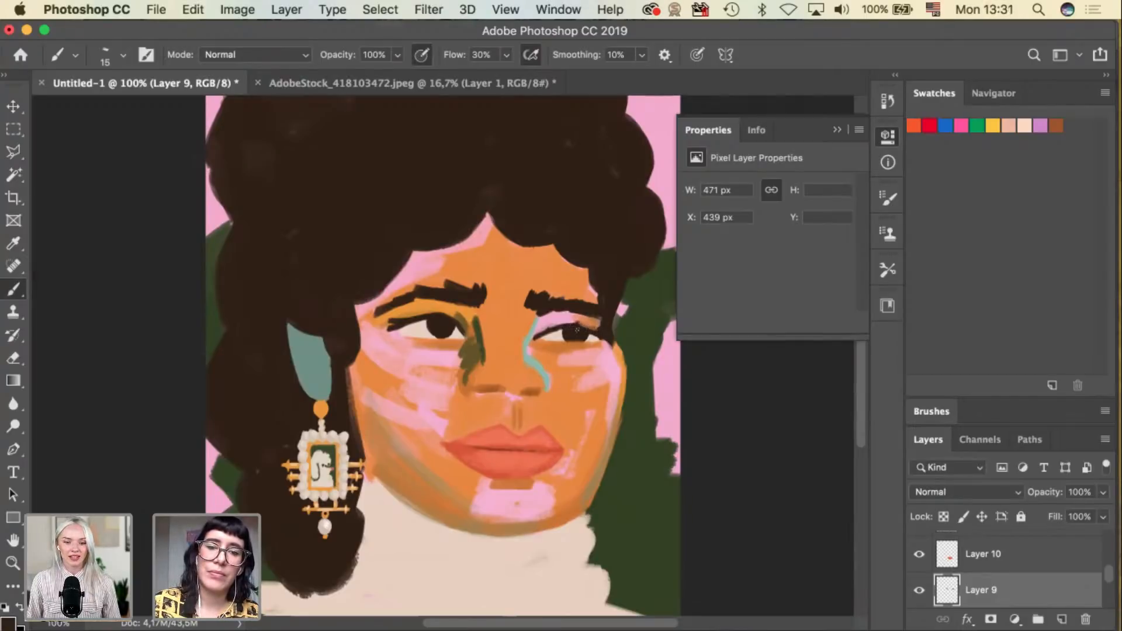
pyautogui.press('super+z')
pyautogui.press('super+z')
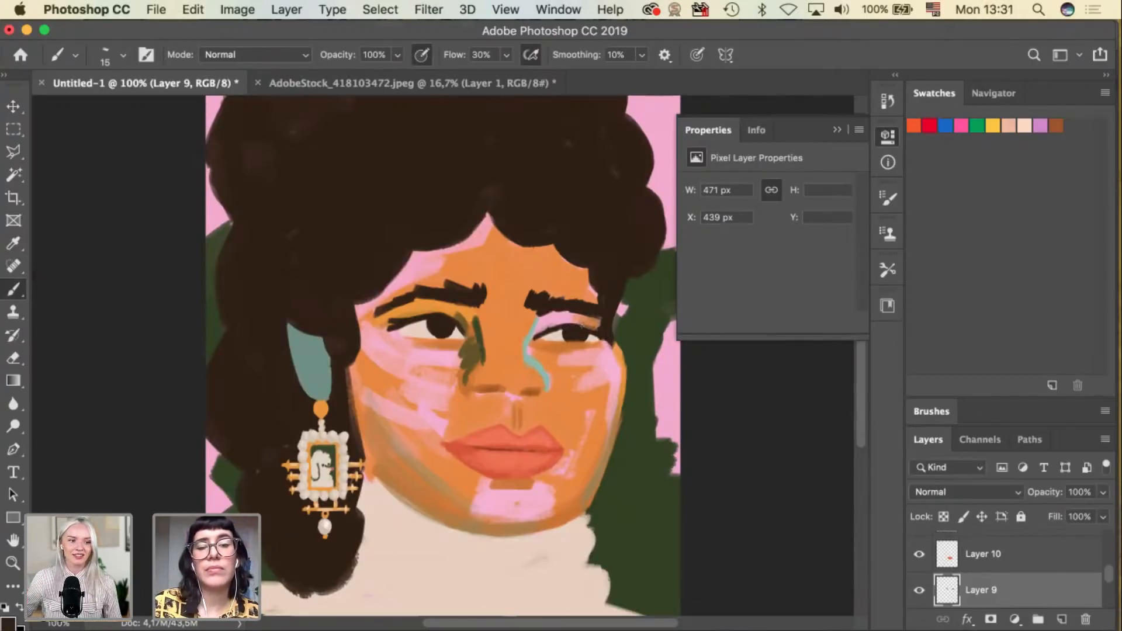
pyautogui.press('super+z')
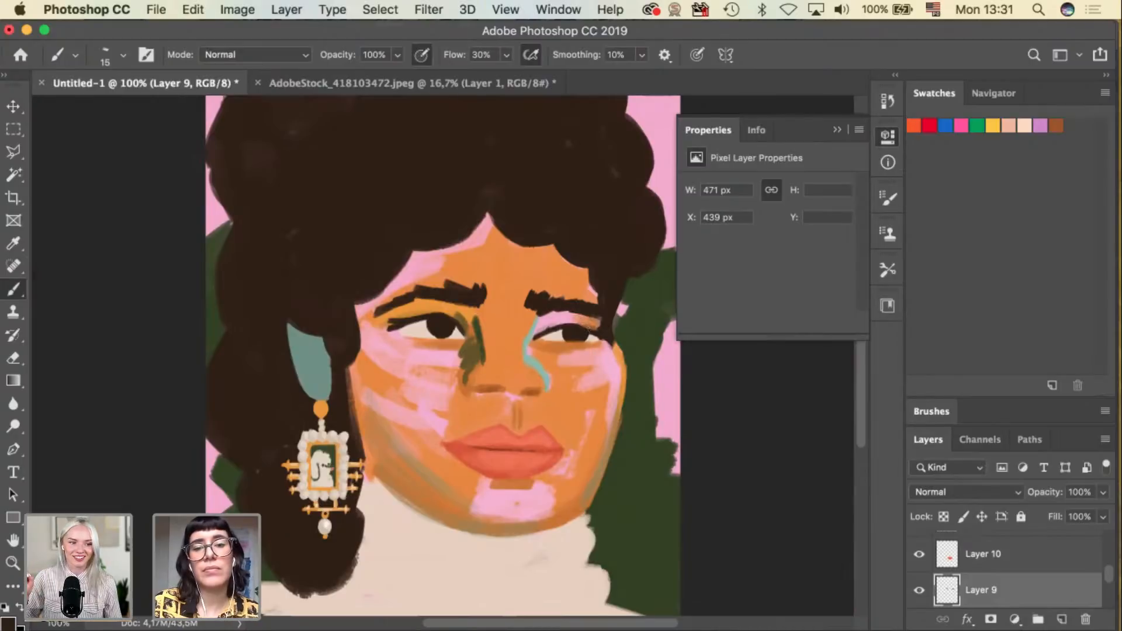
# Darken the upper lash line at the right-hand eye's outer corner on Layer 11 with the 15 px brush.
pyautogui.press('v')
pyautogui.click(578, 326)
pyautogui.press('b')
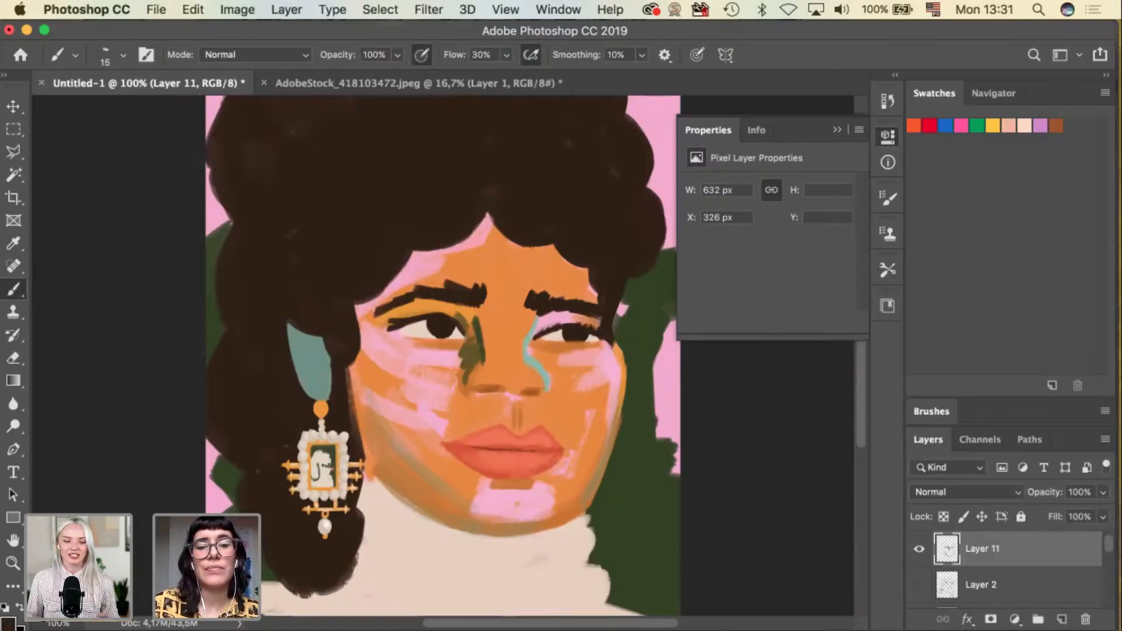
pyautogui.press('v')
pyautogui.press('b')
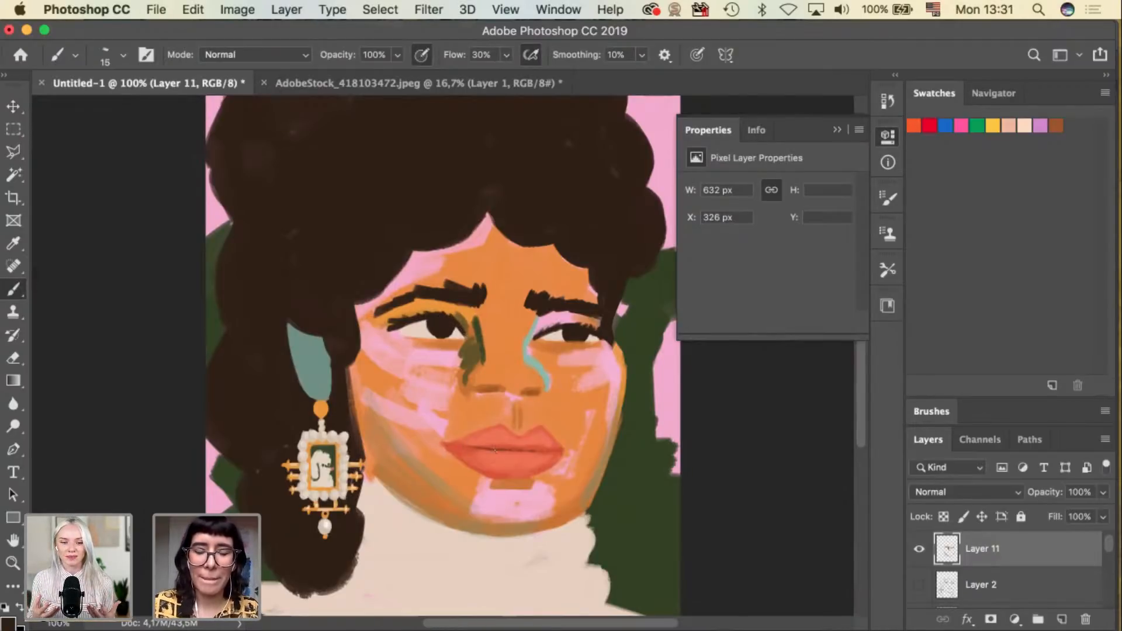
# Paint highlights around the lips on Layer 10 in sampled background pink with a 25 px brush, undoing an unwanted stroke.
pyautogui.press('i')
pyautogui.click(642, 420)
pyautogui.press('v')
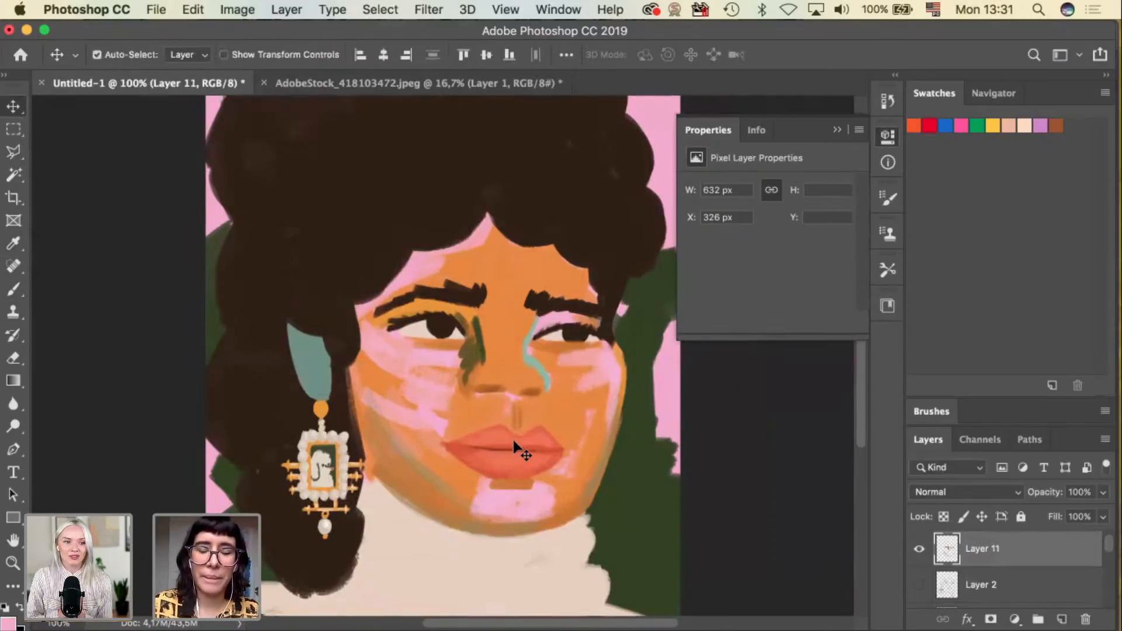
pyautogui.click(511, 443)
pyautogui.press('b')
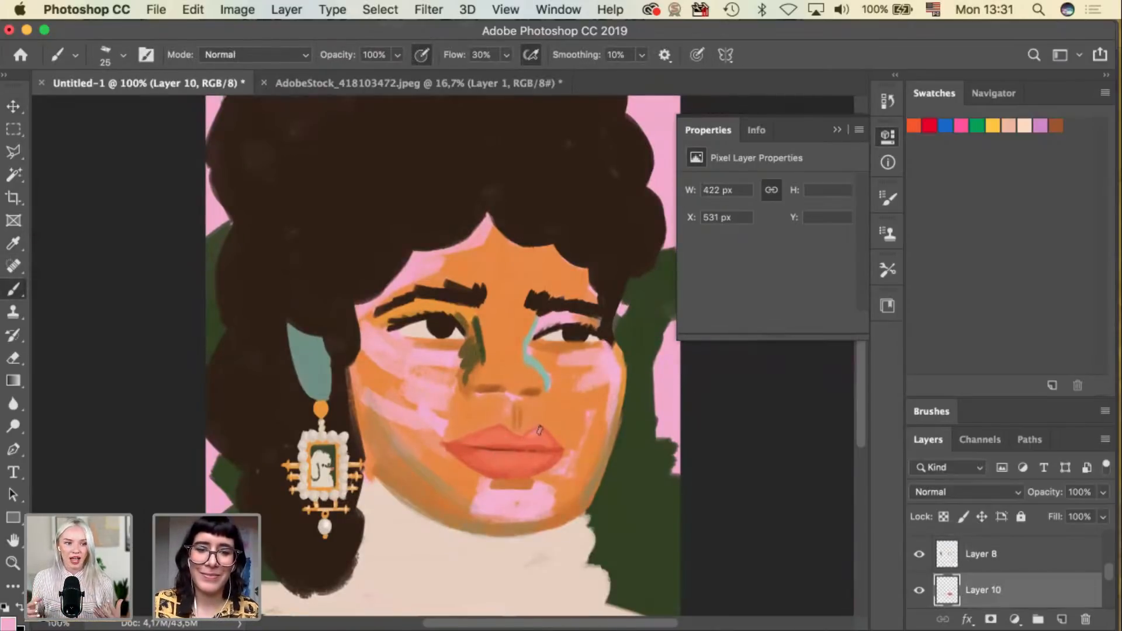
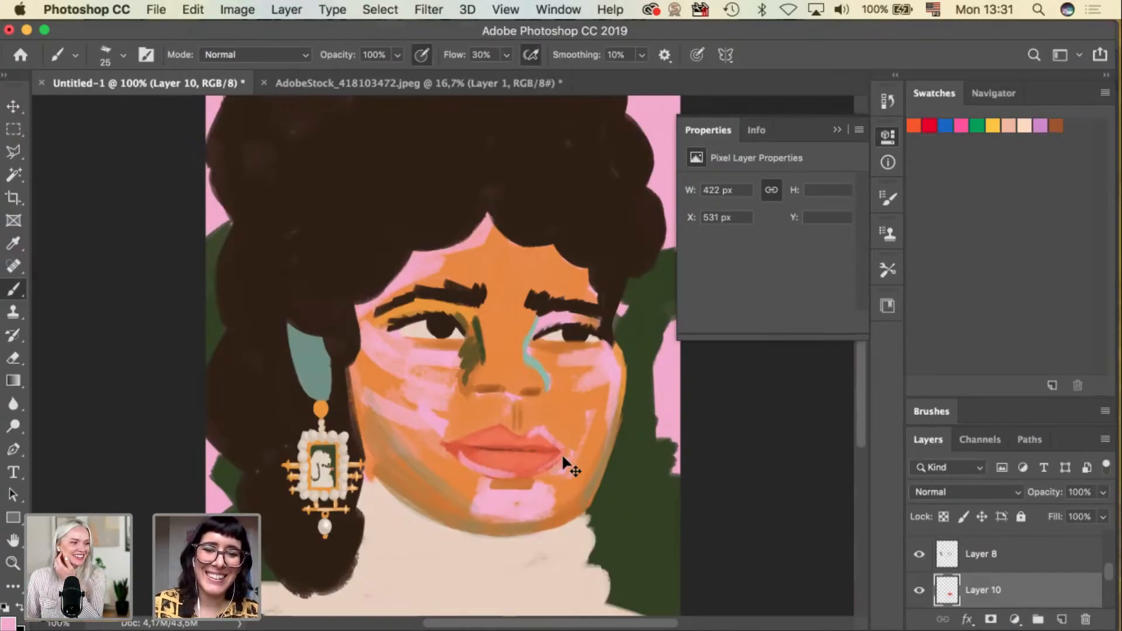
pyautogui.press('super+z')
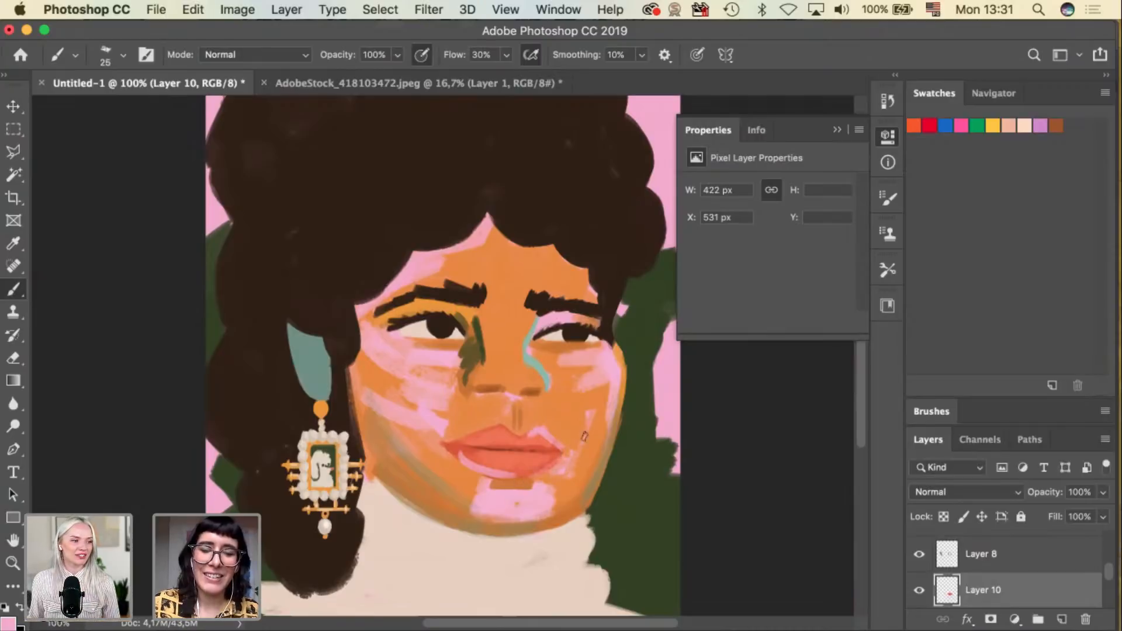
# Sample the teal of the nose highlight and try widening that highlight on Layer 8 with a 40 px brush, undoing the stroke.
pyautogui.press('i')
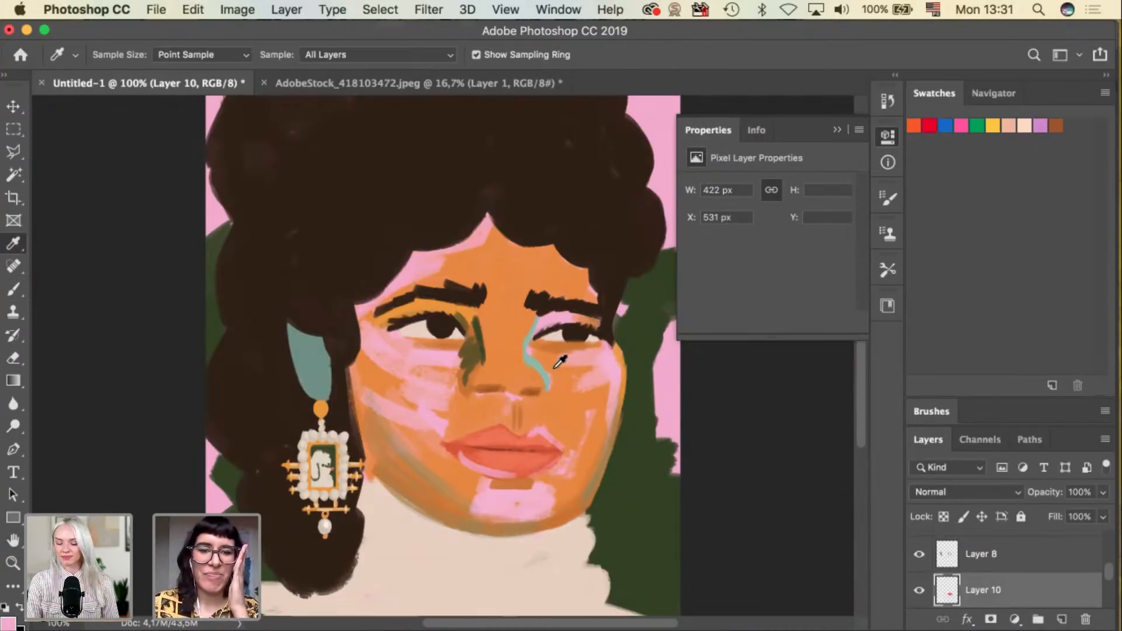
pyautogui.click(499, 345)
pyautogui.press('v')
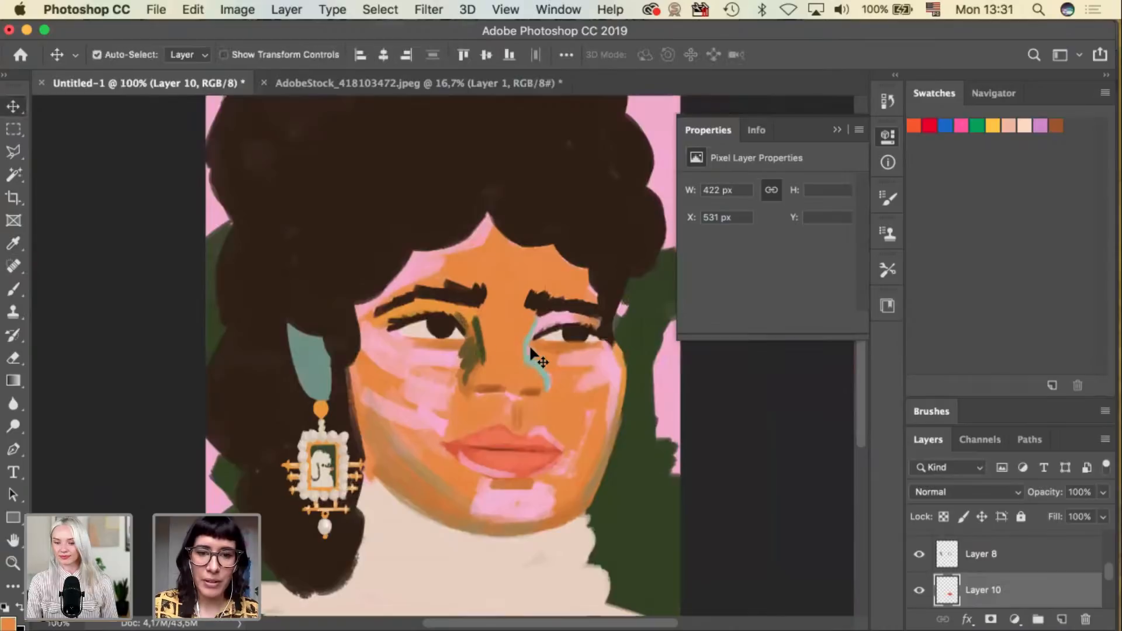
pyautogui.press('i')
pyautogui.click(529, 355)
pyautogui.press('v')
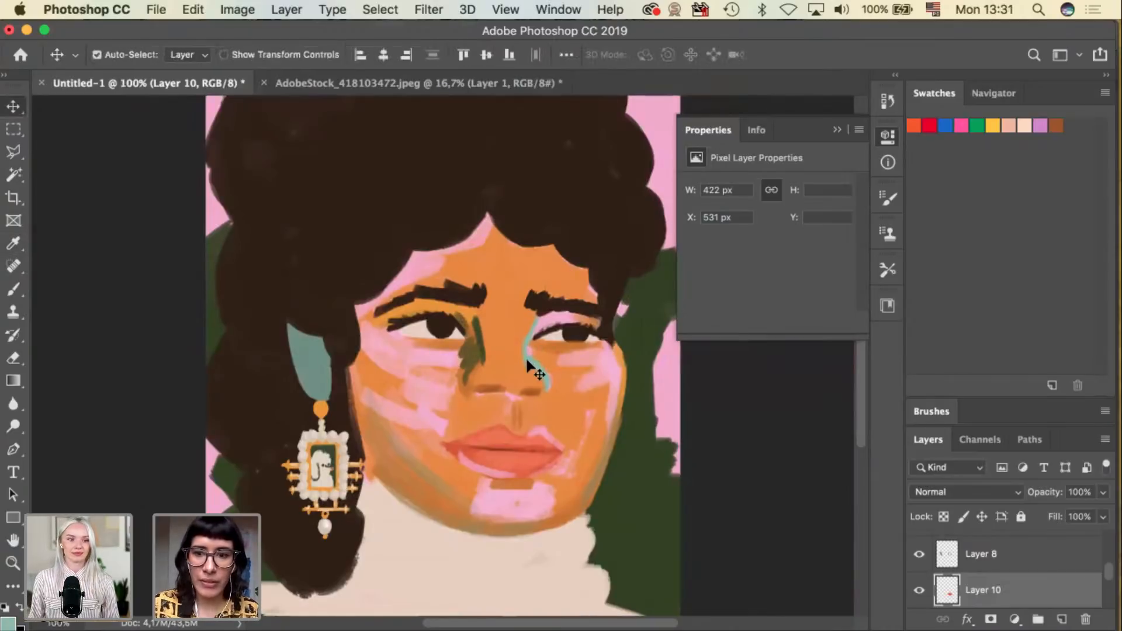
pyautogui.click(525, 357)
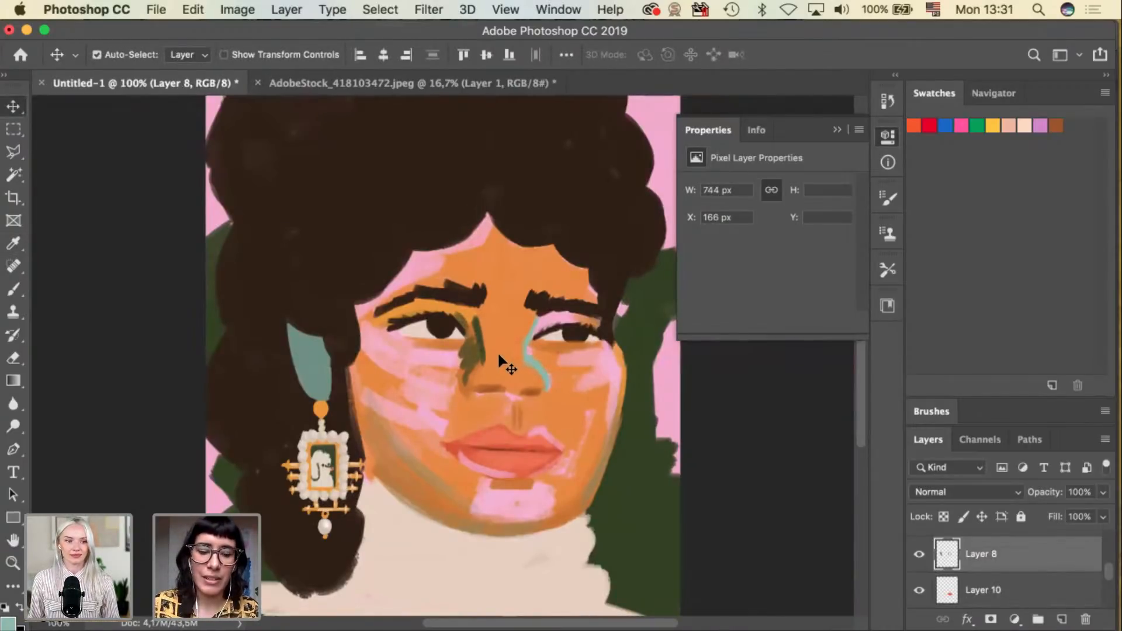
pyautogui.press('b')
pyautogui.press(']')
pyautogui.press(']')
pyautogui.press('super+z')
# On a new layer above Layer 11, paint a wider teal highlight on the nose's right-hand side and sampled orange over the nose tip.
pyautogui.keyDown('super'); pyautogui.click(531, 337); pyautogui.keyUp('super')
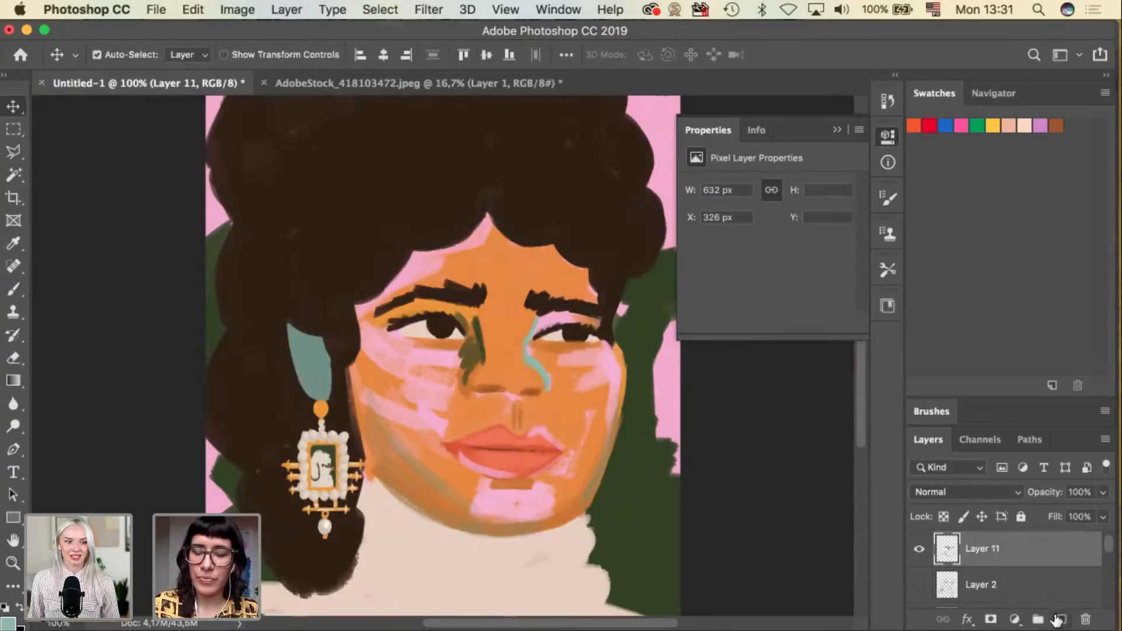
pyautogui.press('super+shift+alt+n')
pyautogui.moveTo(516, 366)
pyautogui.mouseDown()
pyautogui.moveTo(507, 351)
pyautogui.moveTo(529, 326)
pyautogui.moveTo(519, 311)
pyautogui.moveTo(529, 327)
pyautogui.mouseUp()
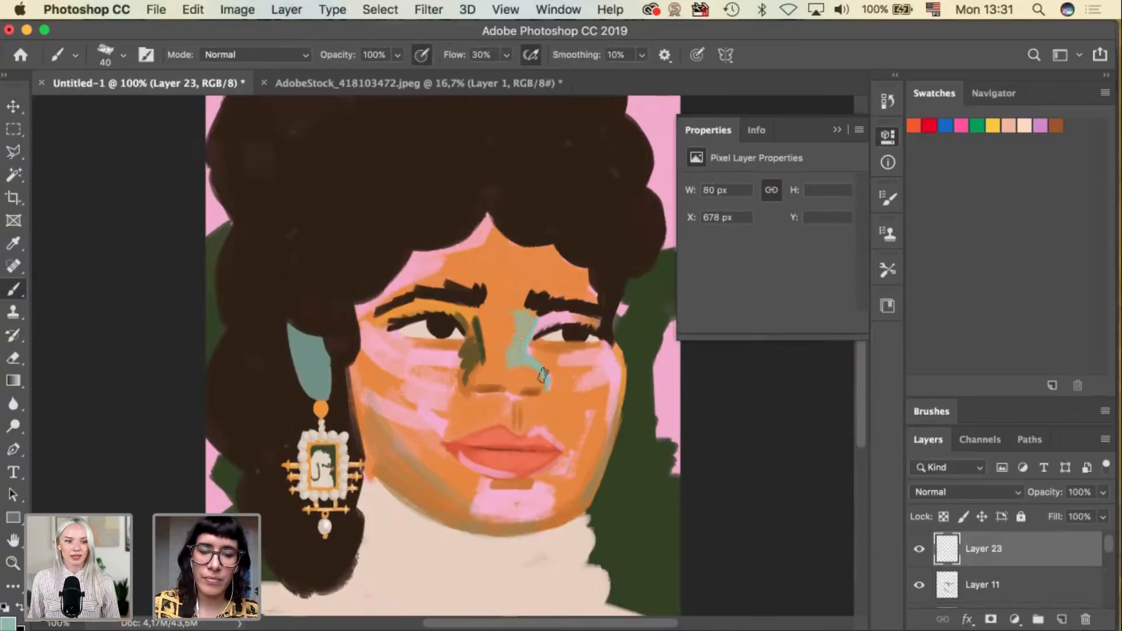
pyautogui.moveTo(528, 369); pyautogui.dragTo(537, 374)
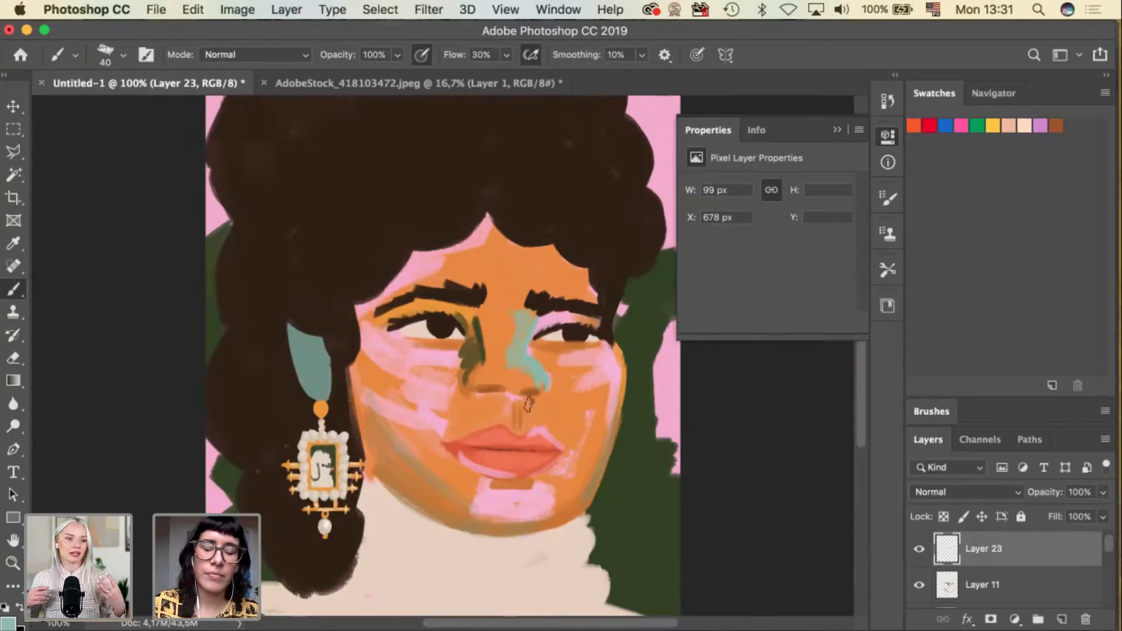
pyautogui.keyDown('alt'); pyautogui.click(509, 383); pyautogui.keyUp('alt')
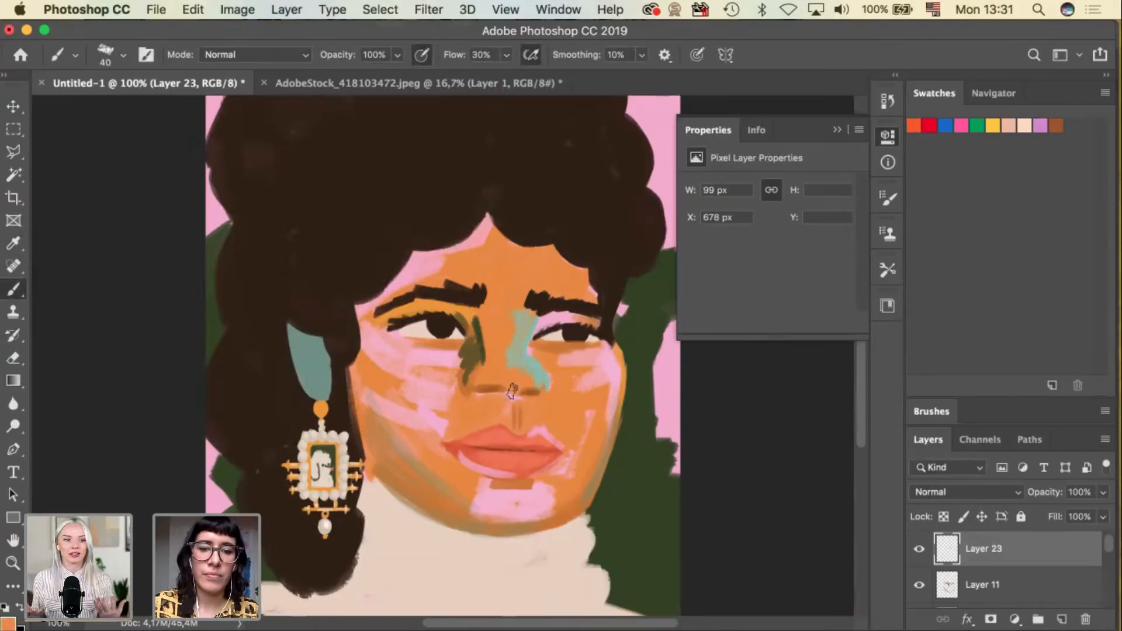
pyautogui.moveTo(508, 387)
pyautogui.mouseDown()
pyautogui.moveTo(506, 373)
pyautogui.moveTo(478, 374)
pyautogui.moveTo(470, 392)
pyautogui.moveTo(498, 374)
pyautogui.moveTo(488, 371)
pyautogui.mouseUp()
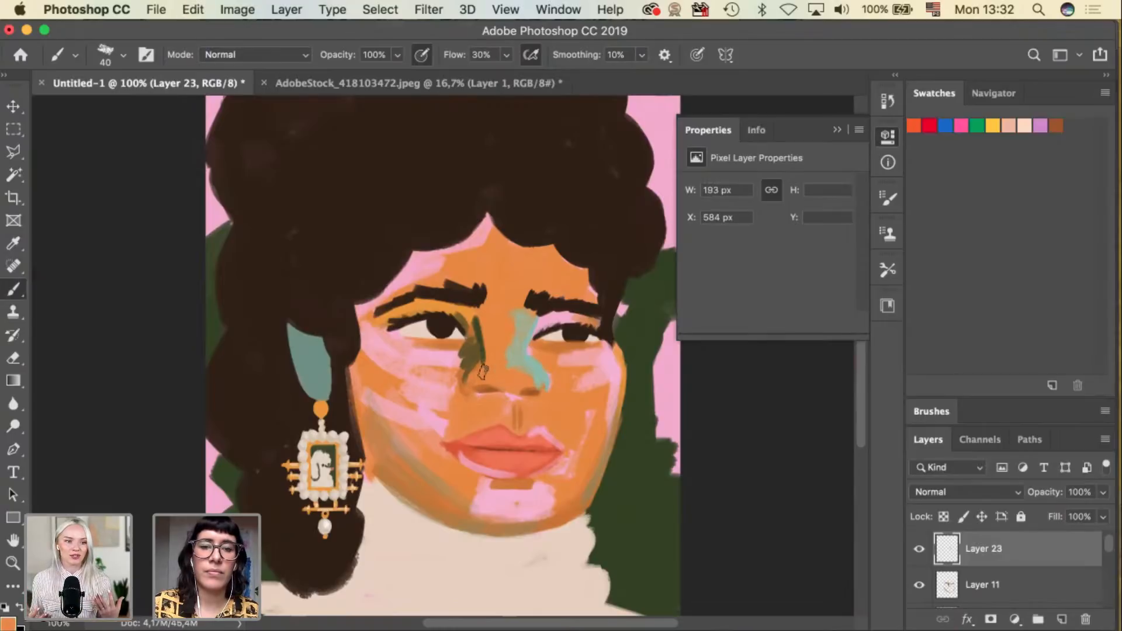
# Sample the yellowish orange of the earring bead and paint it over the forehead, jawline and chin on Layer 23 with the 40 px brush.
pyautogui.press('i')
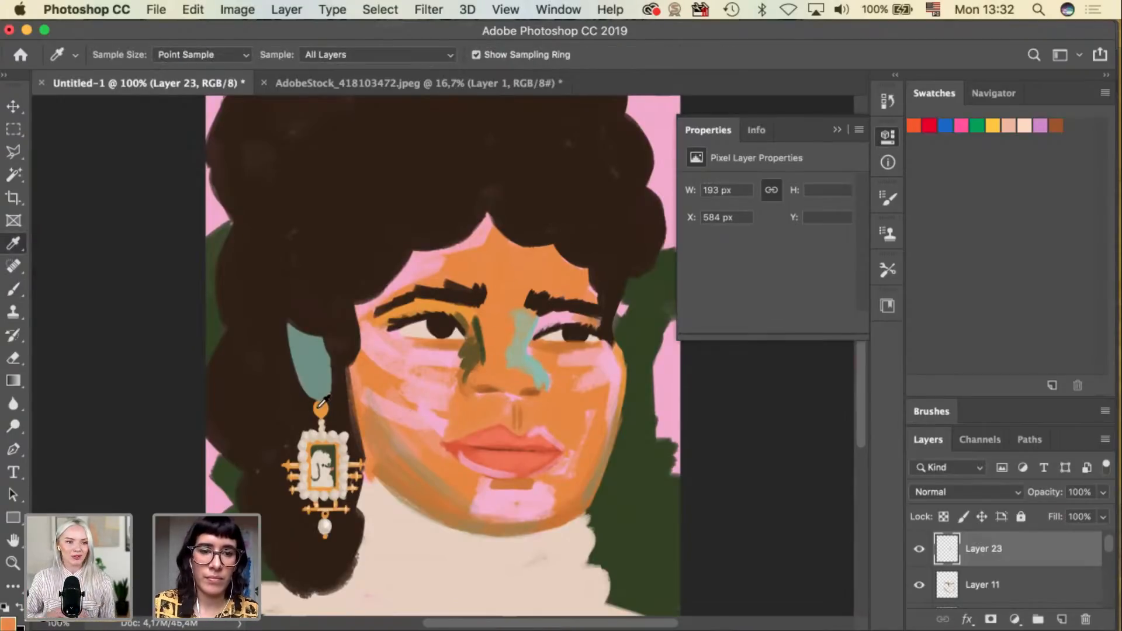
pyautogui.press('b')
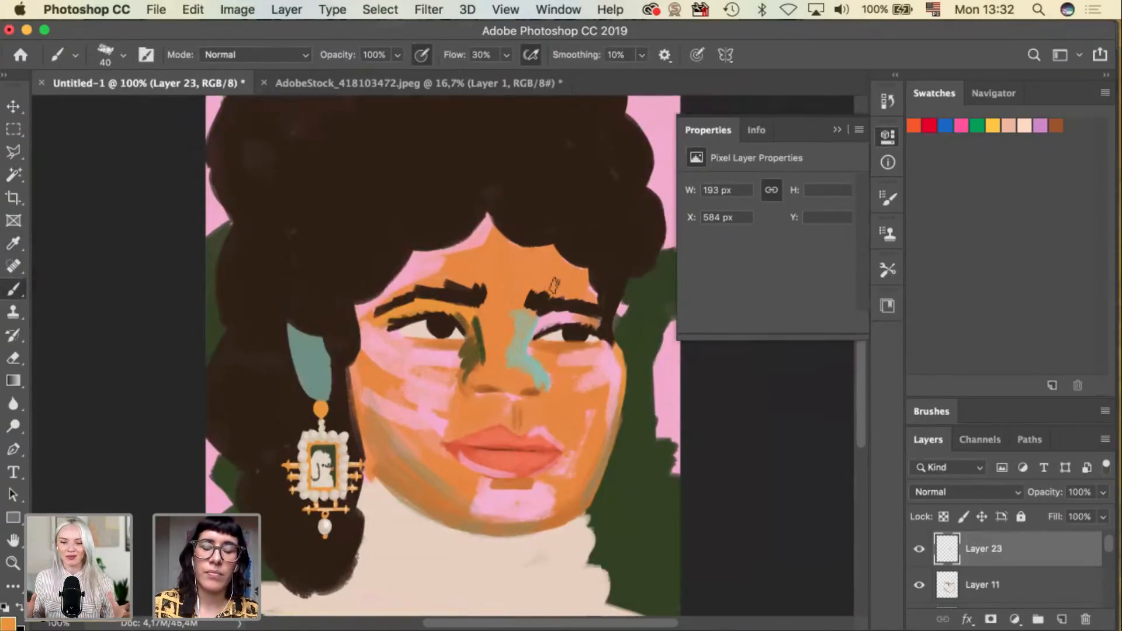
pyautogui.moveTo(585, 286)
pyautogui.mouseDown()
pyautogui.moveTo(549, 251)
pyautogui.moveTo(604, 294)
pyautogui.moveTo(568, 286)
pyautogui.moveTo(597, 299)
pyautogui.mouseUp()
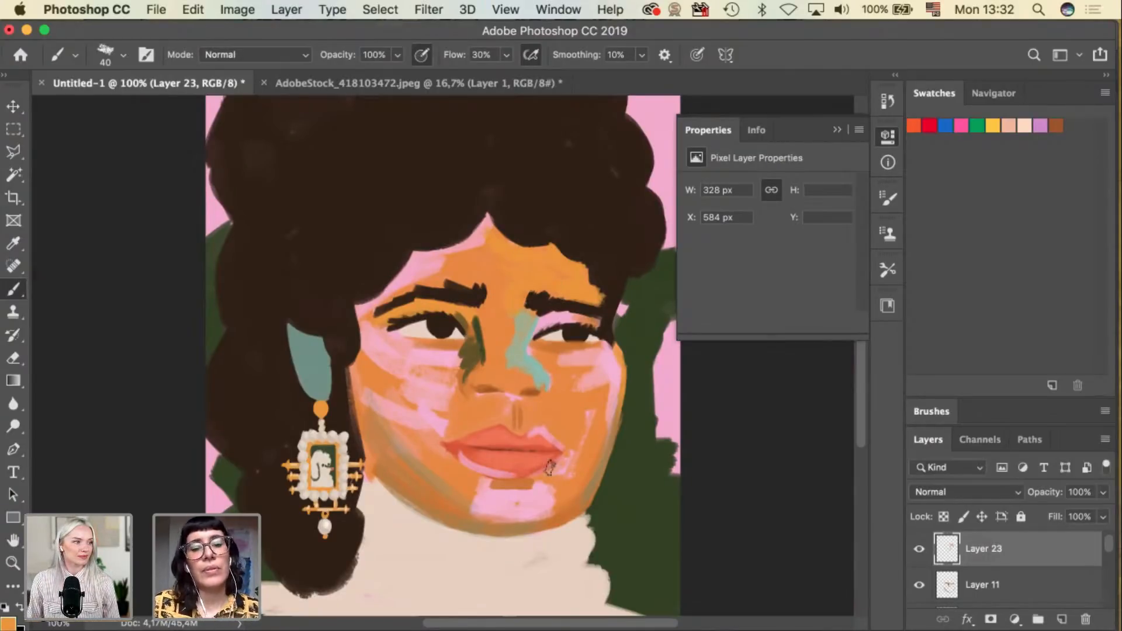
pyautogui.moveTo(383, 458); pyautogui.dragTo(483, 508)
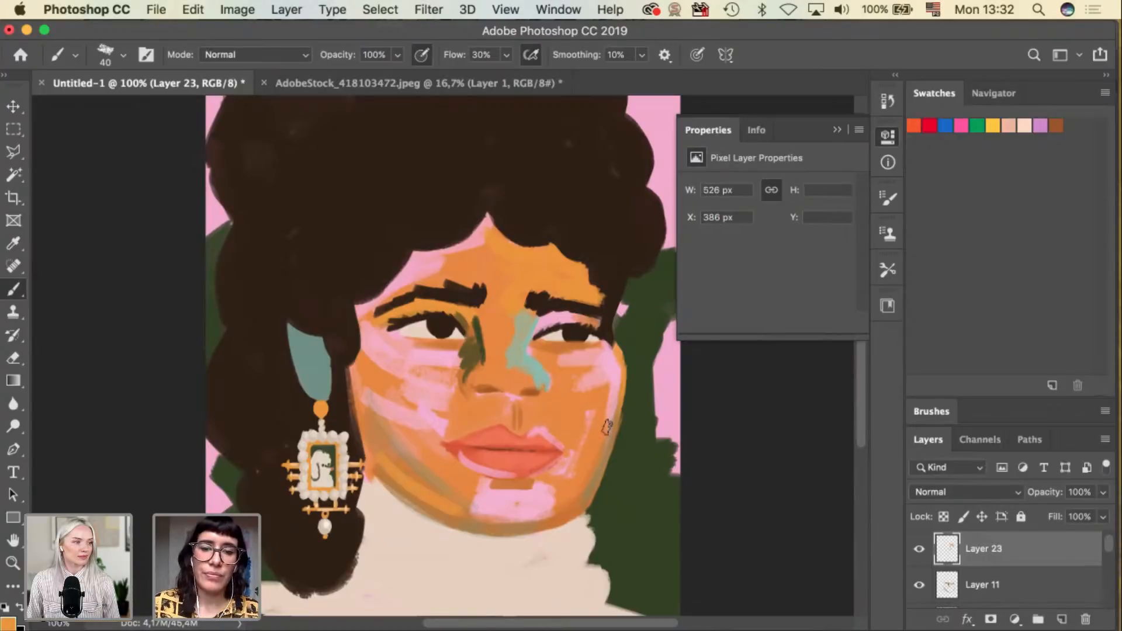
pyautogui.moveTo(582, 481); pyautogui.dragTo(605, 426)
pyautogui.moveTo(581, 492)
pyautogui.mouseDown()
pyautogui.moveTo(515, 520)
pyautogui.moveTo(579, 493)
pyautogui.moveTo(624, 386)
pyautogui.moveTo(586, 459)
pyautogui.moveTo(568, 433)
pyautogui.mouseUp()
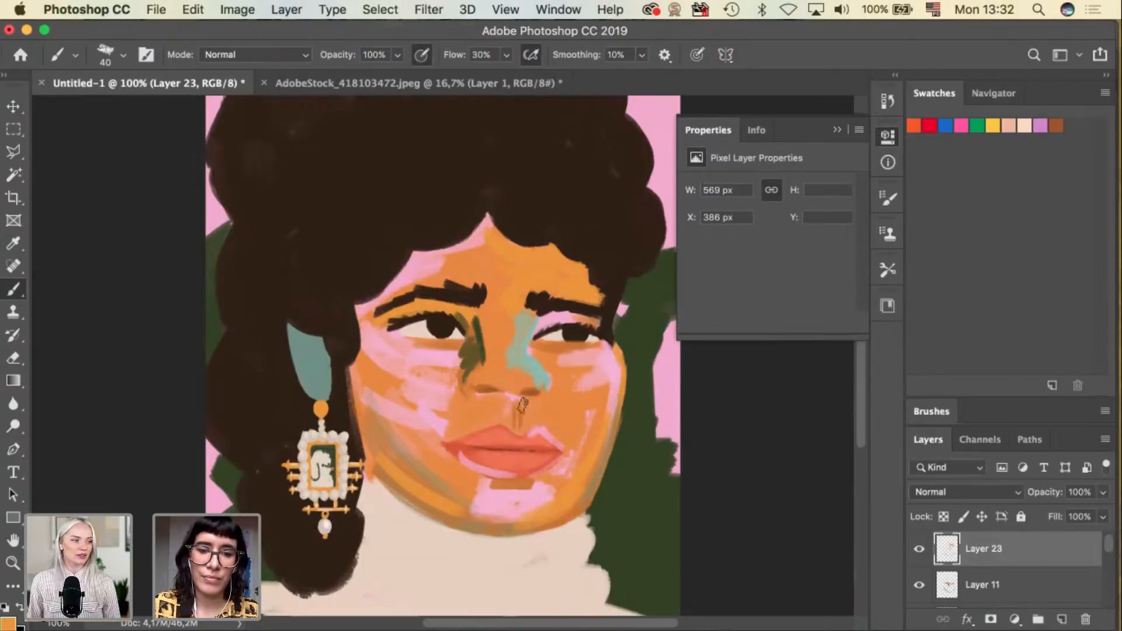
# Undo the last stroke, cover the nostril marks with sampled skin orange, and blend the teal nose highlight with sampled sage green at 35 px.
pyautogui.press('super+z')
pyautogui.press('[')
pyautogui.keyDown('alt'); pyautogui.click(503, 377); pyautogui.keyUp('alt')
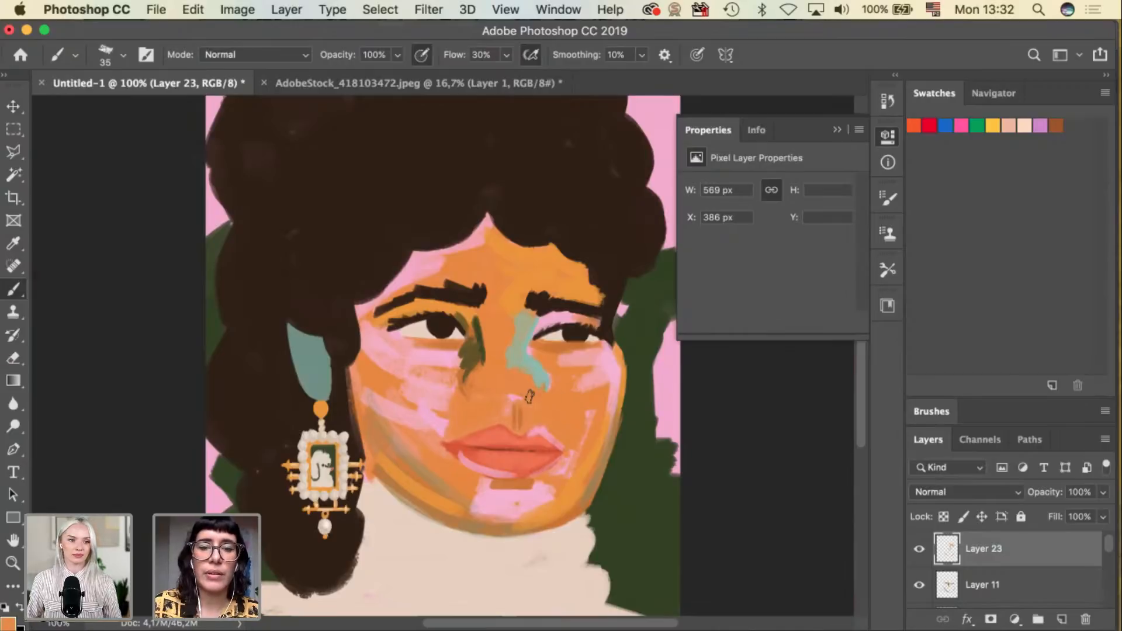
pyautogui.press('alt')
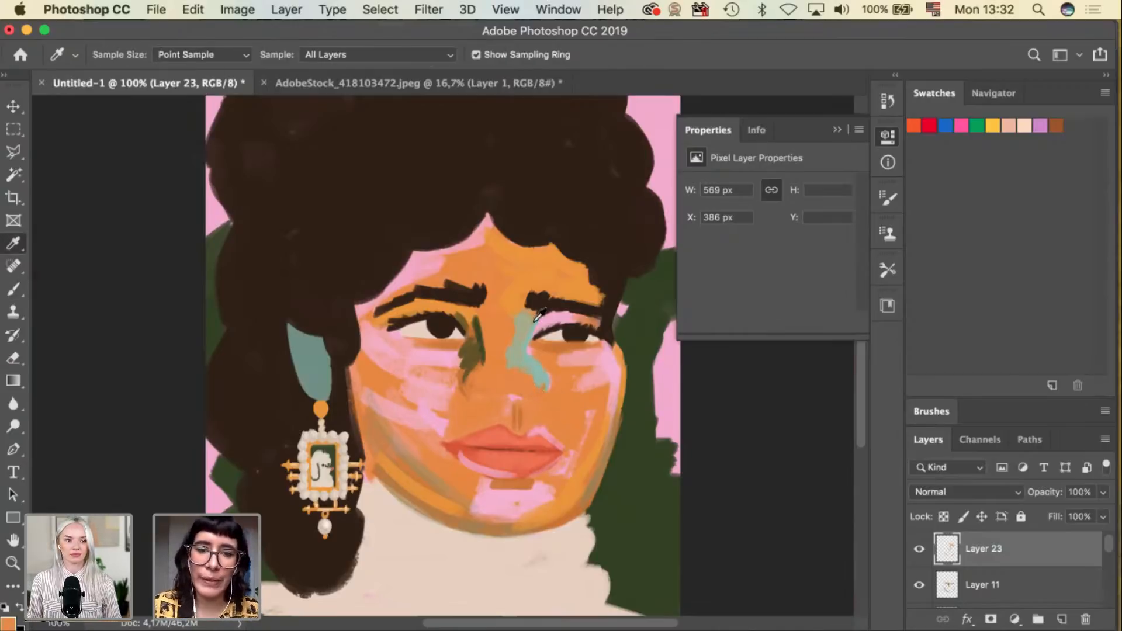
pyautogui.keyDown('alt'); pyautogui.click(529, 348); pyautogui.keyUp('alt')
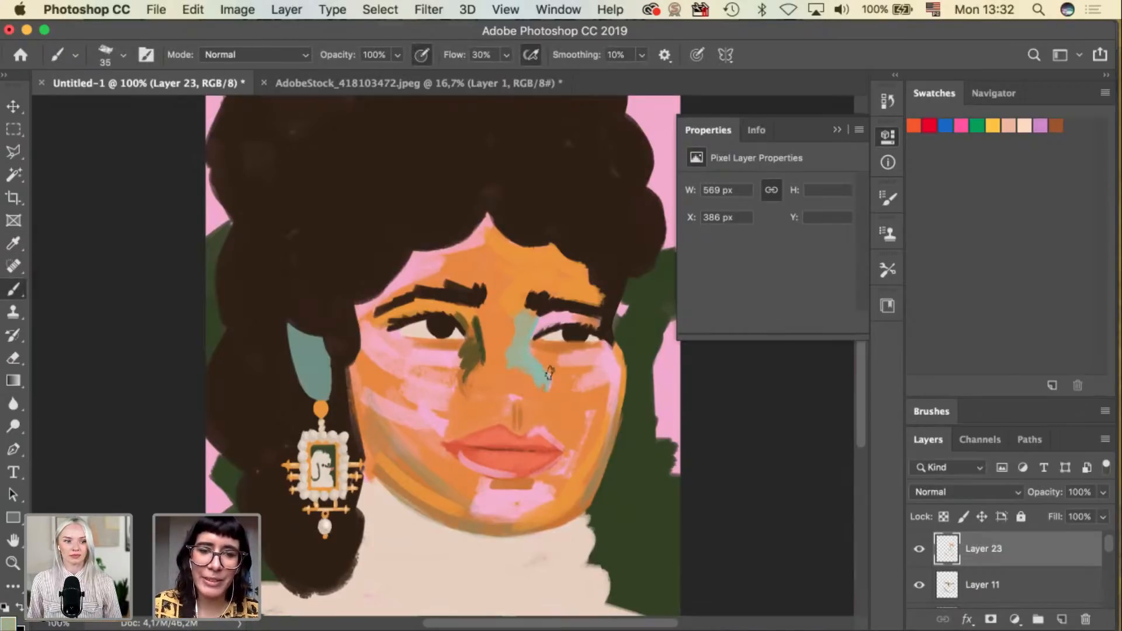
# Find Layer 1 in the layer stack and make its reference painting visible over the portrait.
pyautogui.scroll(-5, 998, 576)
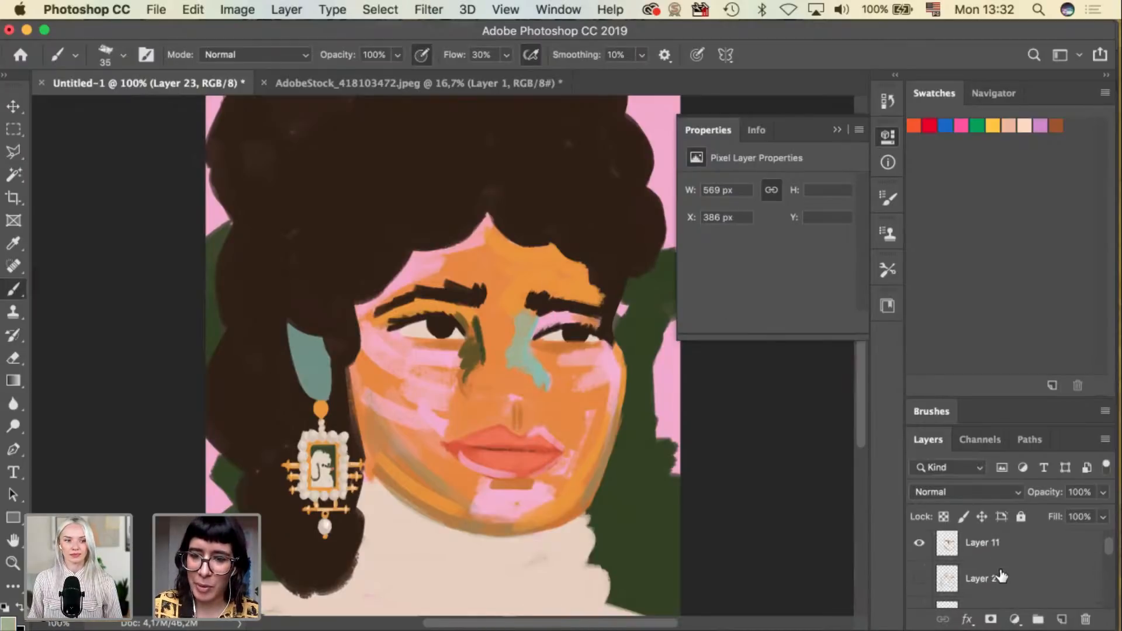
pyautogui.scroll(-8, 998, 576)
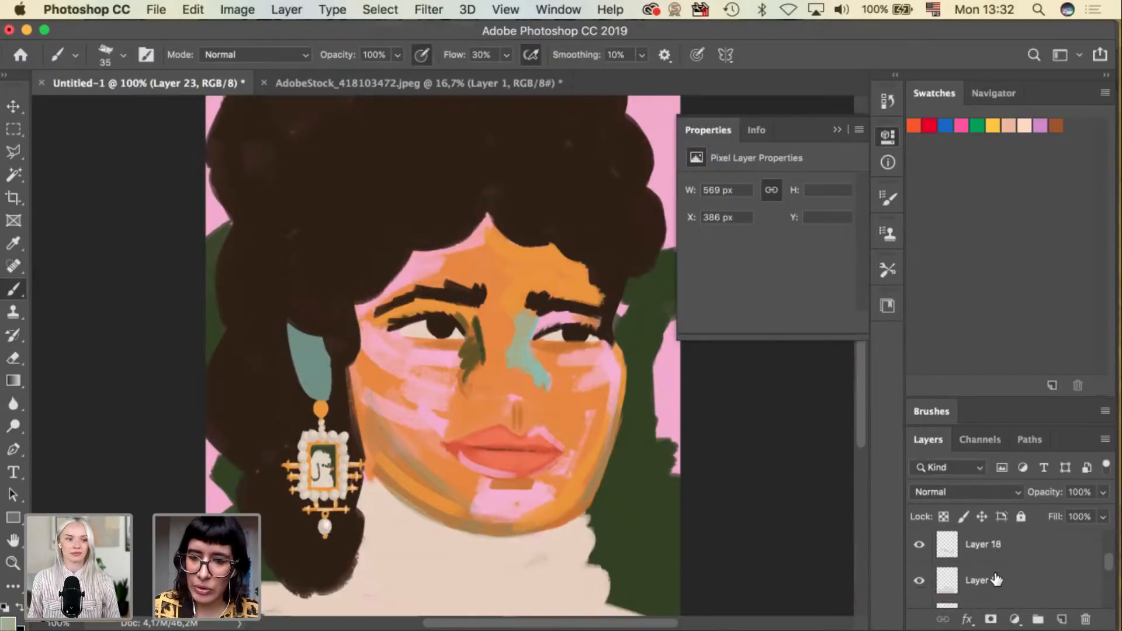
pyautogui.scroll(-6, 996, 579)
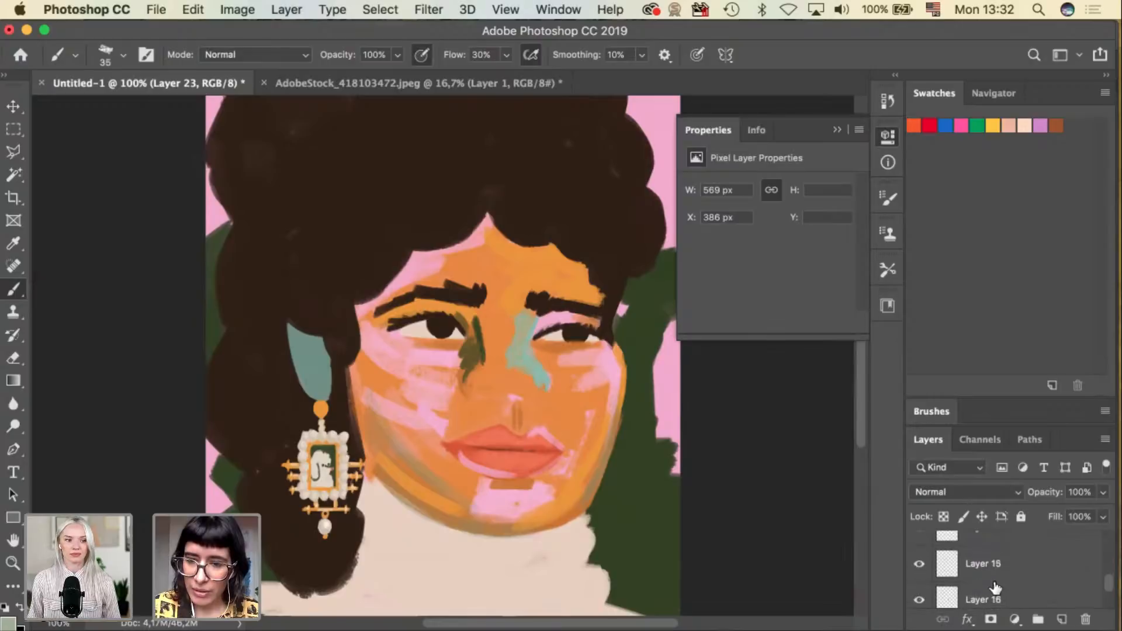
pyautogui.scroll(5, 996, 590)
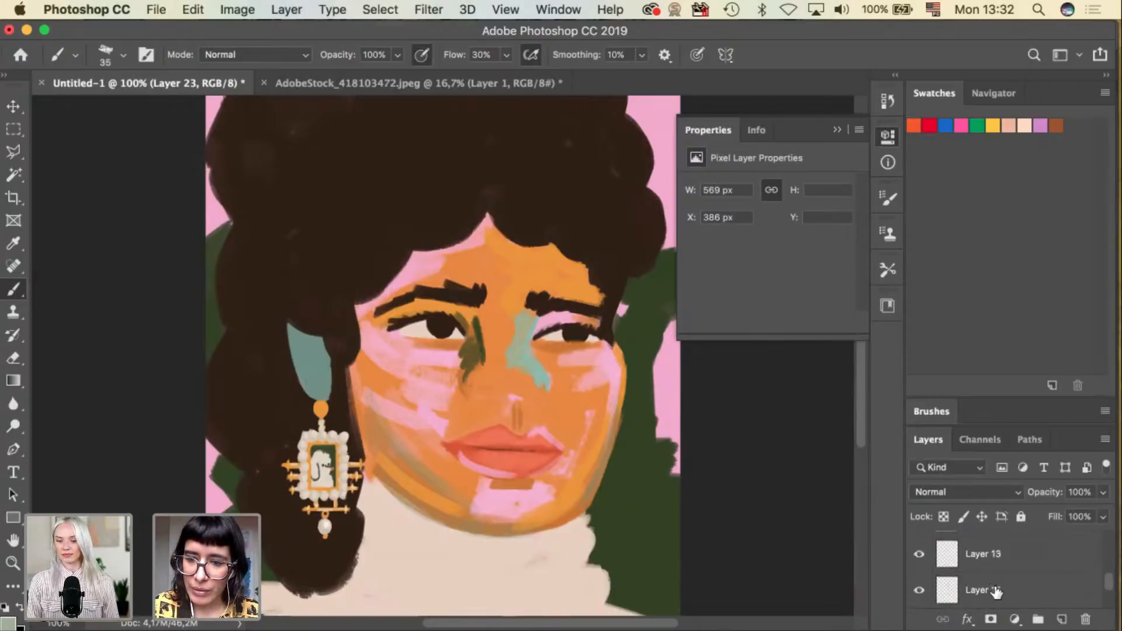
pyautogui.scroll(-6, 999, 593)
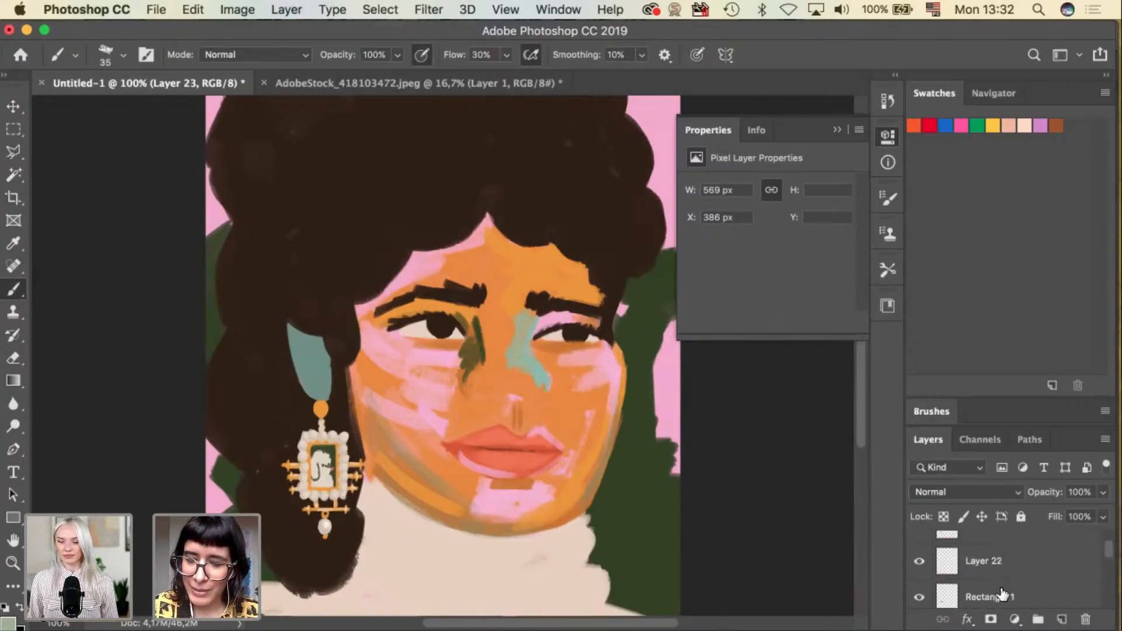
pyautogui.scroll(-3, 1001, 595)
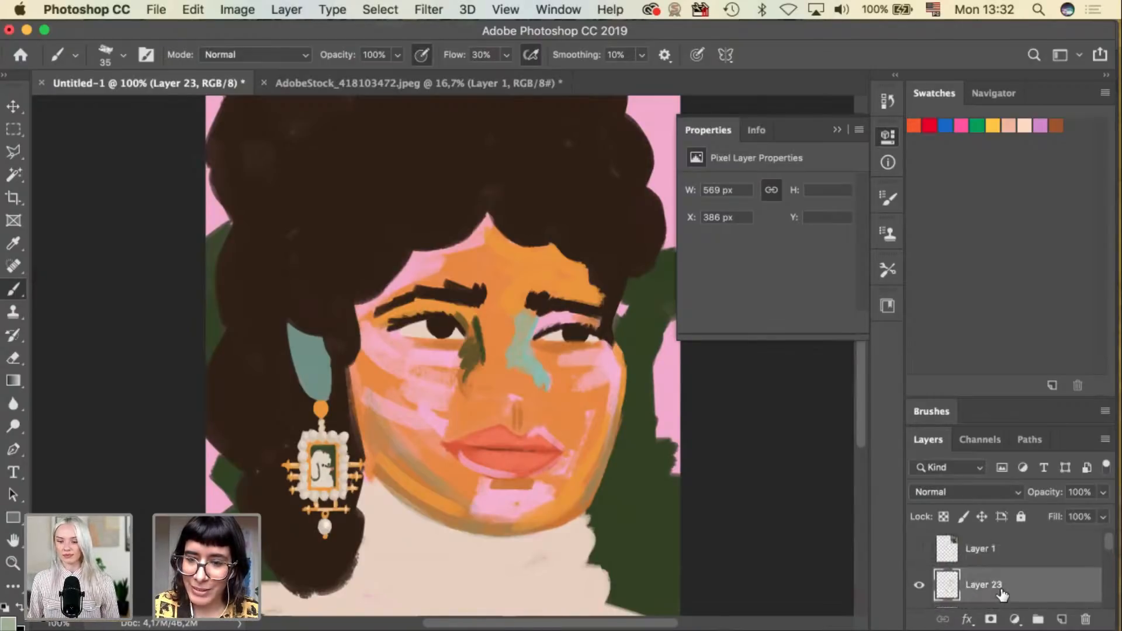
pyautogui.click(920, 549)
pyautogui.moveTo(534, 263); pyautogui.dragTo(533, 318)
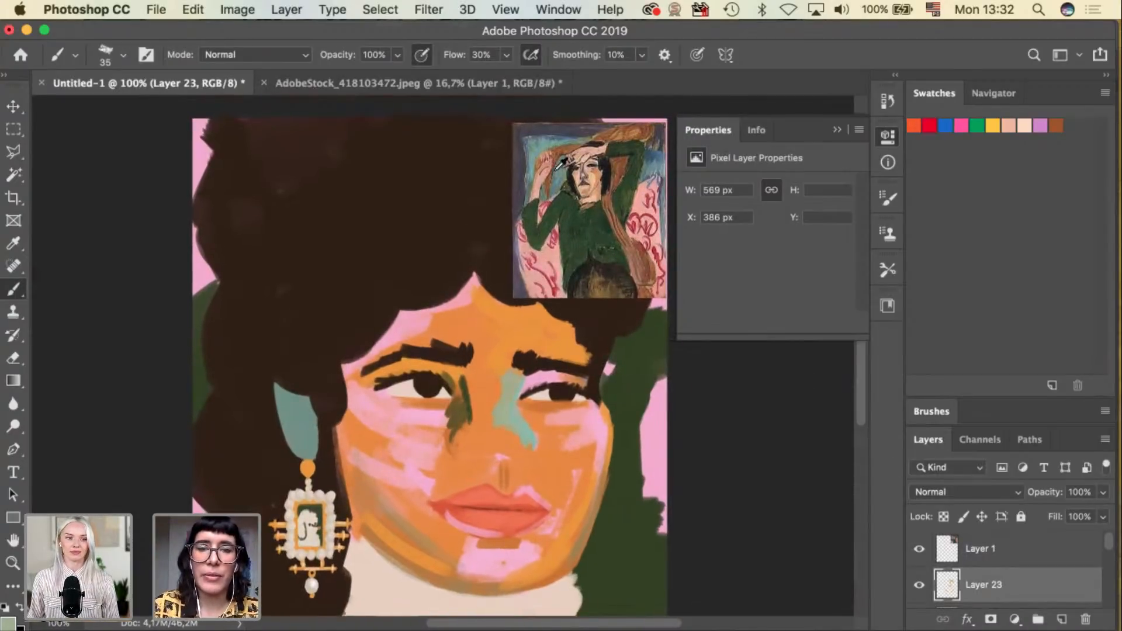
# Sample a dark colour from the upper part of the reference painting and hide Layer 1 again.
pyautogui.press('i')
pyautogui.click(570, 130)
pyautogui.press('v')
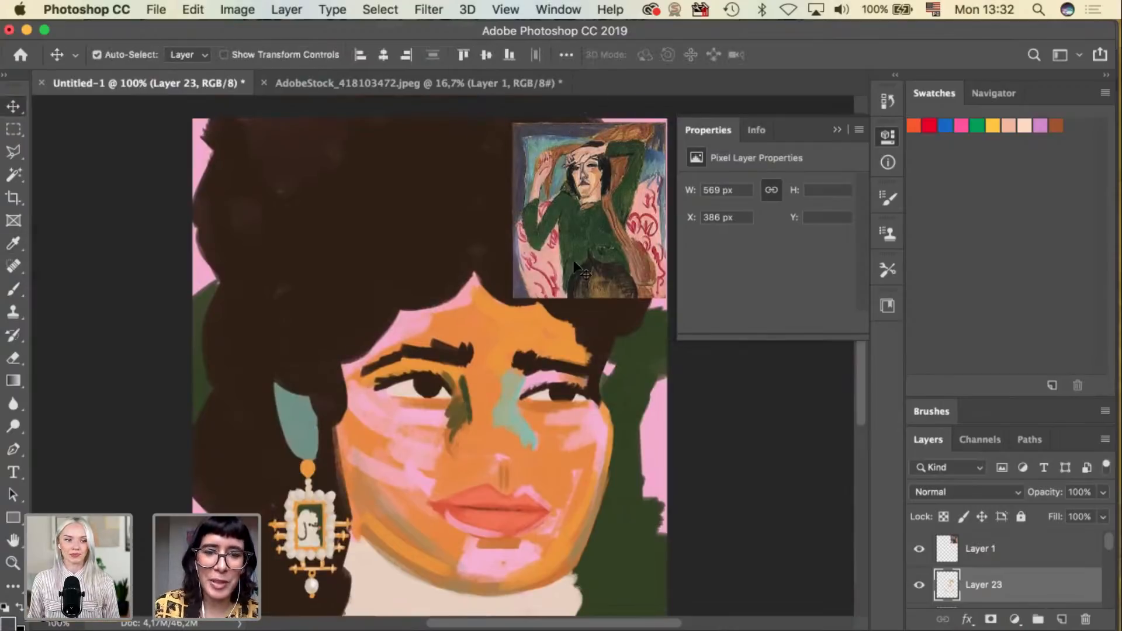
pyautogui.click(614, 275)
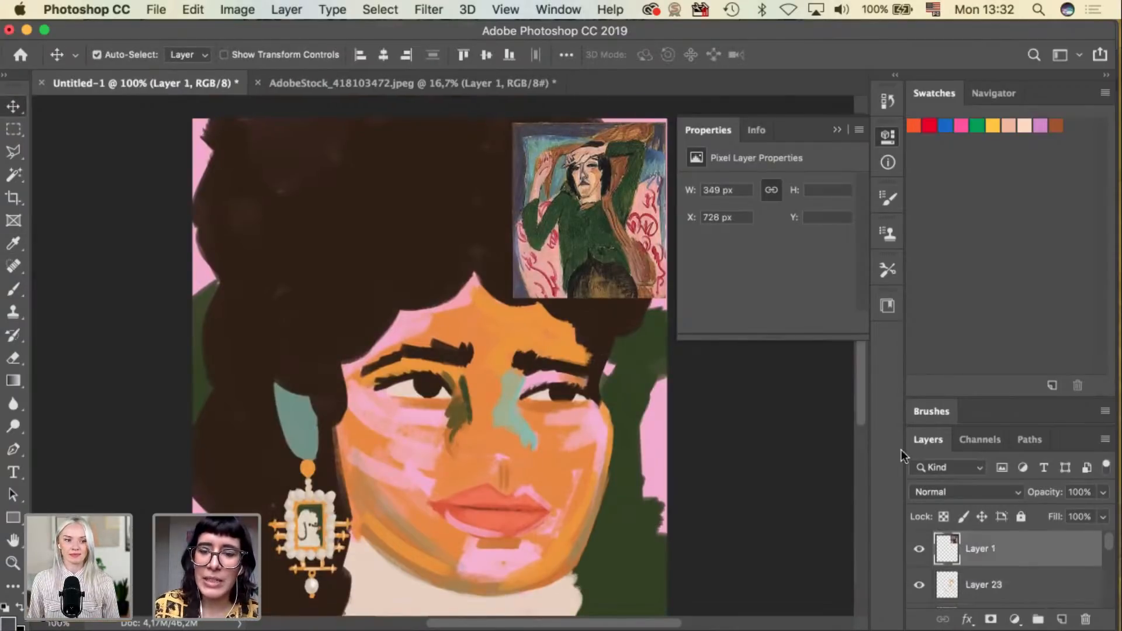
pyautogui.click(921, 555)
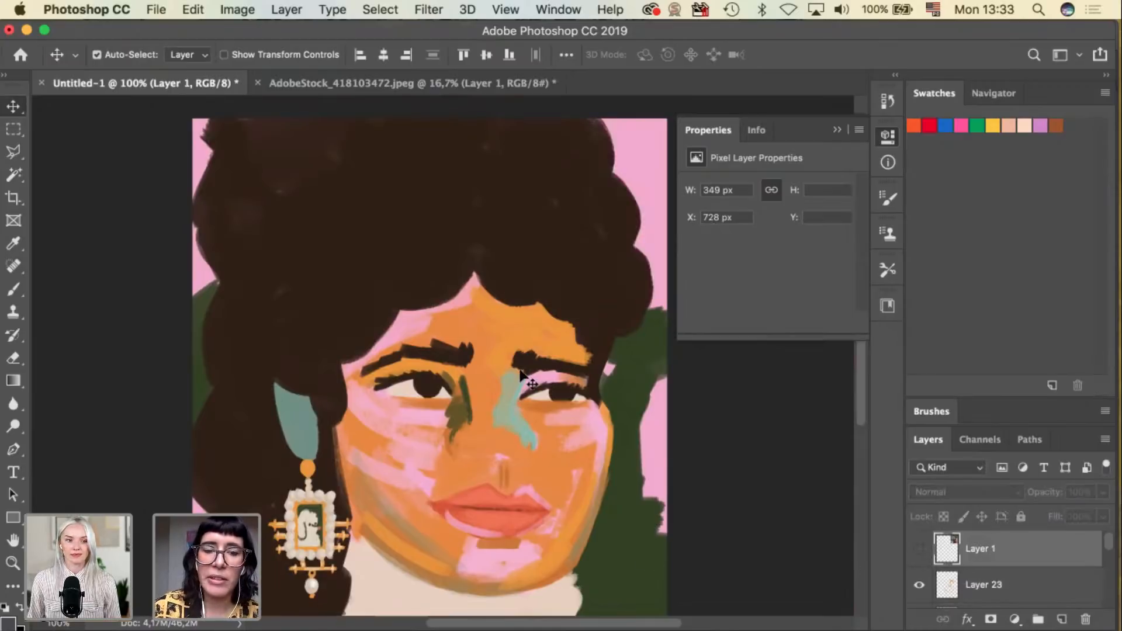
# Select Layer 23 and paint dark lines around the green-shaded nostril and beneath both eyes with the 20 px brush.
pyautogui.scroll(-2, 515, 438)
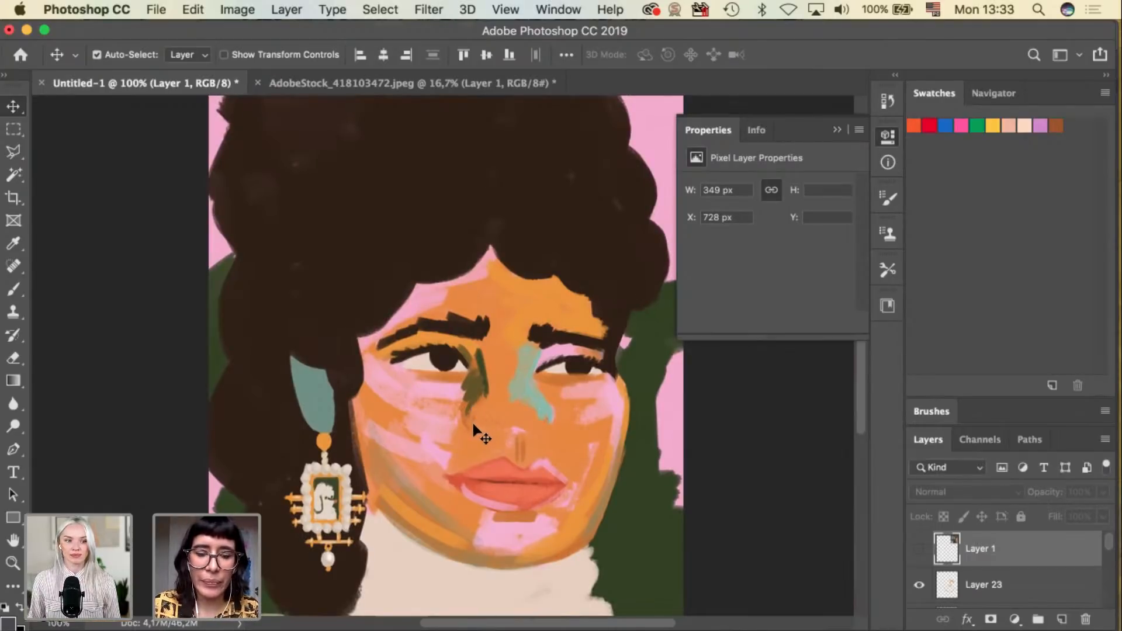
pyautogui.press('b')
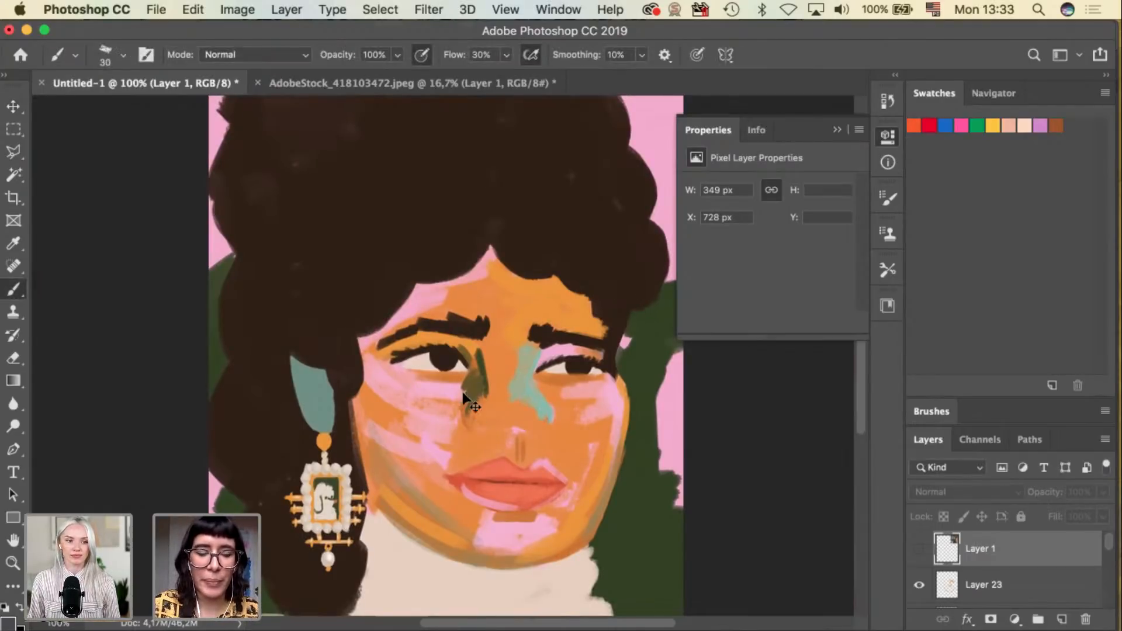
pyautogui.press('v')
pyautogui.click(433, 544)
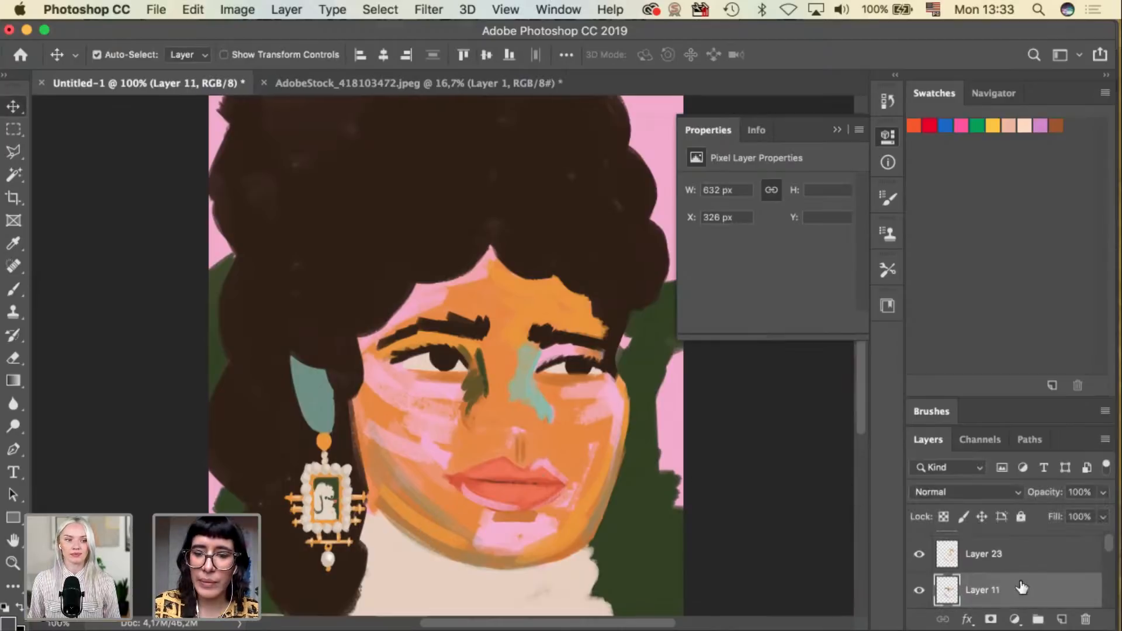
pyautogui.press('b')
pyautogui.press('[')
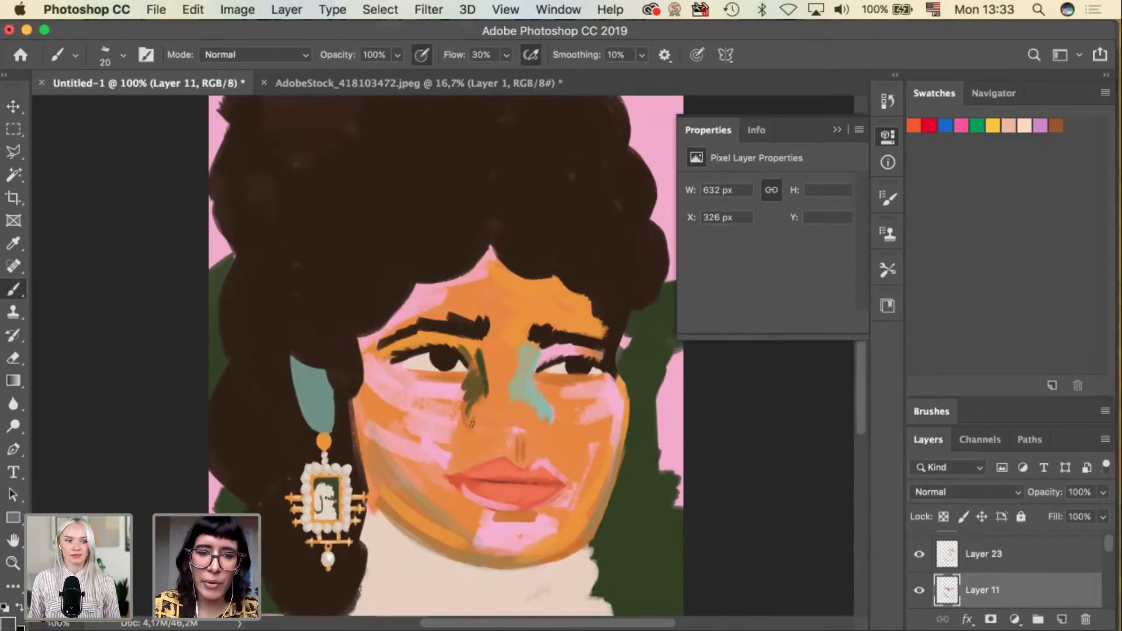
pyautogui.hotkey('alt', ']')
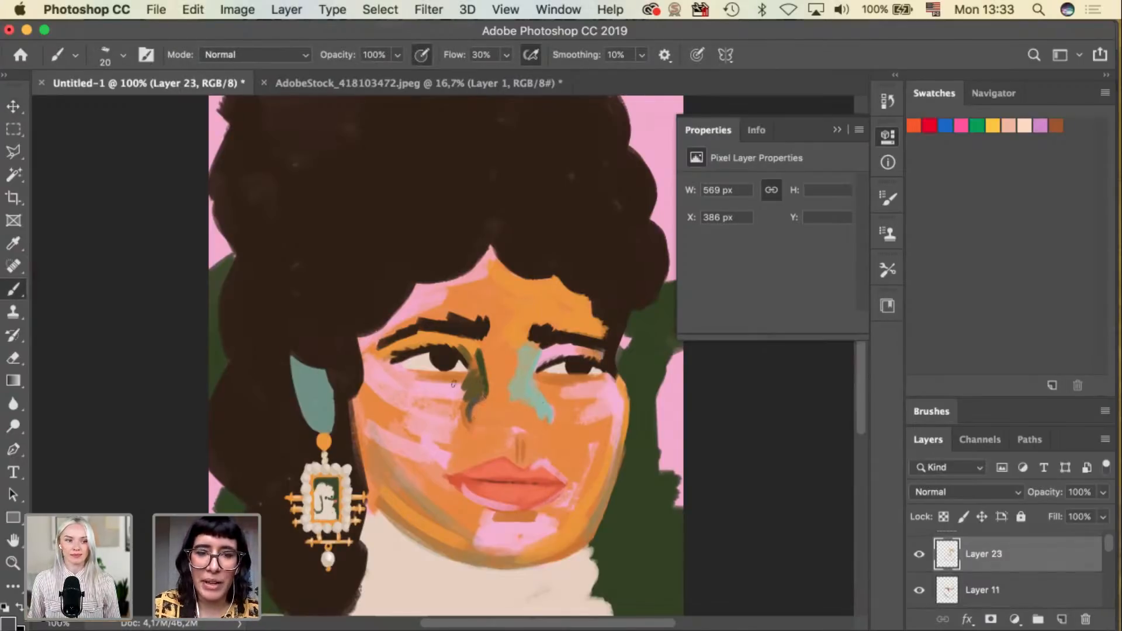
pyautogui.moveTo(391, 366); pyautogui.dragTo(447, 377)
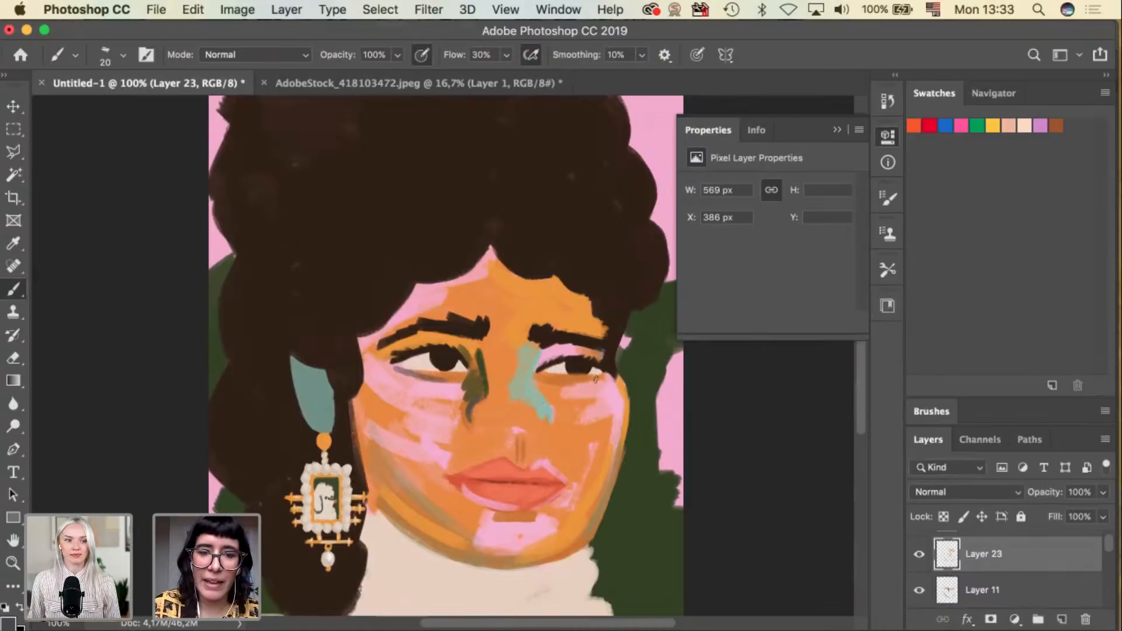
pyautogui.moveTo(570, 381); pyautogui.dragTo(607, 377)
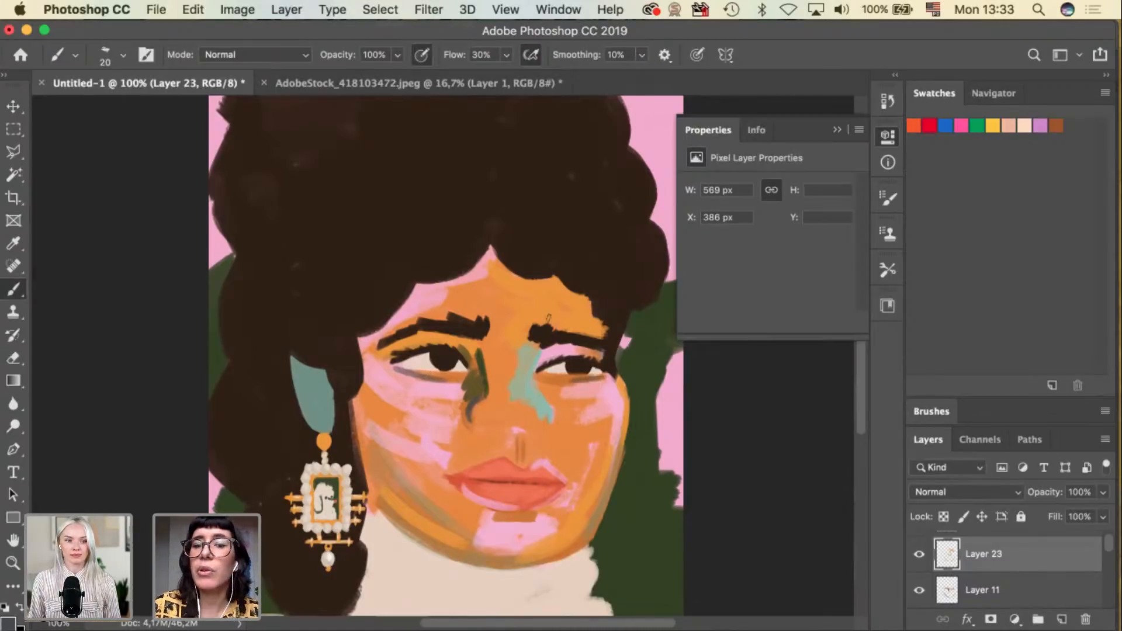
# Darken the shadow mark beneath the lower lip with the 20 px brush, undoing an unwanted stroke.
pyautogui.scroll(-5, 604, 426)
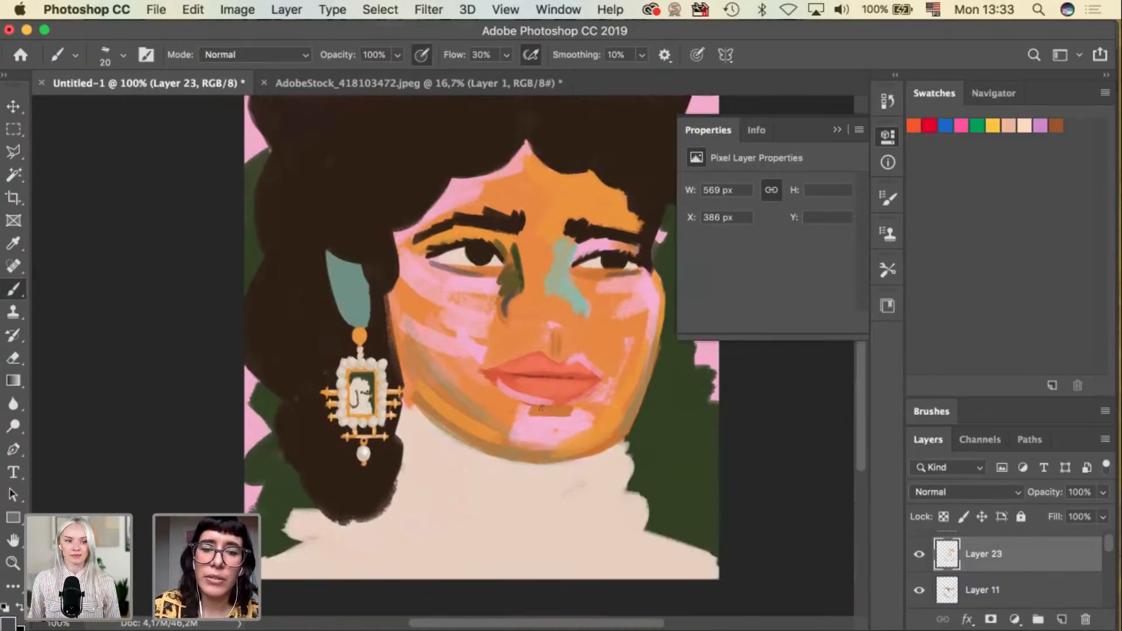
pyautogui.moveTo(548, 404); pyautogui.dragTo(548, 413)
pyautogui.press('super+z')
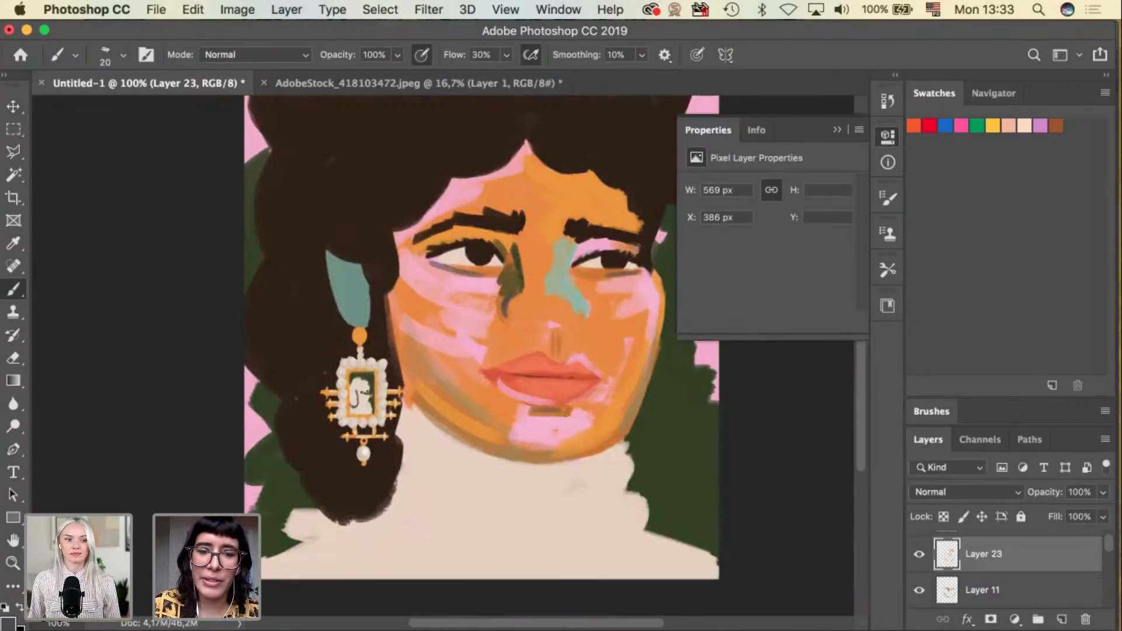
# Show Layer 1's reference painting, sample the salmon pink beside the green-clad figure, and hide the layer again.
pyautogui.keyDown('super'); pyautogui.click(530, 392); pyautogui.keyUp('super')
pyautogui.press('alt')
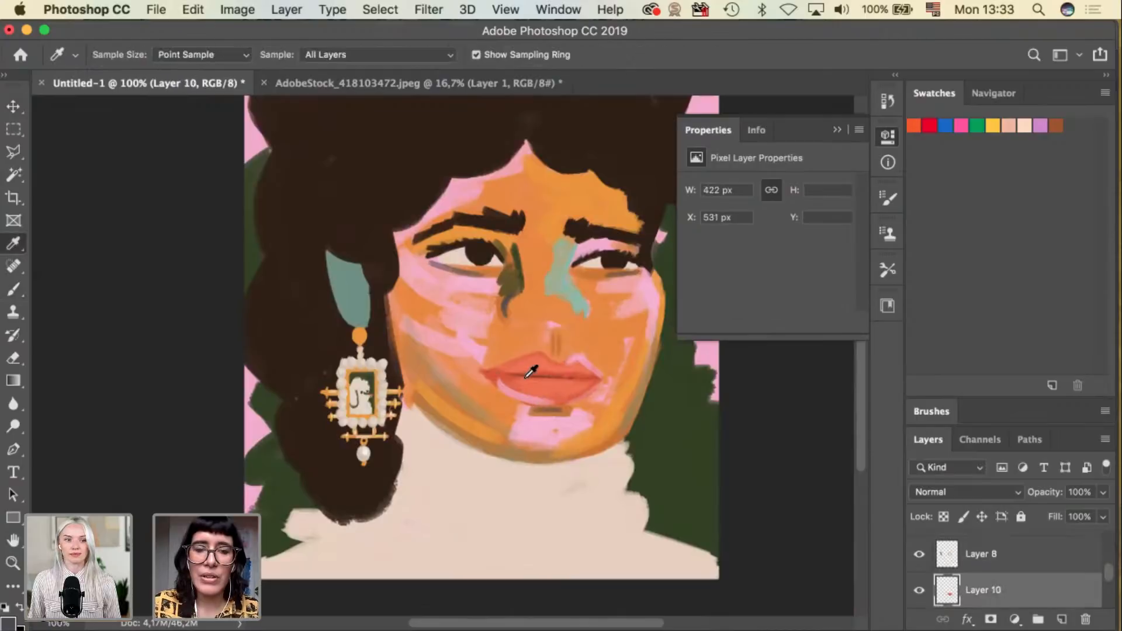
pyautogui.scroll(5, 1099, 578)
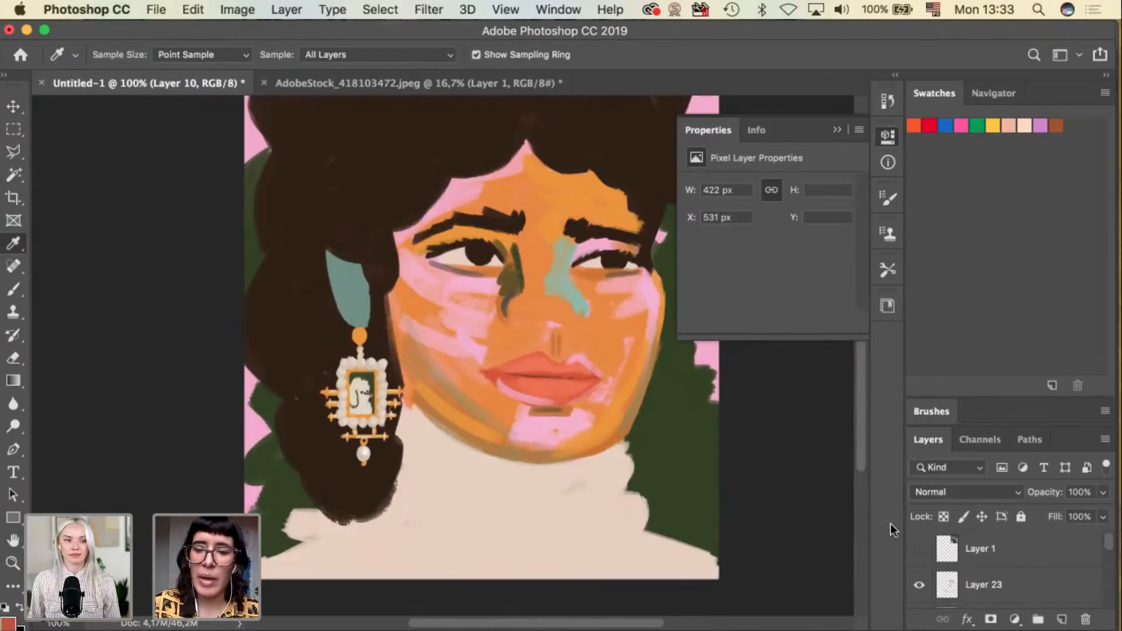
pyautogui.moveTo(619, 349)
pyautogui.mouseDown()
pyautogui.moveTo(556, 491)
pyautogui.moveTo(566, 483)
pyautogui.moveTo(546, 471)
pyautogui.mouseUp()
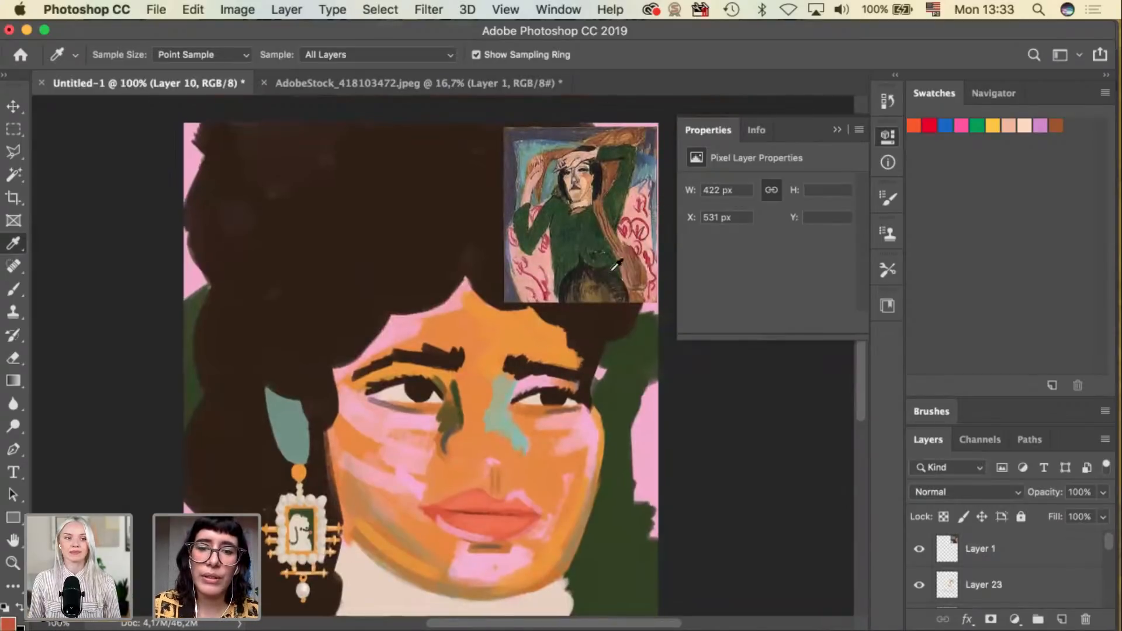
pyautogui.click(587, 297)
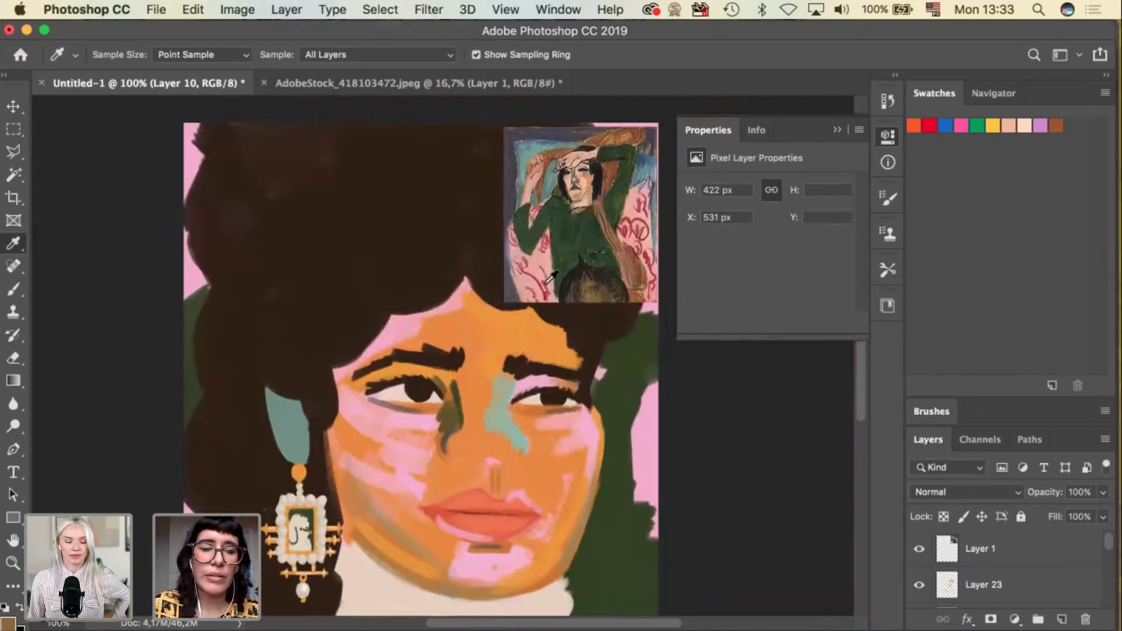
pyautogui.click(587, 286)
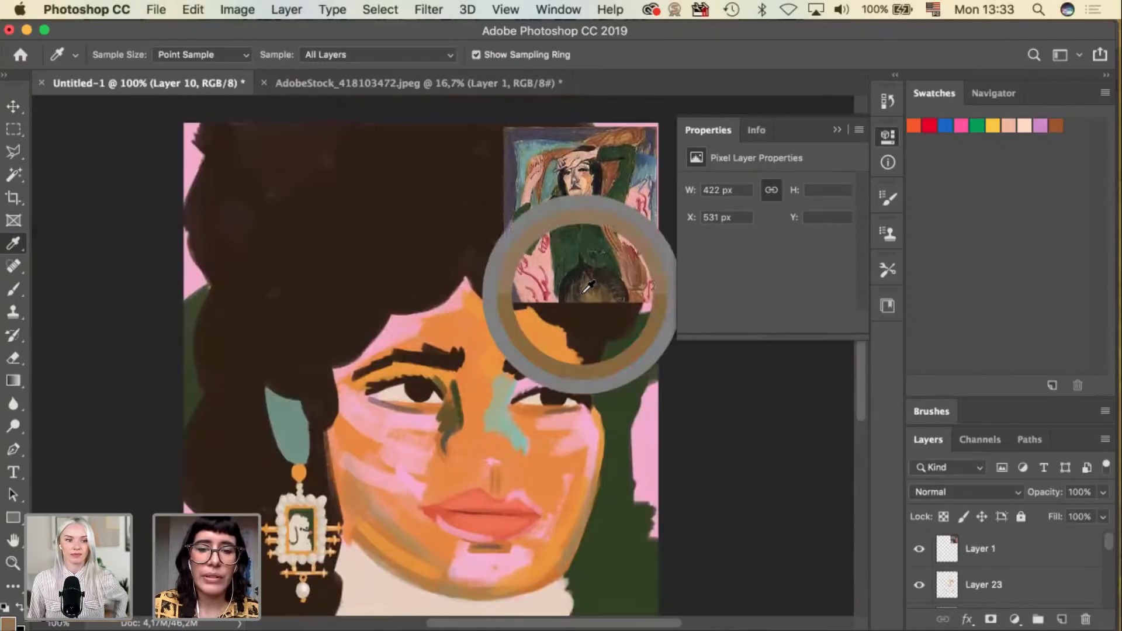
pyautogui.click(550, 259)
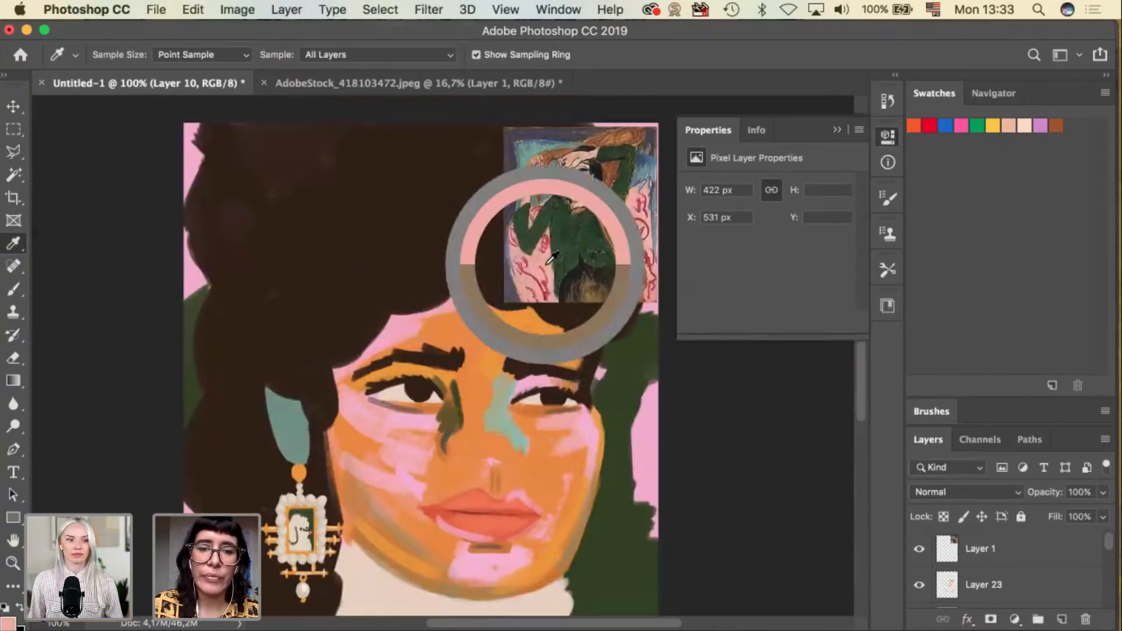
pyautogui.click(545, 261)
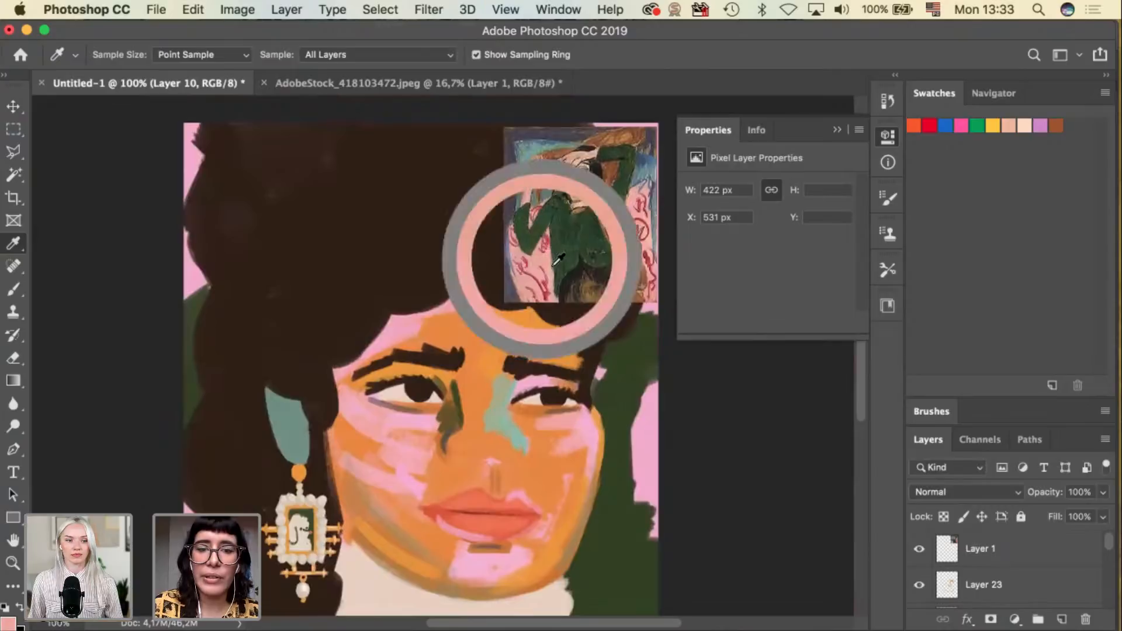
pyautogui.press('v')
pyautogui.click(982, 549)
pyautogui.click(919, 549)
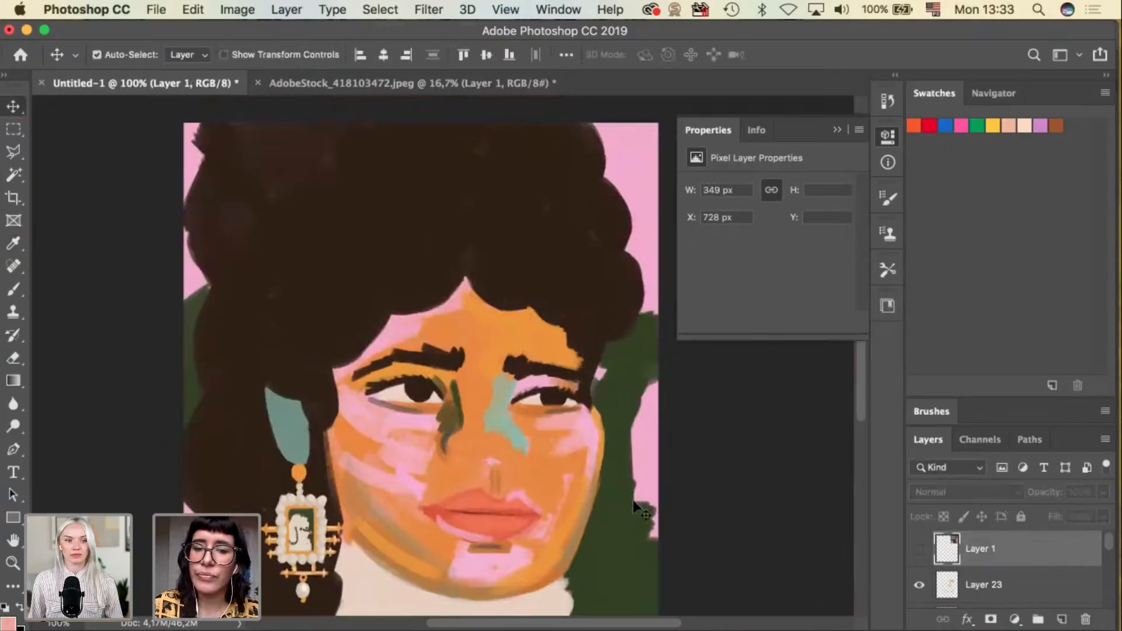
# Return to Layer 23 and paint the sampled salmon pink on the nostril beside the green shadow at 30 px, undoing unwanted strokes.
pyautogui.click(561, 485)
pyautogui.press('b')
pyautogui.press('v')
pyautogui.press('b')
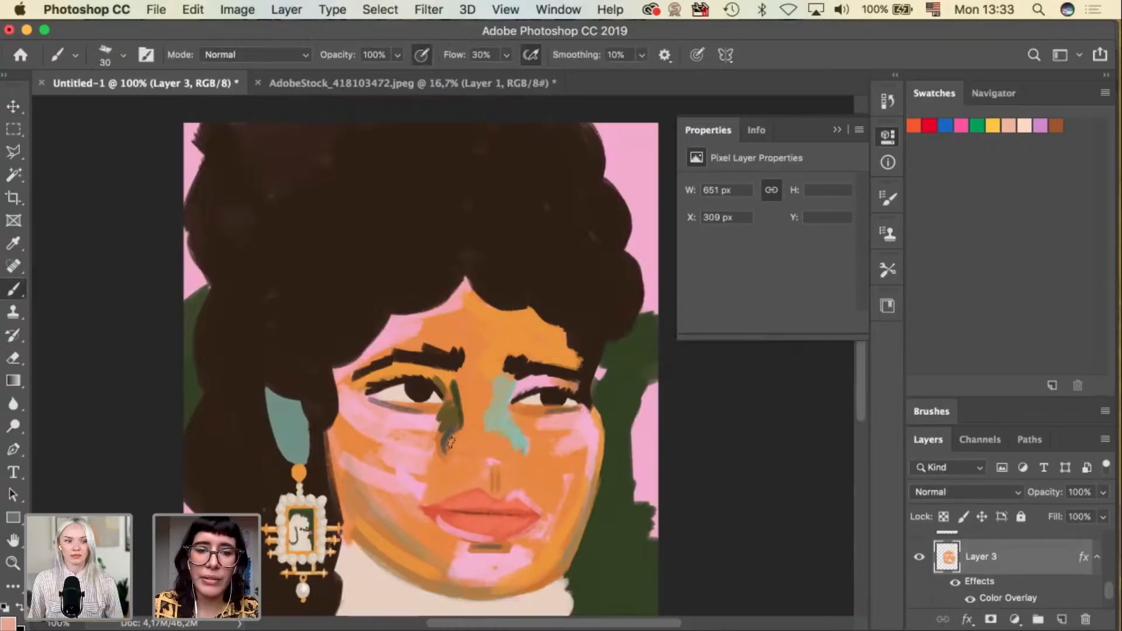
pyautogui.keyDown('super'); pyautogui.click(468, 438); pyautogui.keyUp('super')
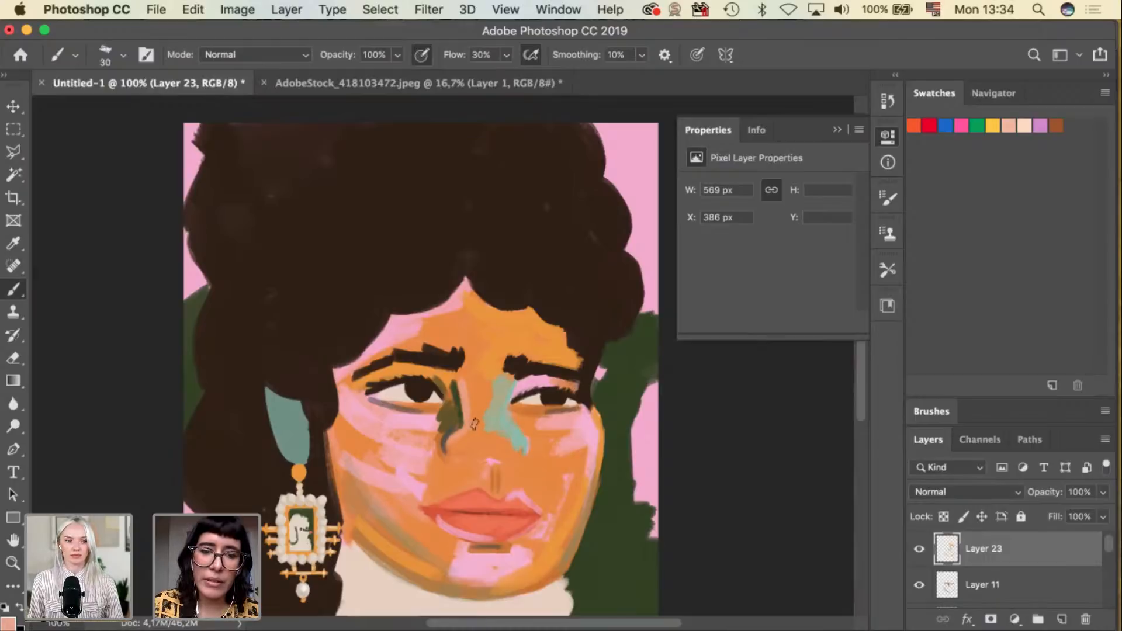
pyautogui.press('super+z')
pyautogui.press('super+z')
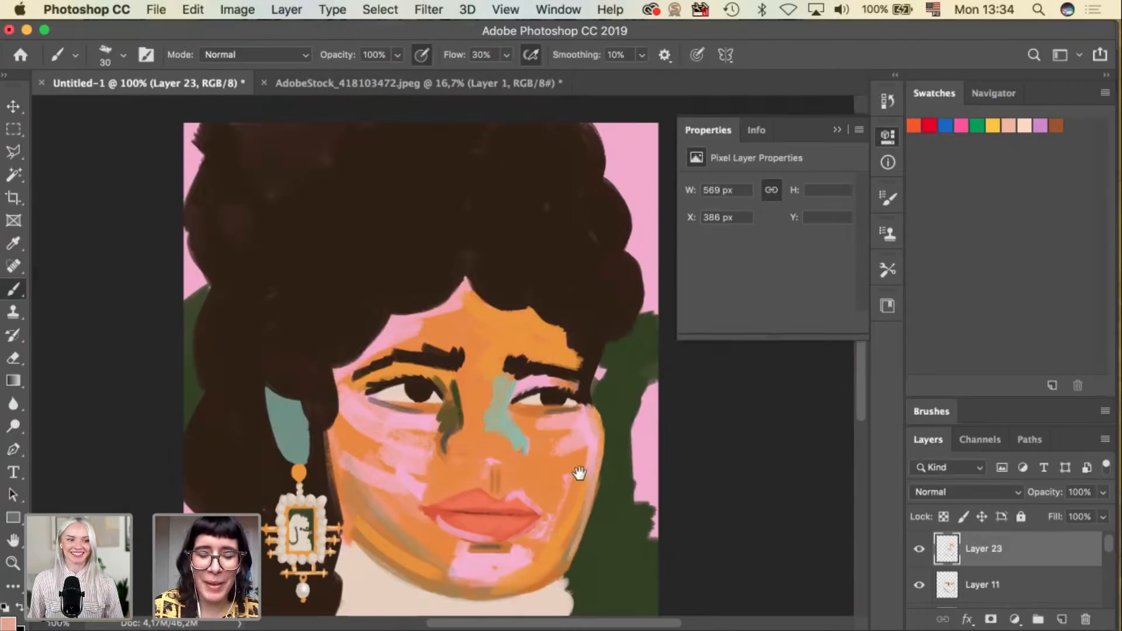
pyautogui.scroll(-3, 530, 484)
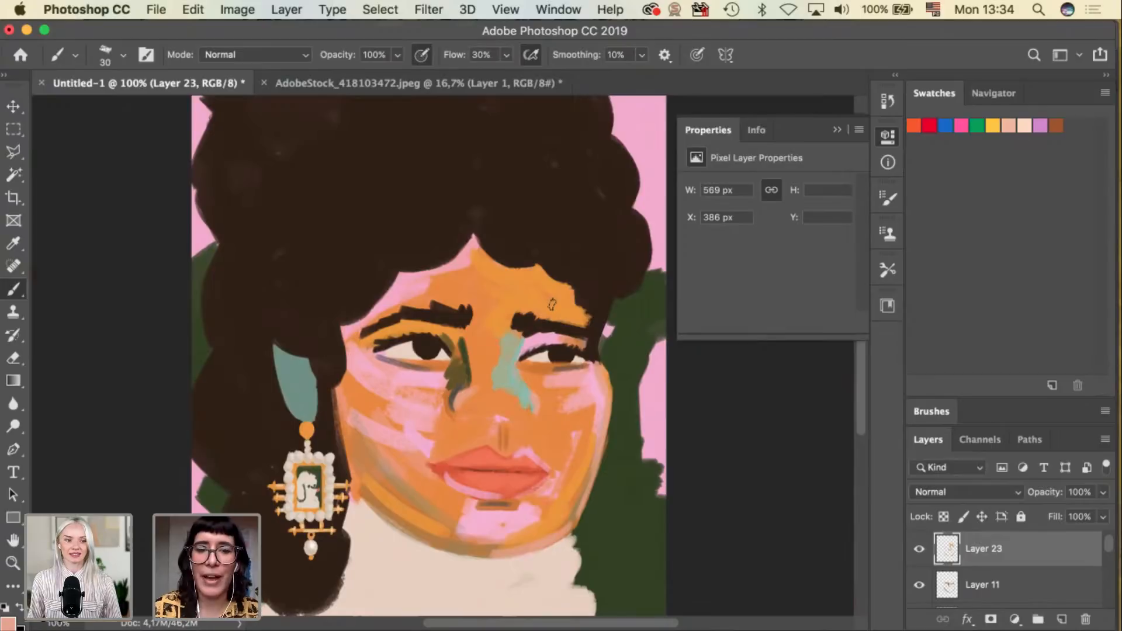
# Sample the orange beneath the lips, darken it to #b0671f, and outline the underside of the nose with the 25 px brush.
pyautogui.press('i')
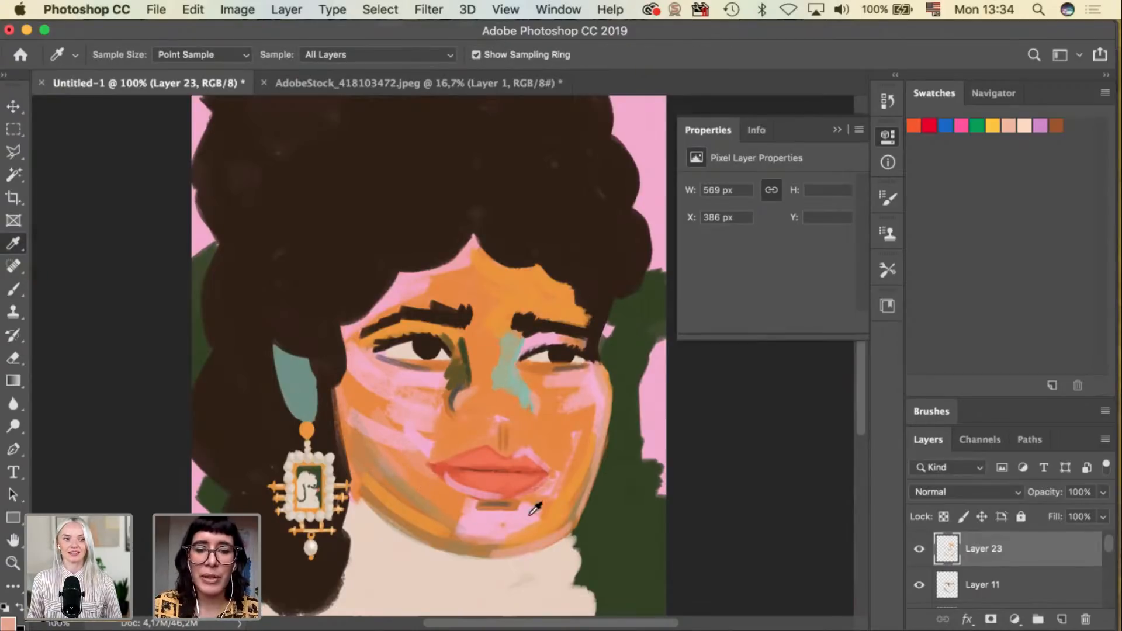
pyautogui.click(512, 508)
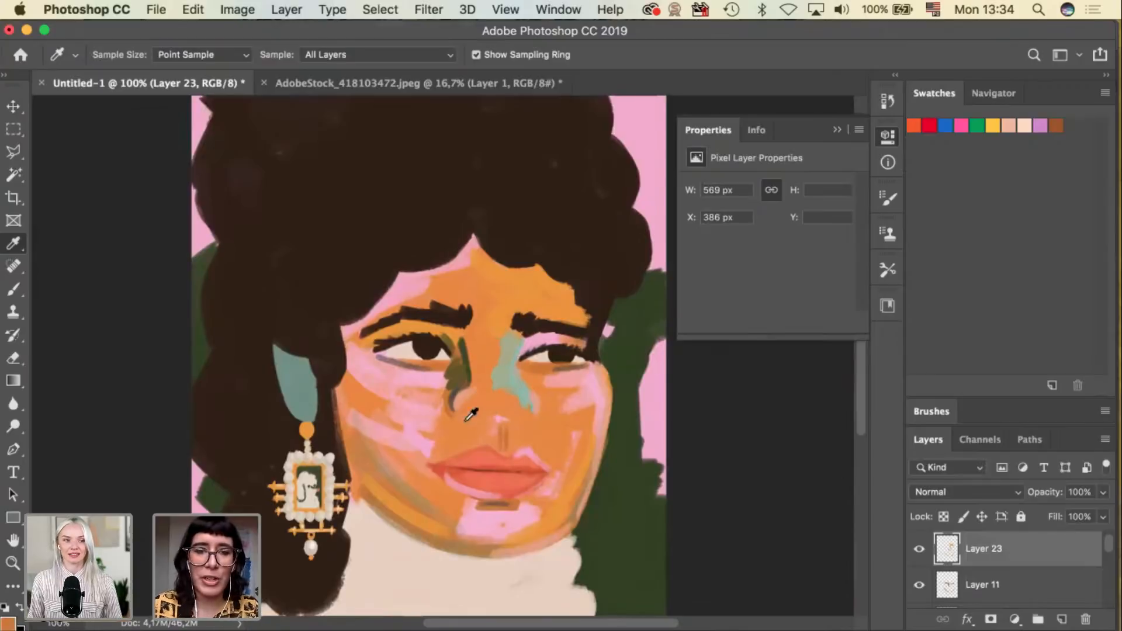
pyautogui.press('b')
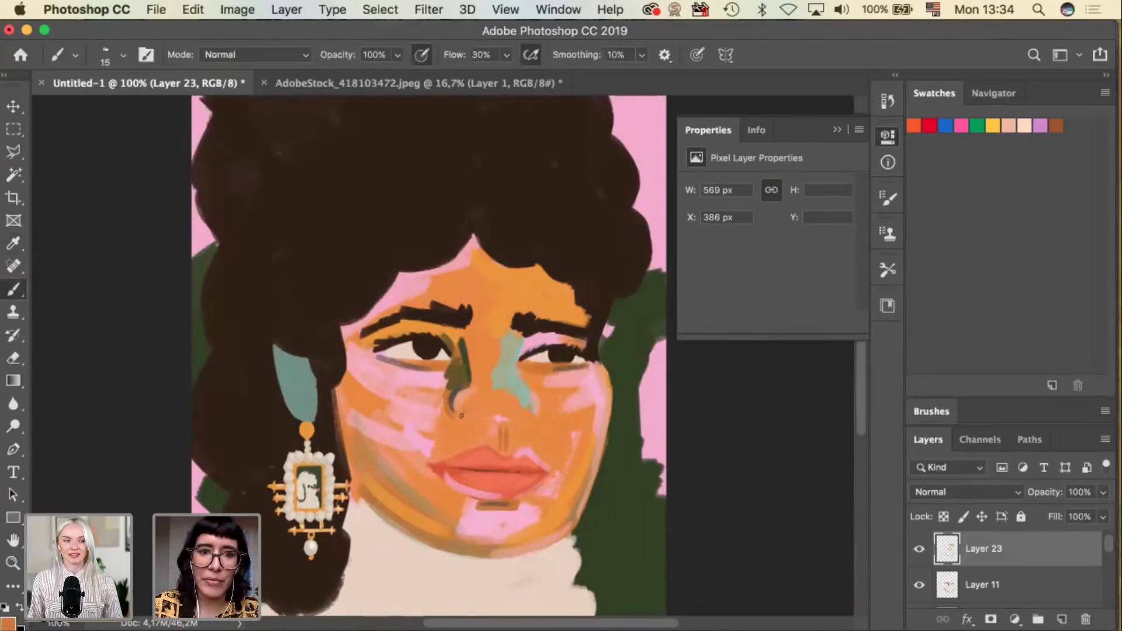
pyautogui.moveTo(483, 418); pyautogui.dragTo(508, 419)
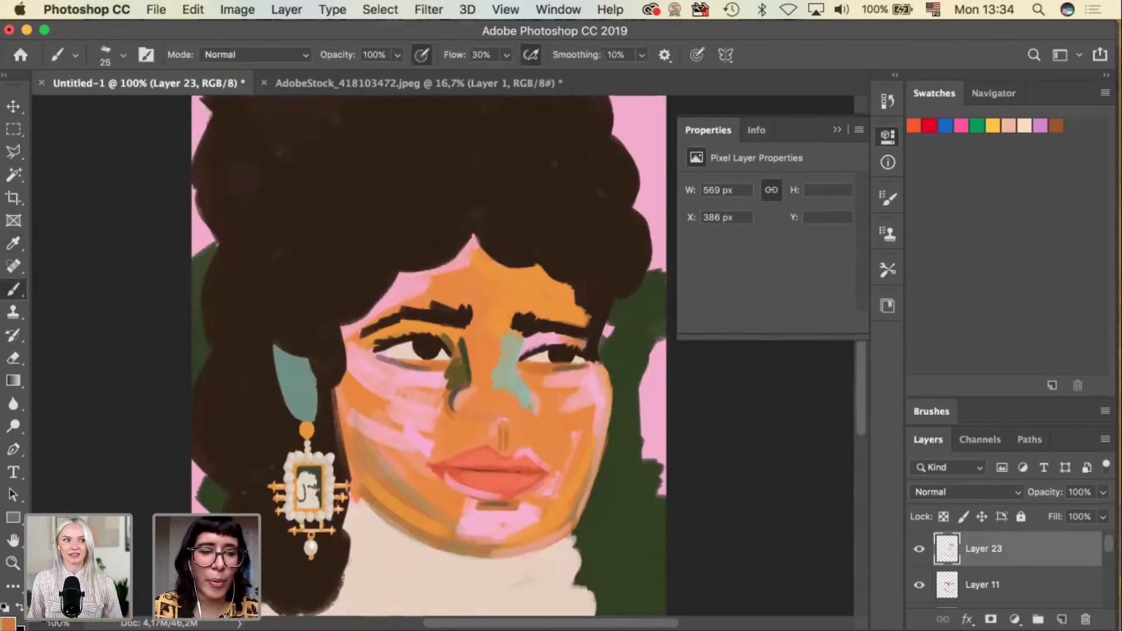
pyautogui.click(449, 412)
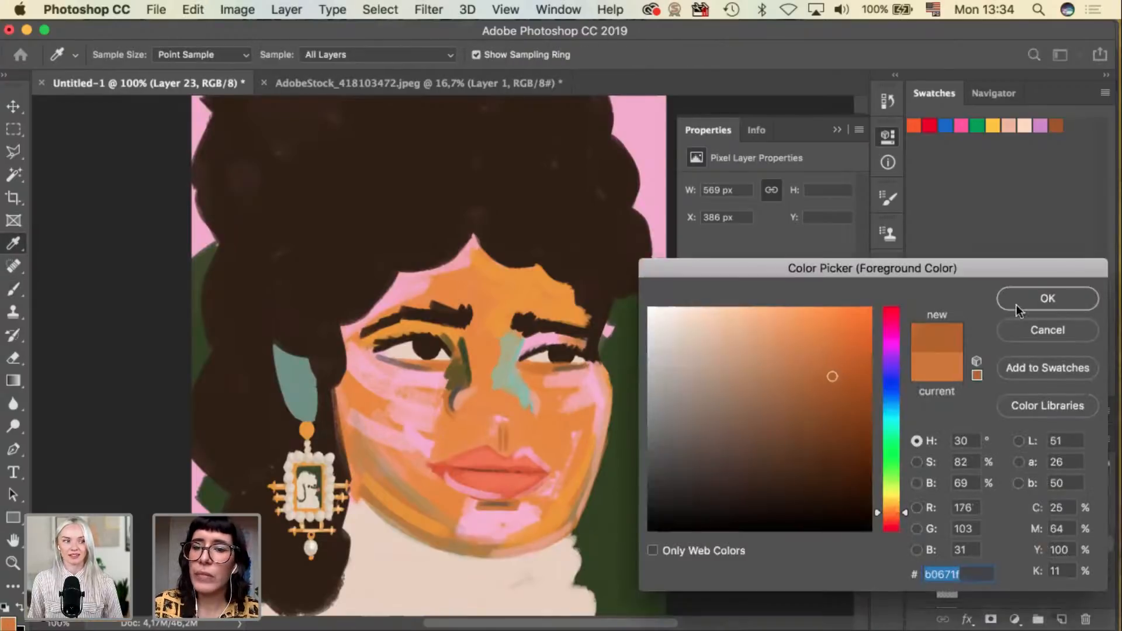
pyautogui.press('Return')
pyautogui.moveTo(457, 415); pyautogui.dragTo(496, 417)
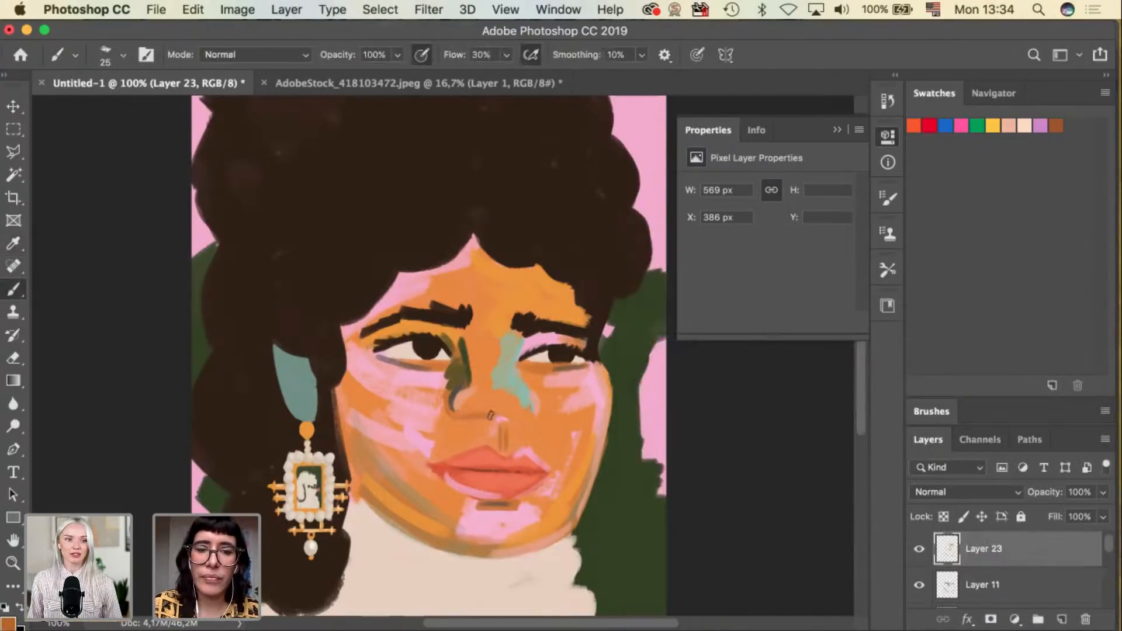
pyautogui.press('super+z')
pyautogui.press('super+z')
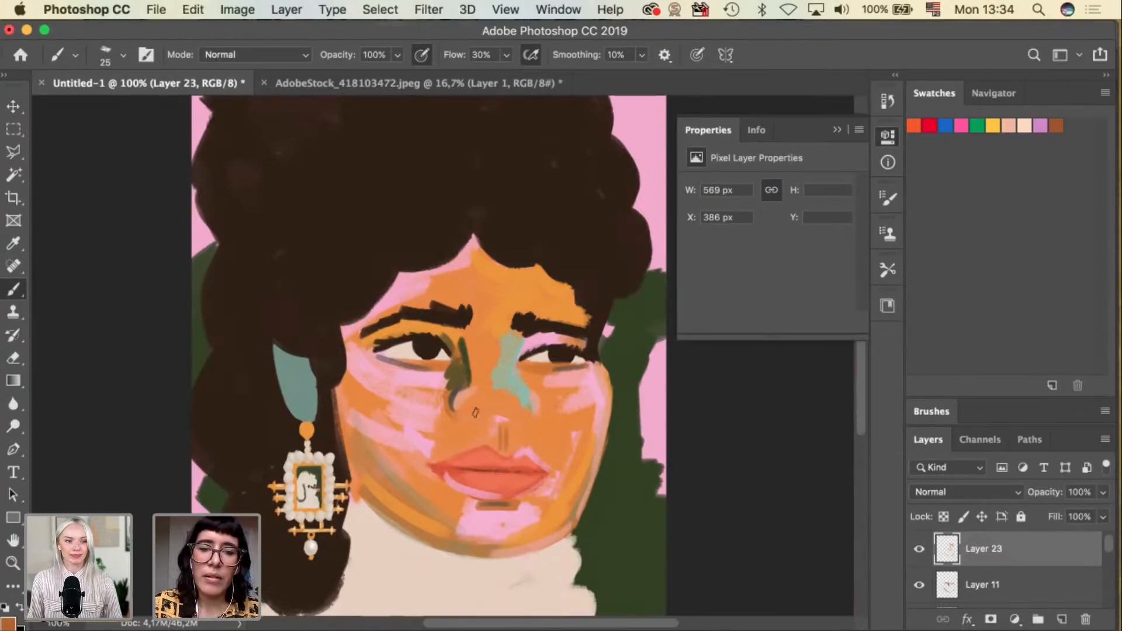
pyautogui.moveTo(454, 412); pyautogui.dragTo(482, 417)
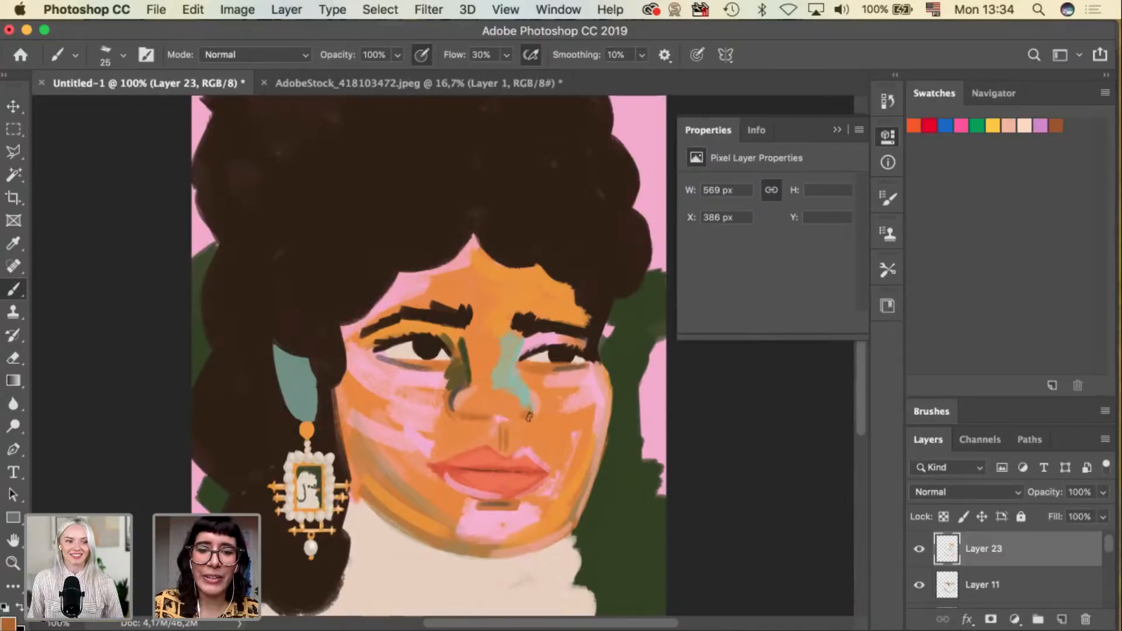
pyautogui.press('super+z')
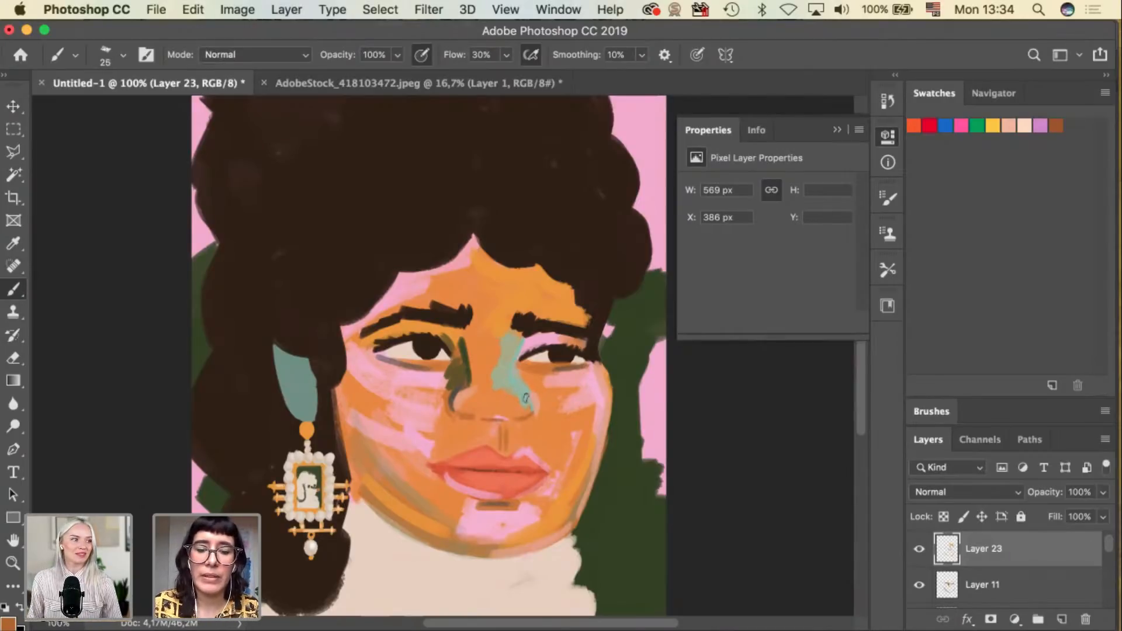
# Sample the cream of the eye white and paint highlights on the nostril, nose bridge, lips and outer eye corner.
pyautogui.keyDown('alt'); pyautogui.click(408, 355); pyautogui.keyUp('alt')
pyautogui.moveTo(521, 414); pyautogui.dragTo(531, 404)
pyautogui.press('super+z')
pyautogui.moveTo(506, 343); pyautogui.dragTo(502, 389)
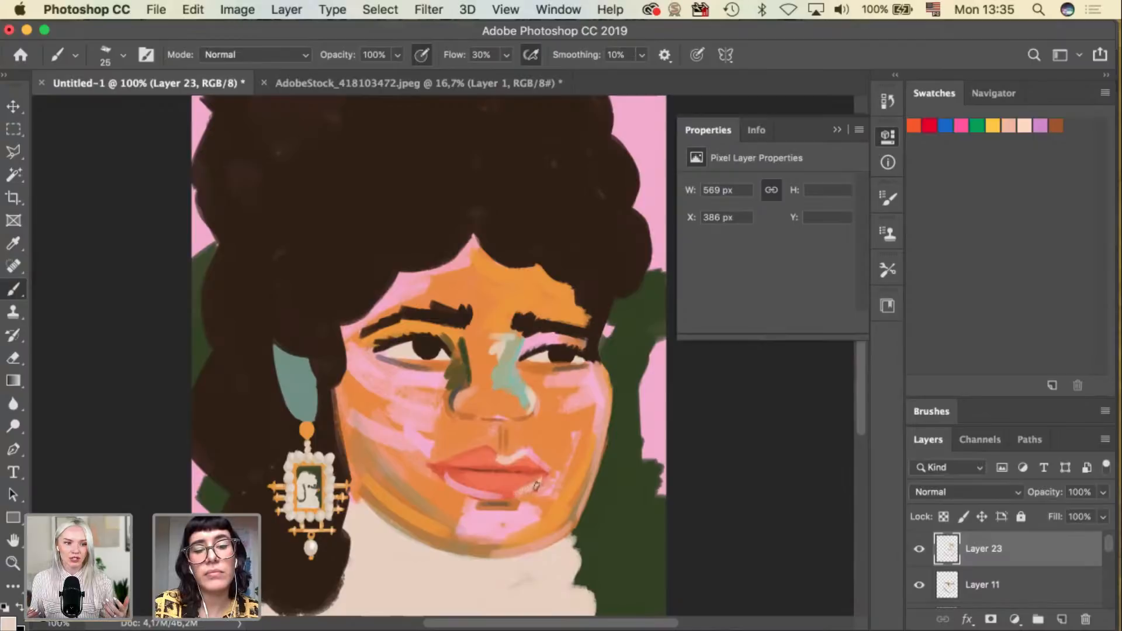
pyautogui.moveTo(367, 344); pyautogui.dragTo(358, 337)
# Sample the muted mauve beside the eye and shade the forehead hairline and chin edge at 35 px and the green-shaded nostril at 30 px.
pyautogui.keyDown('alt'); pyautogui.click(390, 360); pyautogui.keyUp('alt')
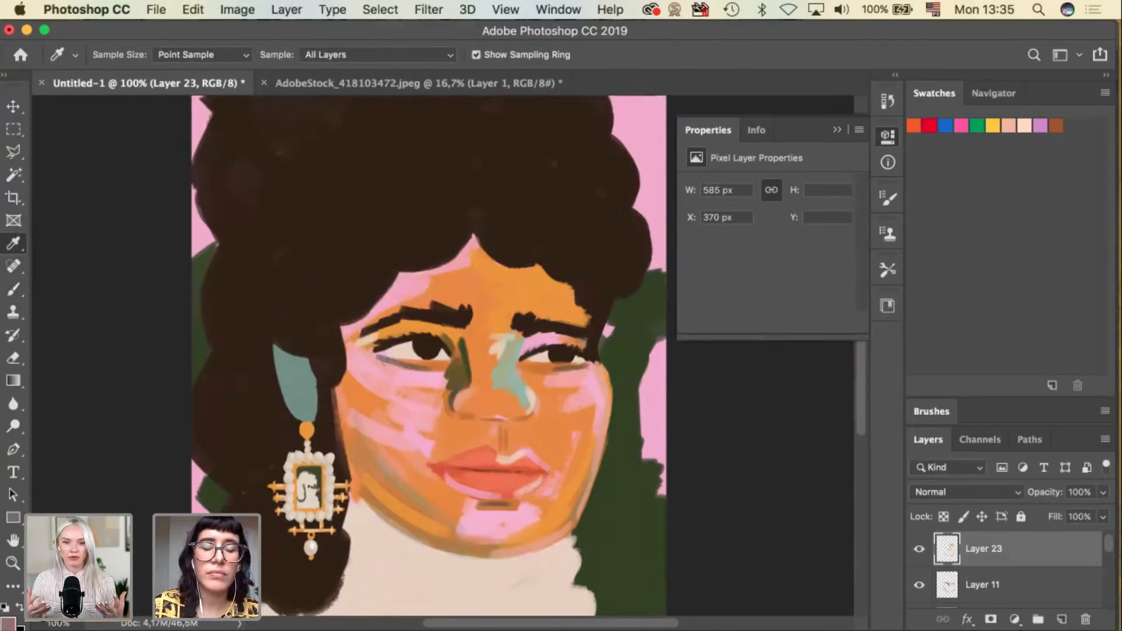
pyautogui.press(']')
pyautogui.moveTo(477, 231)
pyautogui.mouseDown()
pyautogui.moveTo(484, 262)
pyautogui.moveTo(556, 259)
pyautogui.moveTo(522, 270)
pyautogui.moveTo(536, 263)
pyautogui.moveTo(611, 282)
pyautogui.mouseUp()
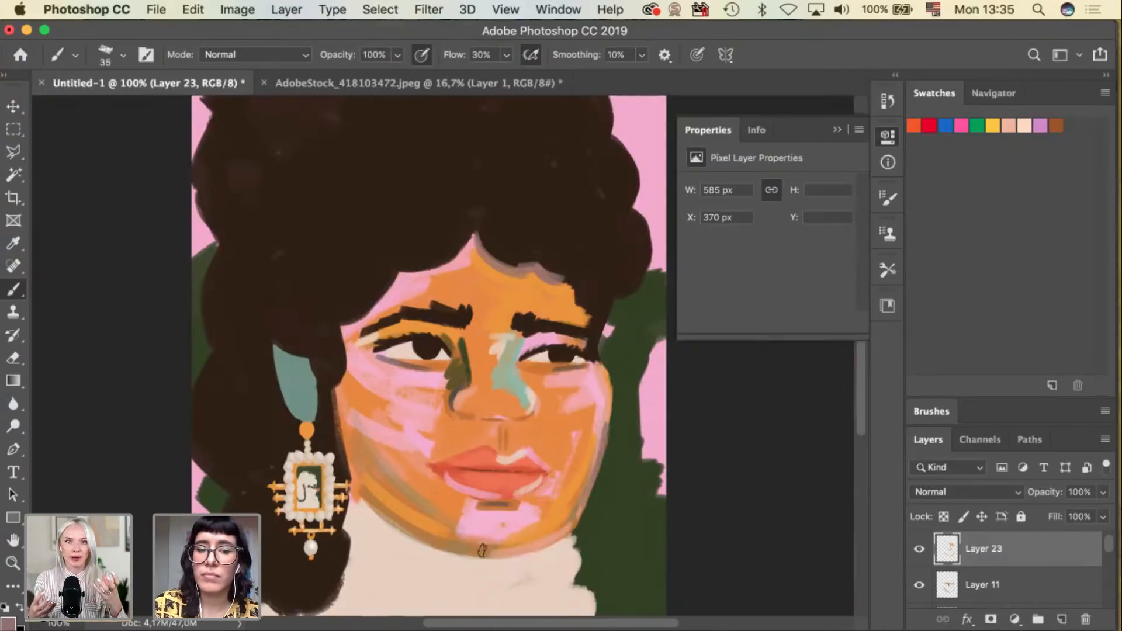
pyautogui.moveTo(482, 551); pyautogui.dragTo(533, 541)
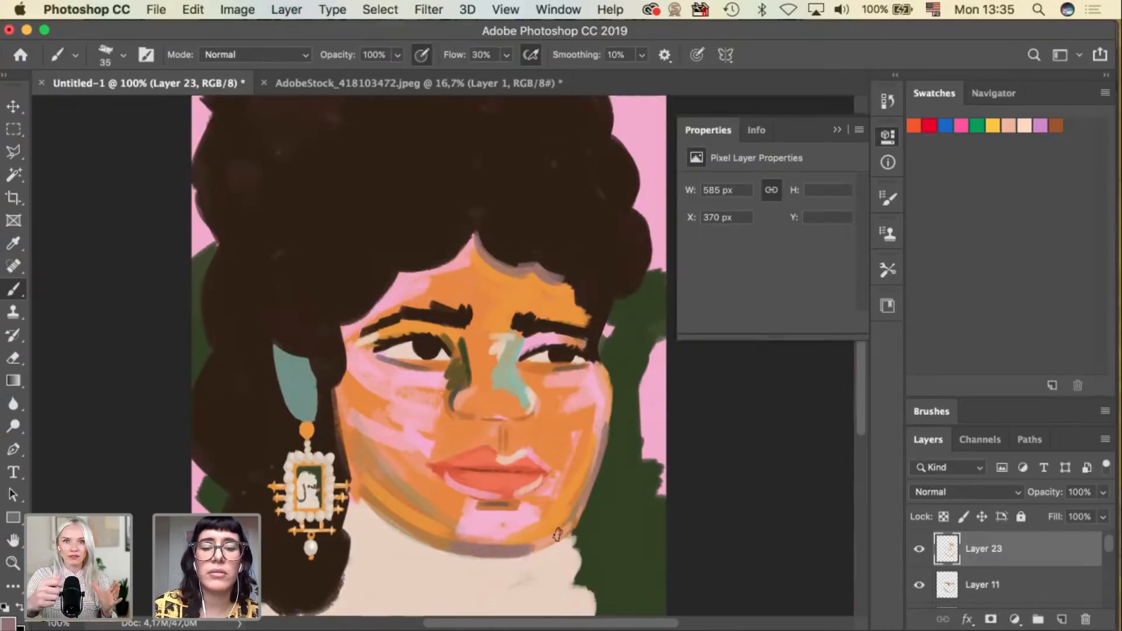
pyautogui.press('[')
pyautogui.moveTo(453, 400); pyautogui.dragTo(463, 414)
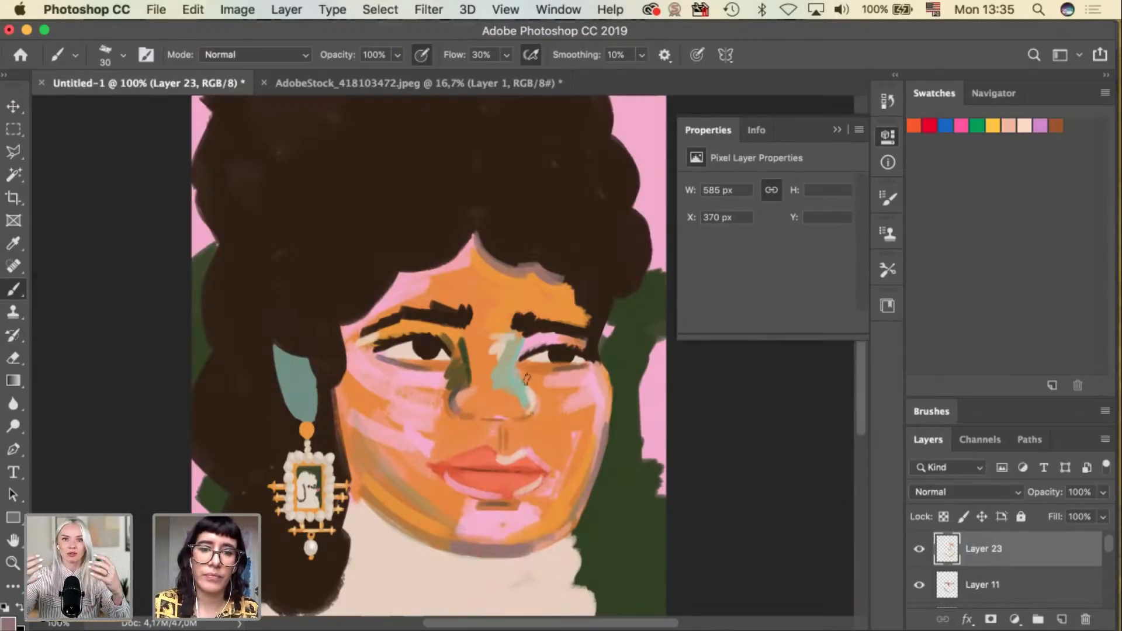
# Shade the edge of the ear and the outer edge of the far cheek and jaw with the mauve at 30 px.
pyautogui.press('[')
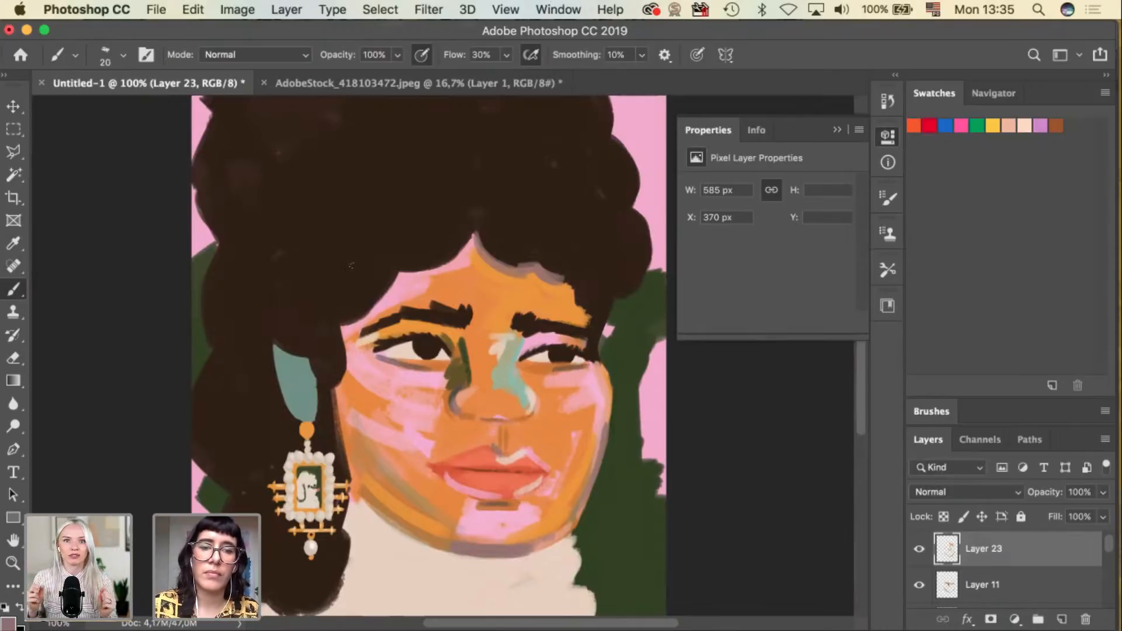
pyautogui.press(']')
pyautogui.moveTo(308, 416)
pyautogui.mouseDown()
pyautogui.moveTo(278, 357)
pyautogui.moveTo(300, 412)
pyautogui.mouseUp()
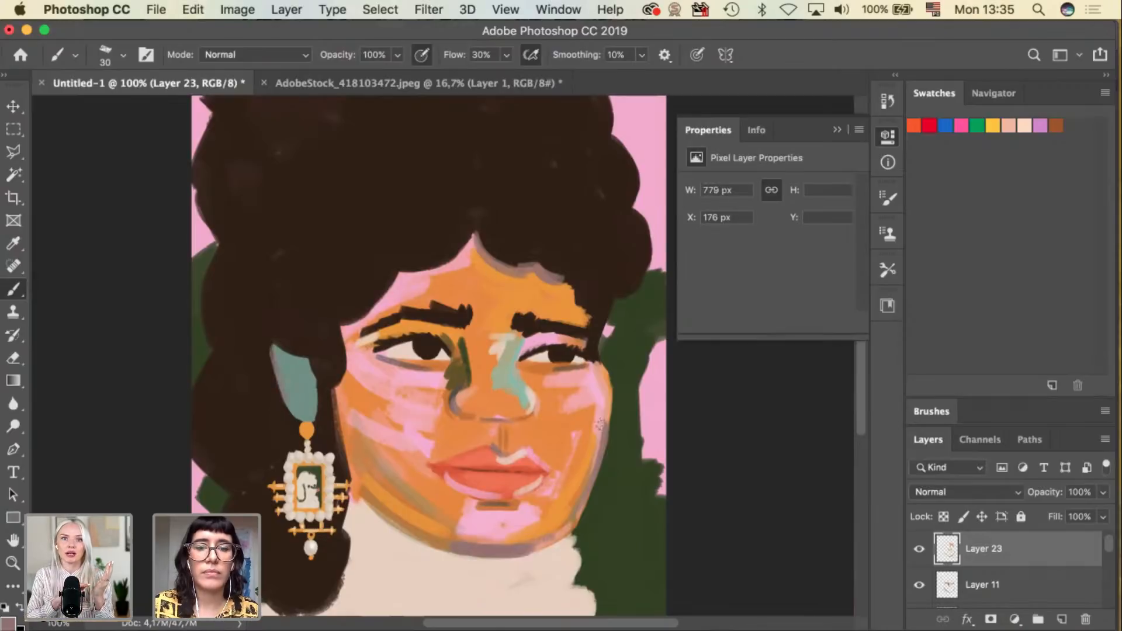
pyautogui.moveTo(609, 395); pyautogui.dragTo(577, 507)
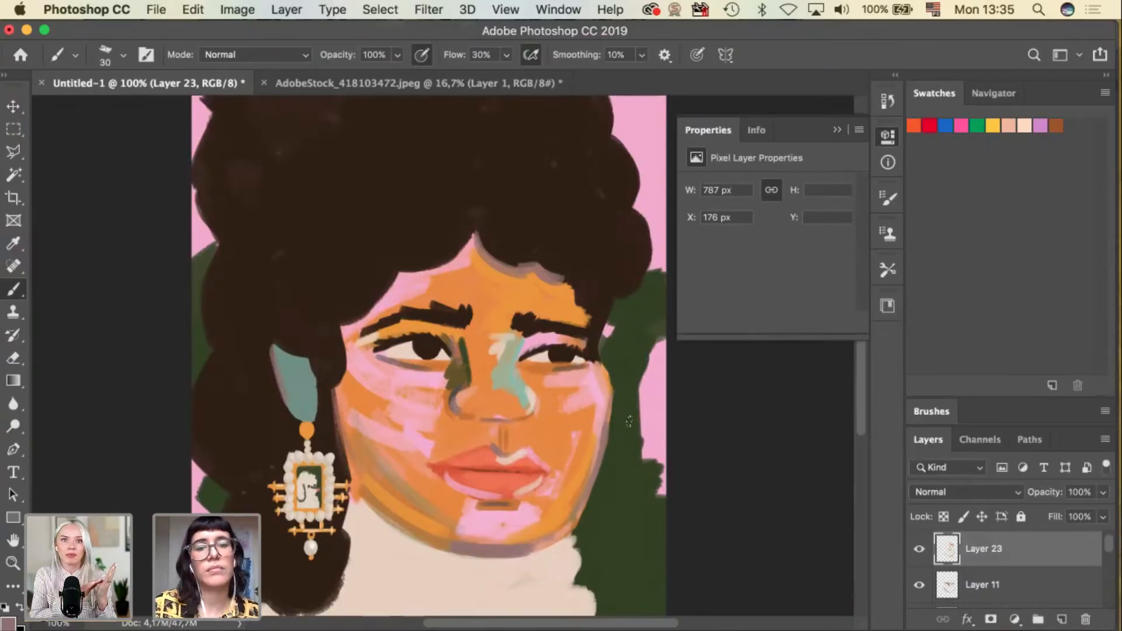
pyautogui.click(14, 473)
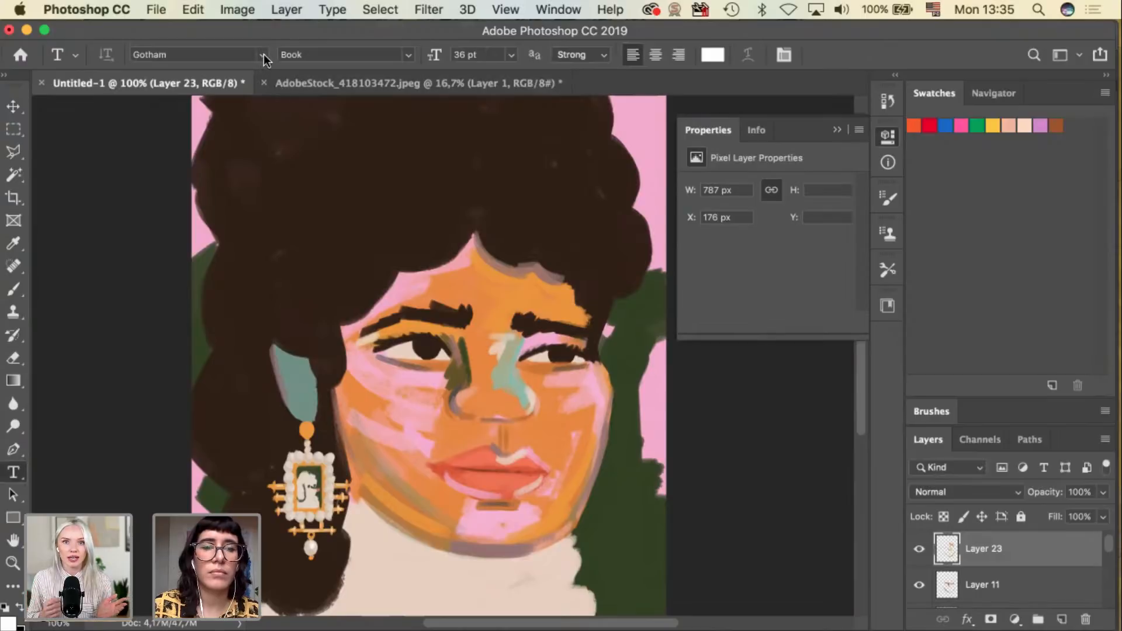
pyautogui.click(511, 55)
pyautogui.click(485, 277)
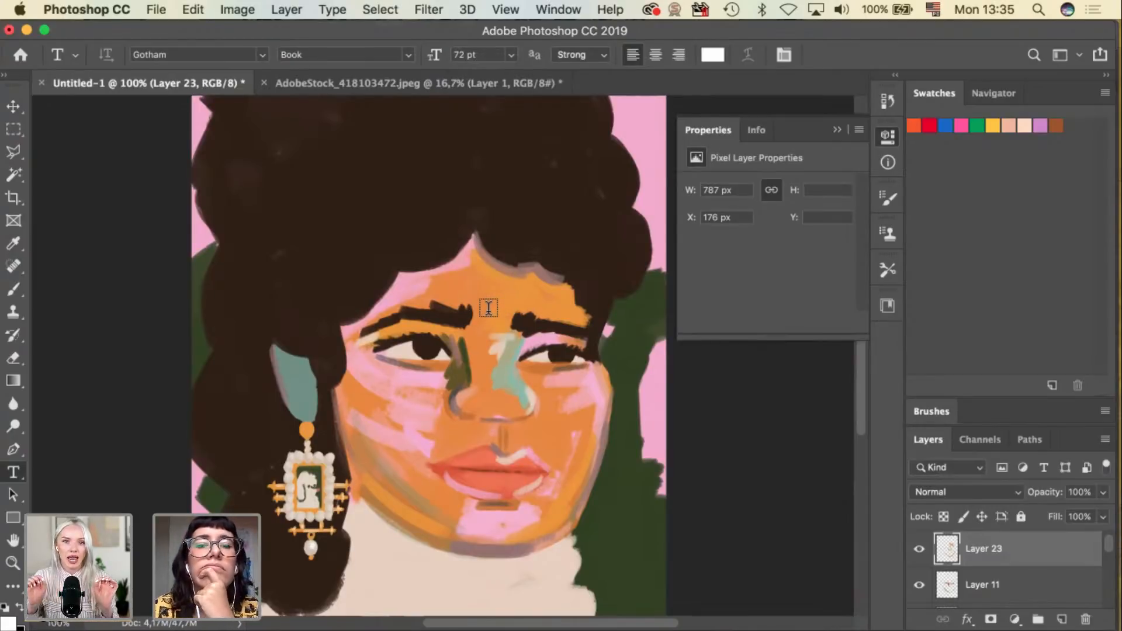
pyautogui.scroll(2, 489, 308)
pyautogui.press('super+minus')
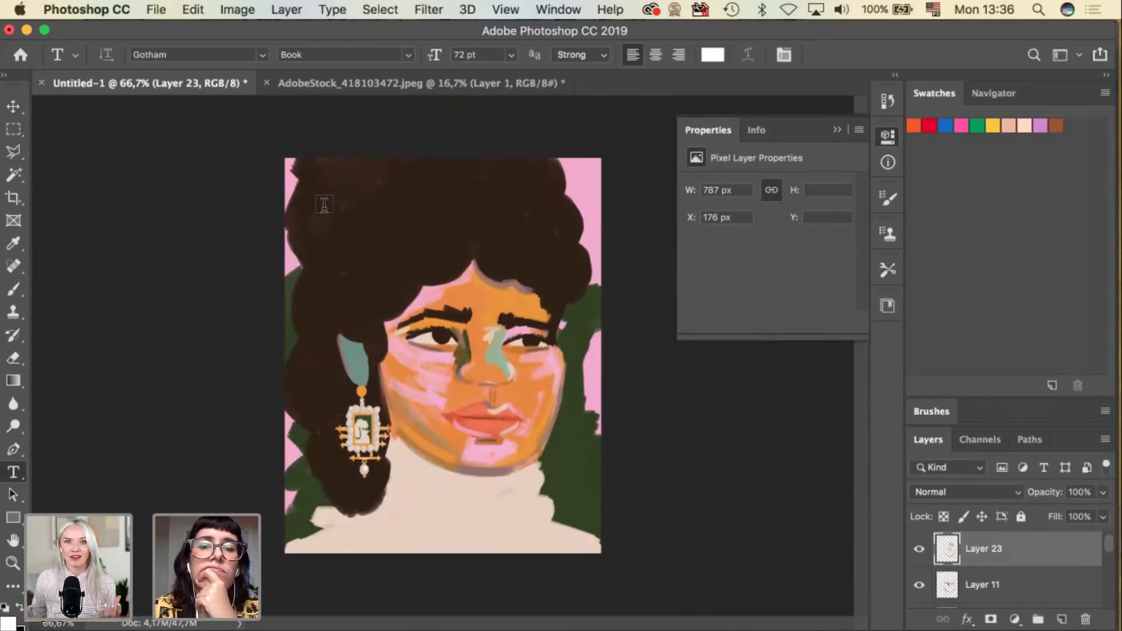
pyautogui.click(13, 107)
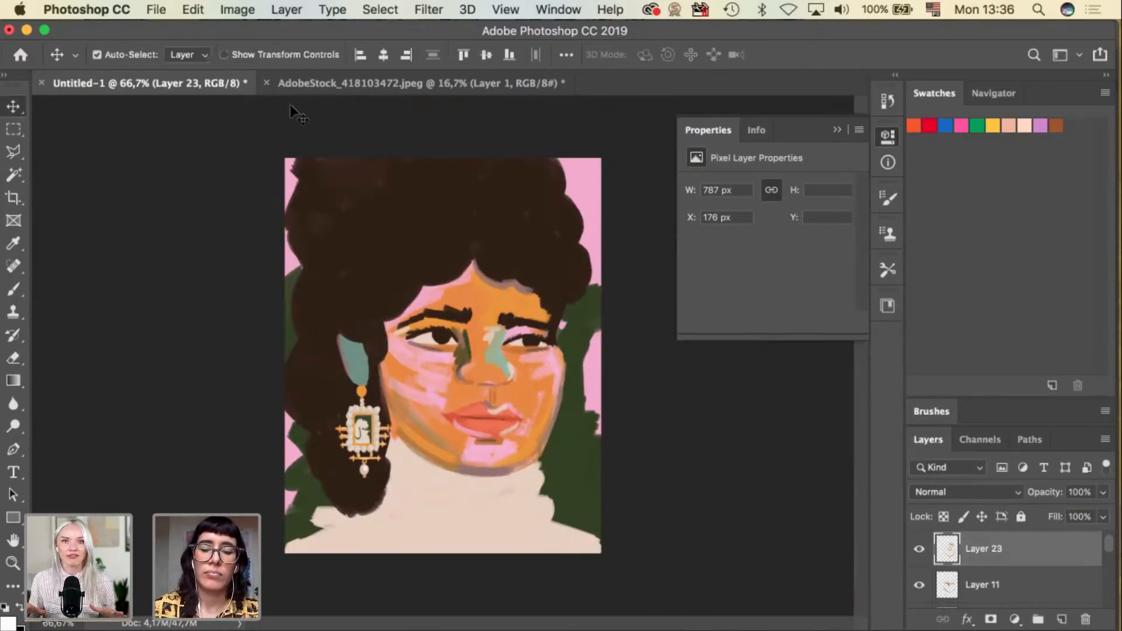
# Sample the orange of the nose, shift it to #f49054, and paint the nose and forehead at 30 px, undoing an unwanted stroke.
pyautogui.press('i')
pyautogui.click(495, 372)
pyautogui.click(8, 623)
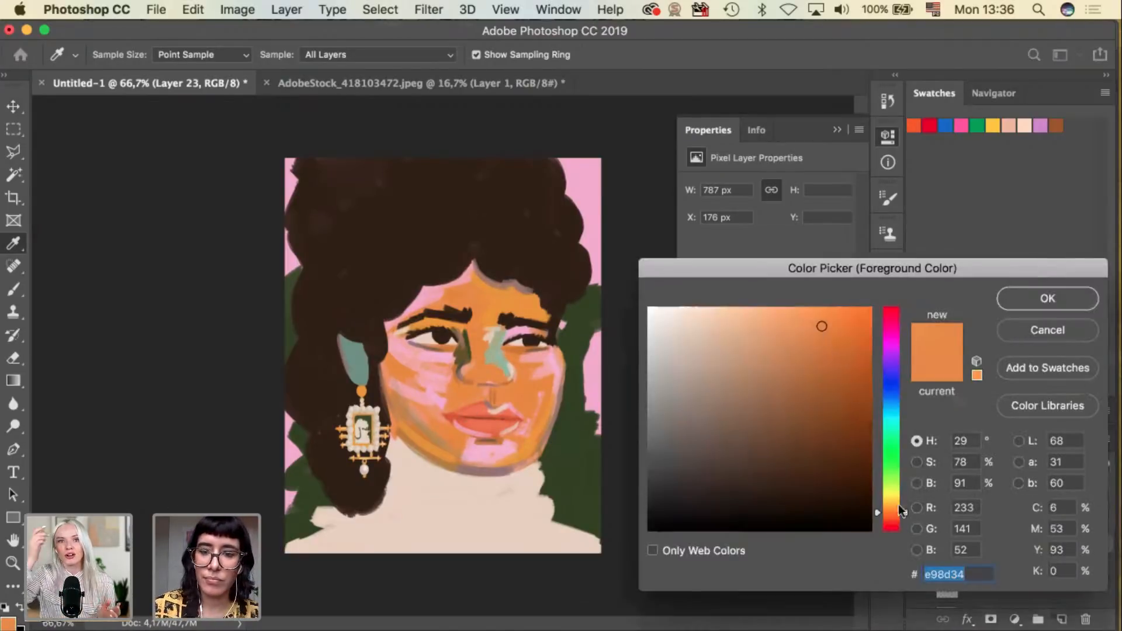
pyautogui.moveTo(894, 512); pyautogui.dragTo(893, 517)
pyautogui.moveTo(788, 330); pyautogui.dragTo(796, 321)
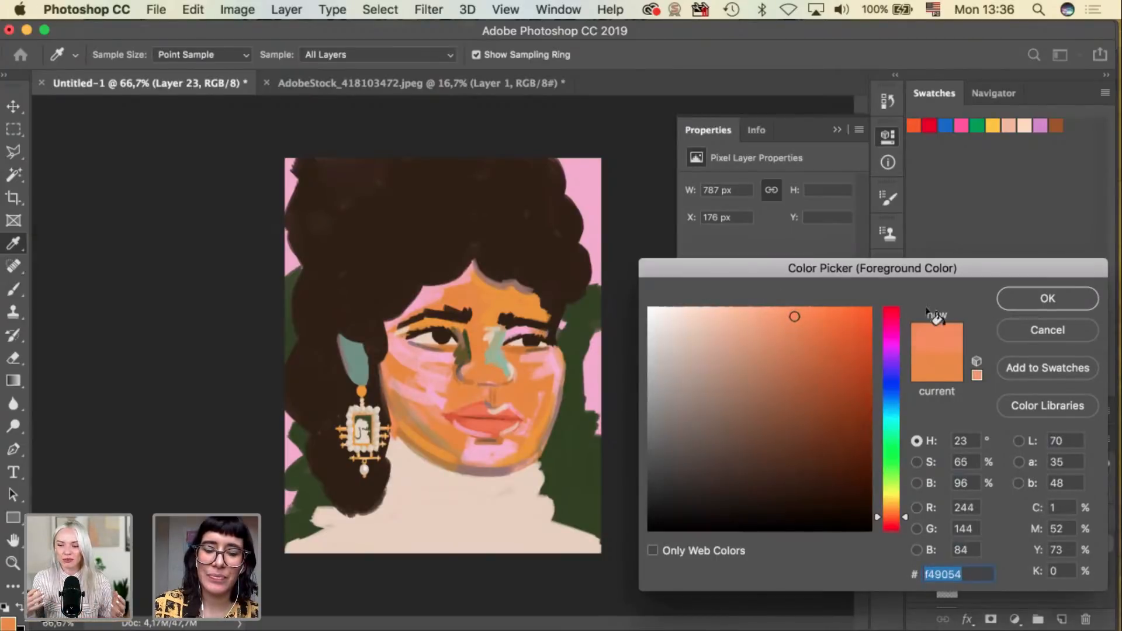
pyautogui.click(1030, 301)
pyautogui.press('super+equal')
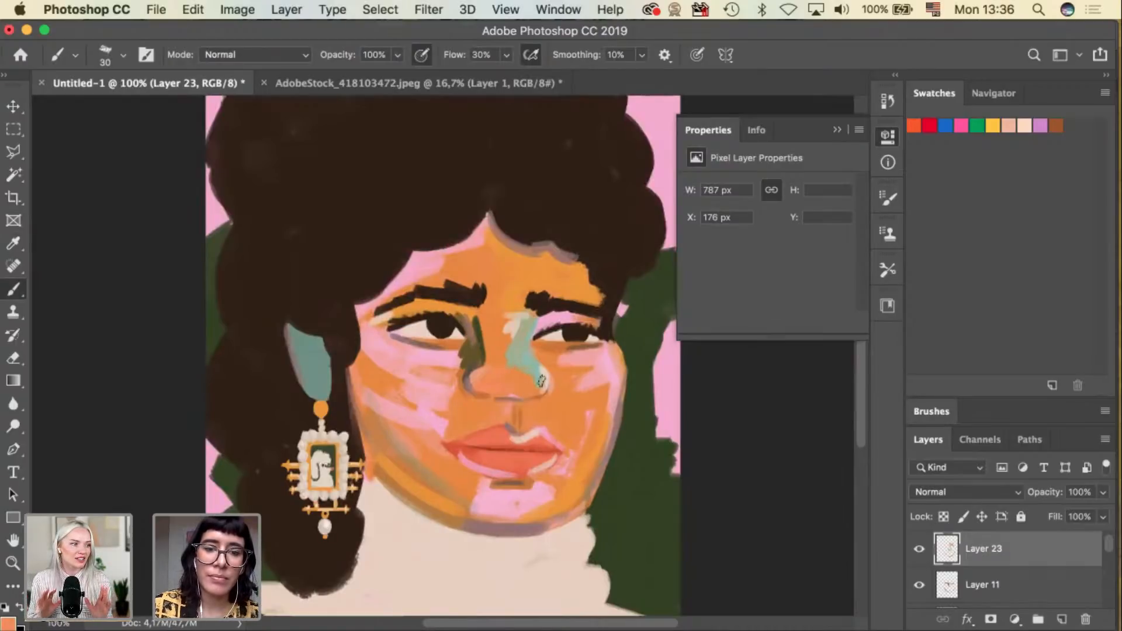
pyautogui.press('super+z')
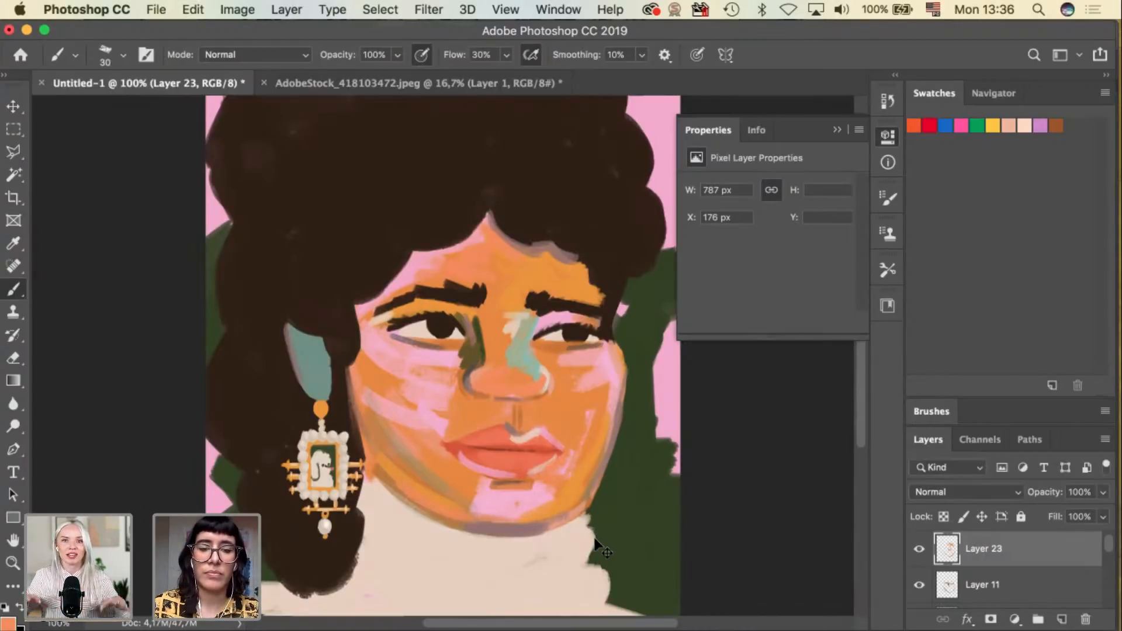
# Sample the dark green of the background and paint rough fold lines across the cream turtleneck on Layer 5 at 40 px.
pyautogui.press('super+minus')
pyautogui.press('i')
pyautogui.click(375, 351)
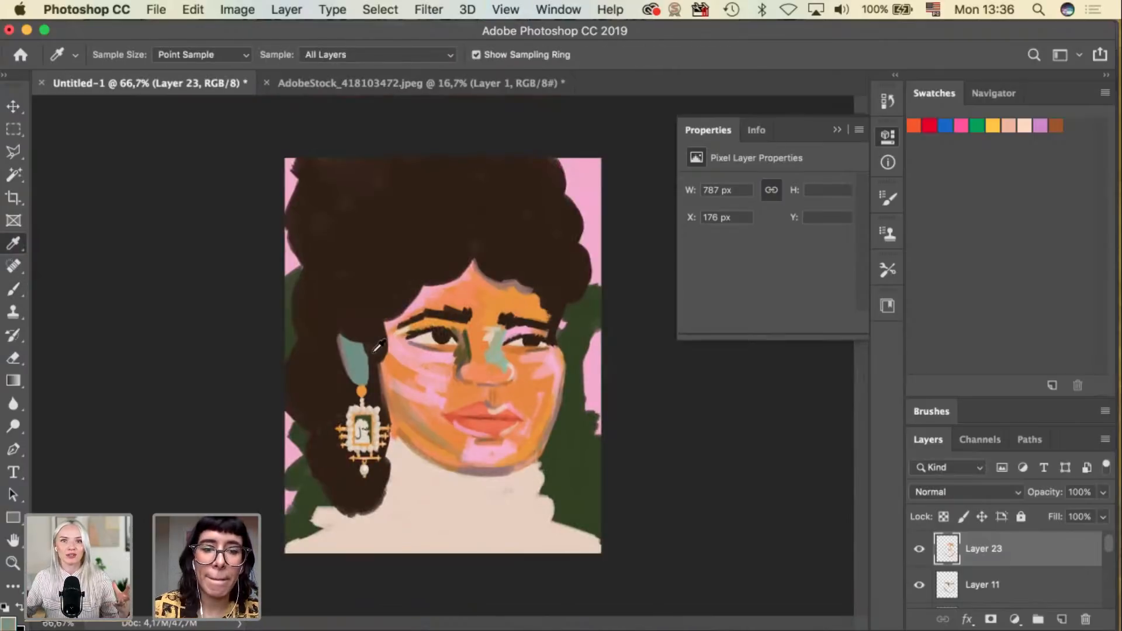
pyautogui.keyDown('super'); pyautogui.click(574, 476); pyautogui.keyUp('super')
pyautogui.keyDown('super'); pyautogui.click(501, 523); pyautogui.keyUp('super')
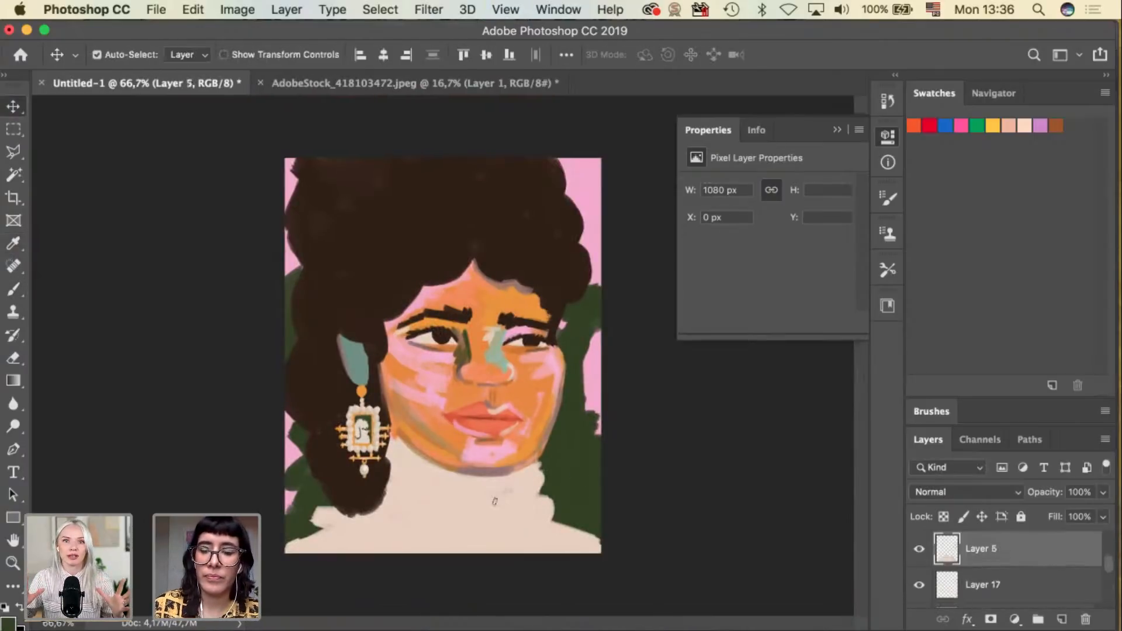
pyautogui.press('b')
pyautogui.moveTo(438, 511)
pyautogui.mouseDown()
pyautogui.moveTo(540, 494)
pyautogui.moveTo(325, 541)
pyautogui.mouseUp()
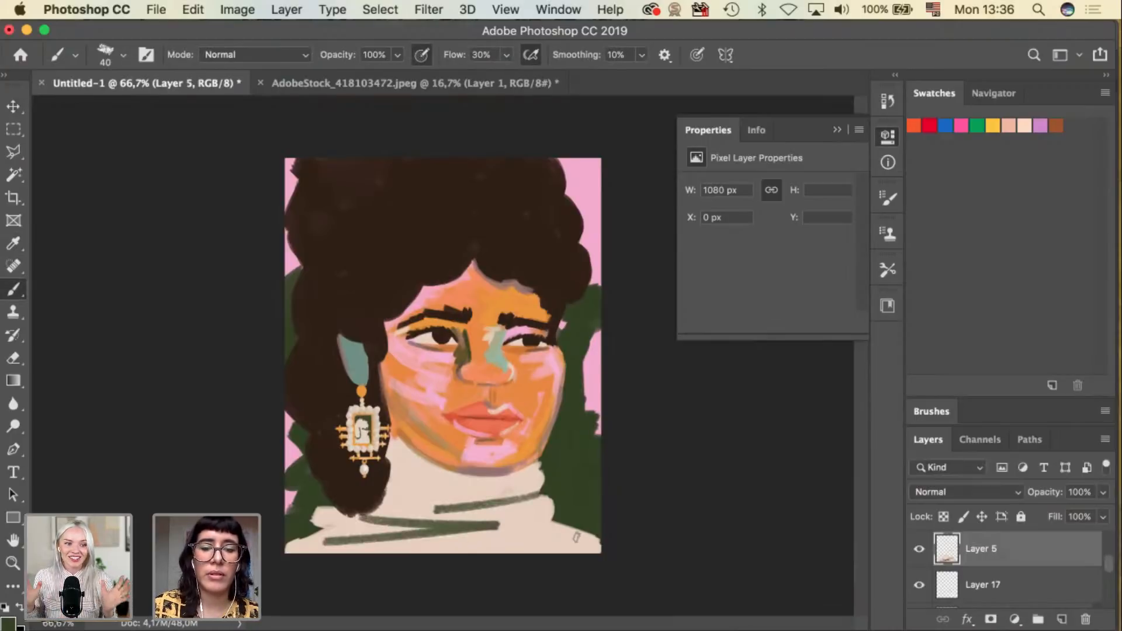
pyautogui.moveTo(532, 534); pyautogui.dragTo(605, 545)
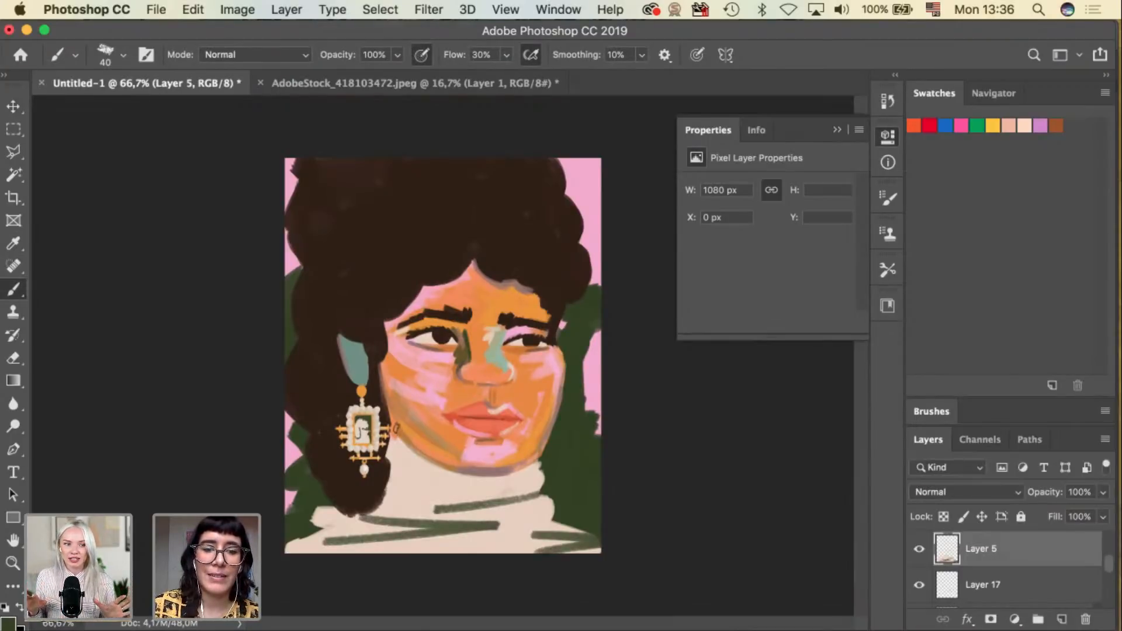
pyautogui.keyDown('super'); pyautogui.click(398, 439); pyautogui.keyUp('super')
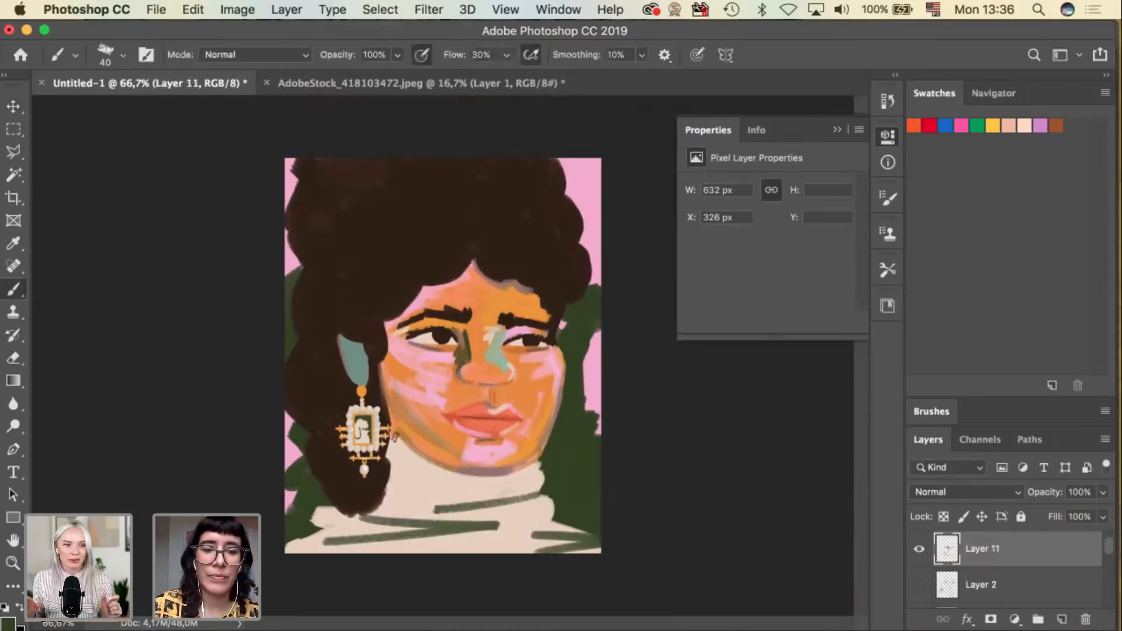
pyautogui.moveTo(412, 447); pyautogui.dragTo(488, 469)
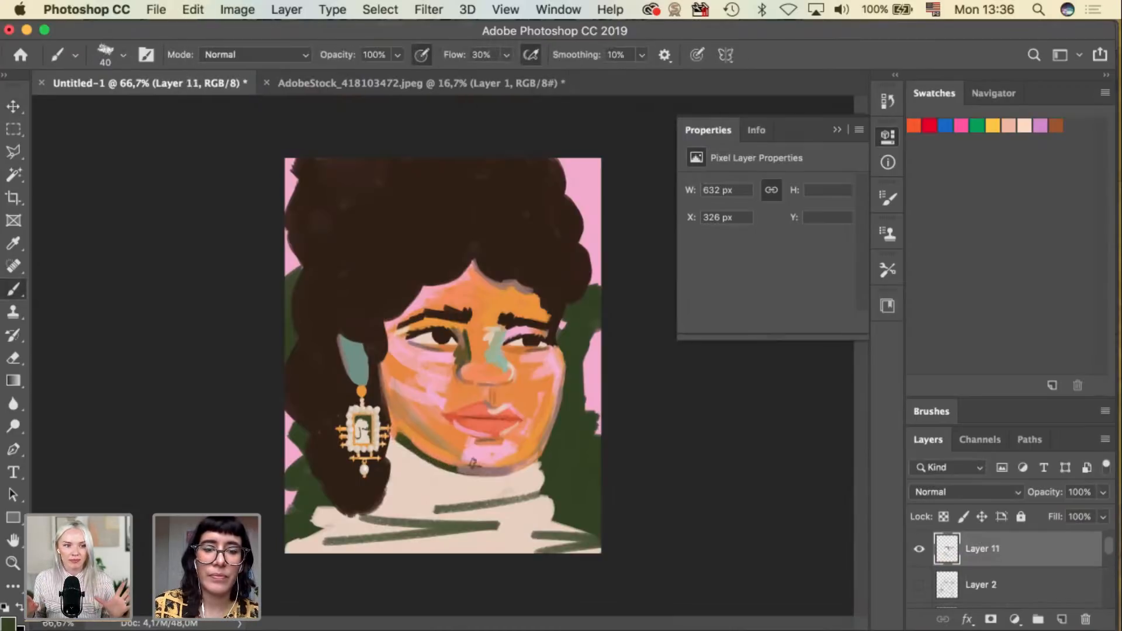
pyautogui.press('super+z')
# On Layer 23, paint dark green beneath the jaw and on the neck at 35 px, and along the upper ear and outer hair at 45 px.
pyautogui.keyDown('super'); pyautogui.click(507, 479); pyautogui.keyUp('super')
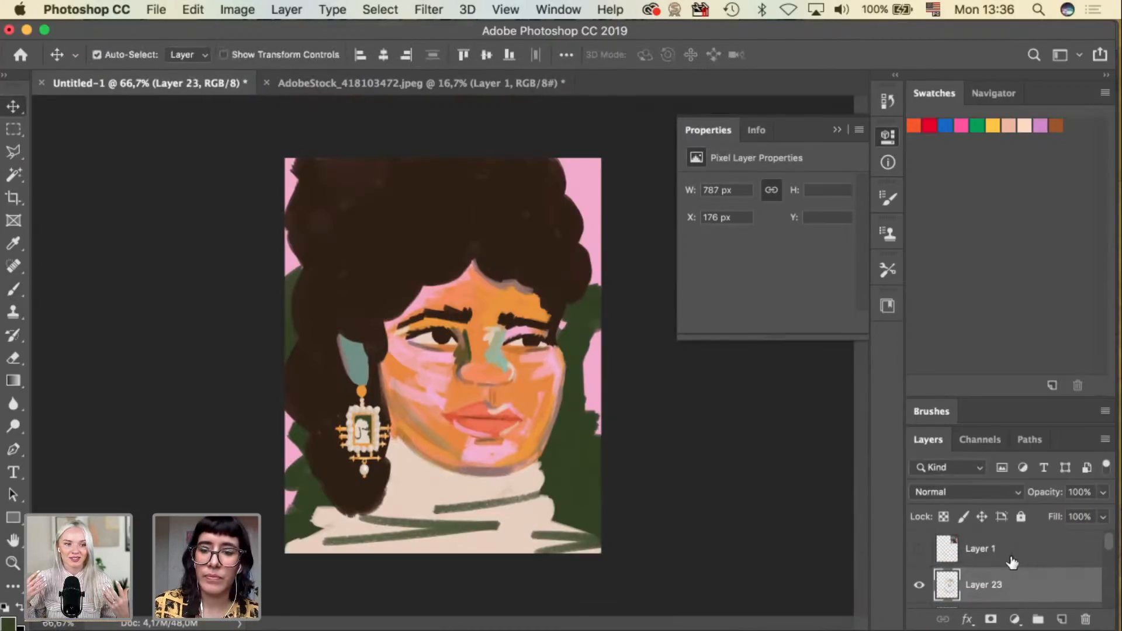
pyautogui.moveTo(397, 433)
pyautogui.mouseDown()
pyautogui.moveTo(437, 465)
pyautogui.moveTo(488, 475)
pyautogui.mouseUp()
pyautogui.press('super+z')
pyautogui.press('[')
pyautogui.moveTo(397, 437)
pyautogui.mouseDown()
pyautogui.moveTo(461, 476)
pyautogui.moveTo(496, 481)
pyautogui.mouseUp()
pyautogui.moveTo(427, 493)
pyautogui.mouseDown()
pyautogui.moveTo(456, 499)
pyautogui.moveTo(435, 508)
pyautogui.moveTo(543, 494)
pyautogui.mouseUp()
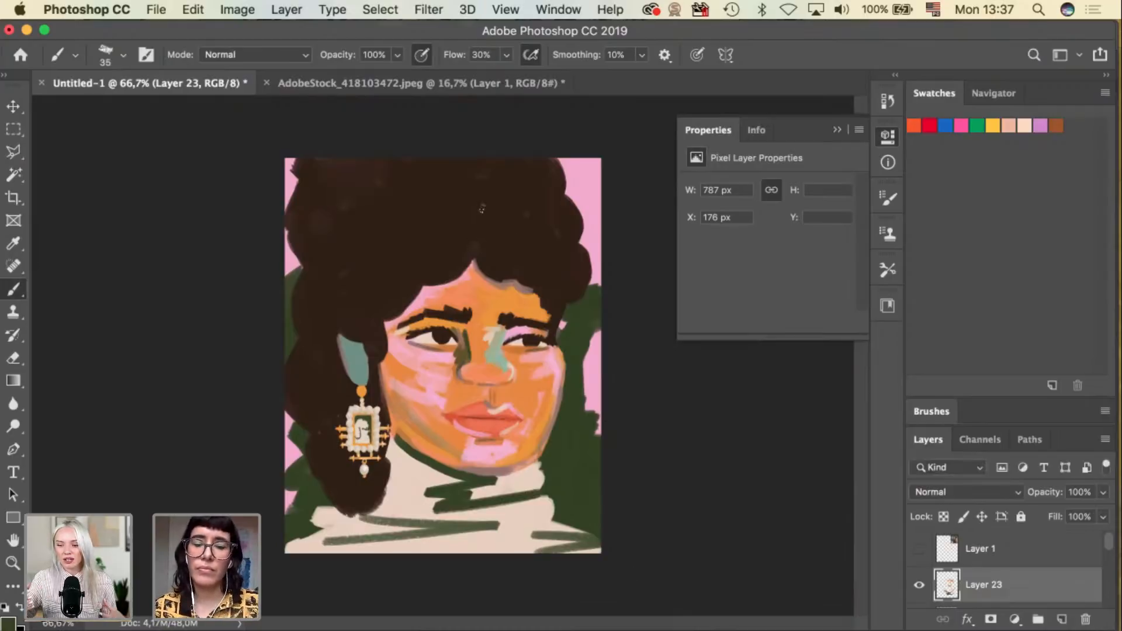
pyautogui.press(']')
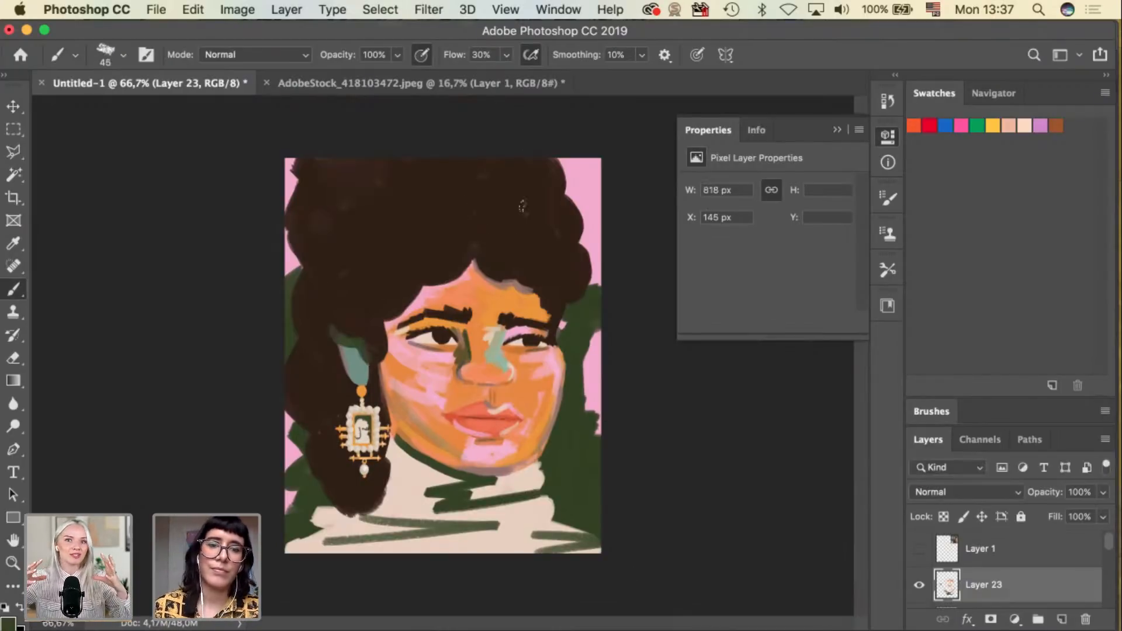
pyautogui.moveTo(577, 218); pyautogui.dragTo(584, 285)
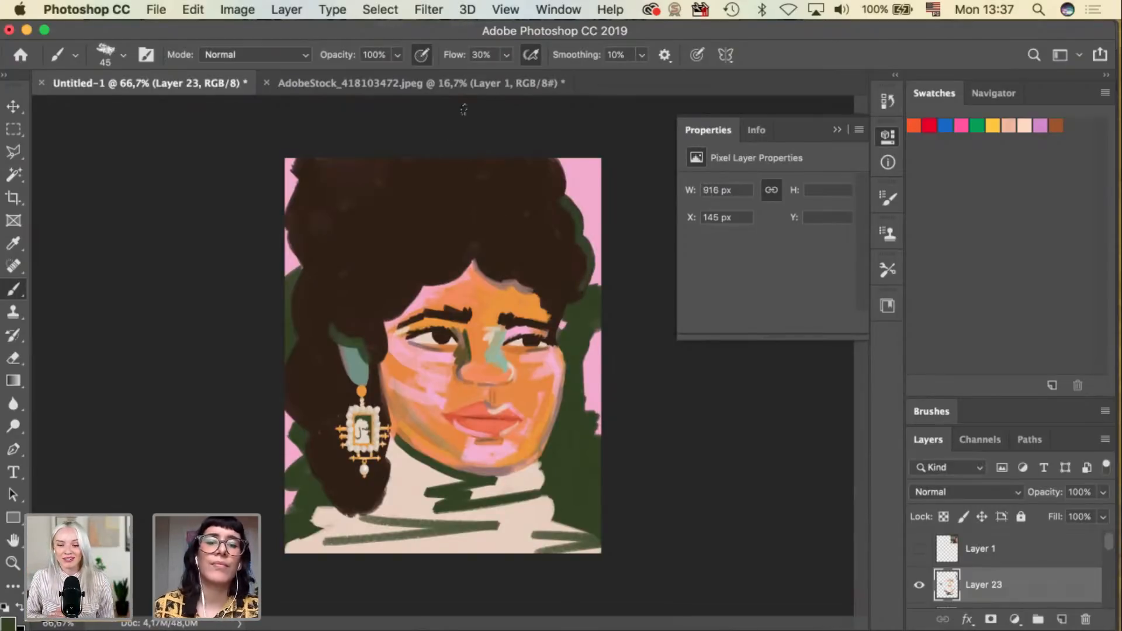
# Sample the cream of the eye white, lighten it to #eedaca, and strengthen the nostril highlight with a 25 px brush.
pyautogui.press('super+plus')
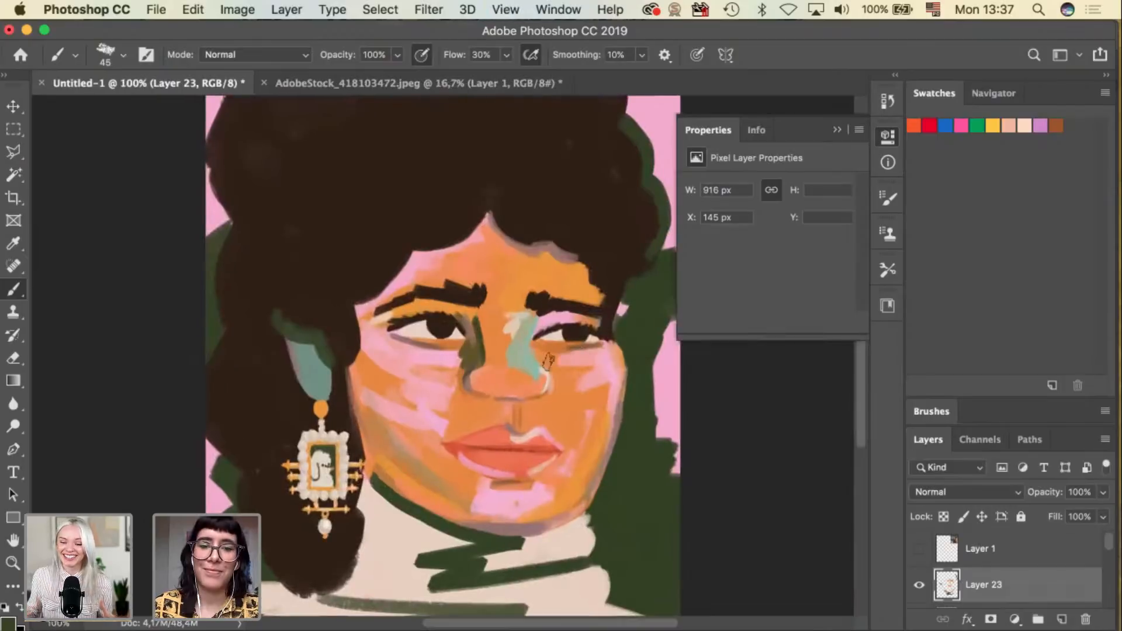
pyautogui.press('i')
pyautogui.click(419, 328)
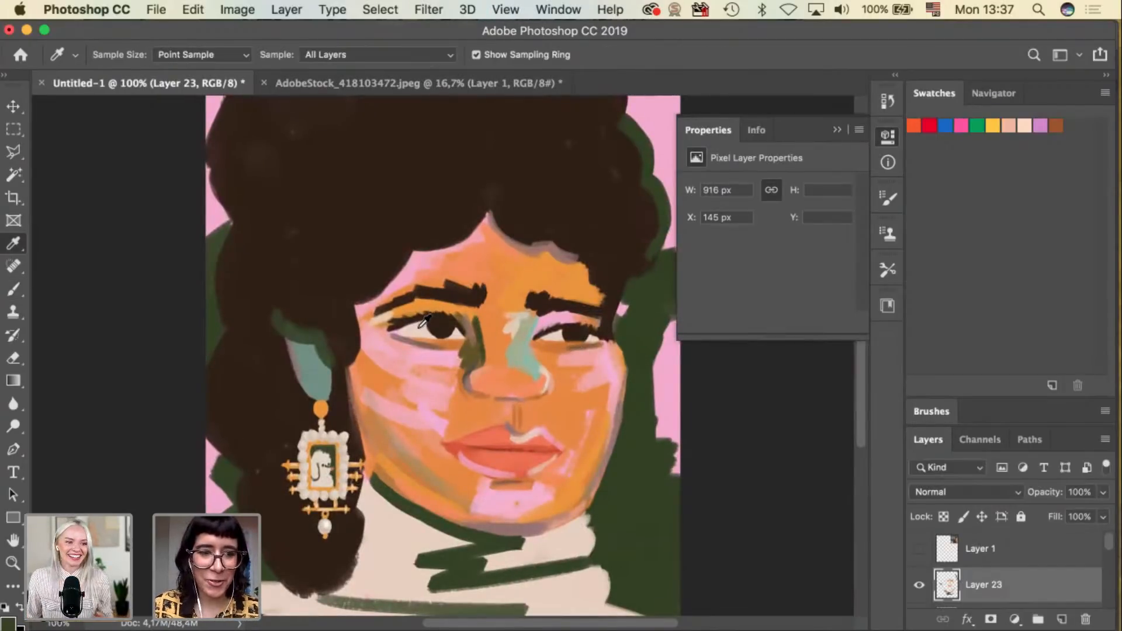
pyautogui.click(8, 621)
pyautogui.click(681, 318)
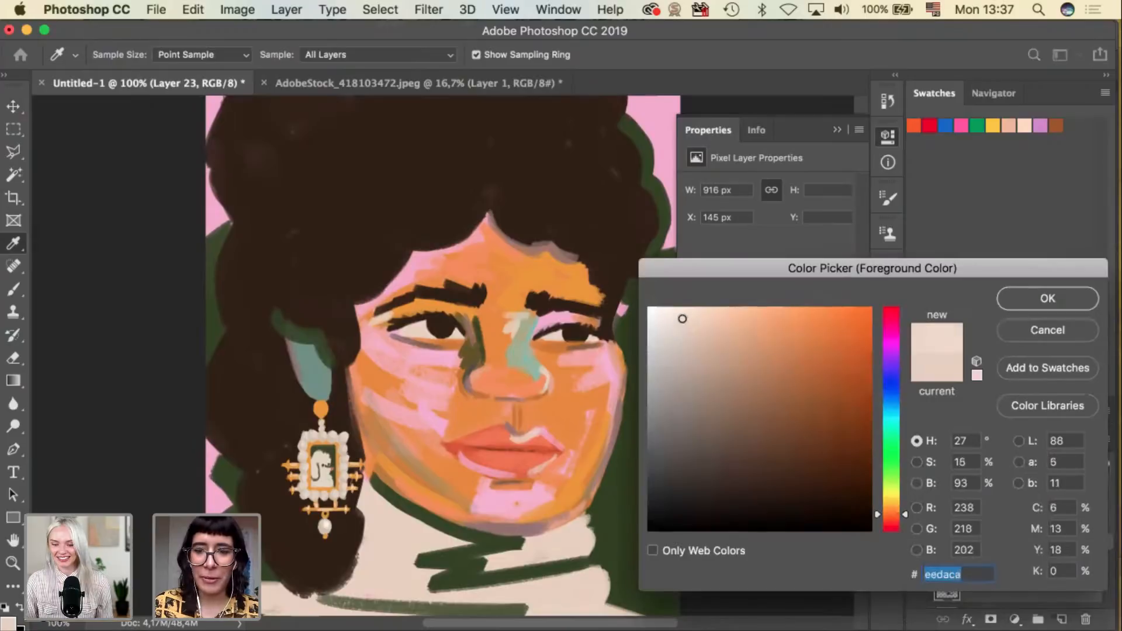
pyautogui.click(1044, 298)
pyautogui.press('b')
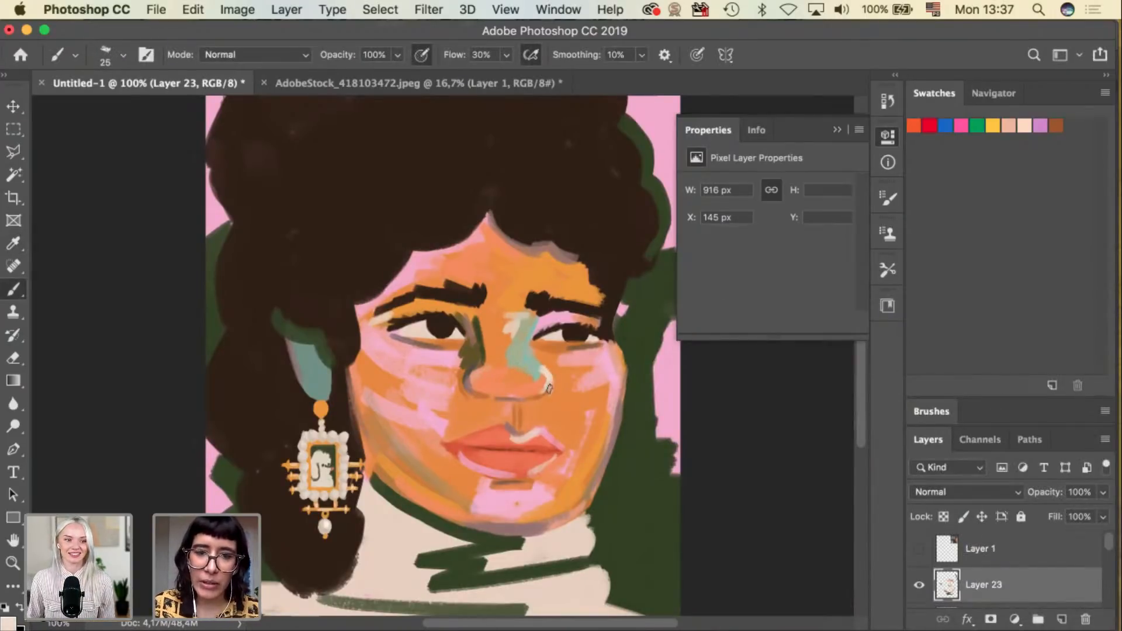
# Sample the teal of the ear and paint the forehead edge above the far eyebrow and the outer far cheek at 35 px.
pyautogui.press('i')
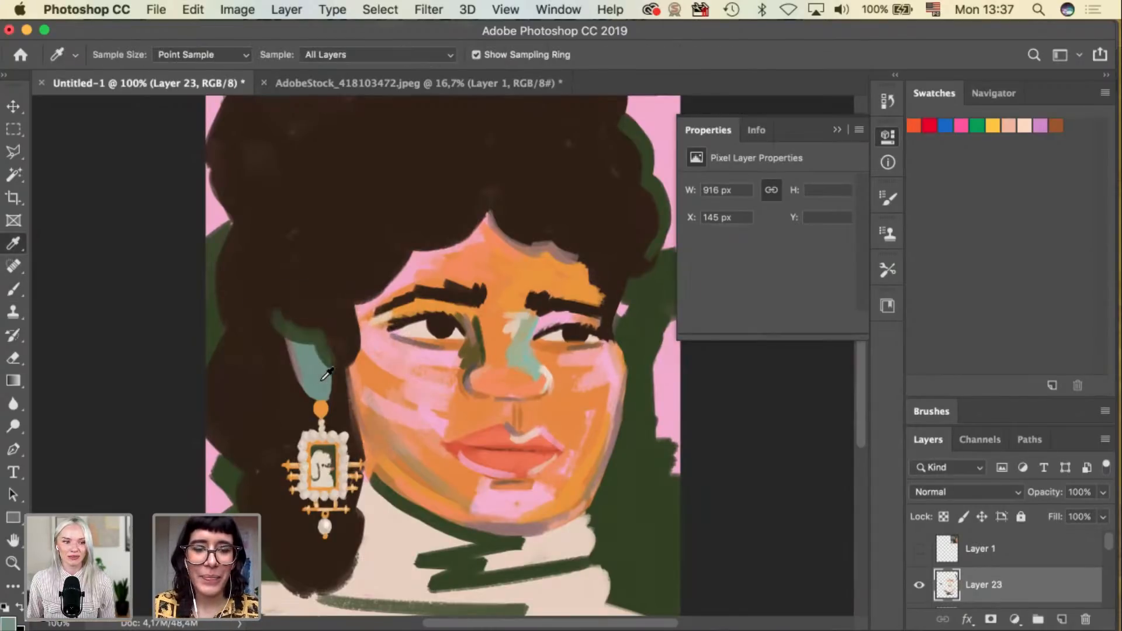
pyautogui.press('b')
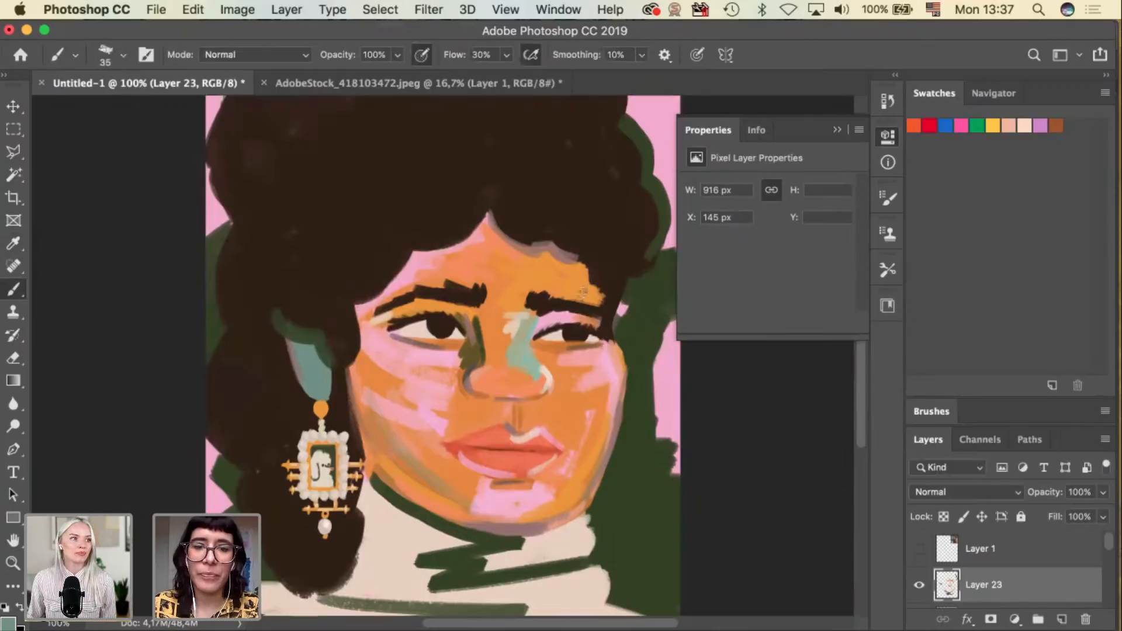
pyautogui.moveTo(587, 275); pyautogui.dragTo(602, 297)
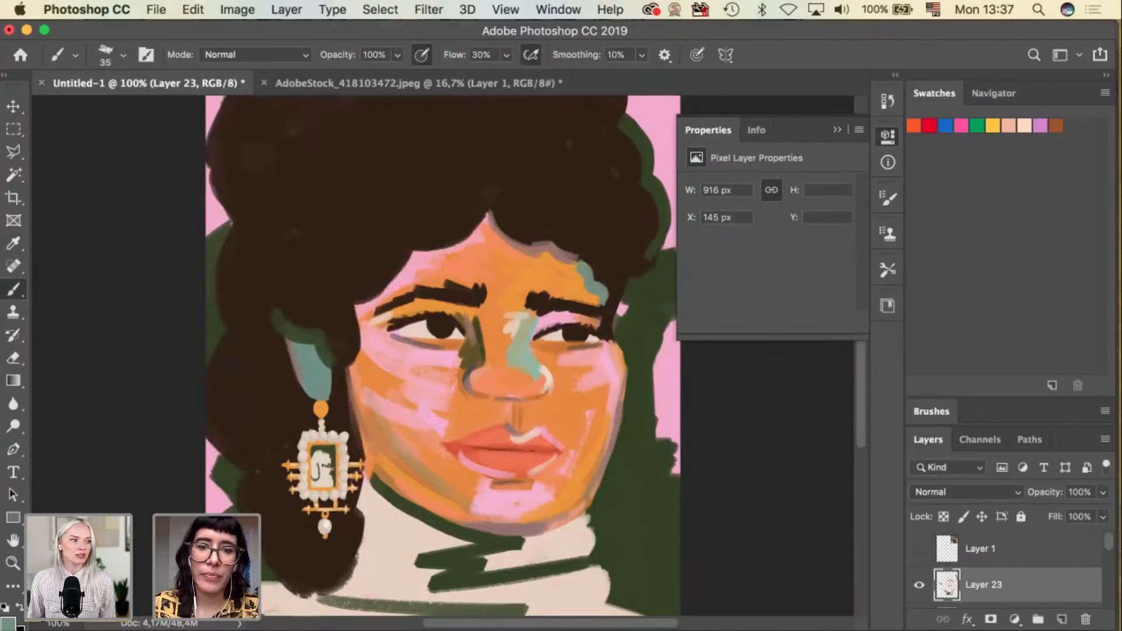
pyautogui.moveTo(607, 345); pyautogui.dragTo(618, 396)
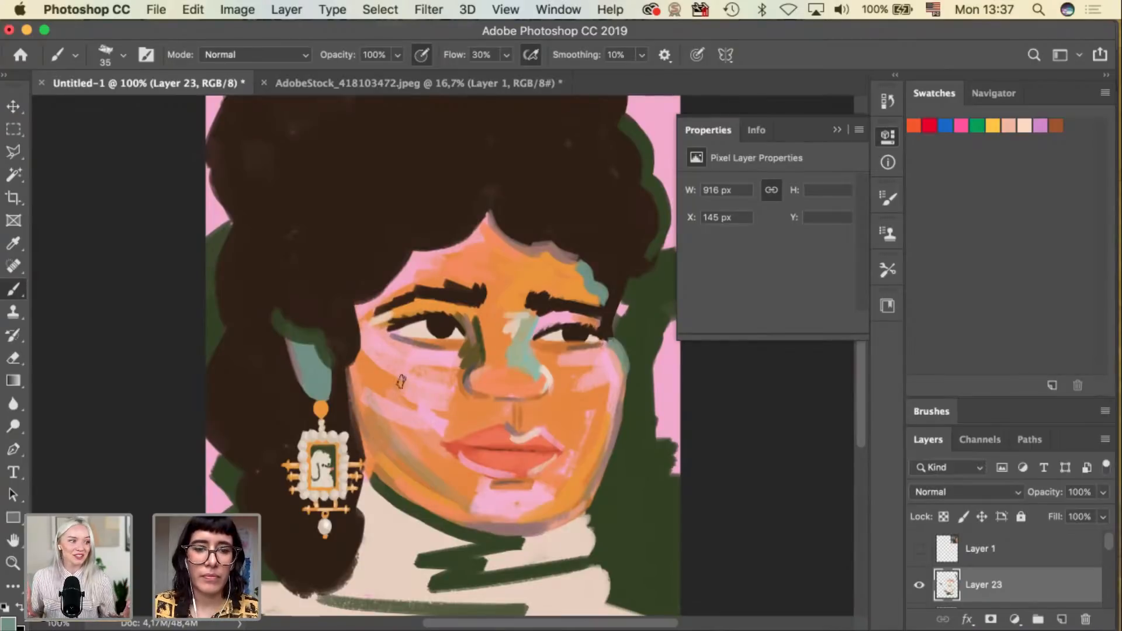
# Sample the cream of the earring cameo, lighten it to #f5e8d8, and paint a curved cheekbone highlight at 45 px, undoing an unwanted extra stroke.
pyautogui.press('i')
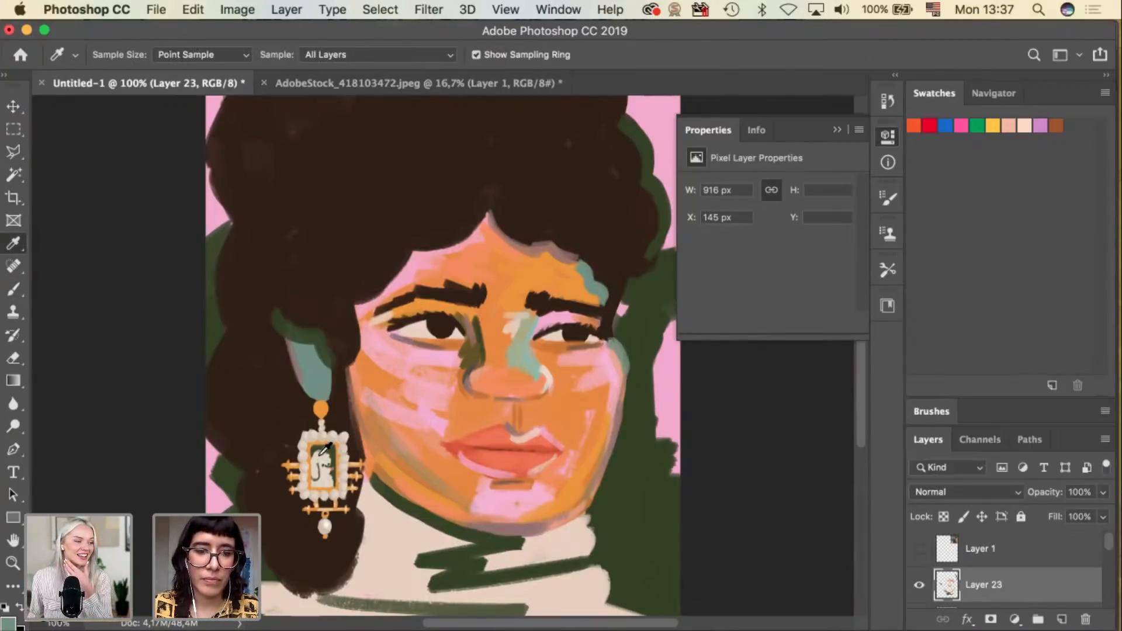
pyautogui.click(8, 623)
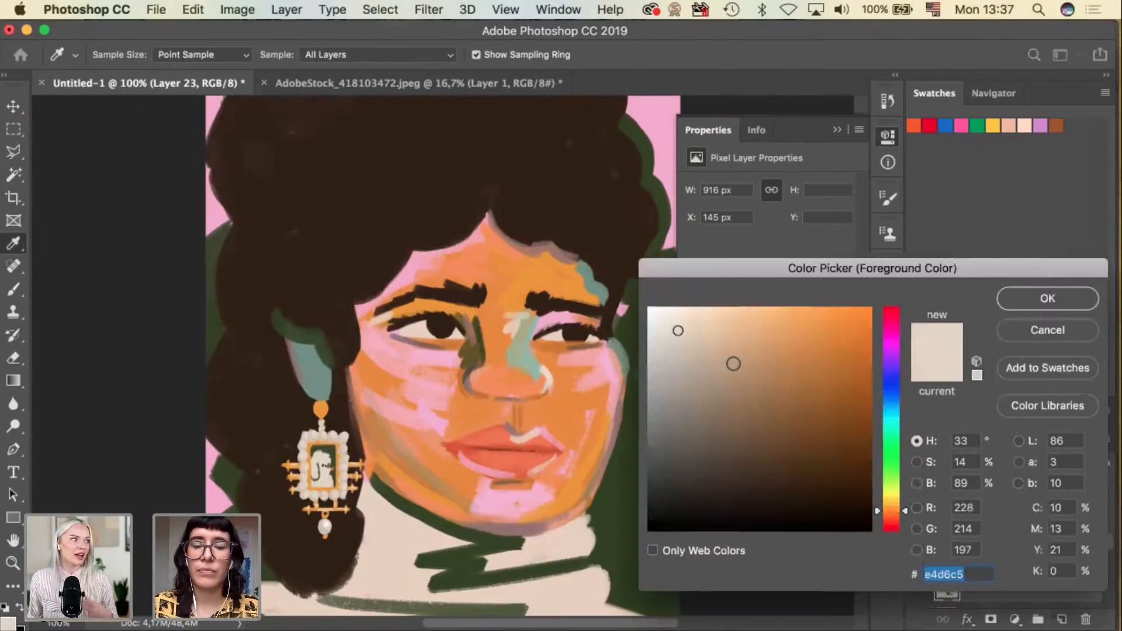
pyautogui.click(671, 317)
pyautogui.click(1048, 299)
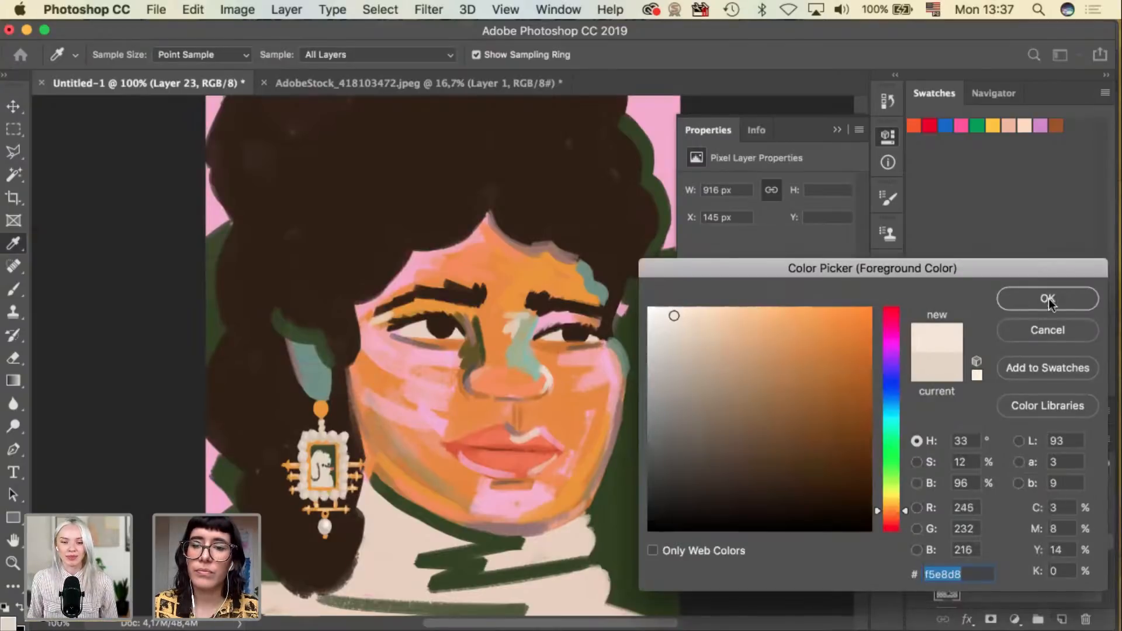
pyautogui.press('b')
pyautogui.press(']')
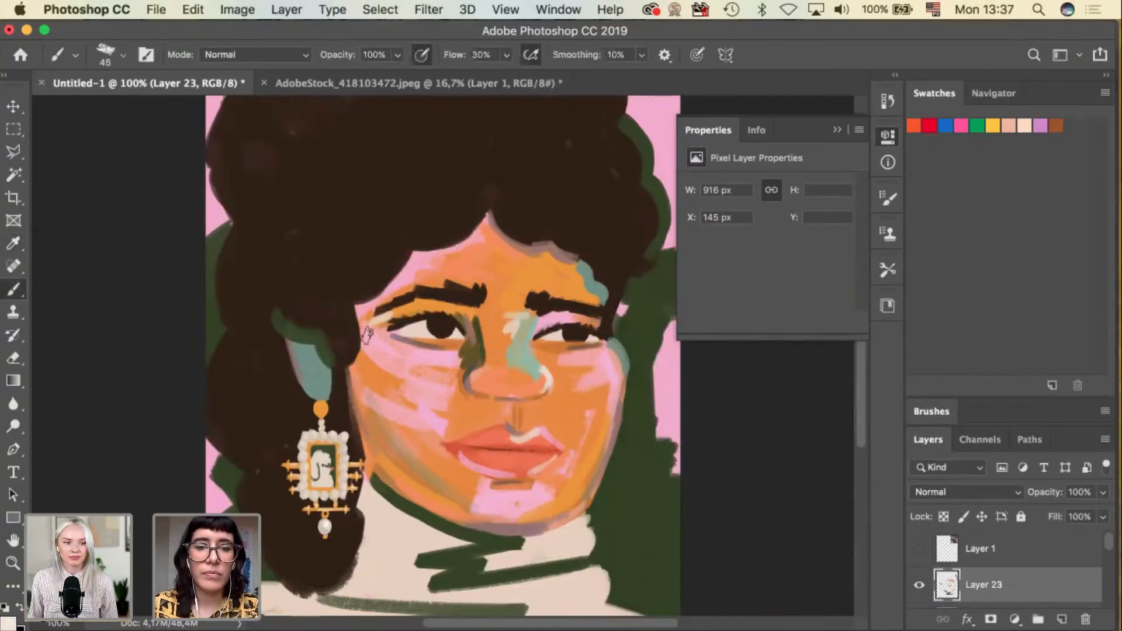
pyautogui.moveTo(367, 335); pyautogui.dragTo(433, 375)
pyautogui.press('[')
pyautogui.press('[')
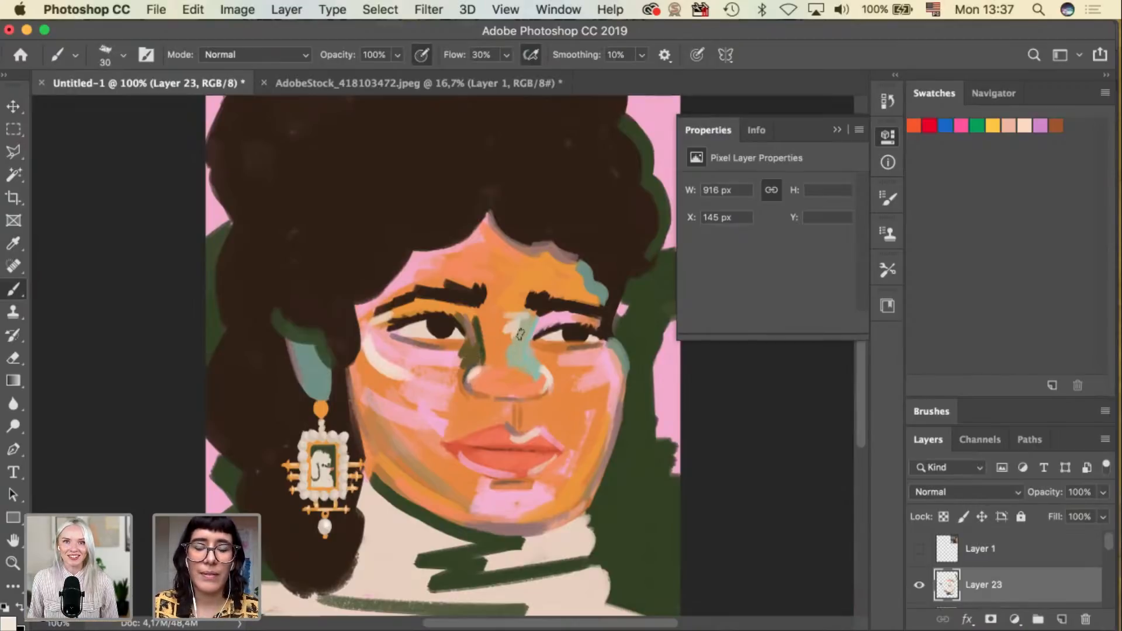
pyautogui.press('super+z')
pyautogui.press(']')
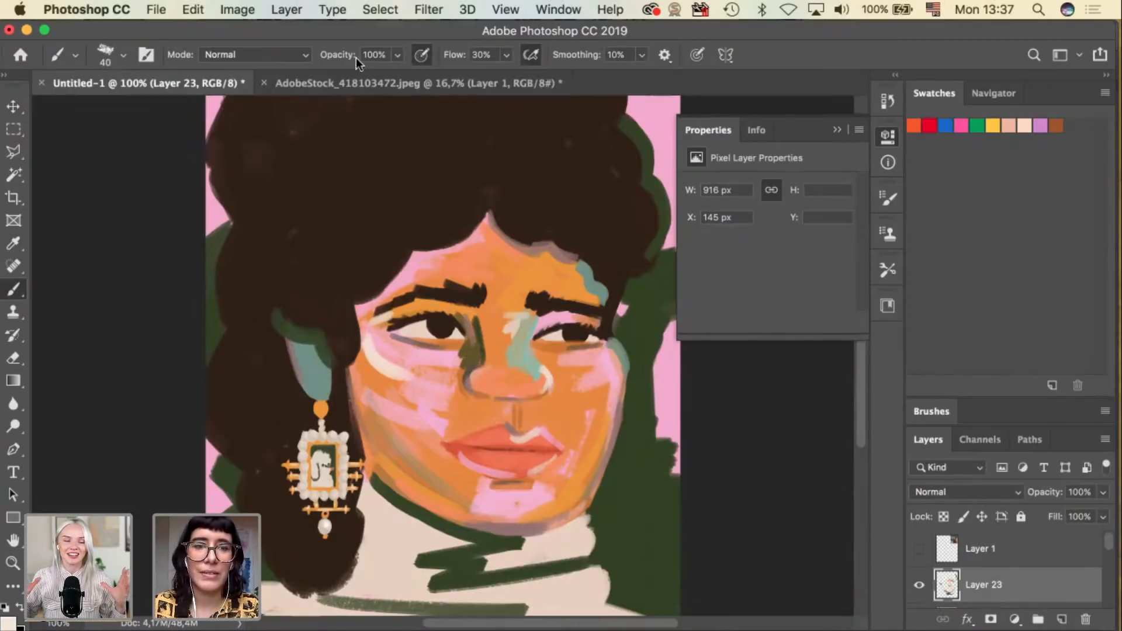
# Set the brush opacity to 47% and paint a soft cream highlight on the far cheek beneath the eye at 50 px.
pyautogui.click(397, 55)
pyautogui.press(']')
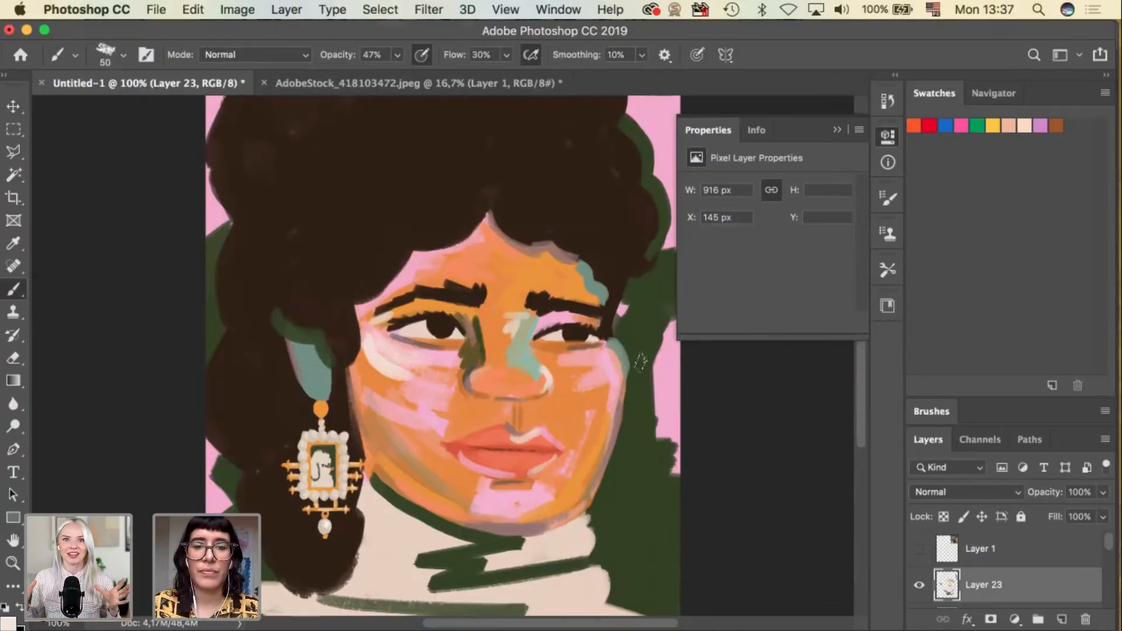
pyautogui.moveTo(618, 361)
pyautogui.mouseDown()
pyautogui.moveTo(601, 353)
pyautogui.moveTo(618, 382)
pyautogui.mouseUp()
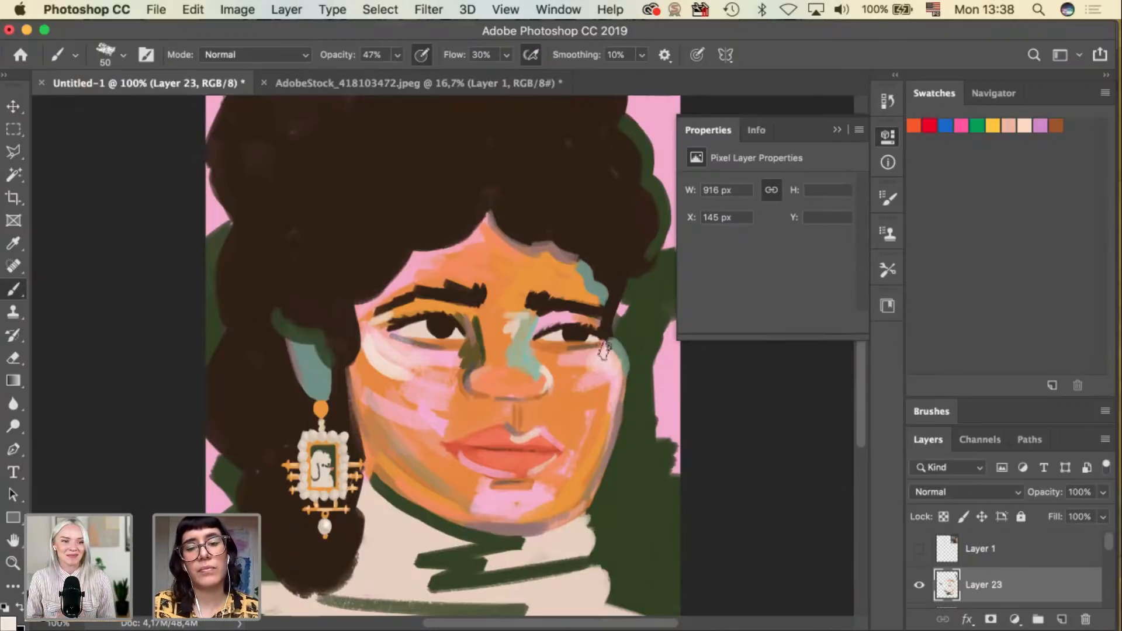
# Reduce the brush to 35 px and sample the pink of the chin as the painting colour.
pyautogui.press('[')
pyautogui.press('[')
pyautogui.press('[')
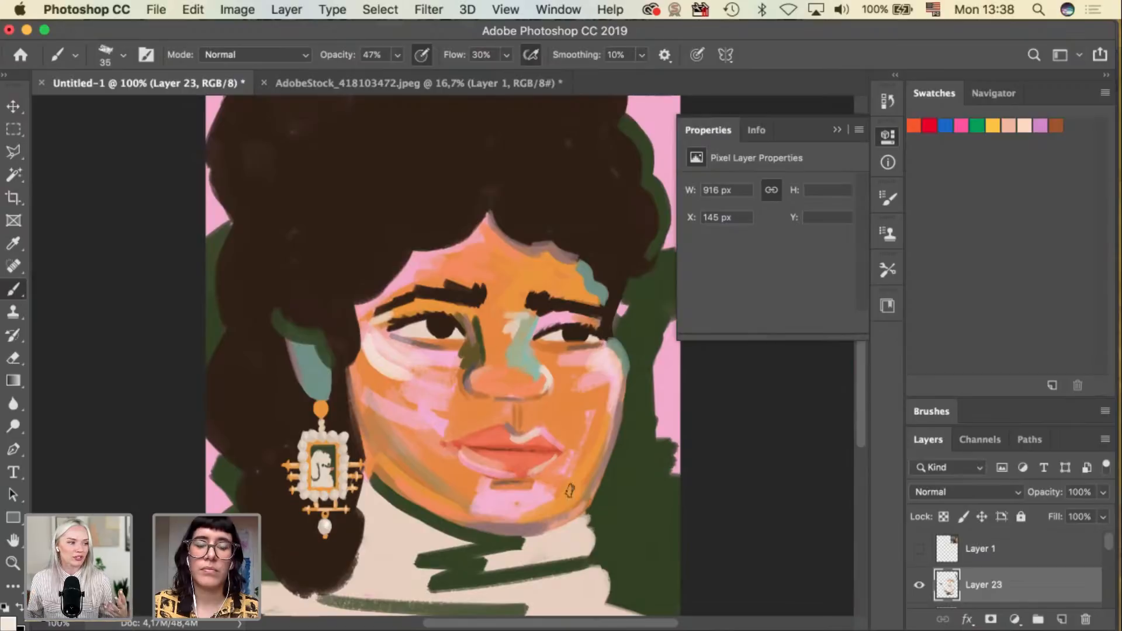
pyautogui.press('i')
pyautogui.click(520, 496)
pyautogui.press('b')
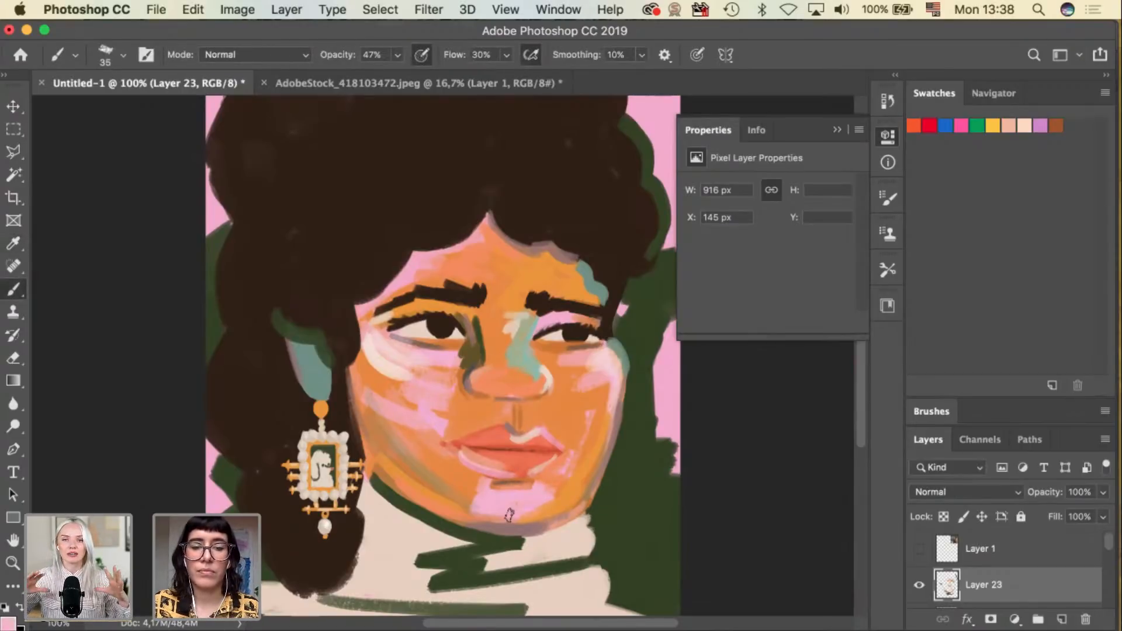
pyautogui.press('super+minus')
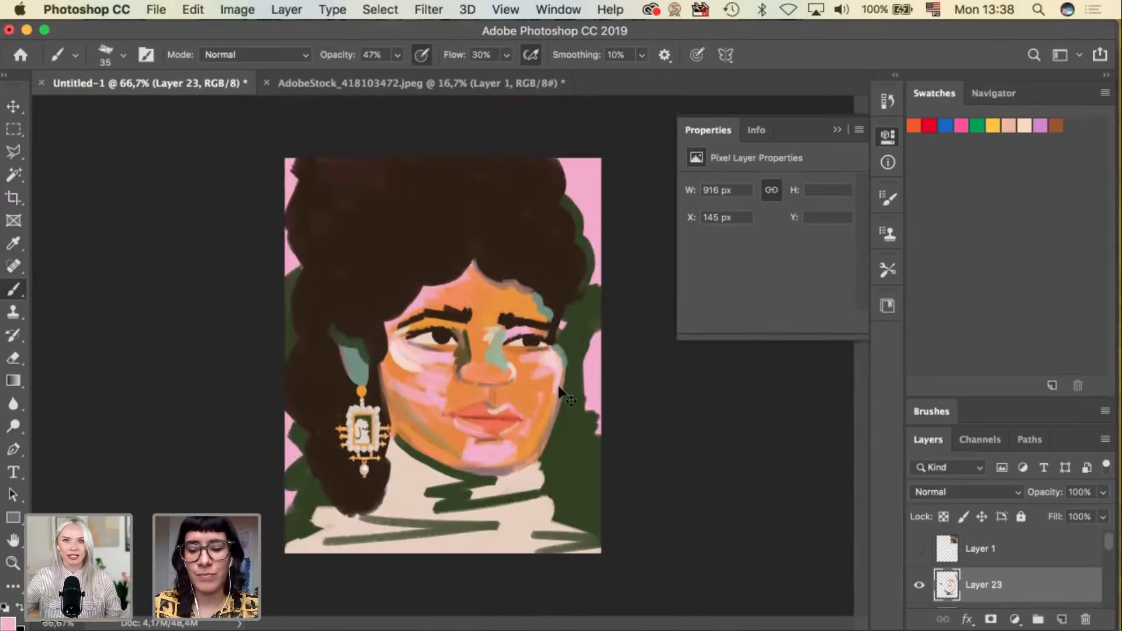
# Sample the red of the lips and the darker red of the mouth line to retouch the mouth with a 10 px brush.
pyautogui.press('super+plus')
pyautogui.press('v')
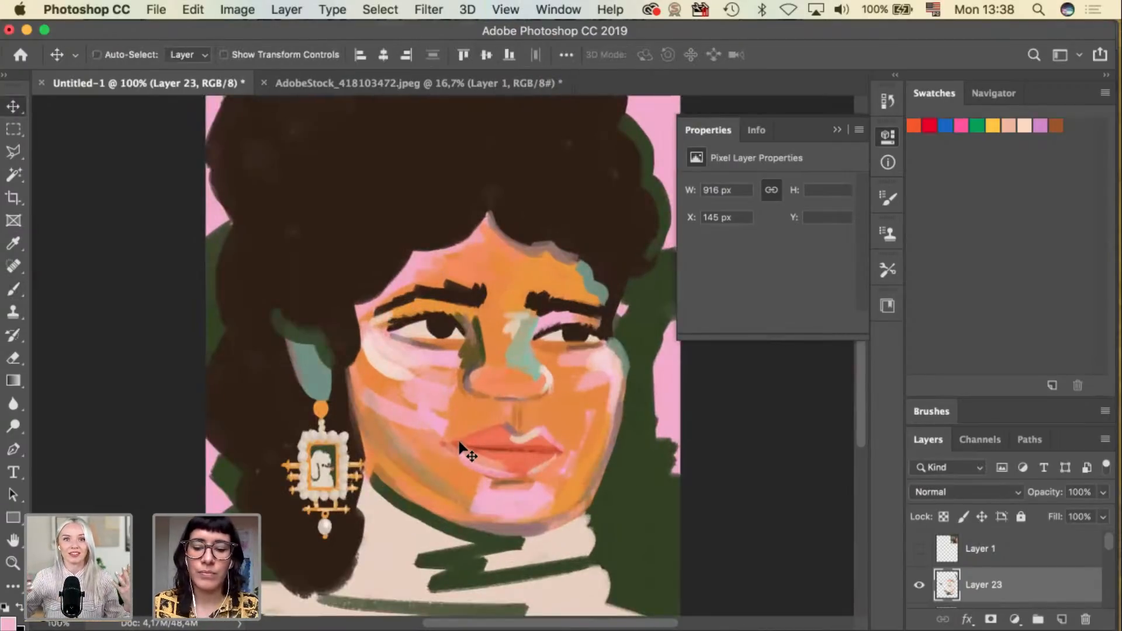
pyautogui.press('super+plus')
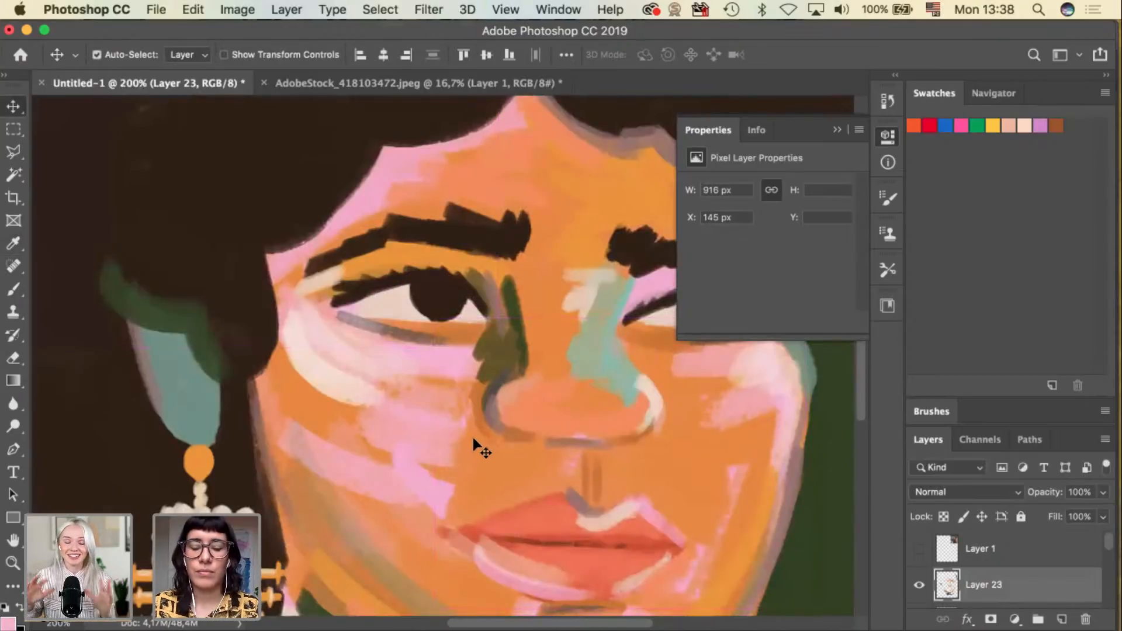
pyautogui.press('i')
pyautogui.click(501, 511)
pyautogui.moveTo(478, 501)
pyautogui.mouseDown()
pyautogui.moveTo(451, 376)
pyautogui.moveTo(388, 333)
pyautogui.mouseUp()
pyautogui.press('b')
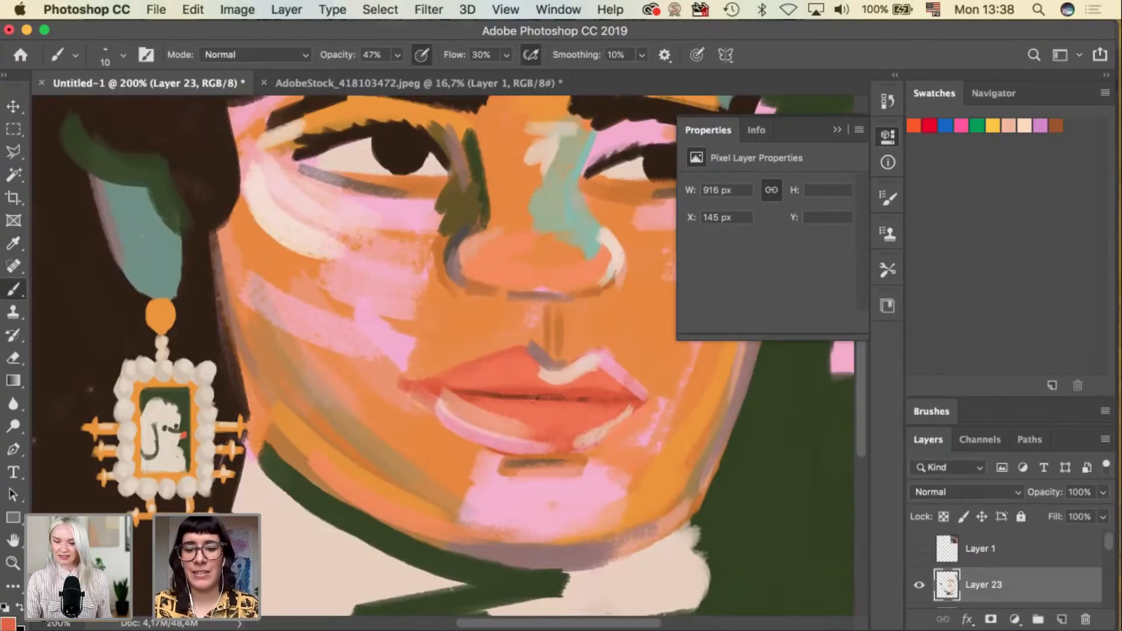
pyautogui.press('alt')
pyautogui.keyDown('alt'); pyautogui.click(556, 393); pyautogui.keyUp('alt')
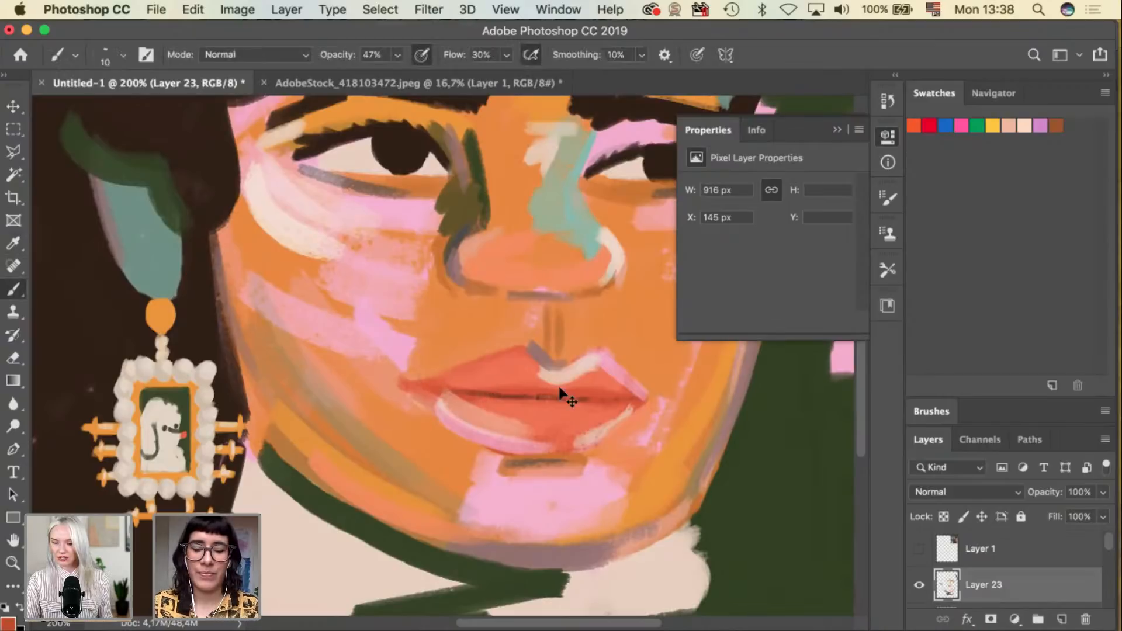
pyautogui.press('super+minus')
pyautogui.press('super+minus')
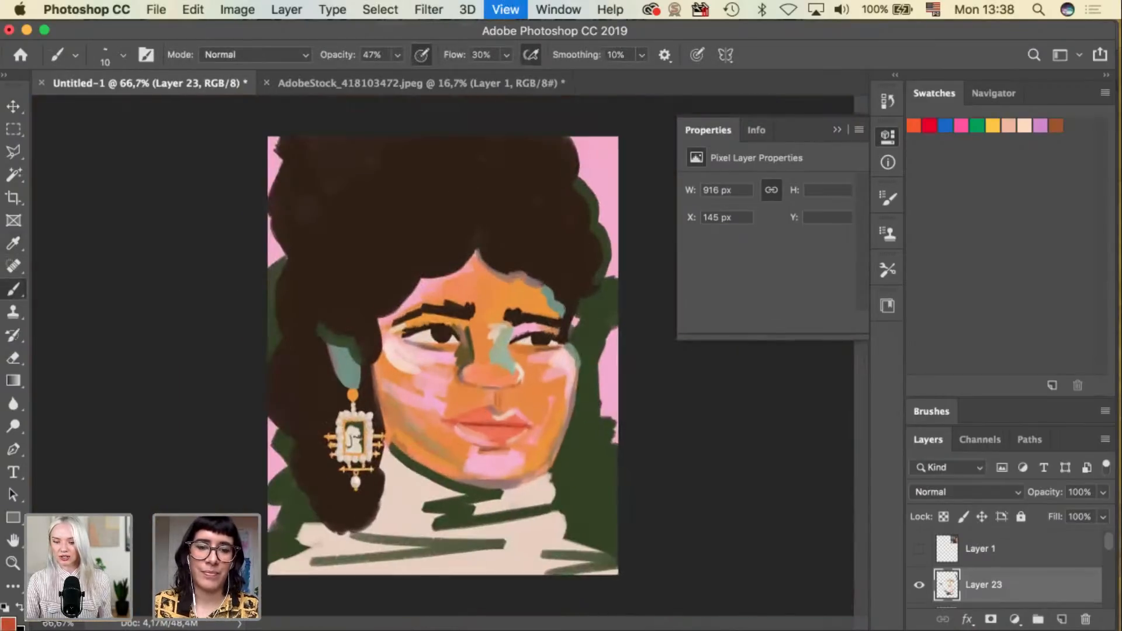
# Sample the turtleneck's cream and dab small catchlights in the irises of both eyes with the 10 px brush.
pyautogui.press('super+plus')
pyautogui.keyDown('super'); pyautogui.click(389, 510); pyautogui.keyUp('super')
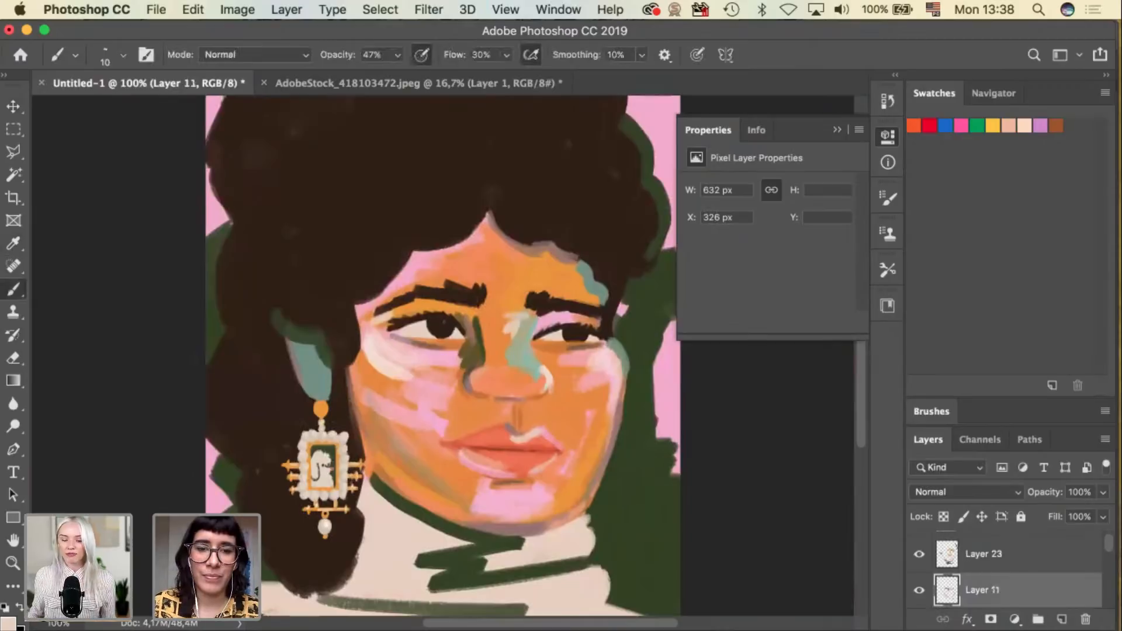
pyautogui.keyDown('super'); pyautogui.click(452, 331); pyautogui.keyUp('super')
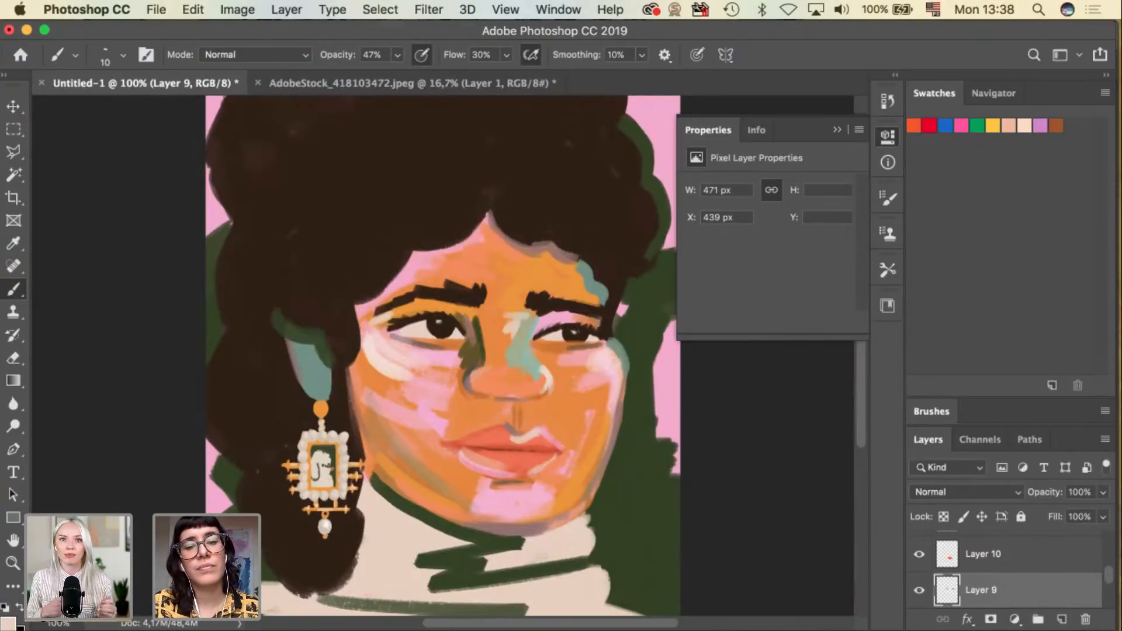
pyautogui.keyDown('super'); pyautogui.click(579, 334); pyautogui.keyUp('super')
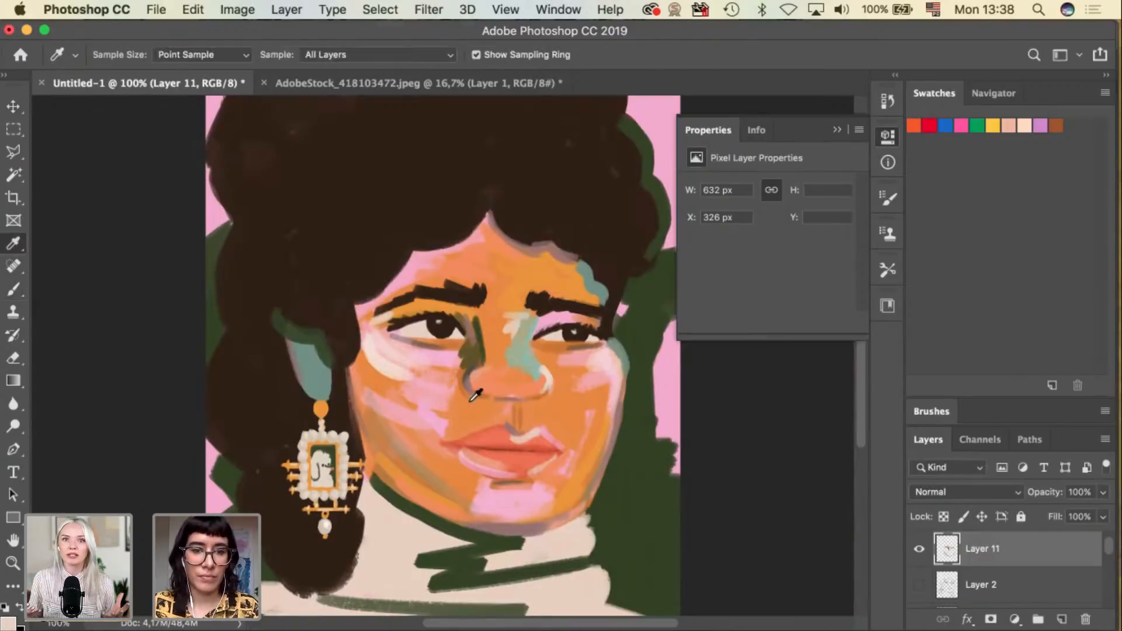
# Sample the background pink and paint the ear's outer edge on Layer 23 at 20 px and 100% opacity, undoing the trial marks on Layer 8.
pyautogui.keyDown('alt'); pyautogui.click(669, 391); pyautogui.keyUp('alt')
pyautogui.keyDown('super'); pyautogui.click(309, 370); pyautogui.keyUp('super')
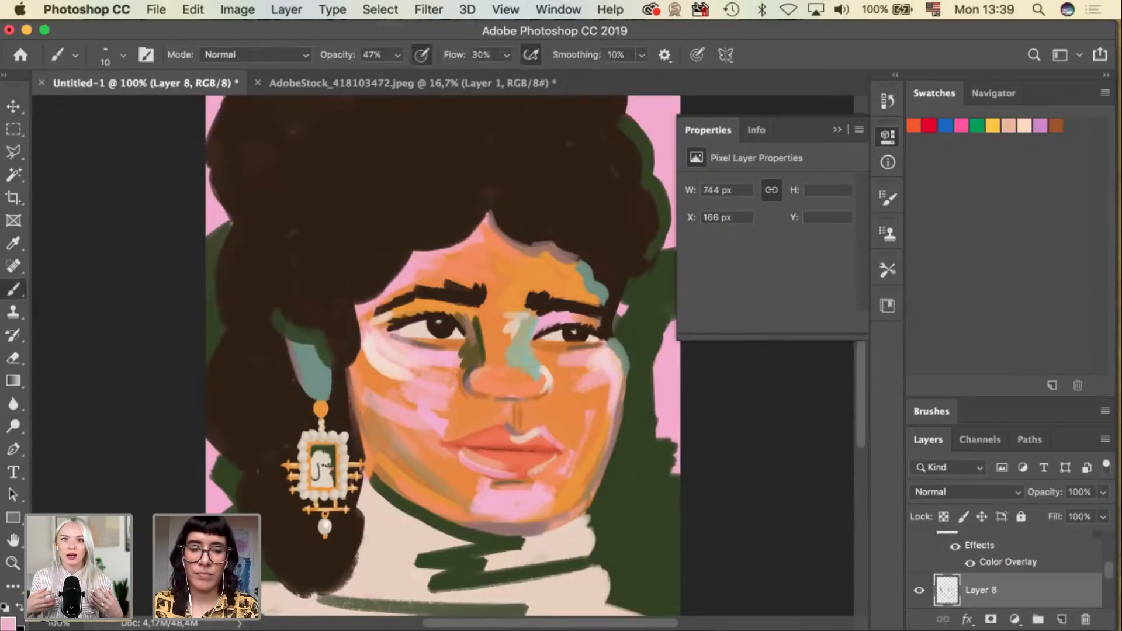
pyautogui.press('super+z')
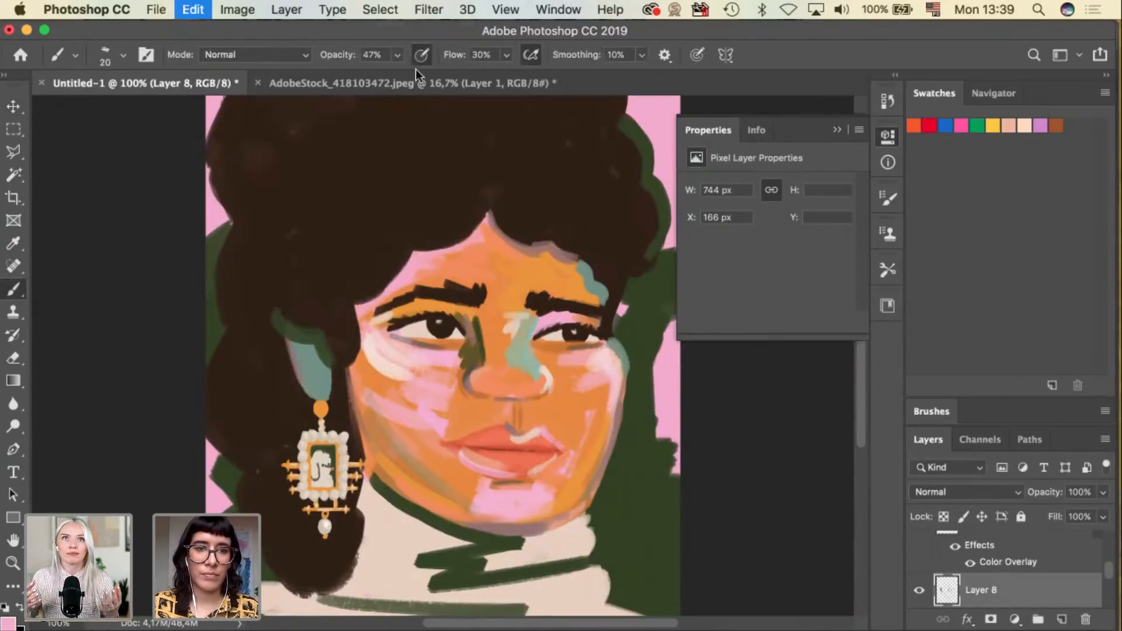
pyautogui.click(398, 56)
pyautogui.moveTo(433, 80); pyautogui.dragTo(460, 79)
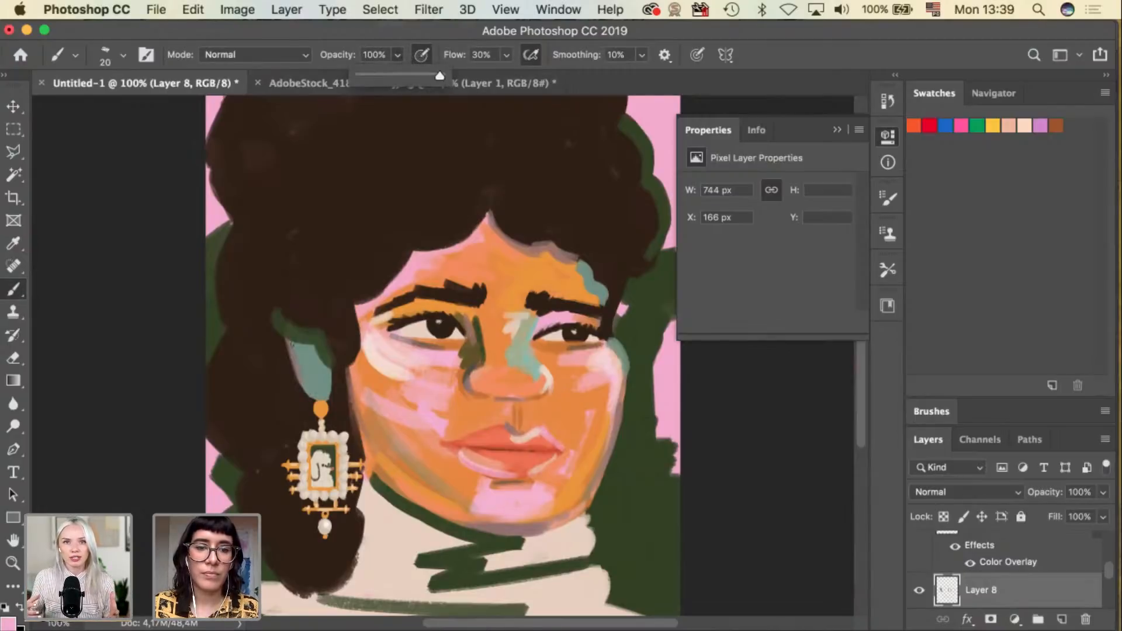
pyautogui.click(310, 386)
pyautogui.press('super+z')
pyautogui.keyDown('super'); pyautogui.click(307, 383); pyautogui.keyUp('super')
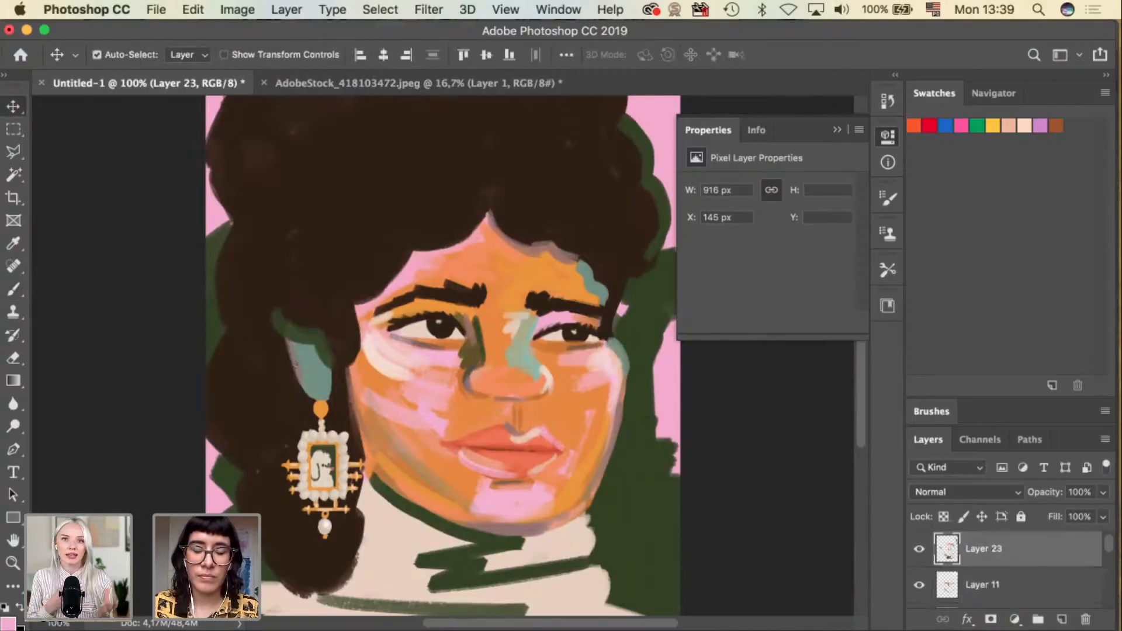
pyautogui.moveTo(295, 360); pyautogui.dragTo(307, 391)
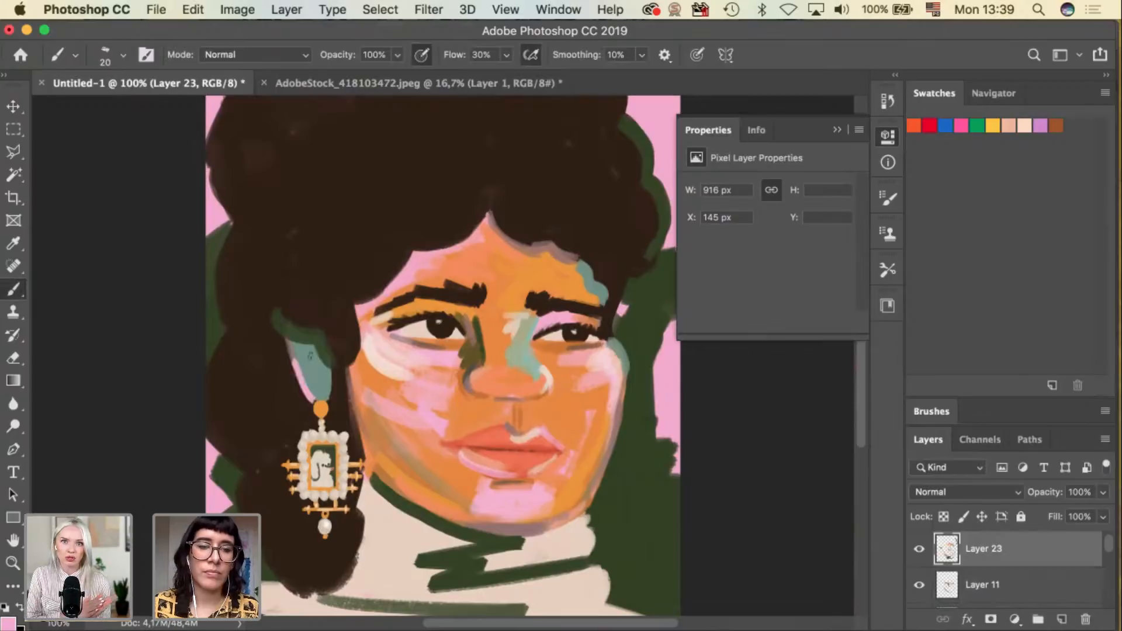
# On Layer 14, dab a pink highlight onto the orange bead at the top of the earring.
pyautogui.keyDown('super'); pyautogui.click(321, 405); pyautogui.keyUp('super')
pyautogui.click(321, 407)
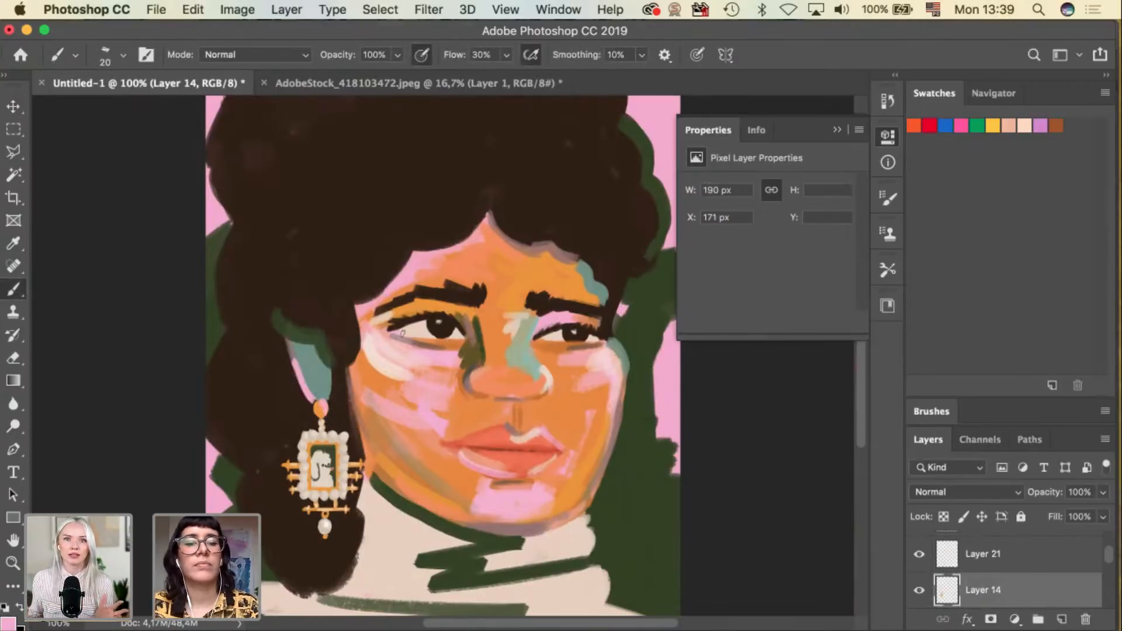
pyautogui.press('super+minus')
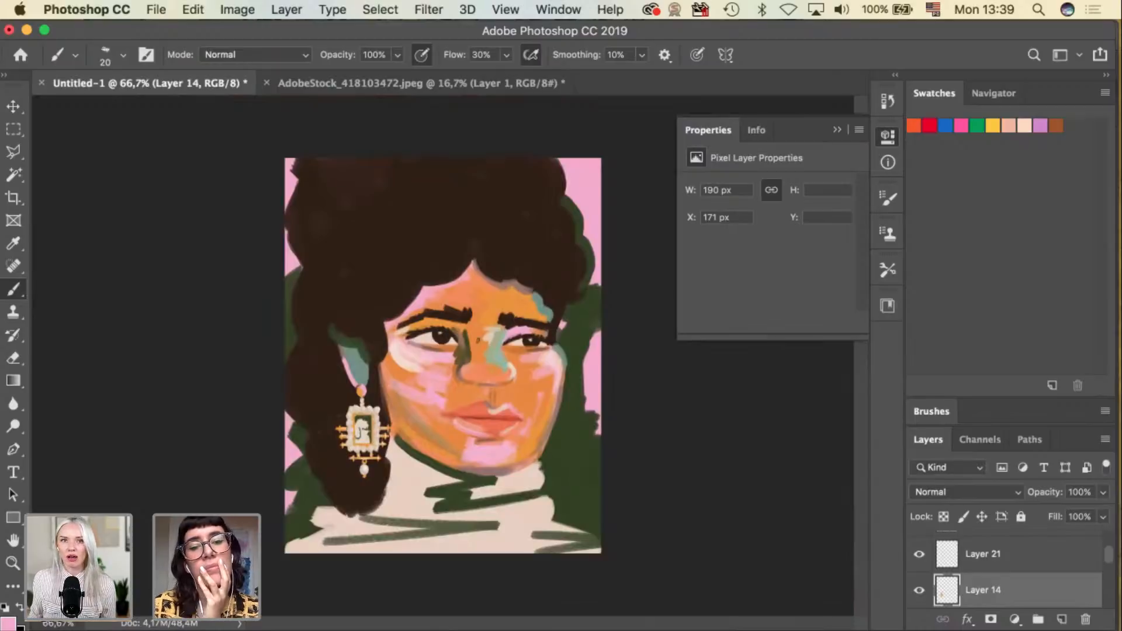
# Try a pink stroke at the inner corner of the near eye on Layer 23 and undo it.
pyautogui.press('i')
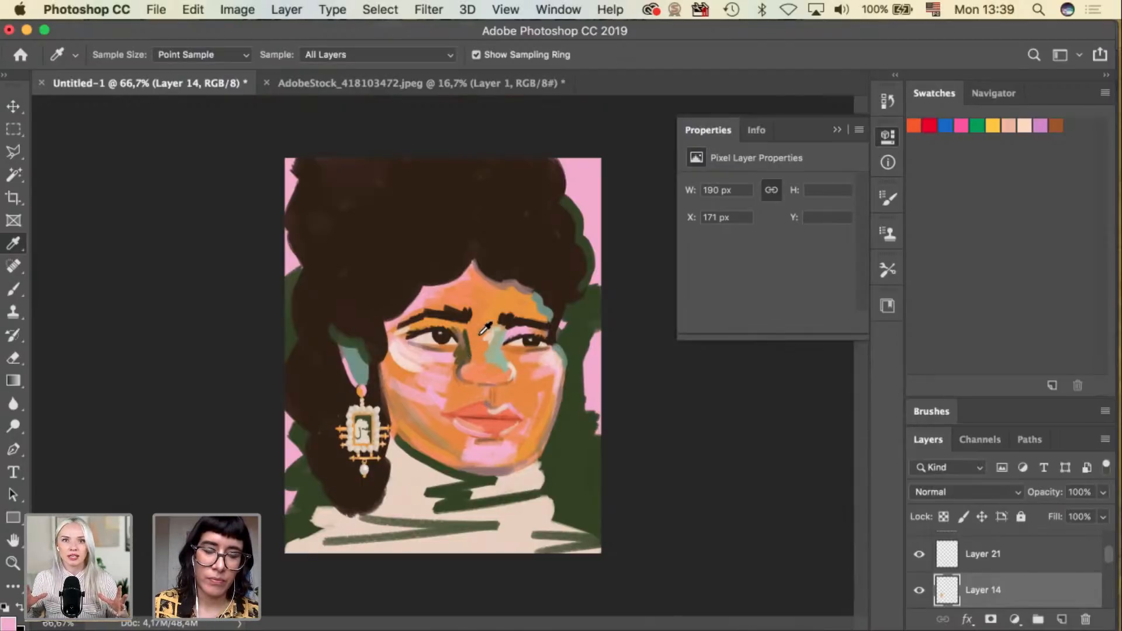
pyautogui.click(601, 226)
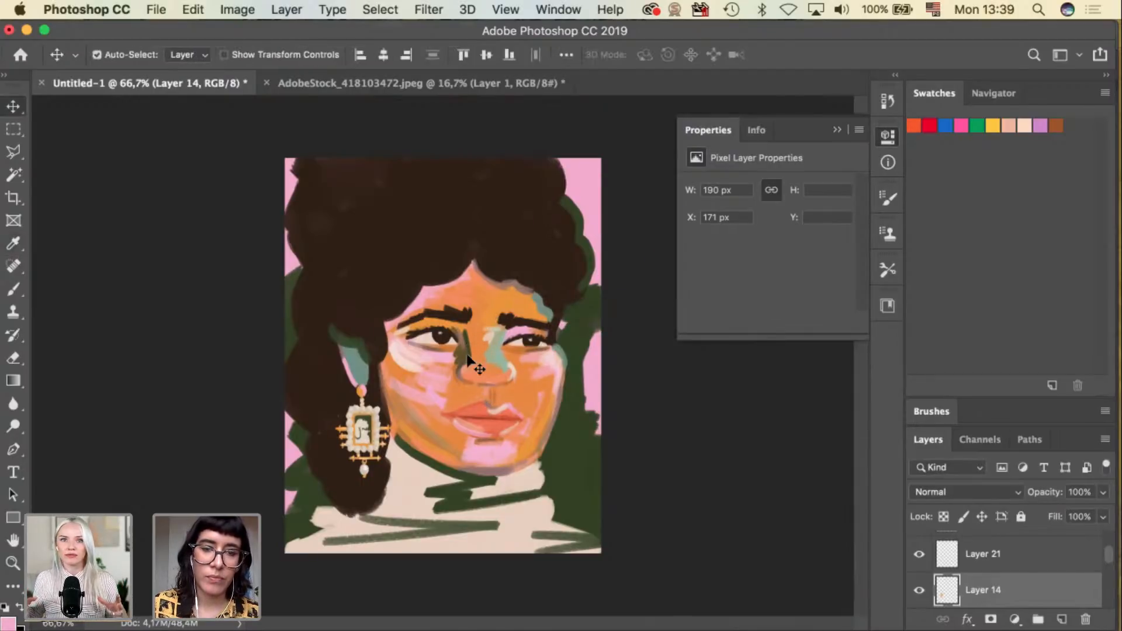
pyautogui.keyDown('super'); pyautogui.click(600, 225); pyautogui.keyUp('super')
pyautogui.press('b')
pyautogui.press('super+v')
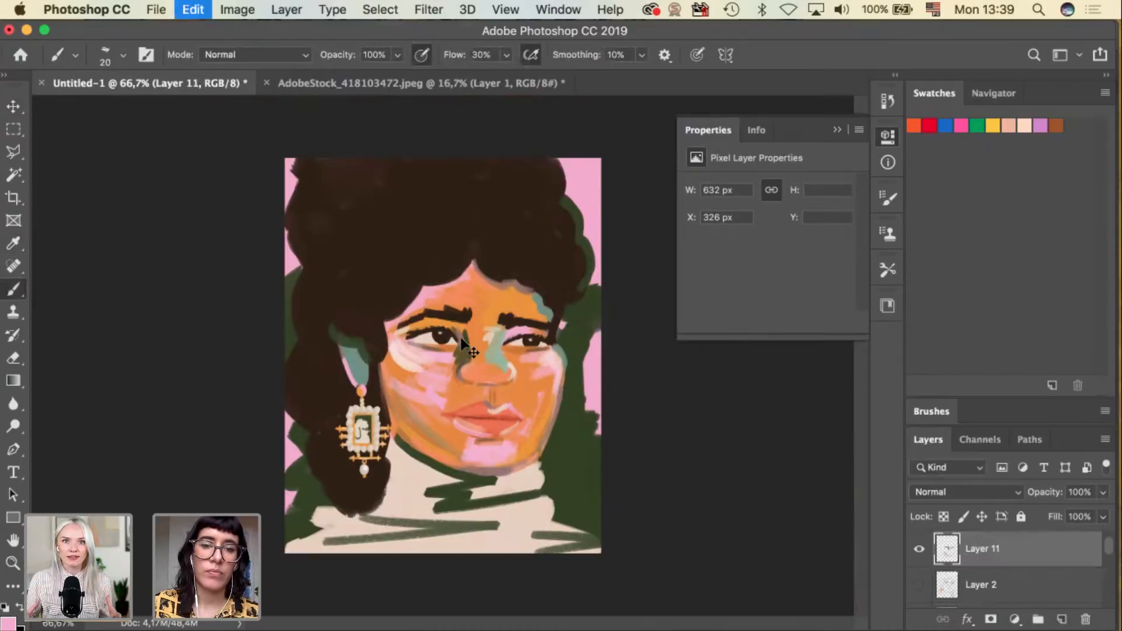
pyautogui.moveTo(465, 329); pyautogui.dragTo(464, 350)
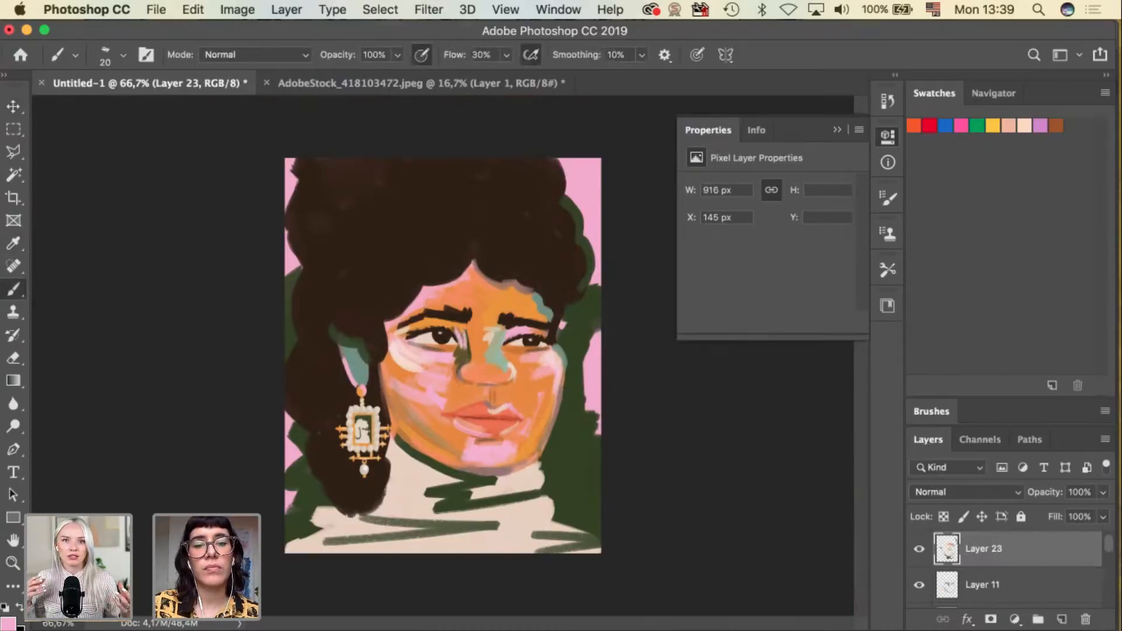
pyautogui.press('super+z')
pyautogui.press('super+z')
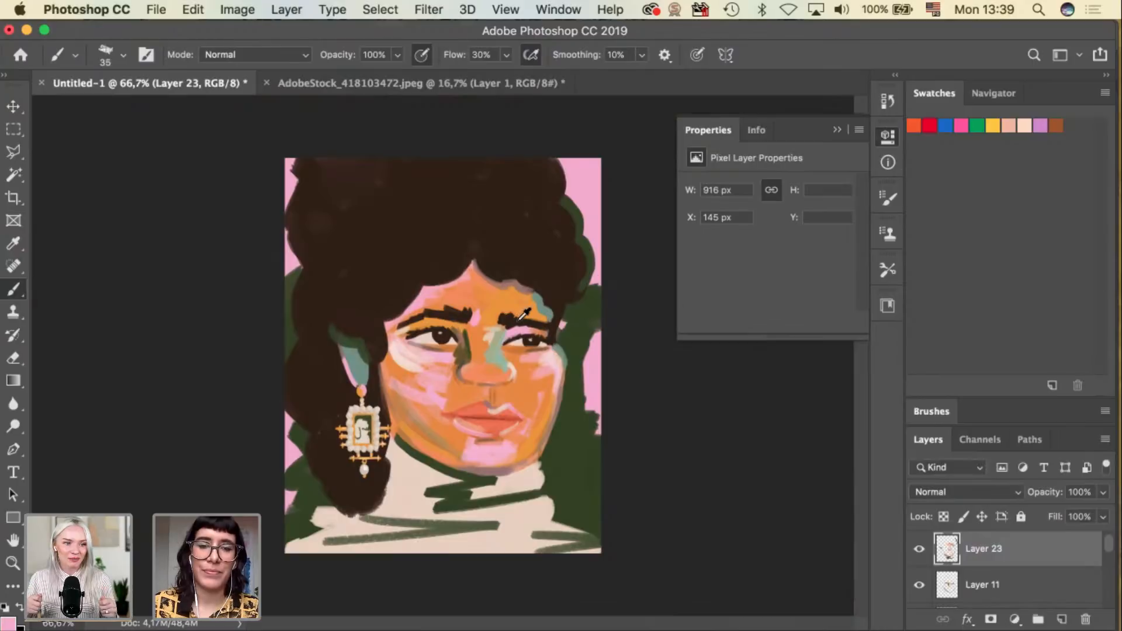
# Sample the dark brown of the hair and thicken the far eyebrow with a 25 px brush.
pyautogui.press('i')
pyautogui.click(549, 253)
pyautogui.press('b')
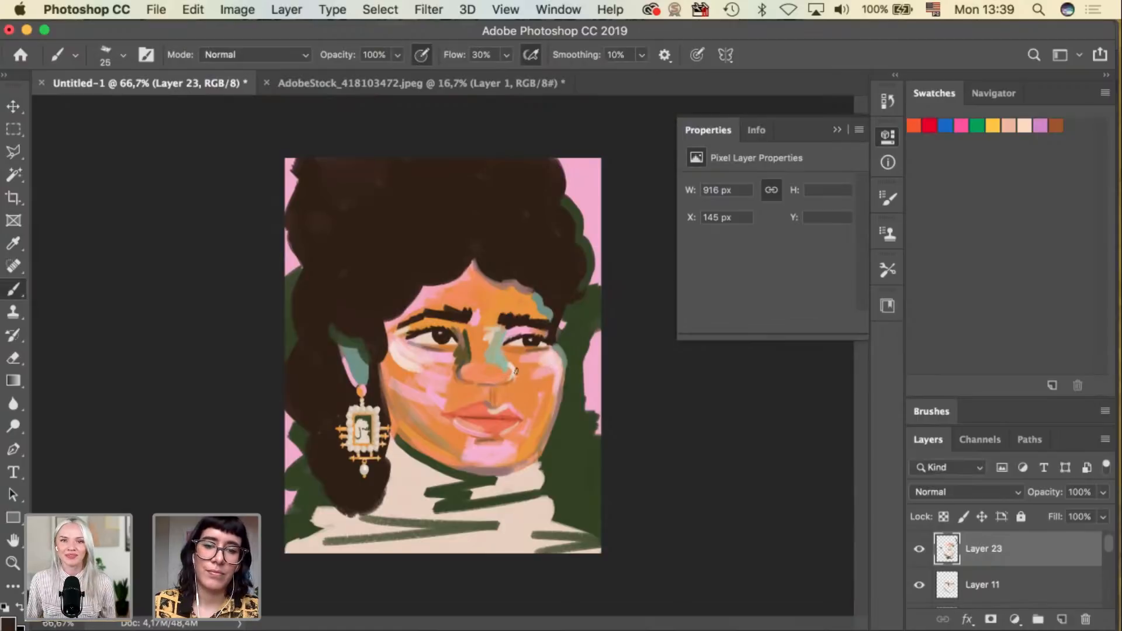
# Sample the dark green of the background beside the jaw and enlarge the brush to 30 px.
pyautogui.press('v')
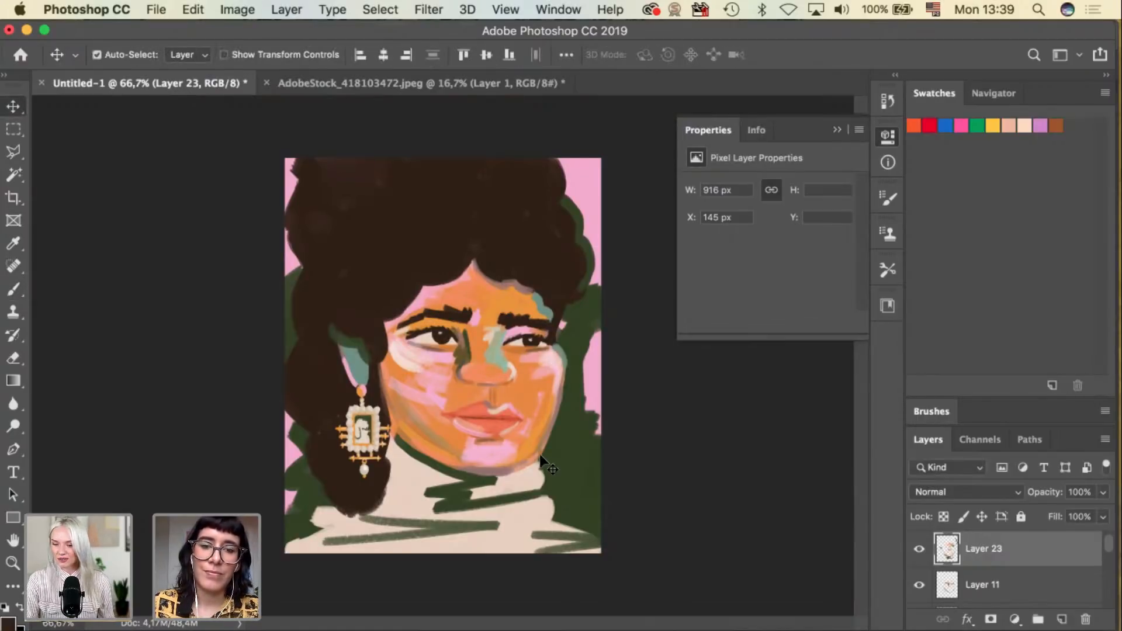
pyautogui.click(541, 458)
pyautogui.press('i')
pyautogui.click(557, 445)
pyautogui.press('v')
pyautogui.click(547, 443)
pyautogui.click(546, 444)
pyautogui.press('b')
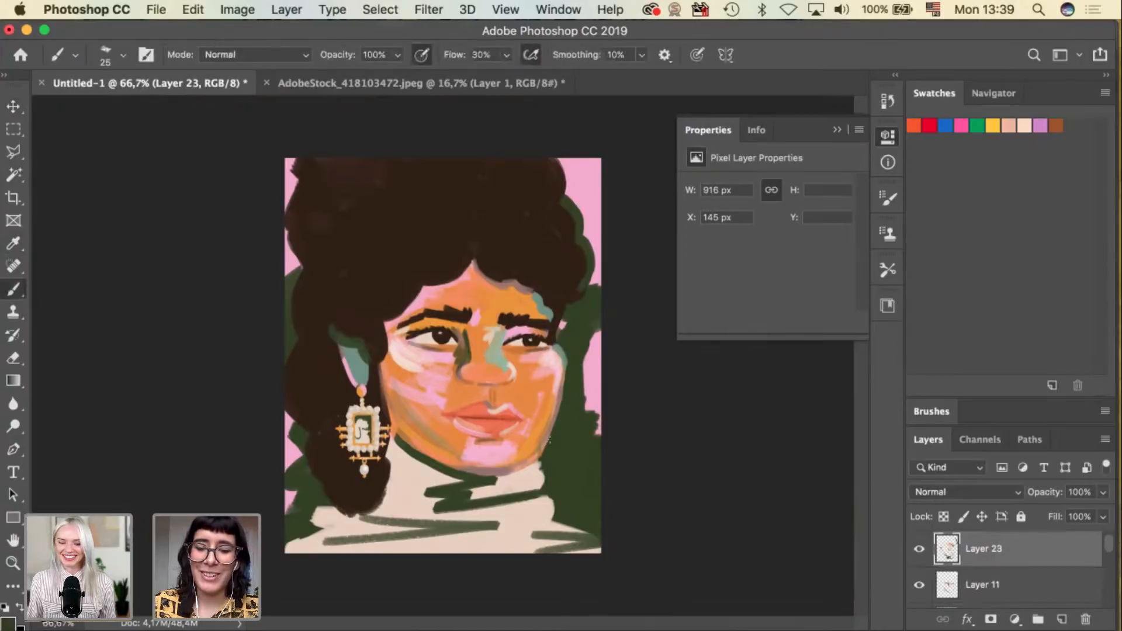
pyautogui.press(']')
pyautogui.press(']')
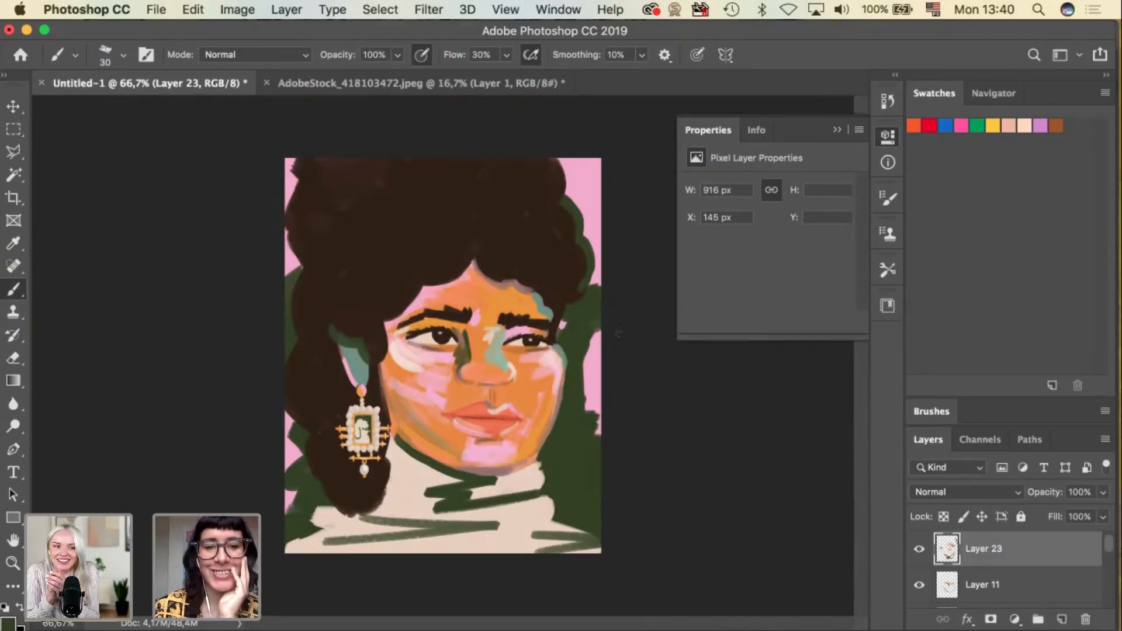
pyautogui.press('i')
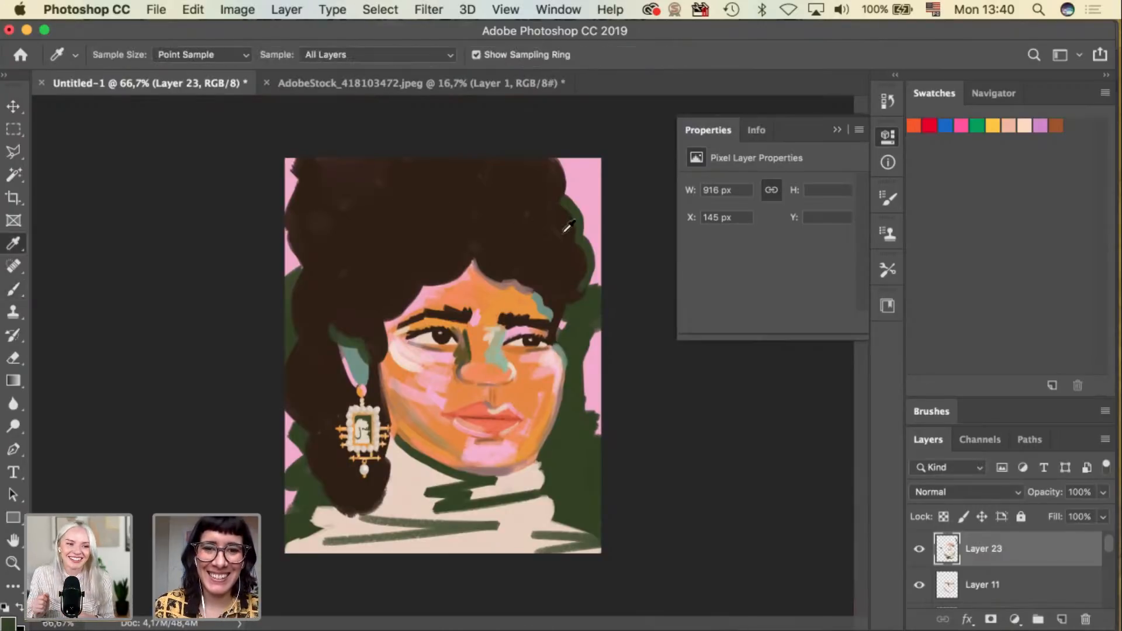
pyautogui.press('v')
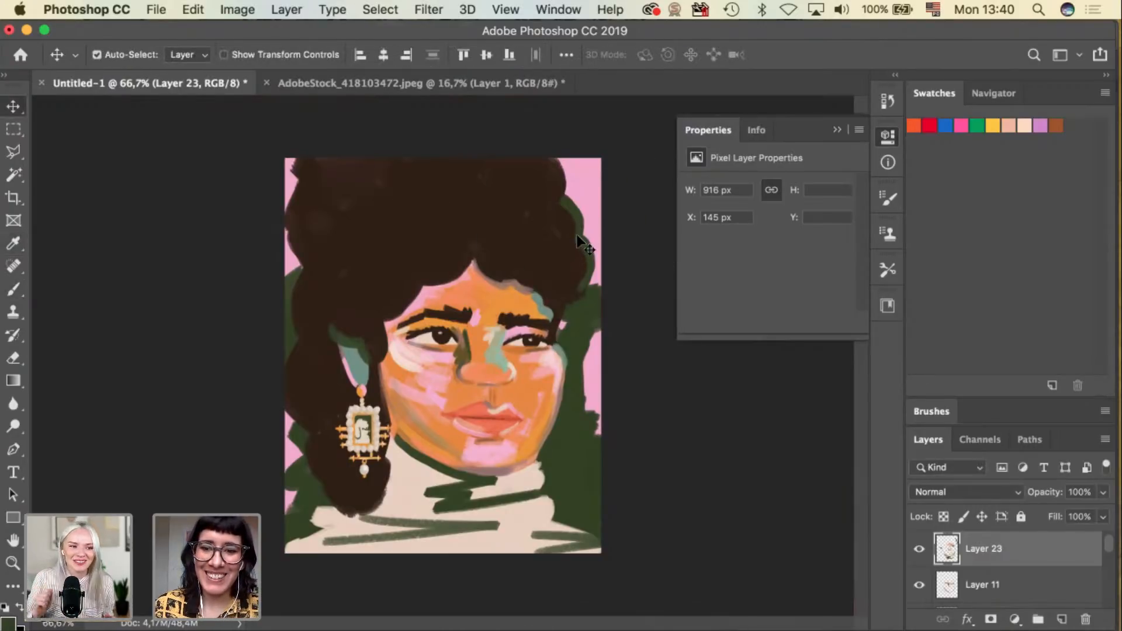
pyautogui.press('i')
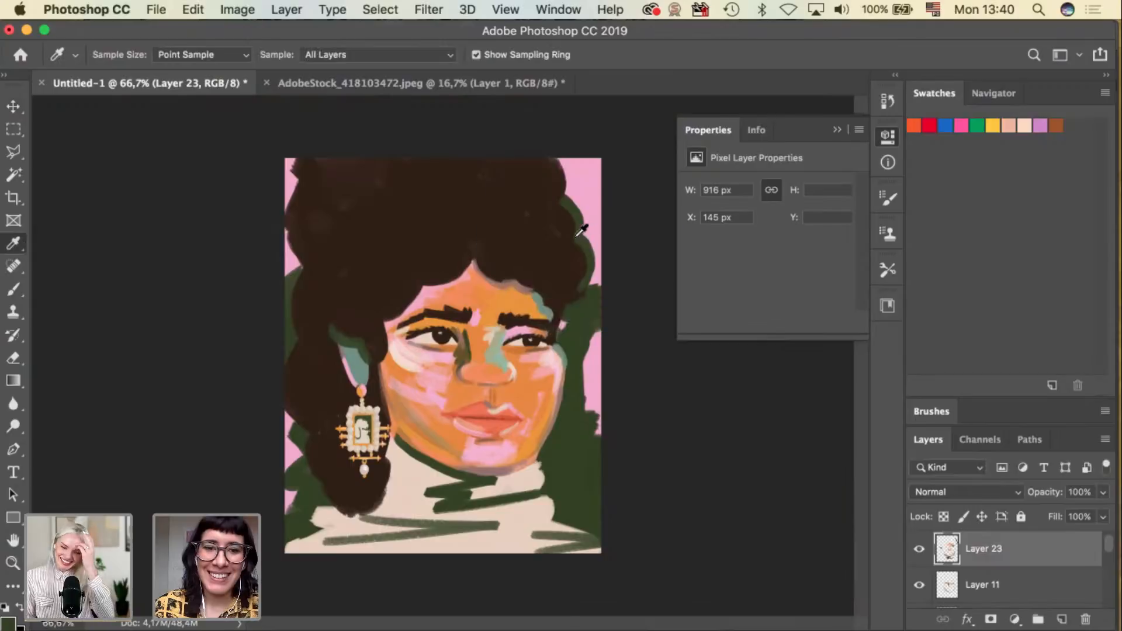
pyautogui.press('v')
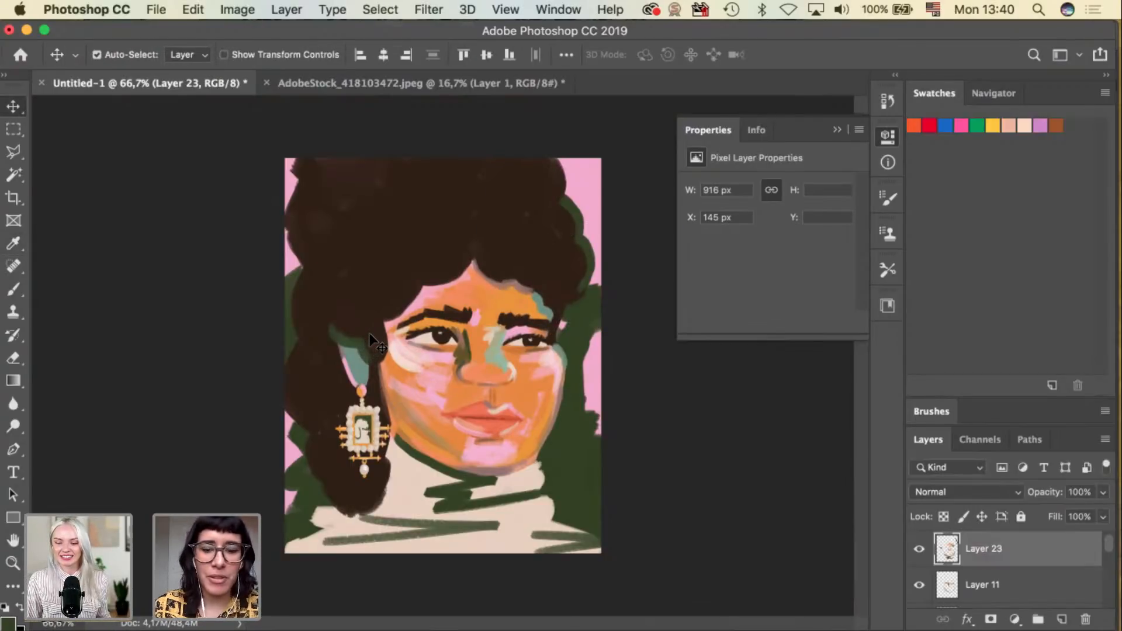
pyautogui.press('i')
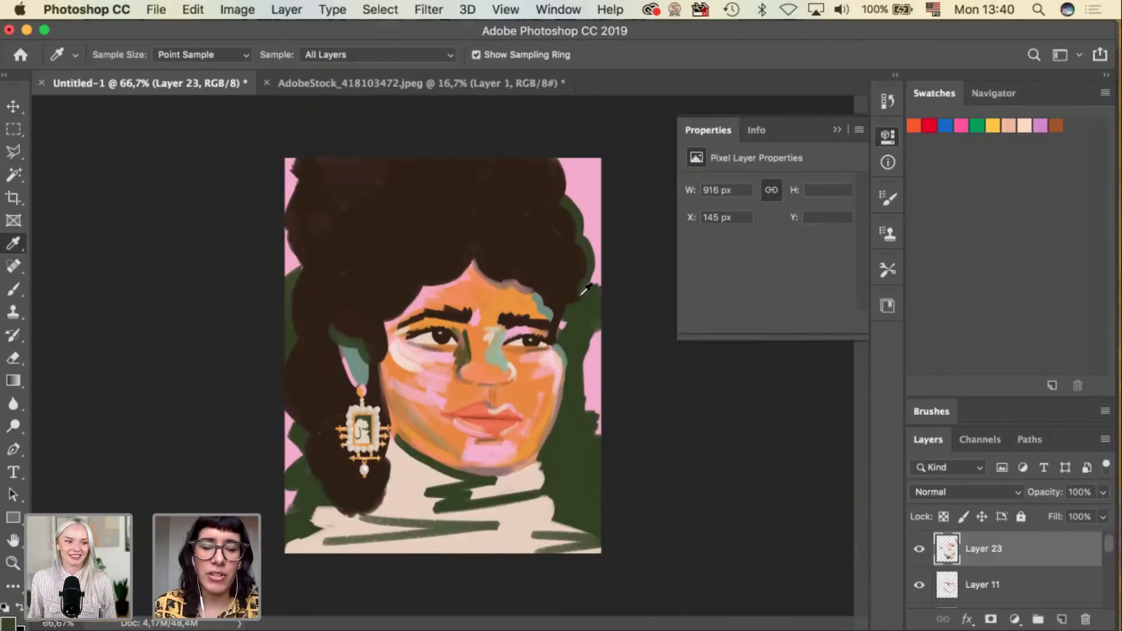
pyautogui.press('v')
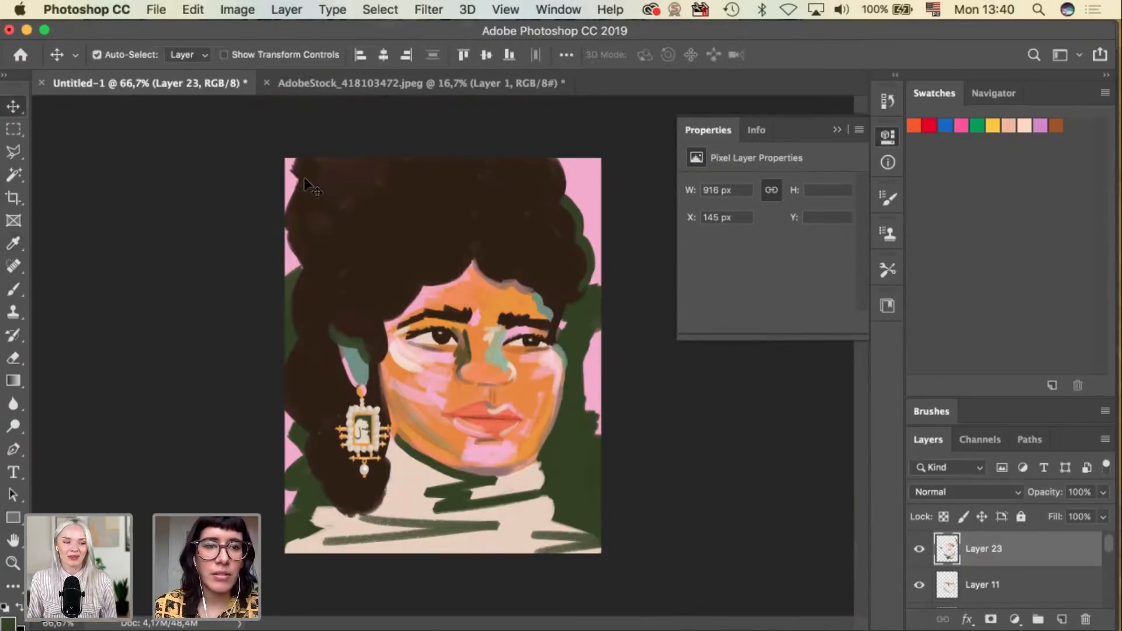
# Add the text "A COR DA" over the hair in dark green Gotham Book at 72 pt.
pyautogui.press('b')
pyautogui.click(112, 62)
pyautogui.click(115, 57)
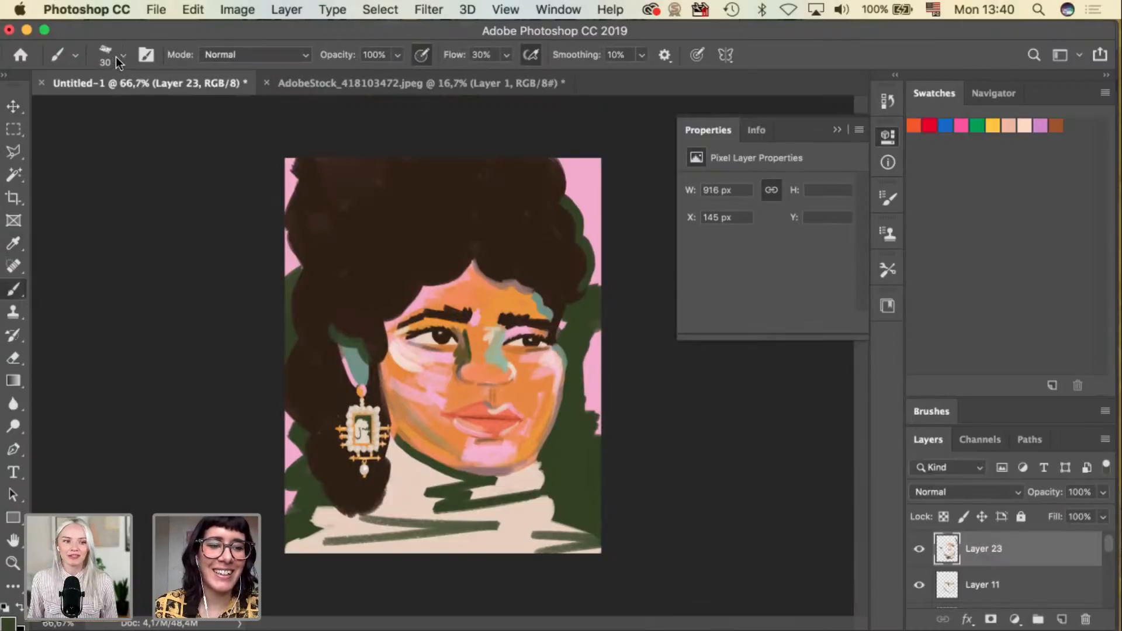
pyautogui.click(14, 473)
pyautogui.click(354, 224)
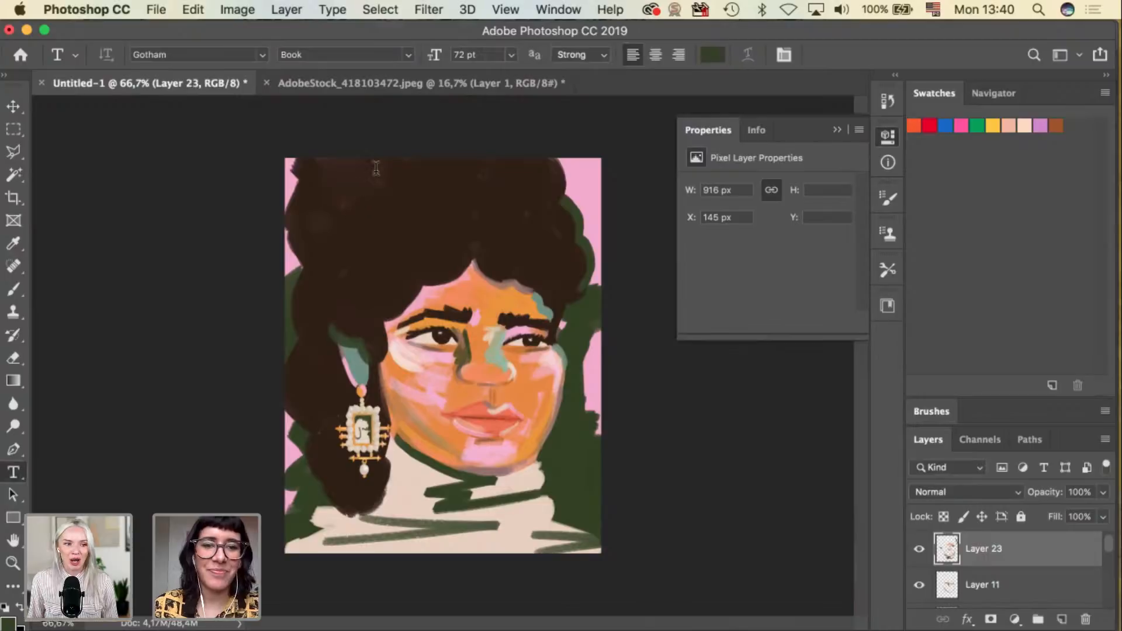
pyautogui.write('A COR')
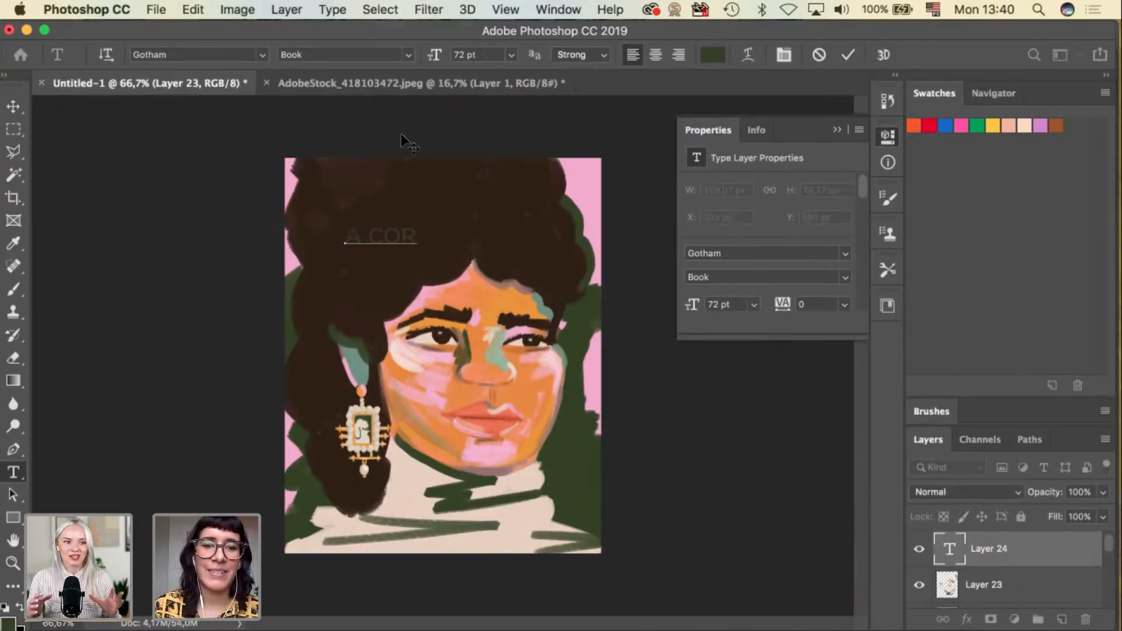
pyautogui.write(' DA')
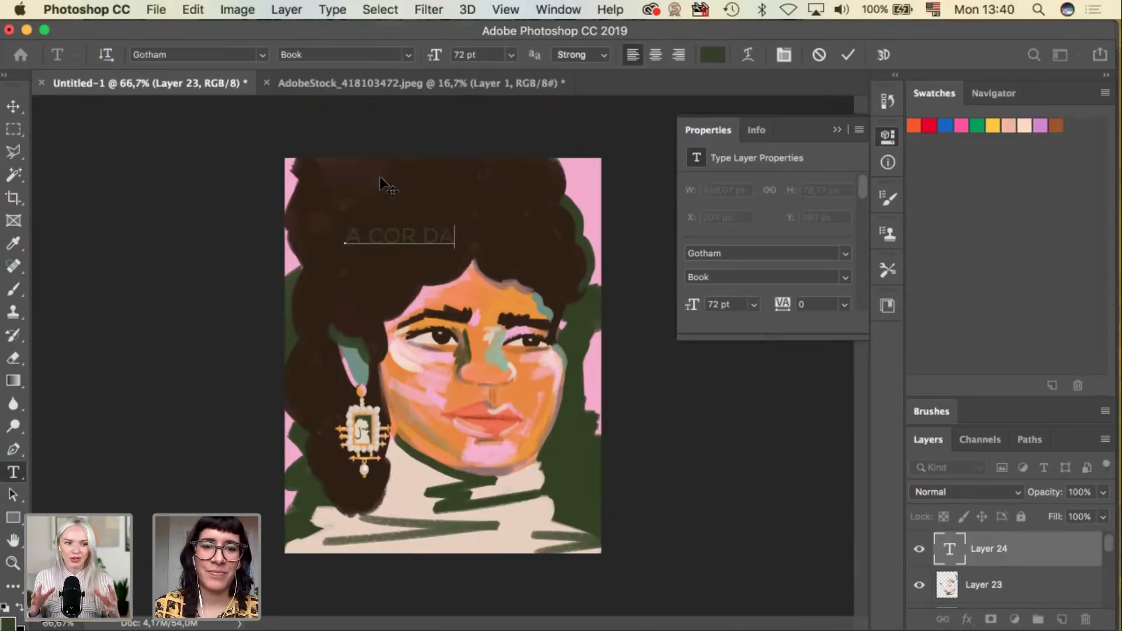
# Try adding CIDADE as a second line of the same text and delete it.
pyautogui.press('Return')
pyautogui.write('DADE')
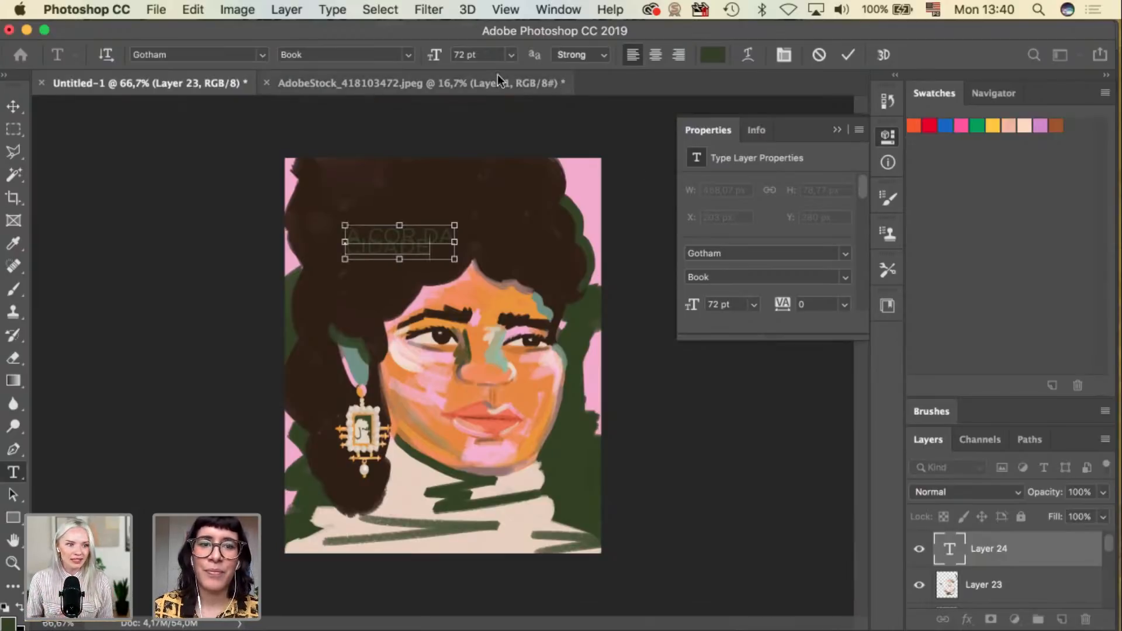
pyautogui.press('super+a')
pyautogui.click(416, 244)
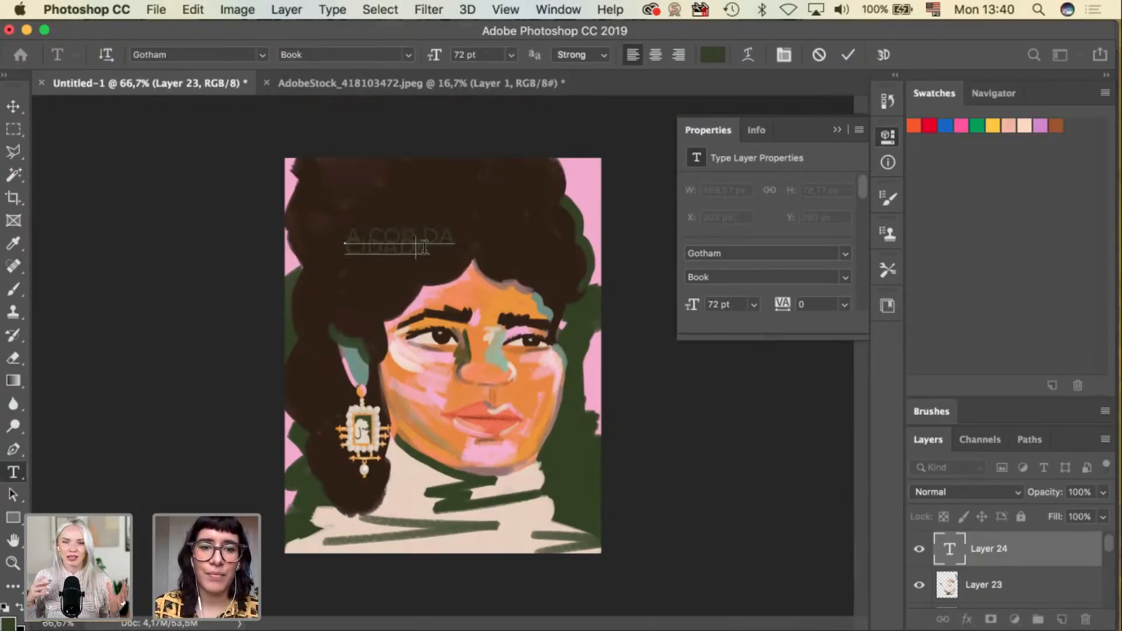
pyautogui.moveTo(434, 248); pyautogui.dragTo(324, 245)
pyautogui.press('BackSpace')
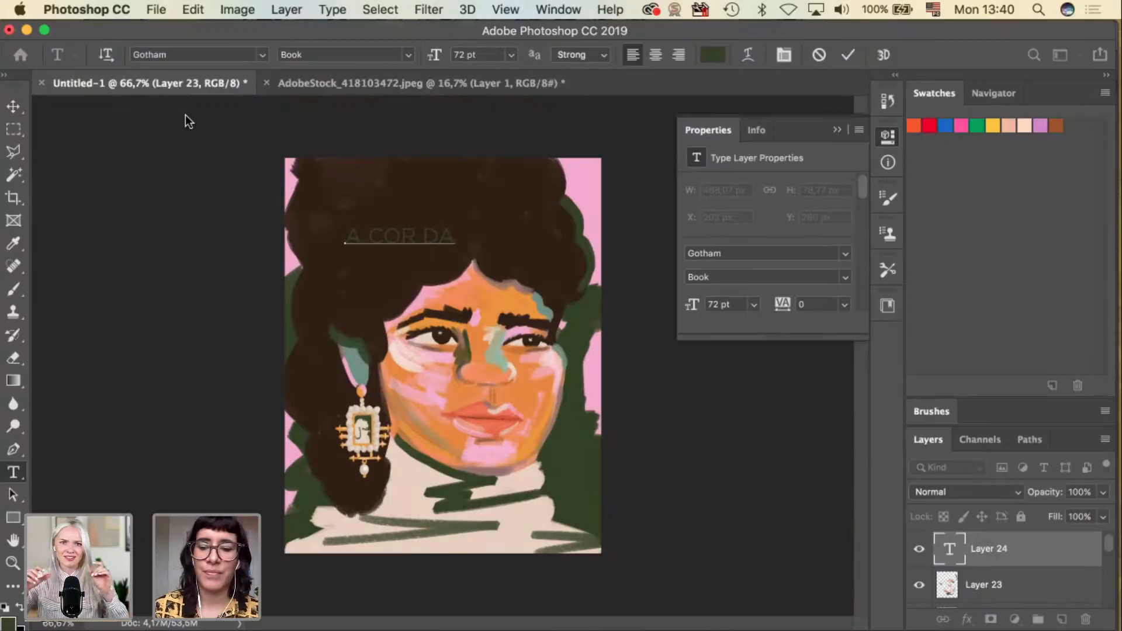
# Commit the A COR DA text and place a duplicate of it directly below the original.
pyautogui.click(13, 106)
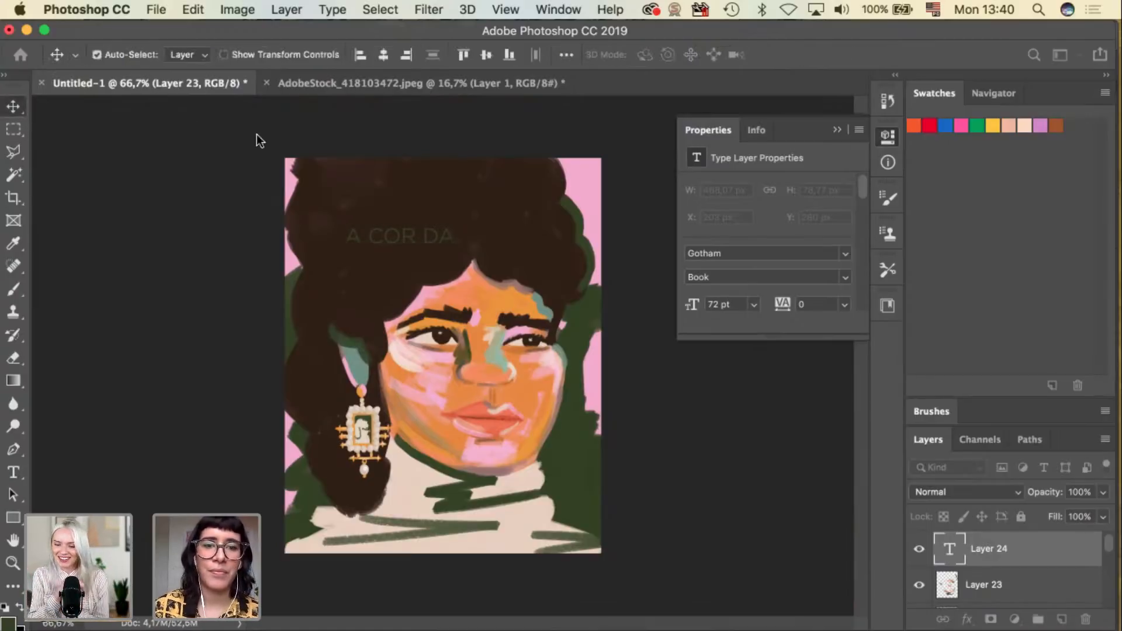
pyautogui.press('super')
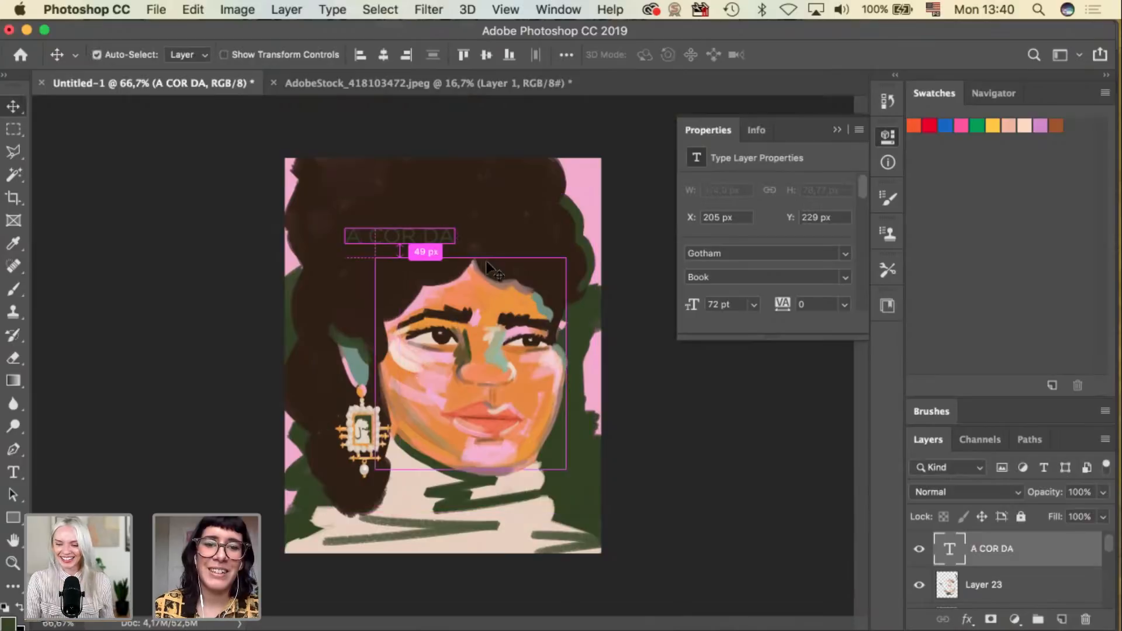
pyautogui.press('super+t')
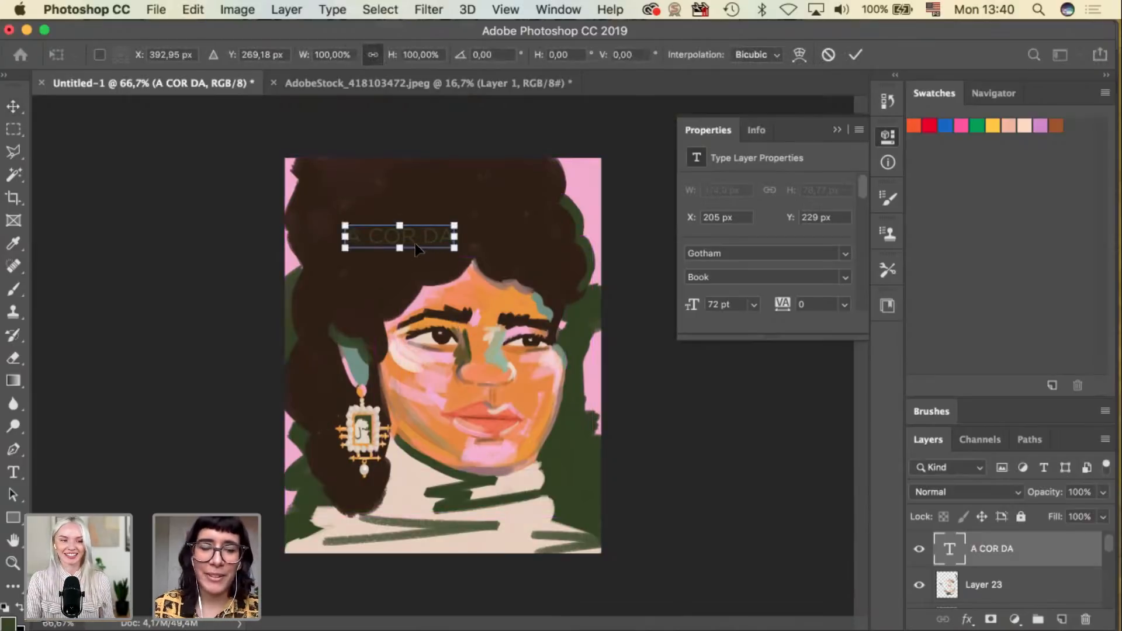
pyautogui.press('Return')
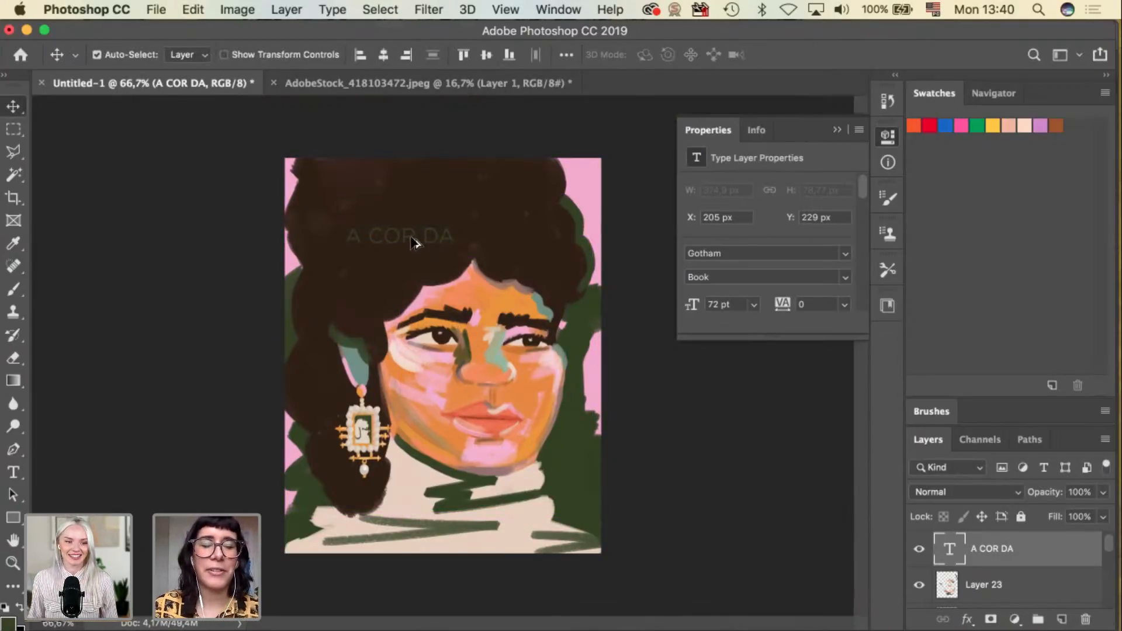
pyautogui.moveTo(409, 256); pyautogui.dragTo(408, 283)
# Replace the text of the lower copy with CIDADE and commit it.
pyautogui.click(13, 472)
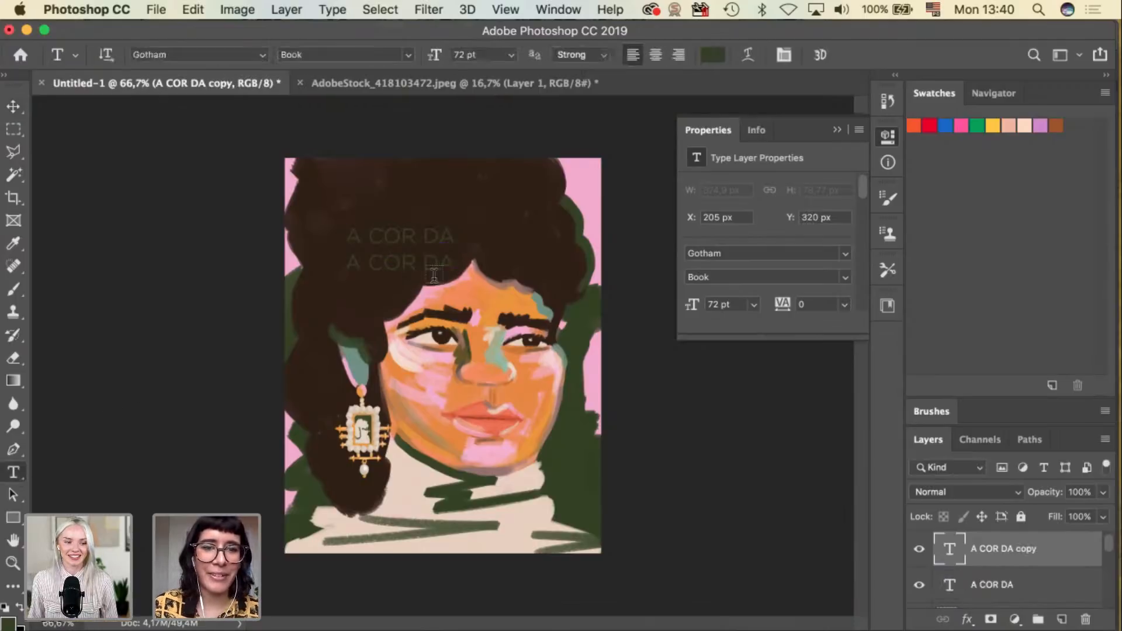
pyautogui.tripleClick(443, 265)
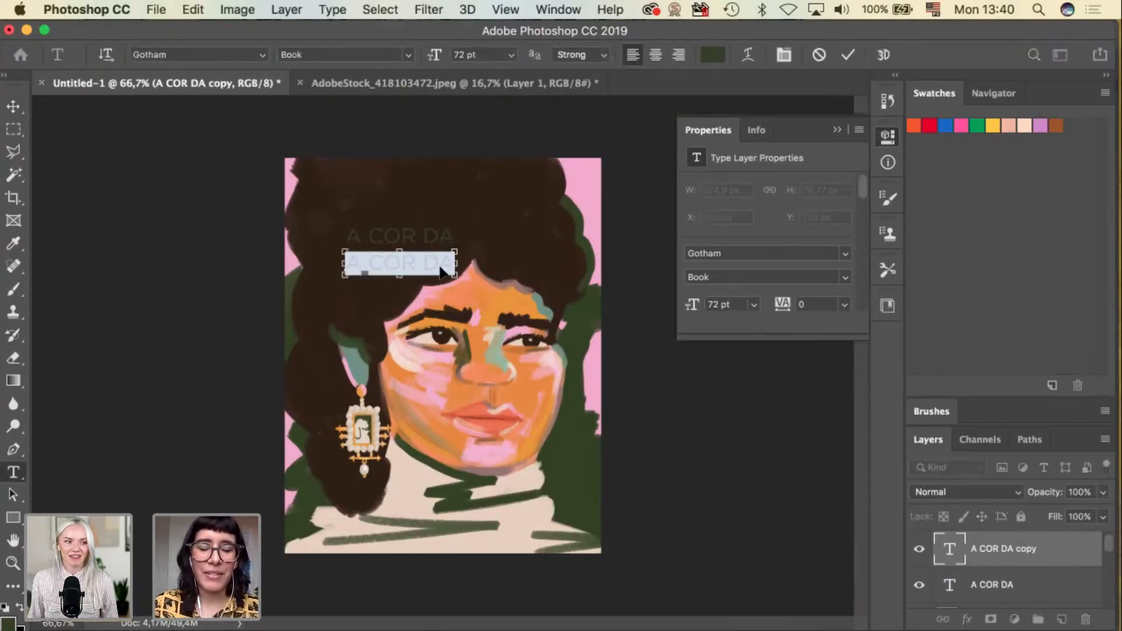
pyautogui.write('CIDADE')
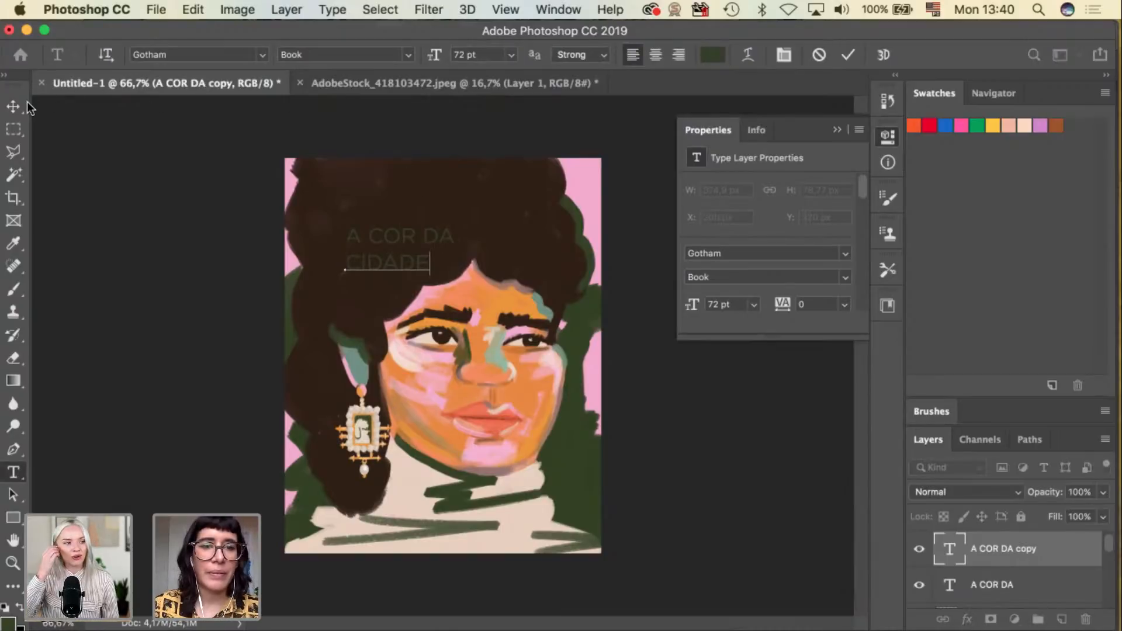
pyautogui.click(14, 107)
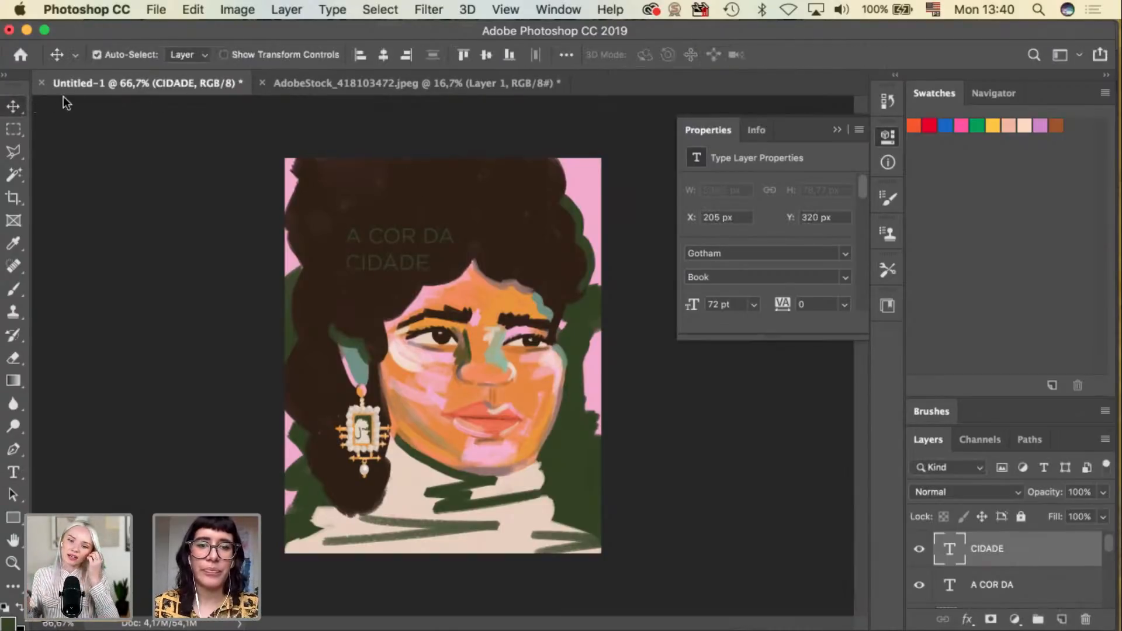
# Scale both text lines together to about 159.68 pt and position them across the hair at the top of the portrait.
pyautogui.keyDown('shift'); pyautogui.click(450, 236); pyautogui.keyUp('shift')
pyautogui.press('super+t')
pyautogui.moveTo(454, 221); pyautogui.dragTo(585, 177)
pyautogui.moveTo(530, 208); pyautogui.dragTo(511, 209)
pyautogui.press('Return')
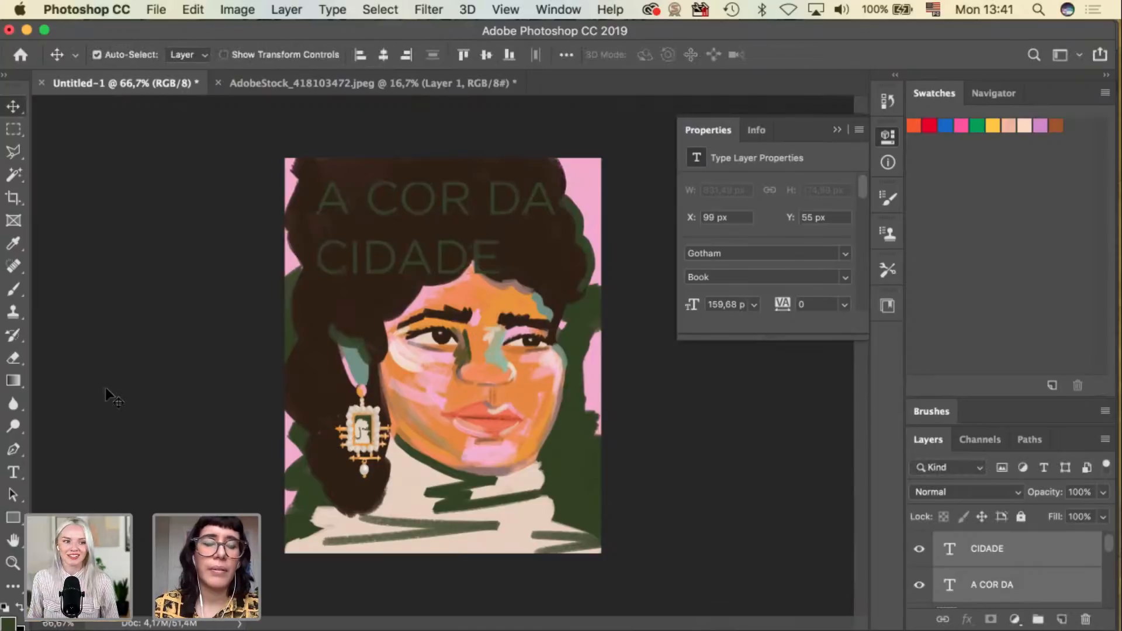
# Set the font of the whole A COR DA line to Ano Black Italic.
pyautogui.click(13, 472)
pyautogui.click(437, 201)
pyautogui.doubleClick(437, 202)
pyautogui.tripleClick(438, 204)
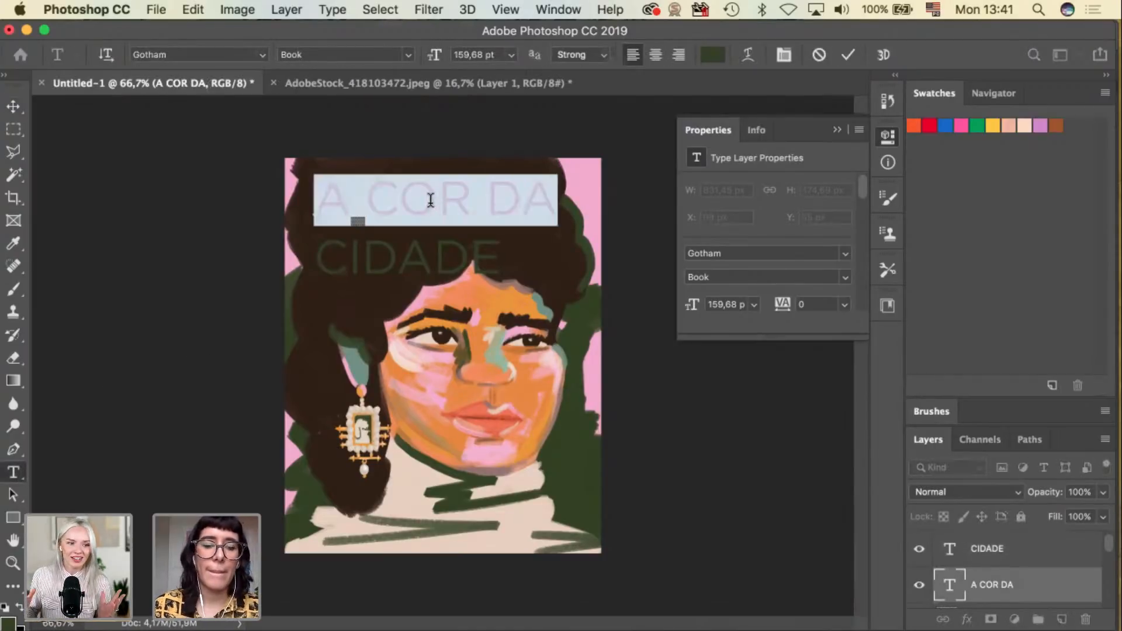
pyautogui.click(263, 55)
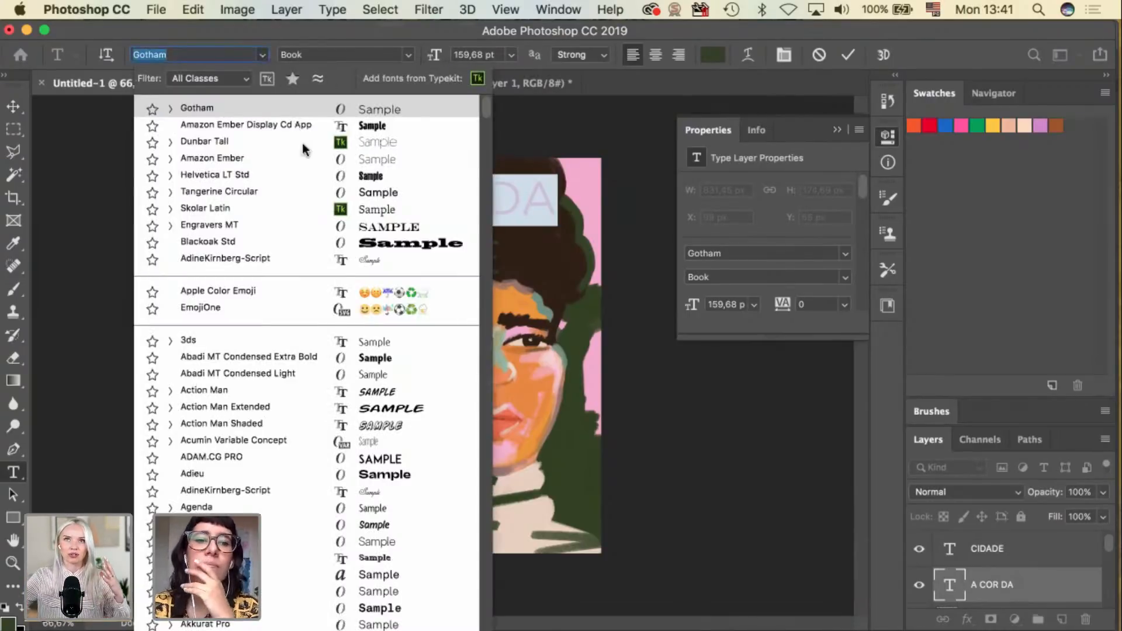
pyautogui.scroll(-8, 359, 465)
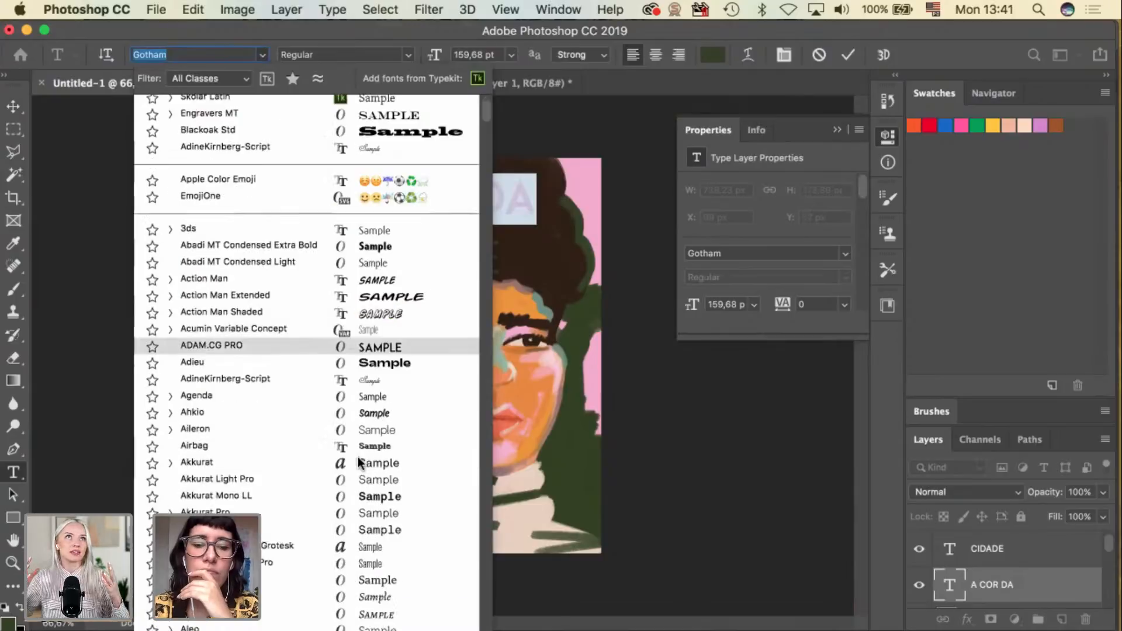
pyautogui.scroll(-3, 359, 465)
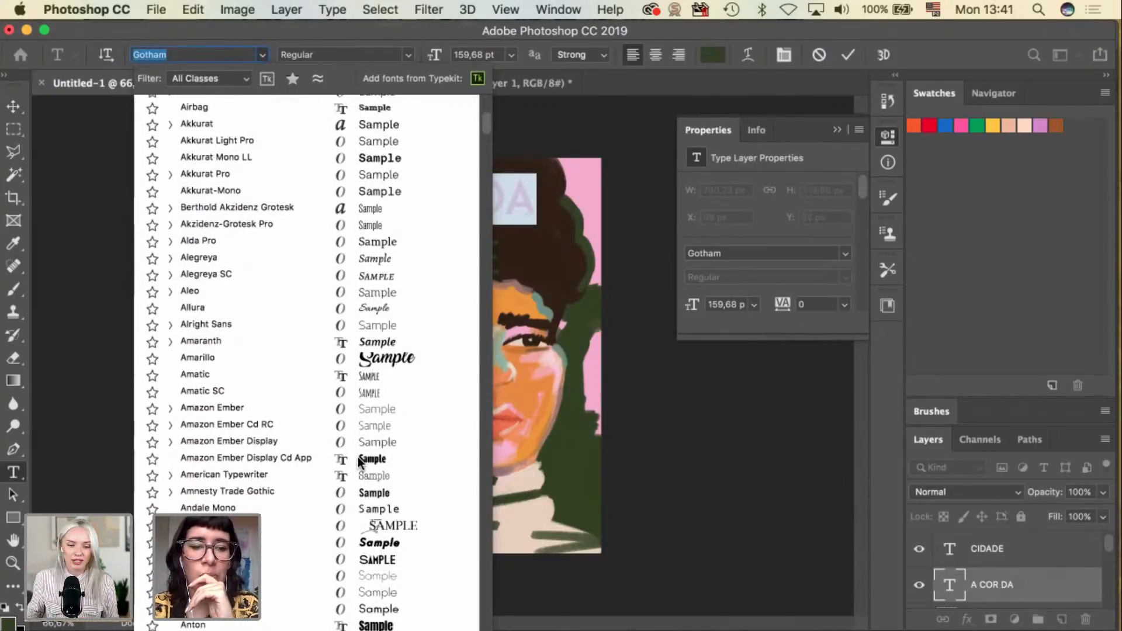
pyautogui.click(380, 549)
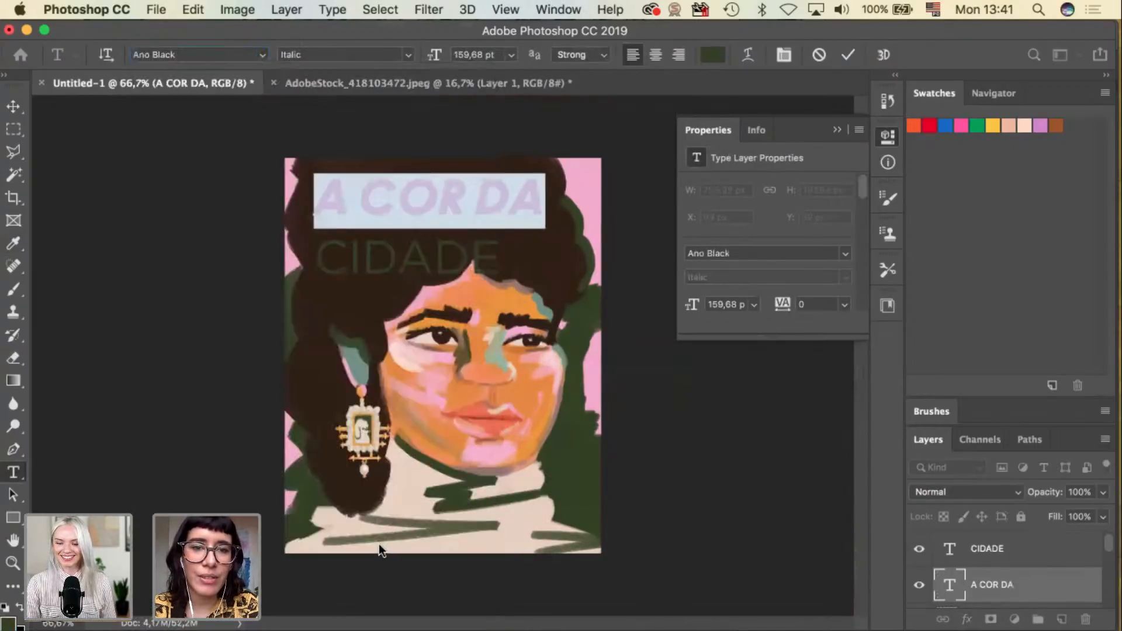
# Browse the alphabetical font list through the G typefaces, comparing samples for an alternative font for the selected A COR DA line.
pyautogui.click(261, 55)
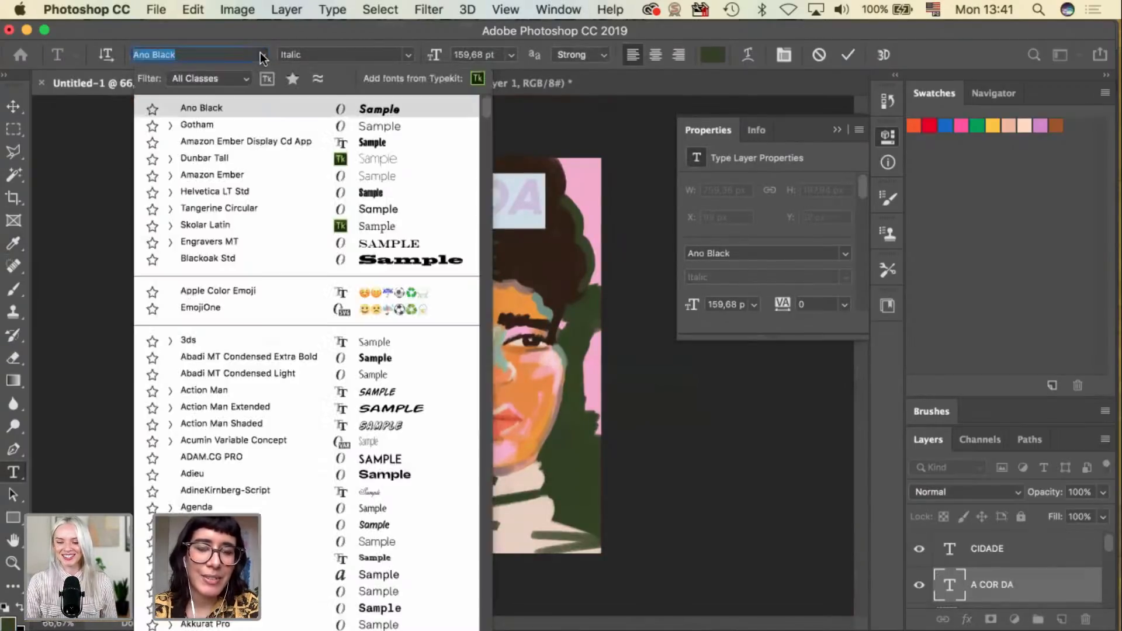
pyautogui.scroll(-10, 265, 389)
pyautogui.scroll(-6, 265, 389)
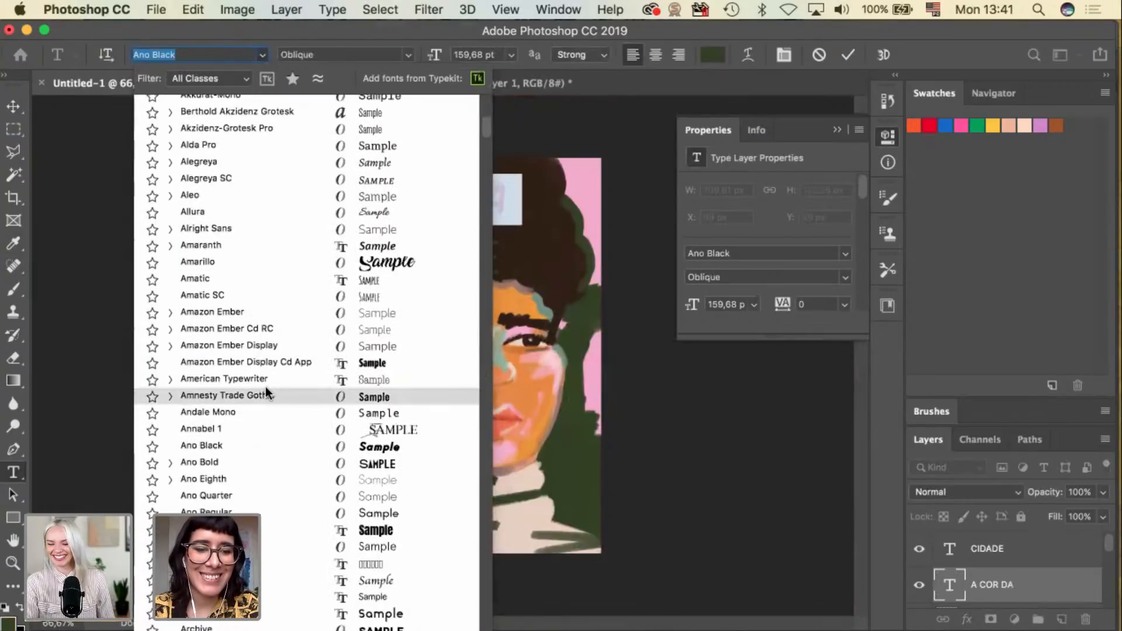
pyautogui.scroll(-15, 265, 393)
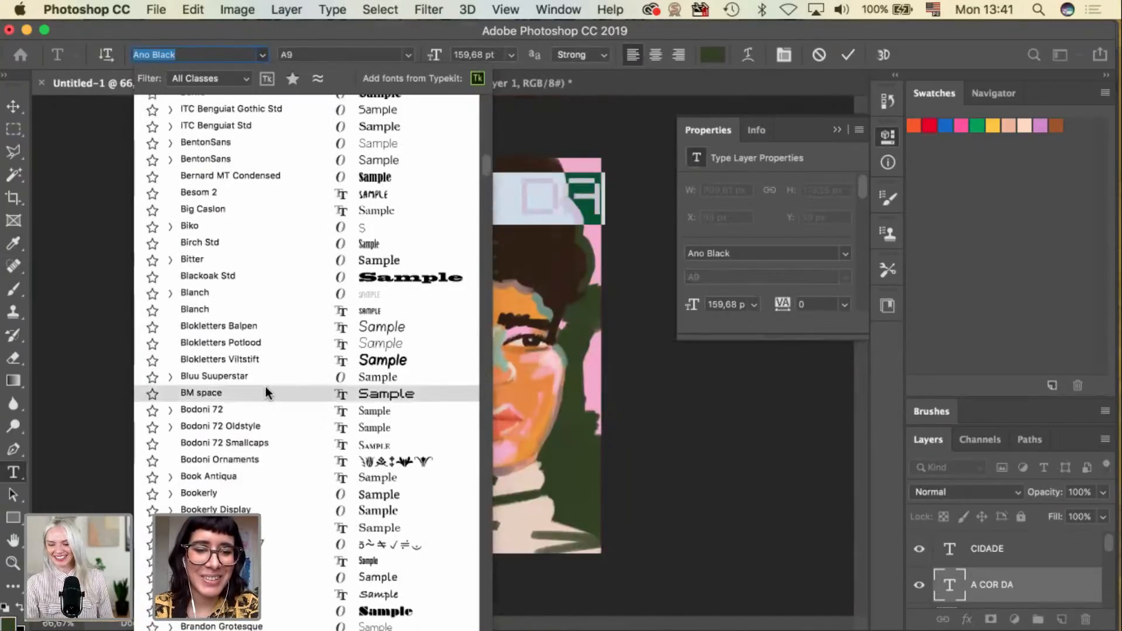
pyautogui.scroll(-8, 265, 392)
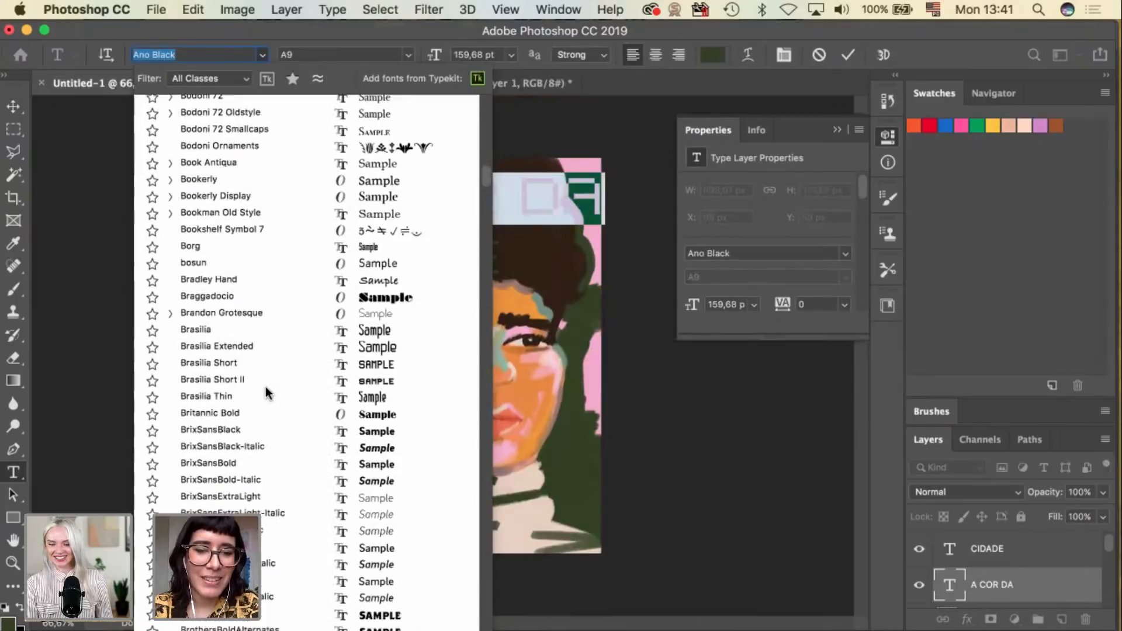
pyautogui.scroll(-4, 265, 392)
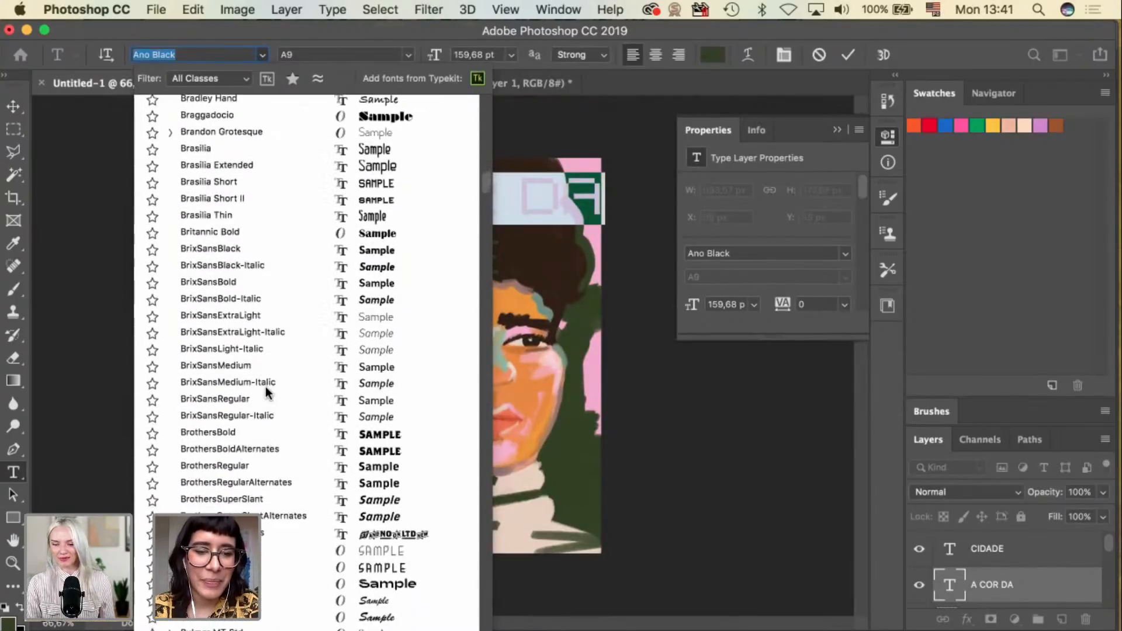
pyautogui.scroll(-5, 265, 392)
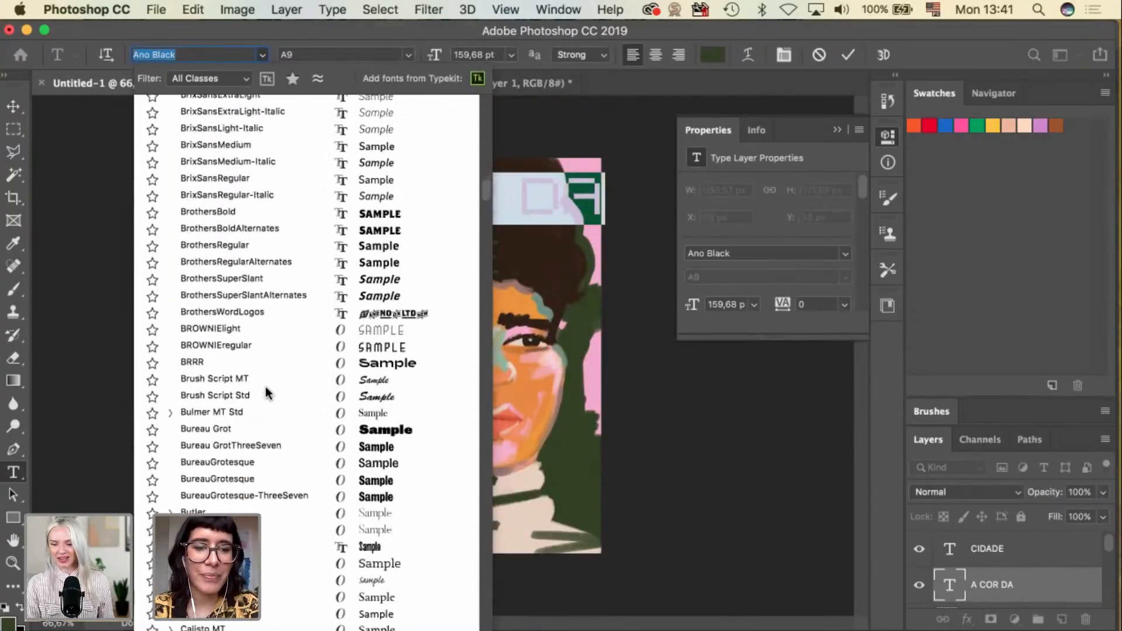
pyautogui.scroll(-1, 266, 392)
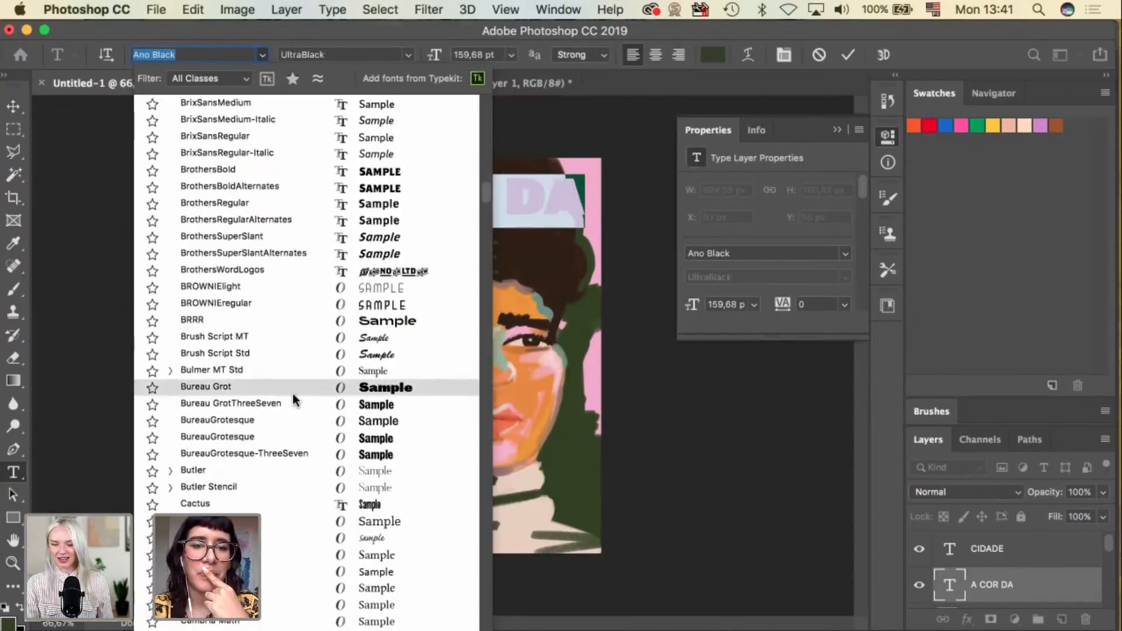
pyautogui.scroll(-4, 293, 482)
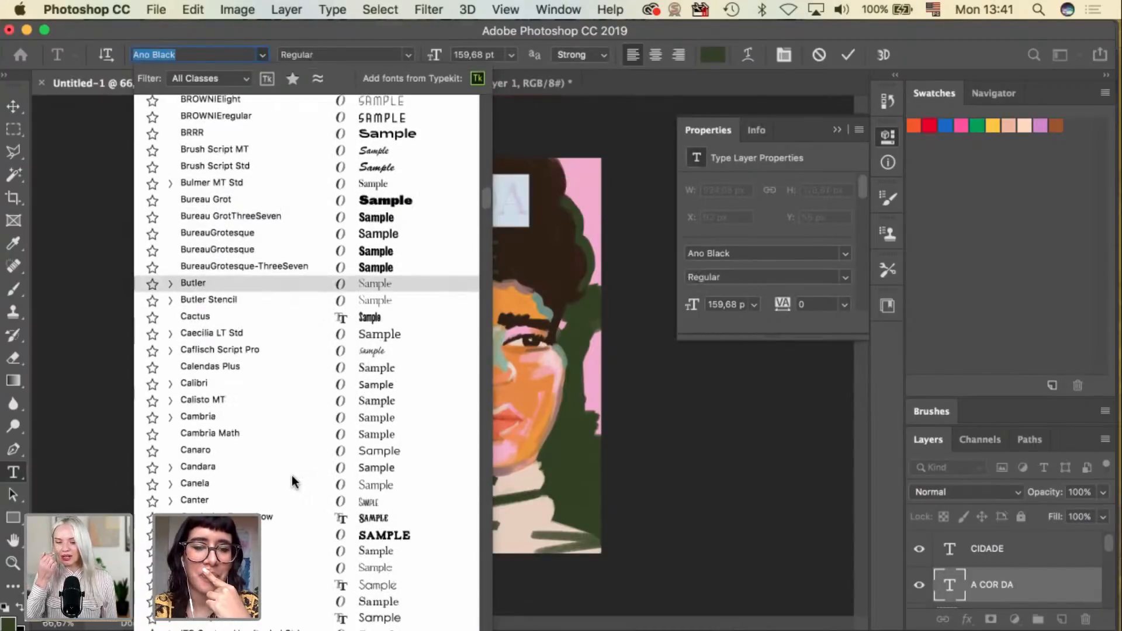
pyautogui.scroll(-6, 293, 482)
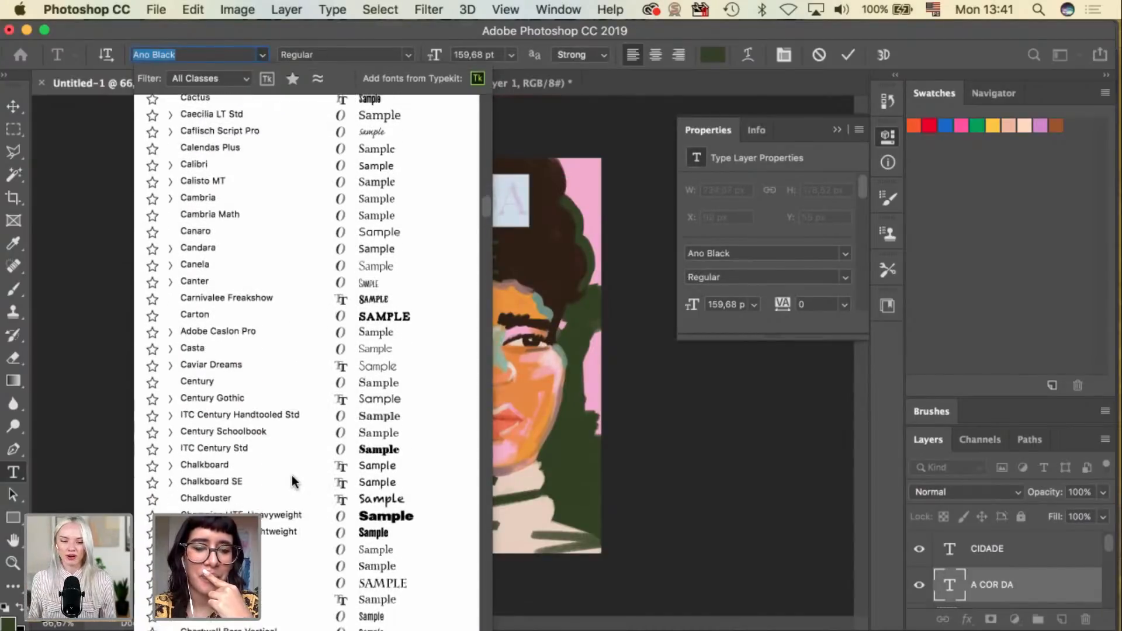
pyautogui.scroll(-4, 294, 482)
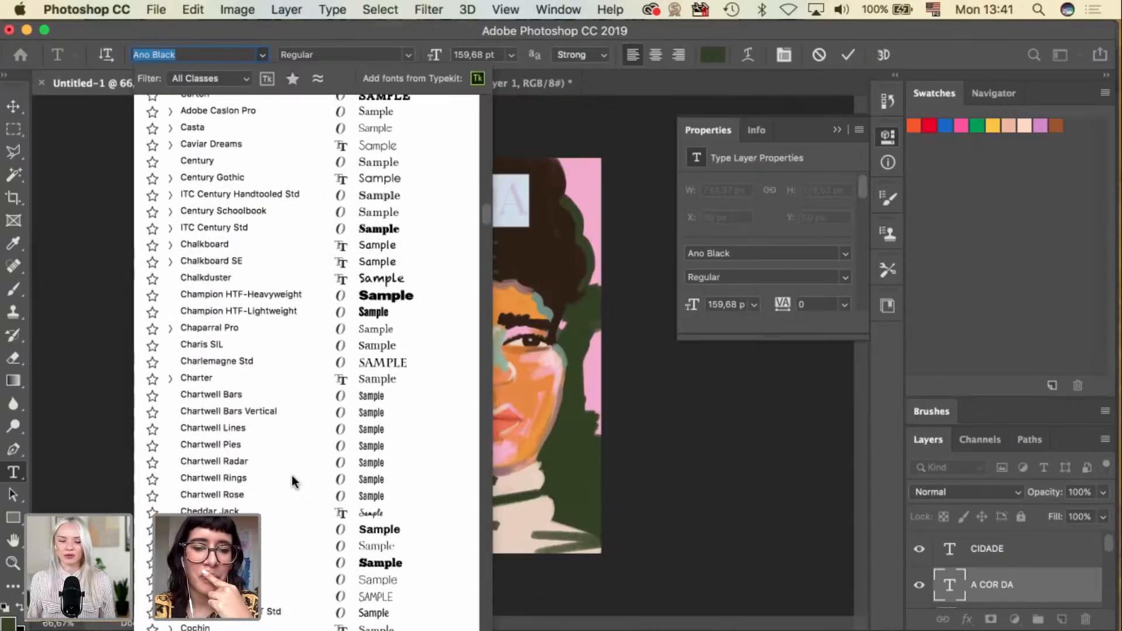
pyautogui.scroll(-5, 294, 482)
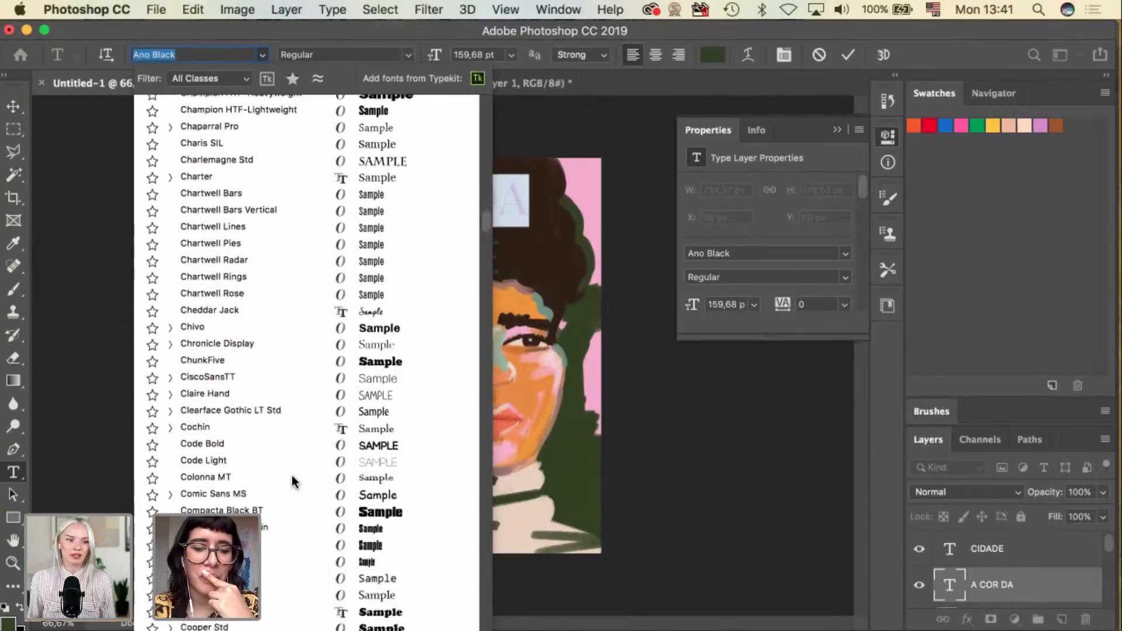
pyautogui.scroll(-2, 293, 482)
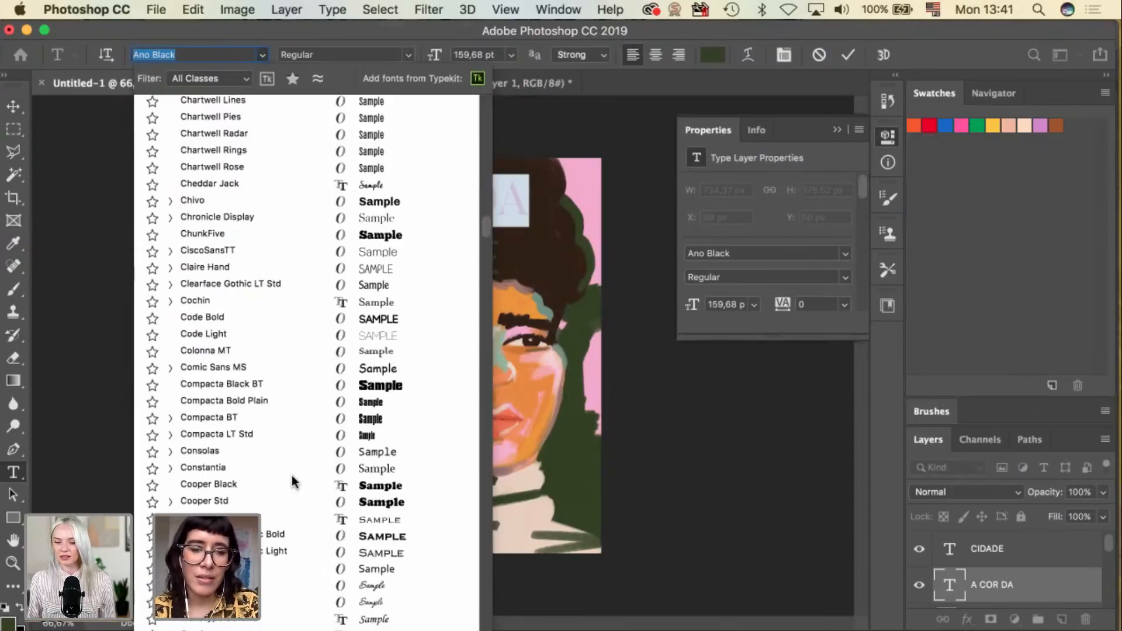
pyautogui.scroll(-4, 294, 482)
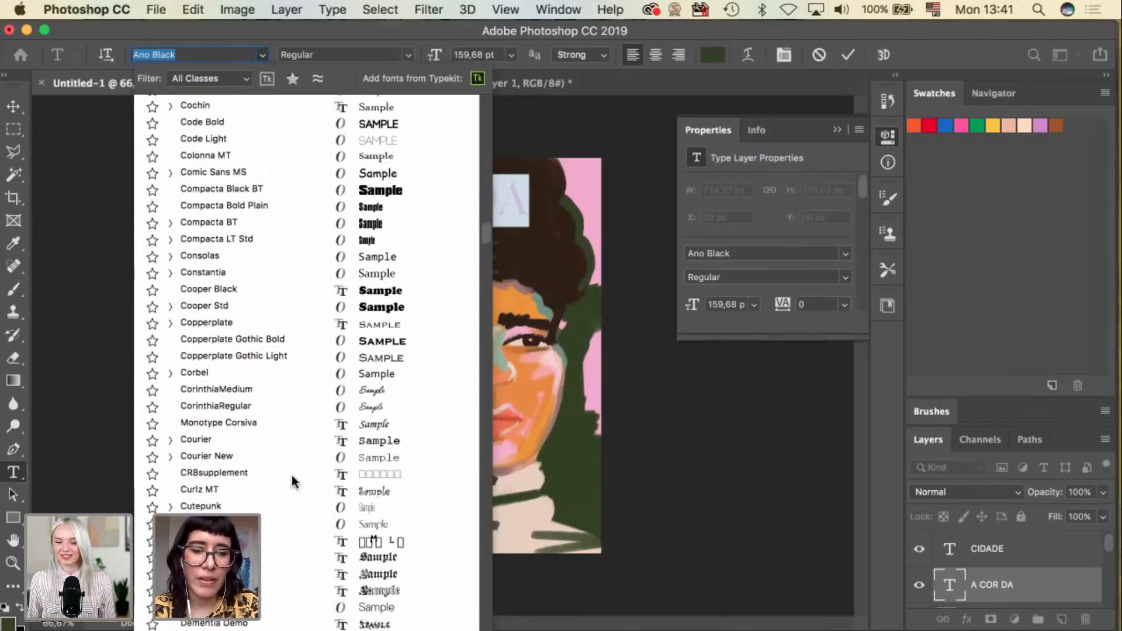
pyautogui.scroll(-3, 294, 482)
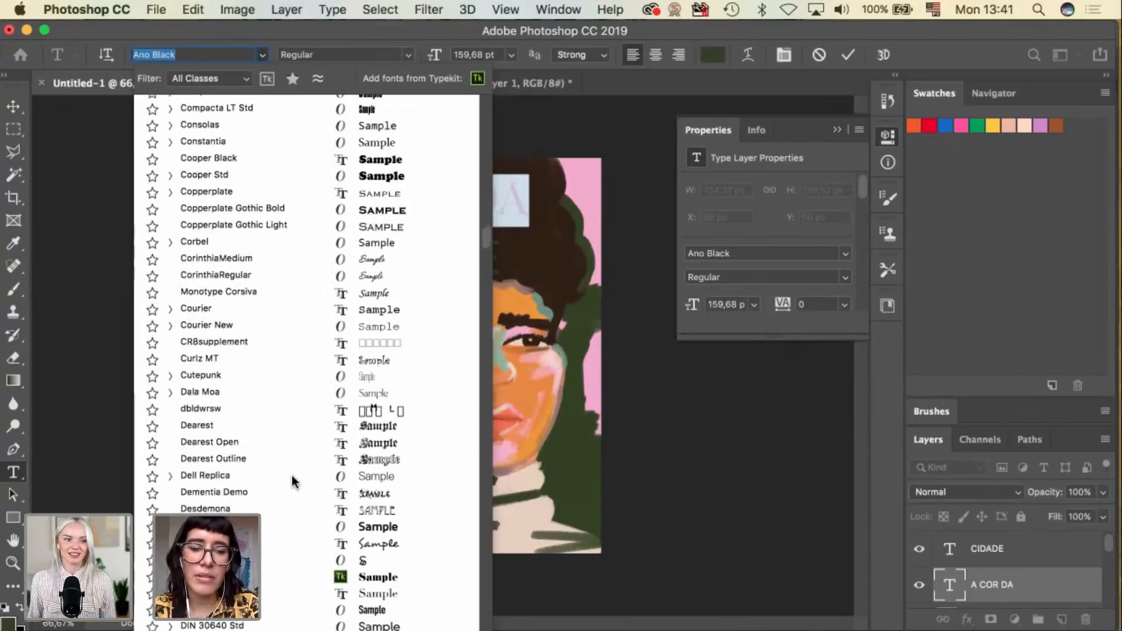
pyautogui.scroll(-2, 294, 481)
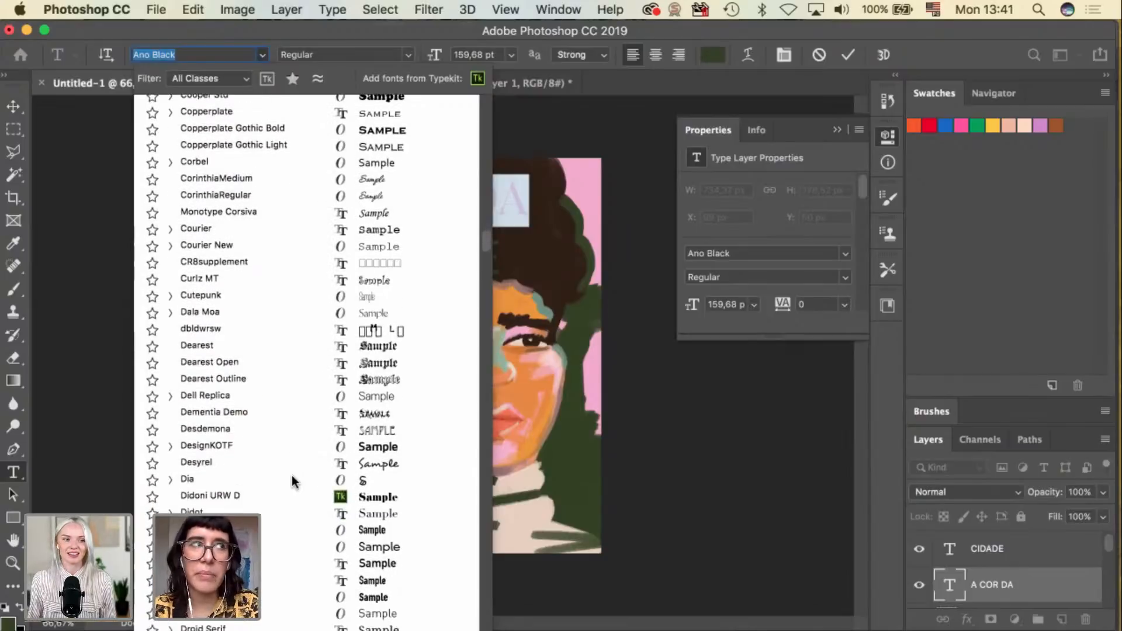
pyautogui.scroll(-1, 294, 482)
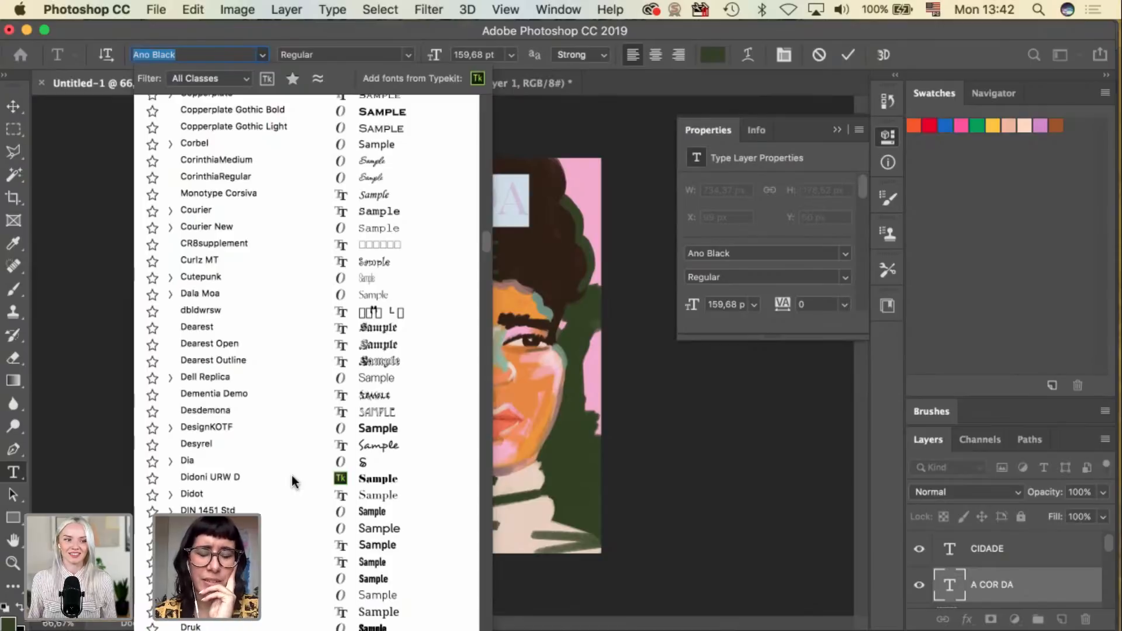
pyautogui.scroll(-3, 294, 483)
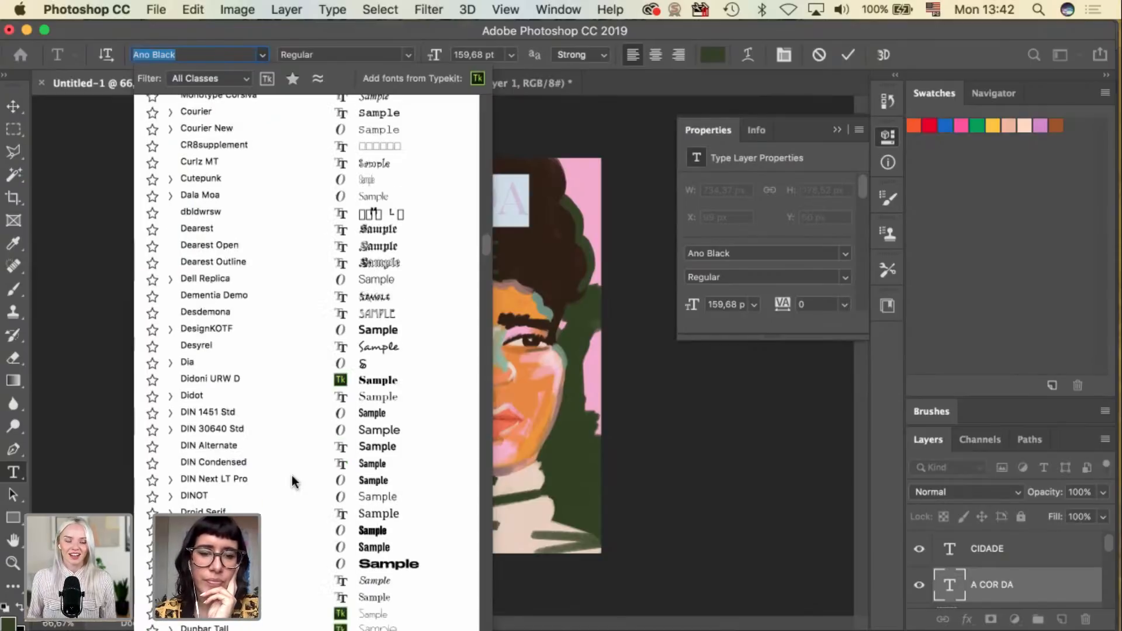
pyautogui.scroll(-5, 293, 482)
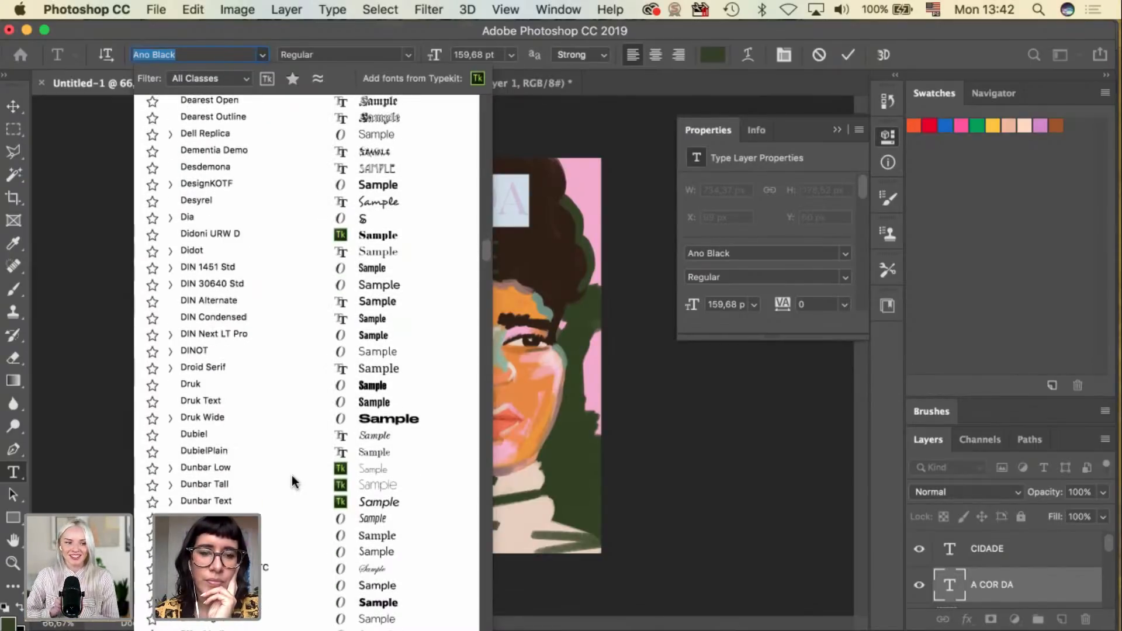
pyautogui.scroll(-3, 294, 482)
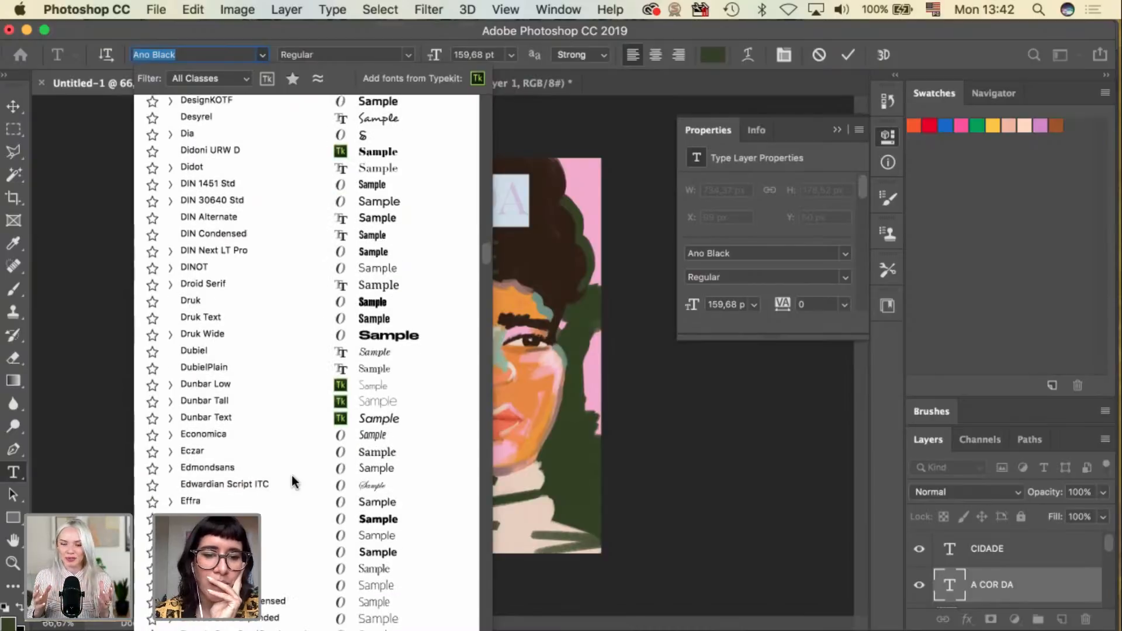
pyautogui.scroll(-4, 294, 482)
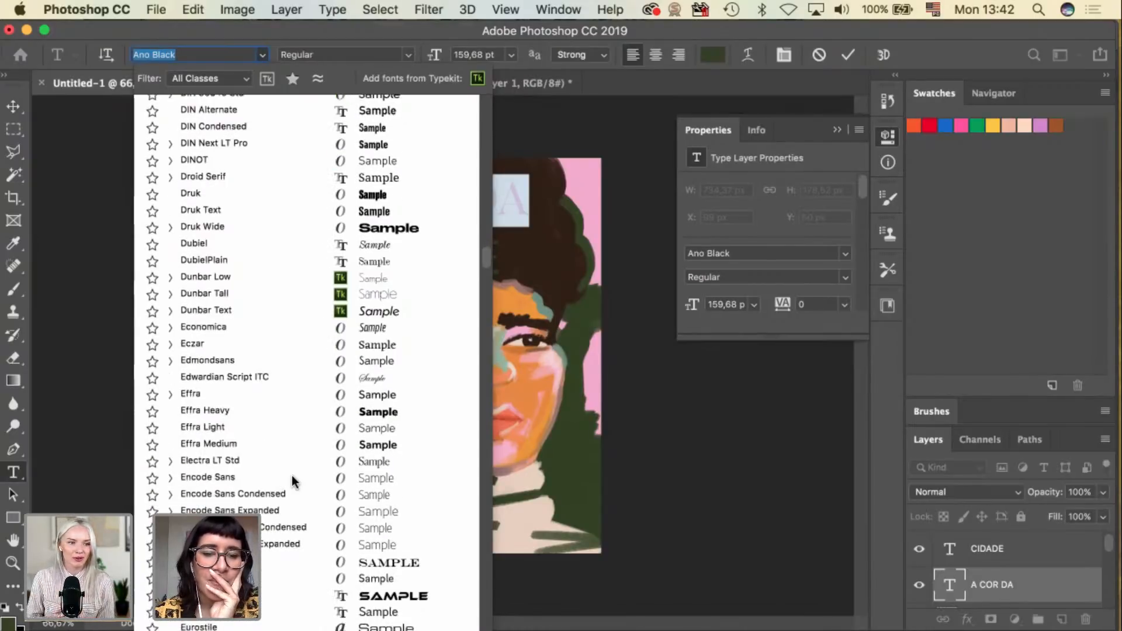
pyautogui.scroll(-3, 294, 483)
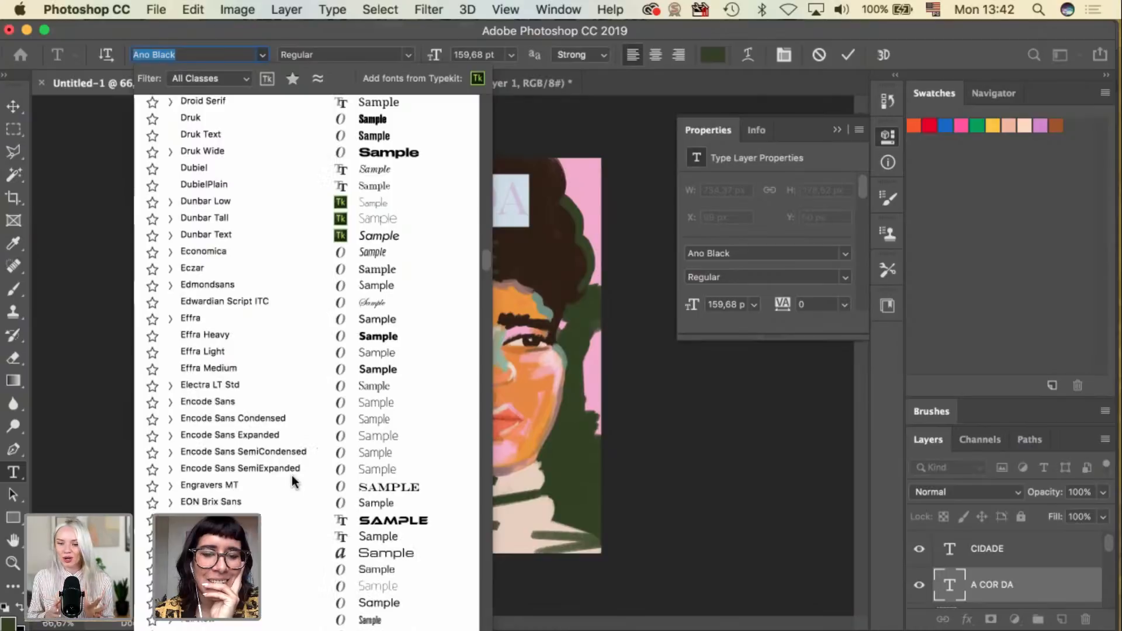
pyautogui.scroll(-9, 293, 482)
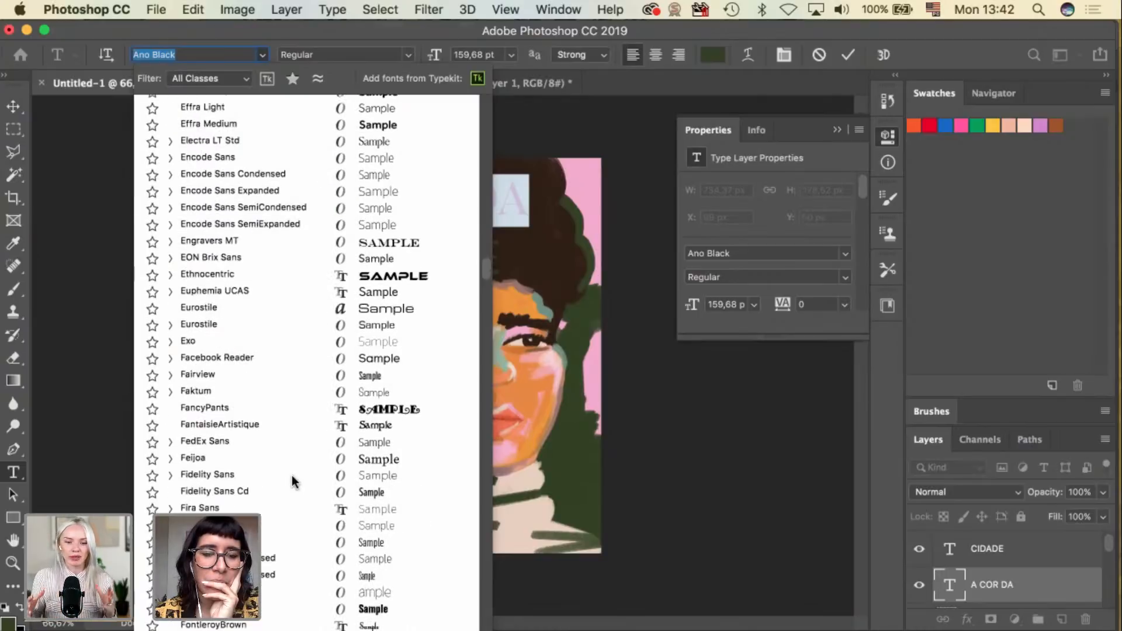
pyautogui.scroll(-3, 293, 483)
pyautogui.scroll(-4, 293, 482)
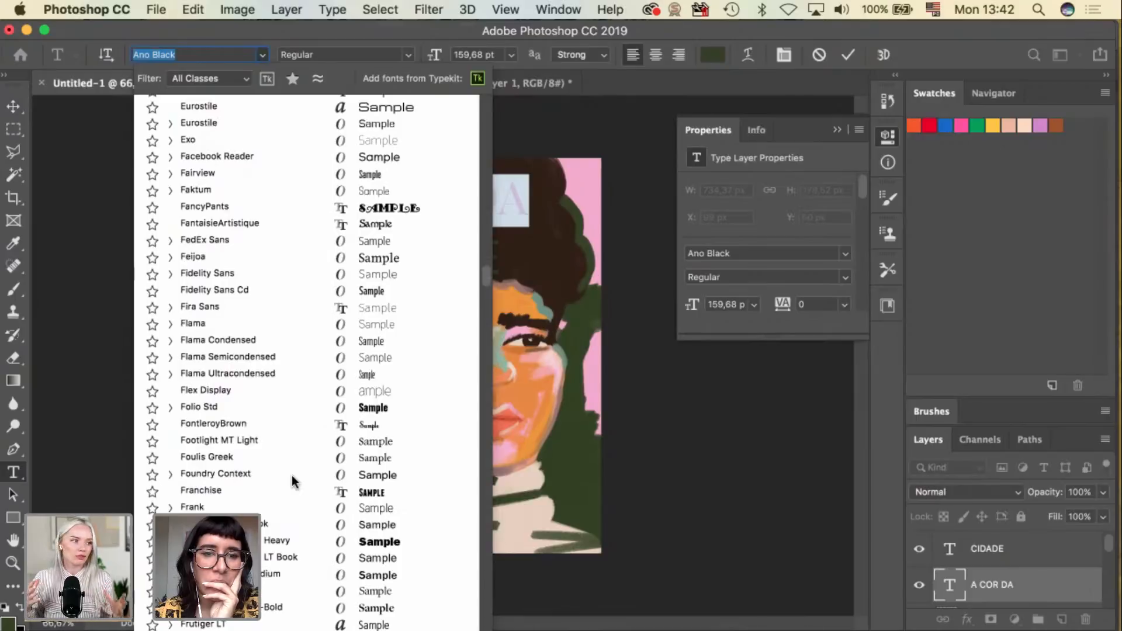
pyautogui.scroll(-3, 293, 482)
pyautogui.scroll(-4, 293, 481)
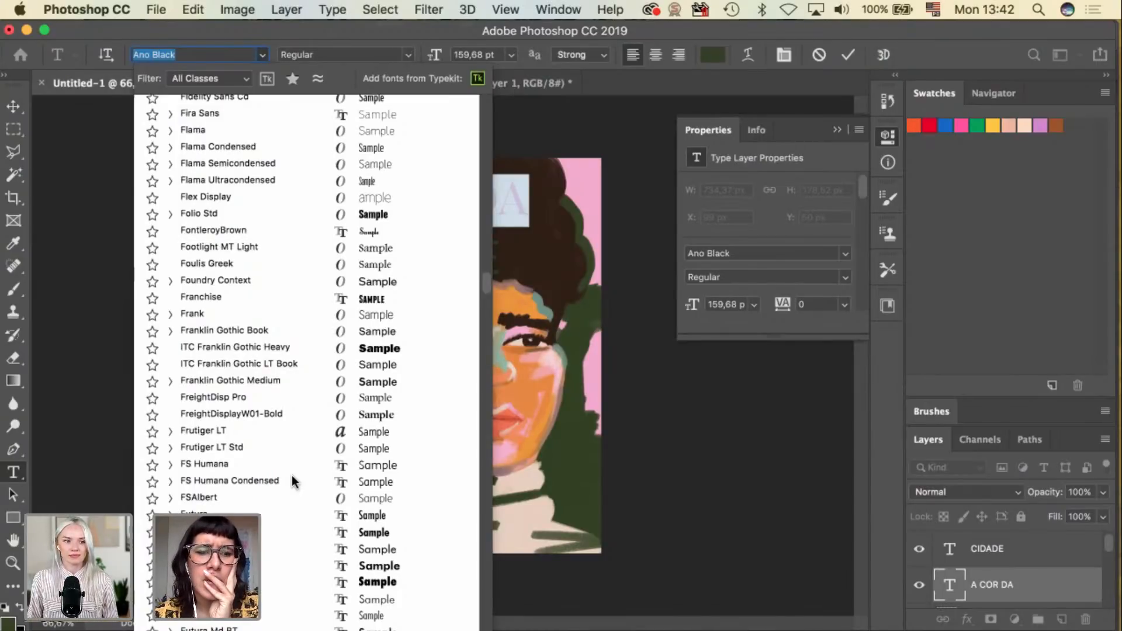
pyautogui.scroll(-1, 294, 481)
pyautogui.scroll(-2, 294, 482)
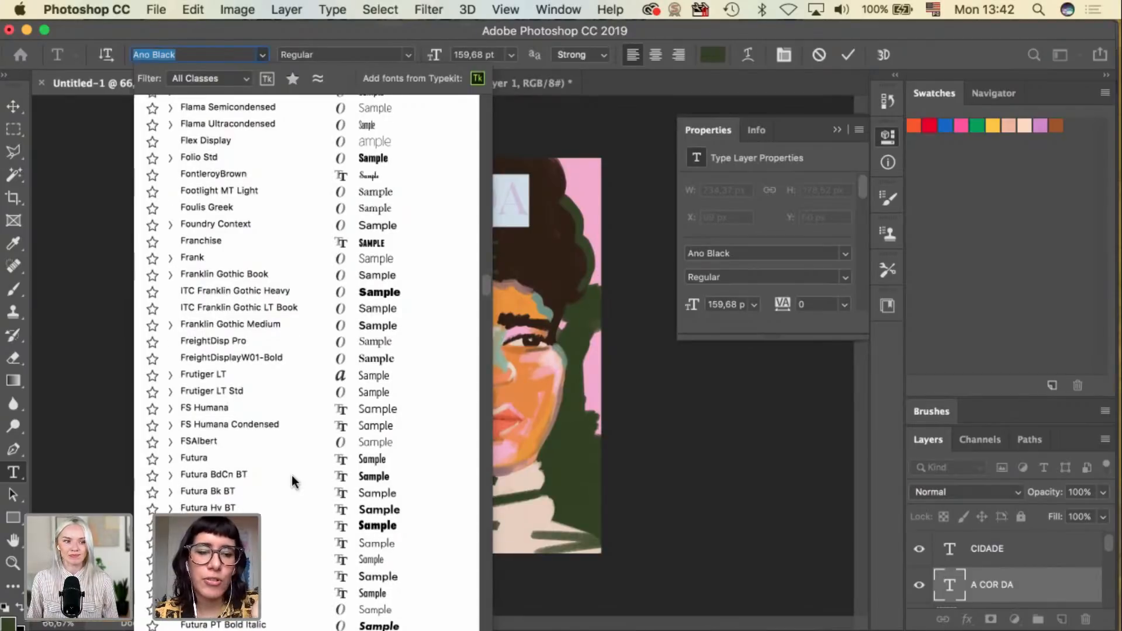
pyautogui.scroll(-6, 294, 482)
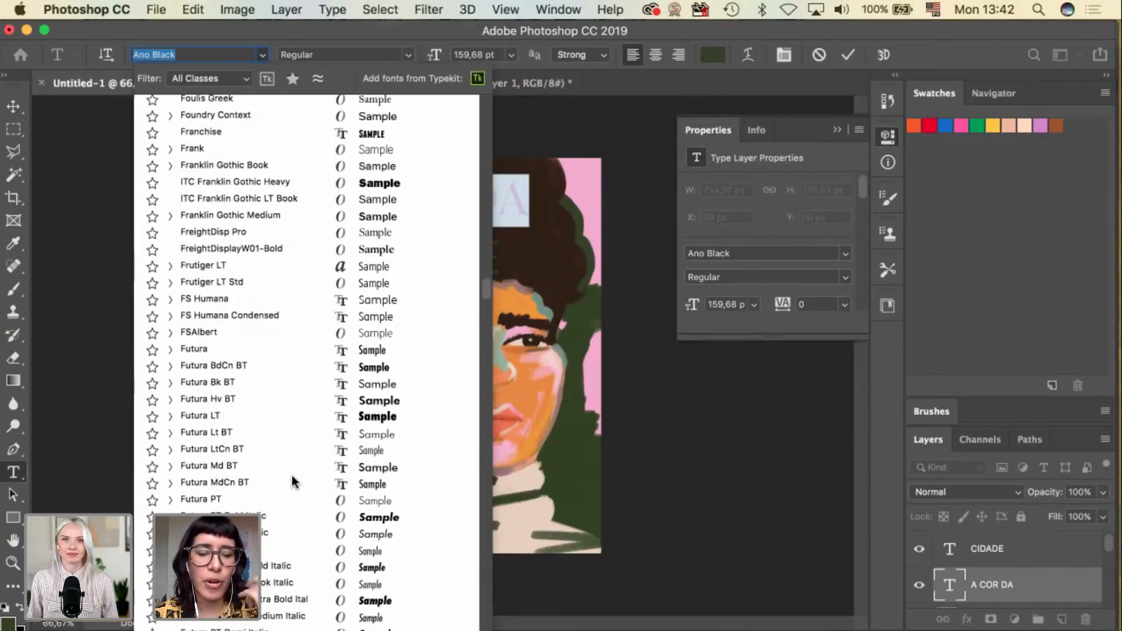
pyautogui.scroll(-8, 294, 482)
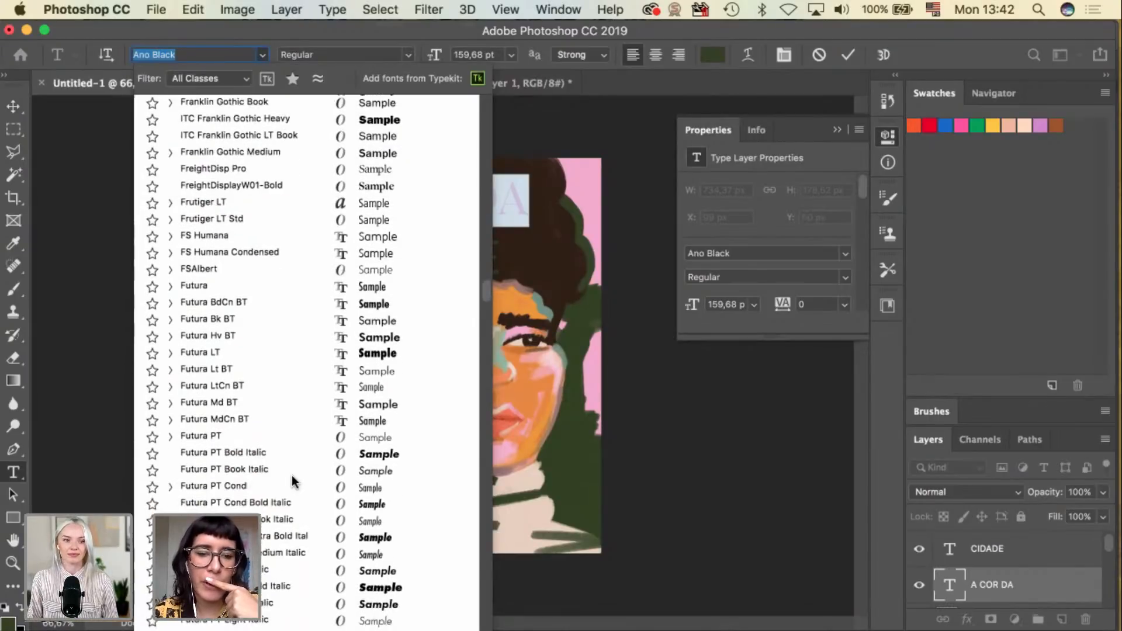
pyautogui.scroll(-15, 294, 482)
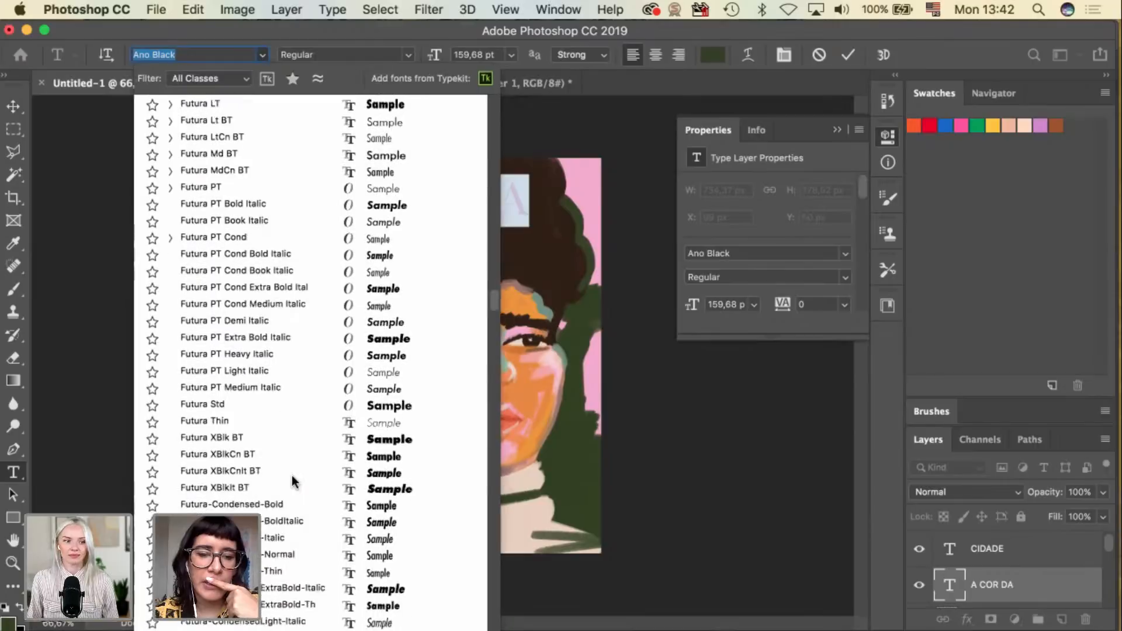
pyautogui.scroll(-9, 293, 481)
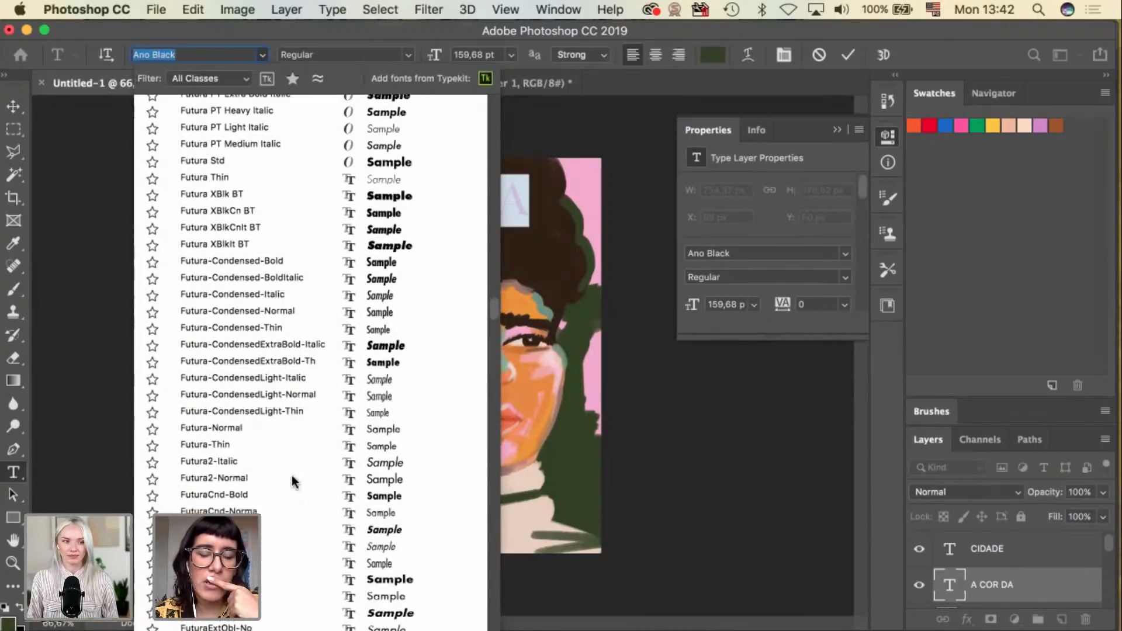
pyautogui.scroll(-8, 294, 481)
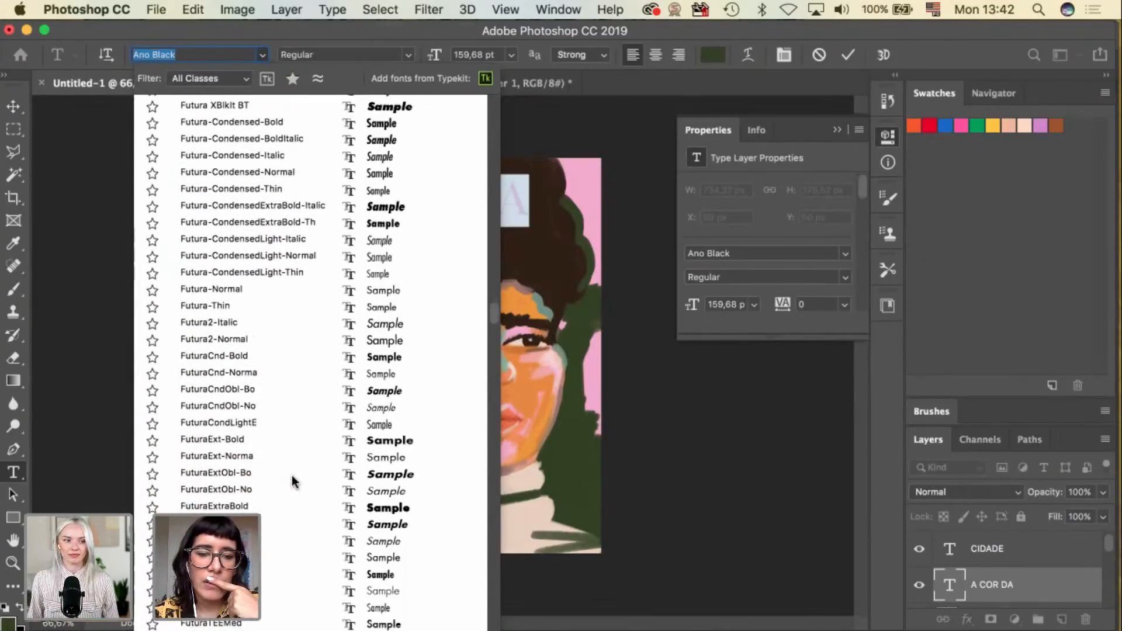
pyautogui.scroll(-7, 294, 483)
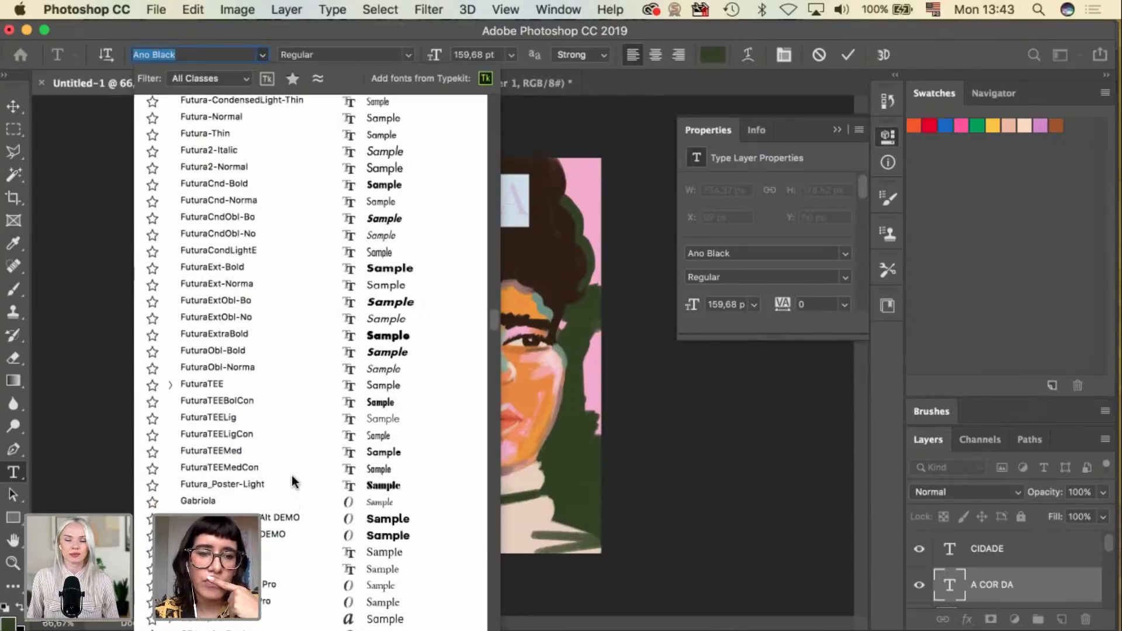
pyautogui.scroll(-8, 294, 482)
pyautogui.scroll(-19, 294, 482)
pyautogui.scroll(-6, 292, 481)
pyautogui.scroll(-1, 292, 482)
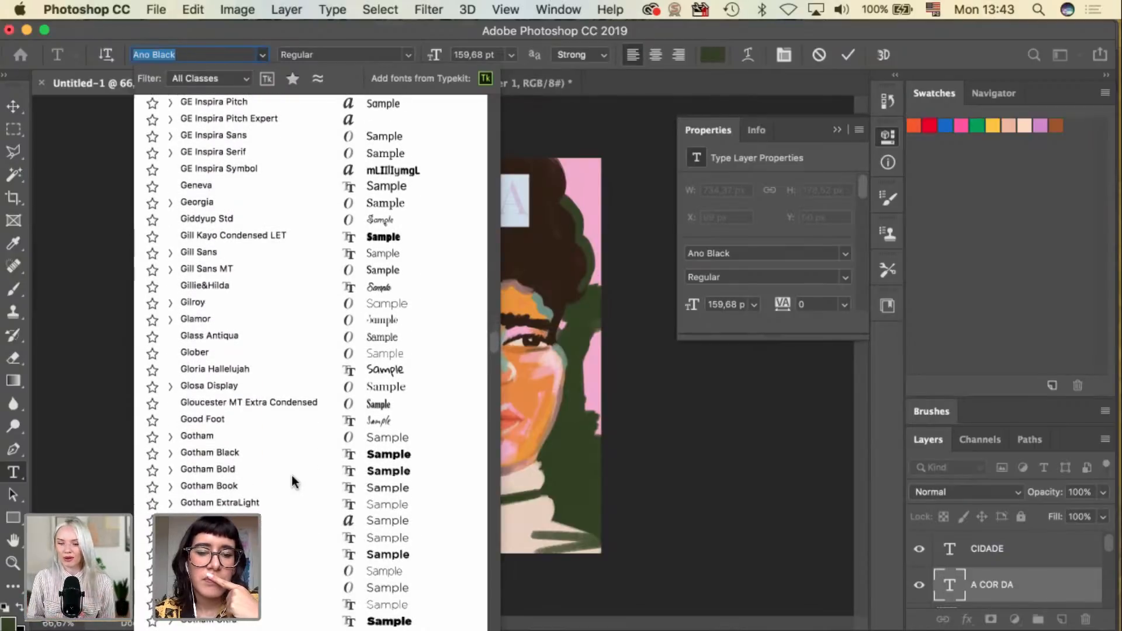
pyautogui.scroll(-4, 292, 475)
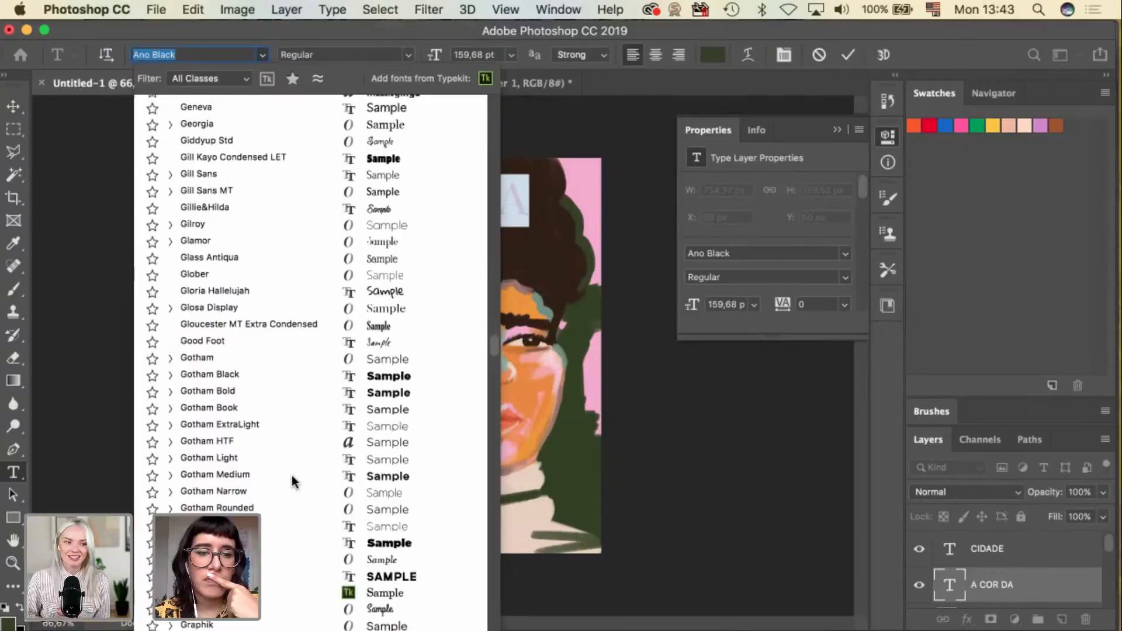
pyautogui.scroll(-6, 292, 482)
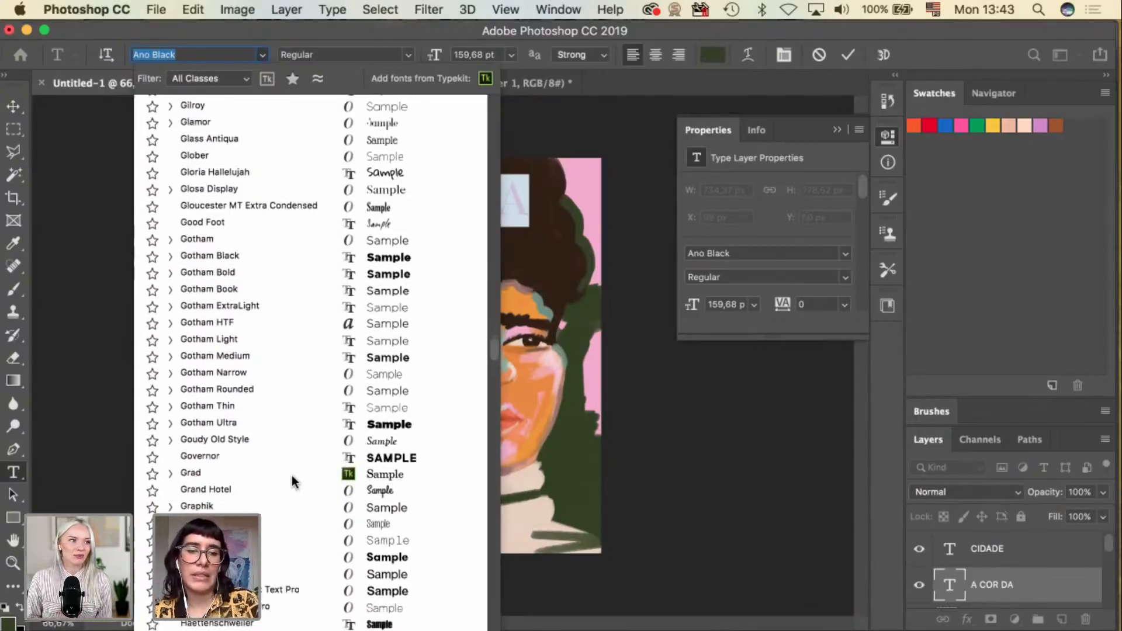
pyautogui.scroll(-4, 293, 482)
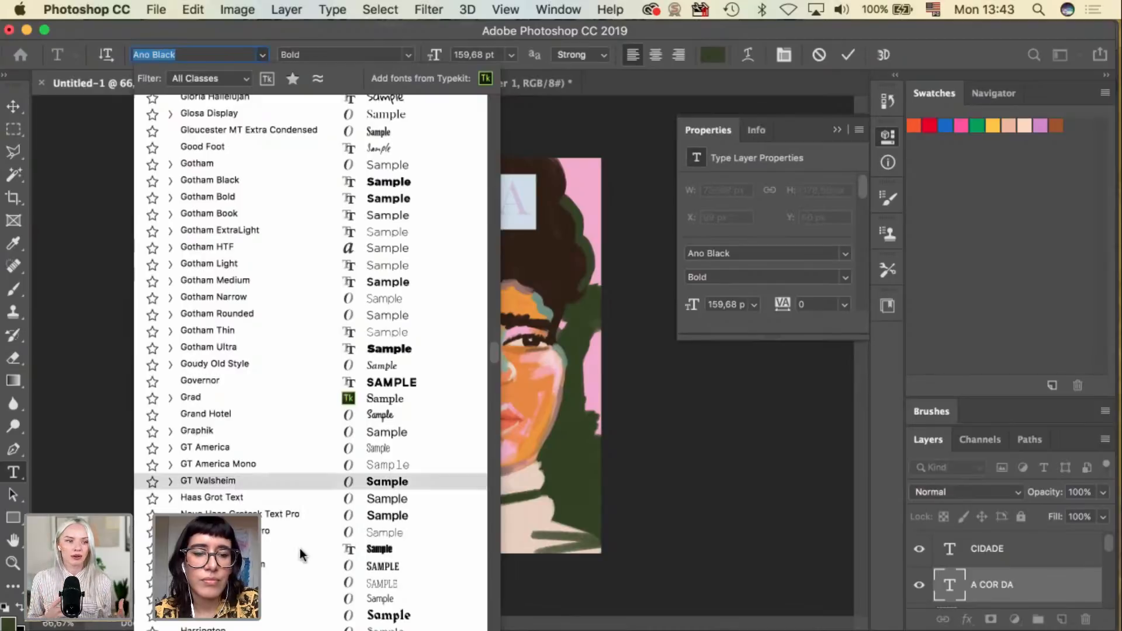
# Set the font of the selected A COR DA line to Harbour Medium and commit the text.
pyautogui.click(304, 616)
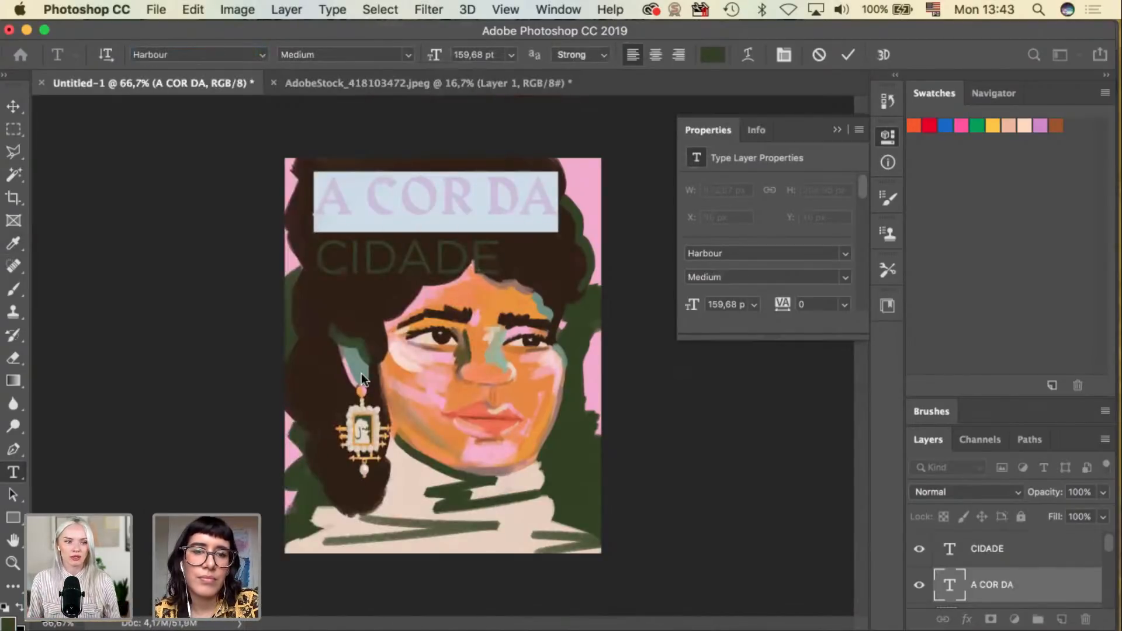
pyautogui.click(13, 109)
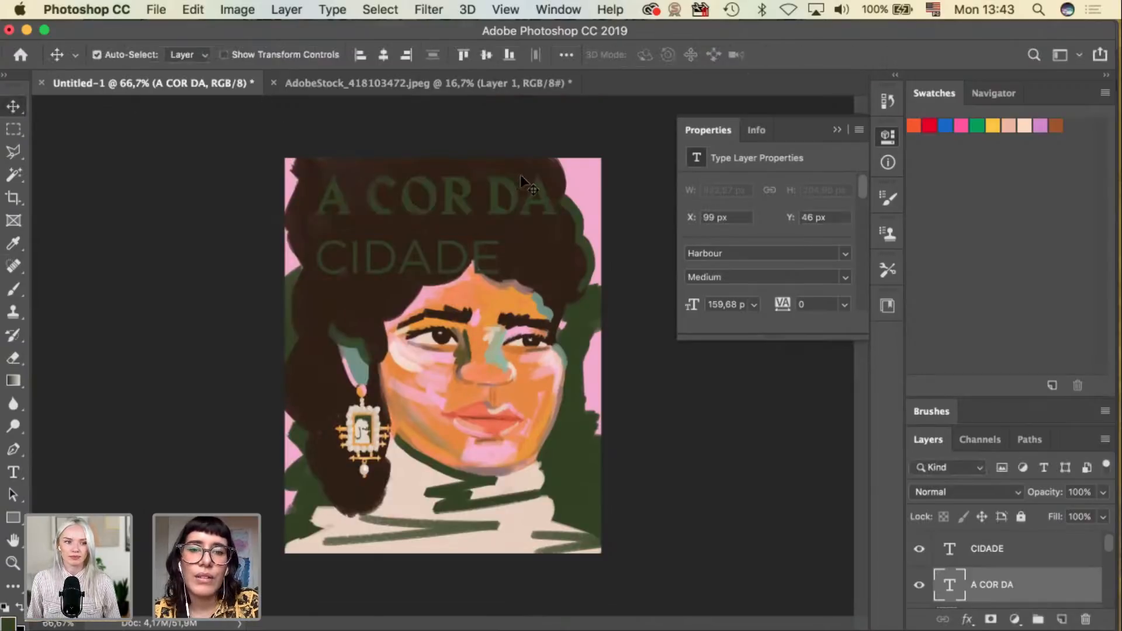
# Move the A COR DA line to about X 128 px, Y 72 px and place its layer above the CIDADE layer.
pyautogui.moveTo(539, 187); pyautogui.dragTo(546, 191)
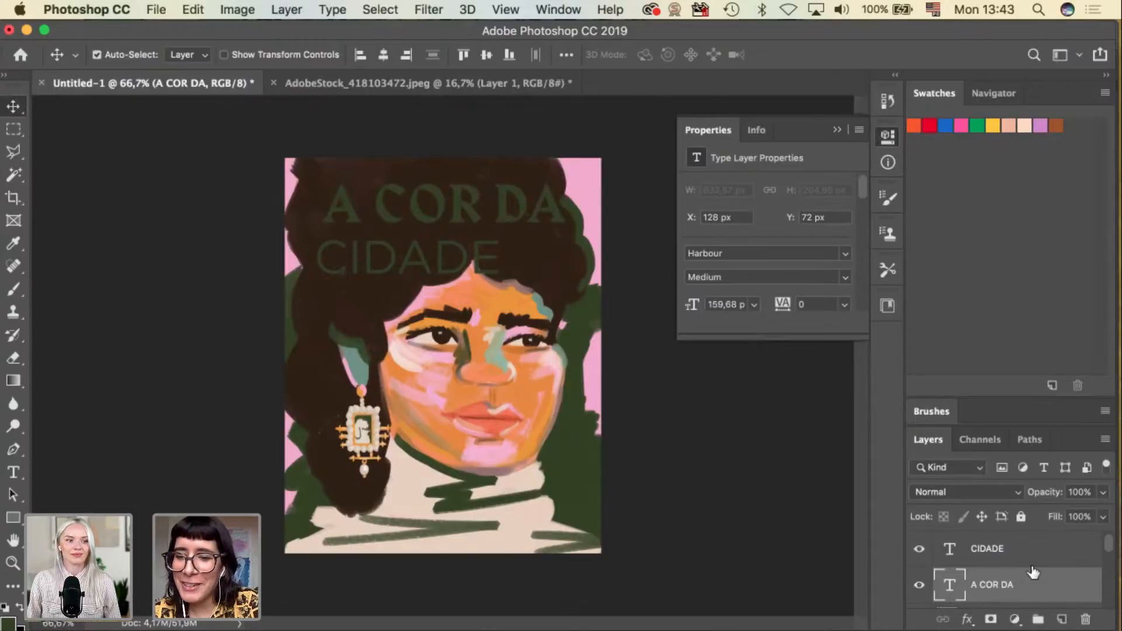
pyautogui.moveTo(1041, 596); pyautogui.dragTo(1035, 547)
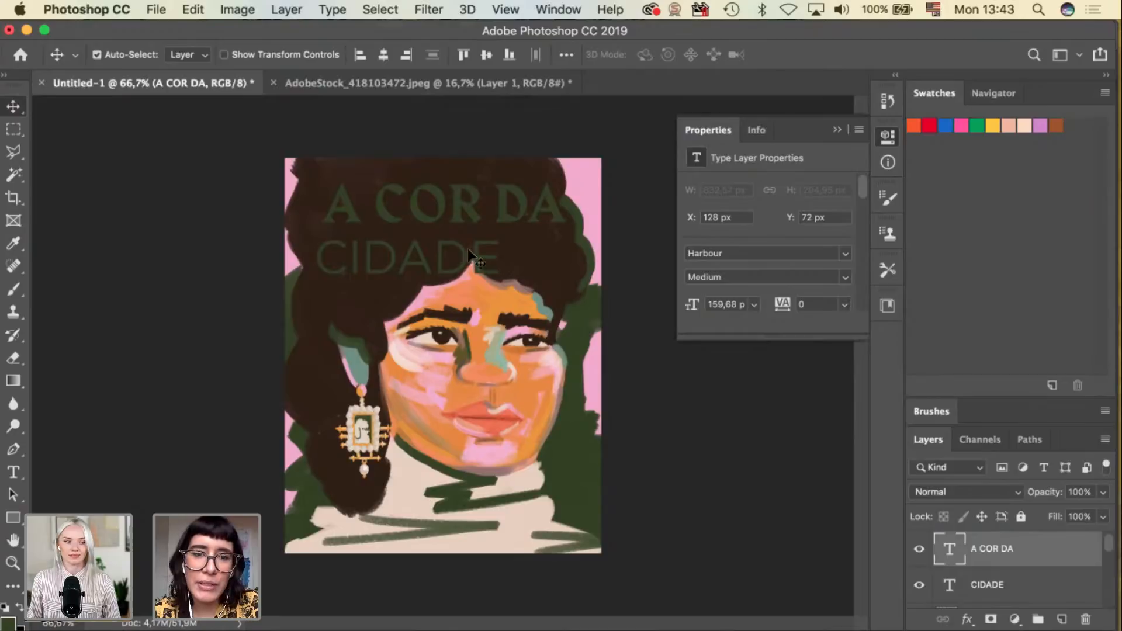
# Select the whole CIDADE text and browse the font list from A through the P typefaces, comparing samples for a matching font.
pyautogui.click(13, 472)
pyautogui.click(492, 250)
pyautogui.doubleClick(492, 250)
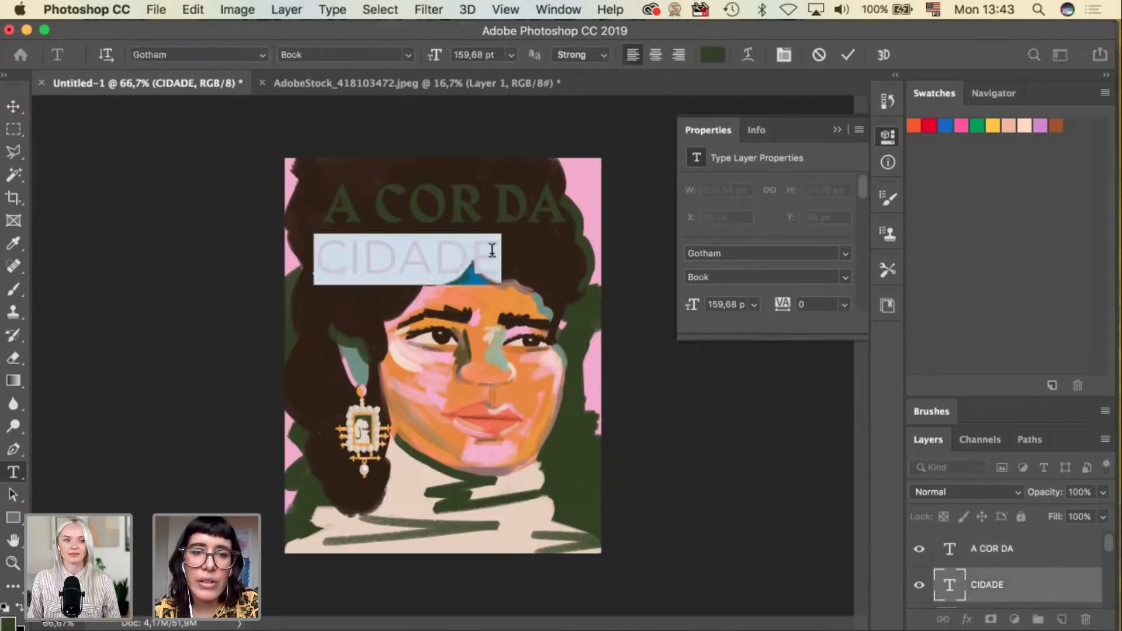
pyautogui.click(262, 53)
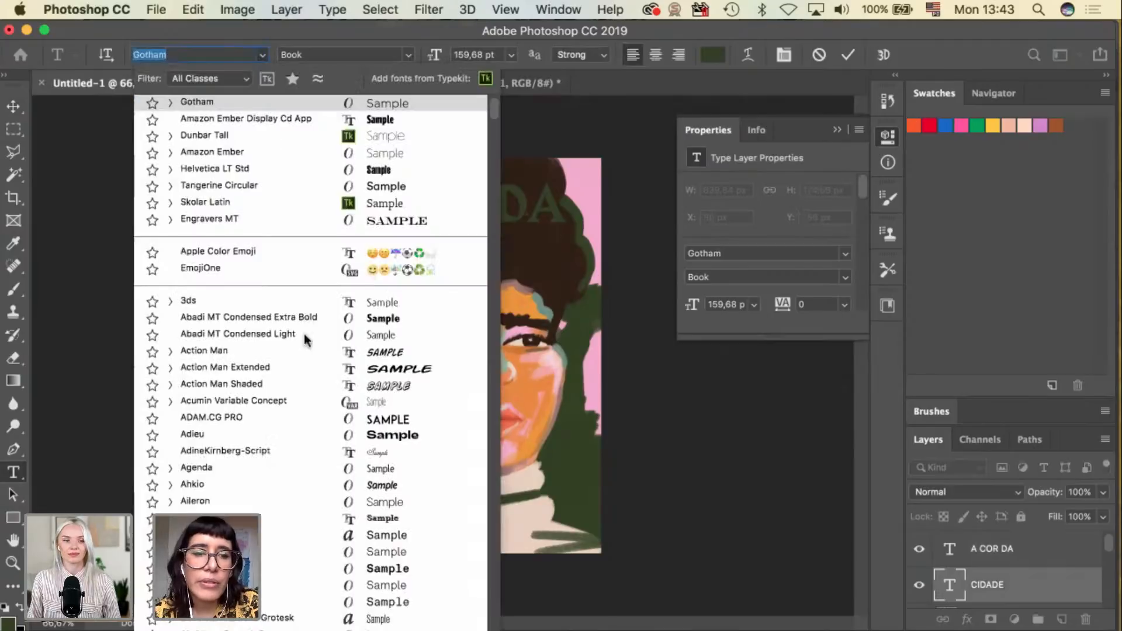
pyautogui.scroll(-15, 302, 455)
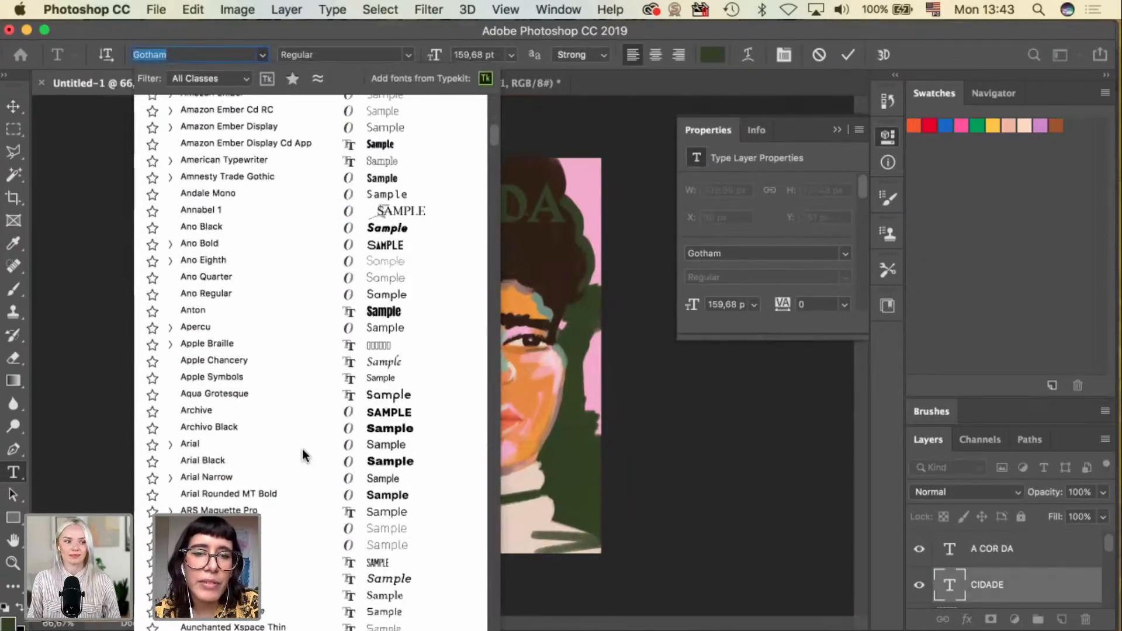
pyautogui.scroll(-15, 302, 455)
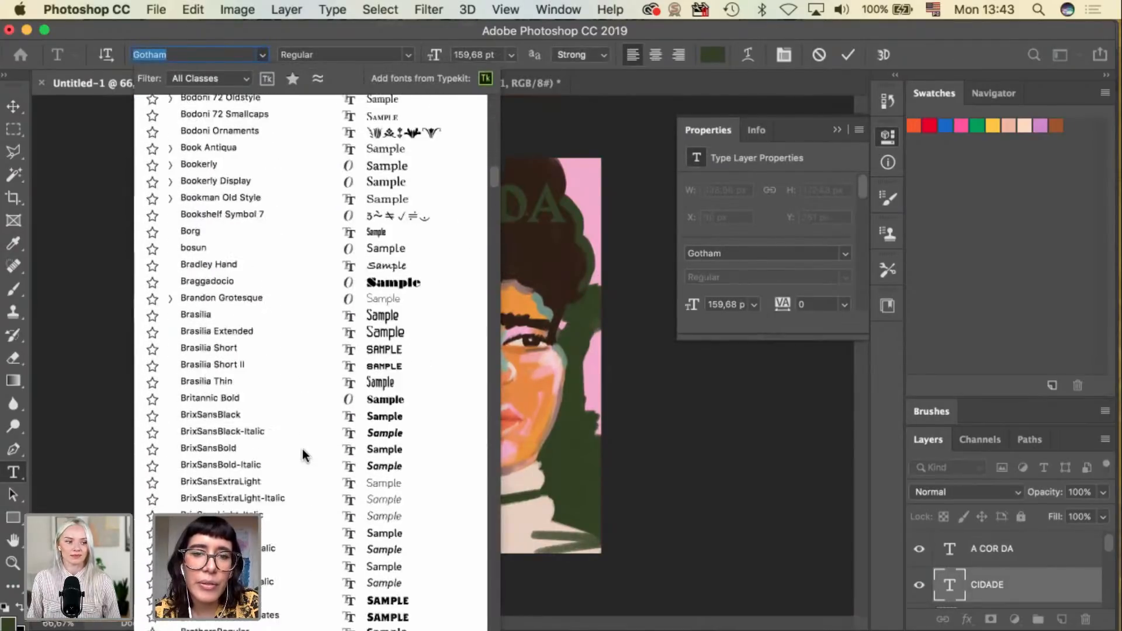
pyautogui.scroll(-20, 302, 455)
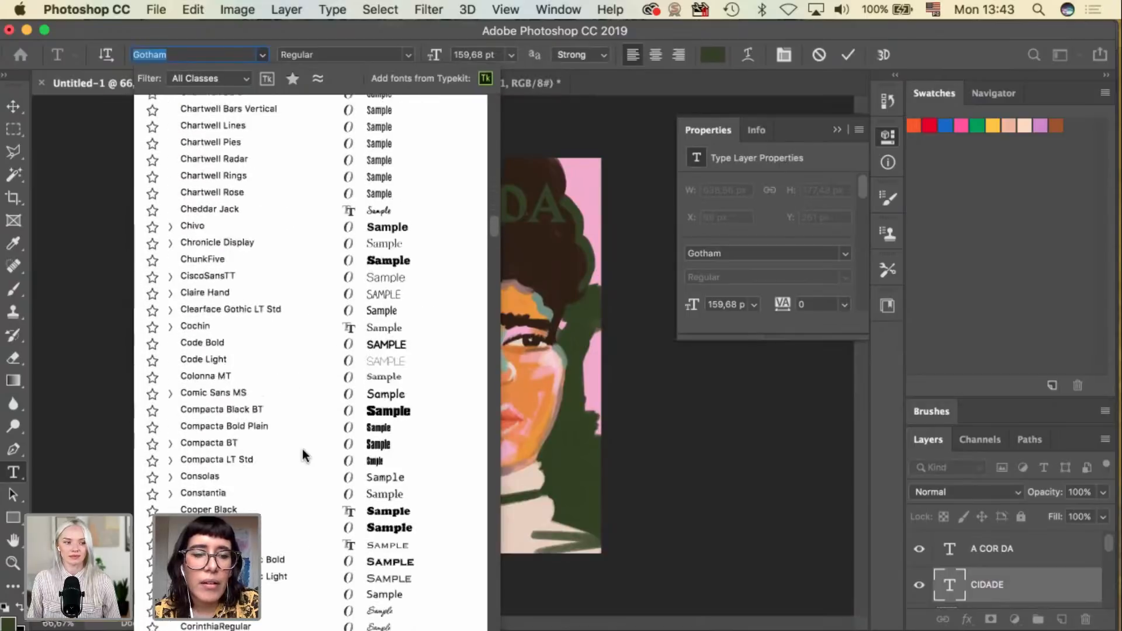
pyautogui.scroll(-20, 303, 454)
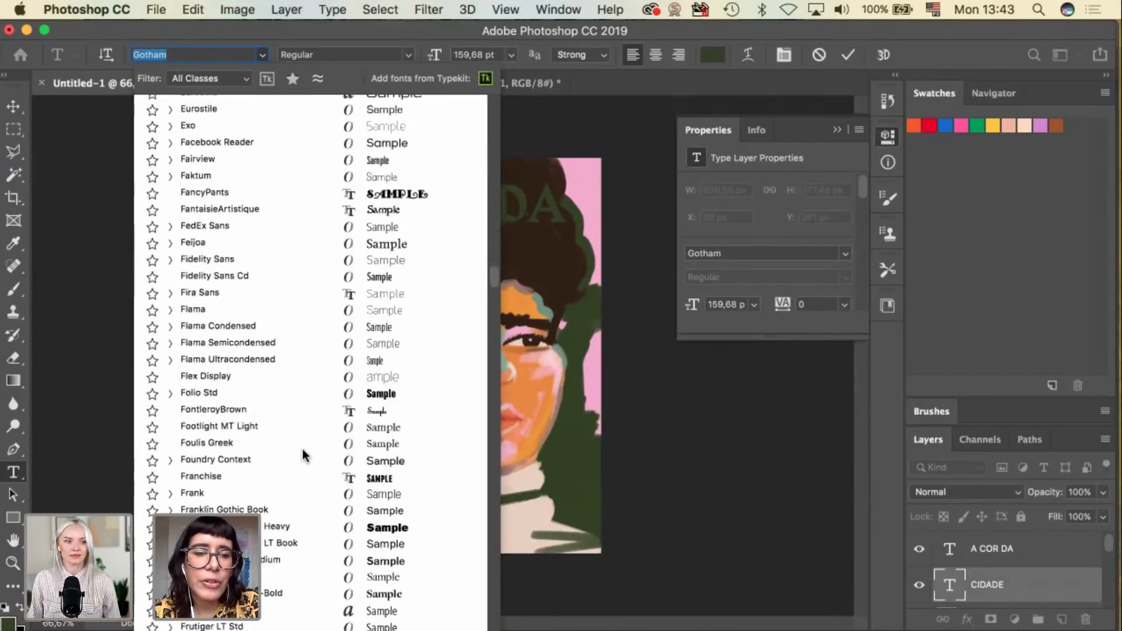
pyautogui.scroll(-20, 303, 455)
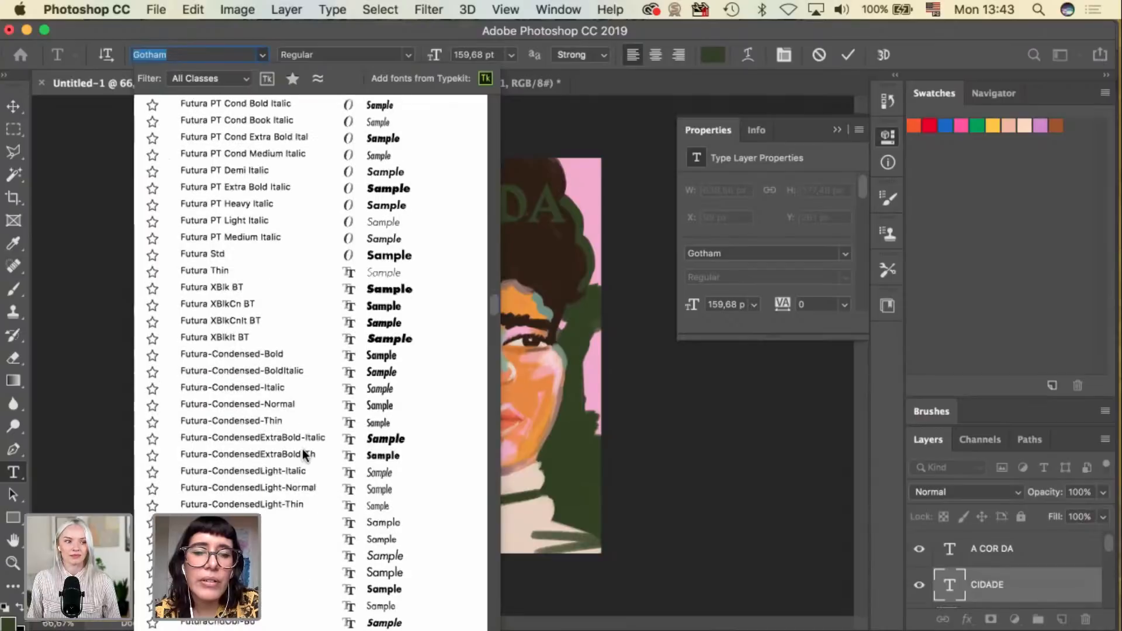
pyautogui.scroll(-20, 303, 455)
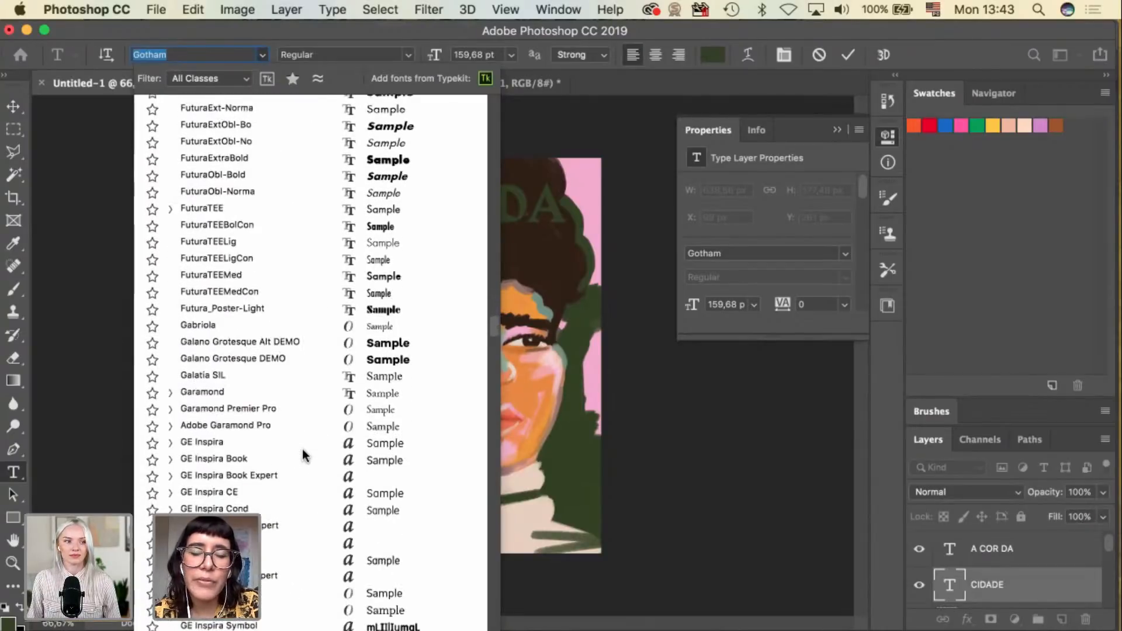
pyautogui.scroll(-15, 302, 454)
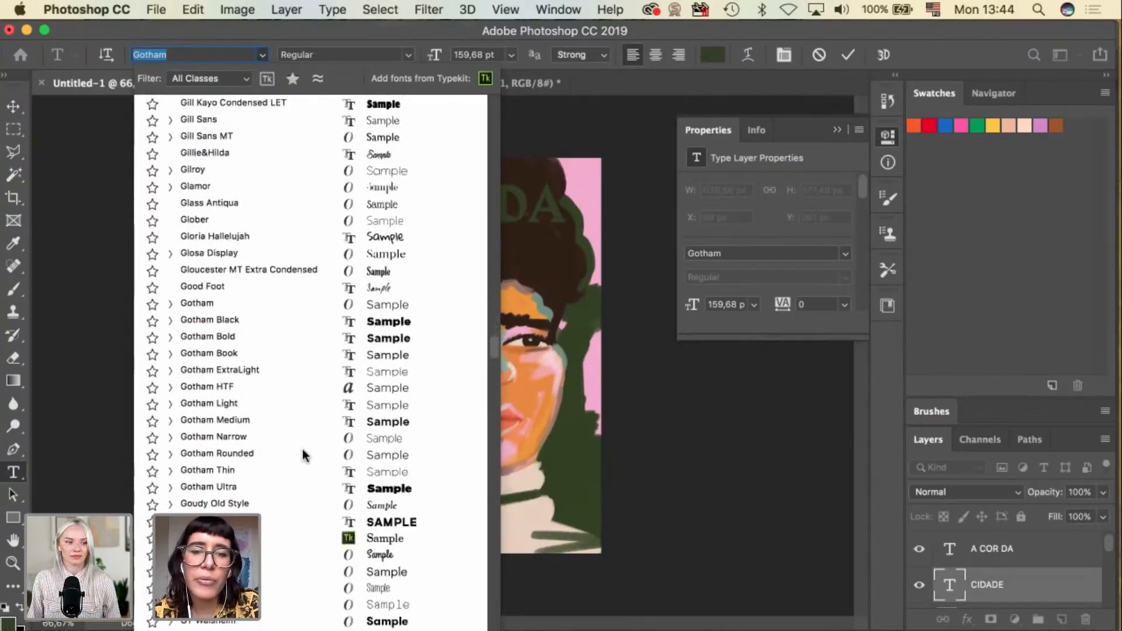
pyautogui.scroll(-15, 303, 455)
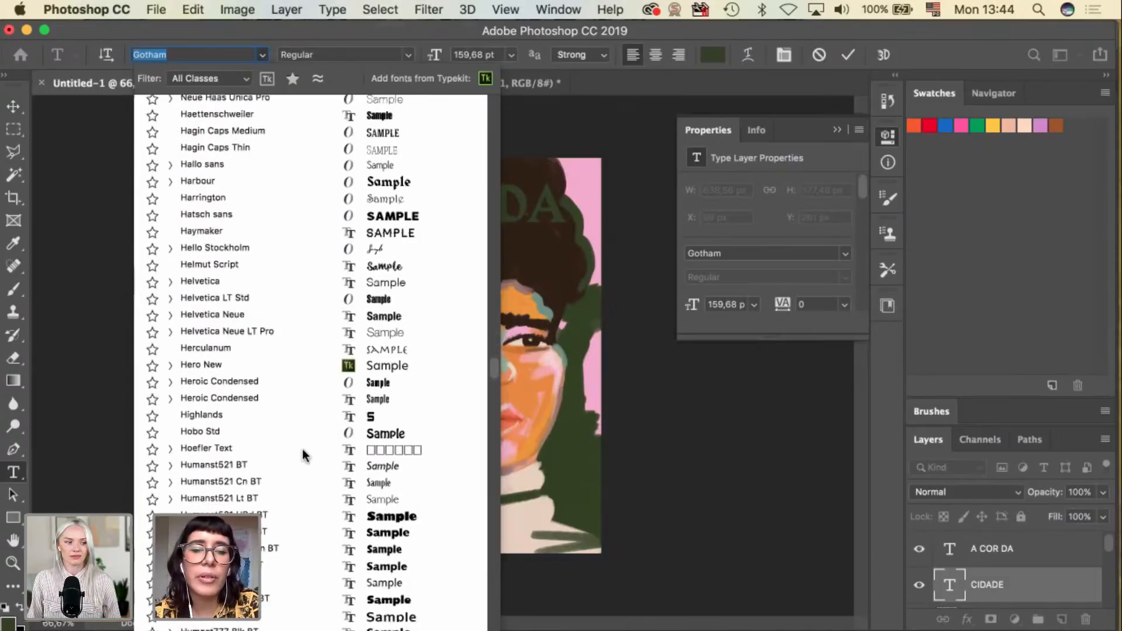
pyautogui.scroll(-12, 303, 455)
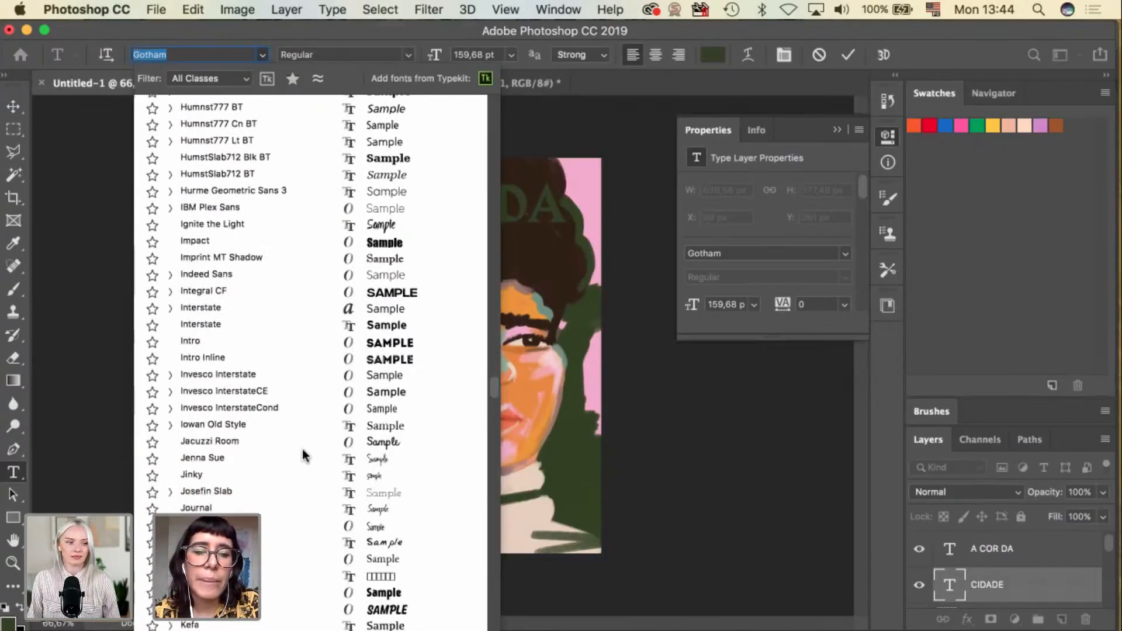
pyautogui.scroll(-15, 303, 455)
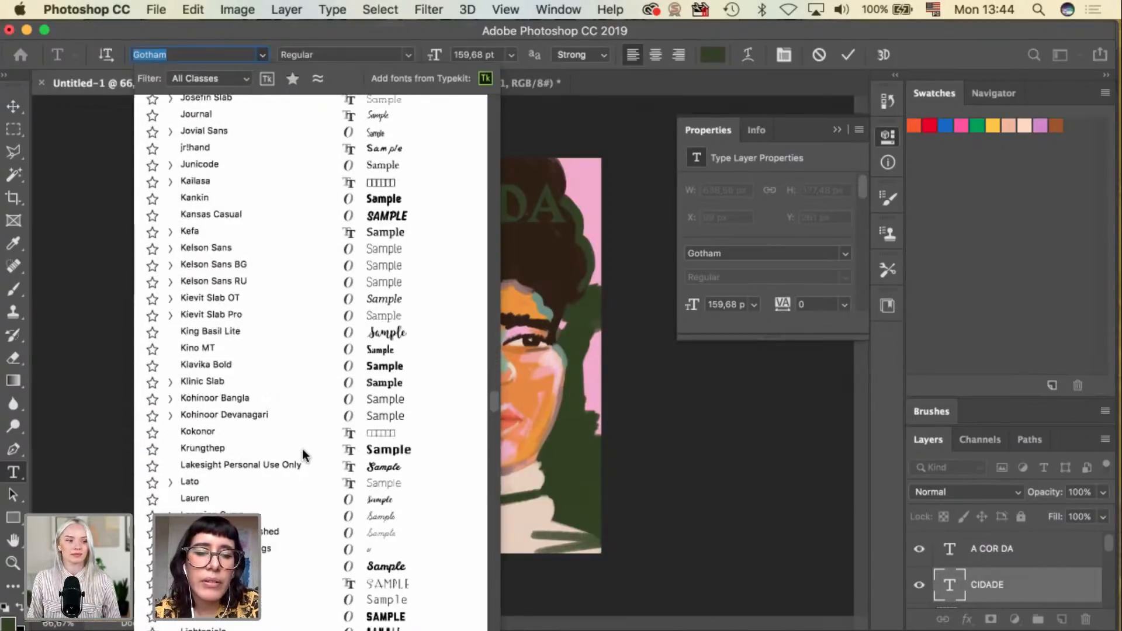
pyautogui.scroll(-15, 303, 455)
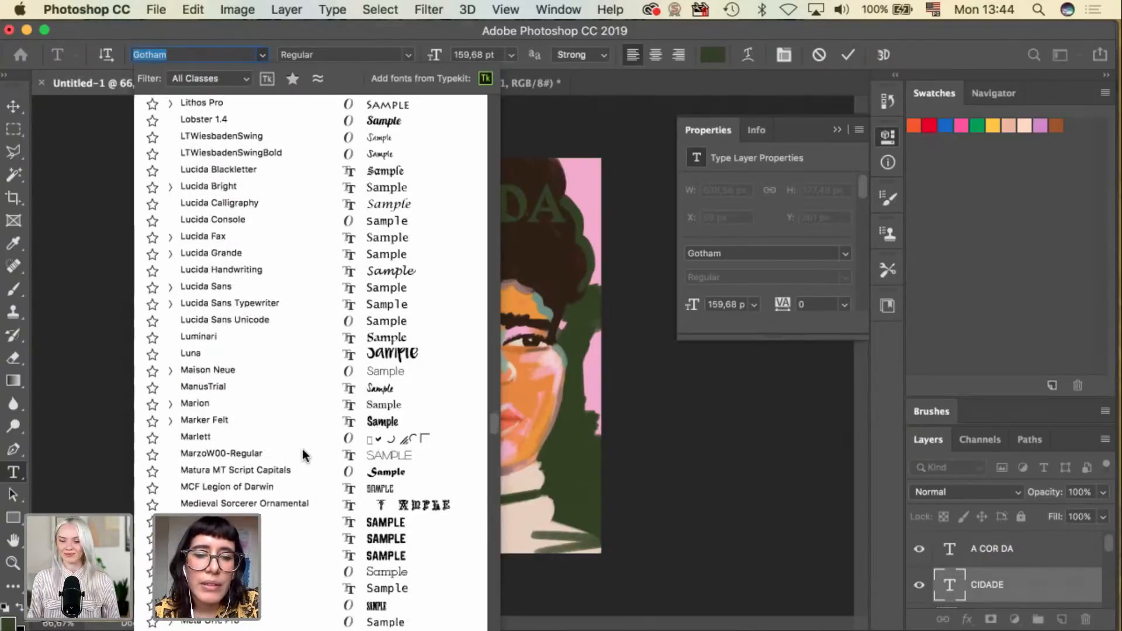
pyautogui.scroll(-15, 293, 501)
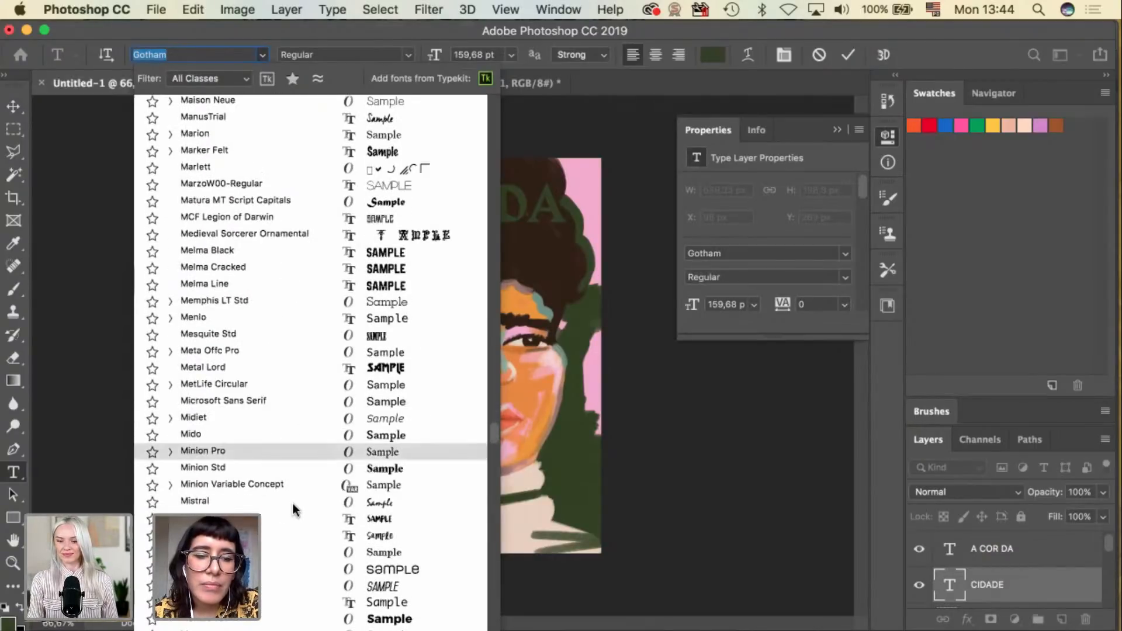
pyautogui.scroll(-20, 294, 504)
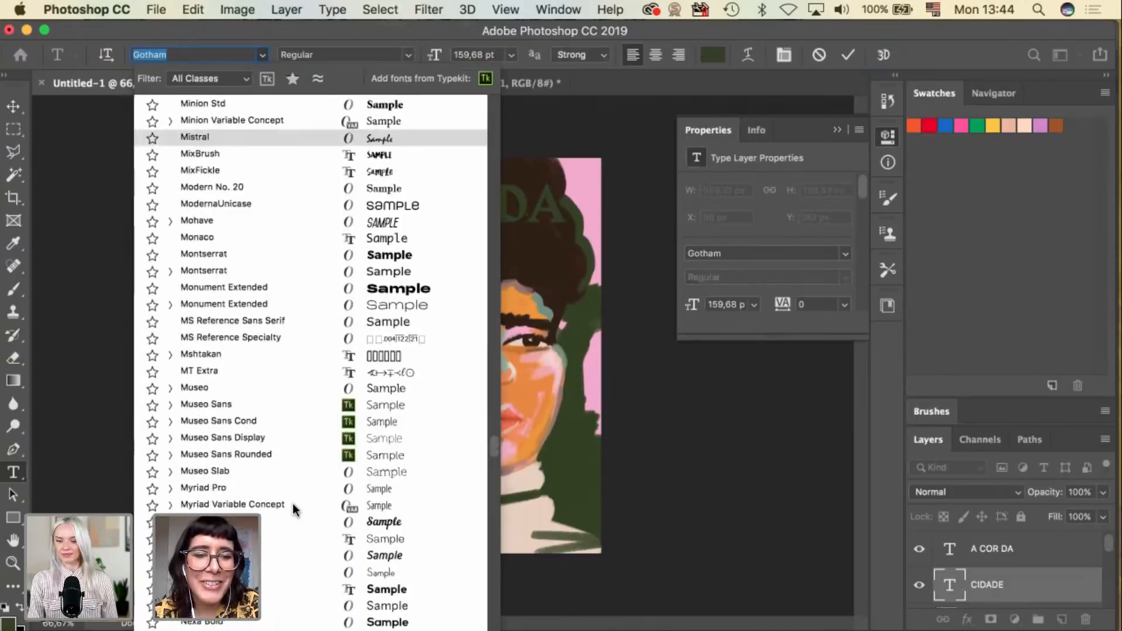
pyautogui.scroll(-10, 293, 504)
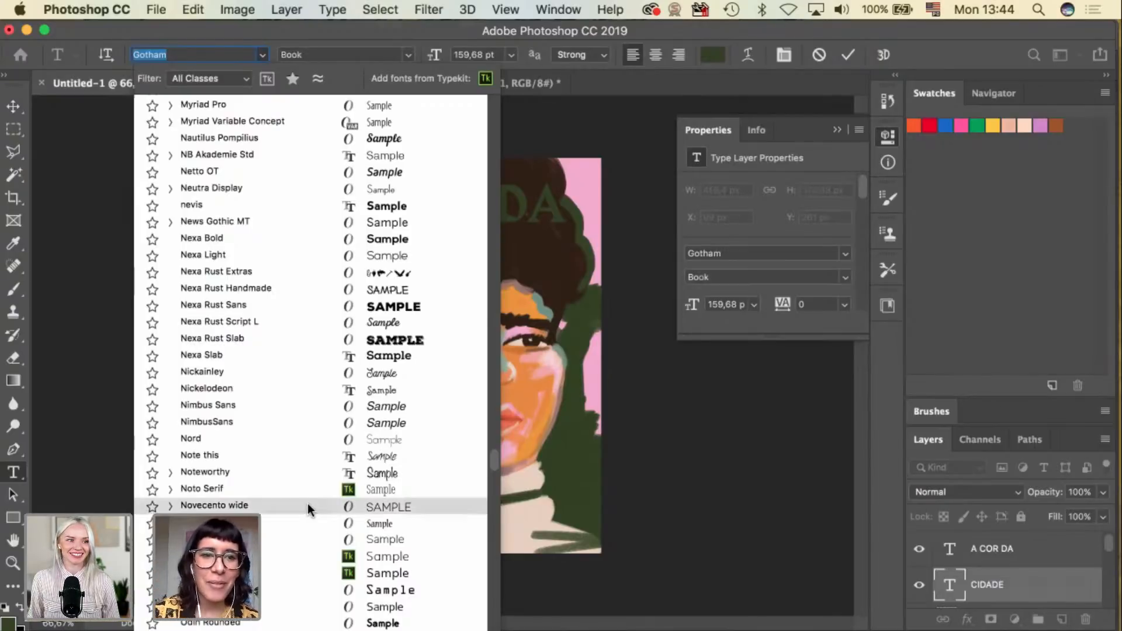
pyautogui.scroll(-6, 308, 504)
pyautogui.scroll(-4, 309, 510)
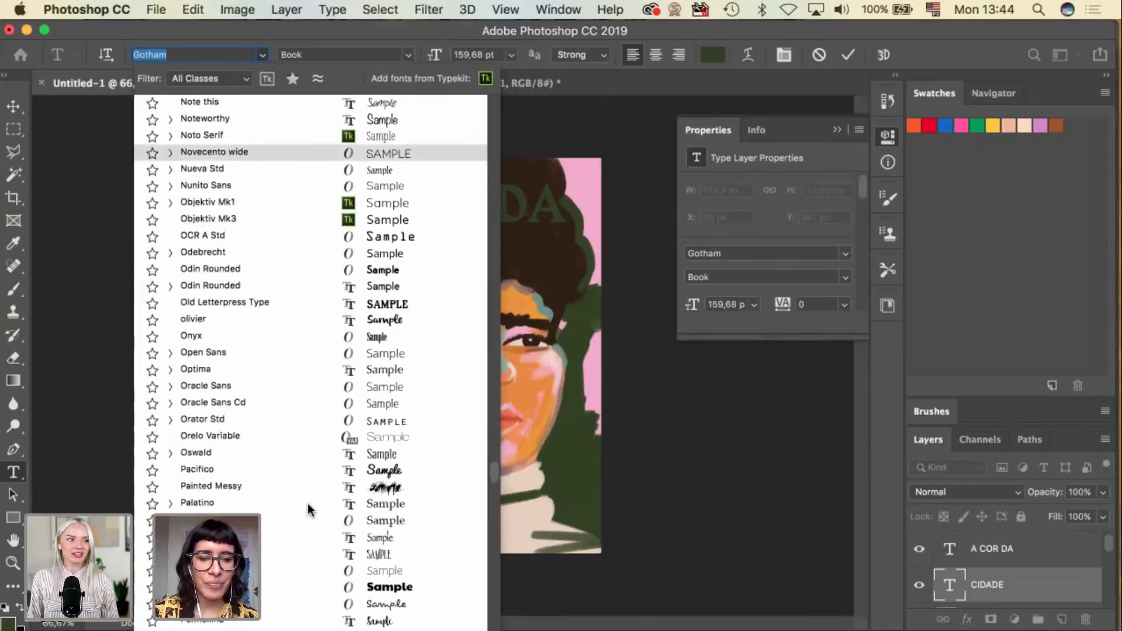
pyautogui.scroll(-3, 309, 510)
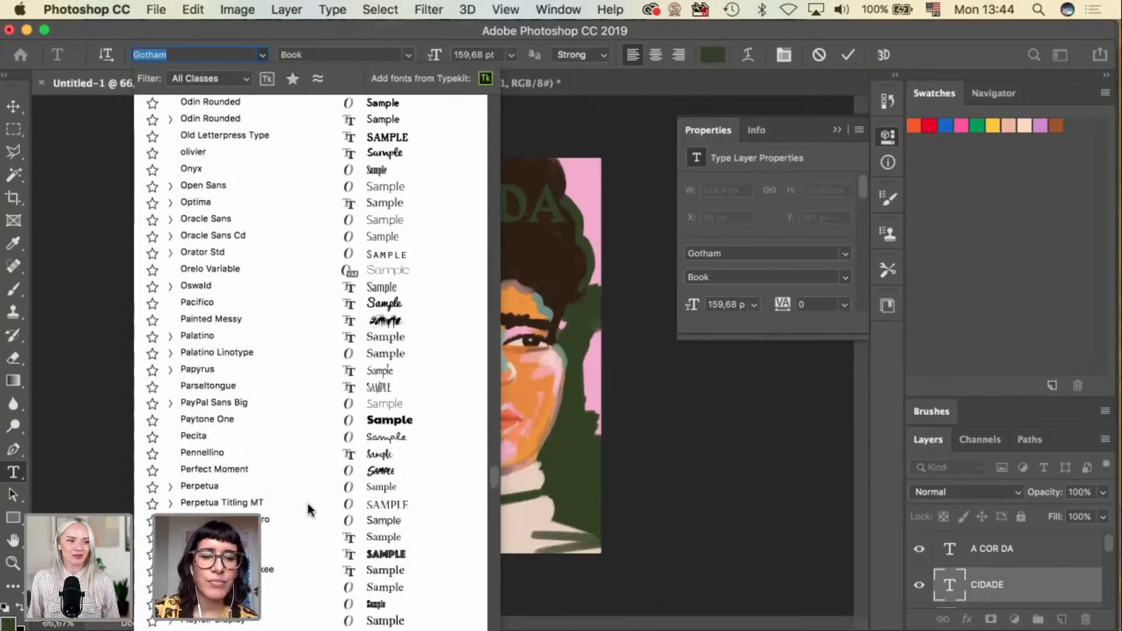
pyautogui.scroll(-4, 309, 510)
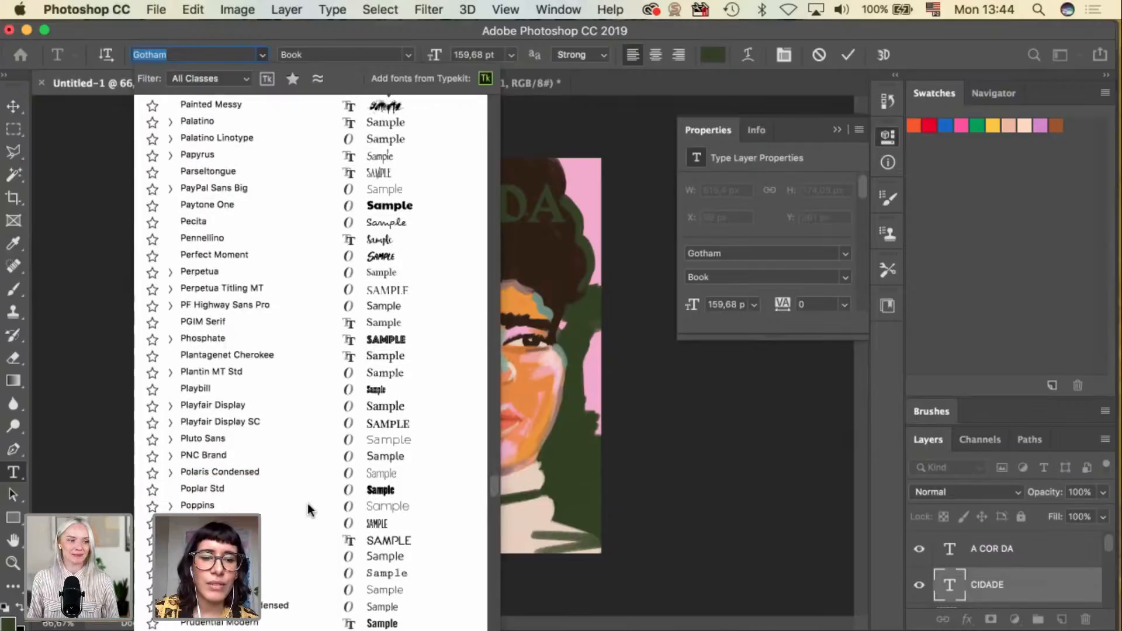
# Go back to the G and H typefaces in the font list and re-examine their samples for the CIDADE line.
pyautogui.scroll(20, 310, 509)
pyautogui.scroll(10, 309, 509)
pyautogui.scroll(20, 309, 510)
pyautogui.scroll(20, 310, 509)
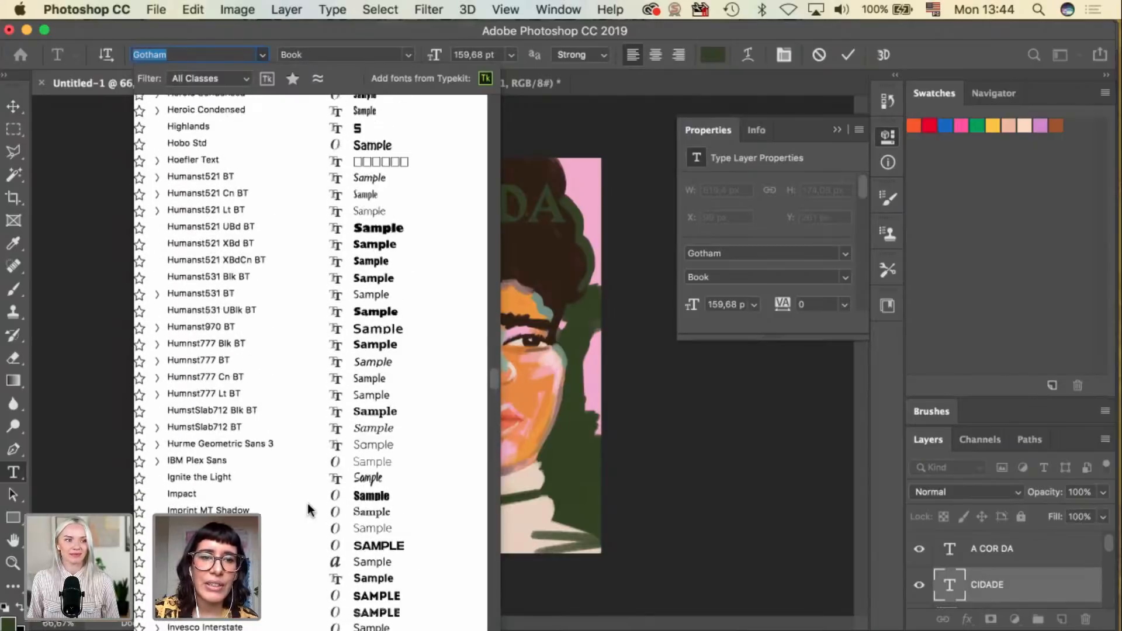
pyautogui.scroll(2, 309, 509)
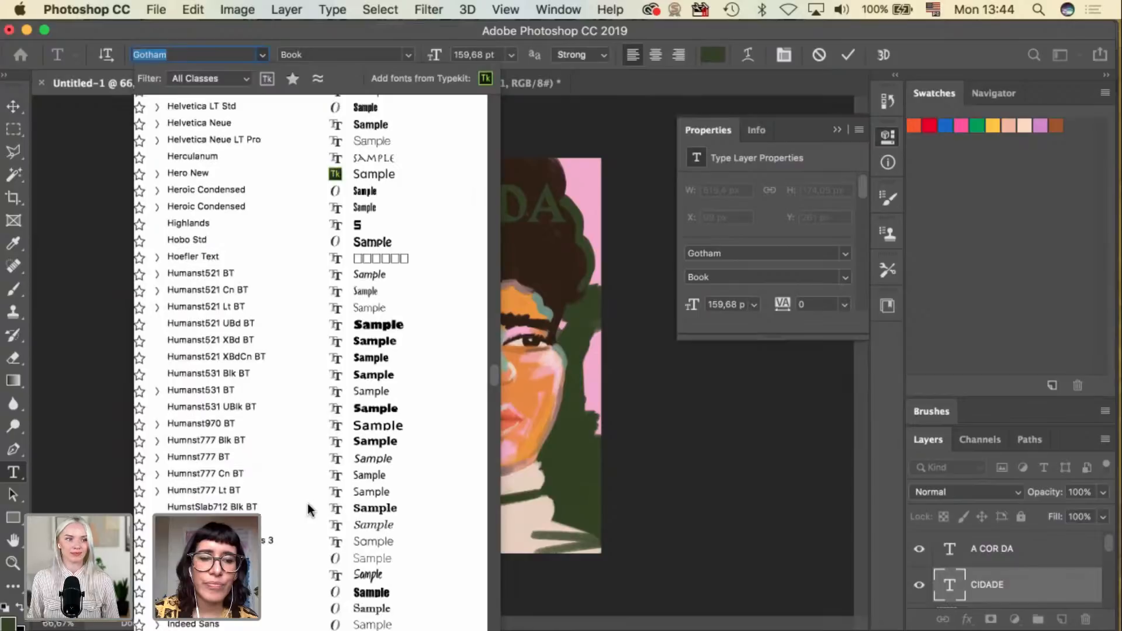
pyautogui.scroll(6, 309, 510)
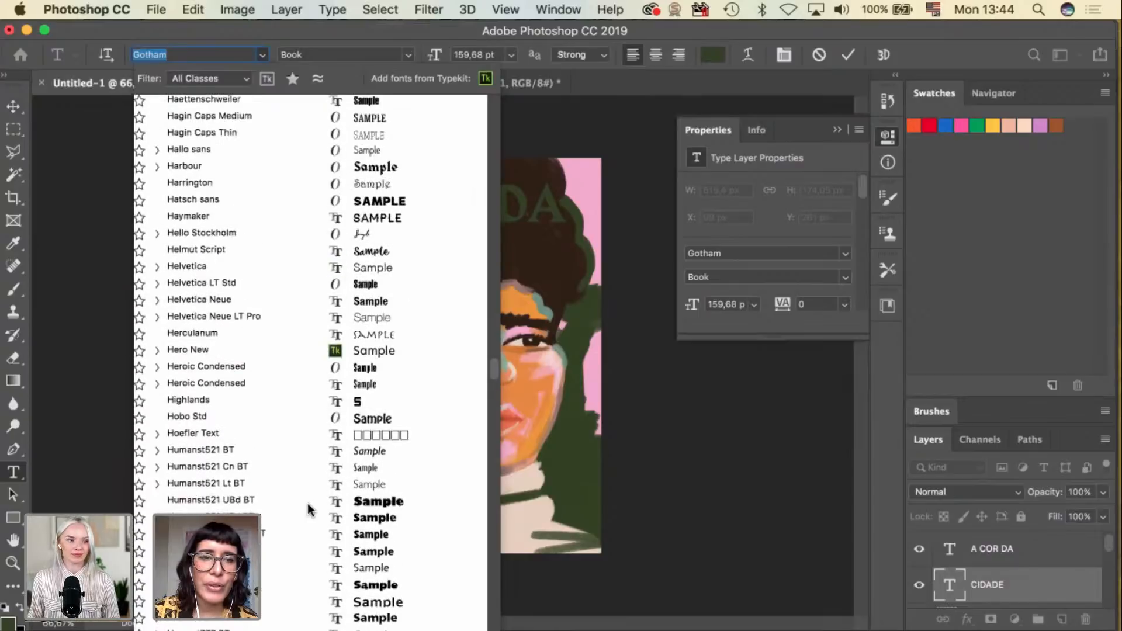
pyautogui.scroll(5, 309, 510)
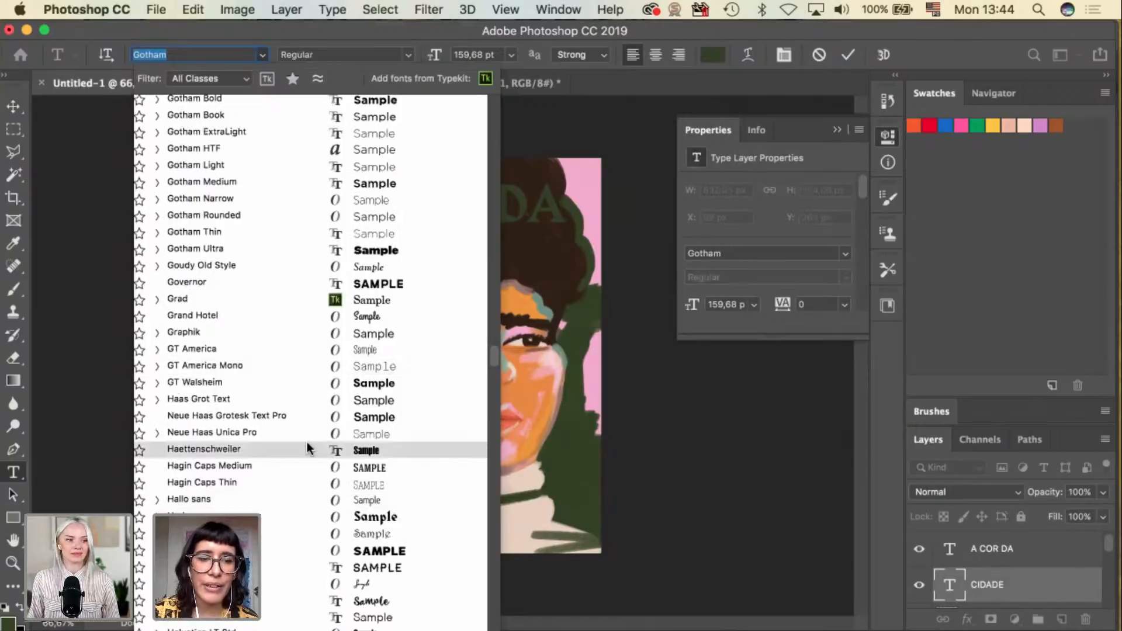
pyautogui.scroll(-3, 307, 442)
pyautogui.scroll(-2, 309, 449)
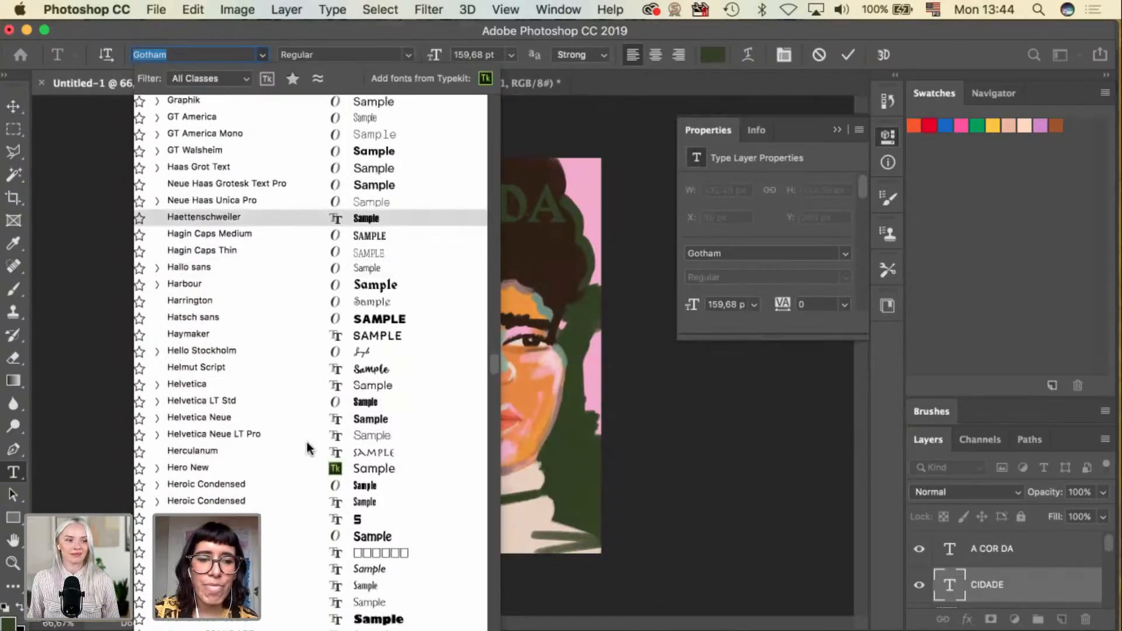
pyautogui.scroll(-3, 308, 448)
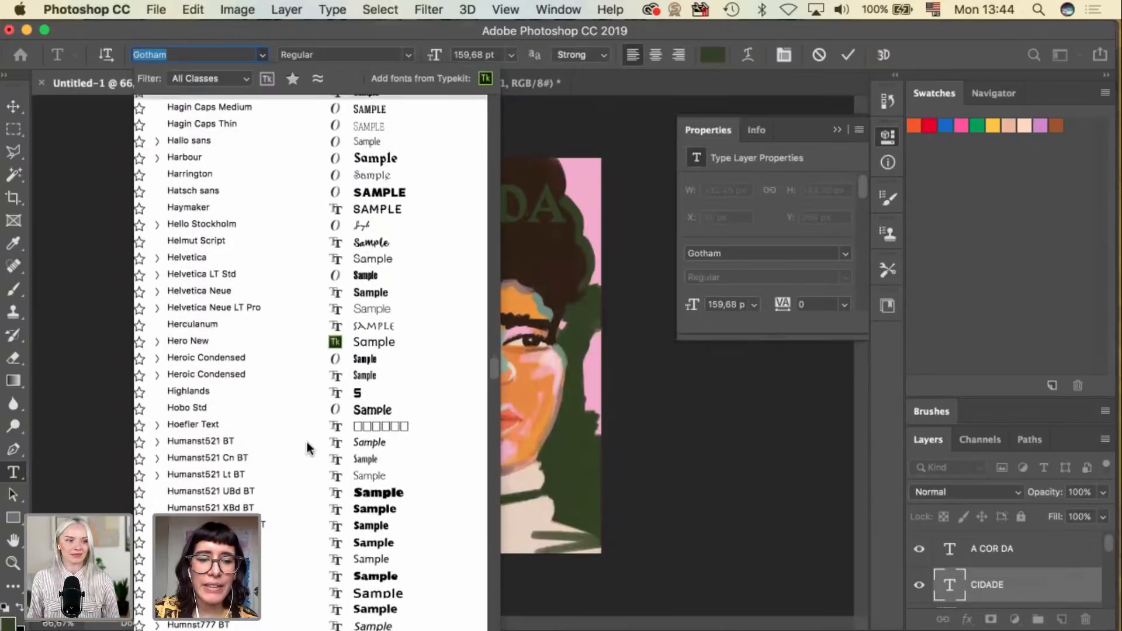
pyautogui.scroll(-6, 309, 448)
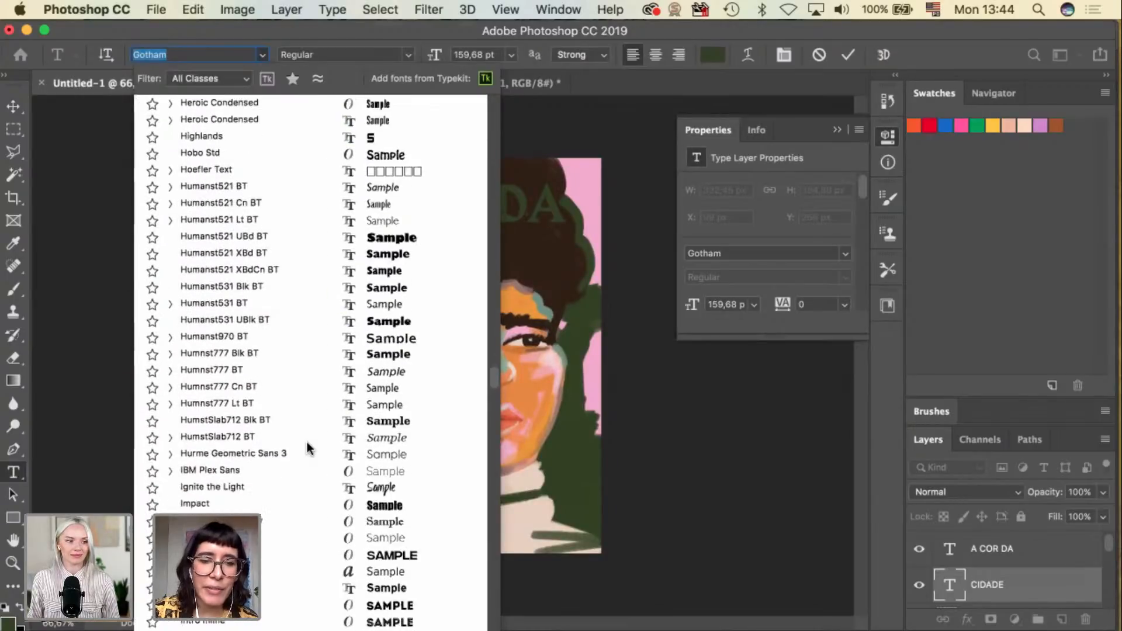
# Browse the font list from the H through the V typefaces, comparing samples for the selected CIDADE line.
pyautogui.scroll(-10, 309, 448)
pyautogui.scroll(-18, 309, 448)
pyautogui.scroll(-20, 309, 448)
pyautogui.scroll(-20, 309, 449)
pyautogui.scroll(-6, 309, 449)
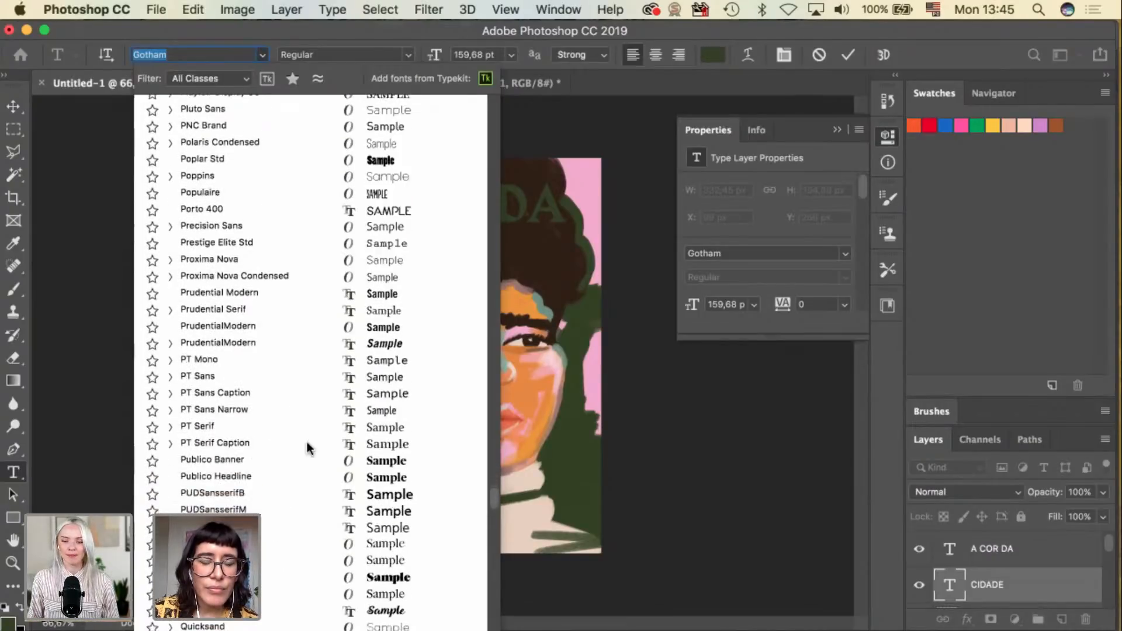
pyautogui.scroll(-8, 309, 449)
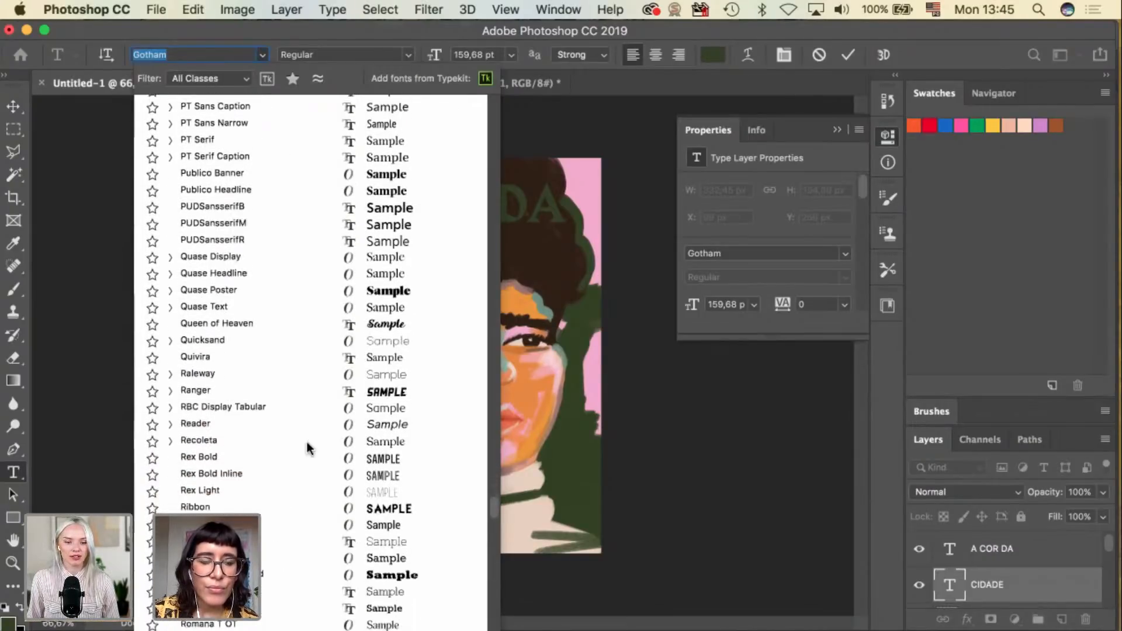
pyautogui.scroll(-7, 307, 442)
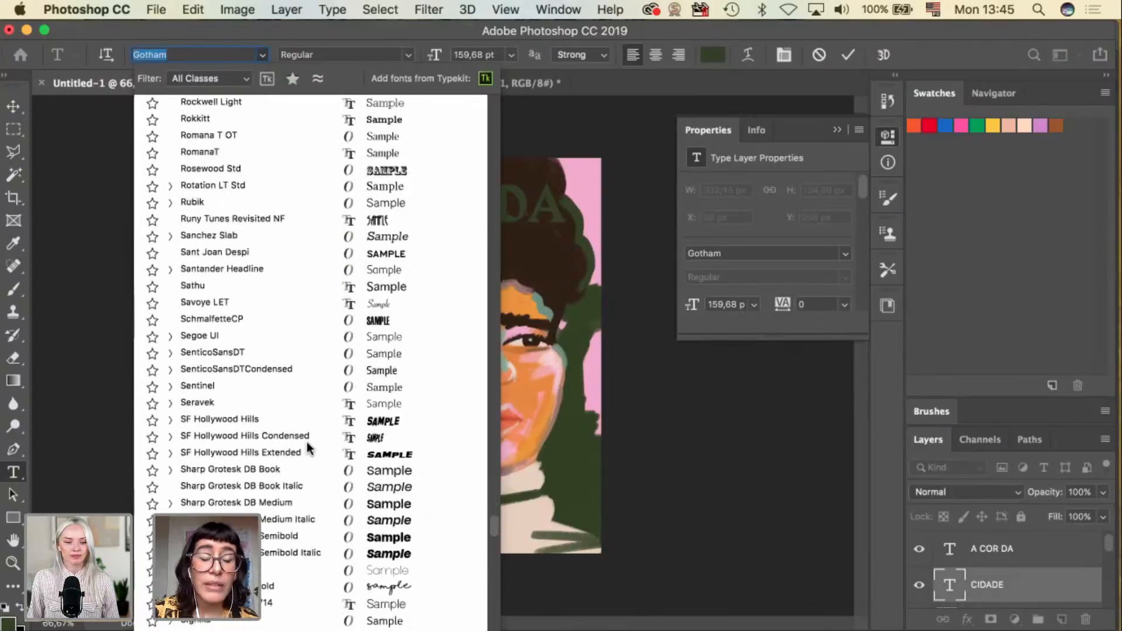
pyautogui.scroll(-7, 309, 448)
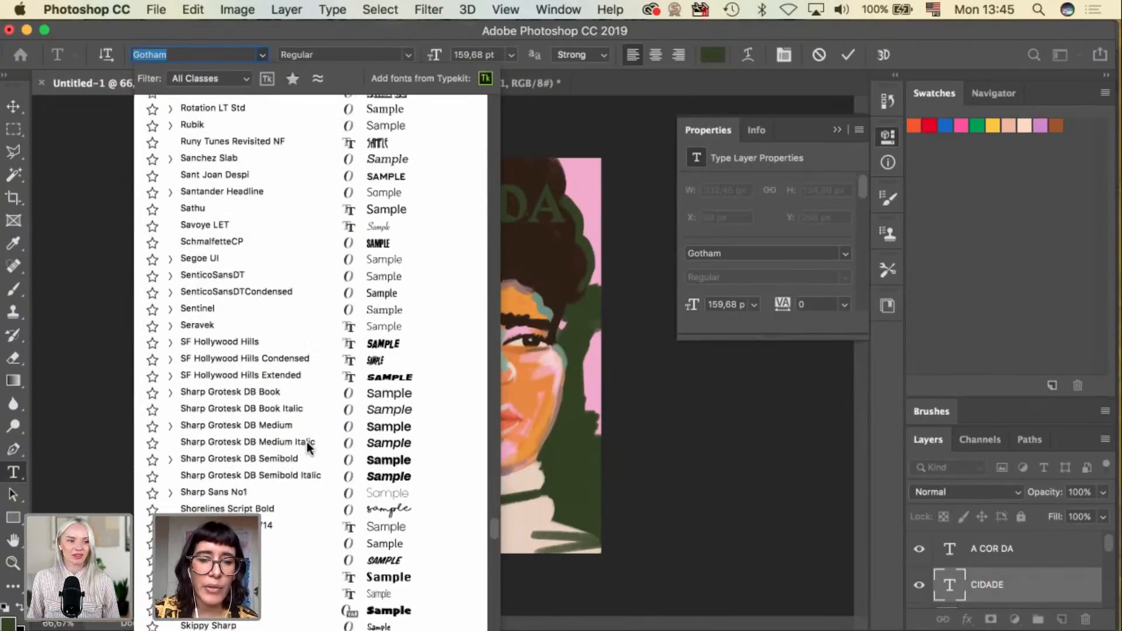
pyautogui.scroll(-4, 310, 448)
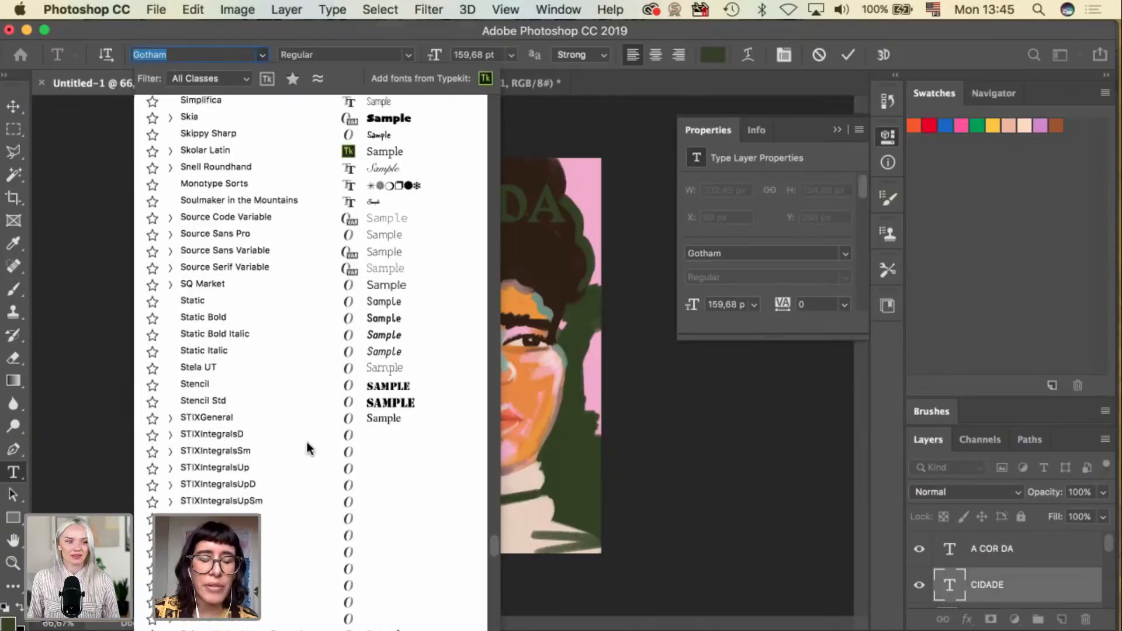
pyautogui.scroll(-14, 310, 448)
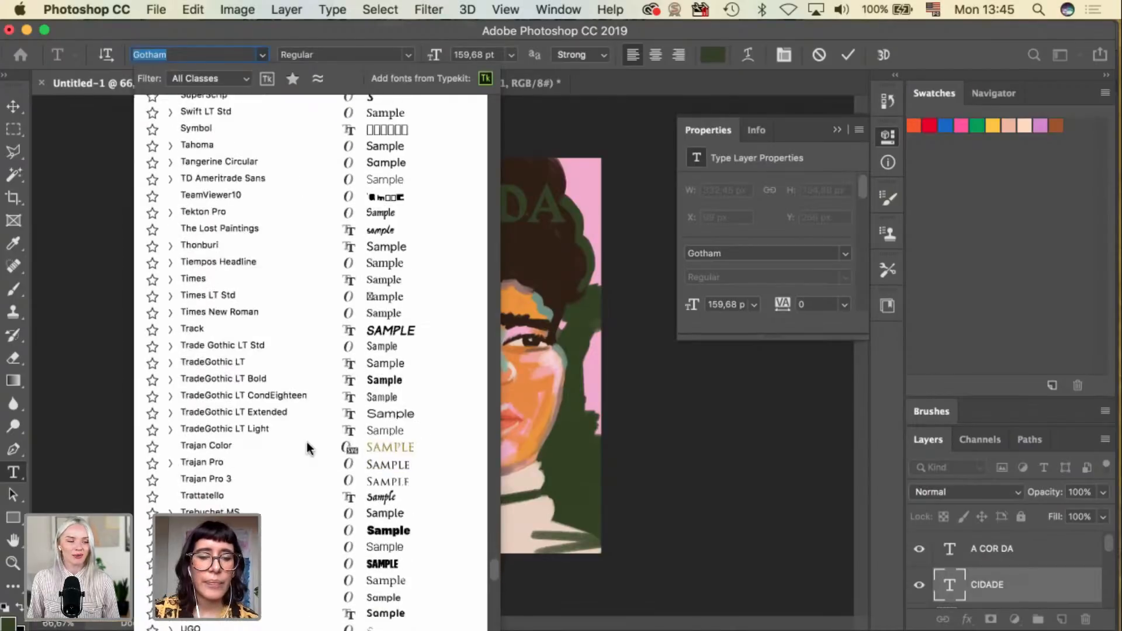
pyautogui.scroll(-5, 309, 448)
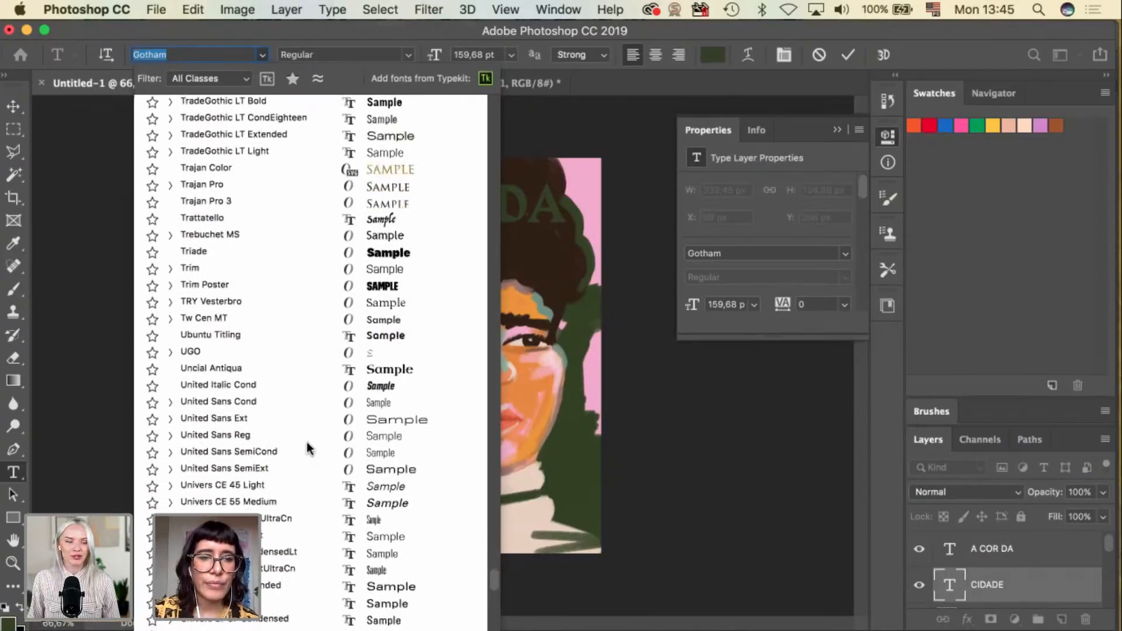
pyautogui.scroll(-2, 308, 445)
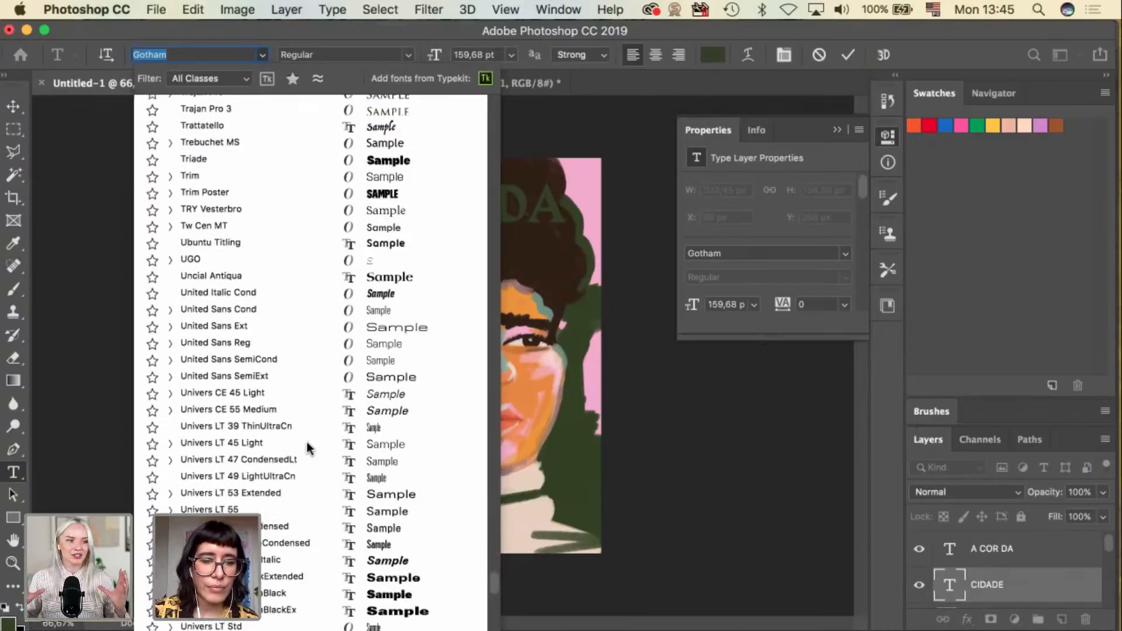
pyautogui.scroll(-3, 308, 445)
pyautogui.scroll(-5, 307, 442)
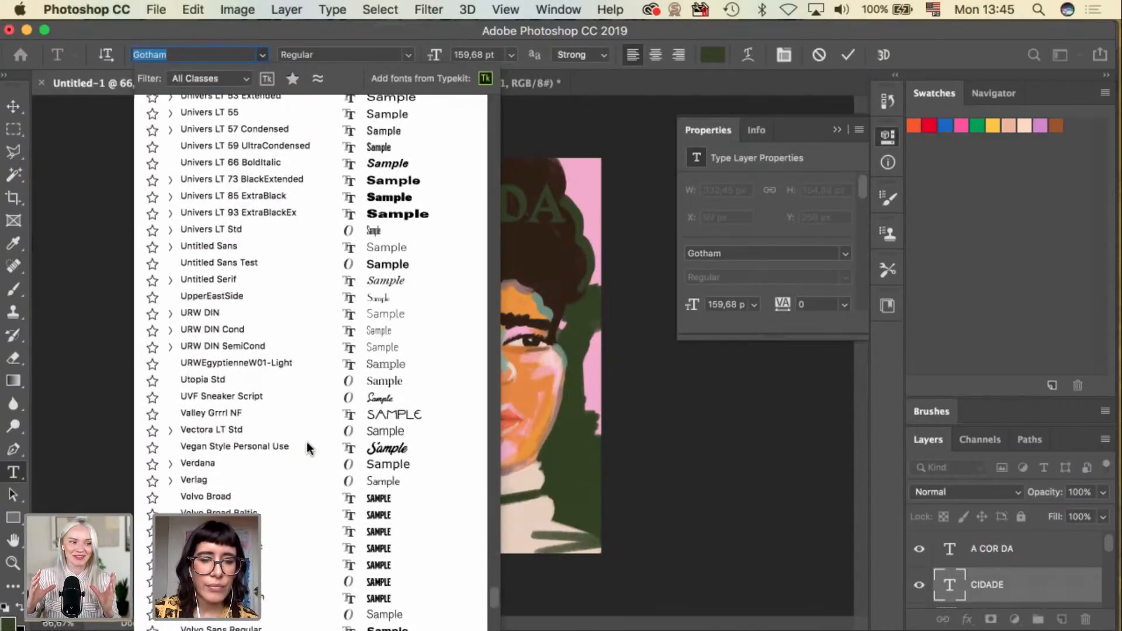
# Set the font of the selected CIDADE line to Humanst521 UBd BT and commit the text.
pyautogui.scroll(20, 306, 442)
pyautogui.scroll(8, 308, 448)
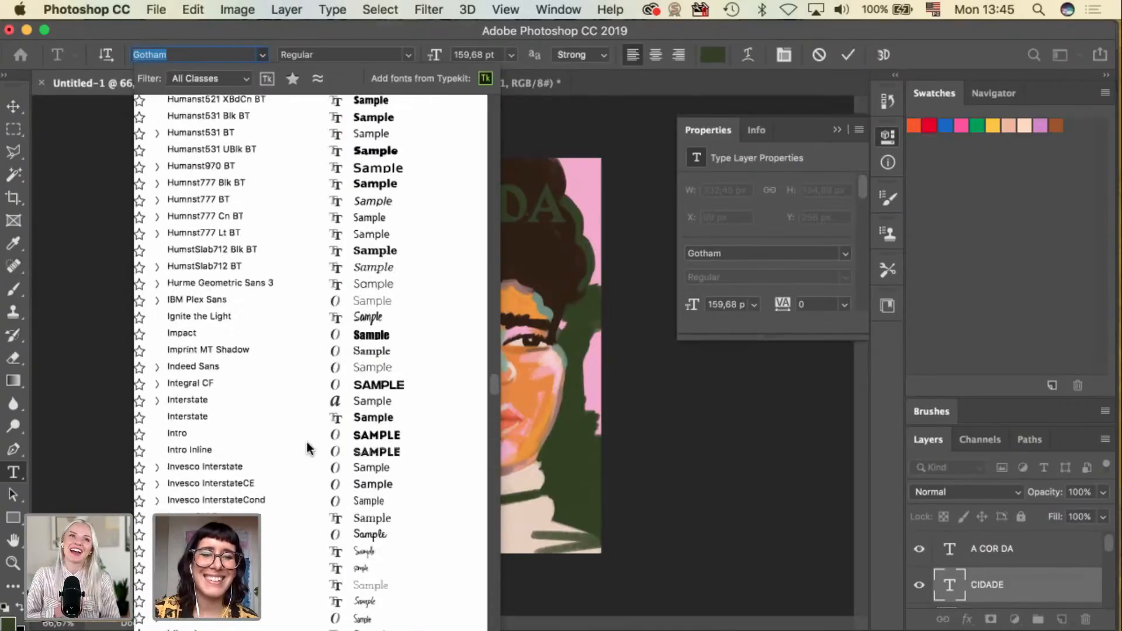
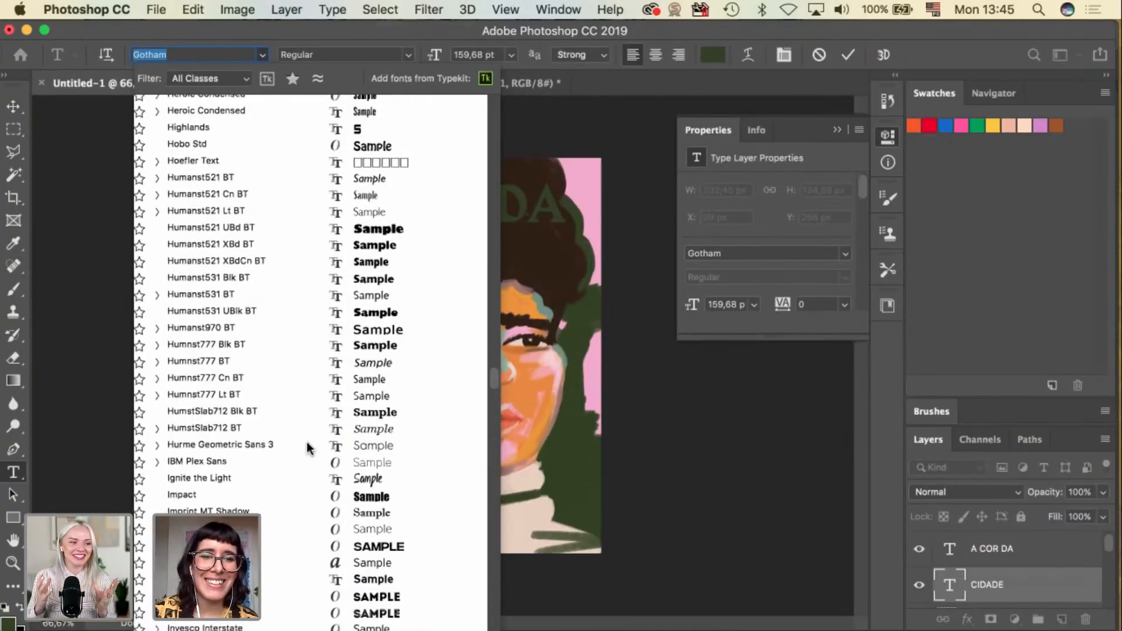
pyautogui.click(378, 229)
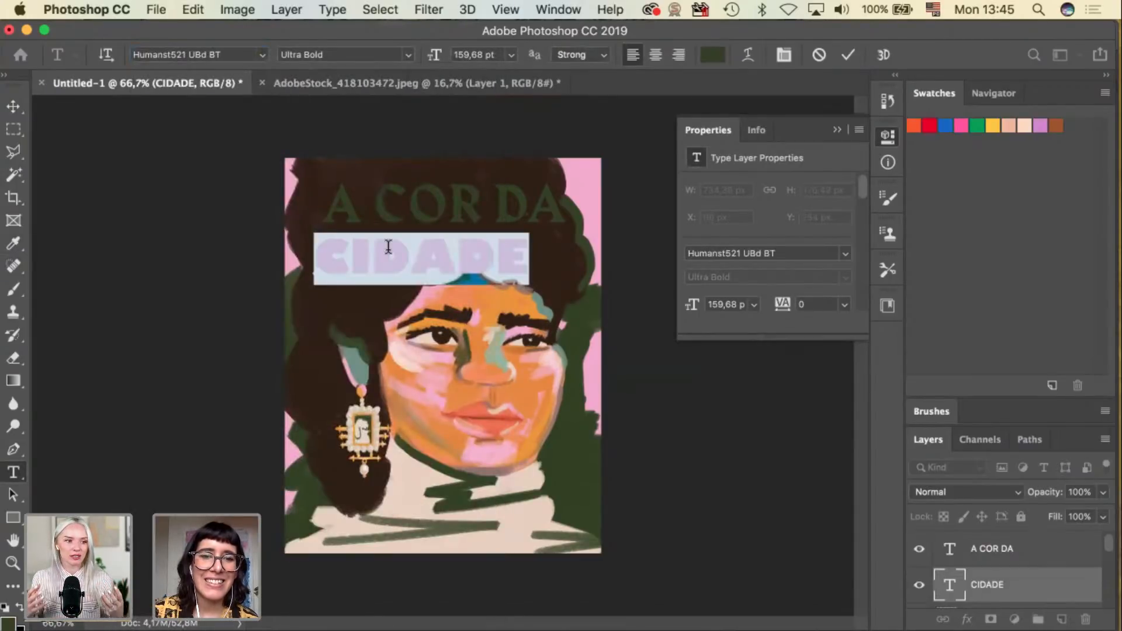
pyautogui.click(20, 104)
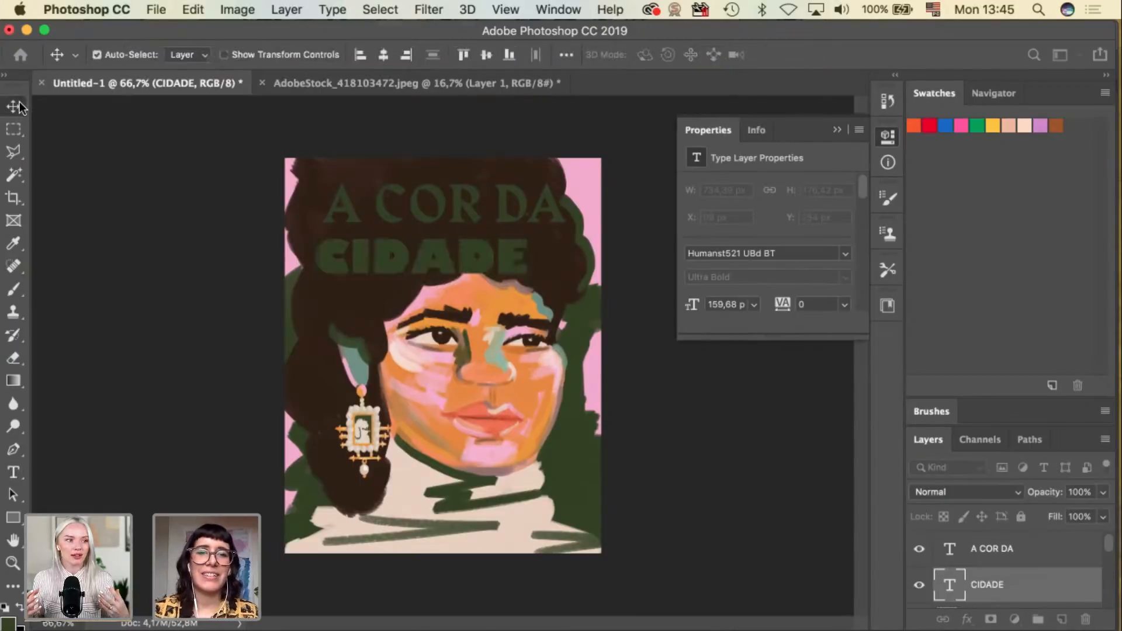
# Duplicate the A COR DA line below CIDADE and set the copy's font to Humanst521 UBd BT.
pyautogui.moveTo(525, 201); pyautogui.dragTo(514, 297)
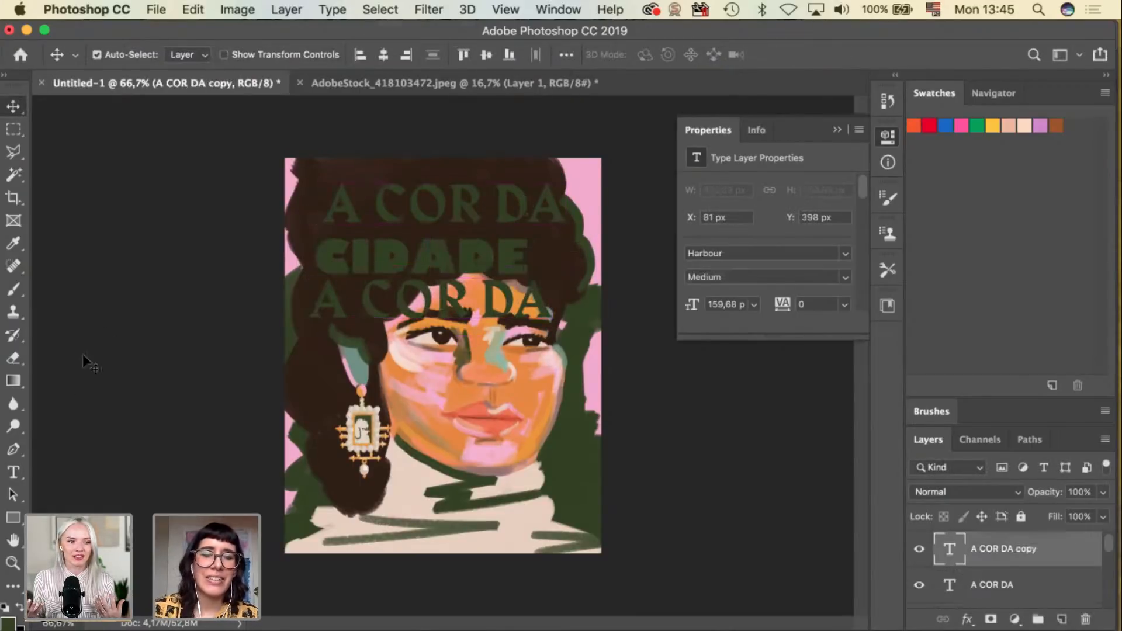
pyautogui.click(13, 471)
pyautogui.doubleClick(377, 299)
pyautogui.tripleClick(373, 288)
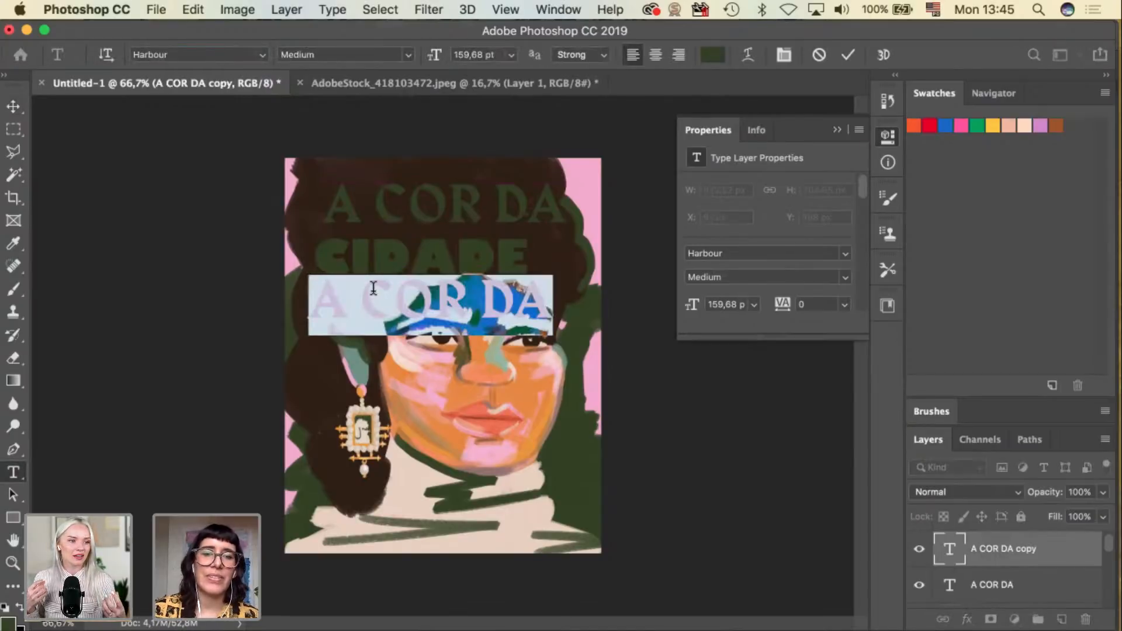
pyautogui.click(260, 55)
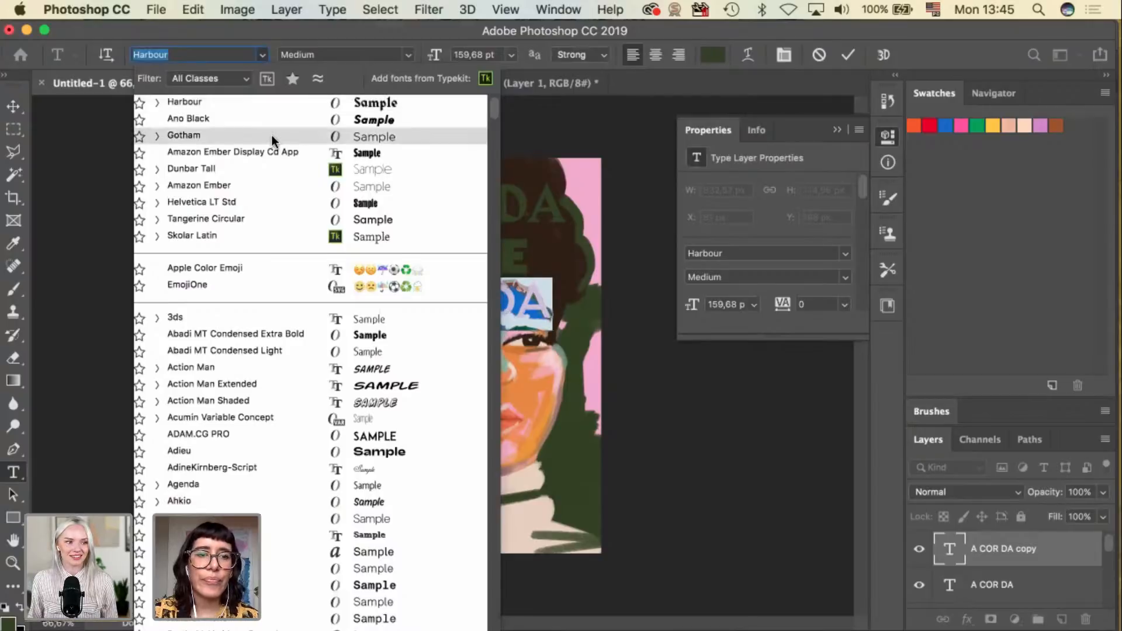
pyautogui.scroll(1, 272, 135)
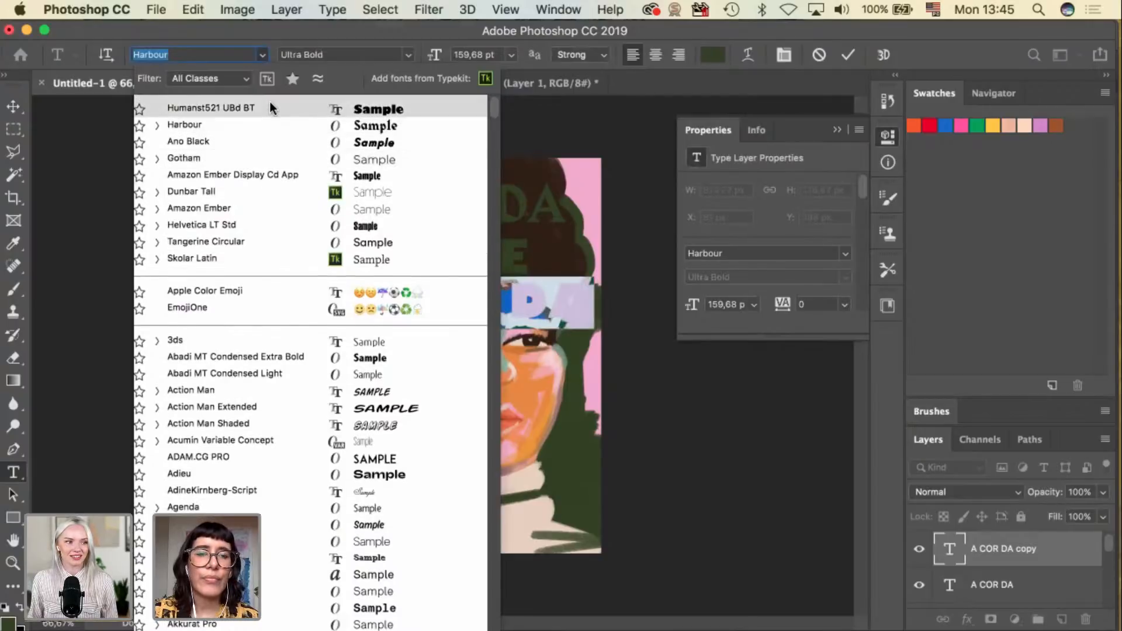
pyautogui.click(269, 108)
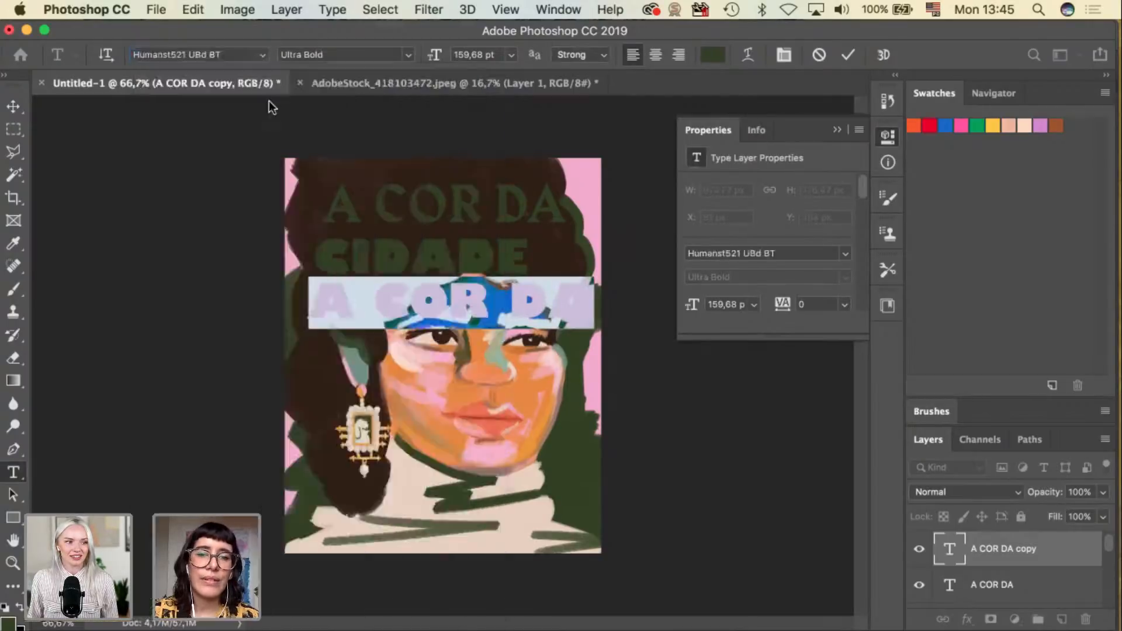
# Move the lower A COR DA copy to about X 29 px, Y 405 px and compare it with the original Harbour line.
pyautogui.click(14, 107)
pyautogui.moveTo(527, 297)
pyautogui.mouseDown()
pyautogui.moveTo(494, 295)
pyautogui.moveTo(511, 297)
pyautogui.mouseUp()
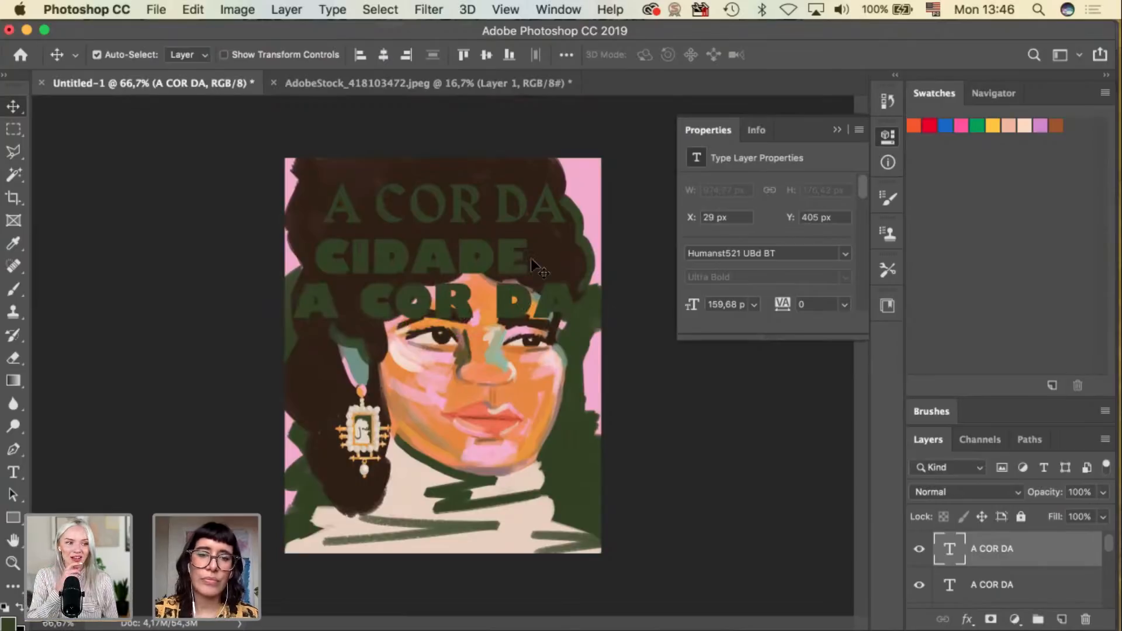
pyautogui.click(522, 208)
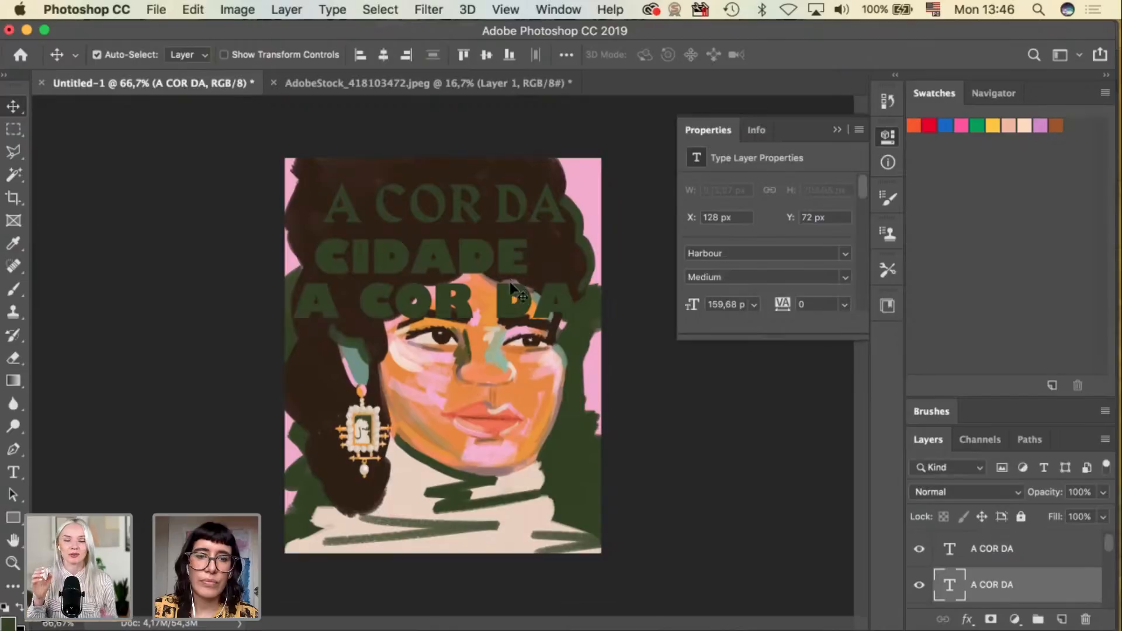
pyautogui.click(514, 296)
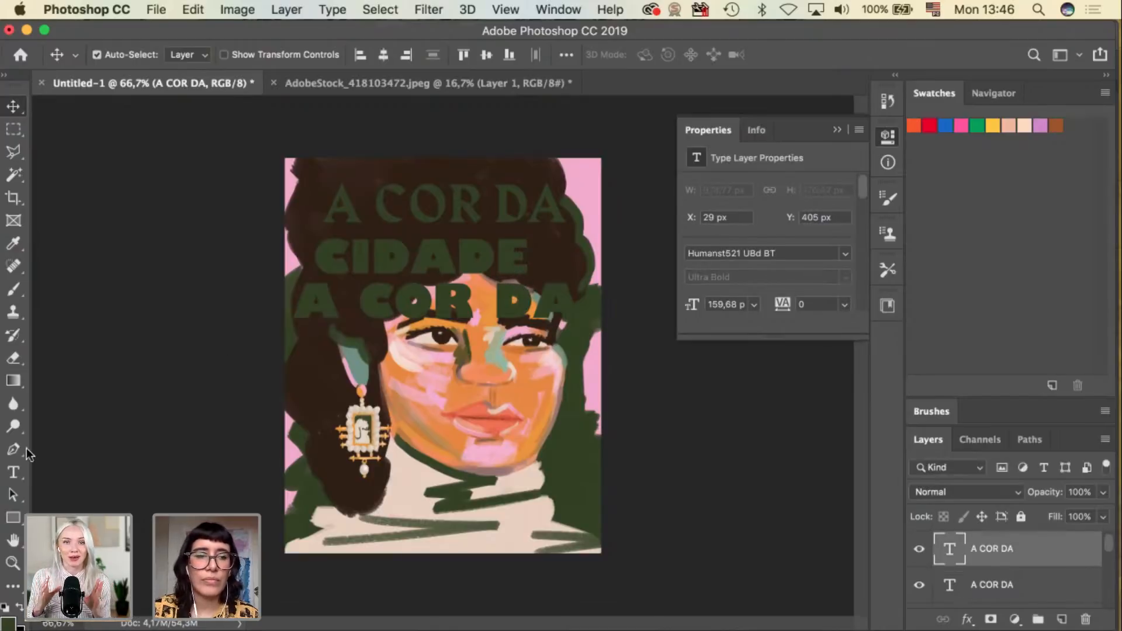
pyautogui.click(13, 472)
pyautogui.doubleClick(426, 257)
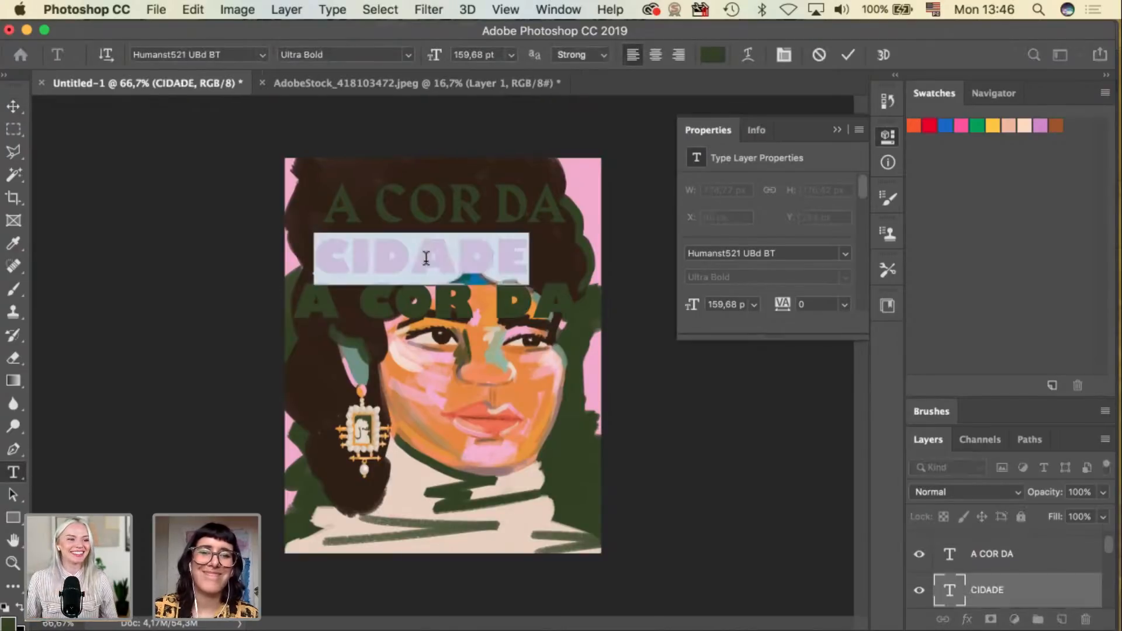
pyautogui.click(262, 54)
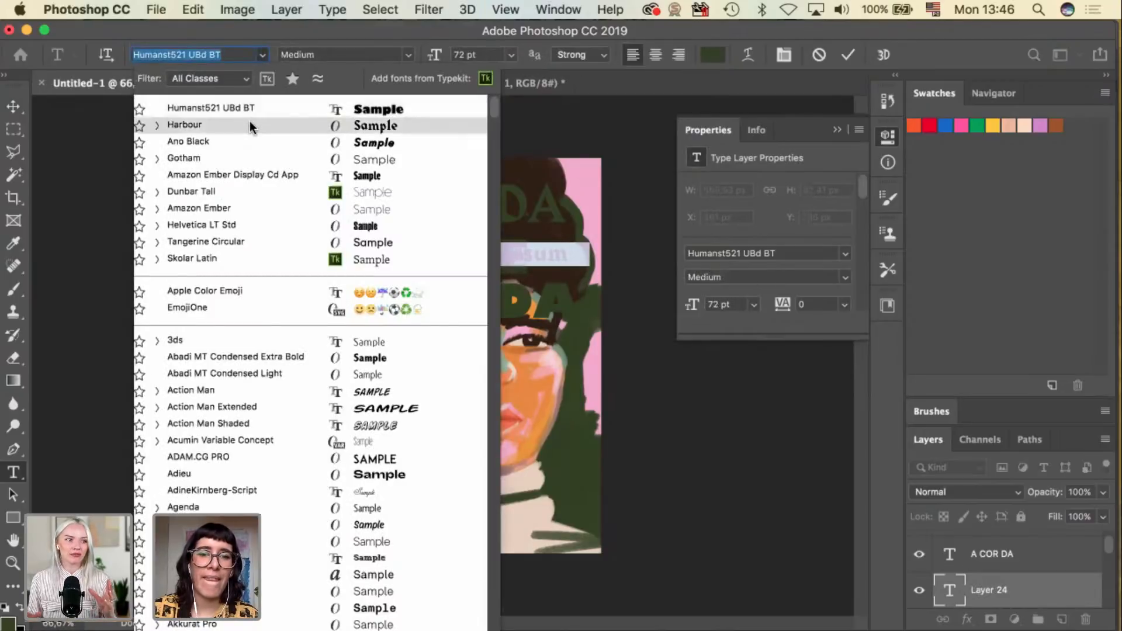
pyautogui.click(251, 126)
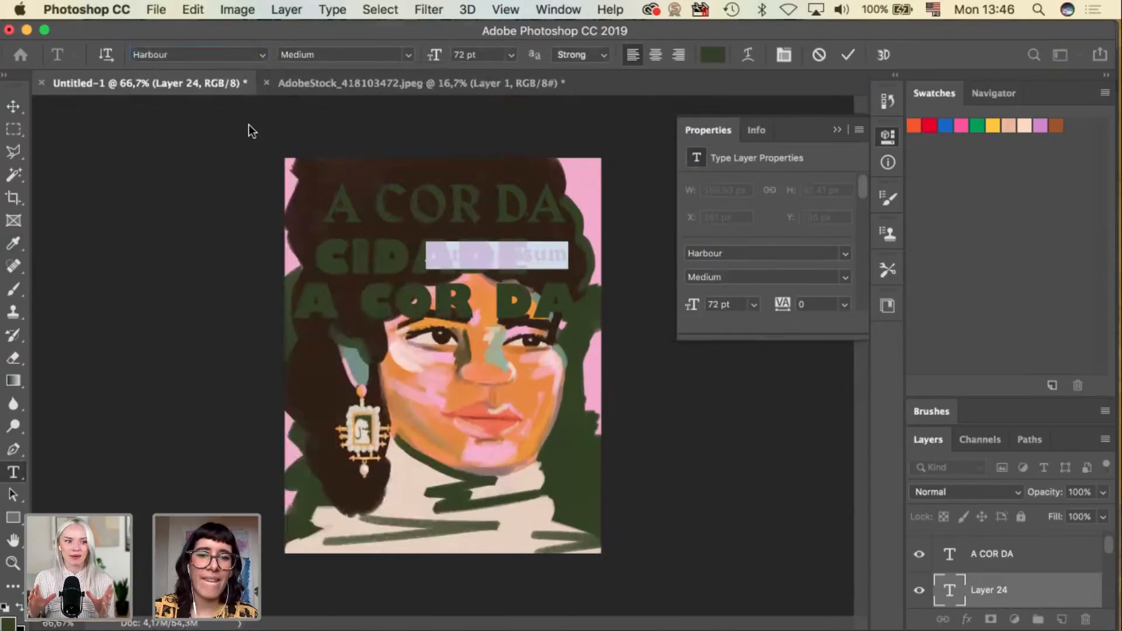
pyautogui.click(13, 107)
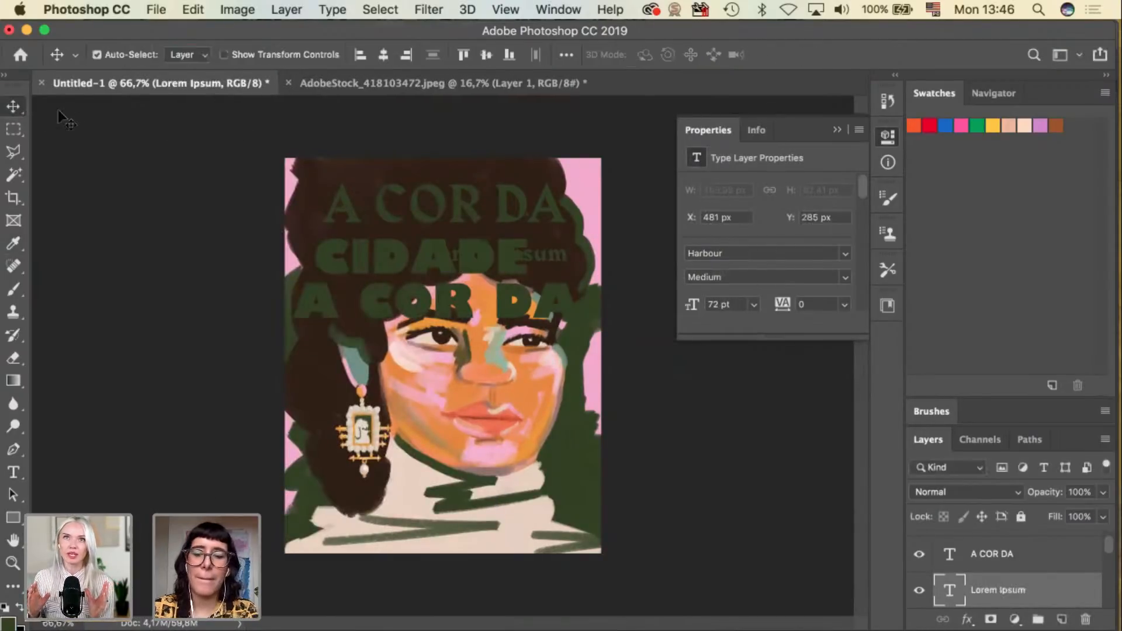
pyautogui.press('super+z')
pyautogui.click(14, 471)
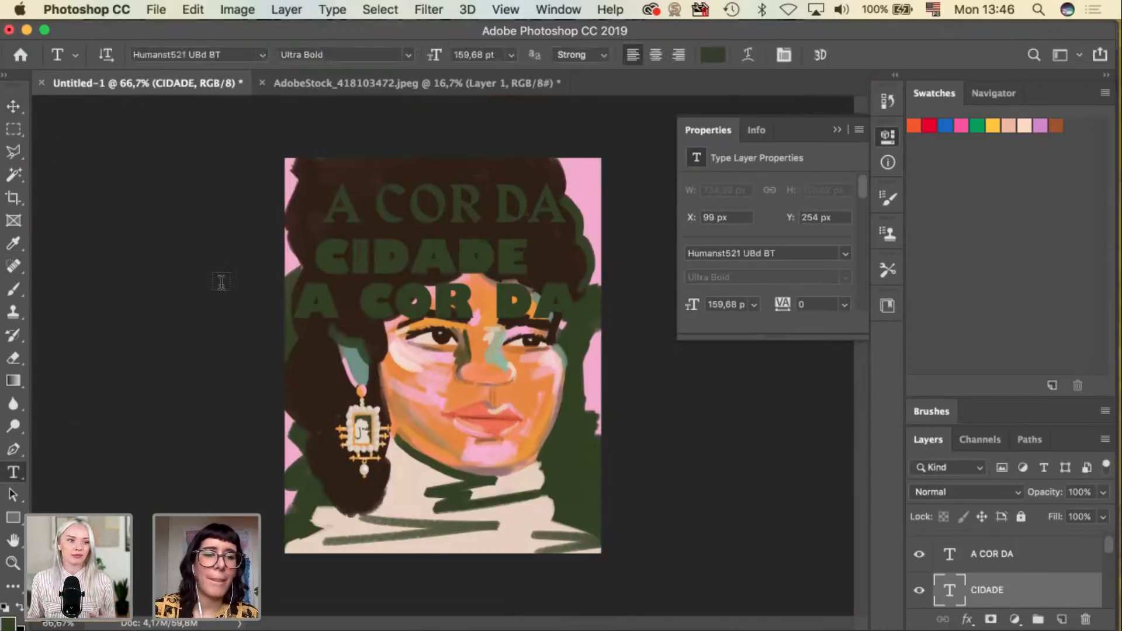
pyautogui.doubleClick(402, 248)
pyautogui.click(258, 56)
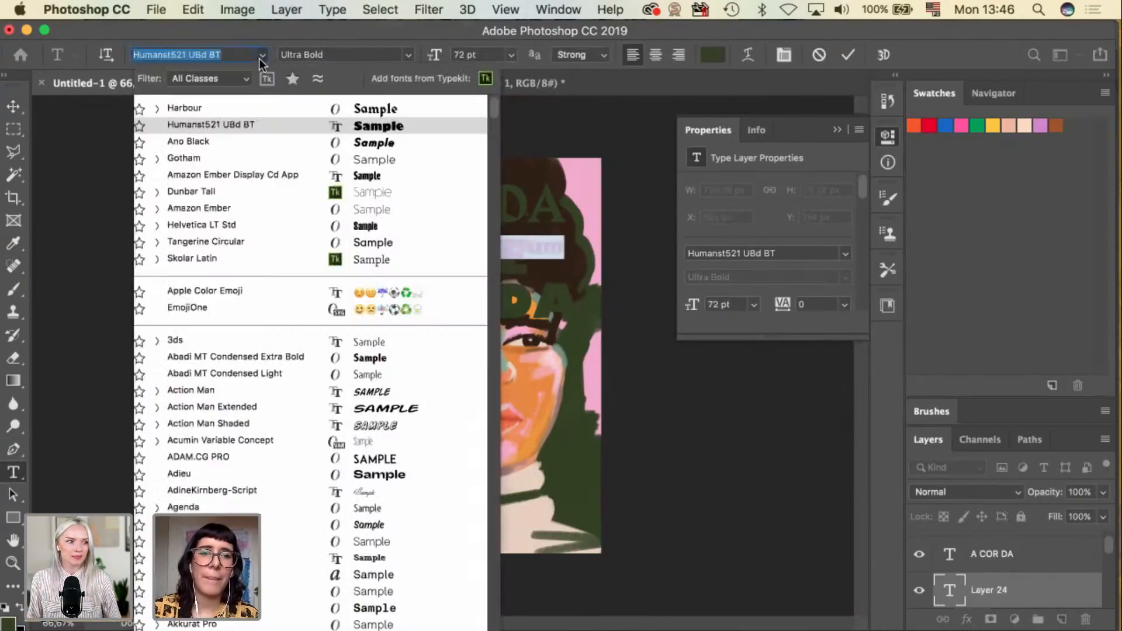
pyautogui.click(247, 111)
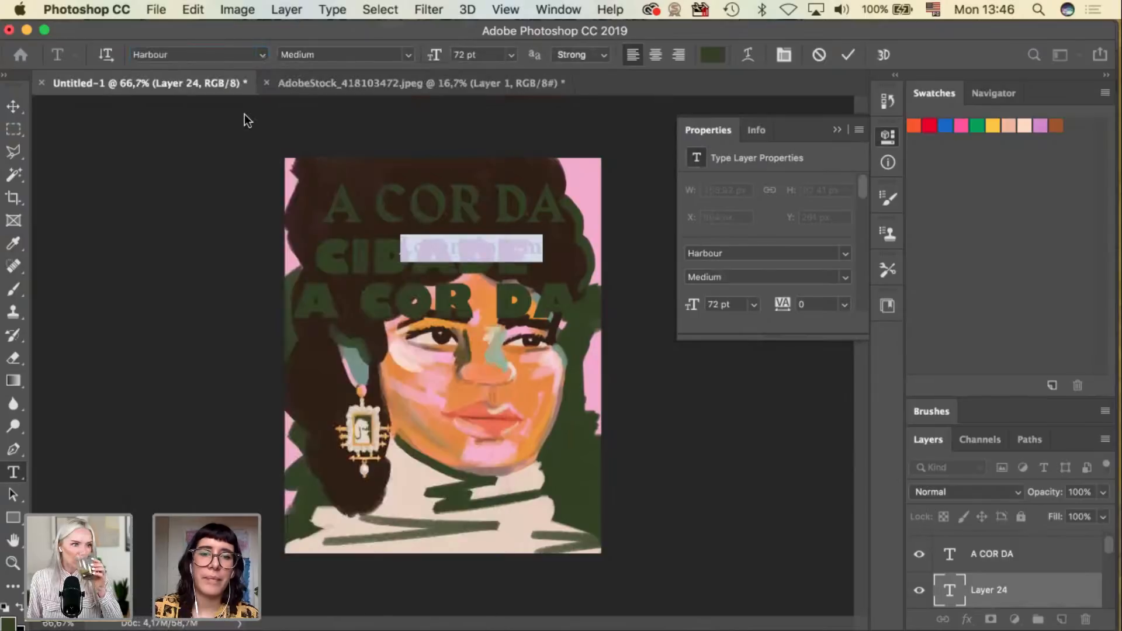
pyautogui.click(11, 110)
pyautogui.press('super+z')
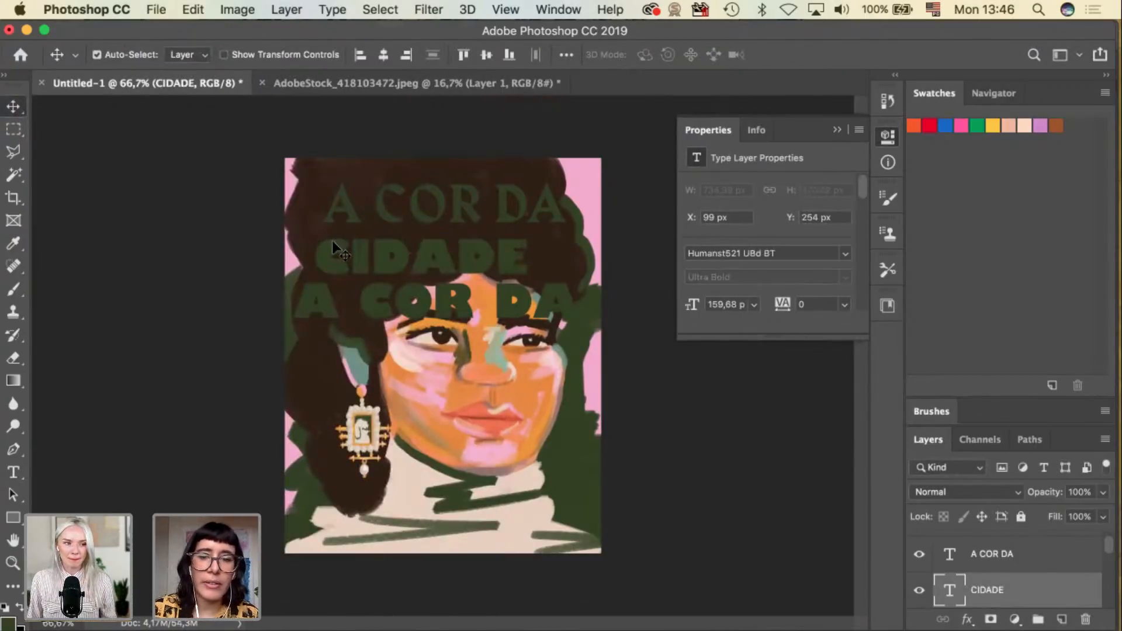
# Select the whole CIDADE text, set its font to Harbour Medium and commit it.
pyautogui.click(13, 472)
pyautogui.click(338, 256)
pyautogui.doubleClick(338, 256)
pyautogui.click(267, 55)
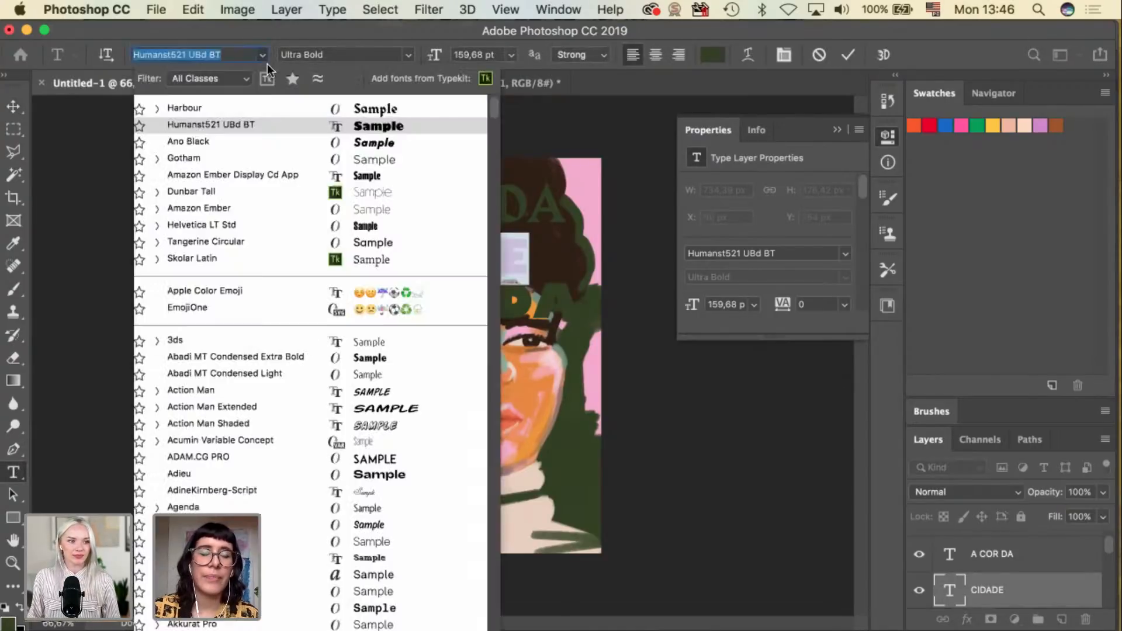
pyautogui.click(258, 104)
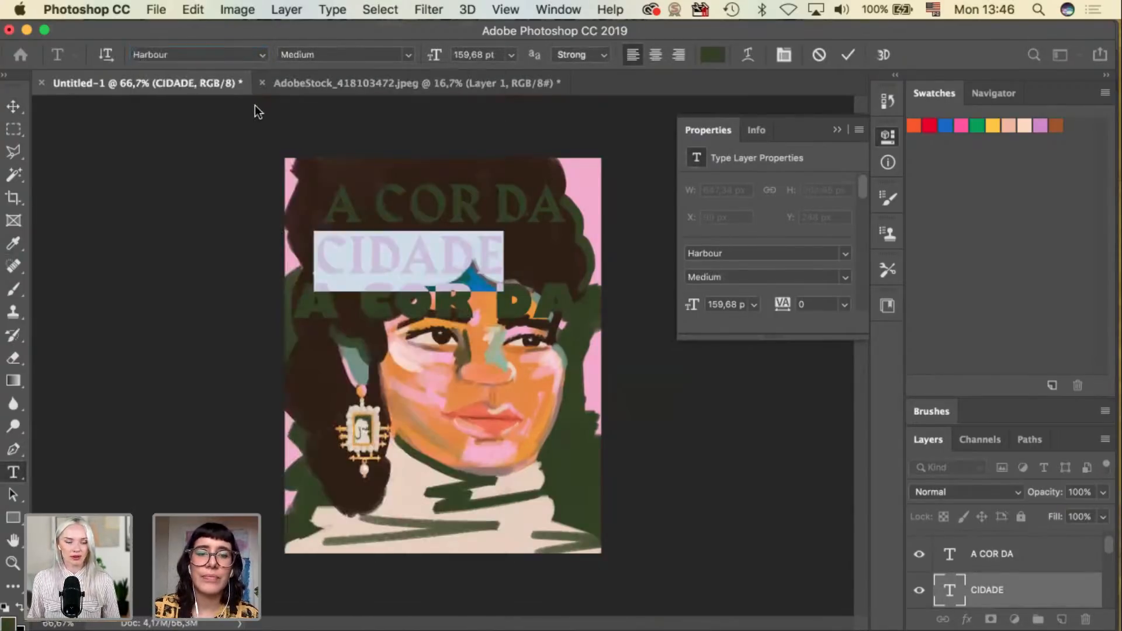
pyautogui.click(21, 110)
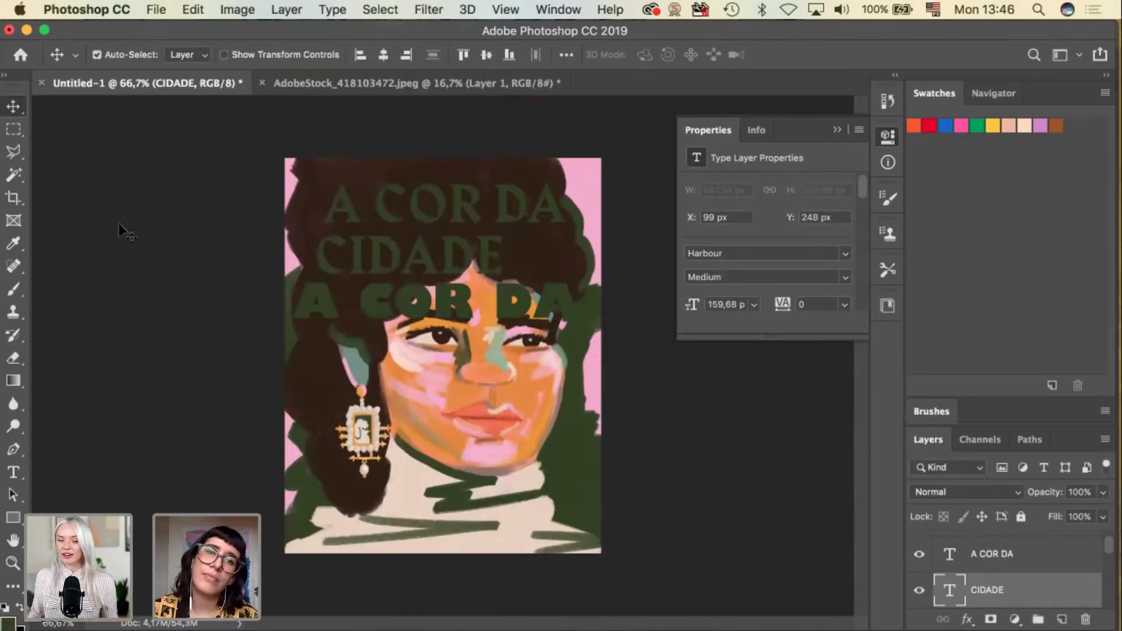
# Delete the lower A COR DA copy set in Humanst521 UBd BT.
pyautogui.click(384, 290)
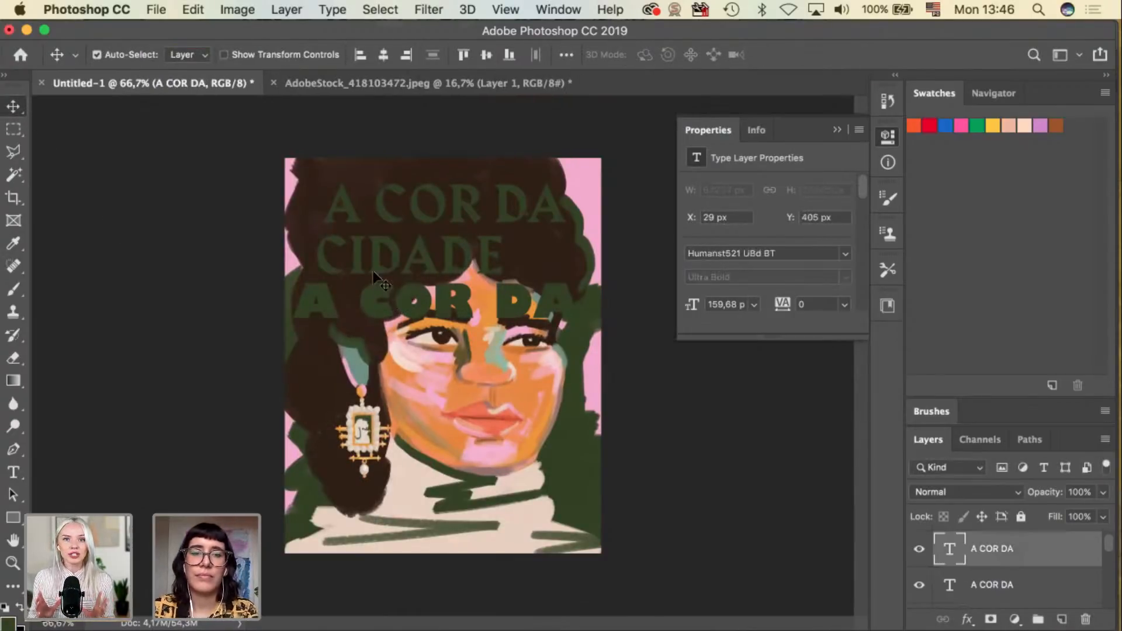
pyautogui.press('Delete')
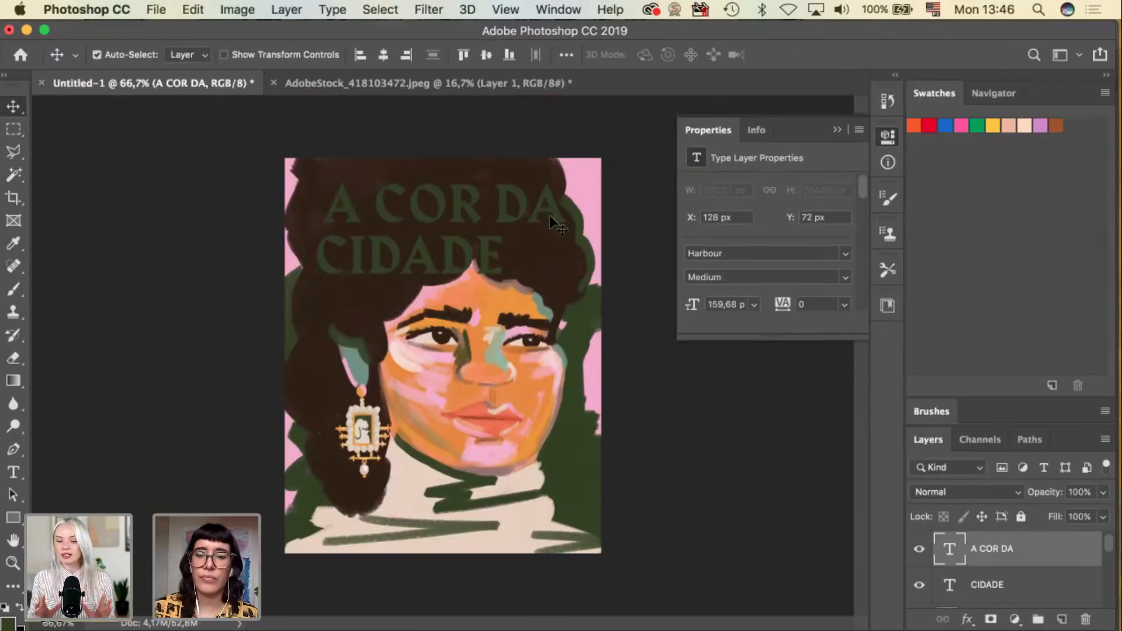
# Add a Color Overlay to the A COR DA layer in pale cream, hue 27° and saturation 13%.
pyautogui.click(967, 621)
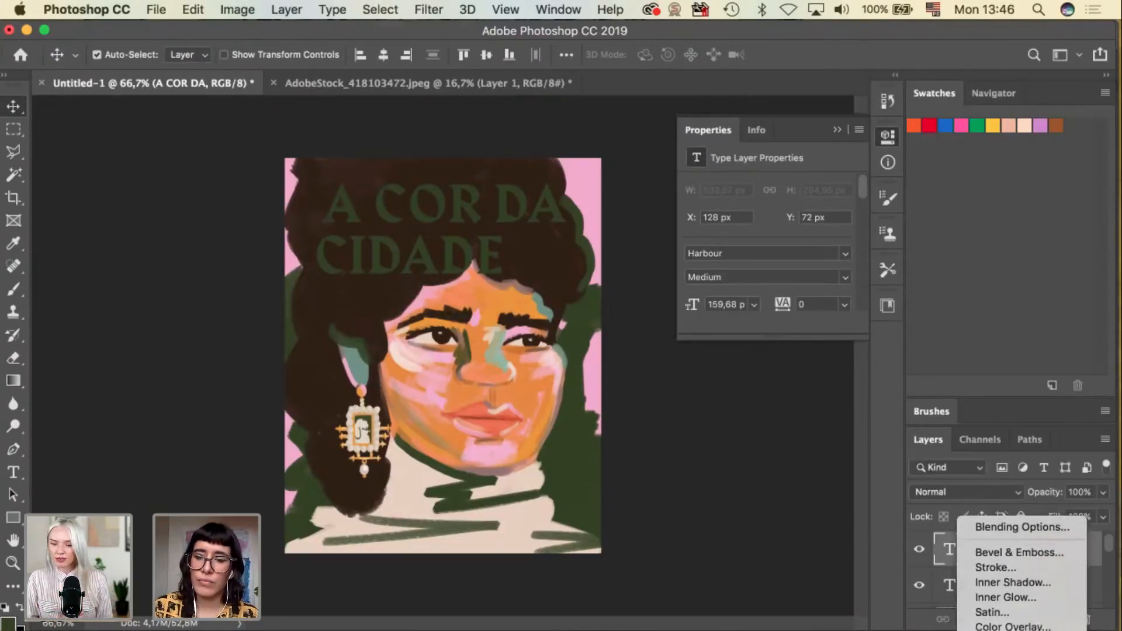
pyautogui.click(977, 596)
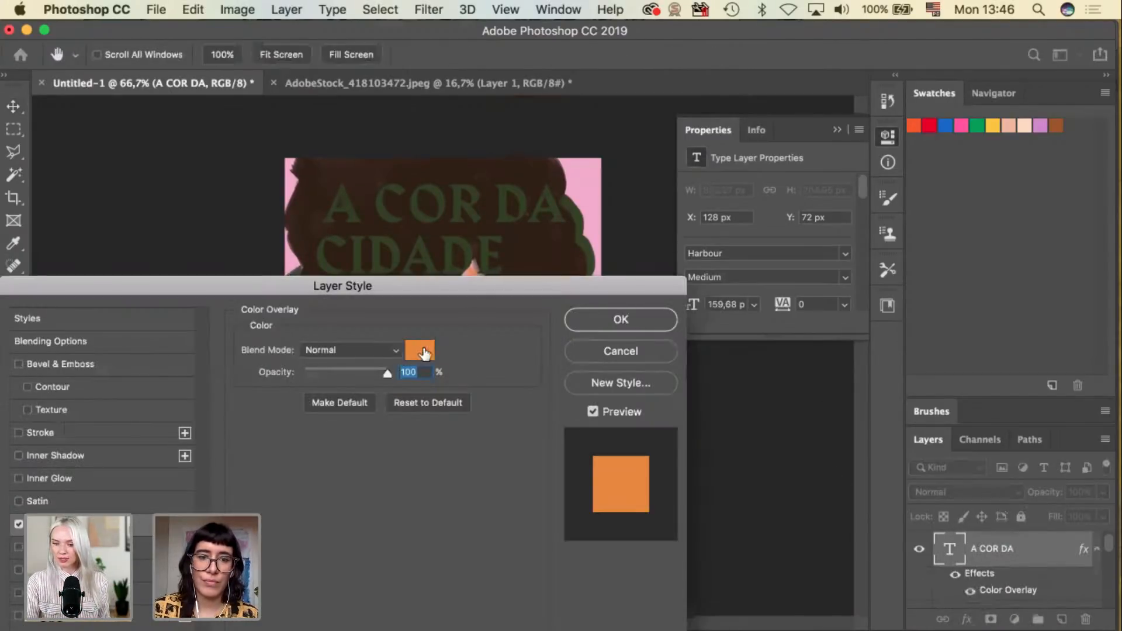
pyautogui.click(419, 349)
pyautogui.moveTo(467, 286); pyautogui.dragTo(466, 608)
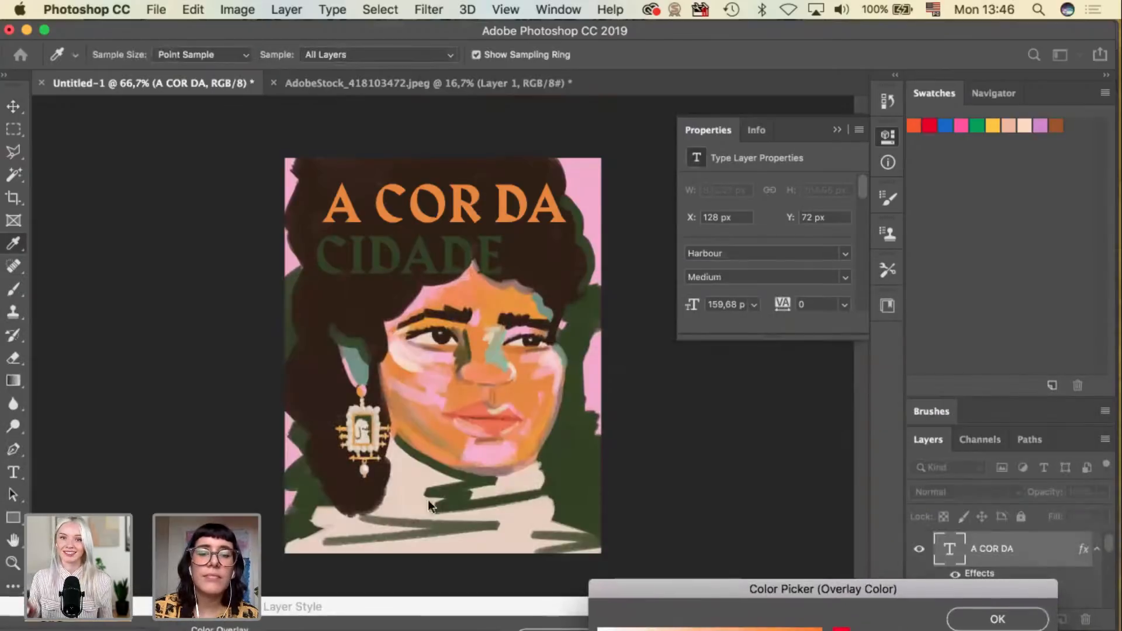
pyautogui.click(593, 480)
pyautogui.moveTo(721, 590); pyautogui.dragTo(721, 431)
pyautogui.click(627, 480)
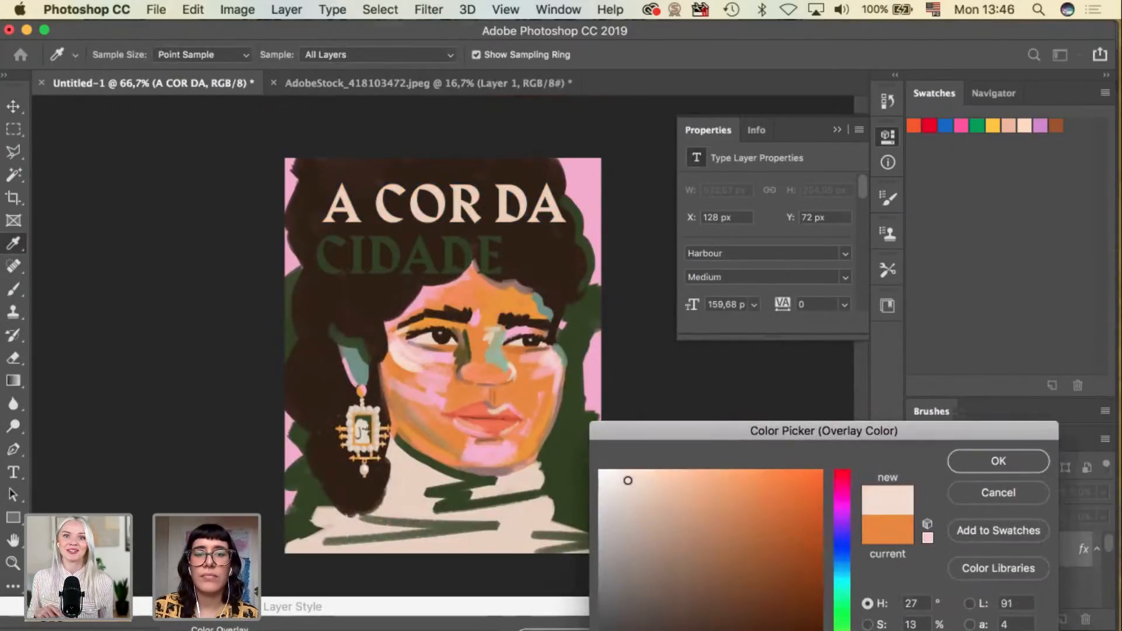
pyautogui.click(973, 462)
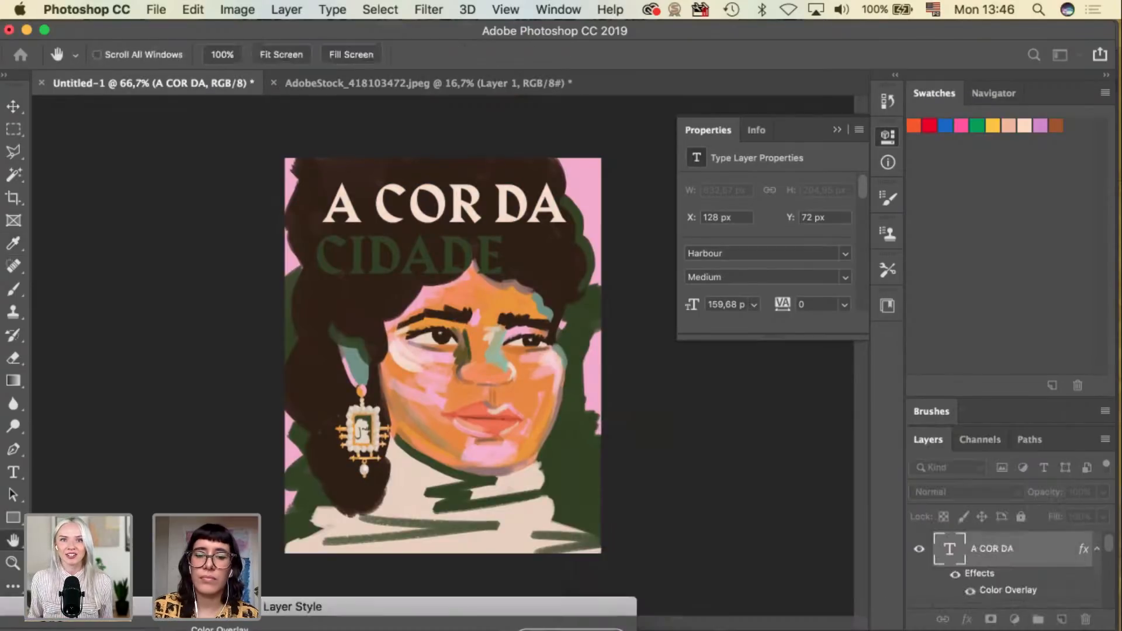
# Copy the layer style of A COR DA and paste it onto the CIDADE layer.
pyautogui.rightClick(1011, 550)
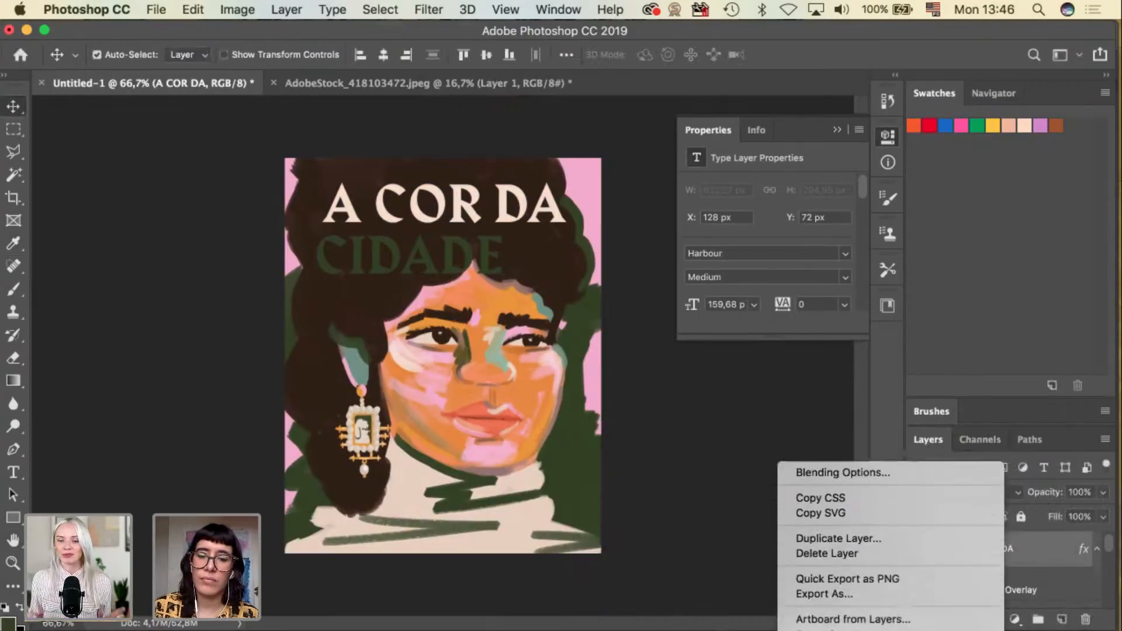
pyautogui.scroll(-5, 850, 593)
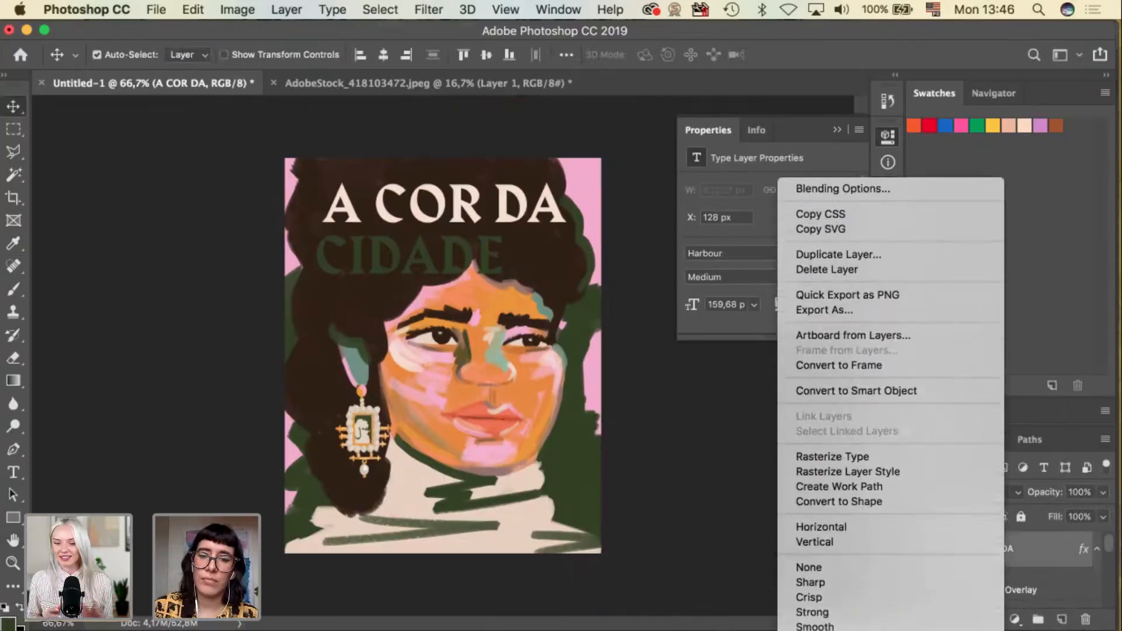
pyautogui.scroll(-2, 869, 617)
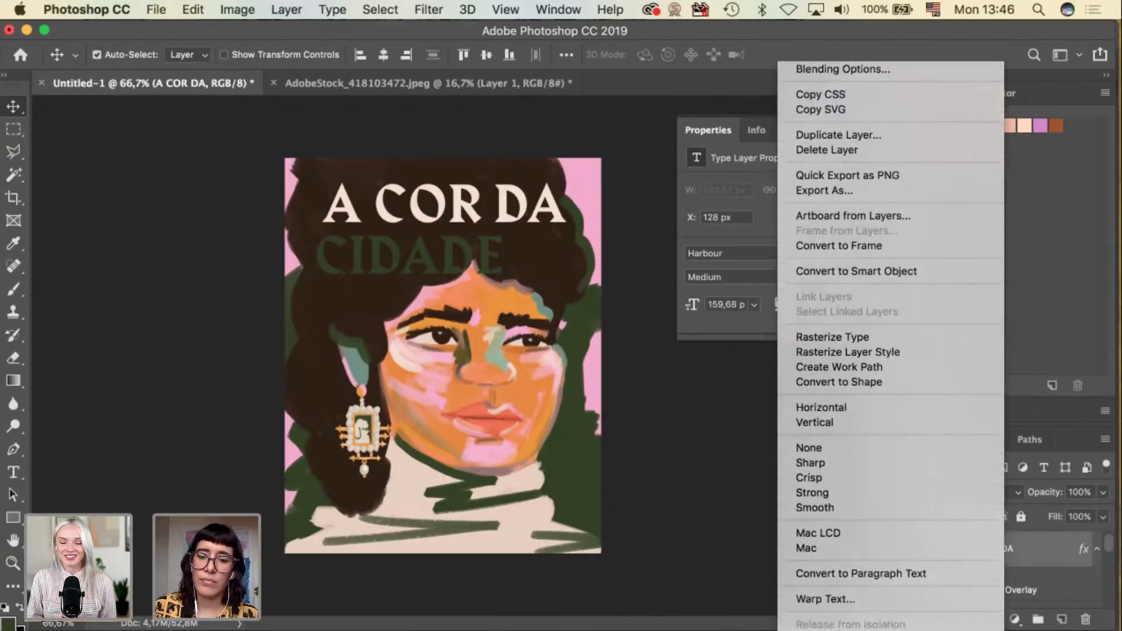
pyautogui.click(869, 618)
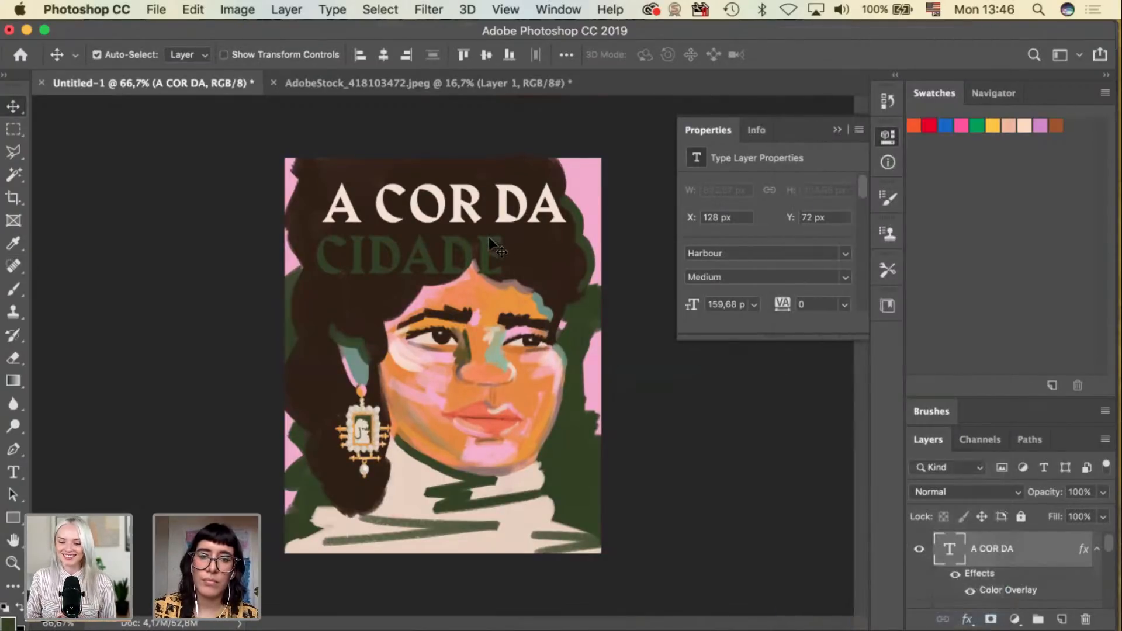
pyautogui.scroll(-2, 994, 573)
pyautogui.click(993, 596)
pyautogui.rightClick(993, 596)
pyautogui.scroll(-2, 847, 585)
pyautogui.scroll(-8, 865, 585)
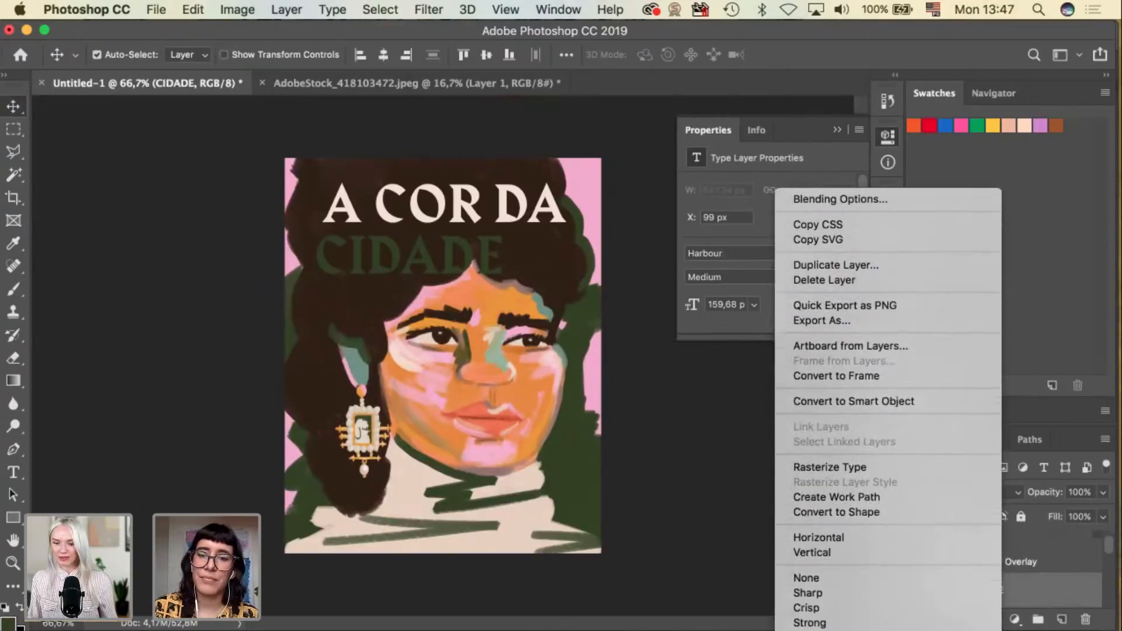
pyautogui.scroll(-5, 894, 610)
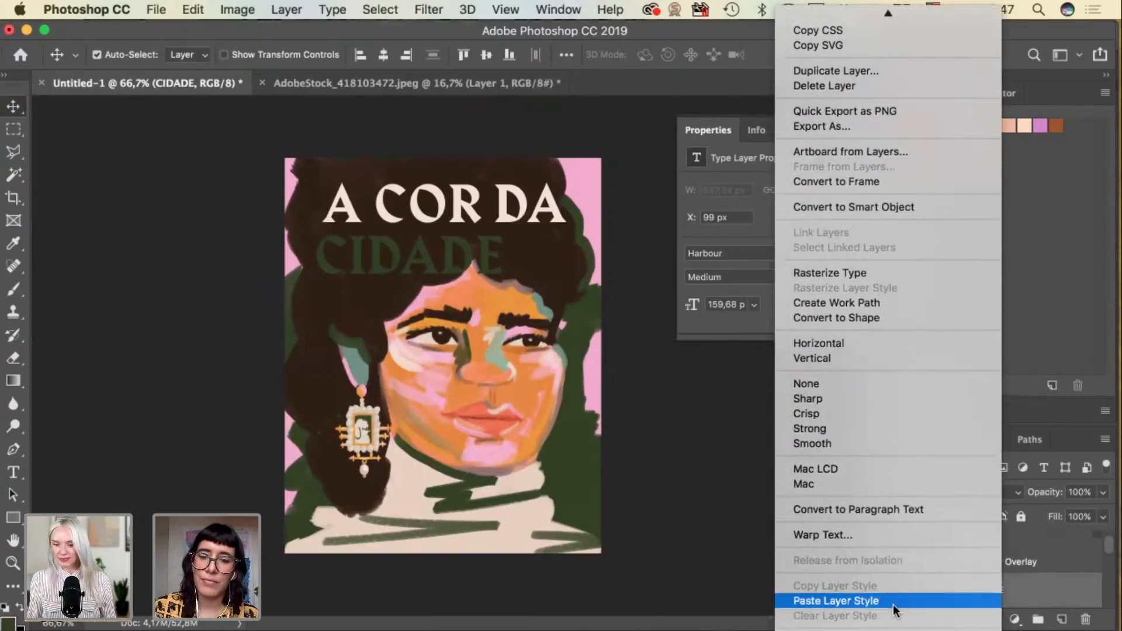
pyautogui.click(894, 610)
# Move the title lines up towards the canvas's upper-left corner, placing A COR DA at about X 53 px, Y 48 px.
pyautogui.moveTo(487, 248); pyautogui.dragTo(464, 203)
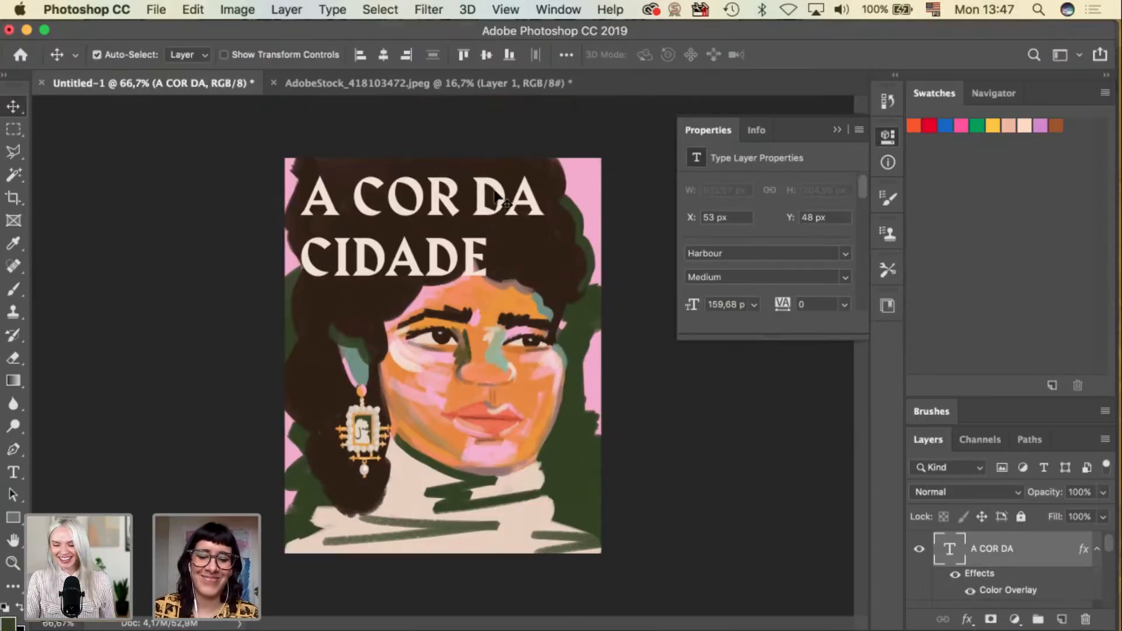
pyautogui.press('super+t')
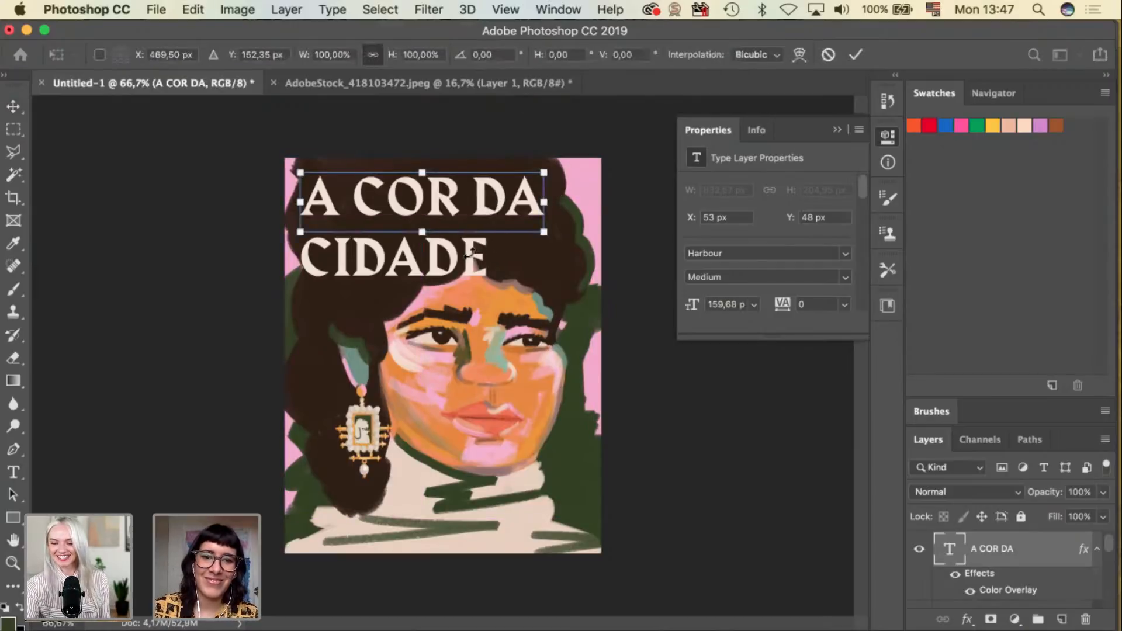
pyautogui.press('Return')
# Enlarge CIDADE to about 197.68 pt and place it at about X 119 px, Y 209 px.
pyautogui.keyDown('super'); pyautogui.click(474, 257); pyautogui.keyUp('super')
pyautogui.press('super+t')
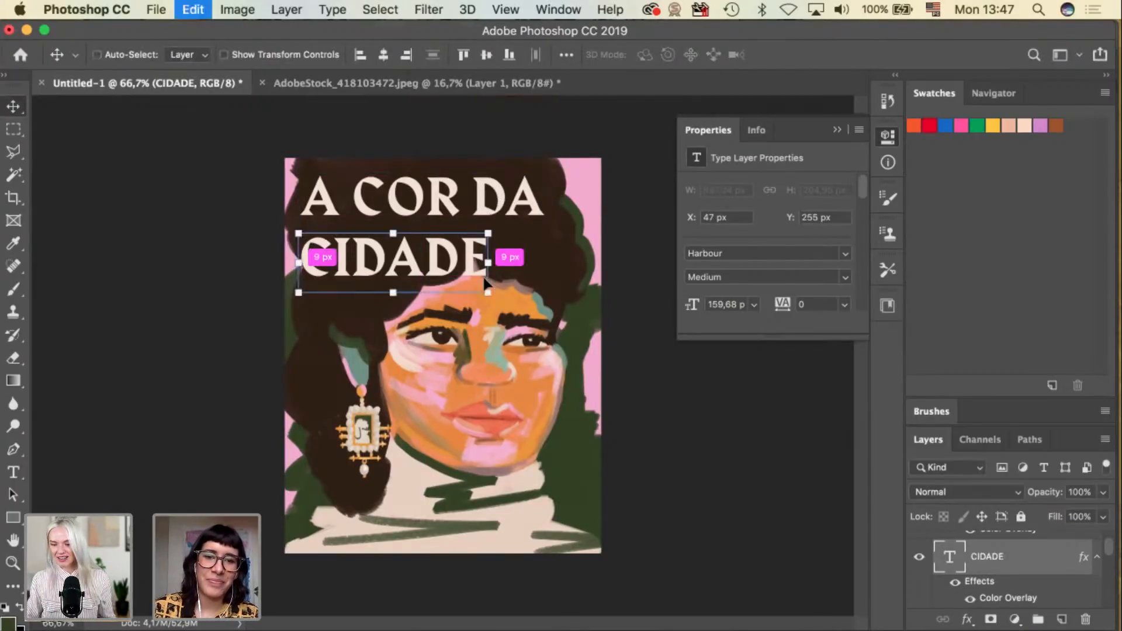
pyautogui.moveTo(488, 293); pyautogui.dragTo(538, 262)
pyautogui.press('Return')
# Set the tracking of the whole CIDADE text to 25 and commit it.
pyautogui.click(12, 472)
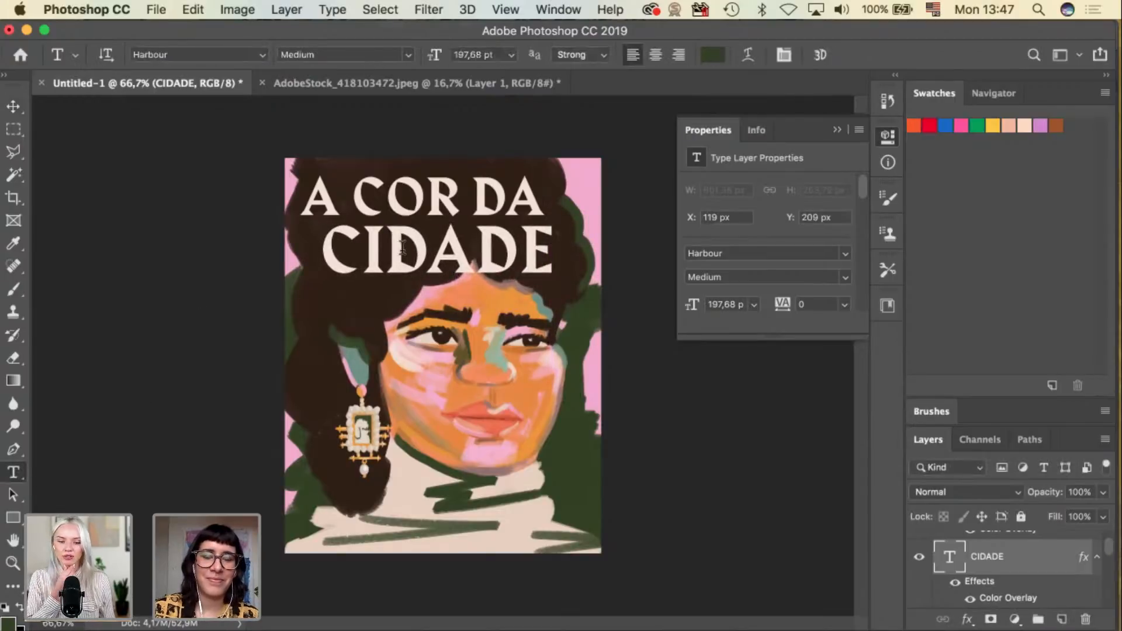
pyautogui.click(402, 247)
pyautogui.doubleClick(402, 246)
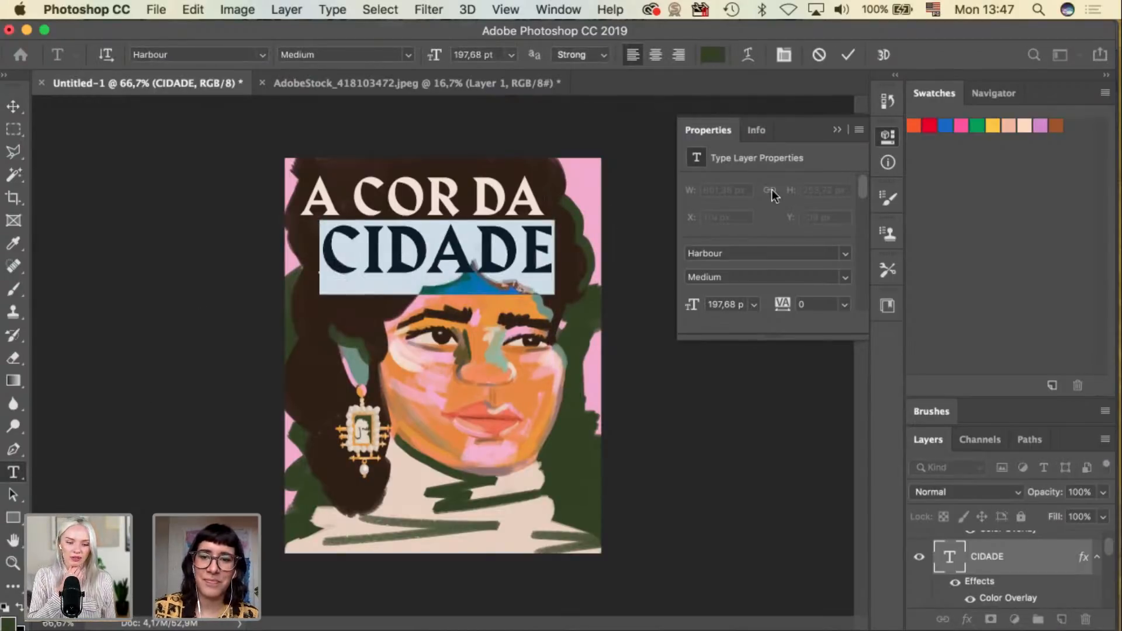
pyautogui.click(839, 130)
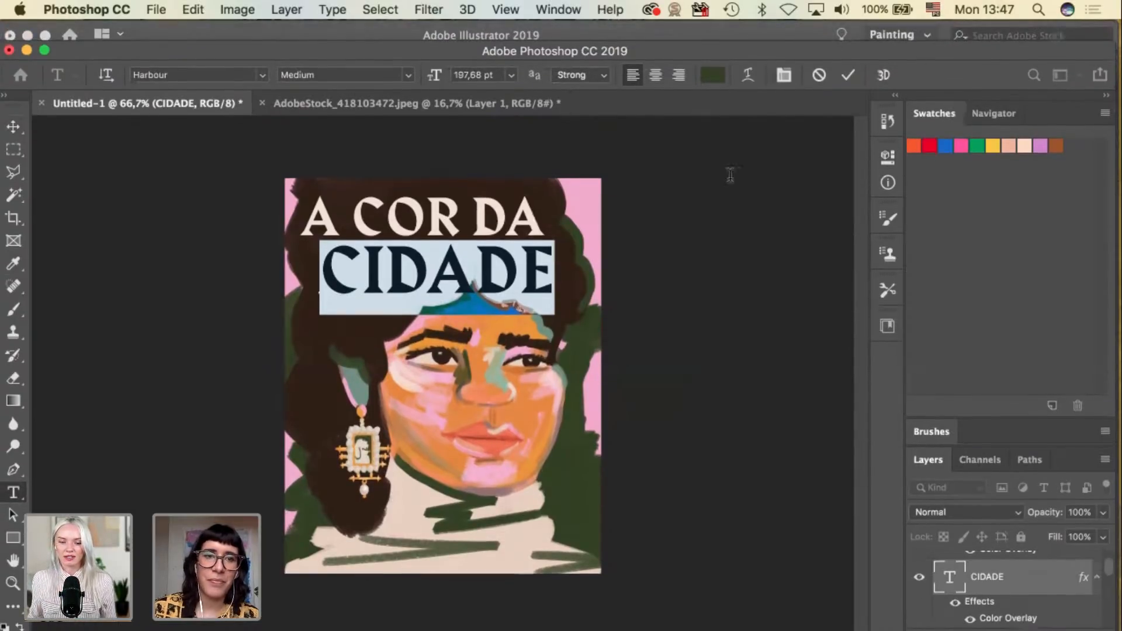
pyautogui.click(332, 10)
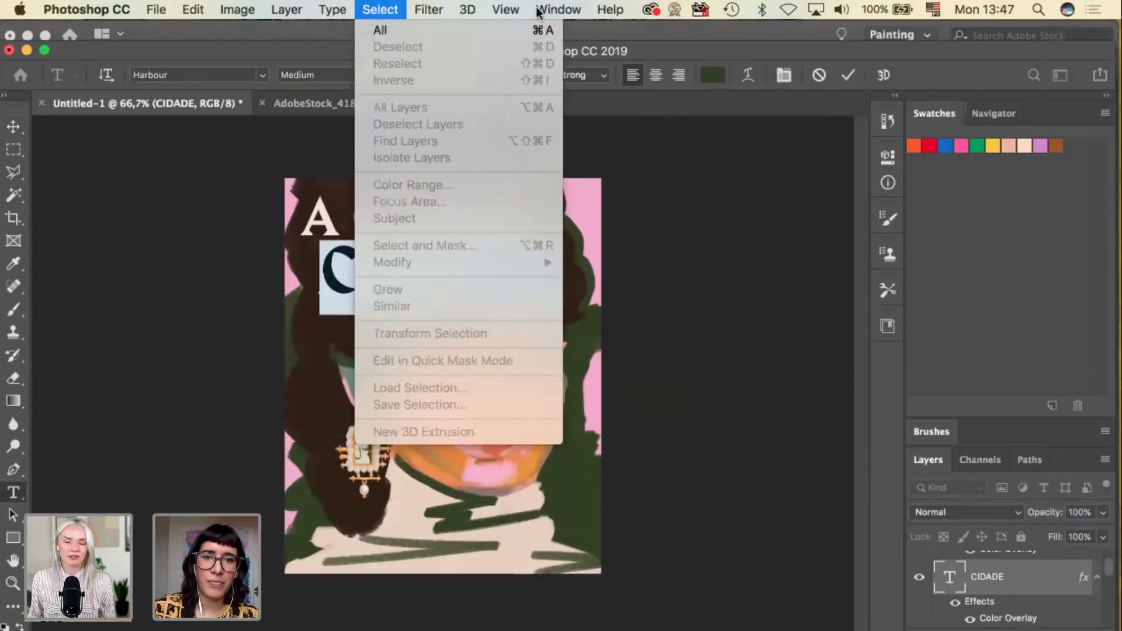
pyautogui.moveTo(556, 9)
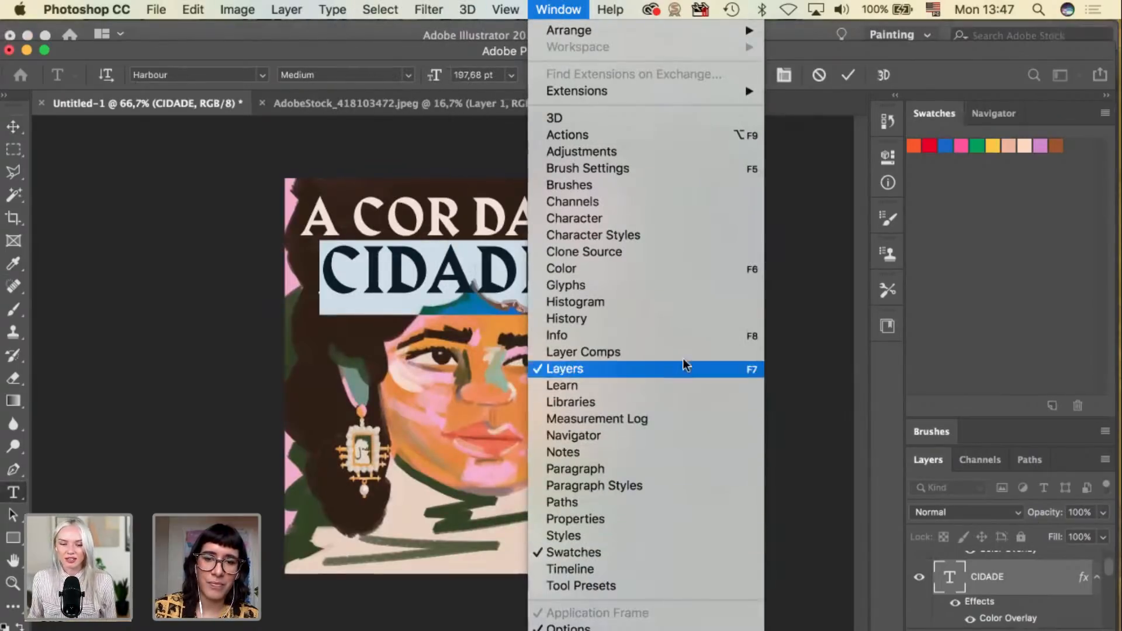
pyautogui.click(670, 467)
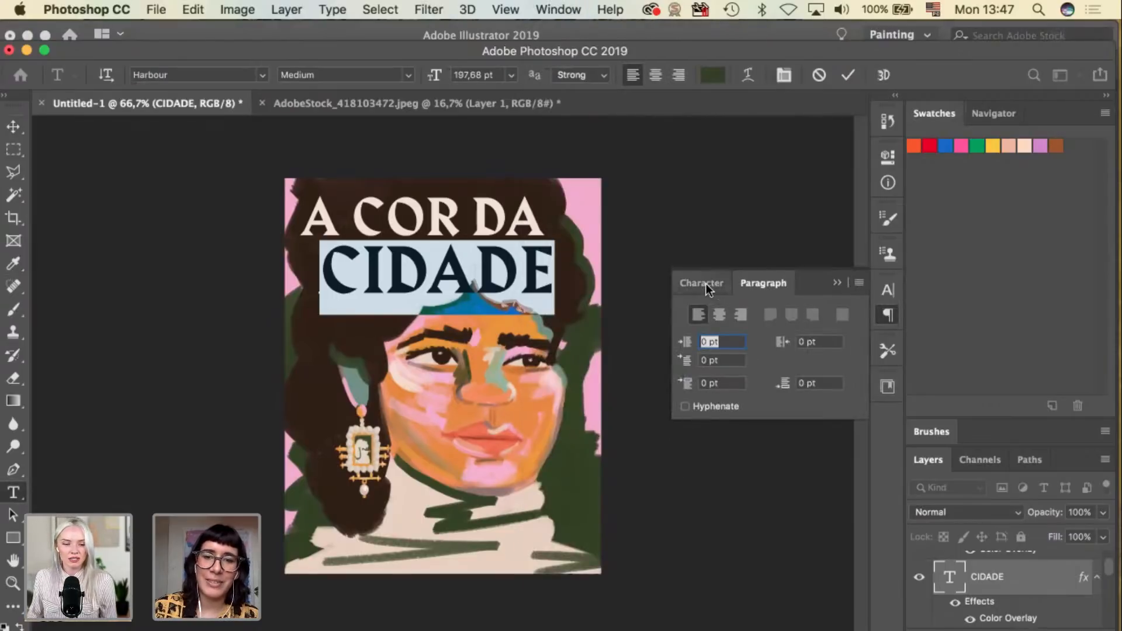
pyautogui.click(701, 283)
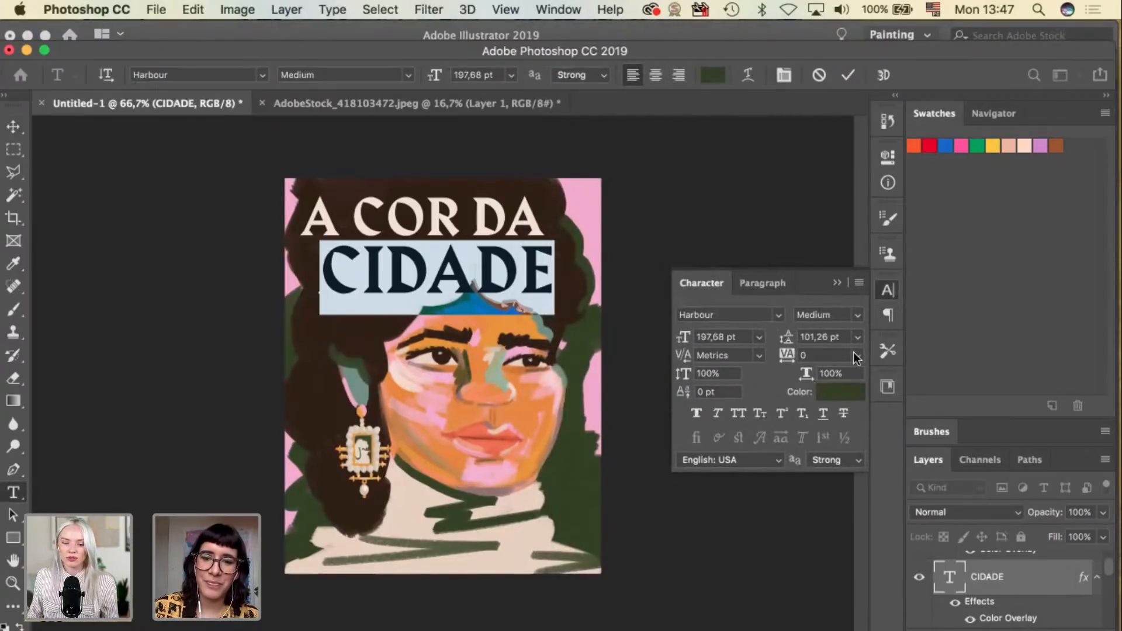
pyautogui.click(855, 356)
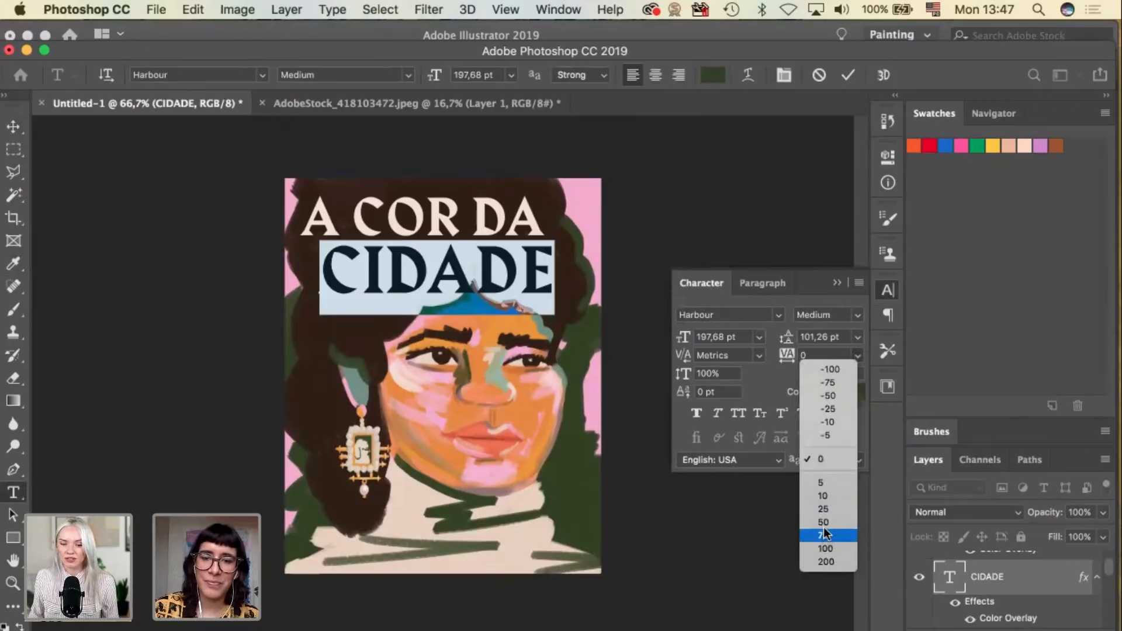
pyautogui.click(823, 508)
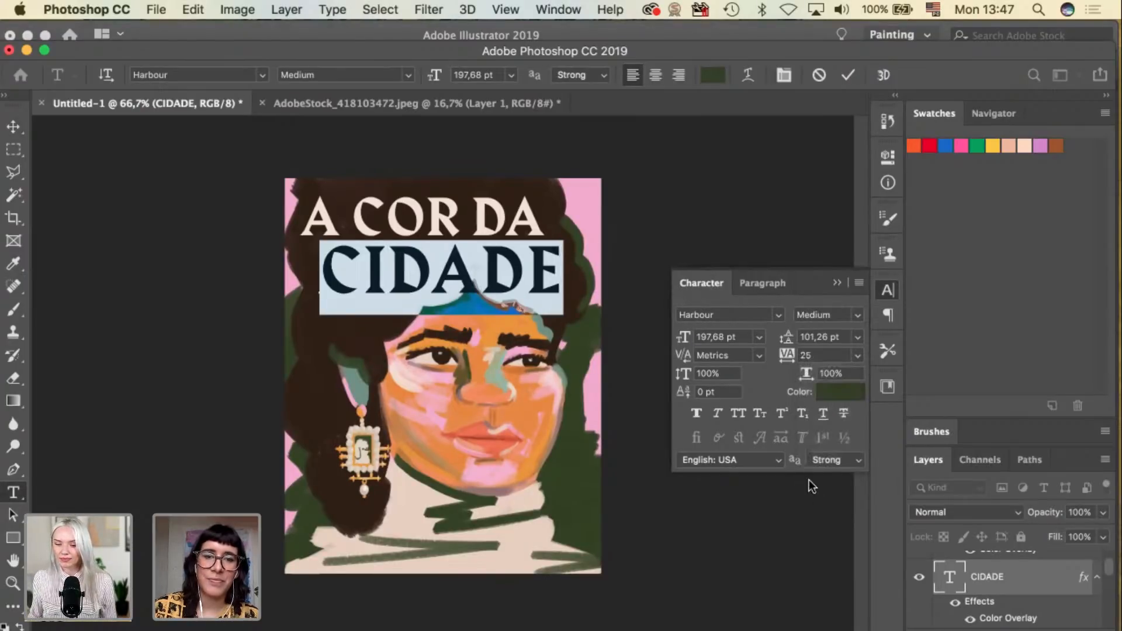
pyautogui.click(19, 130)
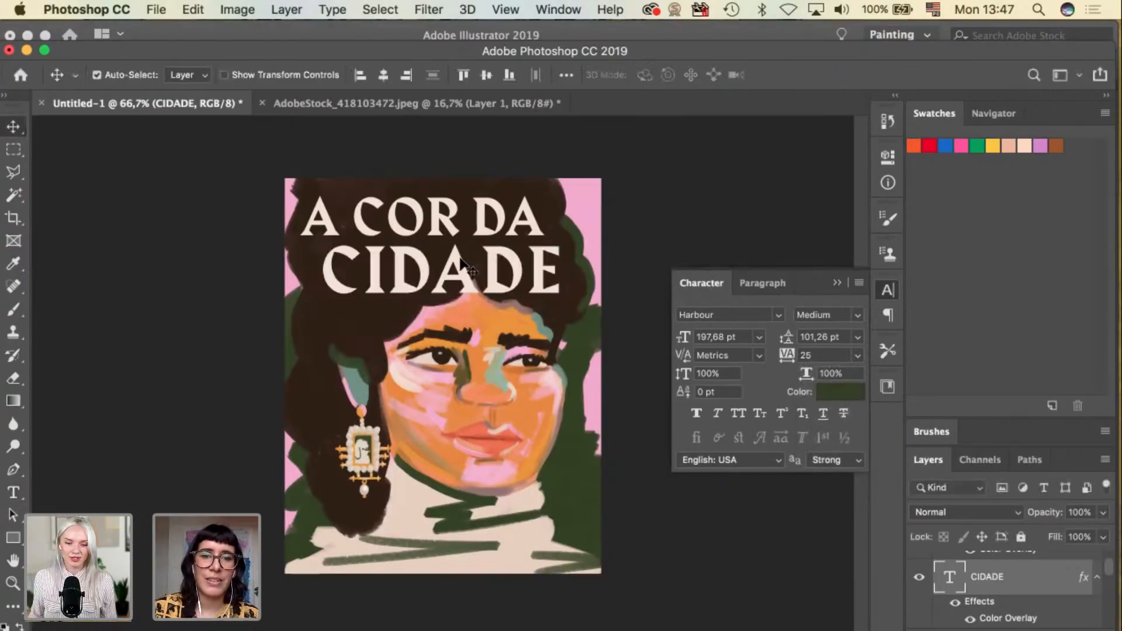
# Move A COR DA above CIDADE and scale it to about 154.67 pt to match the width of CIDADE.
pyautogui.moveTo(459, 266); pyautogui.dragTo(461, 271)
pyautogui.moveTo(441, 225); pyautogui.dragTo(474, 228)
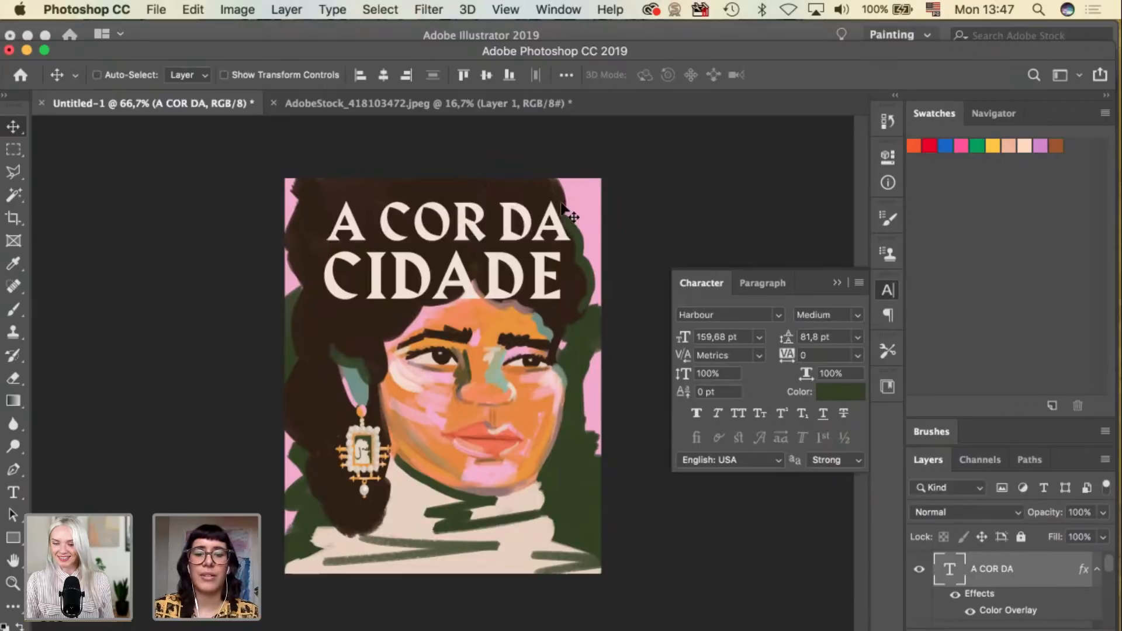
pyautogui.press('super+t')
pyautogui.moveTo(570, 197); pyautogui.dragTo(561, 203)
pyautogui.press('Return')
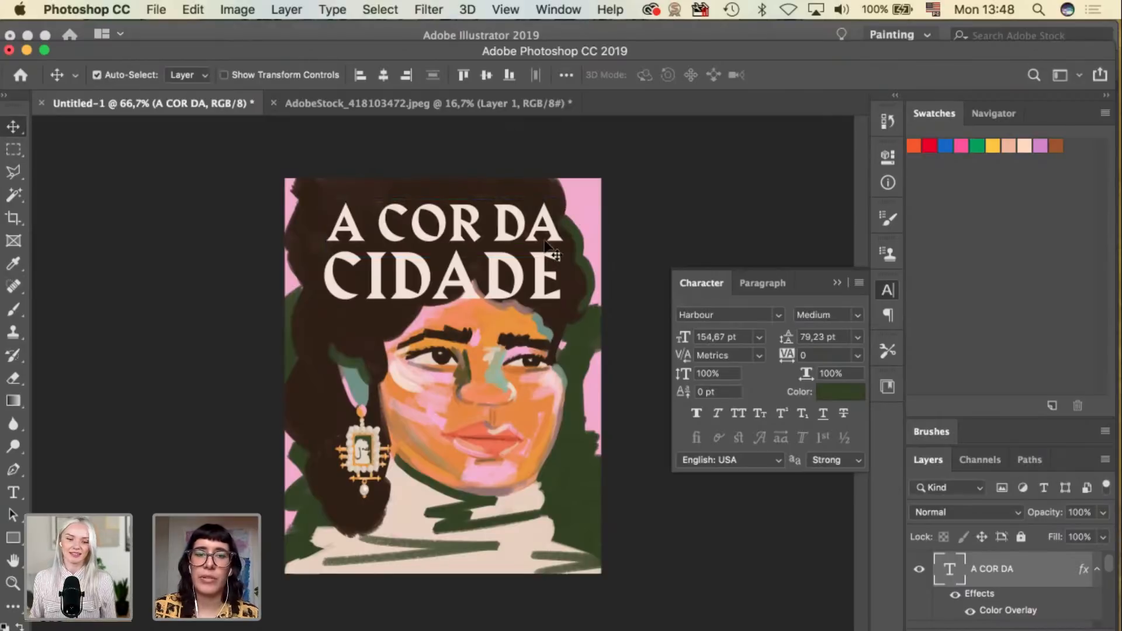
# Scale both title lines down together until A COR DA is about 143.56 pt, keeping them over the hair.
pyautogui.keyDown('shift'); pyautogui.click(546, 269); pyautogui.keyUp('shift')
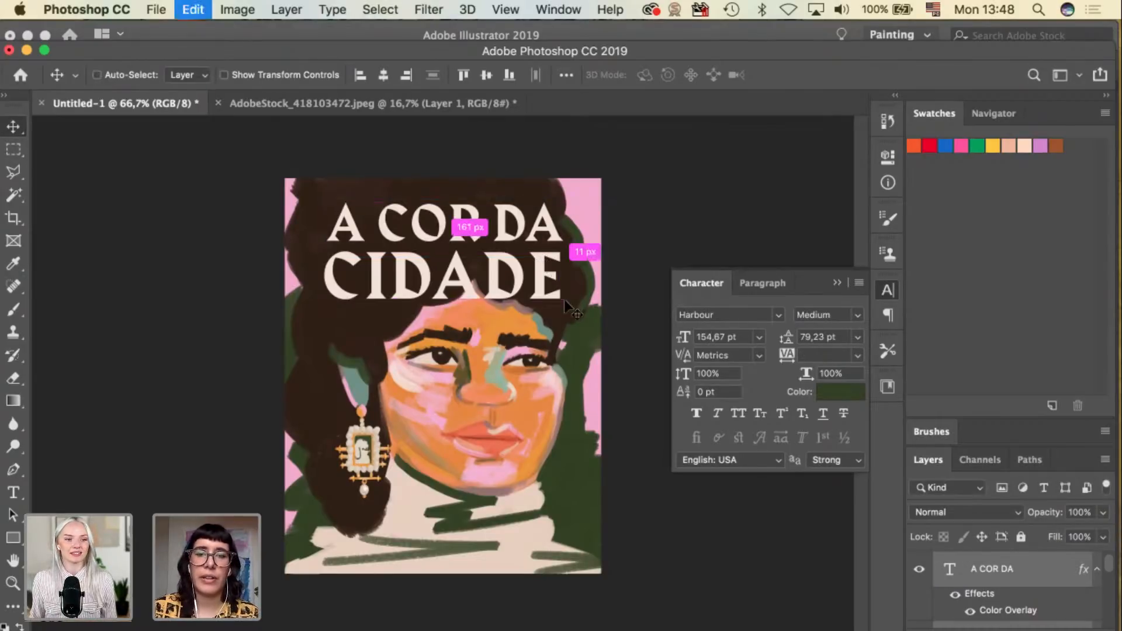
pyautogui.press('super+t')
pyautogui.moveTo(563, 299); pyautogui.dragTo(529, 264)
pyautogui.press('Return')
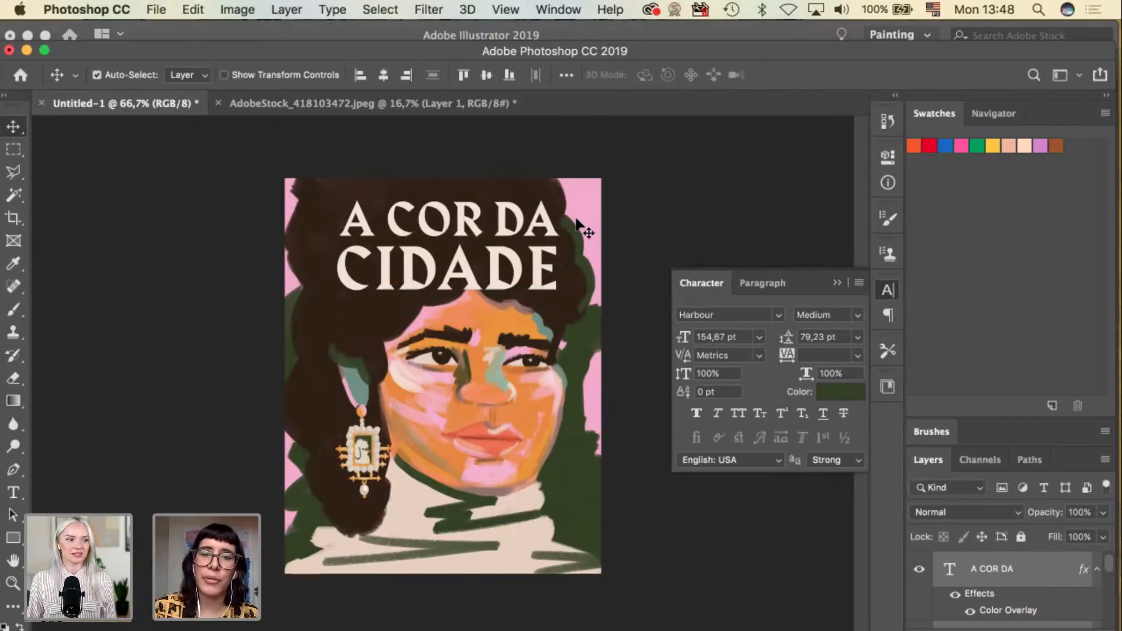
# Shrink A COR DA and CIDADE slightly together and nudge the pair down a little within the dark hair.
pyautogui.click(577, 220)
pyautogui.click(549, 221)
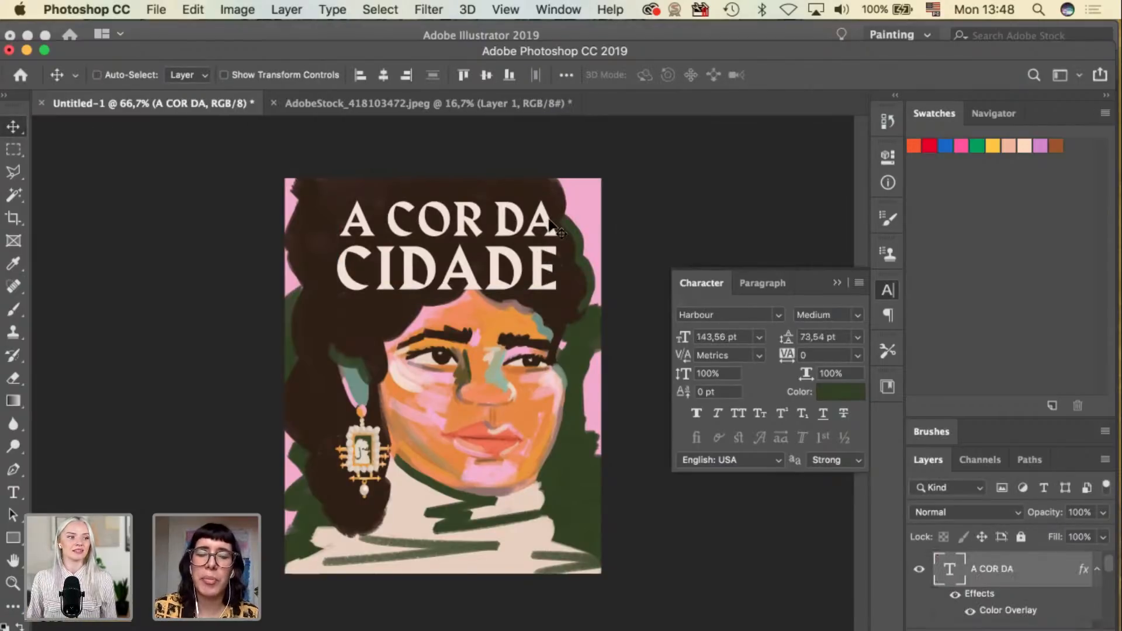
pyautogui.press('super+t')
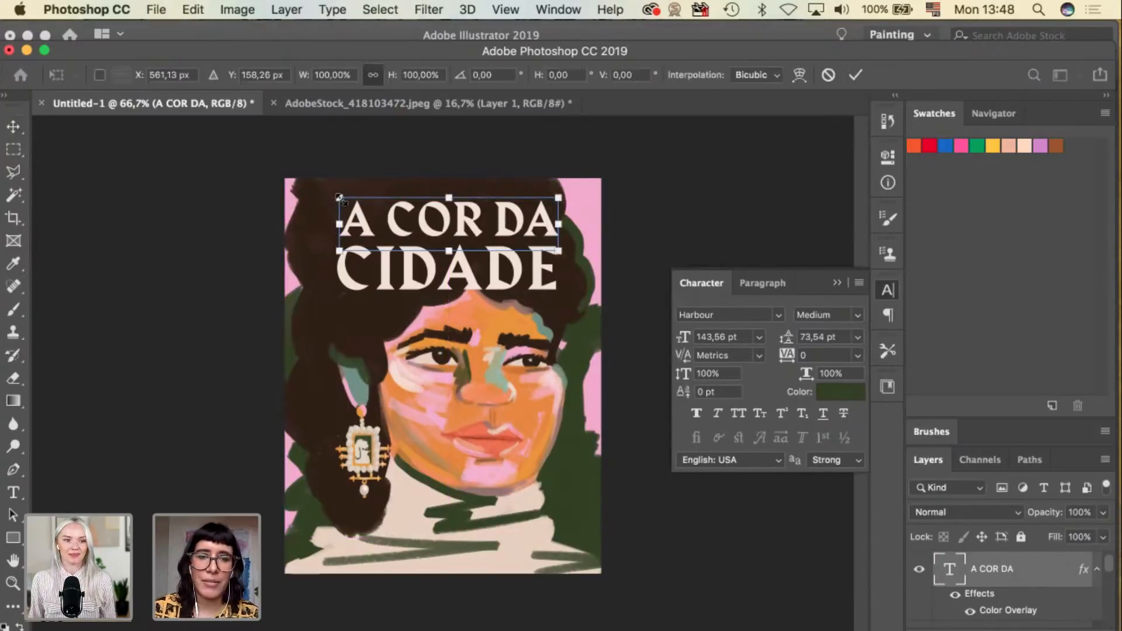
pyautogui.press('Return')
pyautogui.click(357, 257)
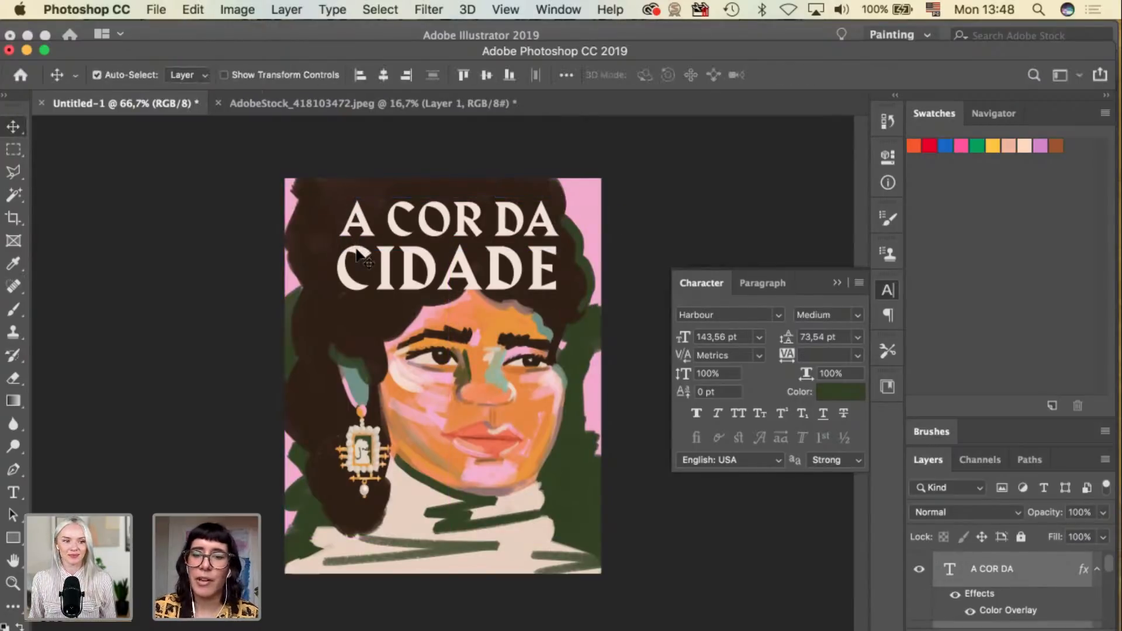
pyautogui.press('super+t')
pyautogui.moveTo(339, 286)
pyautogui.mouseDown()
pyautogui.moveTo(295, 280)
pyautogui.moveTo(341, 286)
pyautogui.mouseUp()
pyautogui.press('Return')
pyautogui.press('super+t')
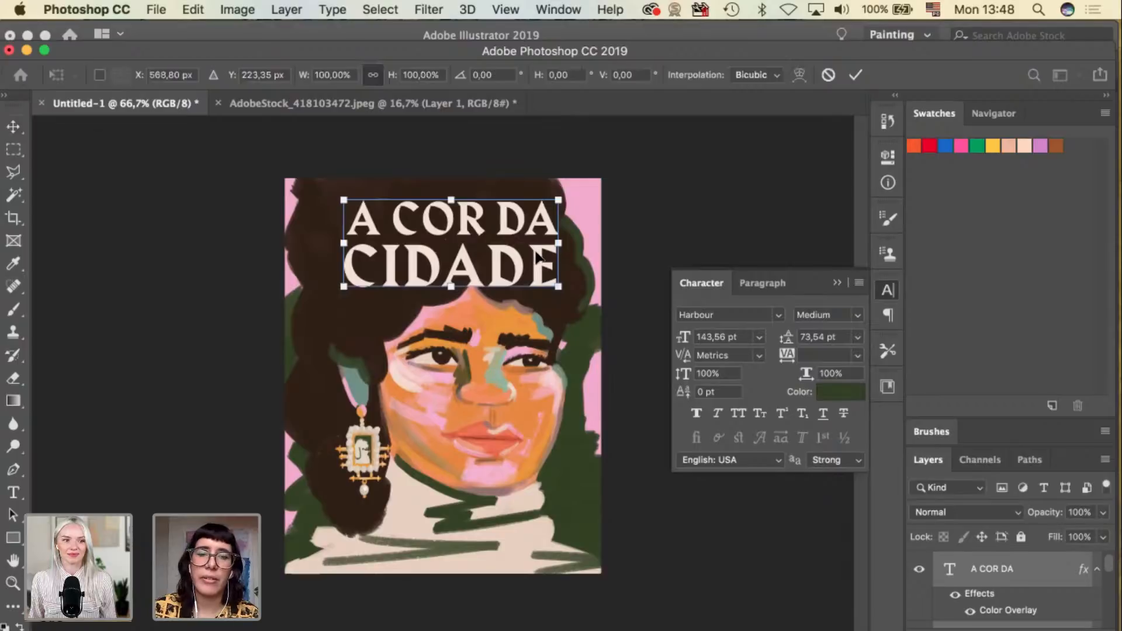
pyautogui.moveTo(533, 260); pyautogui.dragTo(533, 262)
pyautogui.press('Return')
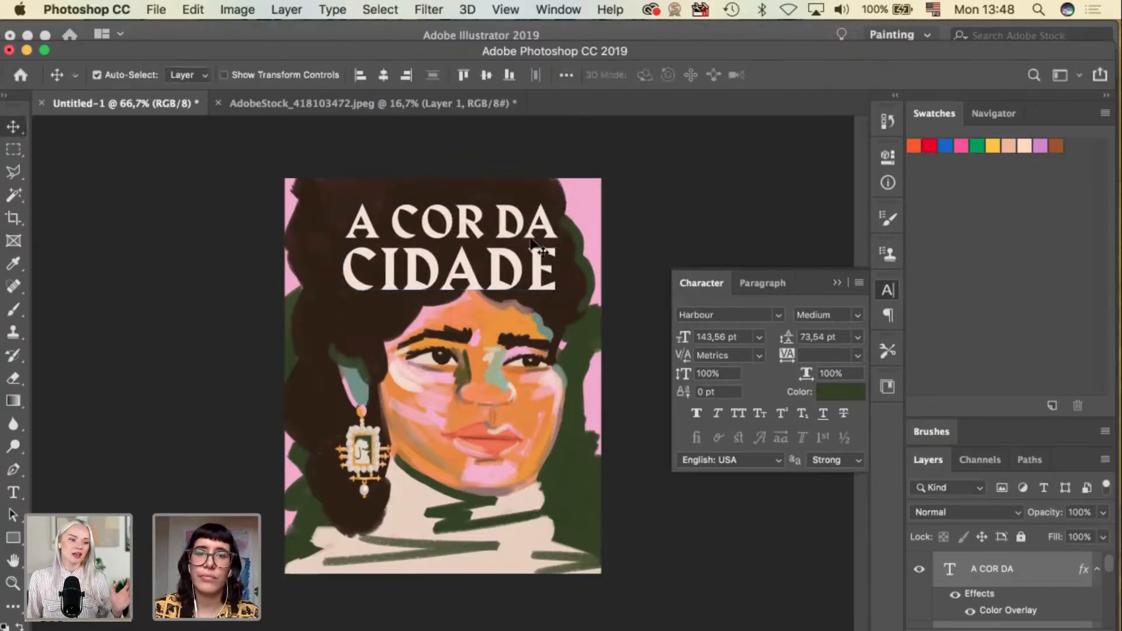
# Set layer alignment relative to the Canvas and deselect the title layers.
pyautogui.click(564, 76)
pyautogui.click(629, 240)
pyautogui.click(602, 237)
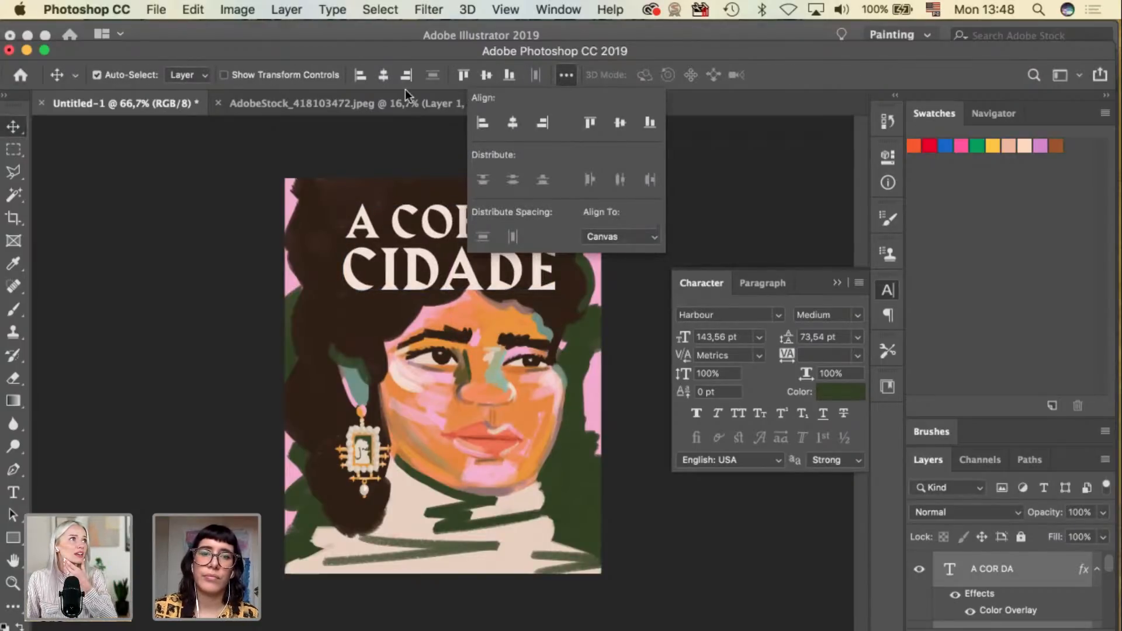
pyautogui.click(398, 151)
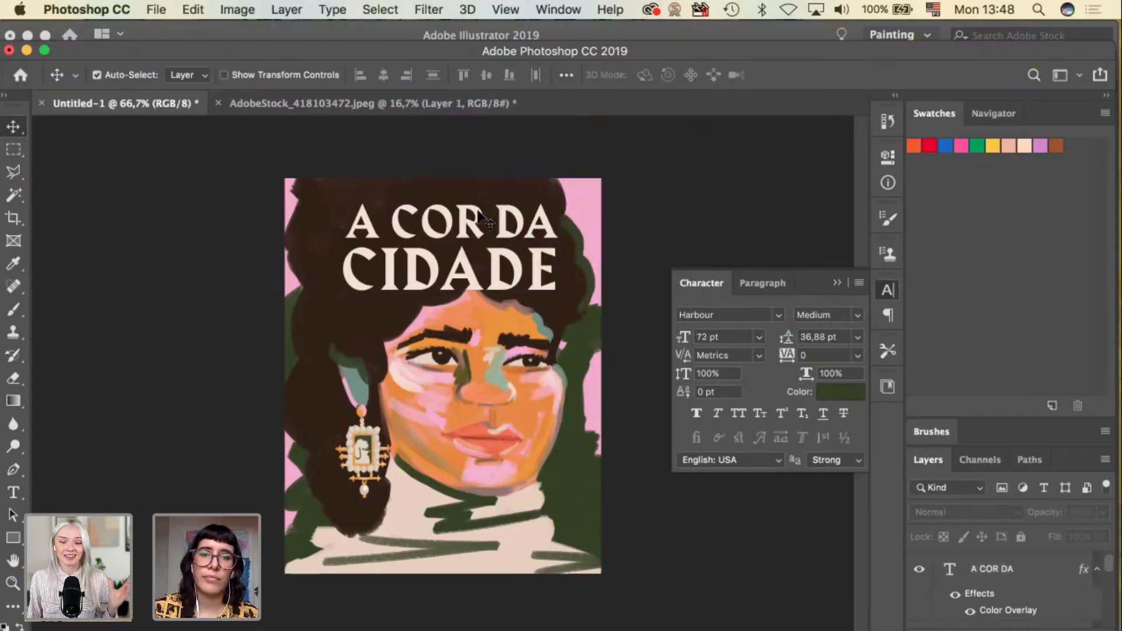
# Centre the A COR DA and CIDADE title layers horizontally on the canvas, one after the other.
pyautogui.click(484, 217)
pyautogui.click(383, 75)
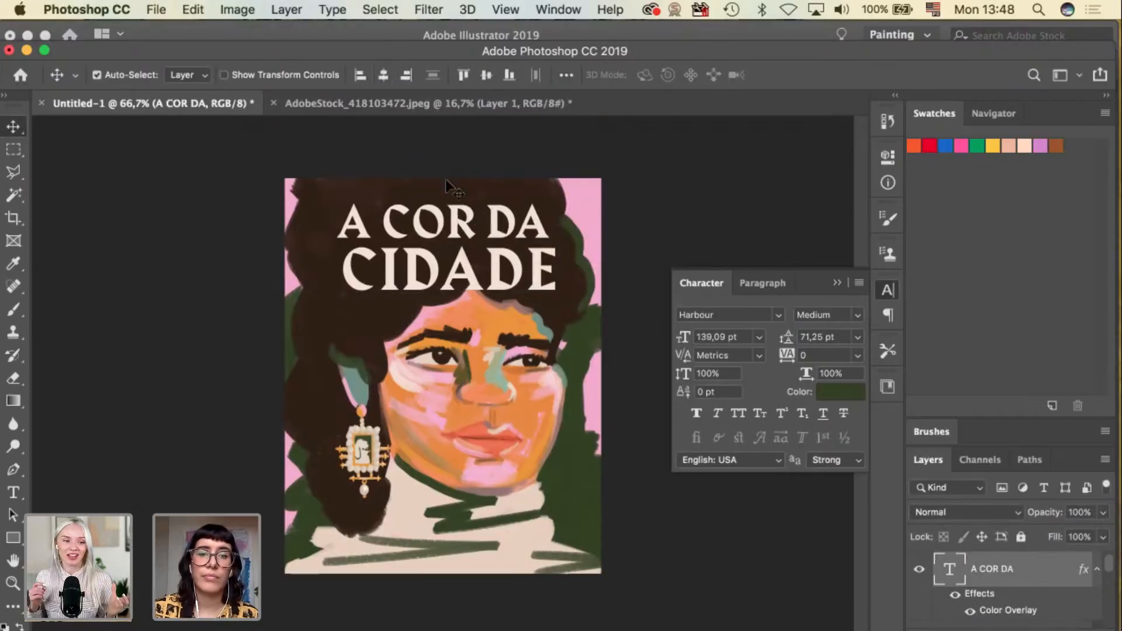
pyautogui.click(443, 264)
pyautogui.click(384, 75)
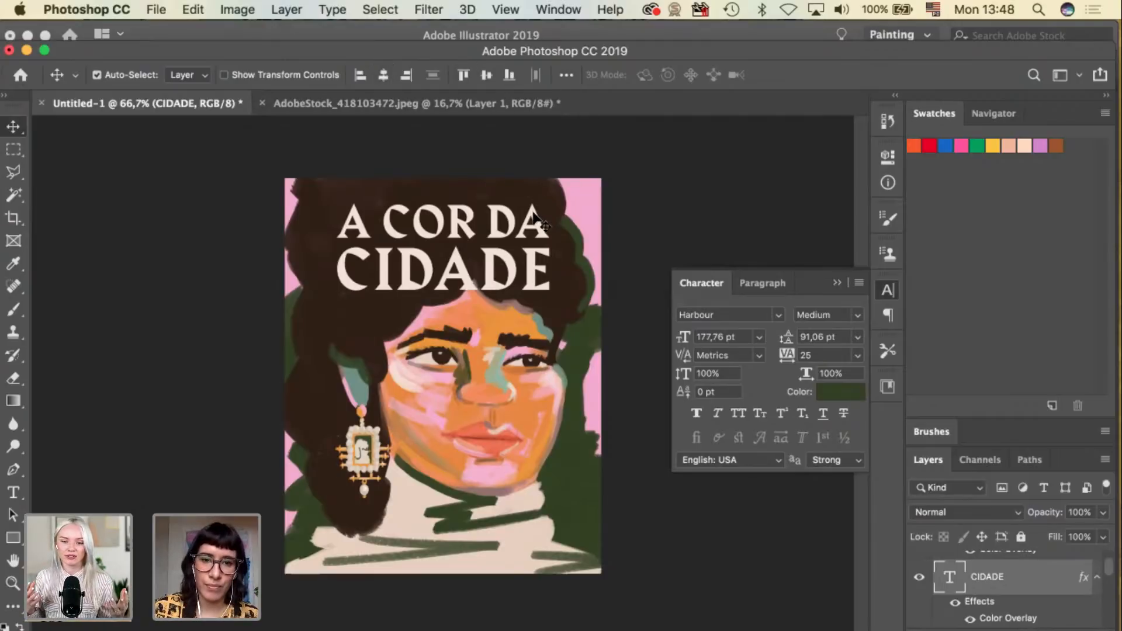
# Select all portrait layers from Layer 23 through Layer 7 and shift the artwork down slightly beneath the title.
pyautogui.moveTo(1111, 565)
pyautogui.mouseDown()
pyautogui.moveTo(1112, 554)
pyautogui.moveTo(1112, 584)
pyautogui.moveTo(1112, 548)
pyautogui.mouseUp()
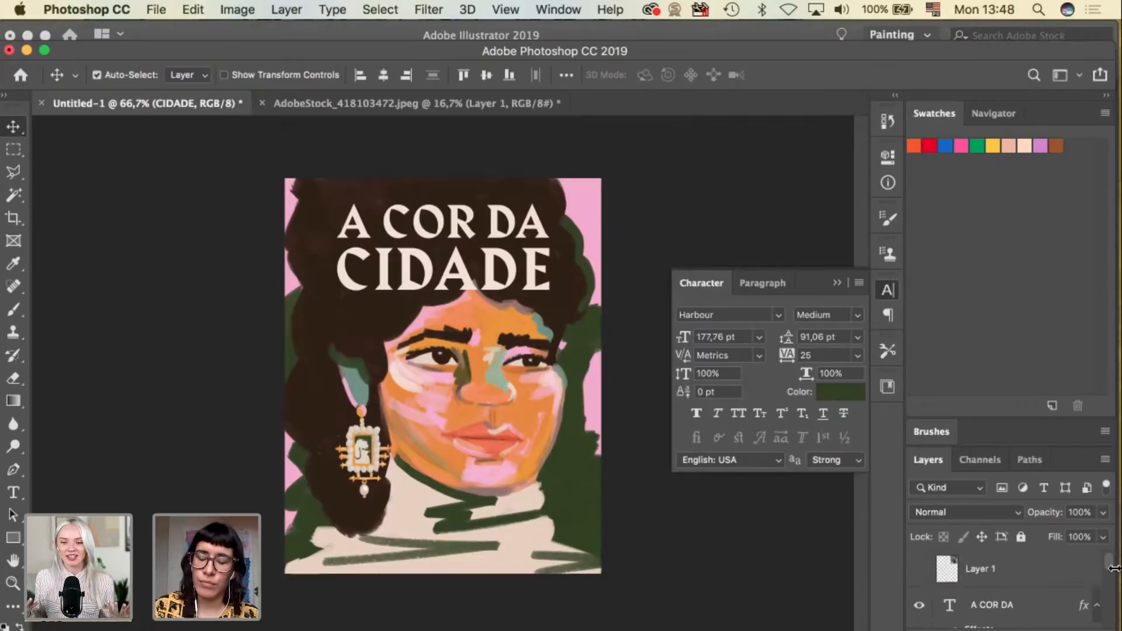
pyautogui.scroll(-1, 1114, 578)
pyautogui.scroll(-2, 1114, 580)
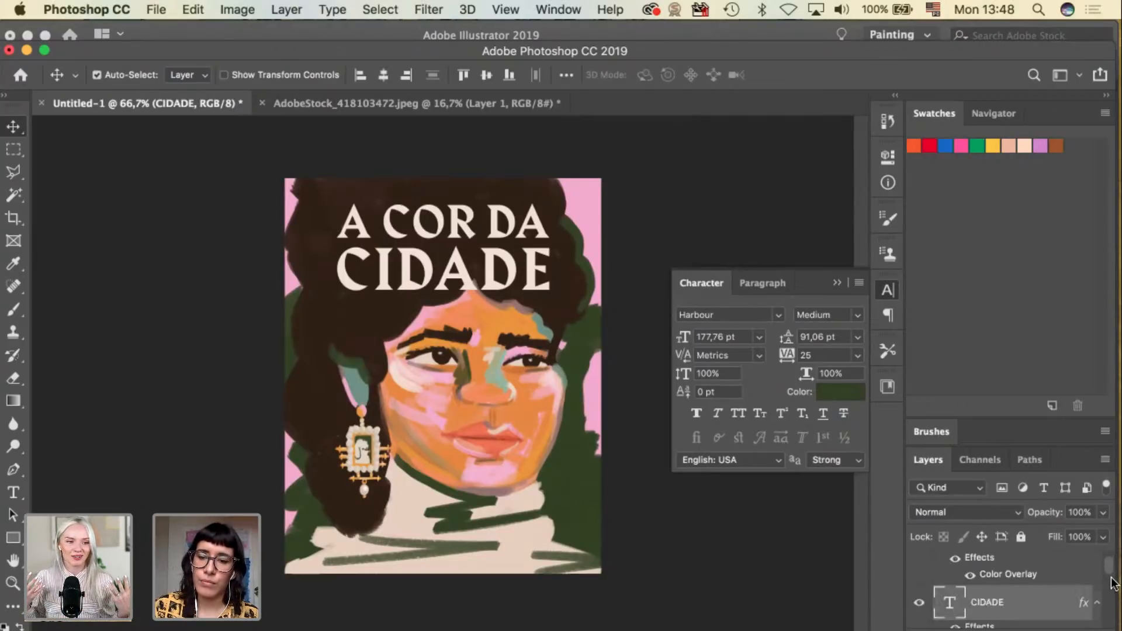
pyautogui.click(1087, 602)
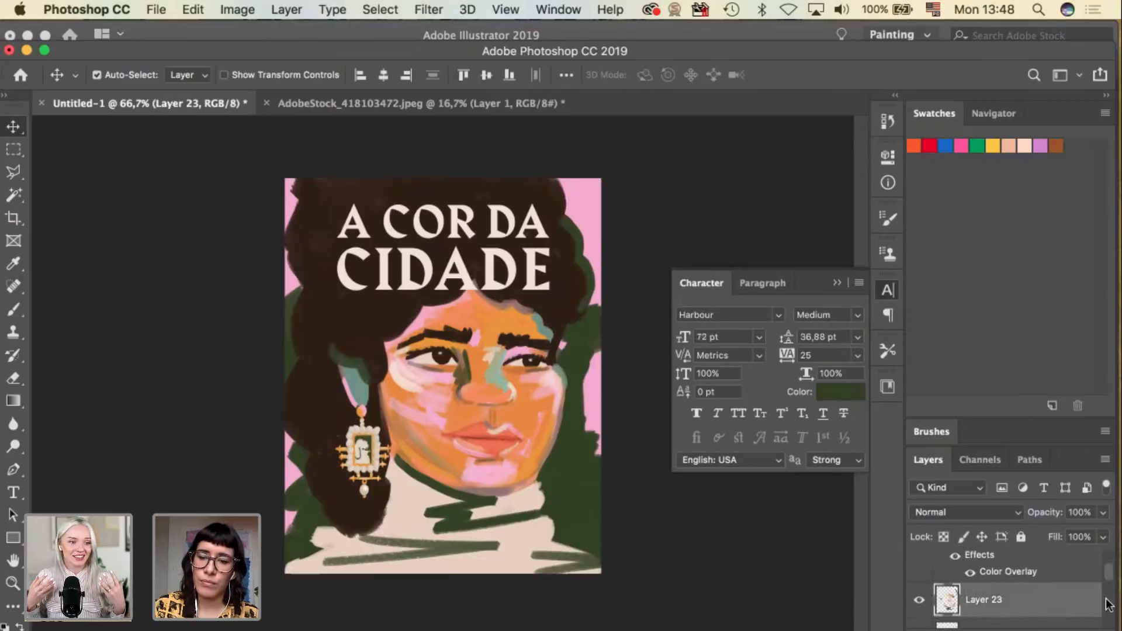
pyautogui.scroll(-2, 1088, 602)
pyautogui.scroll(1, 1107, 618)
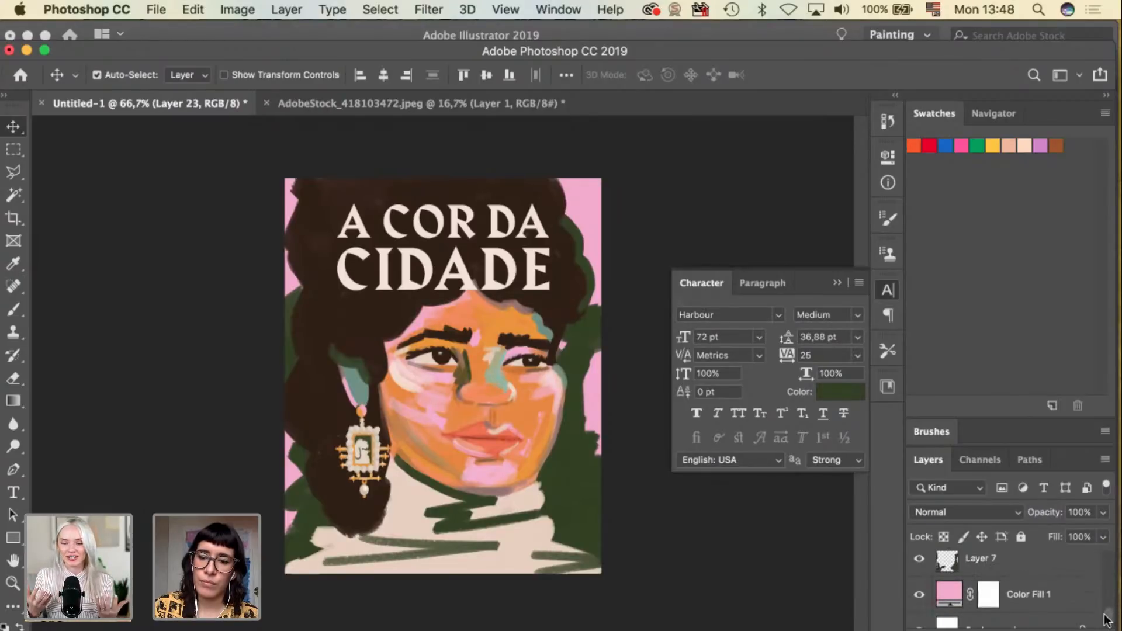
pyautogui.click(1079, 571)
pyautogui.press('super+t')
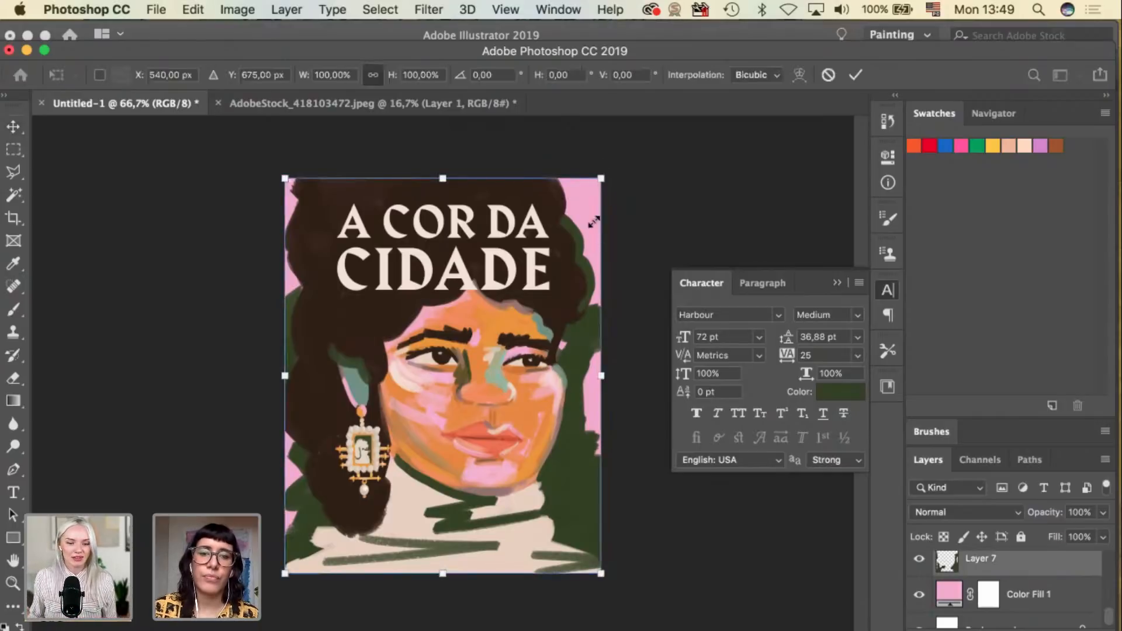
pyautogui.moveTo(602, 174); pyautogui.dragTo(590, 214)
pyautogui.press('Return')
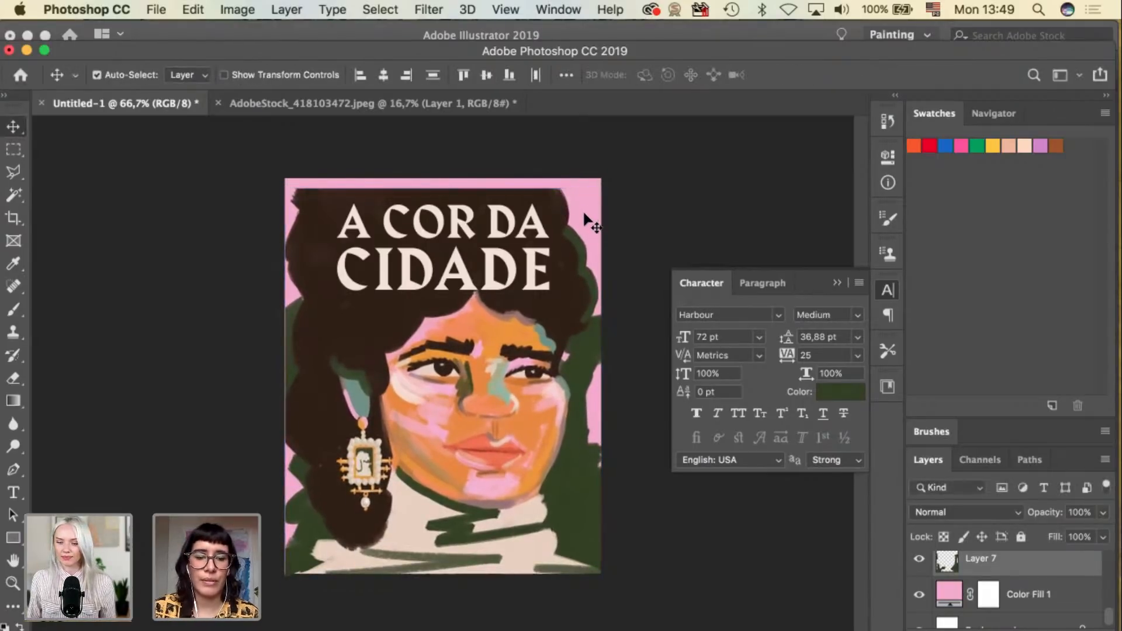
pyautogui.press('super+t')
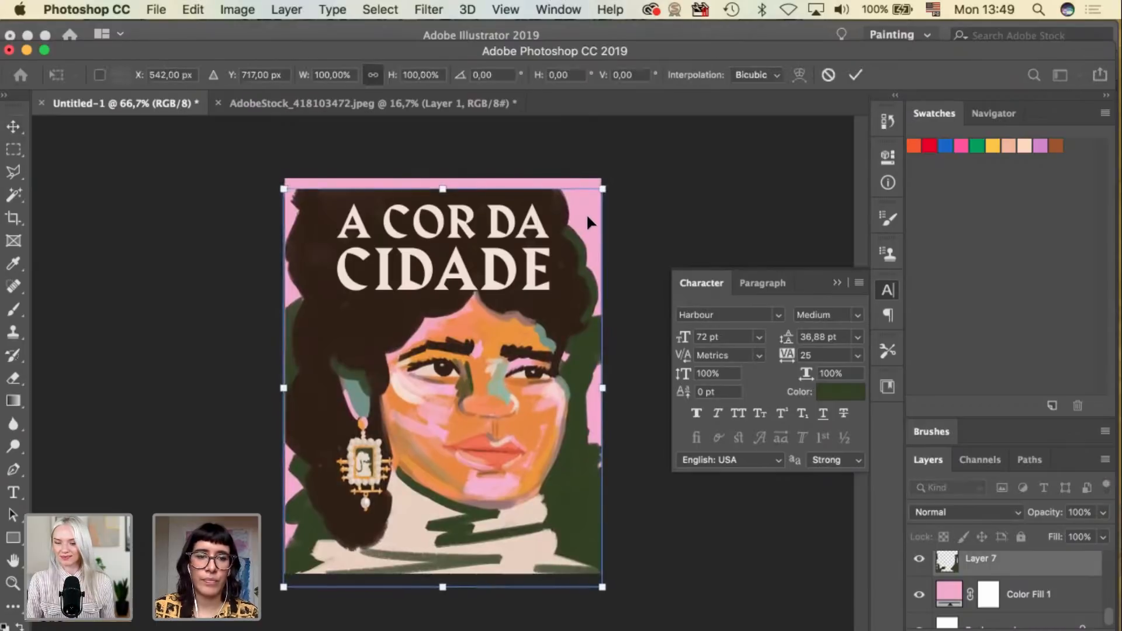
pyautogui.press('Return')
pyautogui.click(590, 216)
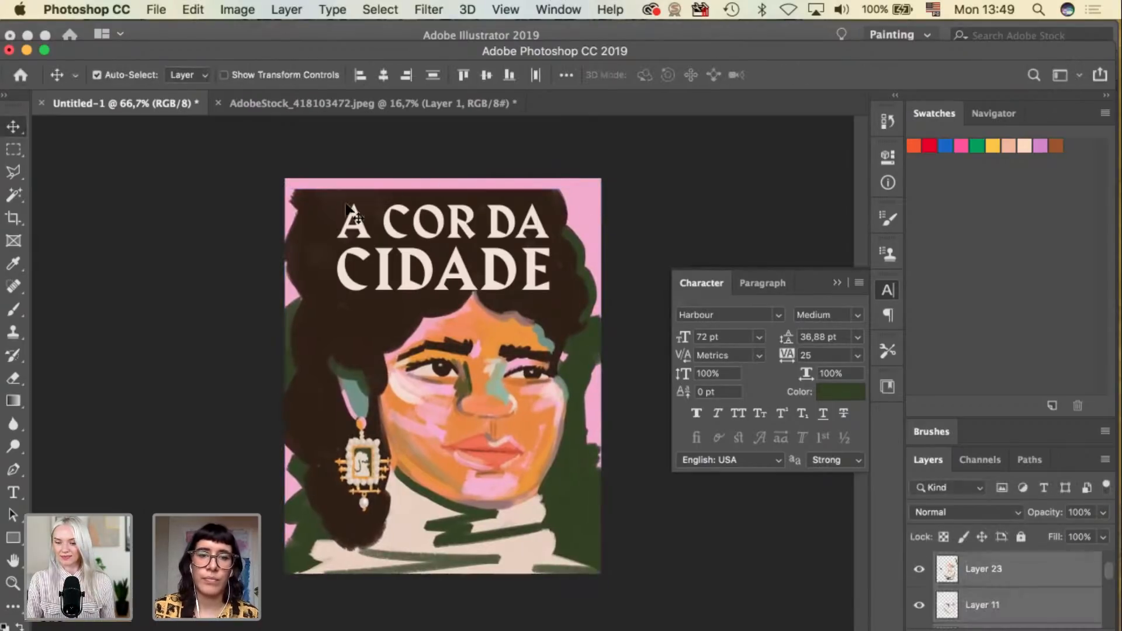
# Sample the dark brown of the hair and paint it on Layer 4 across the pink gap above the title.
pyautogui.click(315, 250)
pyautogui.press('i')
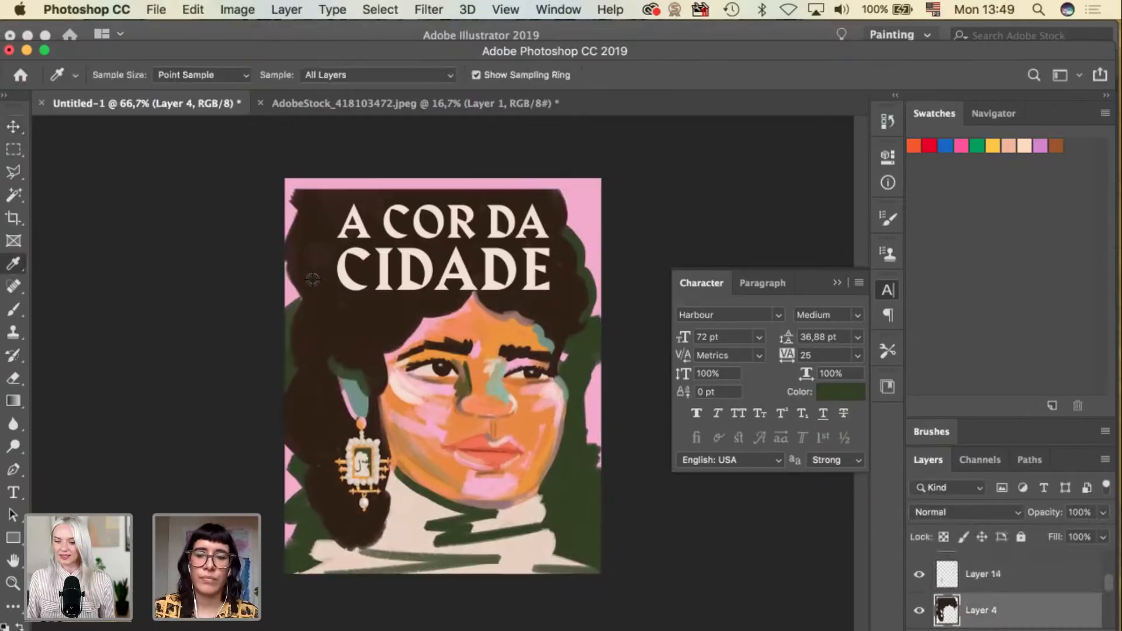
pyautogui.click(313, 280)
pyautogui.press('v')
pyautogui.press('b')
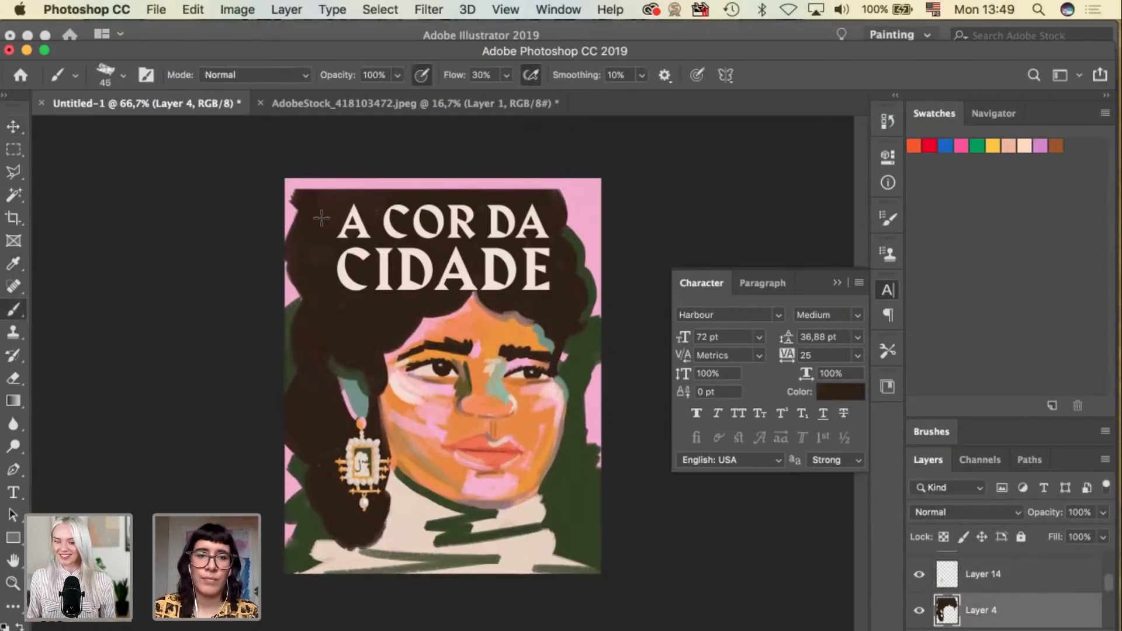
pyautogui.moveTo(324, 166)
pyautogui.mouseDown()
pyautogui.moveTo(306, 186)
pyautogui.moveTo(390, 183)
pyautogui.mouseUp()
pyautogui.press('super+z')
pyautogui.moveTo(316, 197)
pyautogui.mouseDown()
pyautogui.moveTo(516, 191)
pyautogui.moveTo(546, 186)
pyautogui.mouseUp()
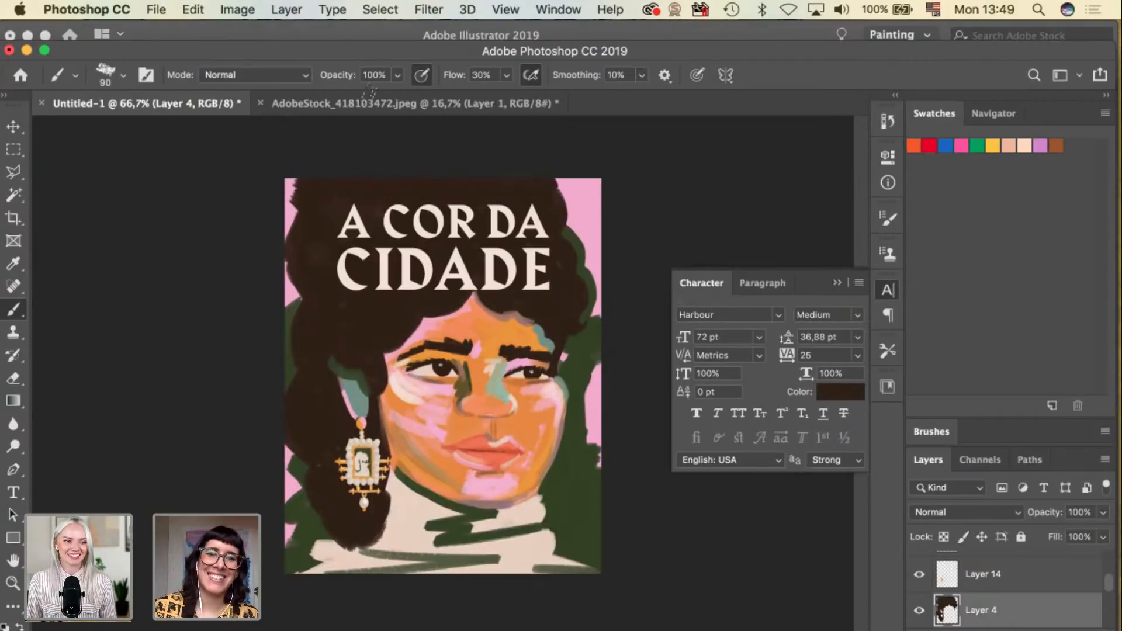
# Sample the dark green background and paint it on Layer 7 in the upper-right corner beside the hair.
pyautogui.press('v')
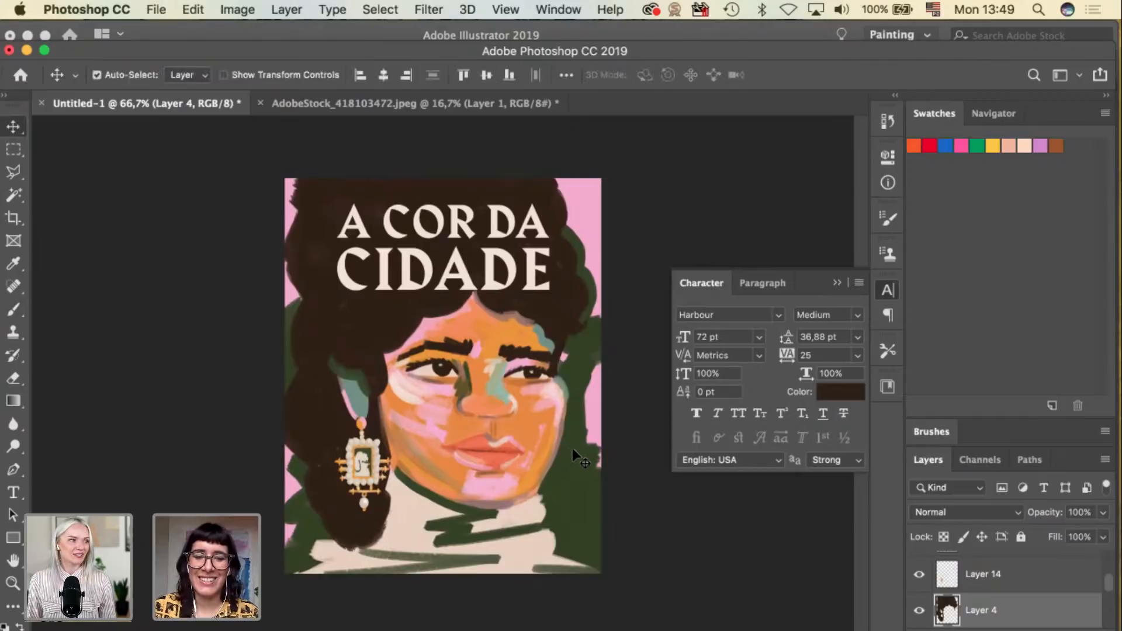
pyautogui.click(572, 448)
pyautogui.press('i')
pyautogui.click(562, 394)
pyautogui.press('b')
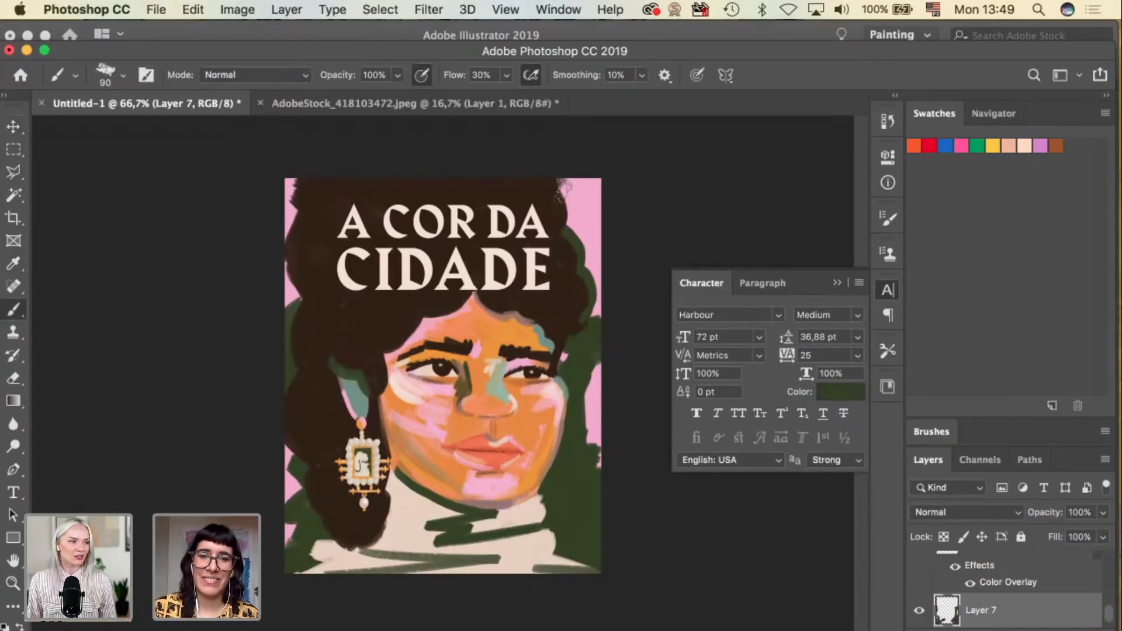
pyautogui.press('v')
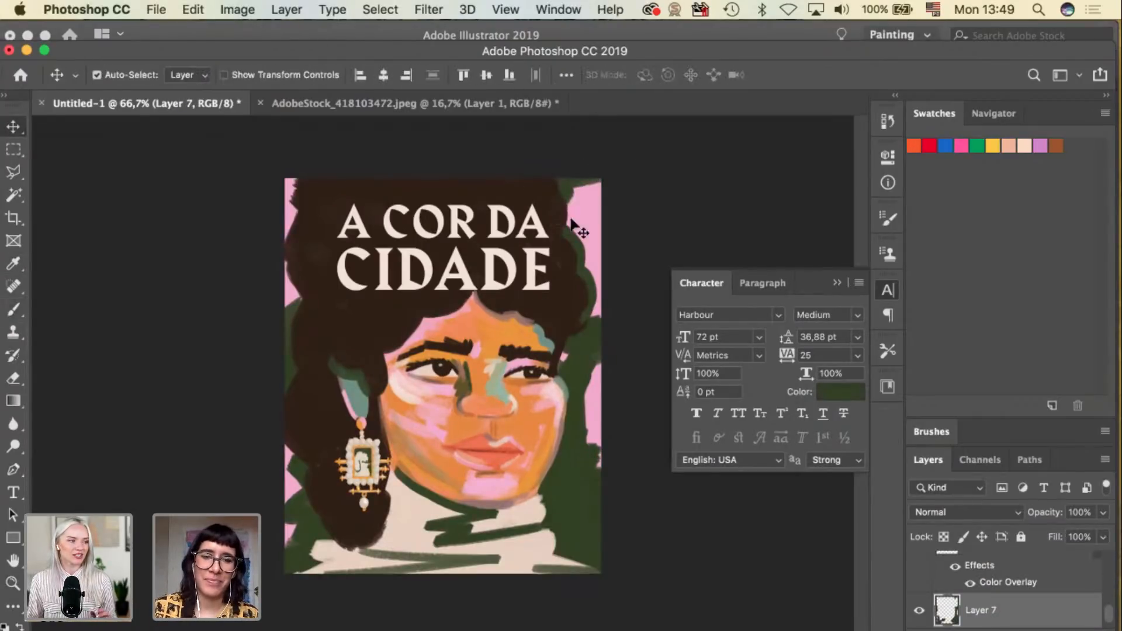
# Move A COR DA and CIDADE down together slightly, keeping them centred on the canvas, and deselect them.
pyautogui.click(540, 249)
pyautogui.keyDown('shift'); pyautogui.click(541, 229); pyautogui.keyUp('shift')
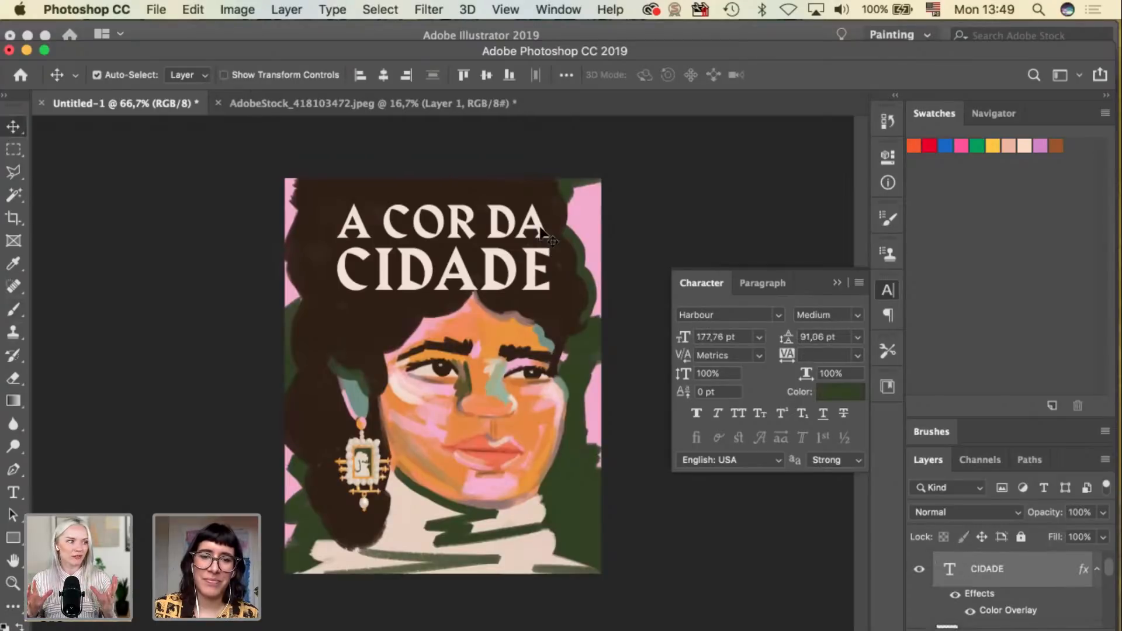
pyautogui.moveTo(543, 229)
pyautogui.mouseDown()
pyautogui.moveTo(541, 217)
pyautogui.moveTo(547, 239)
pyautogui.moveTo(550, 231)
pyautogui.mouseUp()
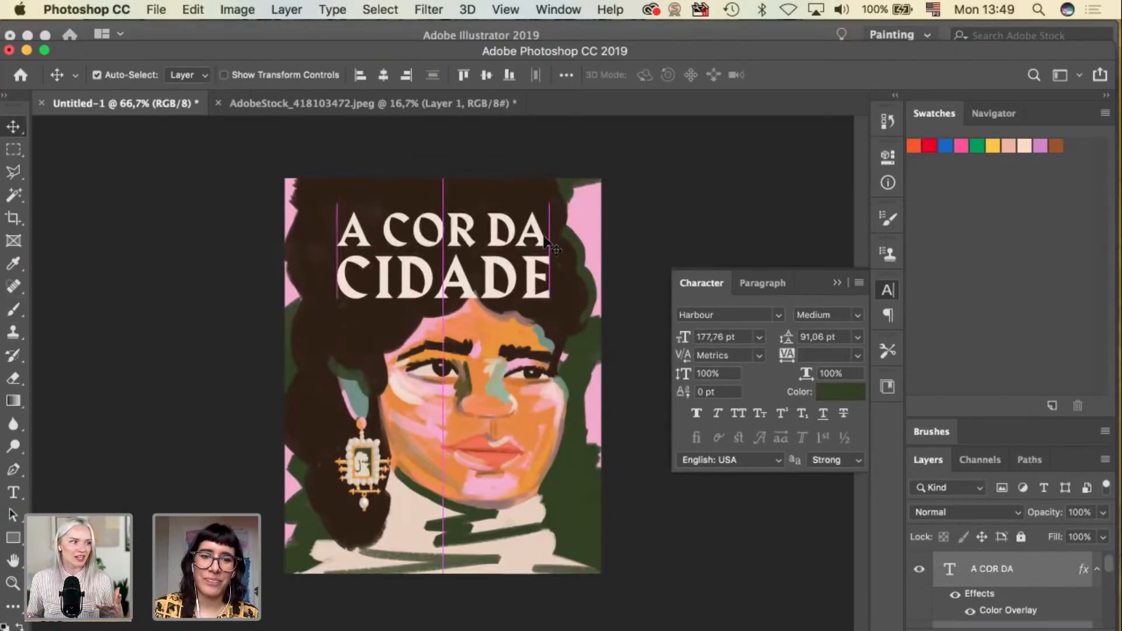
pyautogui.click(650, 185)
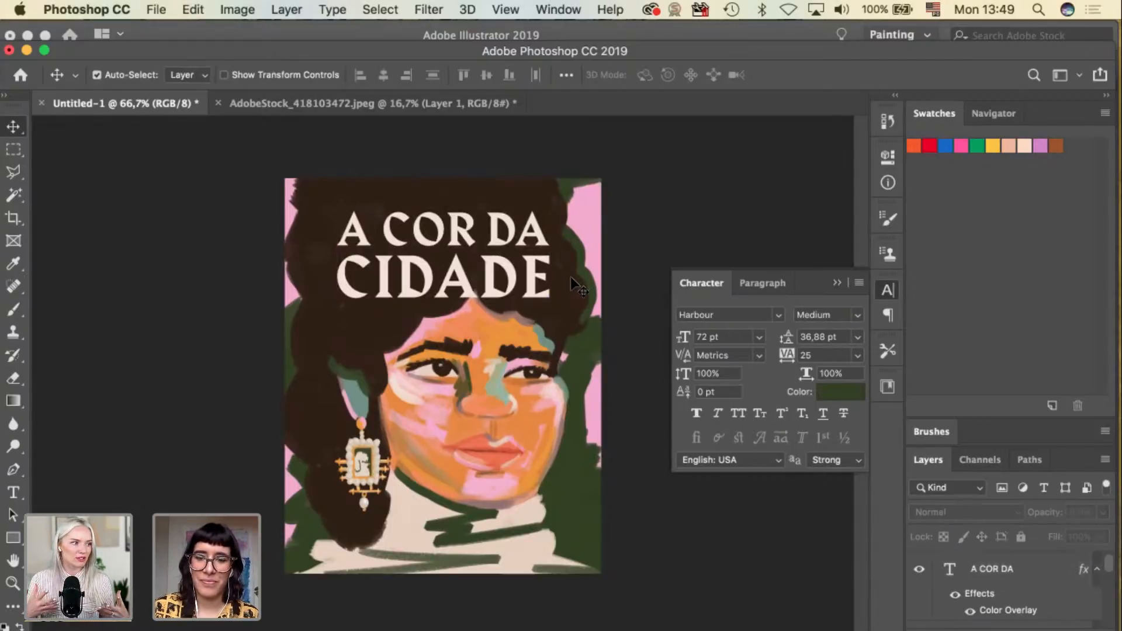
# Select Layer 23 and look through the portrait layers beneath it down to Layer 7.
pyautogui.click(552, 281)
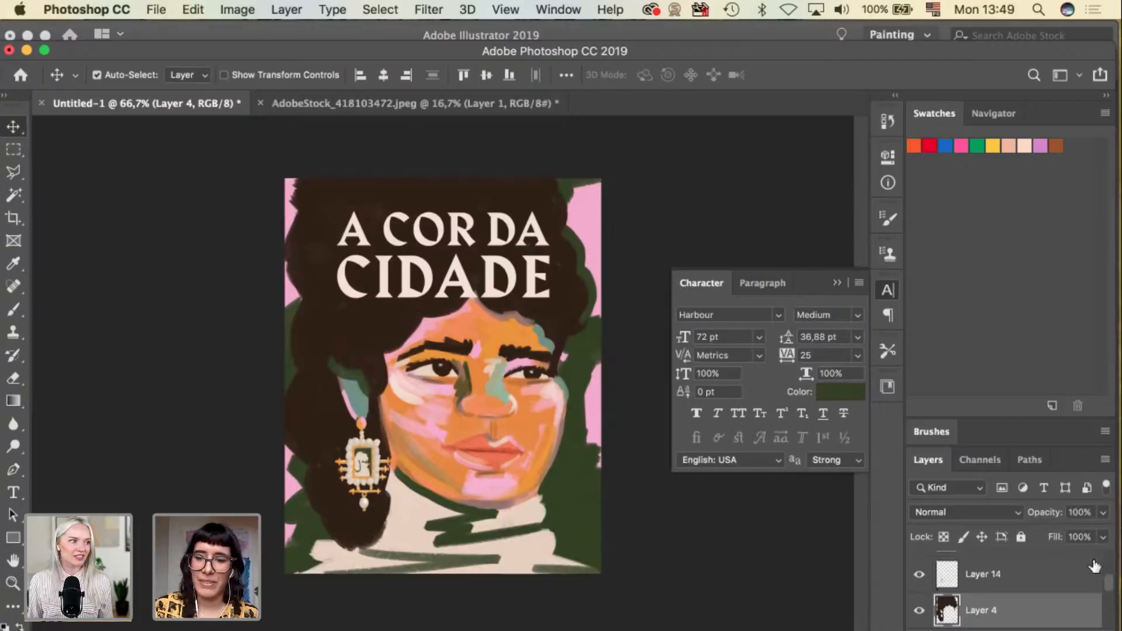
pyautogui.moveTo(1108, 588); pyautogui.dragTo(1111, 568)
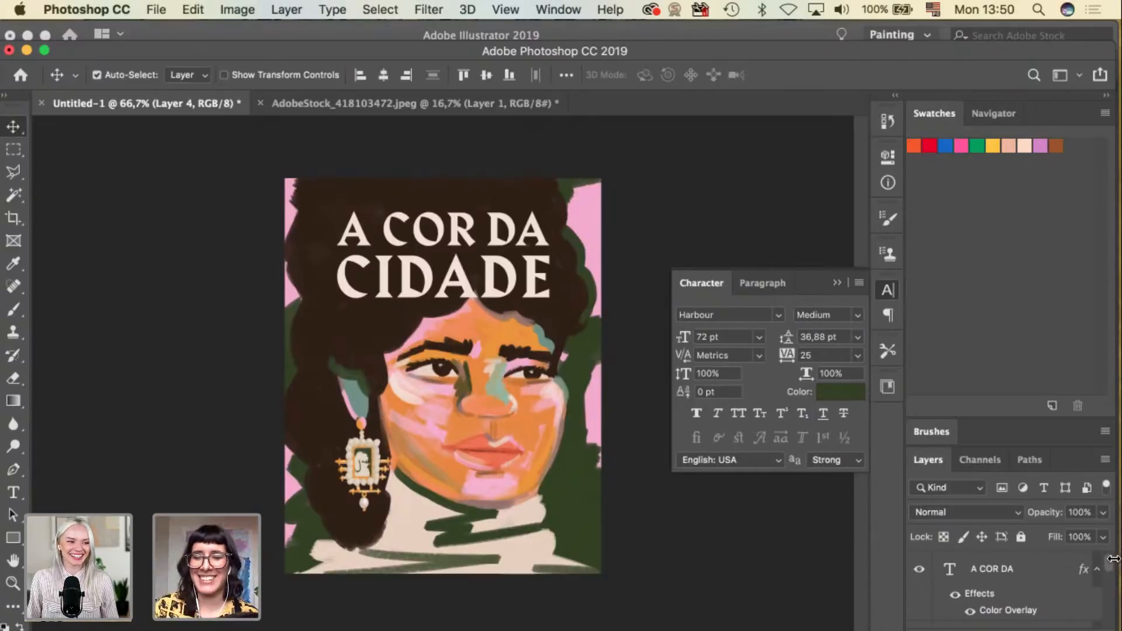
pyautogui.scroll(-2, 1112, 565)
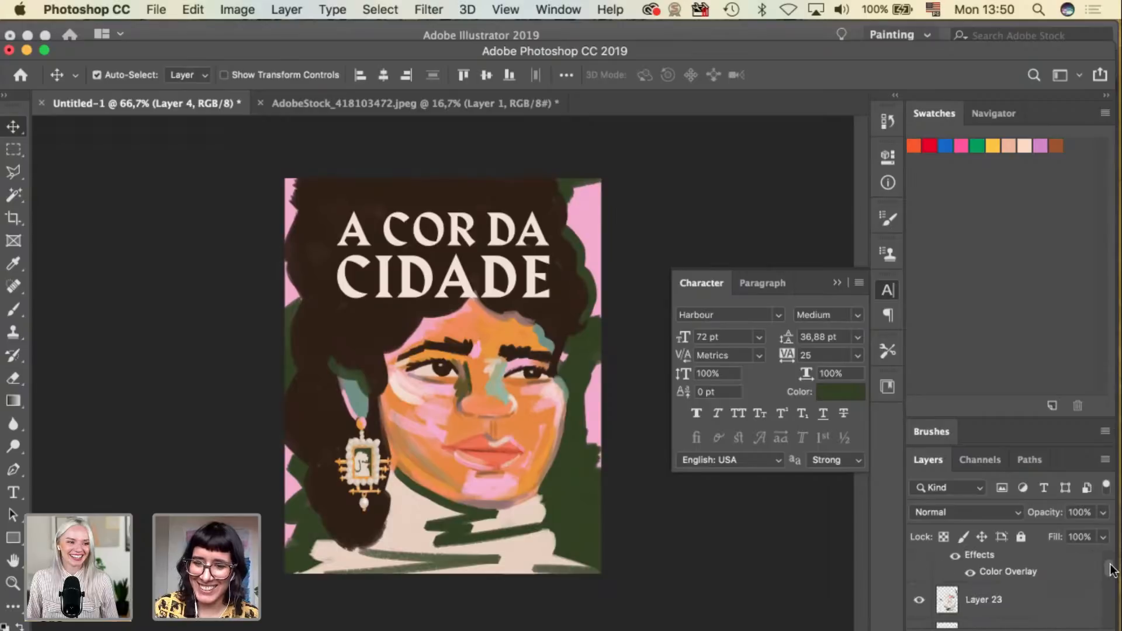
pyautogui.click(1103, 588)
pyautogui.scroll(-5, 1107, 593)
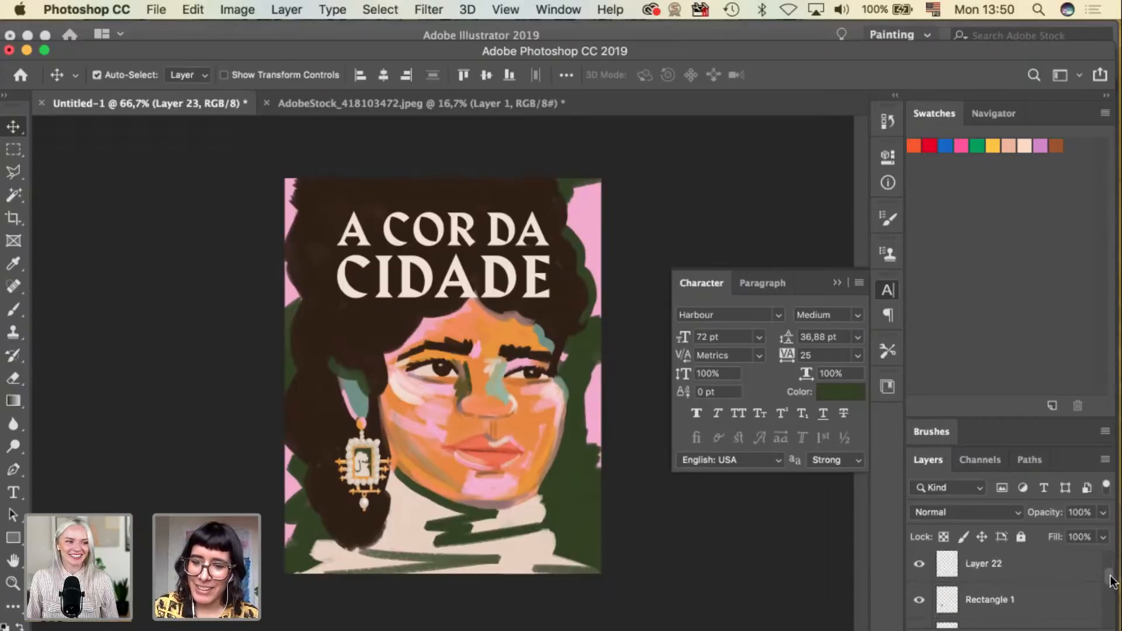
pyautogui.scroll(-5, 1112, 599)
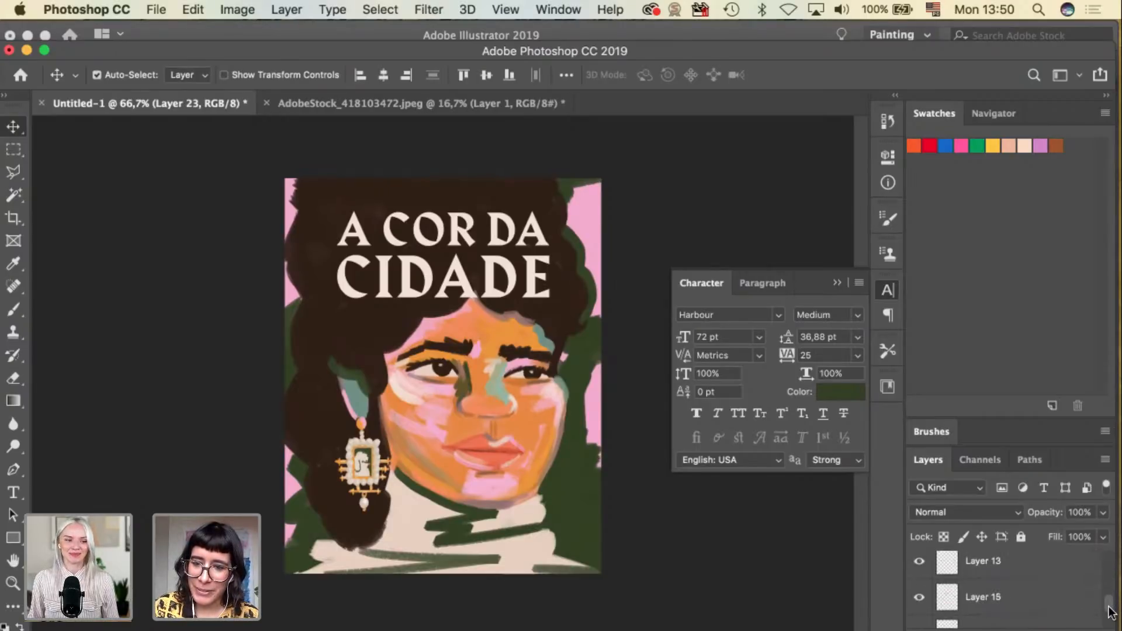
pyautogui.moveTo(1108, 608); pyautogui.dragTo(1107, 618)
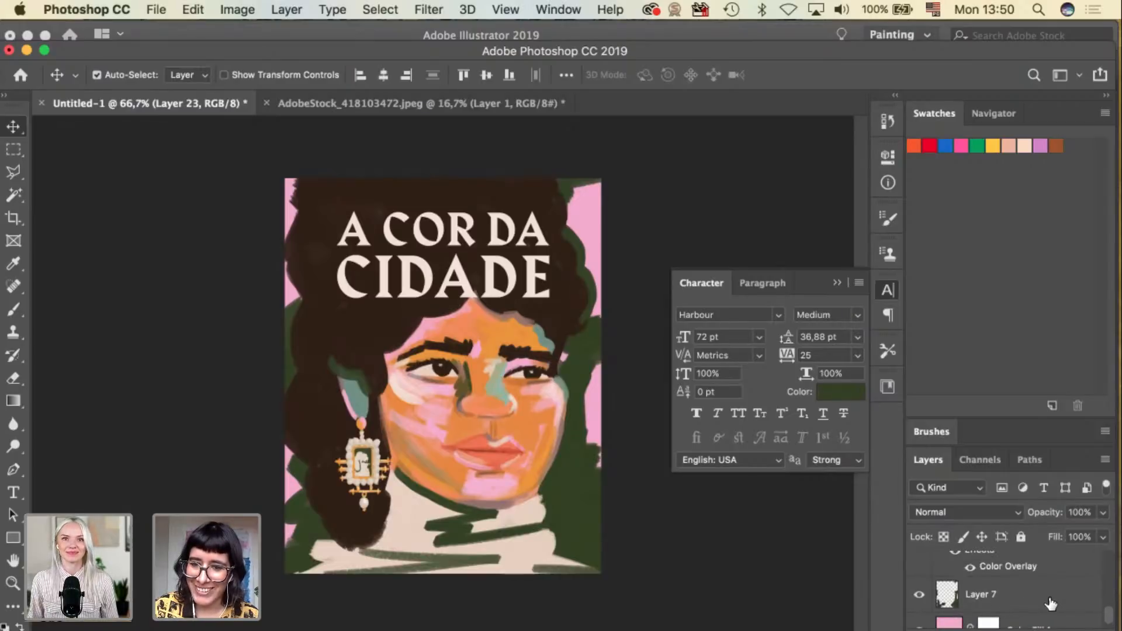
pyautogui.scroll(-3, 1109, 612)
pyautogui.scroll(3, 1109, 612)
pyautogui.scroll(-3, 1109, 612)
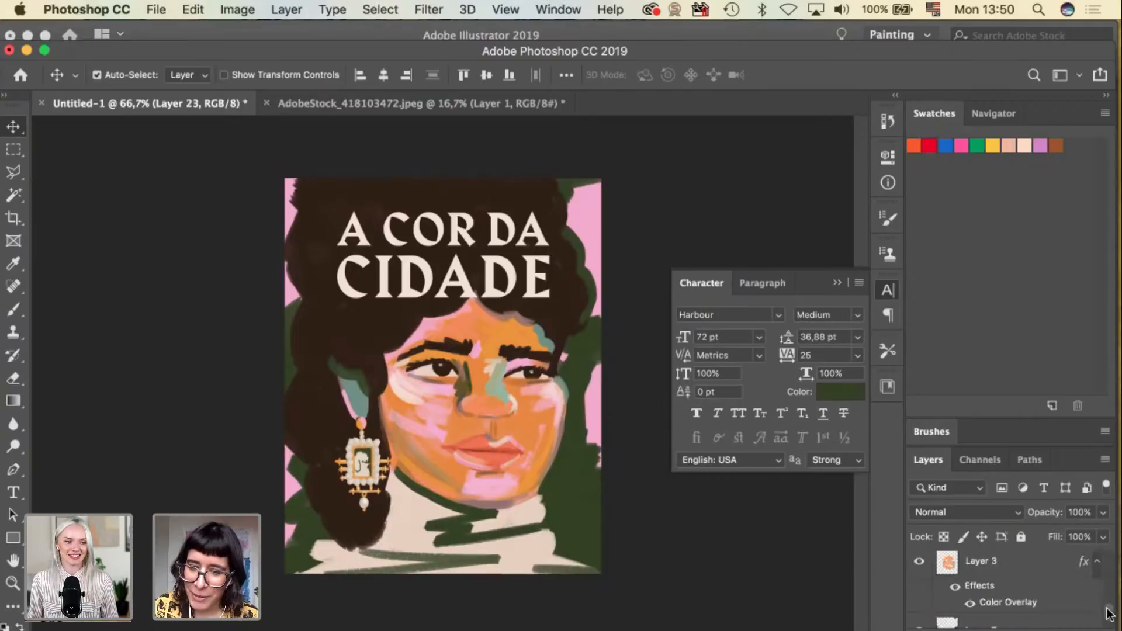
# Select the illustration layers from Layer 7 up to Layer 23 and move the portrait slightly down with Free Transform.
pyautogui.scroll(-1, 1109, 612)
pyautogui.scroll(2, 1109, 614)
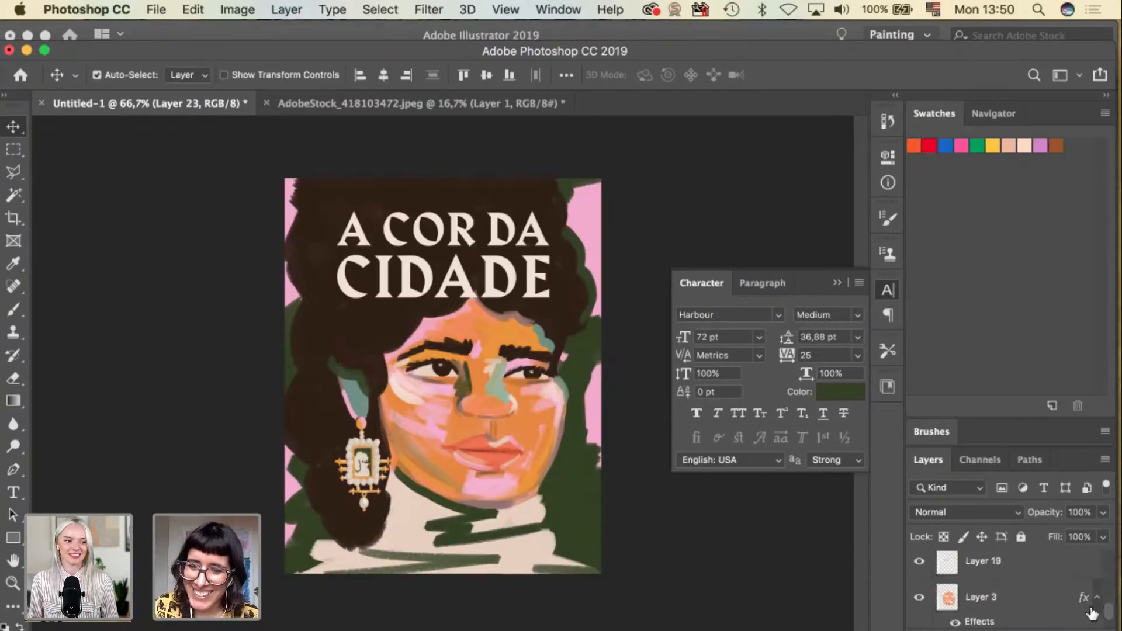
pyautogui.scroll(-2, 1109, 617)
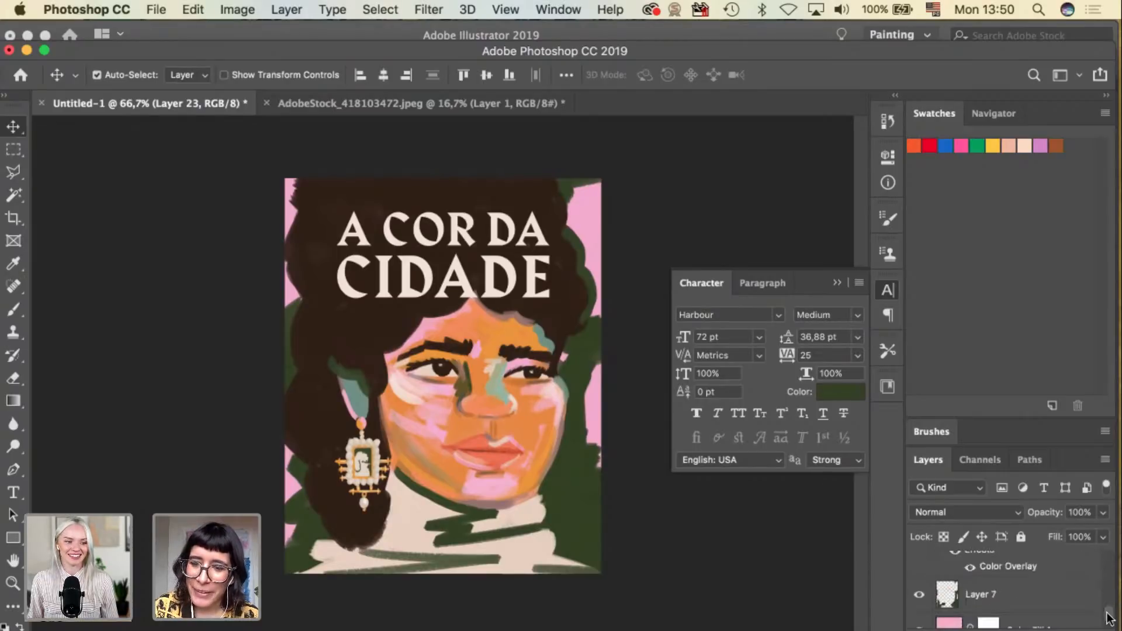
pyautogui.doubleClick(1069, 599)
pyautogui.click(673, 348)
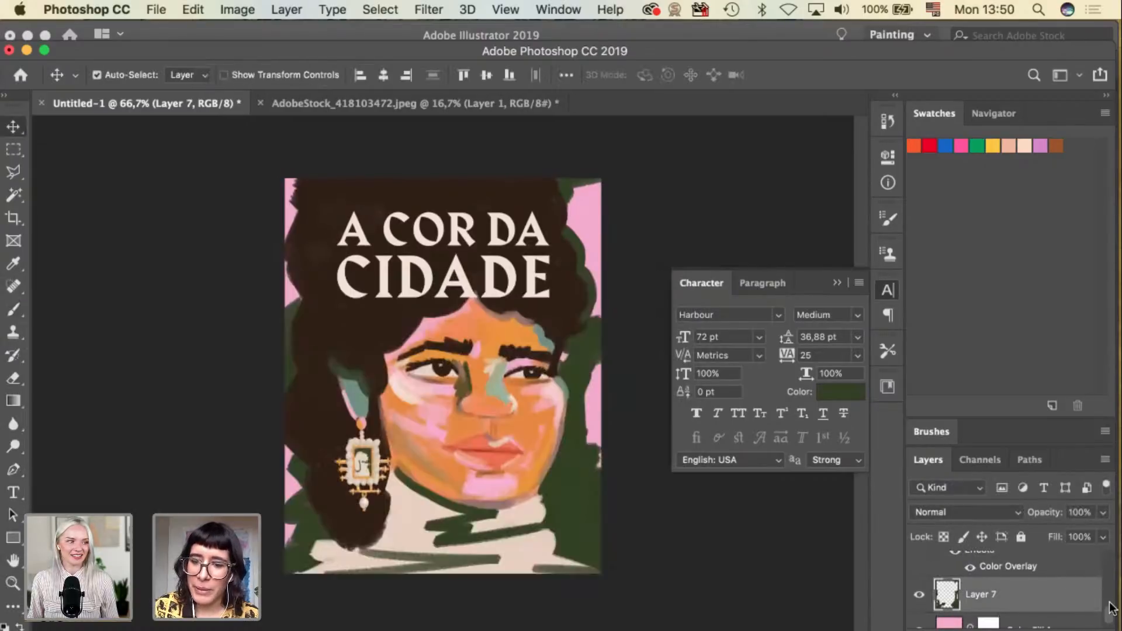
pyautogui.scroll(5, 1107, 608)
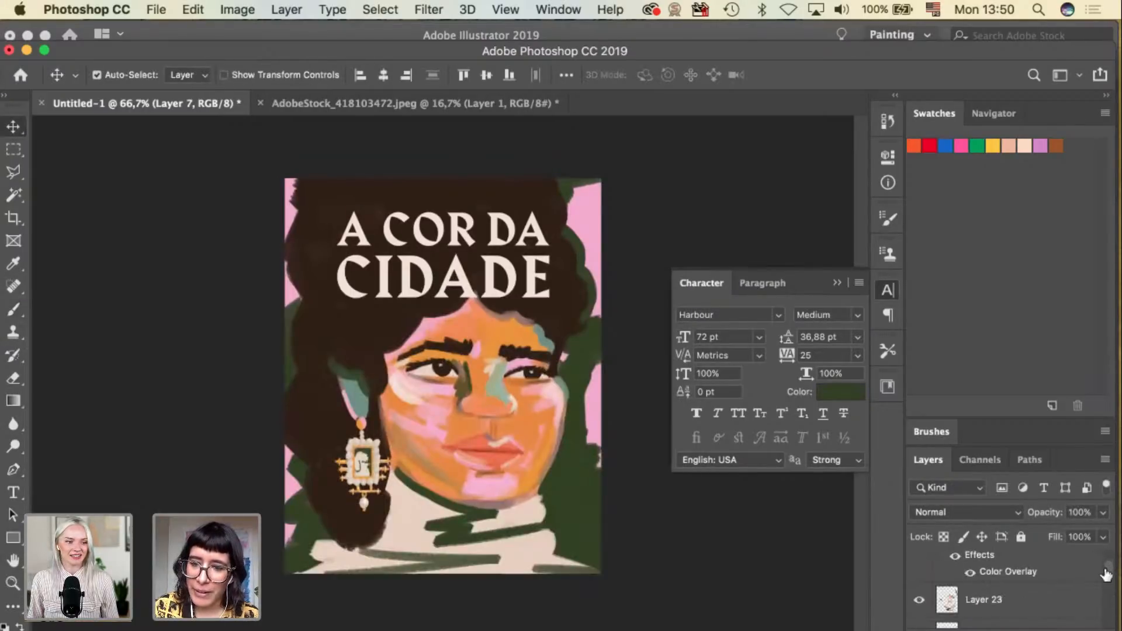
pyautogui.scroll(2, 1106, 574)
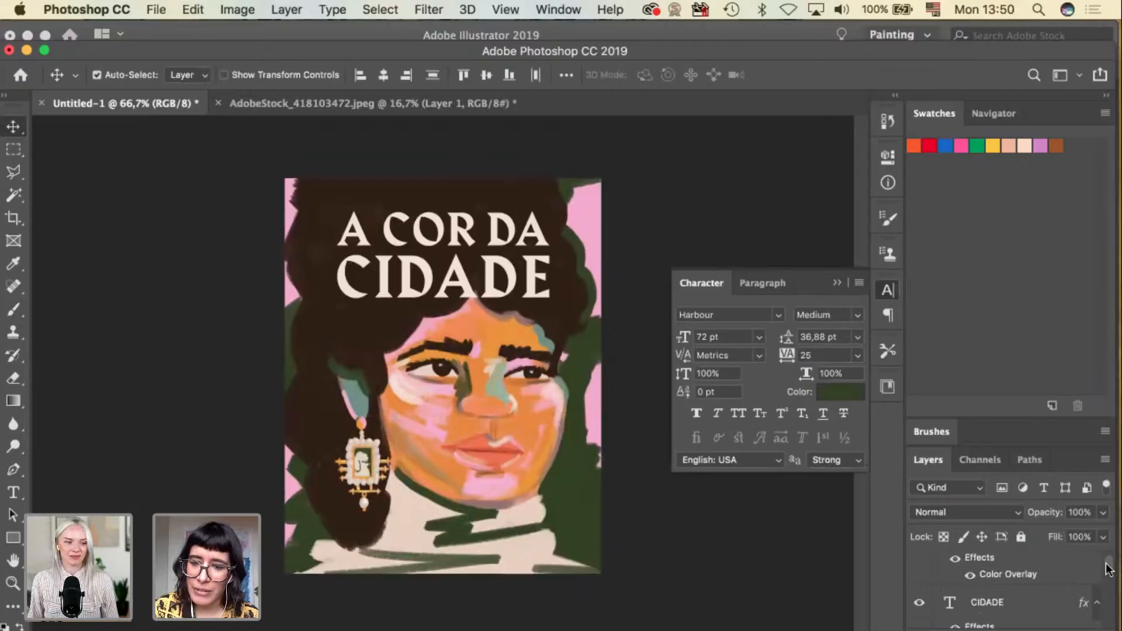
pyautogui.press('super+t')
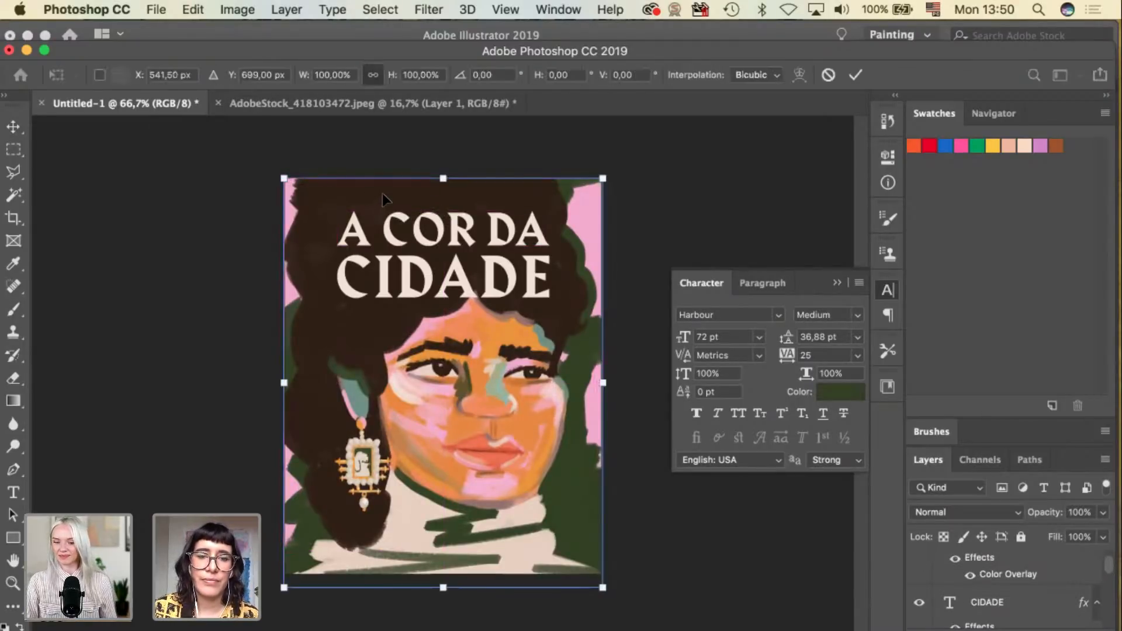
pyautogui.moveTo(387, 191)
pyautogui.mouseDown()
pyautogui.moveTo(390, 203)
pyautogui.moveTo(397, 191)
pyautogui.mouseUp()
pyautogui.press('Return')
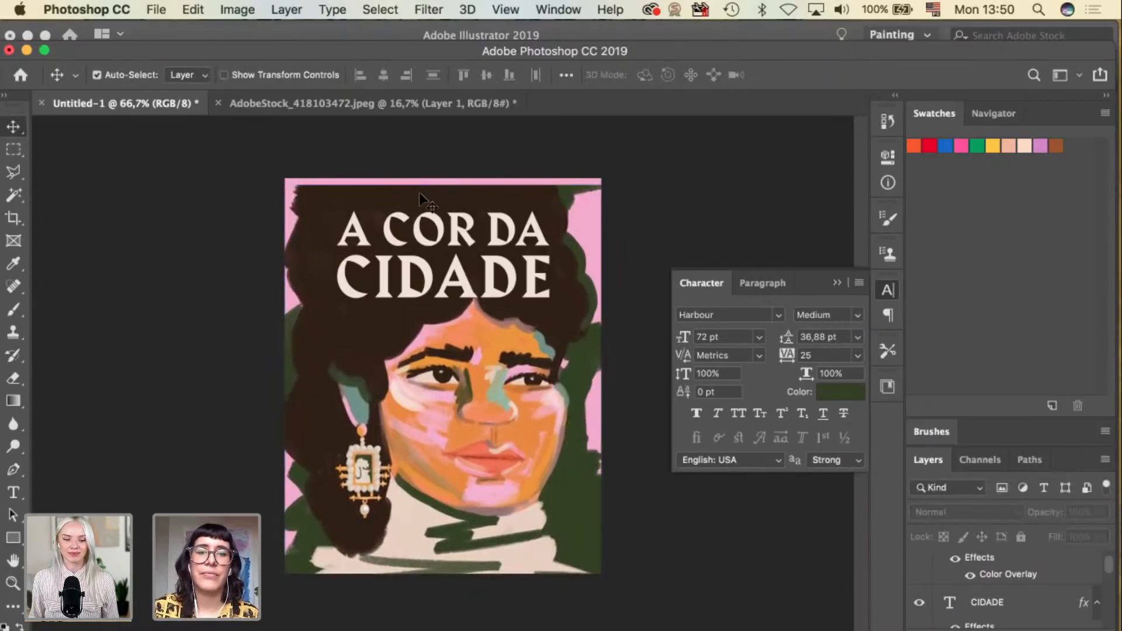
# Sample the dark brown hair colour and brush it across the pink gap along the cover's upper edge on Layer 4.
pyautogui.click(422, 186)
pyautogui.press('i')
pyautogui.click(422, 186)
pyautogui.press('b')
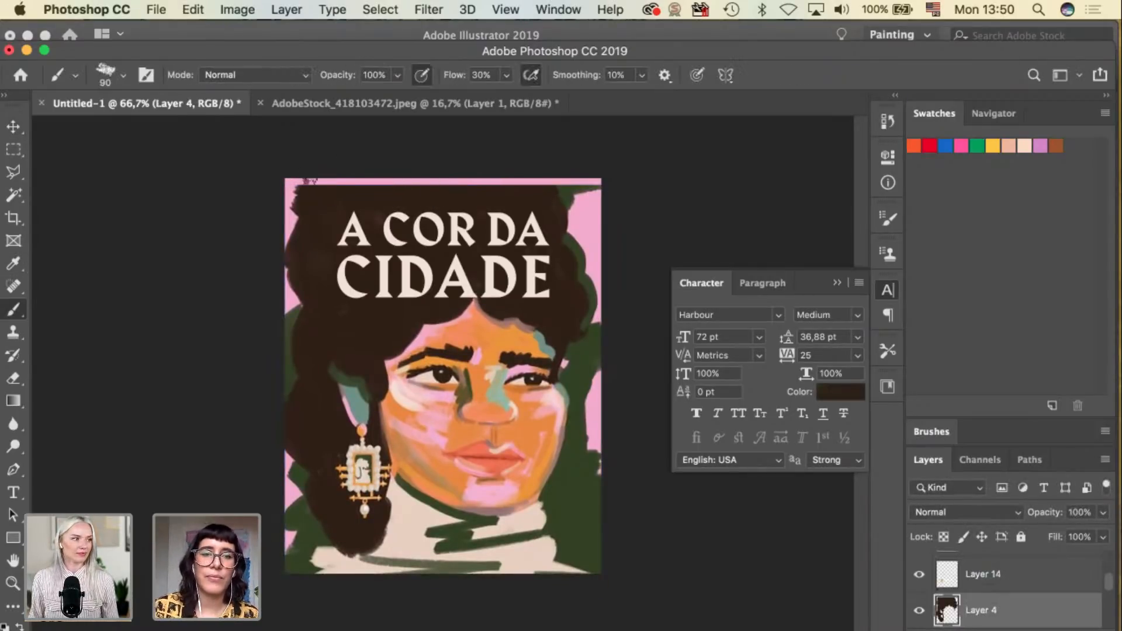
pyautogui.moveTo(304, 182); pyautogui.dragTo(514, 181)
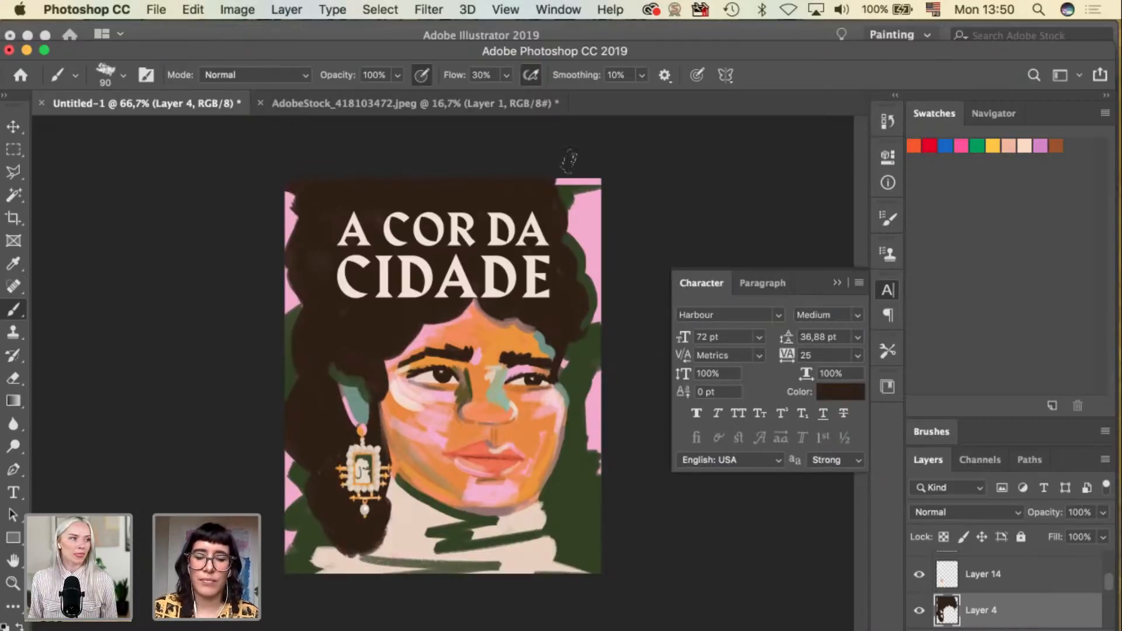
# Sample the dark green background colour and paint over the remaining pink strip at the cover's upper right corner.
pyautogui.press('o')
pyautogui.press('i')
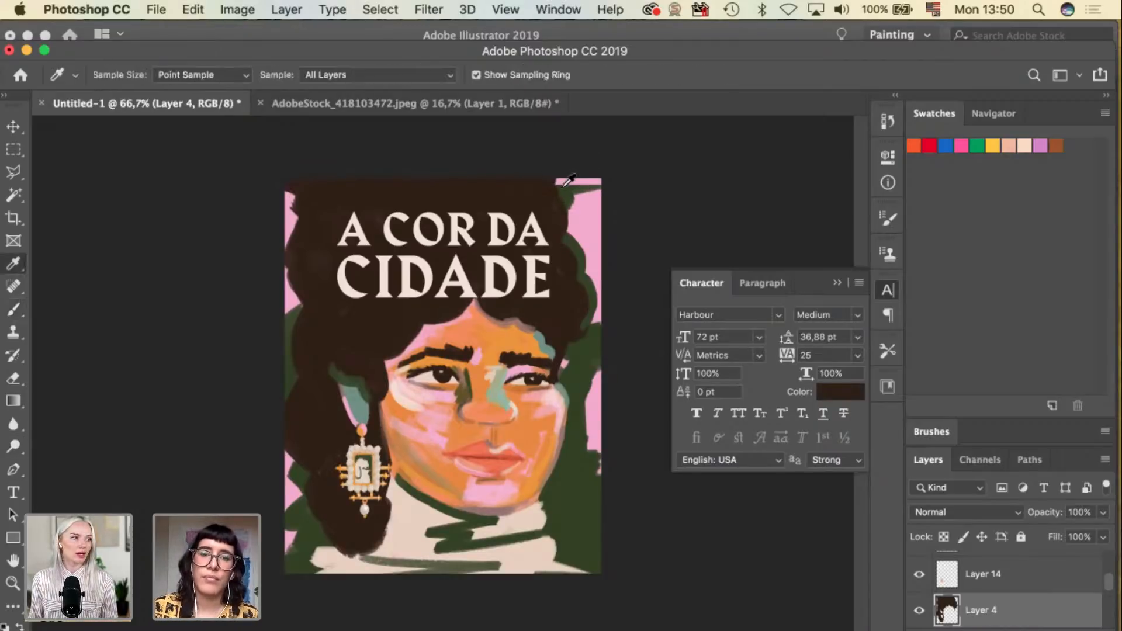
pyautogui.click(564, 185)
pyautogui.press('b')
pyautogui.moveTo(570, 170); pyautogui.dragTo(600, 171)
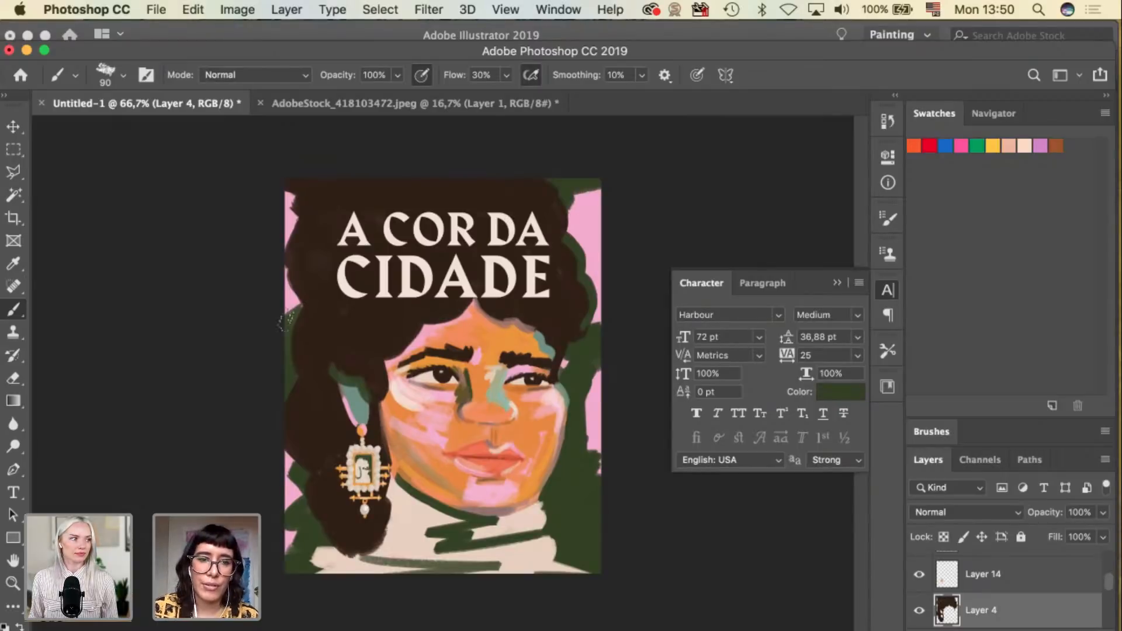
pyautogui.press('v')
pyautogui.click(285, 325)
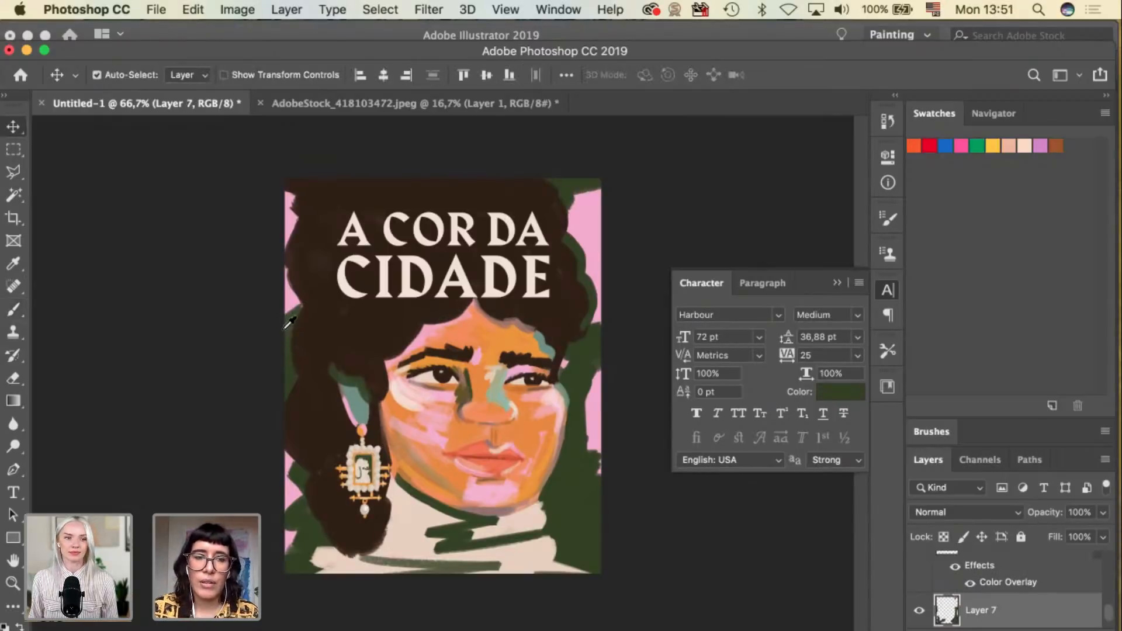
pyautogui.press('i')
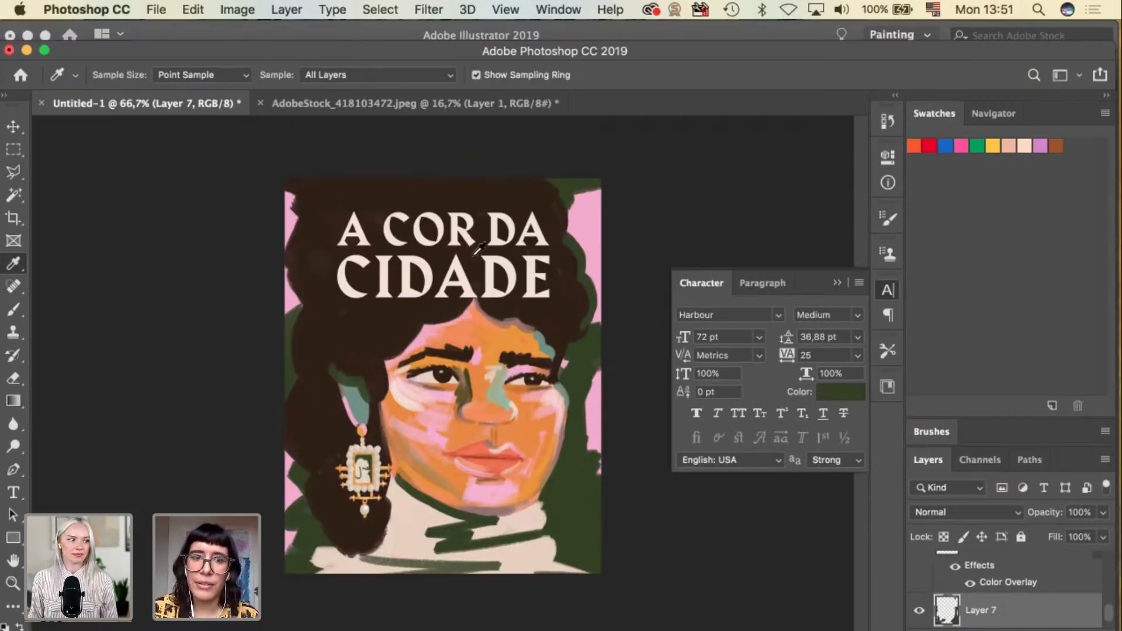
pyautogui.press('v')
pyautogui.click(532, 272)
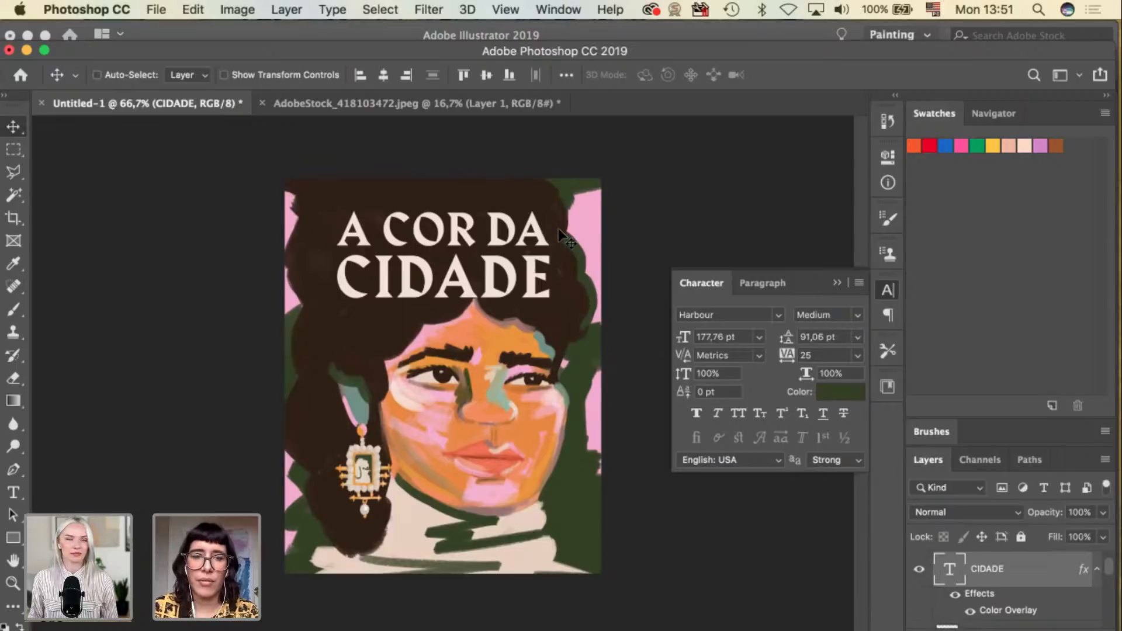
# Sample the dark brown hair colour and extend the hair on Layer 4 into the cover's upper left corner.
pyautogui.click(311, 211)
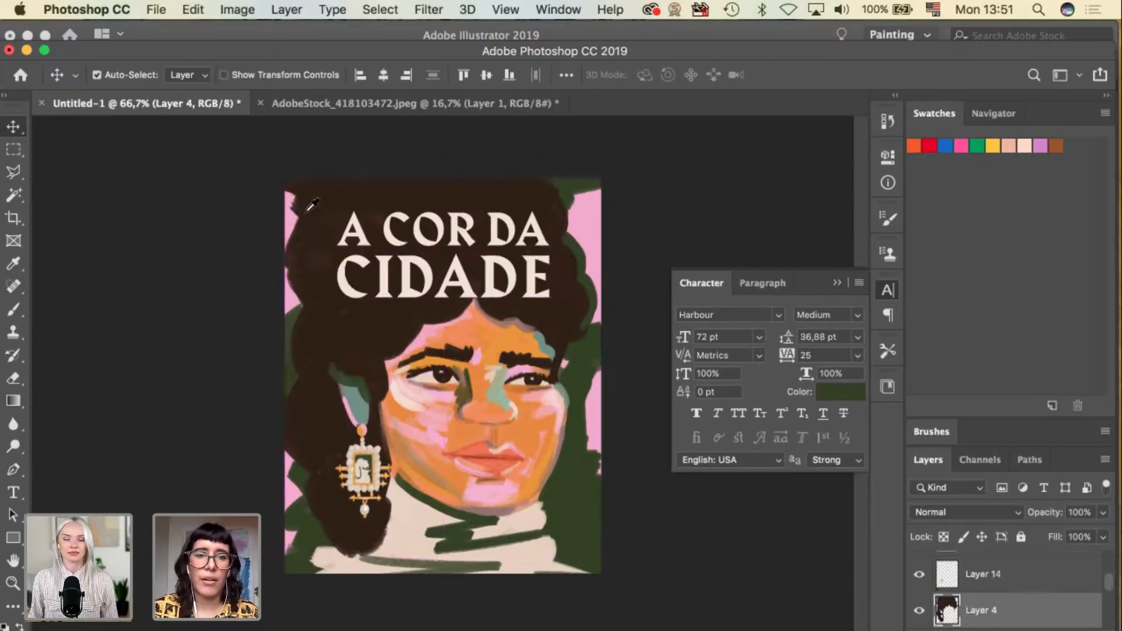
pyautogui.press('i')
pyautogui.click(308, 193)
pyautogui.press('b')
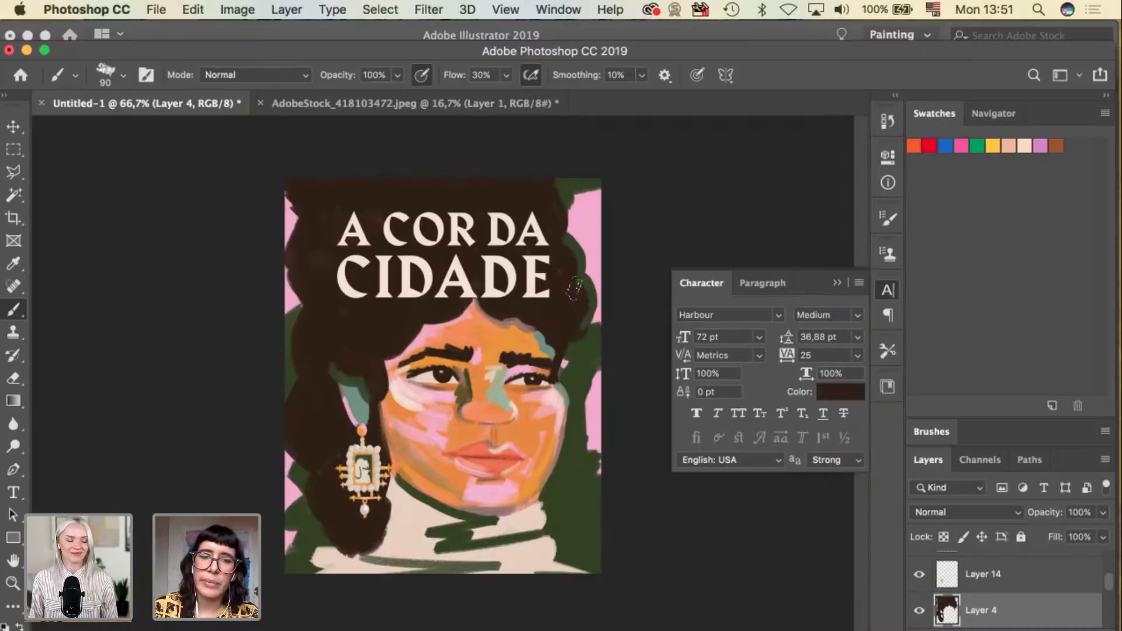
# Reduce the brush size to 40 and paint dark brown over the grey edge of the forehead hairline on Layer 23.
pyautogui.press('super+1')
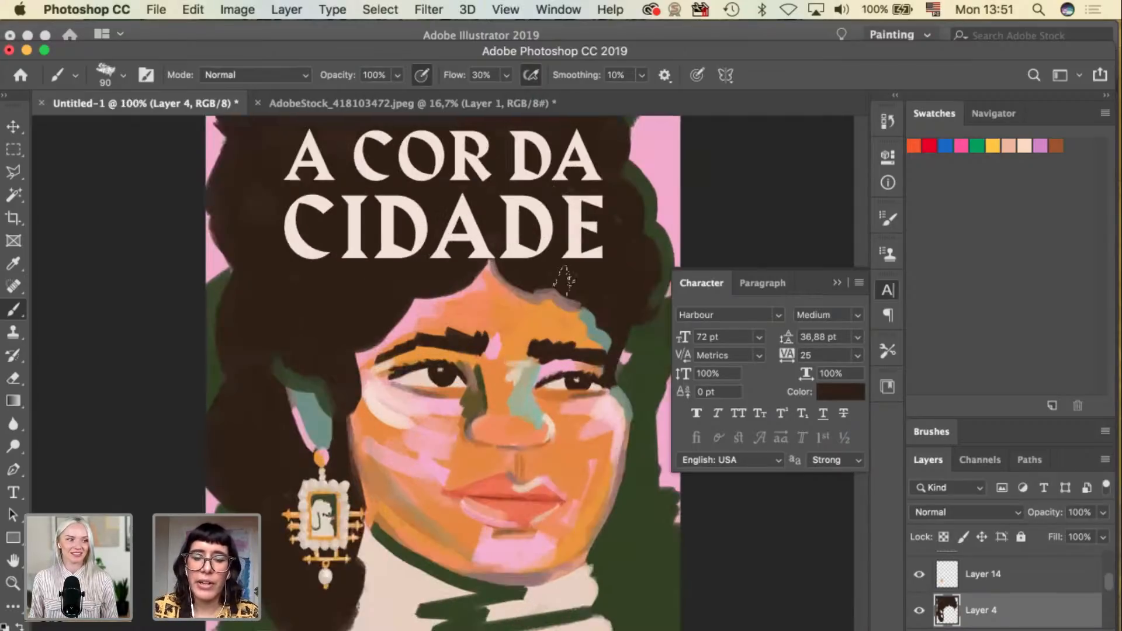
pyautogui.press('[')
pyautogui.press('[')
pyautogui.press('[')
pyautogui.press('[')
pyautogui.press('[')
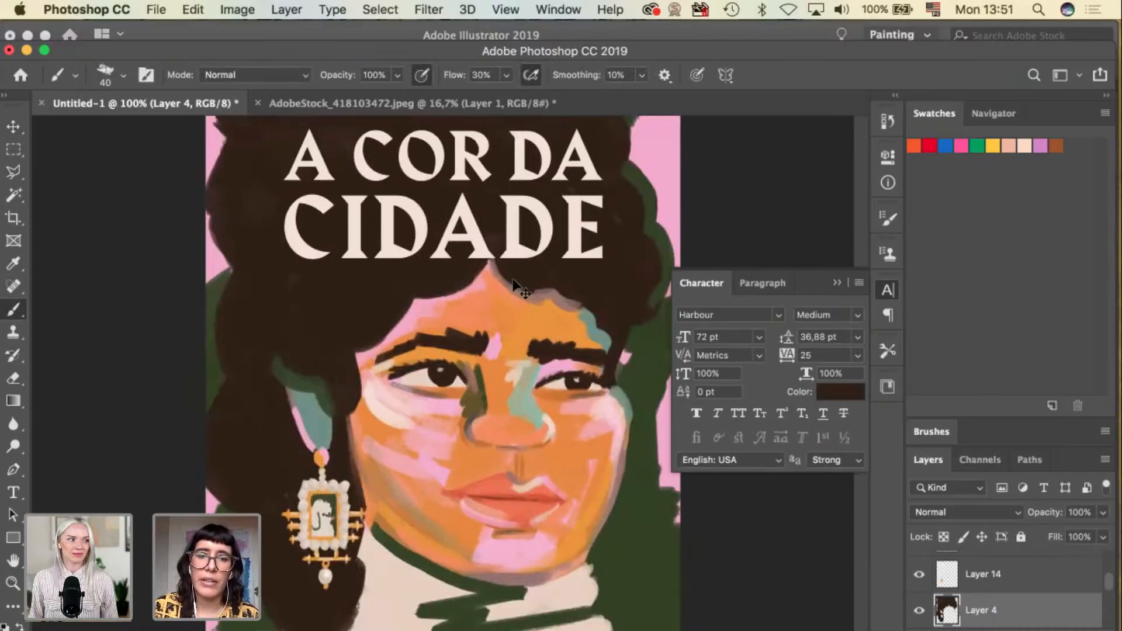
pyautogui.keyDown('super'); pyautogui.click(536, 285); pyautogui.keyUp('super')
pyautogui.moveTo(517, 283); pyautogui.dragTo(600, 295)
pyautogui.press('super+z')
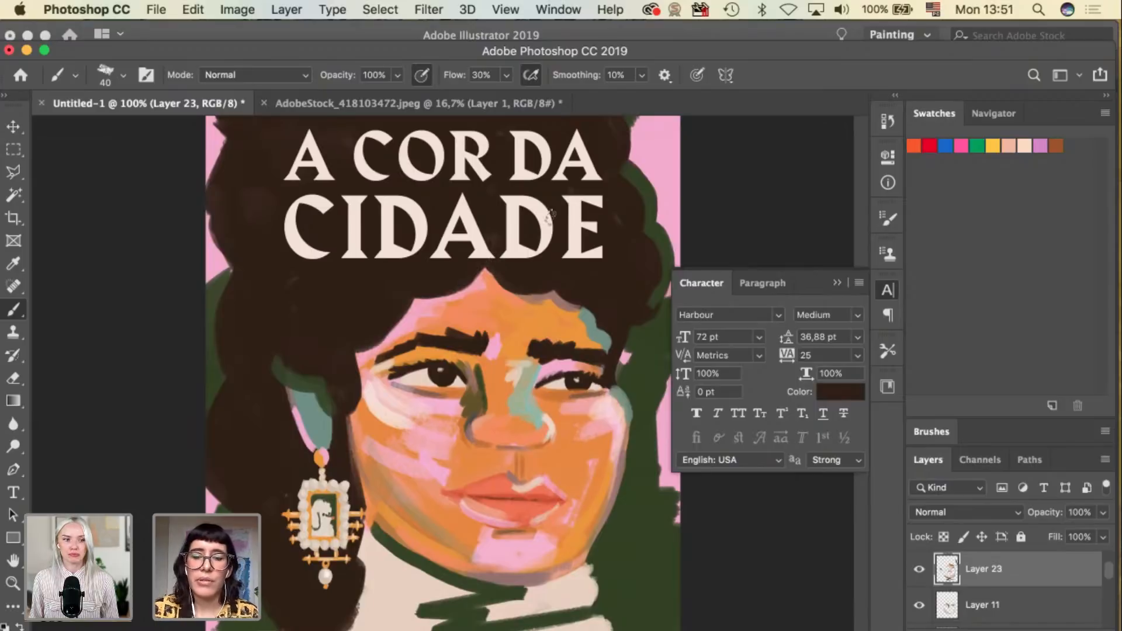
pyautogui.press('i')
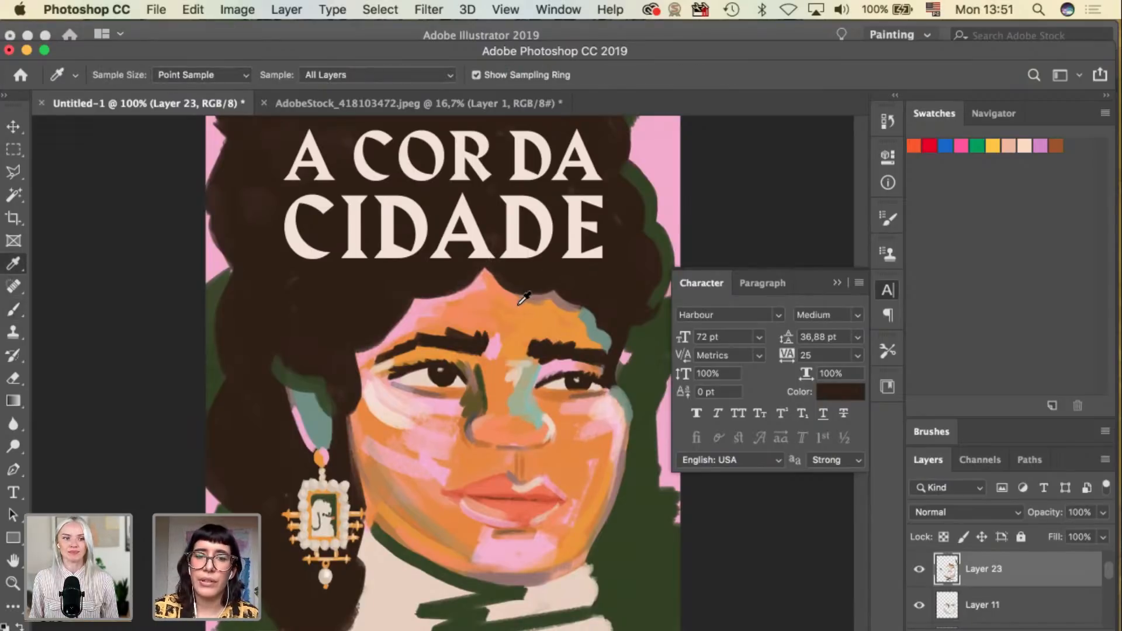
pyautogui.click(526, 319)
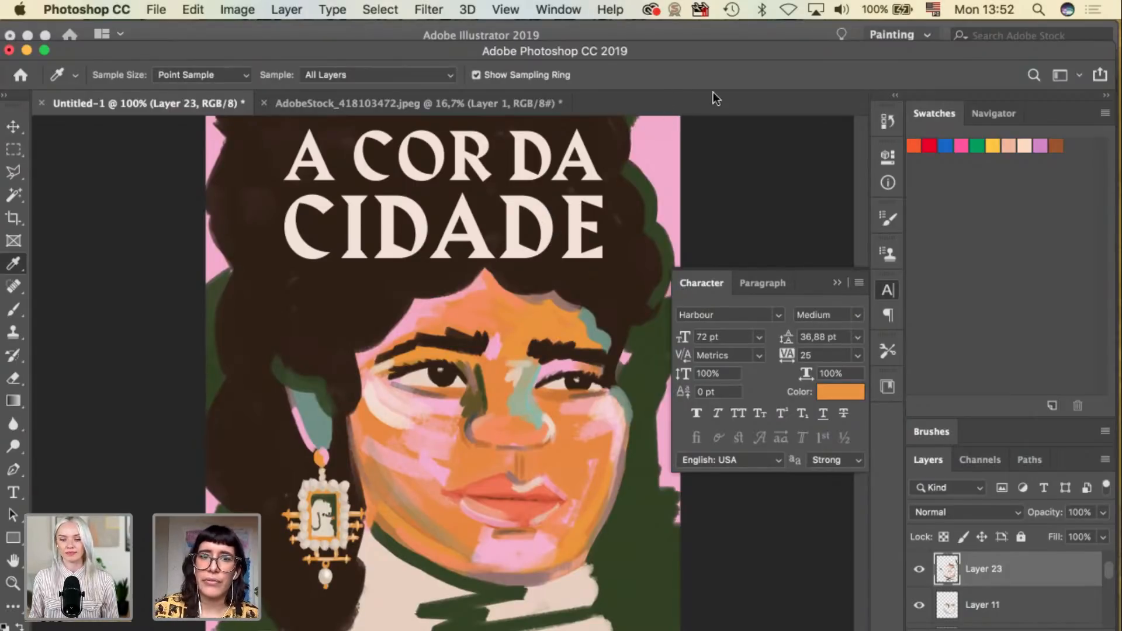
pyautogui.scroll(3, 624, 199)
pyautogui.press('v')
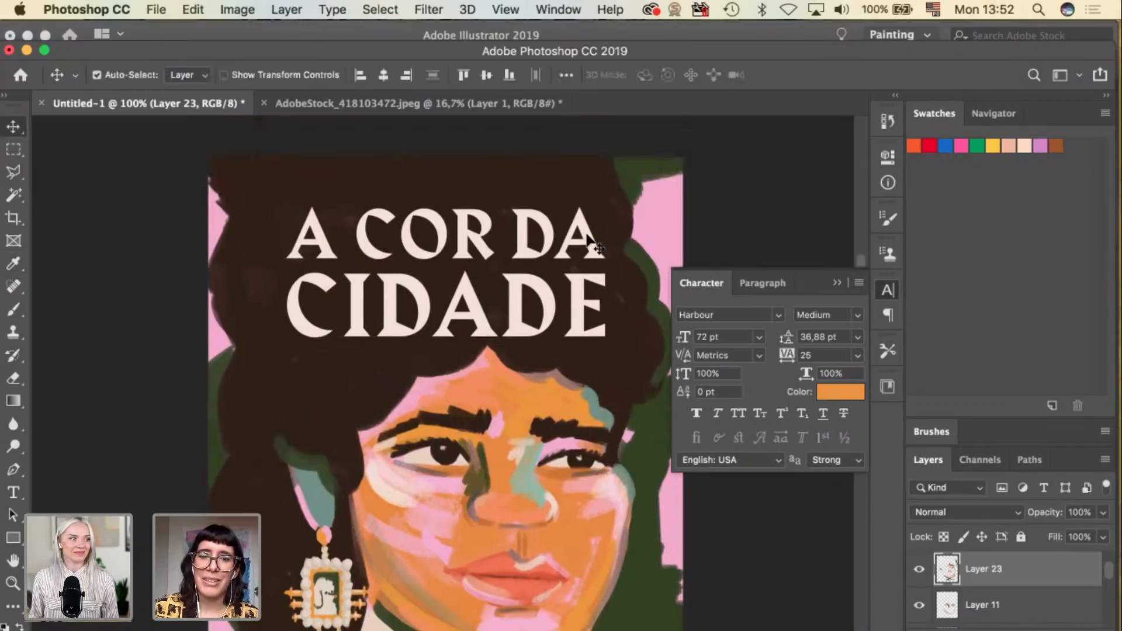
pyautogui.click(591, 250)
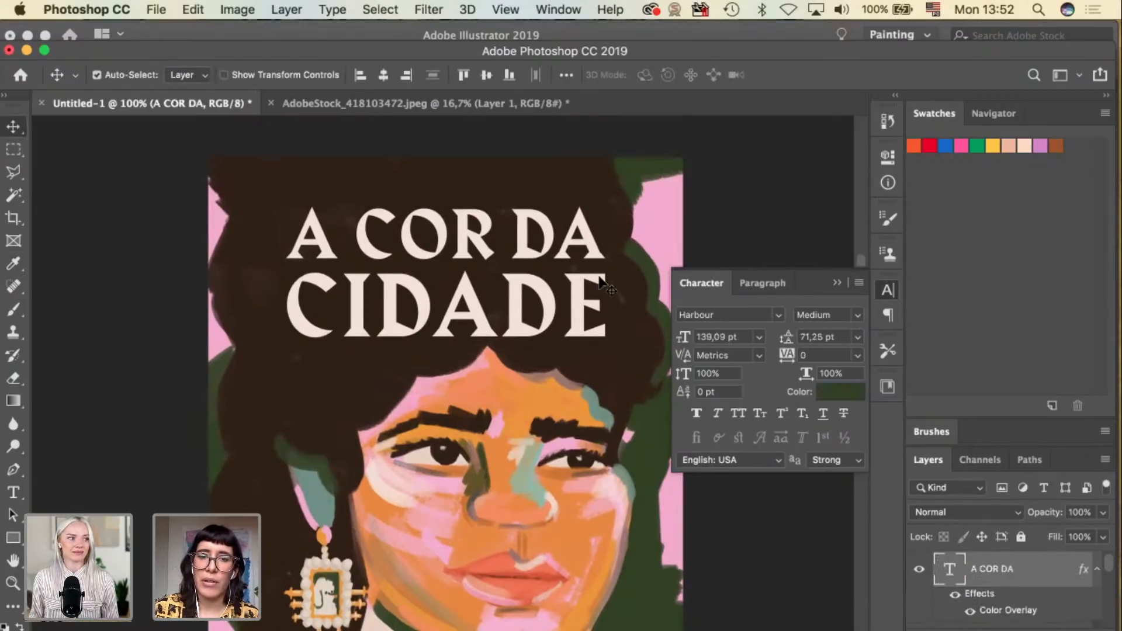
pyautogui.click(609, 254)
pyautogui.click(587, 248)
pyautogui.rightClick(586, 248)
pyautogui.click(602, 253)
pyautogui.doubleClick(593, 248)
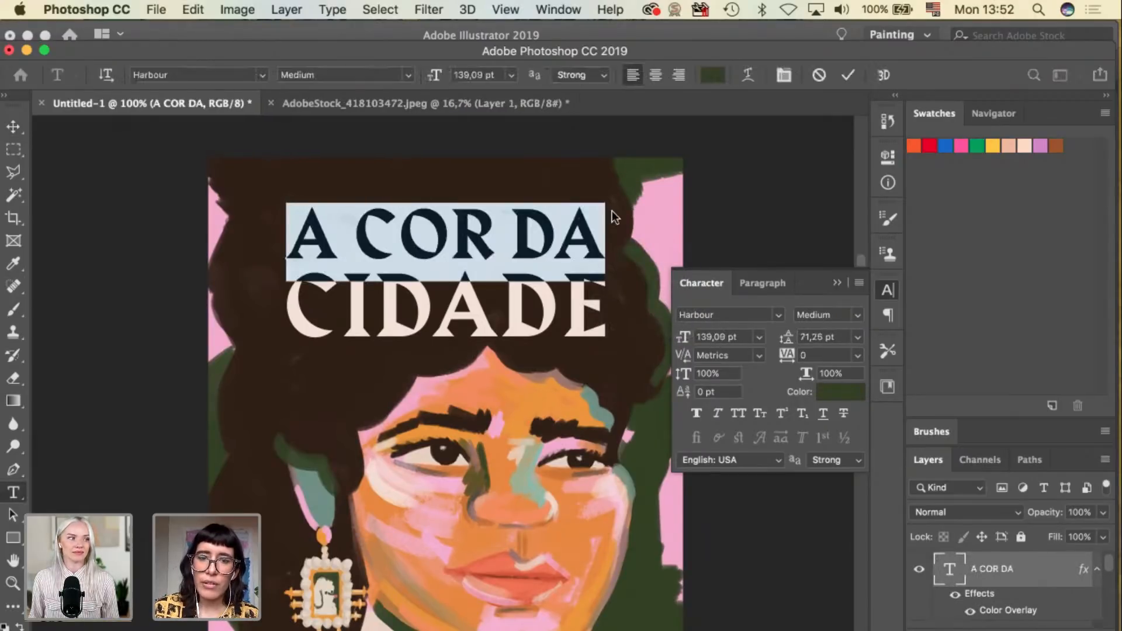
pyautogui.press('Escape')
pyautogui.press('v')
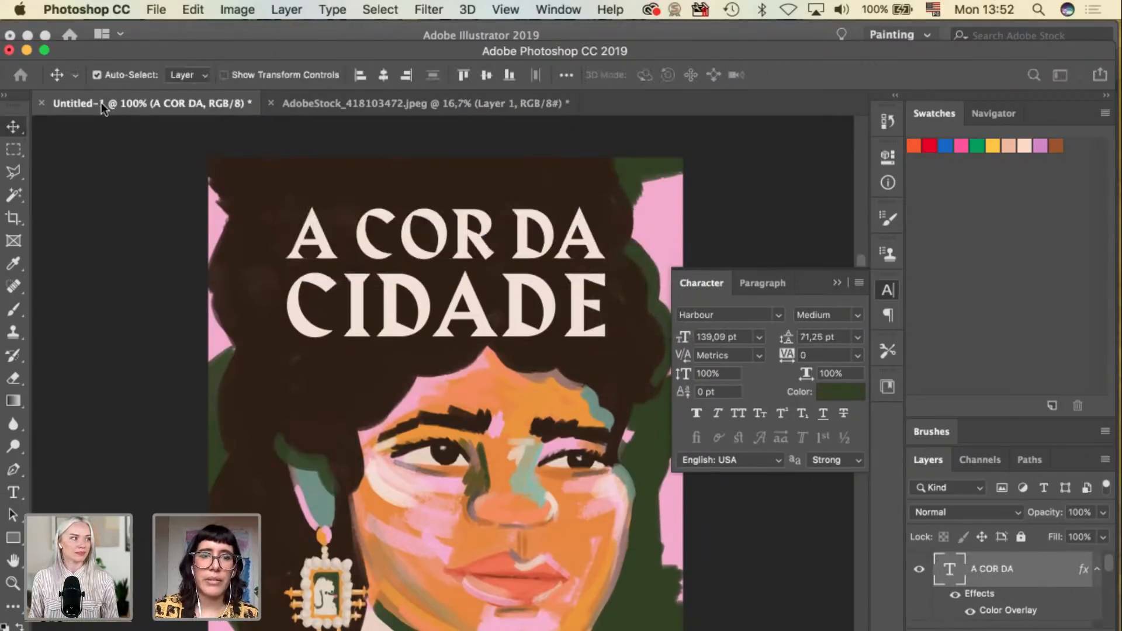
# Select both title lines, A COR DA and CIDADE, and move them slightly up together.
pyautogui.click(601, 284)
pyautogui.hotkey('shift', 'Up')
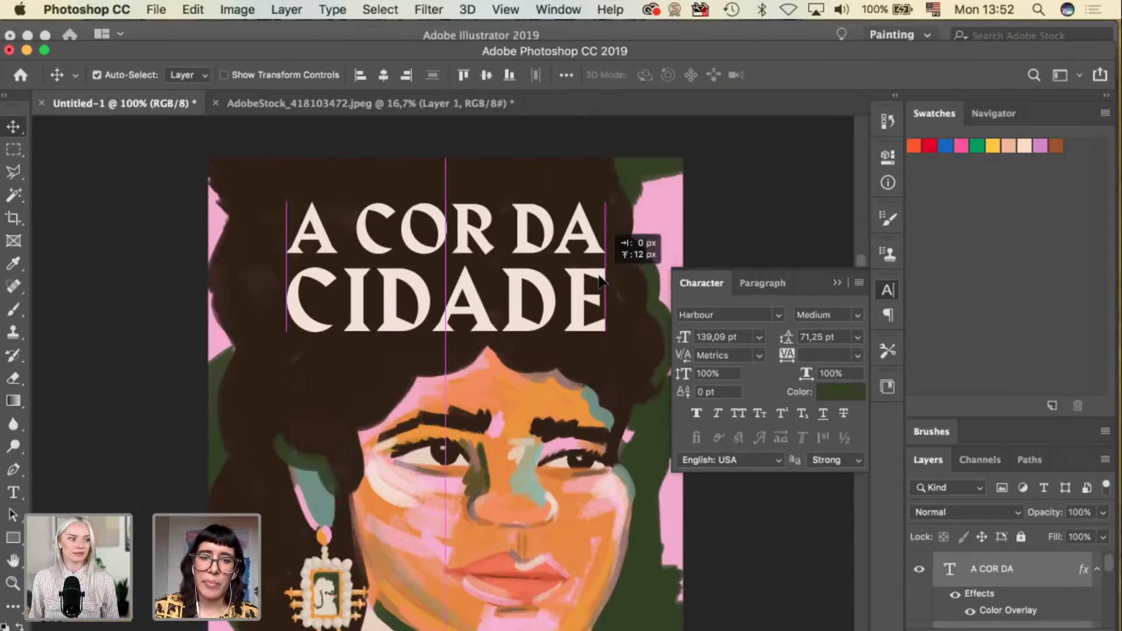
pyautogui.press('super+z')
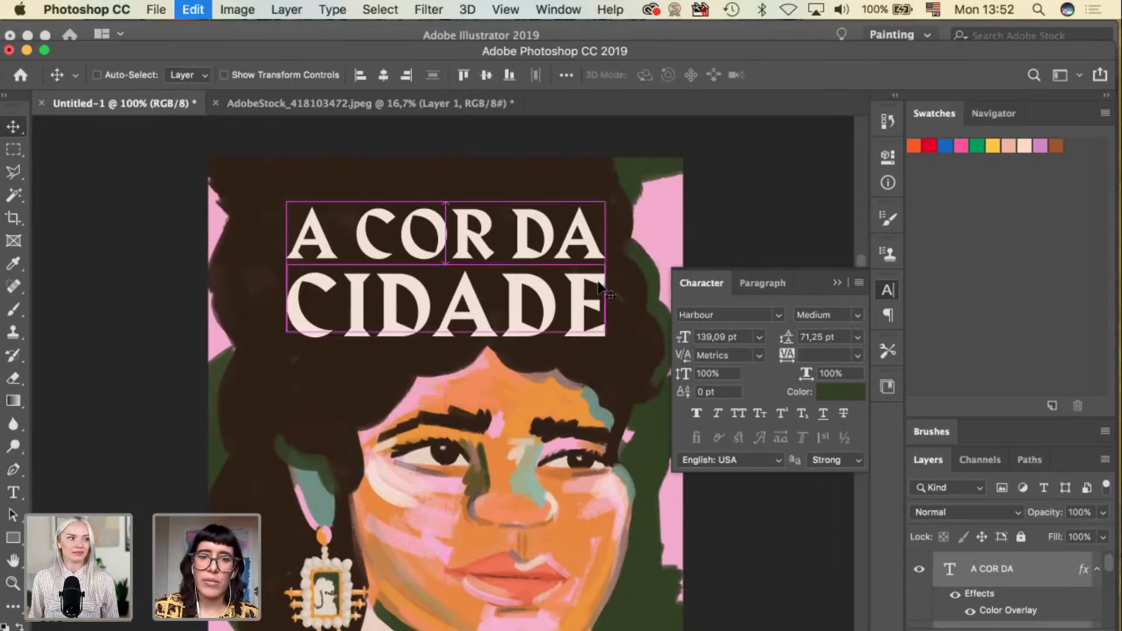
pyautogui.hotkey('shift', 'Up')
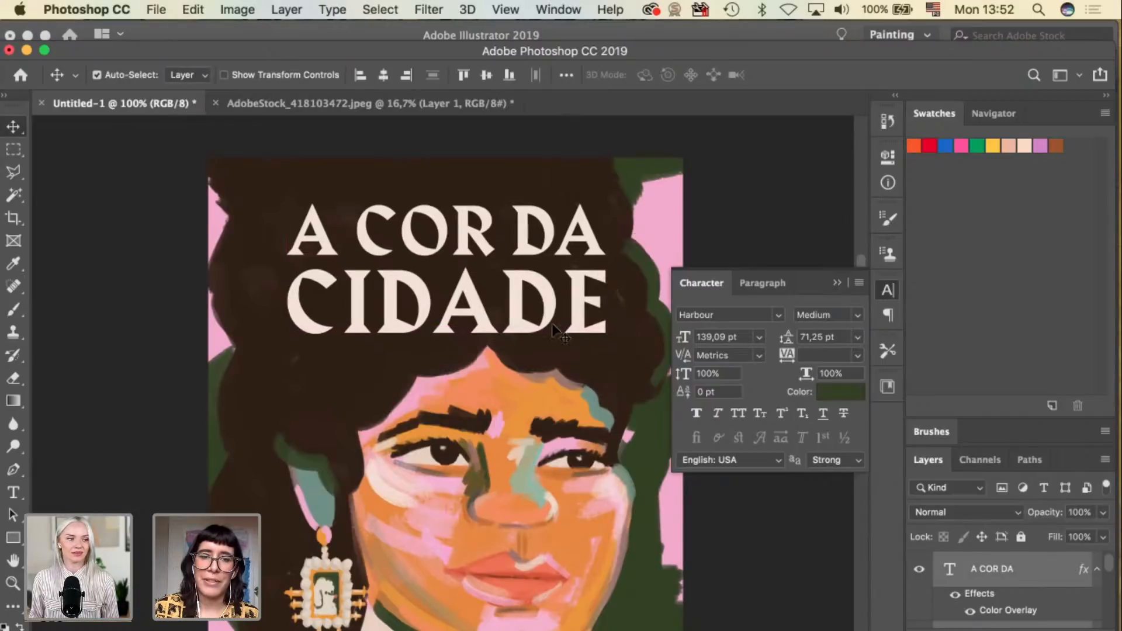
# Sample the teal from the nose shadow, reduce the brush size to 25 and paint teal along the forehead hairline on Layer 23.
pyautogui.click(532, 356)
pyautogui.press('i')
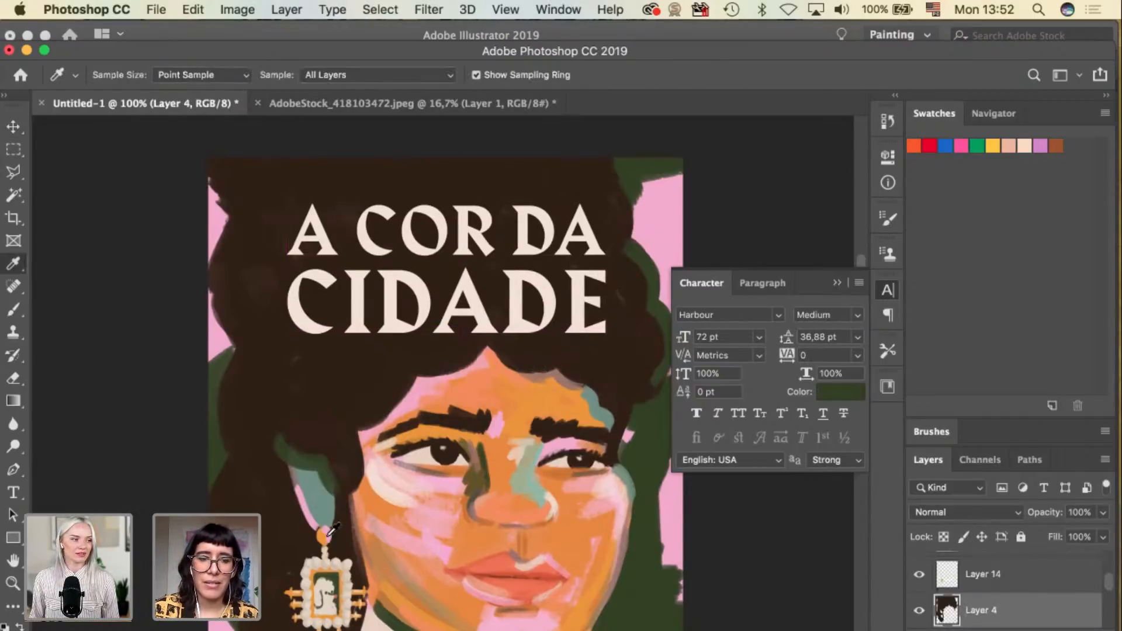
pyautogui.click(531, 475)
pyautogui.press('b')
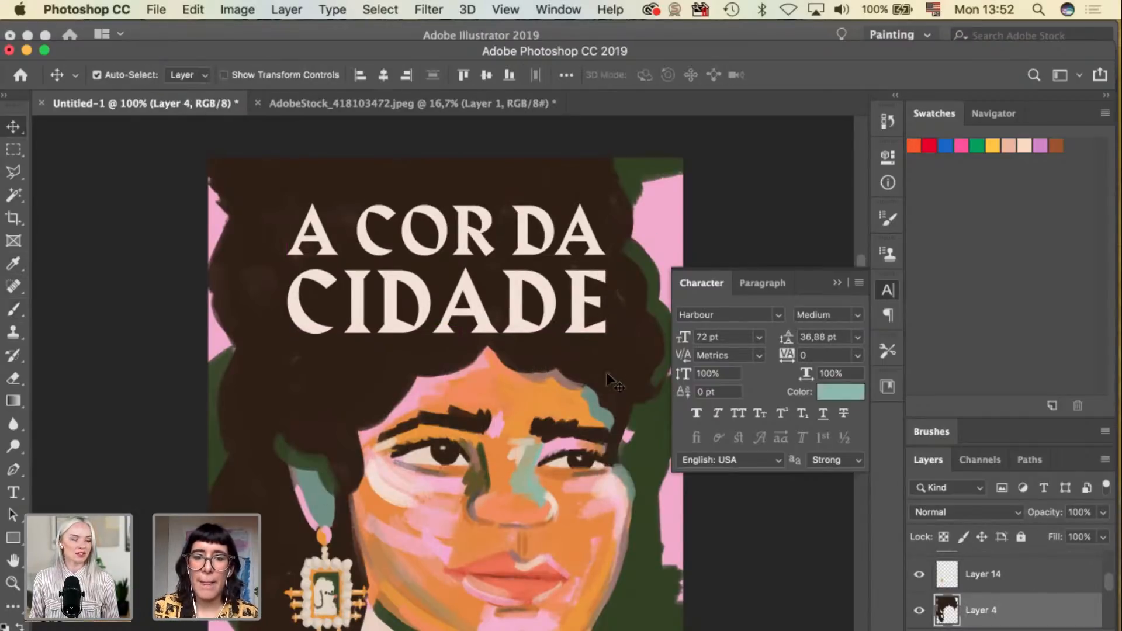
pyautogui.press('[')
pyautogui.press('[')
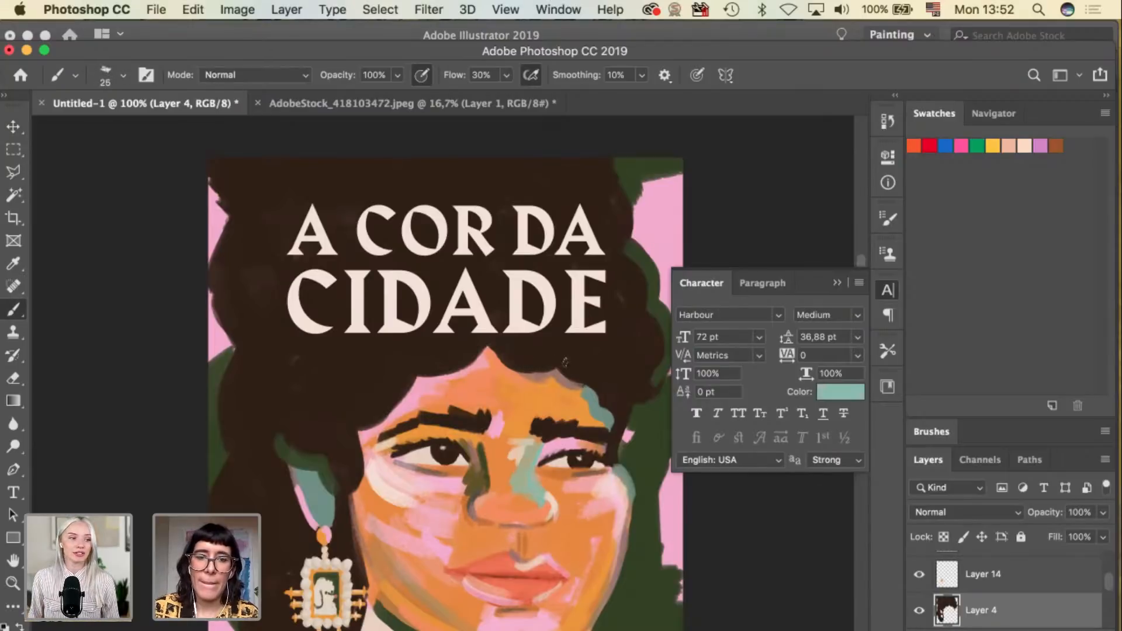
pyautogui.keyDown('super'); pyautogui.click(532, 371); pyautogui.keyUp('super')
pyautogui.moveTo(489, 346)
pyautogui.mouseDown()
pyautogui.moveTo(569, 353)
pyautogui.moveTo(564, 369)
pyautogui.moveTo(527, 368)
pyautogui.moveTo(606, 380)
pyautogui.mouseUp()
pyautogui.moveTo(593, 468); pyautogui.dragTo(570, 359)
# Set the brush colour to white, try highlight strokes along the outer edge of the right cheek, and undo them.
pyautogui.press('i')
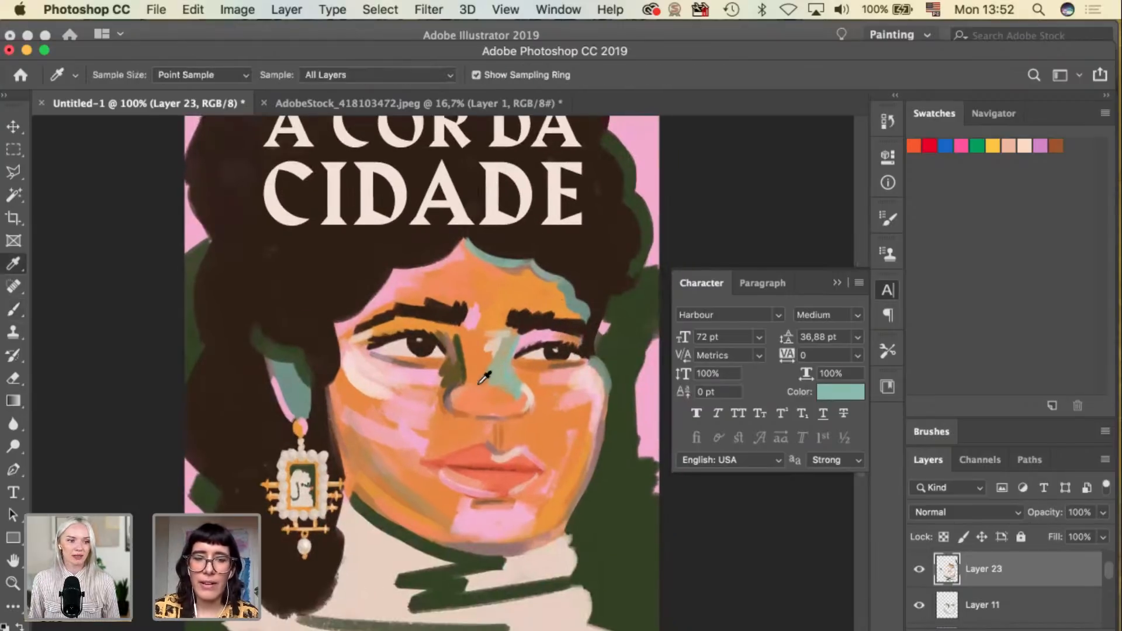
pyautogui.press('d')
pyautogui.press('x')
pyautogui.press('b')
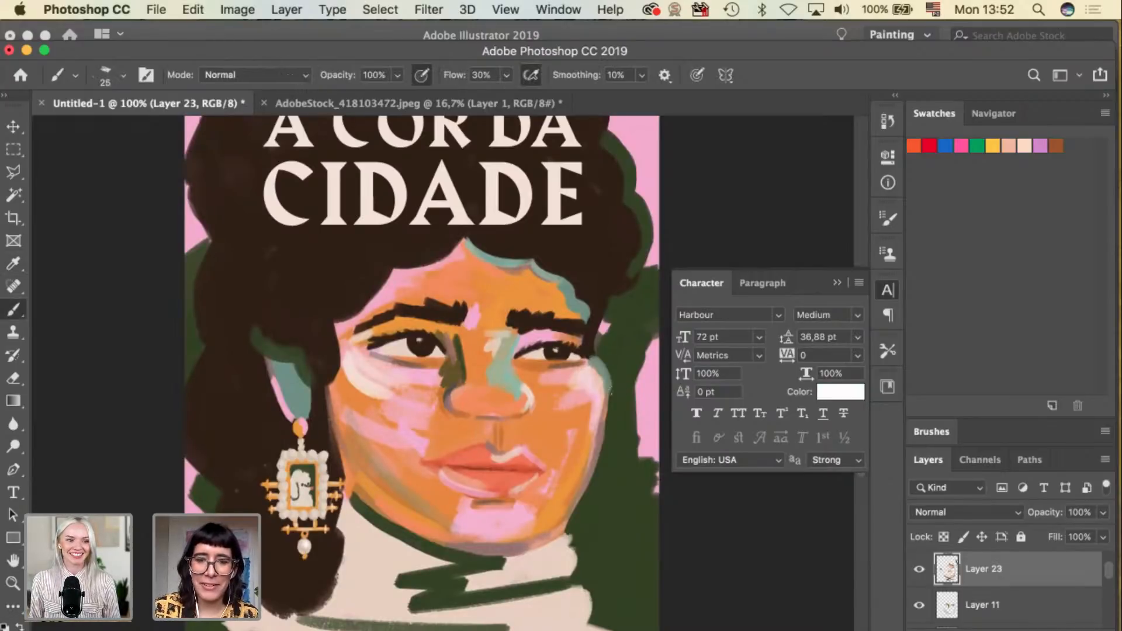
pyautogui.moveTo(609, 389); pyautogui.dragTo(597, 439)
pyautogui.moveTo(608, 391); pyautogui.dragTo(584, 494)
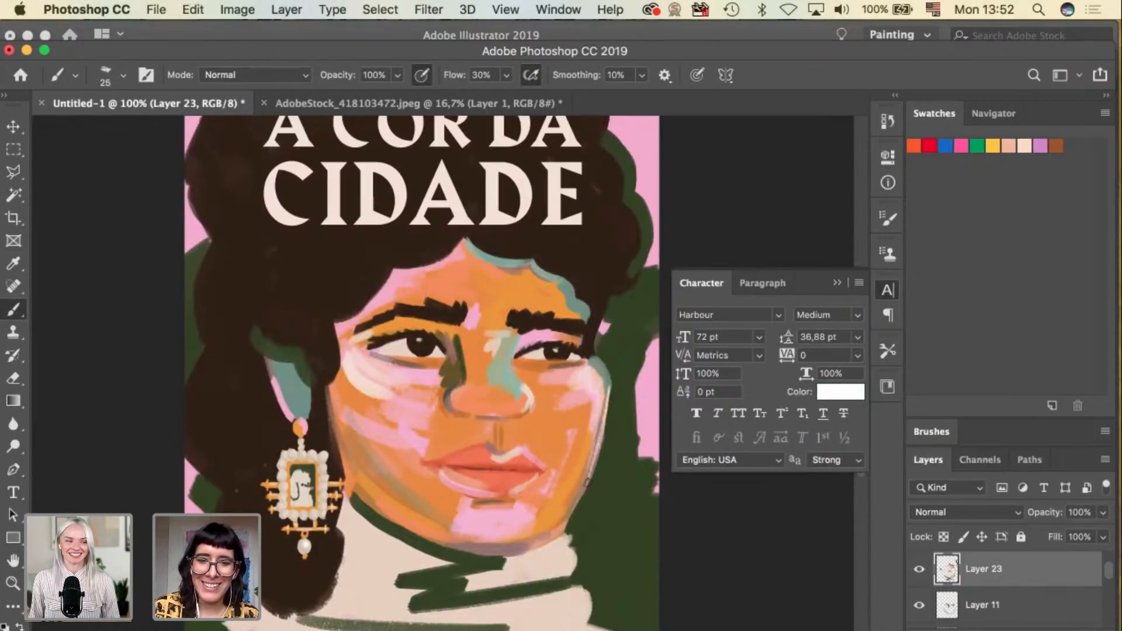
pyautogui.press('super+z')
pyautogui.press('super+z')
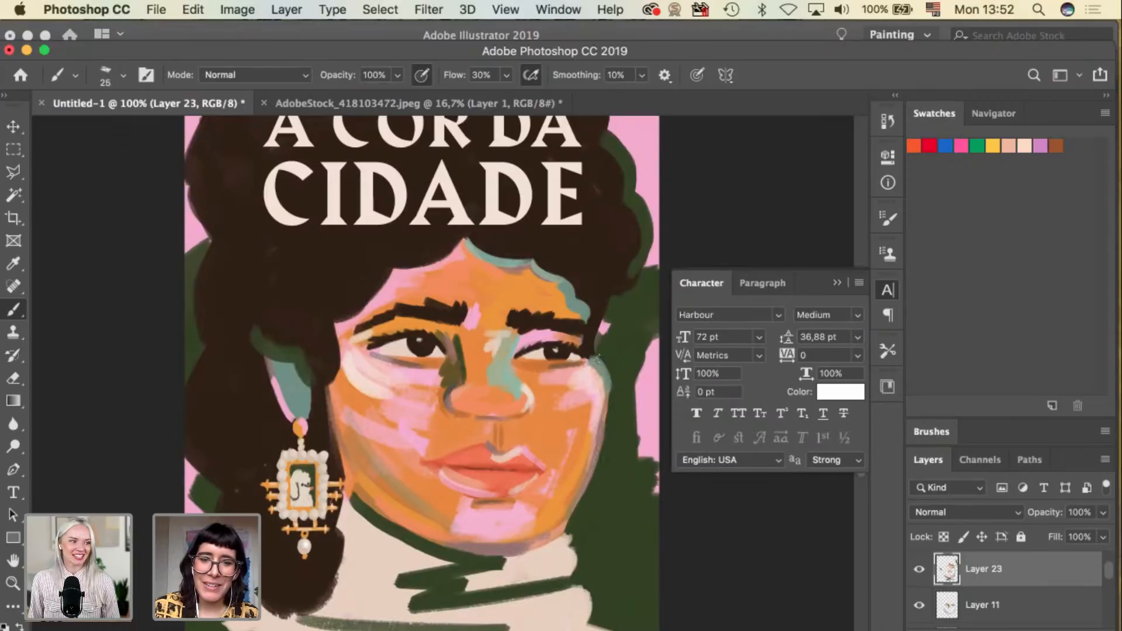
# Paint white highlights along the right cheek's outer edge and around the right nostril on Layer 23.
pyautogui.press('super+z')
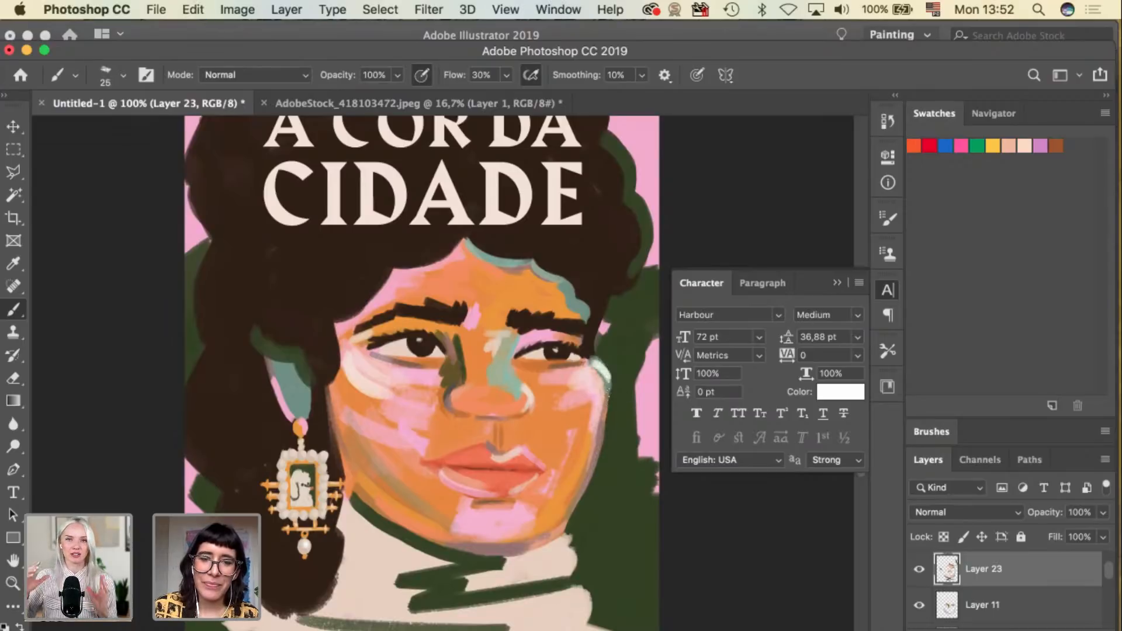
pyautogui.press('super+z')
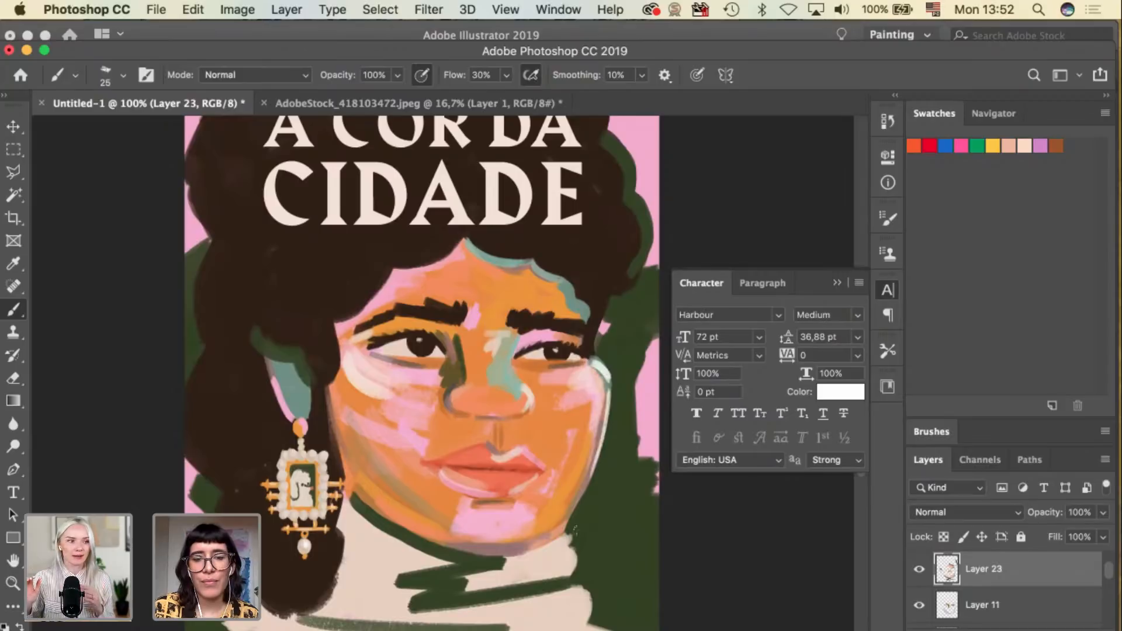
pyautogui.moveTo(518, 381); pyautogui.dragTo(529, 396)
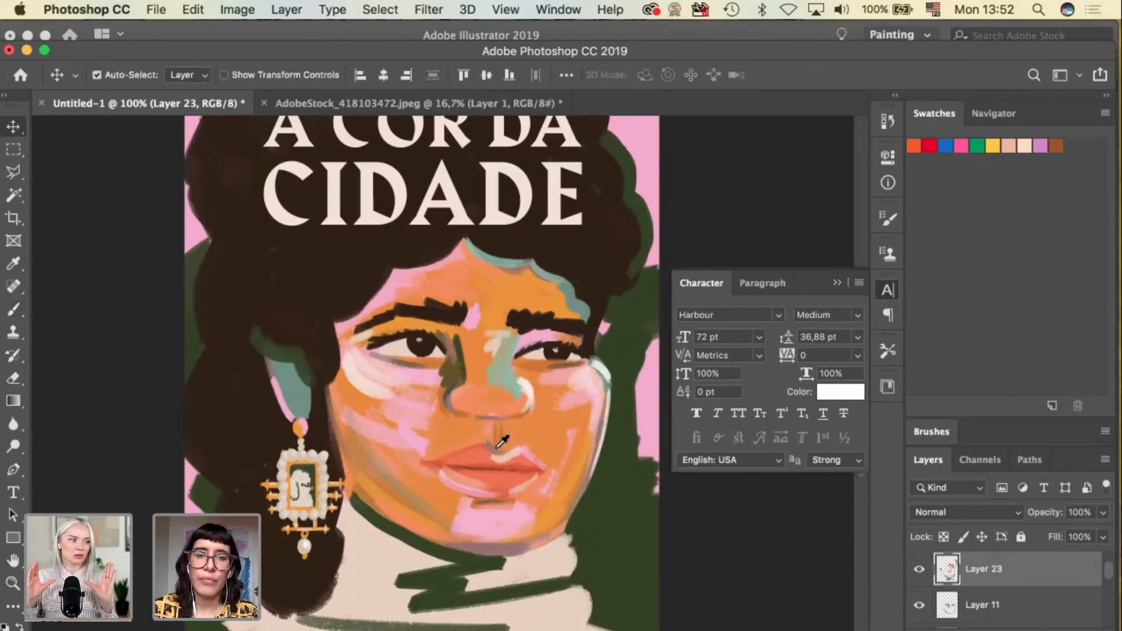
pyautogui.press('i')
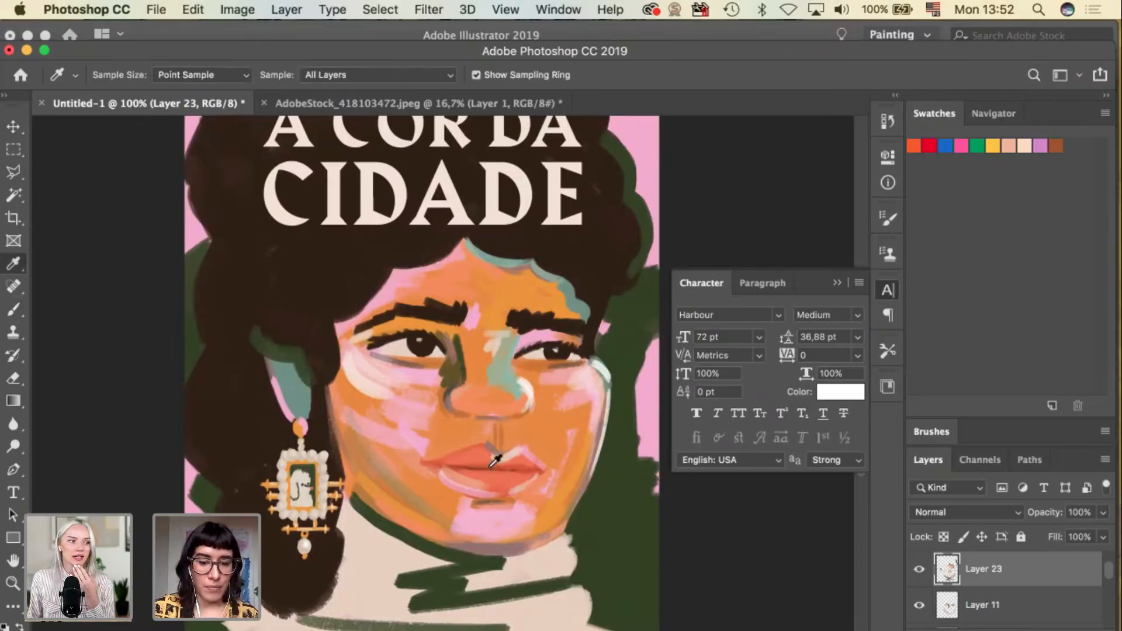
pyautogui.press('v')
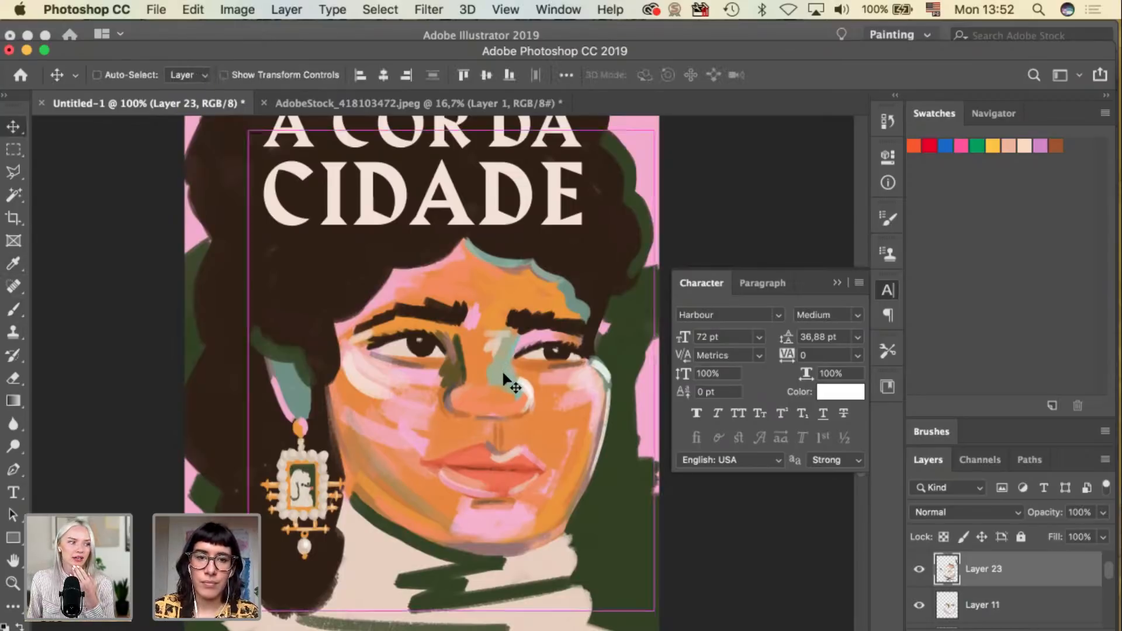
# Enlarge both title lines, A COR DA and CIDADE, together and shift them slightly down over the hair.
pyautogui.press('super+minus')
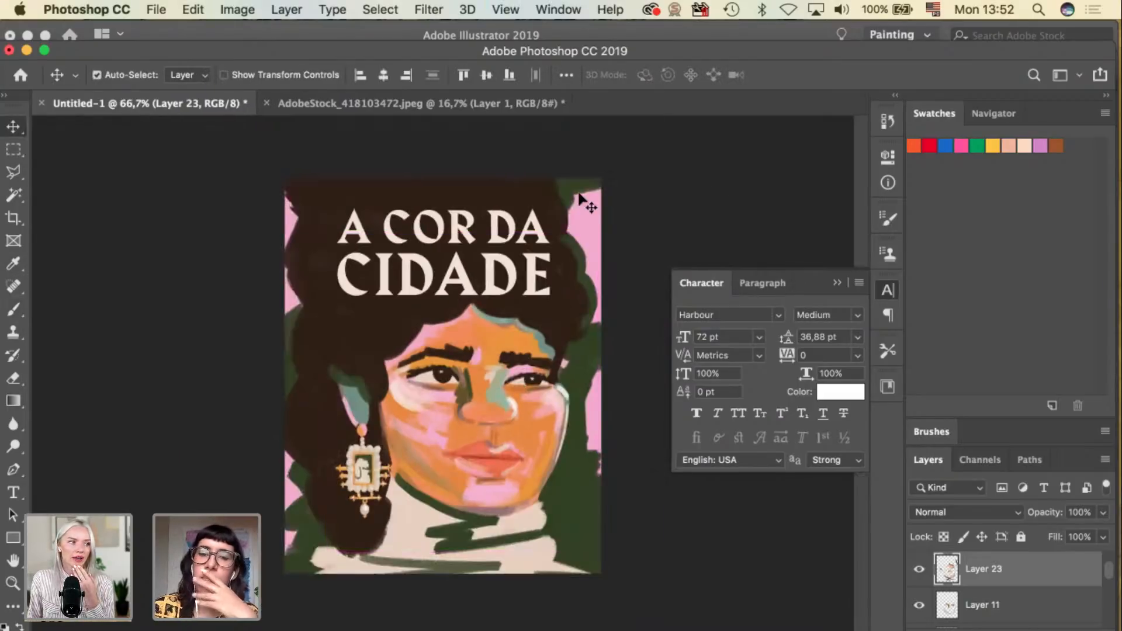
pyautogui.click(545, 256)
pyautogui.press('super+t')
pyautogui.moveTo(562, 202)
pyautogui.mouseDown()
pyautogui.moveTo(573, 211)
pyautogui.moveTo(563, 218)
pyautogui.mouseUp()
pyautogui.moveTo(542, 258); pyautogui.dragTo(544, 264)
pyautogui.press('Return')
# Set the tracking of the A COR DA title line to 25.
pyautogui.click(14, 493)
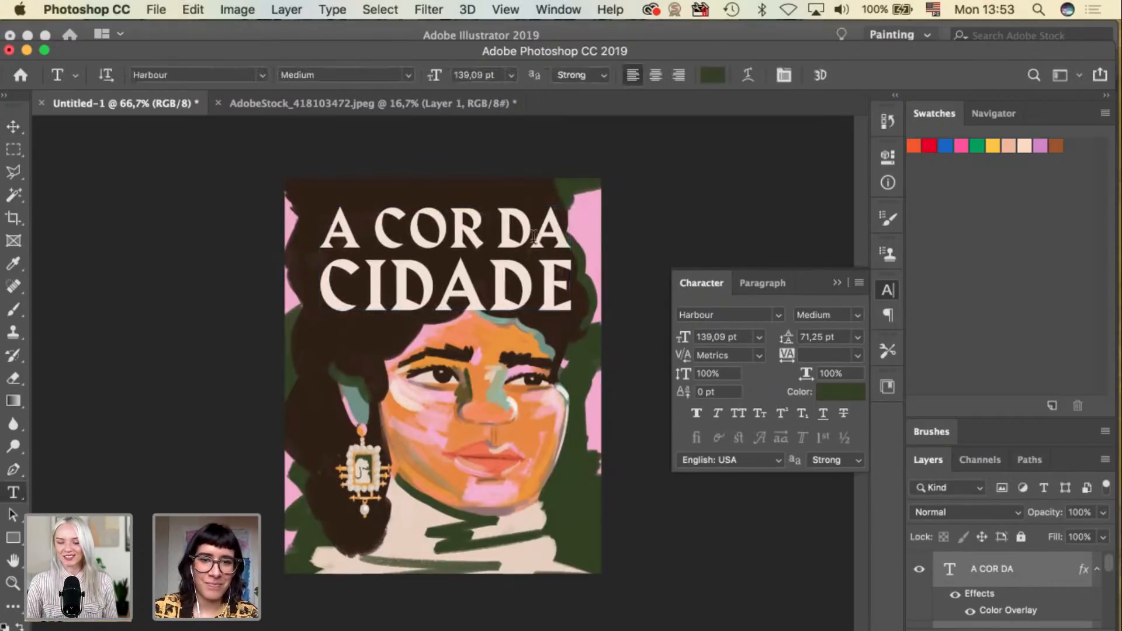
pyautogui.tripleClick(536, 230)
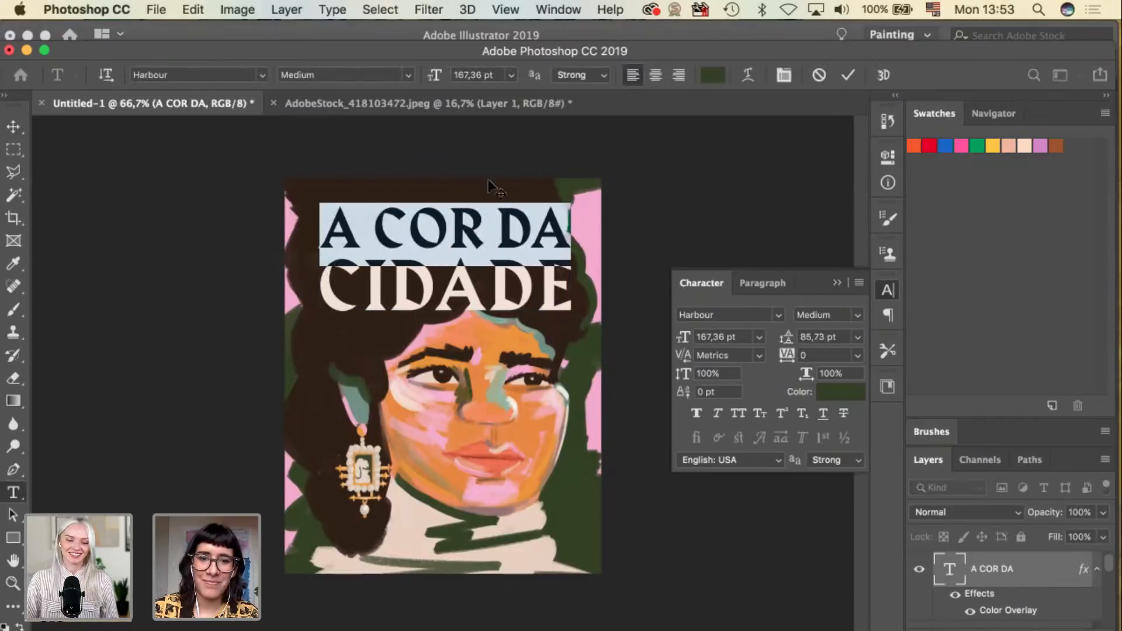
pyautogui.click(857, 356)
pyautogui.click(837, 509)
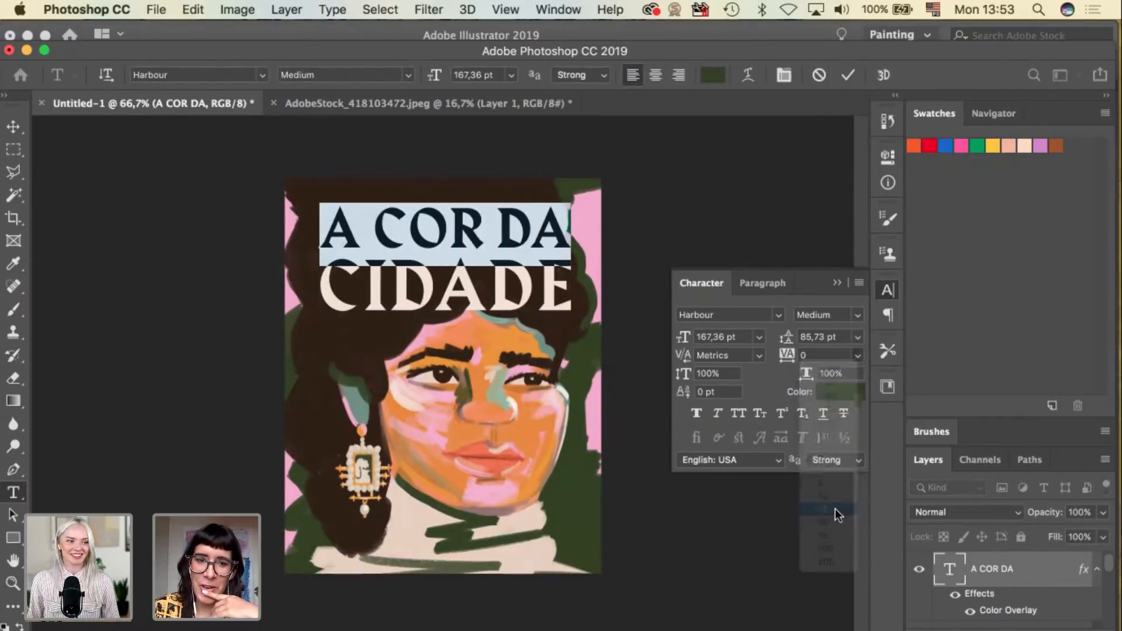
pyautogui.click(14, 128)
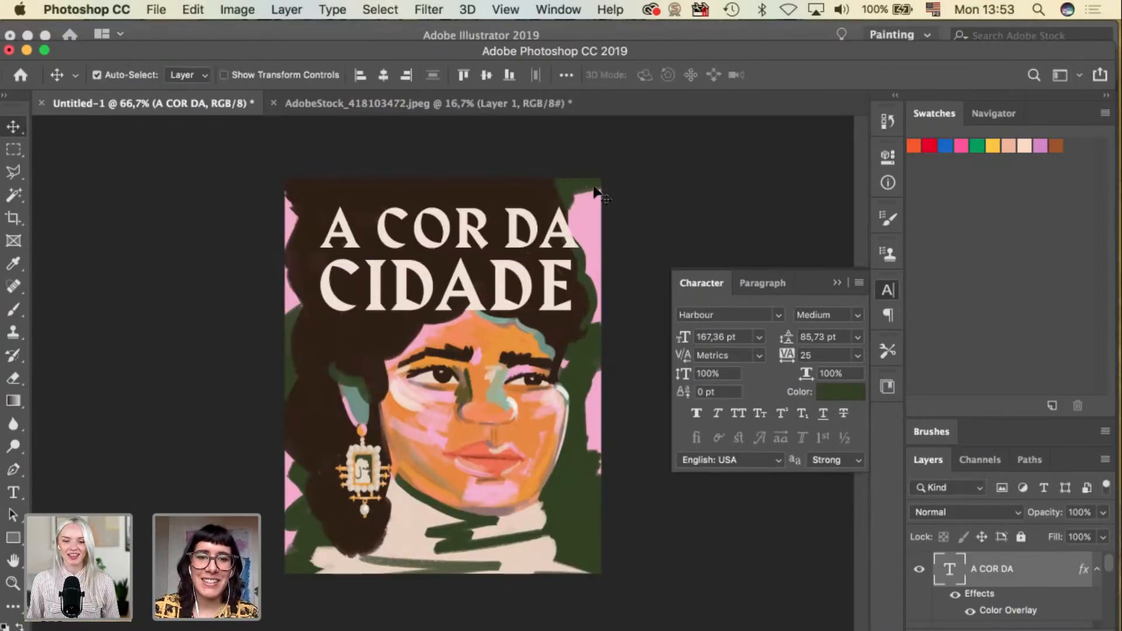
# Scale the A COR DA line down to 163,3 pt to match the width of CIDADE.
pyautogui.press('super+t')
pyautogui.moveTo(576, 206); pyautogui.dragTo(572, 209)
pyautogui.press('Return')
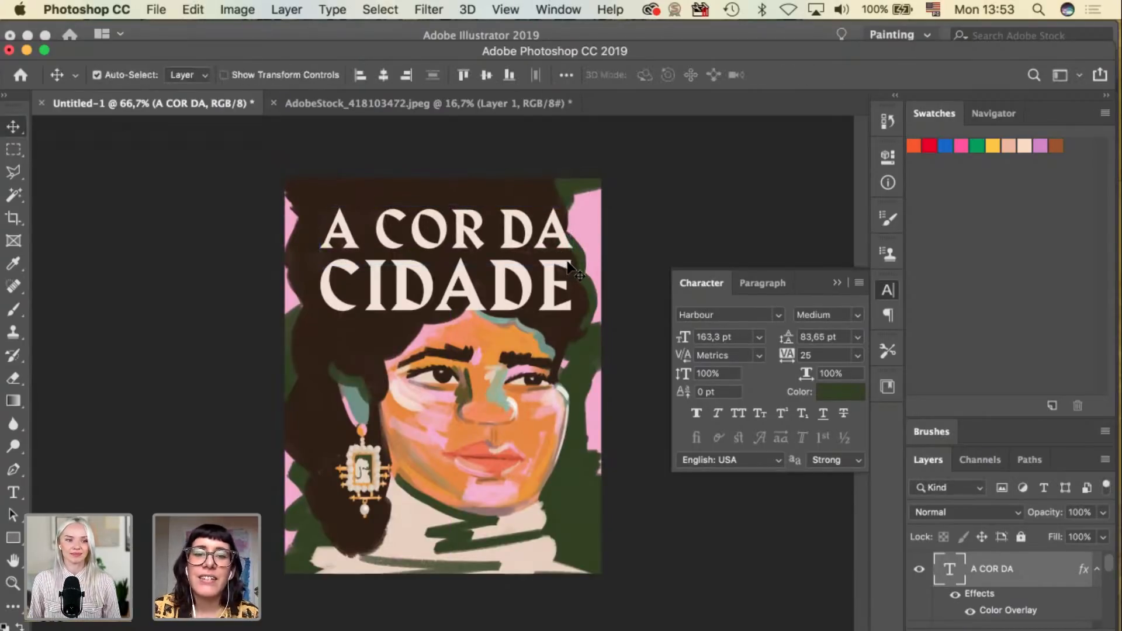
# Scale both title lines down slightly together, bringing A COR DA to 156 pt, and nudge them upward.
pyautogui.press('super+t')
pyautogui.moveTo(574, 204); pyautogui.dragTo(564, 209)
pyautogui.moveTo(530, 251); pyautogui.dragTo(530, 248)
pyautogui.press('Return')
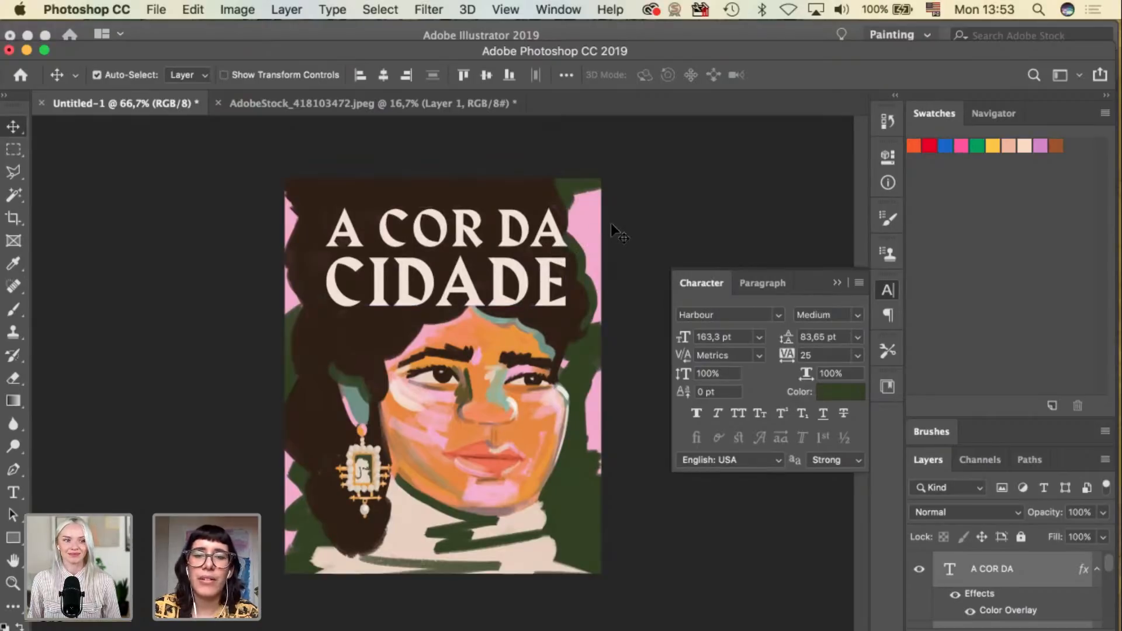
# Scale the A COR DA line down to 154,05 pt from its upper-left corner.
pyautogui.click(557, 233)
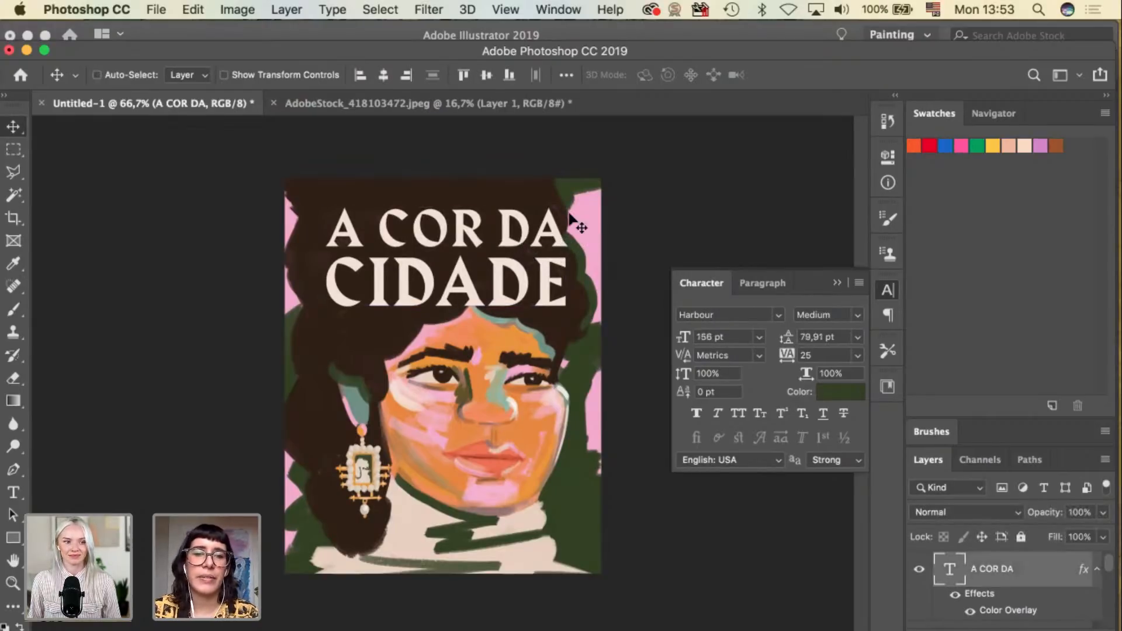
pyautogui.press('super+t')
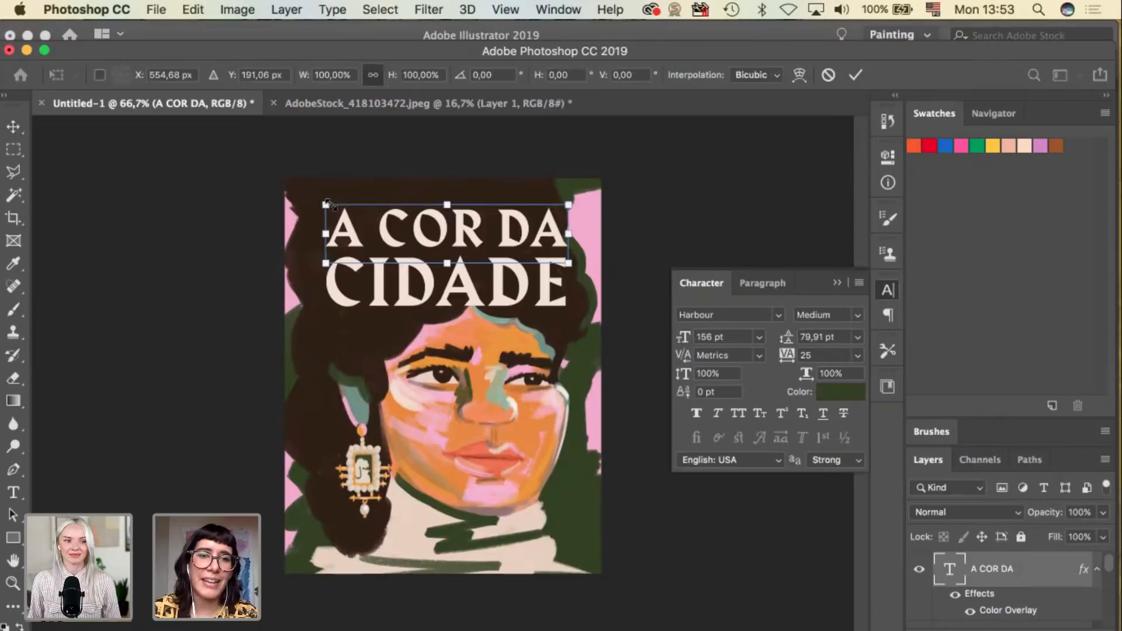
pyautogui.moveTo(327, 204); pyautogui.dragTo(330, 206)
pyautogui.press('Return')
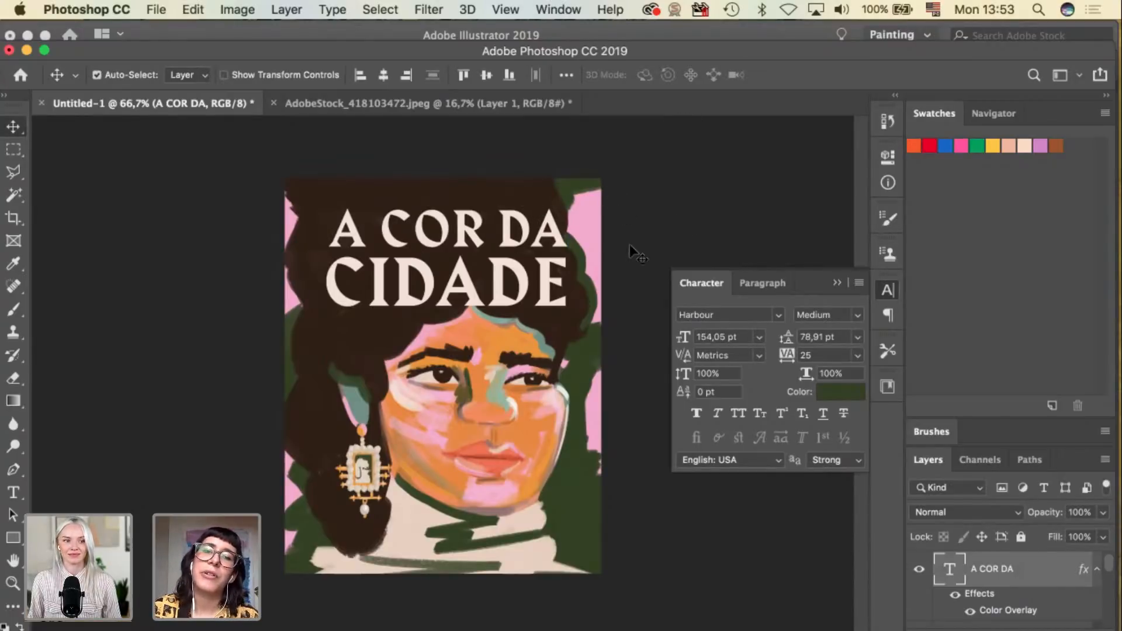
# Select the hair on Layer 4 and sample its dark brown as the brush colour.
pyautogui.click(559, 327)
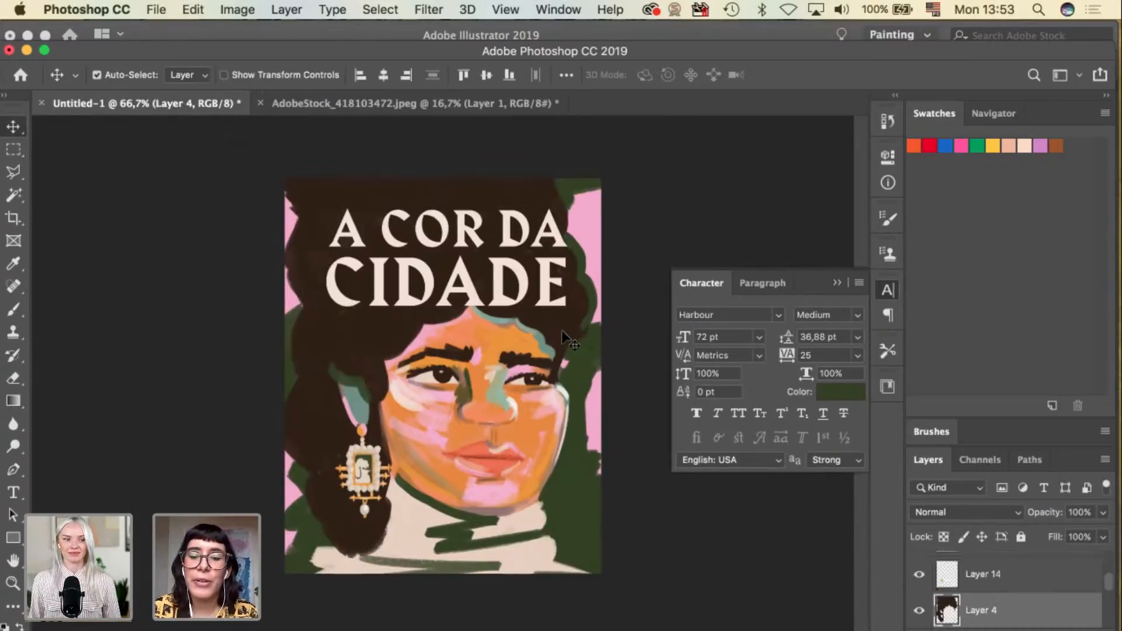
pyautogui.press('i')
pyautogui.click(562, 332)
pyautogui.press('b')
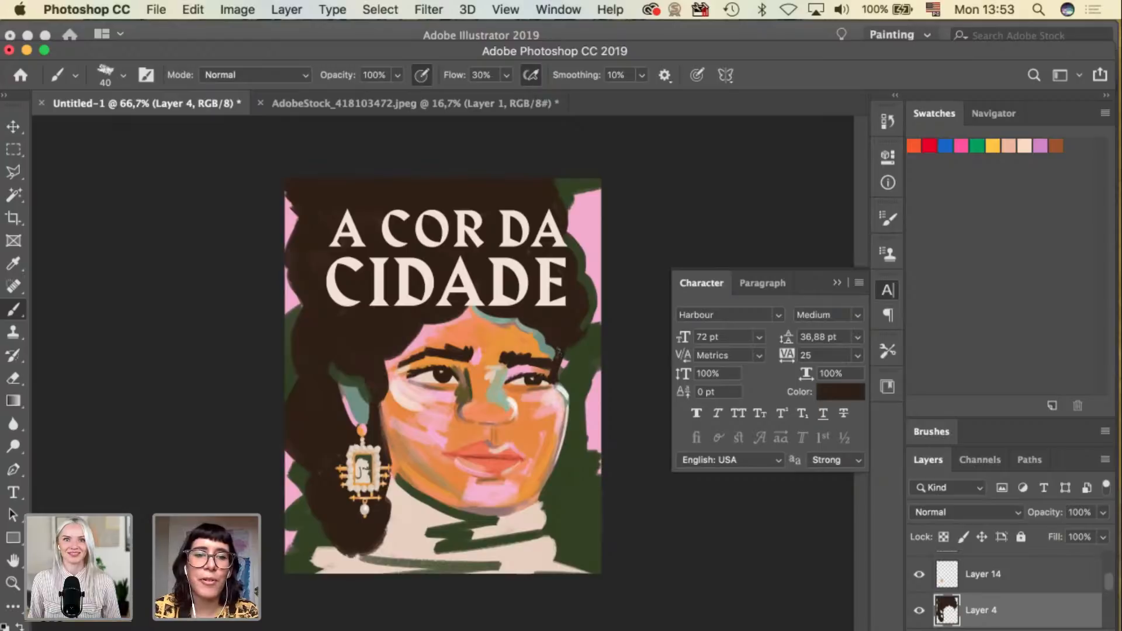
pyautogui.press('v')
# Sample orange from the face, enlarge the brush to 50 and paint orange highlights along both outer edges of the hair.
pyautogui.press('i')
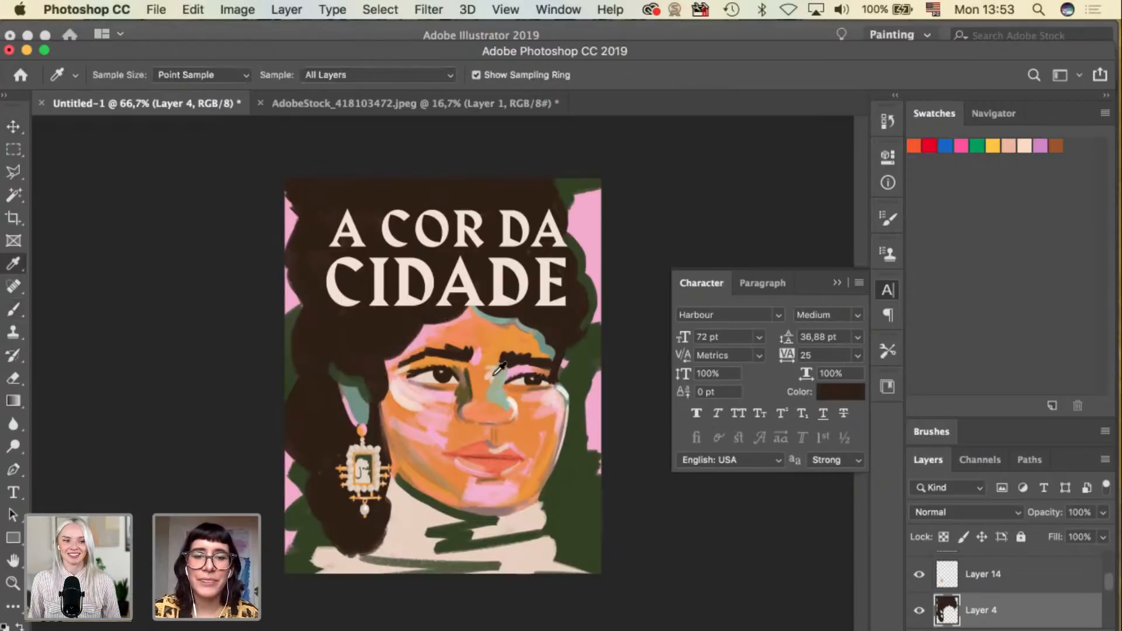
pyautogui.click(452, 362)
pyautogui.click(454, 357)
pyautogui.press('v')
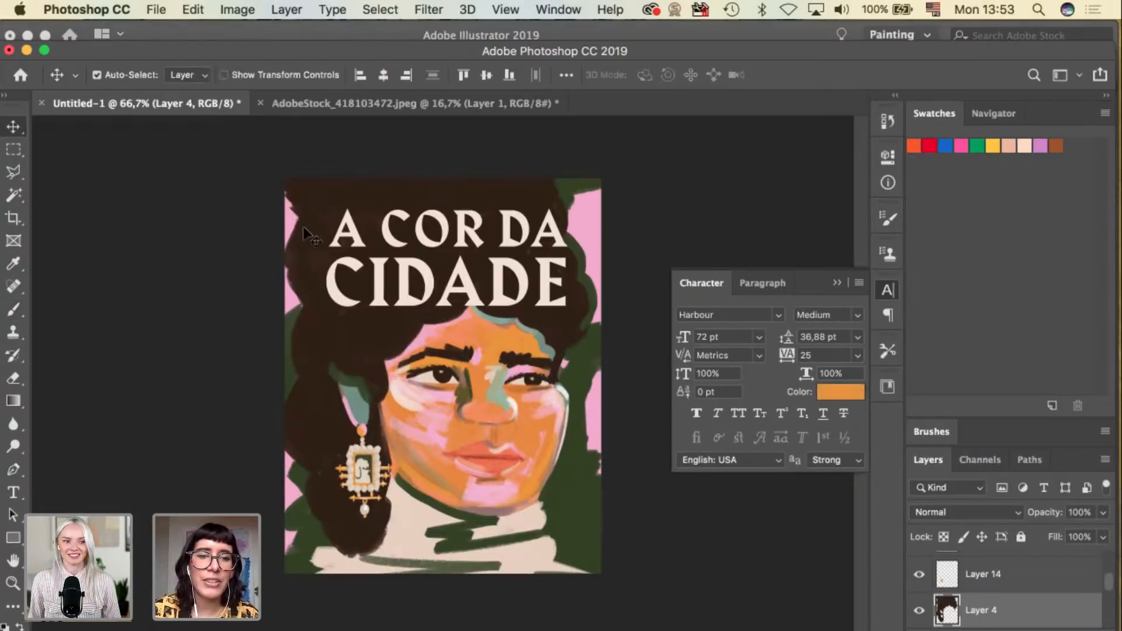
pyautogui.press('b')
pyautogui.press(']')
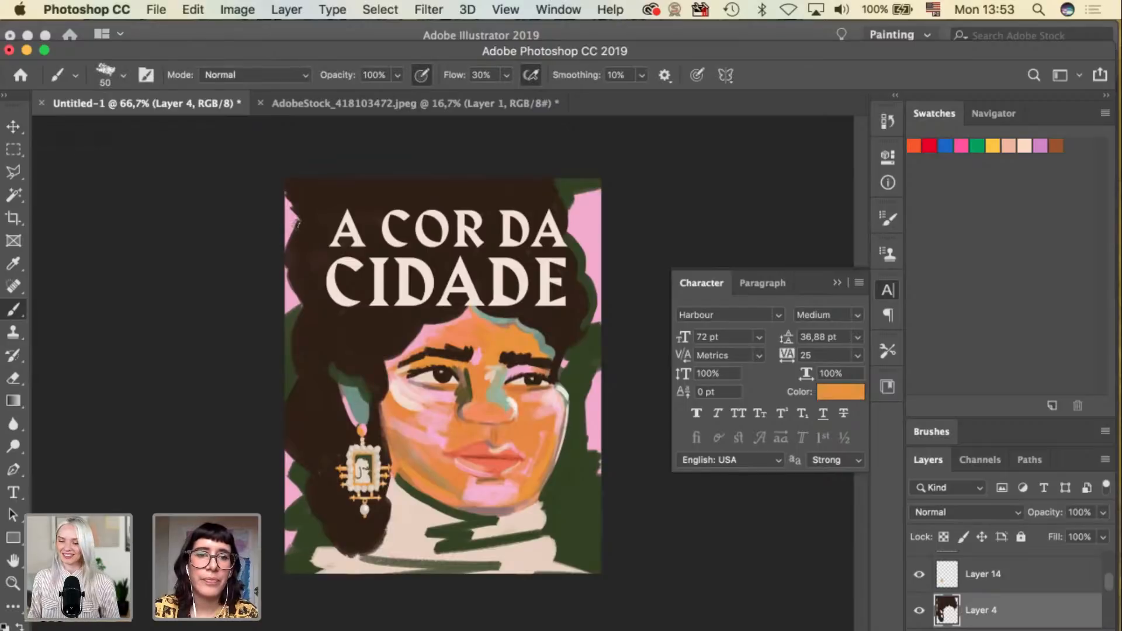
pyautogui.moveTo(307, 304); pyautogui.dragTo(295, 222)
pyautogui.press('super+z')
pyautogui.moveTo(304, 306); pyautogui.dragTo(292, 235)
pyautogui.press('super+z')
pyautogui.moveTo(303, 307); pyautogui.dragTo(292, 240)
pyautogui.moveTo(302, 313); pyautogui.dragTo(322, 366)
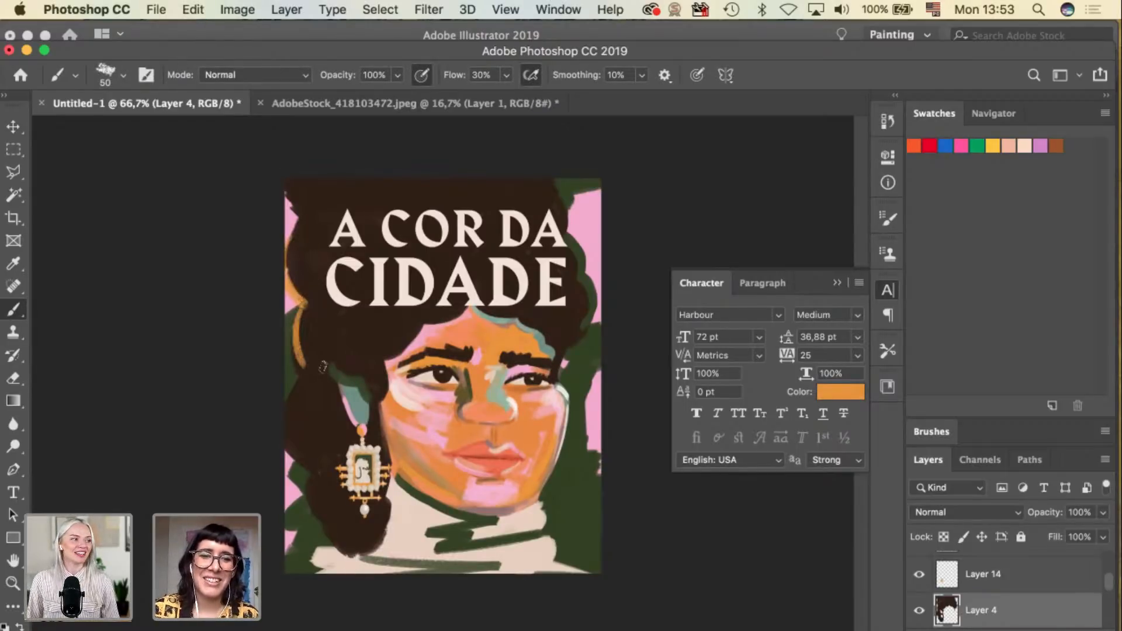
pyautogui.press('super+v')
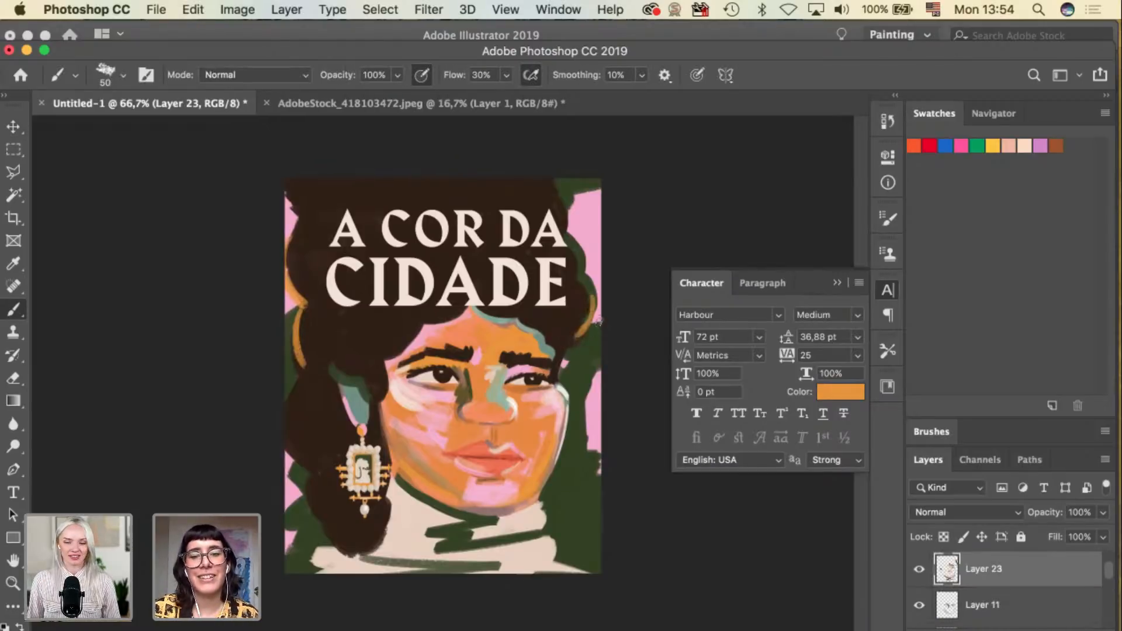
# Sample the background pink, enlarge the brush to 80 and paint pink across the cover's top-left corner on Layer 23.
pyautogui.keyDown('alt'); pyautogui.click(598, 229); pyautogui.keyUp('alt')
pyautogui.press(']')
pyautogui.press(']')
pyautogui.press(']')
pyautogui.moveTo(295, 187)
pyautogui.mouseDown()
pyautogui.moveTo(382, 171)
pyautogui.moveTo(284, 179)
pyautogui.moveTo(315, 168)
pyautogui.moveTo(427, 175)
pyautogui.mouseUp()
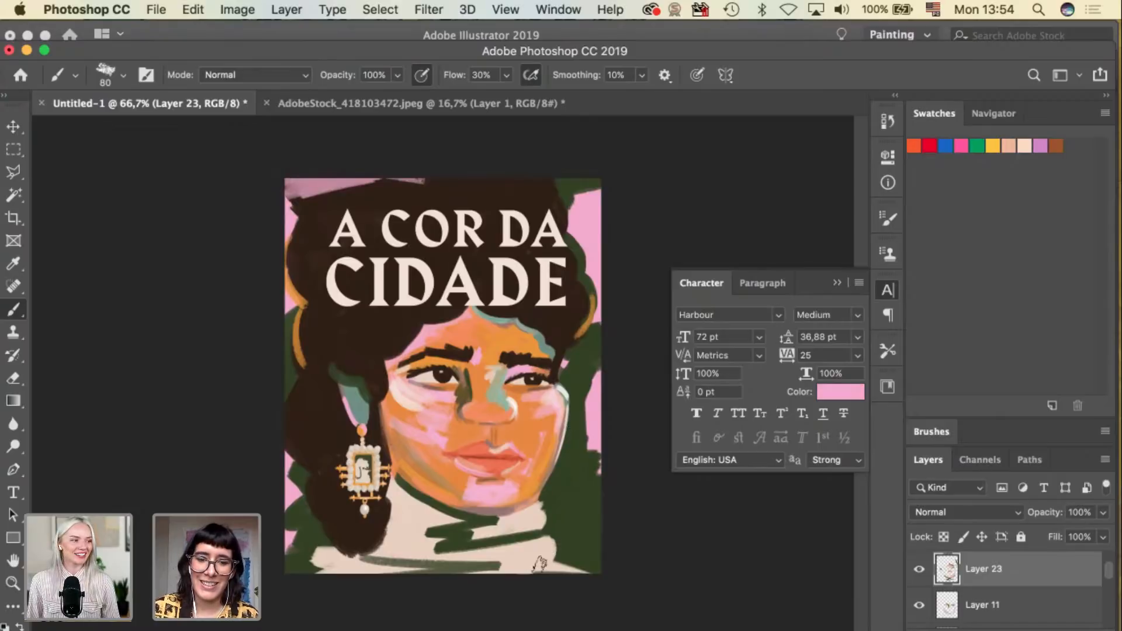
# Paint pink strokes at the lower right of the turtleneck on Layer 23 and reduce the brush size to 40.
pyautogui.press('super+z')
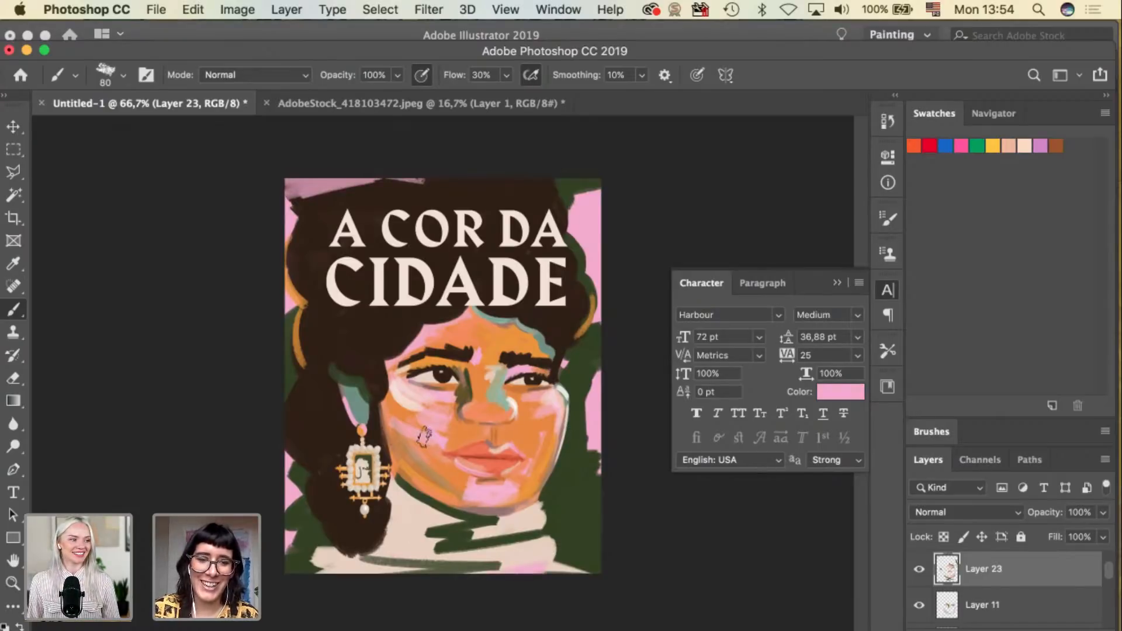
pyautogui.moveTo(657, 580); pyautogui.dragTo(561, 558)
pyautogui.press('super+z')
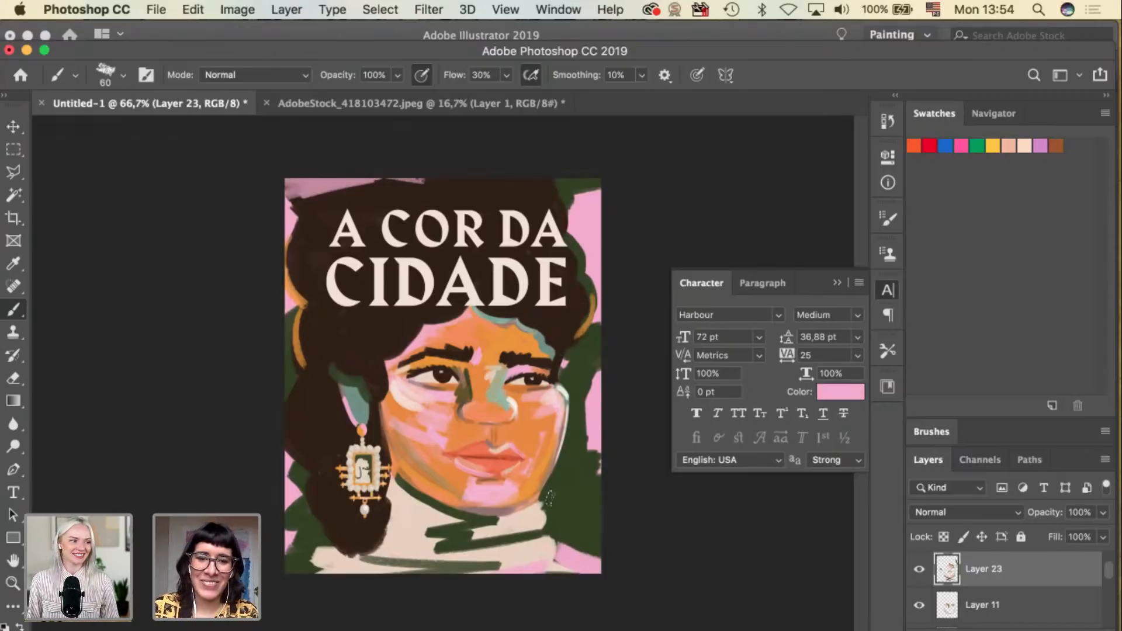
pyautogui.press('[')
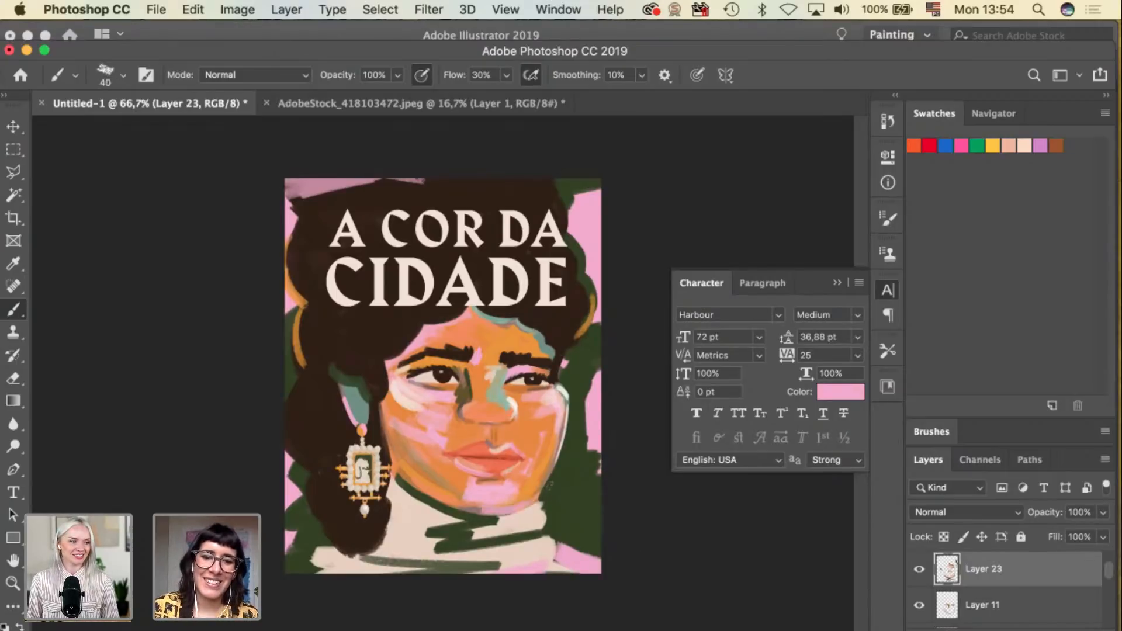
# Sample dark orange from the nose, reduce the brush size to 20 and paint along the nose's lower-left edge.
pyautogui.press('i')
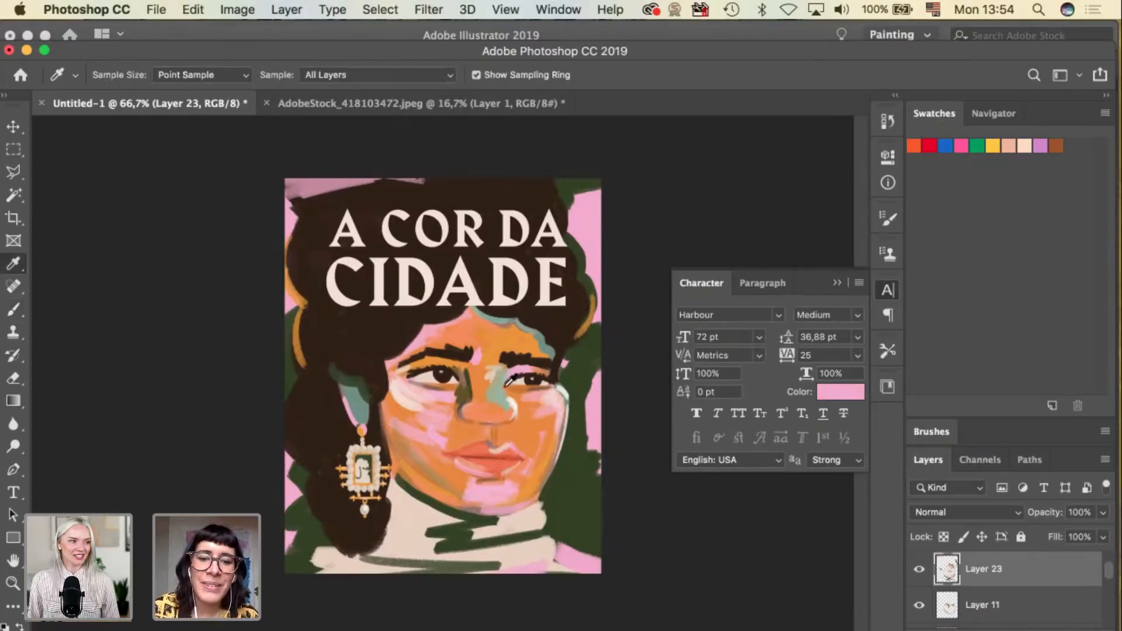
pyautogui.click(452, 384)
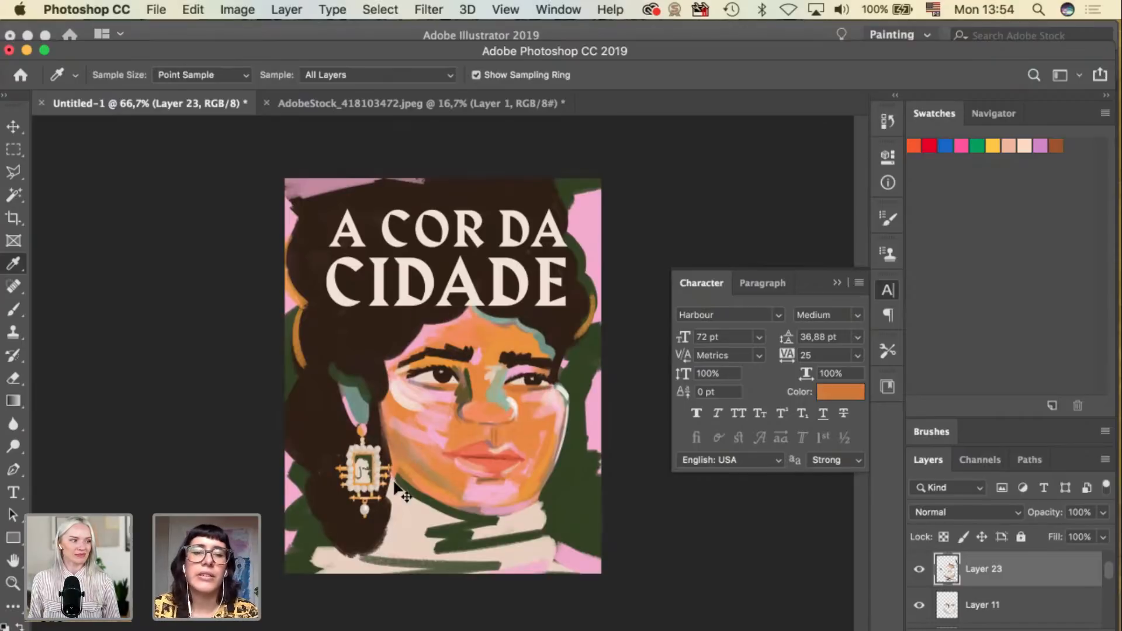
pyautogui.press('super+1')
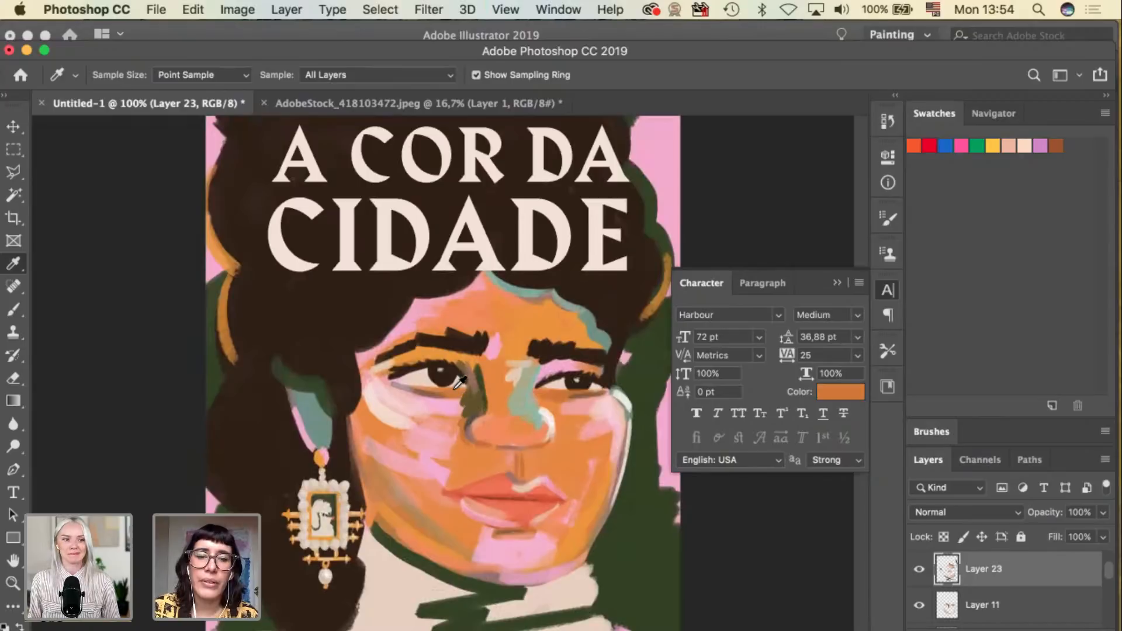
pyautogui.click(544, 440)
pyautogui.press('b')
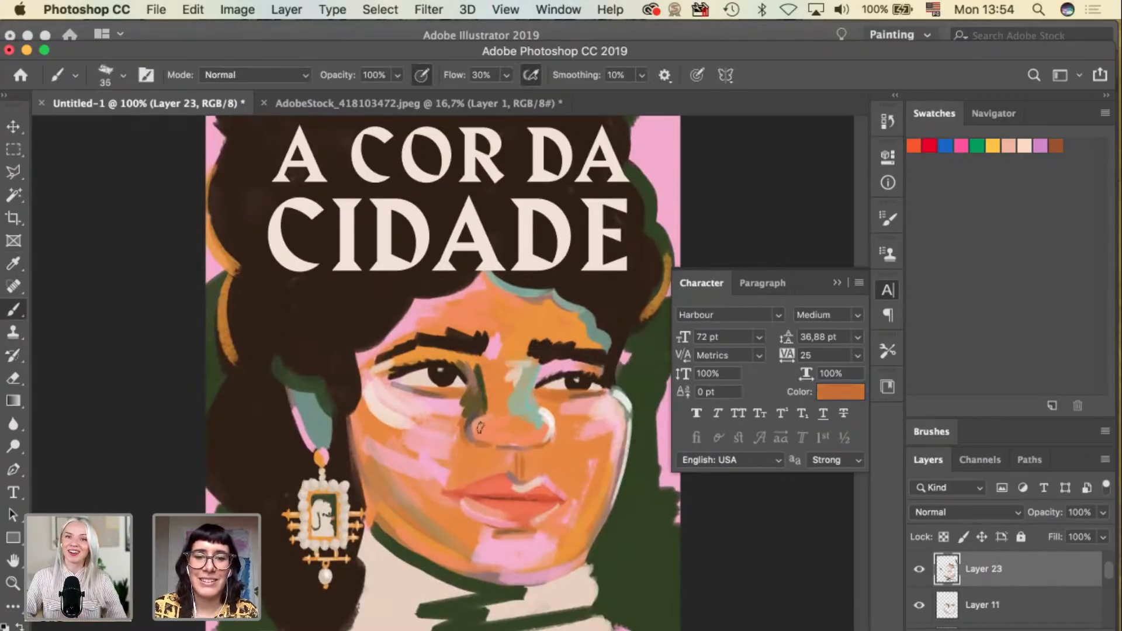
pyautogui.moveTo(473, 427); pyautogui.dragTo(506, 442)
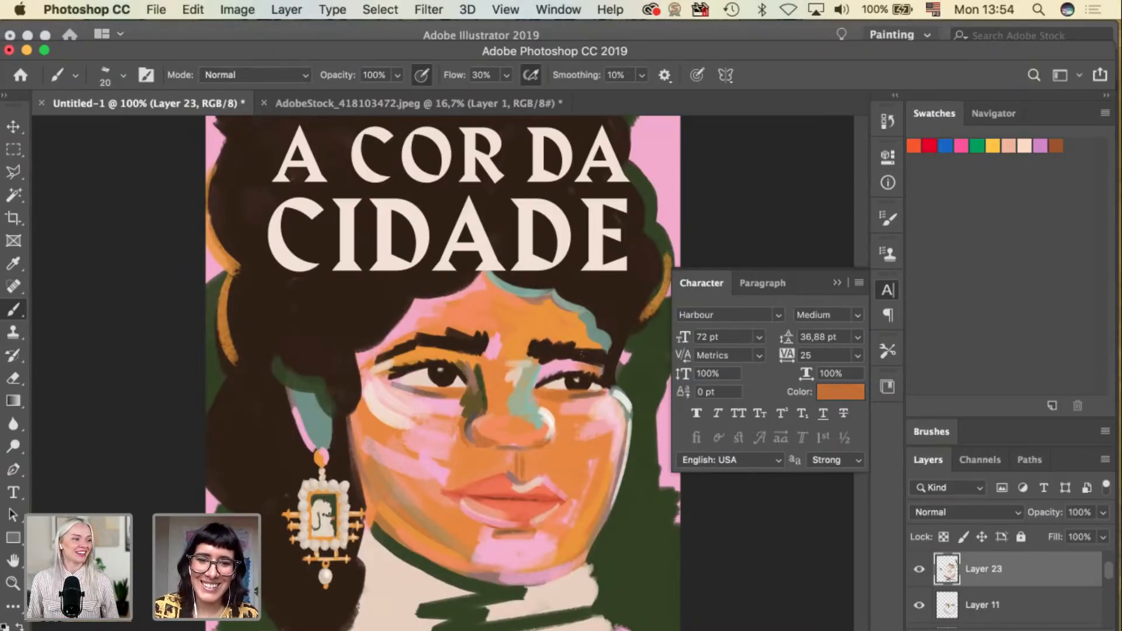
pyautogui.press('v')
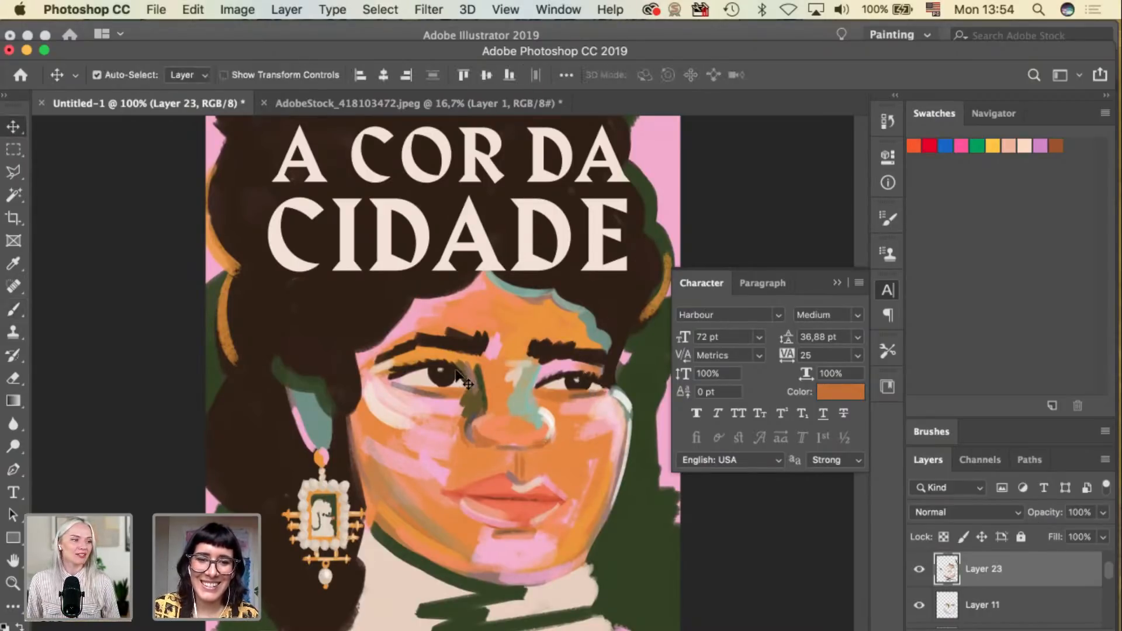
# Select the eyes on Layer 9, sample pale pink from the nose bridge, and pick a lighter tint of it for the brush.
pyautogui.click(426, 383)
pyautogui.press('i')
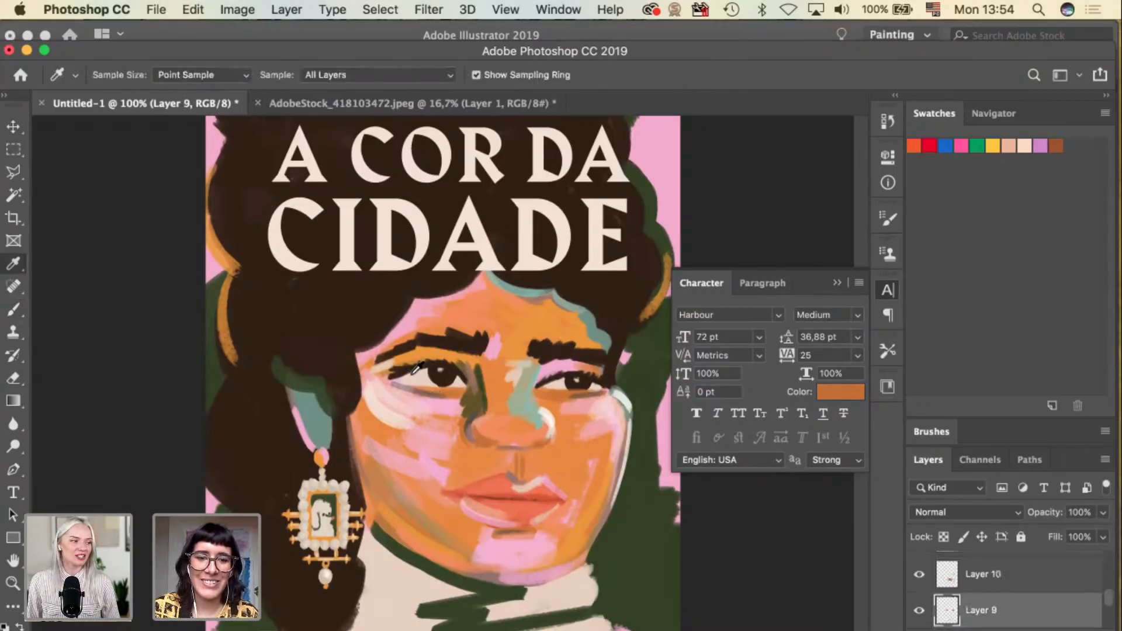
pyautogui.click(522, 376)
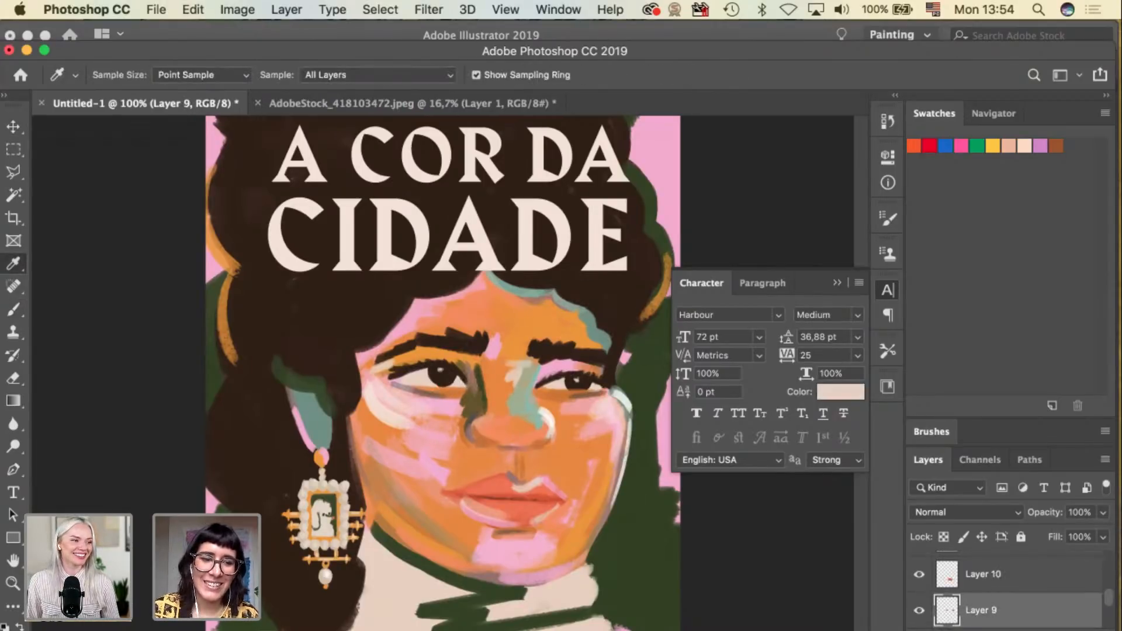
pyautogui.click(9, 630)
pyautogui.click(638, 429)
pyautogui.click(952, 404)
pyautogui.press('b')
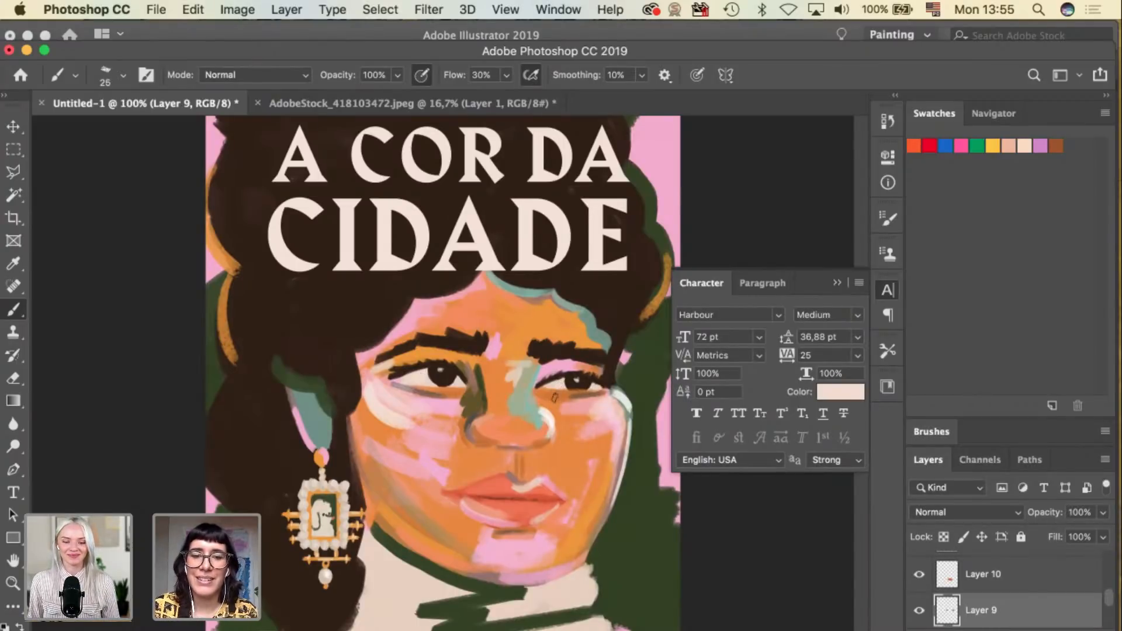
# Sample orange below the eye and coral from the lips, then pick a lighter coral at H 17, S 60, B 96.
pyautogui.press('i')
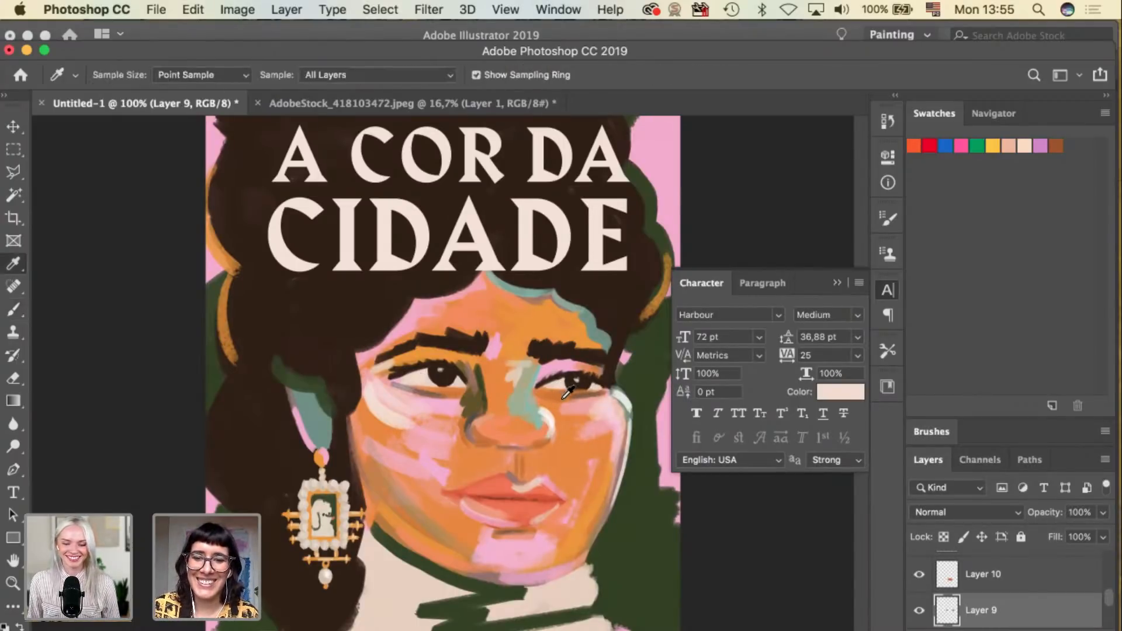
pyautogui.click(562, 396)
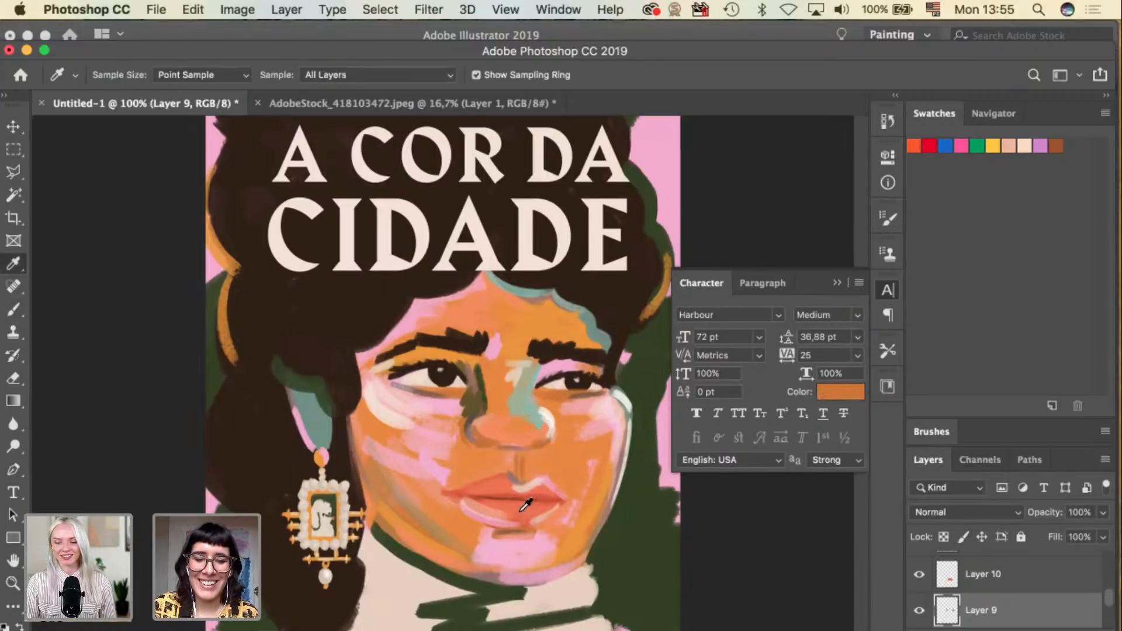
pyautogui.click(484, 496)
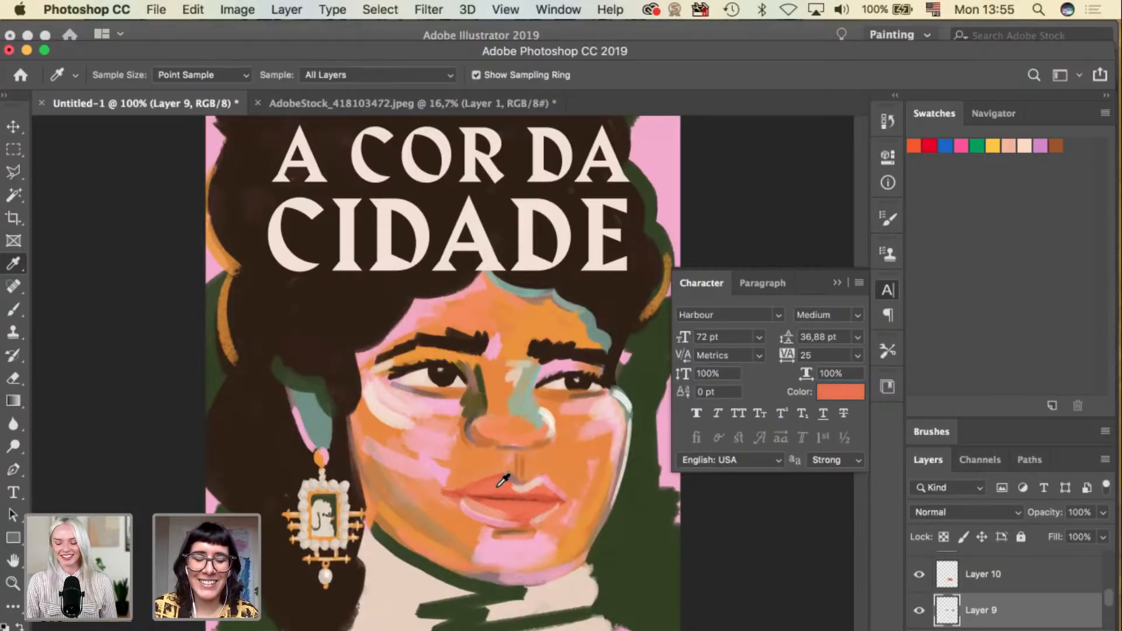
pyautogui.click(9, 630)
pyautogui.click(733, 427)
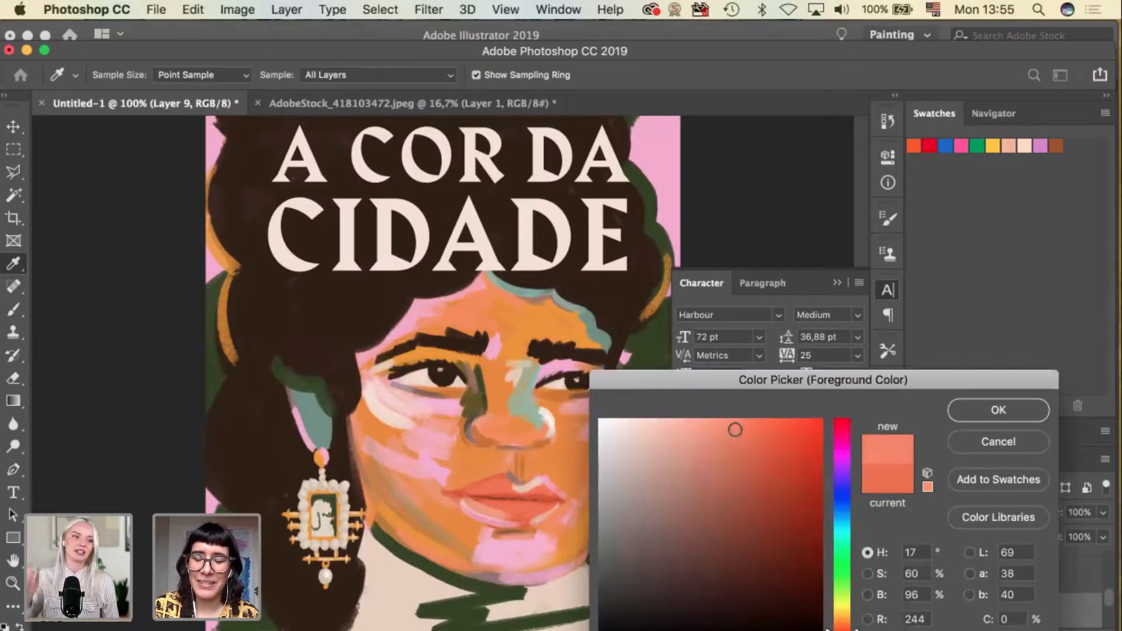
pyautogui.click(952, 405)
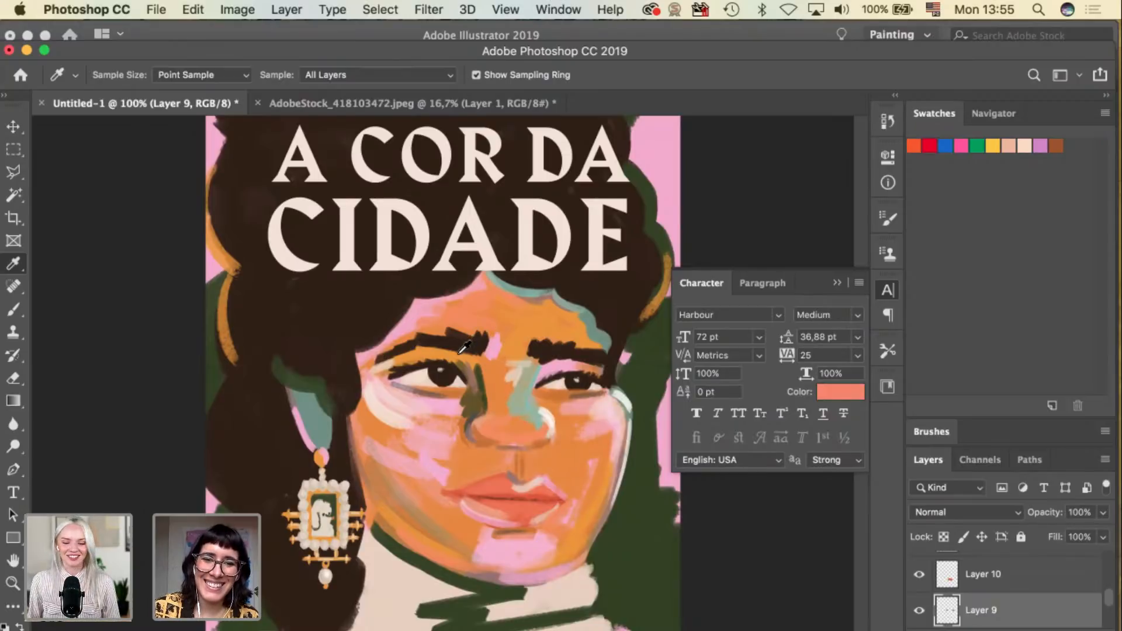
# Resample the lip coral and shift the foreground color to a bright orange at about H 30, S 87, B 95.
pyautogui.click(493, 478)
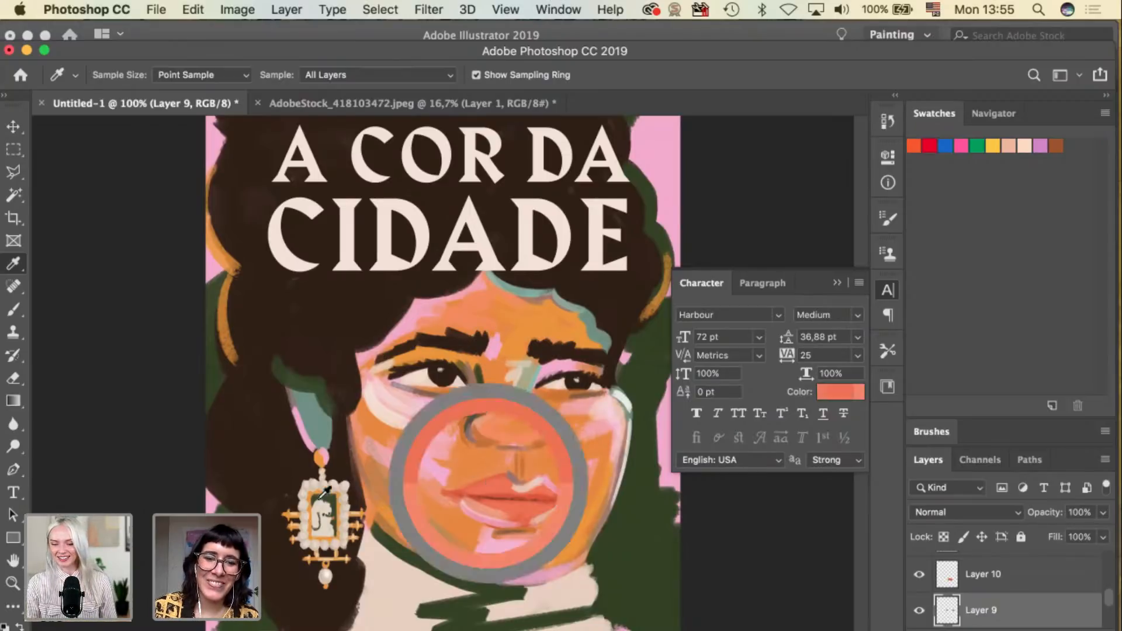
pyautogui.click(841, 392)
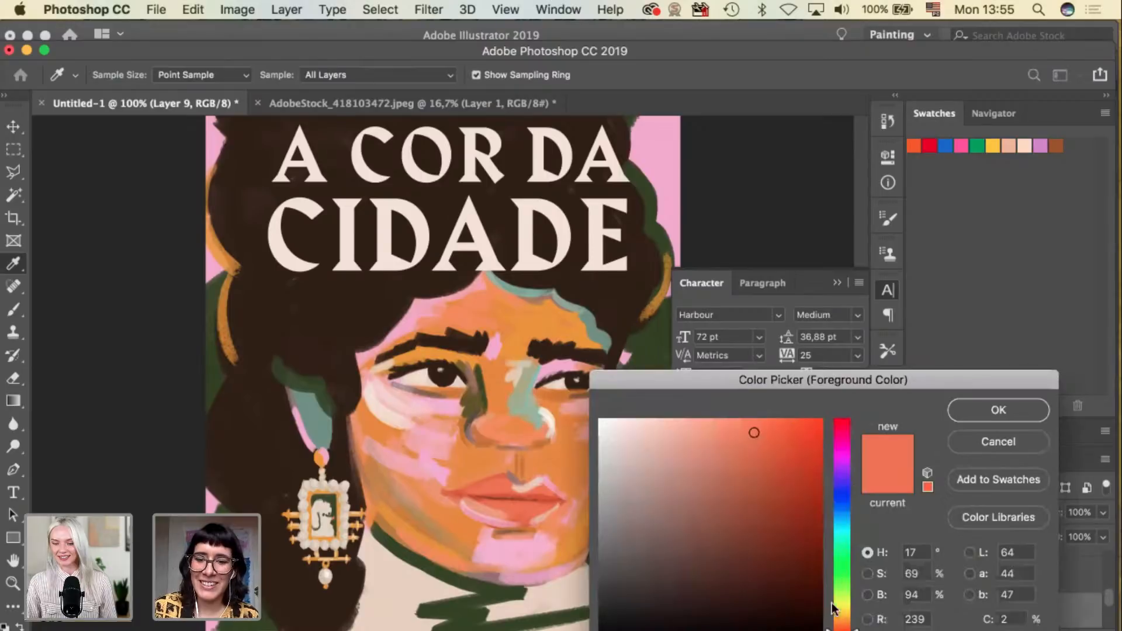
pyautogui.moveTo(839, 627); pyautogui.dragTo(841, 622)
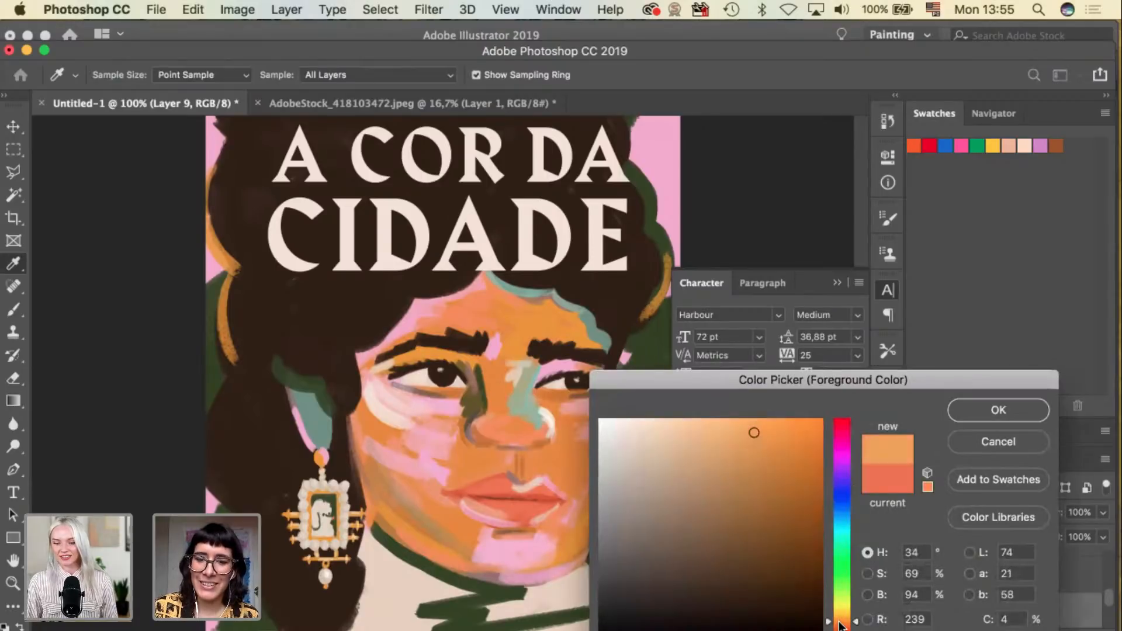
pyautogui.click(793, 431)
pyautogui.click(793, 429)
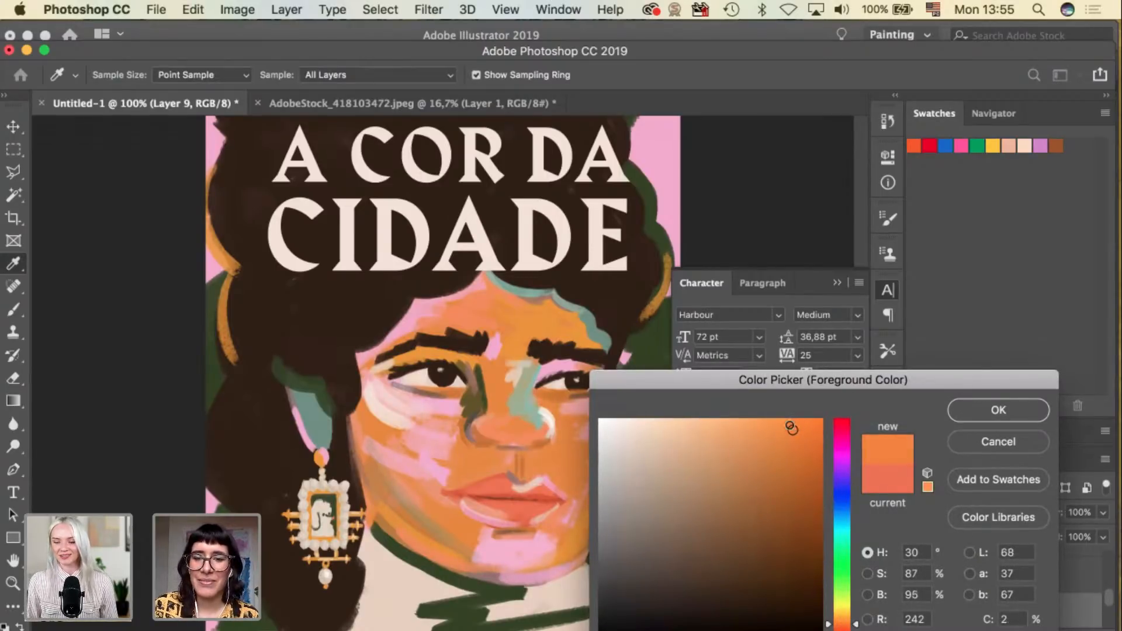
pyautogui.click(987, 412)
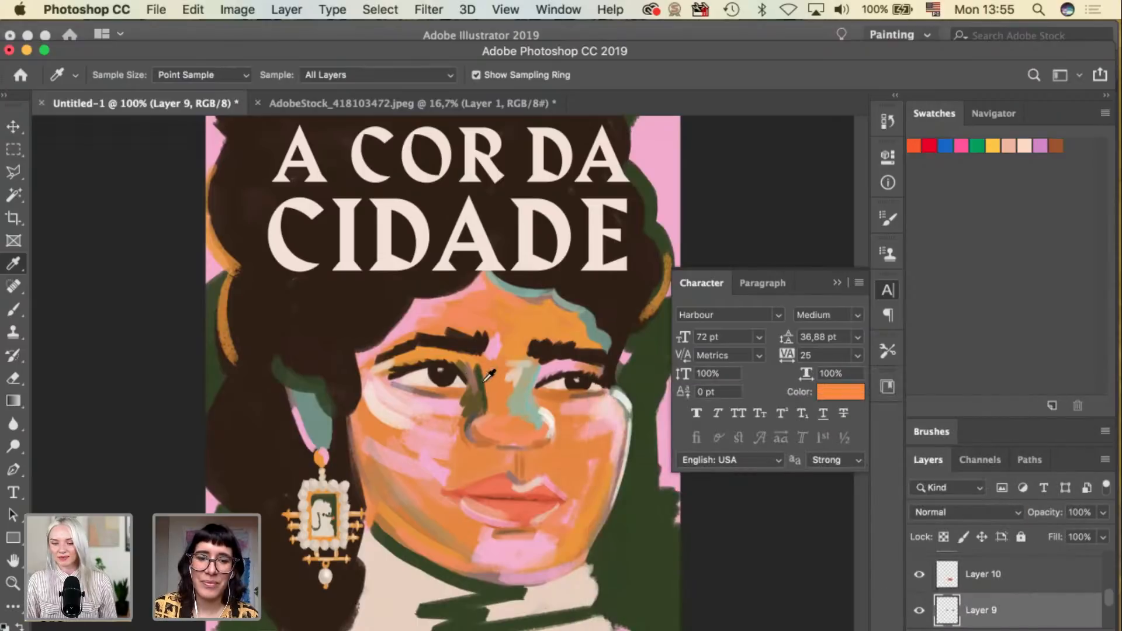
# Paint bright orange strokes on the forehead on Layer 23 and enlarge the brush to 35.
pyautogui.press('v')
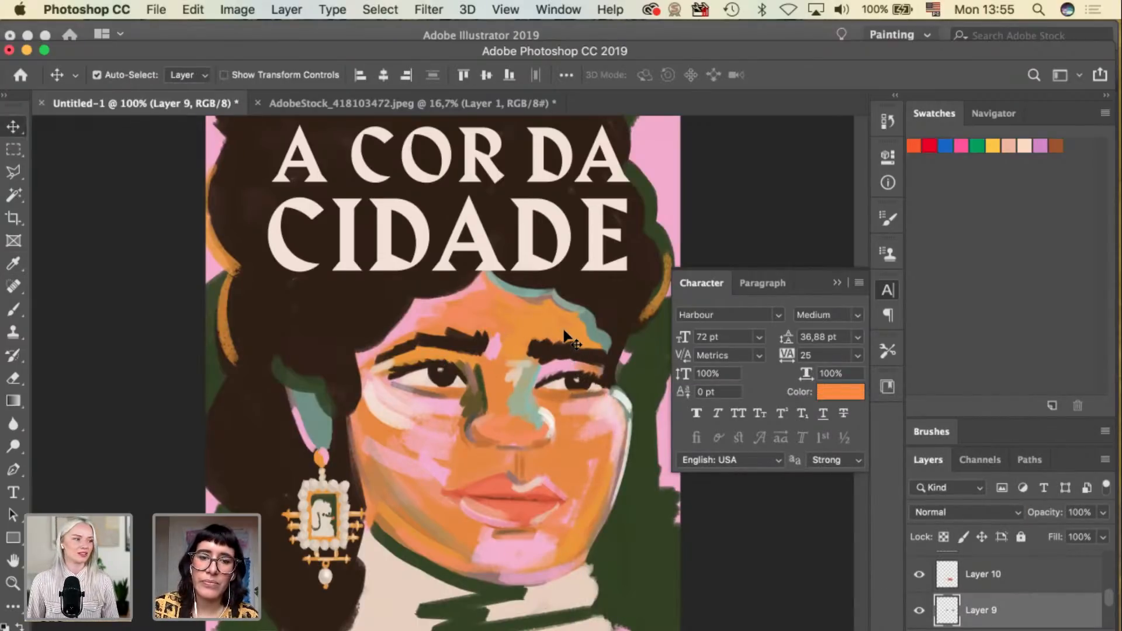
pyautogui.click(570, 339)
pyautogui.press('b')
pyautogui.press(']')
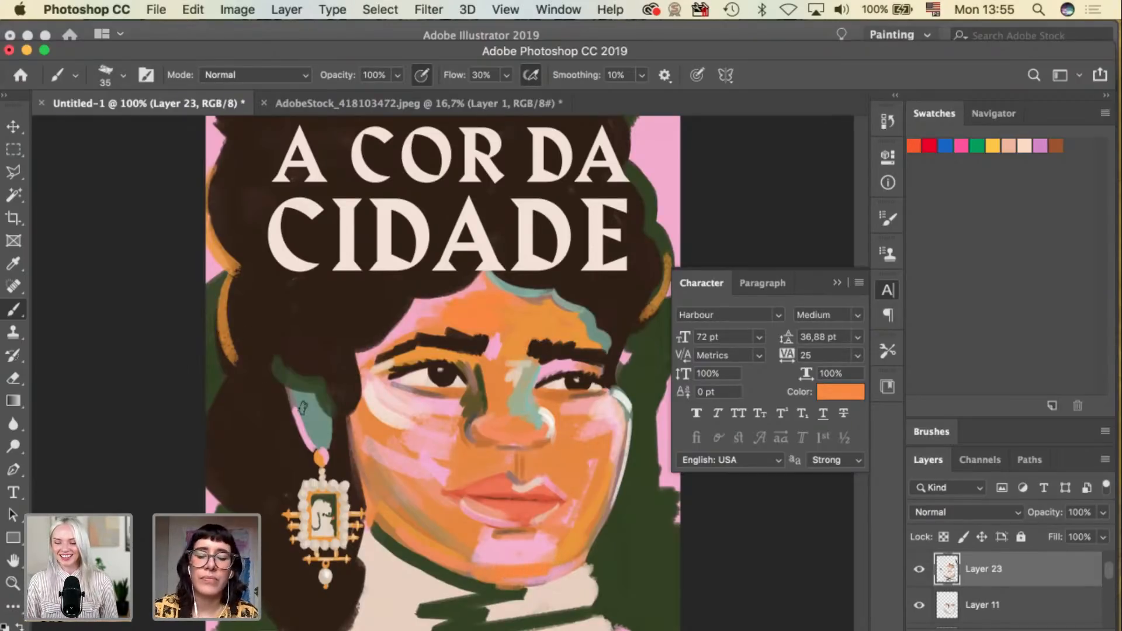
# Reduce the brush size to 20 and paint orange accents along the hair's right edge, the ear and the jawline.
pyautogui.press('[')
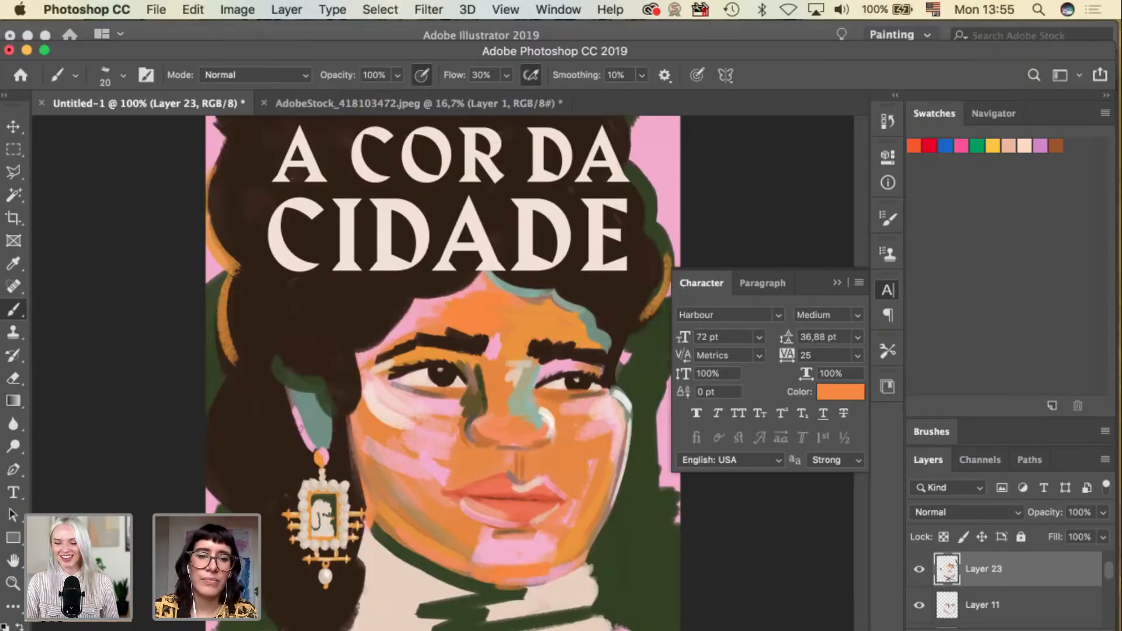
pyautogui.moveTo(660, 272)
pyautogui.mouseDown()
pyautogui.moveTo(629, 322)
pyautogui.moveTo(645, 323)
pyautogui.moveTo(622, 338)
pyautogui.moveTo(647, 330)
pyautogui.mouseUp()
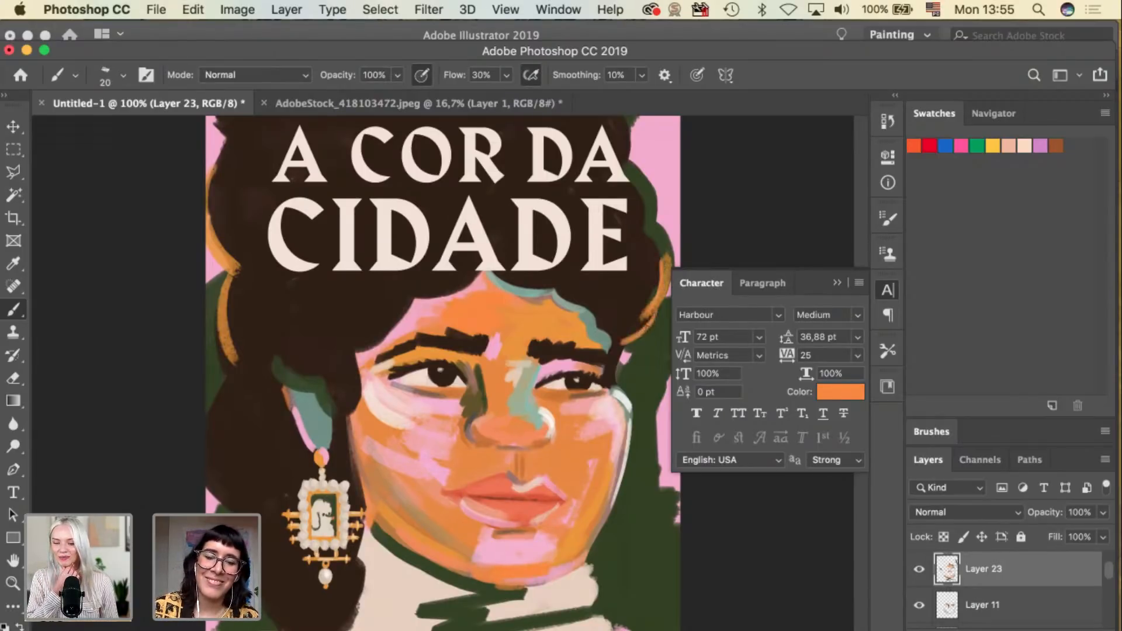
pyautogui.scroll(-2, 591, 496)
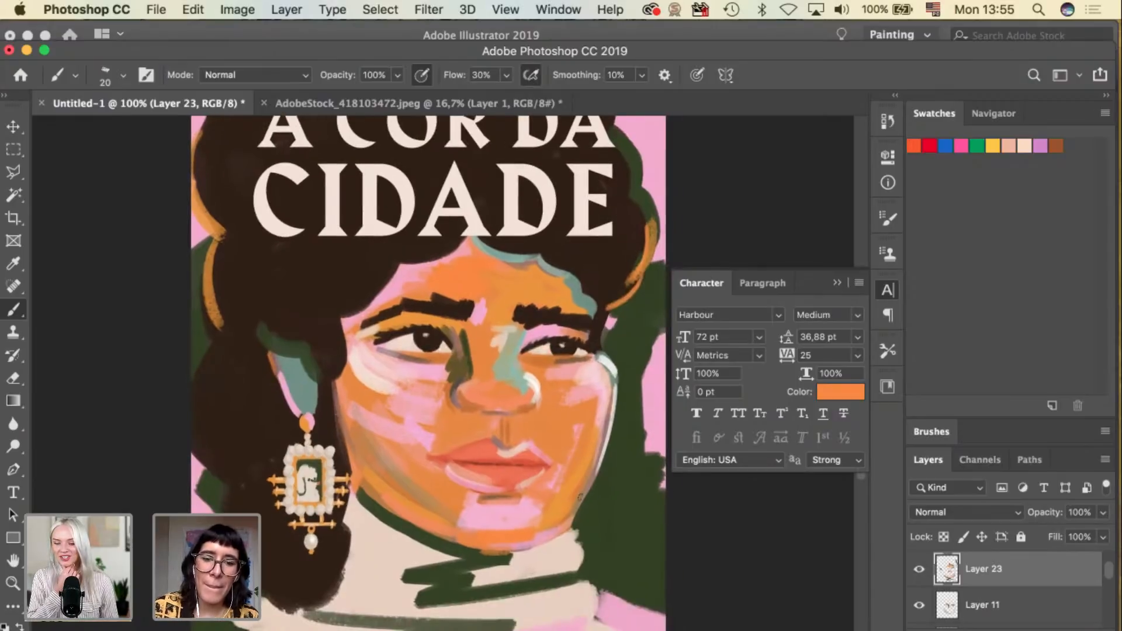
pyautogui.moveTo(568, 516); pyautogui.dragTo(566, 519)
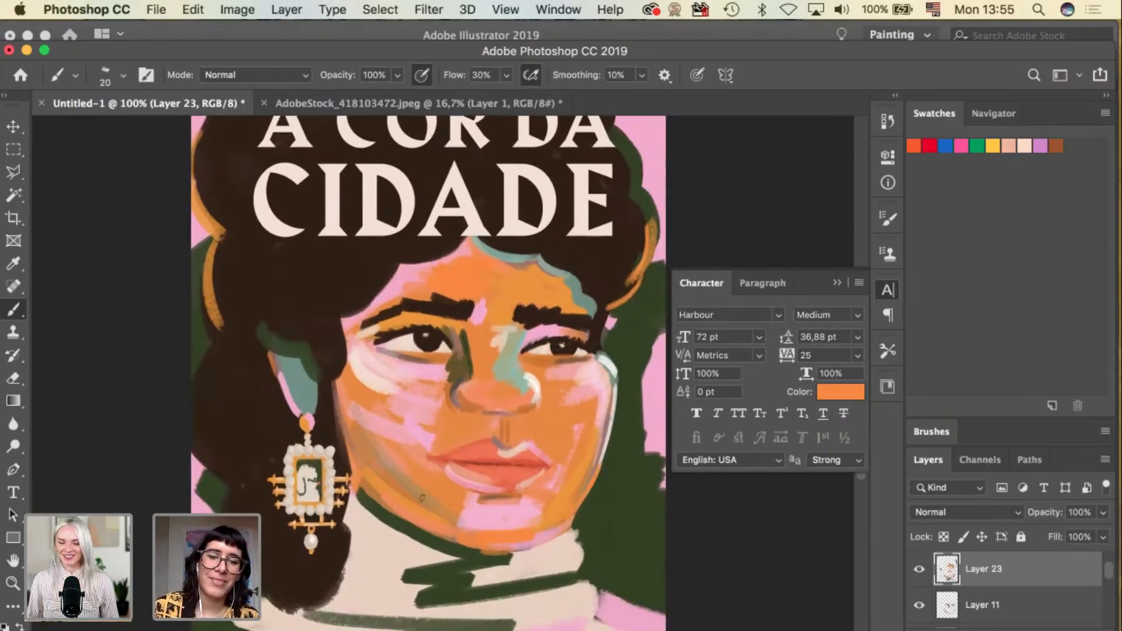
# Sample coral from the lips and orange from the nose, lighten the orange, and enlarge the brush to 35.
pyautogui.press(']')
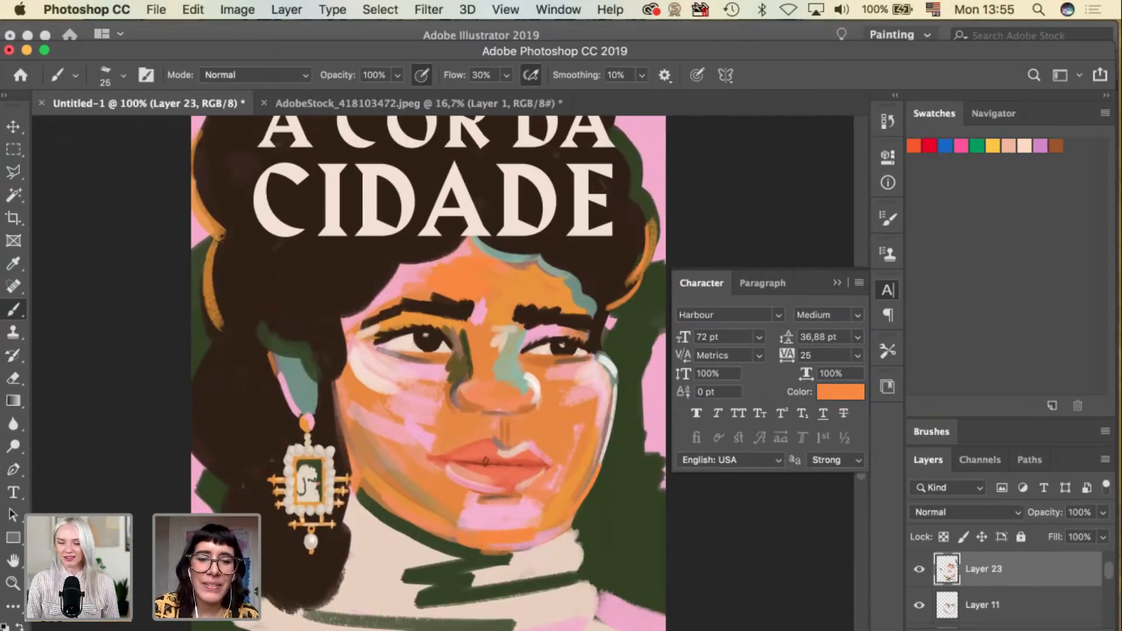
pyautogui.keyDown('alt'); pyautogui.click(498, 473); pyautogui.keyUp('alt')
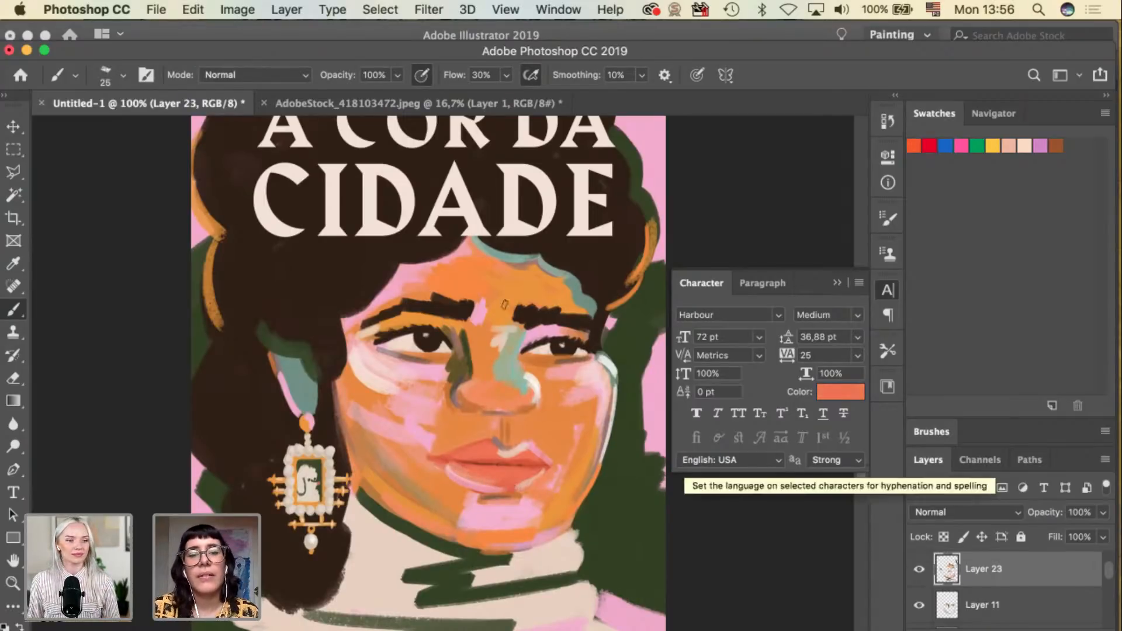
pyautogui.press('i')
pyautogui.click(466, 395)
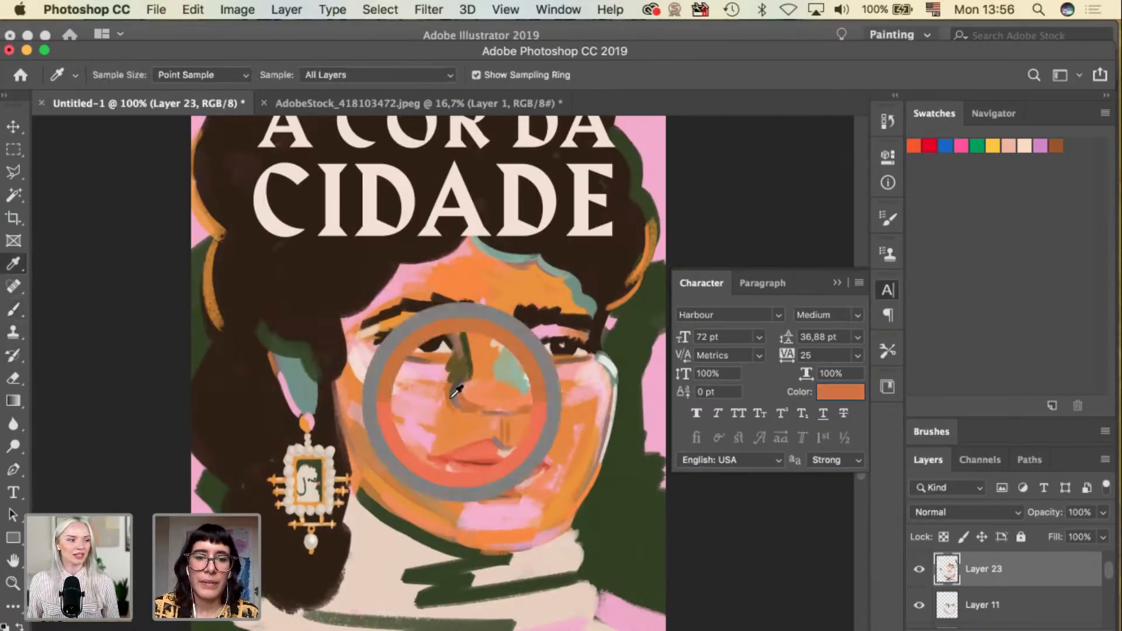
pyautogui.click(840, 392)
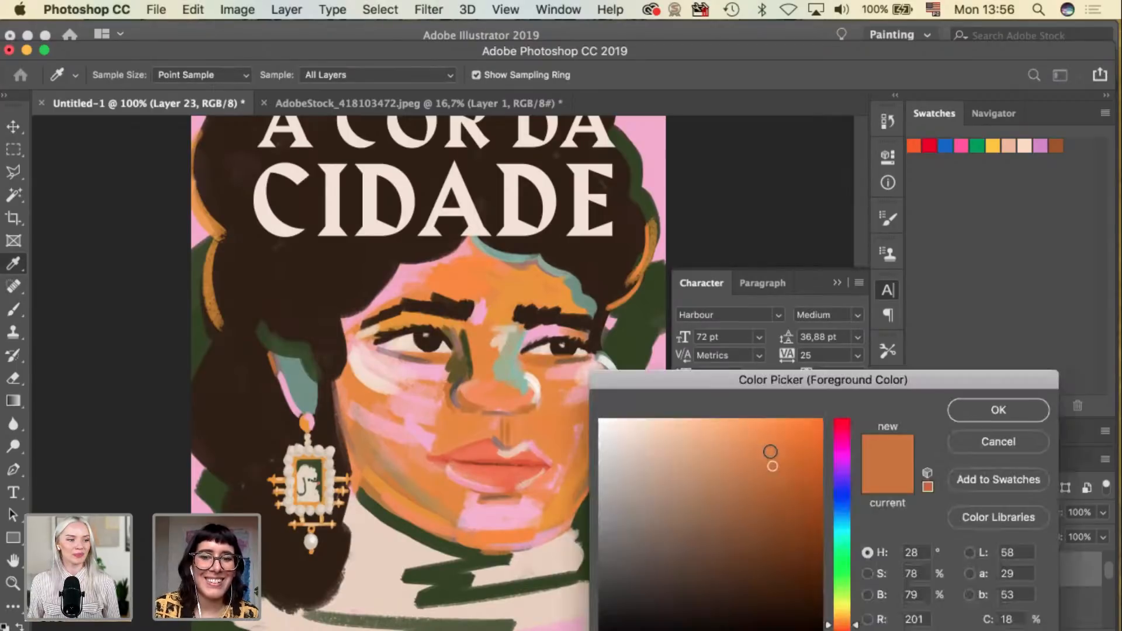
pyautogui.click(979, 405)
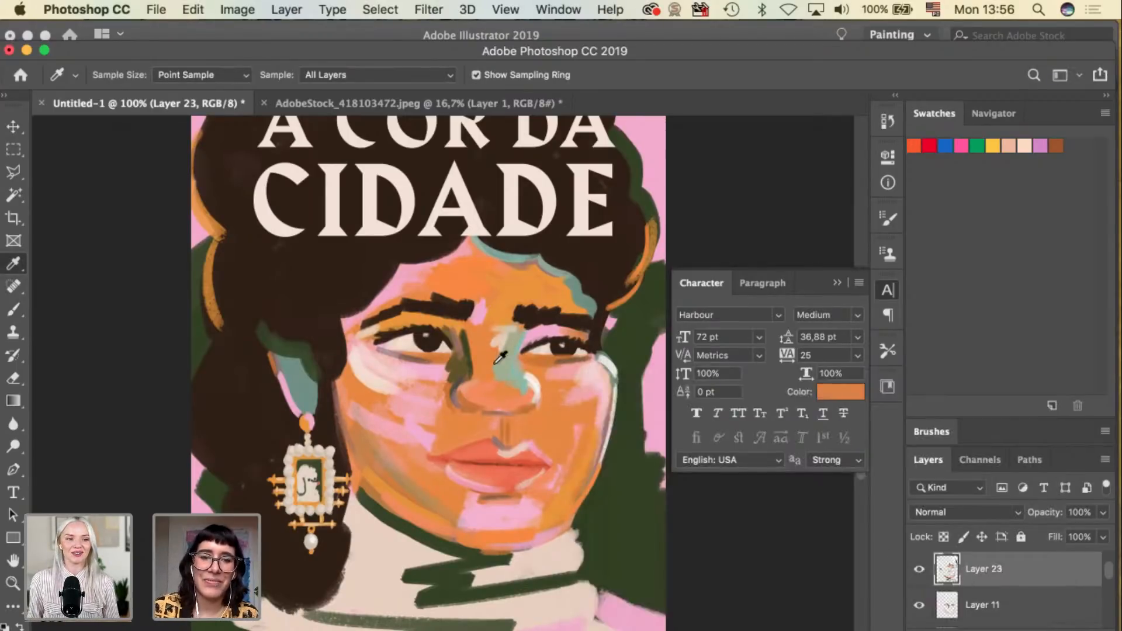
pyautogui.press('b')
pyautogui.press(']')
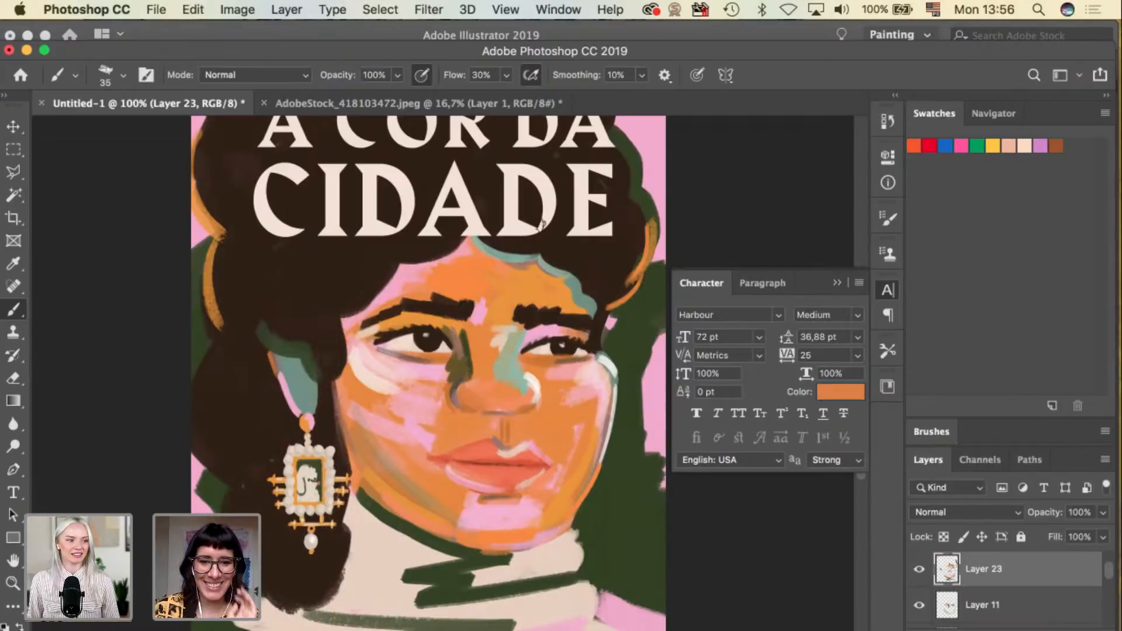
# Sample olive brown from the shadow beside the nose and select the hair on Layer 4.
pyautogui.press('i')
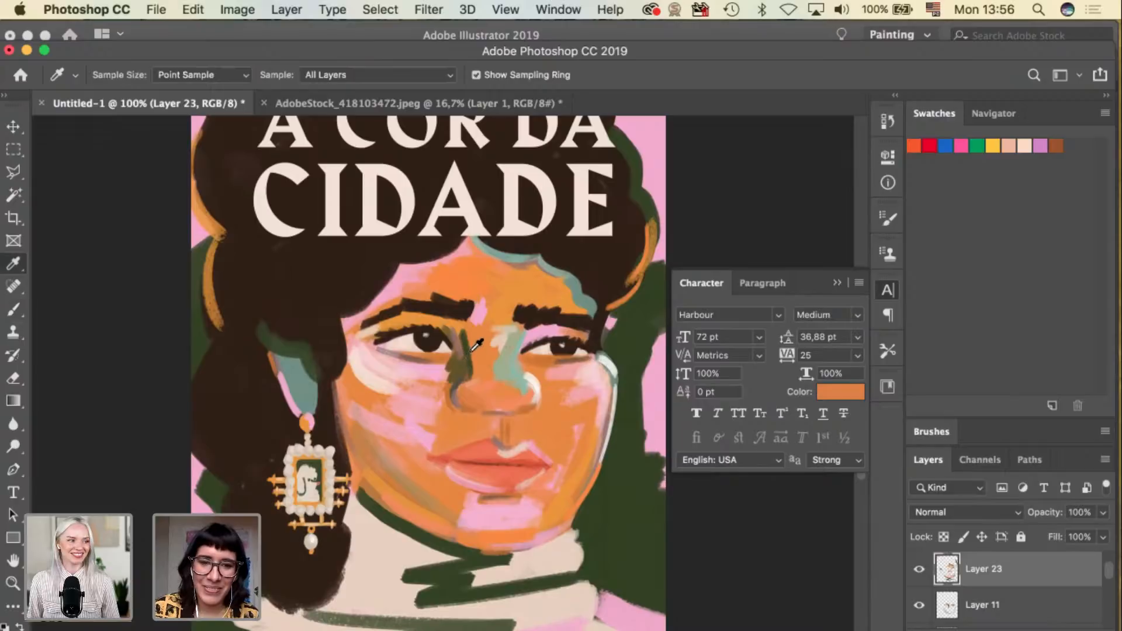
pyautogui.click(457, 367)
pyautogui.click(460, 364)
pyautogui.press('b')
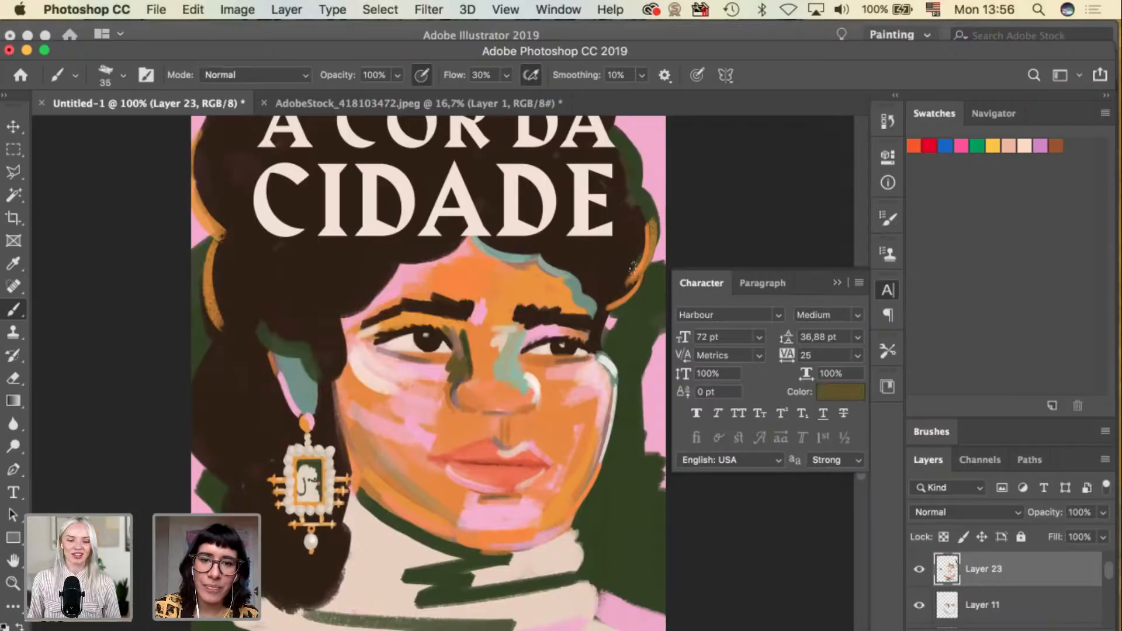
pyautogui.press('v')
pyautogui.click(321, 297)
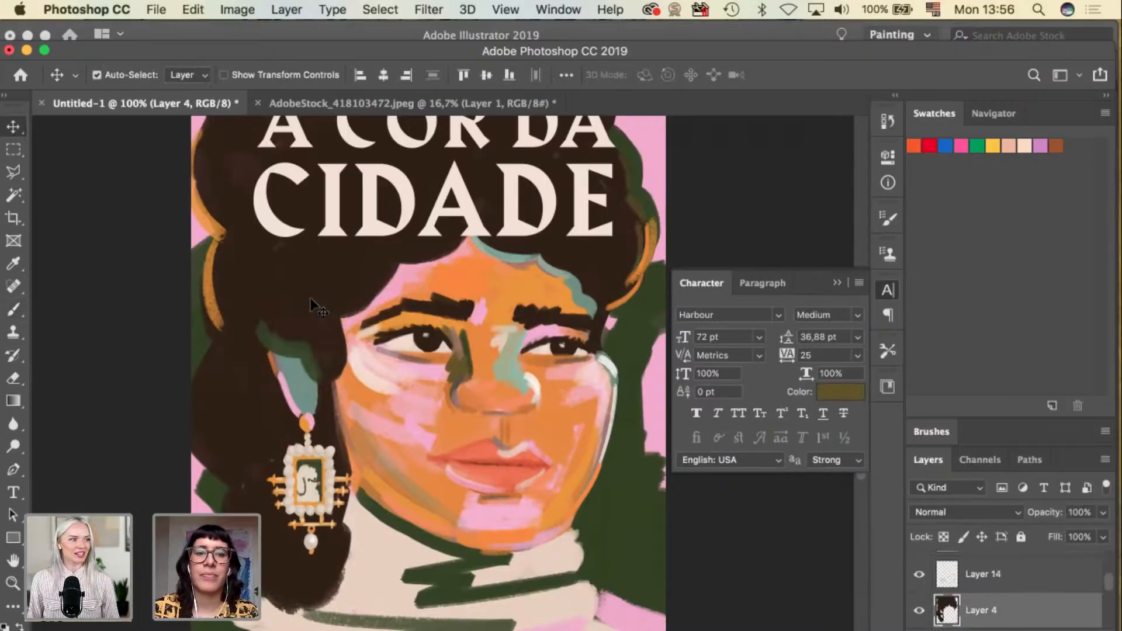
# Paint olive-brown highlights following the hair's curls on Layer 4 with the size 60 brush, undoing an unwanted stroke.
pyautogui.press('super+minus')
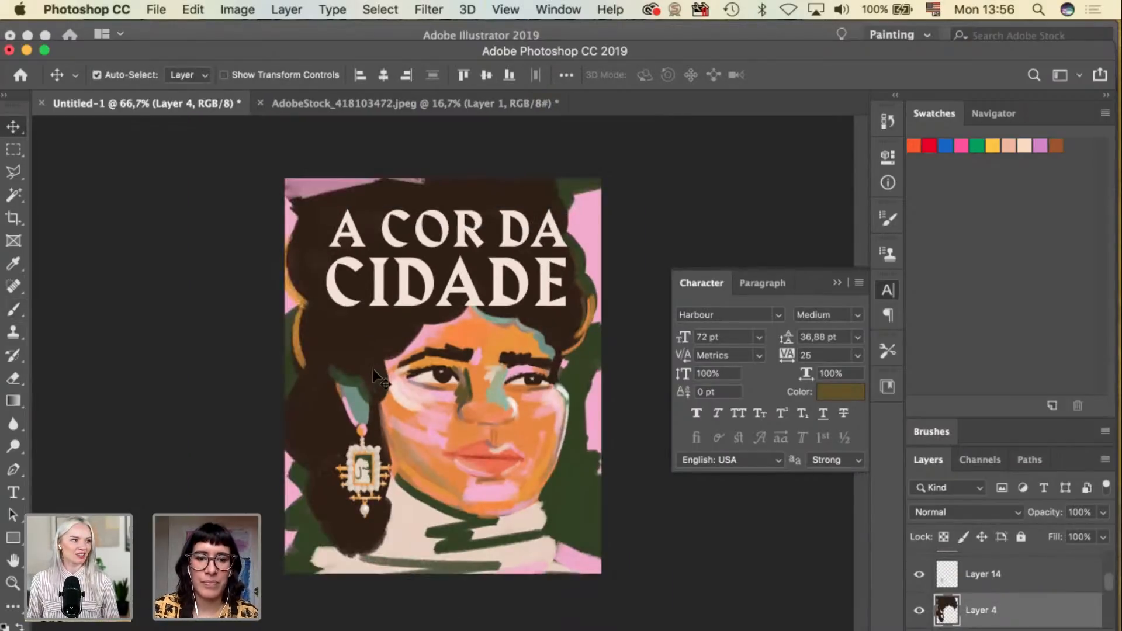
pyautogui.press('b')
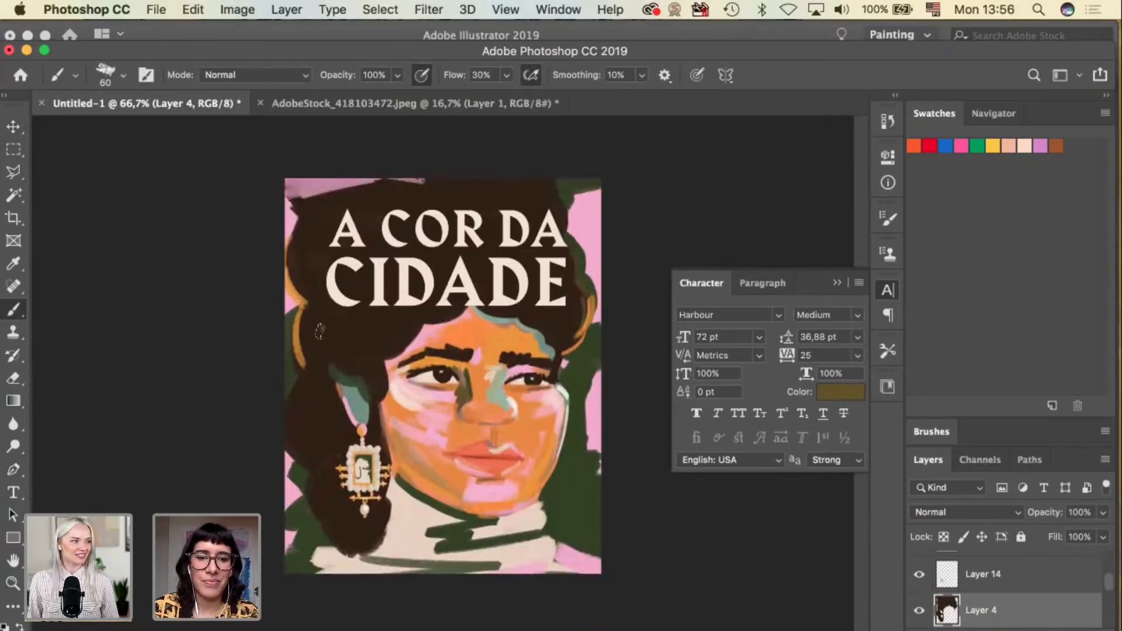
pyautogui.moveTo(289, 418)
pyautogui.mouseDown()
pyautogui.moveTo(323, 463)
pyautogui.moveTo(332, 502)
pyautogui.moveTo(319, 494)
pyautogui.moveTo(340, 532)
pyautogui.moveTo(324, 514)
pyautogui.moveTo(345, 537)
pyautogui.moveTo(332, 527)
pyautogui.moveTo(388, 530)
pyautogui.mouseUp()
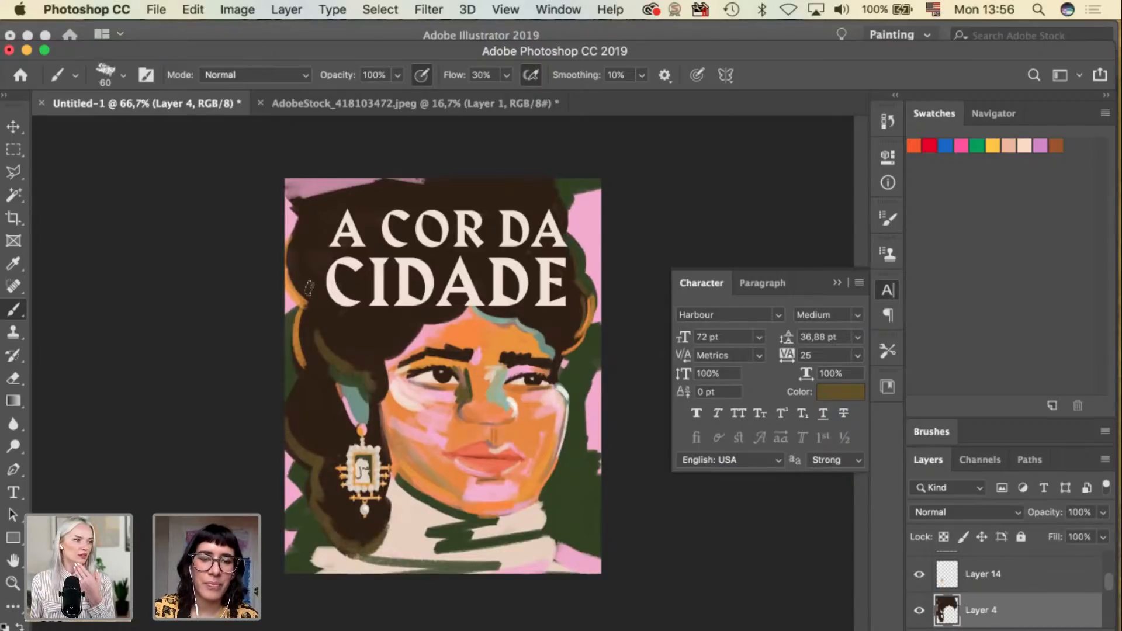
pyautogui.moveTo(301, 234)
pyautogui.mouseDown()
pyautogui.moveTo(317, 274)
pyautogui.moveTo(307, 227)
pyautogui.moveTo(312, 205)
pyautogui.mouseUp()
pyautogui.moveTo(394, 324)
pyautogui.mouseDown()
pyautogui.moveTo(361, 342)
pyautogui.moveTo(384, 356)
pyautogui.moveTo(368, 362)
pyautogui.moveTo(349, 329)
pyautogui.moveTo(374, 357)
pyautogui.moveTo(339, 340)
pyautogui.moveTo(376, 366)
pyautogui.moveTo(374, 423)
pyautogui.mouseUp()
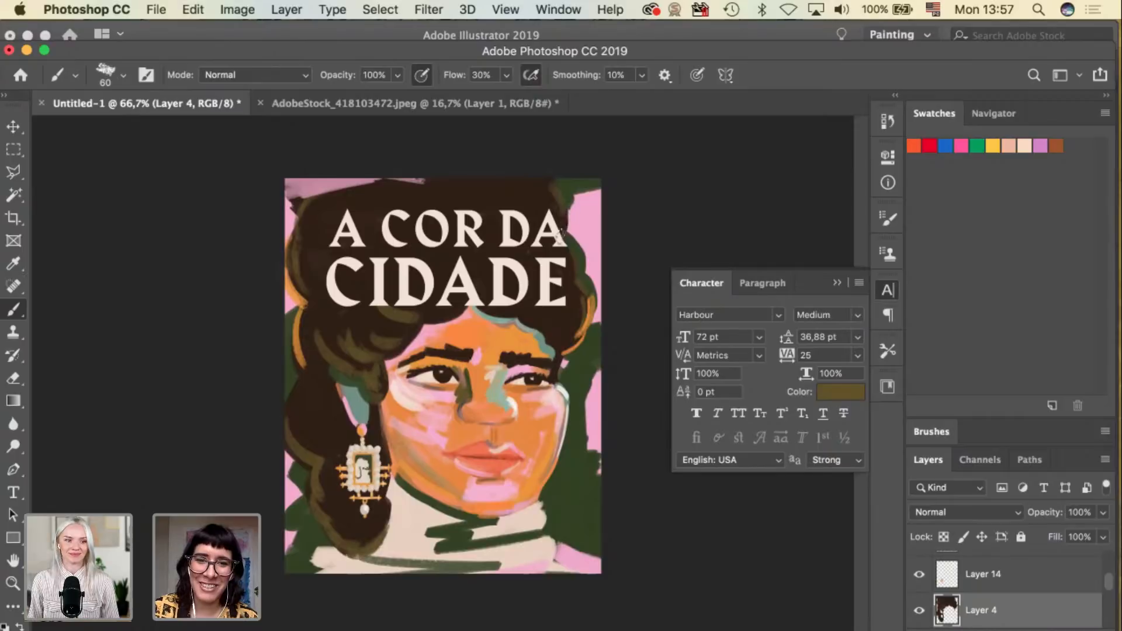
pyautogui.press('super+z')
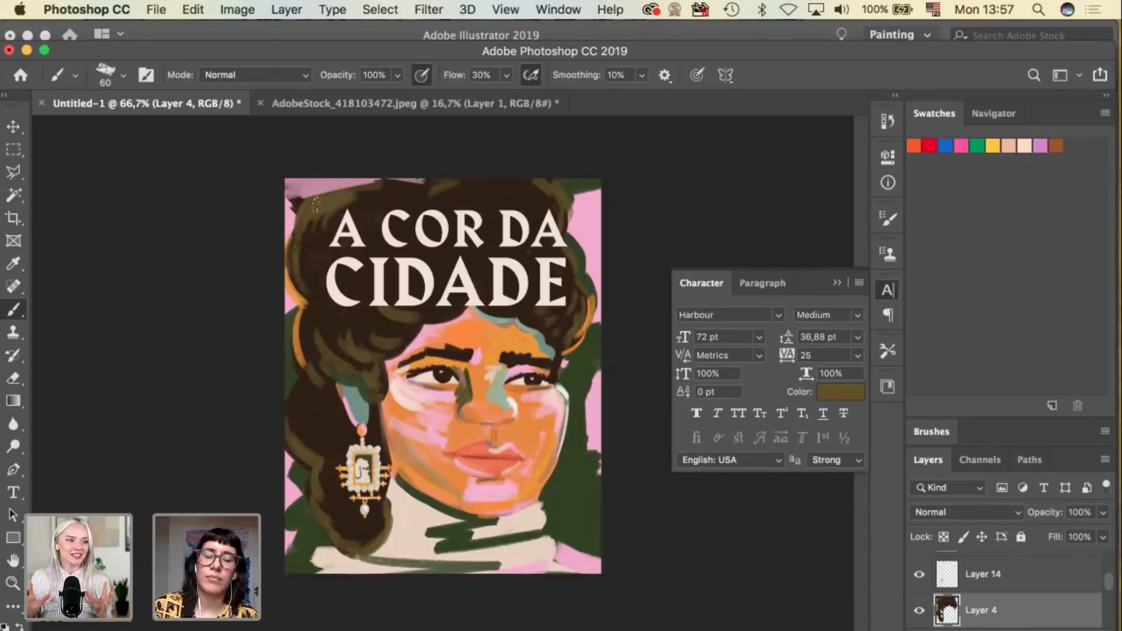
# Sample teal from the ear shadow above the earring and paint teal strokes beside the collar's right side on Layer 24.
pyautogui.keyDown('super'); pyautogui.click(337, 190); pyautogui.keyUp('super')
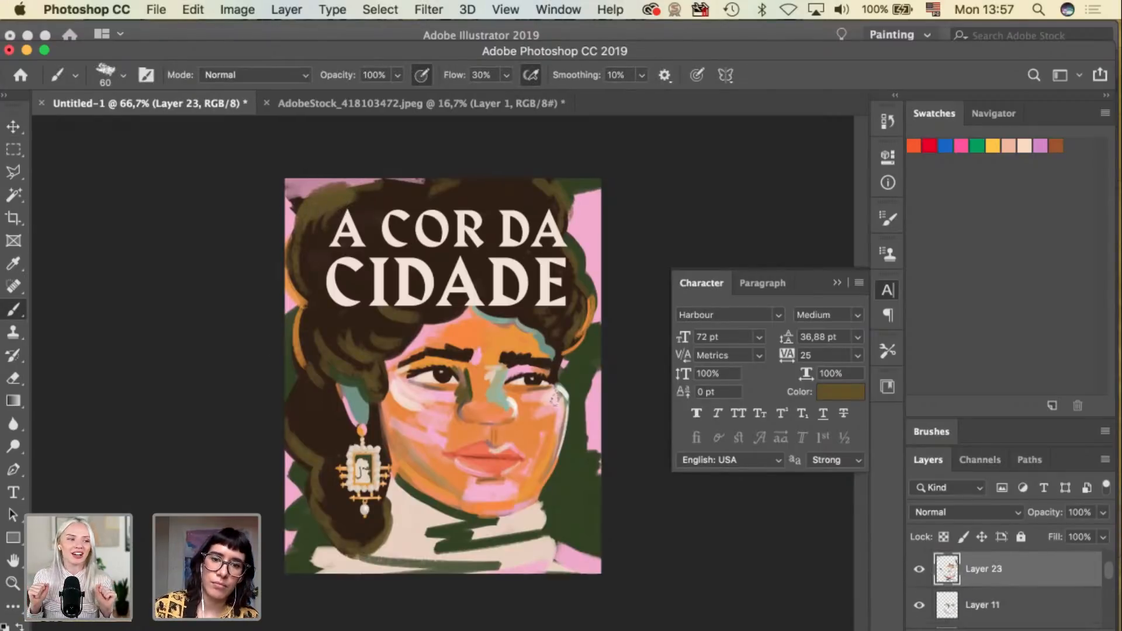
pyautogui.keyDown('super'); pyautogui.click(586, 546); pyautogui.keyUp('super')
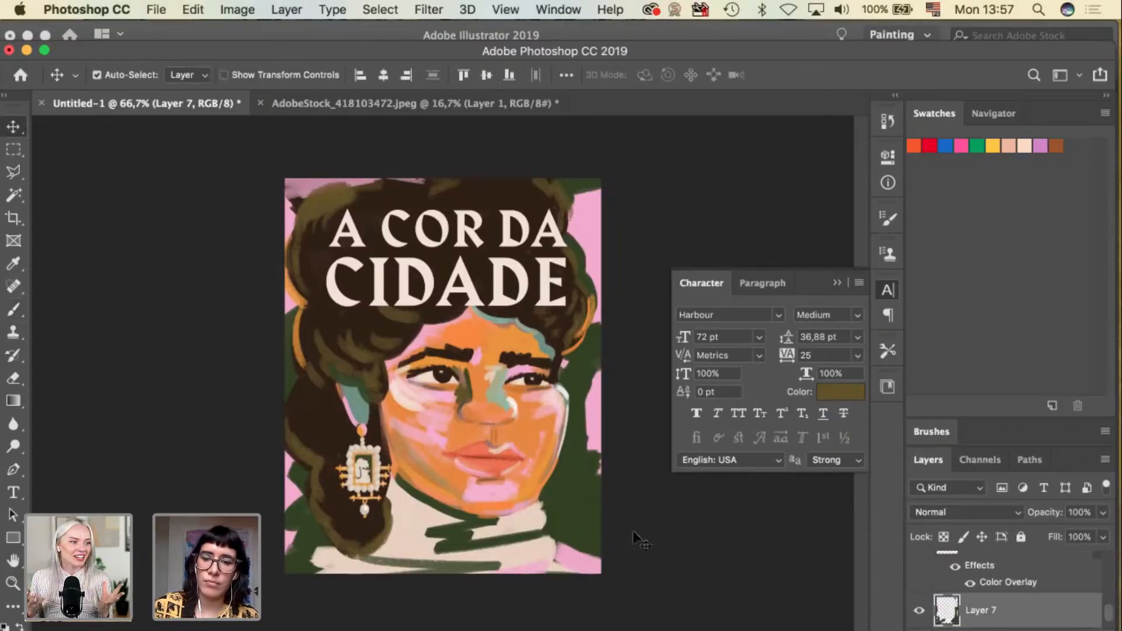
pyautogui.keyDown('super'); pyautogui.click(447, 363); pyautogui.keyUp('super')
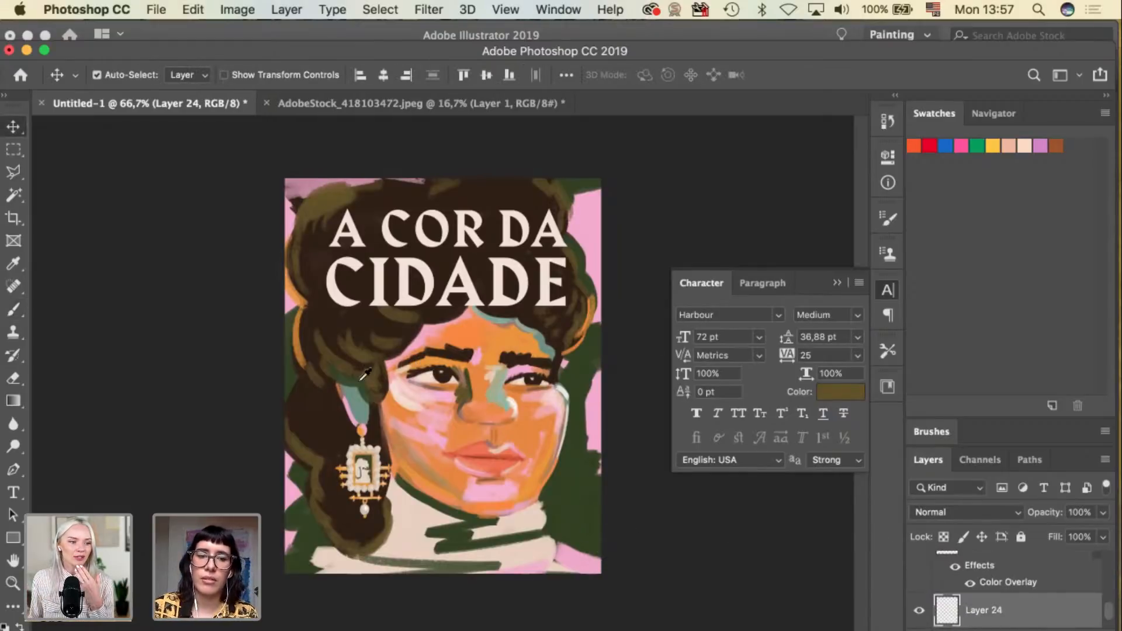
pyautogui.keyDown('alt'); pyautogui.click(369, 398); pyautogui.keyUp('alt')
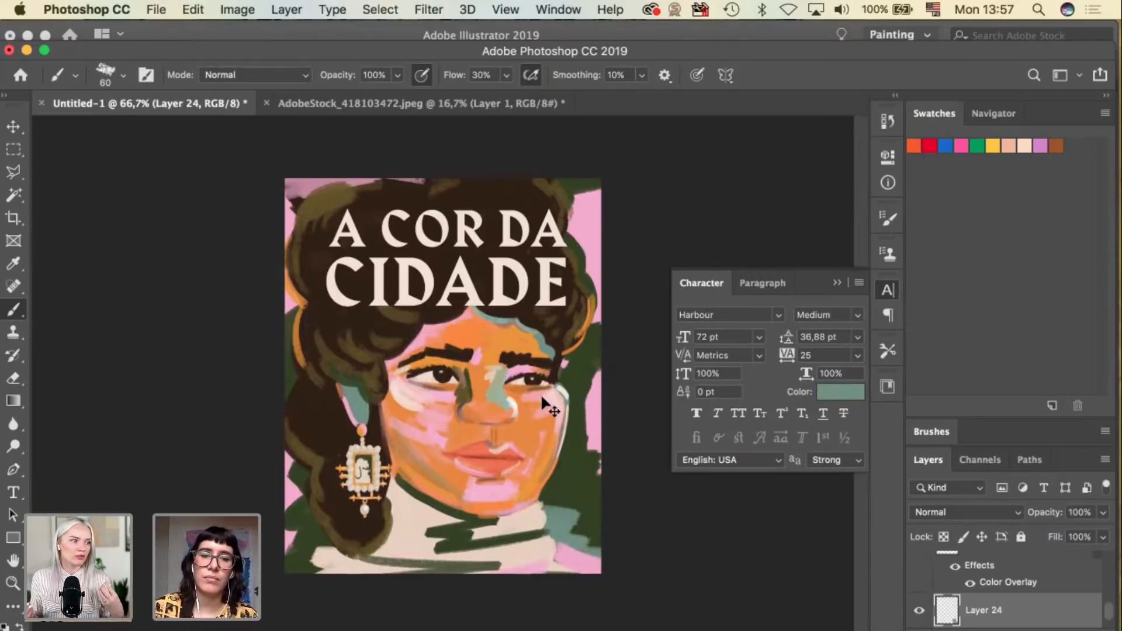
pyautogui.press('v')
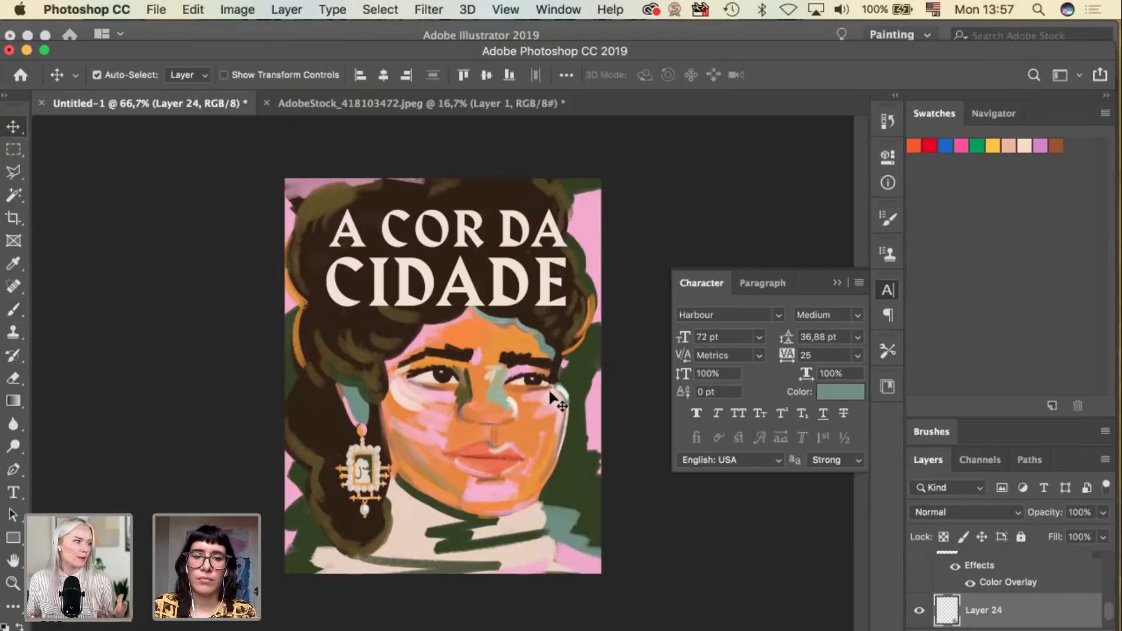
# Sample dark brown from the eye area and touch up the eye details on Layer 11 with a size 10 brush, undoing a stray stroke.
pyautogui.press('super+plus')
pyautogui.press('super+plus')
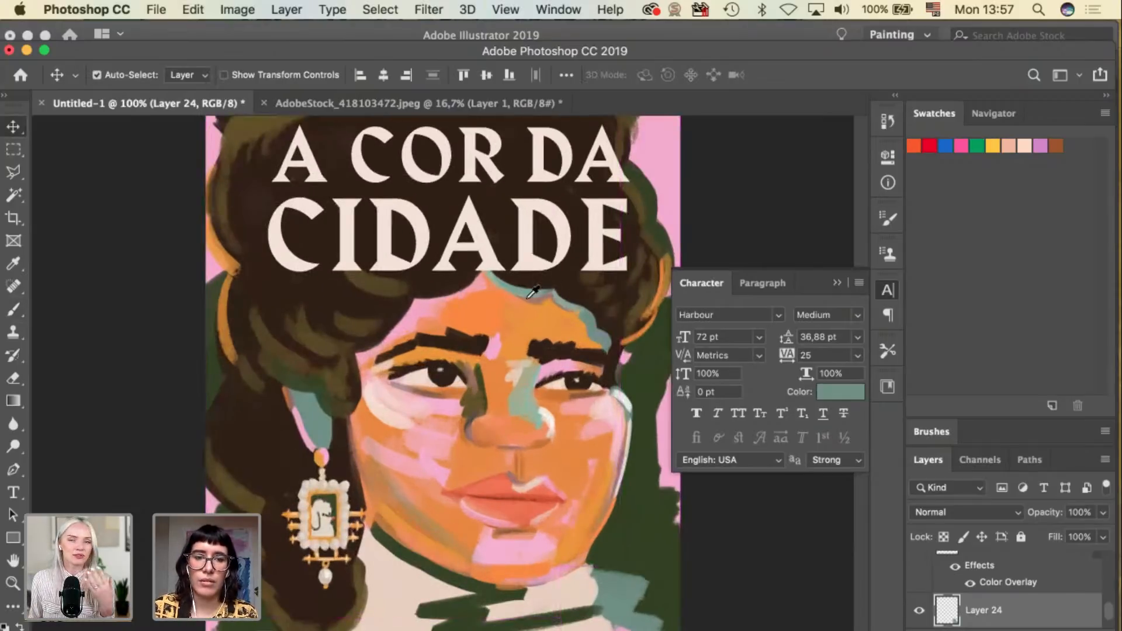
pyautogui.press('i')
pyautogui.click(450, 369)
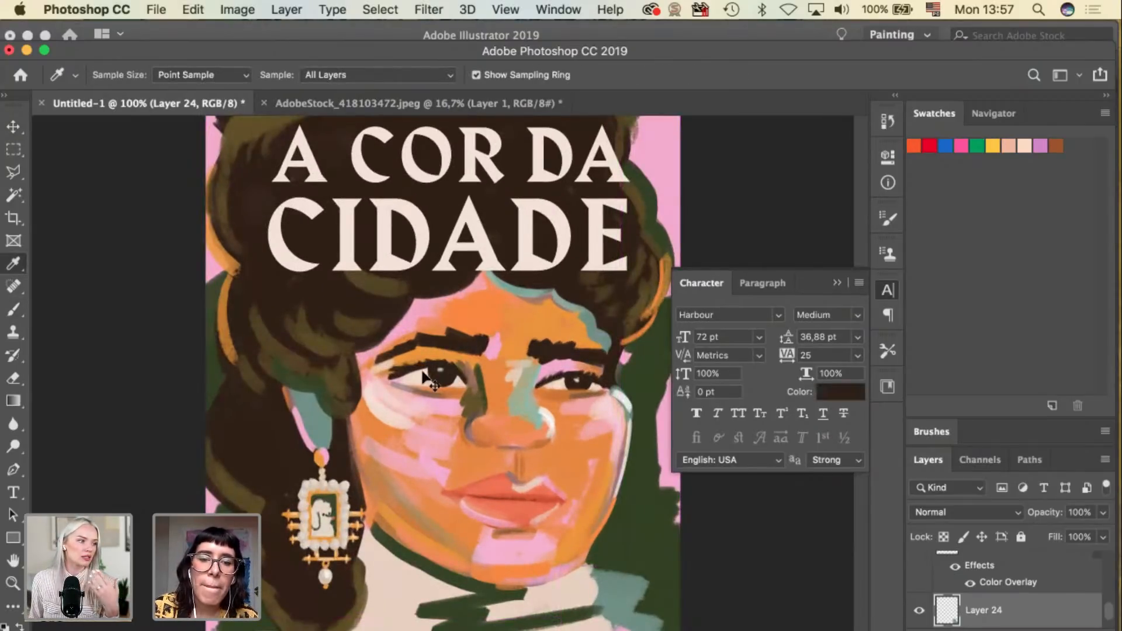
pyautogui.press('v')
pyautogui.click(444, 377)
pyautogui.press('b')
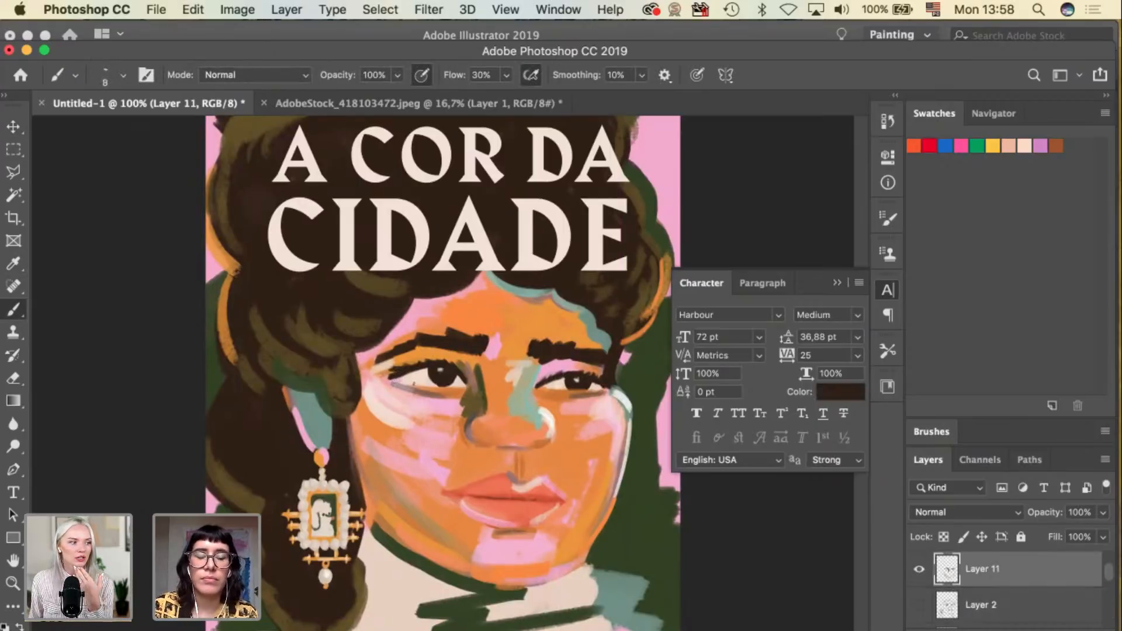
pyautogui.press('super+z')
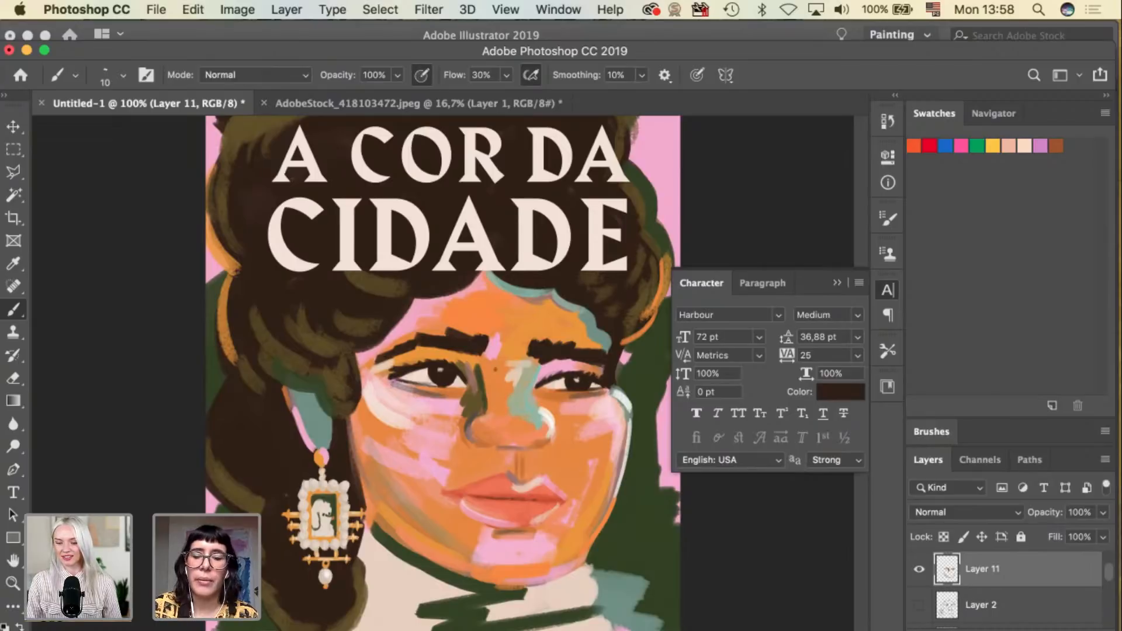
pyautogui.press('super+minus')
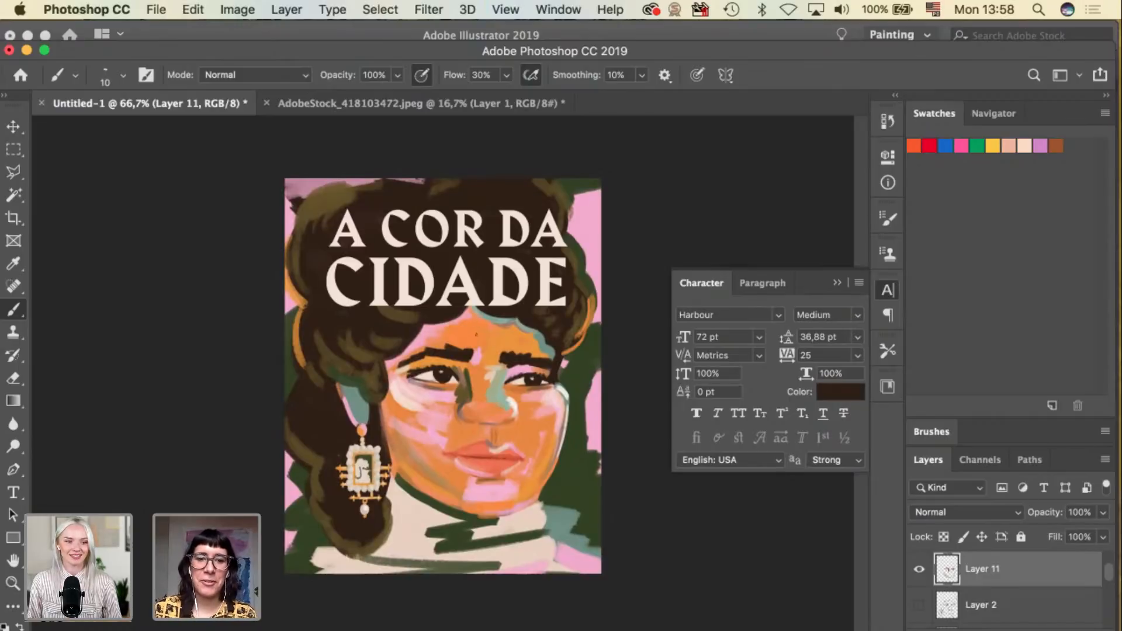
# Sample olive brown from the hair, enlarge the brush to 80 and paint more highlights on the hair's lower left curls on Layer 4.
pyautogui.press('i')
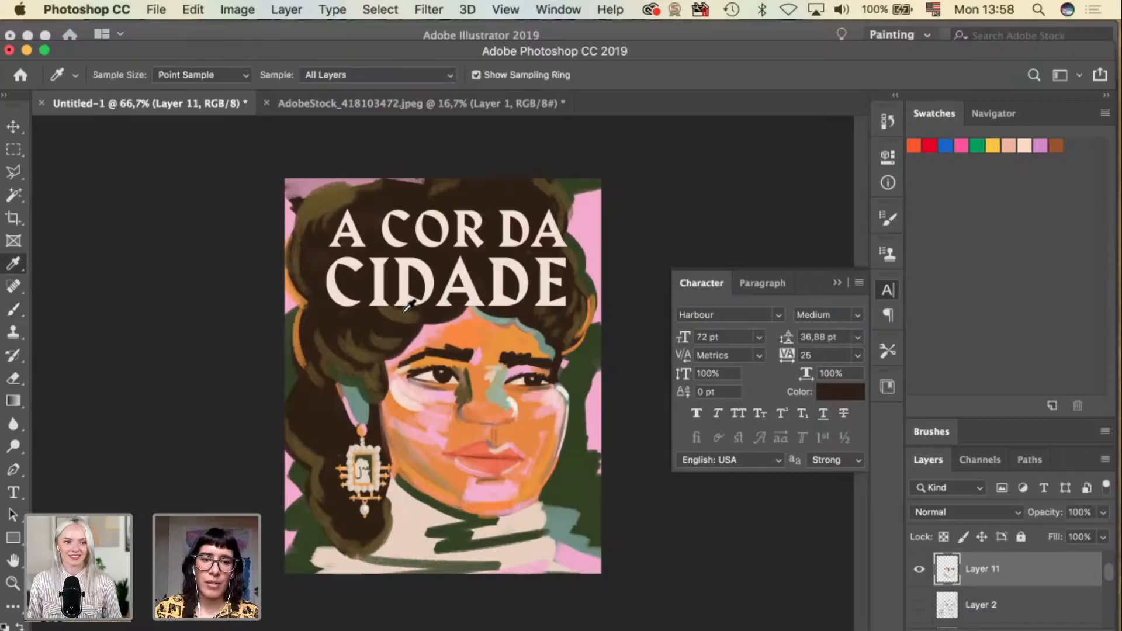
pyautogui.click(402, 314)
pyautogui.press('v')
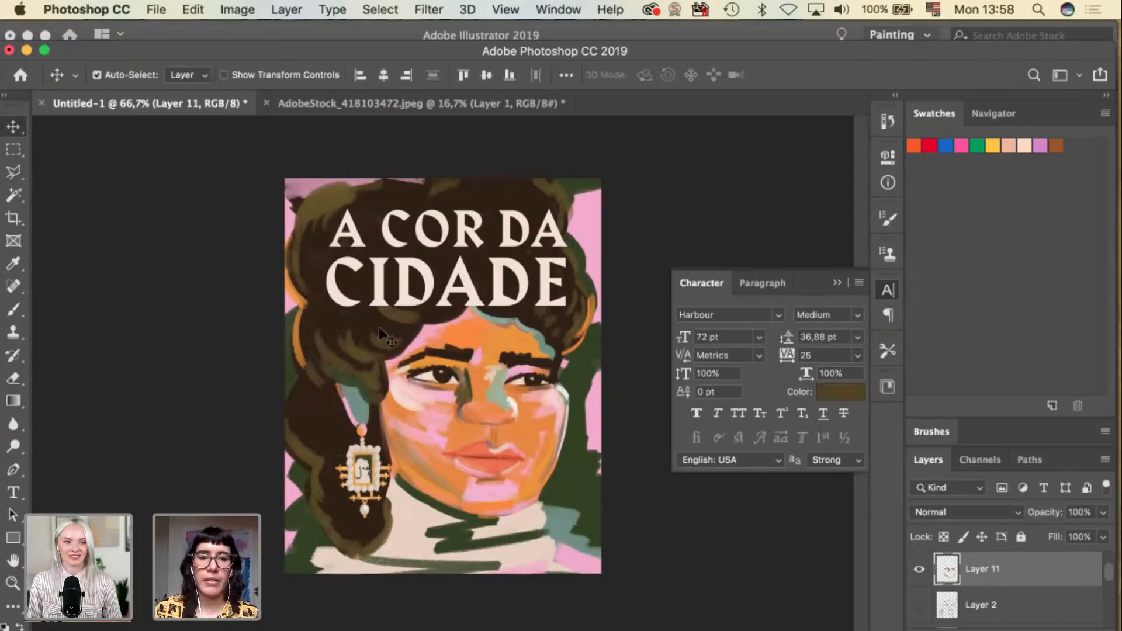
pyautogui.click(348, 353)
pyautogui.press('i')
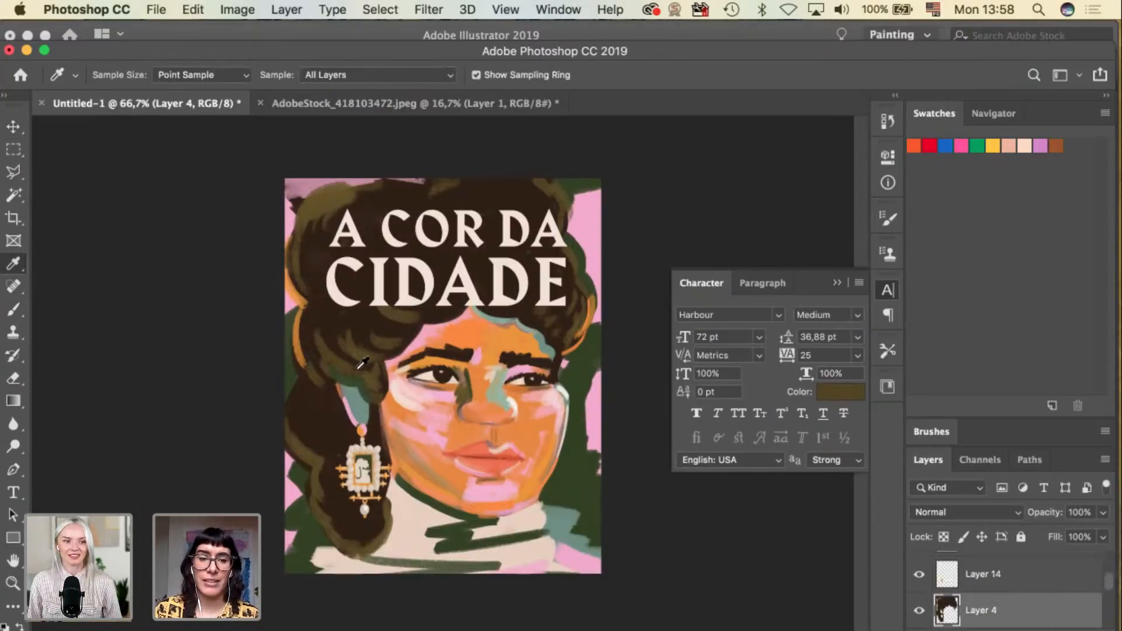
pyautogui.press('b')
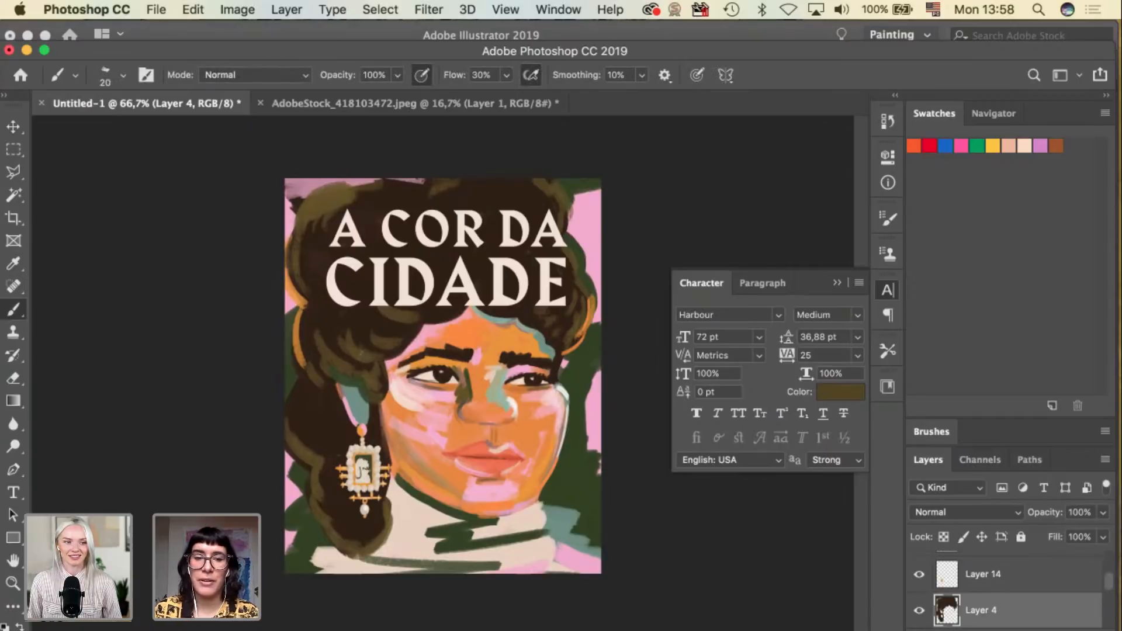
pyautogui.press(']')
pyautogui.press(']')
pyautogui.press(']')
pyautogui.press(']')
pyautogui.press(']')
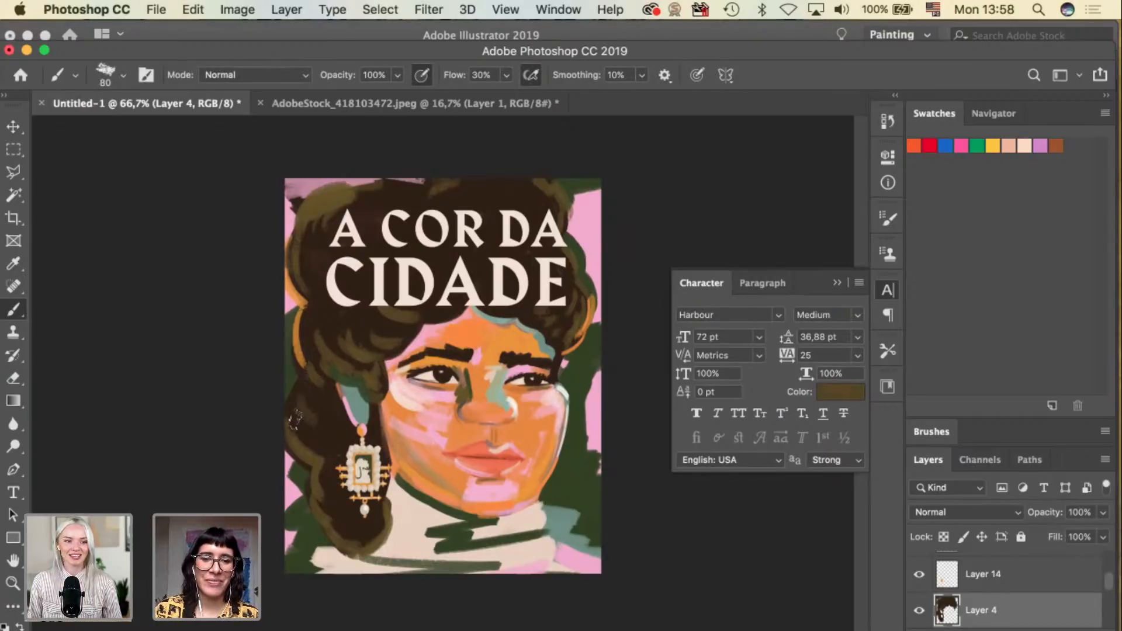
# Sample pink from the background and paint textured pink highlights across the top curls of the hair on Layer 23.
pyautogui.press('i')
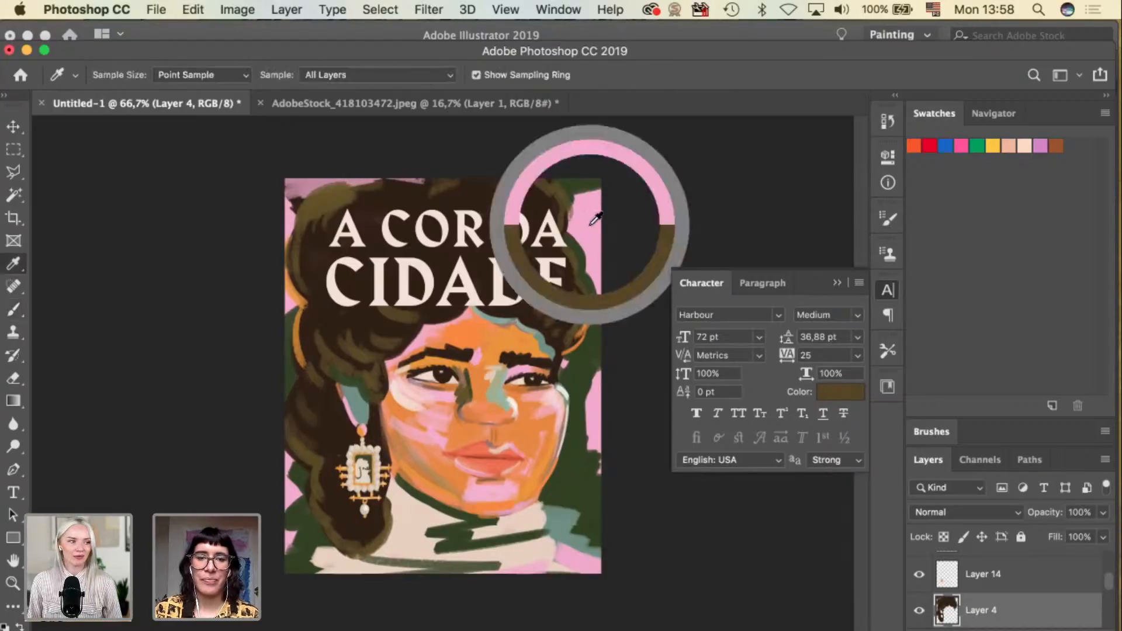
pyautogui.click(589, 226)
pyautogui.press('v')
pyautogui.click(328, 191)
pyautogui.press('b')
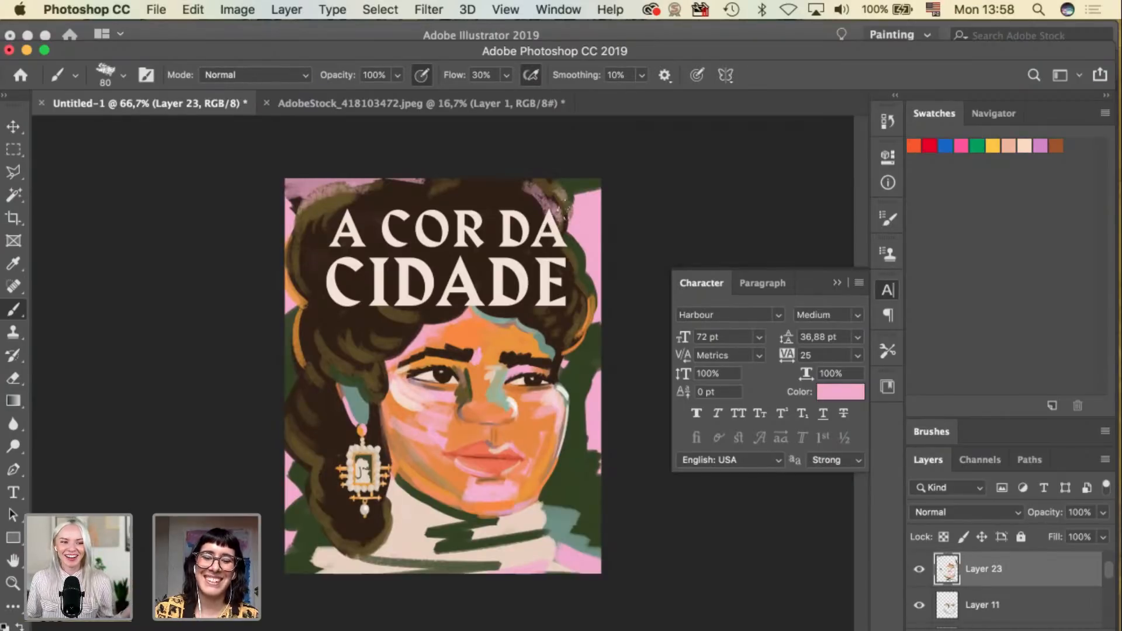
# Reduce the brush size to 35 and paint thin pink accents on the hair's right curls, undoing an unwanted stroke.
pyautogui.press('[')
pyautogui.press('[')
pyautogui.press('[')
pyautogui.press('[')
pyautogui.press('[')
pyautogui.press('[')
pyautogui.press('[')
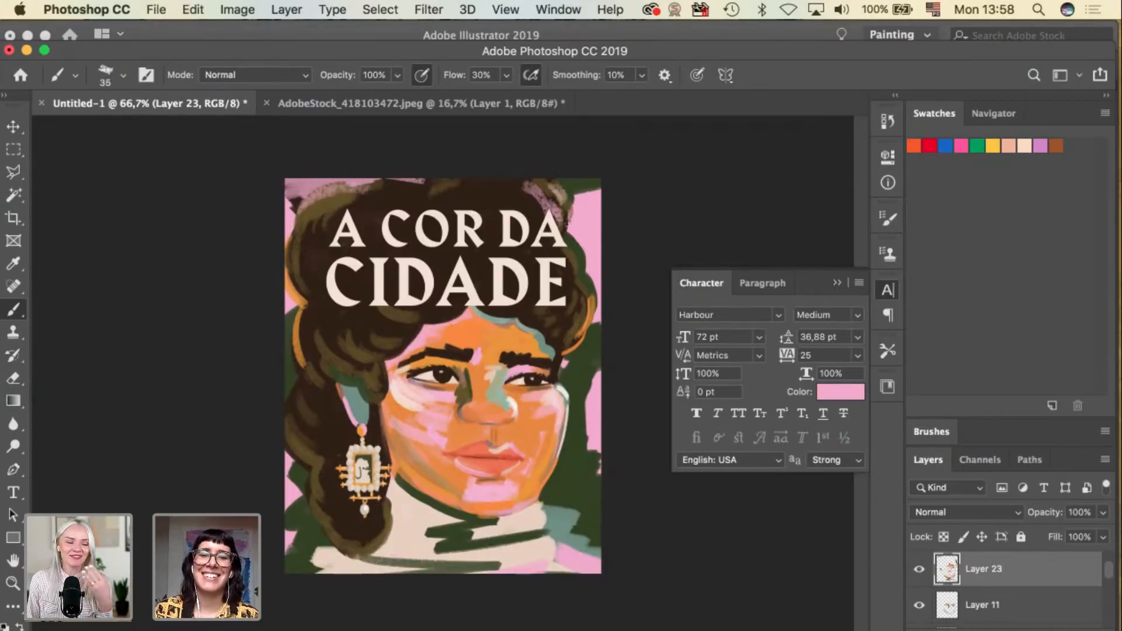
pyautogui.press('super+z')
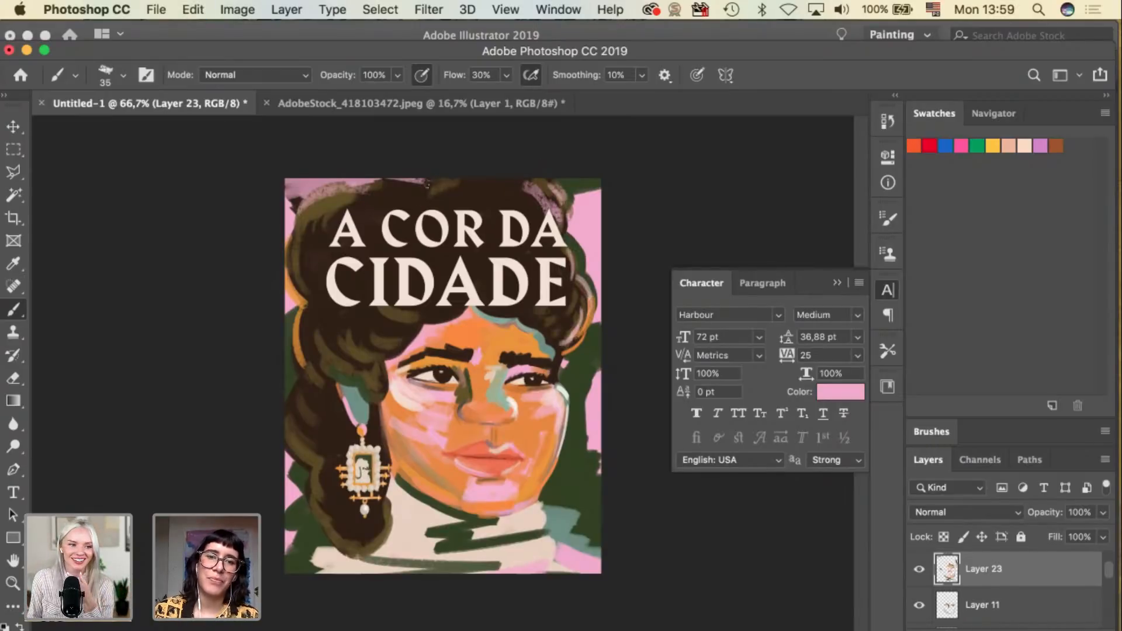
# Scale the title "A COR DA CIDADE" to 102,40% and center its two lines horizontally.
pyautogui.press('v')
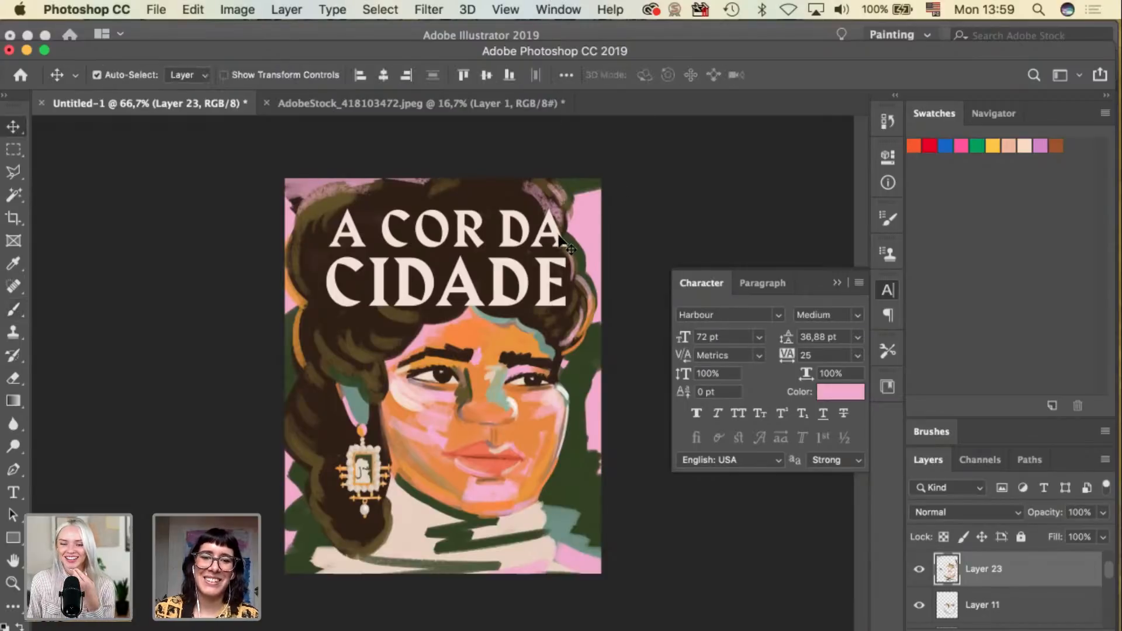
pyautogui.click(565, 258)
pyautogui.press('super+t')
pyautogui.moveTo(567, 209); pyautogui.dragTo(563, 218)
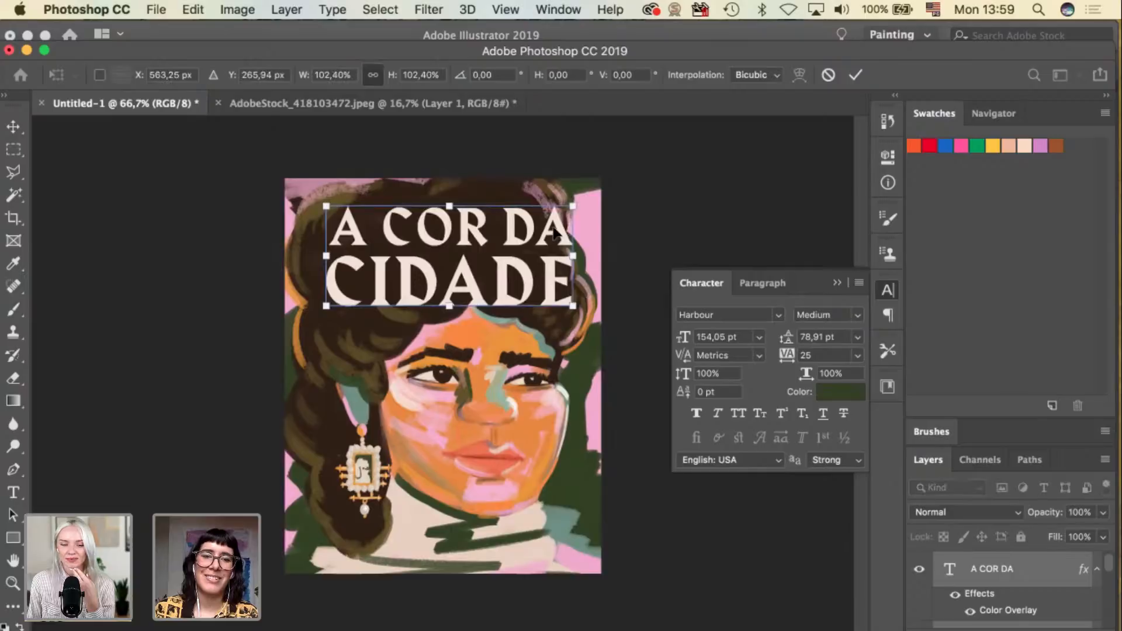
pyautogui.press('Return')
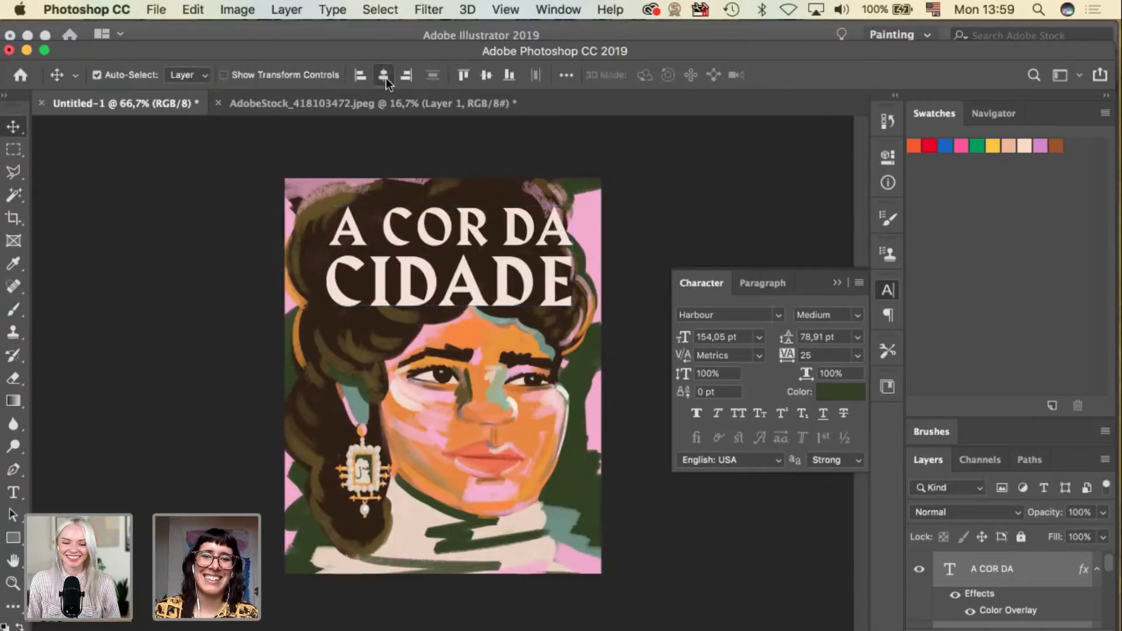
pyautogui.click(385, 77)
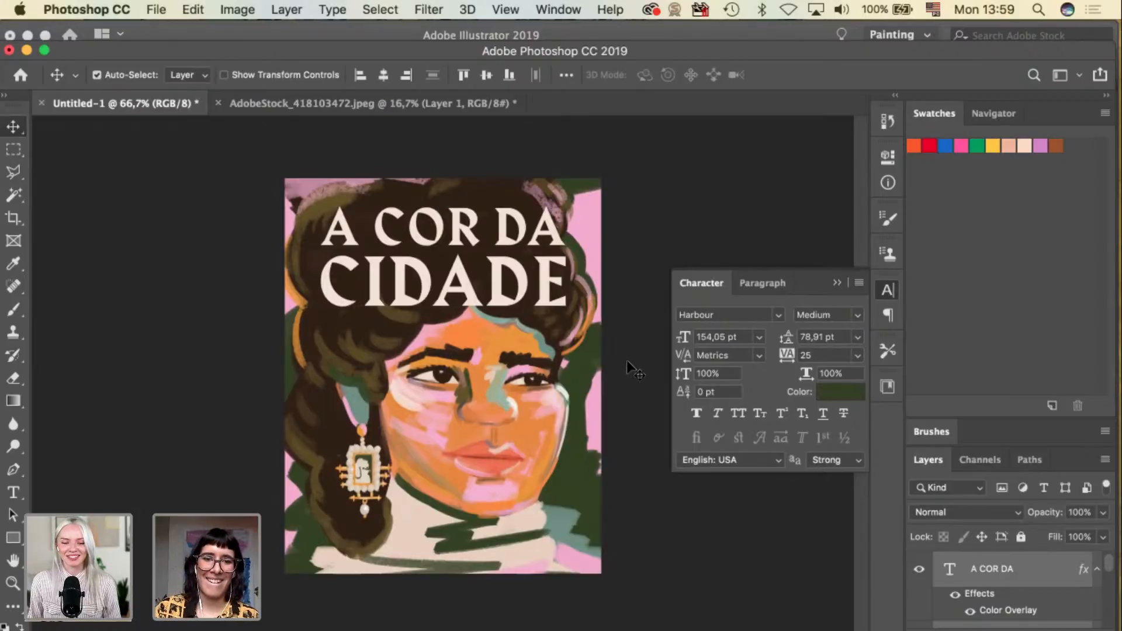
# Sample dark brown from the hair, enlarge the brush to 70 and paint over the hair's right edge on Layer 4.
pyautogui.click(498, 202)
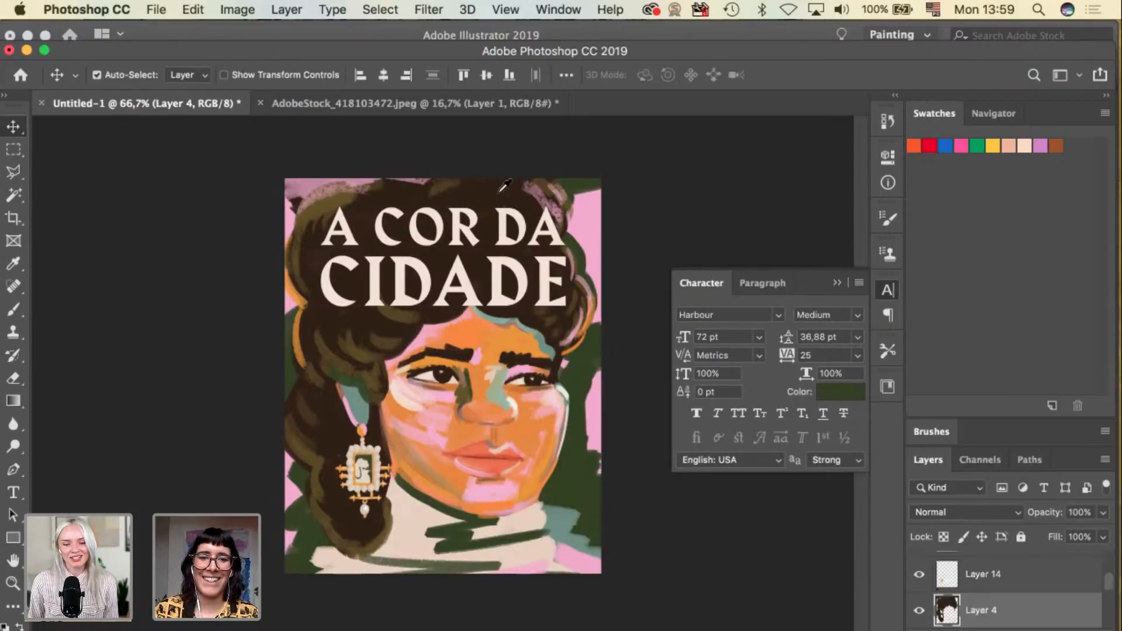
pyautogui.press('b')
pyautogui.press(']')
pyautogui.press(']')
pyautogui.press(']')
pyautogui.press(']')
pyautogui.press(']')
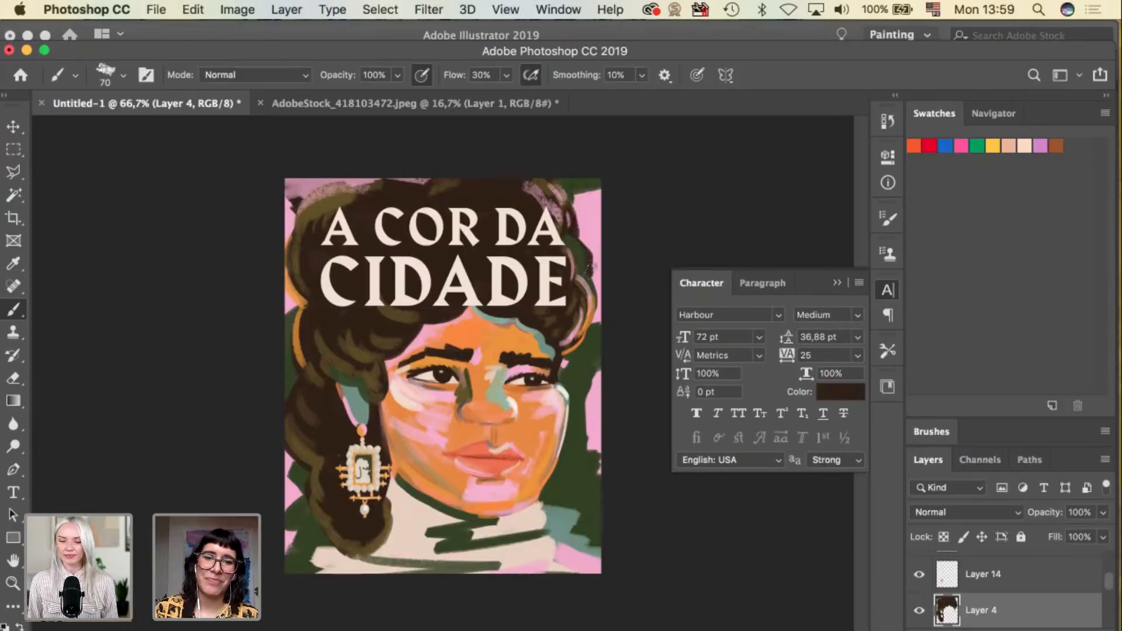
pyautogui.moveTo(588, 273)
pyautogui.mouseDown()
pyautogui.moveTo(599, 298)
pyautogui.moveTo(587, 336)
pyautogui.mouseUp()
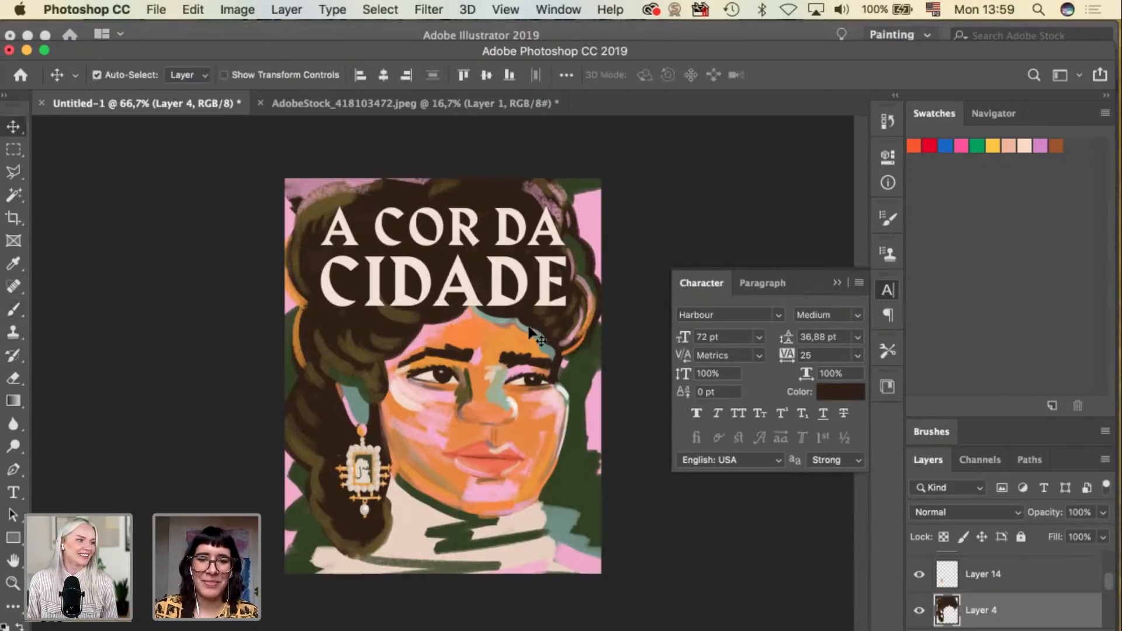
# Sample pink from the forehead's edge and paint a pink accent along the hair's upper right curl on Layer 23.
pyautogui.press('i')
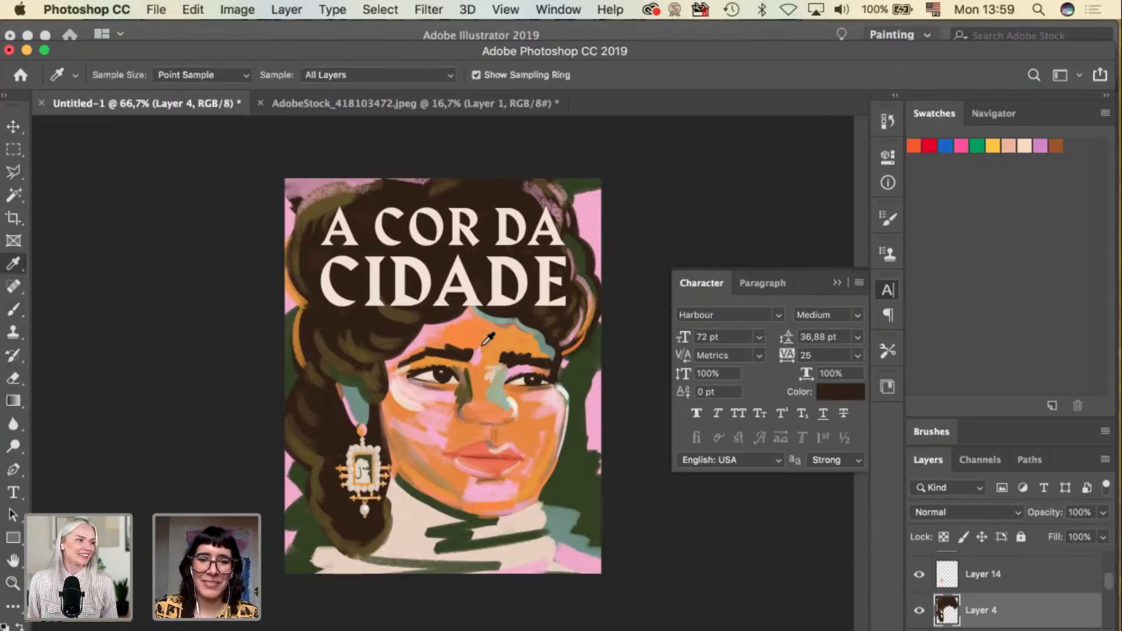
pyautogui.click(433, 320)
pyautogui.press('v')
pyautogui.click(596, 300)
pyautogui.press('b')
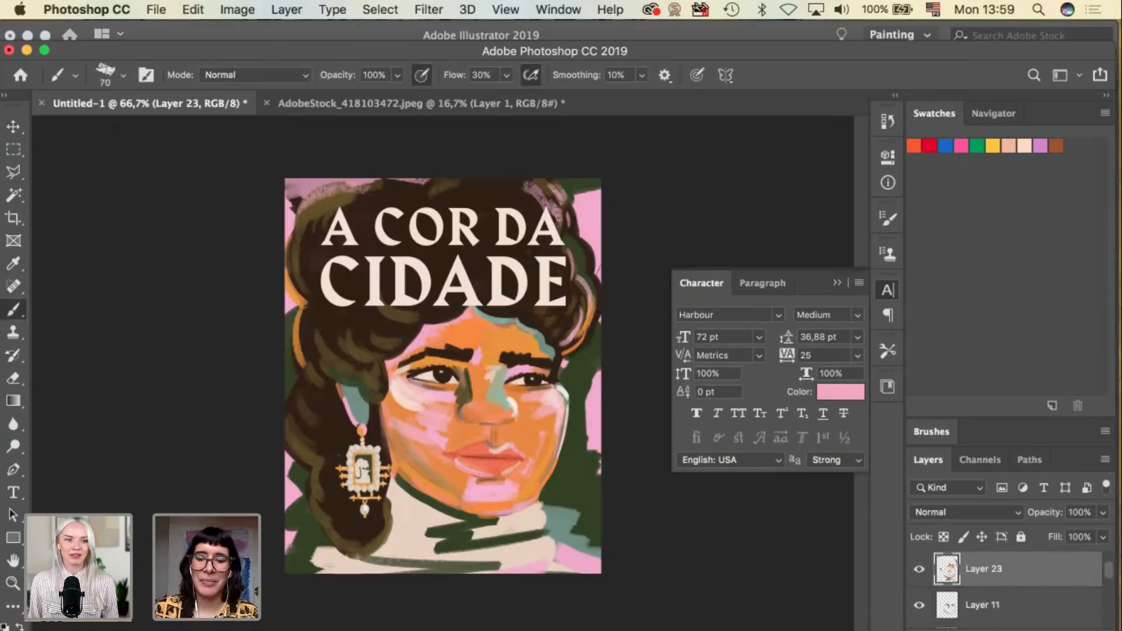
pyautogui.moveTo(593, 229); pyautogui.dragTo(583, 263)
# Sample muted mauve from beside the left eye, reduce the brush size and paint a mauve accent along the top of the ear.
pyautogui.press('i')
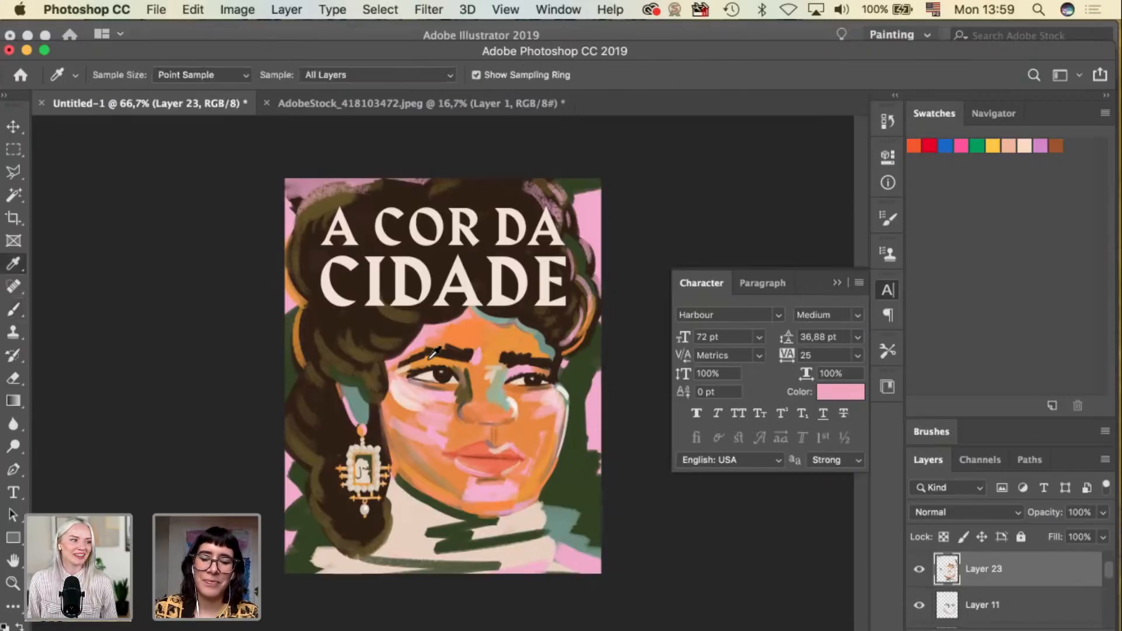
pyautogui.press('super+equal')
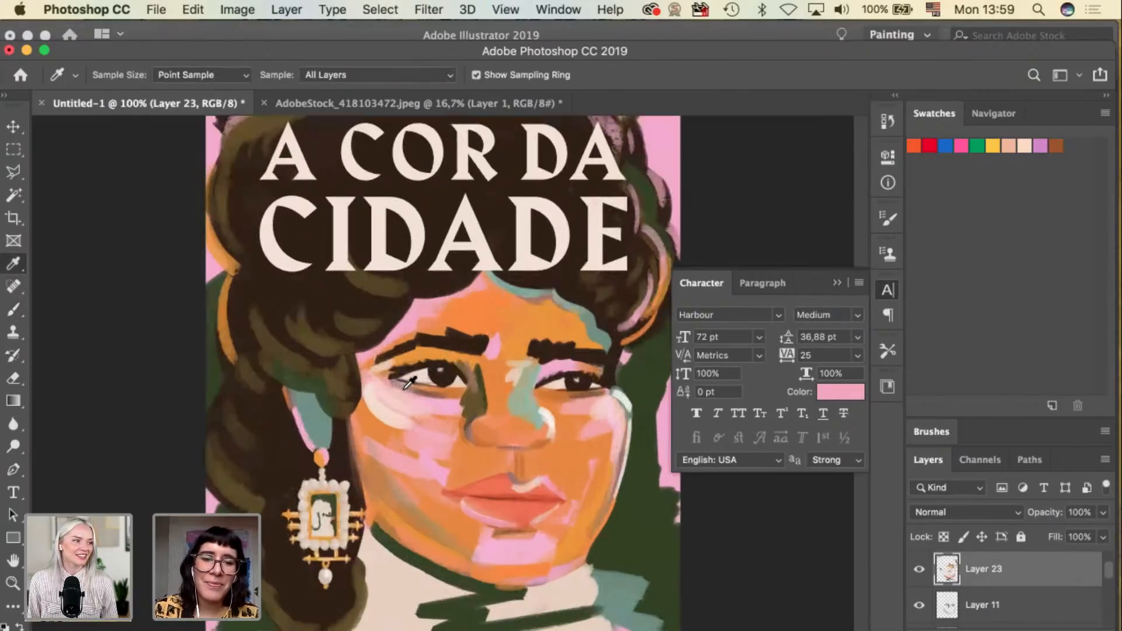
pyautogui.click(417, 382)
pyautogui.press('b')
pyautogui.press('[')
pyautogui.press('[')
pyautogui.press('[')
pyautogui.press('[')
pyautogui.press('[')
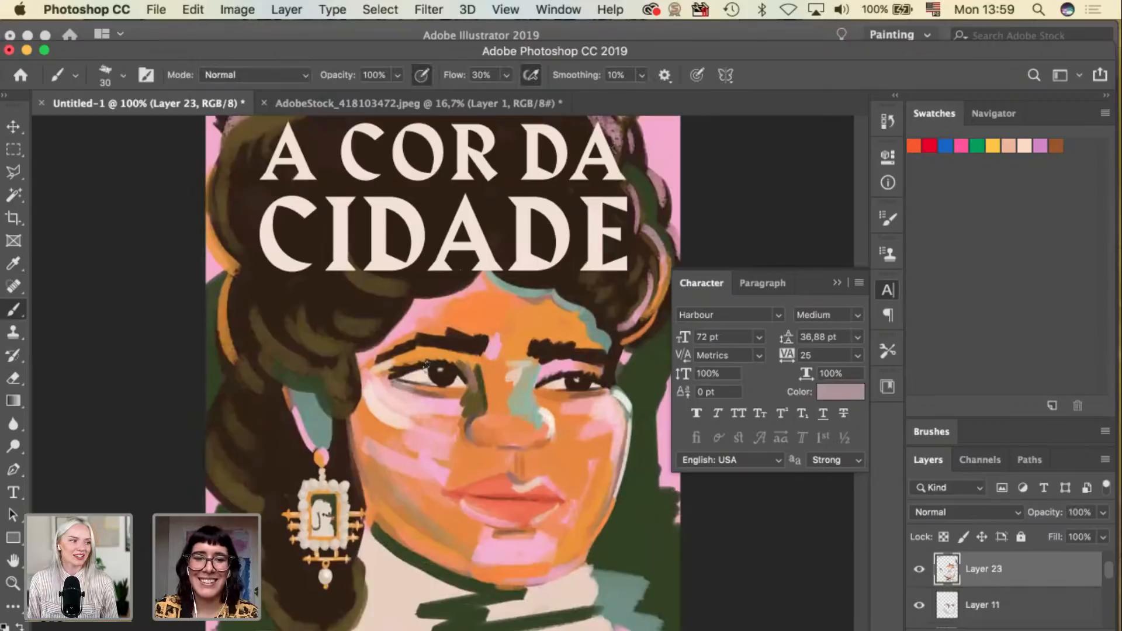
pyautogui.moveTo(317, 398); pyautogui.dragTo(301, 395)
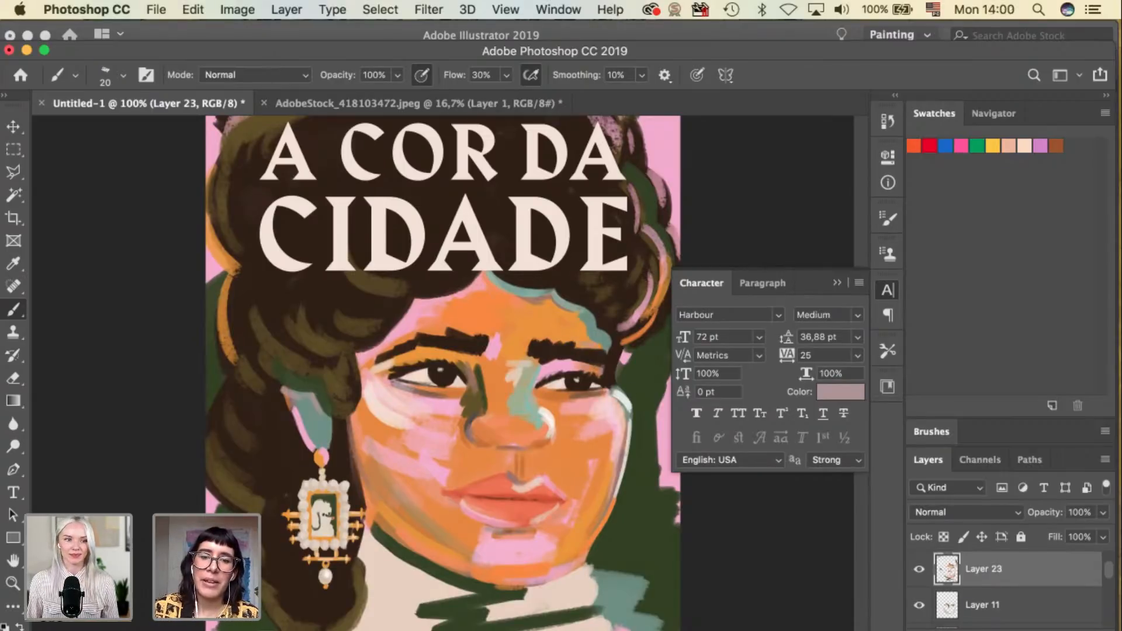
# Sample pale cream from the left cheek, set the brush to 67% opacity and size 35, and paint highlights along the jaw and below the lips.
pyautogui.scroll(-4, 590, 449)
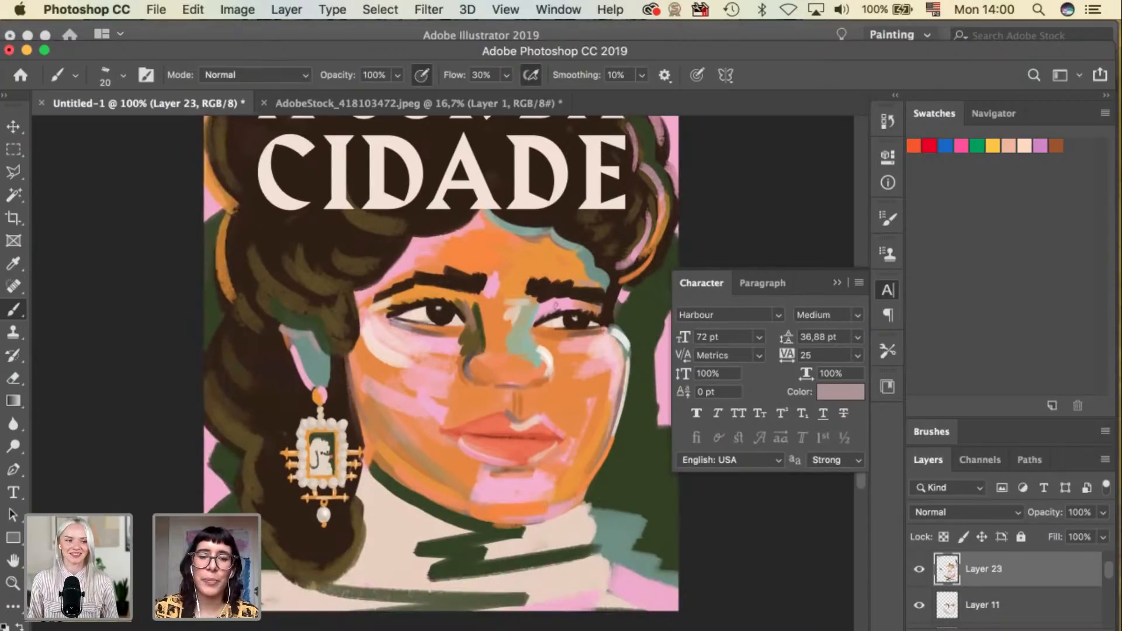
pyautogui.press(']')
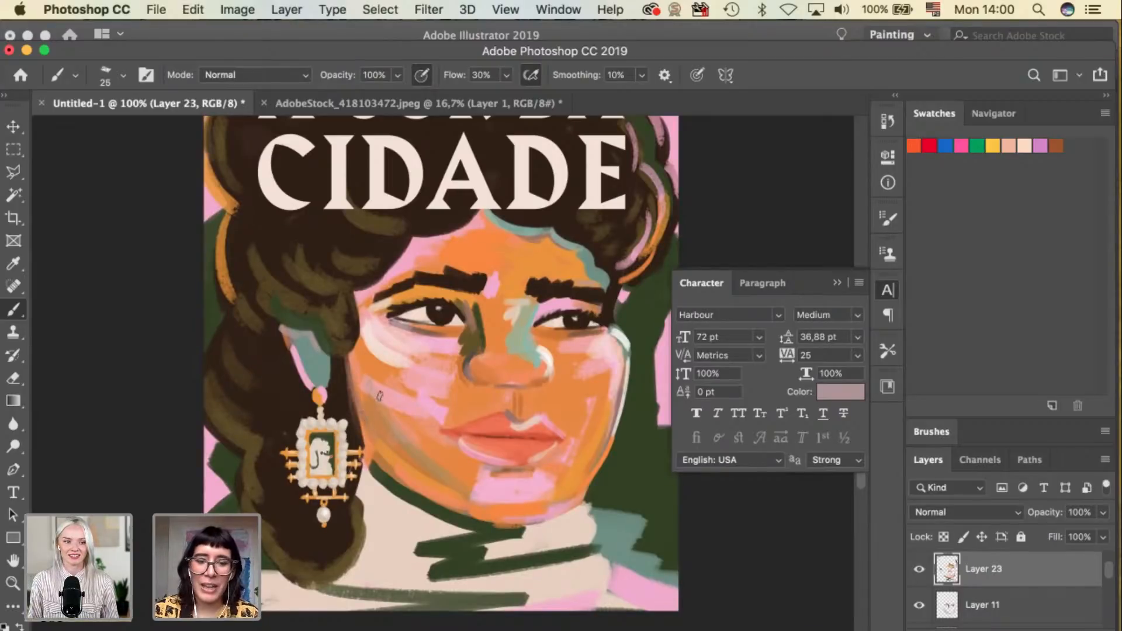
pyautogui.keyDown('alt'); pyautogui.click(372, 370); pyautogui.keyUp('alt')
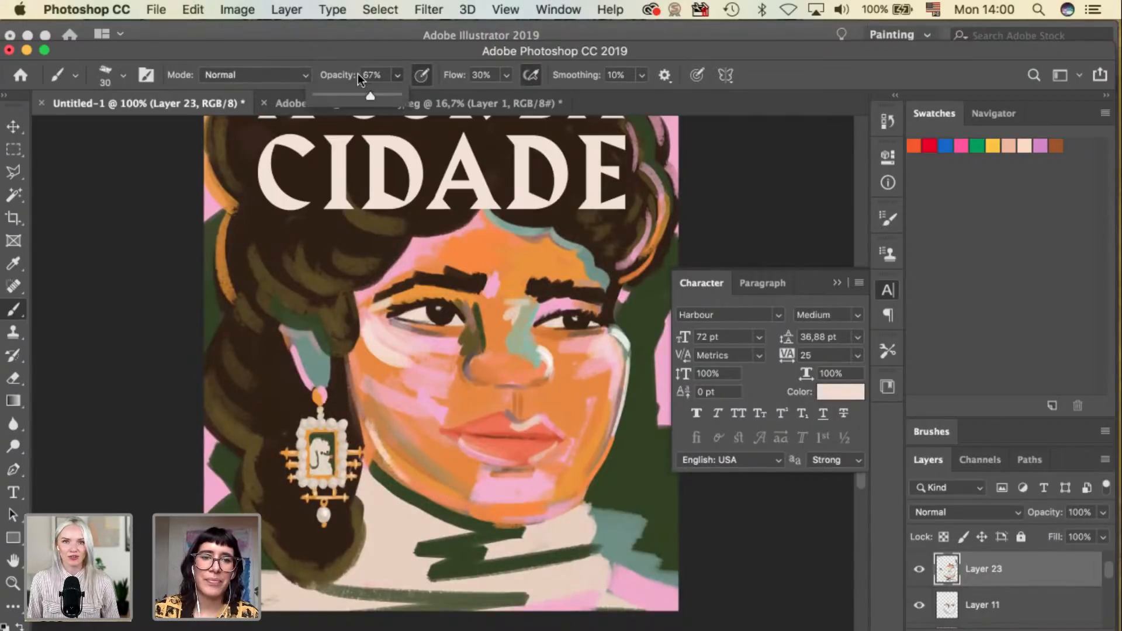
pyautogui.press('6')
pyautogui.press('7')
pyautogui.press(']')
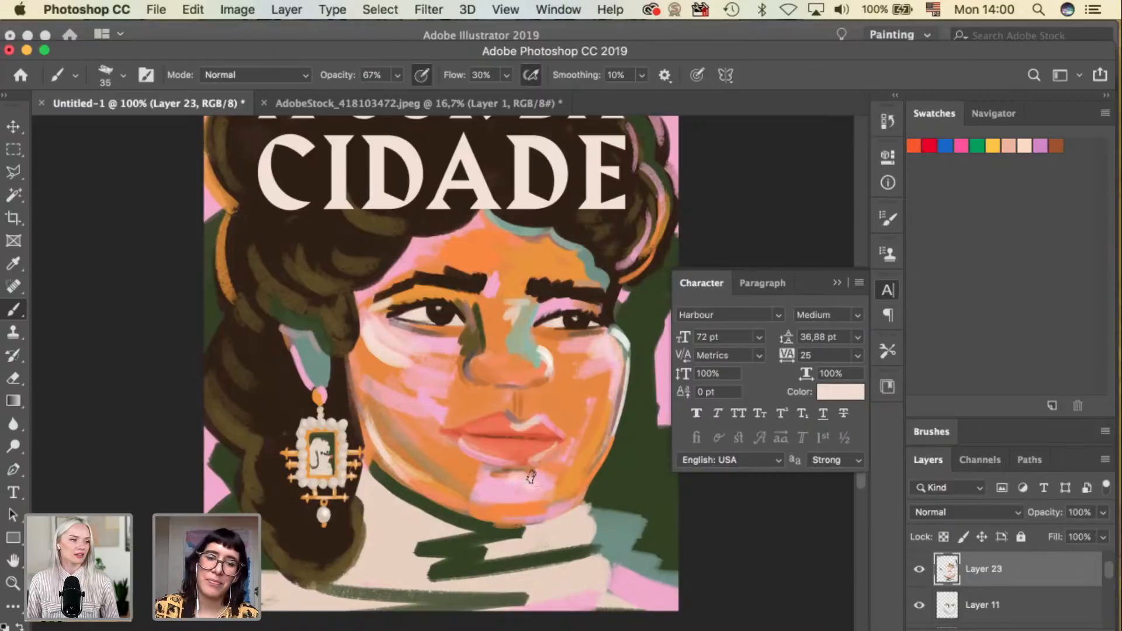
pyautogui.press('super+z')
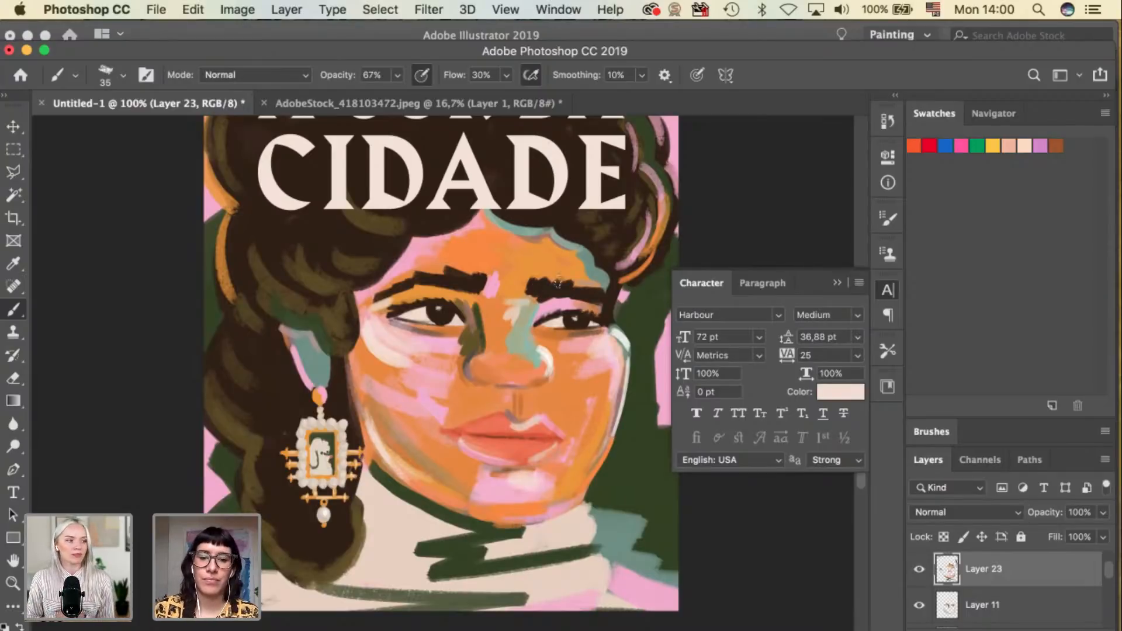
# Sample dark brown from the right eyebrow and select the eyebrow's Layer 23 for painting with a size 15 brush.
pyautogui.press('i')
pyautogui.click(548, 286)
pyautogui.press('v')
pyautogui.click(553, 282)
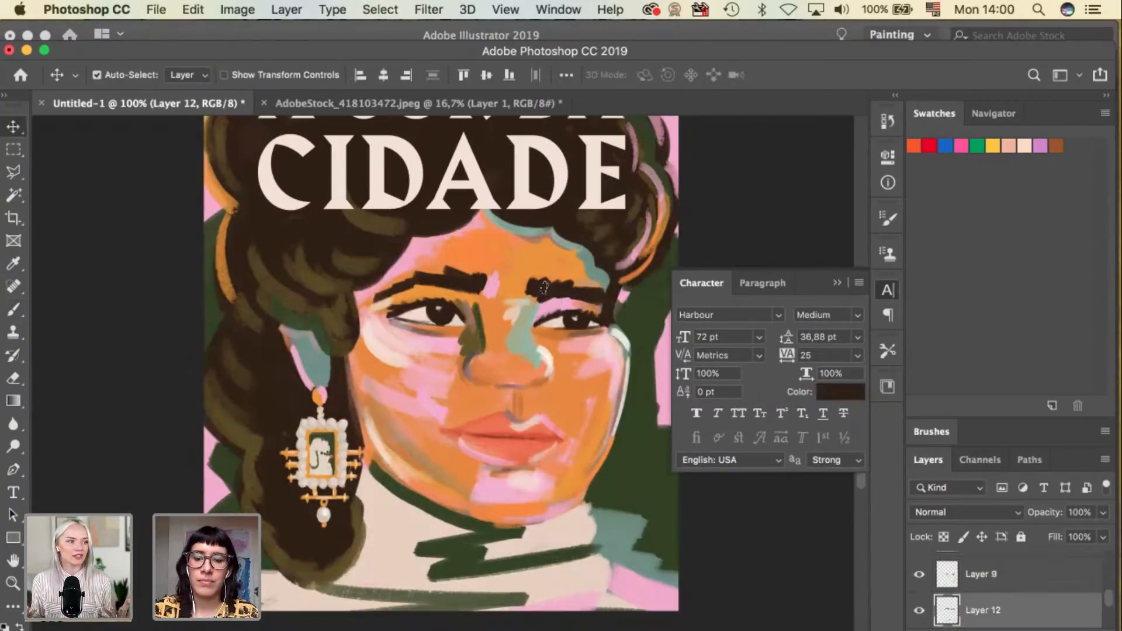
pyautogui.press('b')
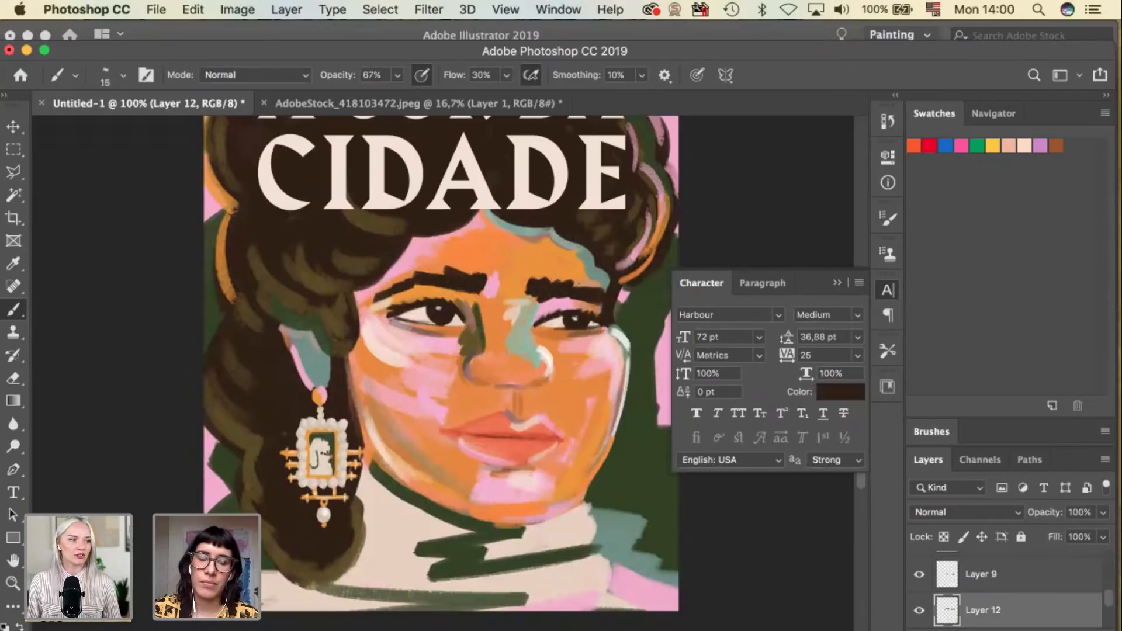
pyautogui.press('v')
pyautogui.click(573, 290)
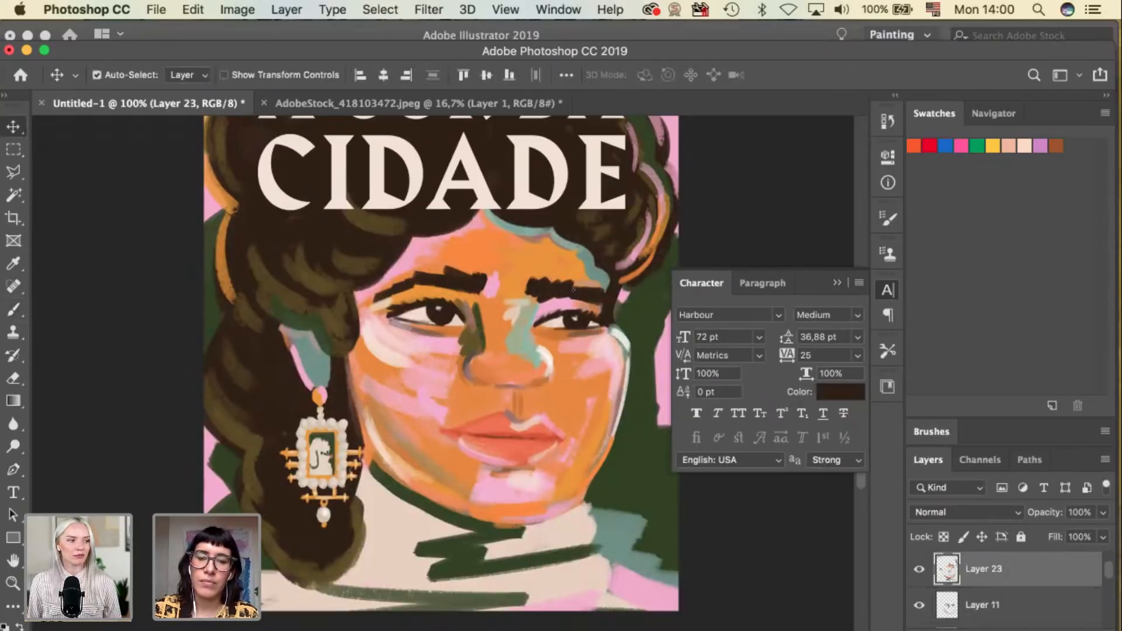
pyautogui.press('b')
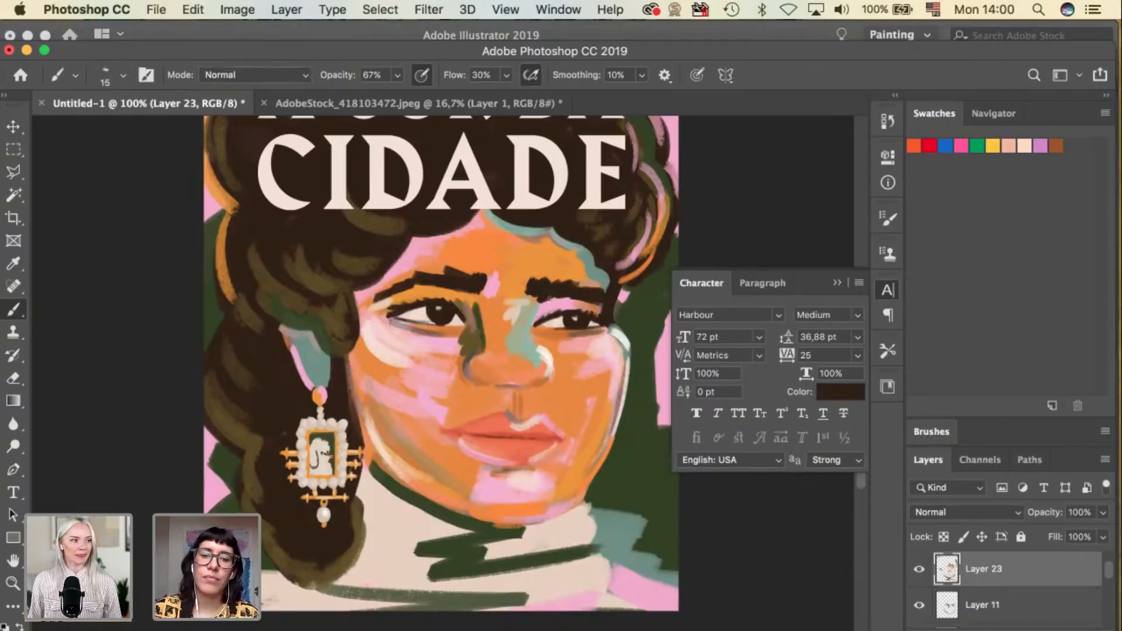
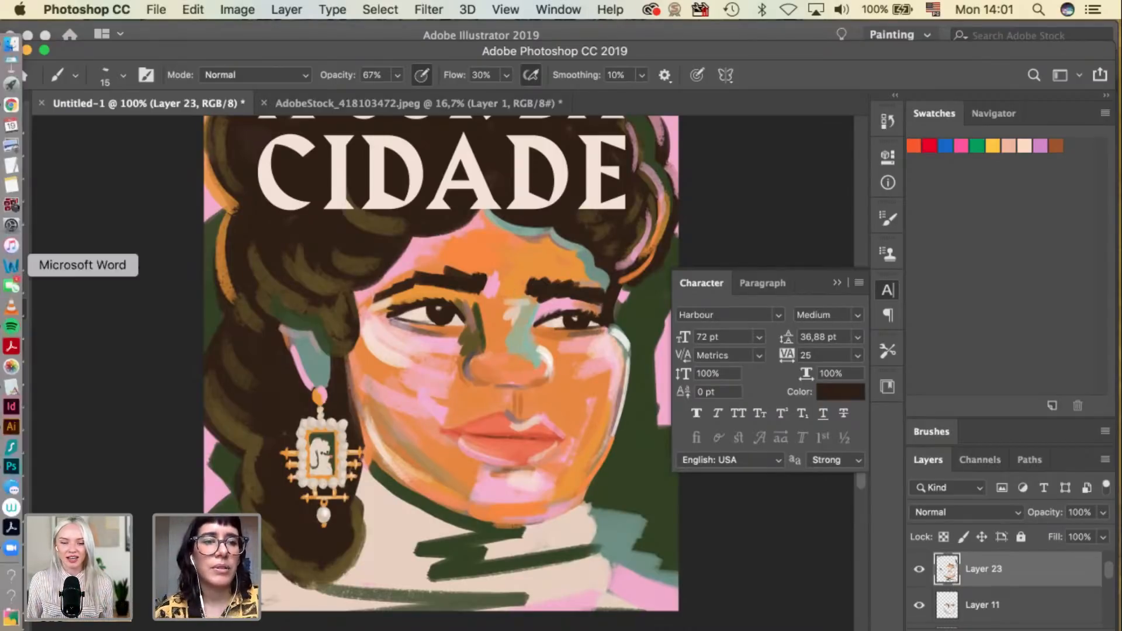
# Switch to Chrome, browse the illustrator's Instagram grid, and view and close the Gucci fashion loop post.
pyautogui.click(11, 104)
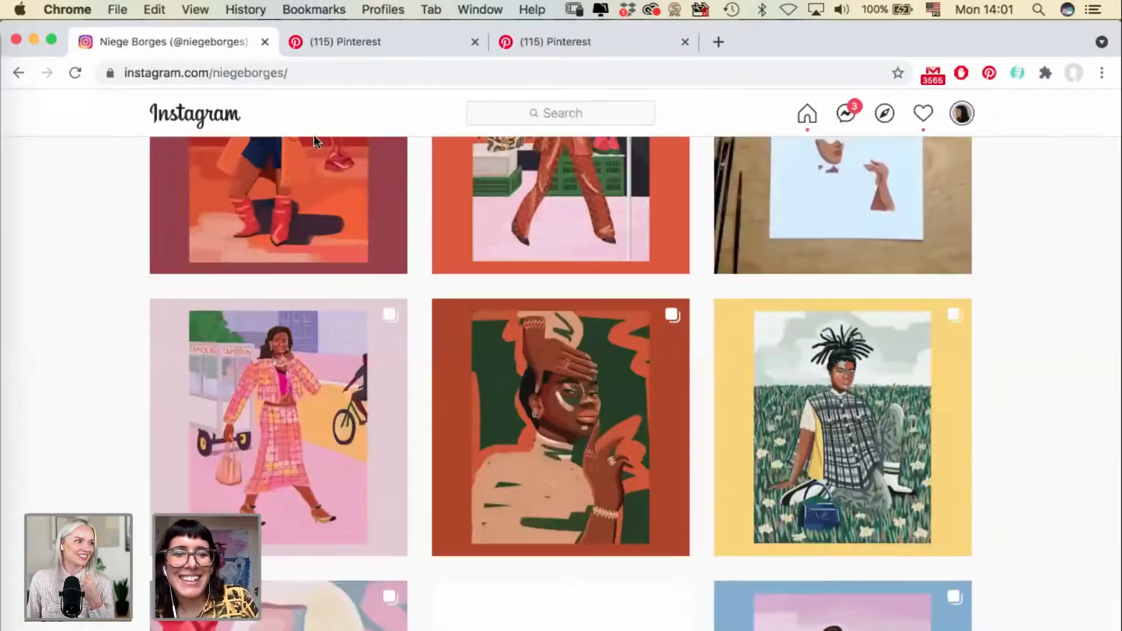
pyautogui.scroll(1, 419, 345)
pyautogui.scroll(-20, 418, 357)
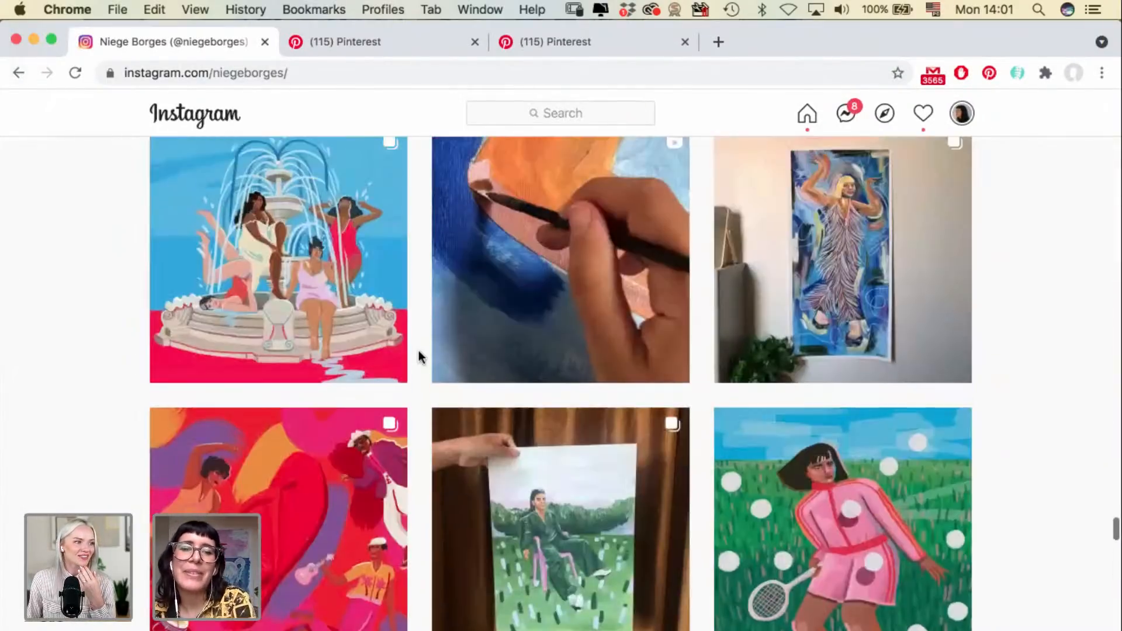
pyautogui.scroll(20, 418, 357)
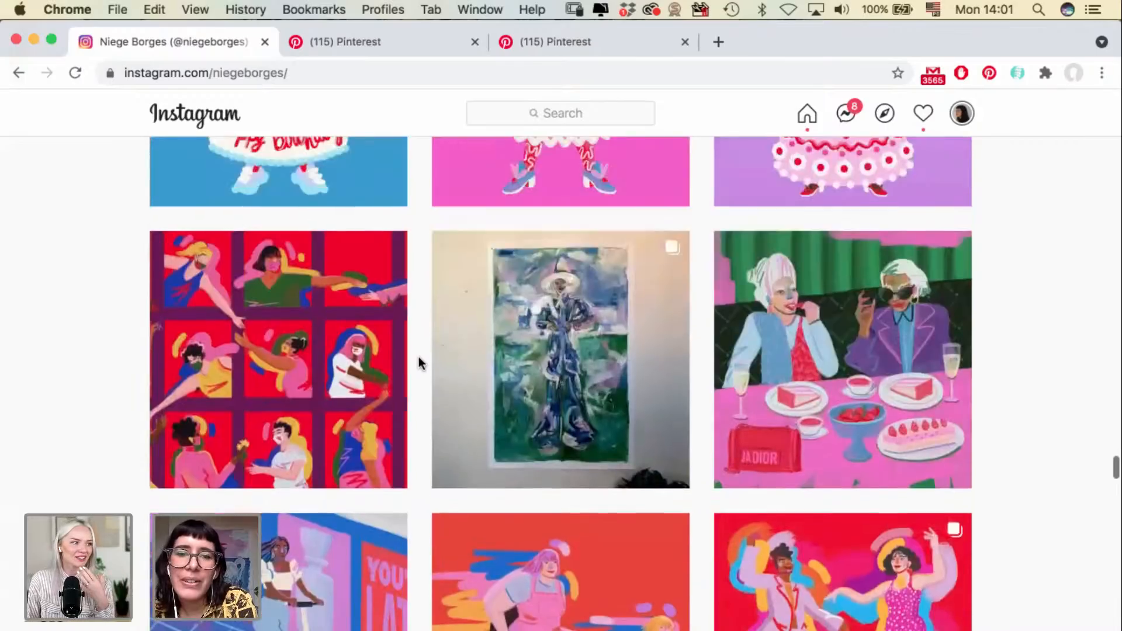
pyautogui.scroll(15, 418, 359)
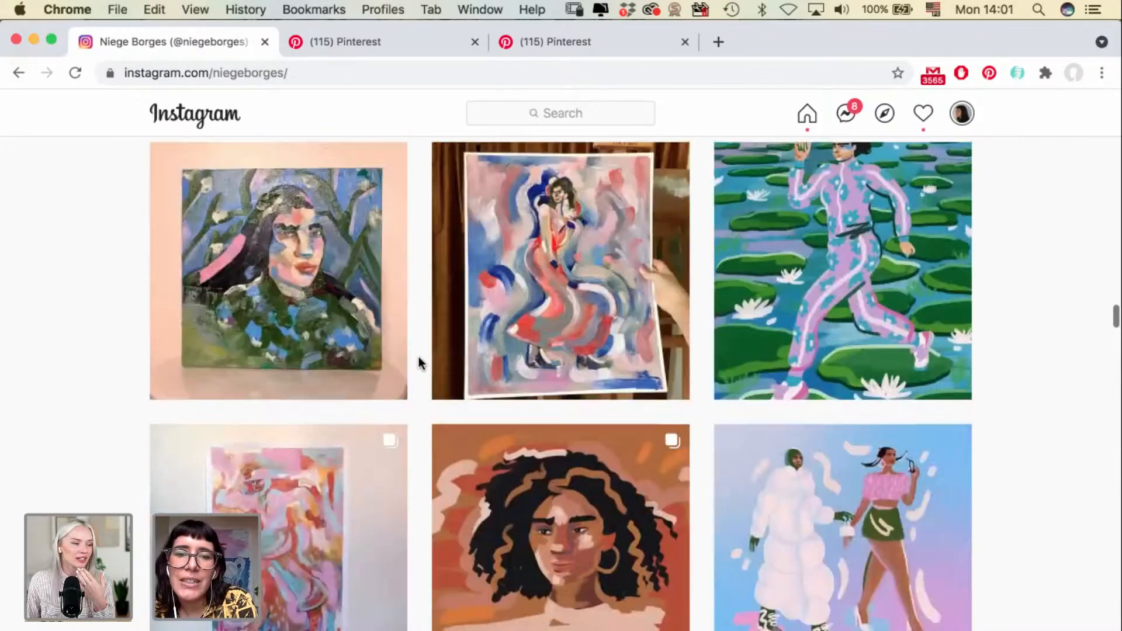
pyautogui.scroll(15, 418, 363)
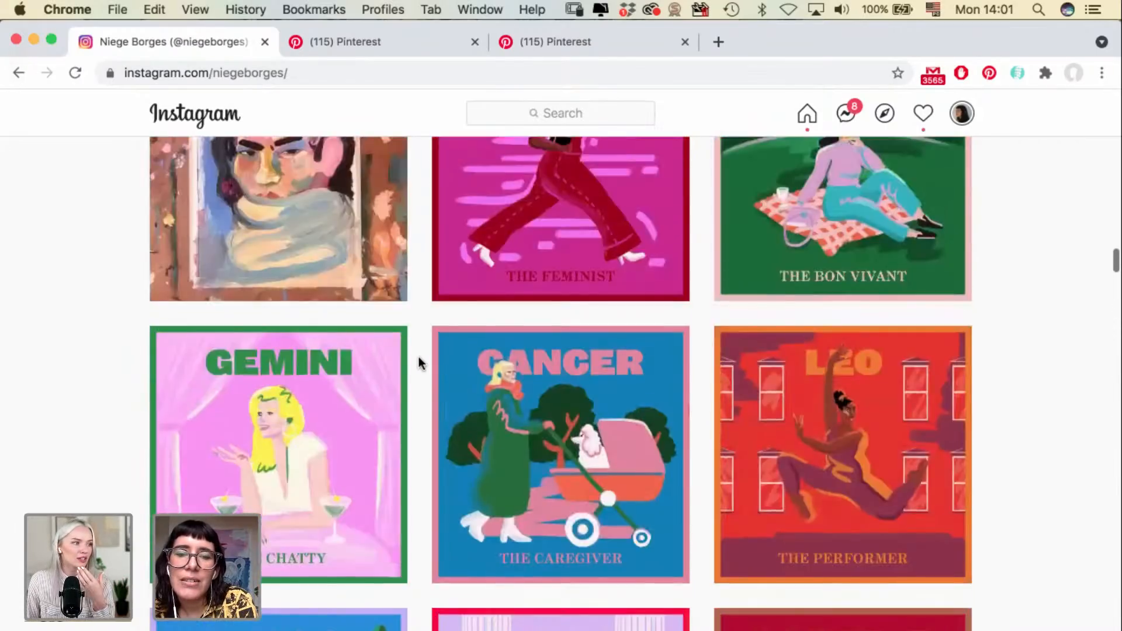
pyautogui.scroll(8, 418, 368)
pyautogui.scroll(-3, 419, 366)
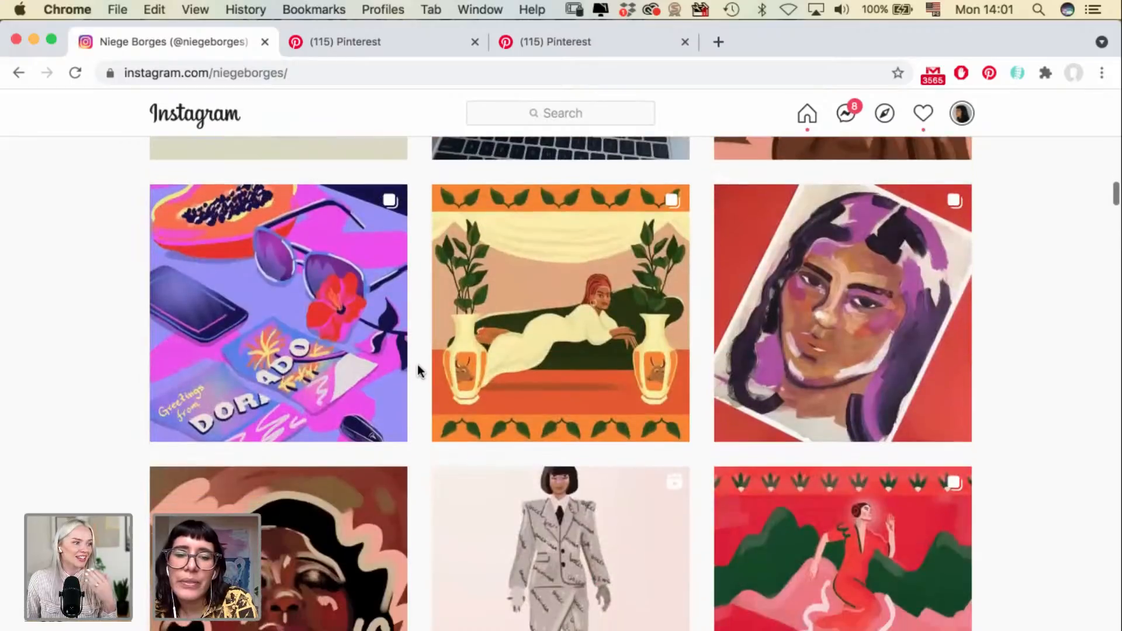
pyautogui.click(559, 513)
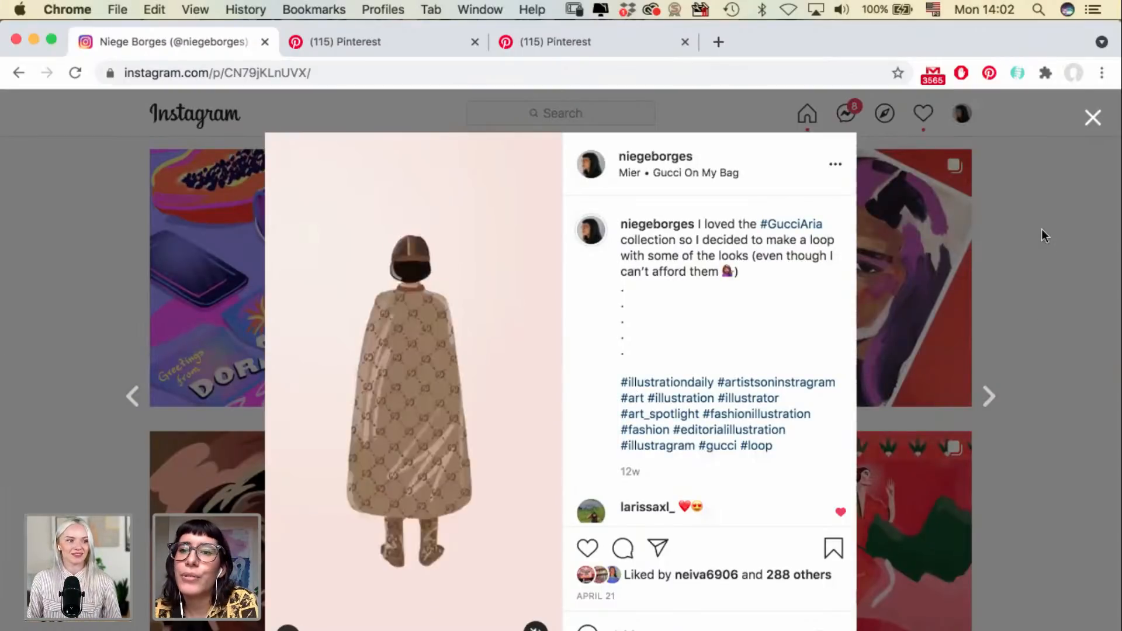
pyautogui.click(1091, 119)
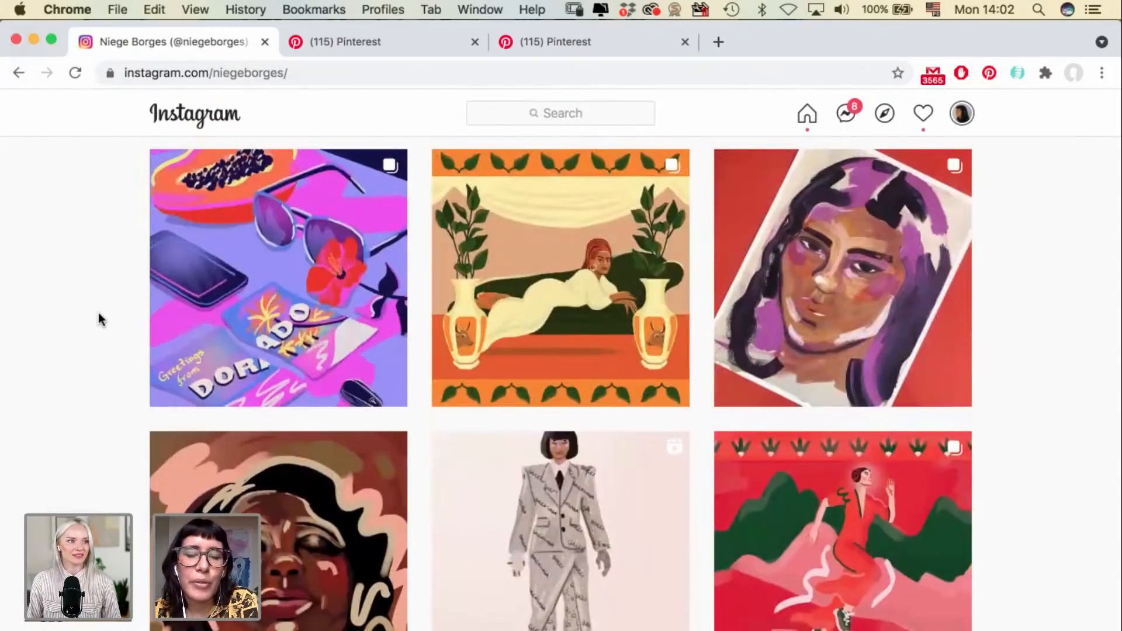
# Look through more illustrations in the Instagram grid and open the group restaurant dinner illustration.
pyautogui.scroll(6, 100, 319)
pyautogui.scroll(15, 100, 319)
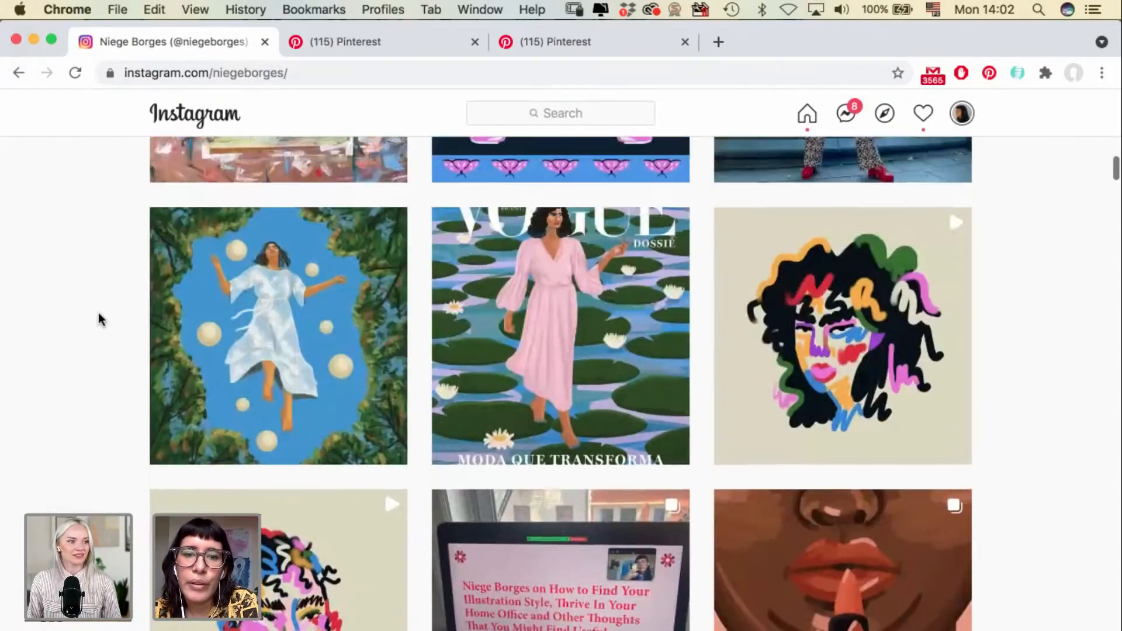
pyautogui.scroll(7, 100, 319)
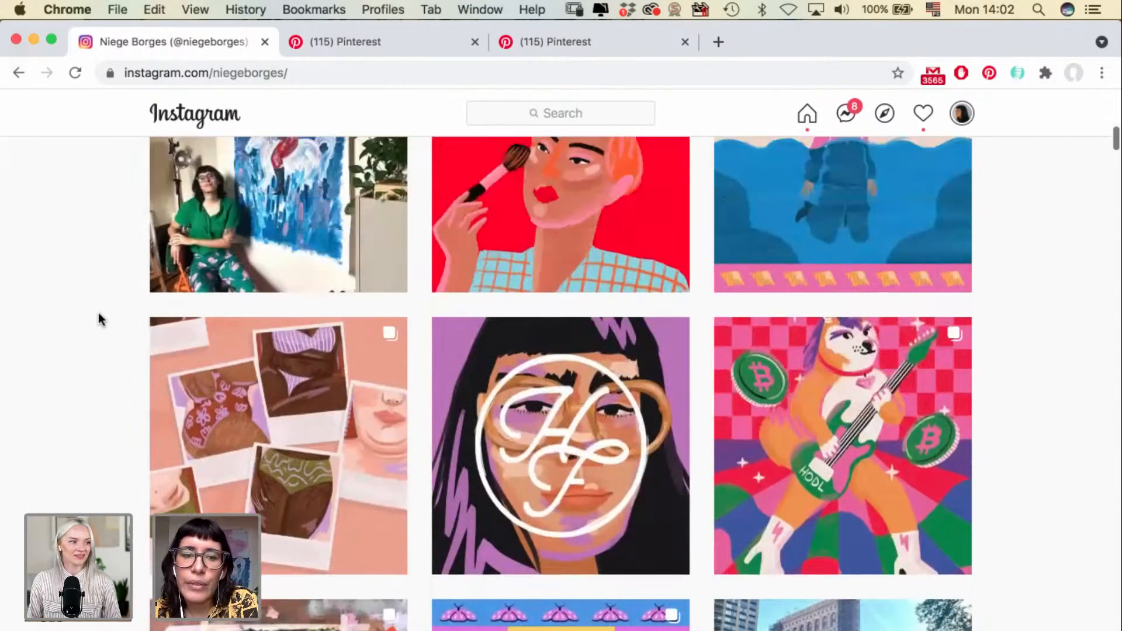
pyautogui.scroll(-6, 100, 318)
pyautogui.scroll(-15, 100, 318)
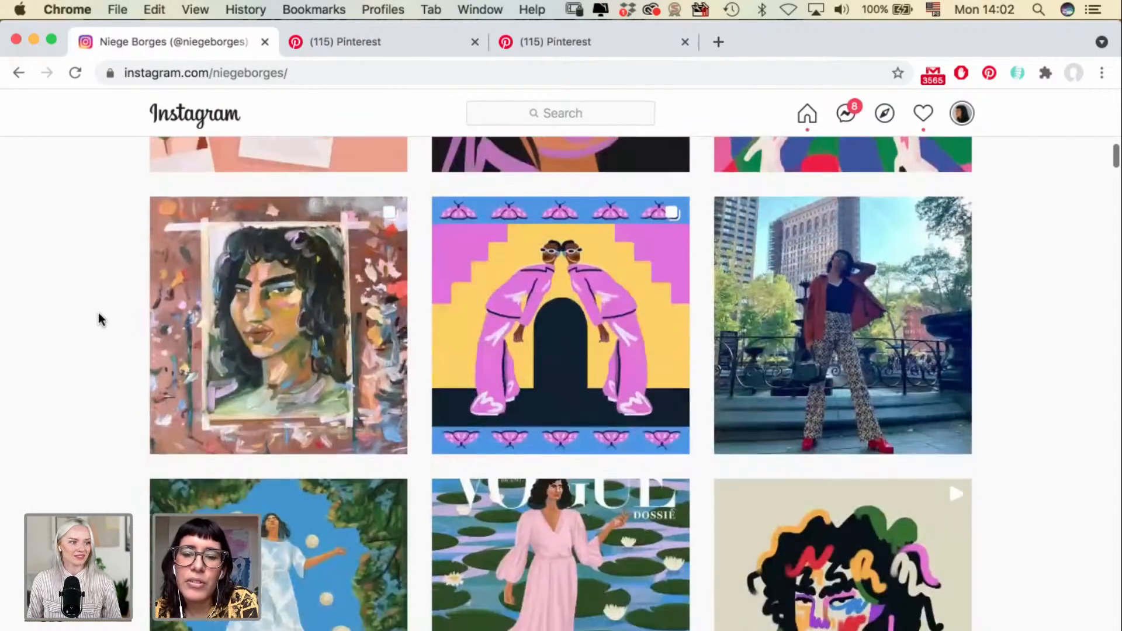
pyautogui.scroll(-13, 100, 318)
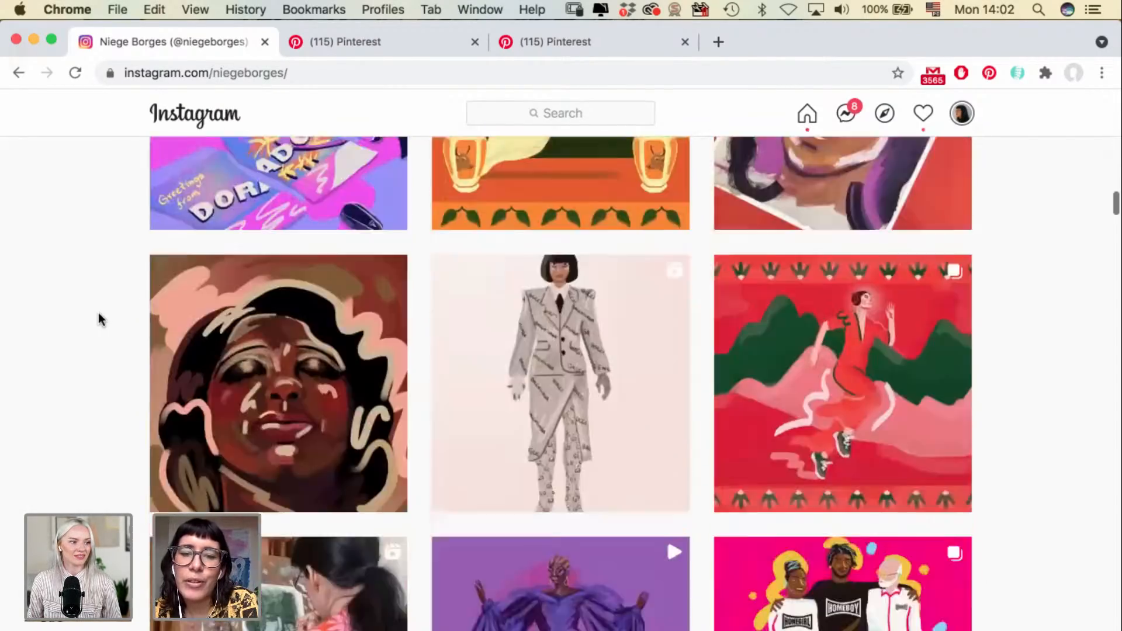
pyautogui.scroll(-20, 100, 318)
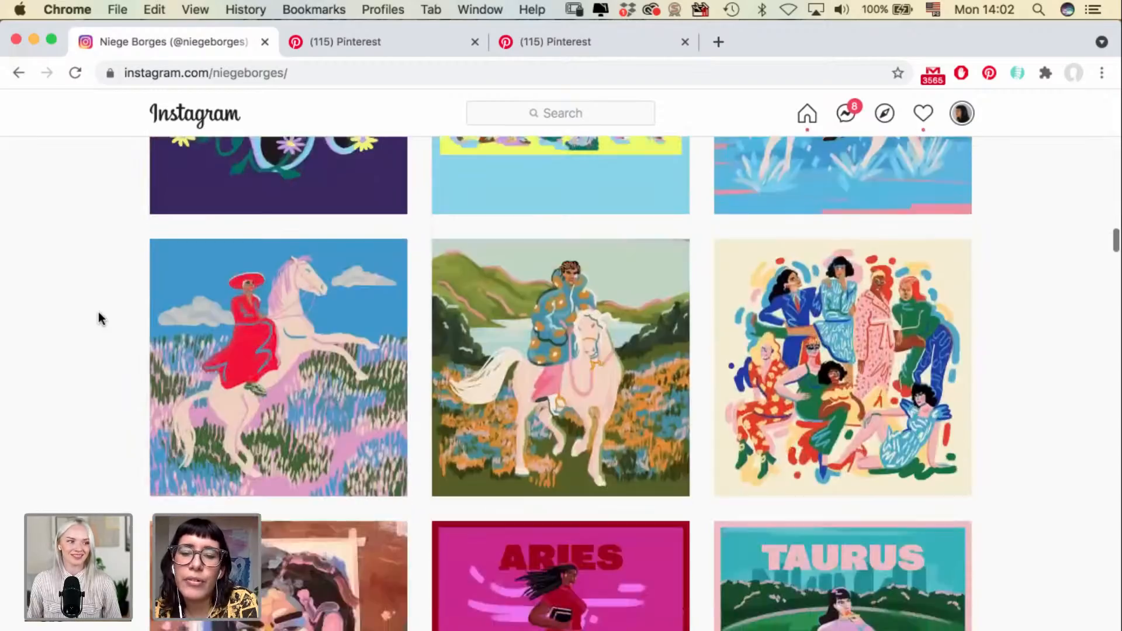
pyautogui.scroll(-20, 103, 304)
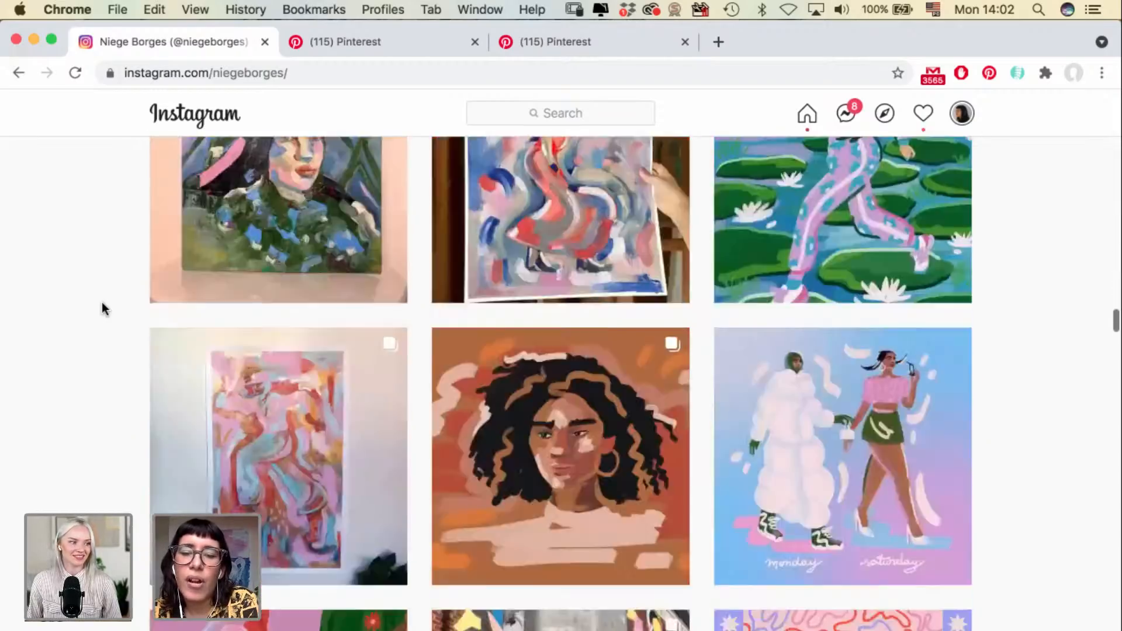
pyautogui.scroll(-20, 102, 304)
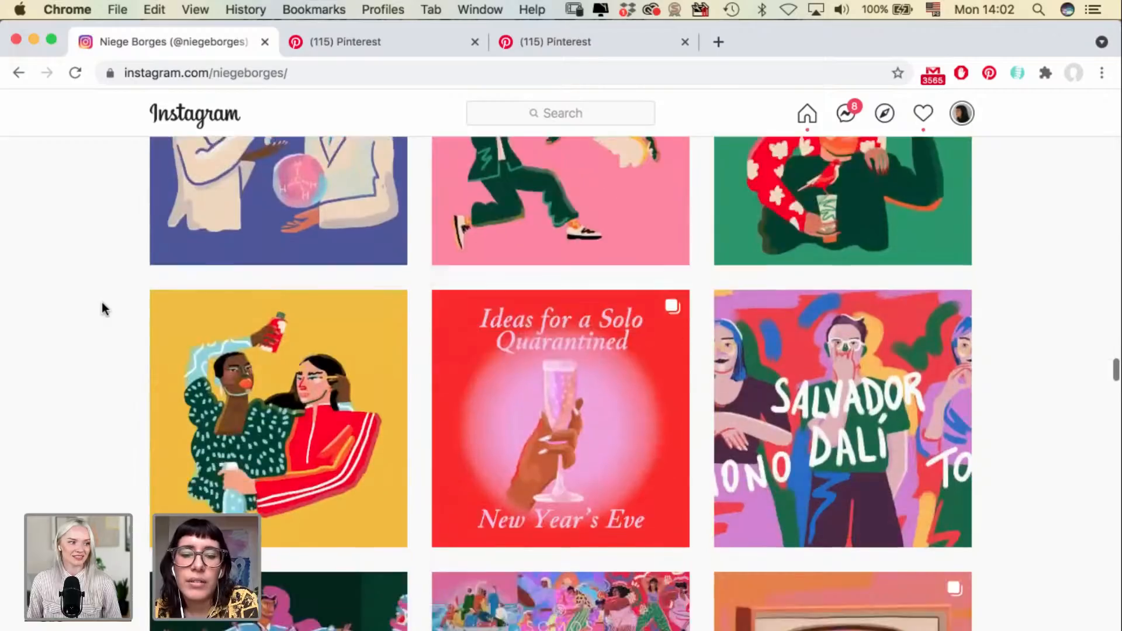
pyautogui.scroll(-18, 103, 309)
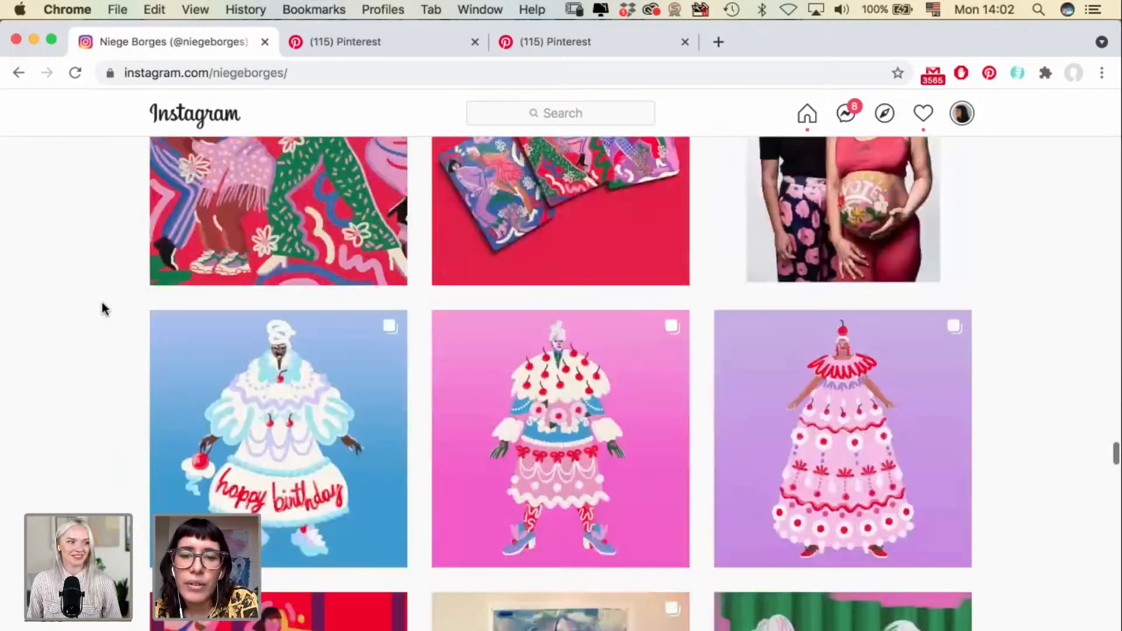
pyautogui.scroll(-18, 103, 310)
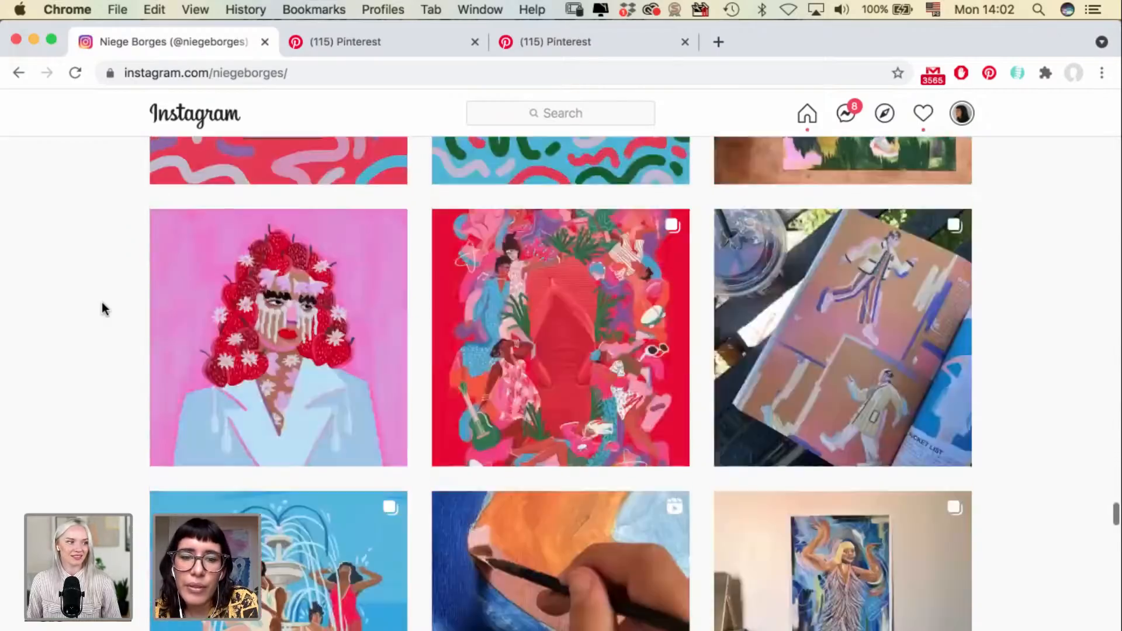
pyautogui.scroll(-18, 103, 309)
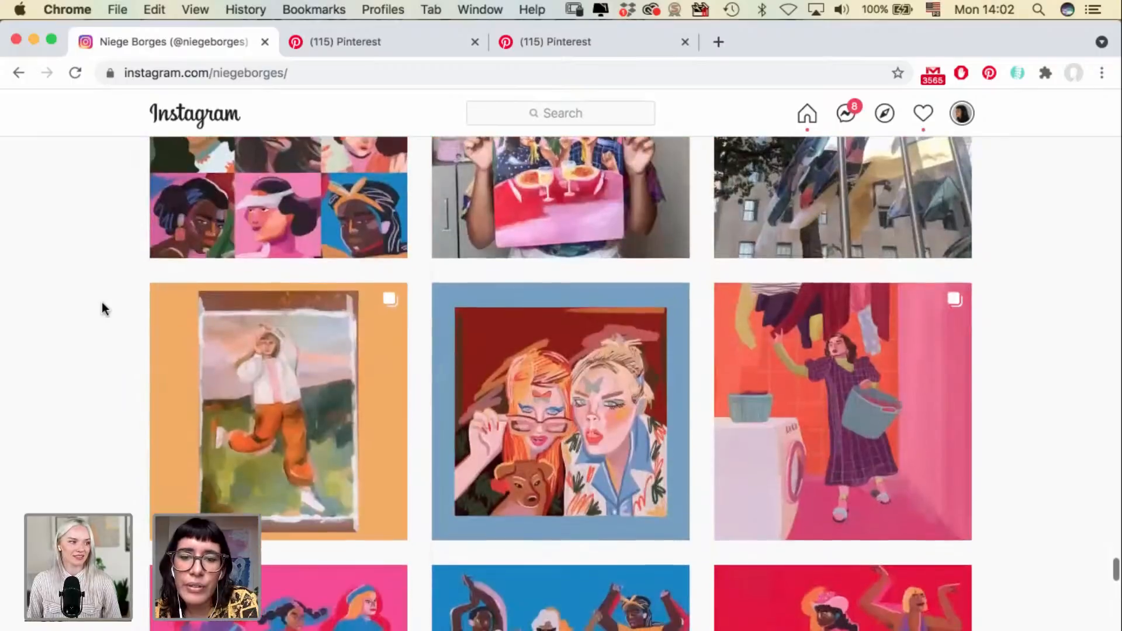
pyautogui.scroll(-2, 103, 309)
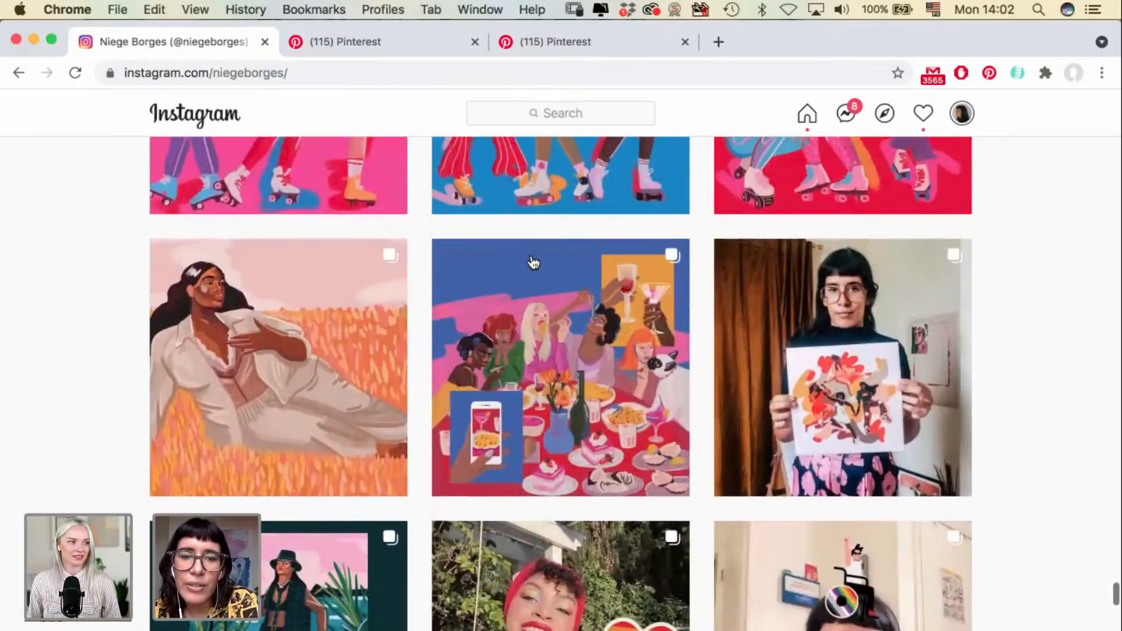
pyautogui.click(531, 256)
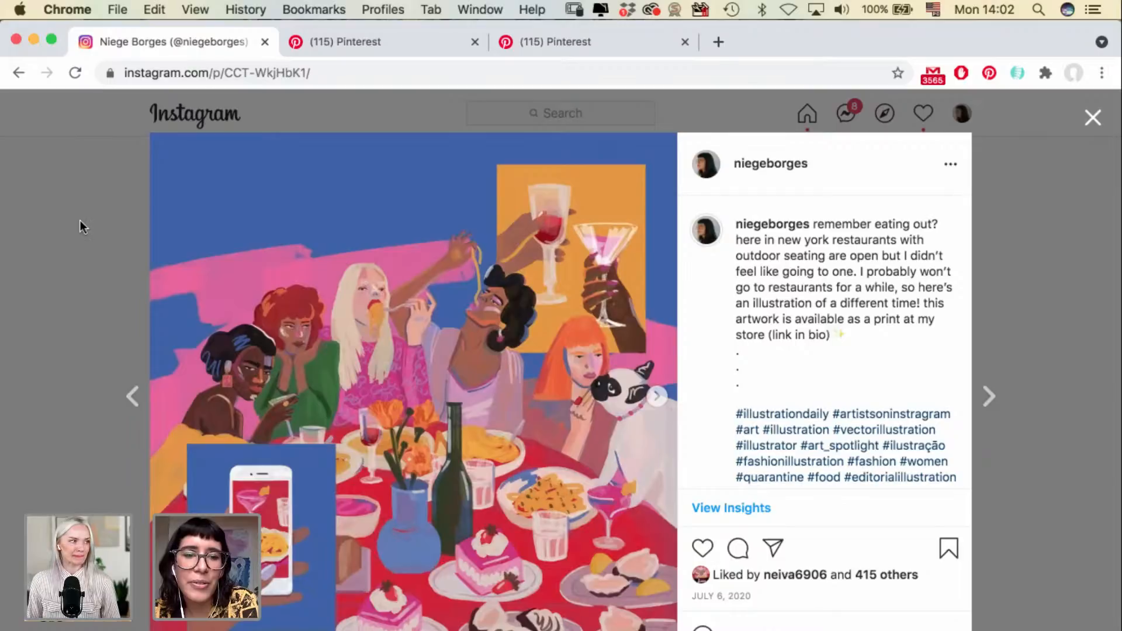
# Switch back to the book cover in Photoshop and activate the Eyedropper tool.
pyautogui.moveTo(10, 333)
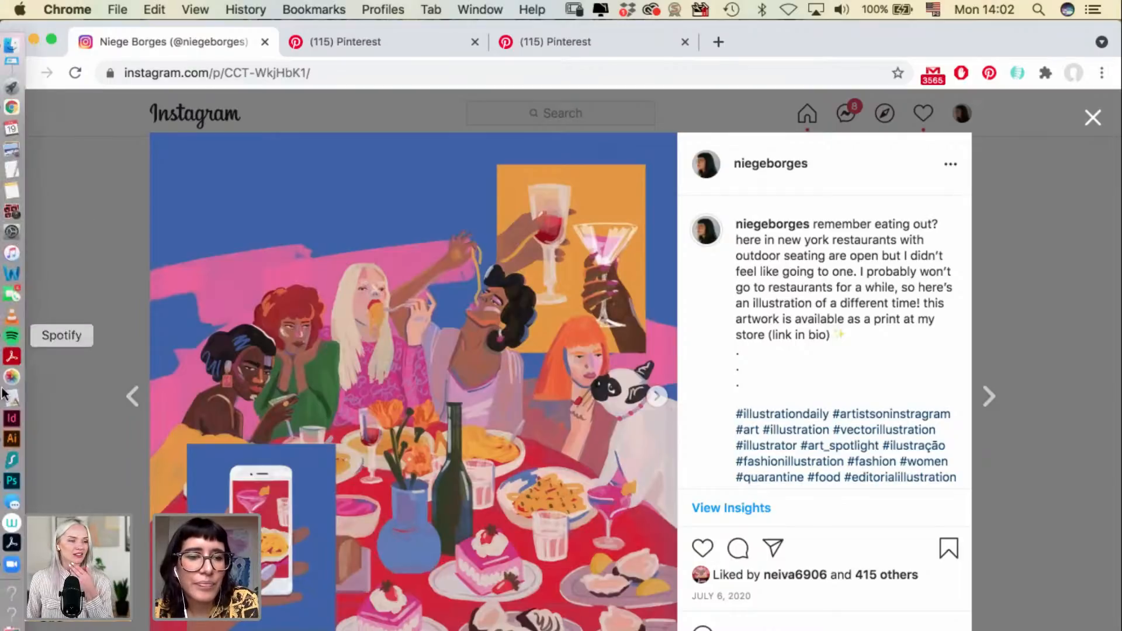
pyautogui.click(10, 483)
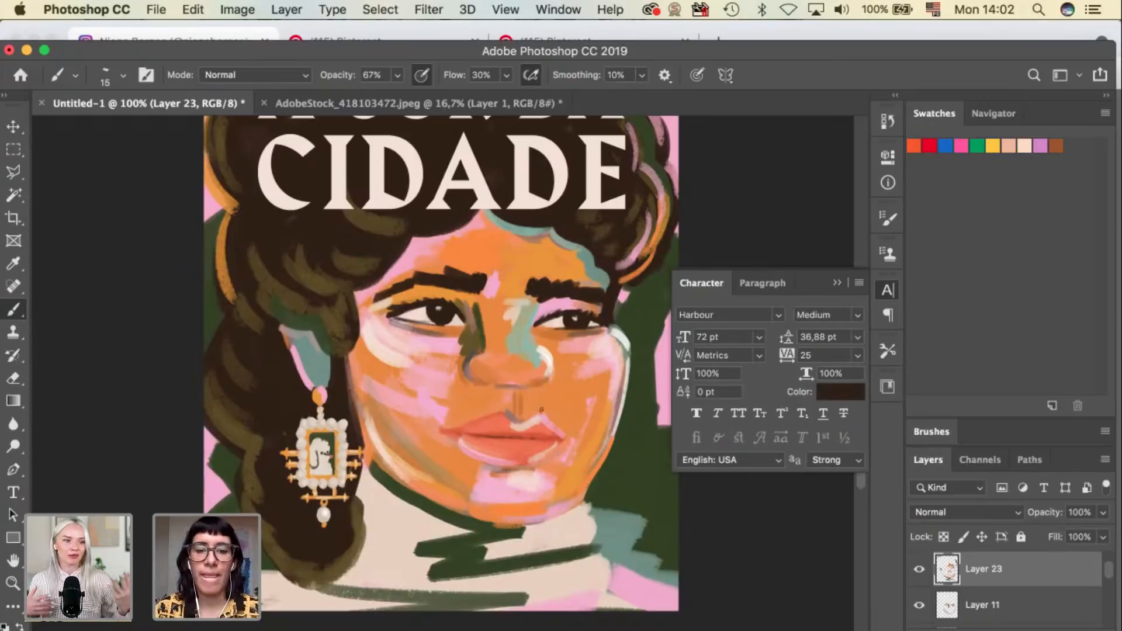
pyautogui.press('v')
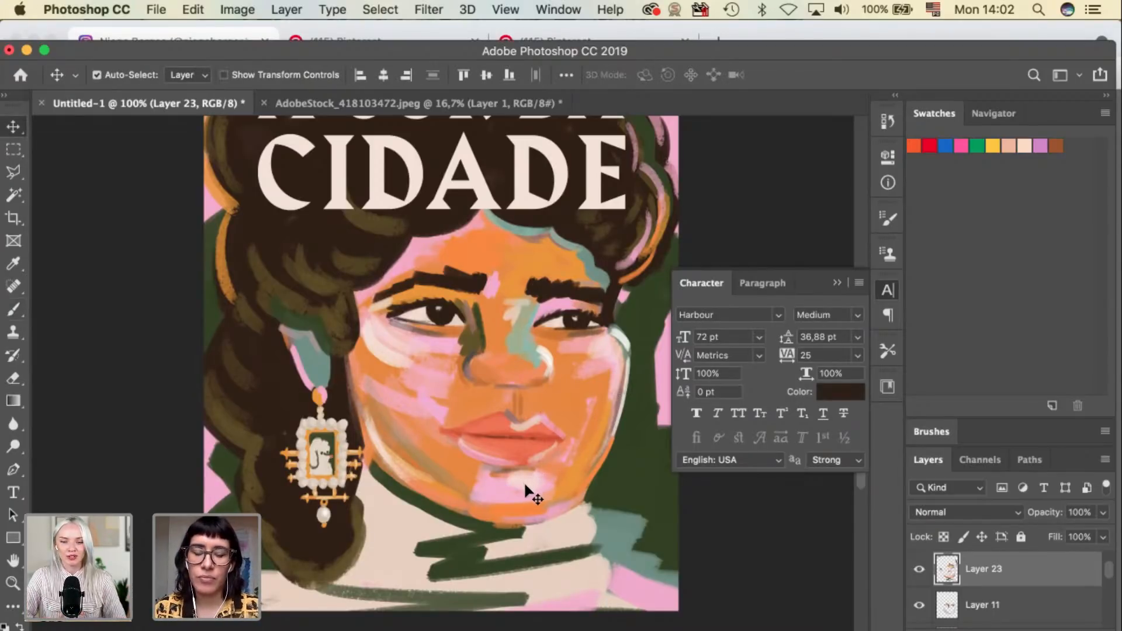
pyautogui.press('i')
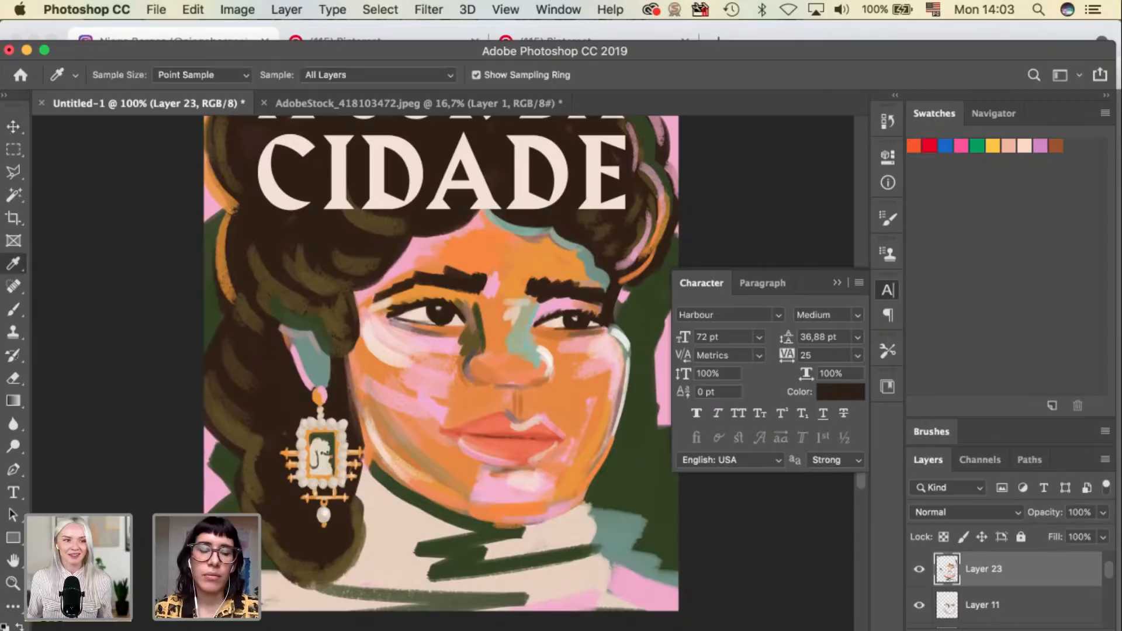
# Switch to Chrome, close the restaurant dinner post and continue looking through the Instagram grid.
pyautogui.moveTo(7, 190)
pyautogui.click(10, 109)
pyautogui.click(120, 238)
pyautogui.scroll(-3, 130, 246)
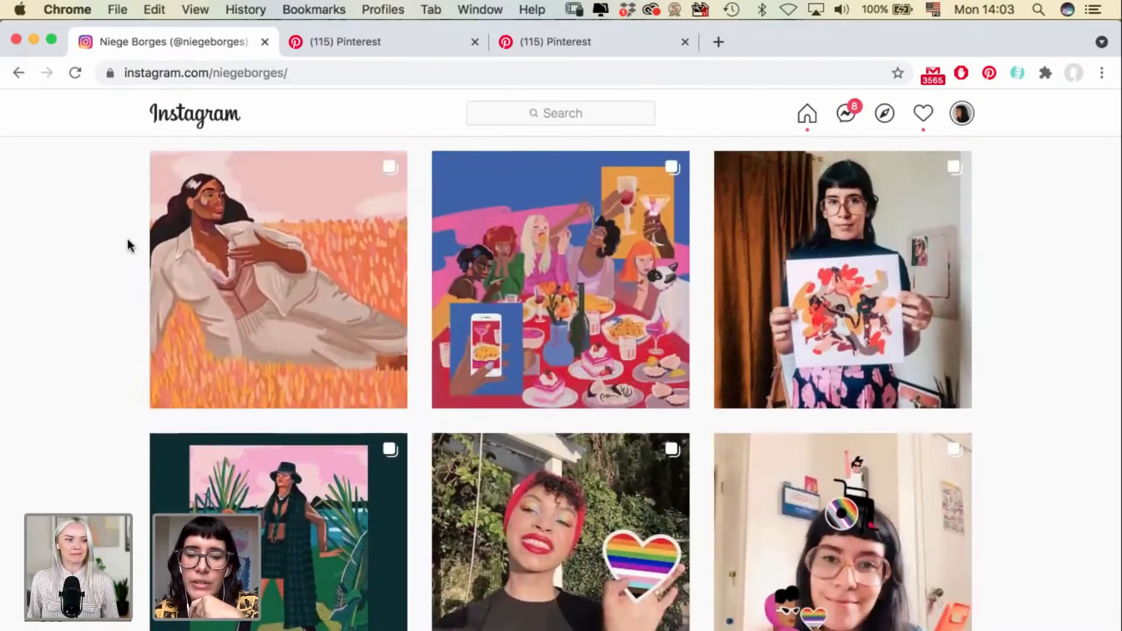
# Open the Pride sticker selfie post in the Instagram grid, view both of its images and close the post.
pyautogui.scroll(-2, 129, 246)
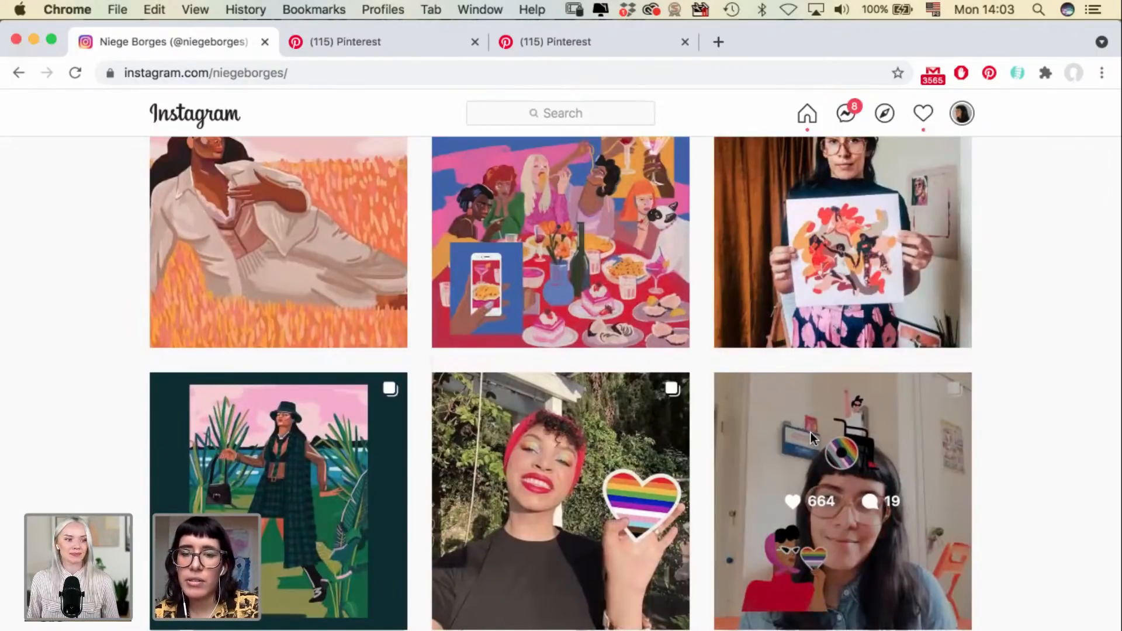
pyautogui.click(811, 432)
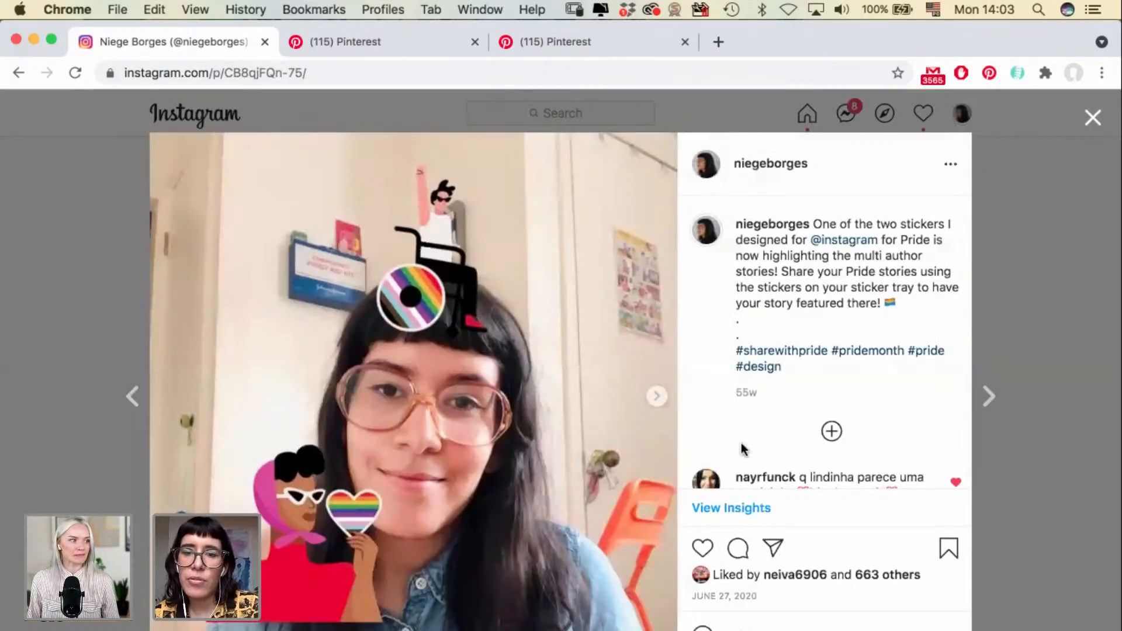
pyautogui.click(658, 396)
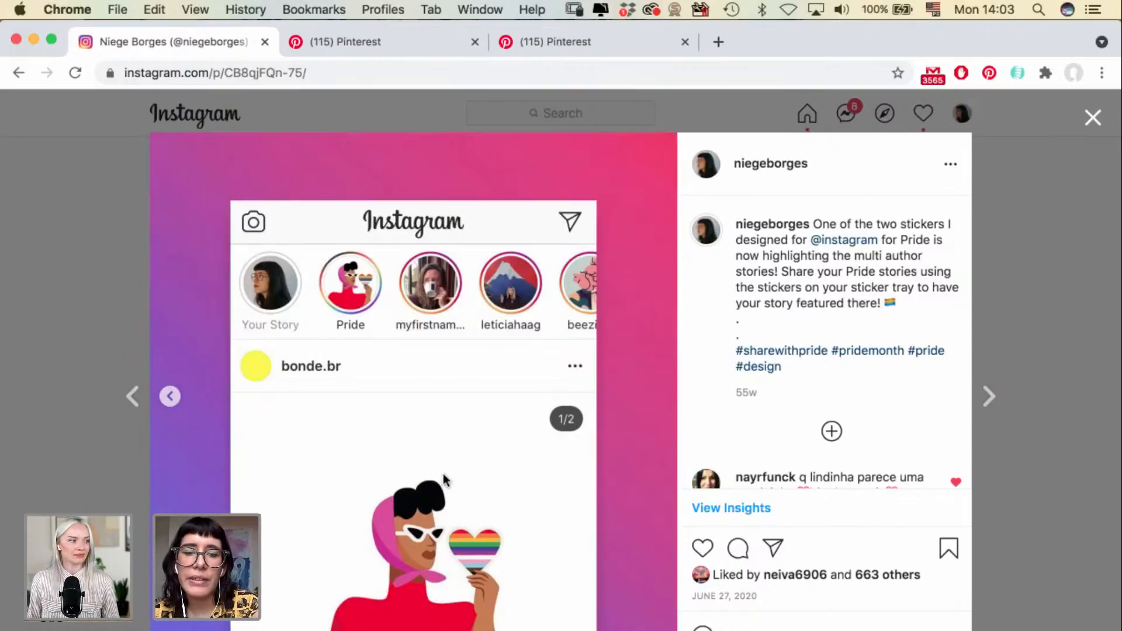
pyautogui.click(170, 396)
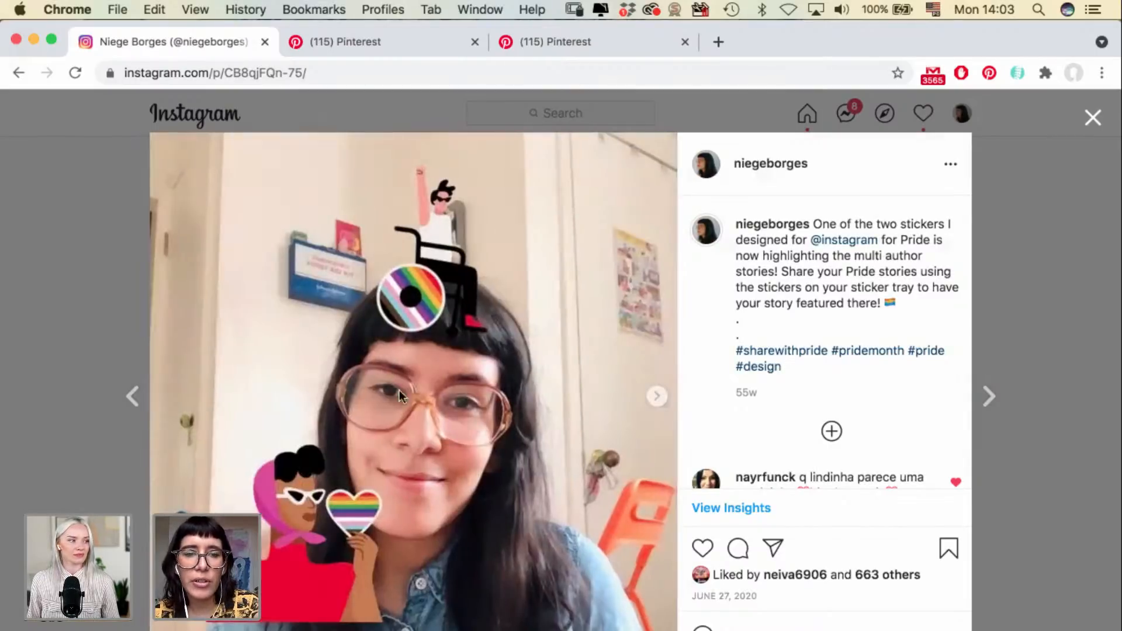
pyautogui.click(81, 275)
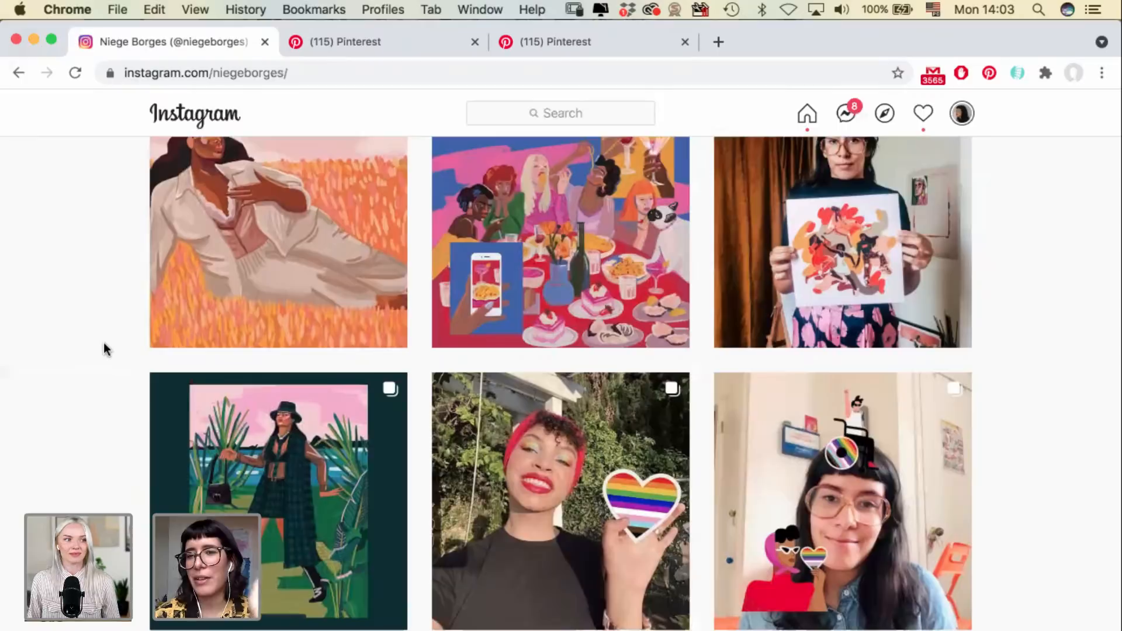
# Check the book cover in Photoshop, switch back to Chrome, and reopen and close the Pride sticker selfie post.
pyautogui.moveTo(12, 357)
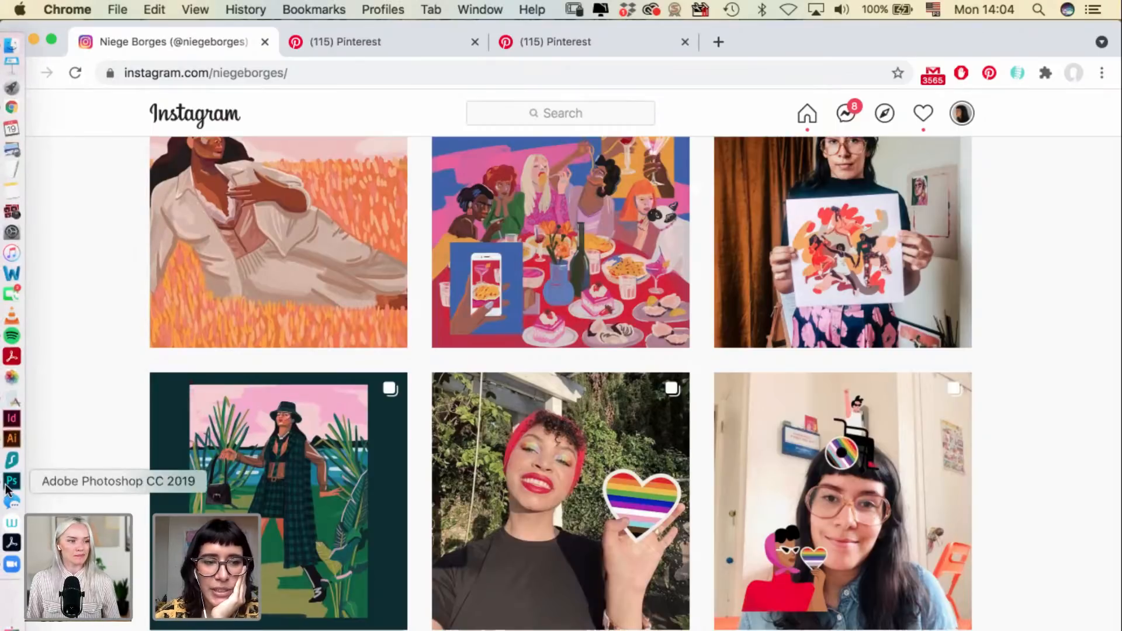
pyautogui.click(11, 480)
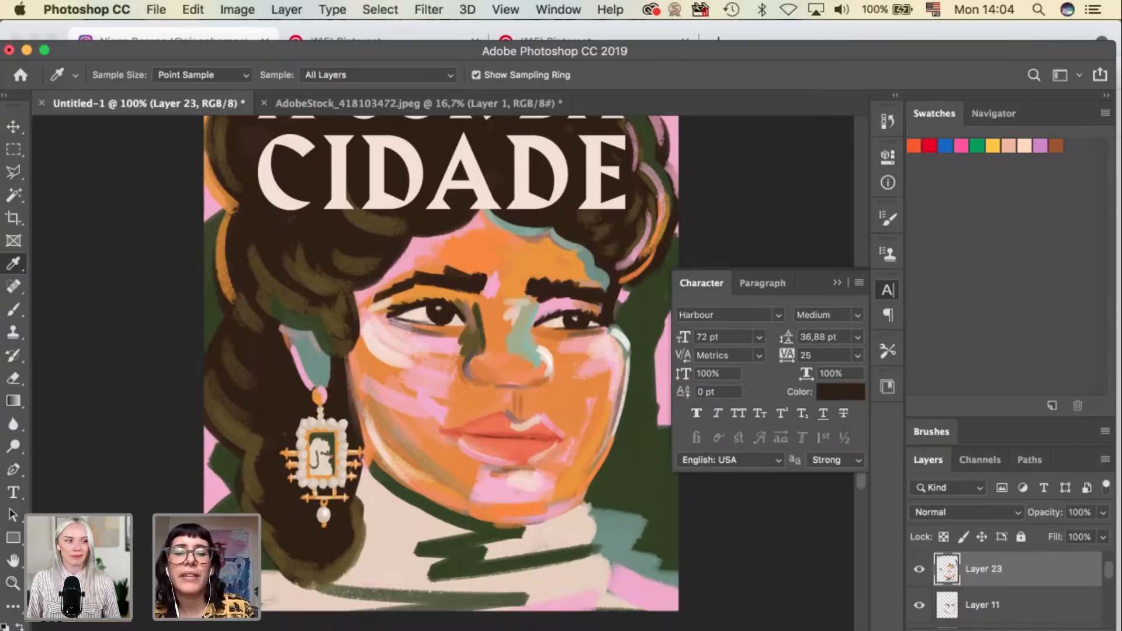
pyautogui.press('super+Tab')
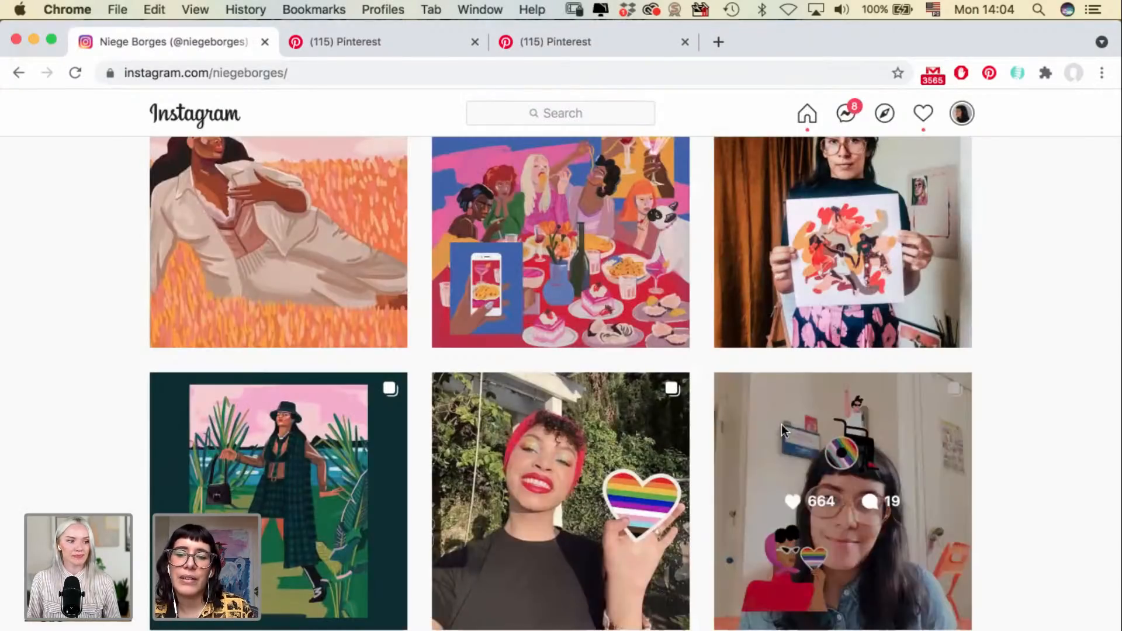
pyautogui.click(783, 431)
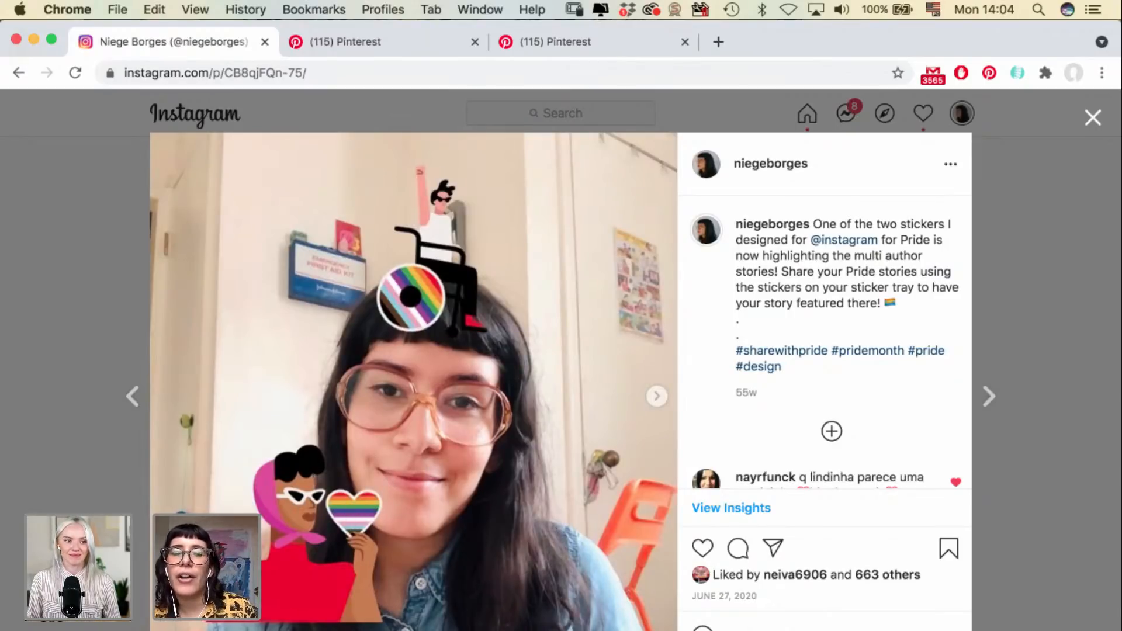
pyautogui.press('Escape')
# Find the Pride sticker illustration further down the Instagram grid, open it and view its two sticker characters.
pyautogui.scroll(-15, 91, 393)
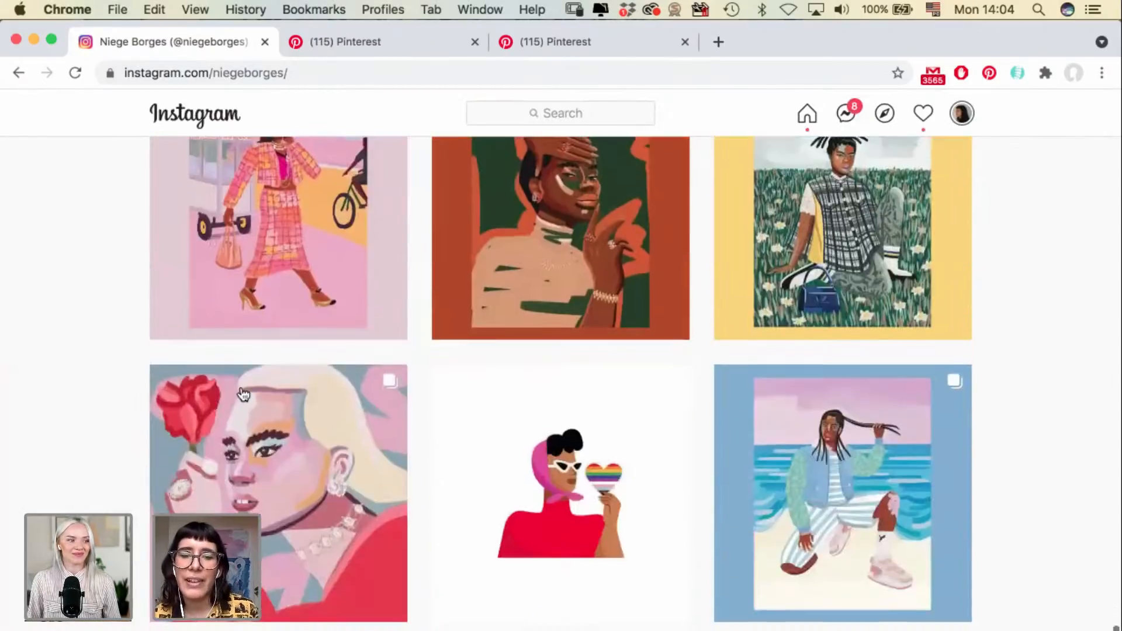
pyautogui.click(527, 406)
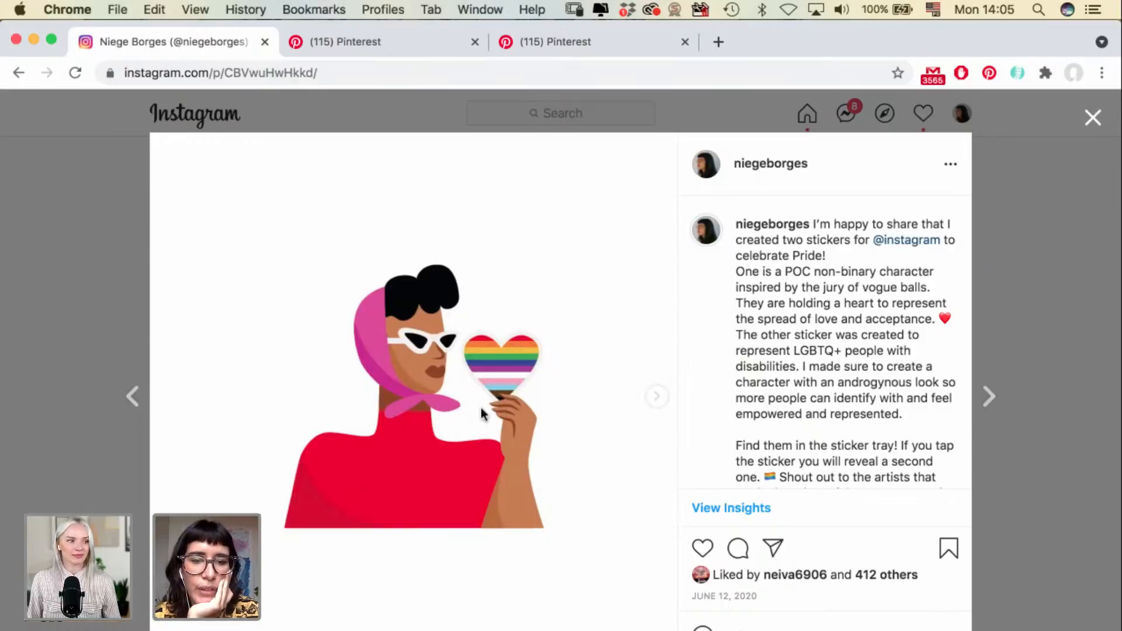
pyautogui.click(659, 395)
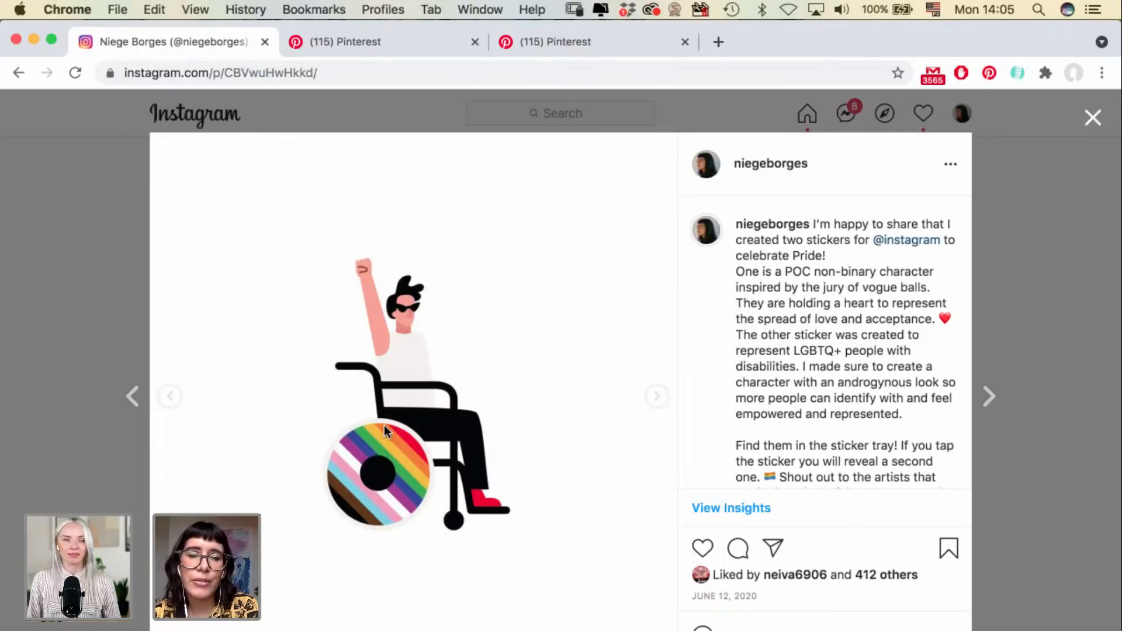
pyautogui.click(169, 397)
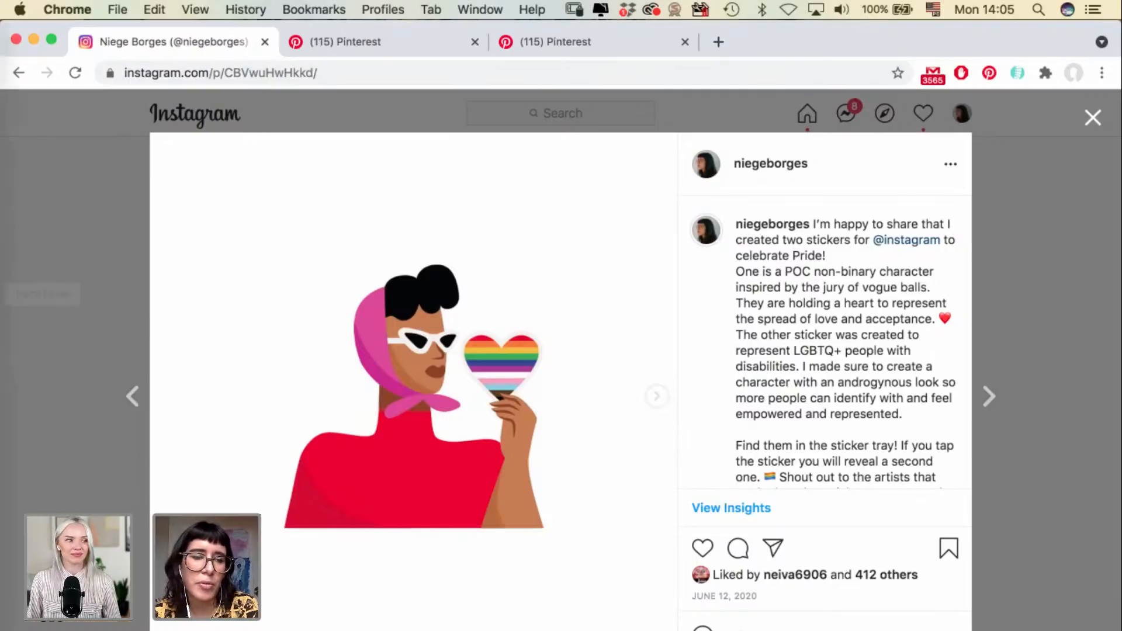
# Switch to Photoshop, sample the shadow colour beside the nose and change it to a light purple for the Brush.
pyautogui.moveTo(12, 358)
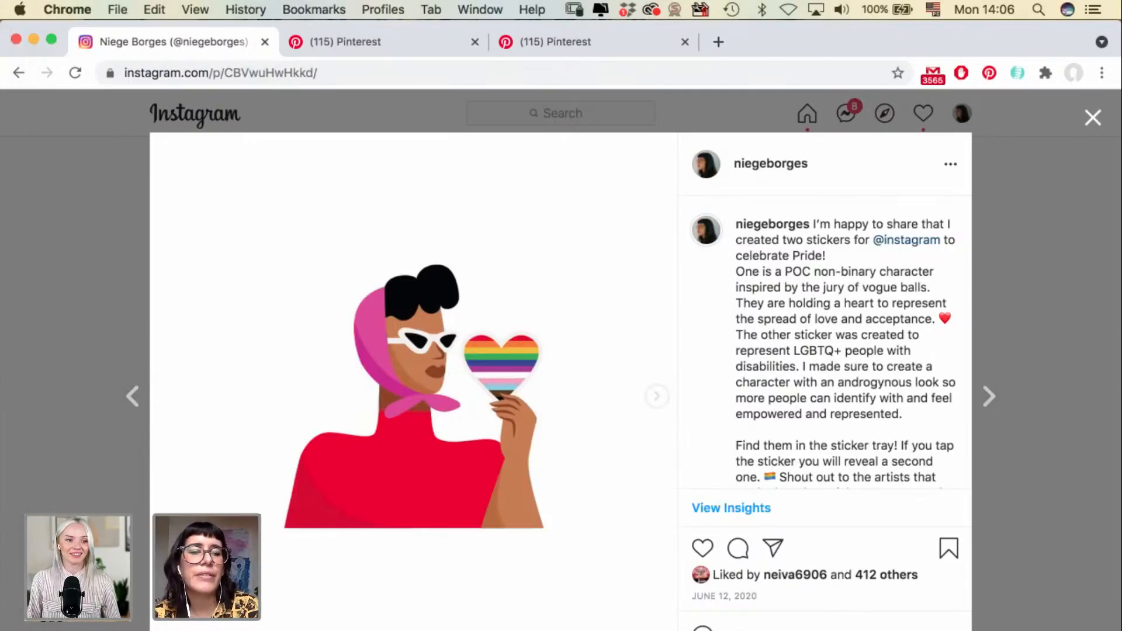
pyautogui.click(6, 484)
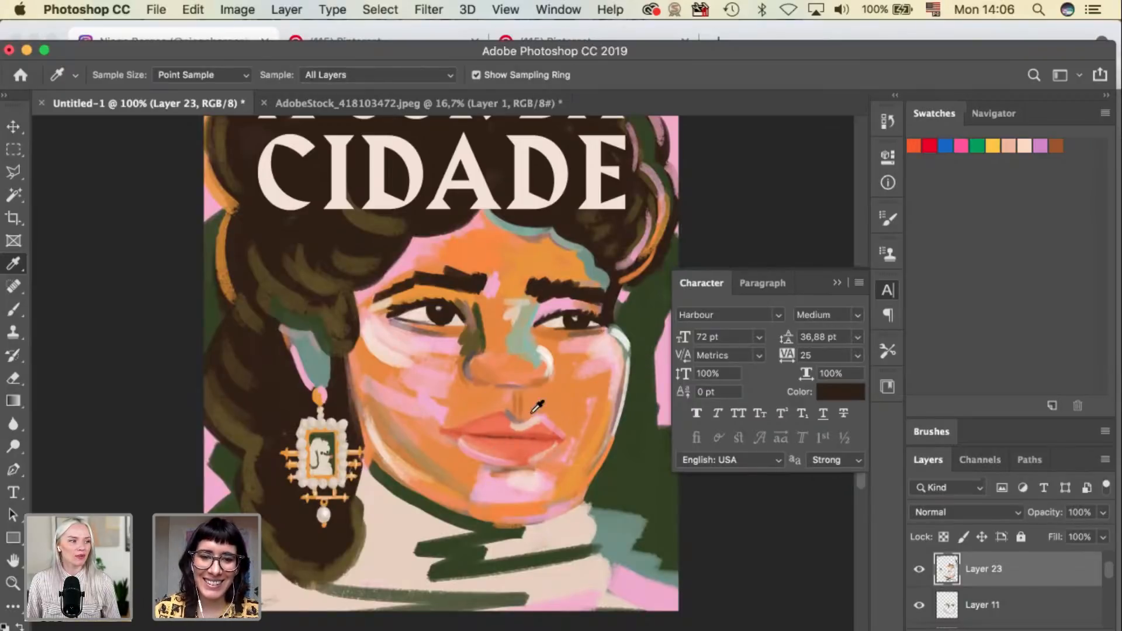
pyautogui.click(465, 374)
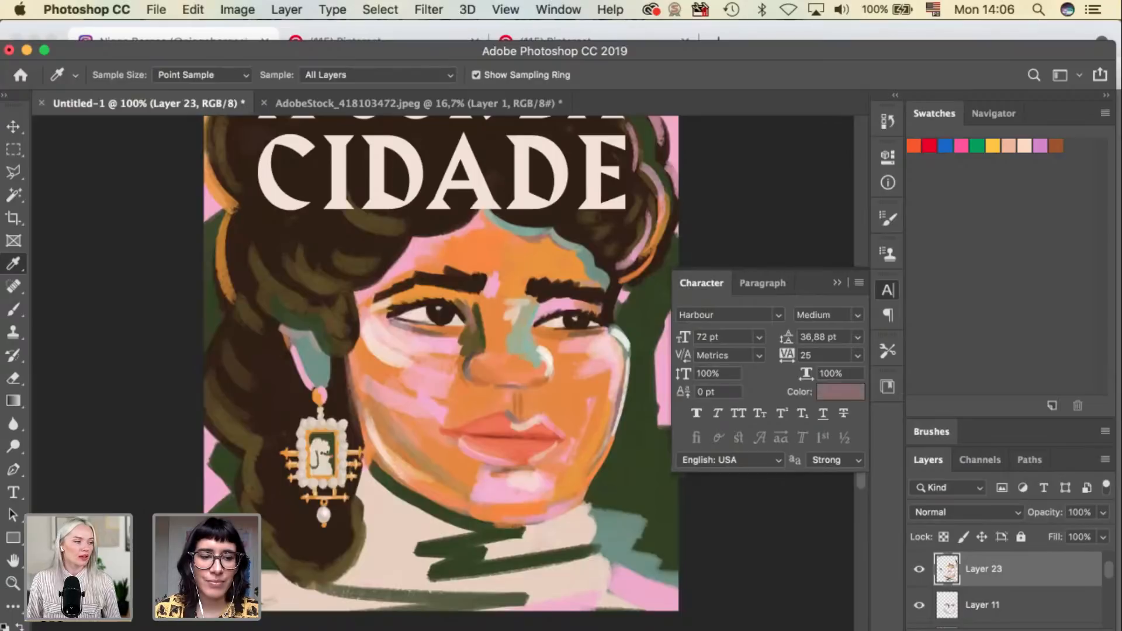
pyautogui.click(9, 630)
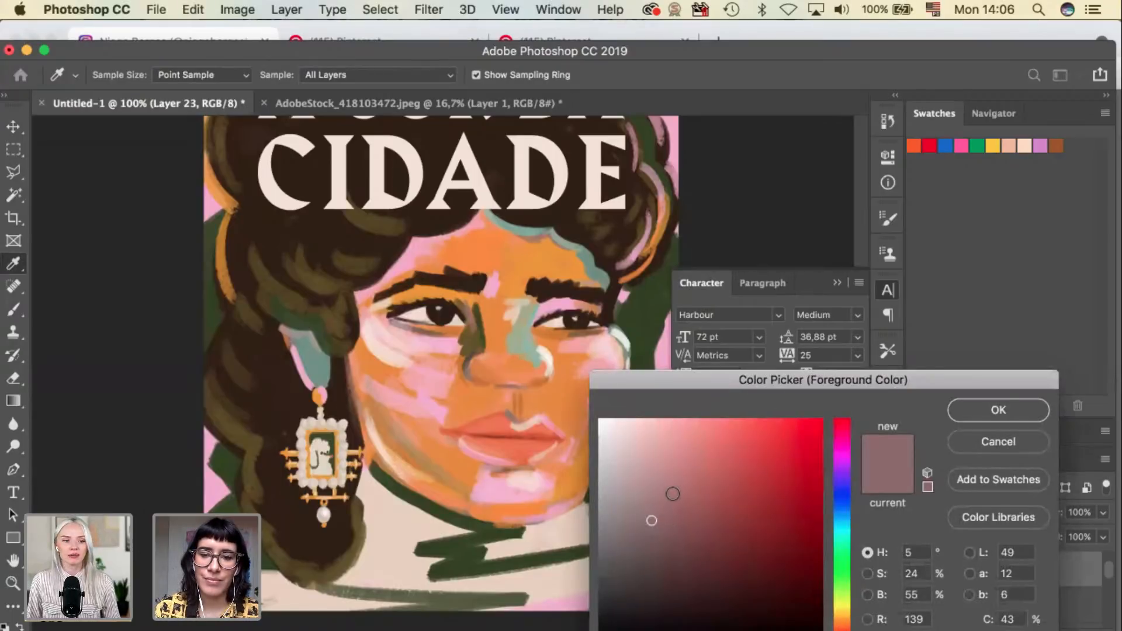
pyautogui.moveTo(673, 492); pyautogui.dragTo(688, 484)
pyautogui.click(842, 466)
pyautogui.click(681, 473)
pyautogui.click(969, 413)
pyautogui.press('b')
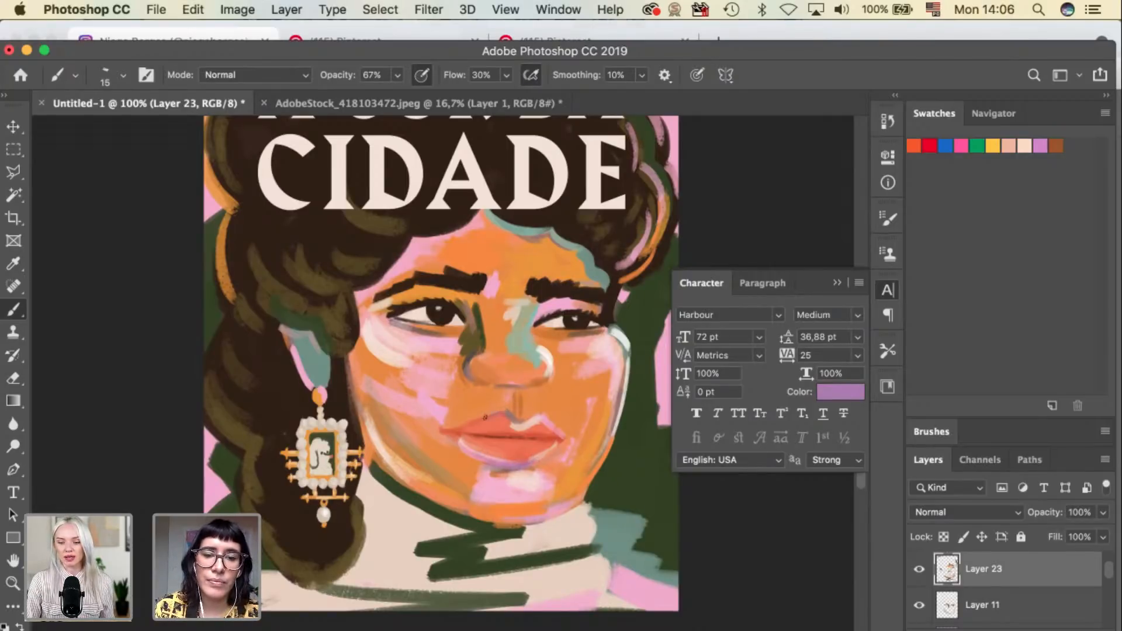
# Select the lips layer, sample the lip colour and darken it to H 17, S 74, B 87 for the Brush.
pyautogui.keyDown('super'); pyautogui.click(503, 432); pyautogui.keyUp('super')
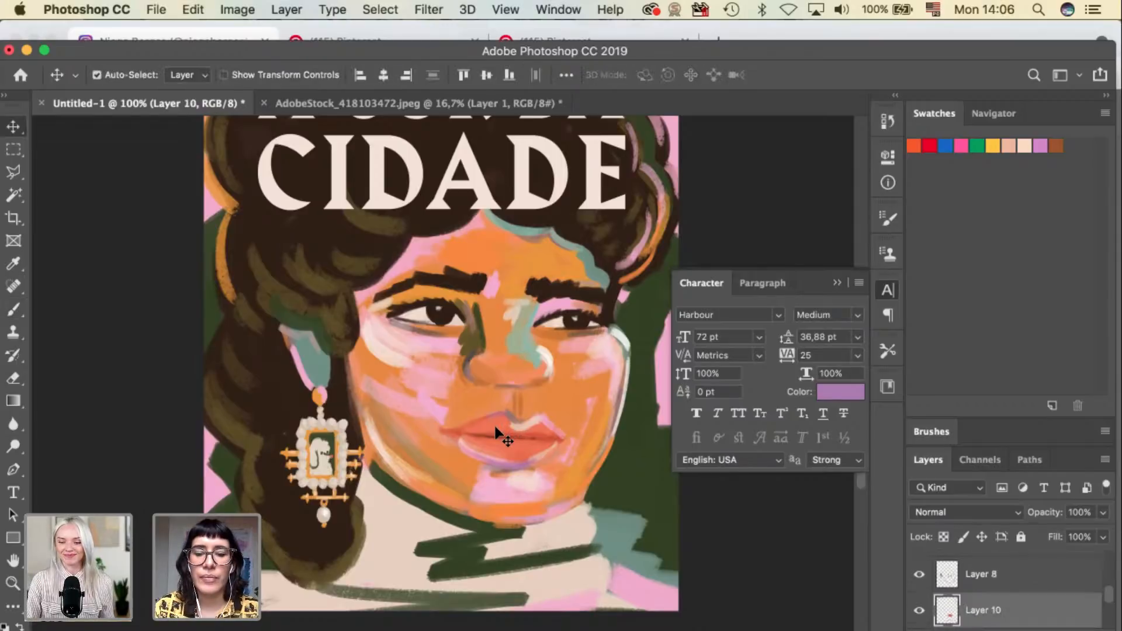
pyautogui.keyDown('alt'); pyautogui.click(504, 433); pyautogui.keyUp('alt')
pyautogui.click(9, 630)
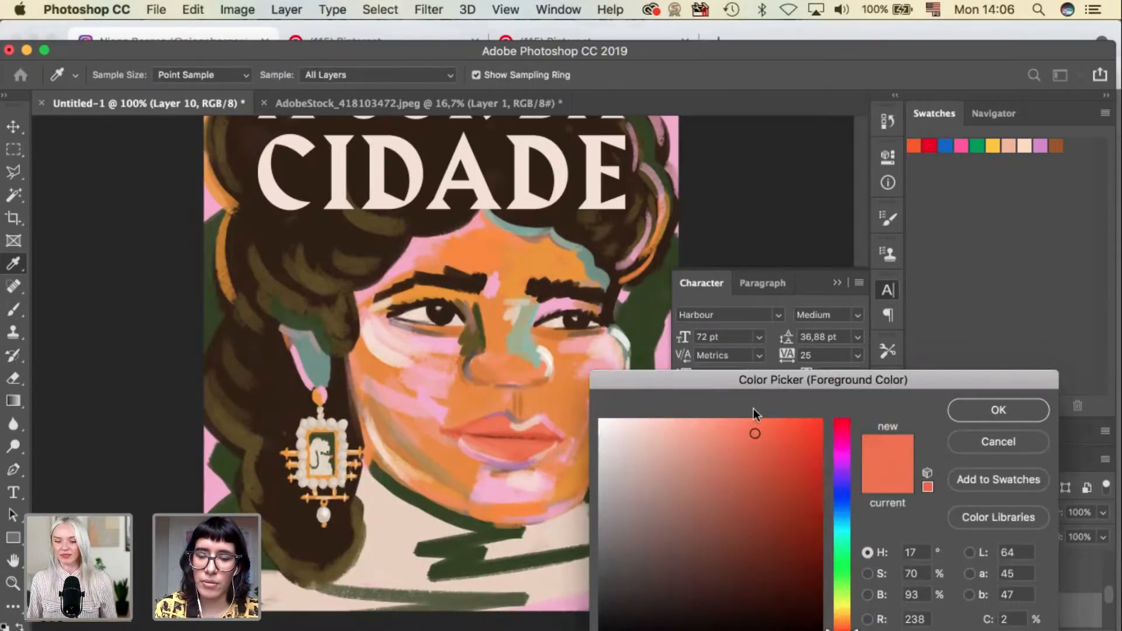
pyautogui.click(765, 446)
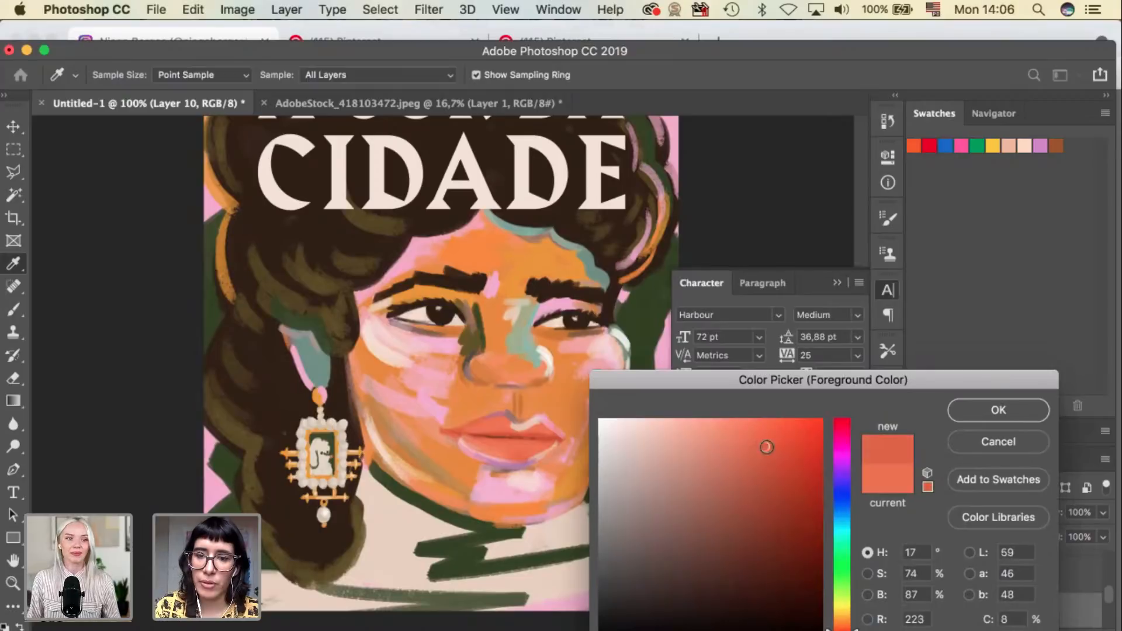
pyautogui.click(989, 416)
pyautogui.press('b')
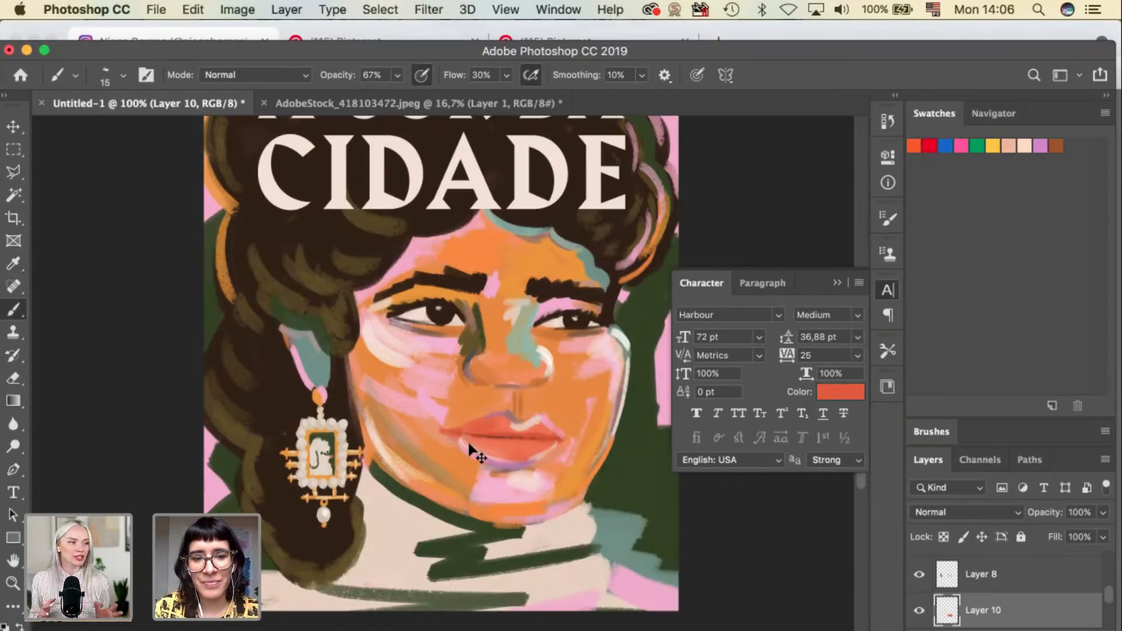
# Select Layer 23 and sample a bright orange skin tone from the face for the Brush.
pyautogui.keyDown('super'); pyautogui.click(467, 448); pyautogui.keyUp('super')
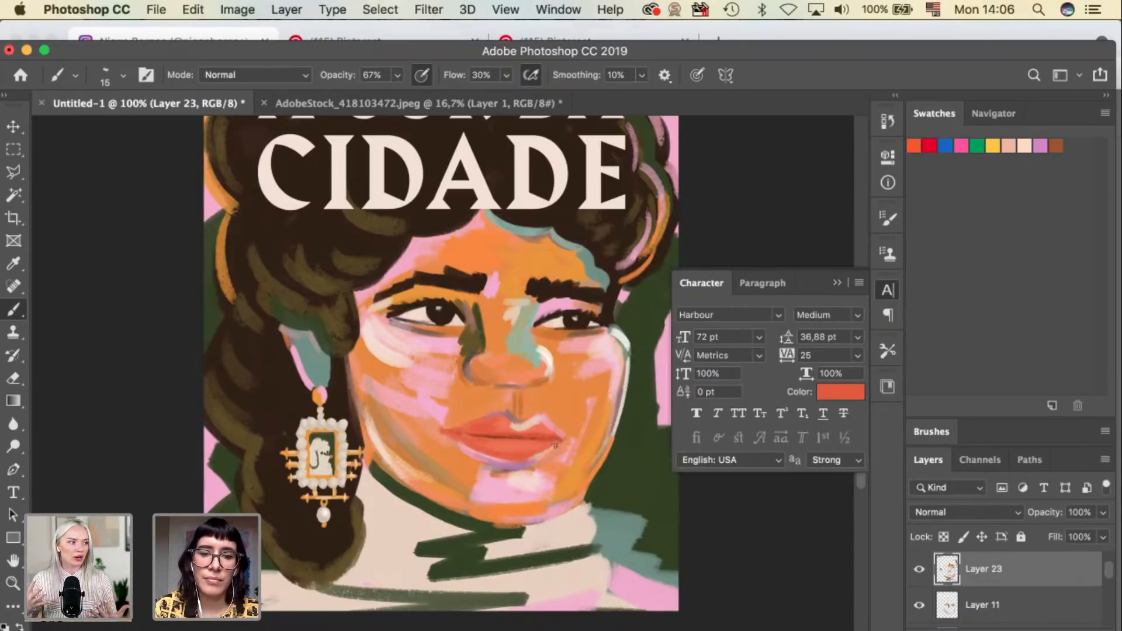
pyautogui.press('v')
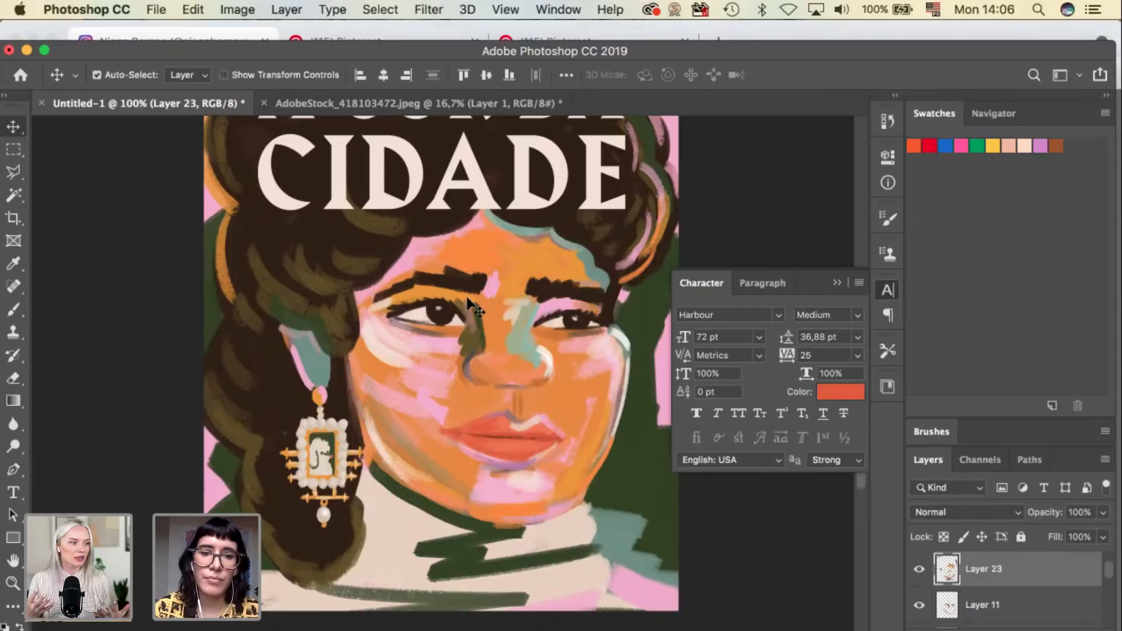
pyautogui.press('i')
pyautogui.click(472, 309)
pyautogui.press('b')
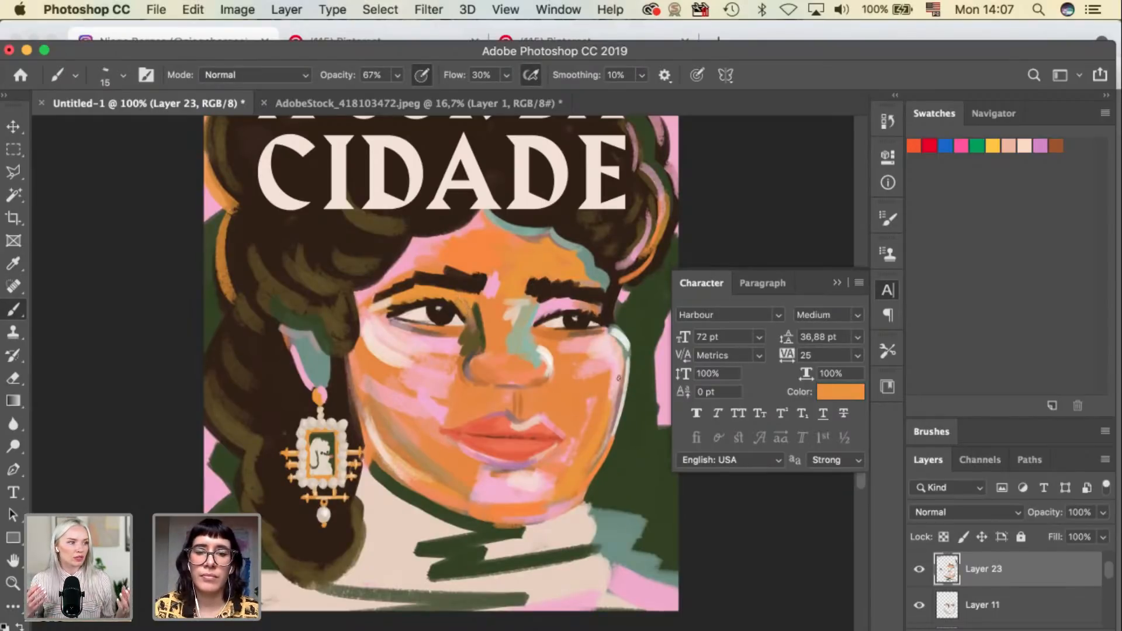
# Sample a tan tone from the cheek and deepen it to a brownish orange at H 29, S 79, B 73.
pyautogui.press('v')
pyautogui.press('i')
pyautogui.click(393, 432)
pyautogui.press('b')
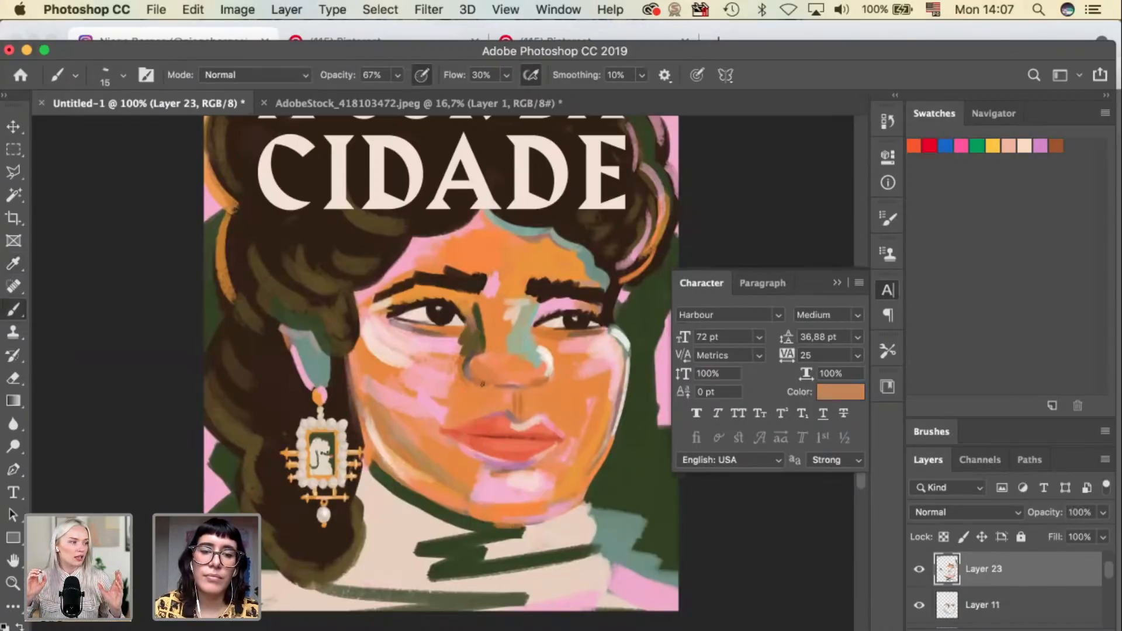
pyautogui.click(13, 629)
pyautogui.moveTo(759, 466)
pyautogui.mouseDown()
pyautogui.moveTo(772, 461)
pyautogui.moveTo(775, 478)
pyautogui.mouseUp()
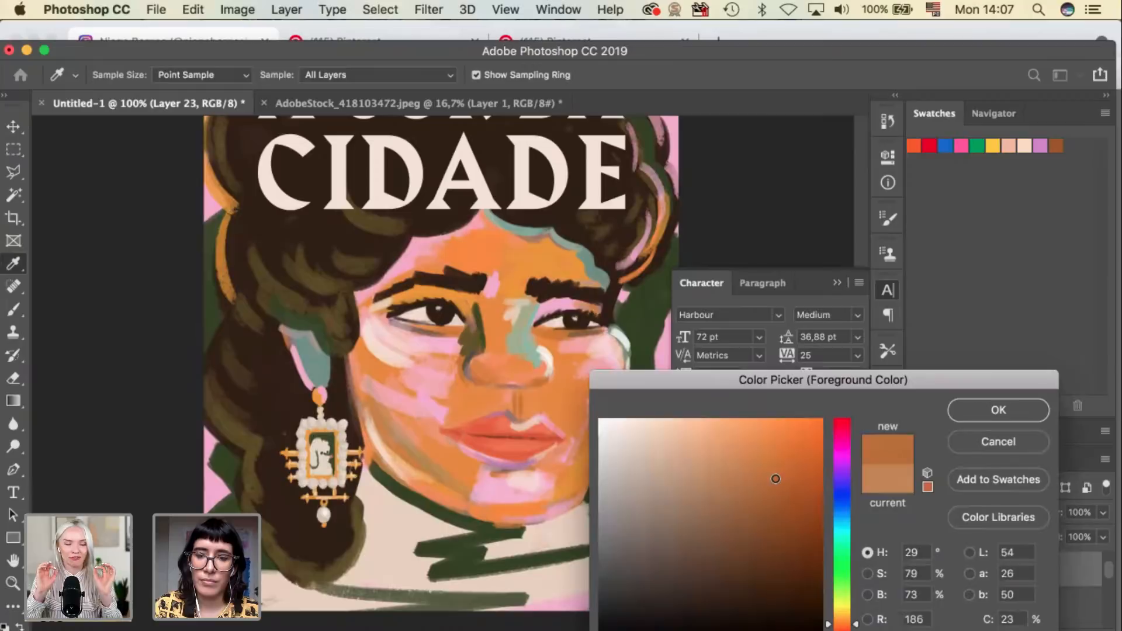
pyautogui.click(954, 416)
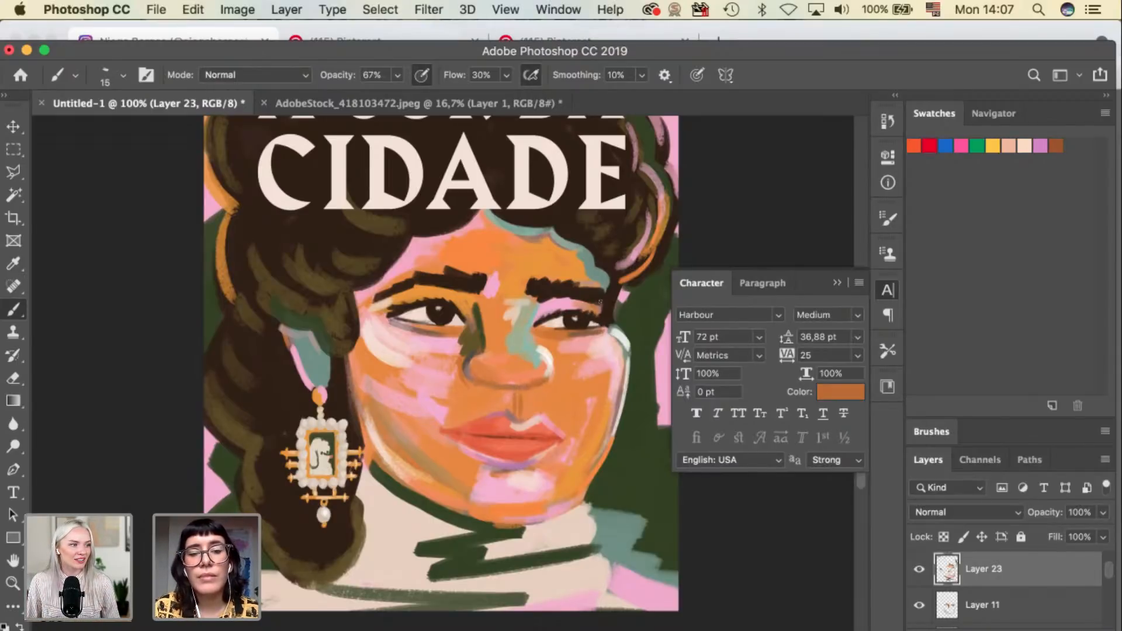
# Set the Brush to size 25 with 46% opacity and move the Photoshop window up slightly.
pyautogui.press(']')
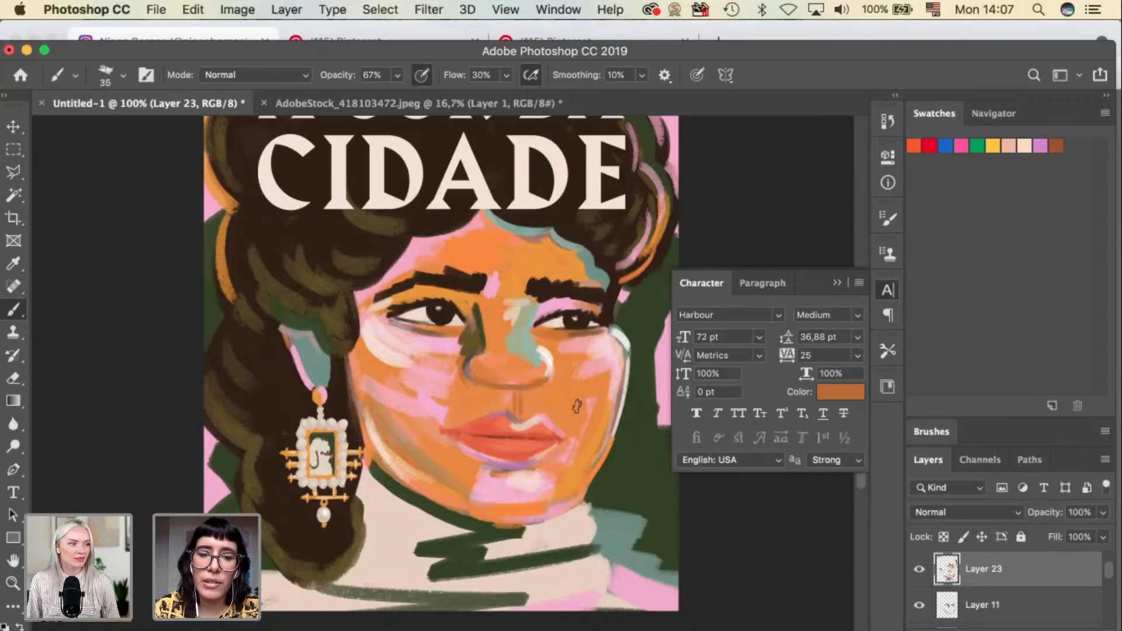
pyautogui.click(398, 75)
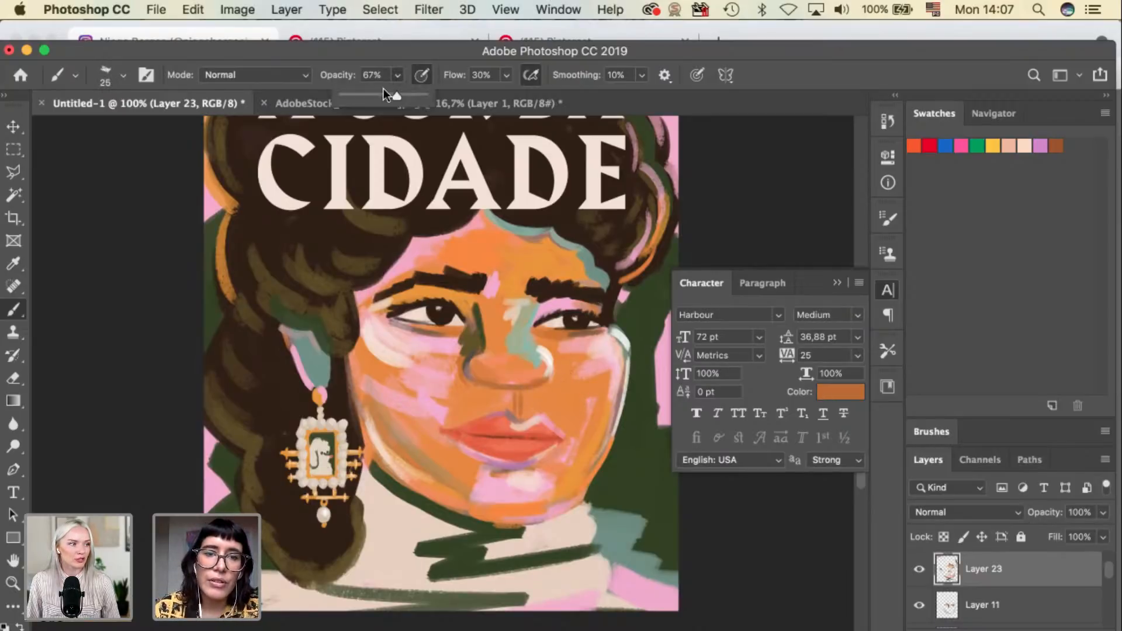
pyautogui.moveTo(759, 48); pyautogui.dragTo(760, 27)
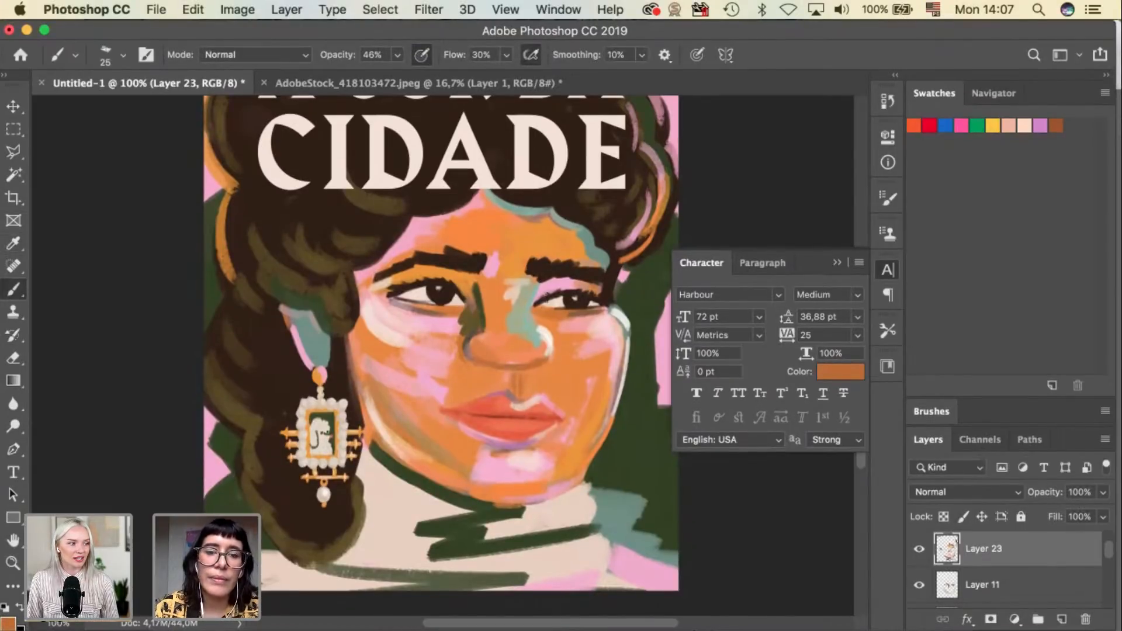
# Sample the teal from the ear and add a new layer directly above Layer 3 for a size 35 Brush.
pyautogui.press('i')
pyautogui.click(321, 338)
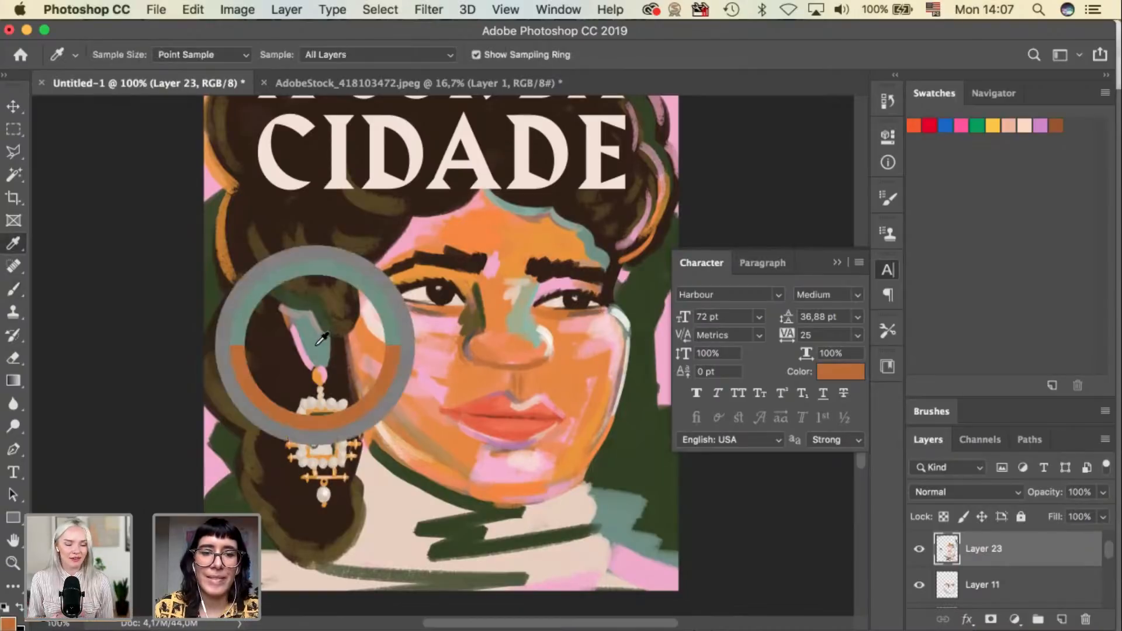
pyautogui.keyDown('super'); pyautogui.click(445, 394); pyautogui.keyUp('super')
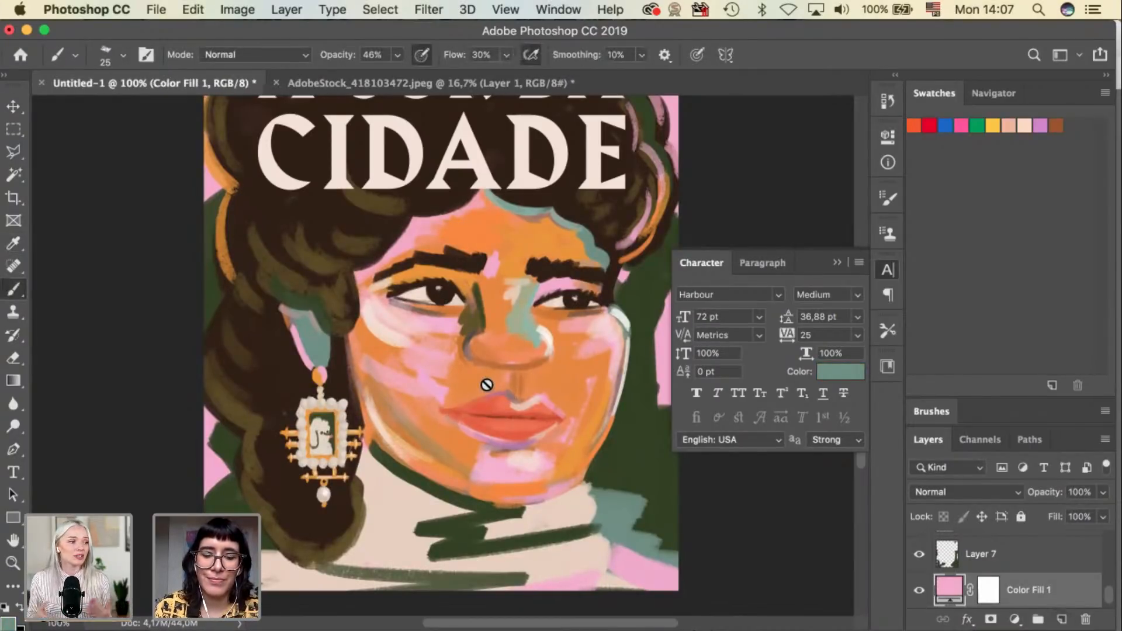
pyautogui.keyDown('super'); pyautogui.click(483, 391); pyautogui.keyUp('super')
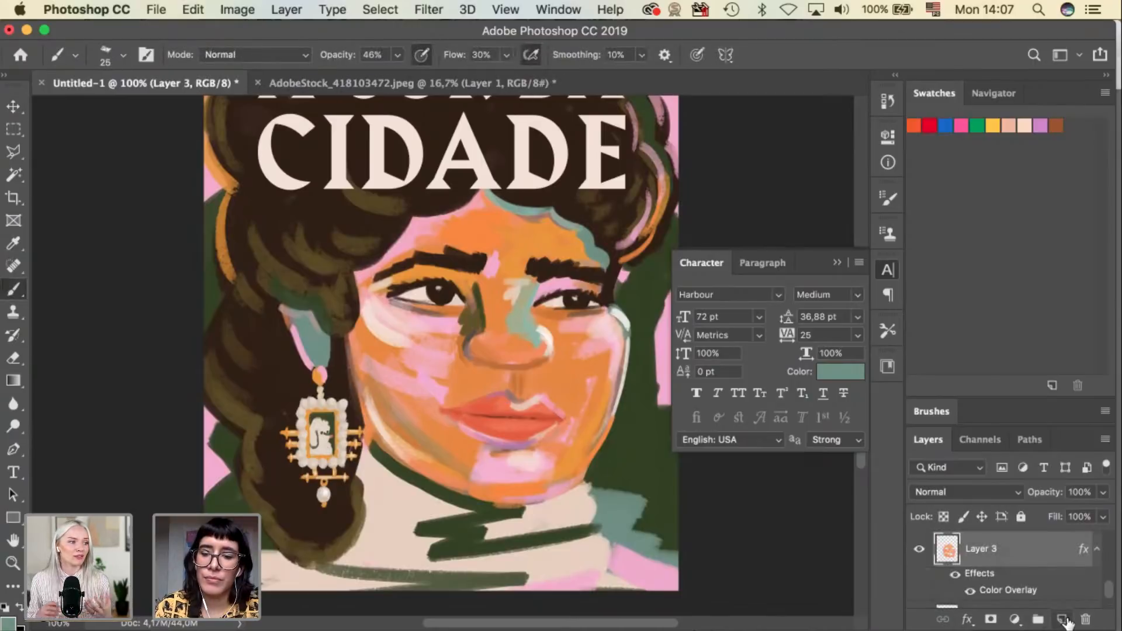
pyautogui.click(1063, 621)
pyautogui.press(']')
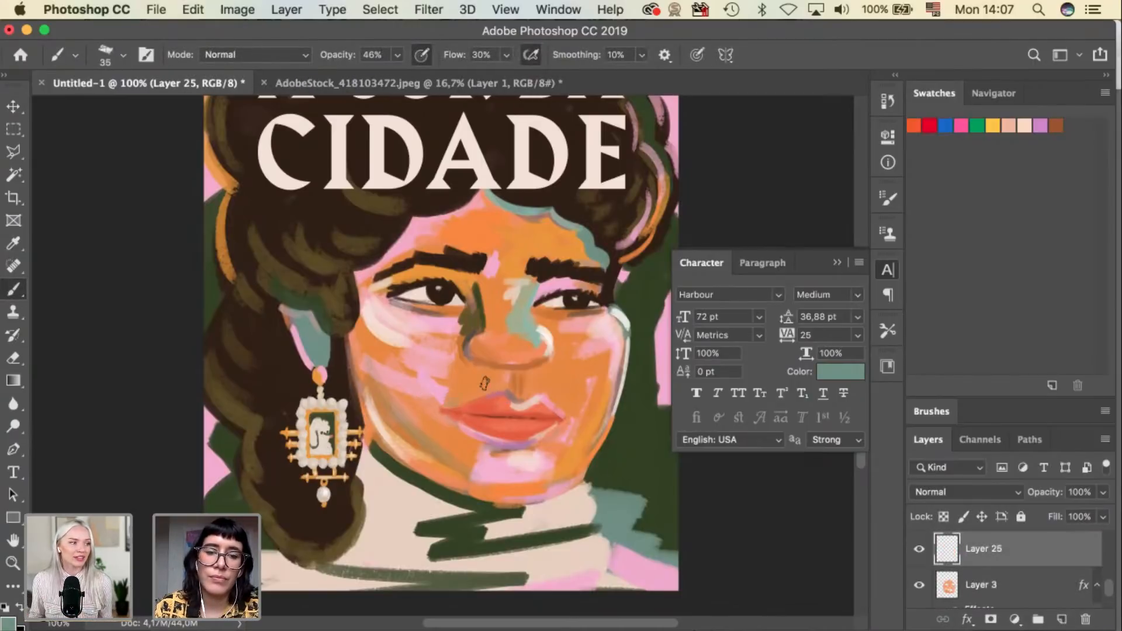
# Undo the last change, select Layer 10 and sample the dark brown from the hair.
pyautogui.press('super+z')
pyautogui.keyDown('super'); pyautogui.click(451, 390); pyautogui.keyUp('super')
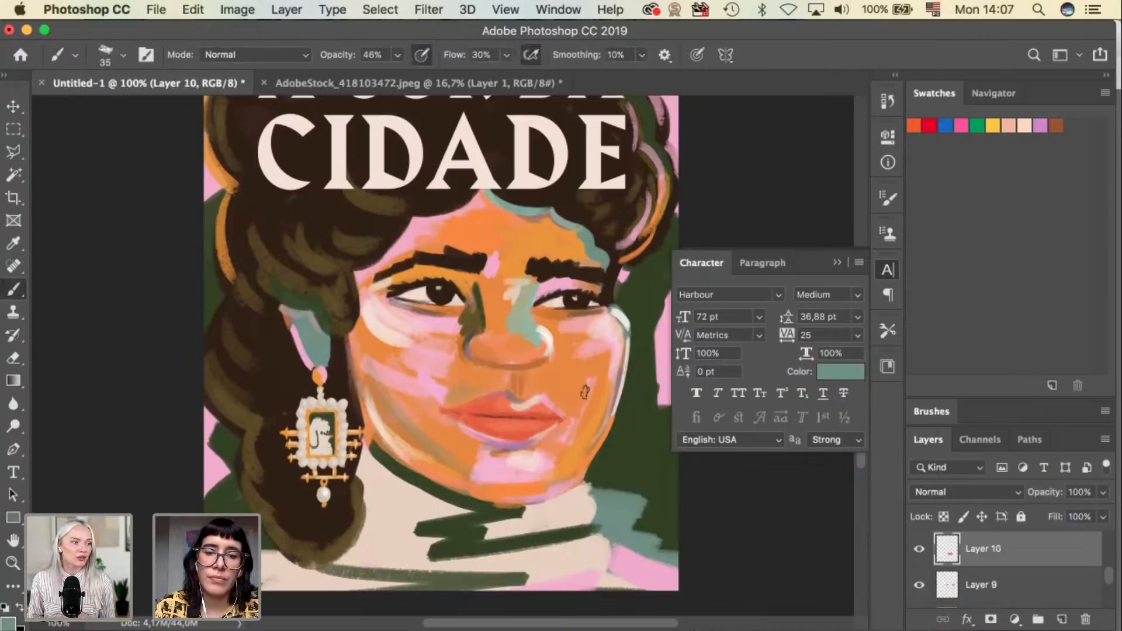
pyautogui.keyDown('alt'); pyautogui.click(386, 234); pyautogui.keyUp('alt')
pyautogui.press('super')
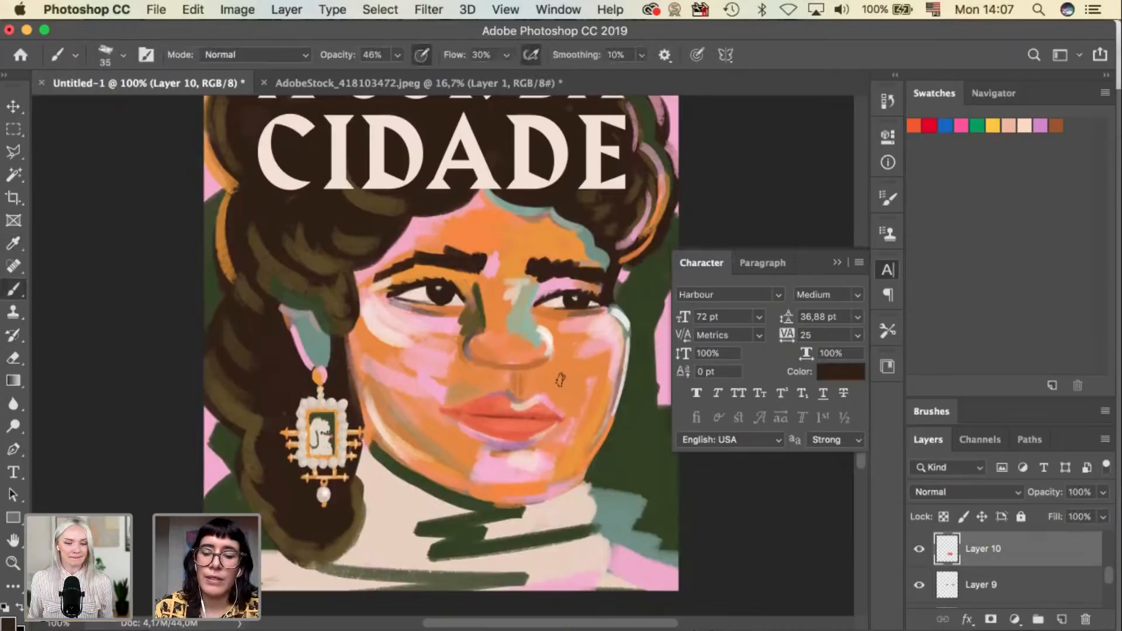
# Paint a small dark brown beauty mark on the cheek beside the lips using a size 15 Brush at 100% opacity.
pyautogui.press('[')
pyautogui.click(397, 54)
pyautogui.moveTo(409, 76); pyautogui.dragTo(450, 78)
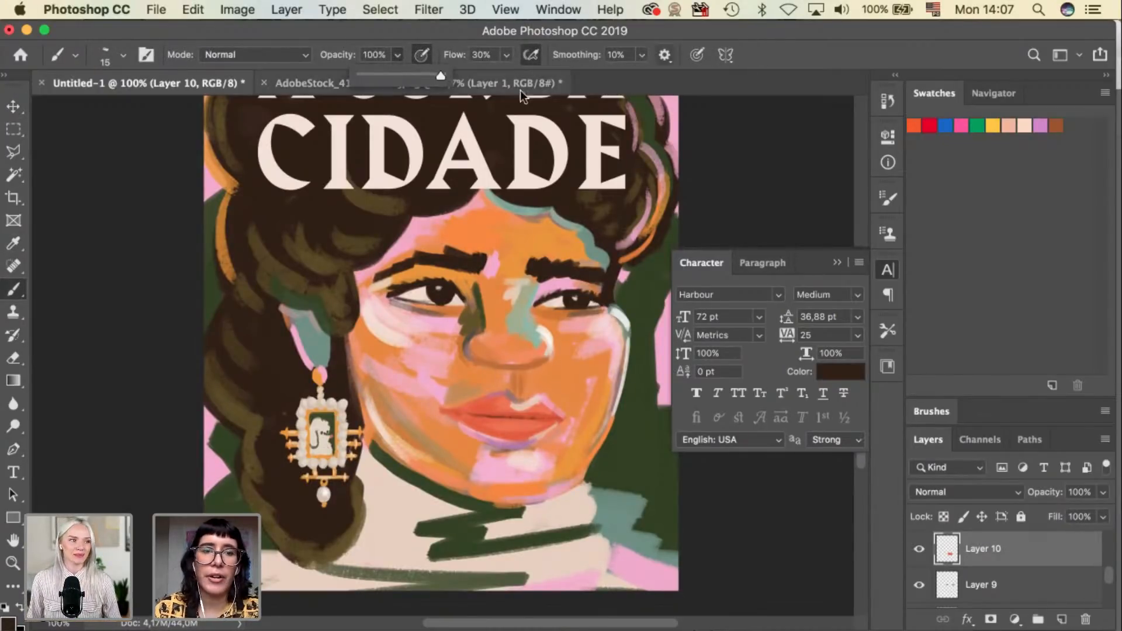
pyautogui.click(760, 54)
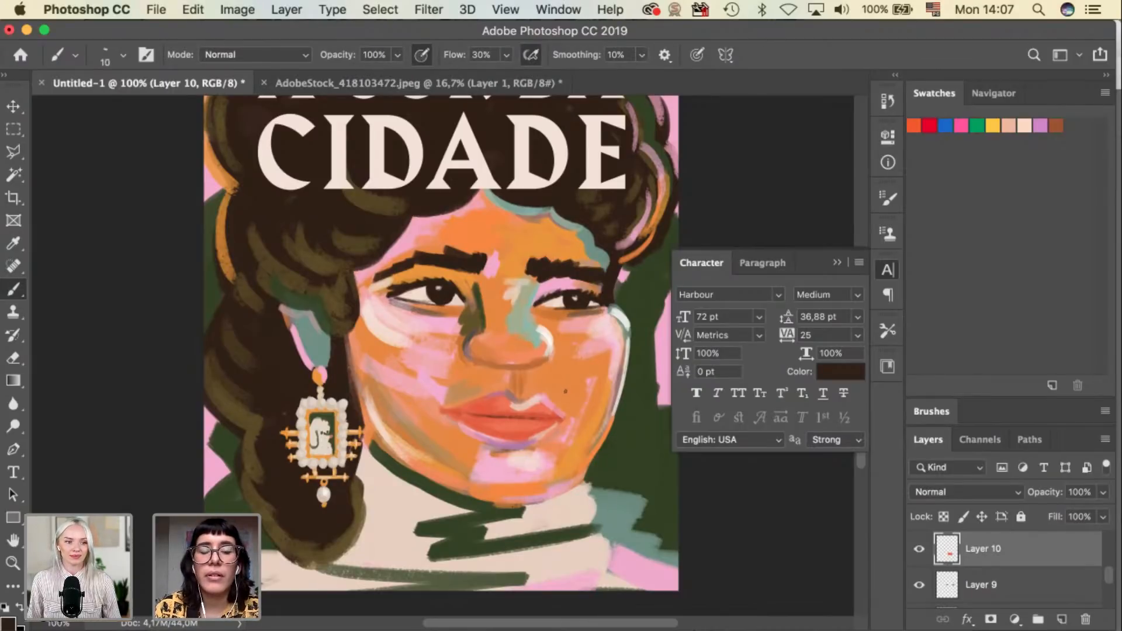
pyautogui.click(564, 391)
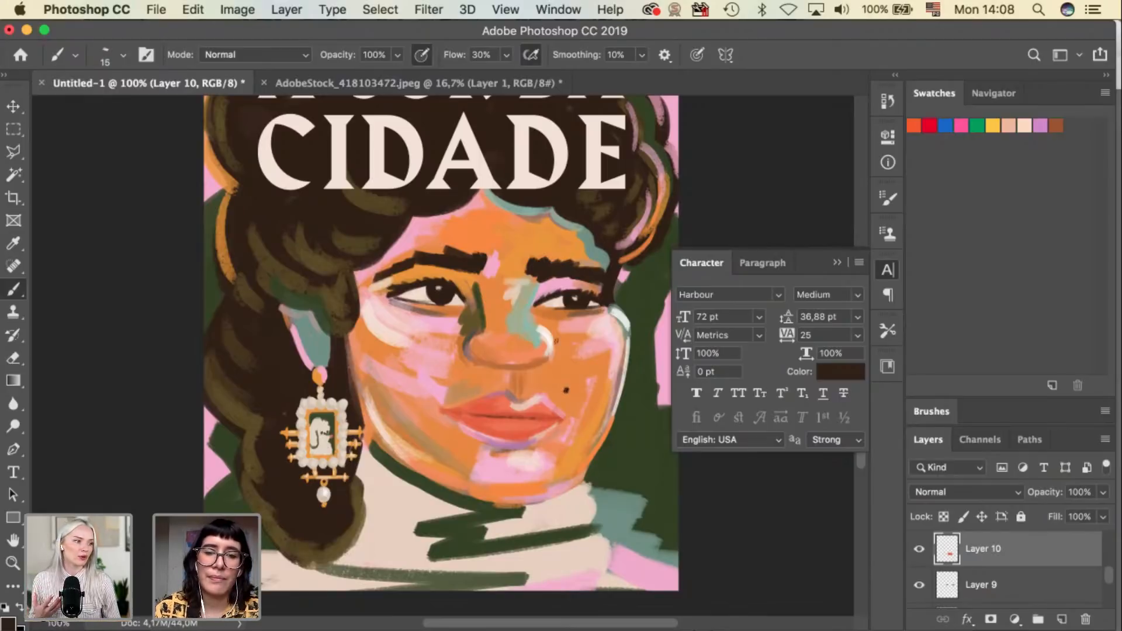
# Sample the pink below the collar and brush a size 25 highlight onto the side of the nose on Layer 23.
pyautogui.press('i')
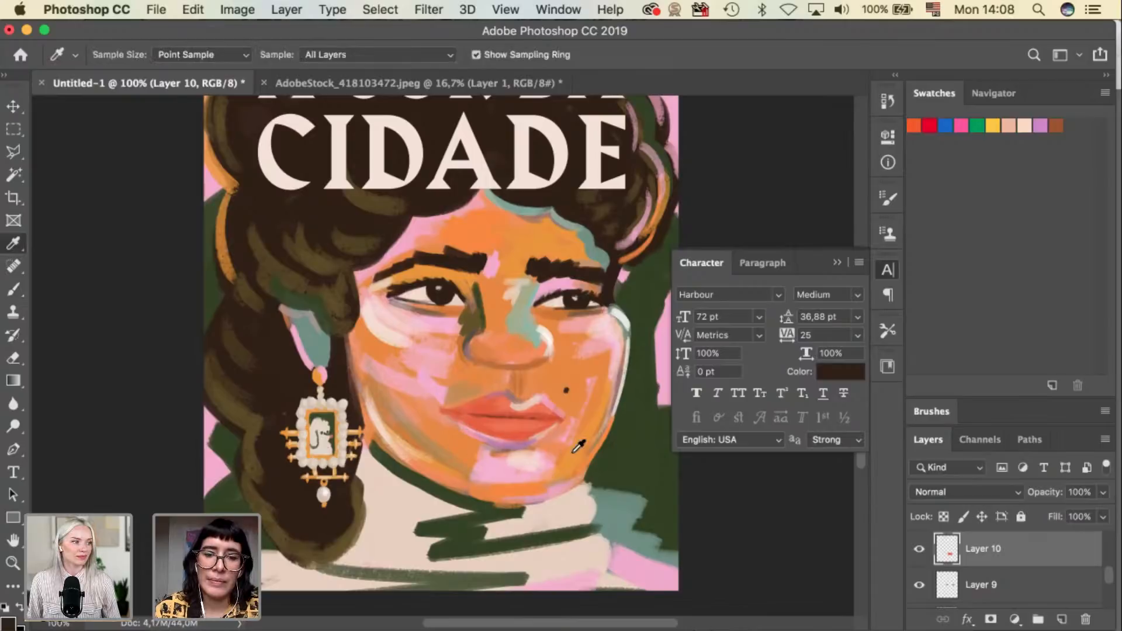
pyautogui.click(628, 564)
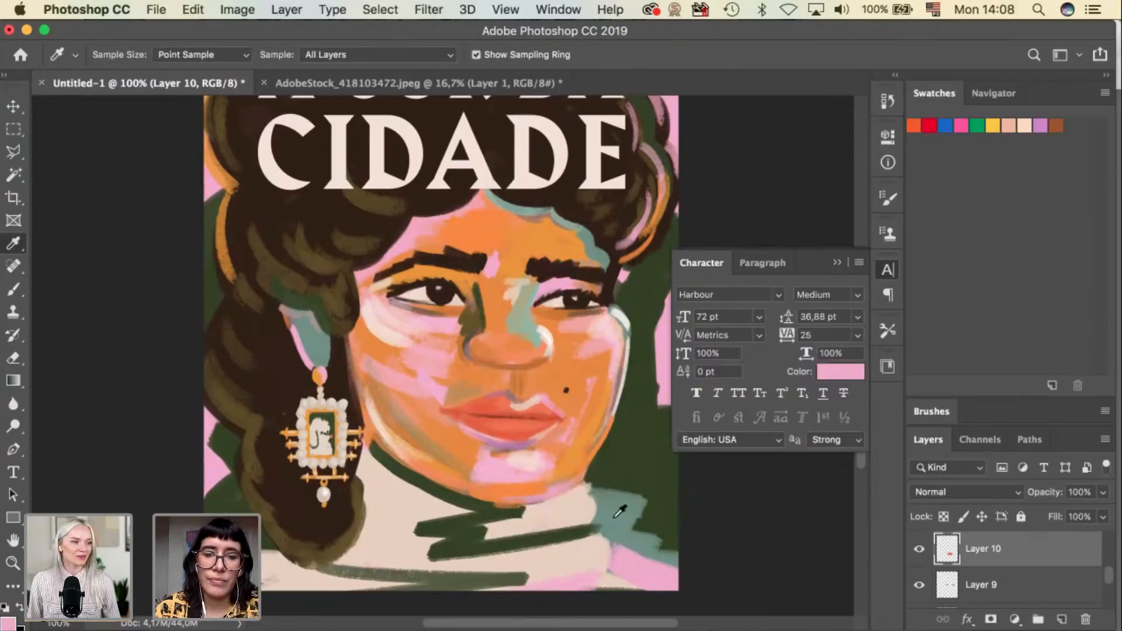
pyautogui.press('b')
pyautogui.press(']')
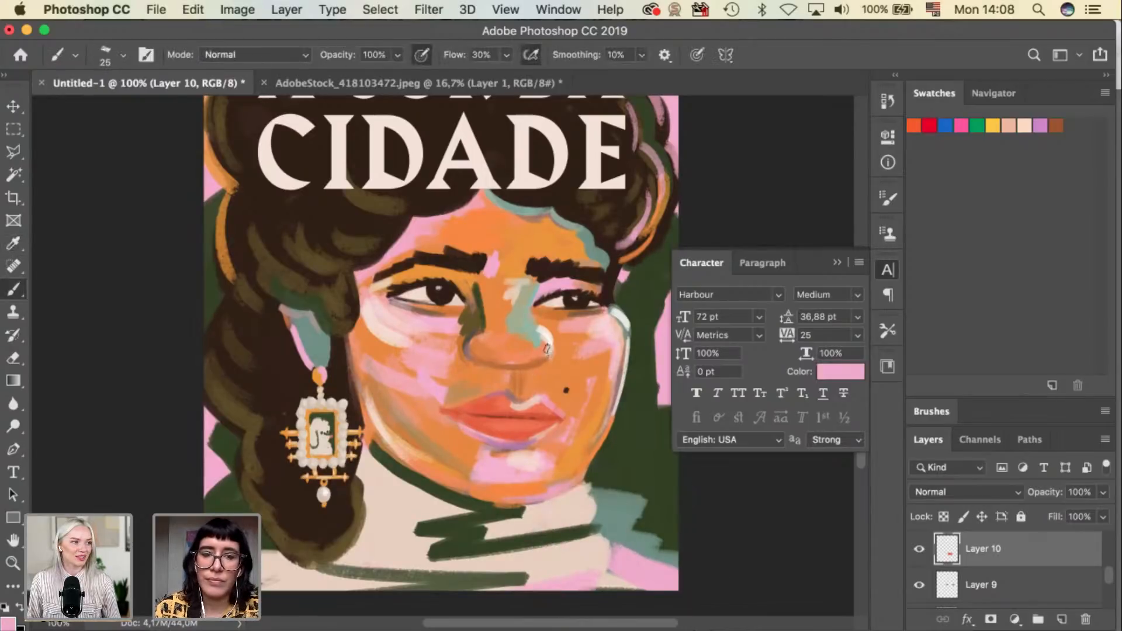
pyautogui.keyDown('super'); pyautogui.click(474, 345); pyautogui.keyUp('super')
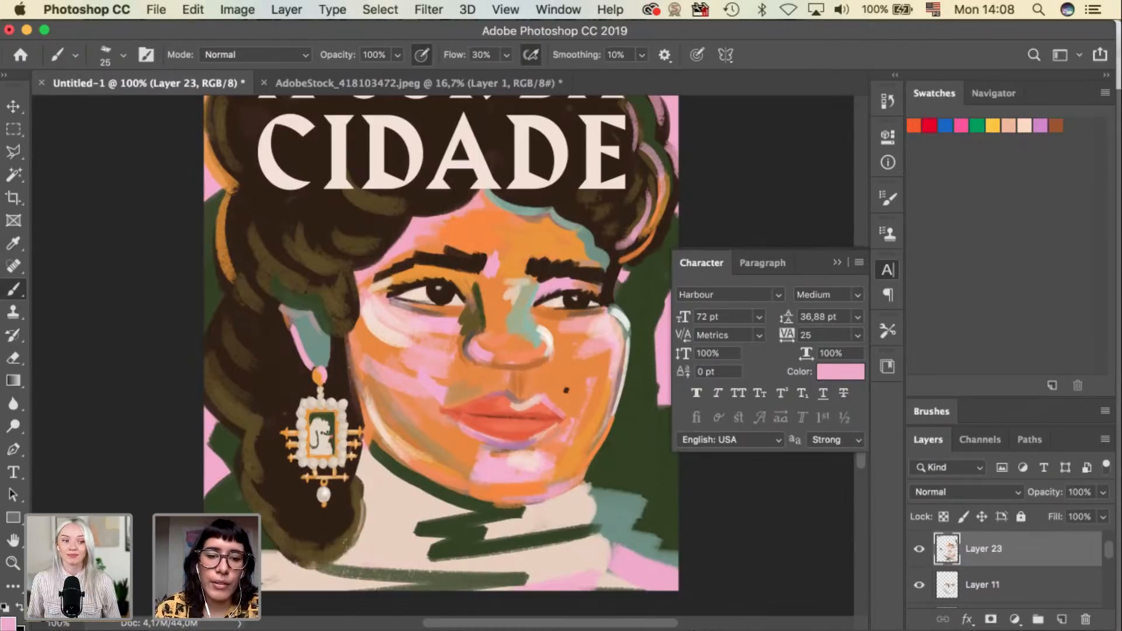
pyautogui.moveTo(266, 570); pyautogui.dragTo(321, 568)
pyautogui.press('super+z')
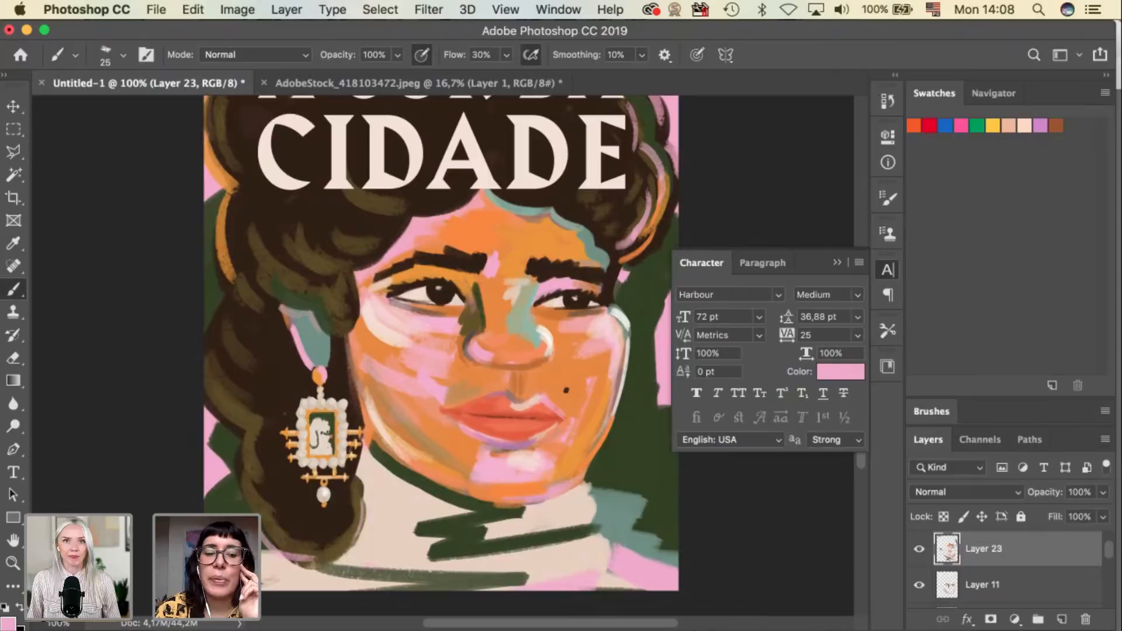
# Switch to Chrome and browse the fashion photo references on the Pinterest board "cool girls".
pyautogui.press('super+Tab')
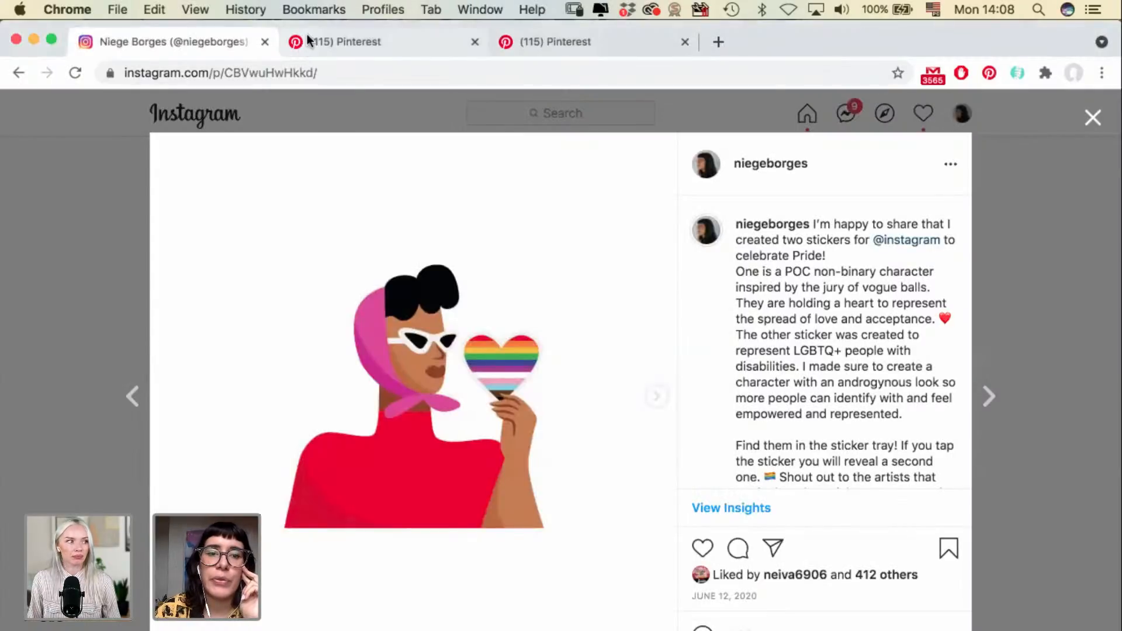
pyautogui.click(308, 37)
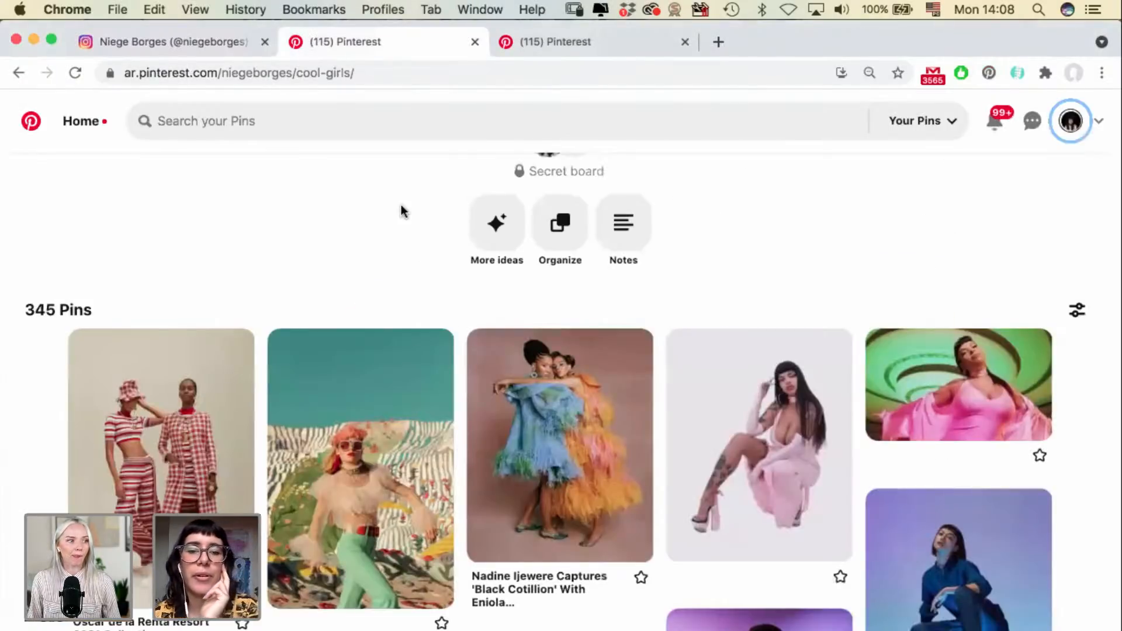
pyautogui.scroll(-3, 402, 209)
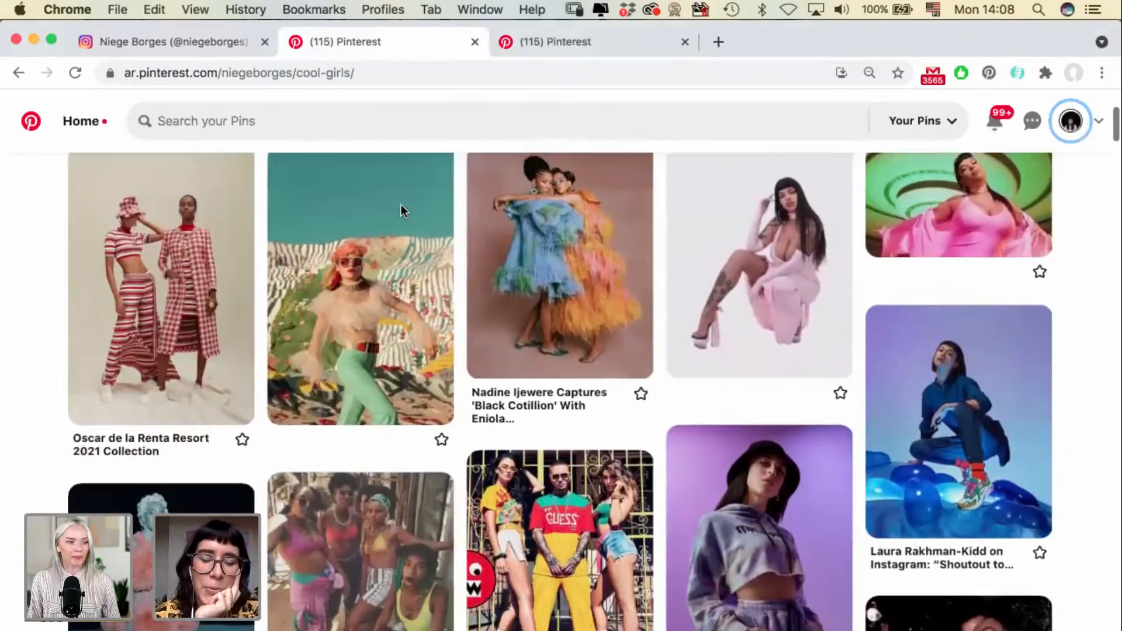
pyautogui.scroll(-1, 402, 211)
pyautogui.scroll(-3, 401, 208)
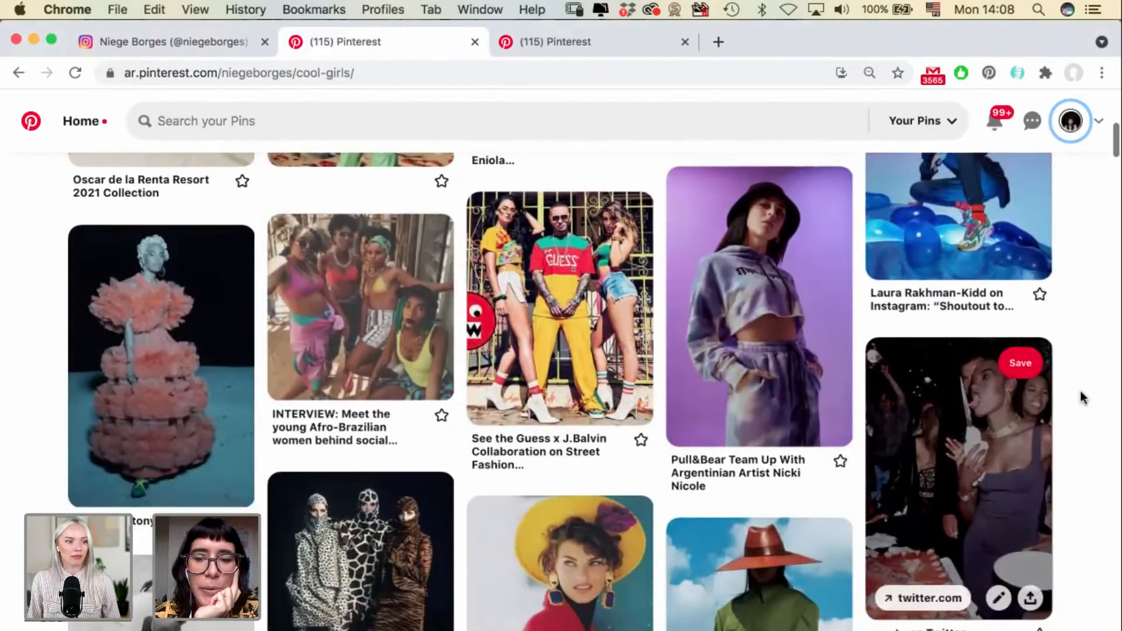
pyautogui.scroll(-3, 1086, 406)
pyautogui.scroll(-9, 1092, 422)
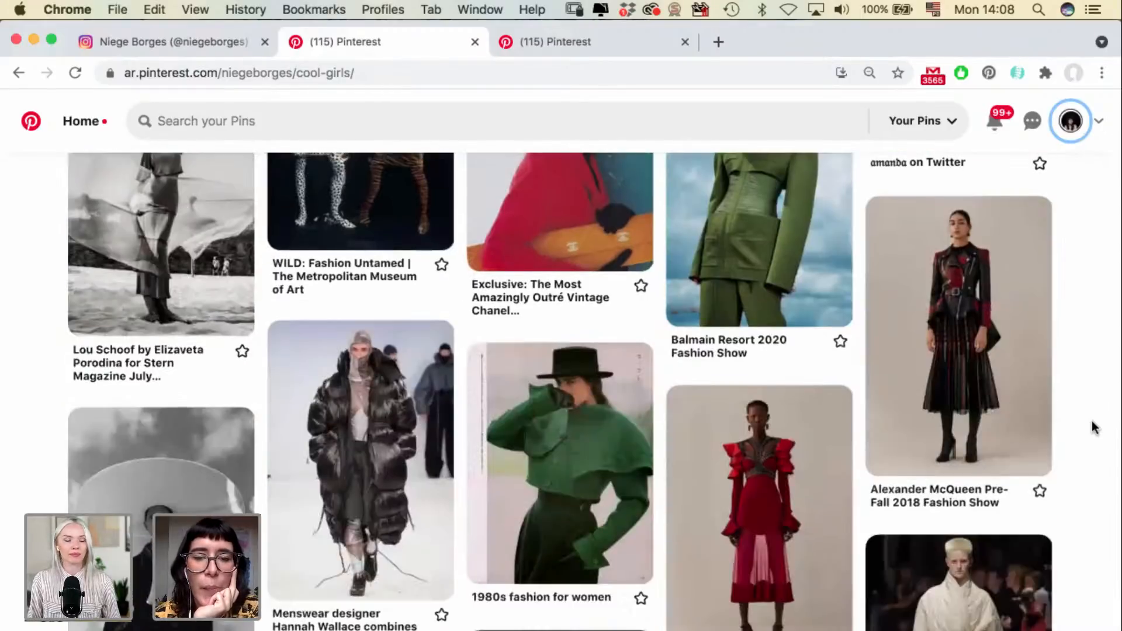
pyautogui.scroll(-6, 1092, 422)
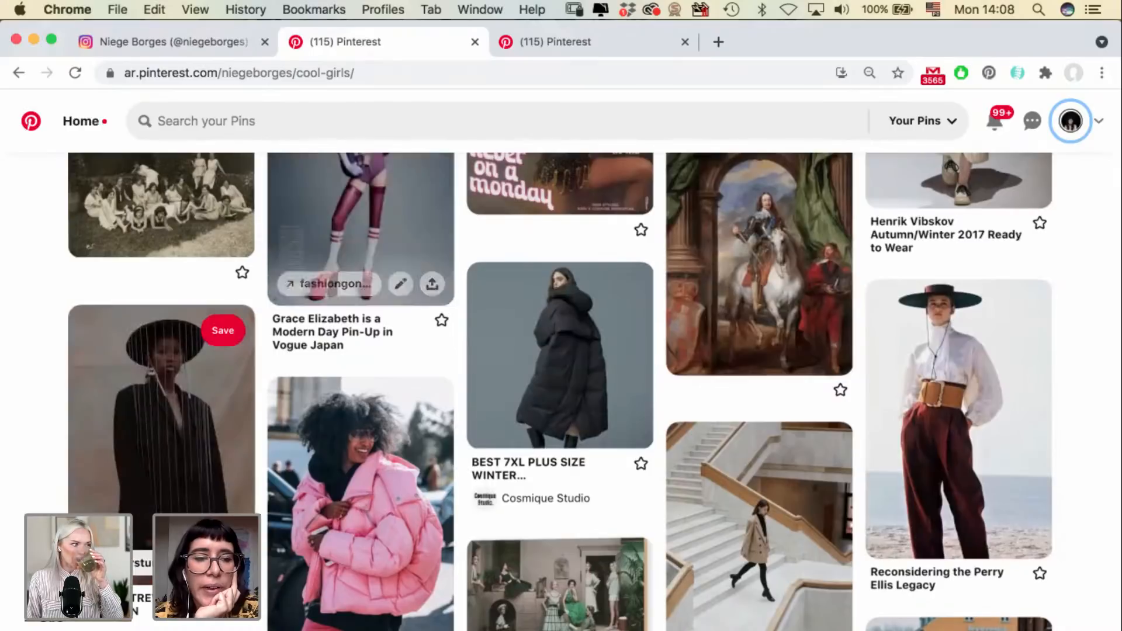
pyautogui.moveTo(3, 377)
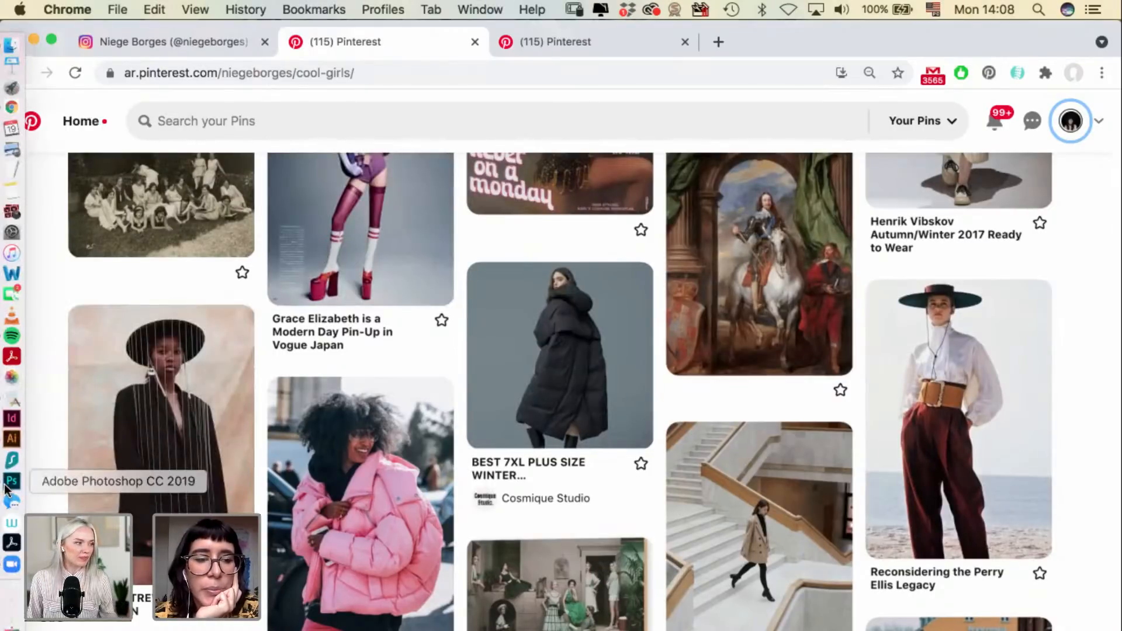
pyautogui.scroll(-3, 210, 451)
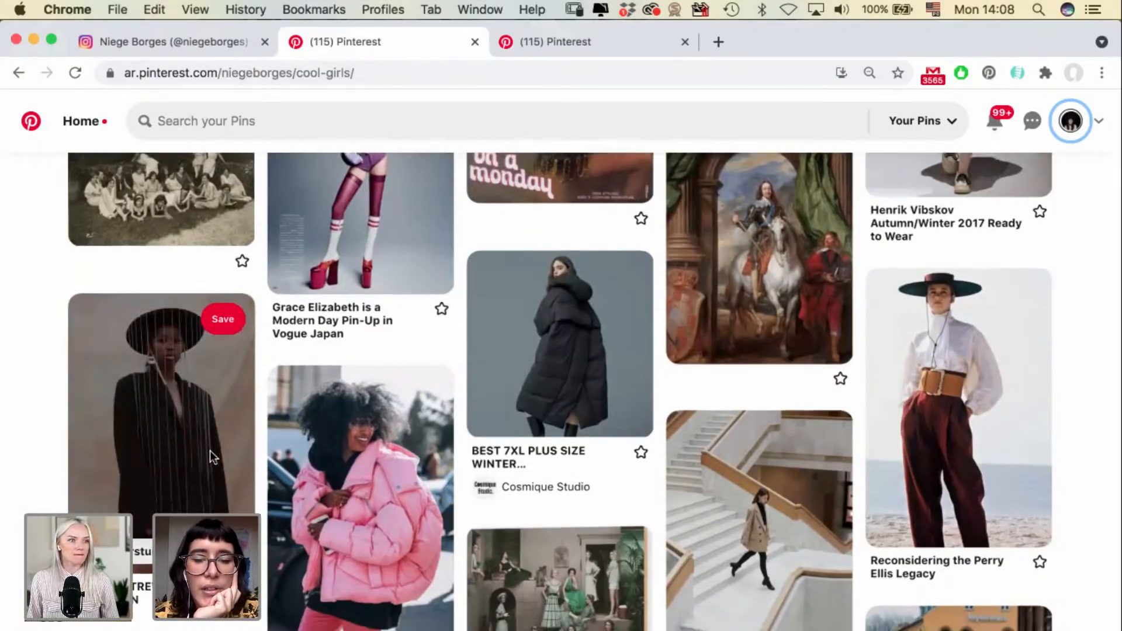
pyautogui.scroll(-2, 209, 450)
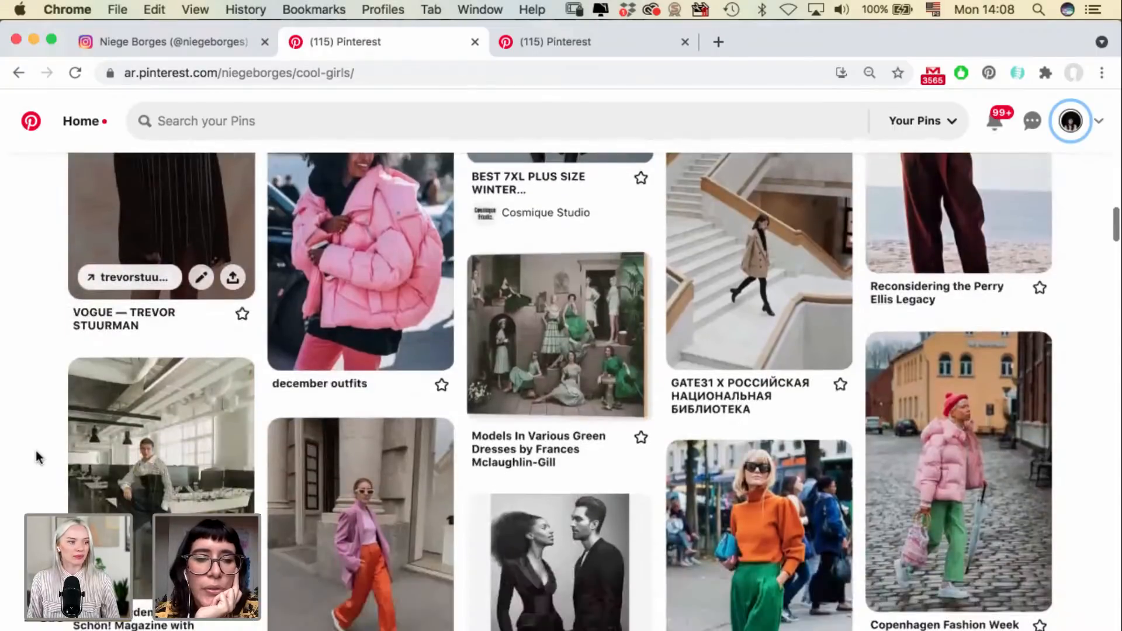
pyautogui.moveTo(4, 481)
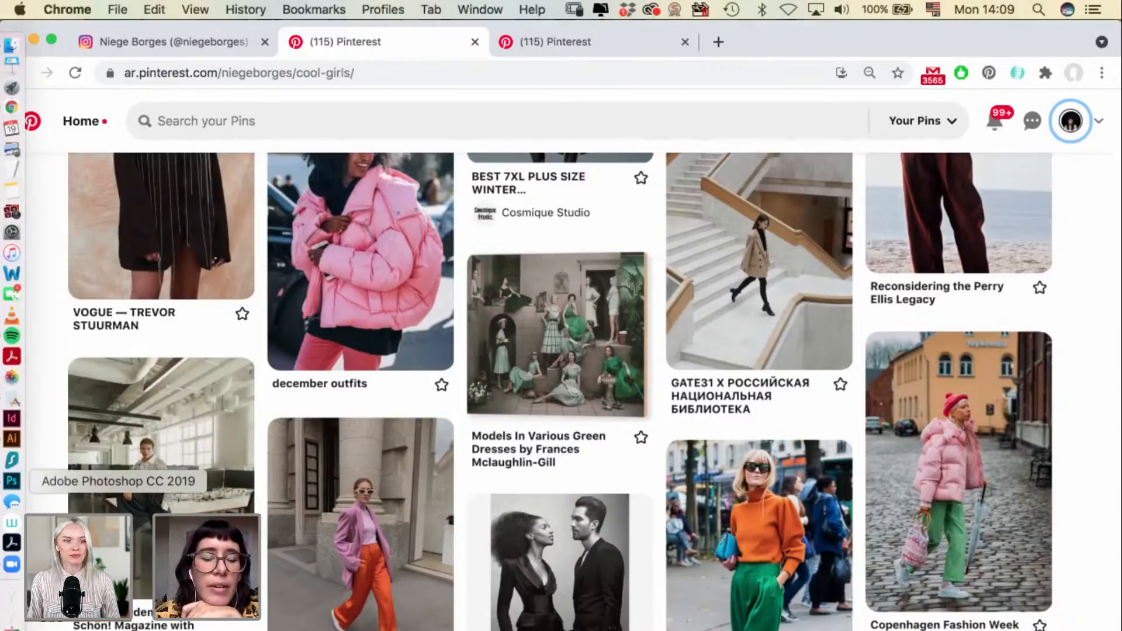
# Switch back to Photoshop and view the whole cover at 66,7%.
pyautogui.click(6, 481)
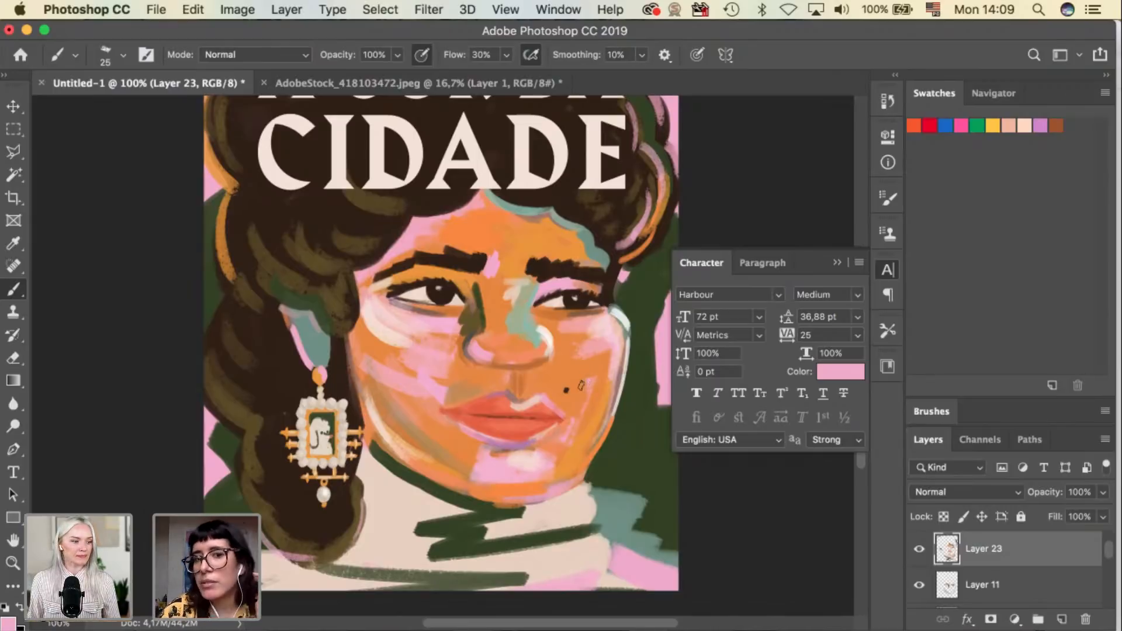
pyautogui.press('i')
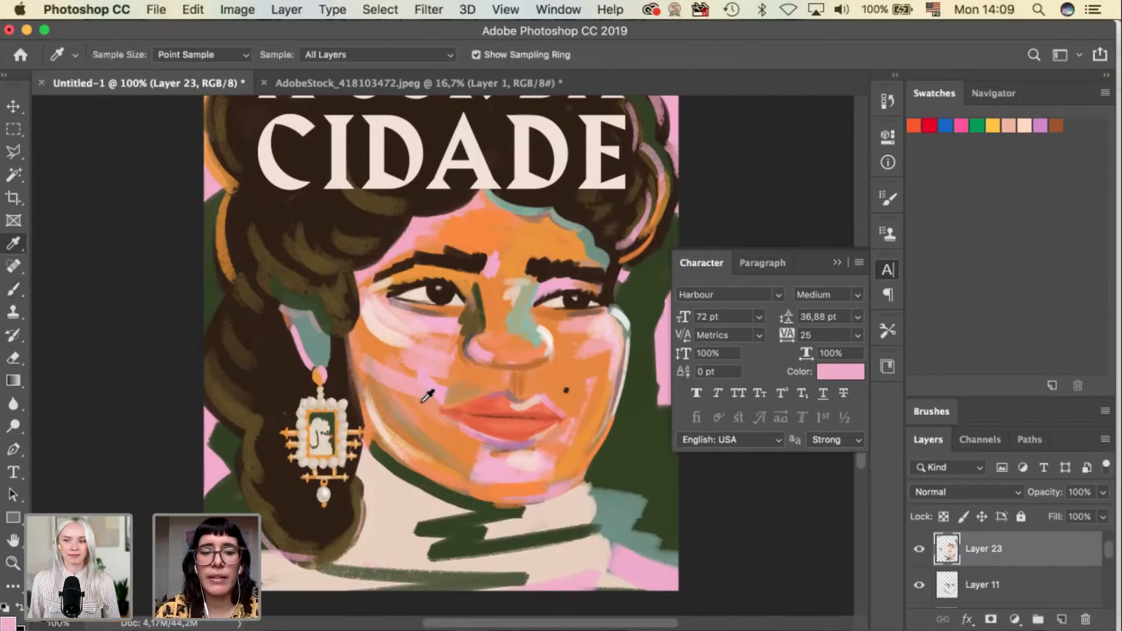
pyautogui.press('super+minus')
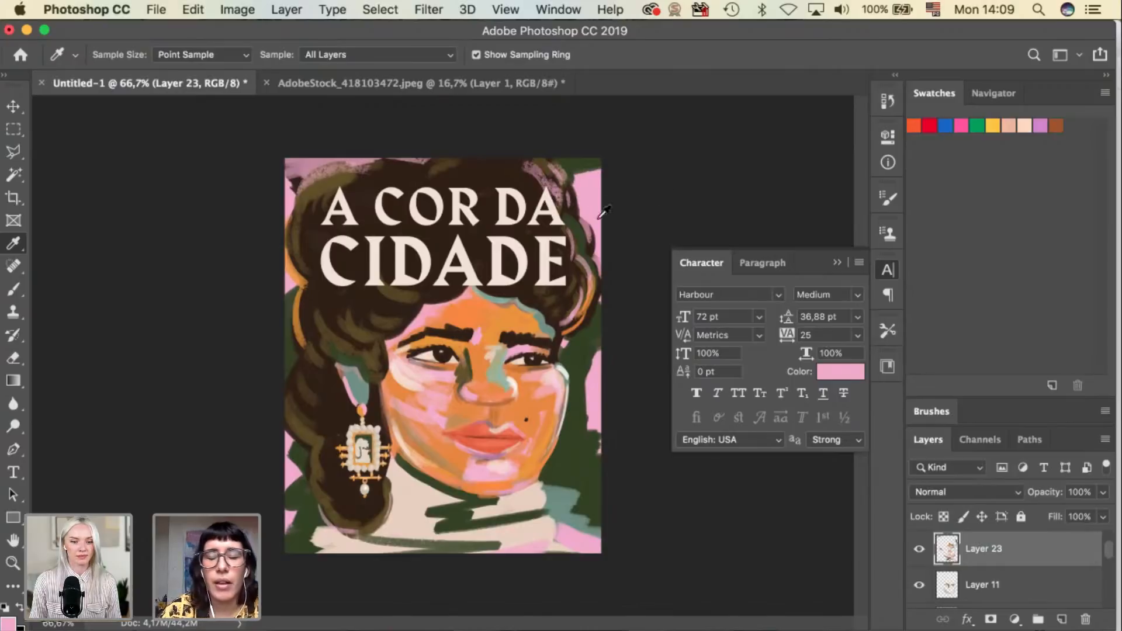
pyautogui.press('v')
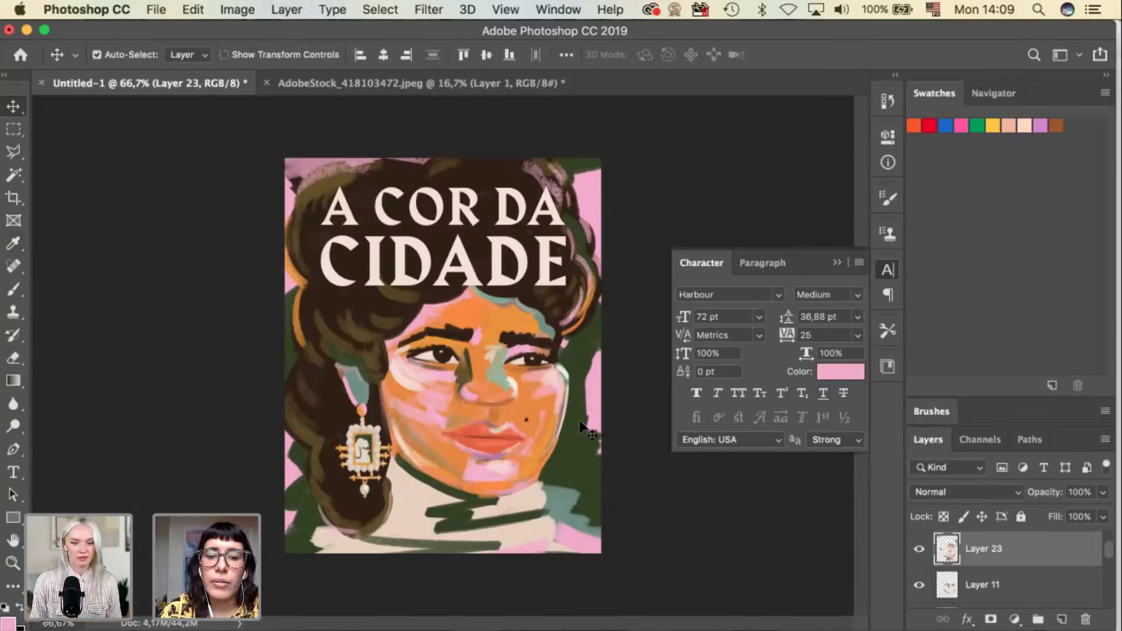
# Return to the Pinterest board in Chrome and look back through its pins up to the first ones.
pyautogui.press('super+Tab')
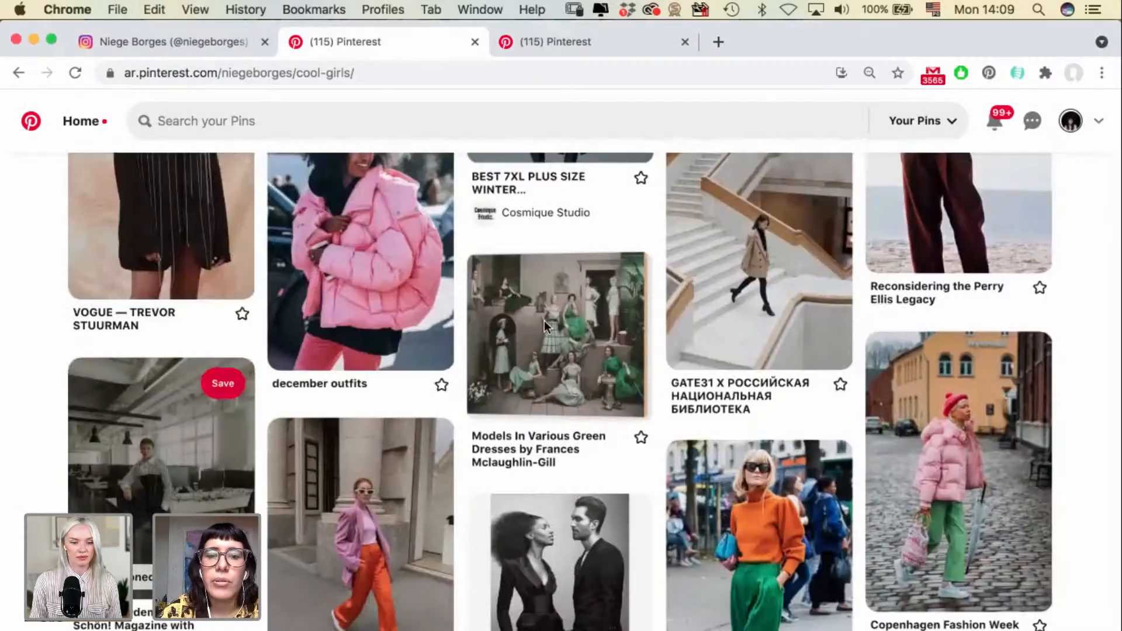
pyautogui.scroll(5, 549, 325)
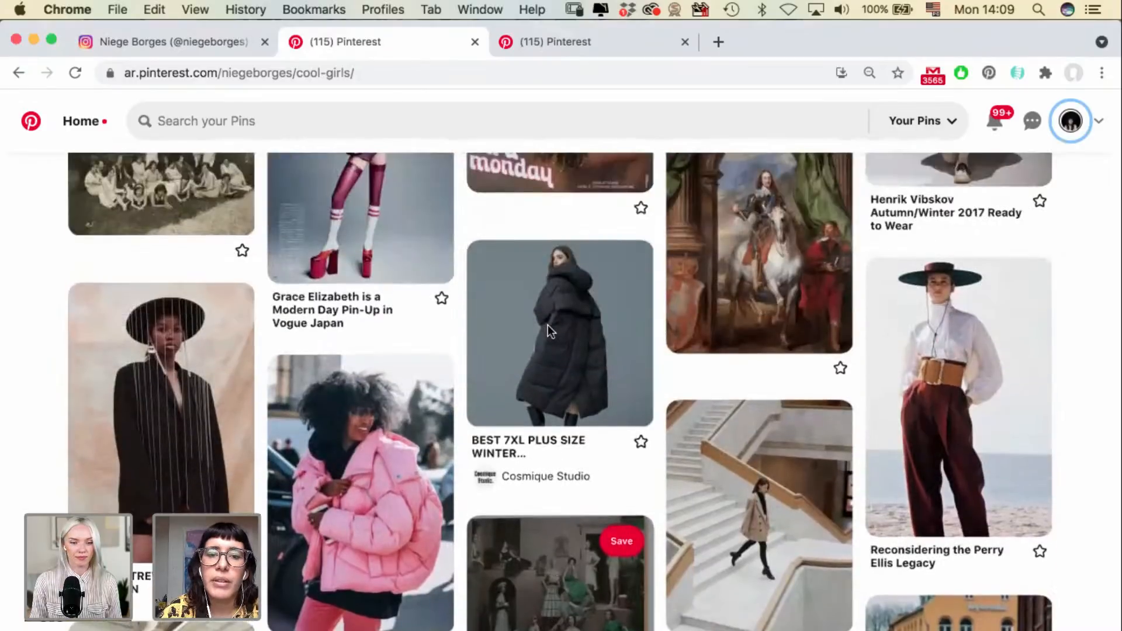
pyautogui.moveTo(549, 325)
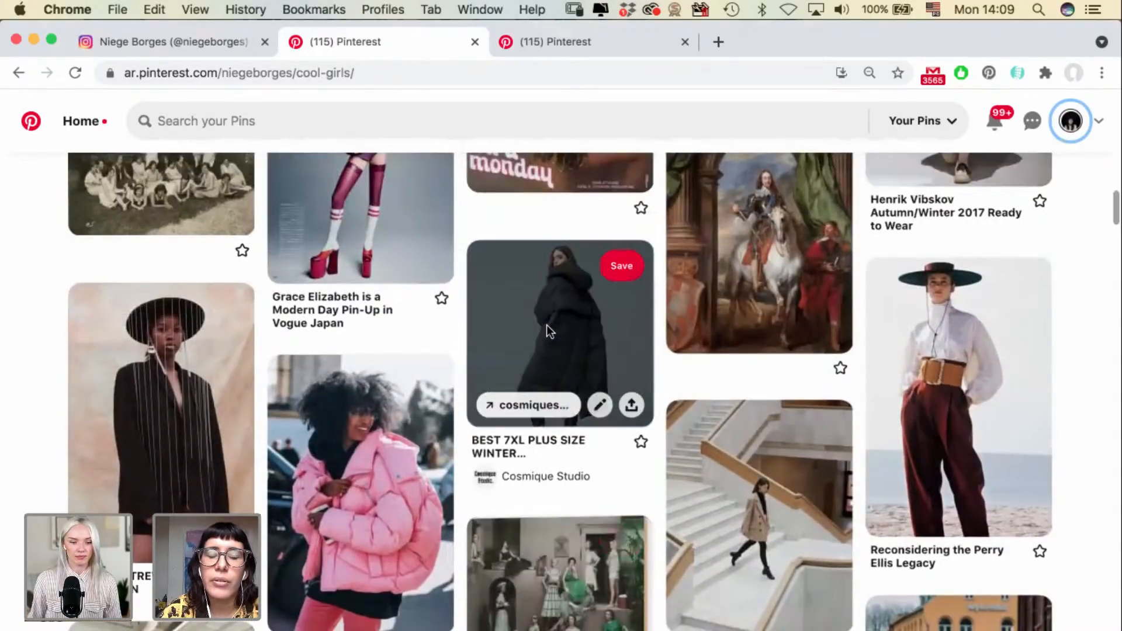
pyautogui.scroll(5, 546, 342)
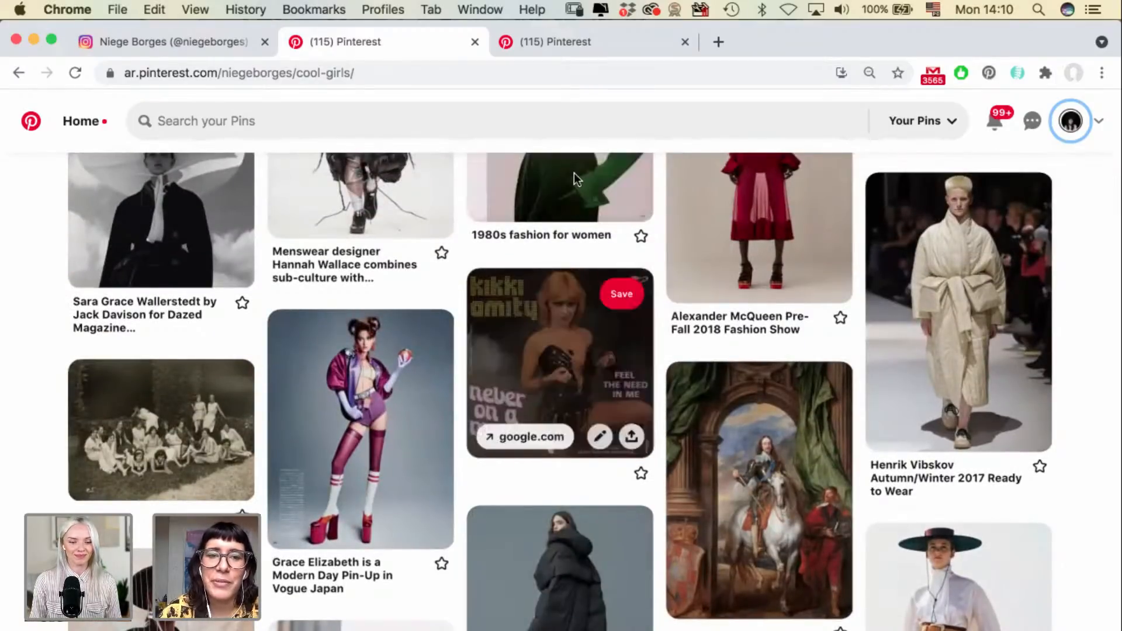
pyautogui.scroll(3, 570, 181)
pyautogui.scroll(7, 544, 245)
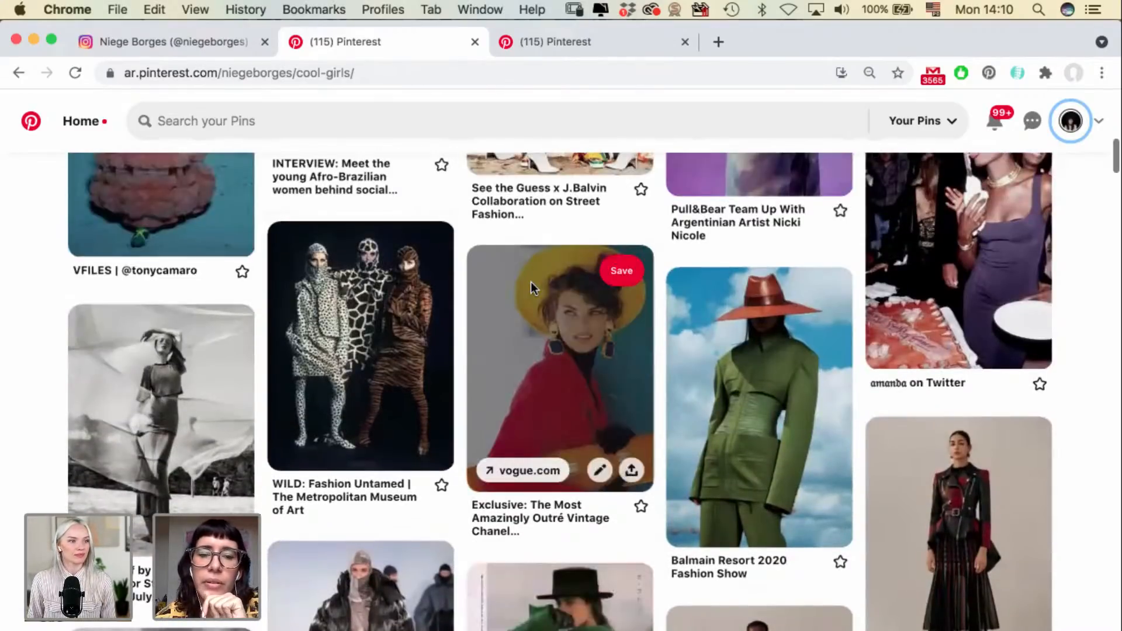
pyautogui.scroll(5, 531, 281)
pyautogui.scroll(5, 531, 282)
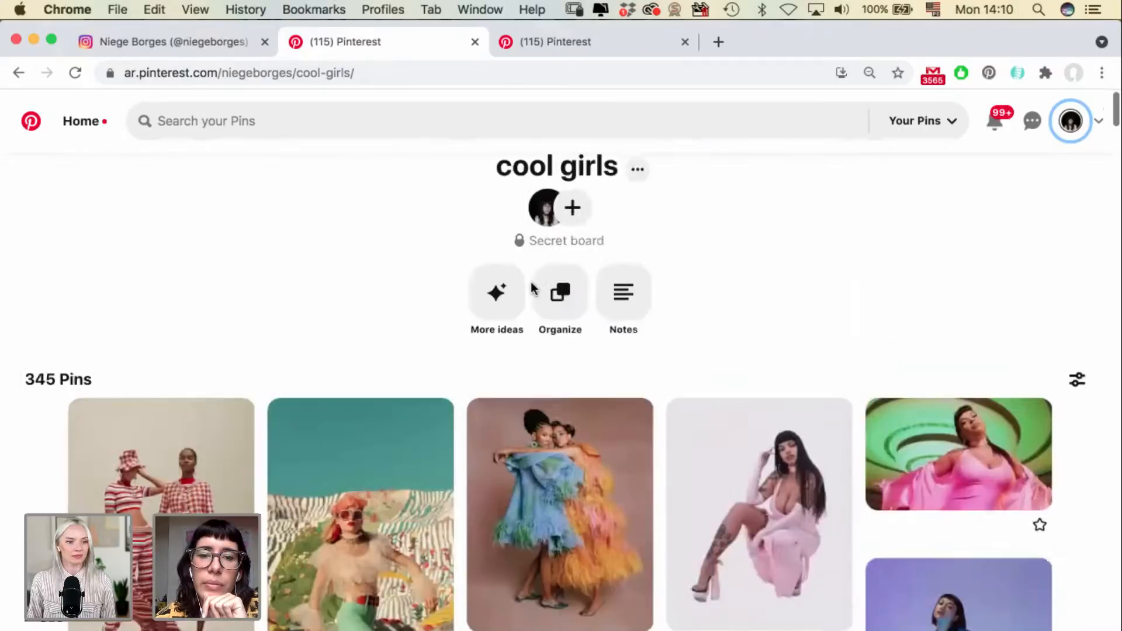
pyautogui.scroll(-5, 533, 289)
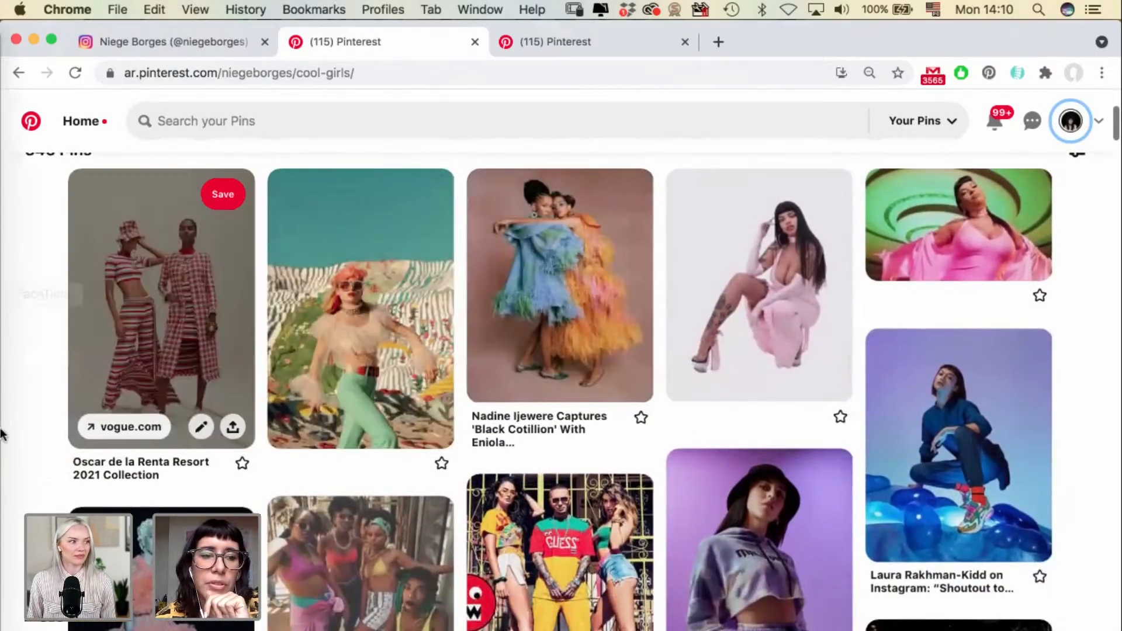
# Switch back to Photoshop and dab pink onto the cheek near the beauty mark on Layer 23 with the Brush.
pyautogui.click(11, 481)
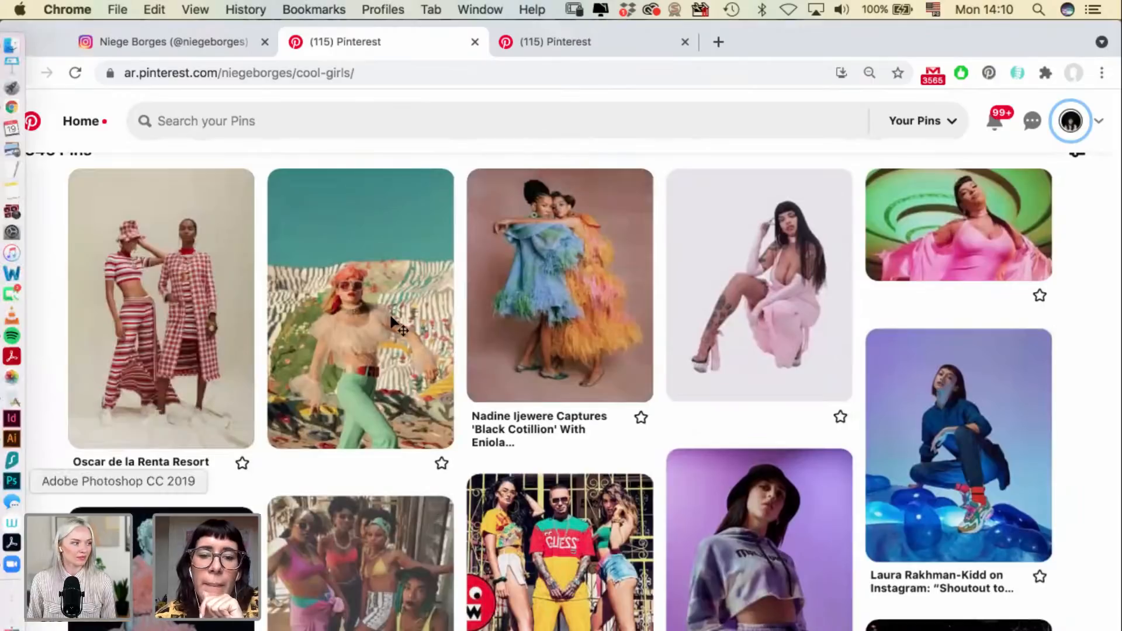
pyautogui.press('i')
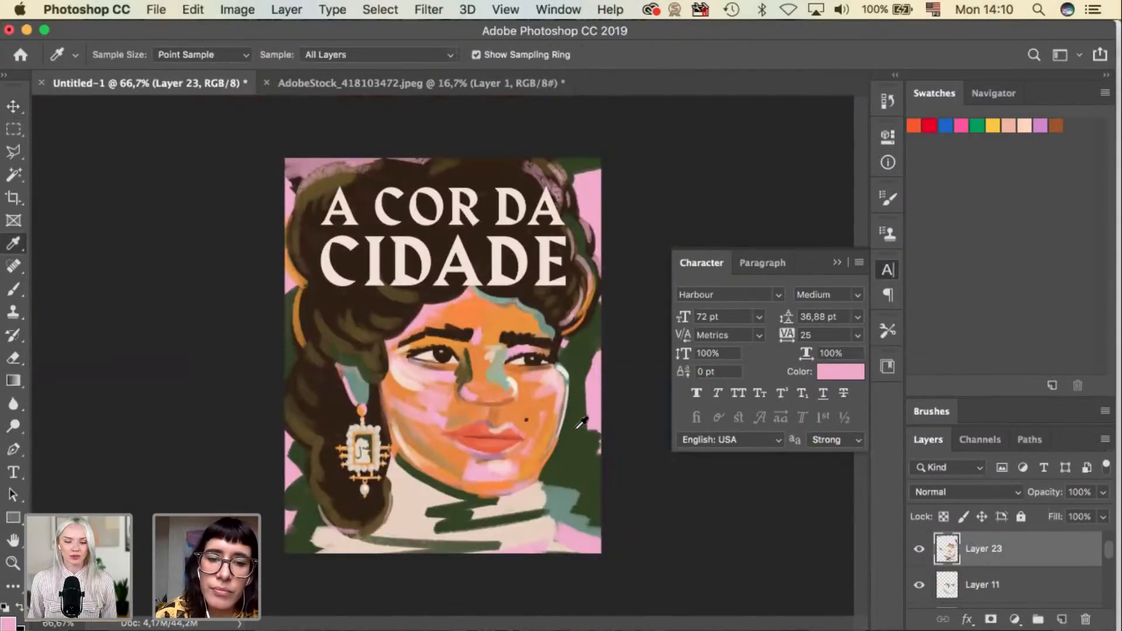
pyautogui.press('v')
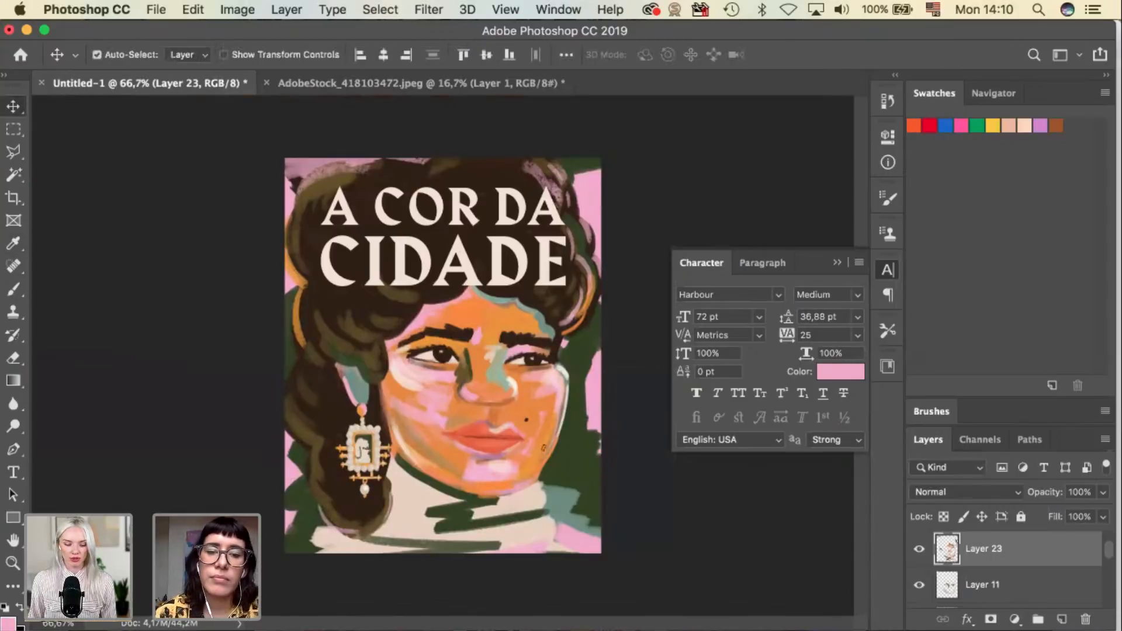
pyautogui.press('b')
pyautogui.moveTo(555, 421)
pyautogui.mouseDown()
pyautogui.moveTo(563, 386)
pyautogui.moveTo(555, 423)
pyautogui.mouseUp()
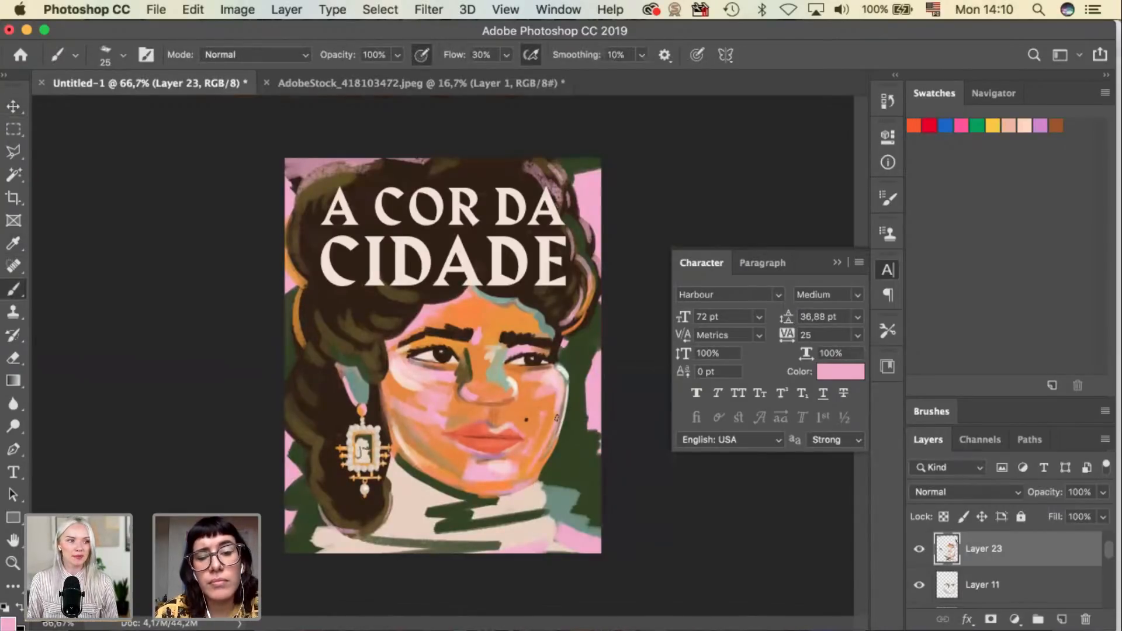
# Dab pink along the lower jaw and try a pink stroke on the forehead above the eyebrow, undoing the latest strokes.
pyautogui.moveTo(528, 471)
pyautogui.mouseDown()
pyautogui.moveTo(541, 470)
pyautogui.moveTo(508, 482)
pyautogui.moveTo(538, 472)
pyautogui.mouseUp()
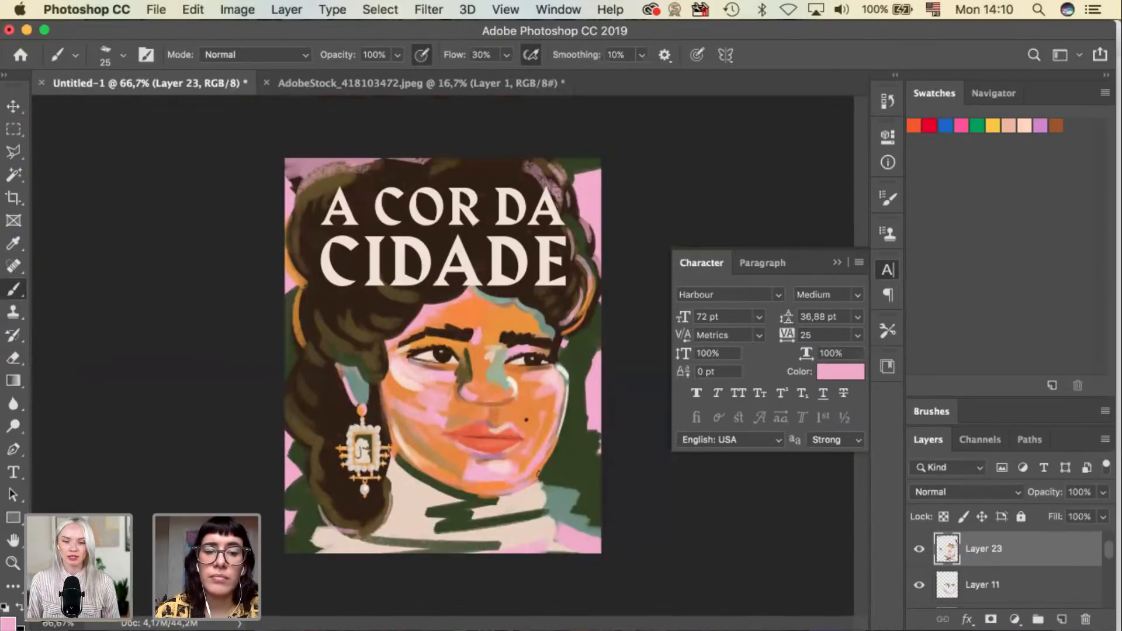
pyautogui.press('super+equal')
pyautogui.press(']')
pyautogui.moveTo(546, 286); pyautogui.dragTo(529, 327)
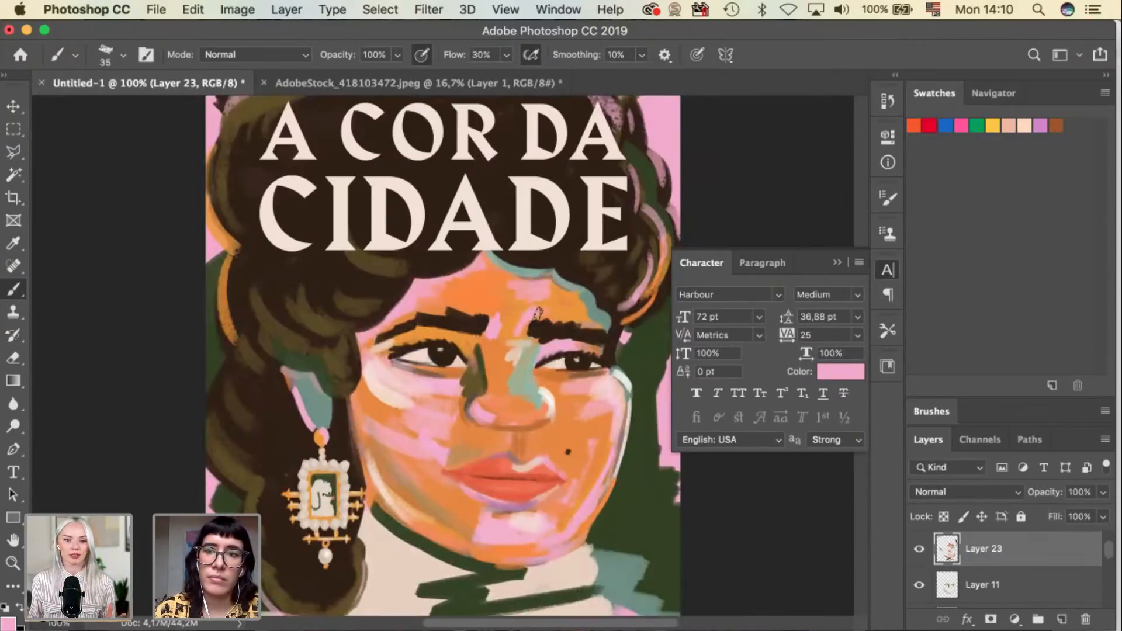
pyautogui.press('super+z')
pyautogui.press('super+z')
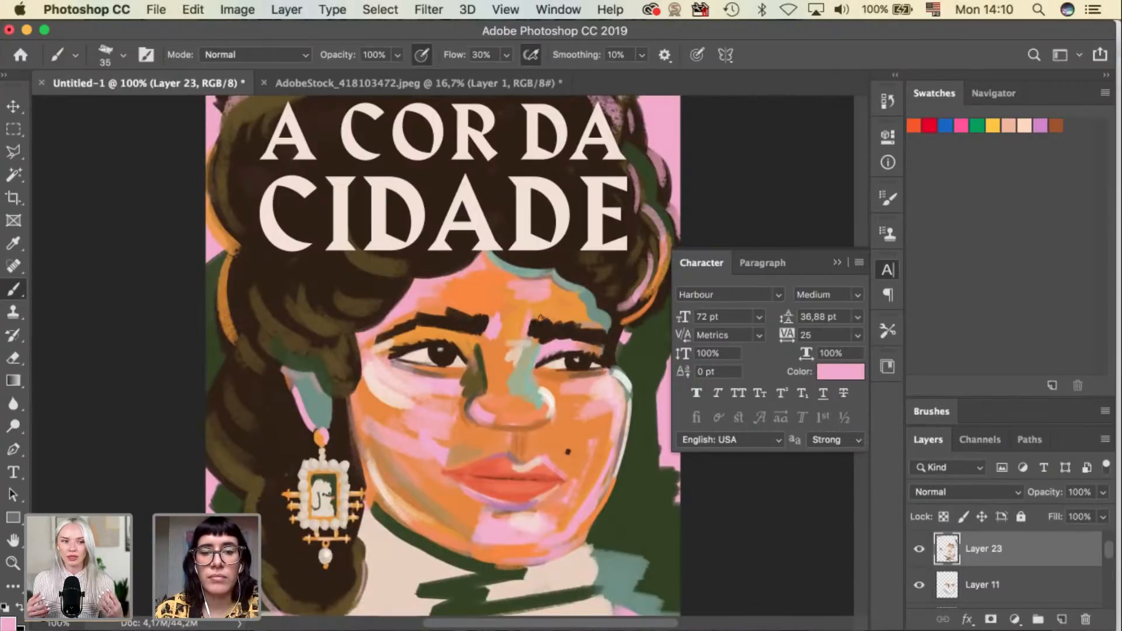
# Sample the eyebrow's dark brown and paint fine hair strokes on the eyebrows with the Brush, undoing the last stroke.
pyautogui.keyDown('alt'); pyautogui.click(577, 319); pyautogui.keyUp('alt')
pyautogui.press('[')
pyautogui.press('[')
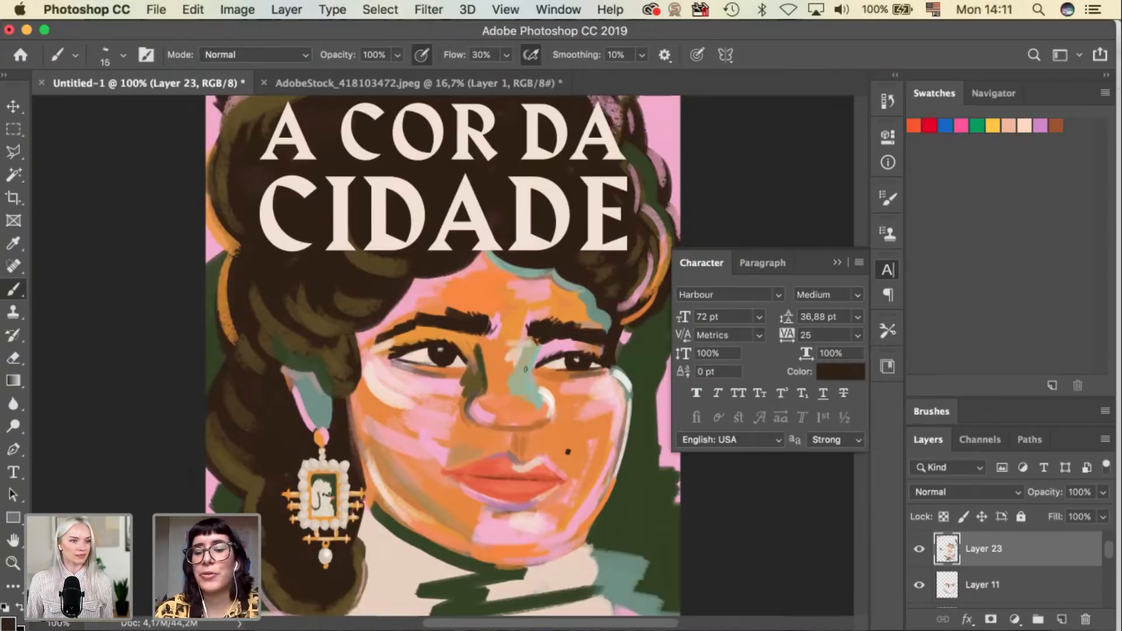
pyautogui.press('super+minus')
pyautogui.press('super+plus')
pyautogui.press(']')
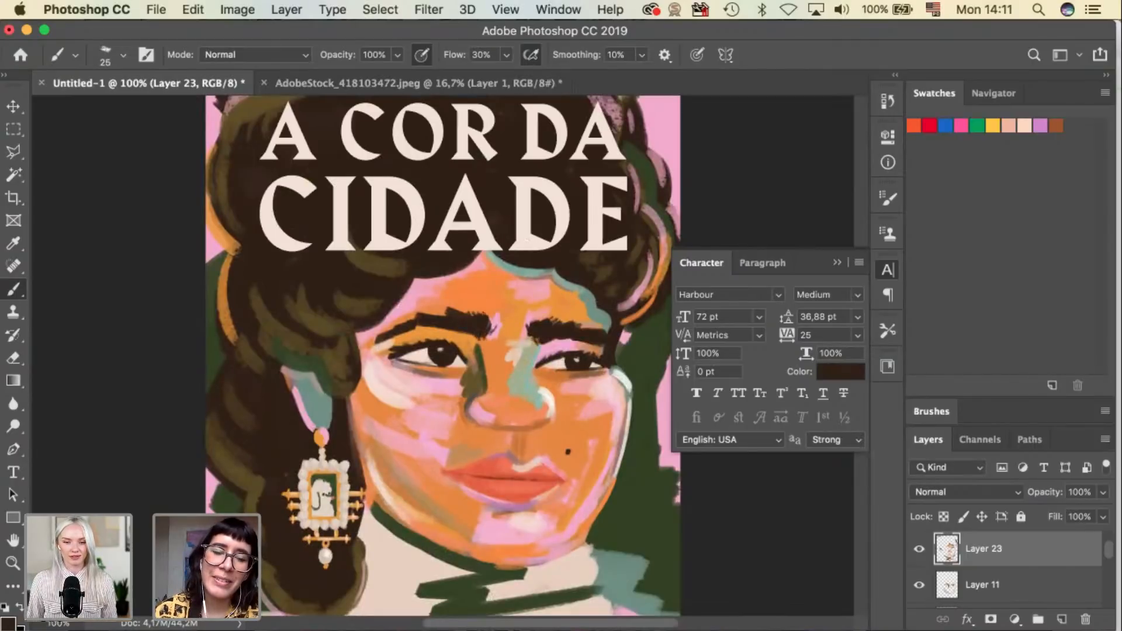
pyautogui.press('super+z')
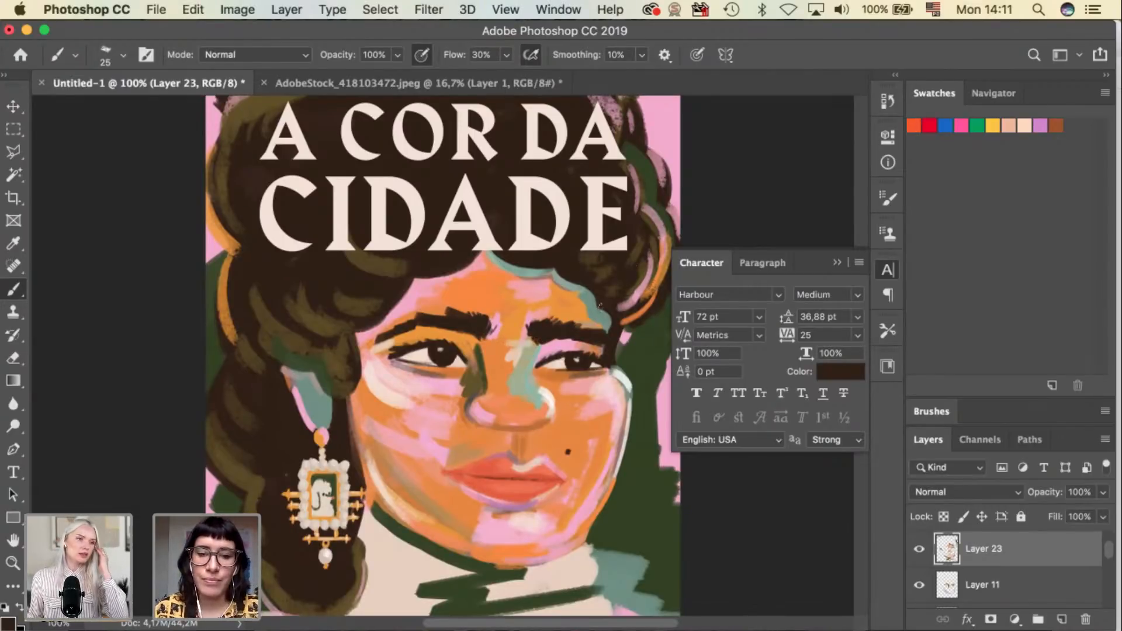
# Sample orange from the cheek, adjust the foreground colour to H 30, S 87, B 93, and reduce the Brush to size 10.
pyautogui.press('i')
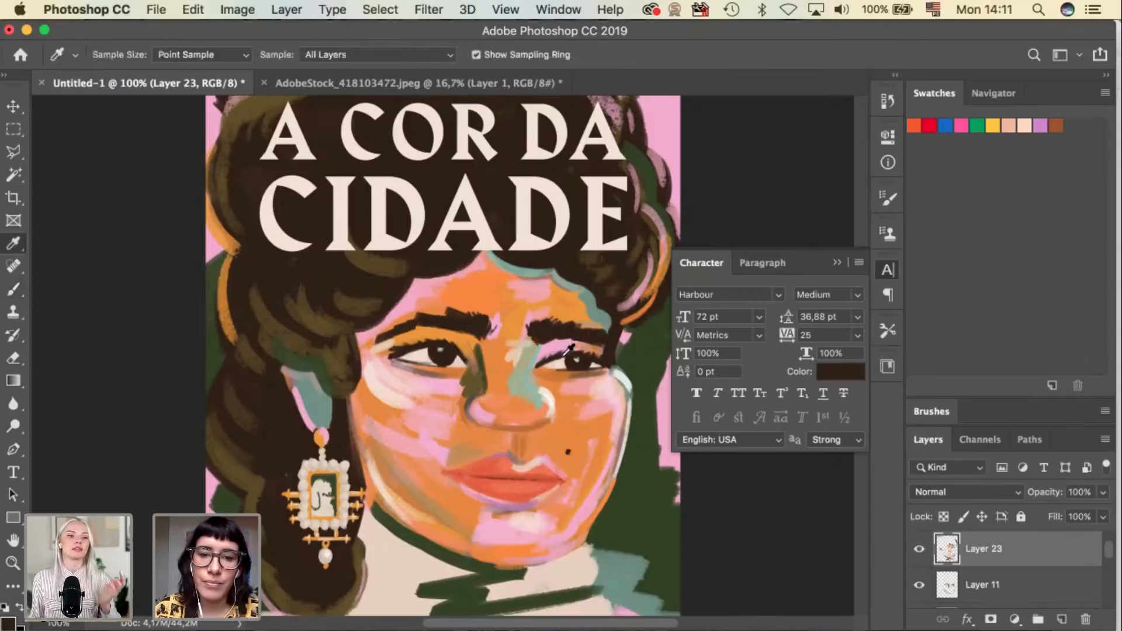
pyautogui.click(572, 401)
pyautogui.click(8, 624)
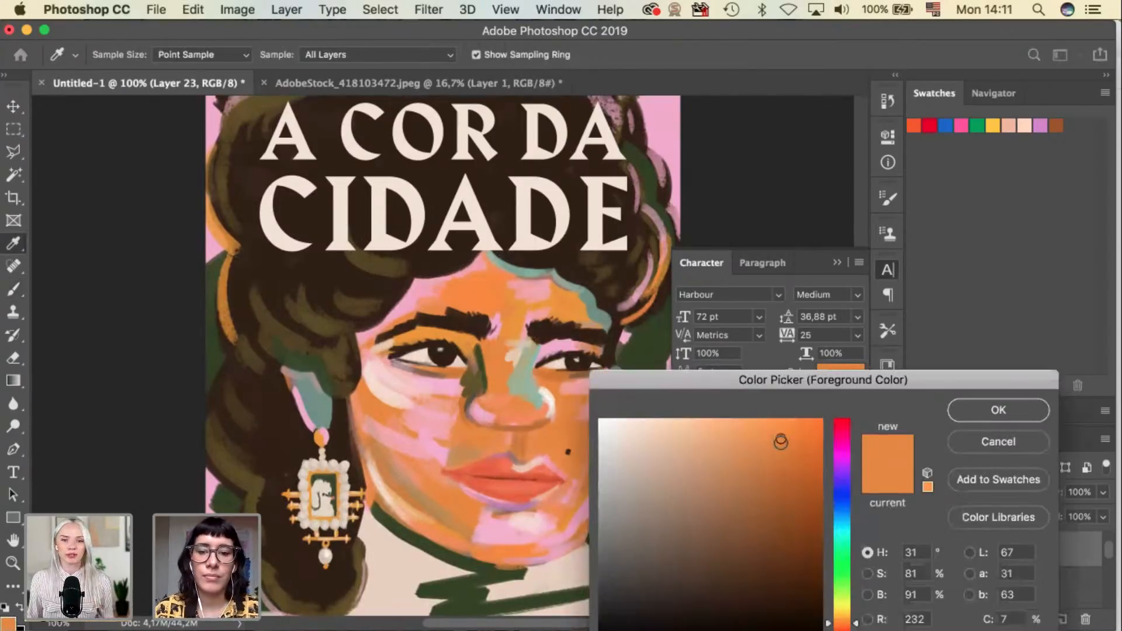
pyautogui.moveTo(752, 451)
pyautogui.mouseDown()
pyautogui.moveTo(747, 437)
pyautogui.moveTo(762, 441)
pyautogui.mouseUp()
pyautogui.moveTo(840, 624); pyautogui.dragTo(841, 625)
pyautogui.moveTo(767, 436); pyautogui.dragTo(793, 436)
pyautogui.click(959, 410)
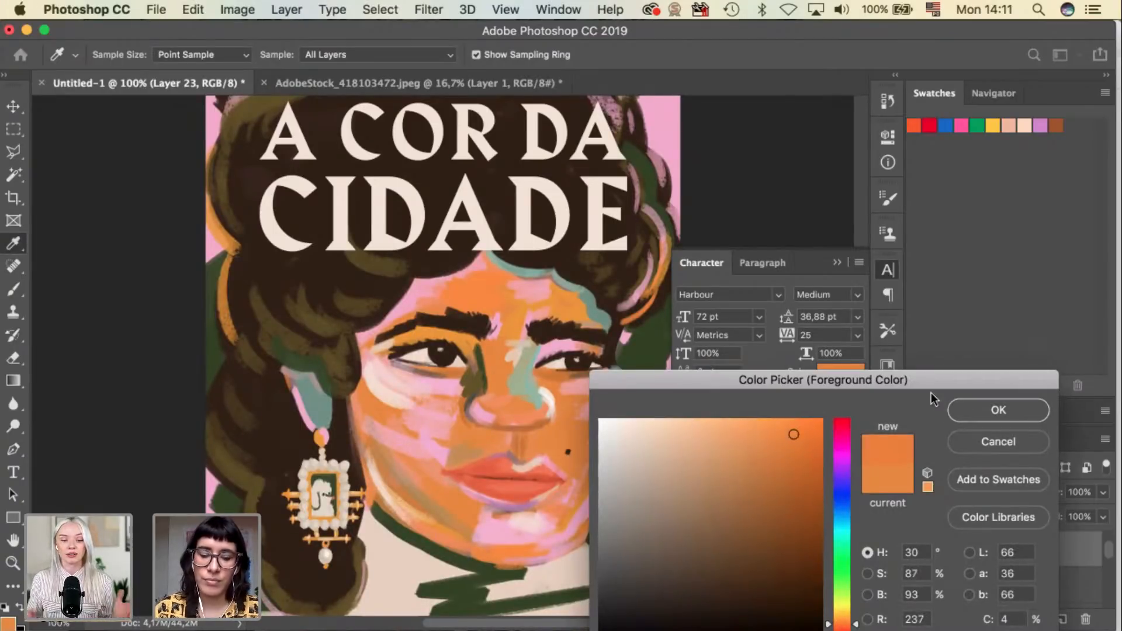
pyautogui.press('v')
pyautogui.press('b')
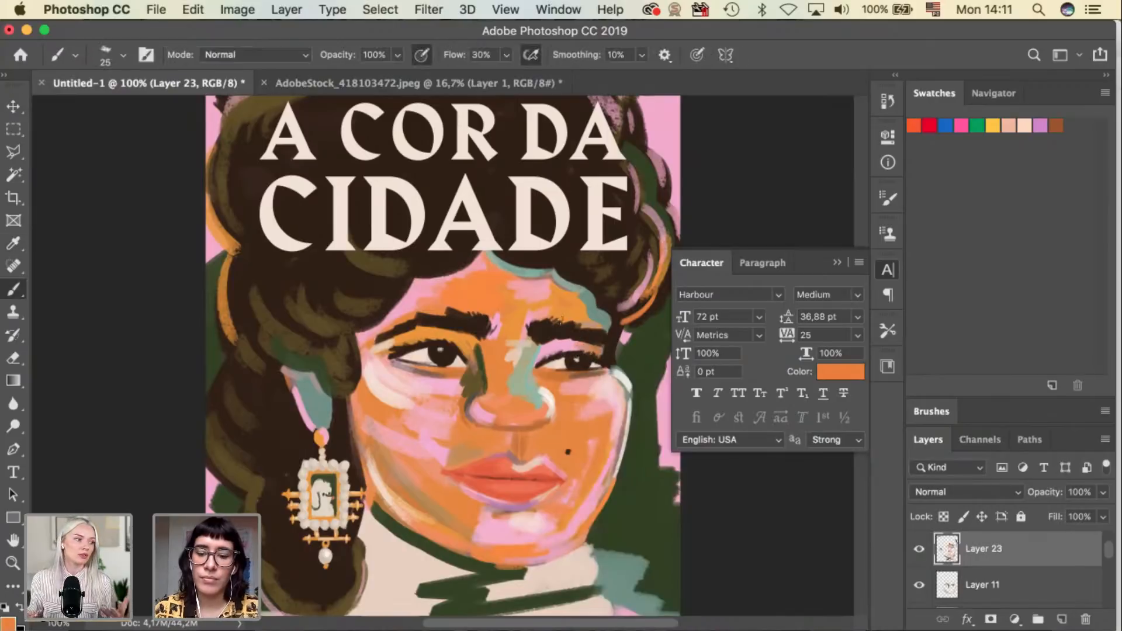
pyautogui.press('[')
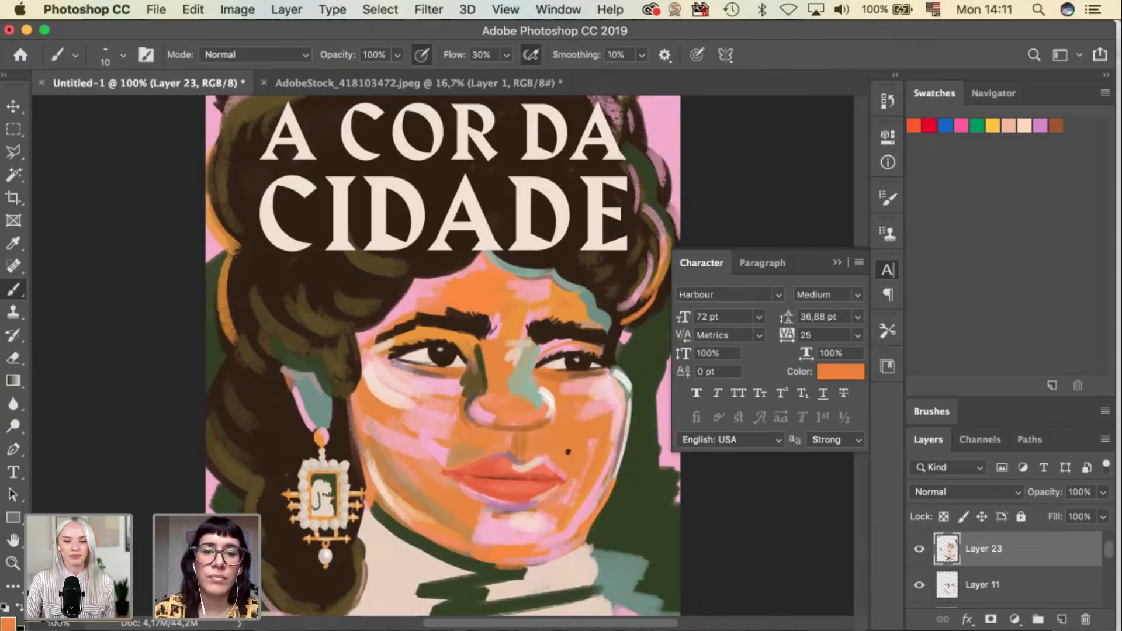
# Delete Layer 1 with the pasted portrait from AdobeStock_418103472.jpeg, and return to the cover document.
pyautogui.click(441, 85)
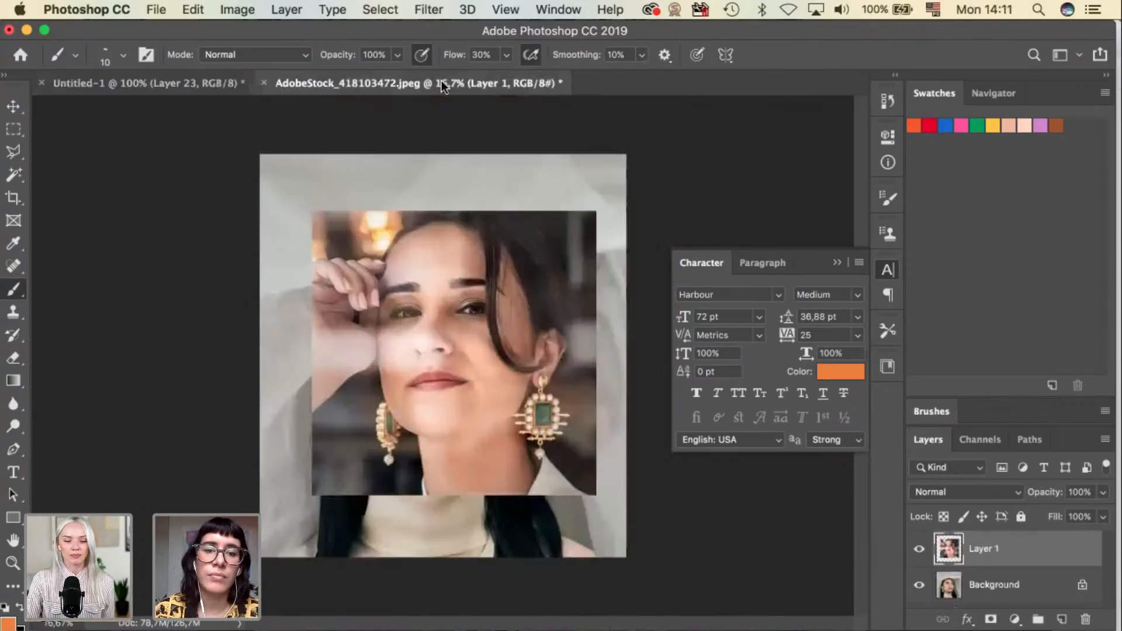
pyautogui.press('v')
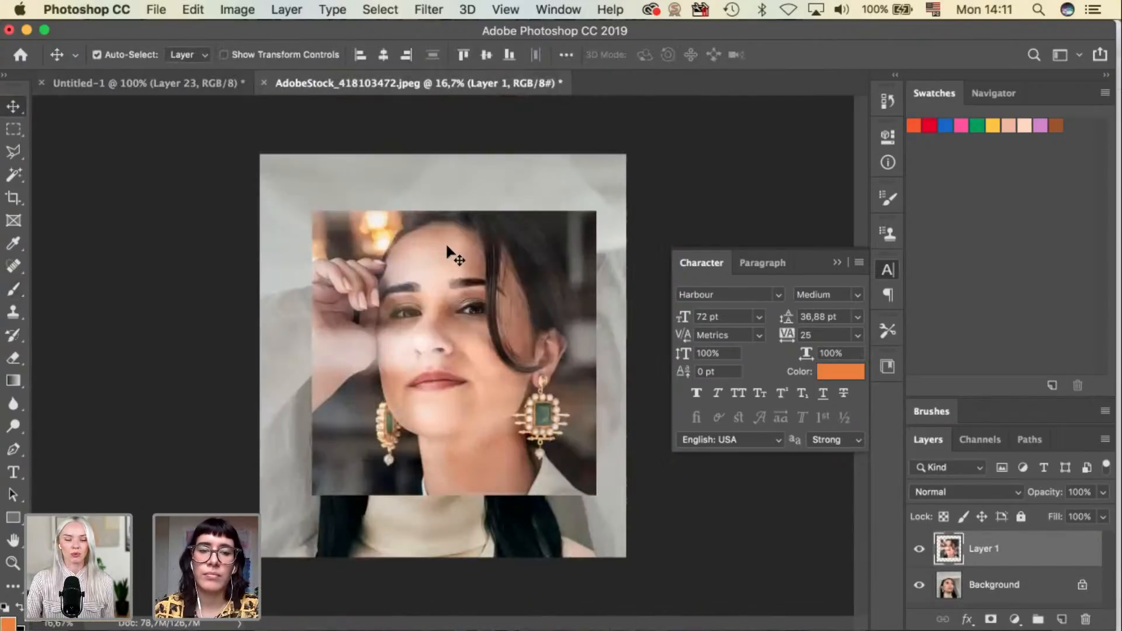
pyautogui.press('BackSpace')
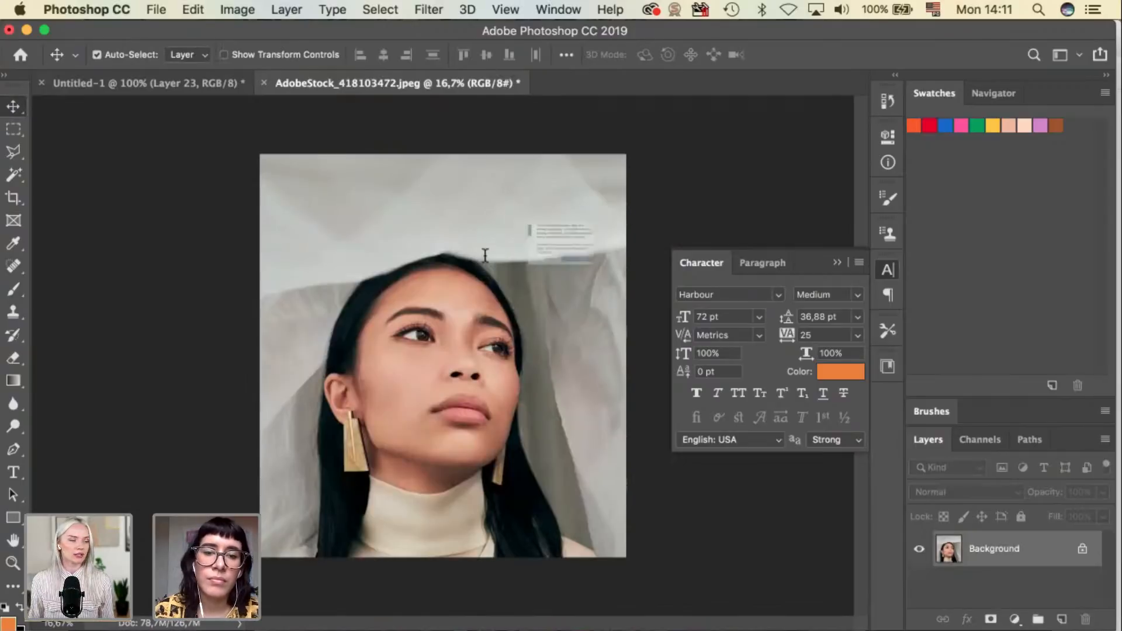
pyautogui.click(486, 256)
pyautogui.click(516, 314)
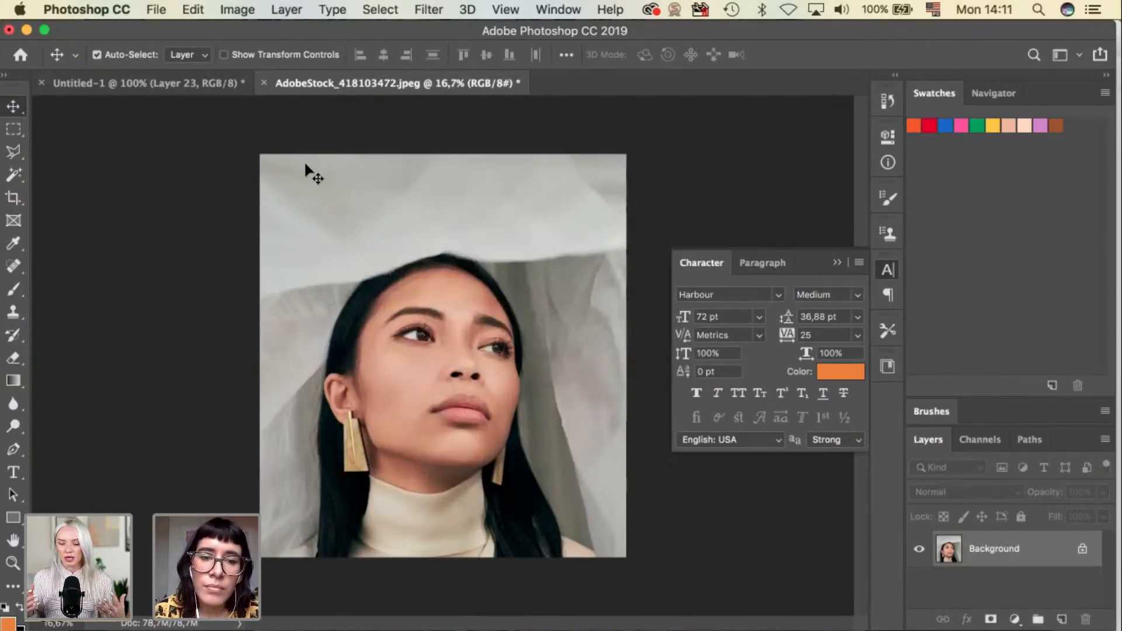
pyautogui.click(189, 84)
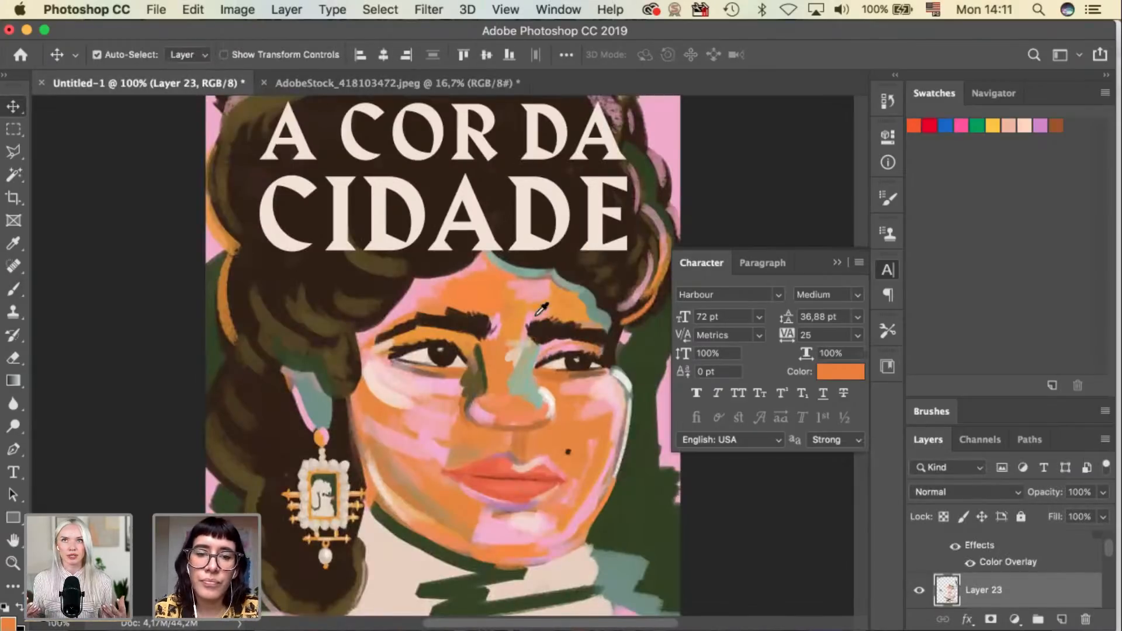
# Sample orange beside the nose and dark brown from the eyebrow for touch-ups around the eye with the Brush at size 25.
pyautogui.press('i')
pyautogui.click(544, 371)
pyautogui.press('b')
pyautogui.press(']')
pyautogui.press(']')
pyautogui.press(']')
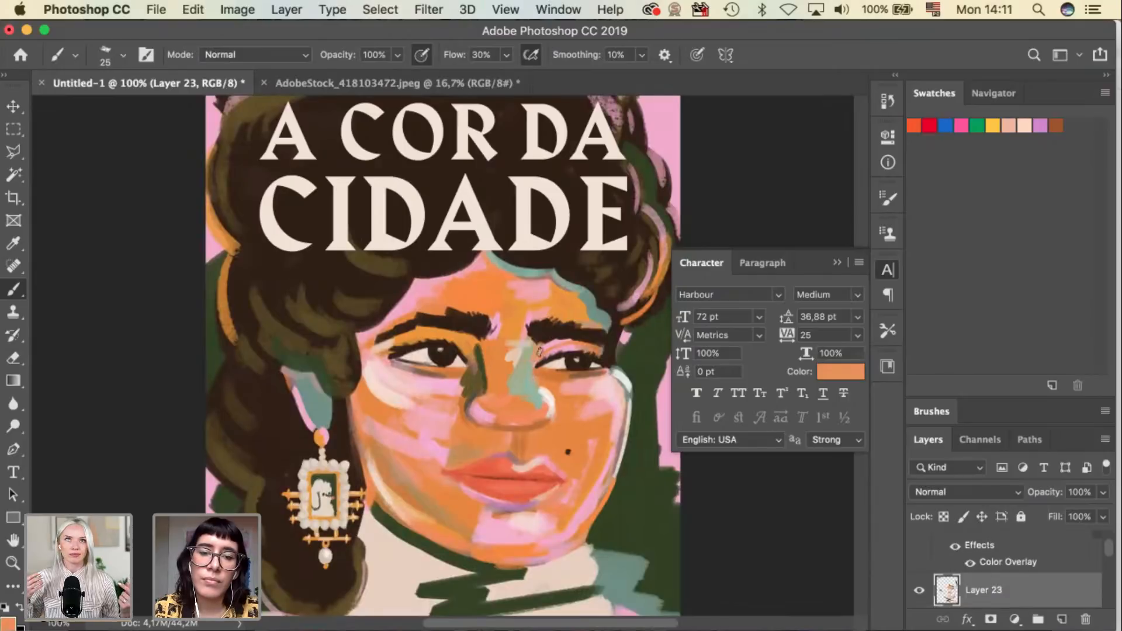
pyautogui.keyDown('alt'); pyautogui.click(548, 335); pyautogui.keyUp('alt')
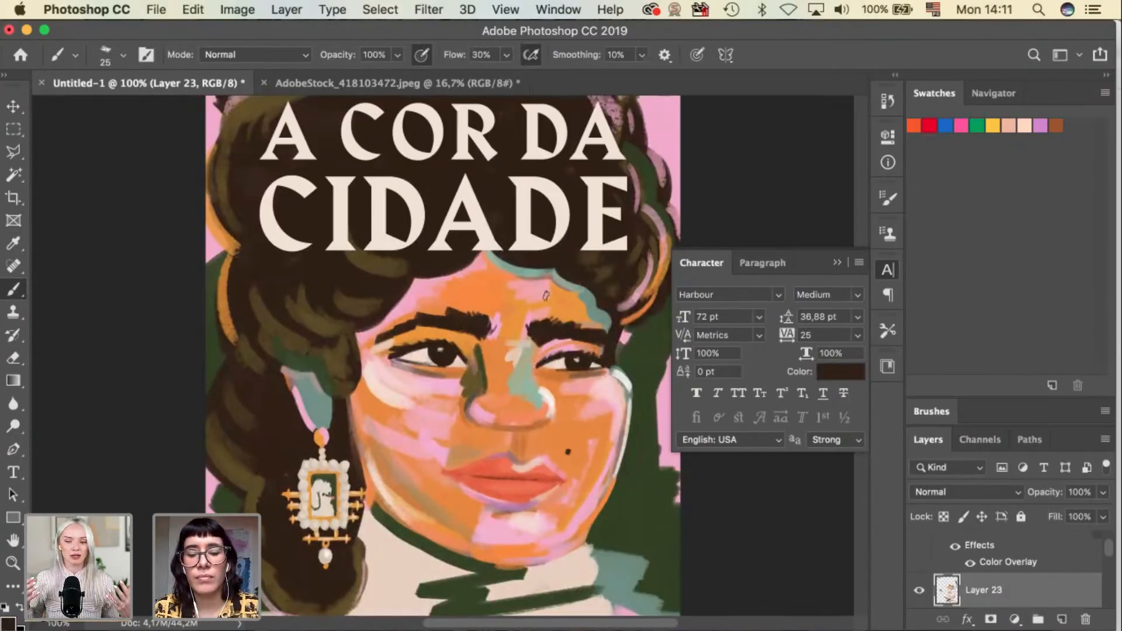
# Sample dark green from under the chin and paint the shadow along the jaw with the Brush.
pyautogui.press('i')
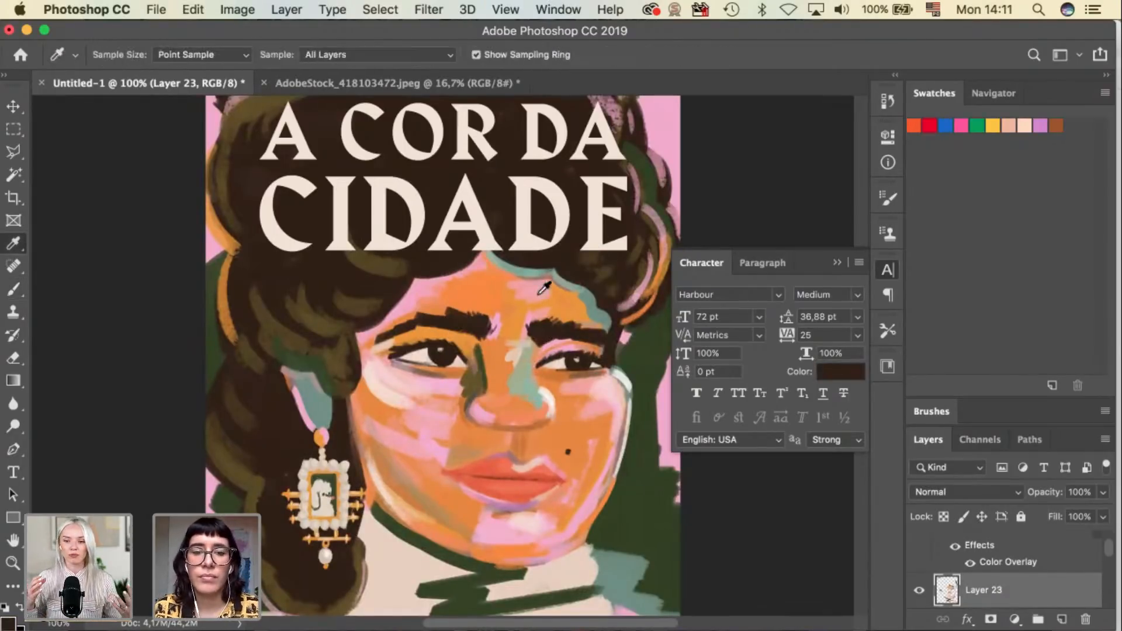
pyautogui.click(484, 573)
pyautogui.press('v')
pyautogui.press('b')
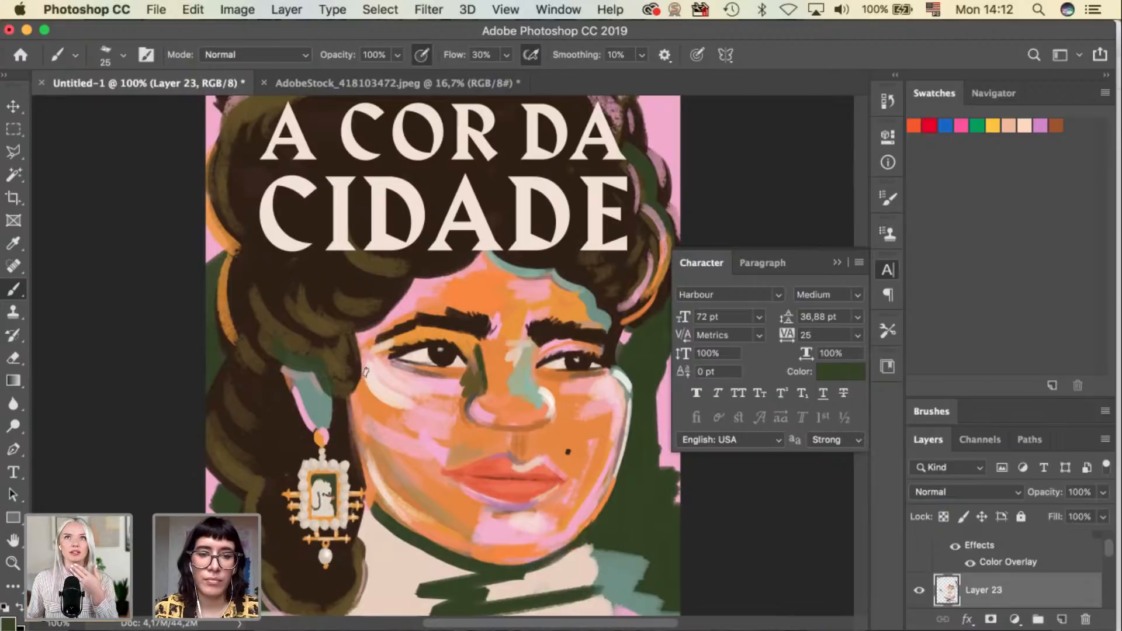
# Sample the cheek's orange, darken it to H 27, S 73, B 86, and shade the face beside the ear and the nose at size 25.
pyautogui.press('v')
pyautogui.press('i')
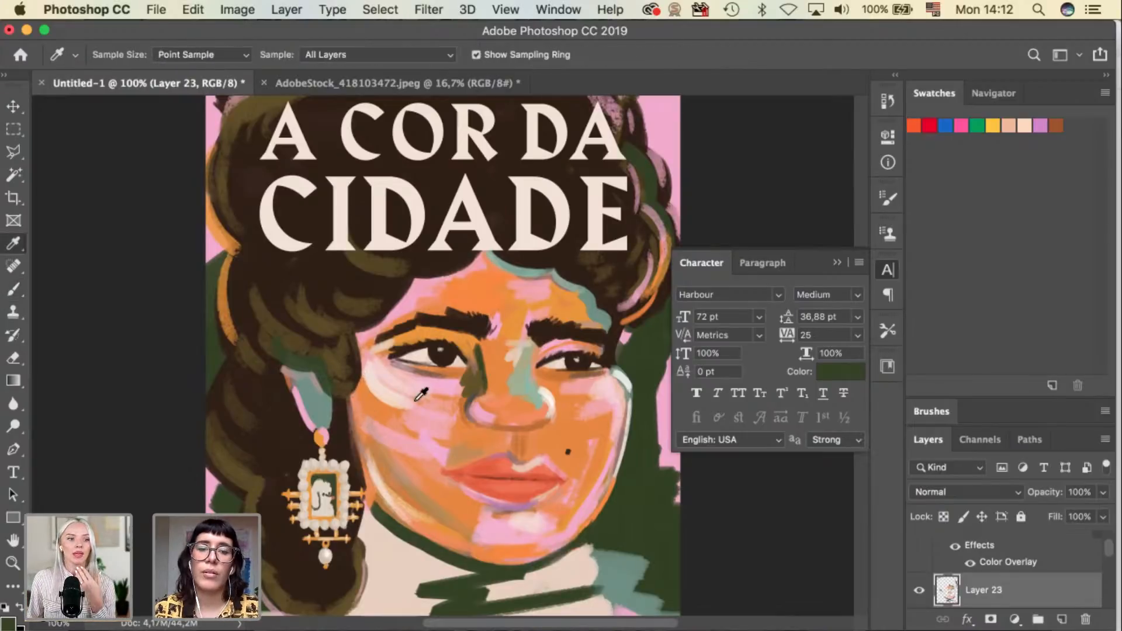
pyautogui.click(354, 404)
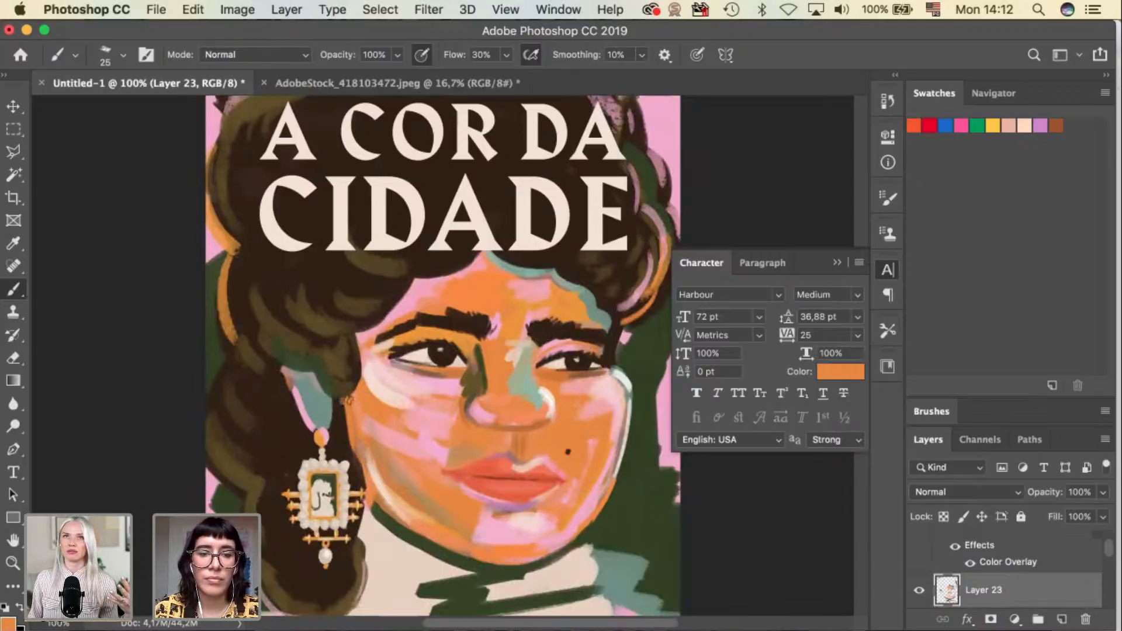
pyautogui.click(8, 623)
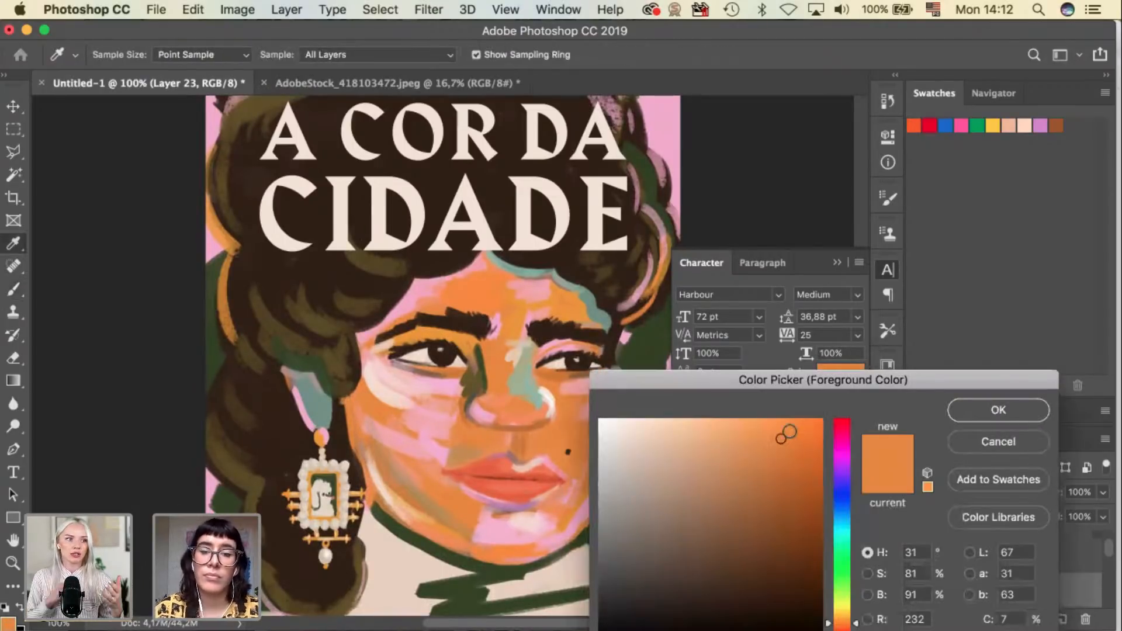
pyautogui.click(843, 623)
pyautogui.moveTo(843, 630); pyautogui.dragTo(842, 626)
pyautogui.click(761, 448)
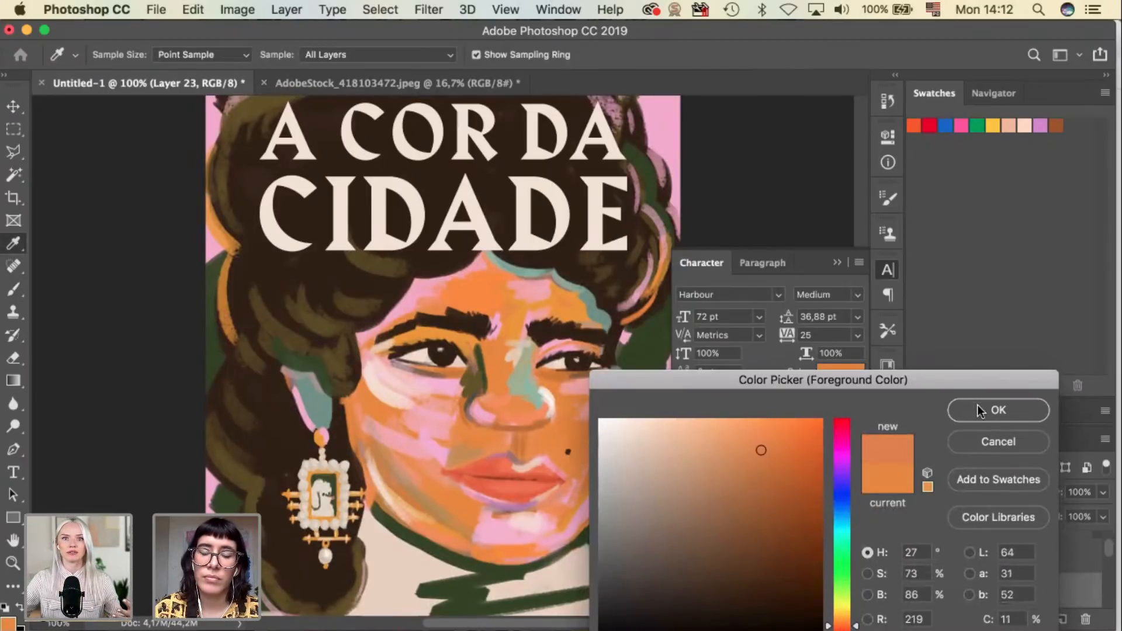
pyautogui.click(997, 410)
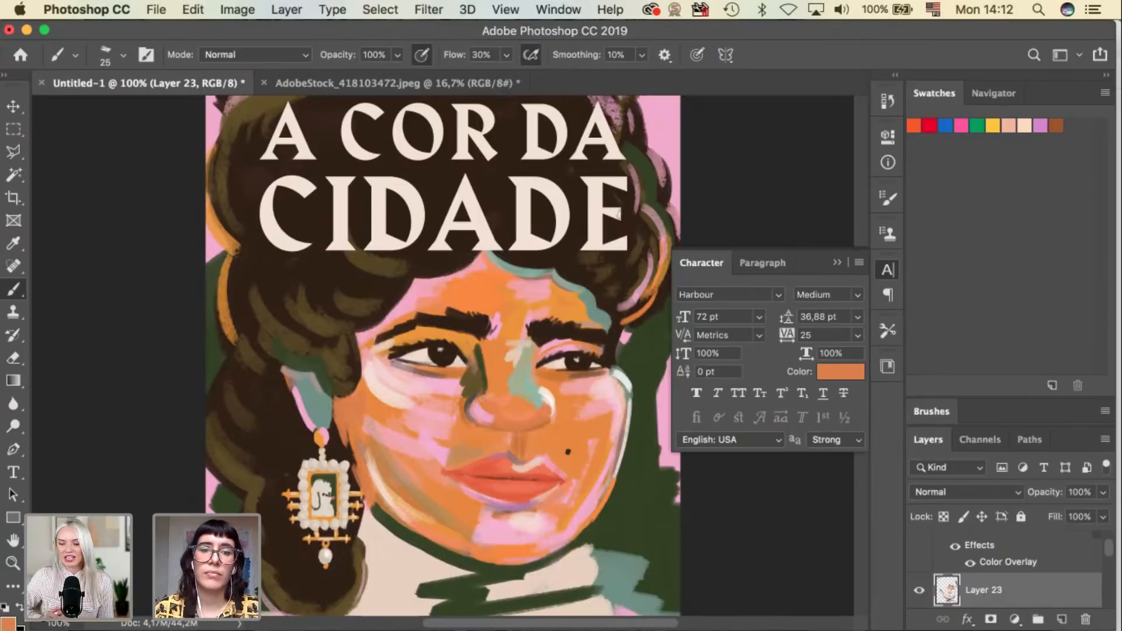
pyautogui.press(']')
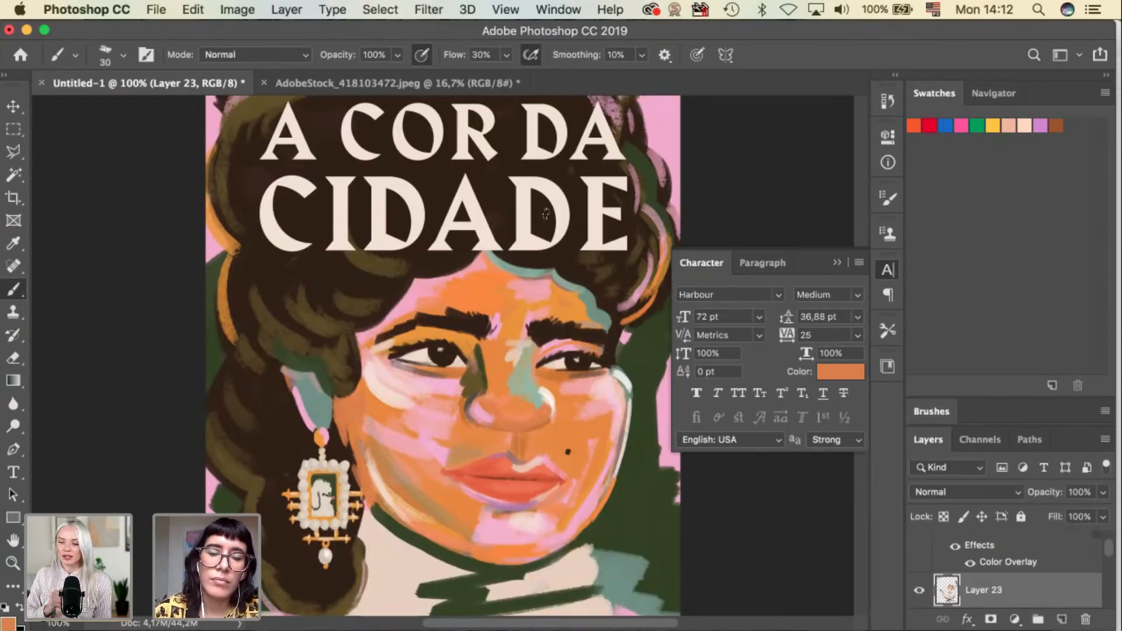
pyautogui.press('[')
pyautogui.press('[')
pyautogui.press(']')
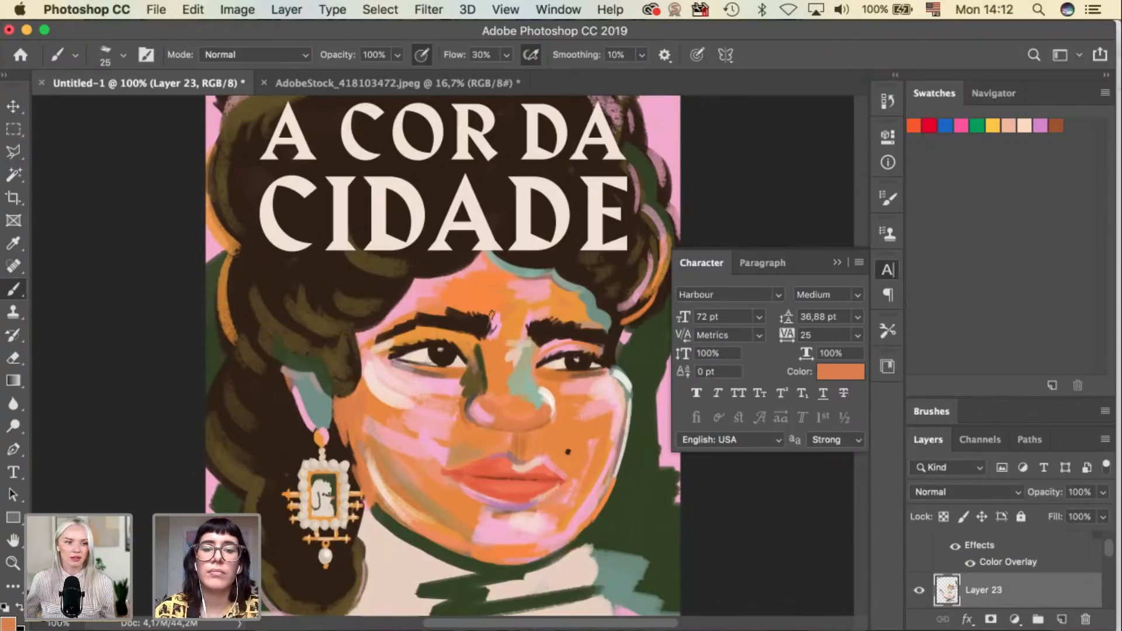
# Sample the dark green beside the nose and outline the outer edges of both nostrils with the Brush at size 15.
pyautogui.press('super+plus')
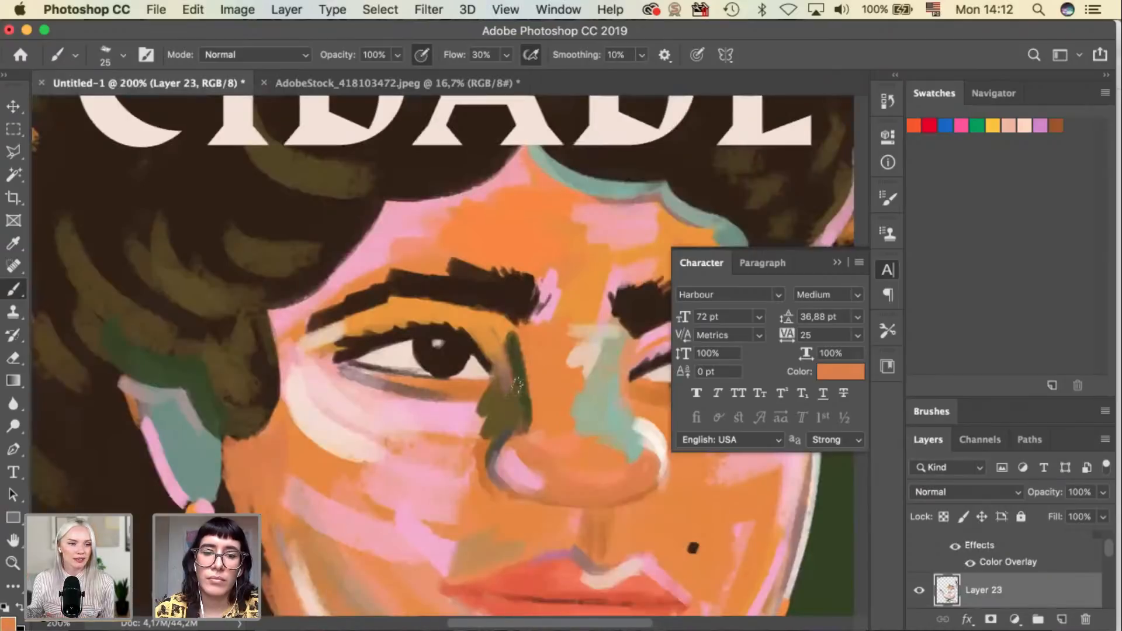
pyautogui.press('i')
pyautogui.click(529, 412)
pyautogui.moveTo(527, 446); pyautogui.dragTo(423, 326)
pyautogui.press('b')
pyautogui.press('[')
pyautogui.press('[')
pyautogui.moveTo(554, 331)
pyautogui.mouseDown()
pyautogui.moveTo(535, 371)
pyautogui.moveTo(563, 331)
pyautogui.moveTo(547, 378)
pyautogui.mouseUp()
pyautogui.press('super+z')
pyautogui.press(']')
pyautogui.press(']')
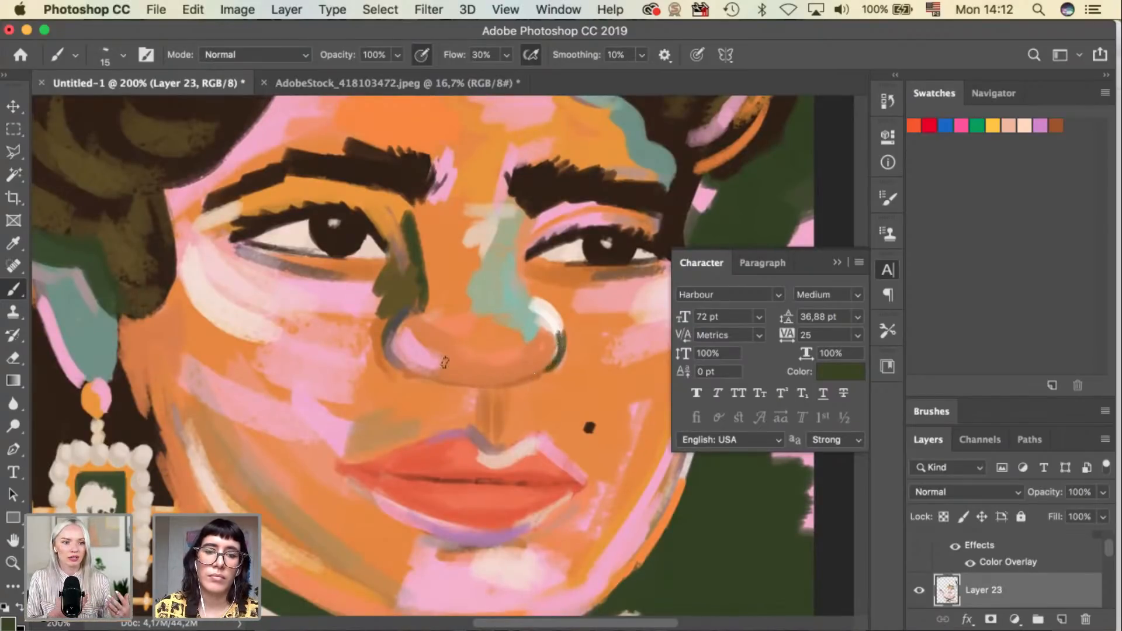
pyautogui.moveTo(387, 340); pyautogui.dragTo(402, 367)
pyautogui.press('super+z')
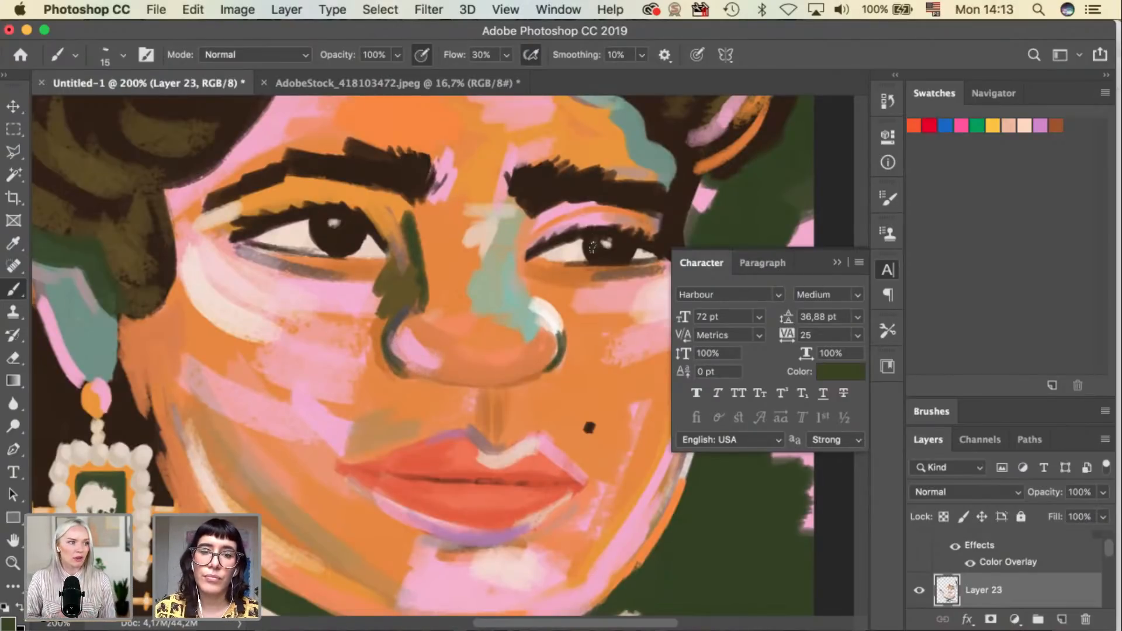
# Tint both irises dark green and draw a thin dark green line beneath the nose.
pyautogui.moveTo(588, 245); pyautogui.dragTo(604, 260)
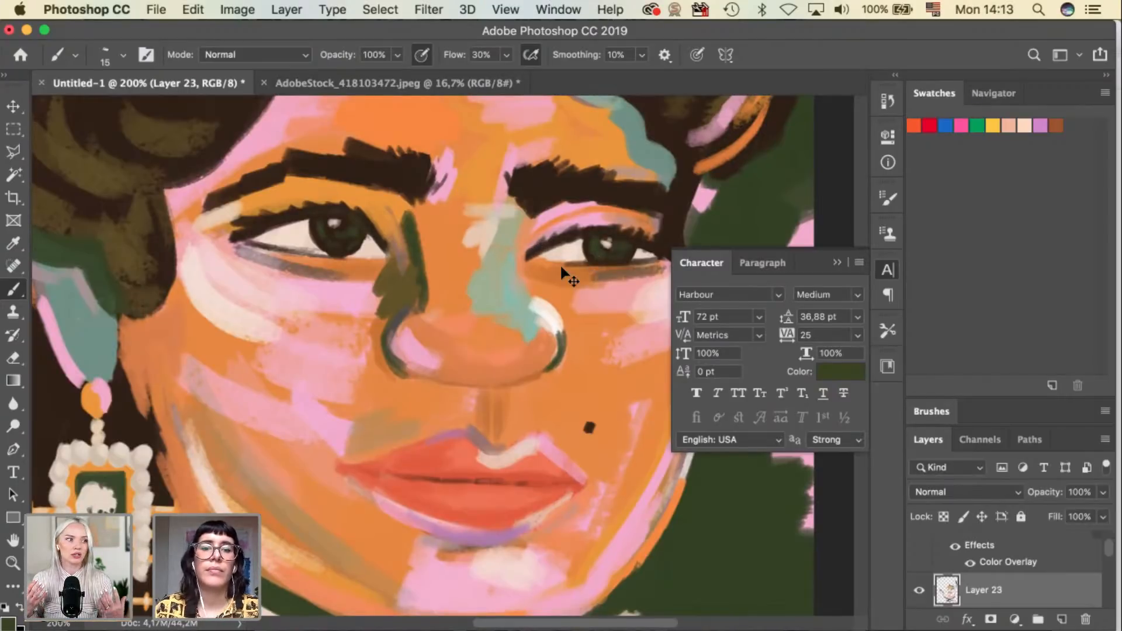
pyautogui.press('super+minus')
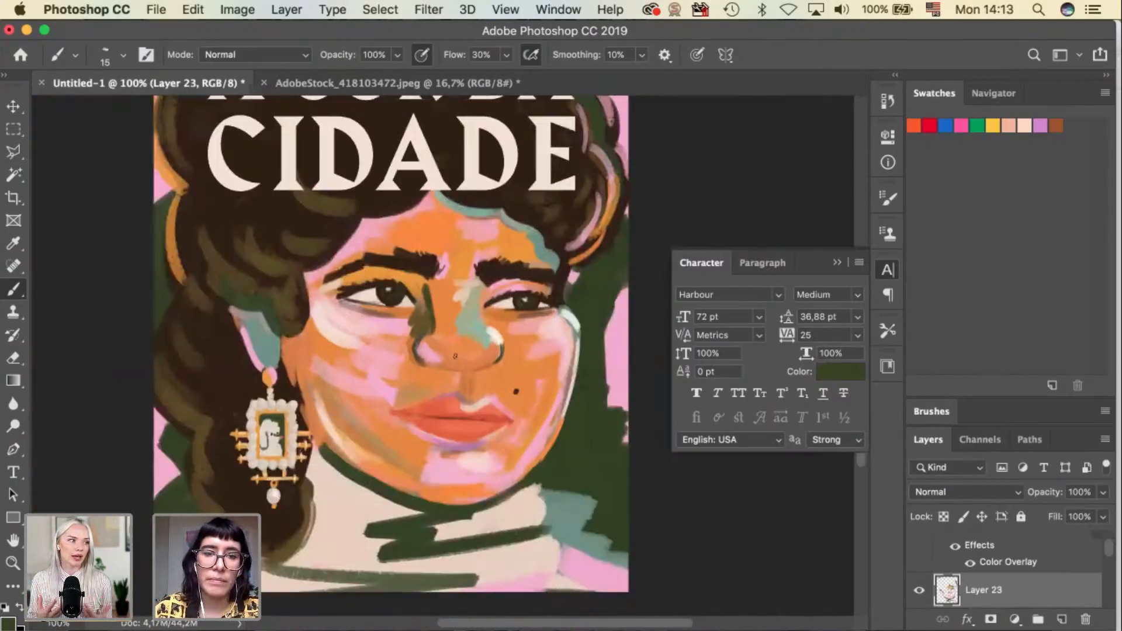
pyautogui.moveTo(434, 365); pyautogui.dragTo(467, 365)
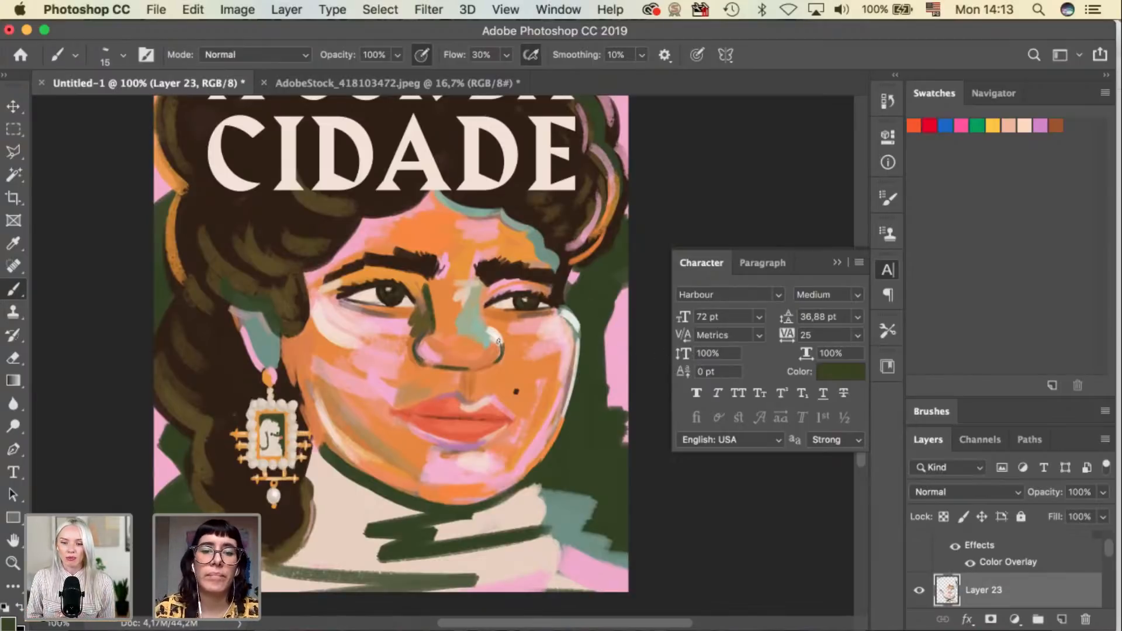
# Sample the skin's orange just beneath the eye and enlarge the Brush to size 30.
pyautogui.keyDown('alt'); pyautogui.click(500, 316); pyautogui.keyUp('alt')
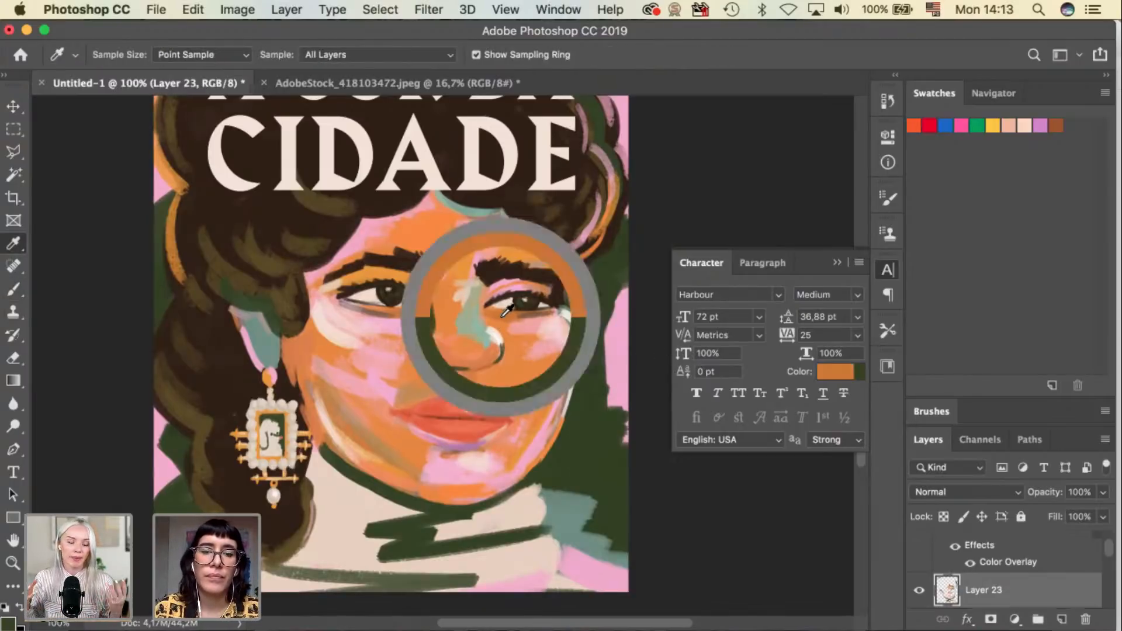
pyautogui.press(']')
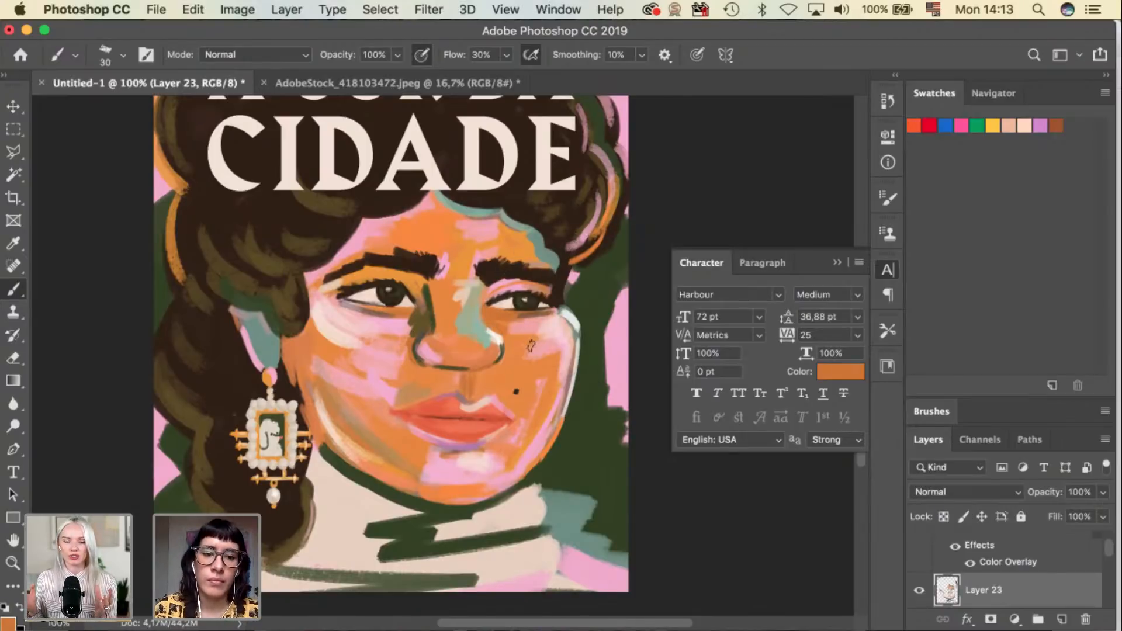
# Select the earring's layer, sample its pearl colour and darken it to a greyish beige for the Brush.
pyautogui.press('super+equal')
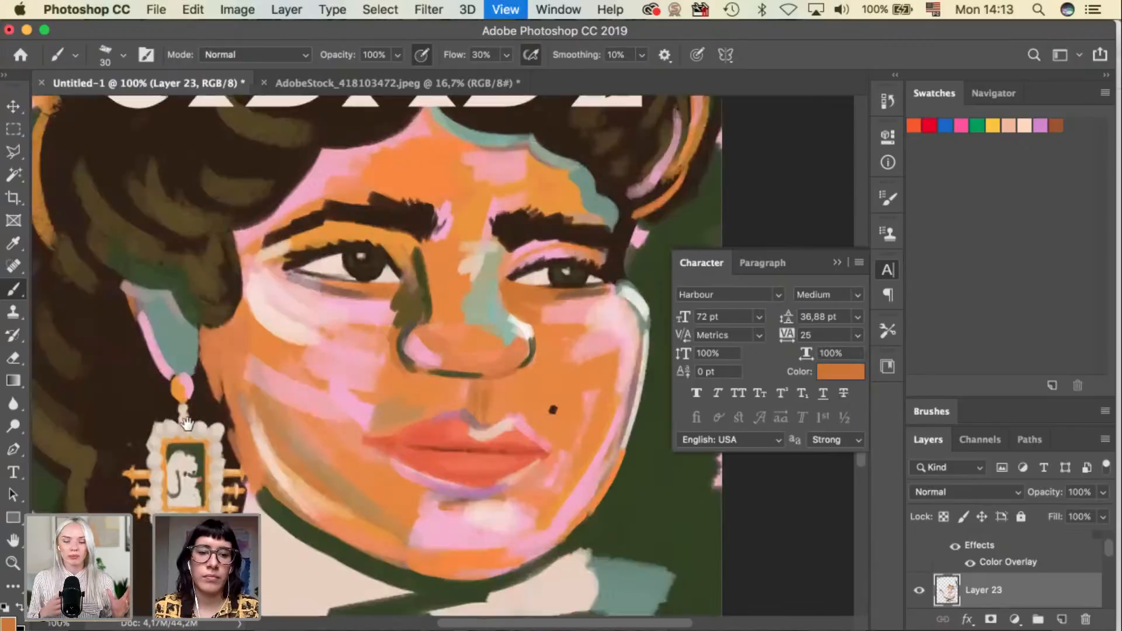
pyautogui.hscroll(-5, 563, 310)
pyautogui.moveTo(563, 311); pyautogui.dragTo(727, 286)
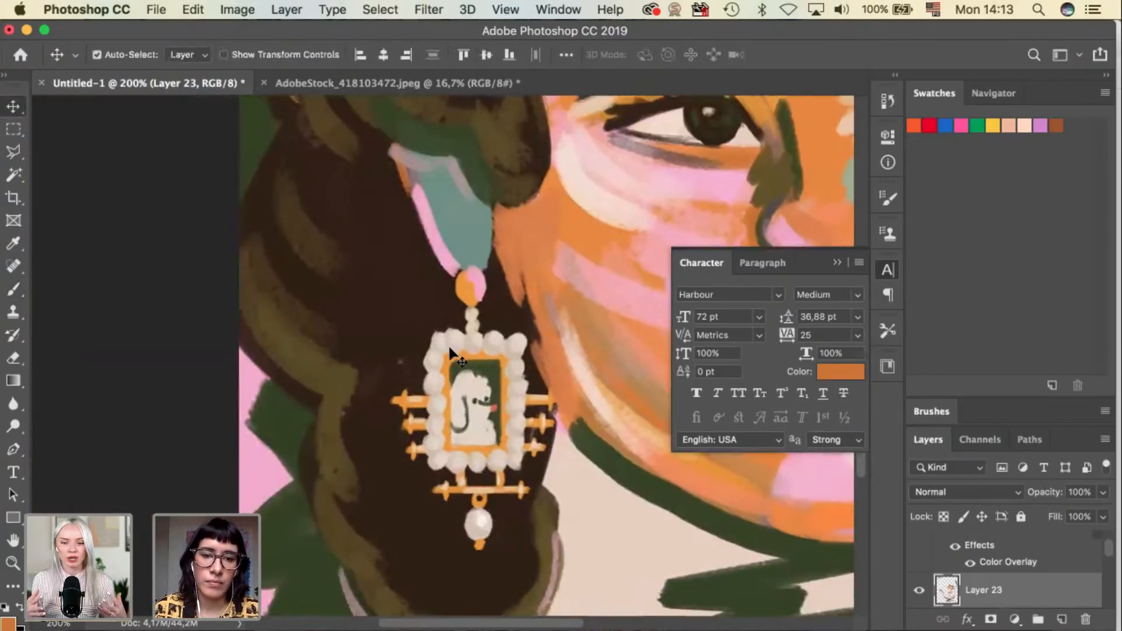
pyautogui.keyDown('super'); pyautogui.click(470, 403); pyautogui.keyUp('super')
pyautogui.keyDown('alt'); pyautogui.click(470, 403); pyautogui.keyUp('alt')
pyautogui.click(9, 622)
pyautogui.moveTo(639, 455)
pyautogui.mouseDown()
pyautogui.moveTo(689, 469)
pyautogui.moveTo(662, 475)
pyautogui.moveTo(721, 446)
pyautogui.moveTo(651, 492)
pyautogui.mouseUp()
pyautogui.click(968, 409)
pyautogui.press('b')
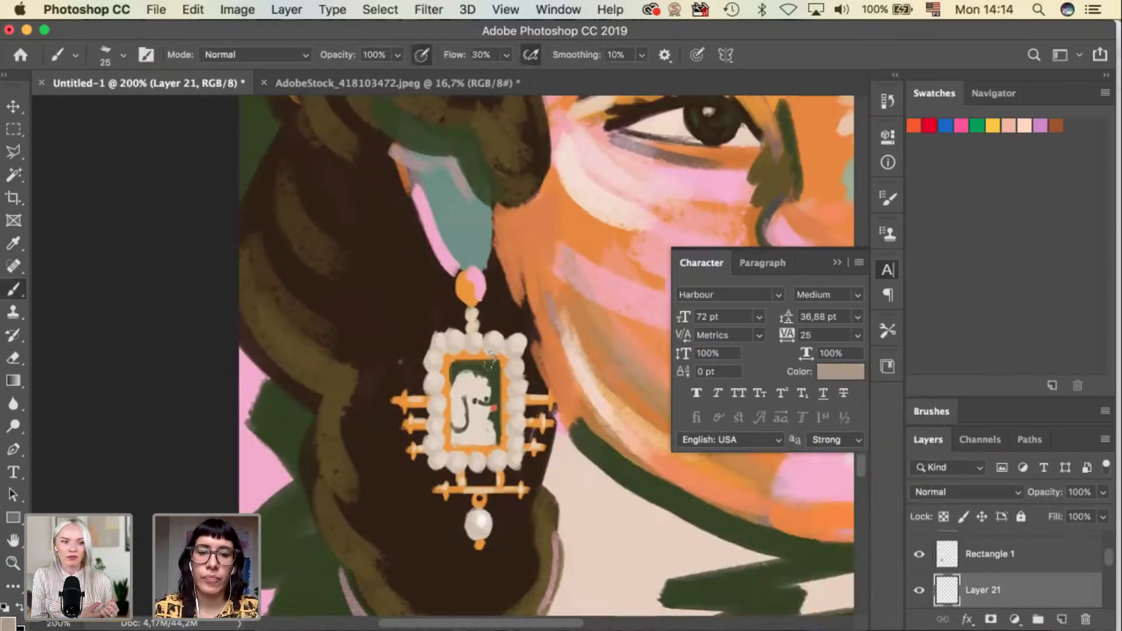
# Shade the pearls around the earring's frame in greyish beige with the Brush at size 8.
pyautogui.moveTo(435, 334)
pyautogui.mouseDown()
pyautogui.moveTo(431, 346)
pyautogui.moveTo(442, 336)
pyautogui.mouseUp()
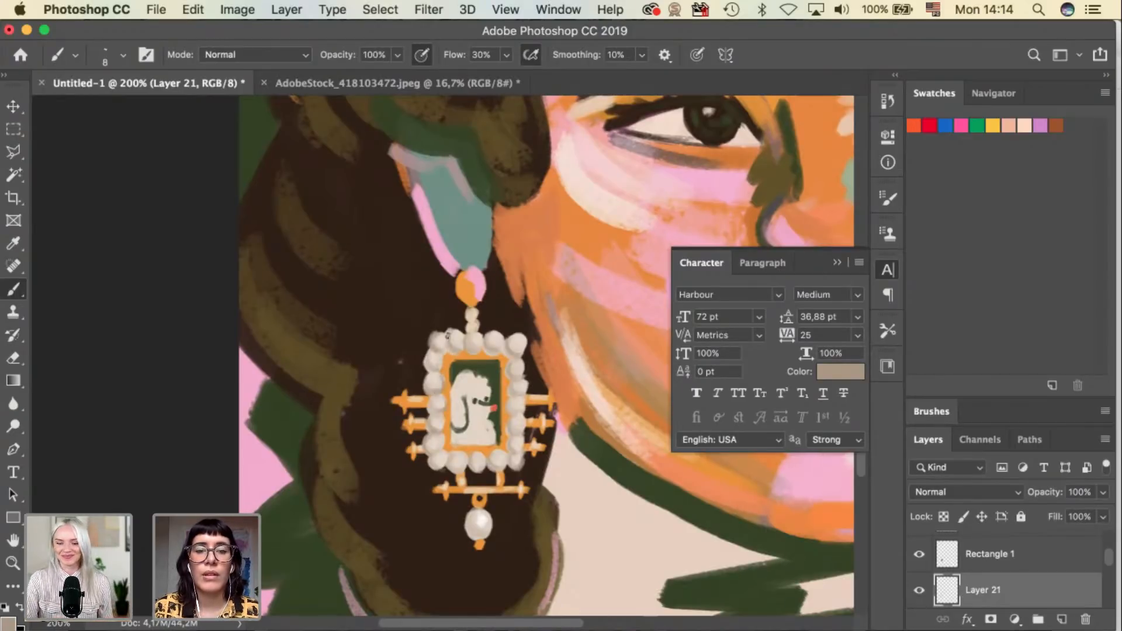
pyautogui.press('e')
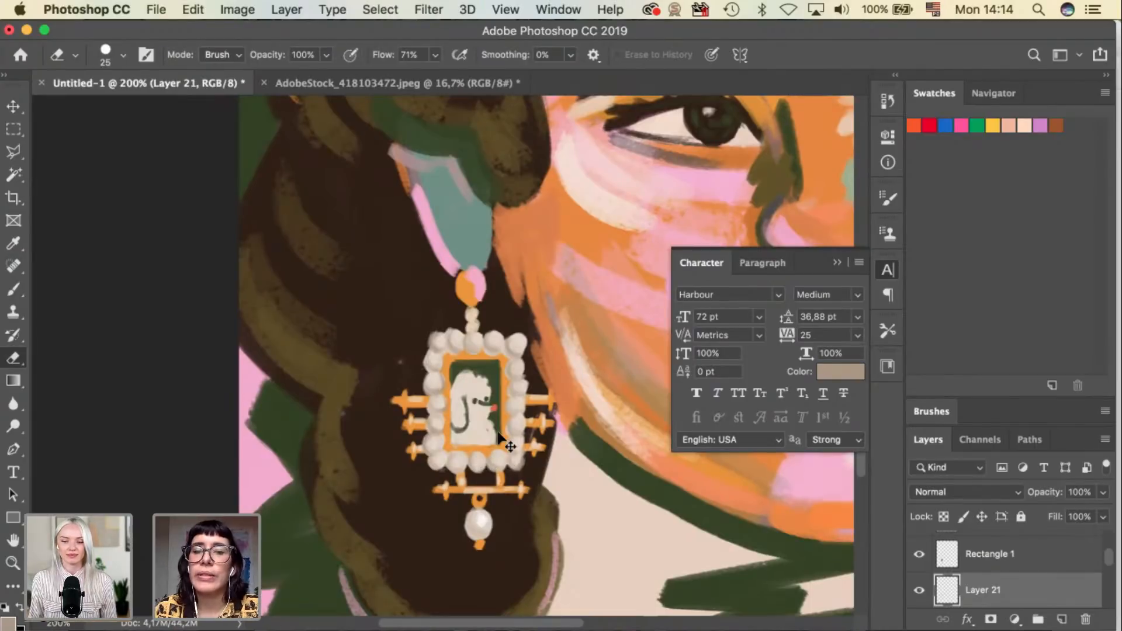
pyautogui.press('super+minus')
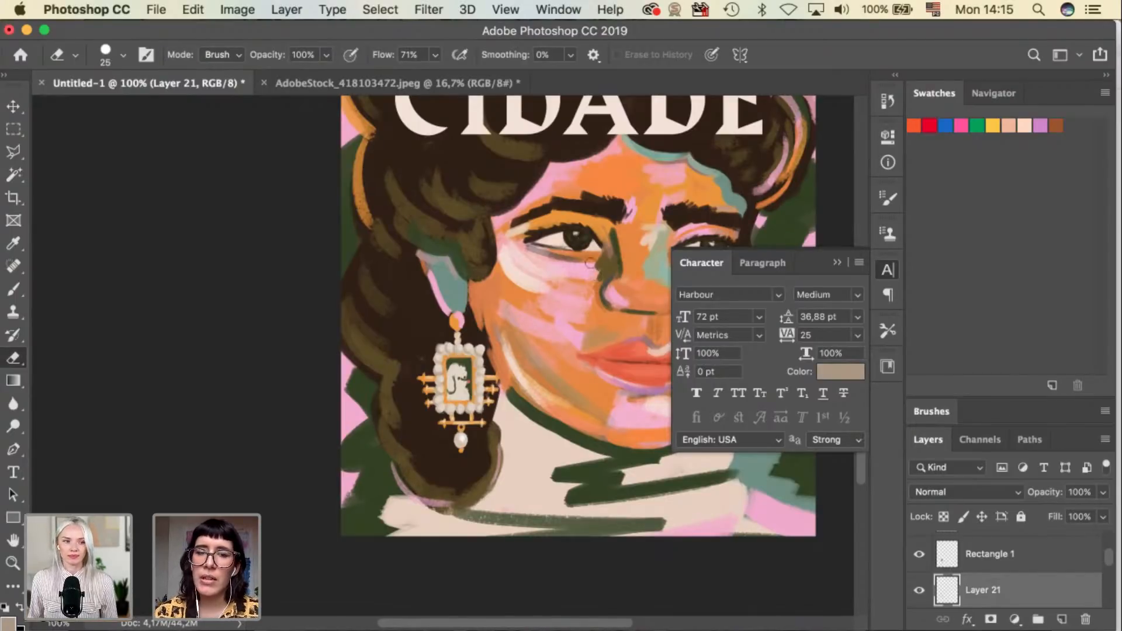
# Collapse the Character panel and select the hair's painted layer, Layer 4.
pyautogui.moveTo(549, 331)
pyautogui.mouseDown()
pyautogui.moveTo(546, 403)
pyautogui.moveTo(453, 417)
pyautogui.moveTo(437, 432)
pyautogui.mouseUp()
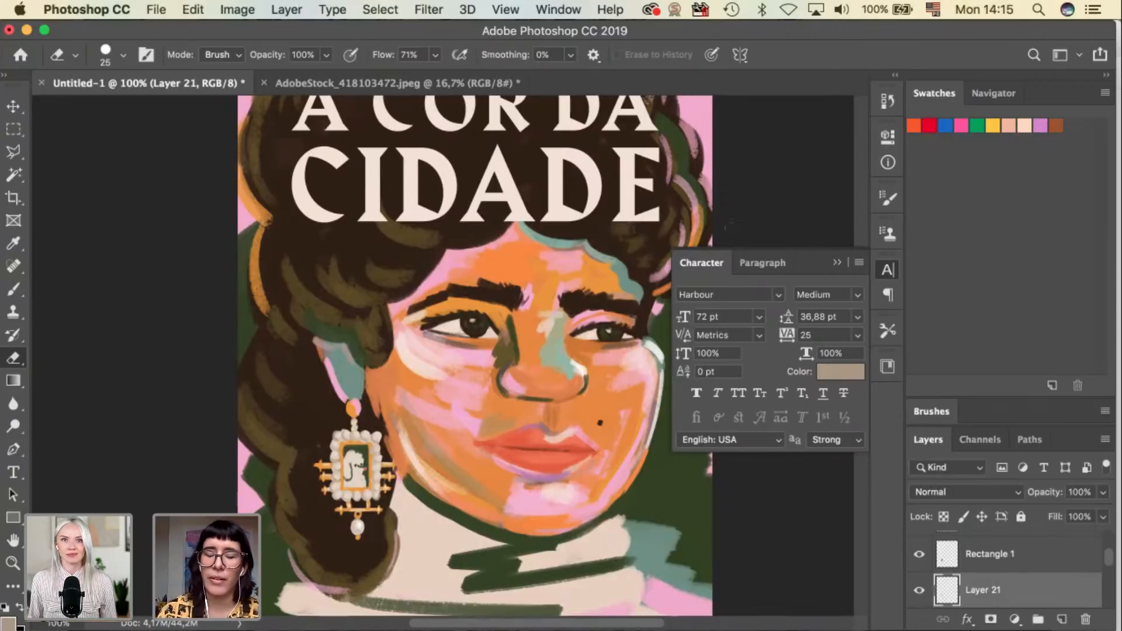
pyautogui.click(838, 263)
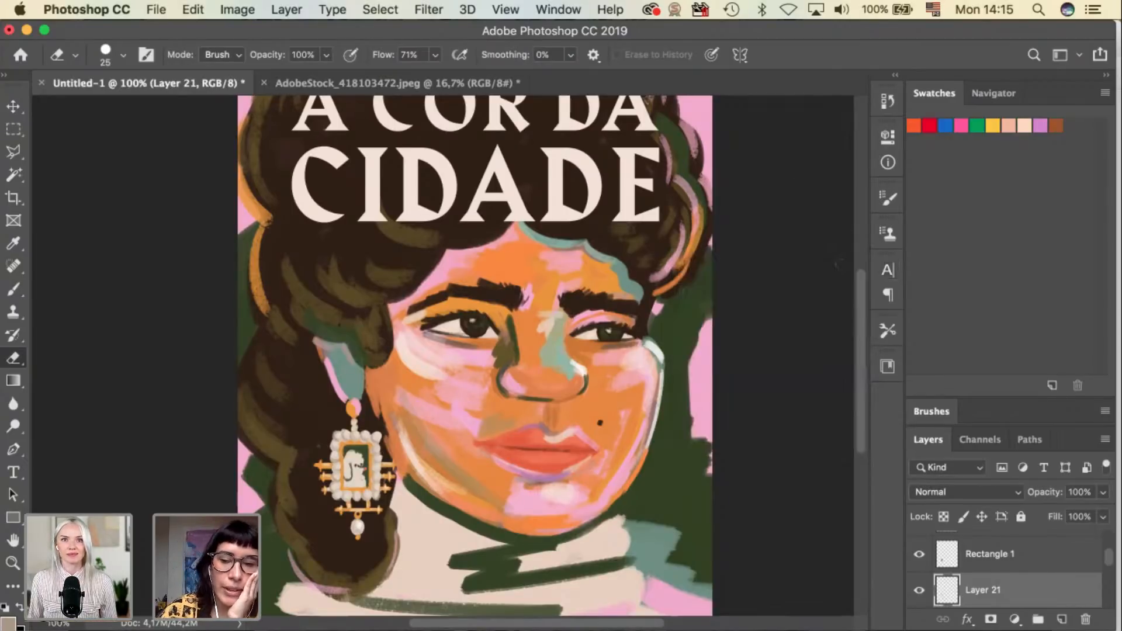
pyautogui.press('v')
pyautogui.scroll(4, 671, 353)
pyautogui.click(285, 181)
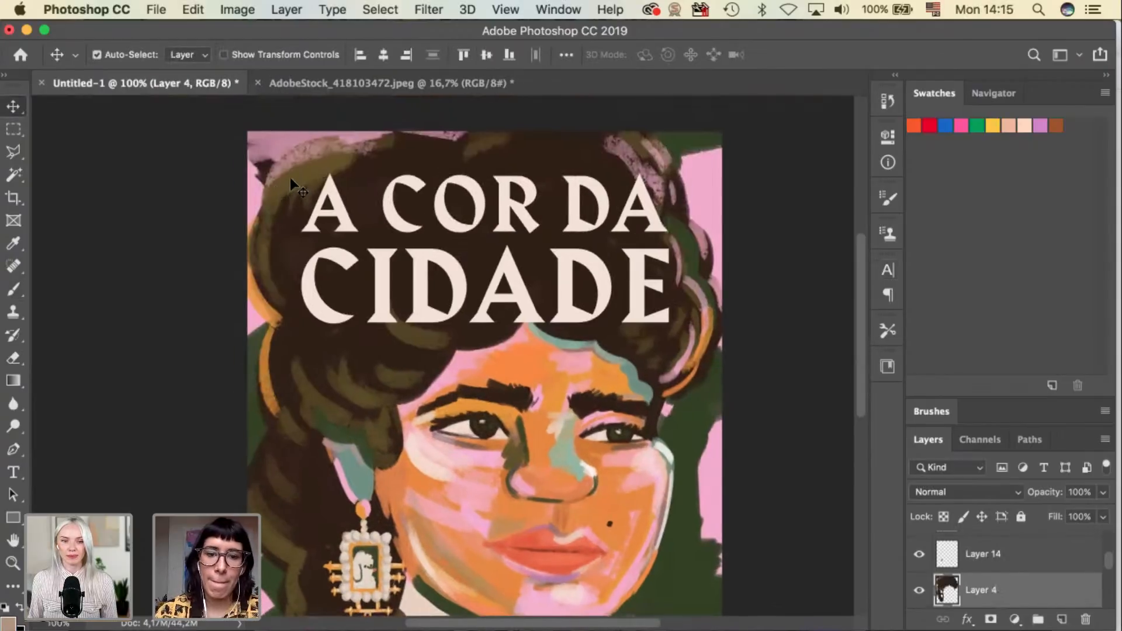
# Sample the dark brown of the hair and lighten it to a reddish brown as the foreground colour.
pyautogui.press('i')
pyautogui.click(338, 406)
pyautogui.press('b')
pyautogui.press('v')
pyautogui.press('b')
pyautogui.press('i')
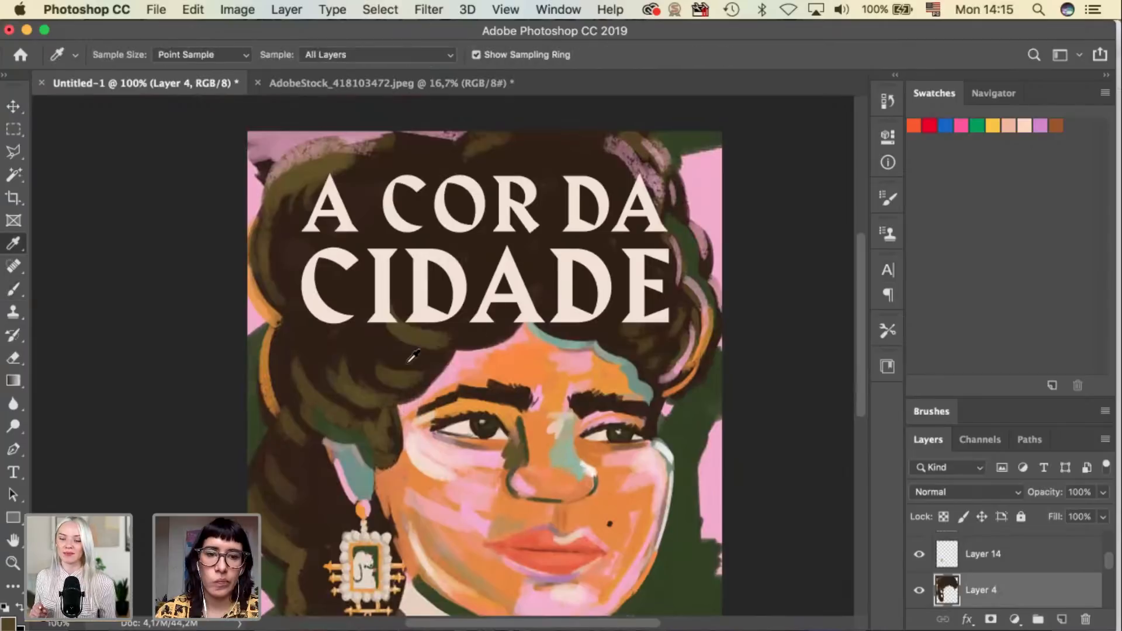
pyautogui.click(9, 622)
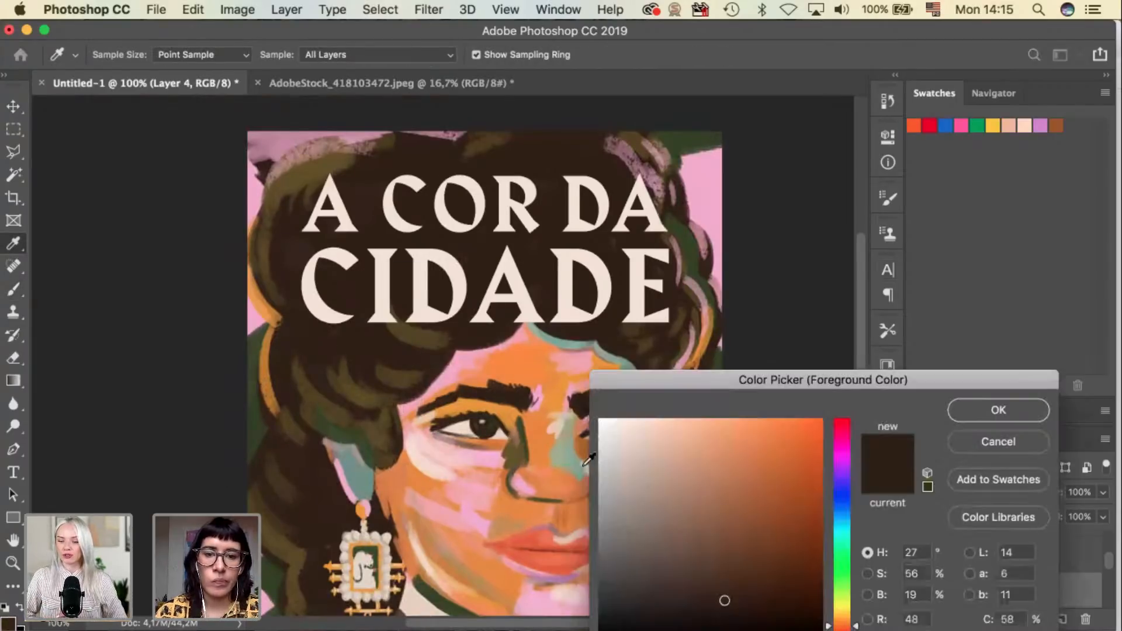
pyautogui.click(745, 565)
pyautogui.moveTo(848, 628); pyautogui.dragTo(849, 625)
pyautogui.click(975, 407)
# Paint reddish-brown strands through the upper curls around the title with the Brush at sizes 45 to 60.
pyautogui.press('b')
pyautogui.press(']')
pyautogui.press(']')
pyautogui.press(']')
pyautogui.press(']')
pyautogui.press(']')
pyautogui.press(']')
pyautogui.press(']')
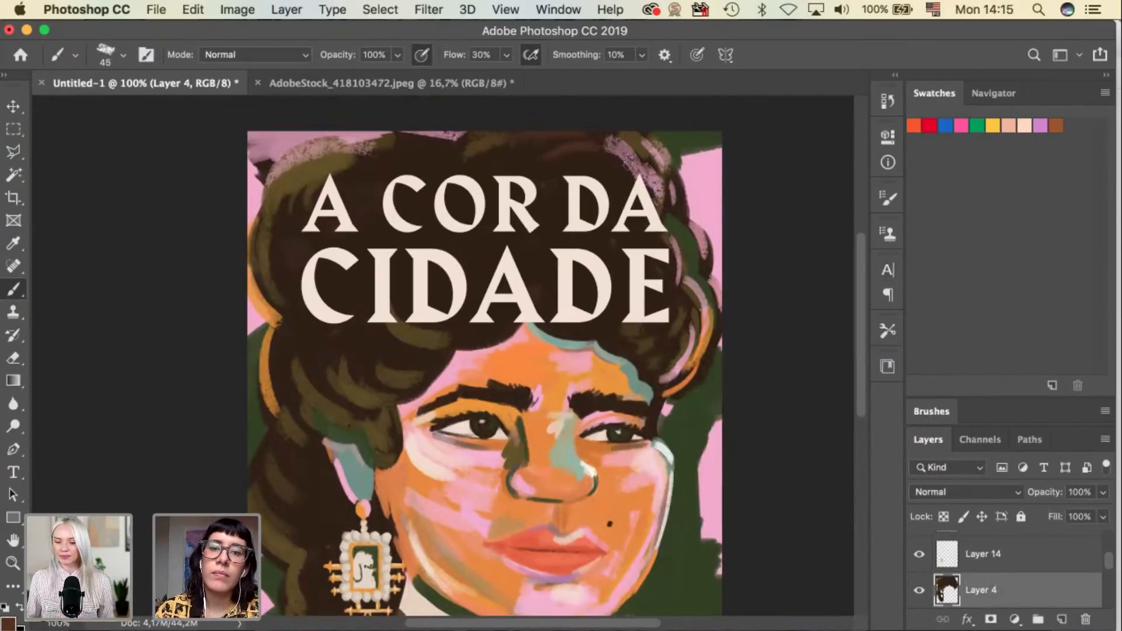
pyautogui.press(']')
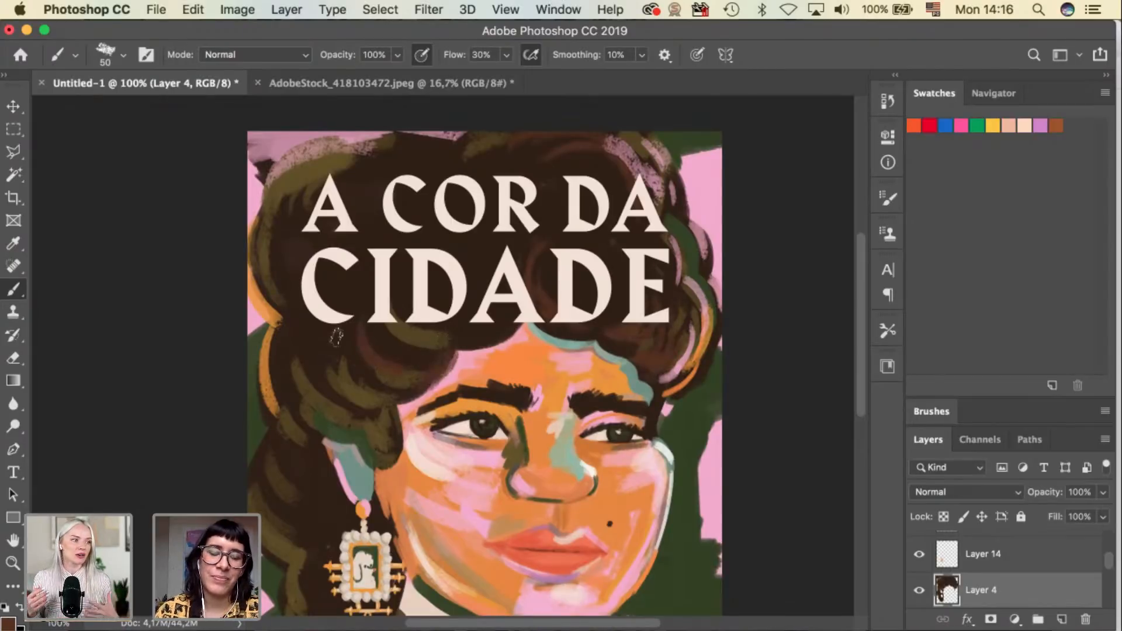
pyautogui.press(']')
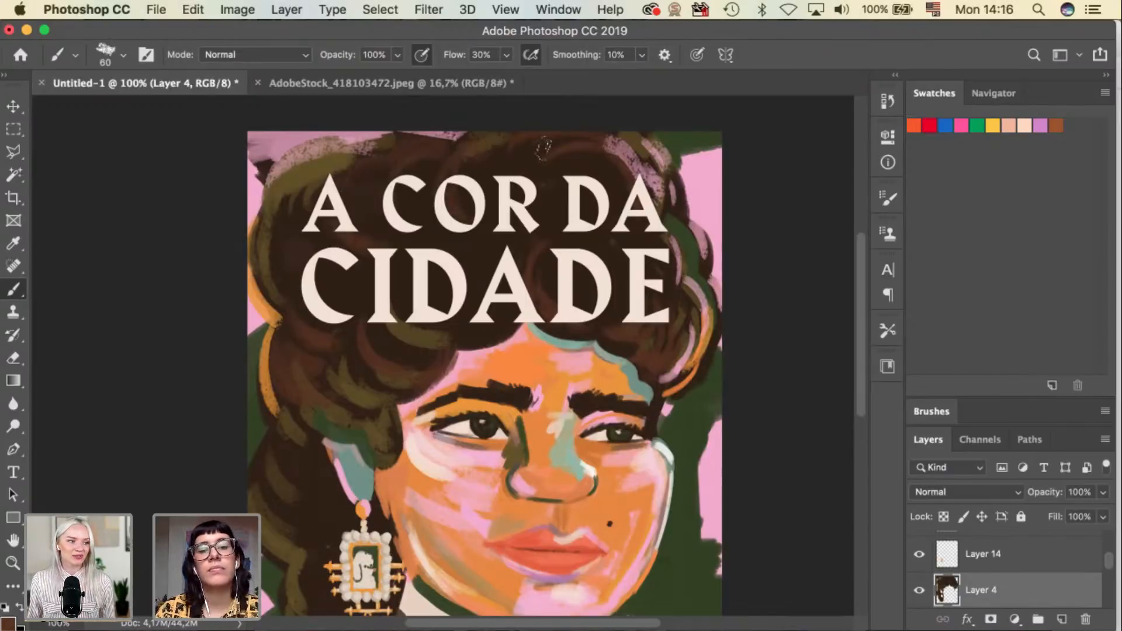
# Continue the reddish-brown strands along the hairline and lower curls with the Brush at sizes 30 to 60.
pyautogui.moveTo(653, 402)
pyautogui.mouseDown()
pyautogui.moveTo(637, 319)
pyautogui.moveTo(690, 259)
pyautogui.mouseUp()
pyautogui.press('[')
pyautogui.press('[')
pyautogui.press('[')
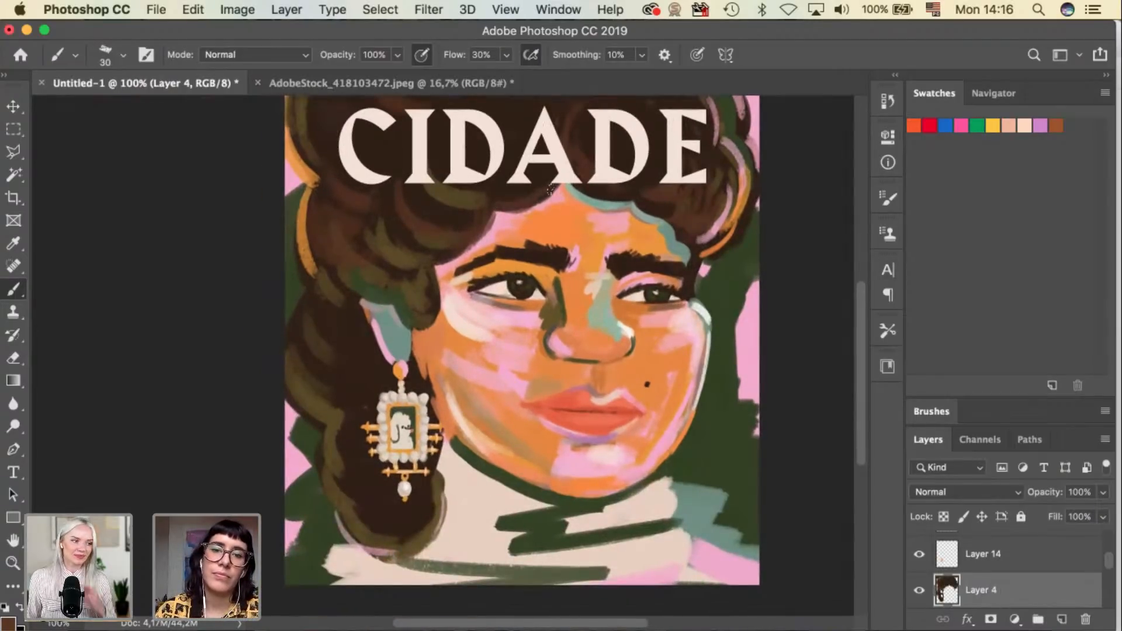
pyautogui.press(']')
pyautogui.press(']')
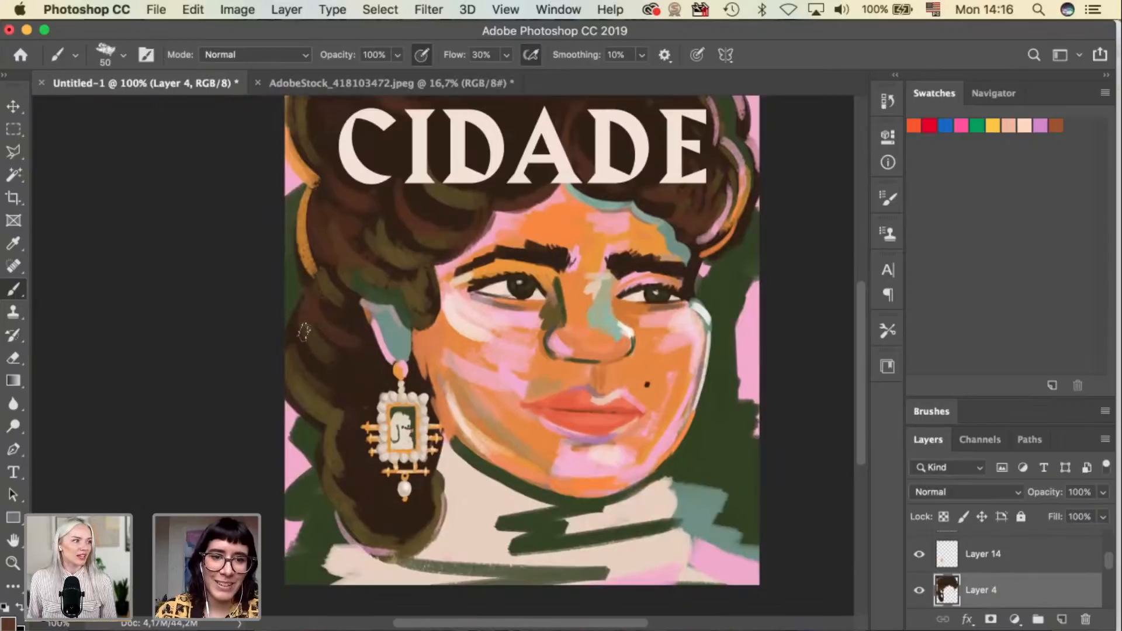
pyautogui.press(']')
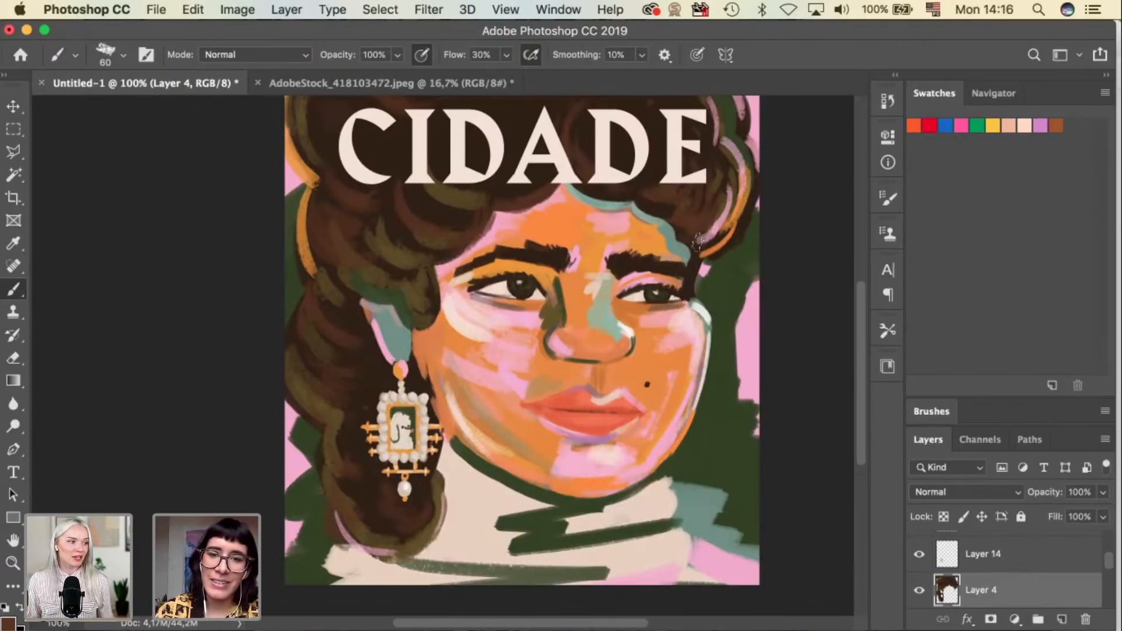
pyautogui.scroll(5, 650, 365)
pyautogui.hscroll(2, 650, 365)
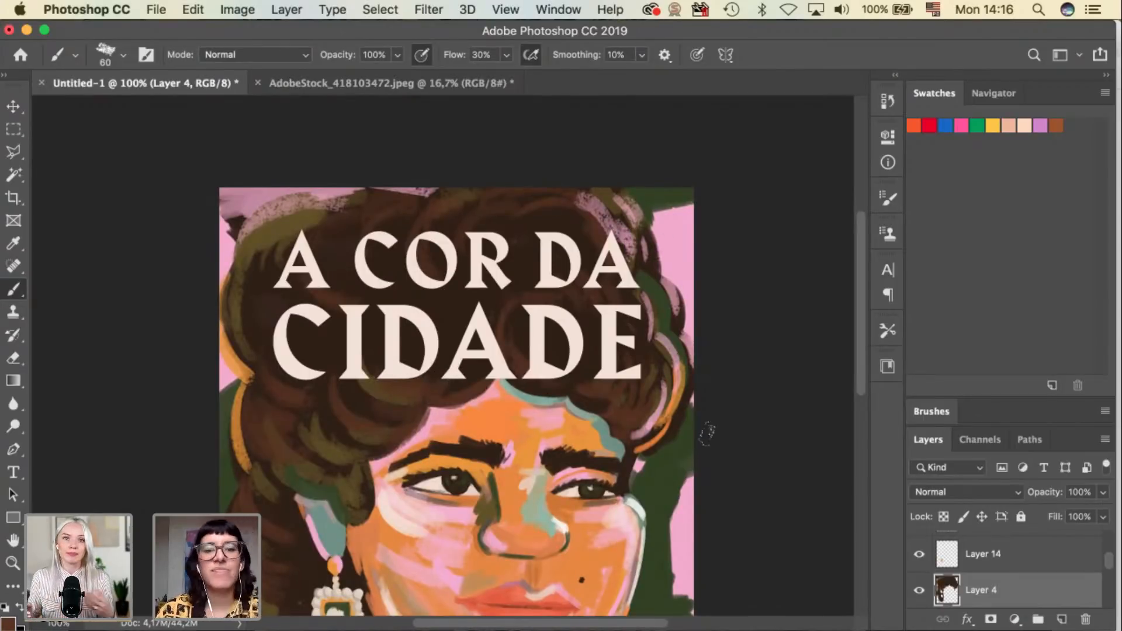
pyautogui.scroll(-5, 701, 325)
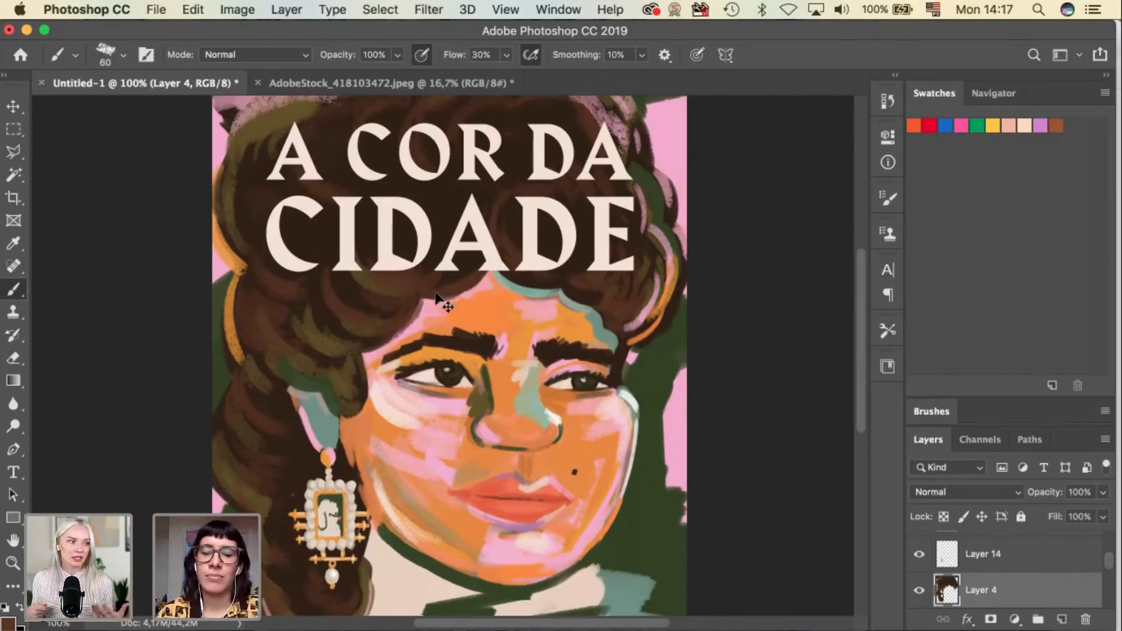
# Reduce the Brush to size 10 for detail around the eyes and select the face's Layer 23.
pyautogui.press('super+plus')
pyautogui.press('[')
pyautogui.press('[')
pyautogui.press('[')
pyautogui.press('[')
pyautogui.press('[')
pyautogui.press('[')
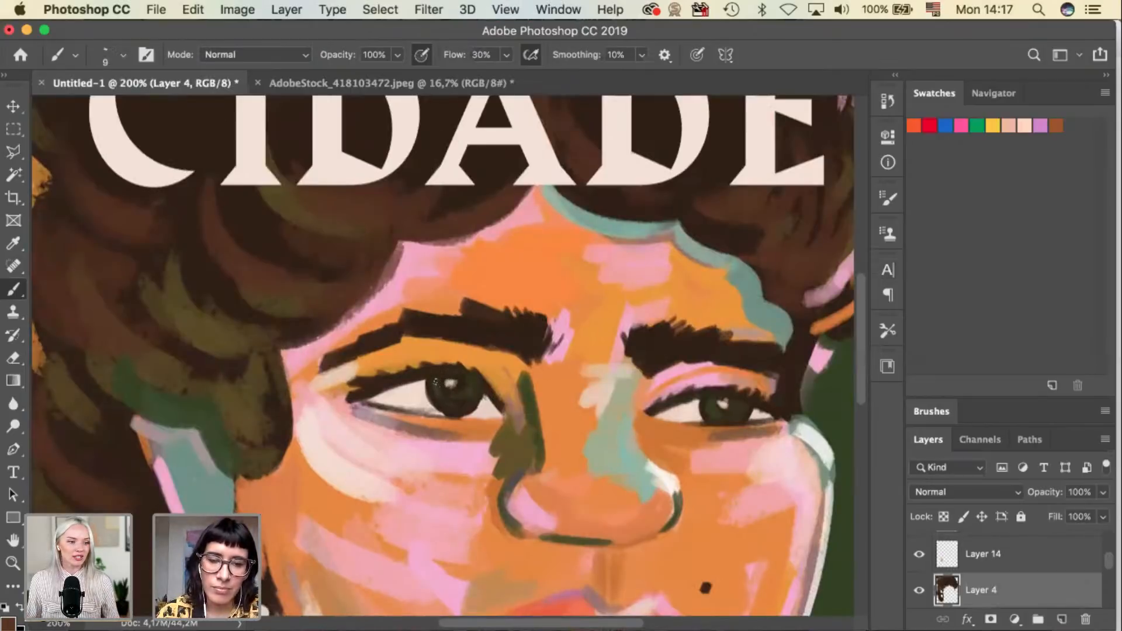
pyautogui.press(']')
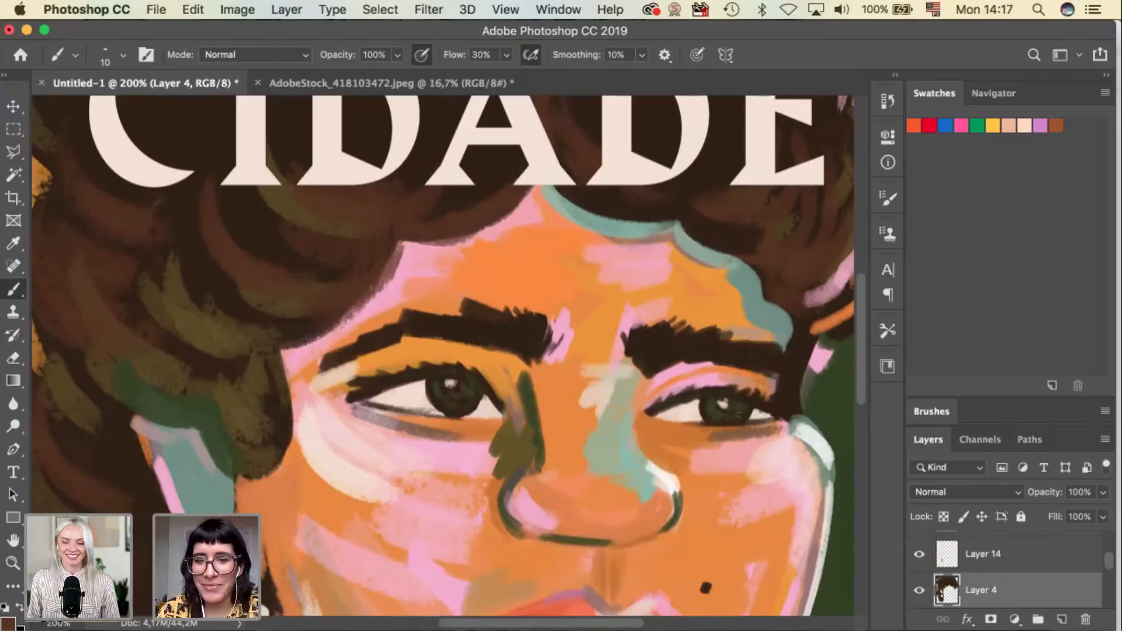
pyautogui.keyDown('super'); pyautogui.click(738, 412); pyautogui.keyUp('super')
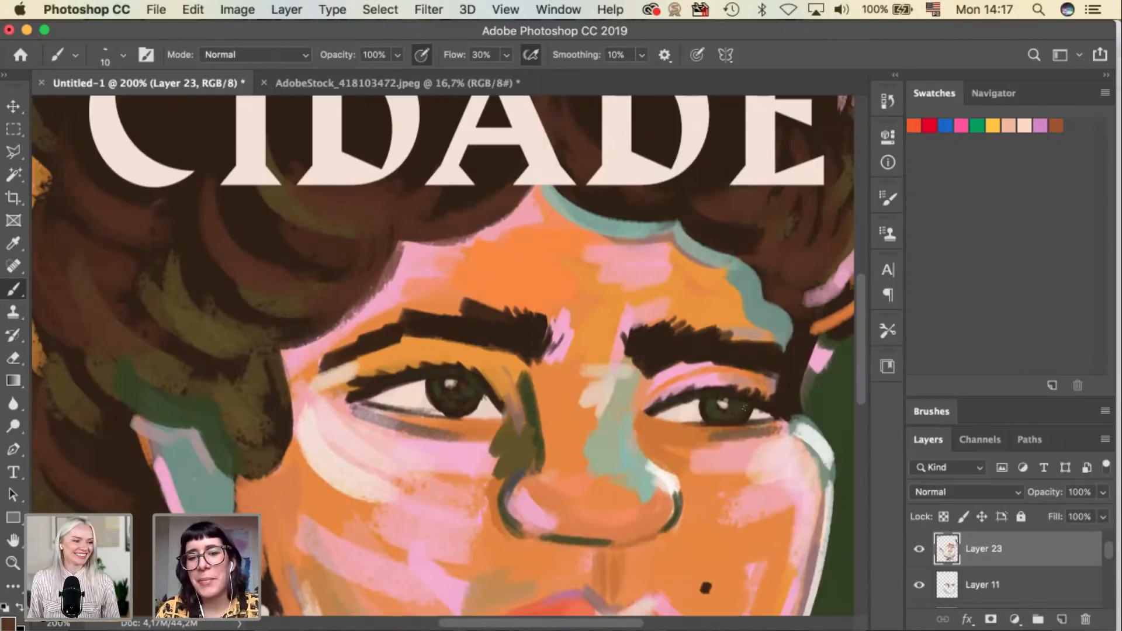
# Touch up the facial details on Layer 23 in reddish brown, varying the Brush between sizes 10 and 30.
pyautogui.press('super+minus')
pyautogui.press('super+minus')
pyautogui.press('super+plus')
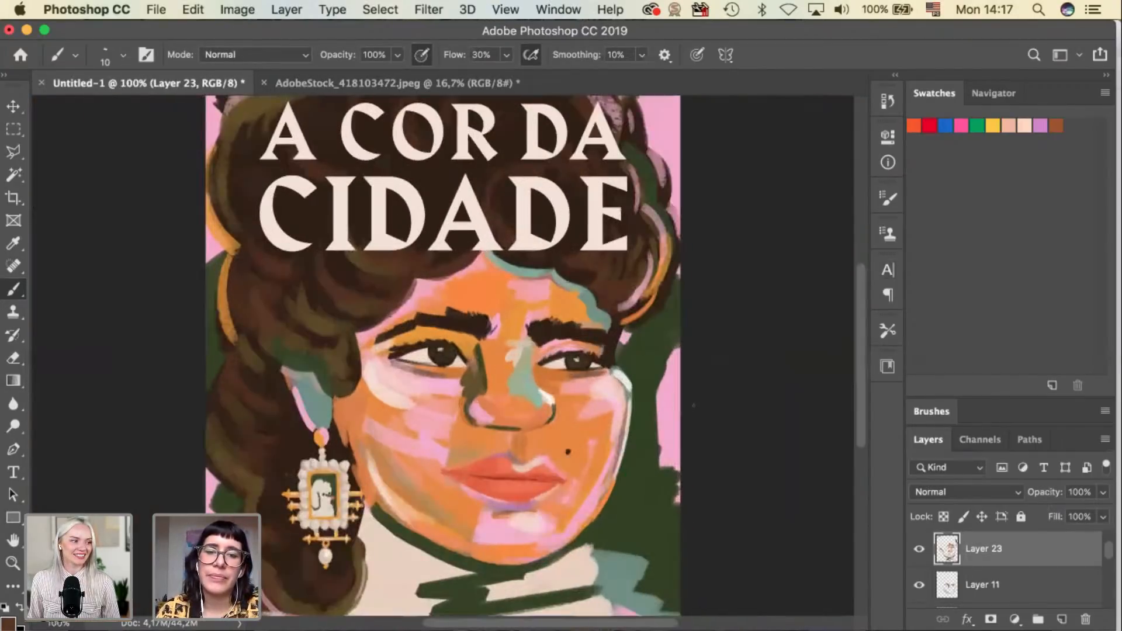
pyautogui.press(']')
pyautogui.press(']')
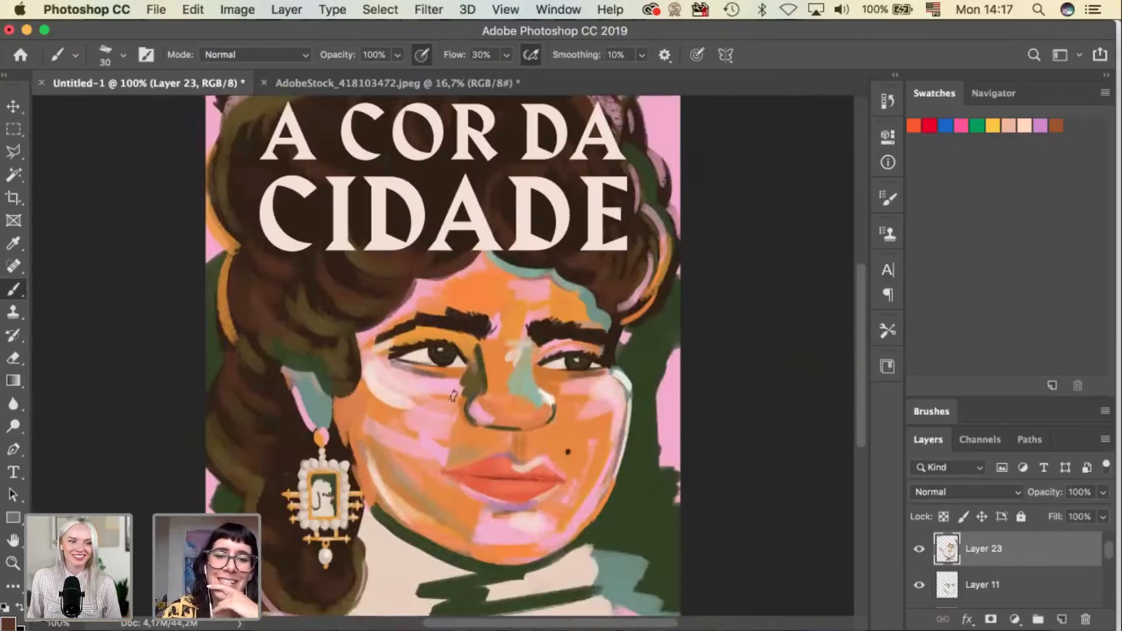
pyautogui.press('[')
pyautogui.press('[')
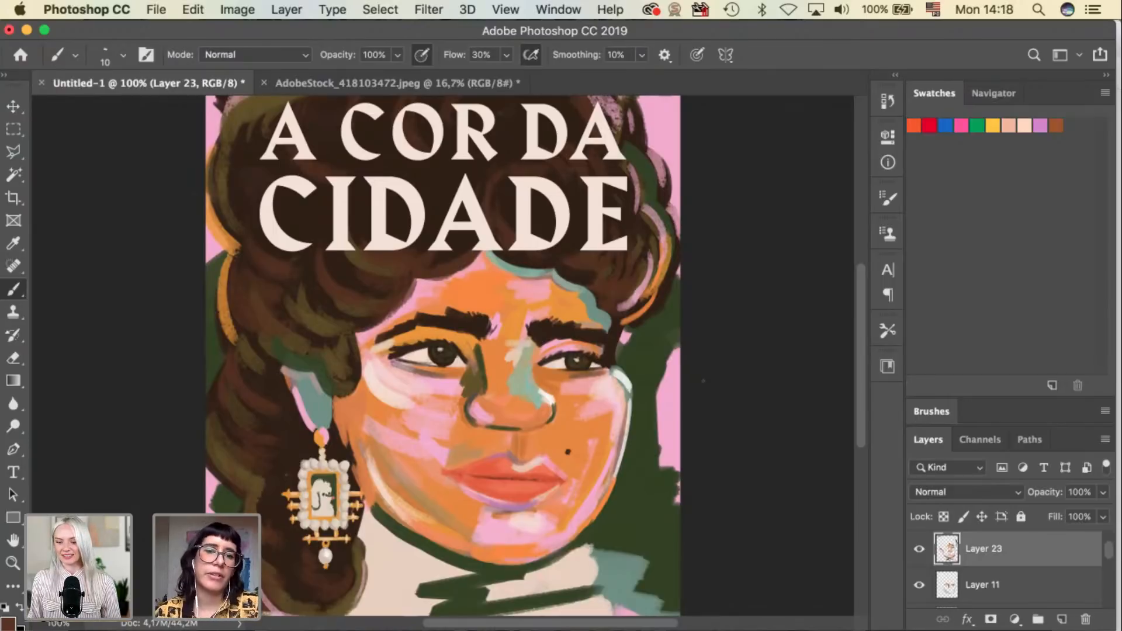
pyautogui.press(']')
pyautogui.press(']')
pyautogui.press(']')
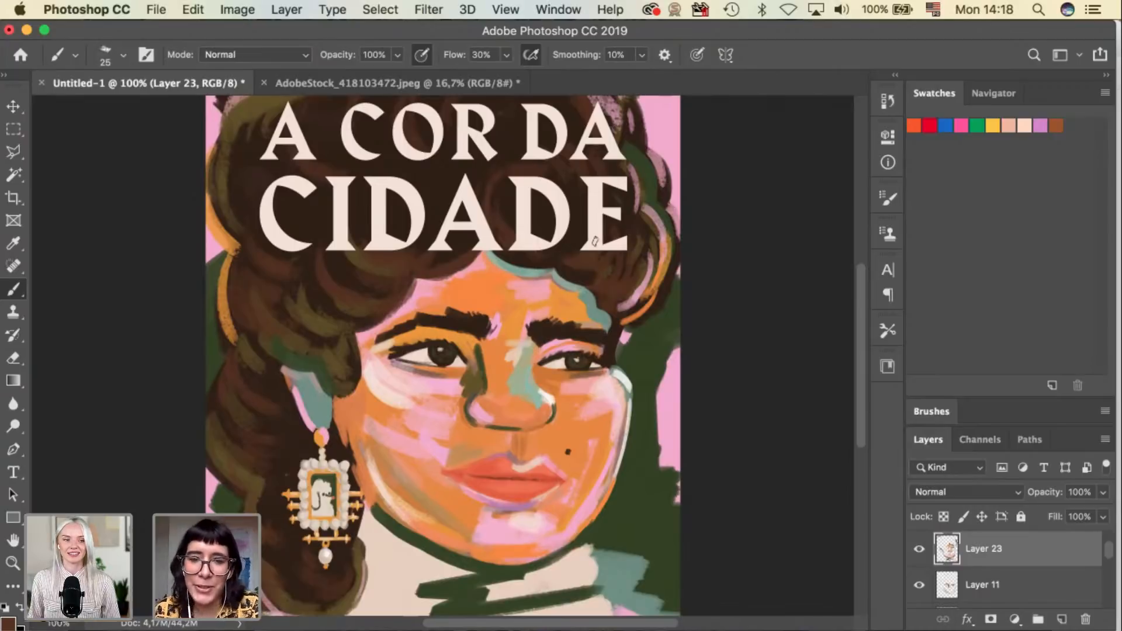
pyautogui.press(']')
pyautogui.press('[')
pyautogui.press('[')
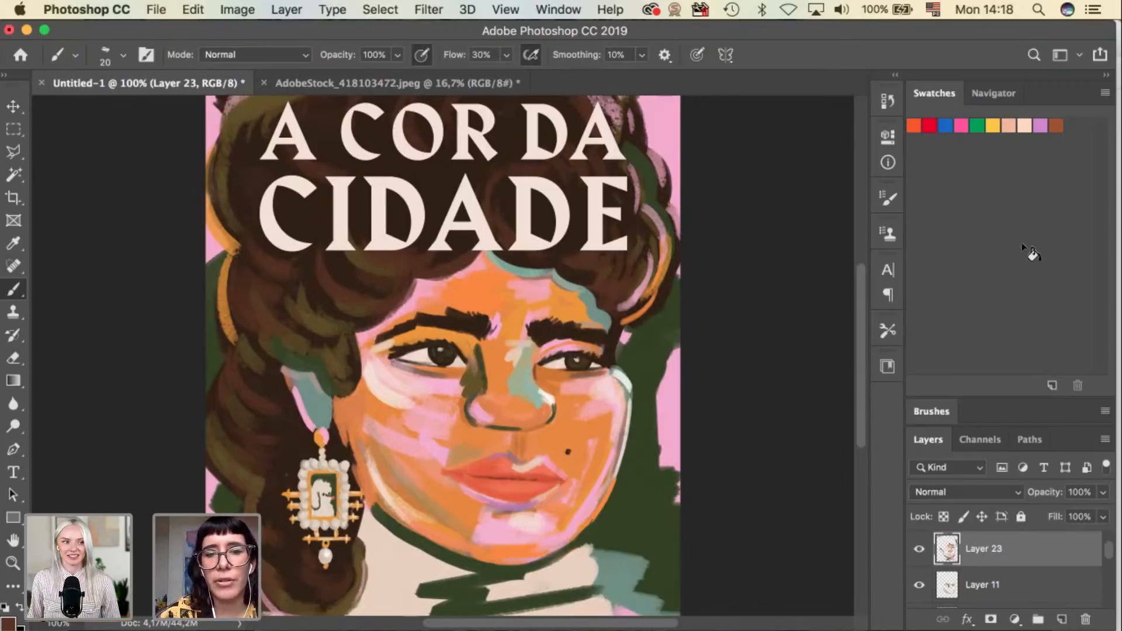
pyautogui.press(']')
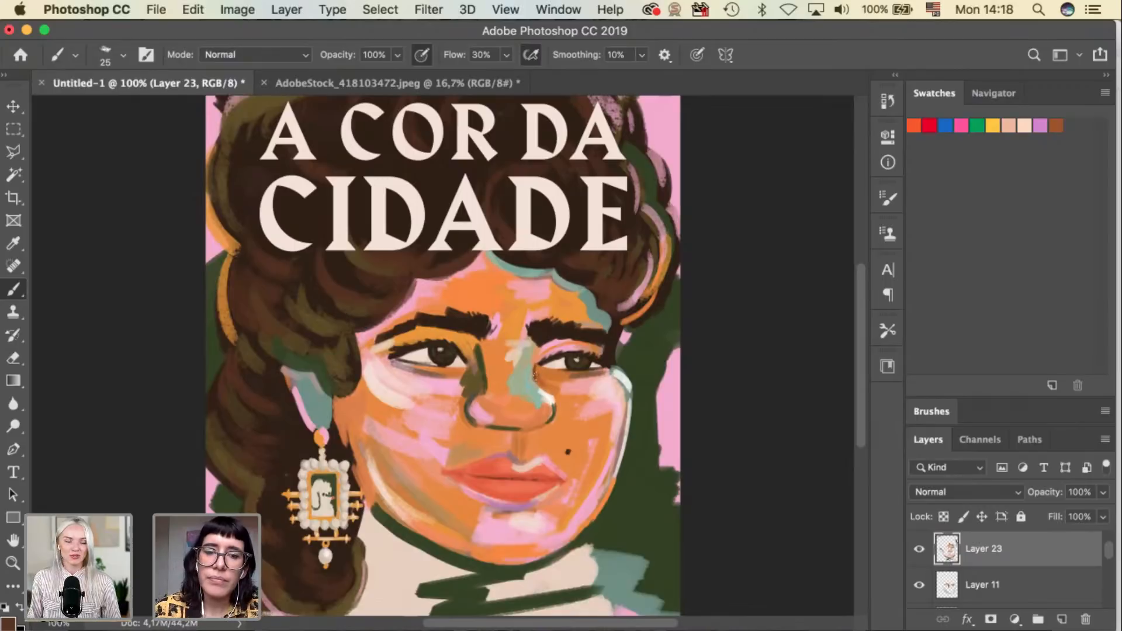
# Lower the Brush opacity to 49% and shade the area above the upper lip and beneath the lower lip in reddish brown.
pyautogui.click(397, 55)
pyautogui.moveTo(402, 74); pyautogui.dragTo(355, 76)
pyautogui.press('Return')
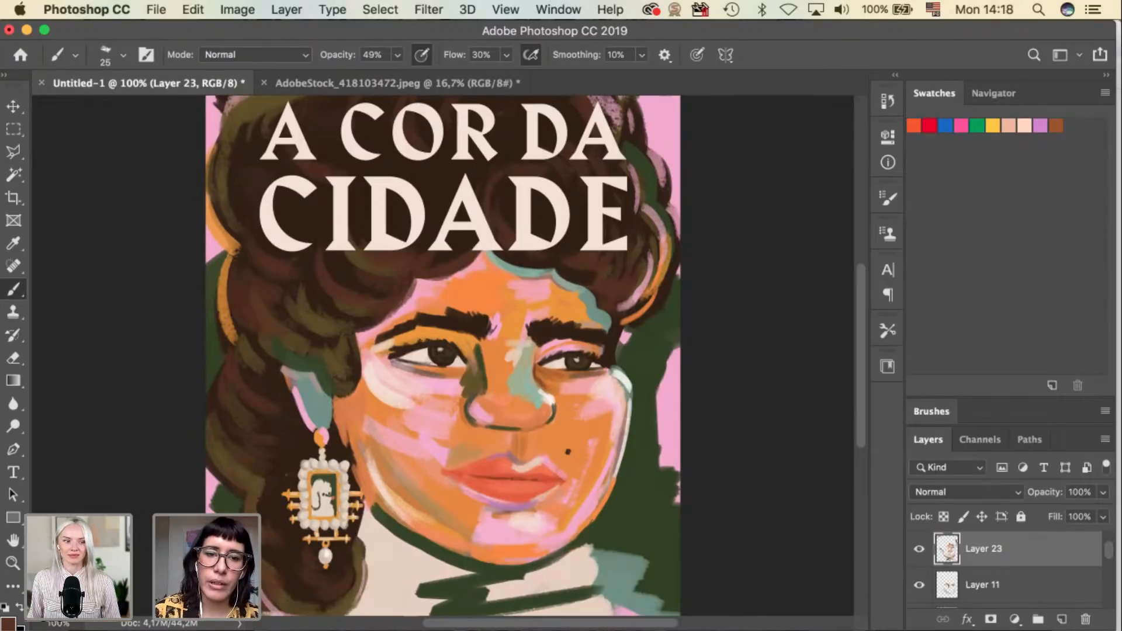
pyautogui.press('[')
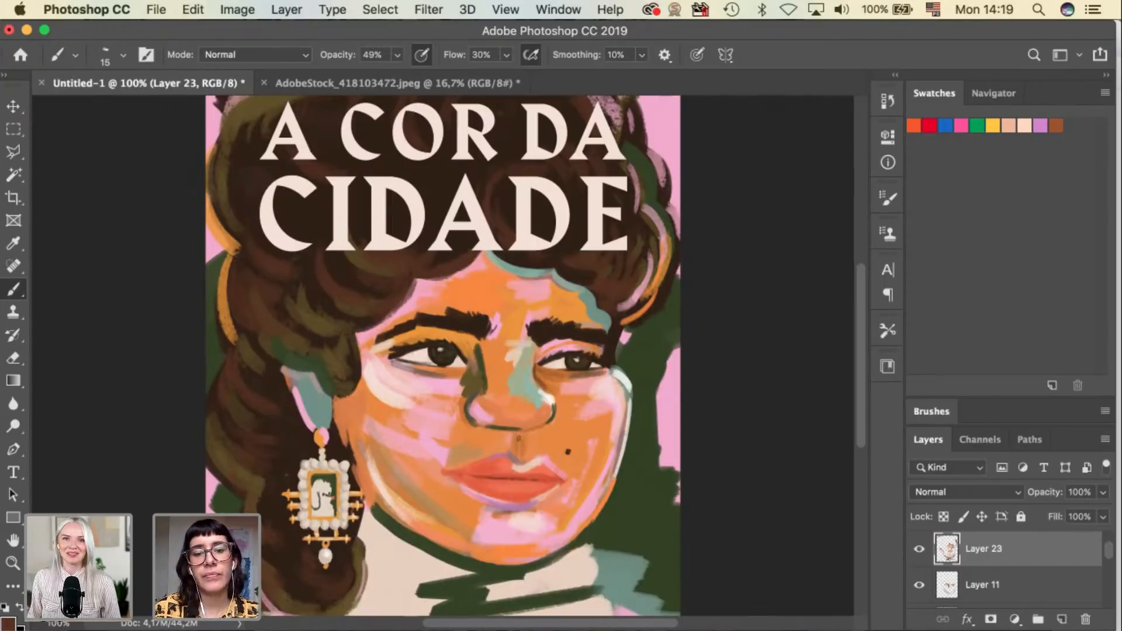
pyautogui.press(']')
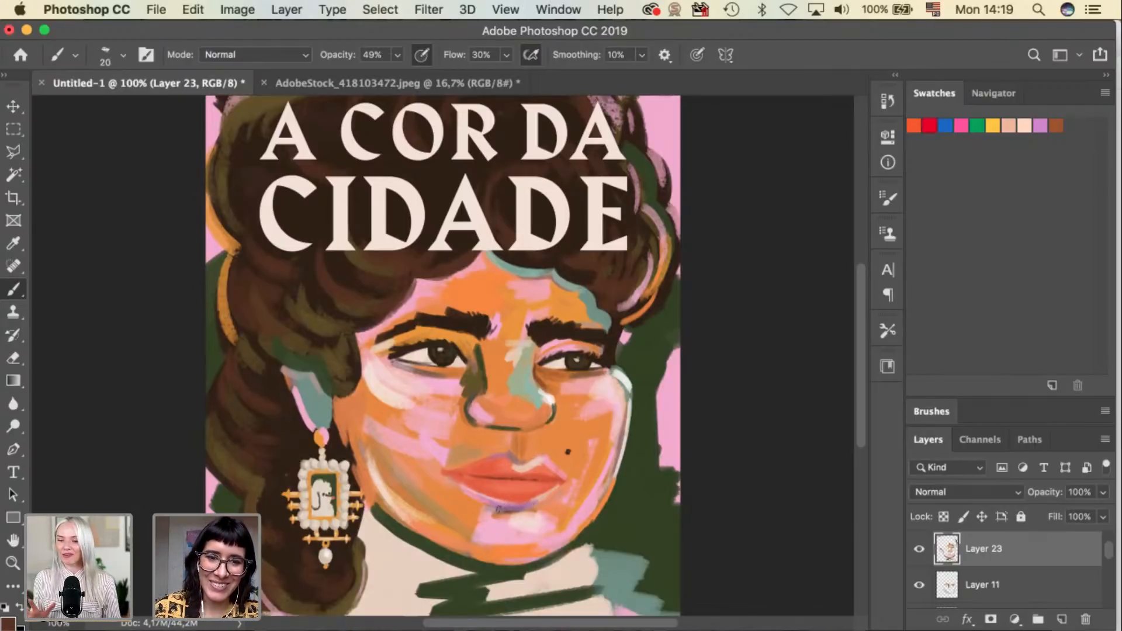
# Deepen the shadow along the chin's lower edge in reddish brown, enlarging the Brush to sizes 25 and 30.
pyautogui.moveTo(464, 552)
pyautogui.mouseDown()
pyautogui.moveTo(477, 561)
pyautogui.moveTo(555, 553)
pyautogui.mouseUp()
pyautogui.press(']')
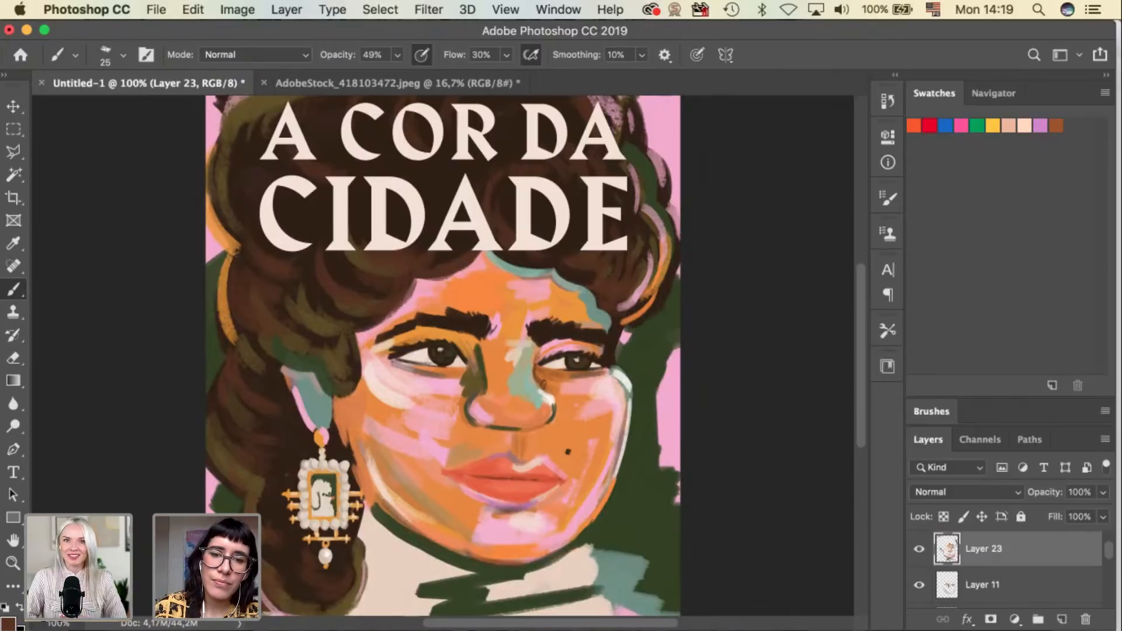
pyautogui.press(']')
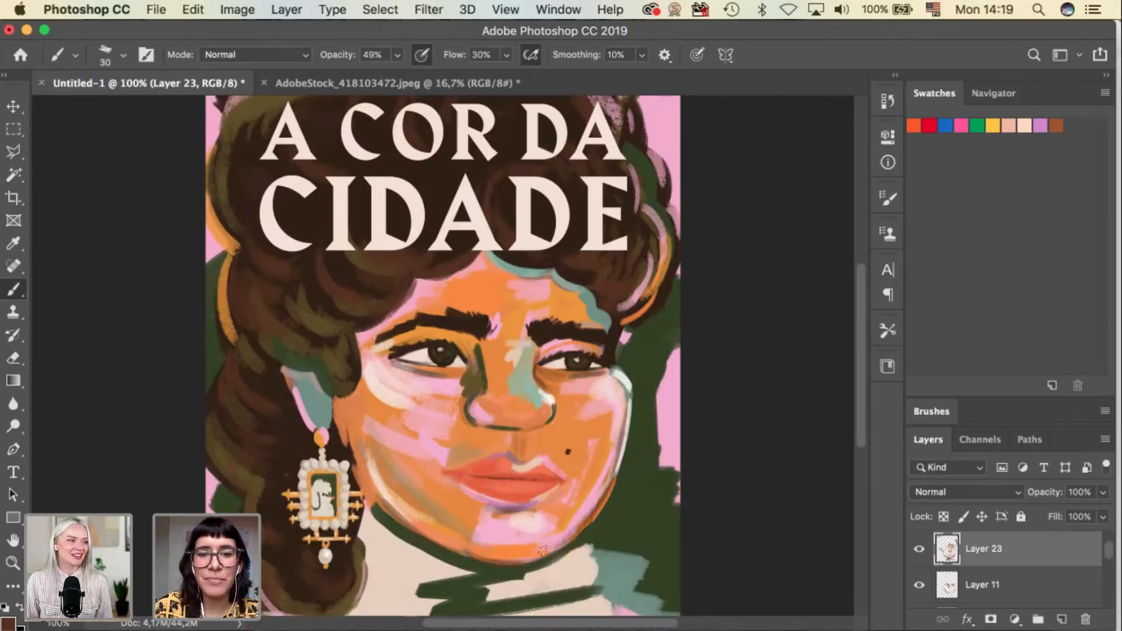
# Sample light orange from the cheek and touch up the bridge of the nose with the Brush at size 30.
pyautogui.press('i')
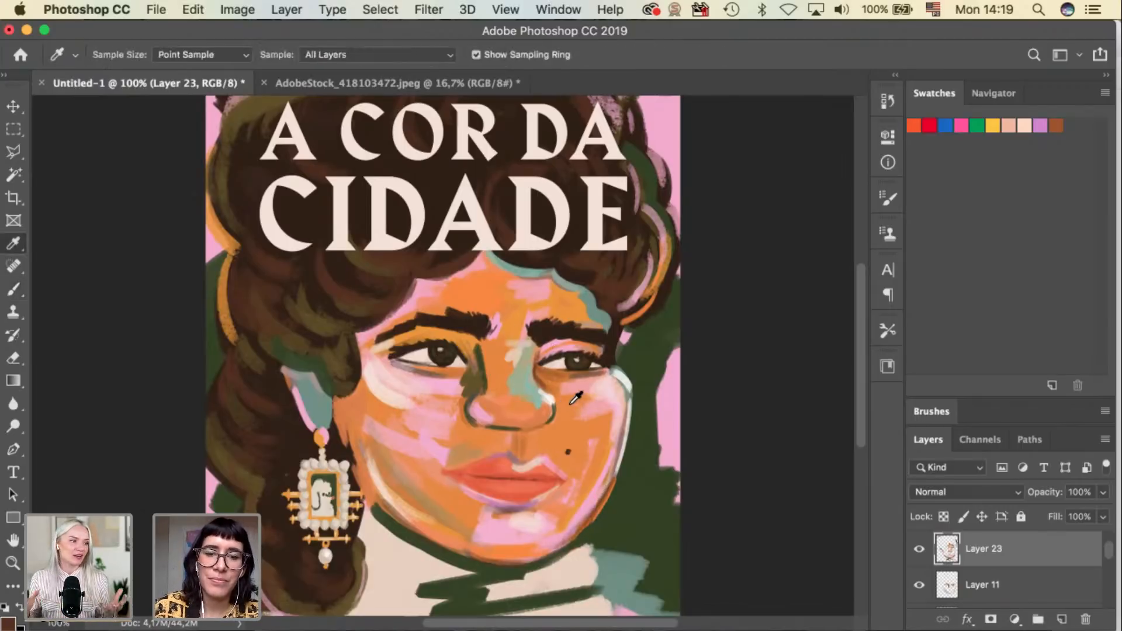
pyautogui.click(361, 409)
pyautogui.press('b')
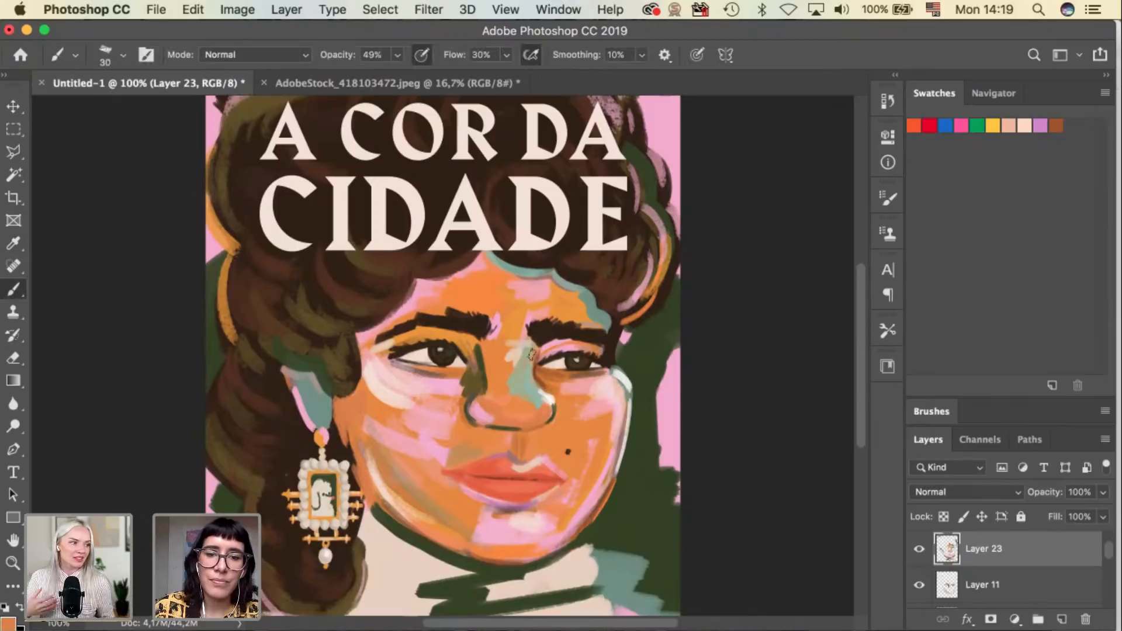
pyautogui.moveTo(534, 360); pyautogui.dragTo(537, 366)
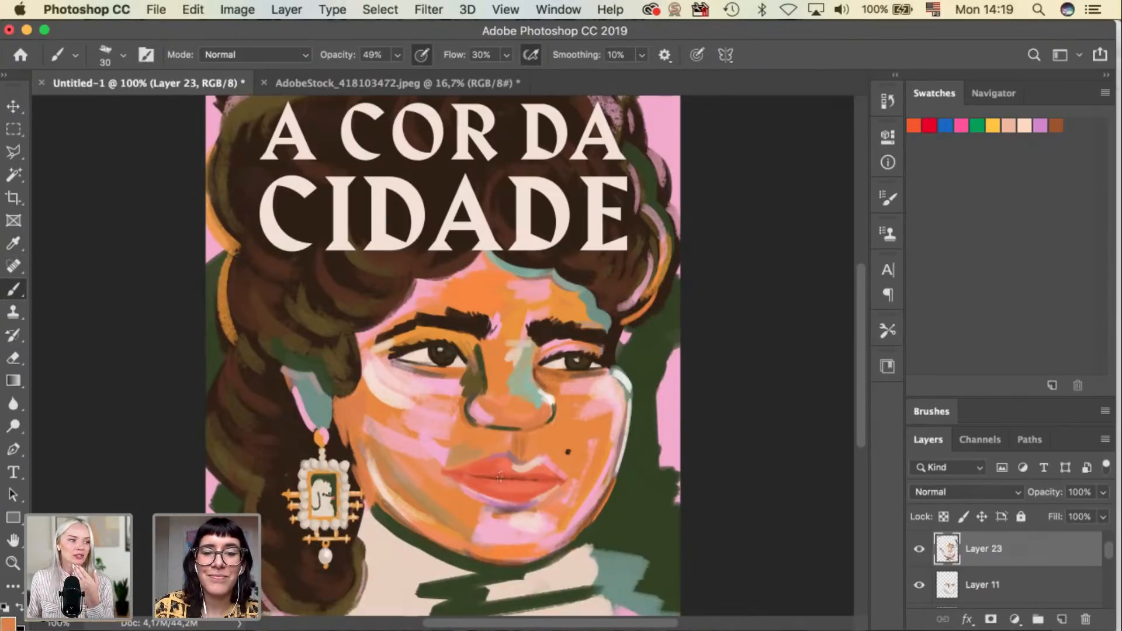
# Sample a darker orange from the side of the face and vary the Brush between sizes 15 and 30 for facial touch-ups.
pyautogui.press('i')
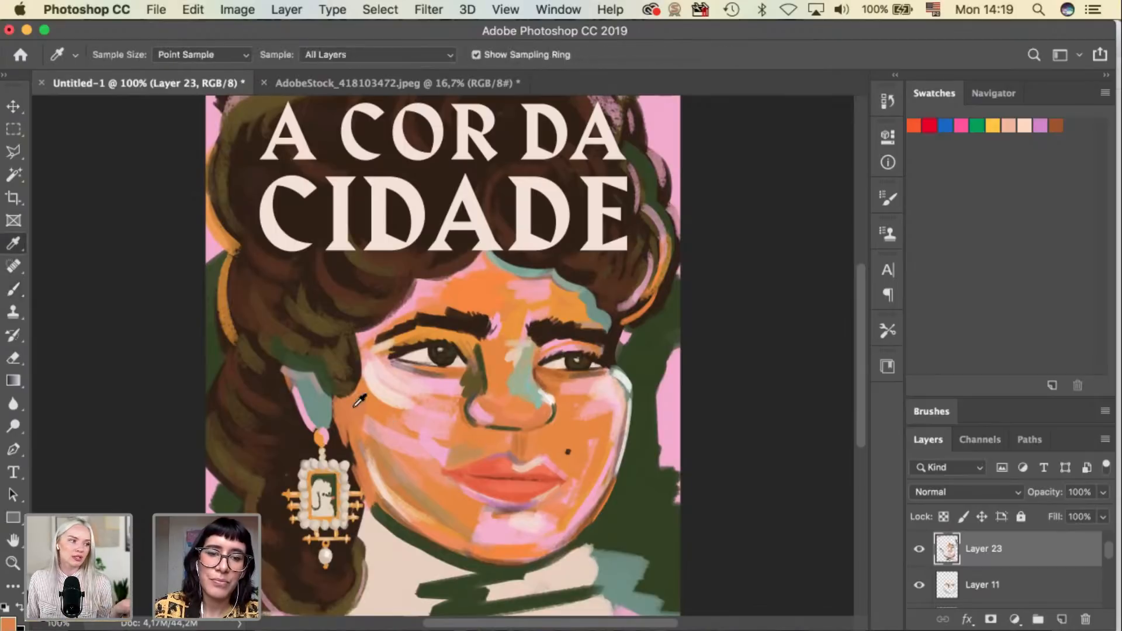
pyautogui.click(290, 381)
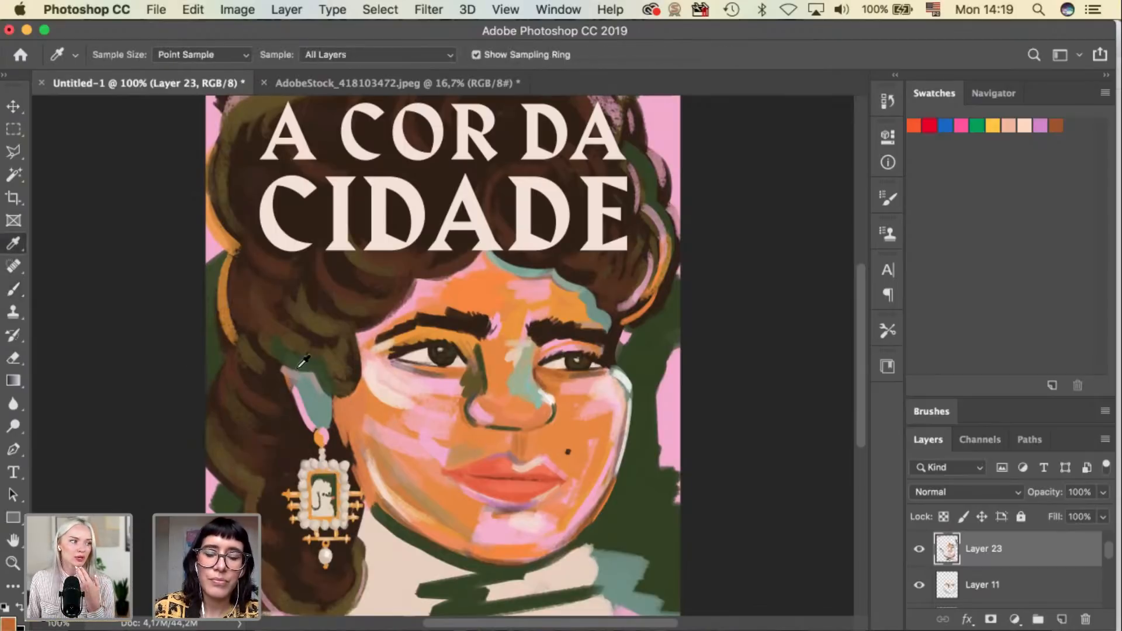
pyautogui.press('b')
pyautogui.press('[')
pyautogui.press('[')
pyautogui.press('[')
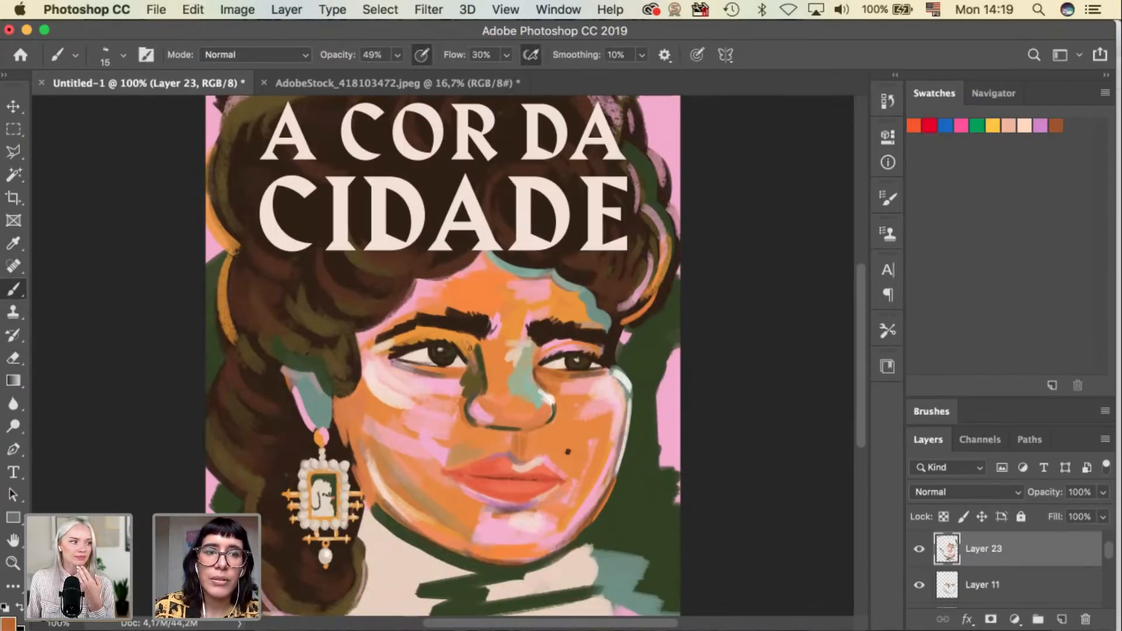
pyautogui.press(']')
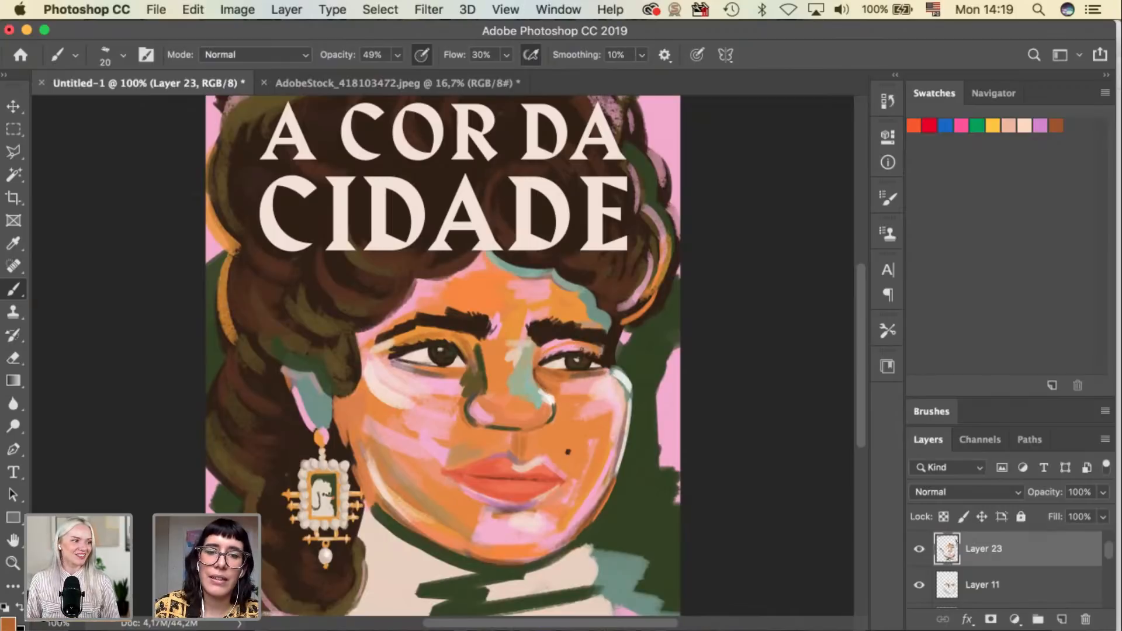
pyautogui.press(']')
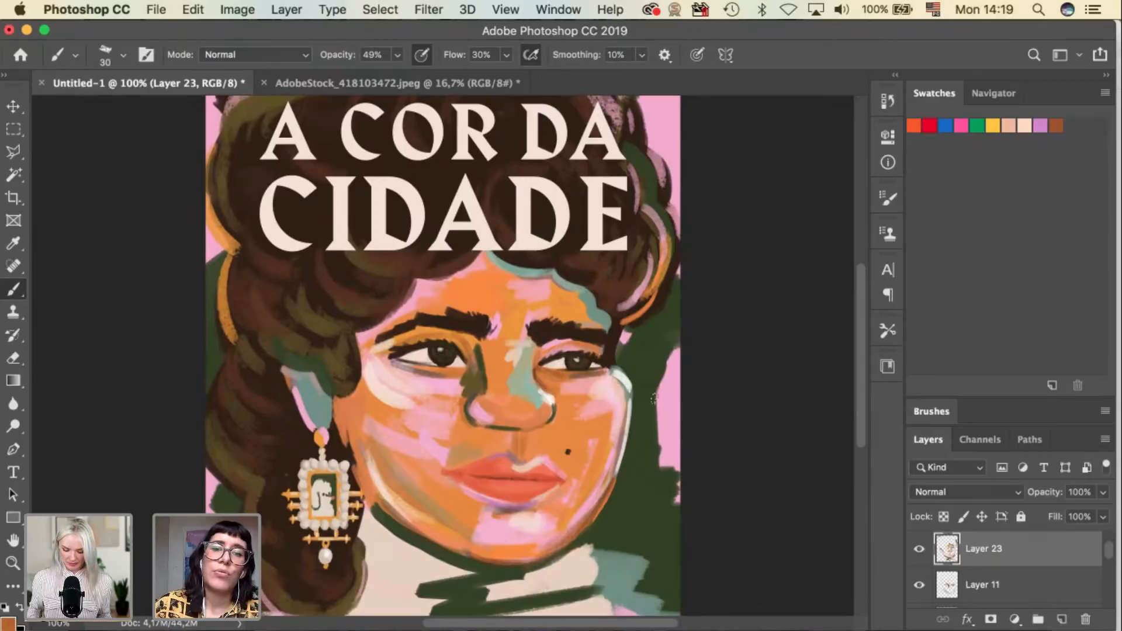
# Sample the dark green from the collar and paint thin curved fold lines across the turtleneck at 49% opacity.
pyautogui.press('super+minus')
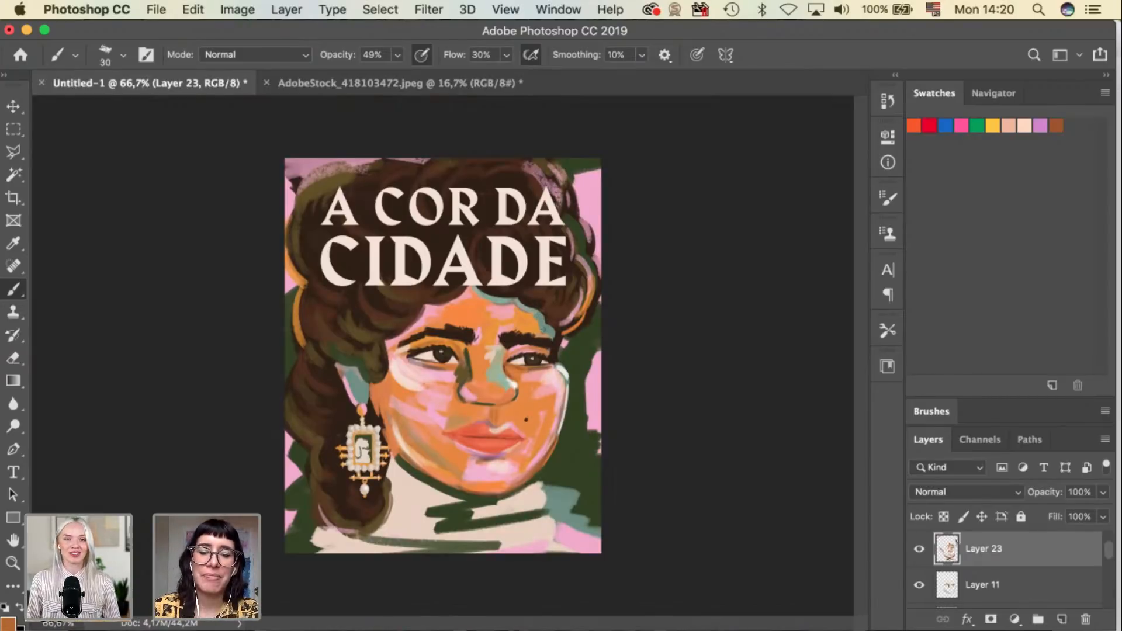
pyautogui.keyDown('alt'); pyautogui.click(467, 517); pyautogui.keyUp('alt')
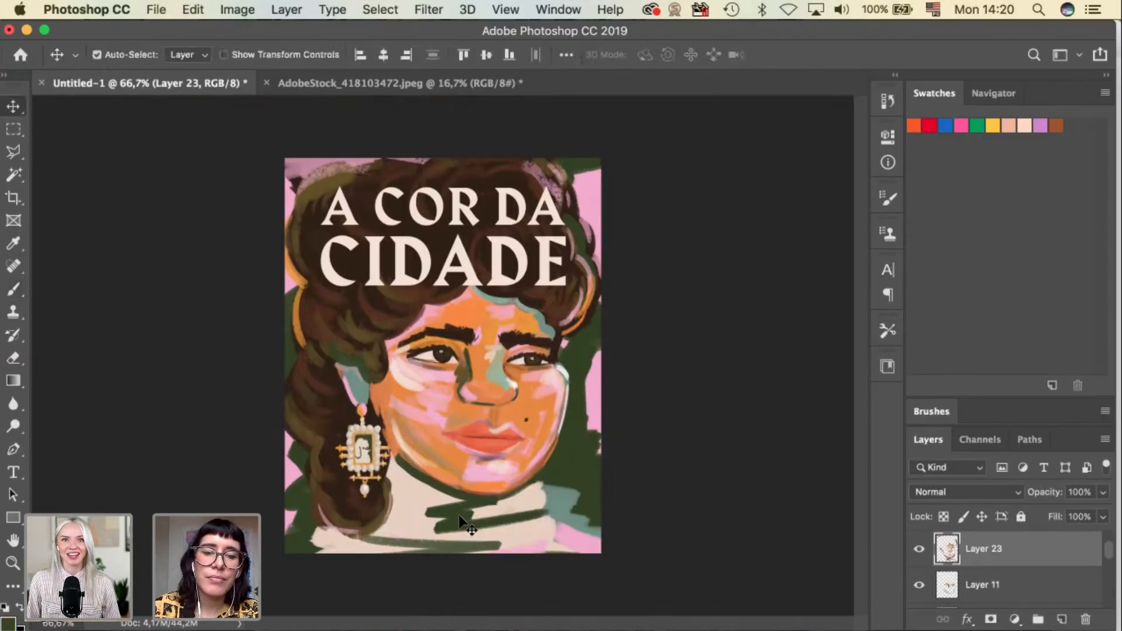
pyautogui.moveTo(397, 482)
pyautogui.mouseDown()
pyautogui.moveTo(436, 501)
pyautogui.moveTo(427, 513)
pyautogui.mouseUp()
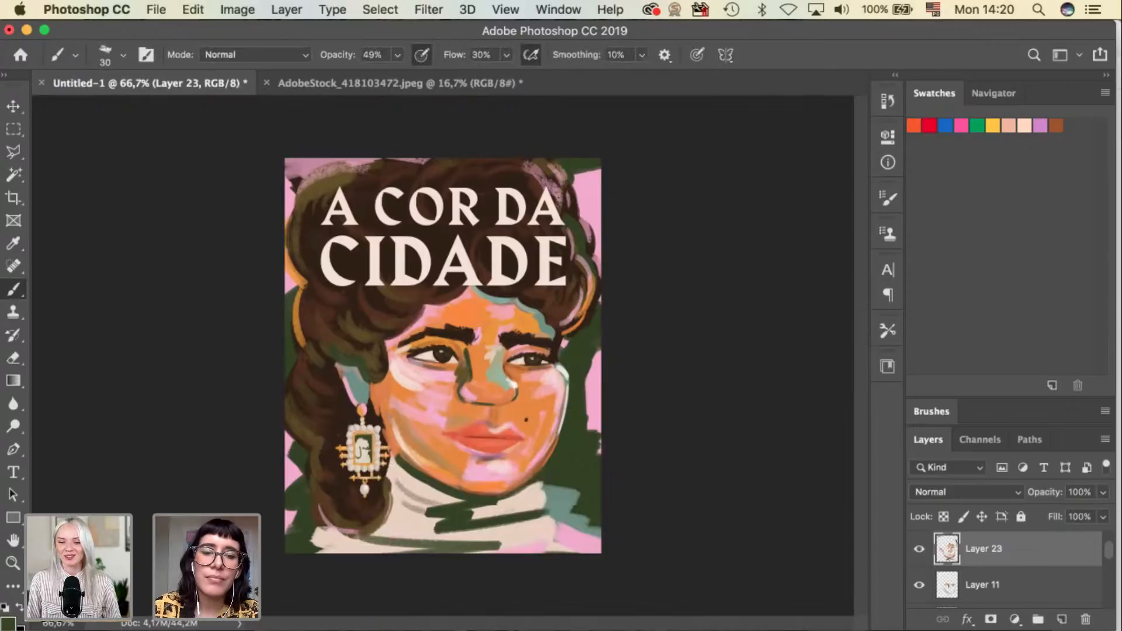
pyautogui.moveTo(530, 502)
pyautogui.mouseDown()
pyautogui.moveTo(459, 534)
pyautogui.moveTo(413, 529)
pyautogui.moveTo(559, 534)
pyautogui.moveTo(477, 543)
pyautogui.mouseUp()
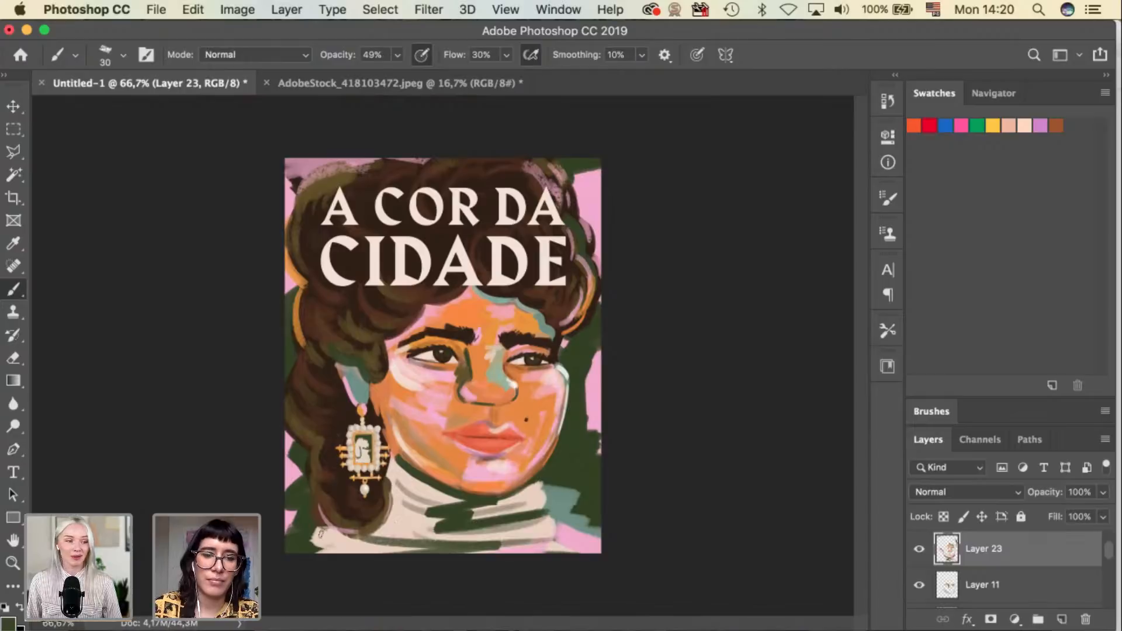
pyautogui.moveTo(387, 549); pyautogui.dragTo(433, 538)
pyautogui.moveTo(392, 463); pyautogui.dragTo(451, 502)
# Paint pink stripes between the turtleneck's folds, using the background pink, 100% Brush opacity and size 40.
pyautogui.press(']')
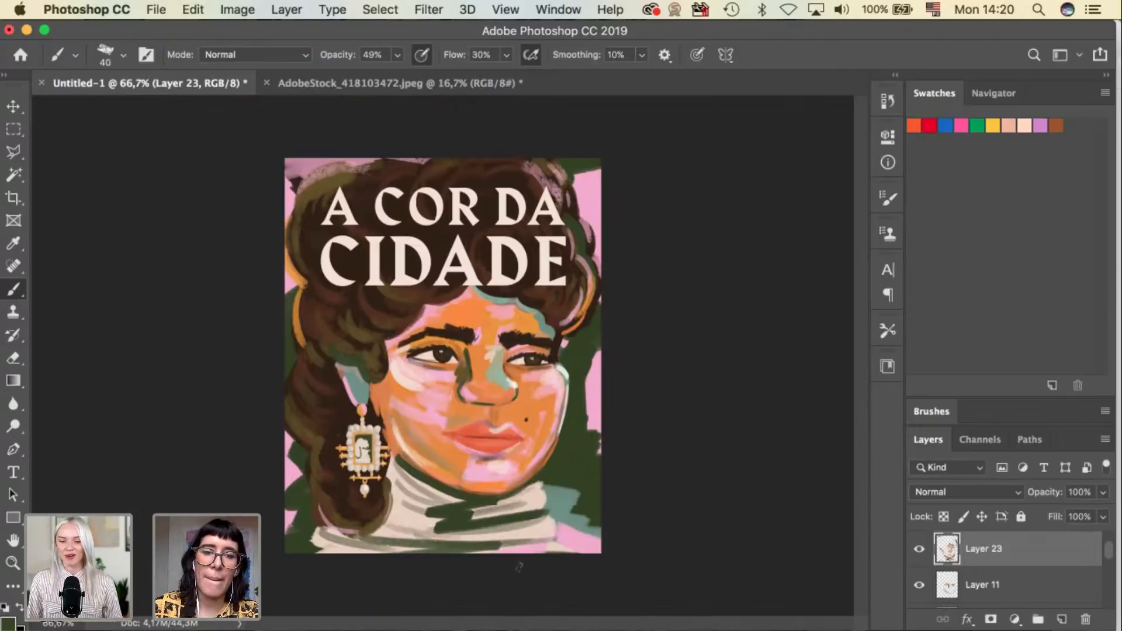
pyautogui.keyDown('alt'); pyautogui.click(598, 404); pyautogui.keyUp('alt')
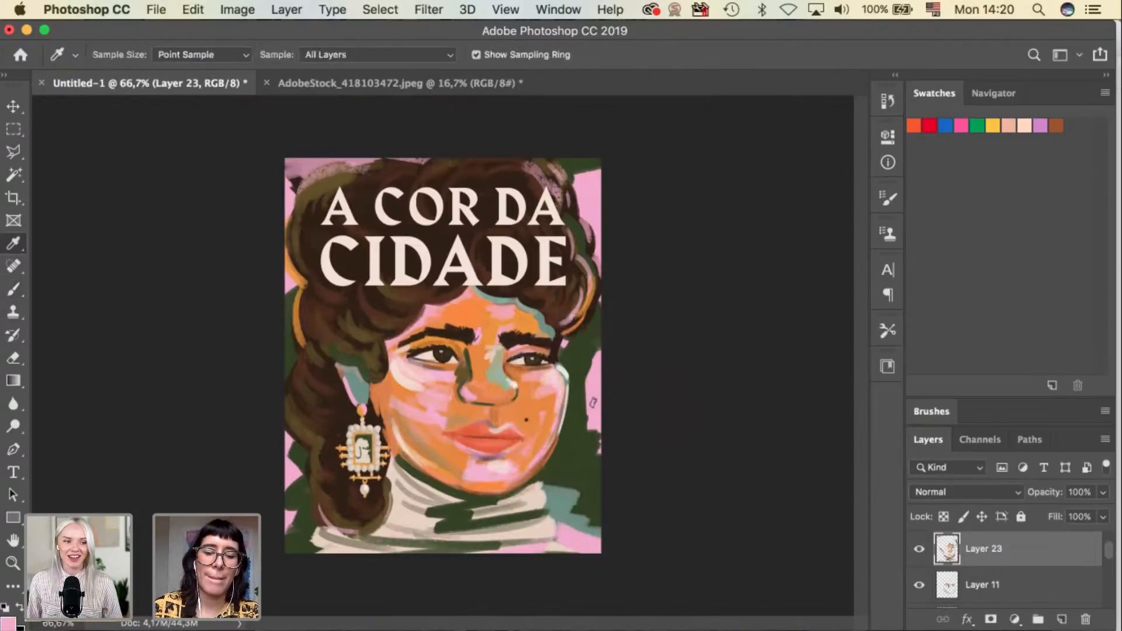
pyautogui.moveTo(395, 61); pyautogui.dragTo(473, 88)
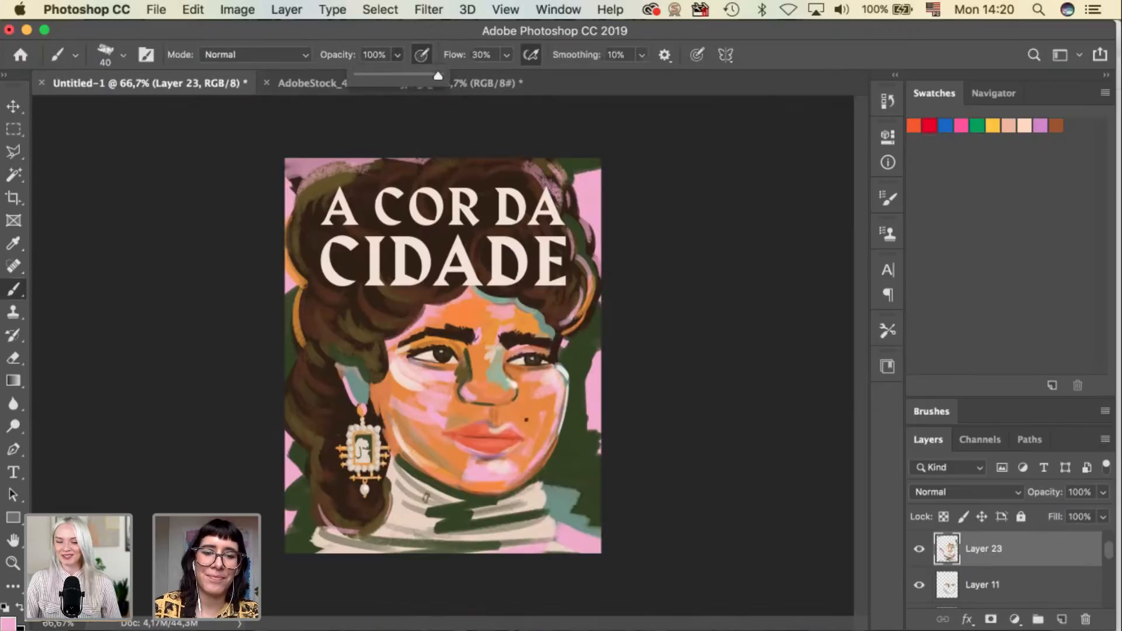
pyautogui.moveTo(391, 471)
pyautogui.mouseDown()
pyautogui.moveTo(454, 500)
pyautogui.moveTo(400, 509)
pyautogui.moveTo(479, 539)
pyautogui.mouseUp()
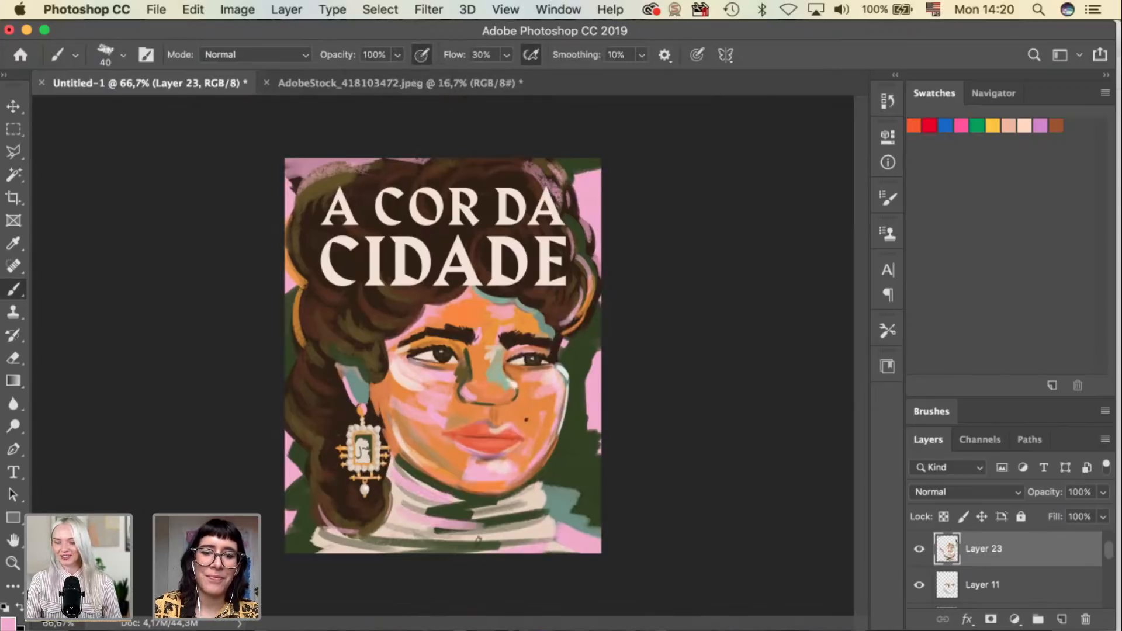
pyautogui.moveTo(390, 529)
pyautogui.mouseDown()
pyautogui.moveTo(512, 544)
pyautogui.moveTo(548, 535)
pyautogui.mouseUp()
pyautogui.moveTo(464, 507); pyautogui.dragTo(550, 515)
pyautogui.moveTo(439, 539)
pyautogui.mouseDown()
pyautogui.moveTo(454, 539)
pyautogui.moveTo(416, 547)
pyautogui.mouseUp()
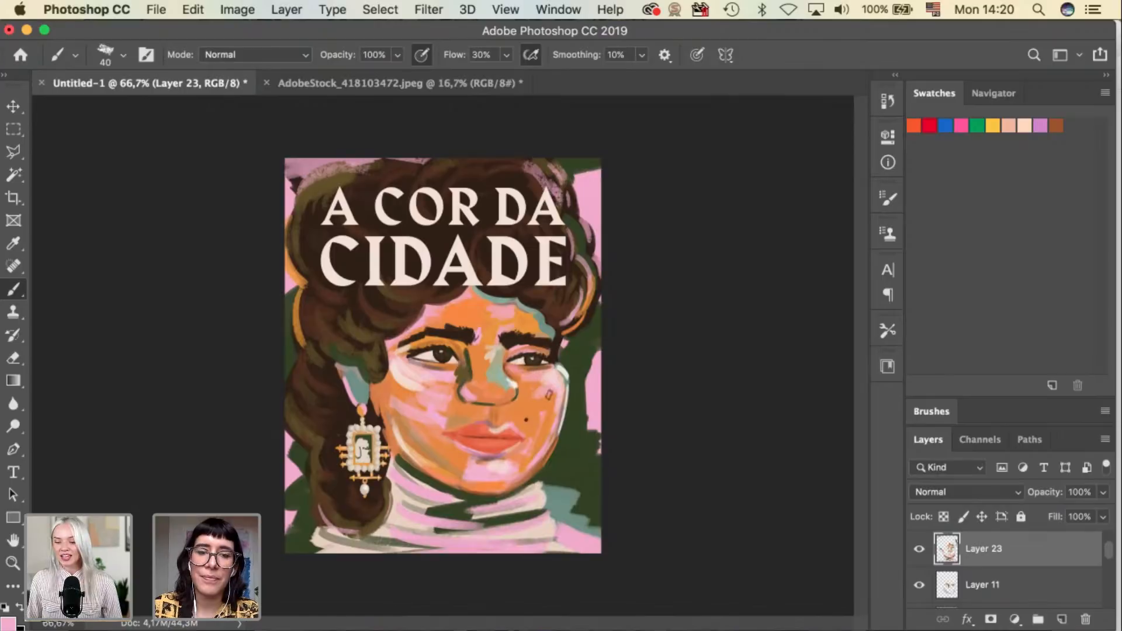
pyautogui.press(']')
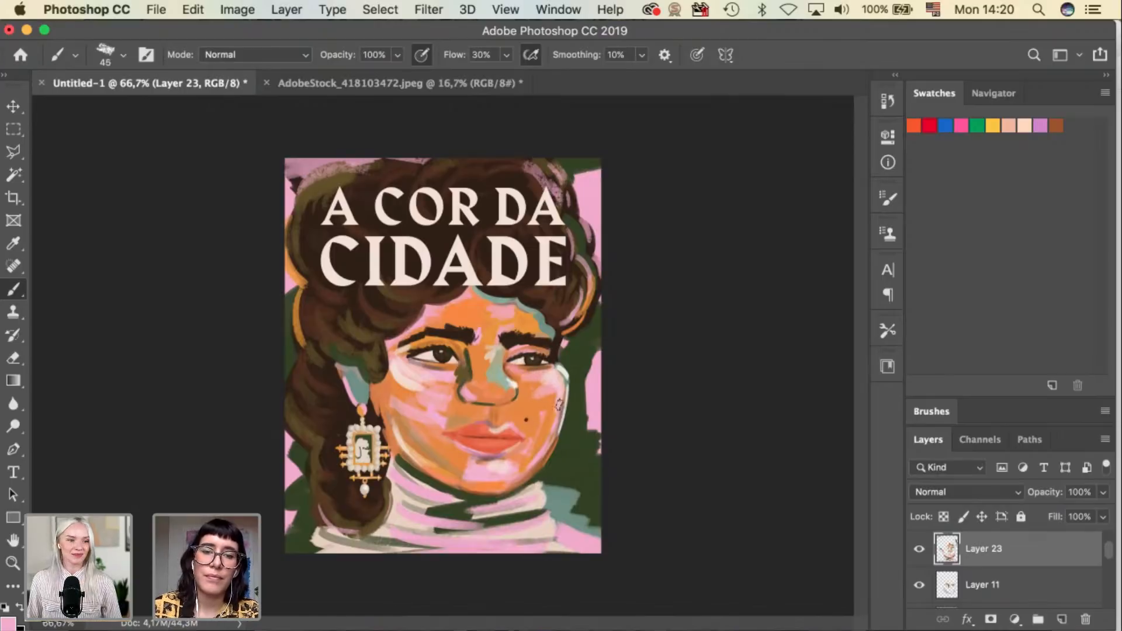
pyautogui.click(14, 475)
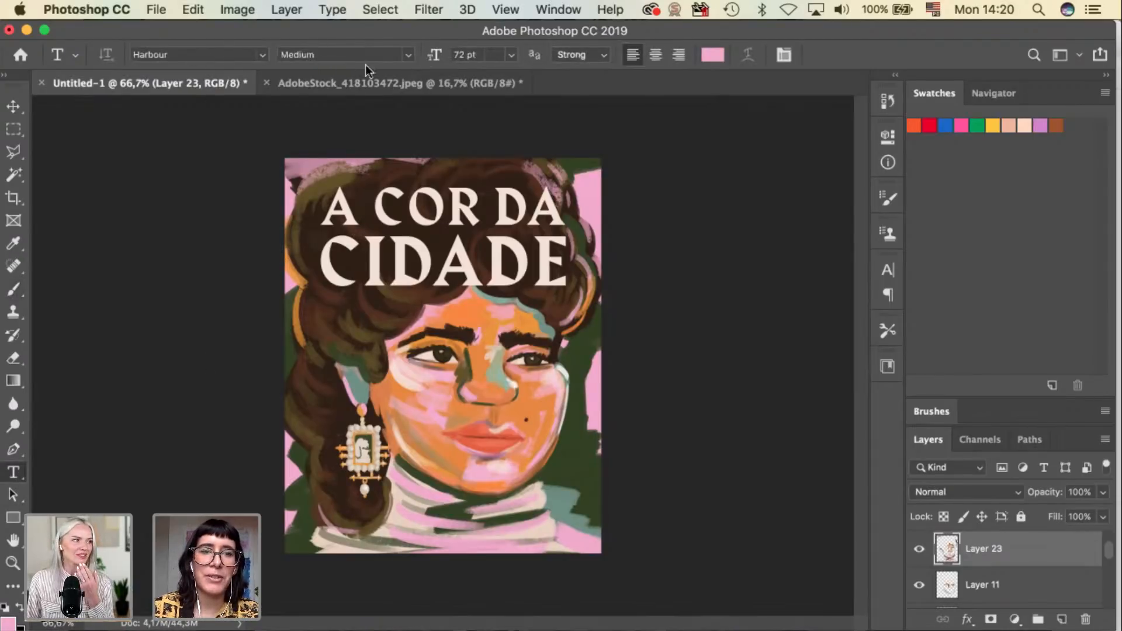
pyautogui.click(11, 108)
pyautogui.press('b')
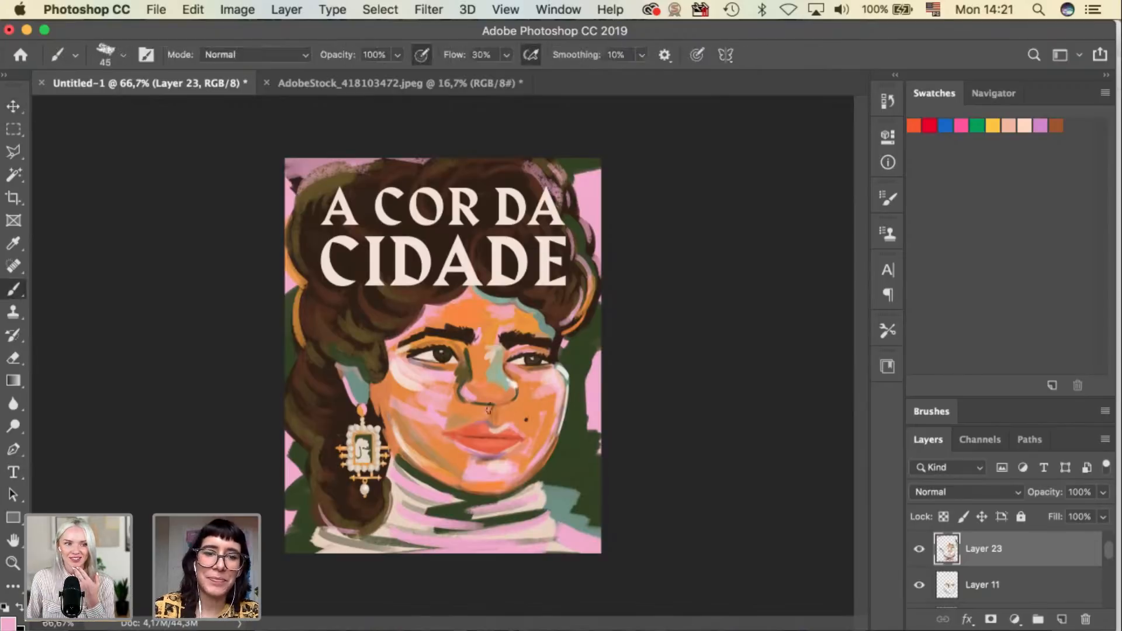
# Paint pink strands along the outer edge of the hair beside the earring with the Brush at size 45.
pyautogui.press('alt')
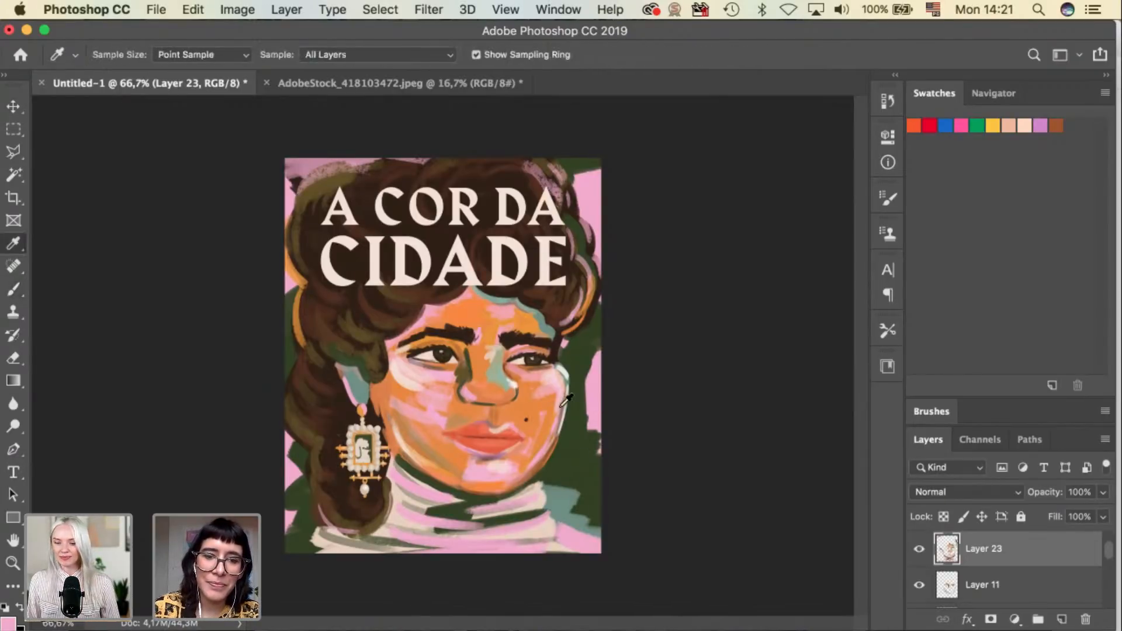
pyautogui.moveTo(310, 448); pyautogui.dragTo(329, 501)
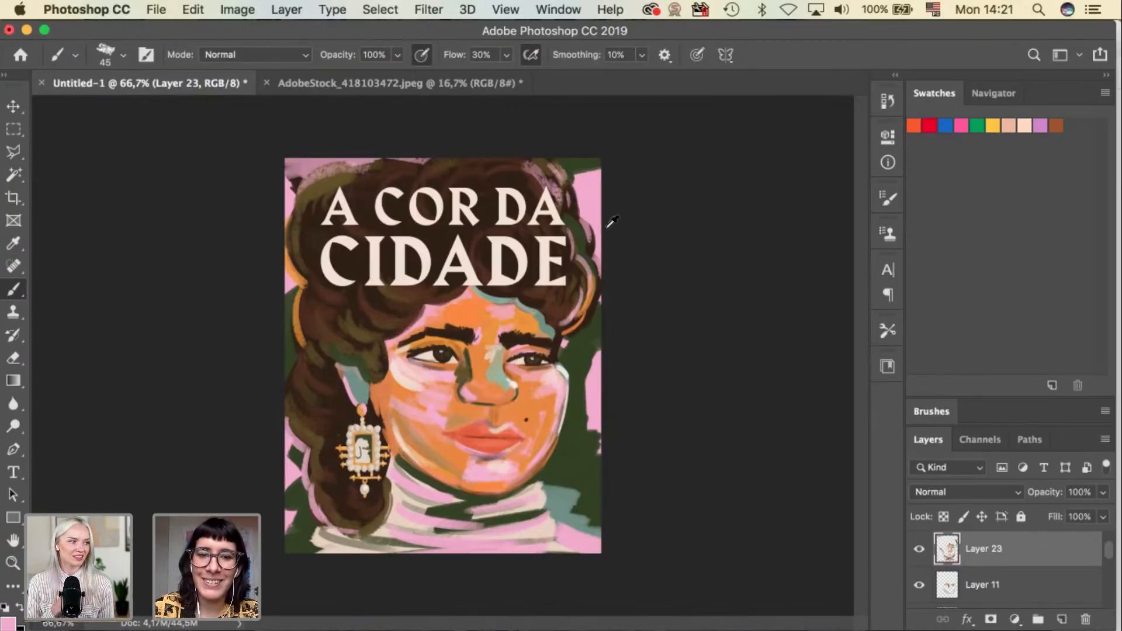
pyautogui.press('i')
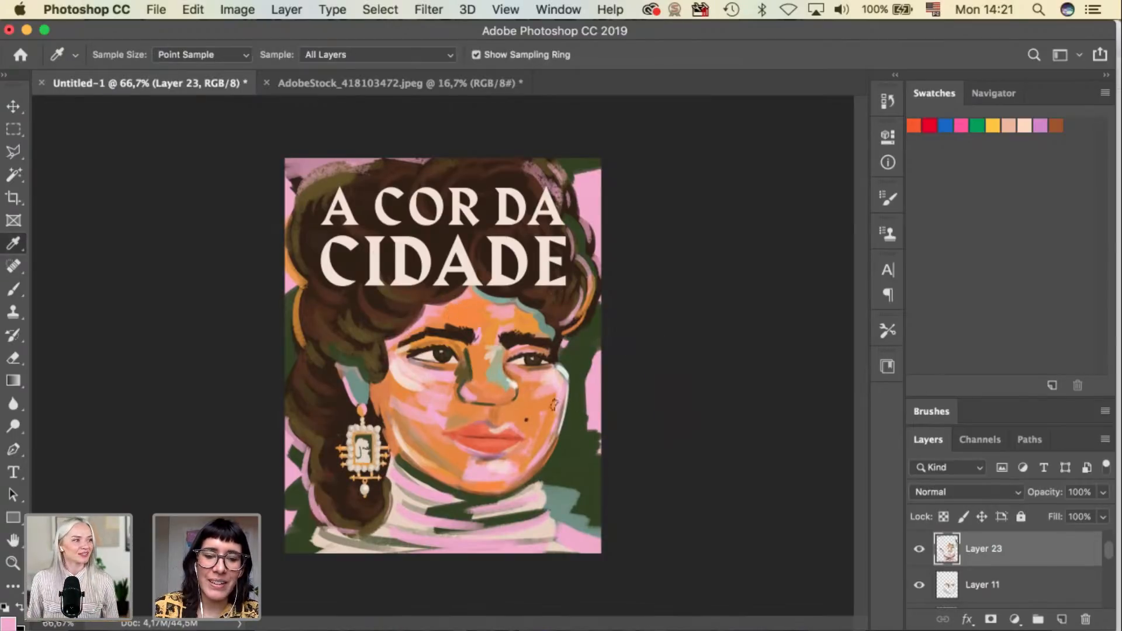
pyautogui.press('b')
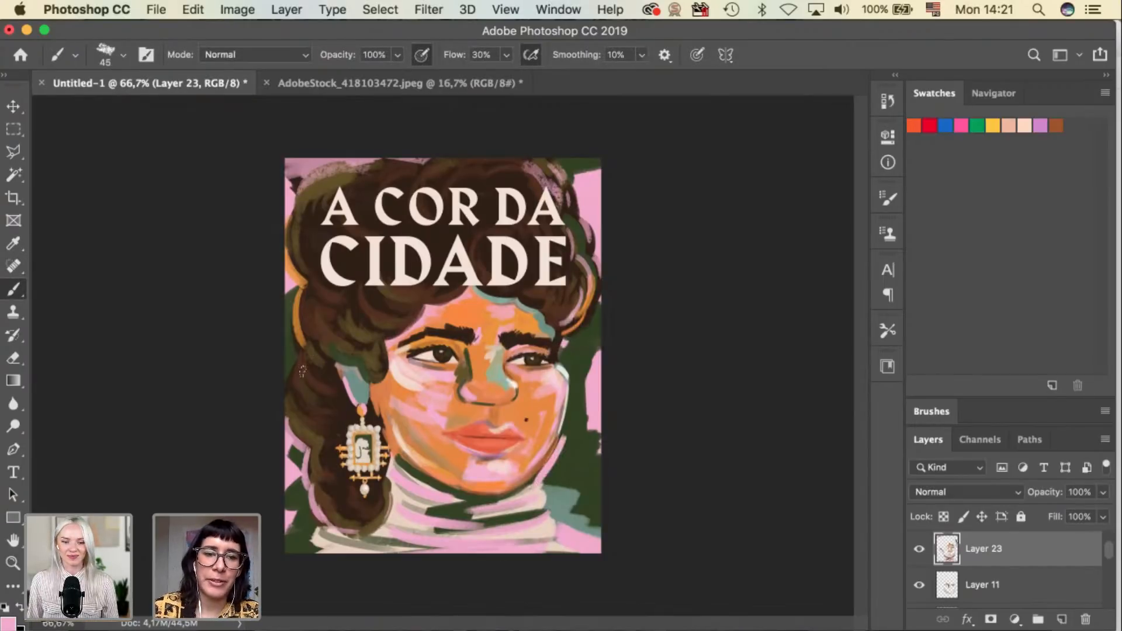
pyautogui.moveTo(315, 412)
pyautogui.mouseDown()
pyautogui.moveTo(307, 366)
pyautogui.moveTo(303, 389)
pyautogui.mouseUp()
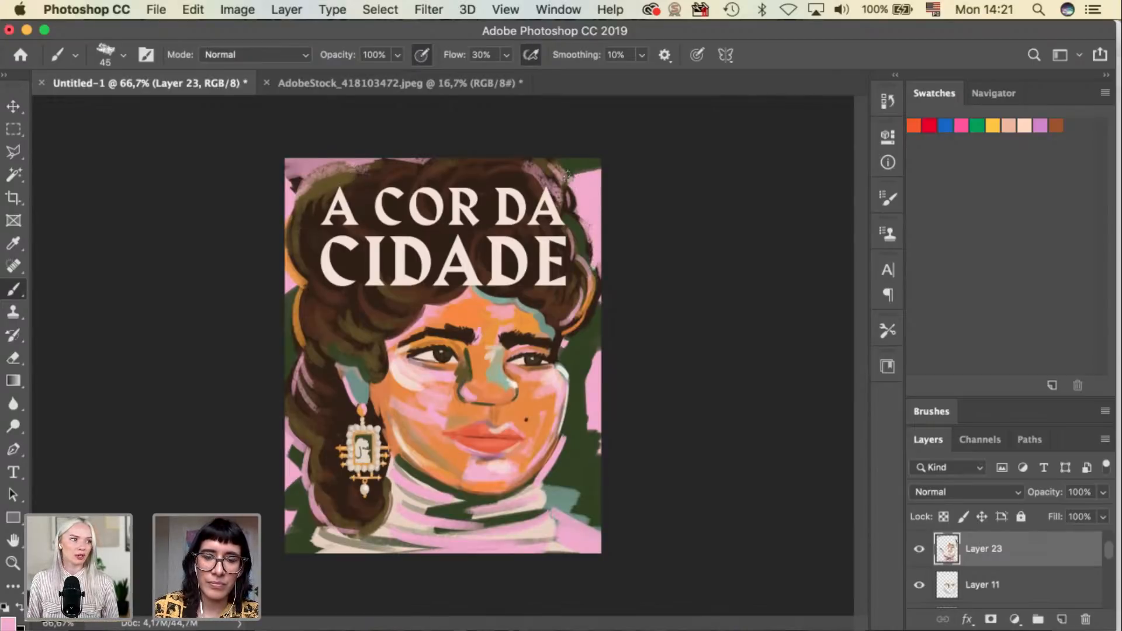
# Sample the white highlight on the face's edge and add white accents to the curls on both sides, using Brush sizes 35 to 50.
pyautogui.keyDown('alt'); pyautogui.click(564, 370); pyautogui.keyUp('alt')
pyautogui.press('[')
pyautogui.moveTo(589, 261)
pyautogui.mouseDown()
pyautogui.moveTo(591, 309)
pyautogui.moveTo(588, 217)
pyautogui.moveTo(591, 263)
pyautogui.mouseUp()
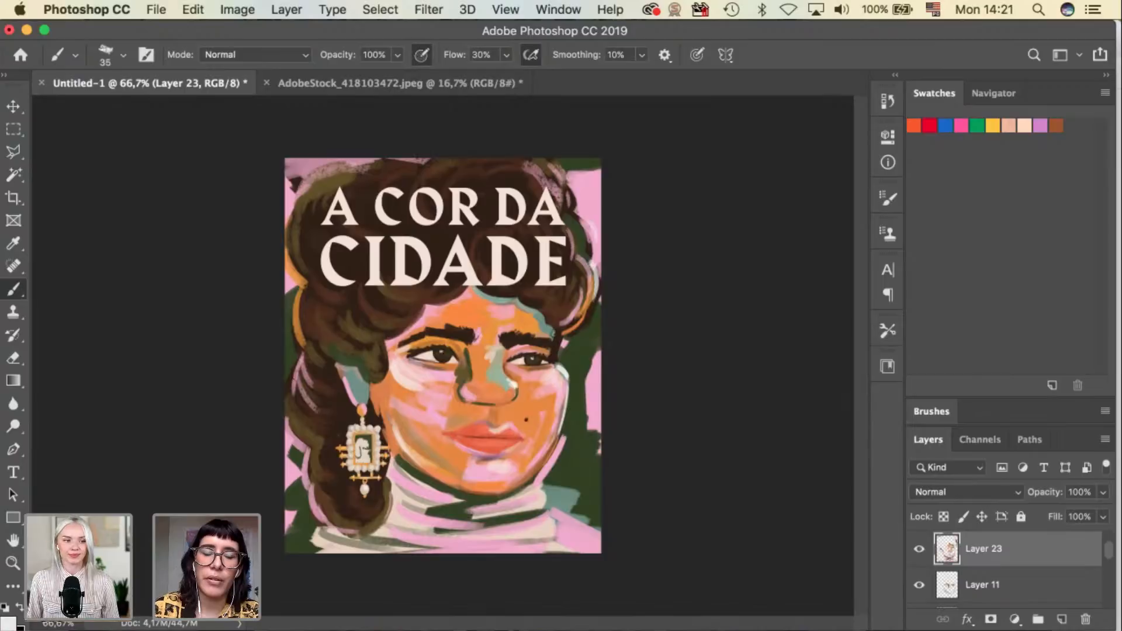
pyautogui.press(']')
pyautogui.moveTo(303, 331); pyautogui.dragTo(321, 358)
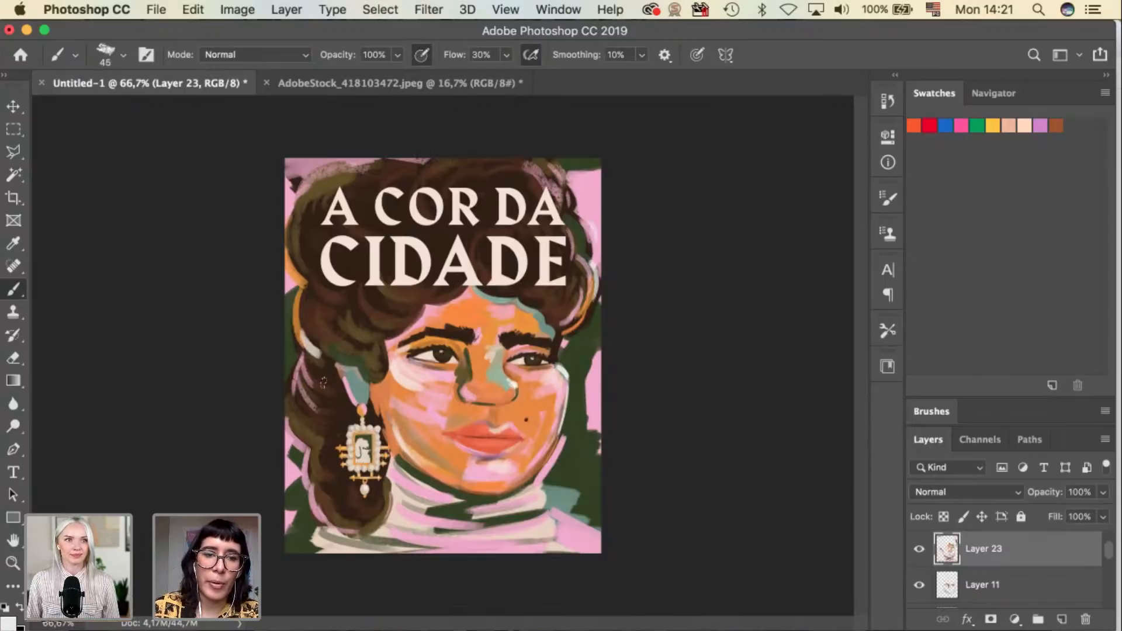
pyautogui.press(']')
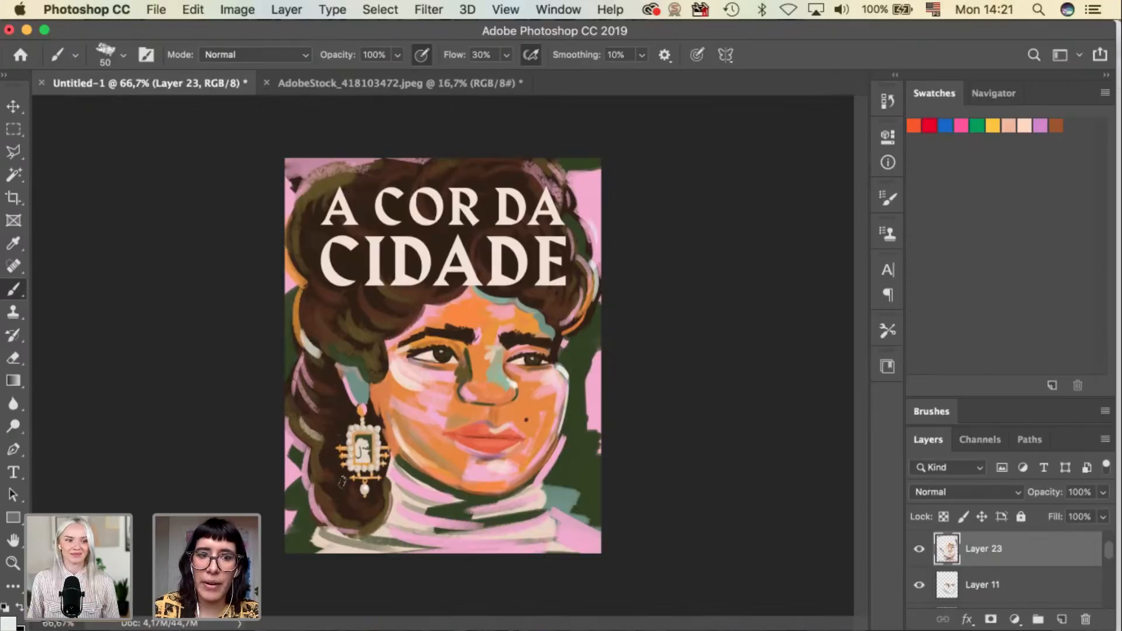
# Sample orange from beside the nose and touch up the nose area, setting the Brush to sizes 25 and 35.
pyautogui.press('super+equal')
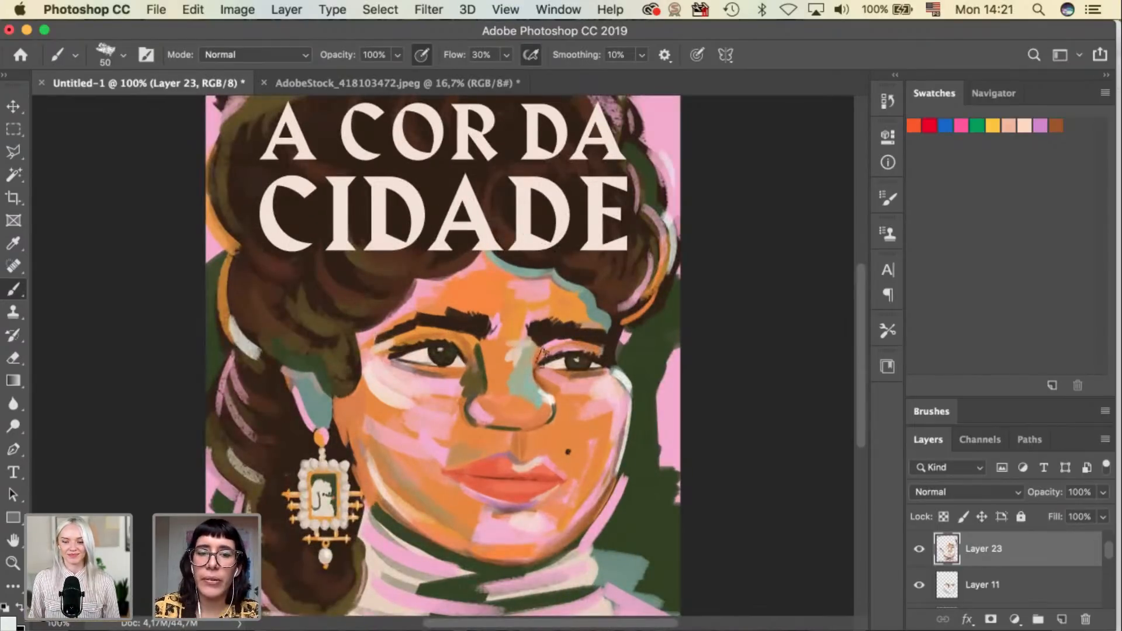
pyautogui.press('[')
pyautogui.press('[')
pyautogui.press('[')
pyautogui.press('[')
pyautogui.press('[')
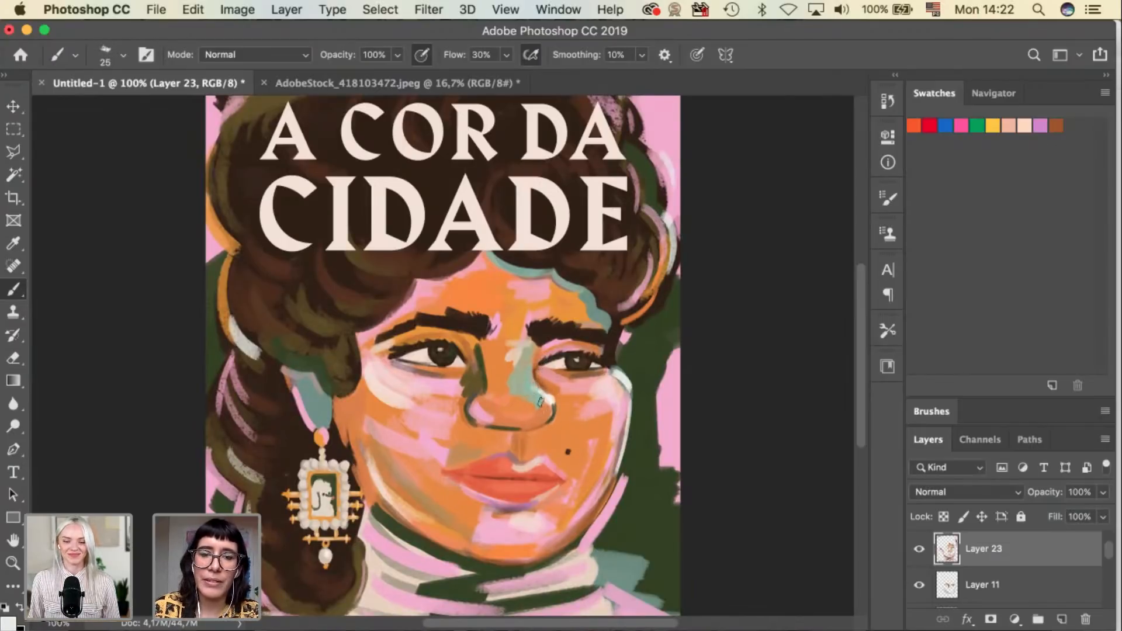
pyautogui.press('u')
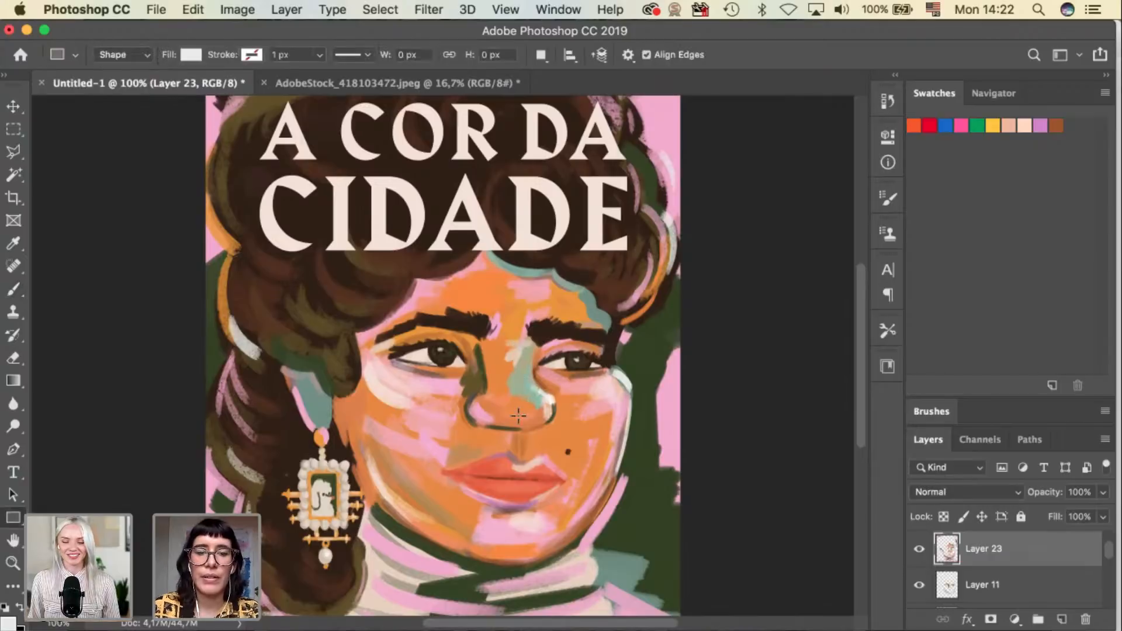
pyautogui.press('i')
pyautogui.click(470, 365)
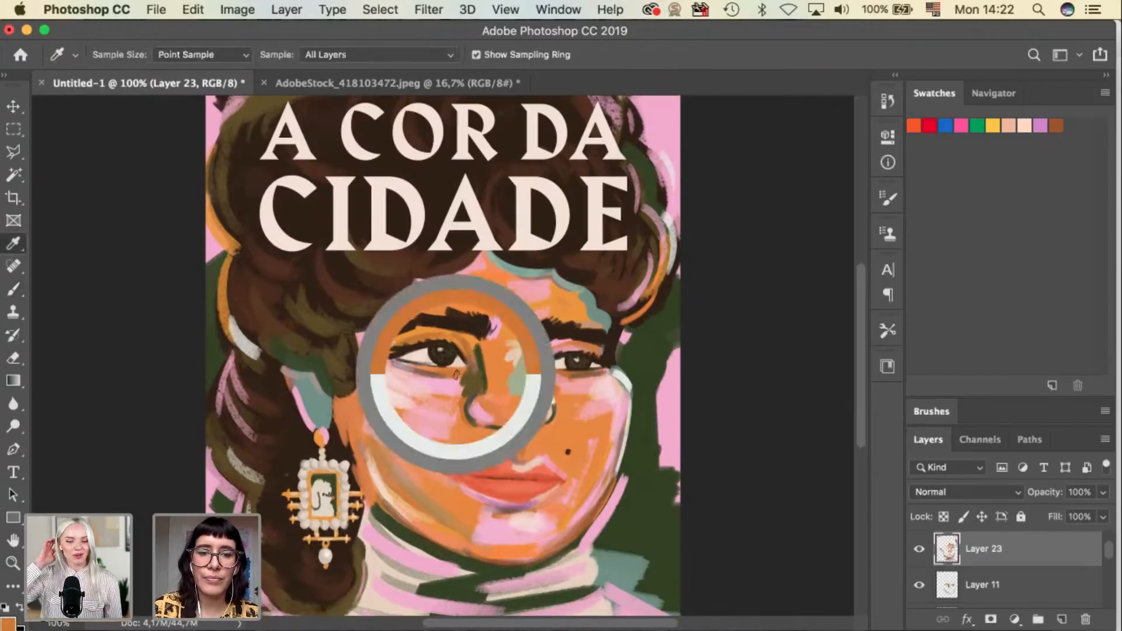
pyautogui.press('b')
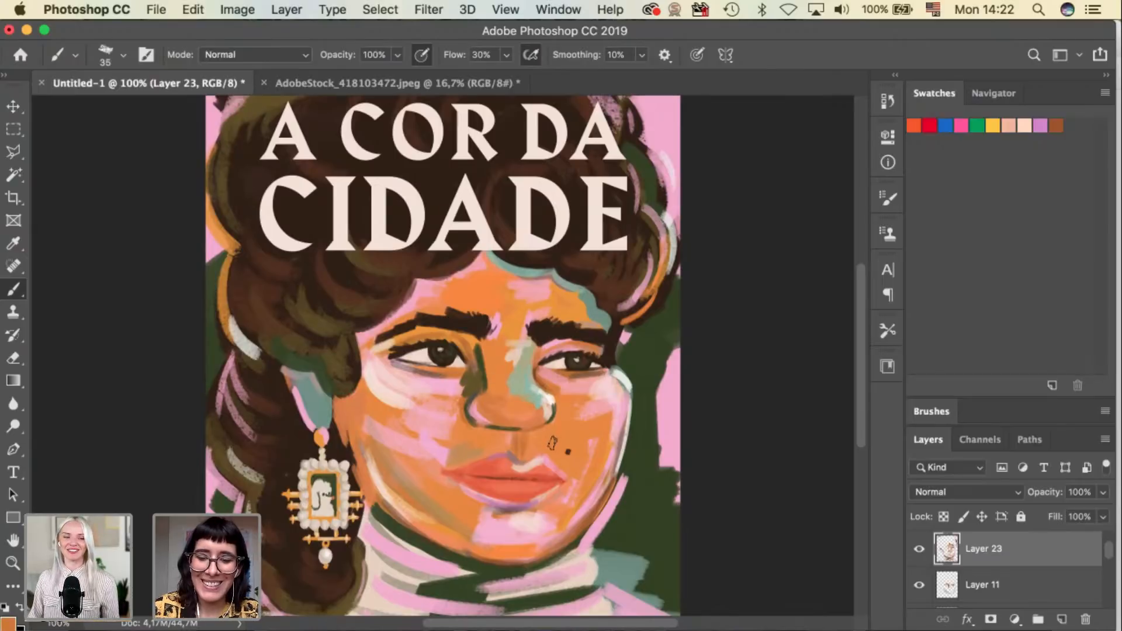
# Sample the white from the cheek's edge and paint a highlight on the lower lip at Brush size 25, undoing unwanted strokes.
pyautogui.press('i')
pyautogui.click(535, 468)
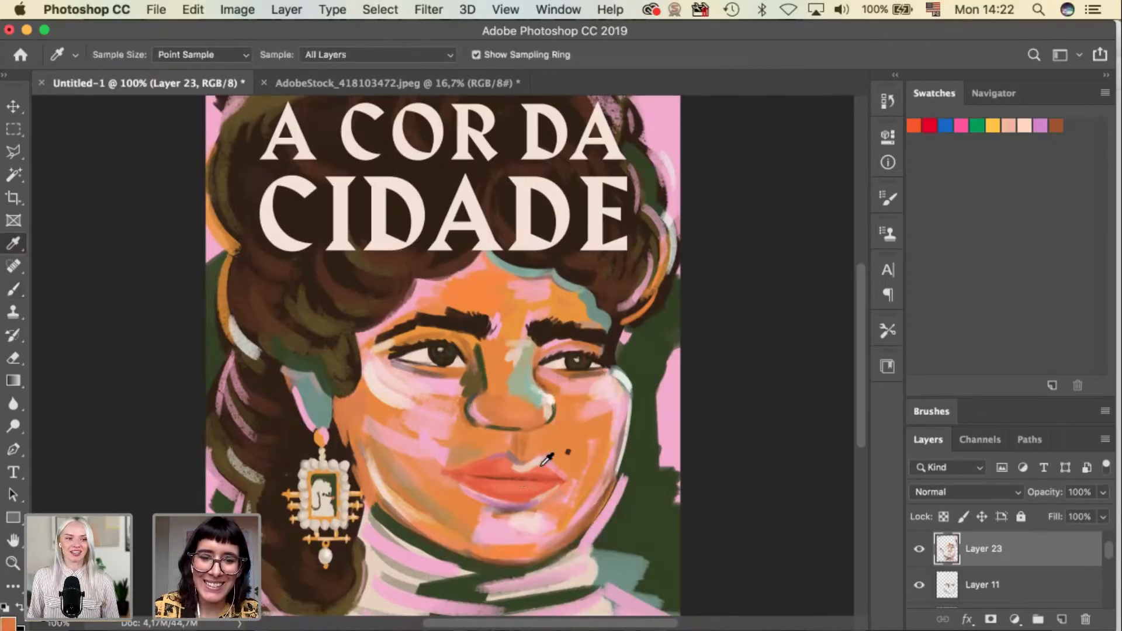
pyautogui.click(621, 389)
pyautogui.press('b')
pyautogui.moveTo(517, 484); pyautogui.dragTo(547, 492)
pyautogui.press('super+z')
pyautogui.press('super+z')
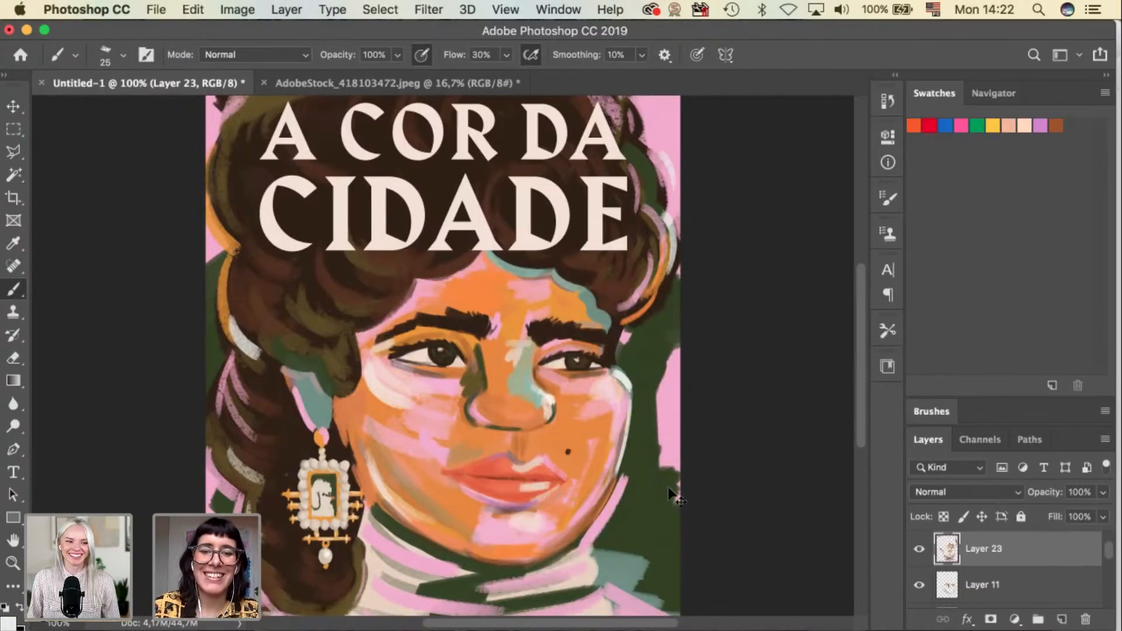
# Save the artwork as a layered Photoshop file named "A Cor da Cidade" in Documents with Maximize Compatibility on.
pyautogui.press('super+minus')
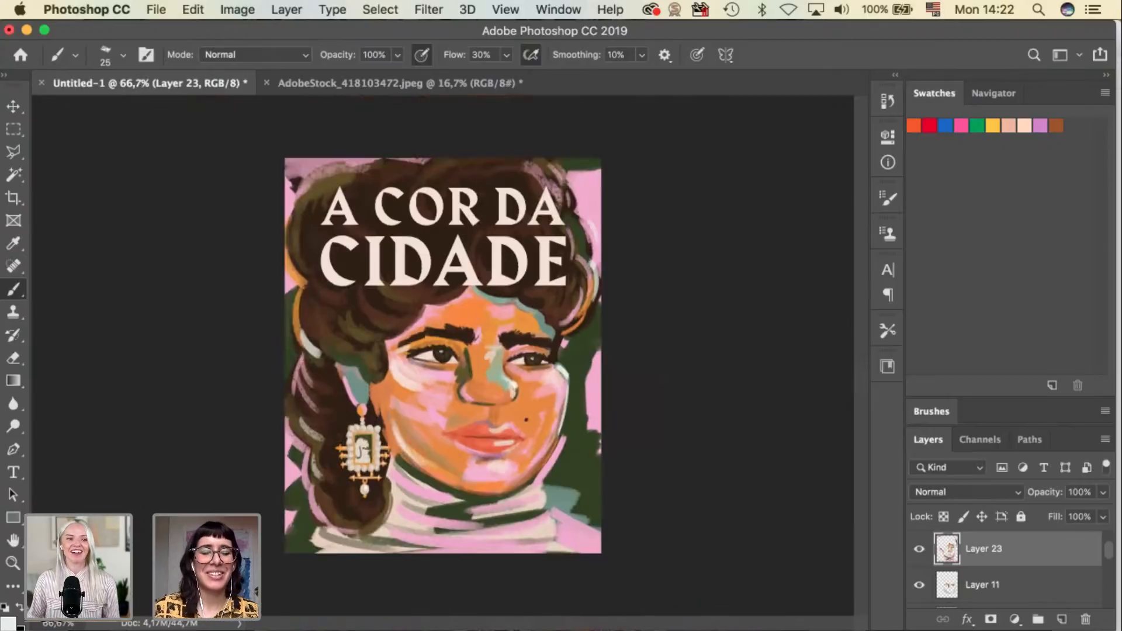
pyautogui.press('super+s')
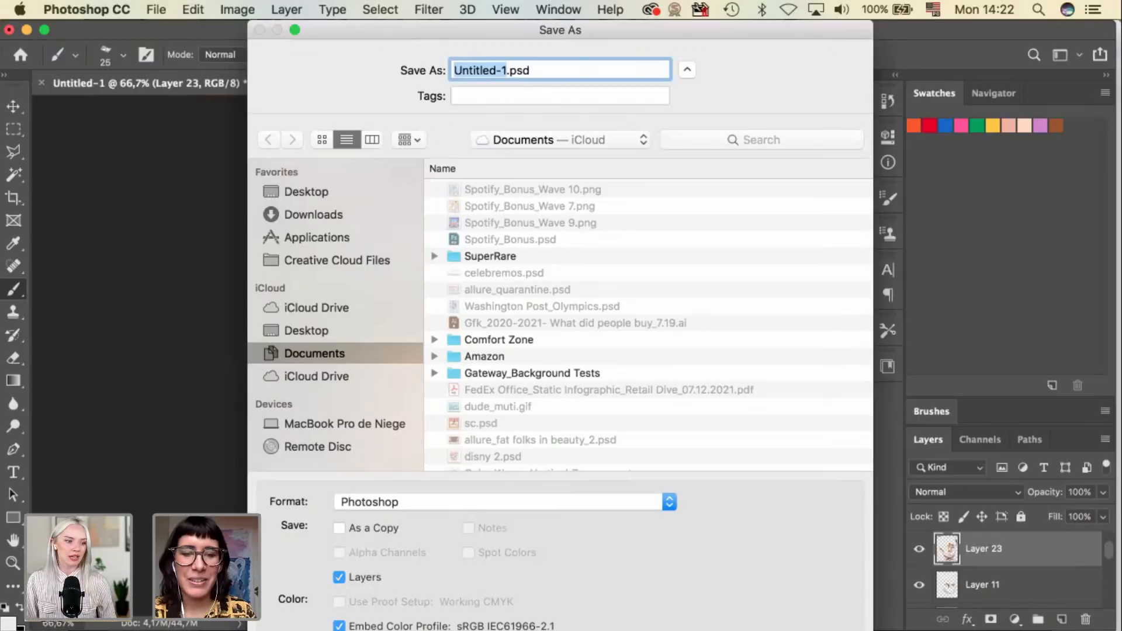
pyautogui.write('A Cord')
pyautogui.press('BackSpace')
pyautogui.write('da Cidade')
pyautogui.press('Return')
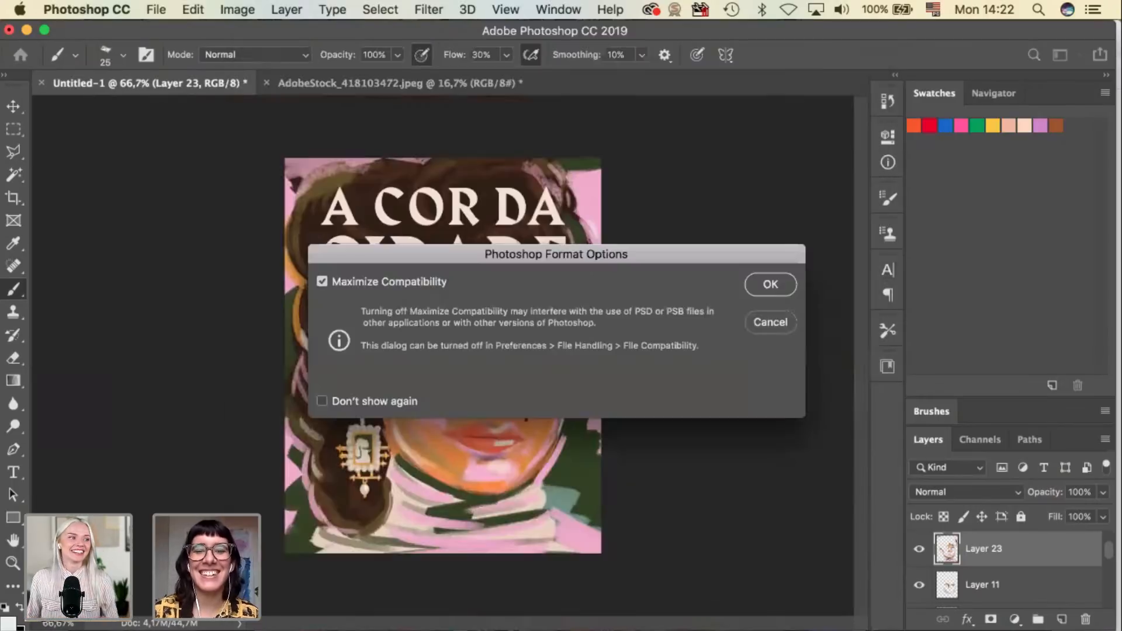
pyautogui.press('Return')
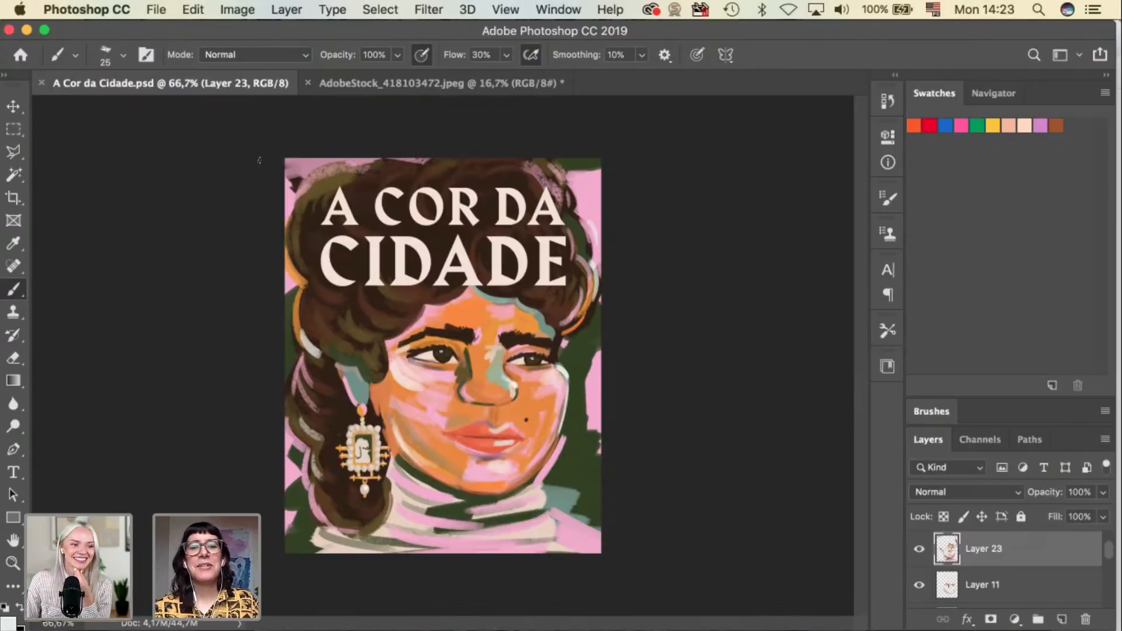
# Export the cover with Save for Web as the PNG-24 file A-Cor-da-Cidade.png at 1080 × 1350 px in Documents, checking the preview first.
pyautogui.click(157, 9)
pyautogui.click(166, 11)
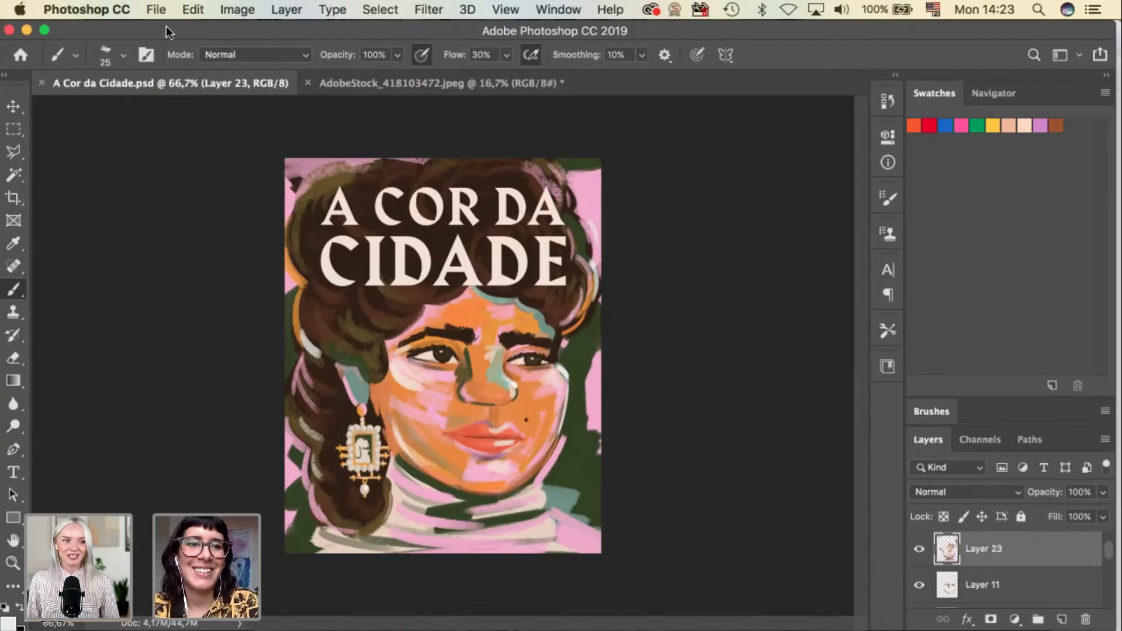
pyautogui.click(159, 10)
pyautogui.moveTo(232, 236)
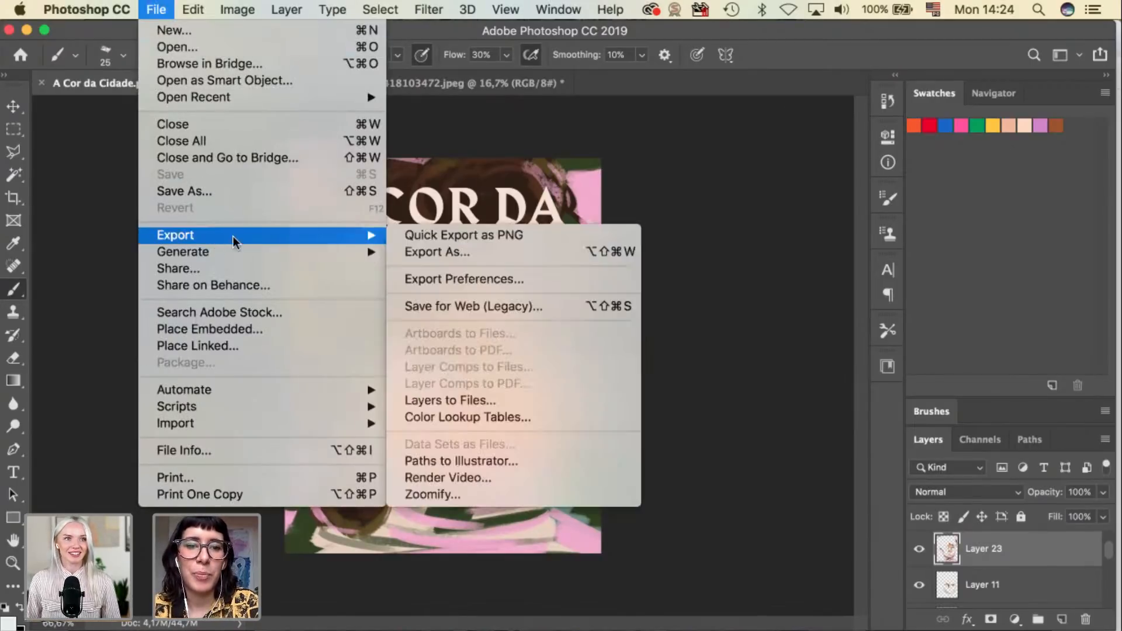
pyautogui.click(434, 307)
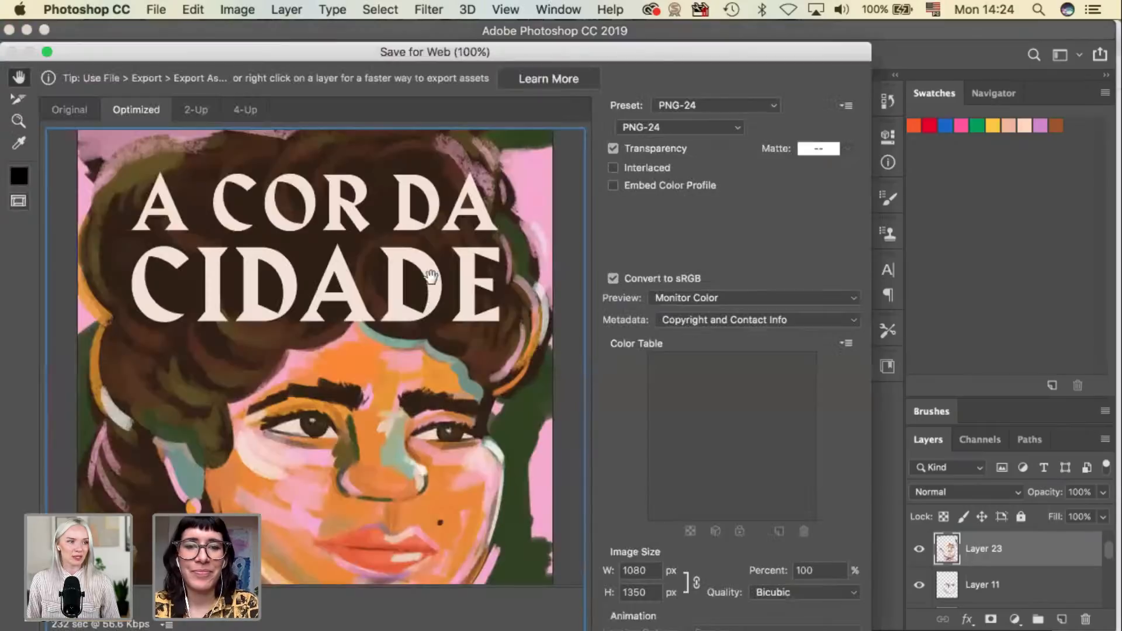
pyautogui.moveTo(504, 468); pyautogui.dragTo(485, 415)
pyautogui.moveTo(465, 367); pyautogui.dragTo(477, 307)
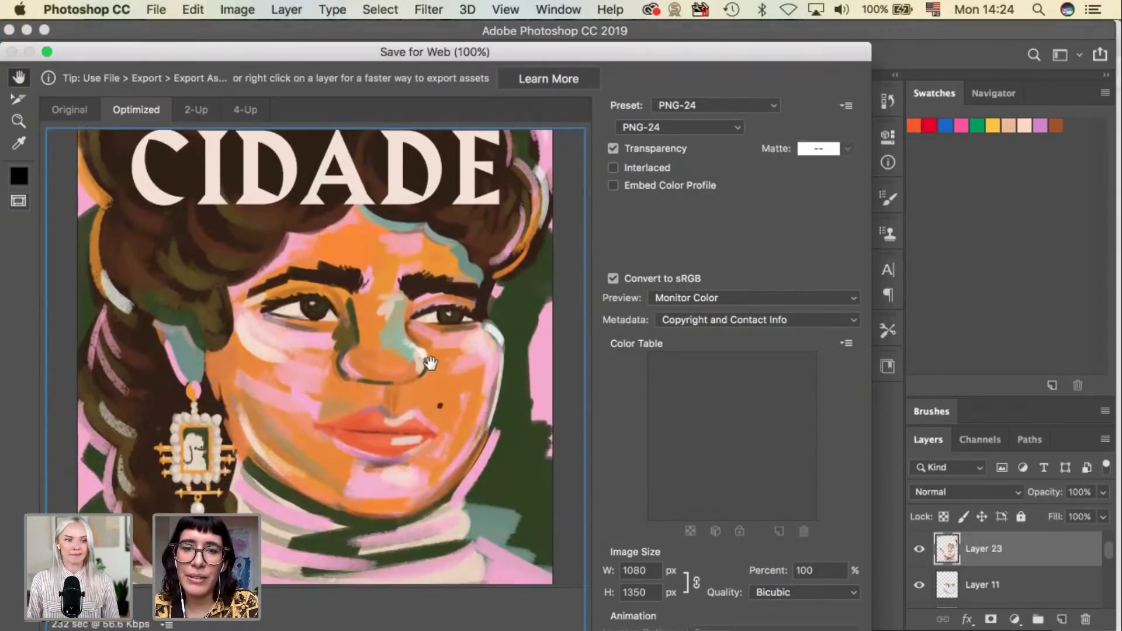
pyautogui.moveTo(430, 364); pyautogui.dragTo(437, 446)
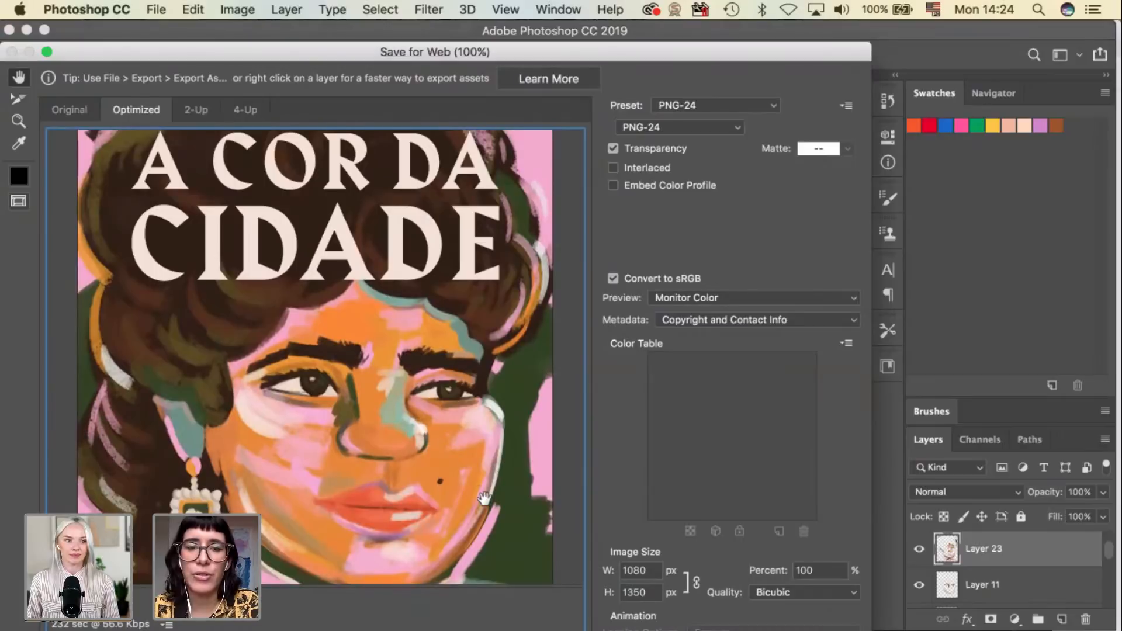
pyautogui.moveTo(499, 534); pyautogui.dragTo(498, 453)
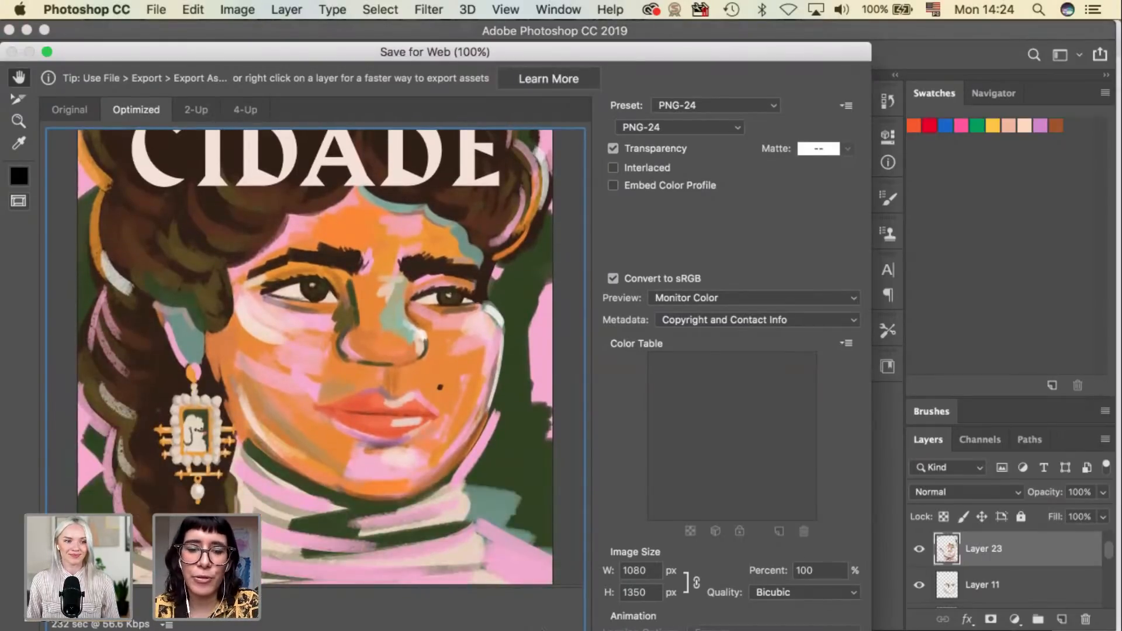
pyautogui.press('Return')
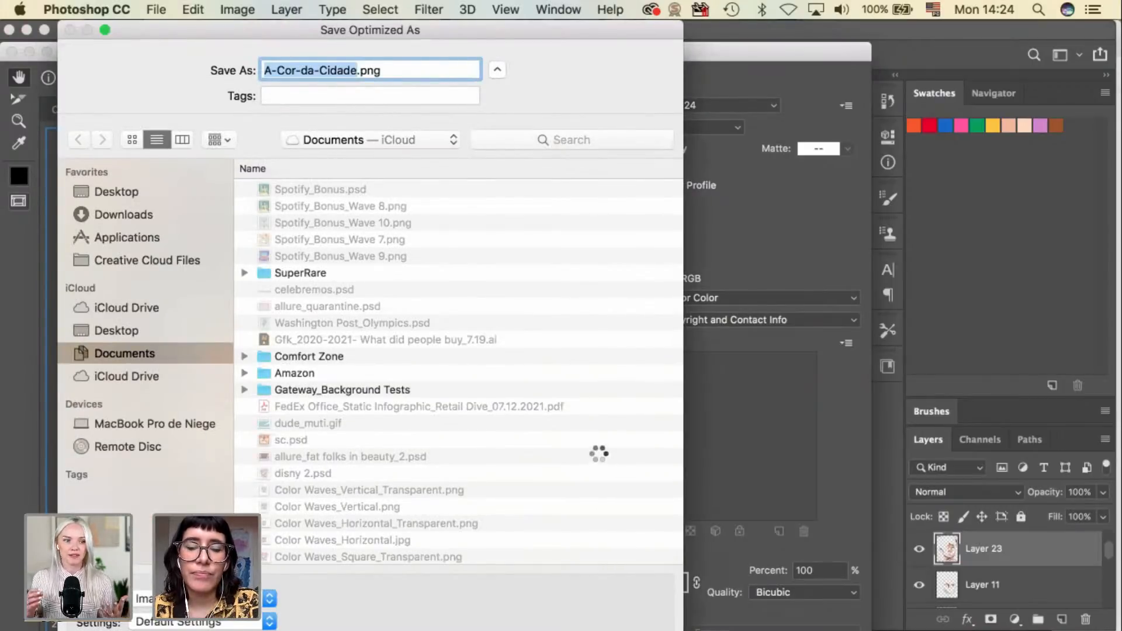
pyautogui.press('Return')
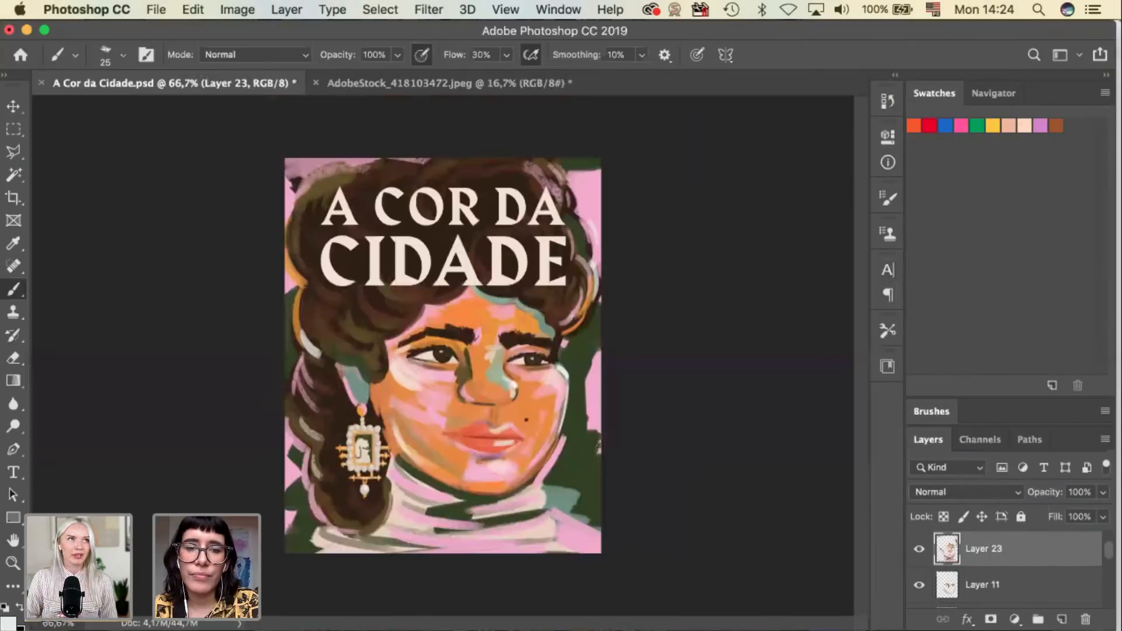